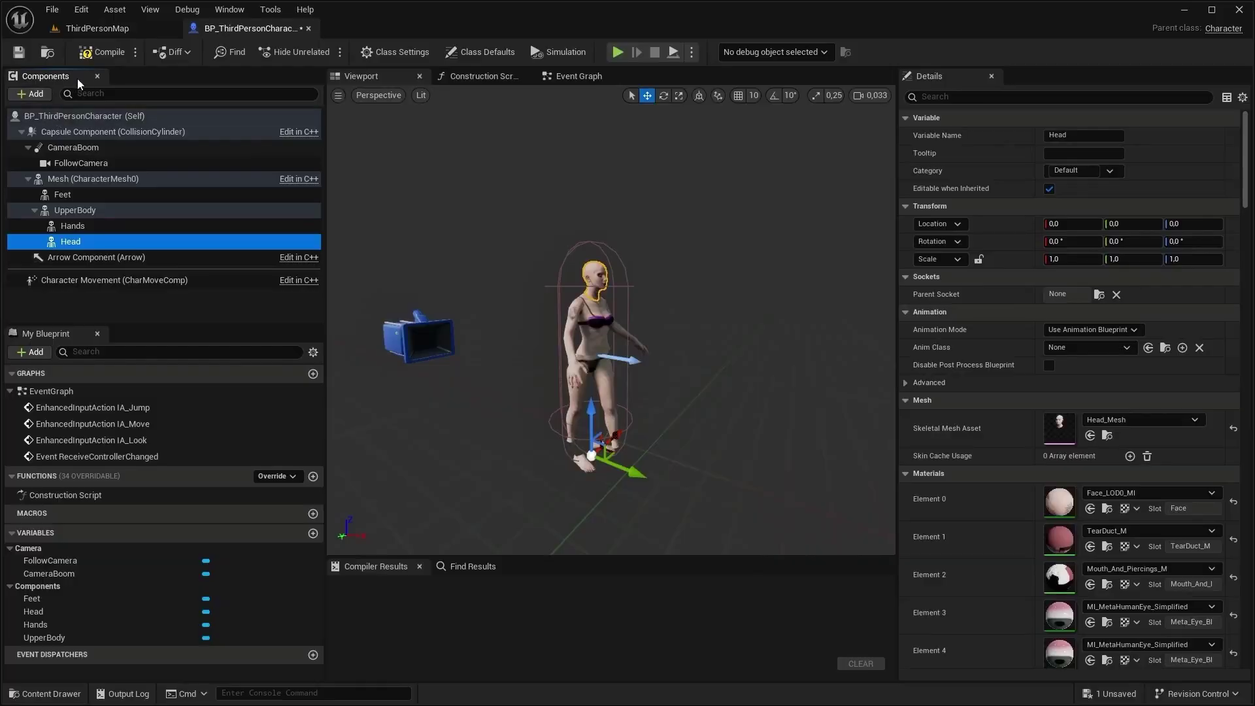
{"action": "left_click", "coordinate": [27, 97]}
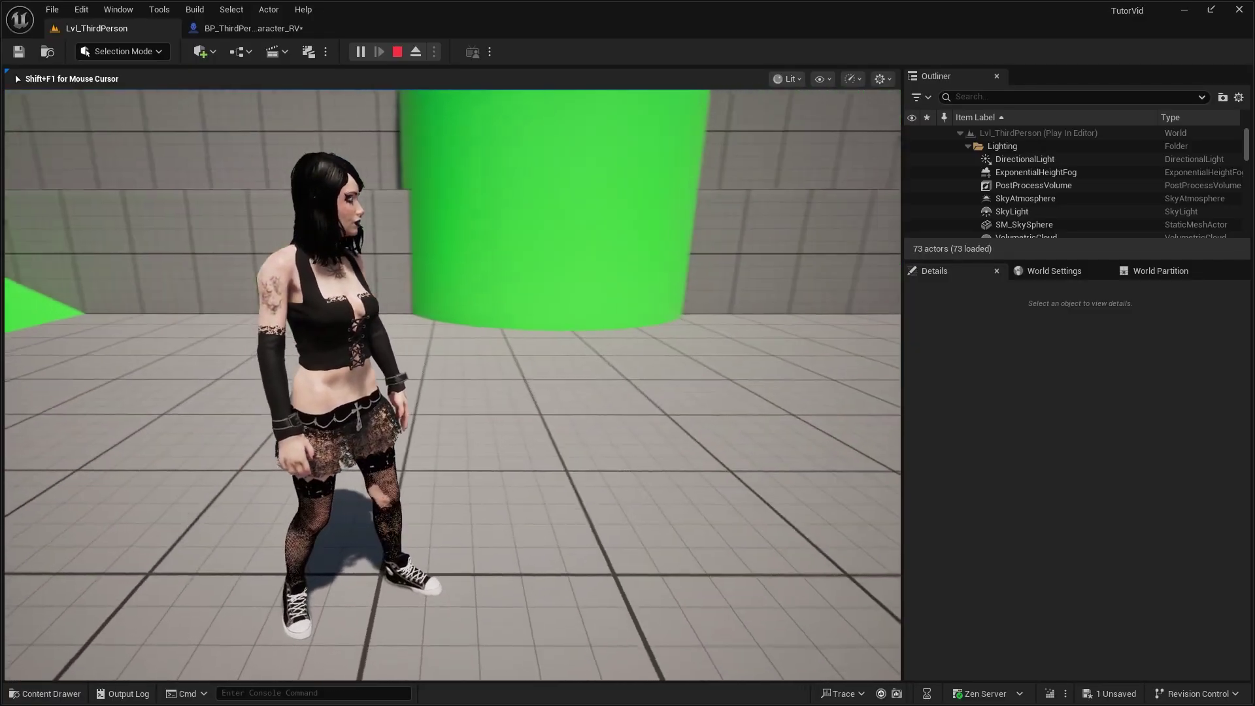
- Walk the dressed character through the running third-person level to inspect her outfit and makeup
{"action": "key", "text": "w"}
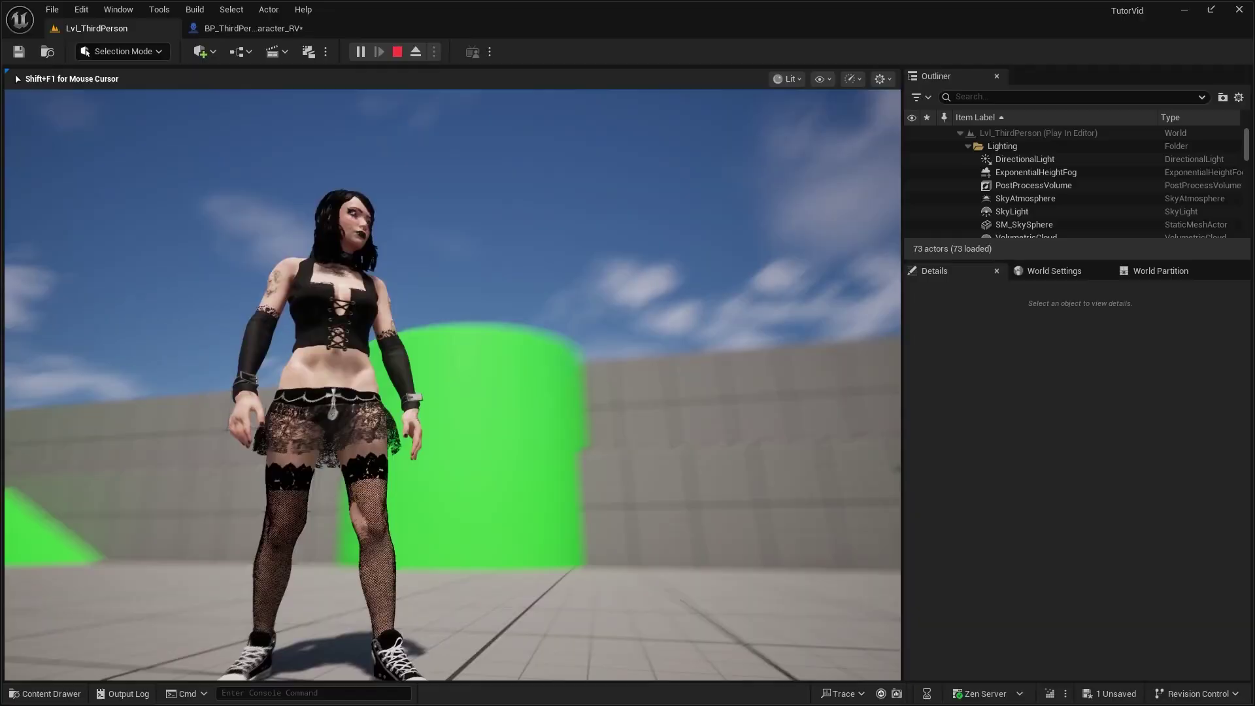
{"action": "key", "text": "w"}
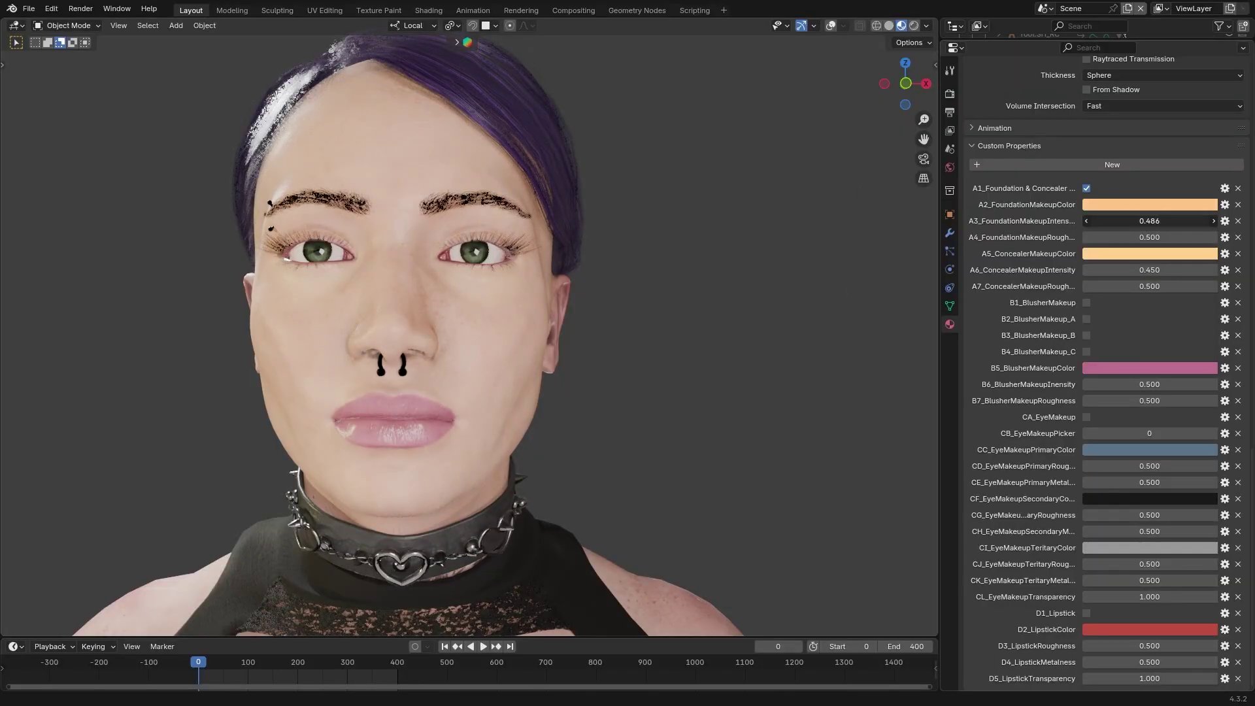
- In Blender, set the foundation intensity to 0.169 and concealer intensity to 0.408, and enable the blusher with pattern B at 0.530 intensity
{"action": "left_click_drag", "start_coordinate": [1149, 221], "coordinate": [1111, 220]}
{"action": "left_click_drag", "start_coordinate": [1137, 267], "coordinate": [1086, 322]}
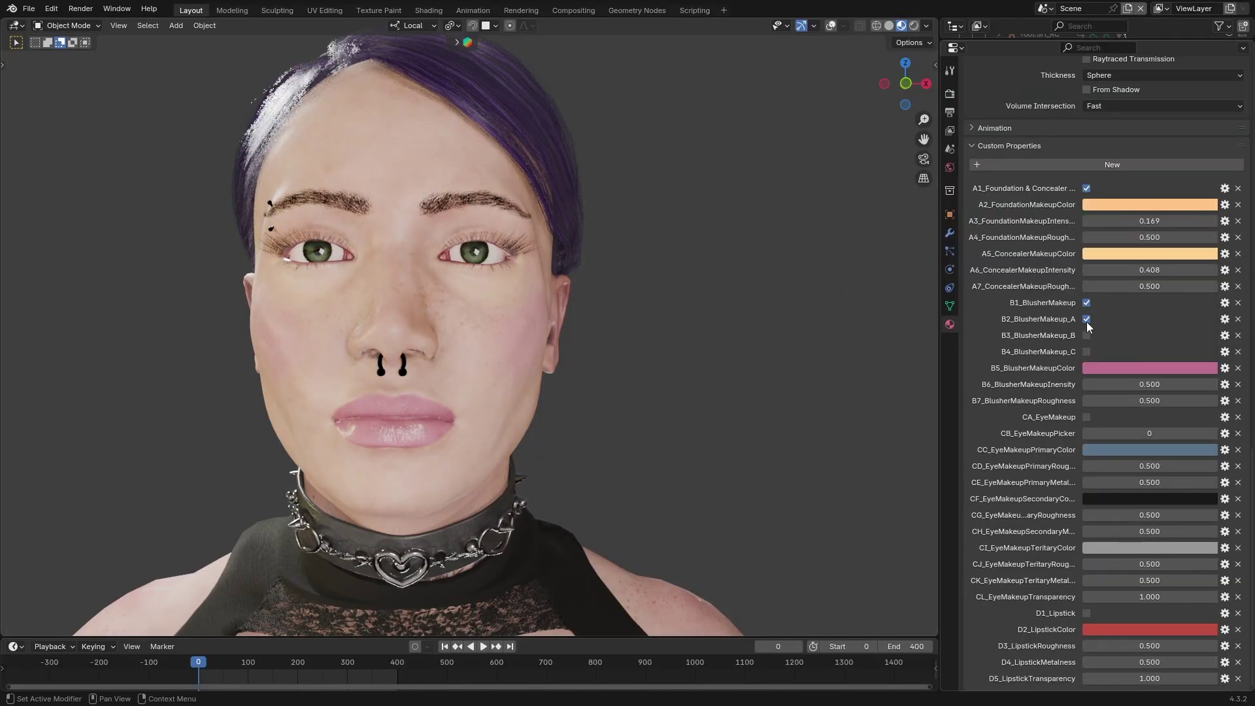
{"action": "left_click_drag", "start_coordinate": [1142, 384], "coordinate": [1183, 384]}
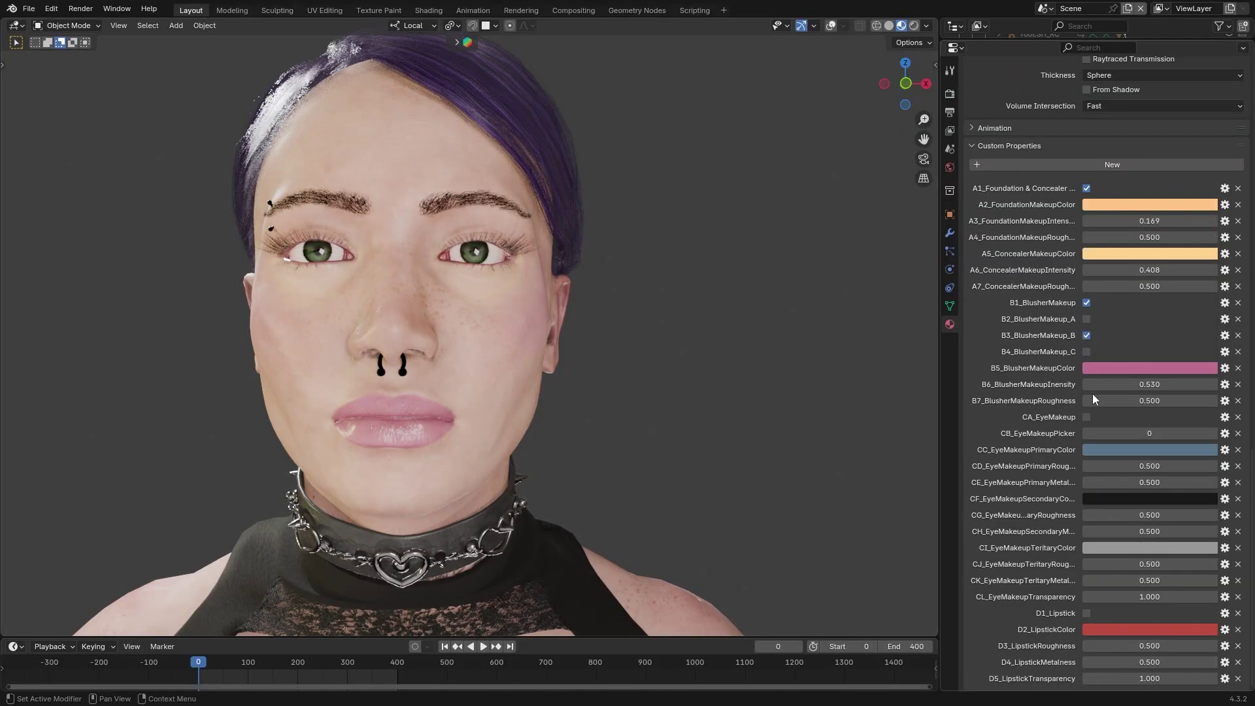
- Enable the eye makeup, cycle through its patterns and set the eye makeup picker to 2
{"action": "left_click", "coordinate": [1086, 417]}
{"action": "left_click", "coordinate": [1214, 433]}
{"action": "left_click", "coordinate": [1214, 433]}
{"action": "left_click", "coordinate": [1213, 432]}
{"action": "left_click", "coordinate": [1085, 433]}
{"action": "left_click", "coordinate": [1085, 433]}
{"action": "left_click", "coordinate": [1085, 432]}
- Change the eye makeup's primary colour to brown, with roughness 0.354 and metalness 0.493
{"action": "left_click", "coordinate": [1098, 449]}
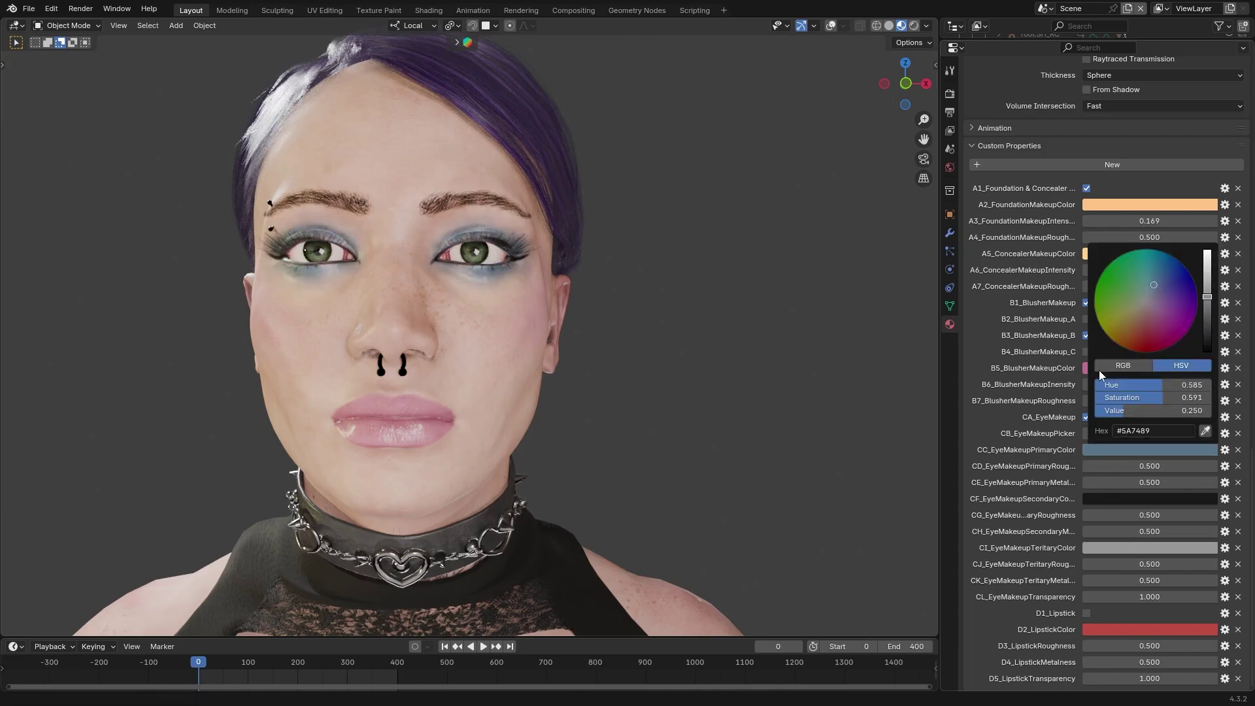
{"action": "left_click_drag", "start_coordinate": [1118, 329], "coordinate": [1133, 323]}
{"action": "mouse_move", "coordinate": [1145, 466]}
{"action": "left_mouse_down"}
{"action": "mouse_move", "coordinate": [1159, 466]}
{"action": "mouse_move", "coordinate": [1146, 466]}
{"action": "left_mouse_up"}
{"action": "left_click_drag", "start_coordinate": [1147, 483], "coordinate": [1148, 483]}
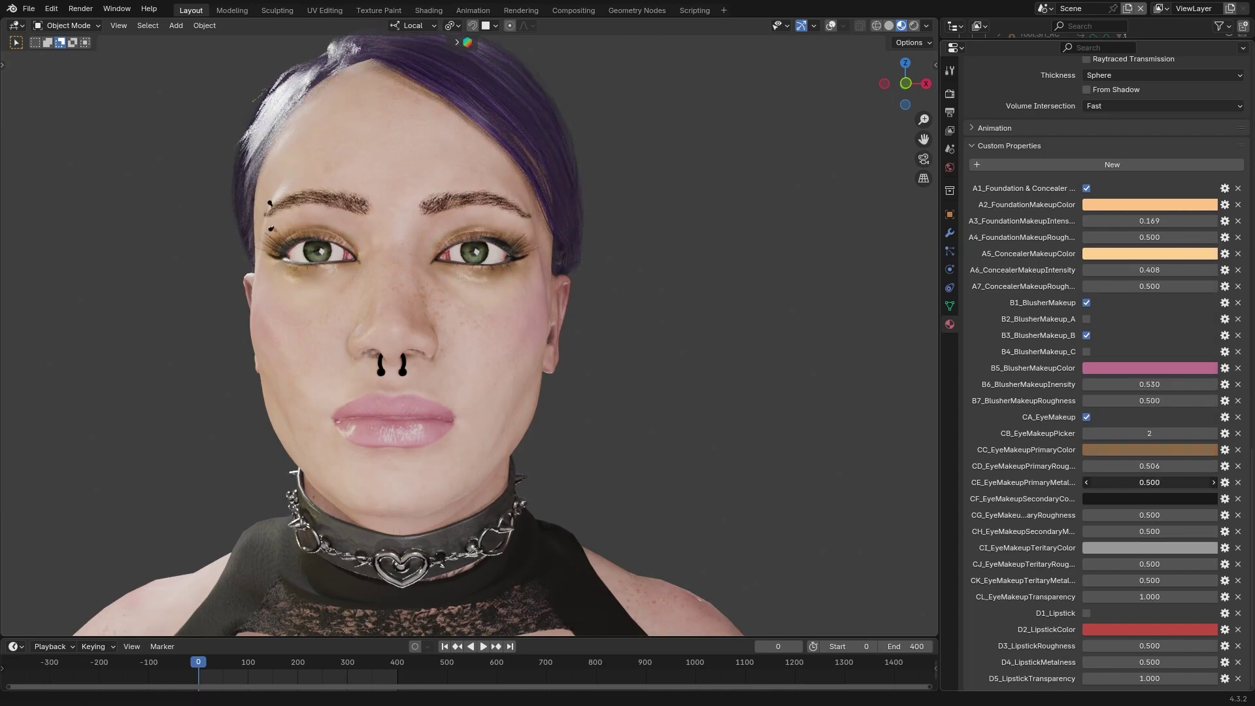
- Try bright green for the eye makeup's secondary colour, then change it to dark purple
{"action": "left_click", "coordinate": [1149, 499]}
{"action": "left_click", "coordinate": [1095, 342]}
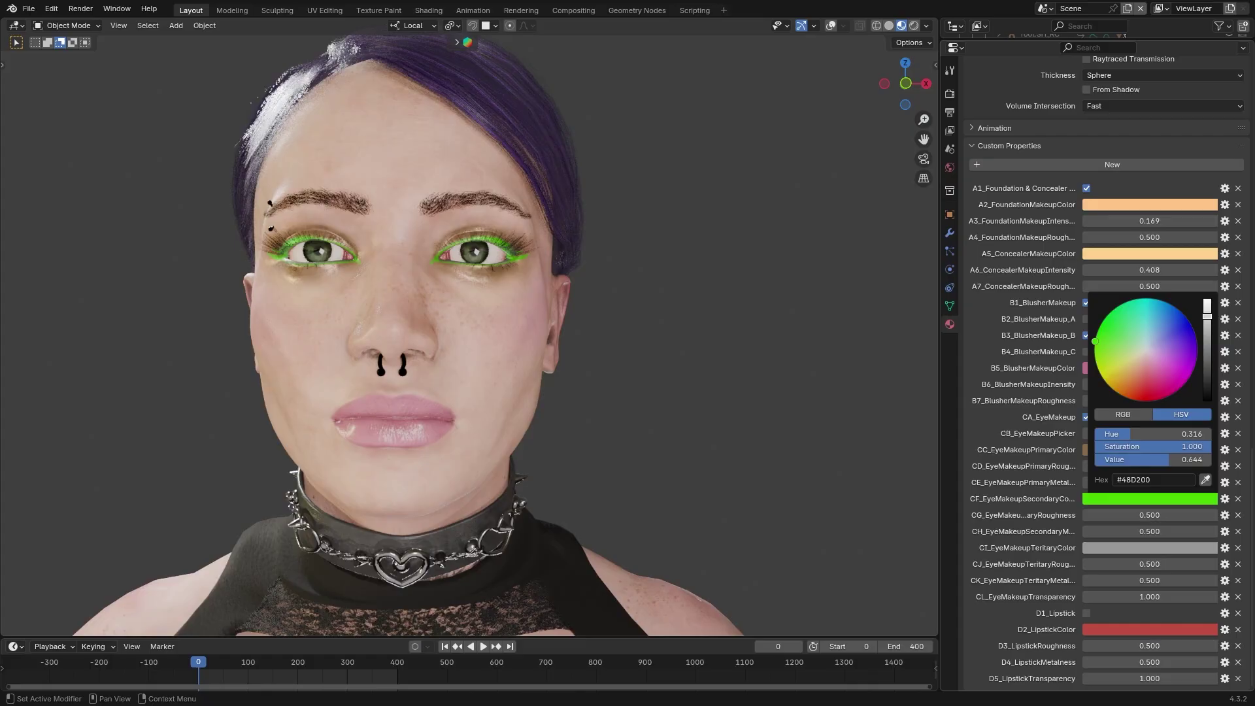
{"action": "left_click_drag", "start_coordinate": [1131, 433], "coordinate": [1137, 460]}
- Enable the lipstick in dark plum (#59003F), with roughness 0.334, metalness 0.533 and transparency 0.794
{"action": "left_click", "coordinate": [1086, 613]}
{"action": "left_click", "coordinate": [1149, 630]}
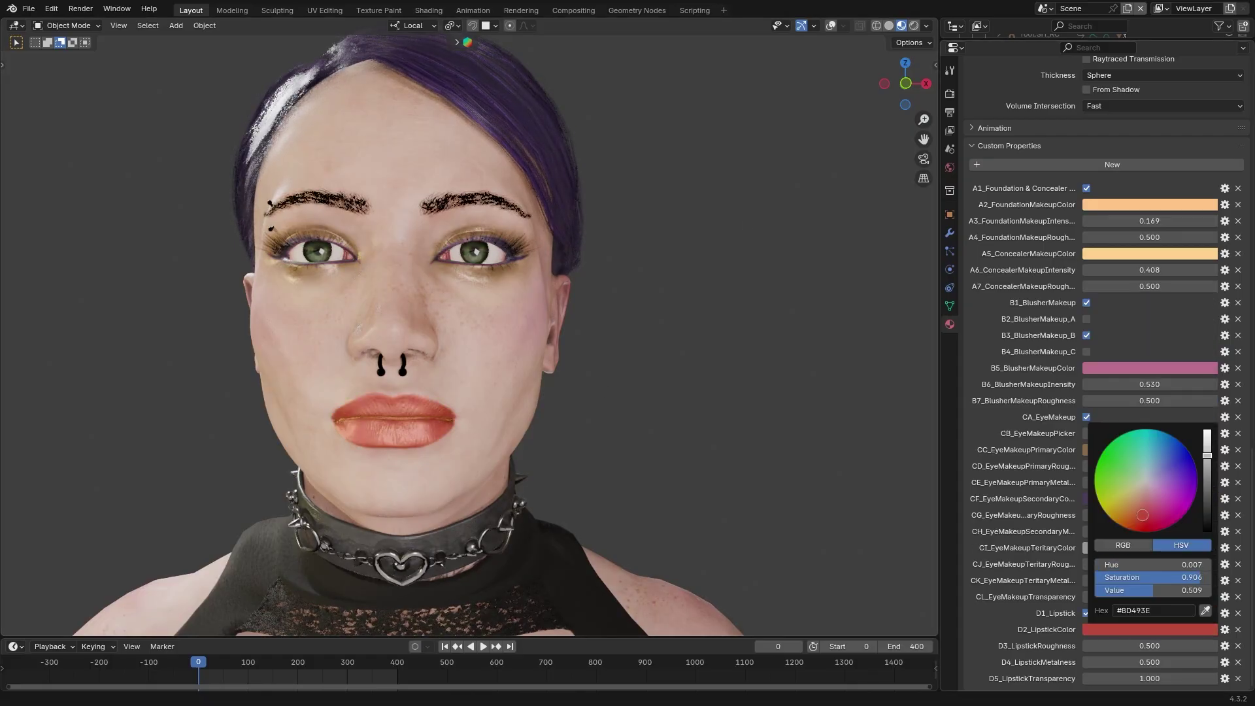
{"action": "left_click_drag", "start_coordinate": [1151, 564], "coordinate": [1124, 591]}
{"action": "left_click_drag", "start_coordinate": [1149, 662], "coordinate": [1126, 646]}
- Set the eye makeup picker to 3 and change the secondary eye makeup colour to black
{"action": "mouse_move", "coordinate": [608, 421]}
{"action": "middle_mouse_down"}
{"action": "mouse_move", "coordinate": [586, 421]}
{"action": "mouse_move", "coordinate": [605, 421]}
{"action": "middle_mouse_up"}
{"action": "left_click", "coordinate": [1214, 434]}
{"action": "middle_click_drag", "start_coordinate": [569, 344], "coordinate": [594, 342]}
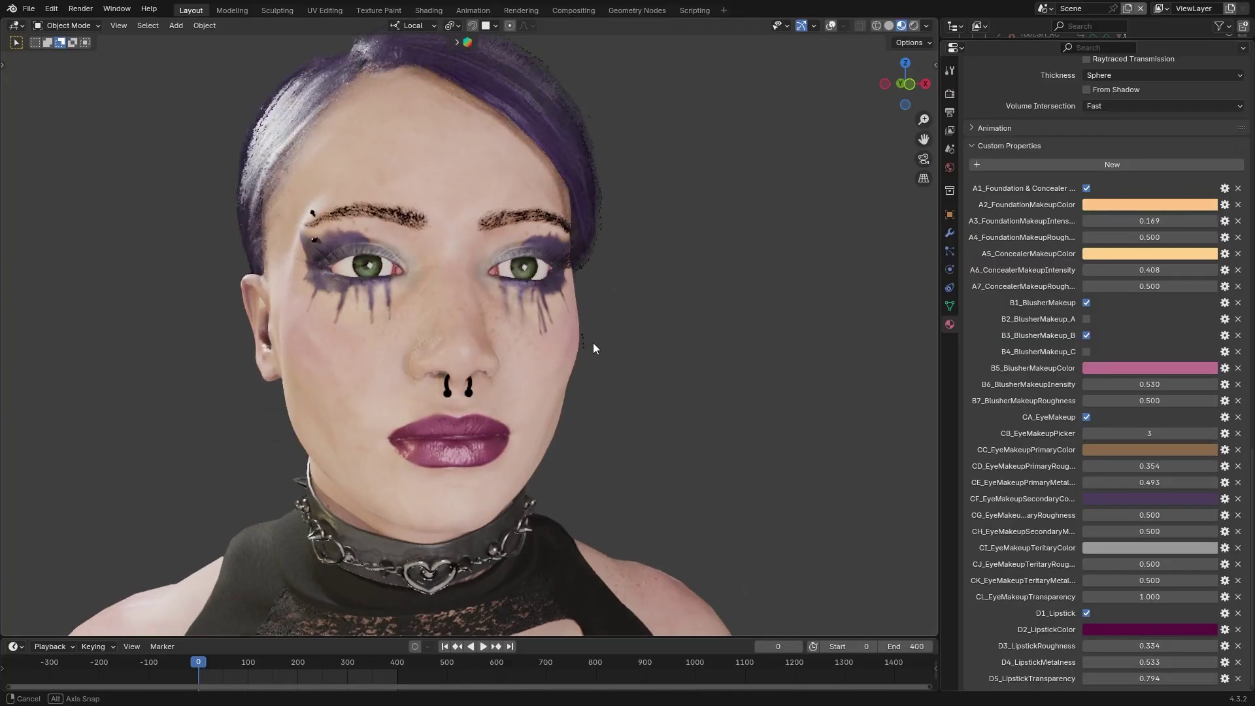
{"action": "left_click", "coordinate": [1149, 499]}
{"action": "left_click_drag", "start_coordinate": [1151, 476], "coordinate": [1089, 484]}
- Change the lipstick colour to black and set the lipstick transparency to 1.000
{"action": "left_click", "coordinate": [1142, 629]}
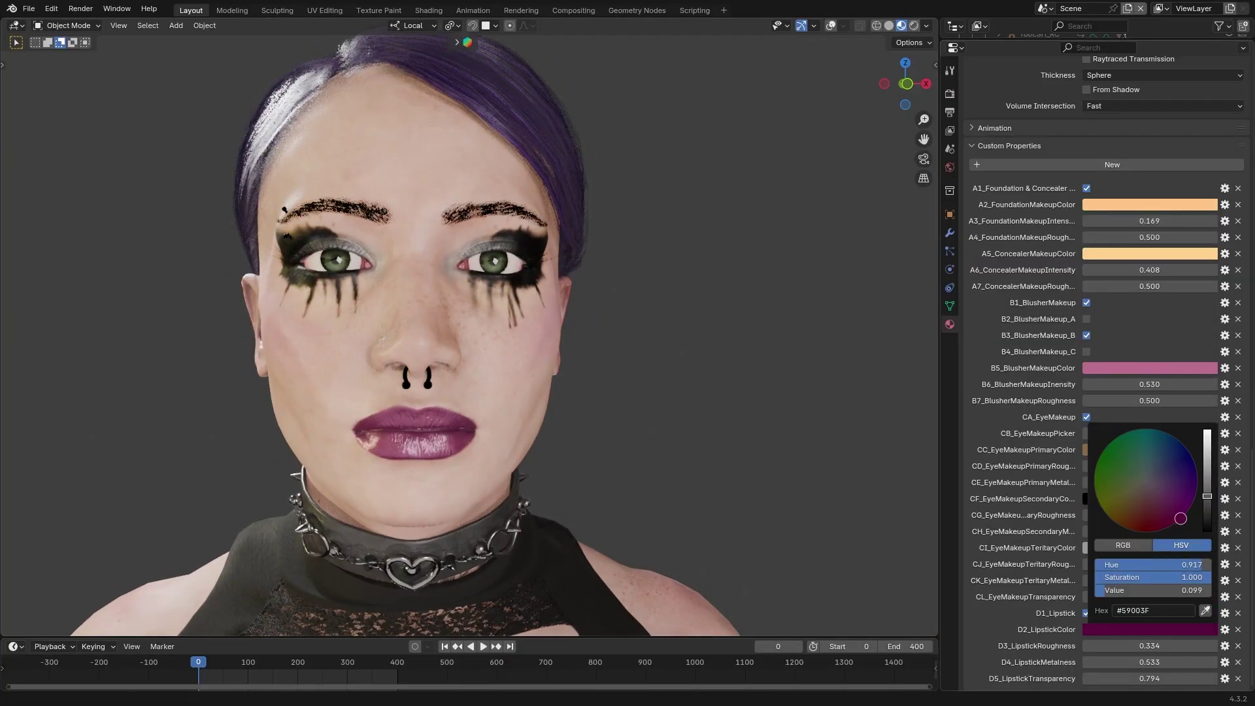
{"action": "left_click_drag", "start_coordinate": [1150, 590], "coordinate": [1124, 590]}
{"action": "mouse_move", "coordinate": [703, 302]}
{"action": "middle_mouse_down"}
{"action": "mouse_move", "coordinate": [614, 300]}
{"action": "mouse_move", "coordinate": [683, 302]}
{"action": "middle_mouse_up"}
{"action": "left_click_drag", "start_coordinate": [1141, 679], "coordinate": [1173, 679]}
{"action": "mouse_move", "coordinate": [797, 382]}
{"action": "middle_mouse_down"}
{"action": "mouse_move", "coordinate": [772, 381]}
{"action": "mouse_move", "coordinate": [811, 380]}
{"action": "middle_mouse_up"}
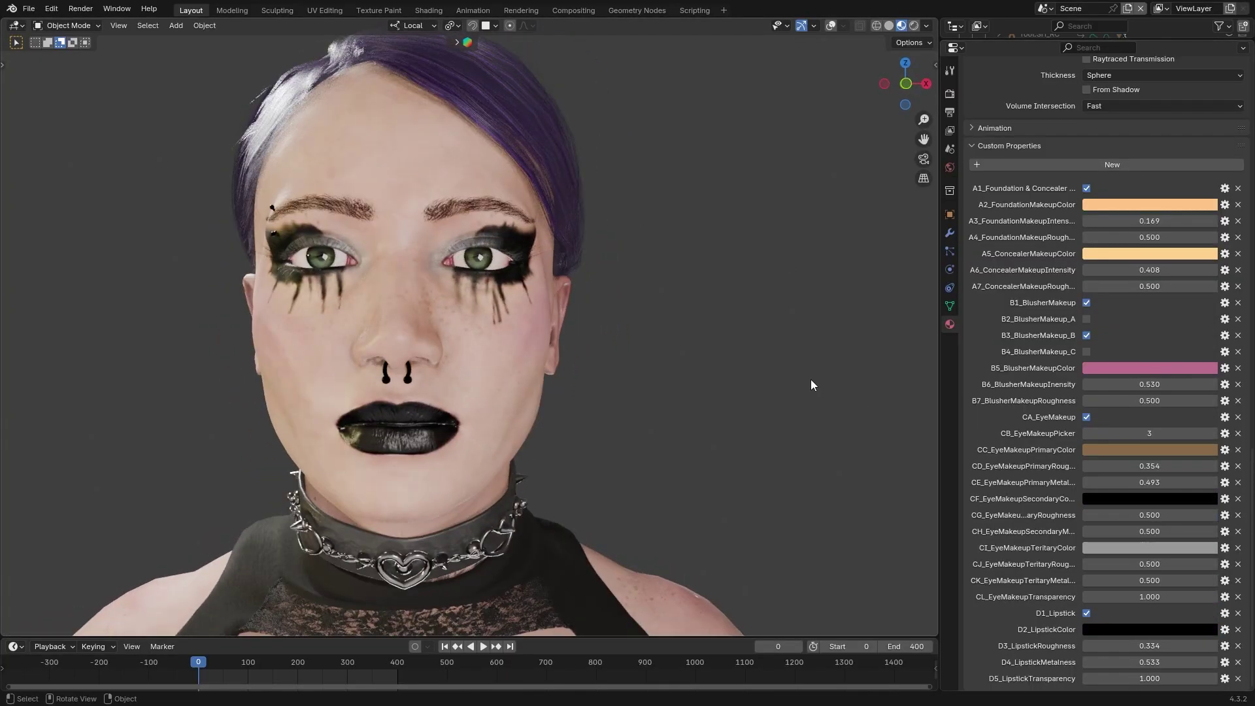
- Change the foundation makeup colour to a light pink, about #F79096
{"action": "left_click", "coordinate": [1145, 204]}
{"action": "left_click_drag", "start_coordinate": [1168, 308], "coordinate": [1152, 289]}
{"action": "mouse_move", "coordinate": [1207, 223]}
{"action": "left_mouse_down"}
{"action": "mouse_move", "coordinate": [1207, 237]}
{"action": "mouse_move", "coordinate": [1207, 221]}
{"action": "left_mouse_up"}
{"action": "left_click_drag", "start_coordinate": [1155, 288], "coordinate": [1148, 283]}
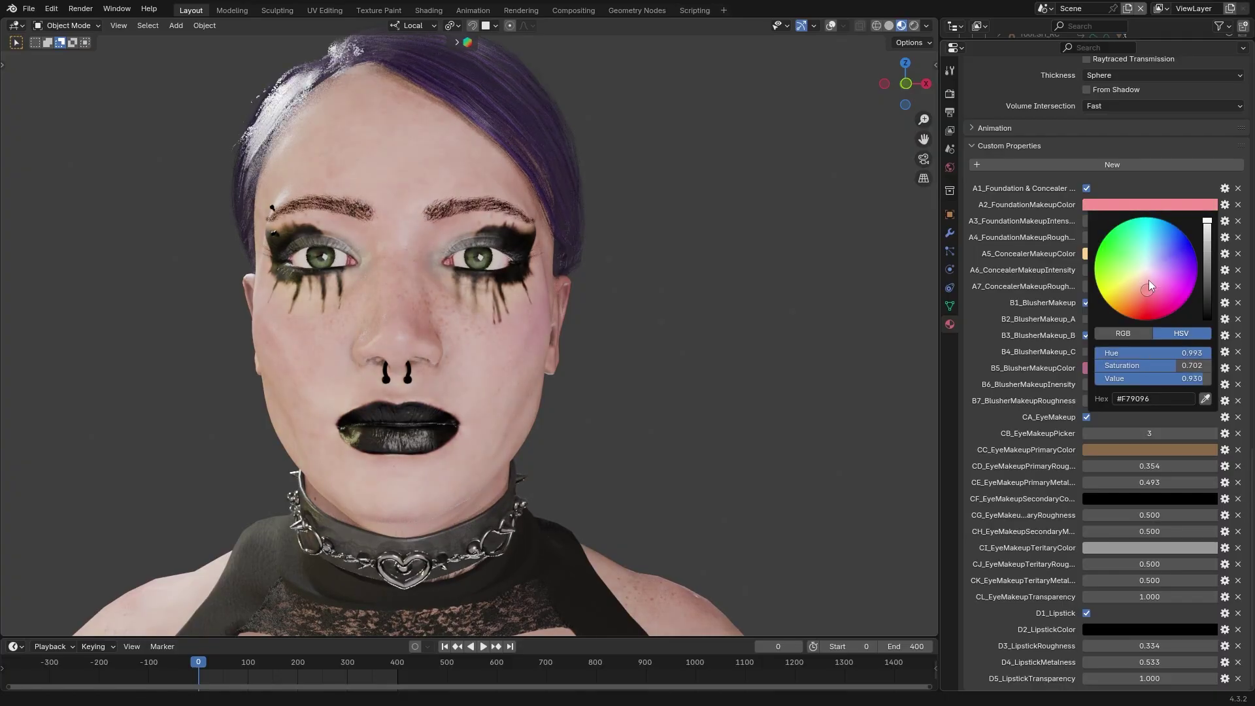
- Lower the foundation makeup intensity and turn off blusher pattern B
{"action": "left_click_drag", "start_coordinate": [1144, 221], "coordinate": [1124, 221]}
{"action": "left_click", "coordinate": [1085, 334]}
{"action": "middle_click_drag", "start_coordinate": [673, 353], "coordinate": [679, 317]}
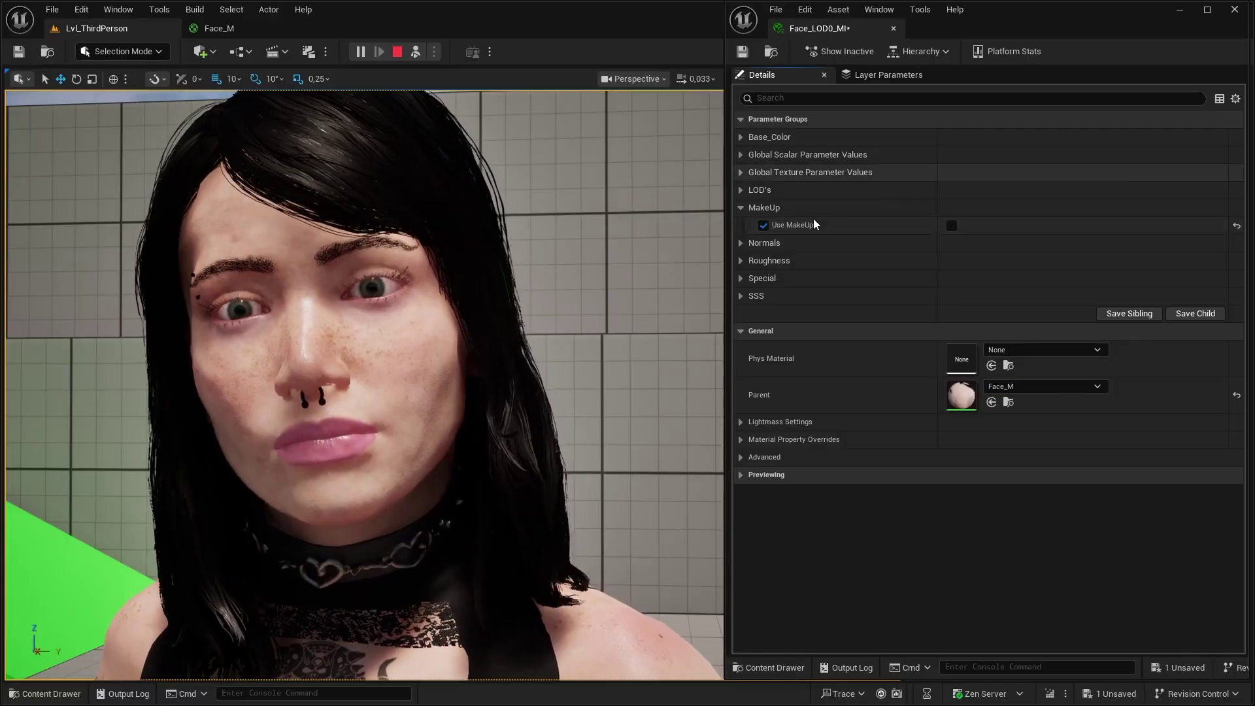
- In Unreal Engine, enable Use MakeUp on the Face_LOD0_MI material instance and turn on the foundation makeup
{"action": "left_click", "coordinate": [947, 225]}
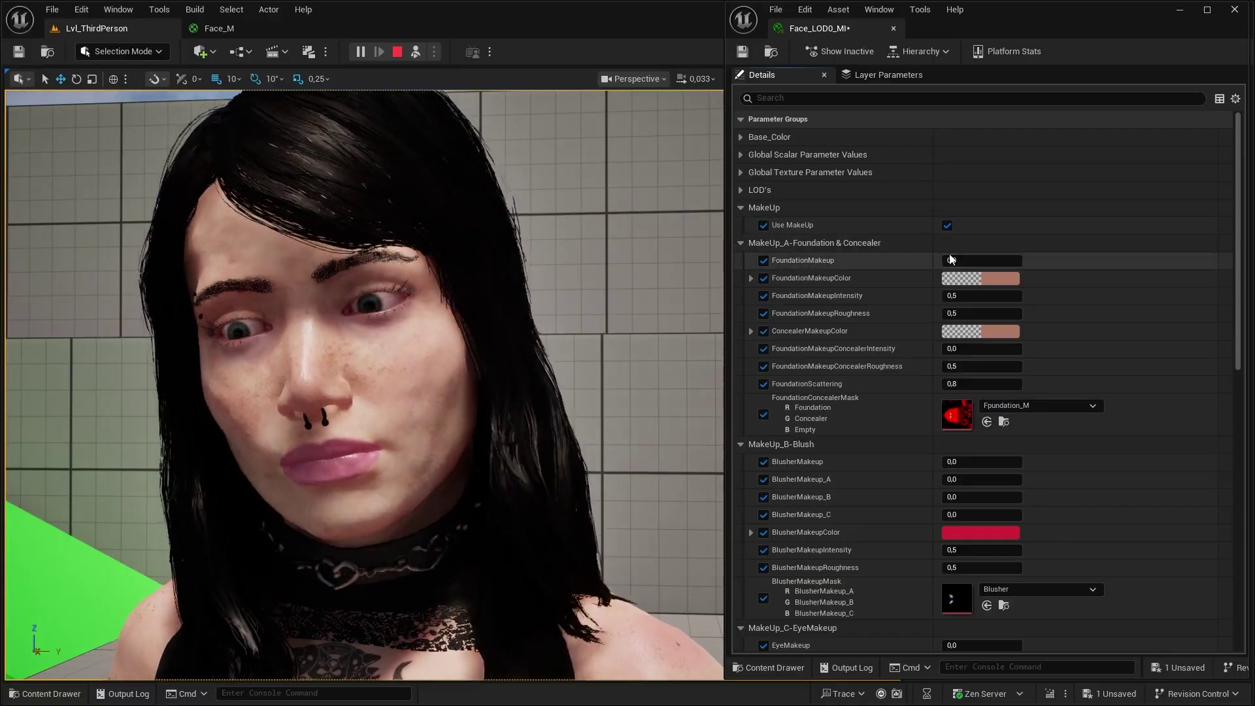
{"action": "left_click", "coordinate": [954, 260]}
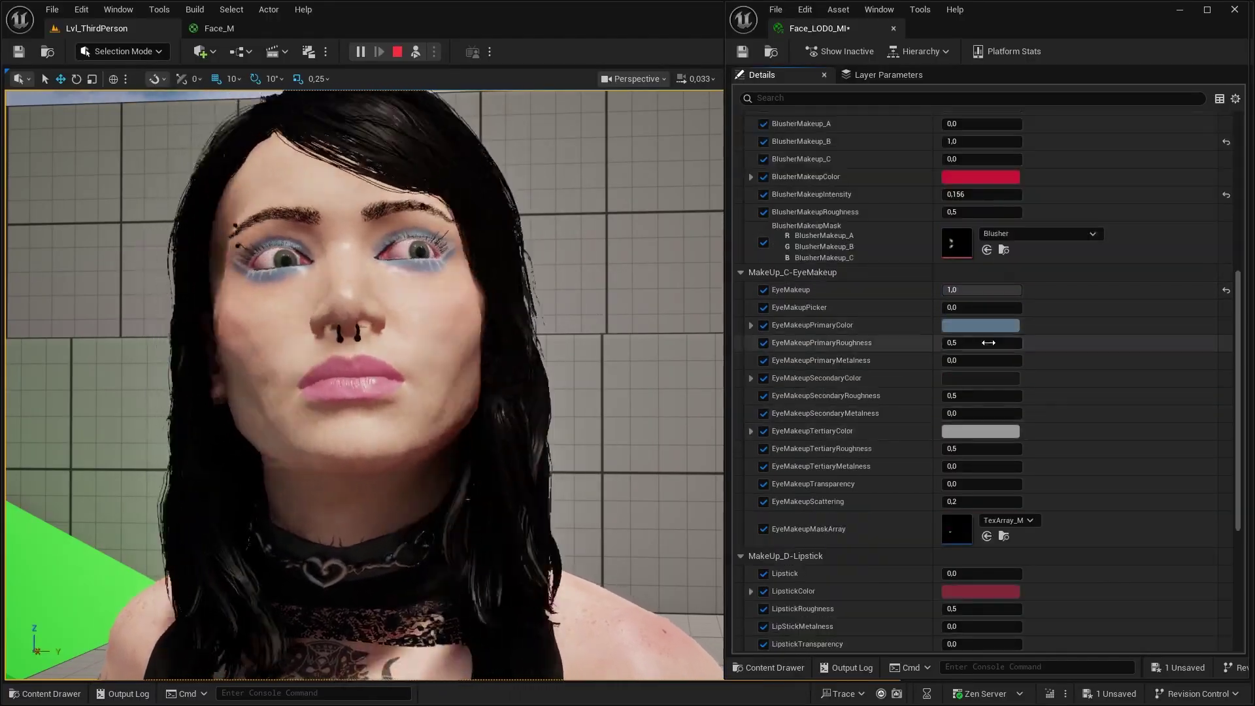
- Set the eye makeup's primary and tertiary colours to black in the face material instance
{"action": "left_click", "coordinate": [980, 325]}
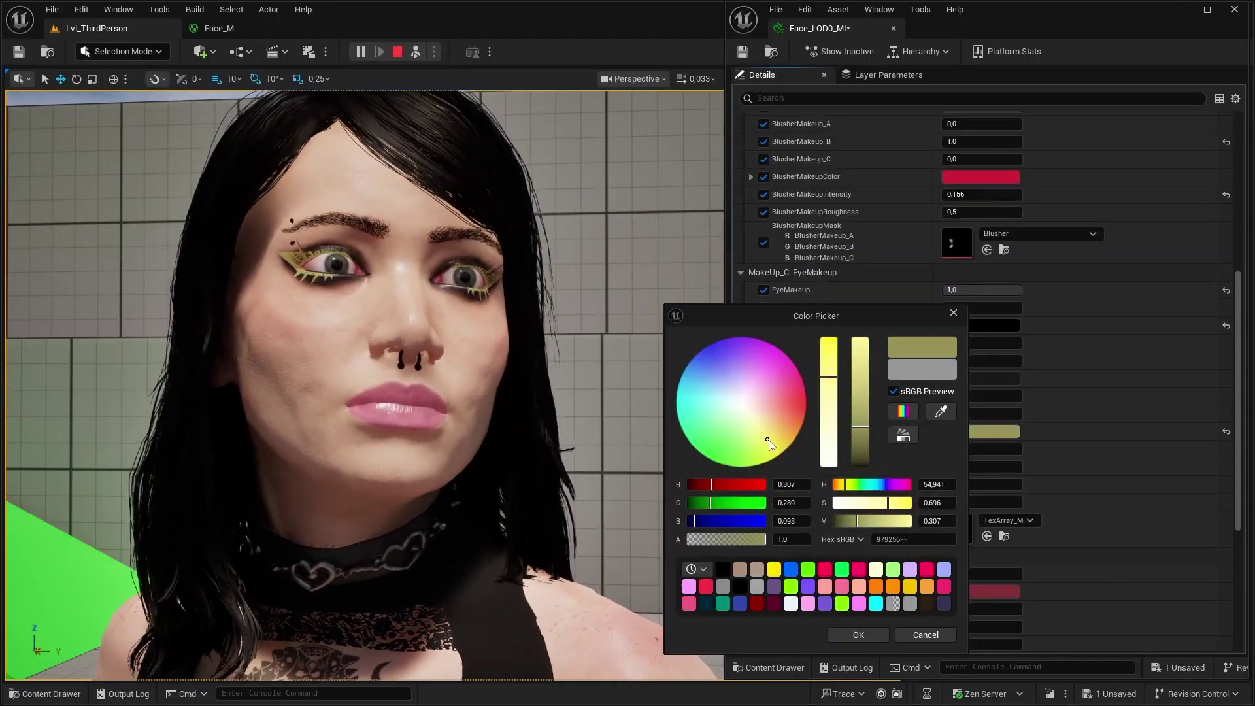
{"action": "left_click", "coordinate": [877, 635]}
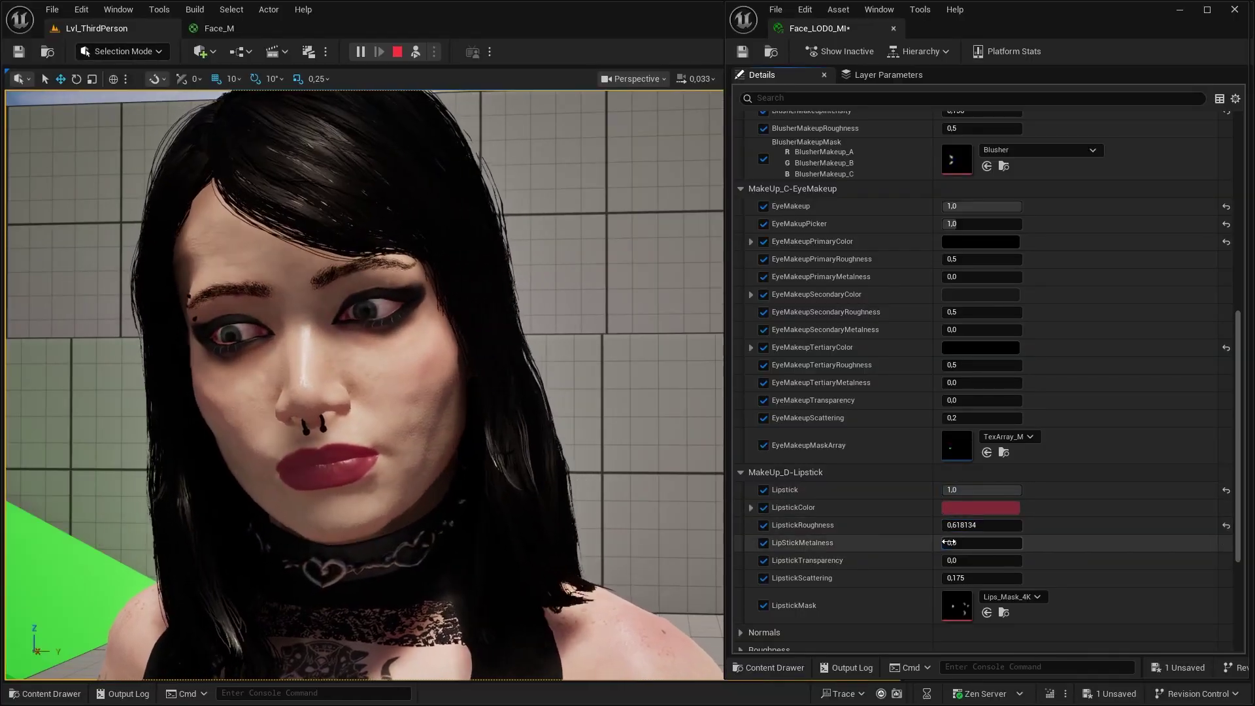
- Change the lipstick colour to a magenta purple and adjust the lipstick metalness
{"action": "left_click", "coordinate": [981, 508]}
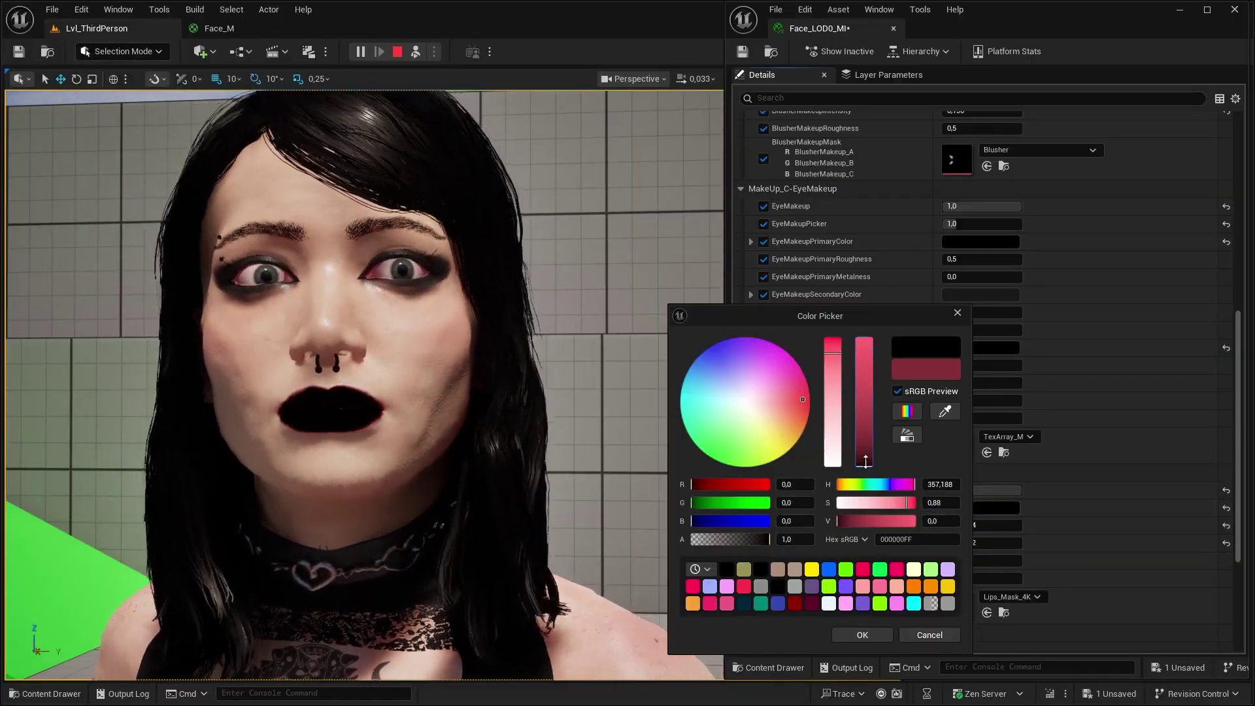
{"action": "left_click", "coordinate": [785, 387]}
{"action": "left_click_drag", "start_coordinate": [864, 454], "coordinate": [864, 399]}
{"action": "left_click", "coordinate": [863, 635]}
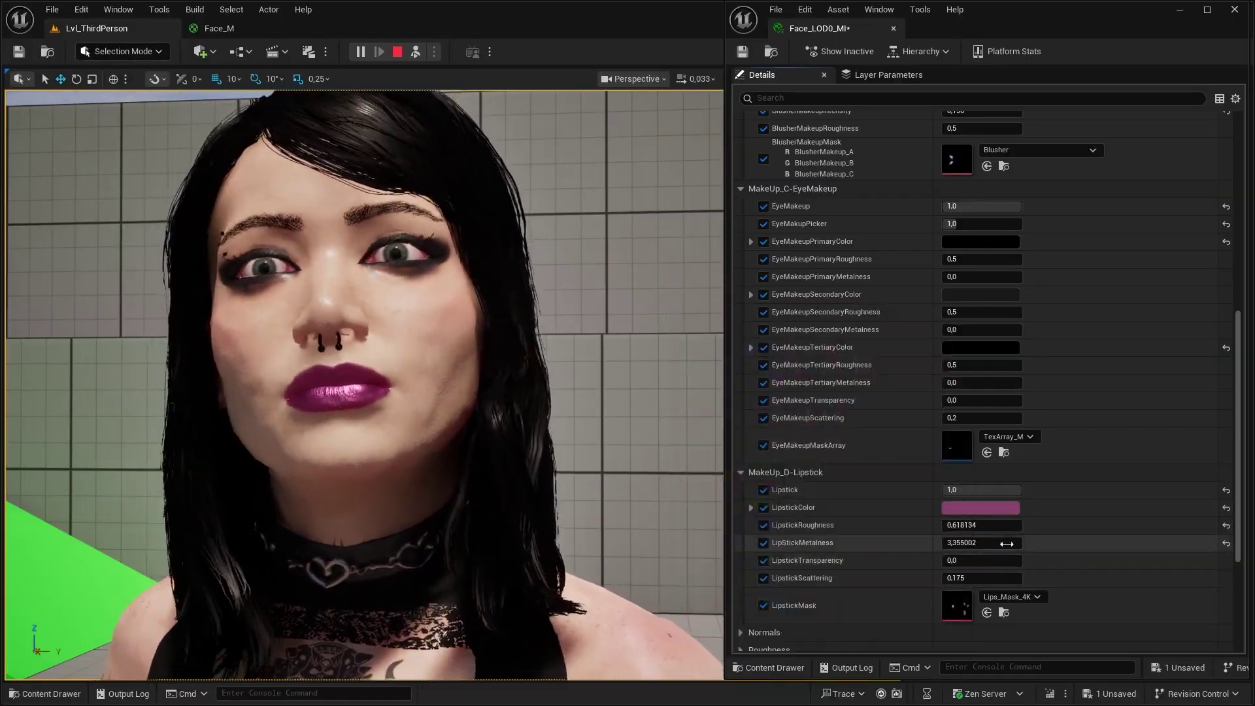
{"action": "left_click", "coordinate": [965, 543]}
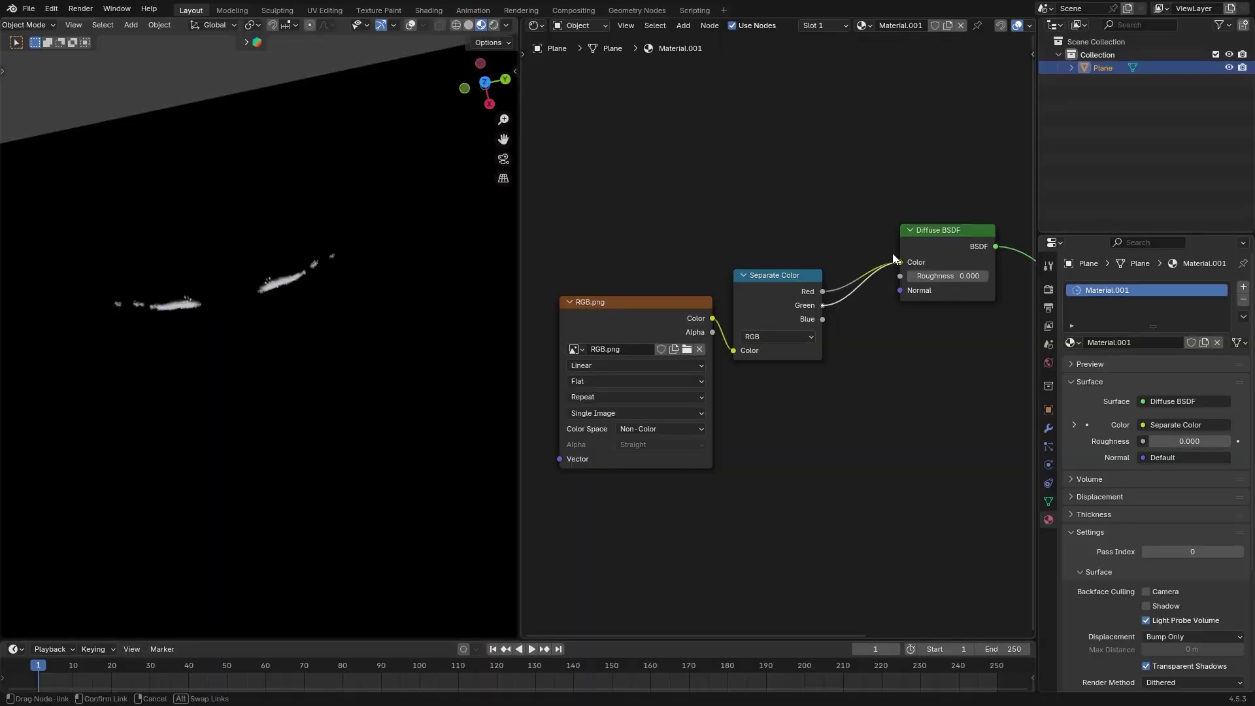
- In Blender, connect the Separate Color node's Green output to the Diffuse BSDF's Color input
{"action": "left_click_drag", "start_coordinate": [893, 256], "coordinate": [900, 262]}
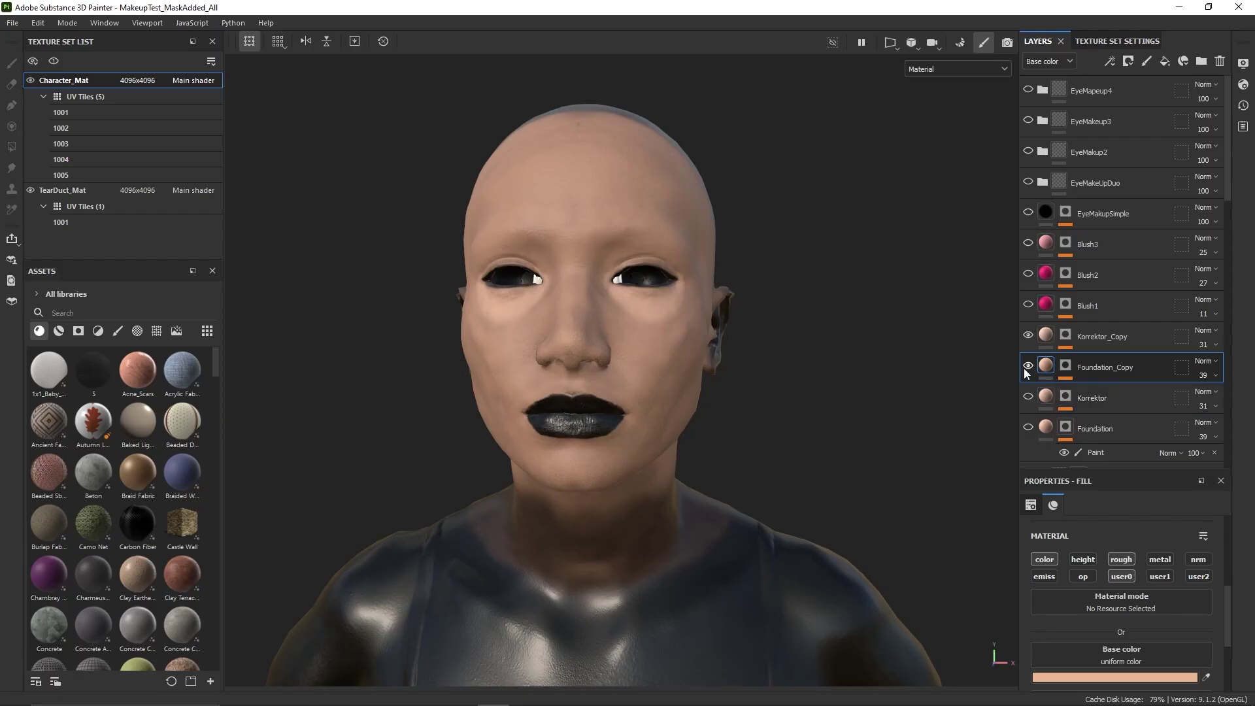
- In Substance 3D Painter, toggle the visibility of the Foundation_Copy and Blush1 layers to preview their masks
{"action": "left_click", "coordinate": [1025, 369]}
{"action": "left_click", "coordinate": [1026, 366]}
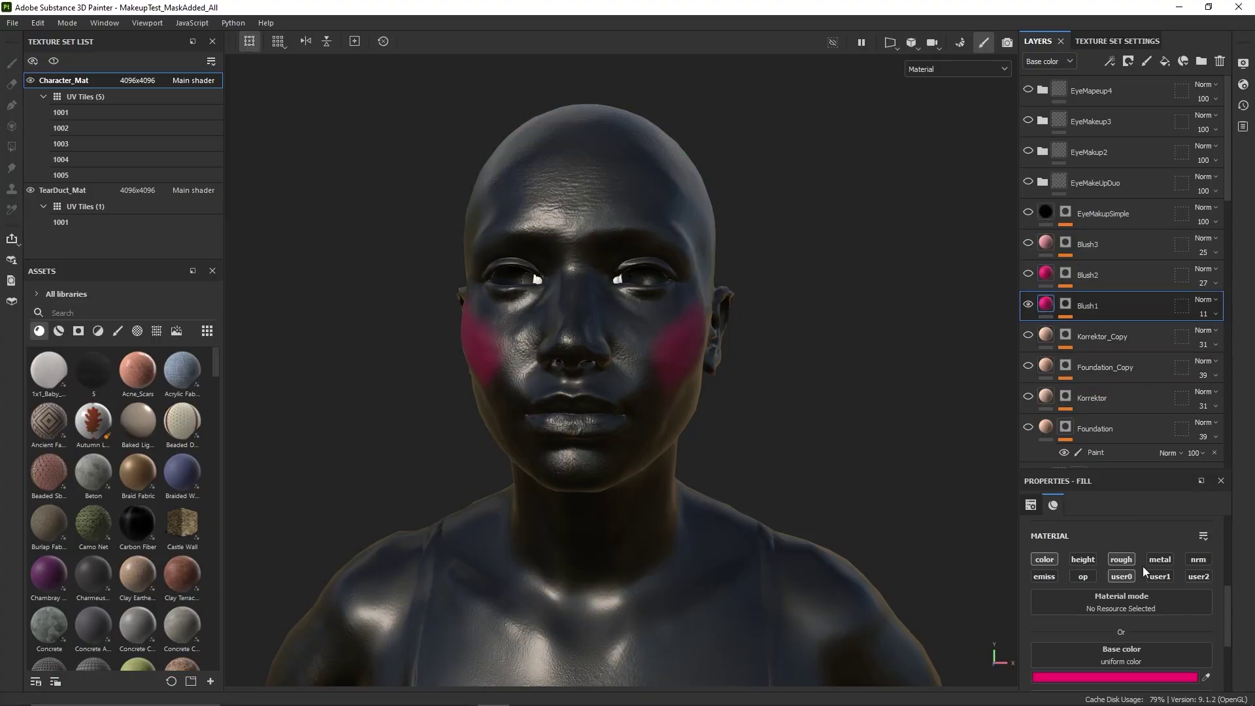
{"action": "left_click", "coordinate": [1028, 303]}
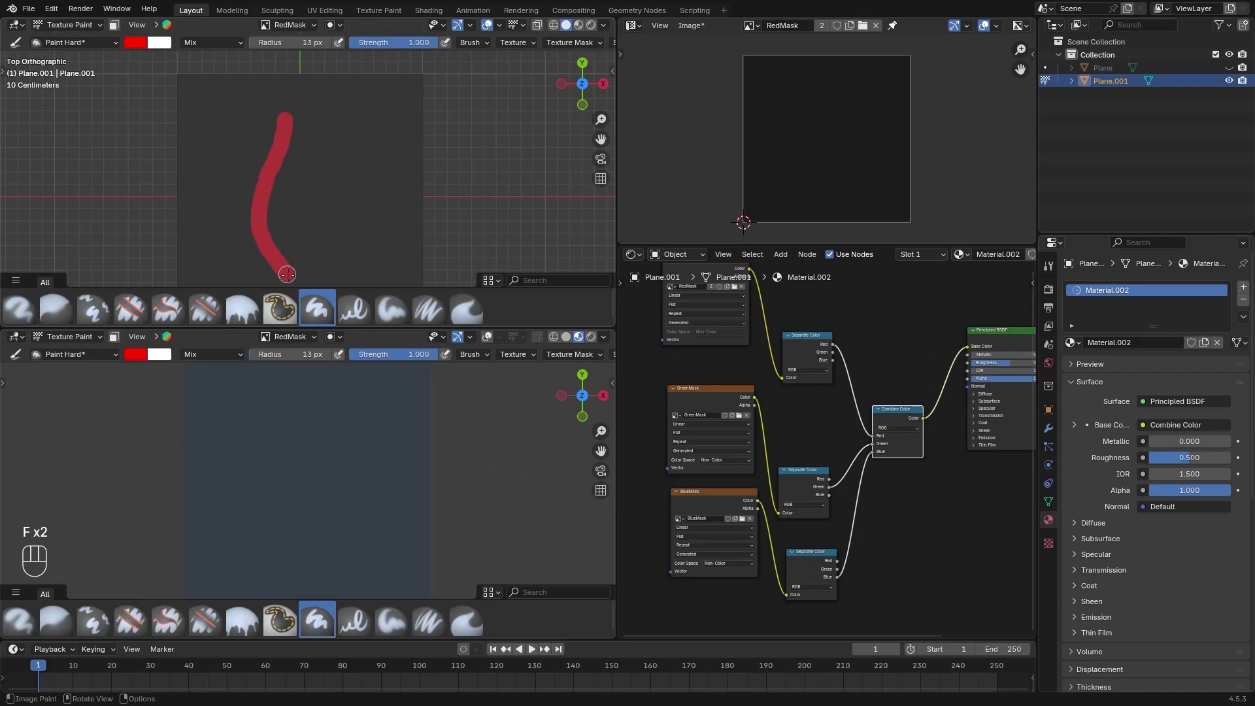
- In Blender, paint a red brush stroke on the plane's RedMask texture
{"action": "middle_click_drag", "start_coordinate": [300, 131], "coordinate": [281, 92], "text": "shift"}
{"action": "mouse_move", "coordinate": [275, 196]}
{"action": "left_mouse_down"}
{"action": "mouse_move", "coordinate": [253, 84]}
{"action": "mouse_move", "coordinate": [261, 120]}
{"action": "mouse_move", "coordinate": [268, 104]}
{"action": "left_mouse_up"}
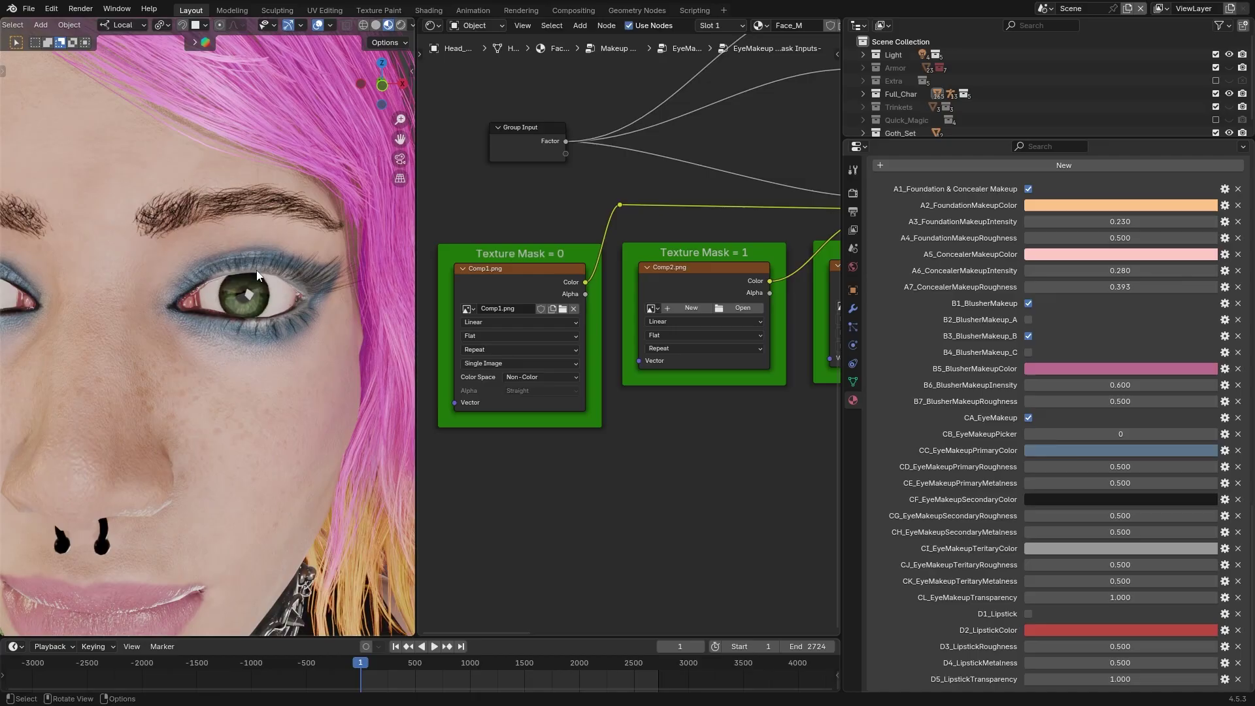
{"action": "scroll", "coordinate": [226, 274], "scroll_direction": "down", "scroll_amount": 5}
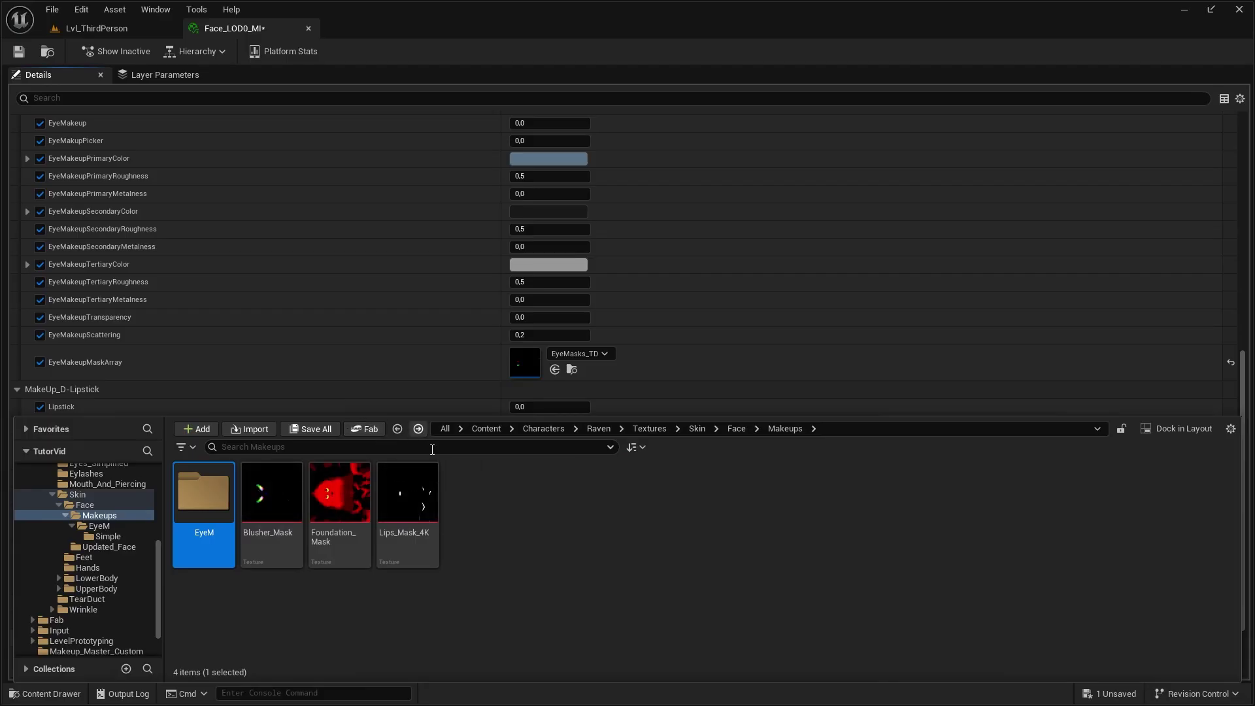
{"action": "left_click_drag", "start_coordinate": [410, 513], "coordinate": [536, 569]}
- Add a mesh plane to the empty Blender scene and view it from the top
{"action": "key", "text": "shift+a"}
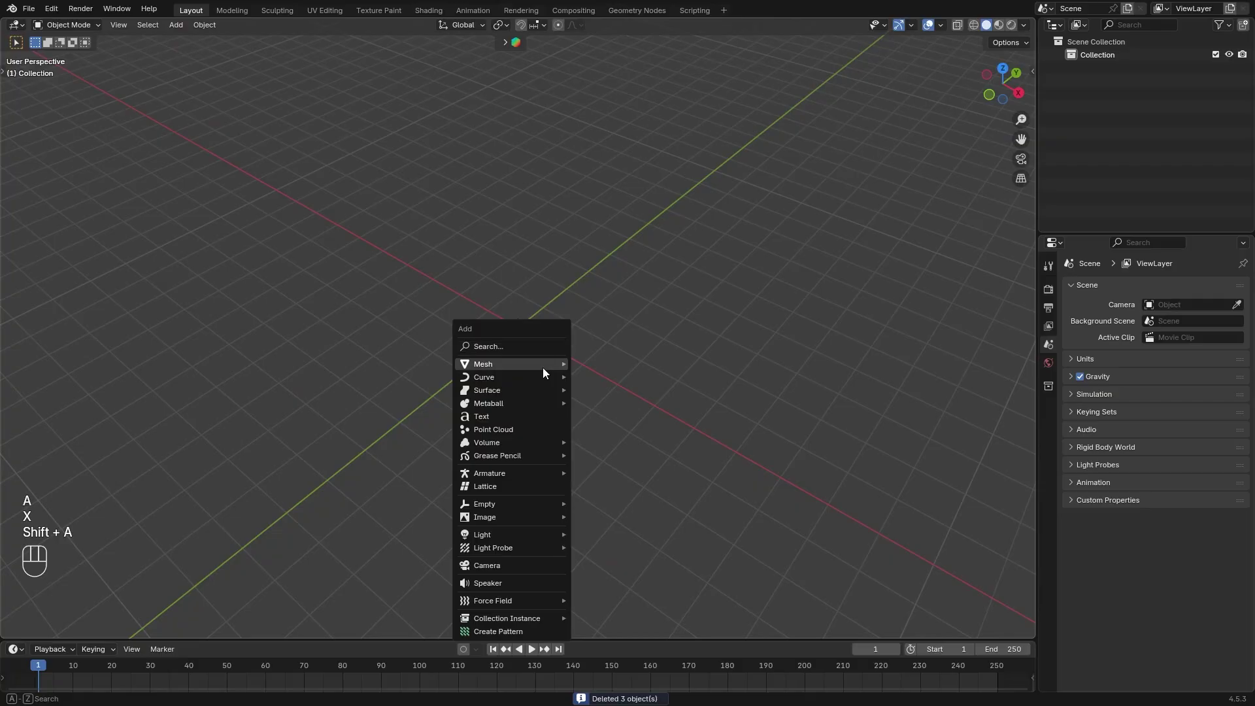
{"action": "left_click", "coordinate": [620, 363]}
{"action": "key", "text": "KP_7"}
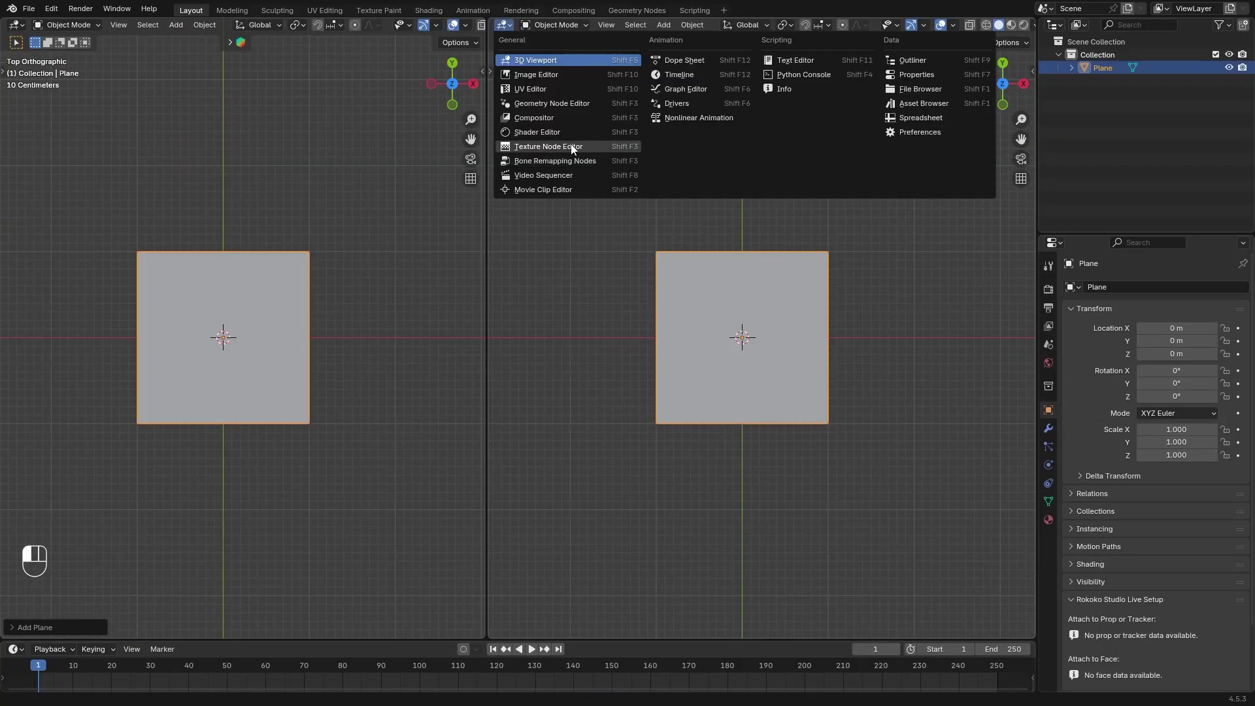
- Turn the second viewport into a Shader Editor and create a new material for the plane
{"action": "left_click", "coordinate": [542, 149]}
{"action": "left_click", "coordinate": [1049, 519]}
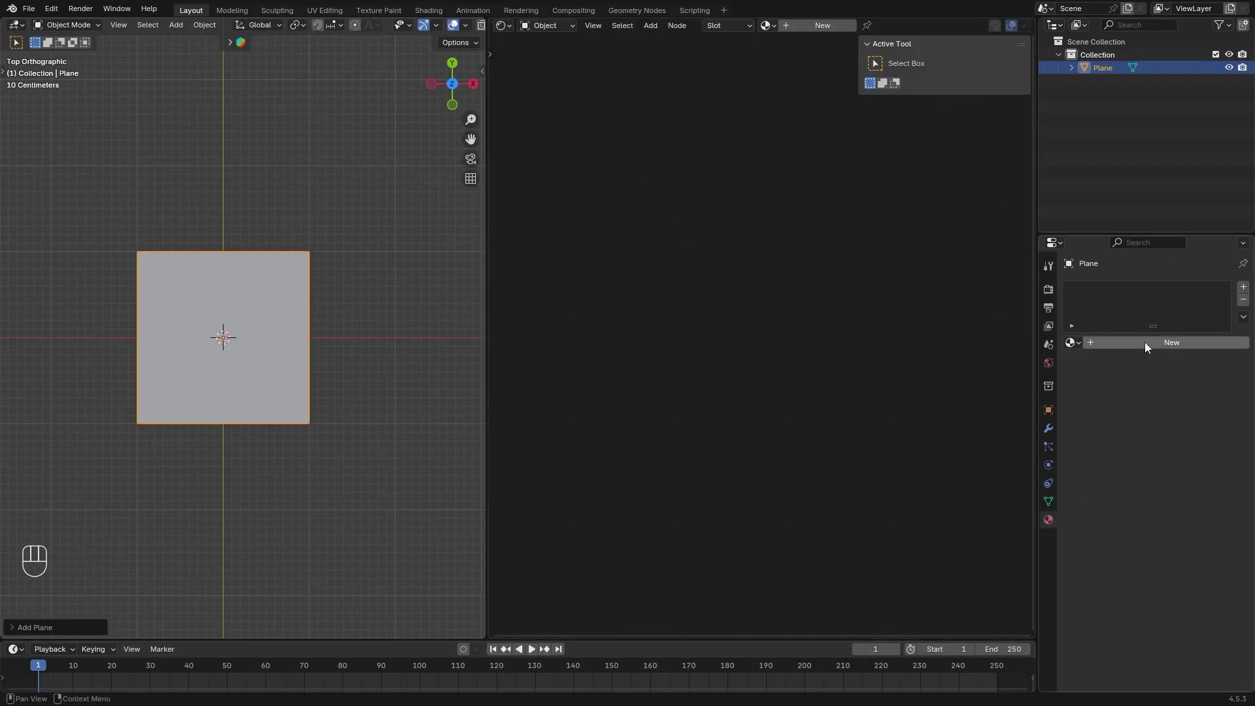
{"action": "left_click", "coordinate": [1144, 341]}
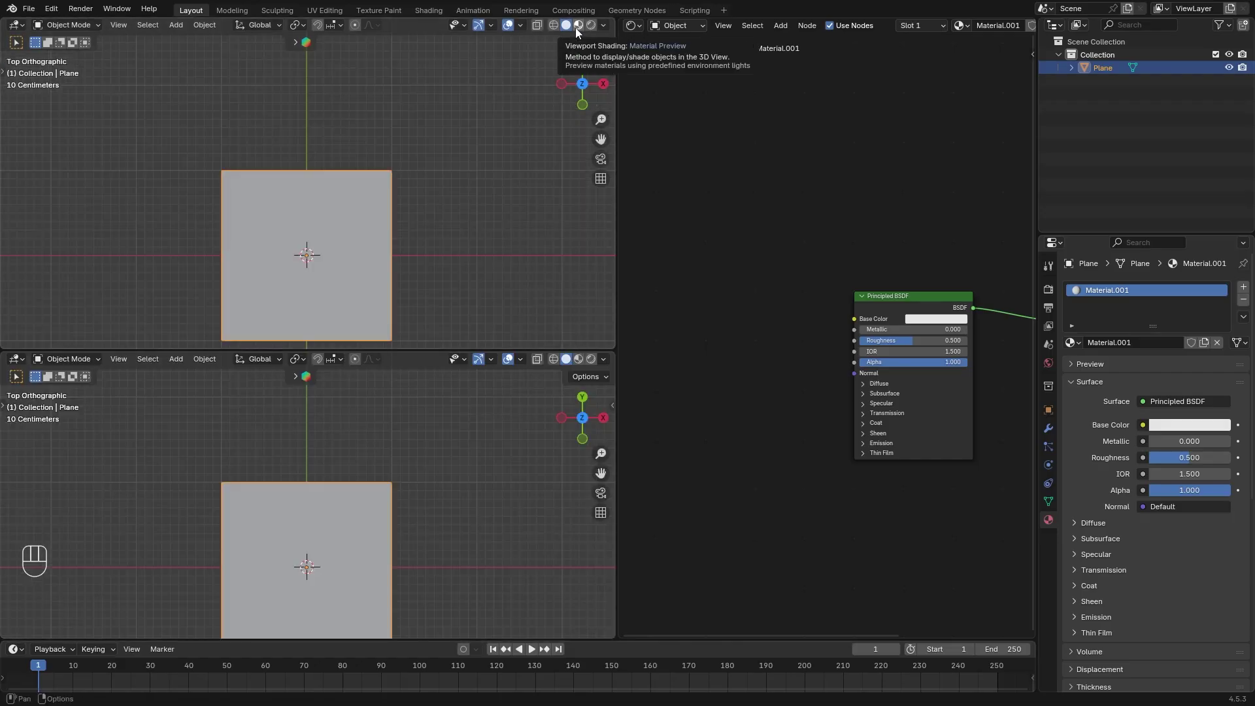
- Show the second 3D viewport in Material Preview shading and switch the plane to Texture Paint mode
{"action": "left_click", "coordinate": [579, 359]}
{"action": "middle_click_drag", "start_coordinate": [425, 478], "coordinate": [441, 400], "text": "shift"}
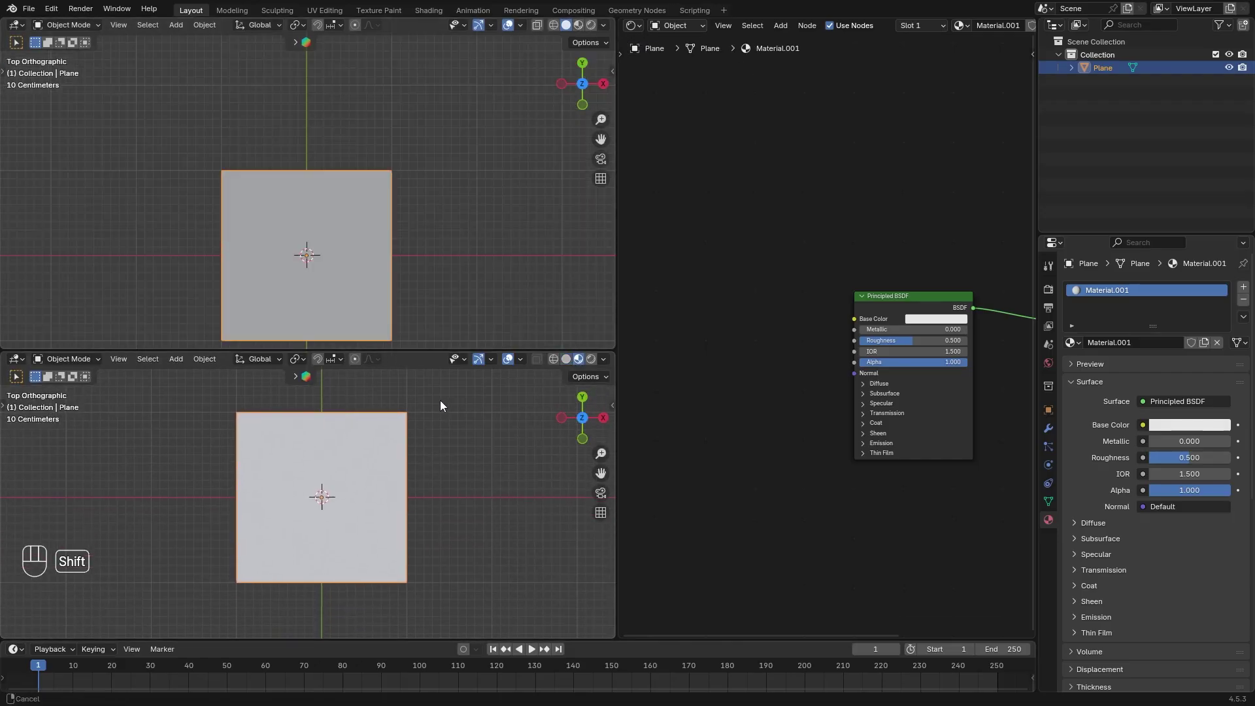
{"action": "left_click", "coordinate": [69, 25]}
{"action": "left_click", "coordinate": [65, 113]}
- Add an Image Texture node to the plane's material with a new black 1024 × 1024 px image named SimpleRed
{"action": "key", "text": "shift+a"}
{"action": "type", "text": "image"}
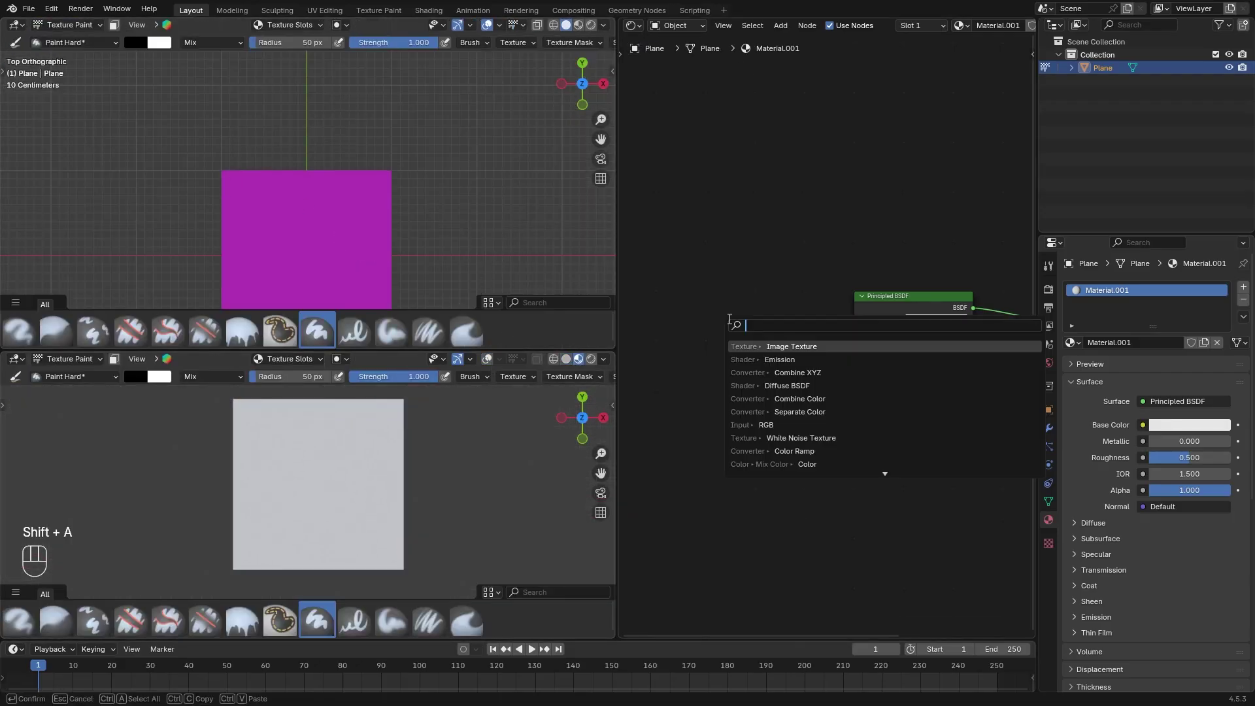
{"action": "key", "text": "Return"}
{"action": "left_click", "coordinate": [719, 316]}
{"action": "left_click", "coordinate": [732, 312]}
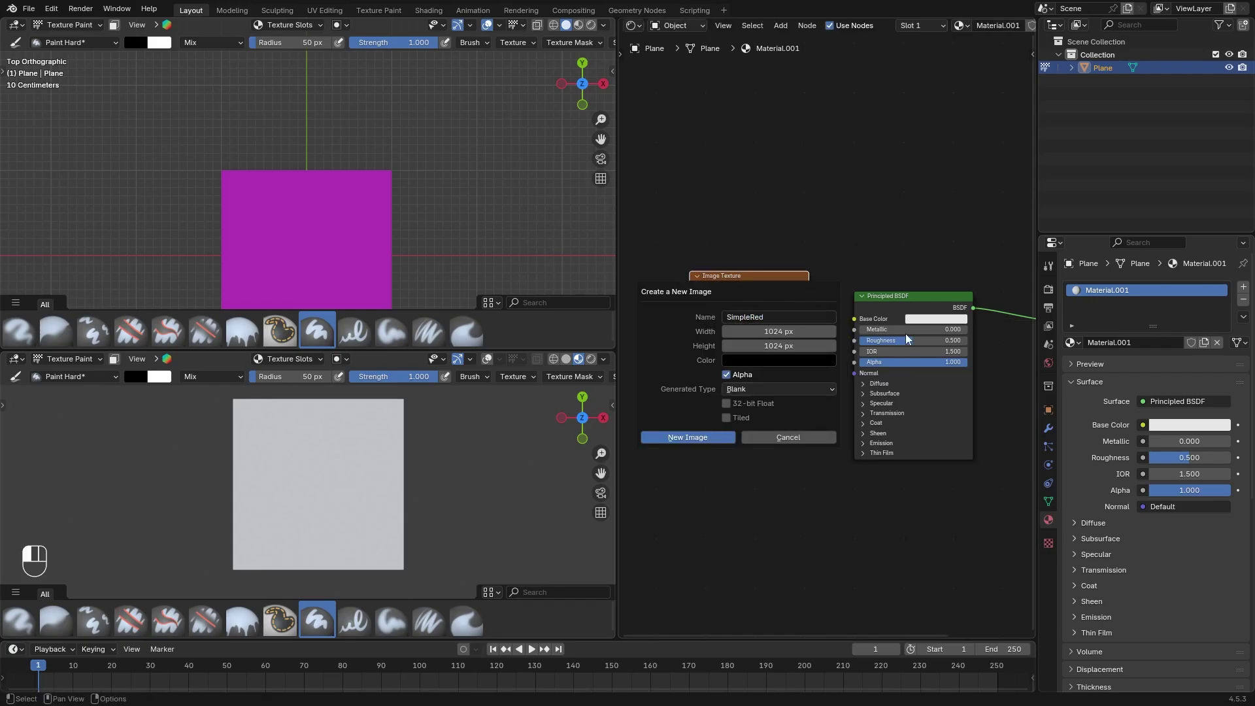
{"action": "left_click", "coordinate": [804, 360]}
{"action": "left_click_drag", "start_coordinate": [830, 323], "coordinate": [728, 339]}
{"action": "left_click", "coordinate": [693, 436]}
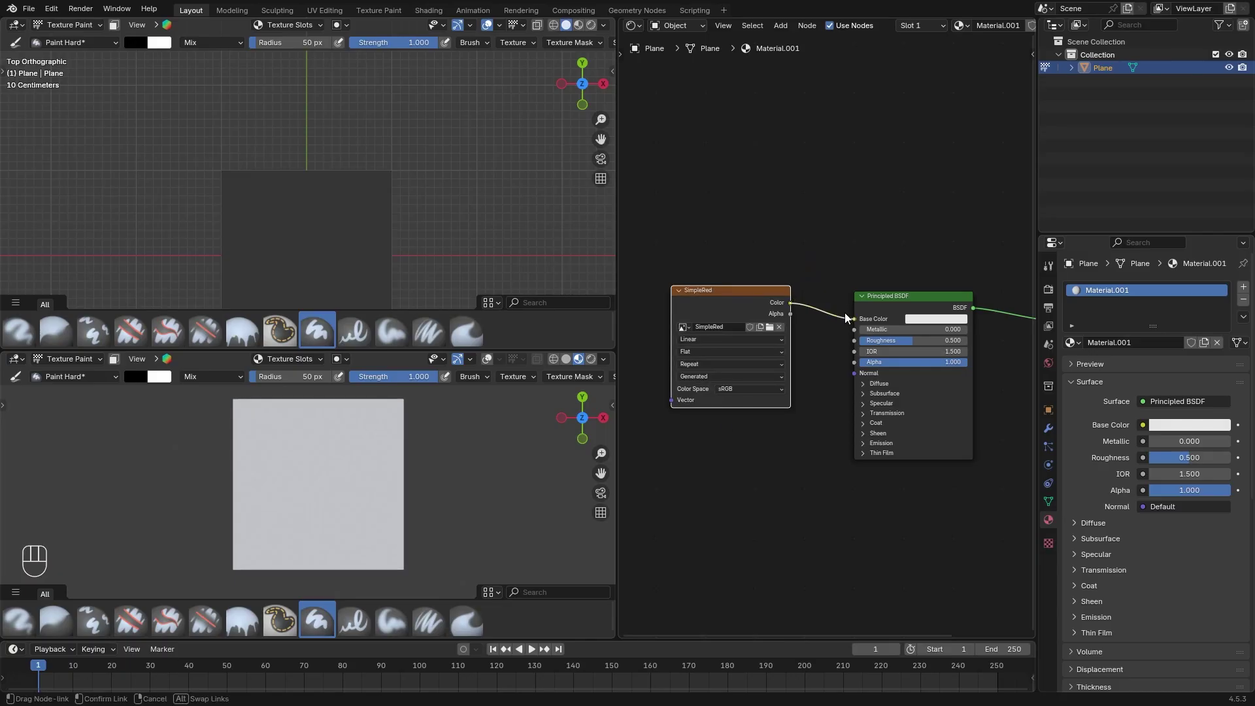
- Link the SimpleRed texture's Color to the shader's Base Color and set its color space to Non-Color
{"action": "left_click", "coordinate": [766, 390]}
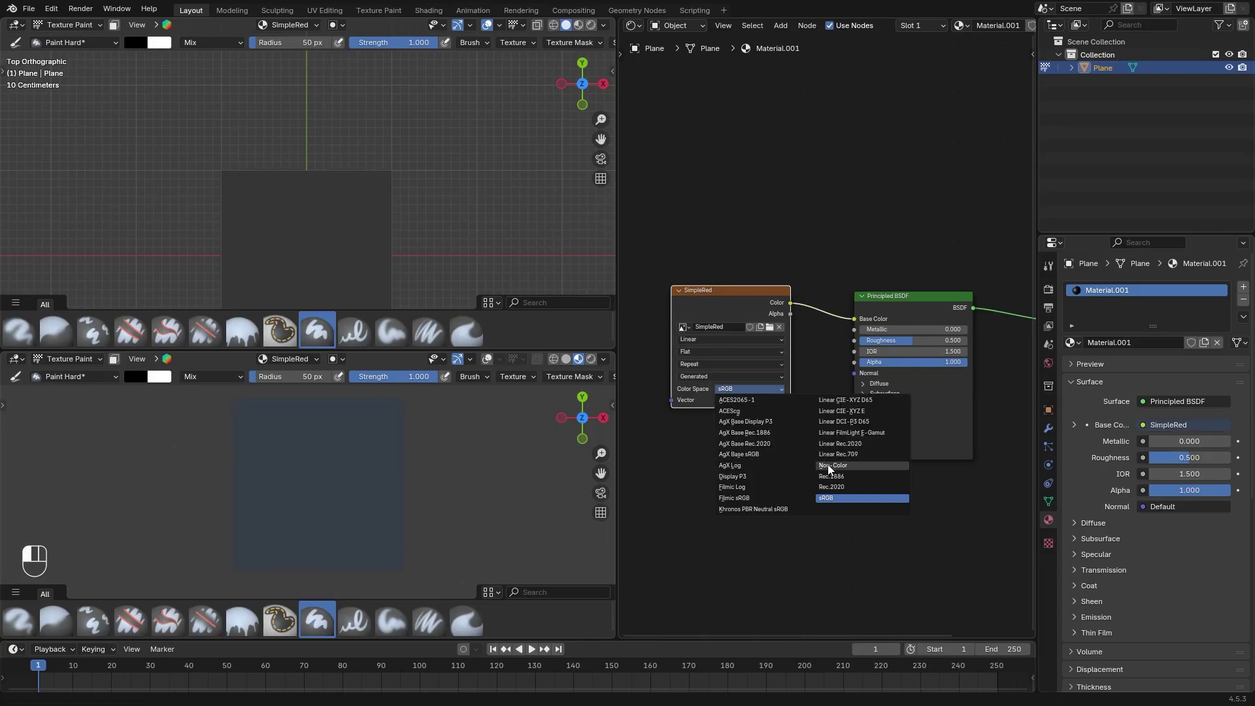
{"action": "left_click", "coordinate": [833, 465]}
- Paint a diagonal stroke across the plane in pure red (#FF0000) with a 28 px brush radius
{"action": "left_click", "coordinate": [139, 44]}
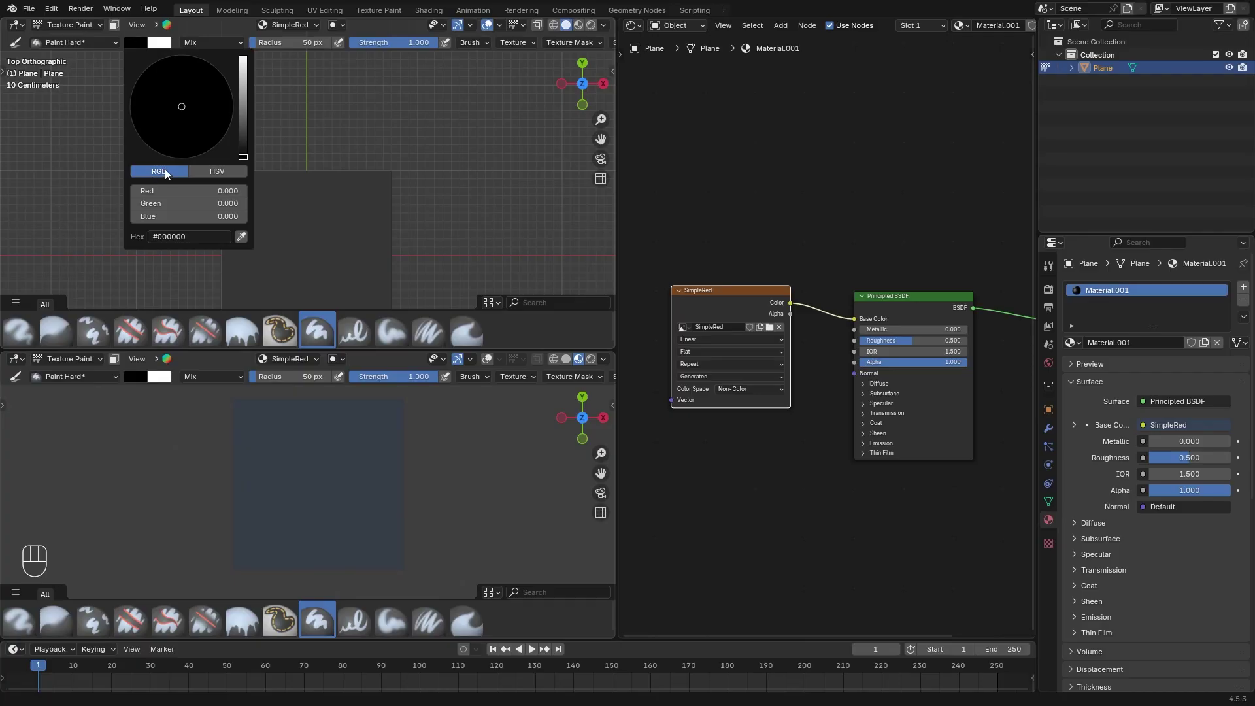
{"action": "left_click_drag", "start_coordinate": [168, 189], "coordinate": [247, 190]}
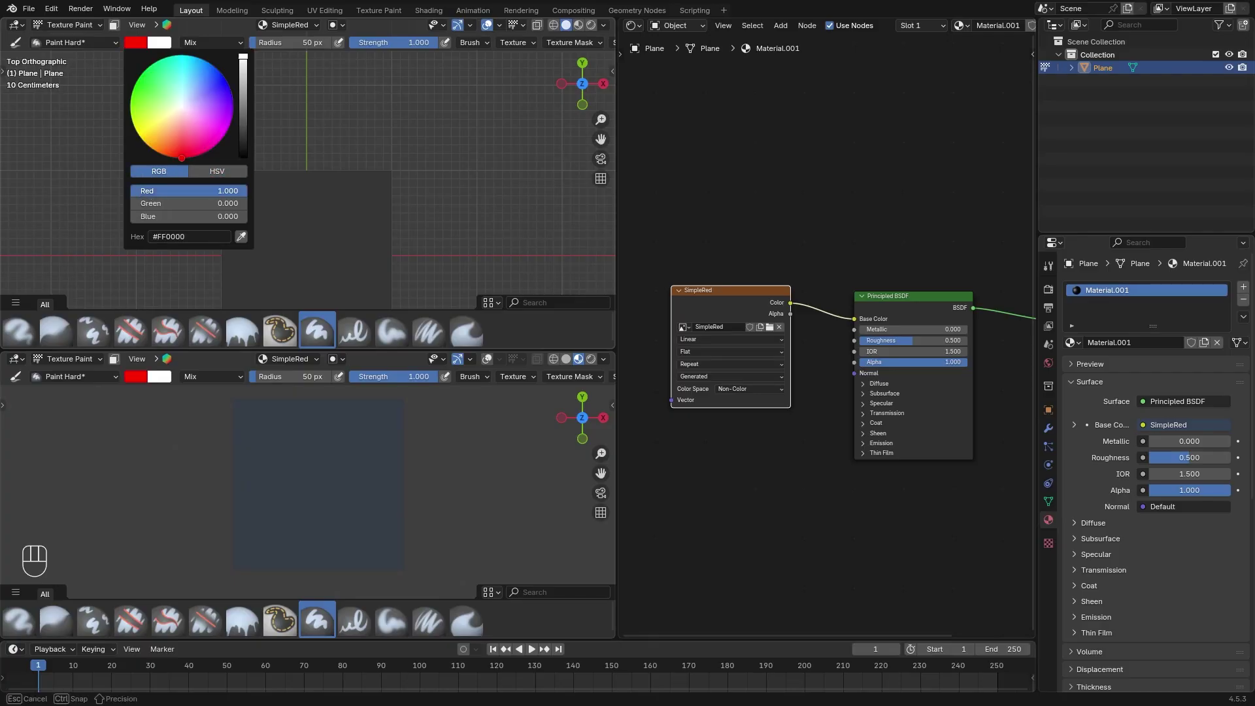
{"action": "key", "text": "f"}
{"action": "left_click", "coordinate": [290, 192]}
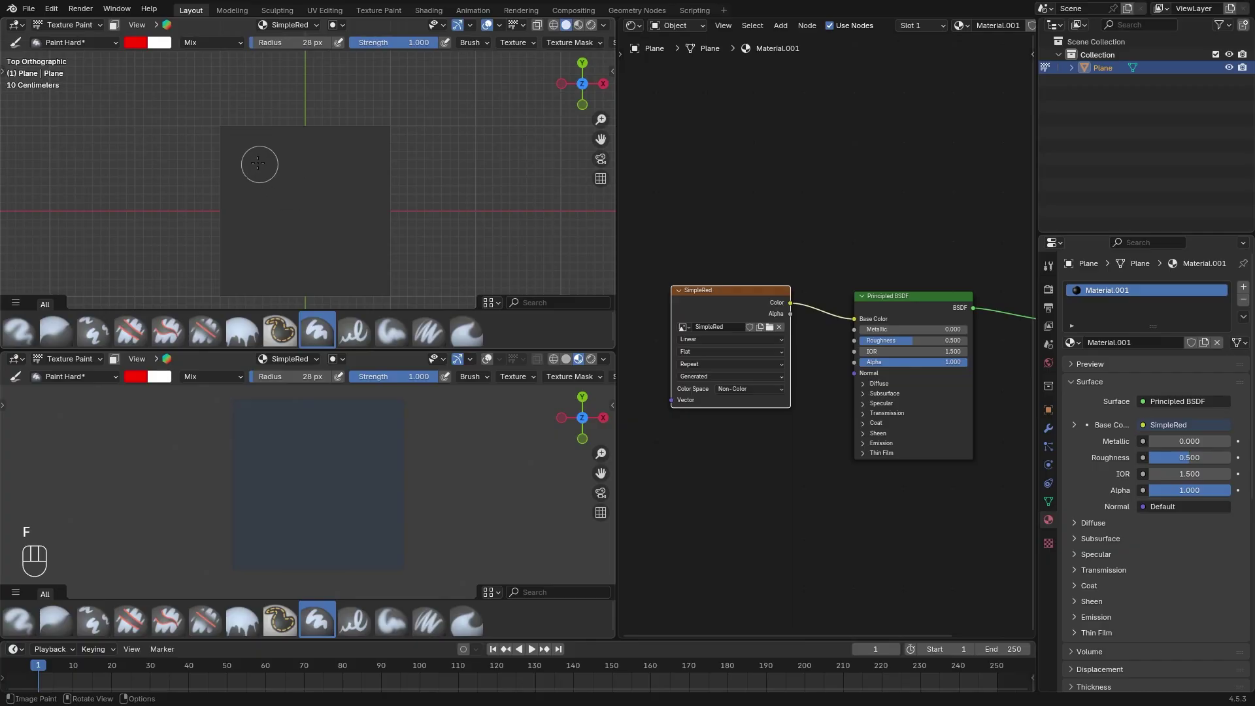
{"action": "left_click_drag", "start_coordinate": [258, 163], "coordinate": [339, 257]}
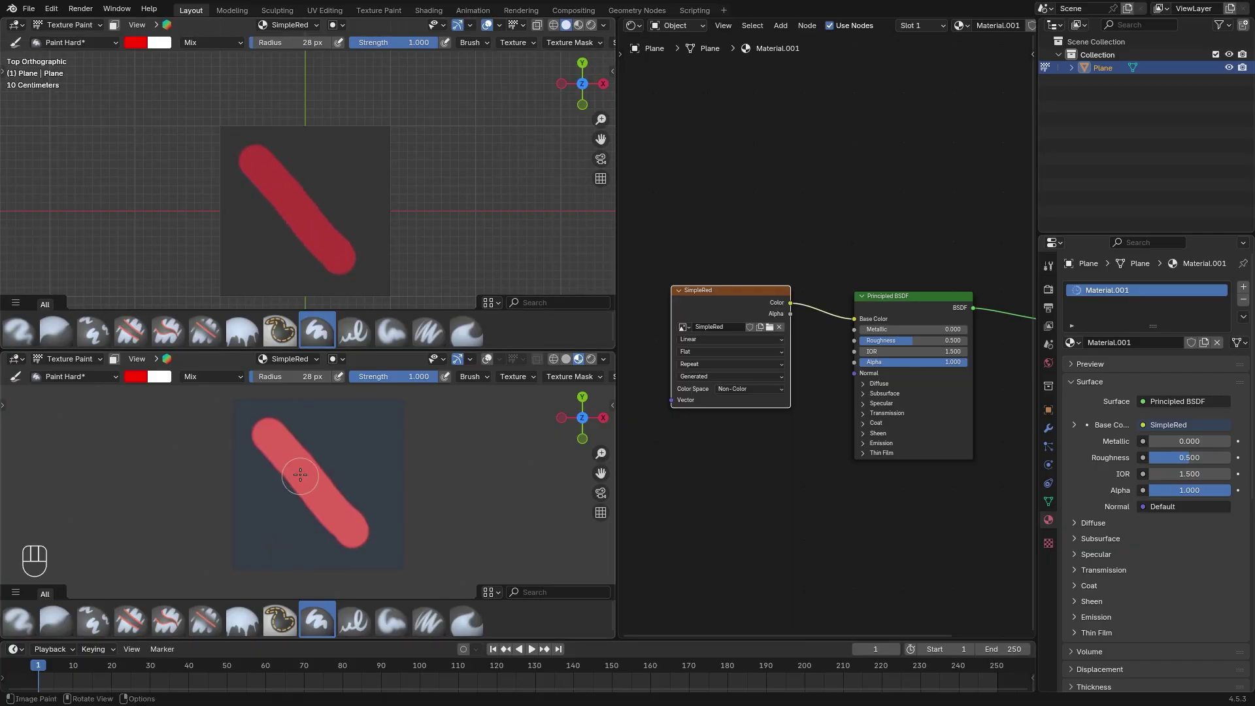
- Show the SimpleRed image in a new Image Editor area above the node tree and save it as SimpleRed.png
{"action": "left_click_drag", "start_coordinate": [737, 288], "coordinate": [734, 304]}
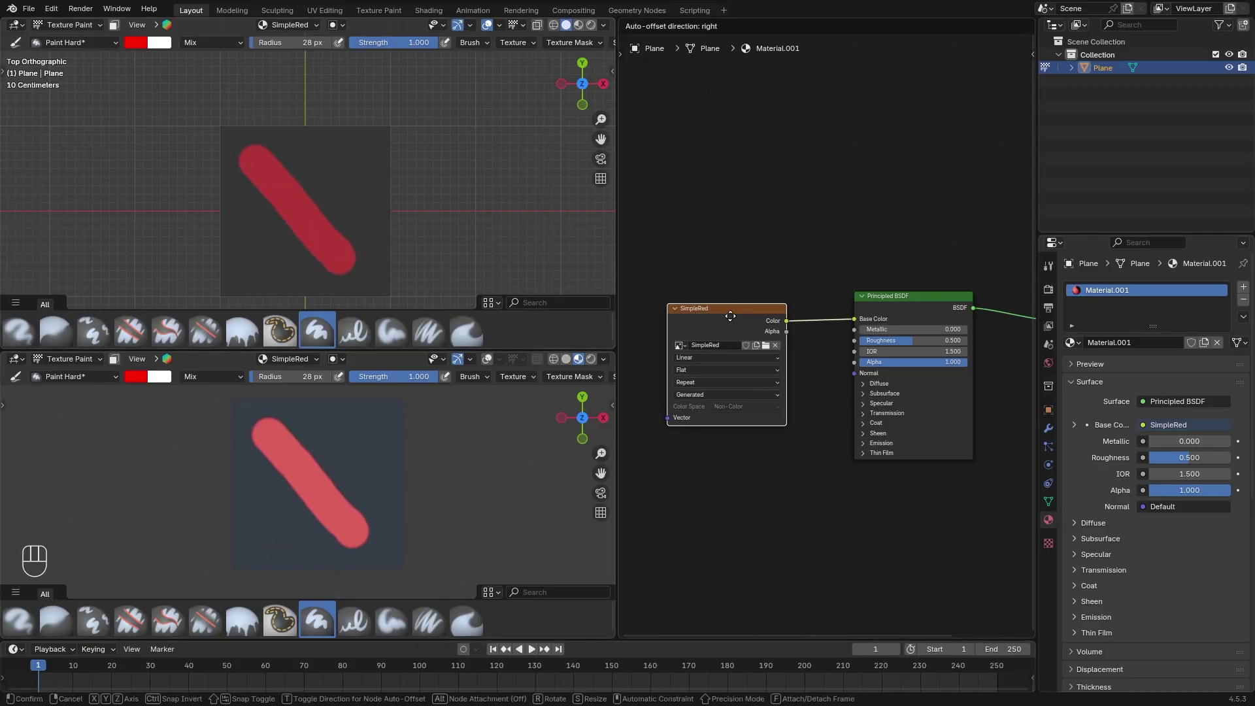
{"action": "left_click_drag", "start_coordinate": [1029, 24], "coordinate": [1031, 53]}
{"action": "left_click_drag", "start_coordinate": [1031, 54], "coordinate": [1032, 320]}
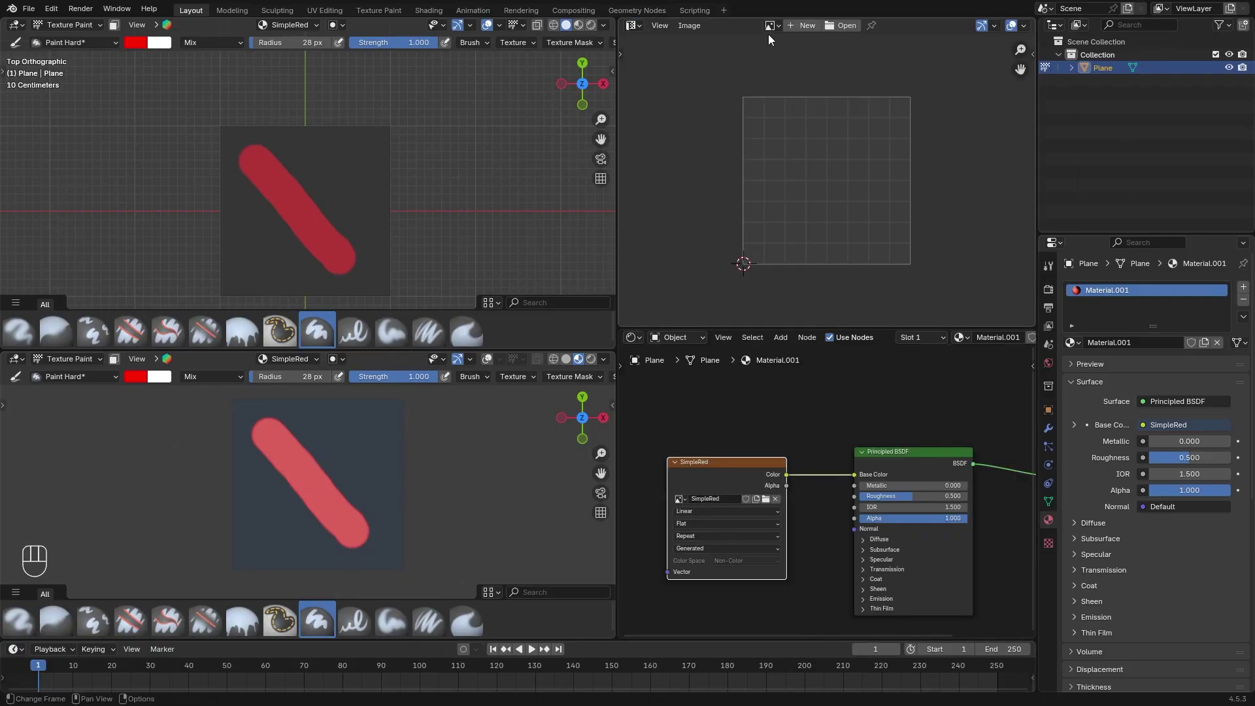
{"action": "key", "text": "shift+alt+s"}
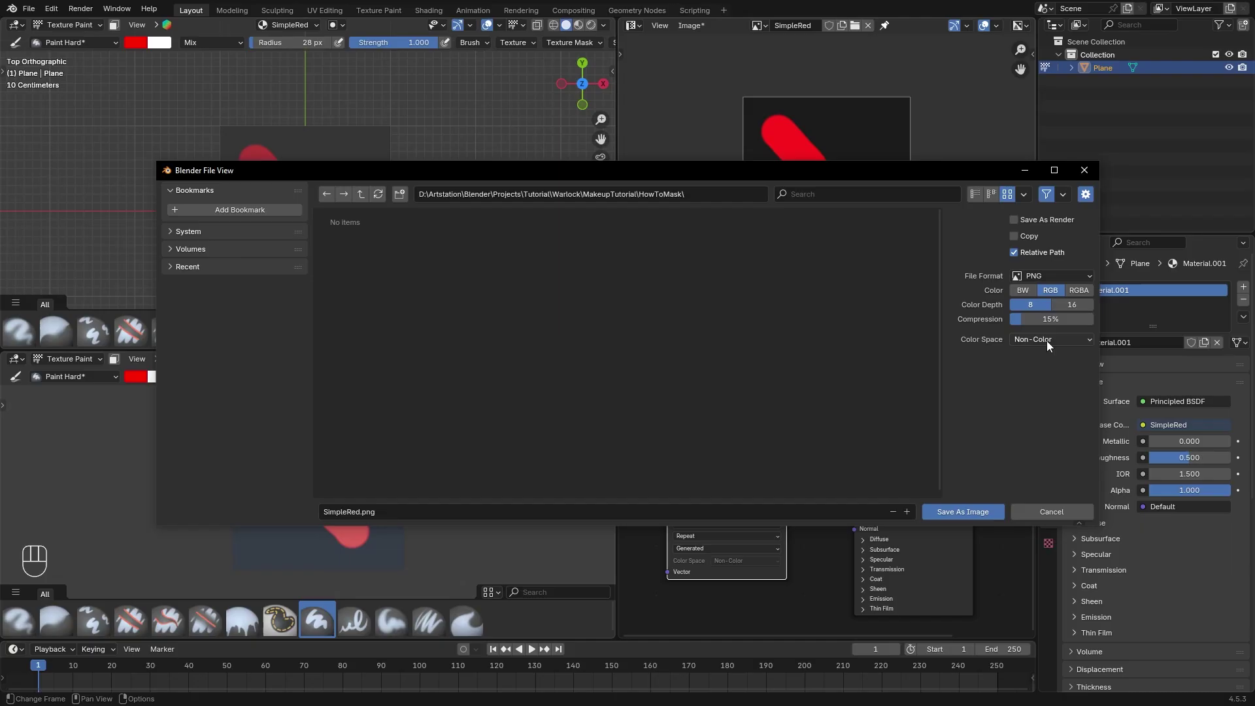
{"action": "left_click", "coordinate": [963, 511]}
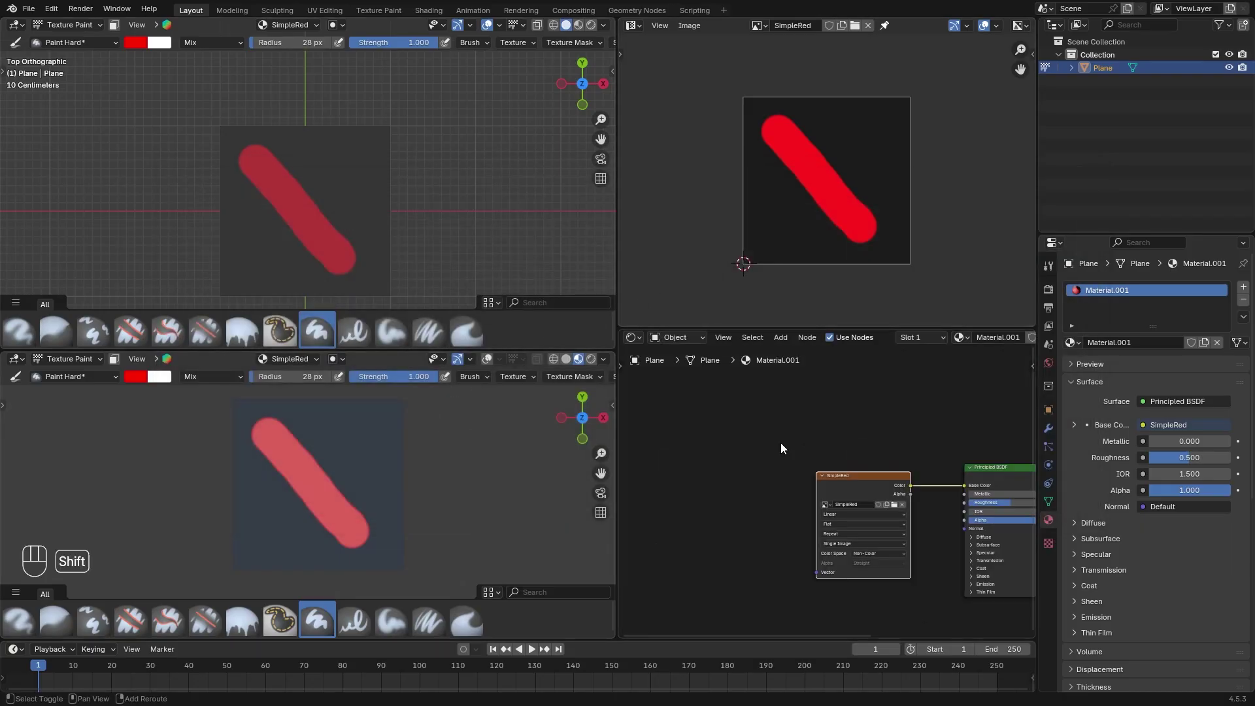
- Add two RGB color nodes to the material, the upper one cyan and the lower one purple
{"action": "key", "text": "shift+a"}
{"action": "type", "text": "rgb"}
{"action": "key", "text": "Return"}
{"action": "left_click", "coordinate": [746, 432]}
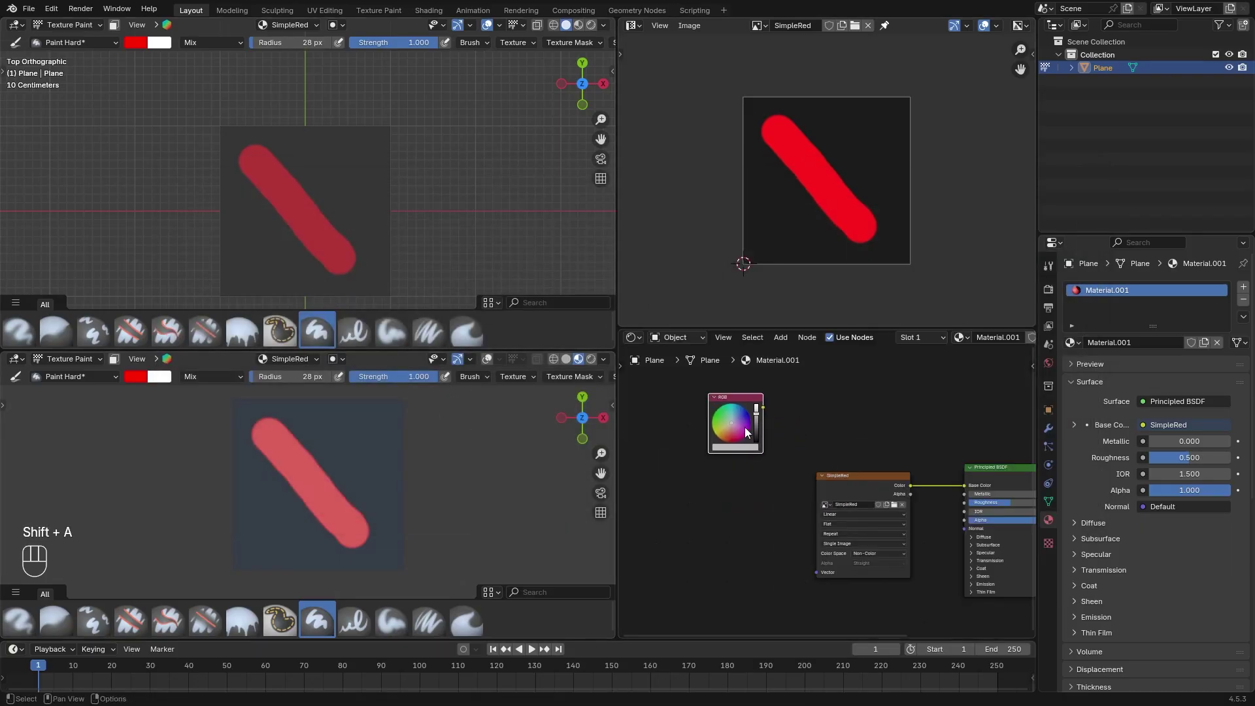
{"action": "key", "text": "shift+d"}
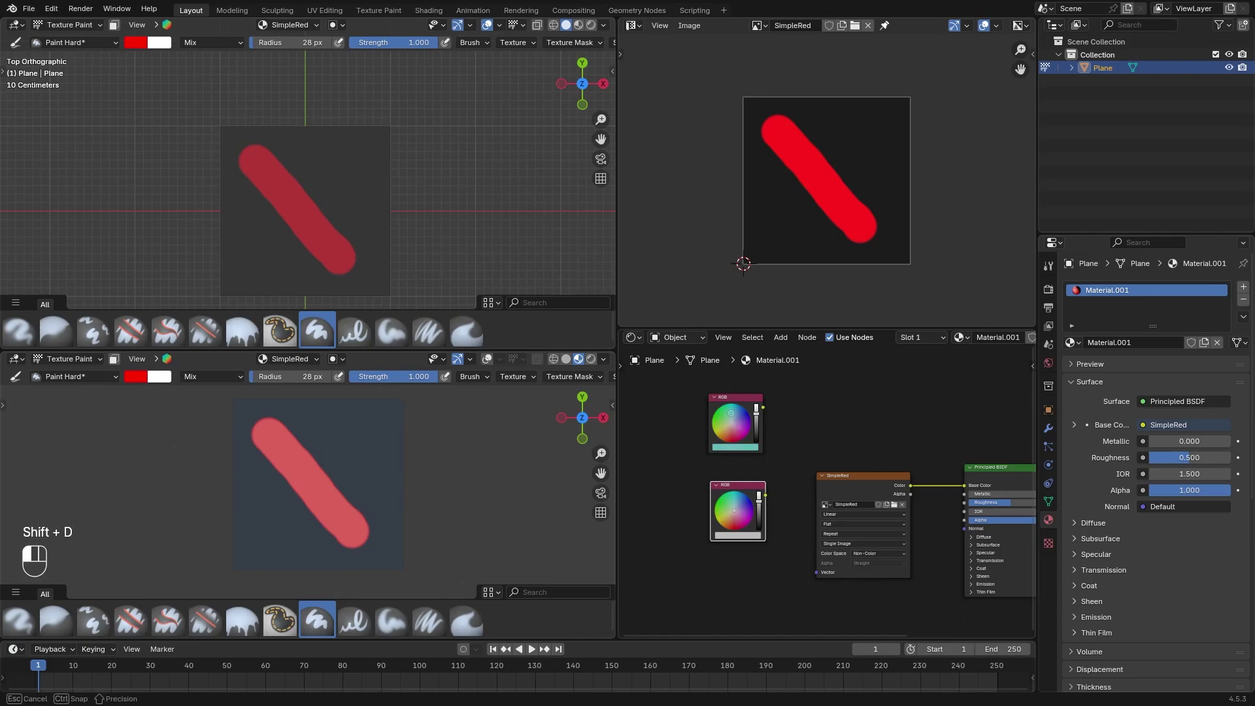
{"action": "left_click", "coordinate": [756, 417]}
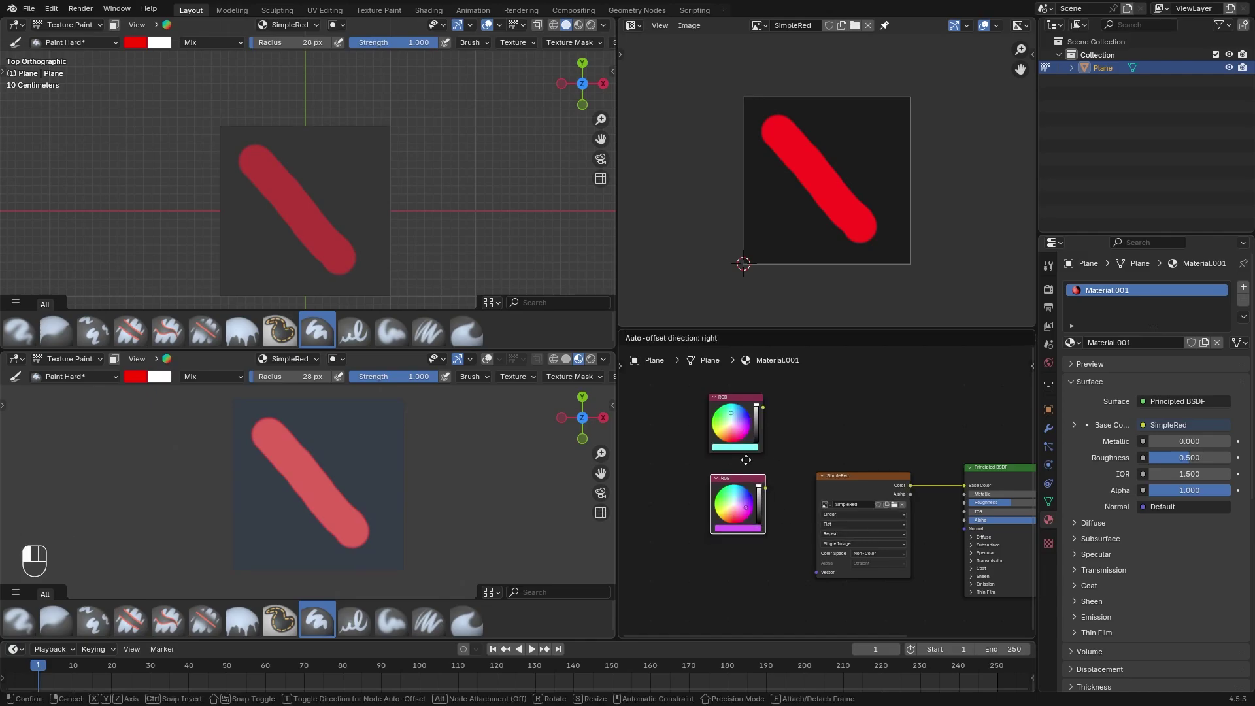
- Add a Mix node of type Color that blends the cyan (A) and purple (B) nodes into the Base Color
{"action": "left_click_drag", "start_coordinate": [784, 330], "coordinate": [785, 247]}
{"action": "key", "text": "shift+a"}
{"action": "type", "text": "mix"}
{"action": "key", "text": "BackSpace"}
{"action": "key", "text": "BackSpace"}
{"action": "type", "text": "ix"}
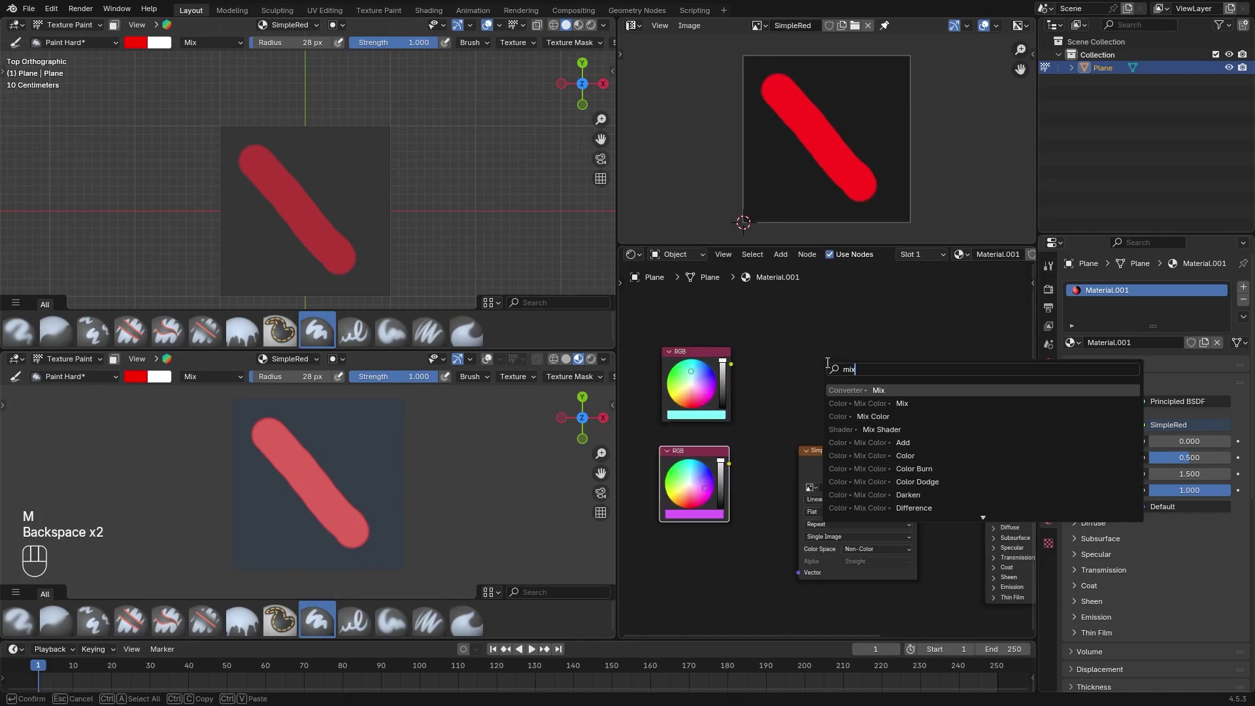
{"action": "left_click", "coordinate": [876, 390]}
{"action": "left_click", "coordinate": [813, 327]}
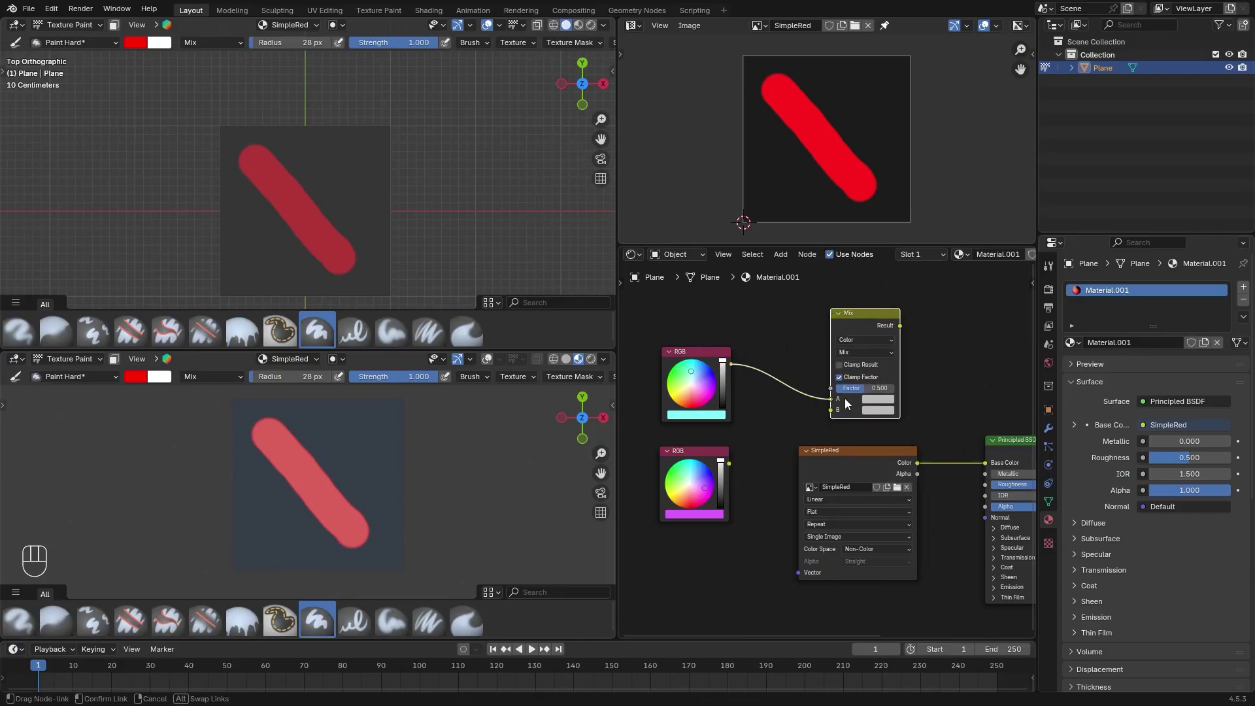
{"action": "left_click_drag", "start_coordinate": [931, 377], "coordinate": [984, 462]}
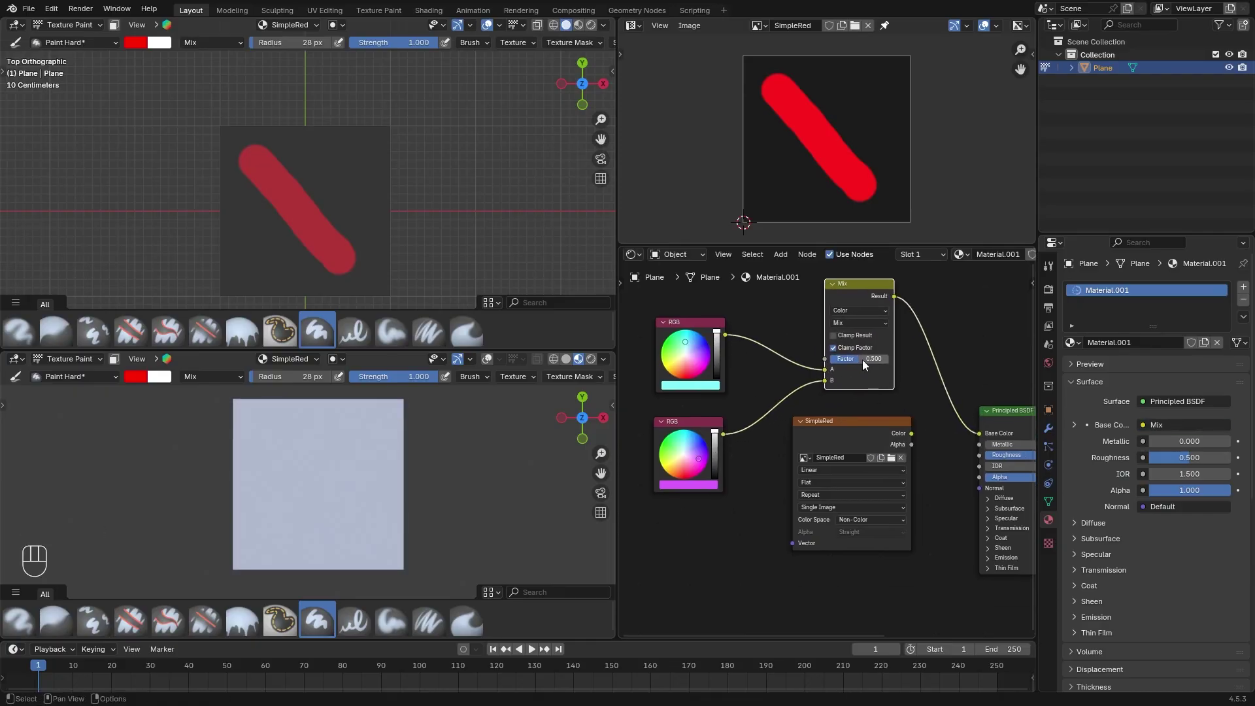
- Set the Mix node's Factor to 1.000 and move the SimpleRed texture node below the RGB nodes
{"action": "left_click_drag", "start_coordinate": [862, 358], "coordinate": [955, 364]}
{"action": "scroll", "coordinate": [864, 438], "scroll_direction": "down", "scroll_amount": 1}
{"action": "left_click_drag", "start_coordinate": [824, 487], "coordinate": [689, 573]}
{"action": "middle_click_drag", "start_coordinate": [634, 526], "coordinate": [687, 497]}
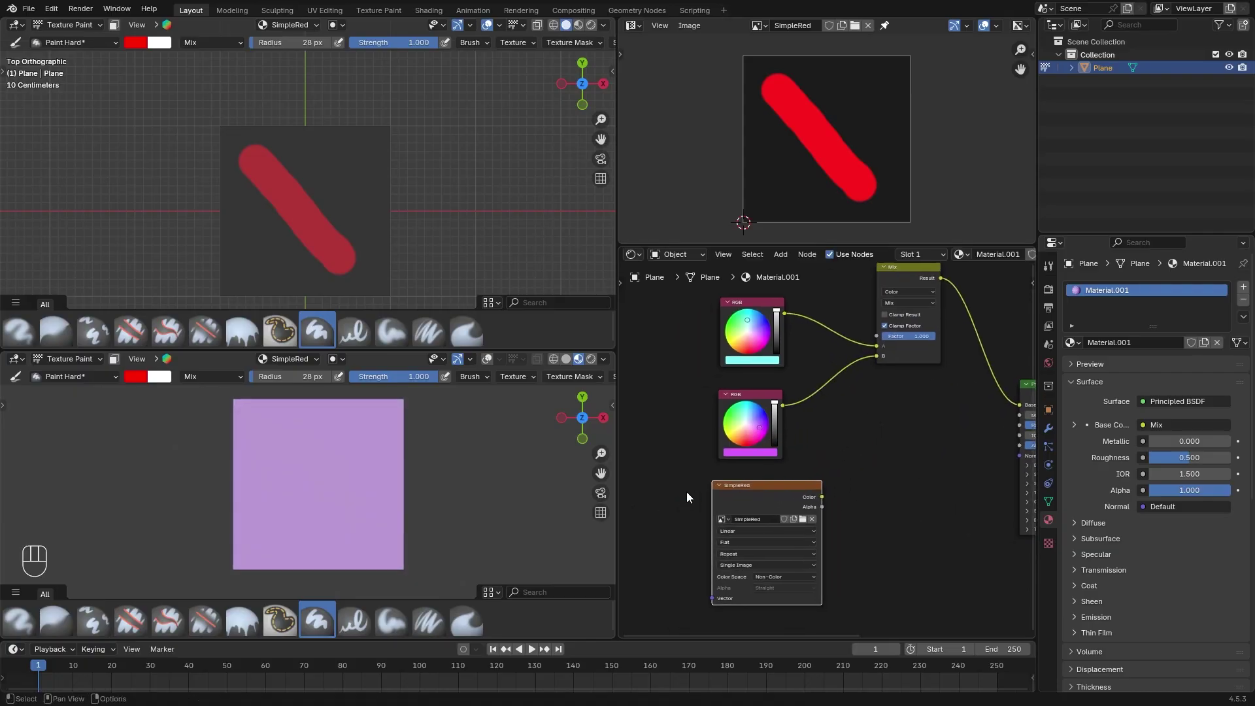
- Return the plane to Object Mode and link the SimpleRed texture's Color to the Mix node's Factor
{"action": "left_click", "coordinate": [56, 359]}
{"action": "left_click", "coordinate": [58, 372]}
{"action": "left_click_drag", "start_coordinate": [857, 320], "coordinate": [877, 336]}
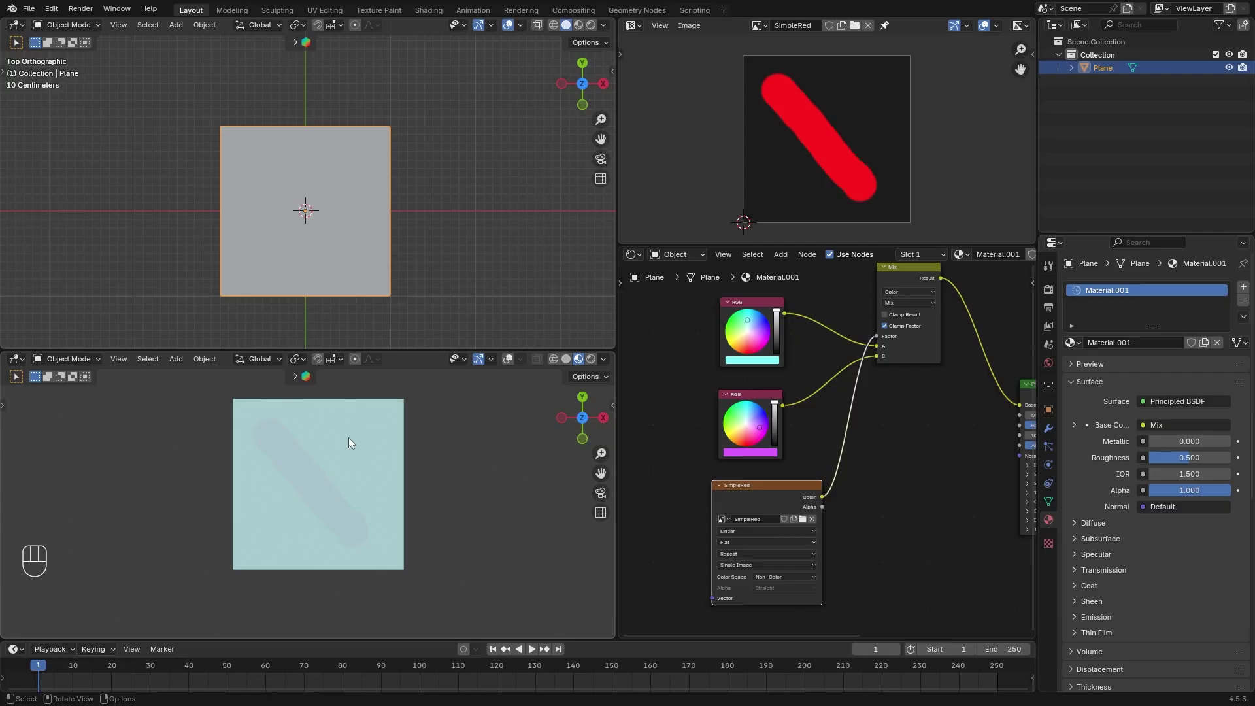
{"action": "left_click_drag", "start_coordinate": [750, 486], "coordinate": [705, 485]}
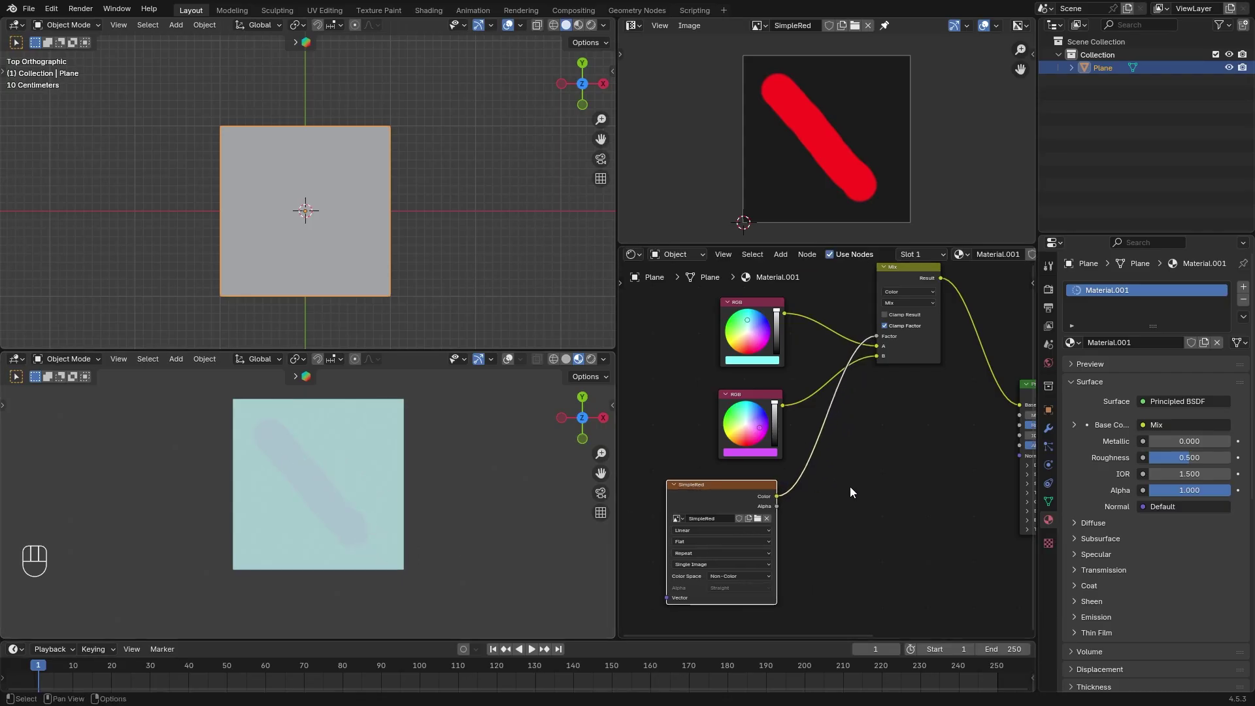
- Insert a Separate Color node after the SimpleRed texture so that its Red output drives the Mix factor
{"action": "key", "text": "shift+a"}
{"action": "type", "text": "sep"}
{"action": "key", "text": "Down"}
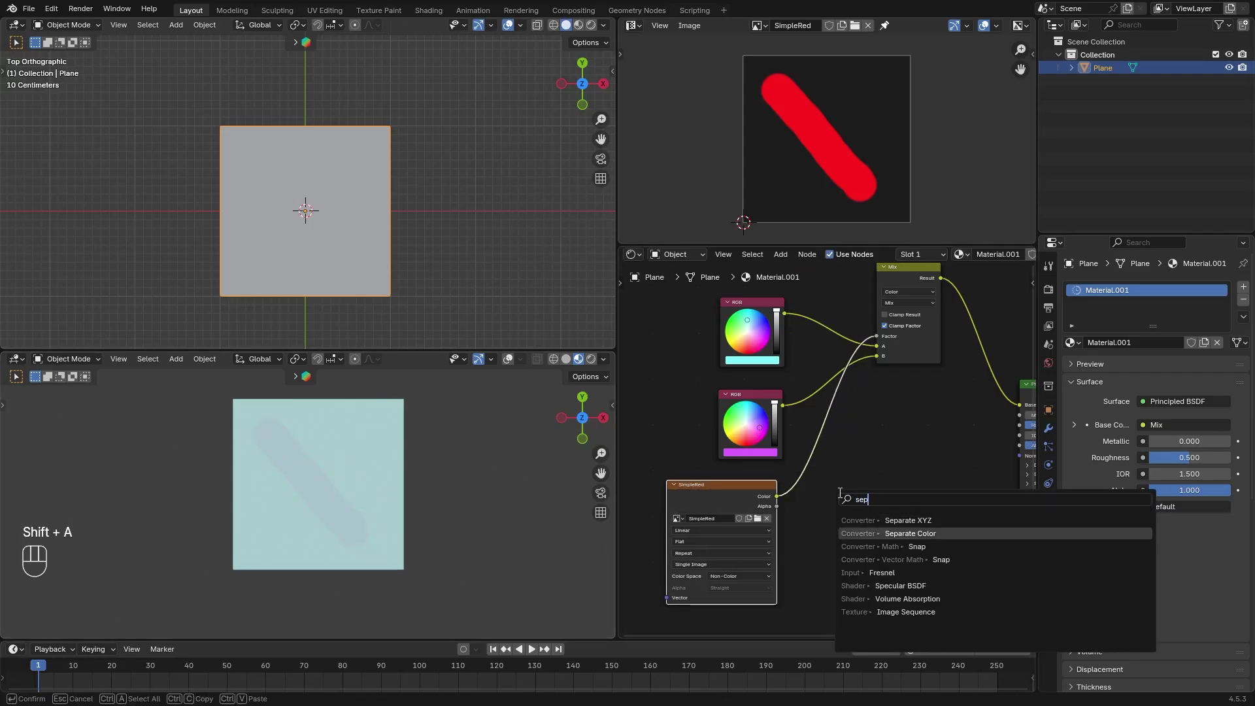
{"action": "key", "text": "Return"}
{"action": "left_click", "coordinate": [853, 489]}
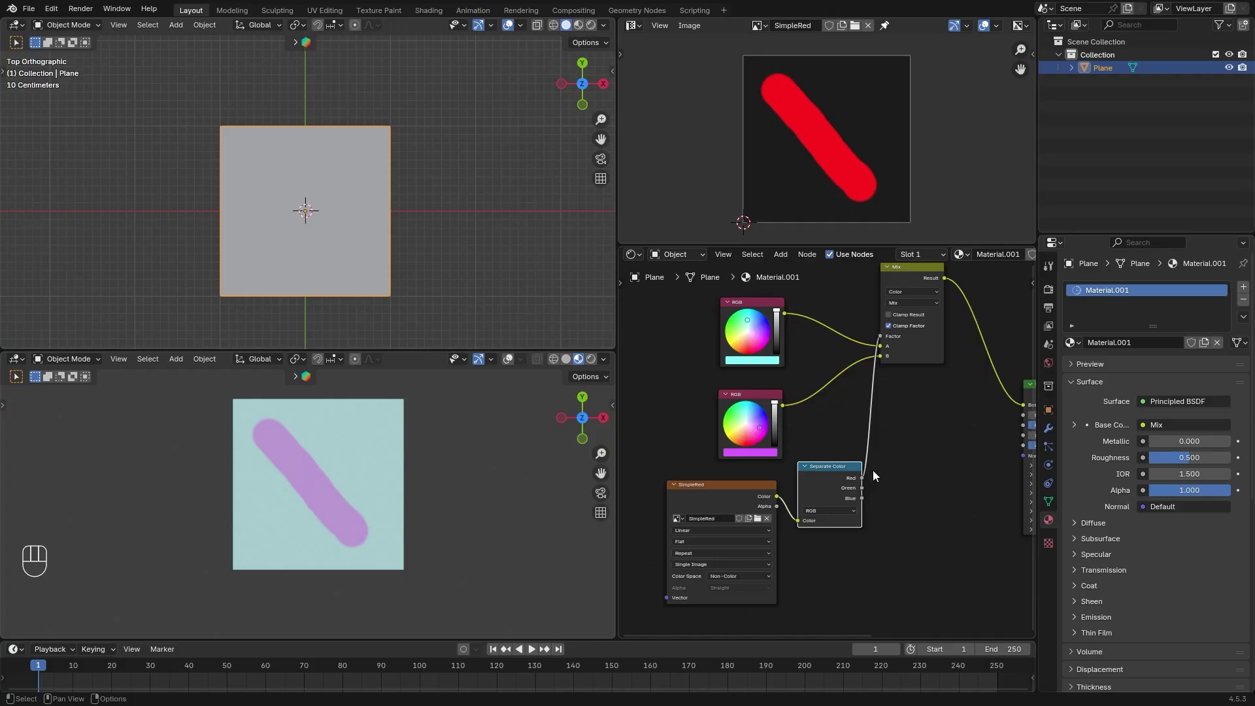
{"action": "left_click_drag", "start_coordinate": [751, 492], "coordinate": [692, 488]}
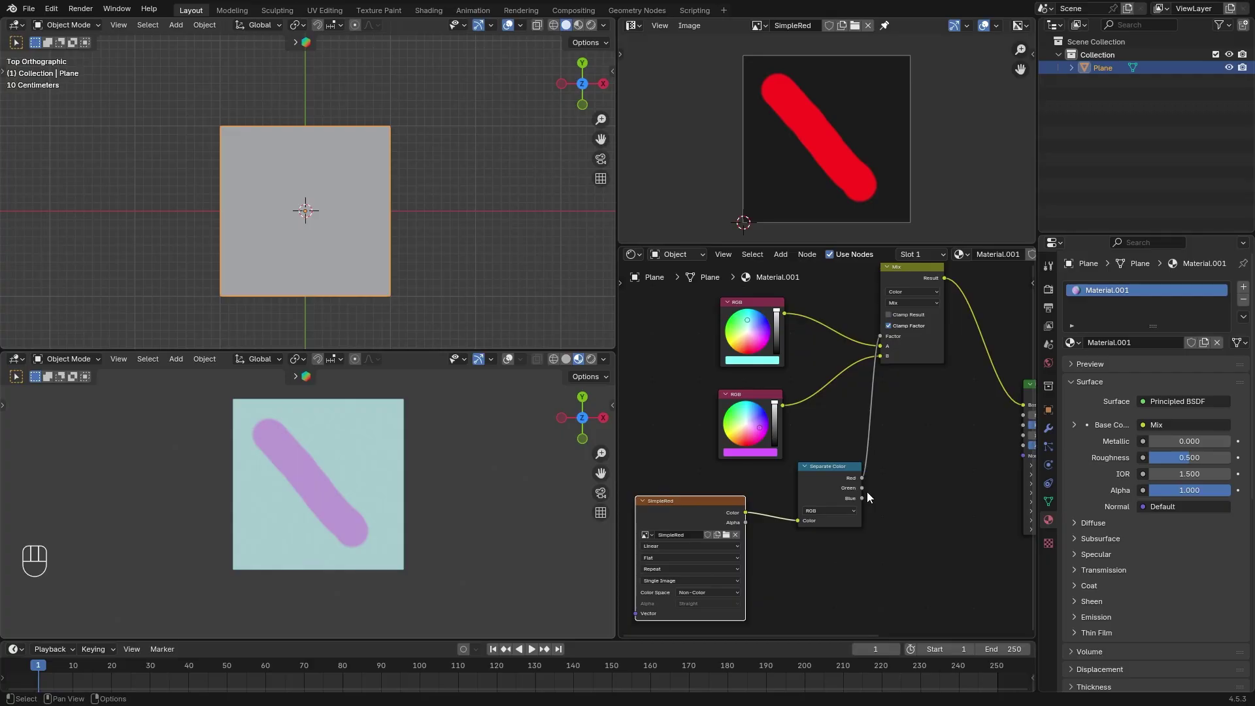
- Test the Separate Color node's Green and Blue outputs as the Mix factor and reconnect the Red output
{"action": "left_click_drag", "start_coordinate": [862, 488], "coordinate": [881, 336]}
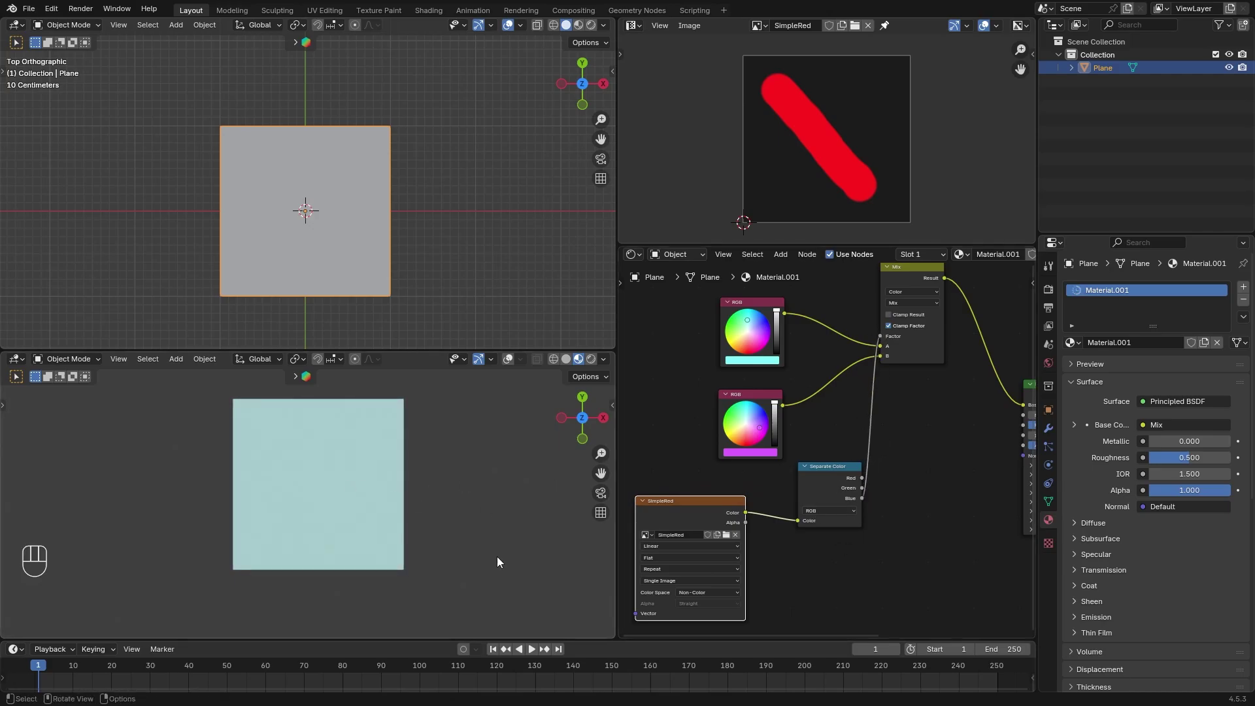
{"action": "left_click_drag", "start_coordinate": [833, 478], "coordinate": [830, 477]}
{"action": "left_click_drag", "start_coordinate": [883, 322], "coordinate": [881, 333]}
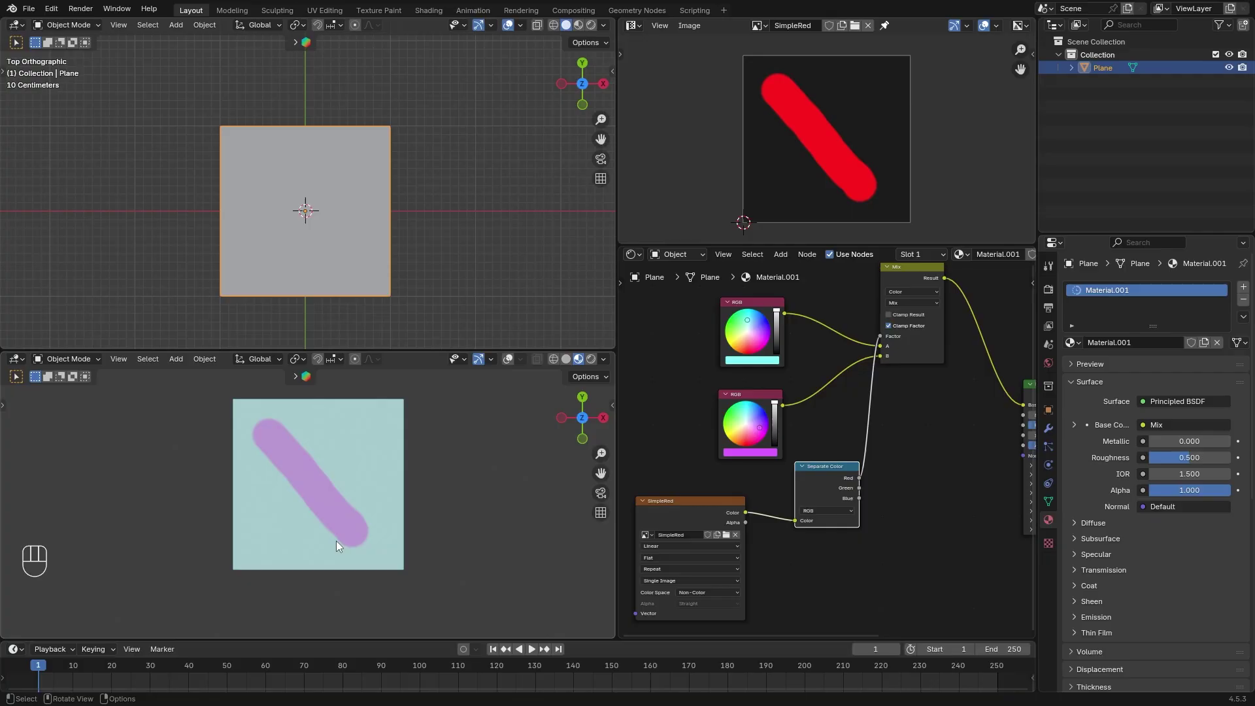
{"action": "left_click_drag", "start_coordinate": [818, 495], "coordinate": [801, 506]}
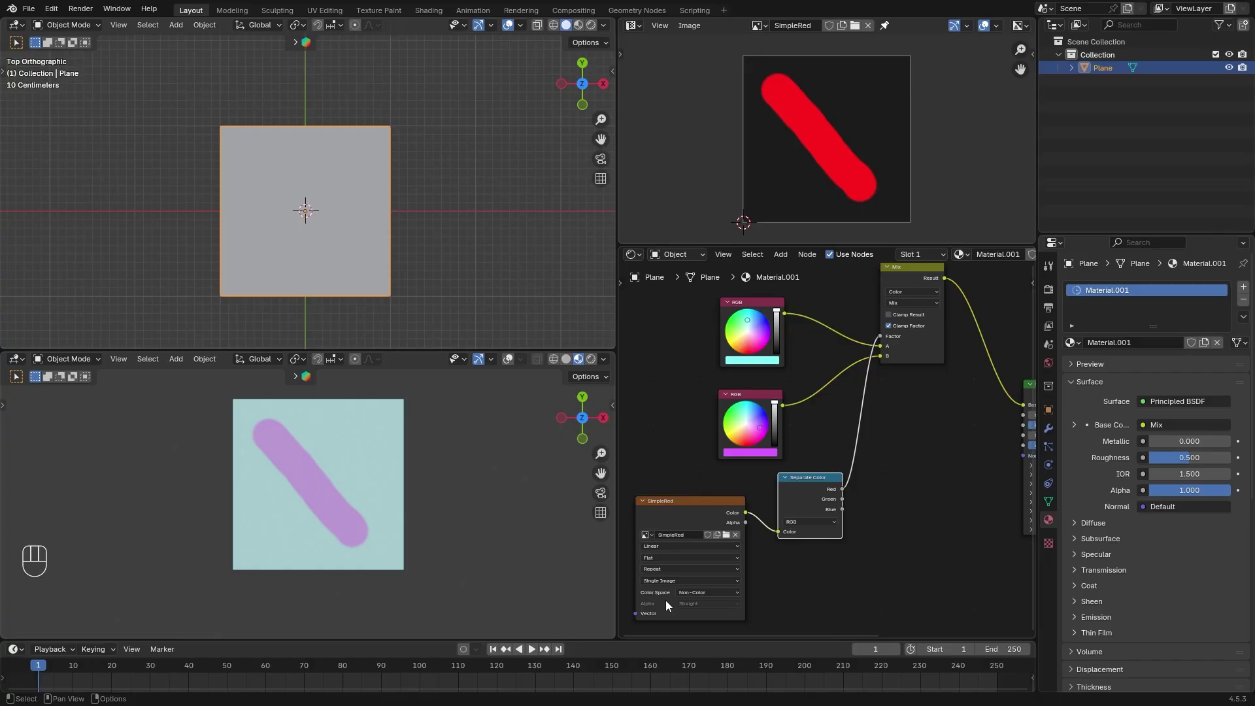
- Hide the first plane and add a second mesh plane with a new material
{"action": "left_click", "coordinate": [1228, 68]}
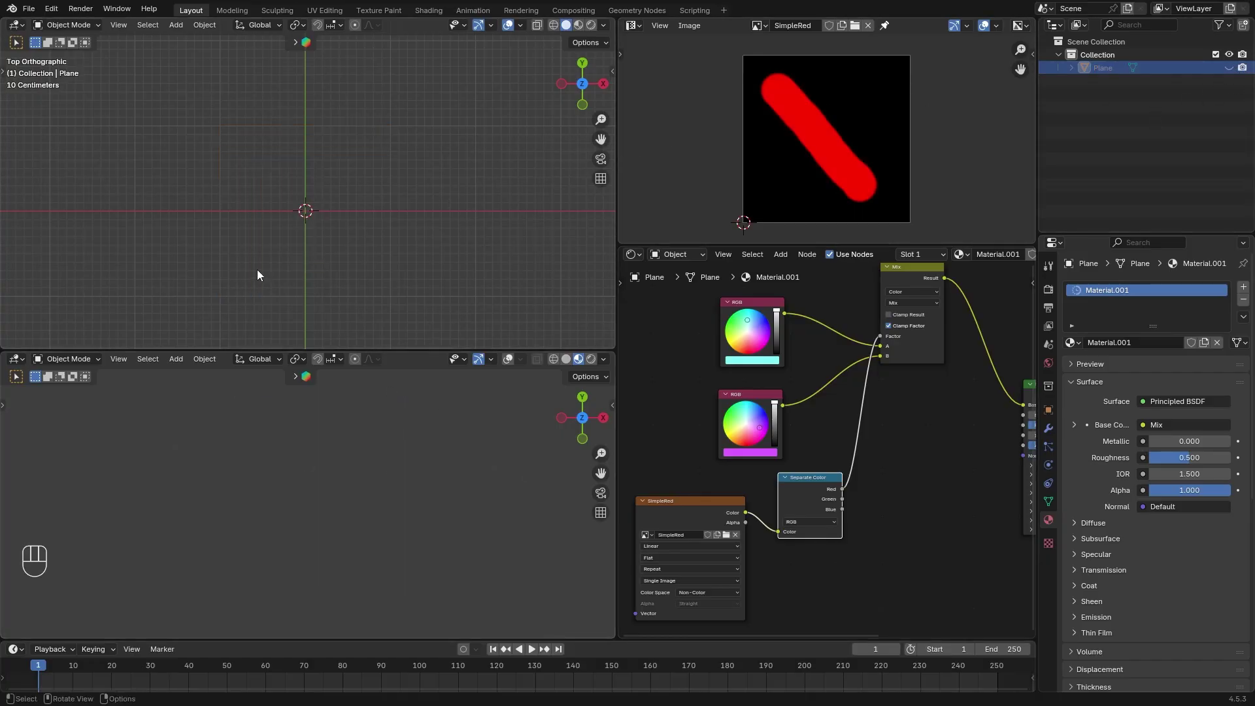
{"action": "key", "text": "shift+a"}
{"action": "mouse_move", "coordinate": [281, 218]}
{"action": "left_click", "coordinate": [376, 219]}
{"action": "left_click", "coordinate": [1111, 342]}
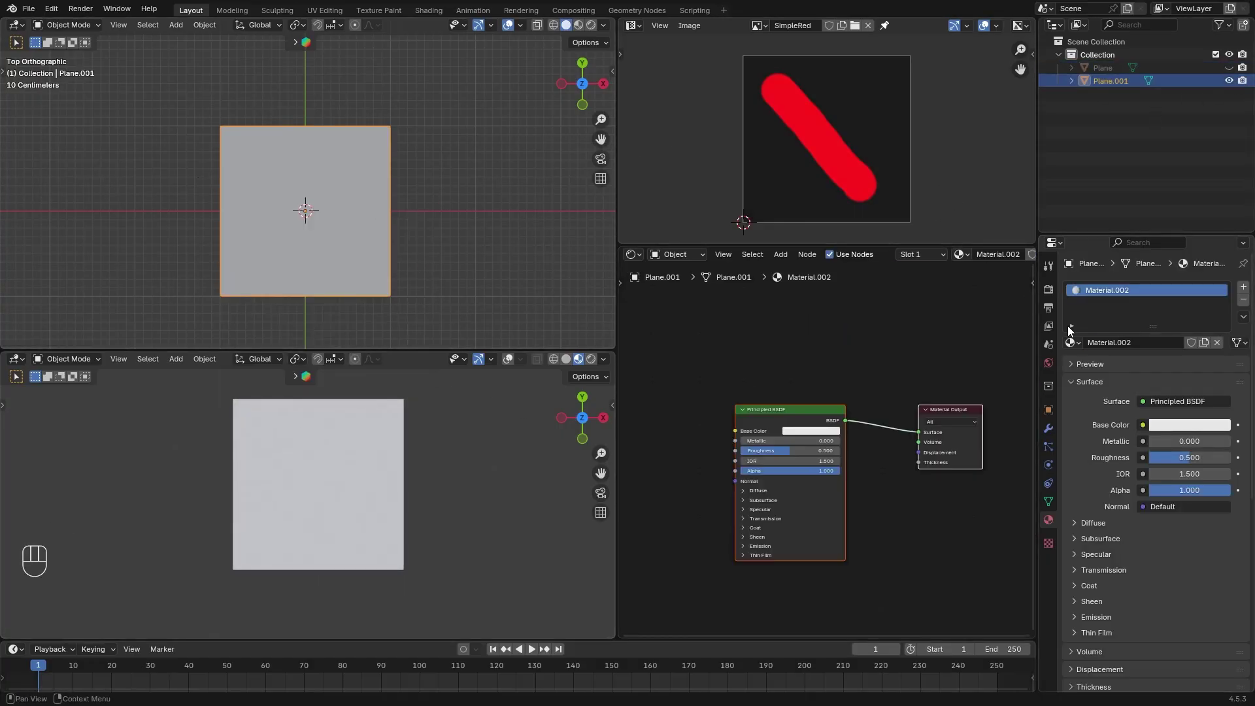
- Switch the image shown in the Image Editor to Render Result
{"action": "left_click", "coordinate": [760, 26]}
{"action": "left_click", "coordinate": [798, 46]}
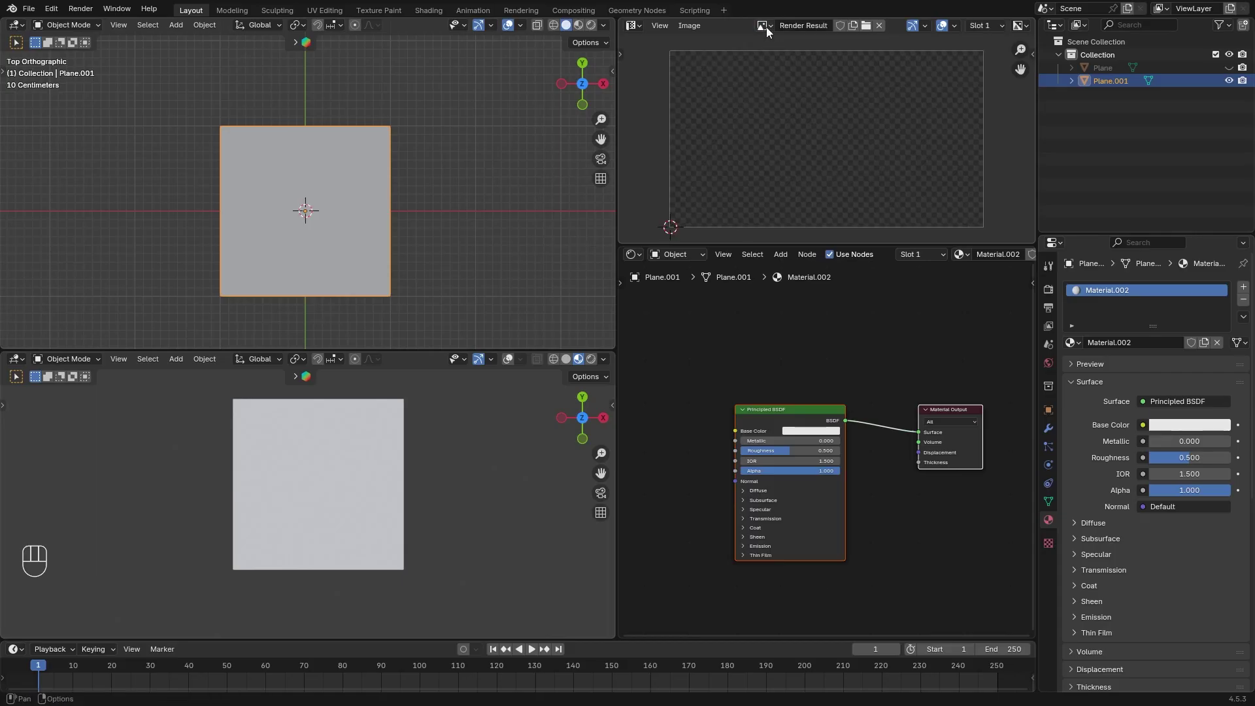
- Add three Image Texture nodes stacked vertically in the second plane's material
{"action": "left_click", "coordinate": [771, 356]}
{"action": "key", "text": "shift+a"}
{"action": "type", "text": "im"}
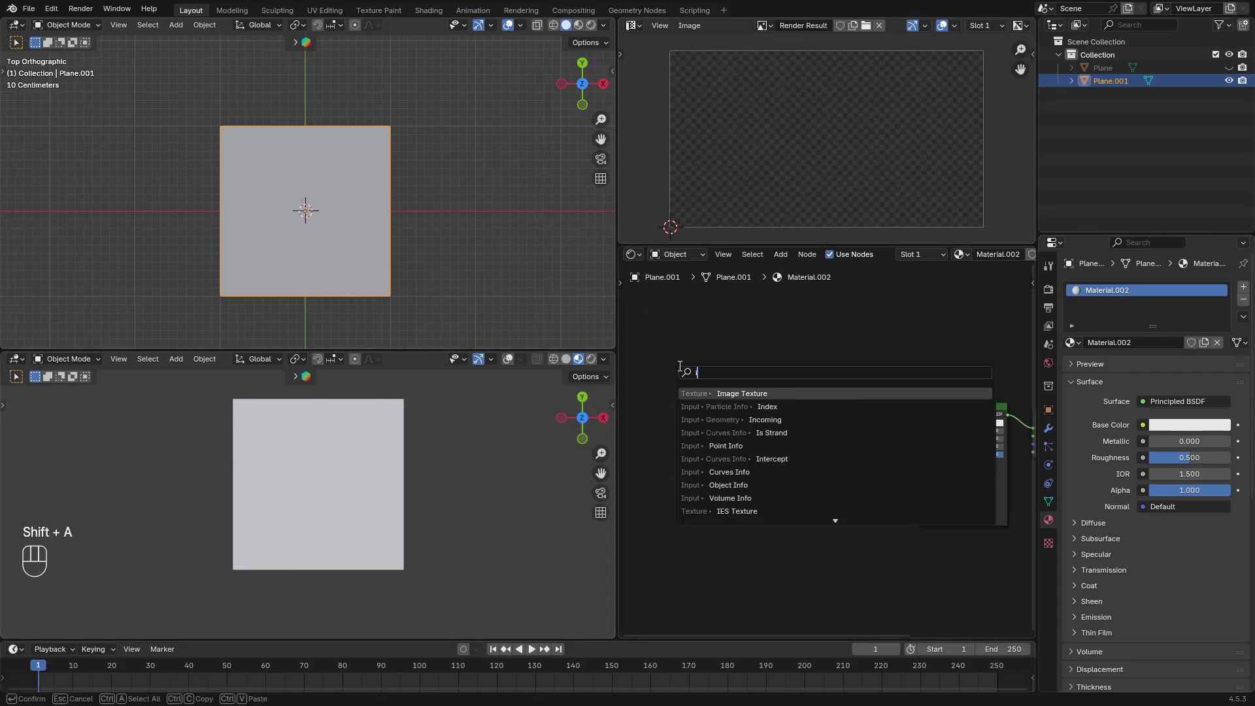
{"action": "key", "text": "Return"}
{"action": "left_click", "coordinate": [716, 358]}
{"action": "key", "text": "shift+d"}
{"action": "left_click", "coordinate": [718, 432]}
{"action": "key", "text": "shift+d"}
{"action": "left_click", "coordinate": [719, 510]}
- Add three Separate Color nodes and link each to the Color output of its own Image Texture node
{"action": "key", "text": "shift+a"}
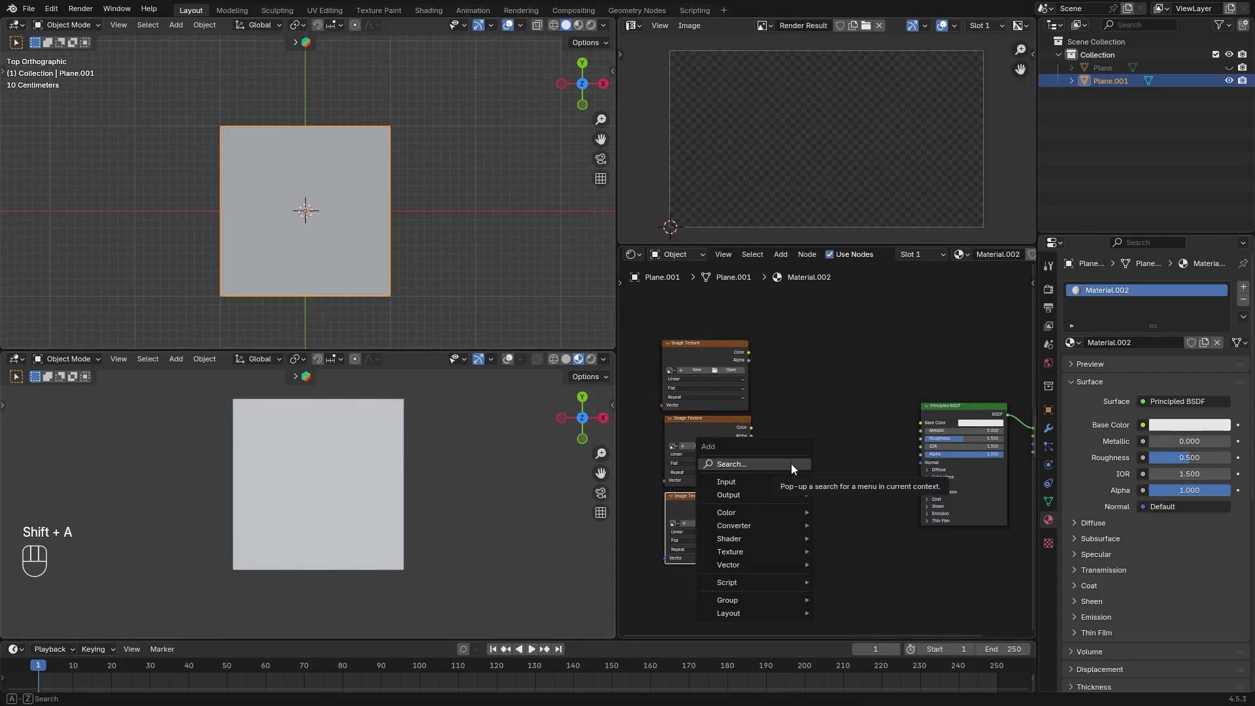
{"action": "type", "text": "sepr"}
{"action": "key", "text": "Return"}
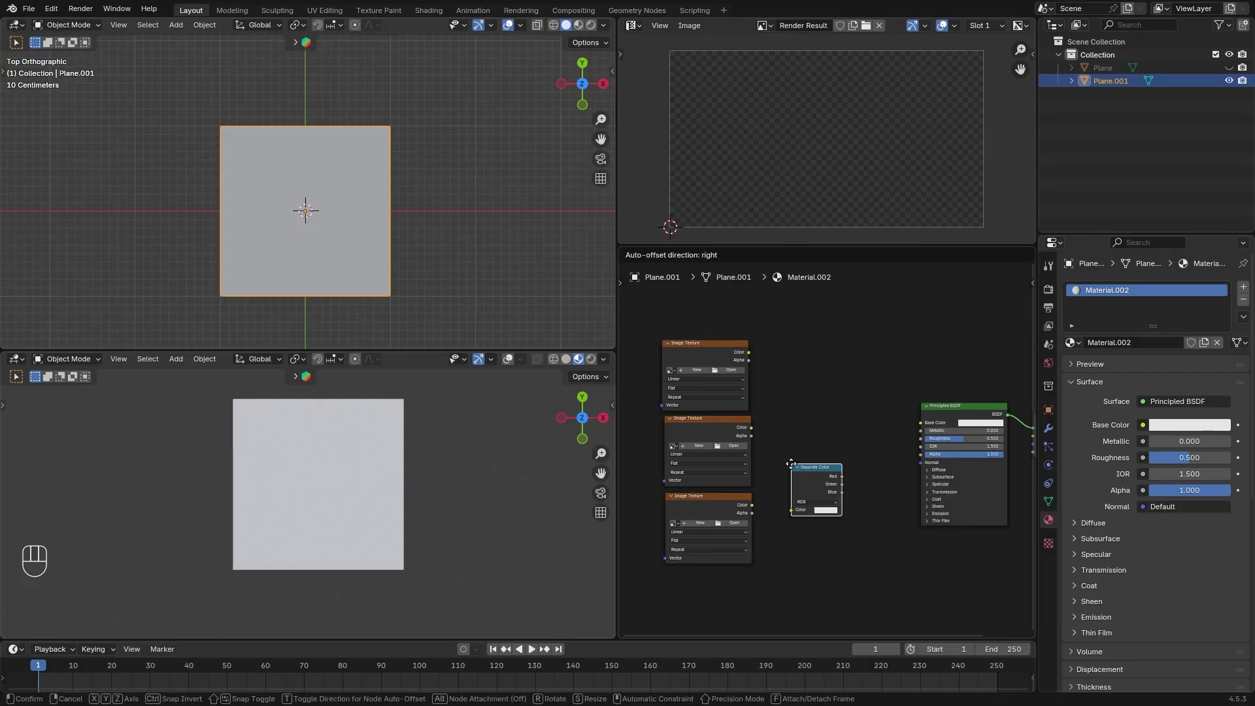
{"action": "left_click", "coordinate": [779, 347]}
{"action": "left_click_drag", "start_coordinate": [749, 352], "coordinate": [777, 549]}
{"action": "key", "text": "ctrl+c"}
{"action": "key", "text": "ctrl+v"}
{"action": "key", "text": "ctrl+v"}
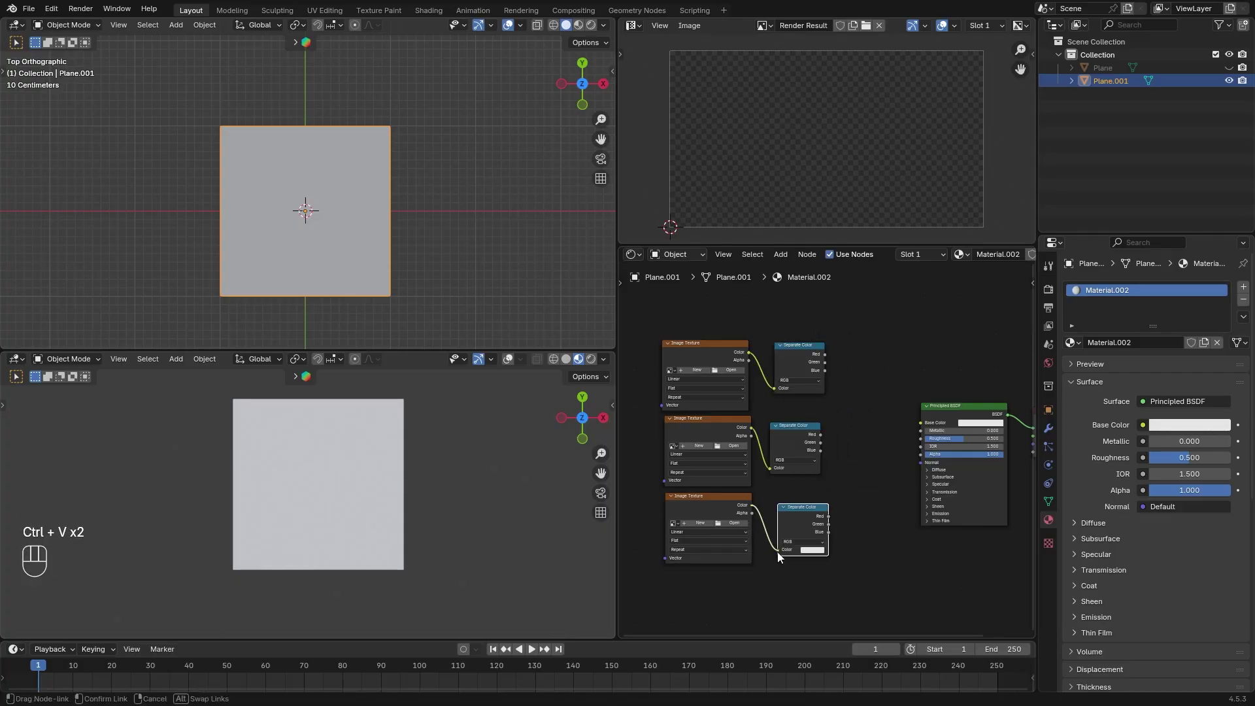
- Add a Combine Color node taking Red, Green and Blue from the three separated textures in order, and link it to the Base Color
{"action": "key", "text": "shift+a"}
{"action": "type", "text": "comb"}
{"action": "key", "text": "Return"}
{"action": "left_click", "coordinate": [884, 391]}
{"action": "left_click", "coordinate": [876, 393]}
{"action": "left_click_drag", "start_coordinate": [825, 354], "coordinate": [861, 428]}
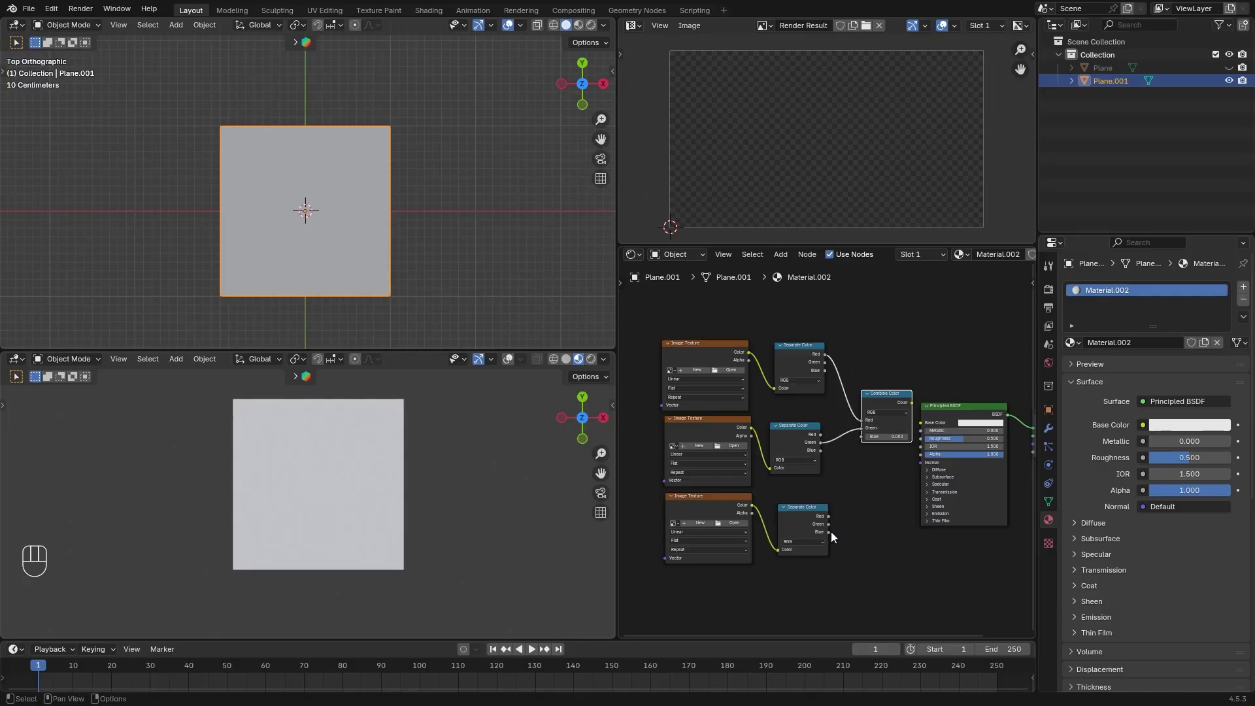
{"action": "left_click_drag", "start_coordinate": [829, 532], "coordinate": [862, 436]}
{"action": "left_click_drag", "start_coordinate": [945, 406], "coordinate": [945, 491]}
{"action": "left_click_drag", "start_coordinate": [912, 402], "coordinate": [920, 508]}
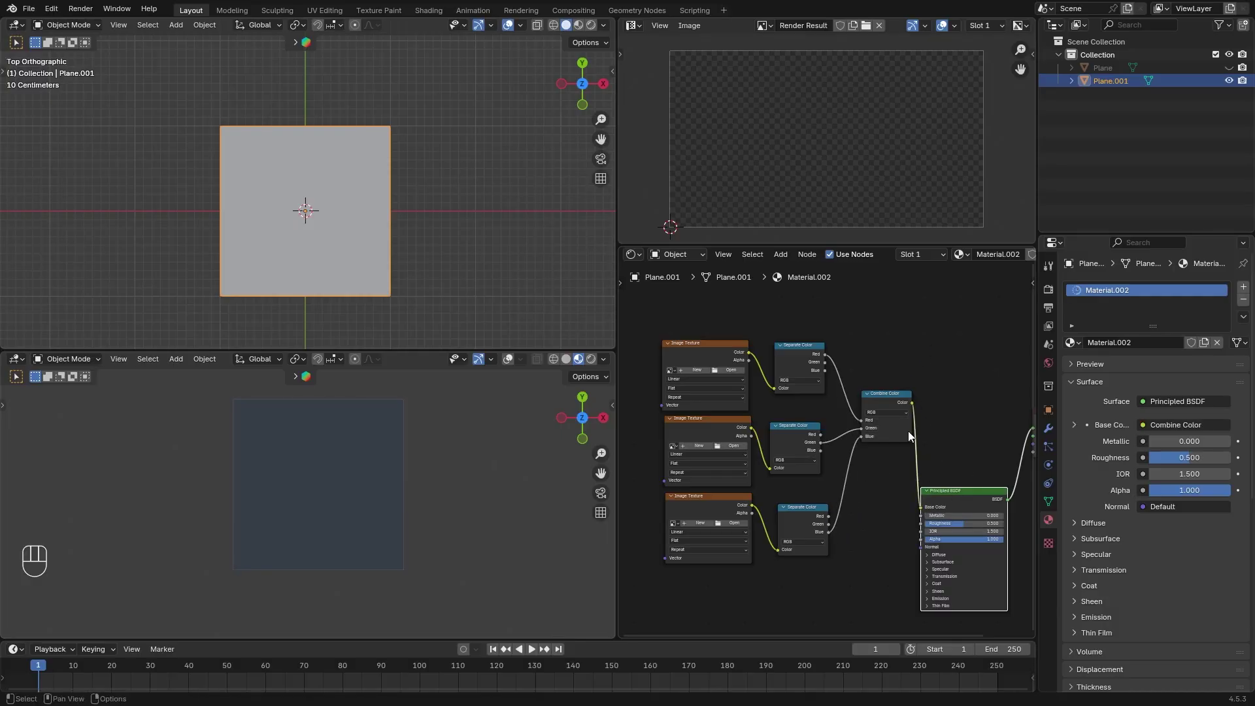
- Create a 1024 px image named RedMask in the topmost Image Texture, with Alpha off and a fully transparent black fill
{"action": "left_click", "coordinate": [699, 445]}
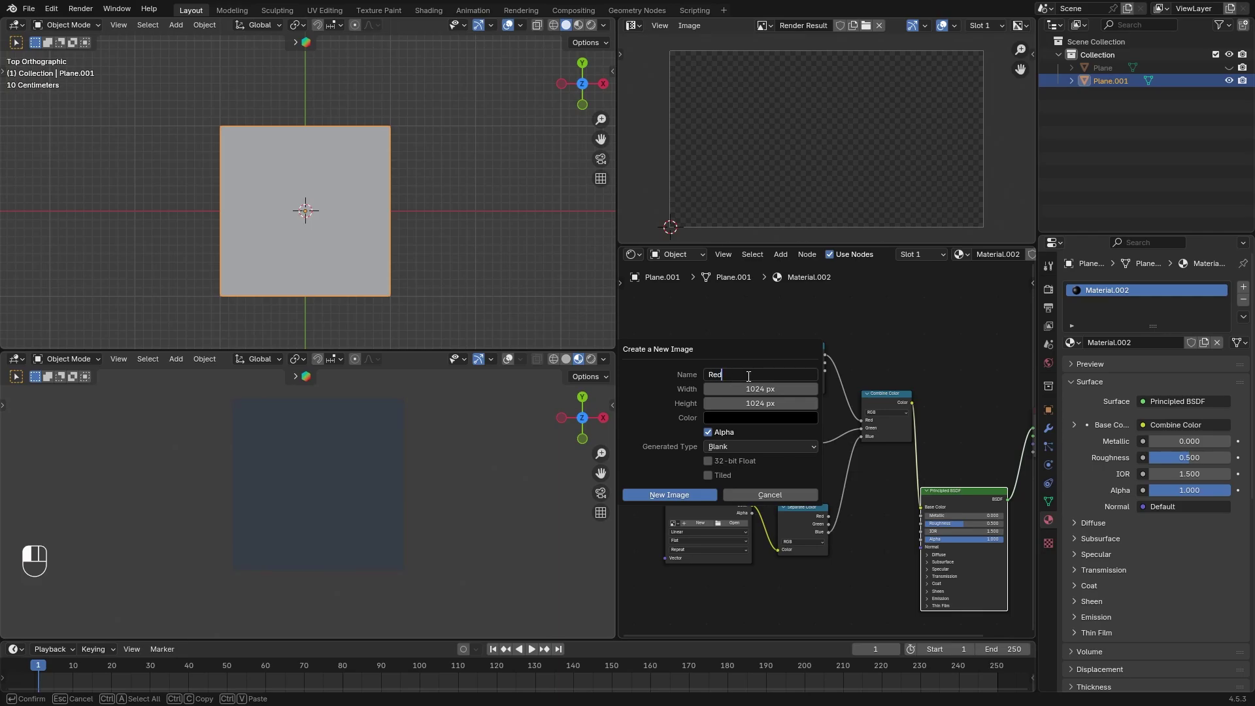
{"action": "key", "text": "Return"}
{"action": "left_click", "coordinate": [708, 432]}
{"action": "left_click", "coordinate": [806, 417]}
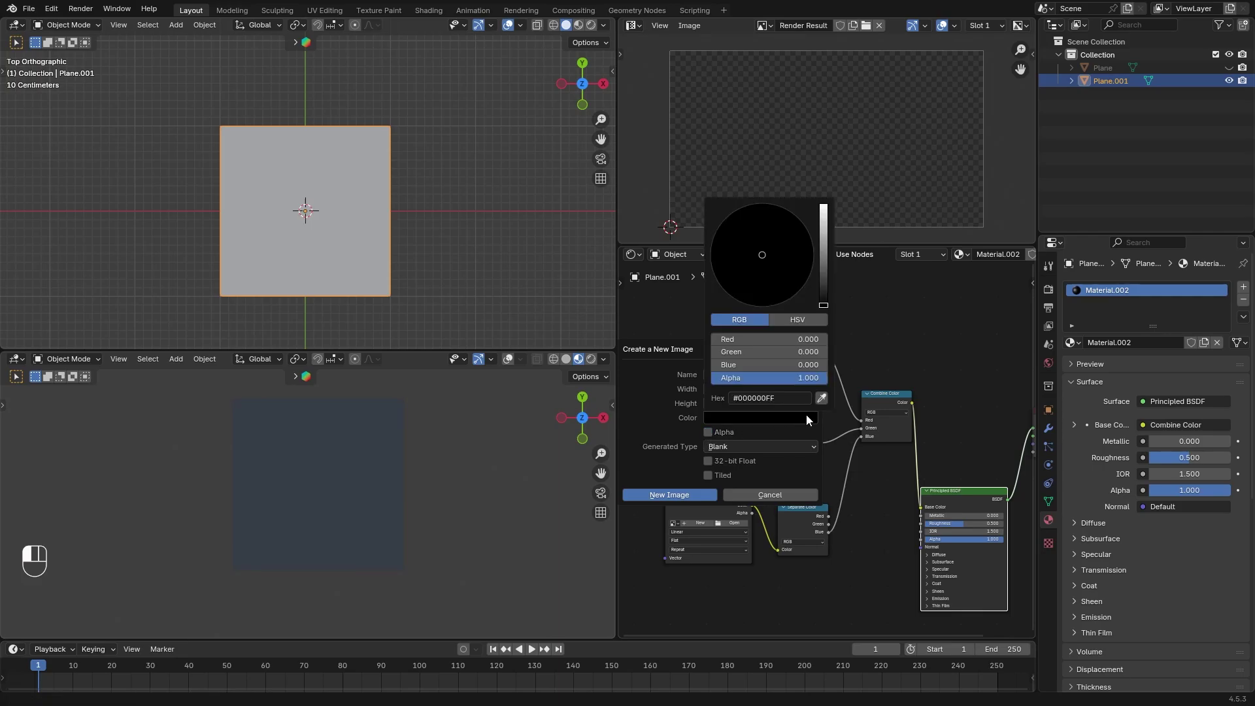
{"action": "left_click_drag", "start_coordinate": [807, 379], "coordinate": [702, 378]}
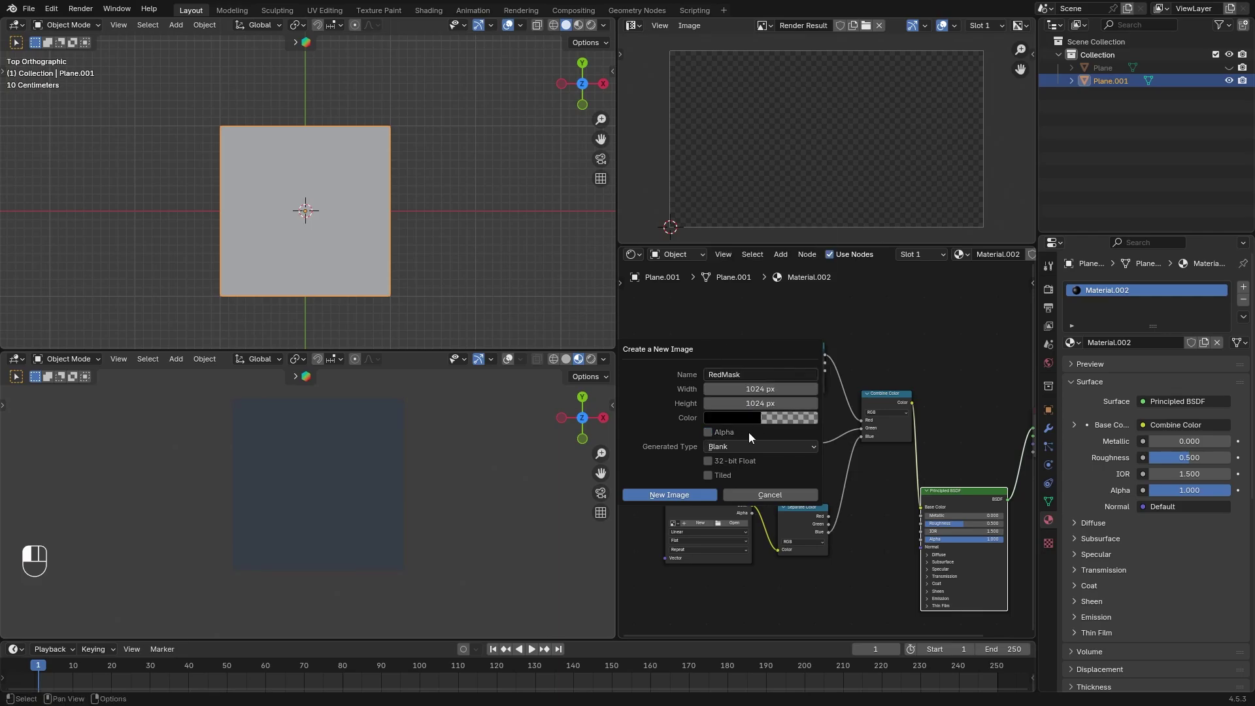
{"action": "left_click", "coordinate": [680, 495]}
- Create 1024 px images named GreenMask and BlueMask in the middle and lowest Image Texture nodes
{"action": "left_click", "coordinate": [700, 447]}
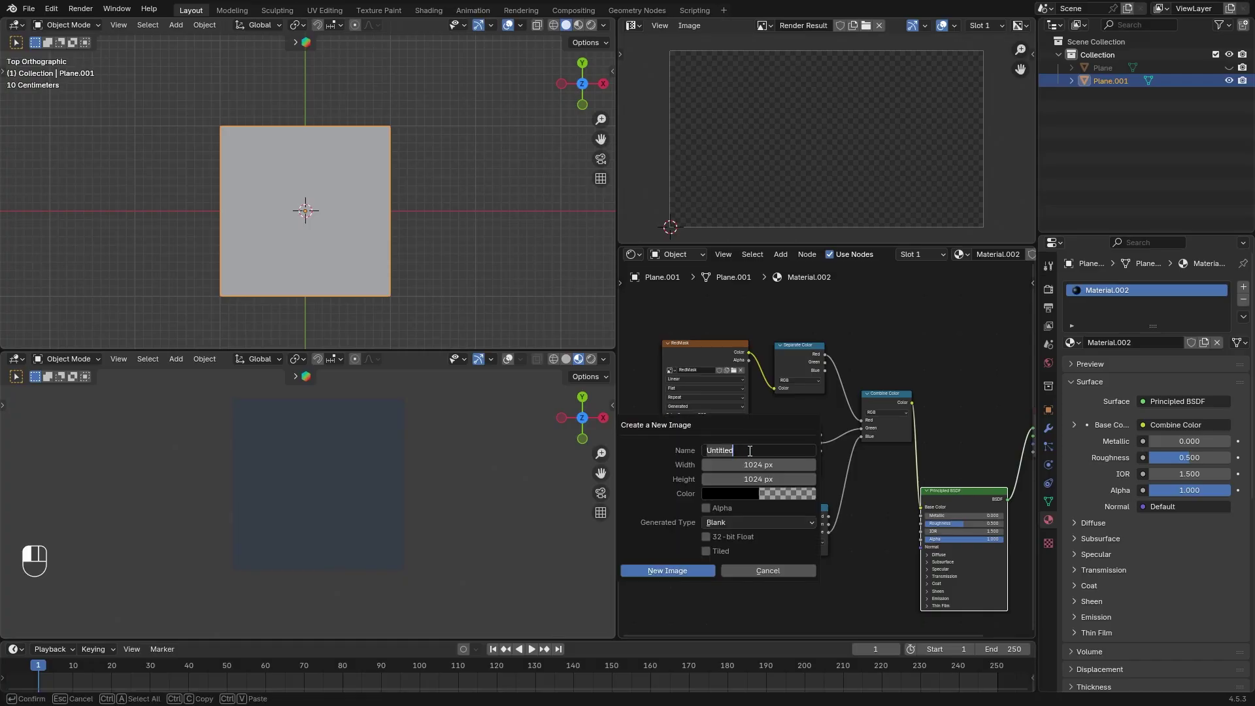
{"action": "key", "text": "Return"}
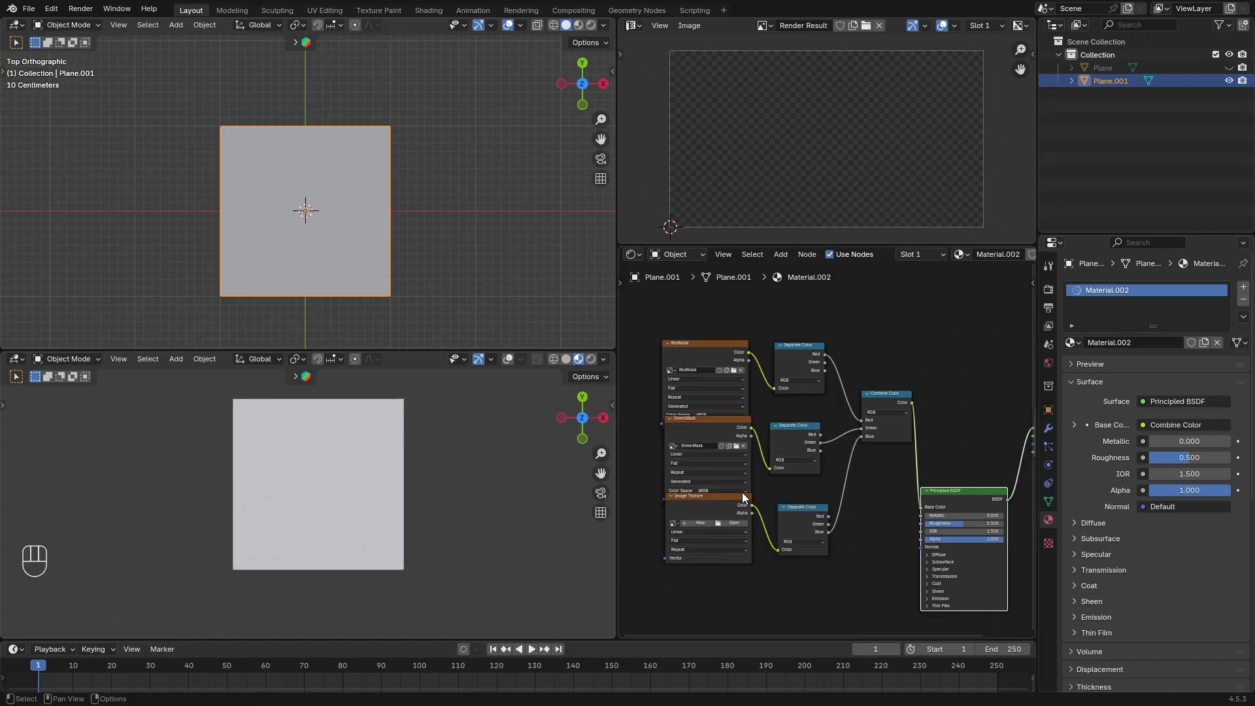
{"action": "left_click", "coordinate": [707, 522]}
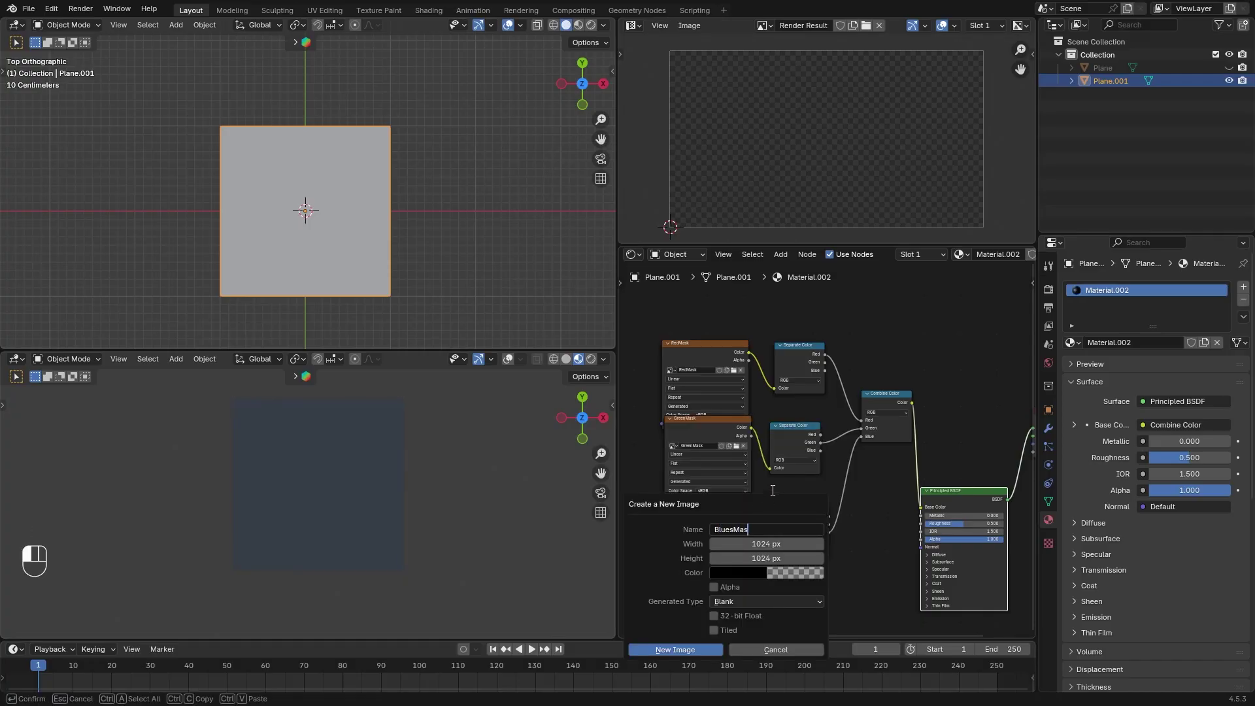
{"action": "key", "text": "Return"}
{"action": "left_click", "coordinate": [710, 647]}
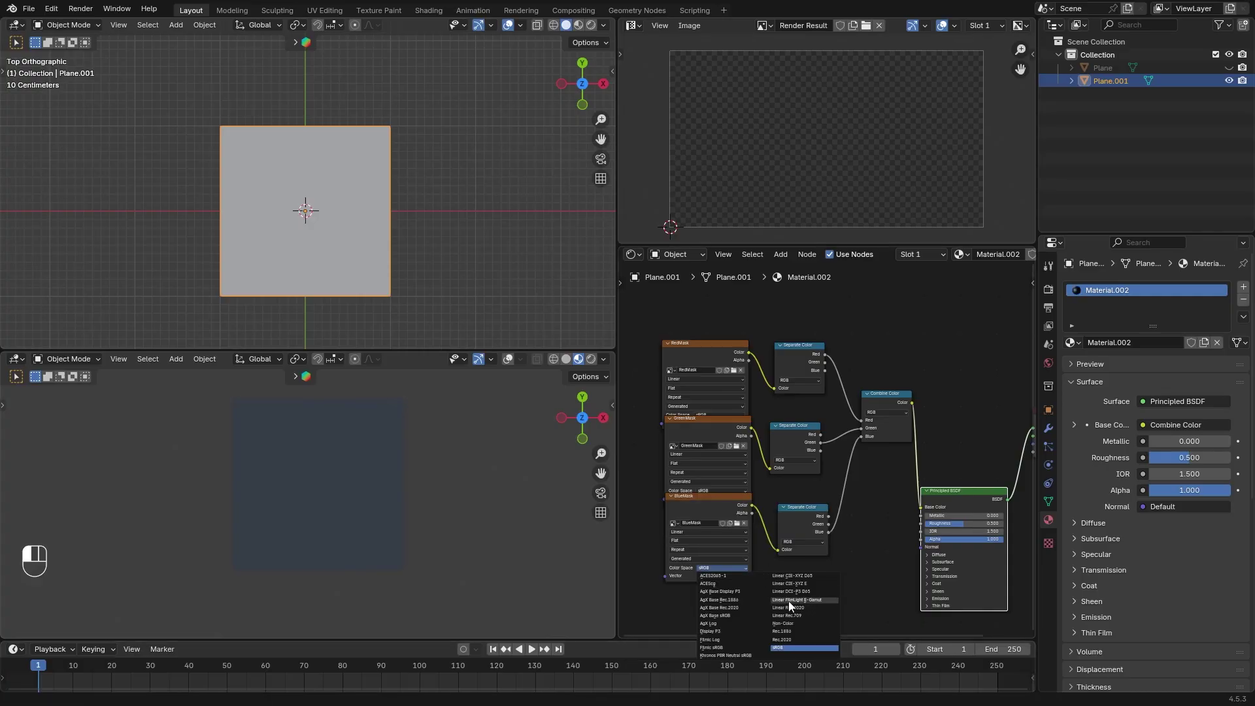
- Set the color space of all three mask textures to Non-Color and space their nodes apart vertically
{"action": "left_click", "coordinate": [716, 567]}
{"action": "left_click", "coordinate": [782, 546]}
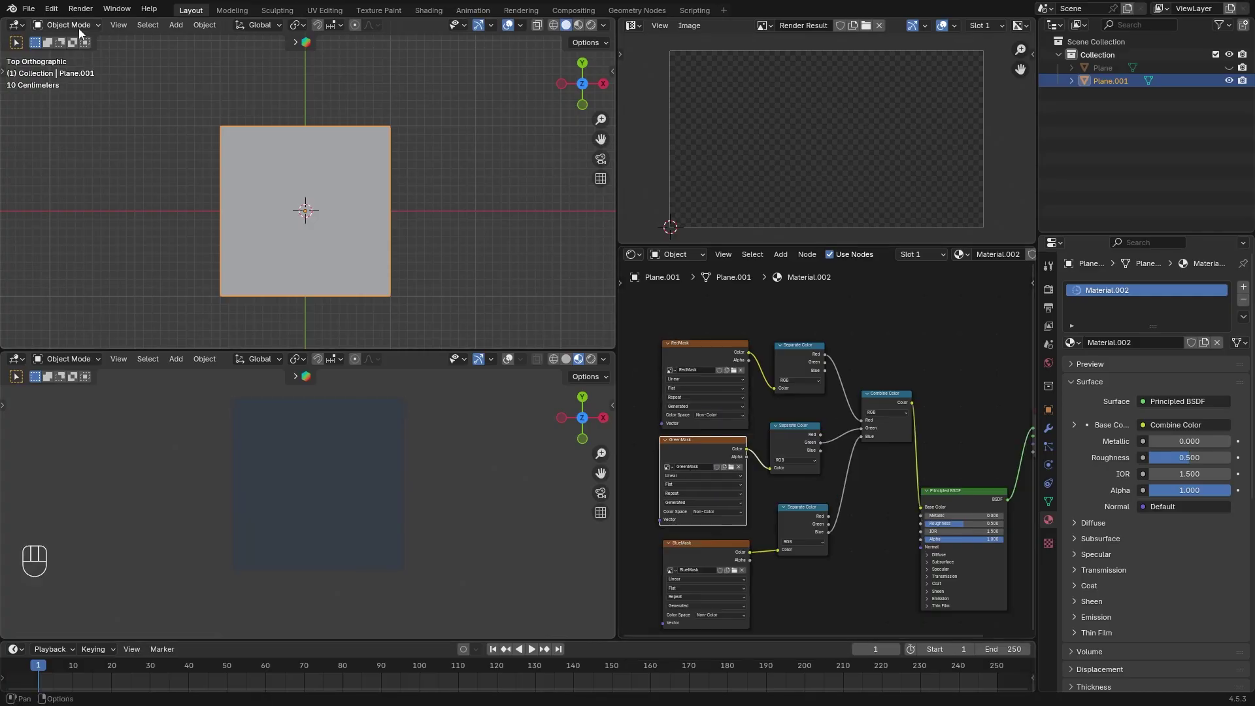
- Switch the plane to Texture Paint with the single image RedMask as canvas, and set the brush radius to 23 px
{"action": "left_click", "coordinate": [78, 29]}
{"action": "left_click", "coordinate": [81, 112]}
{"action": "left_click", "coordinate": [290, 25]}
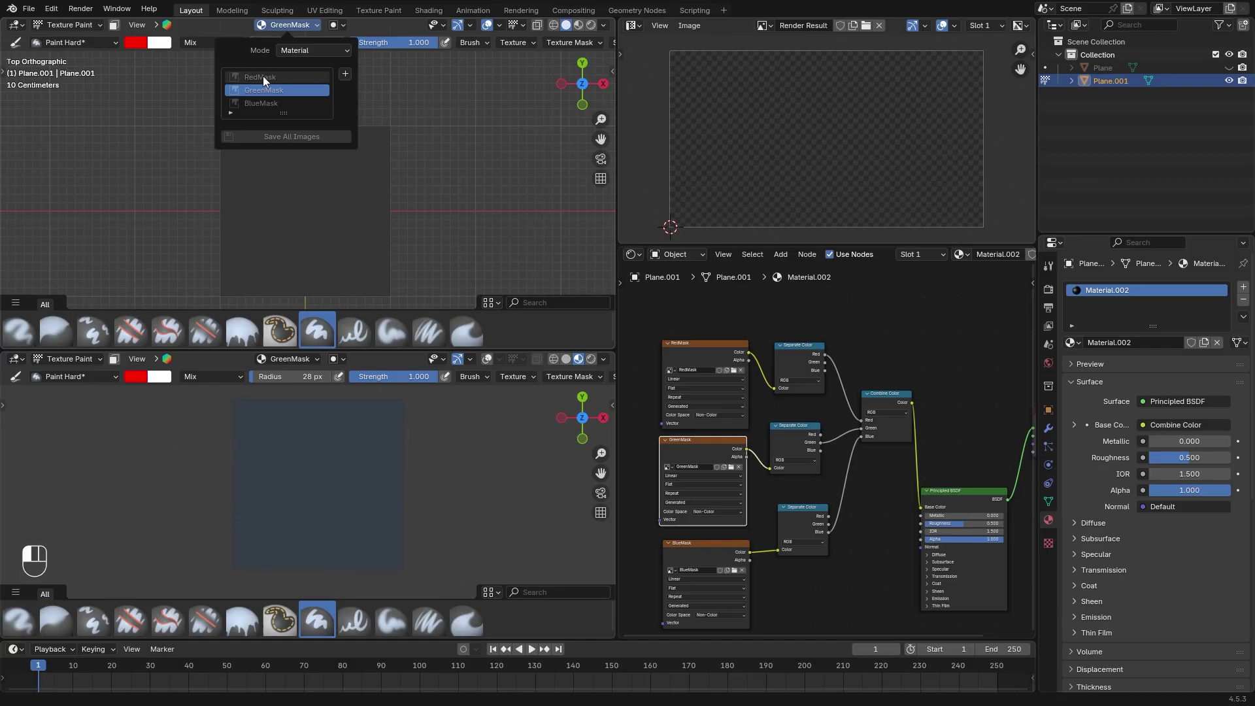
{"action": "left_click", "coordinate": [314, 50]}
{"action": "left_click", "coordinate": [314, 65]}
{"action": "left_click", "coordinate": [230, 74]}
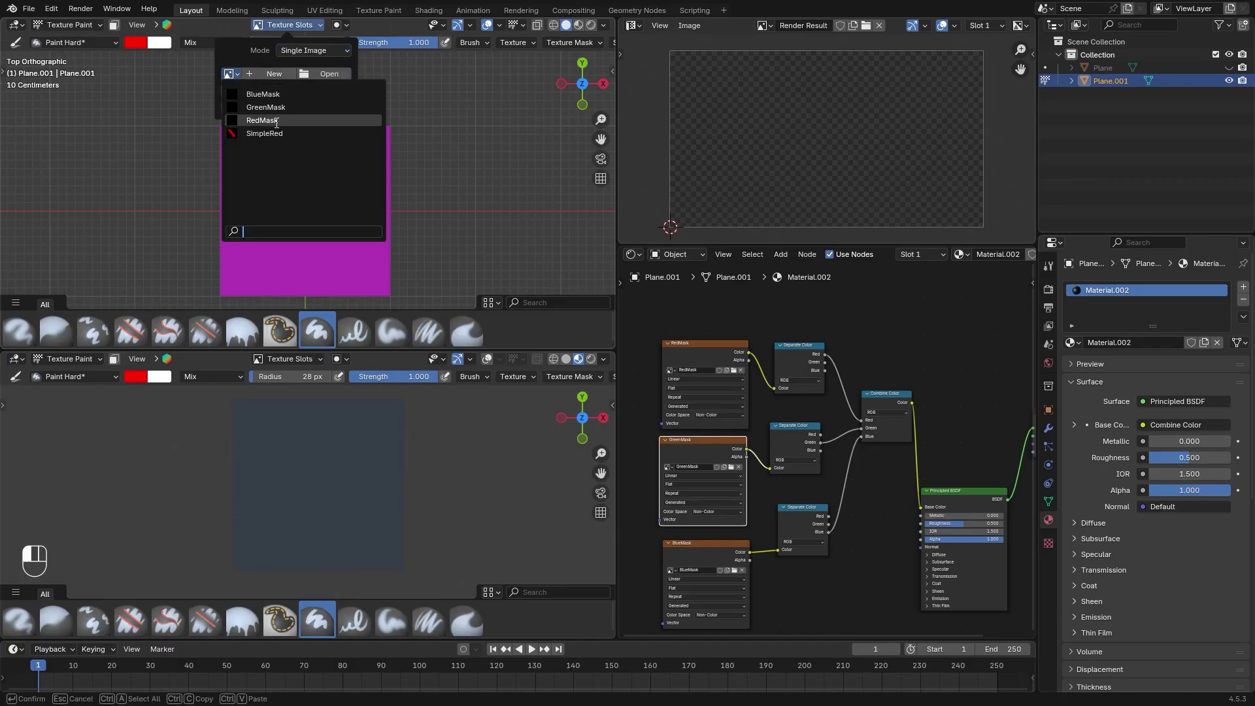
{"action": "left_click", "coordinate": [251, 117]}
{"action": "left_click", "coordinate": [138, 44]}
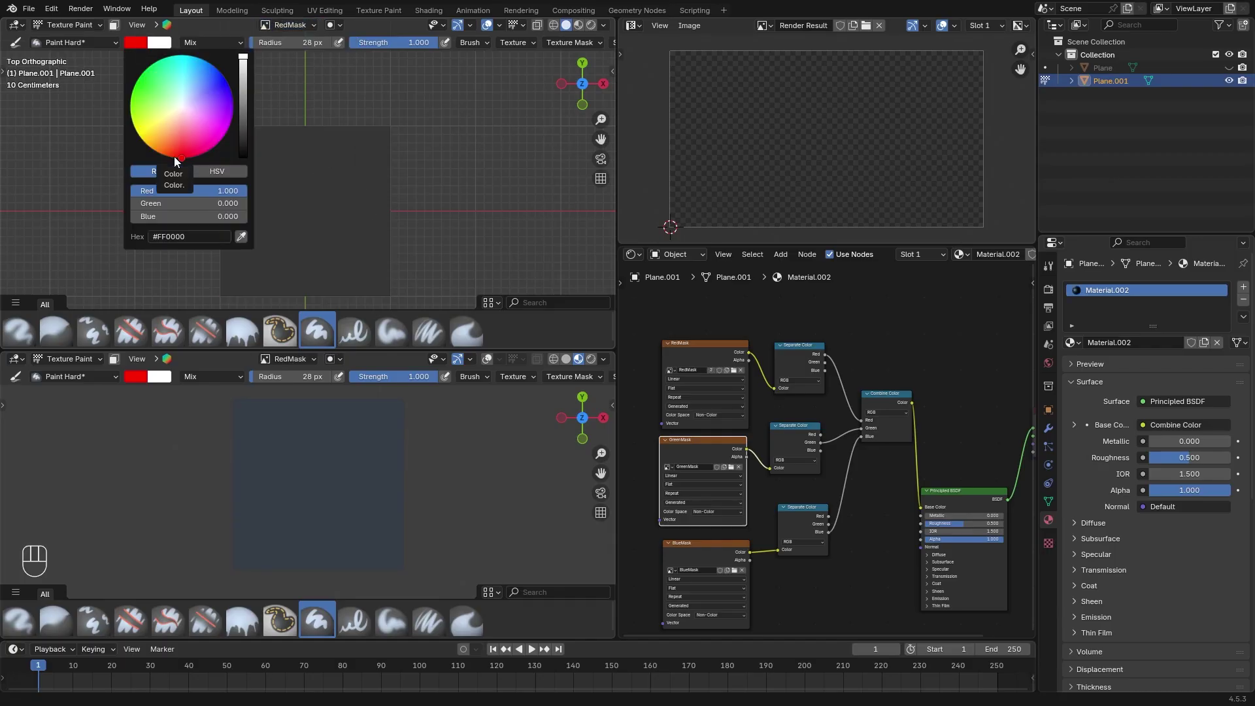
{"action": "key", "text": "f"}
{"action": "left_click", "coordinate": [327, 195]}
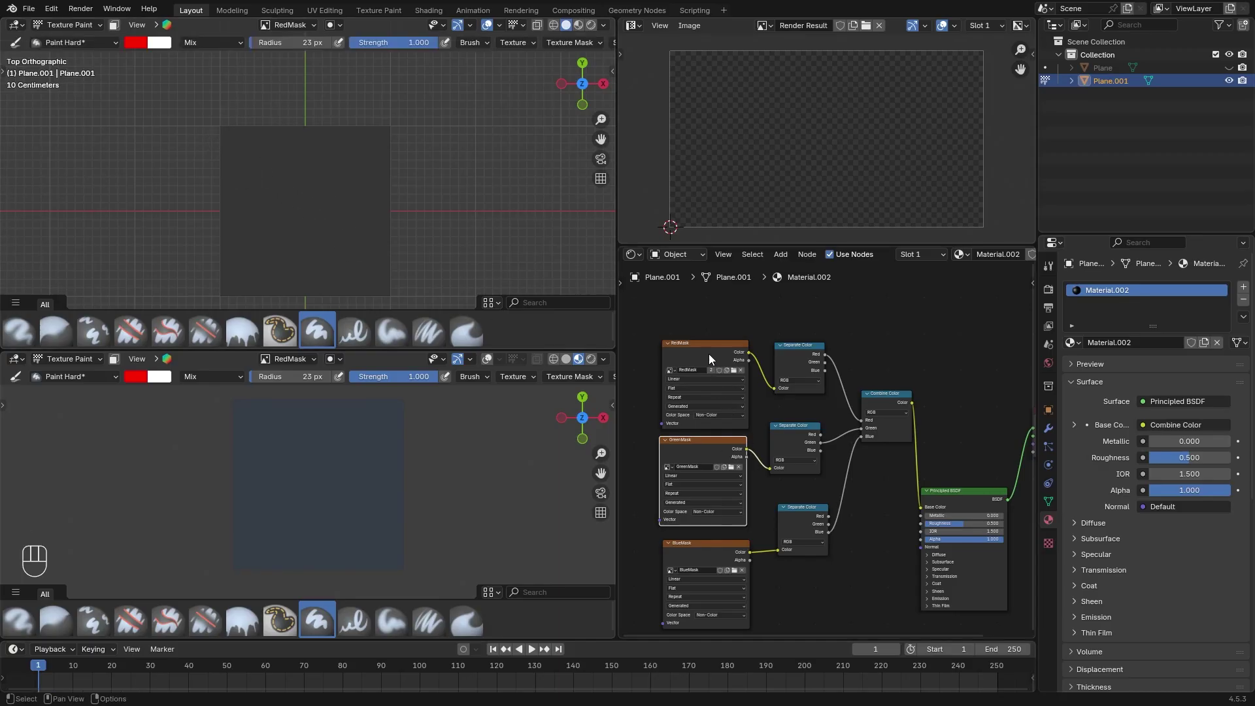
- Move the RedMask node up and the Separate and Combine Color nodes down, and link RedMask's Color directly to Base Color
{"action": "left_click_drag", "start_coordinate": [708, 353], "coordinate": [701, 318]}
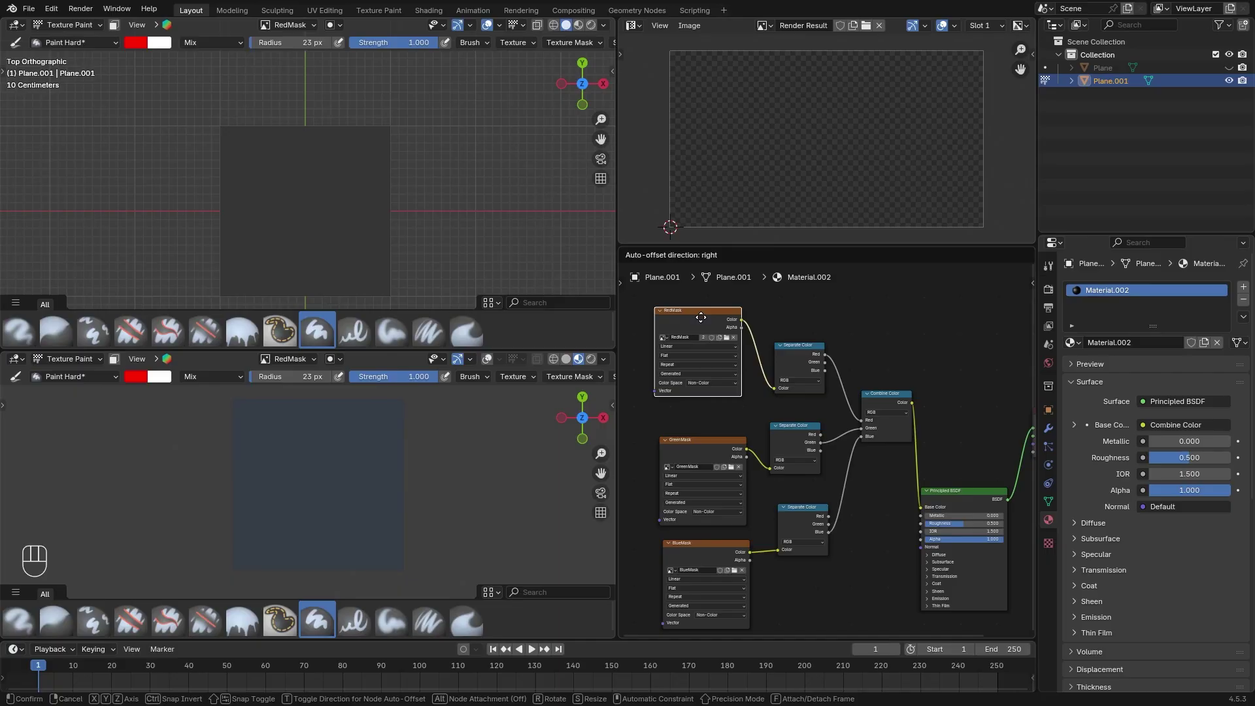
{"action": "left_click", "coordinate": [700, 317]}
{"action": "middle_click_drag", "start_coordinate": [700, 317], "coordinate": [680, 311]}
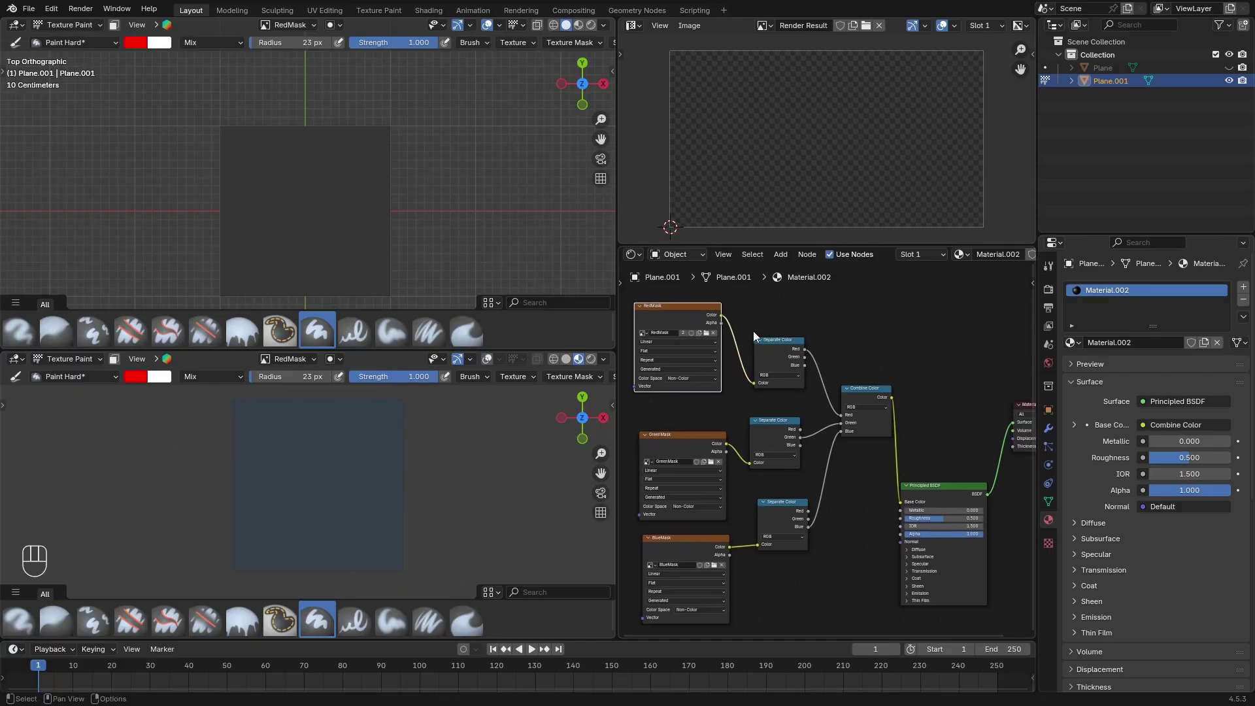
{"action": "key", "text": "b"}
{"action": "left_click_drag", "start_coordinate": [776, 323], "coordinate": [869, 566]}
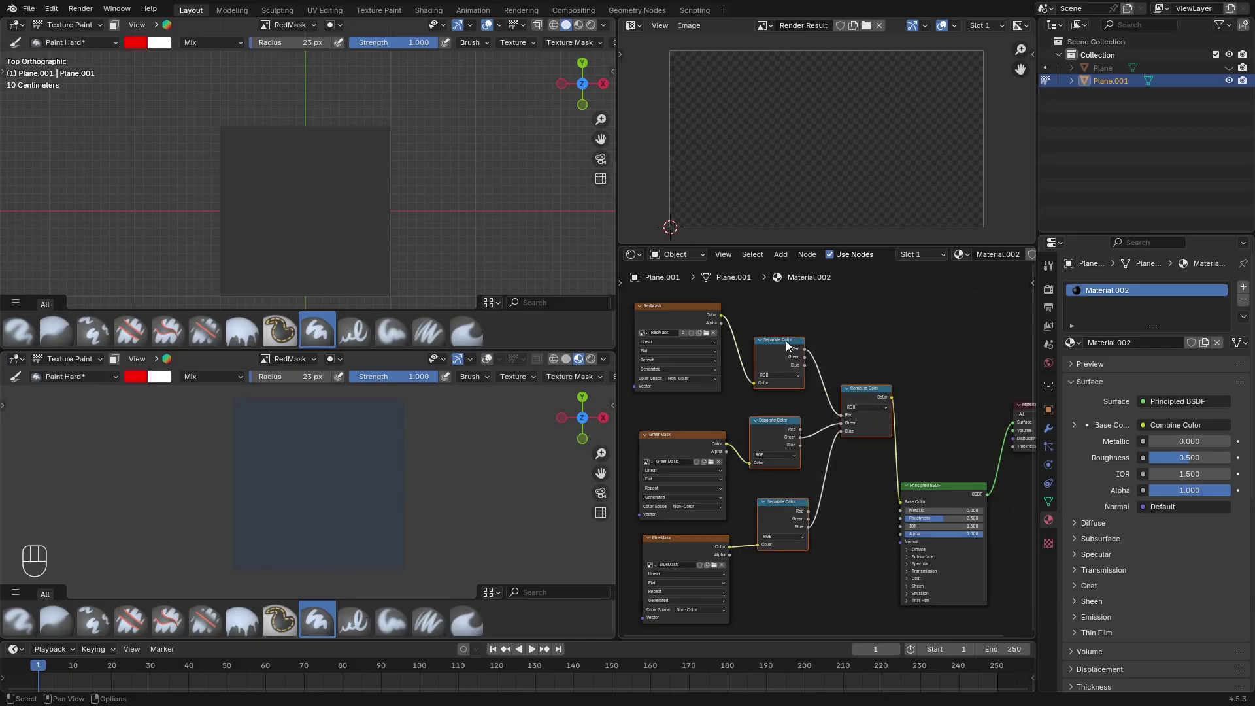
{"action": "key", "text": "g"}
{"action": "left_click", "coordinate": [732, 316]}
{"action": "mouse_move", "coordinate": [732, 316]}
{"action": "left_mouse_down"}
{"action": "mouse_move", "coordinate": [909, 500]}
{"action": "mouse_move", "coordinate": [935, 376]}
{"action": "left_mouse_up"}
- Set the brush radius to 17 px and paint a red U-shaped stroke on RedMask
{"action": "scroll", "coordinate": [295, 174], "scroll_direction": "up", "scroll_amount": 1}
{"action": "key", "text": "f"}
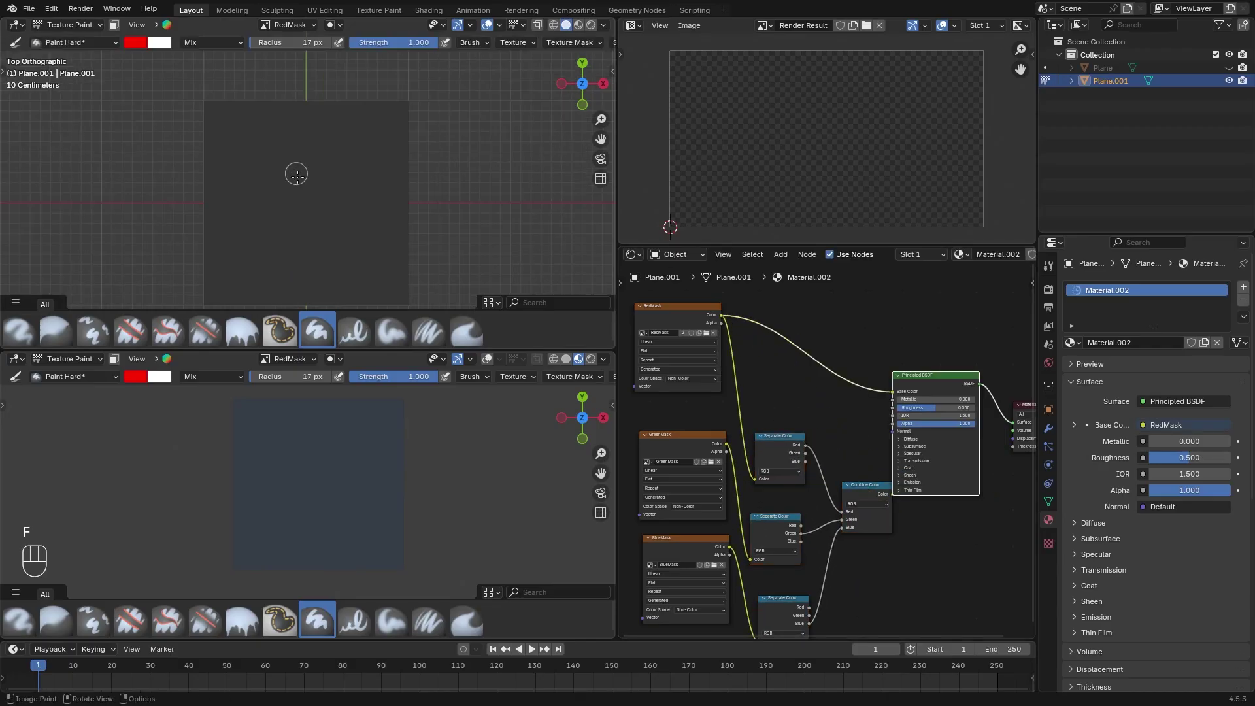
{"action": "left_click", "coordinate": [295, 174]}
{"action": "mouse_move", "coordinate": [265, 209]}
{"action": "left_mouse_down"}
{"action": "mouse_move", "coordinate": [347, 233]}
{"action": "mouse_move", "coordinate": [356, 196]}
{"action": "left_mouse_up"}
- Change the brush color to pure green and paint strokes partly over the red shape on RedMask
{"action": "left_click", "coordinate": [130, 43]}
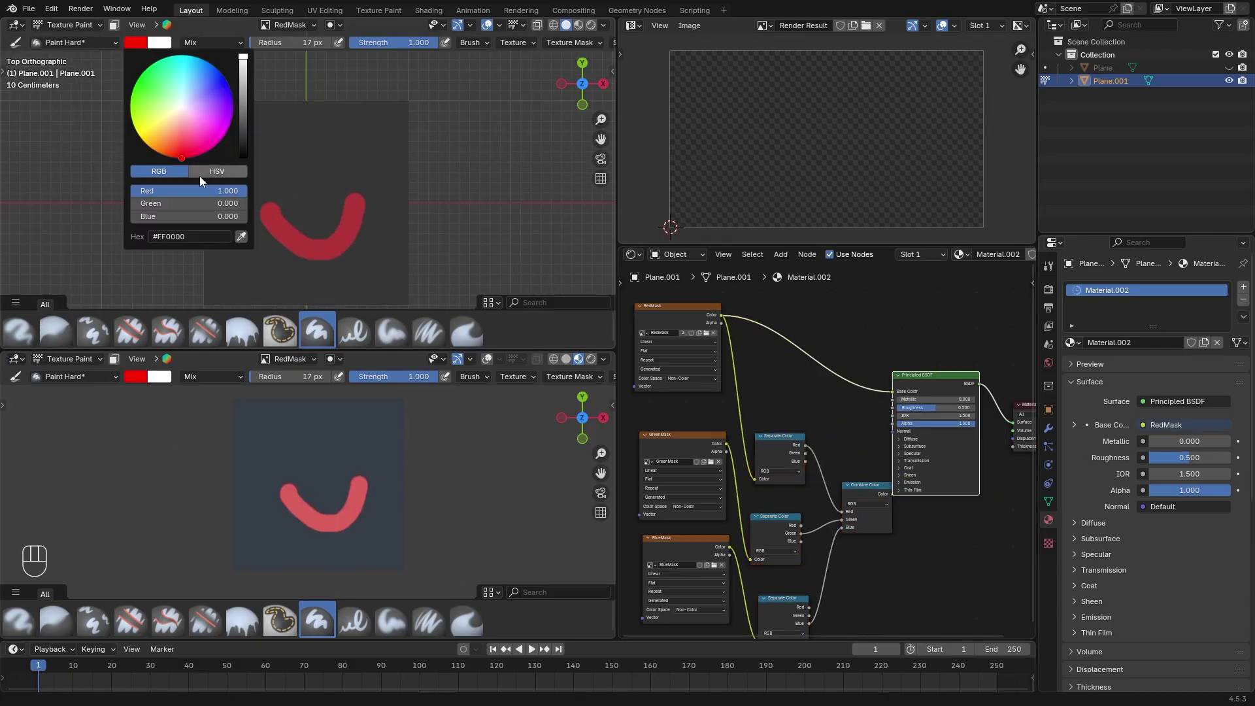
{"action": "mouse_move", "coordinate": [198, 191]}
{"action": "left_mouse_down"}
{"action": "mouse_move", "coordinate": [137, 190]}
{"action": "mouse_move", "coordinate": [301, 217]}
{"action": "mouse_move", "coordinate": [291, 211]}
{"action": "mouse_move", "coordinate": [323, 242]}
{"action": "mouse_move", "coordinate": [330, 230]}
{"action": "mouse_move", "coordinate": [330, 243]}
{"action": "left_mouse_up"}
{"action": "scroll", "coordinate": [330, 244], "scroll_direction": "up", "scroll_amount": 2}
{"action": "scroll", "coordinate": [336, 463], "scroll_direction": "up", "scroll_amount": 6}
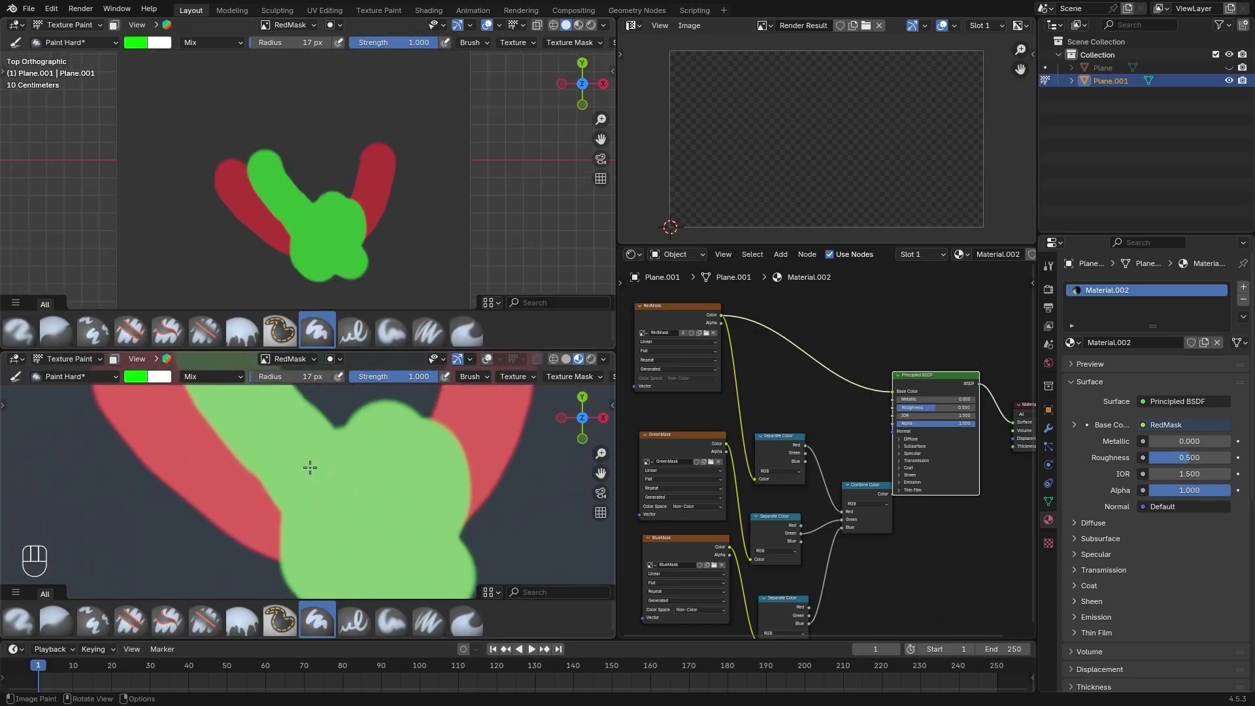
- Preview RedMask's separated channels by linking its Separate Color node's Red, Green and again Red output to the Base Color
{"action": "middle_click_drag", "start_coordinate": [777, 434], "coordinate": [778, 476]}
{"action": "left_click_drag", "start_coordinate": [778, 476], "coordinate": [890, 432]}
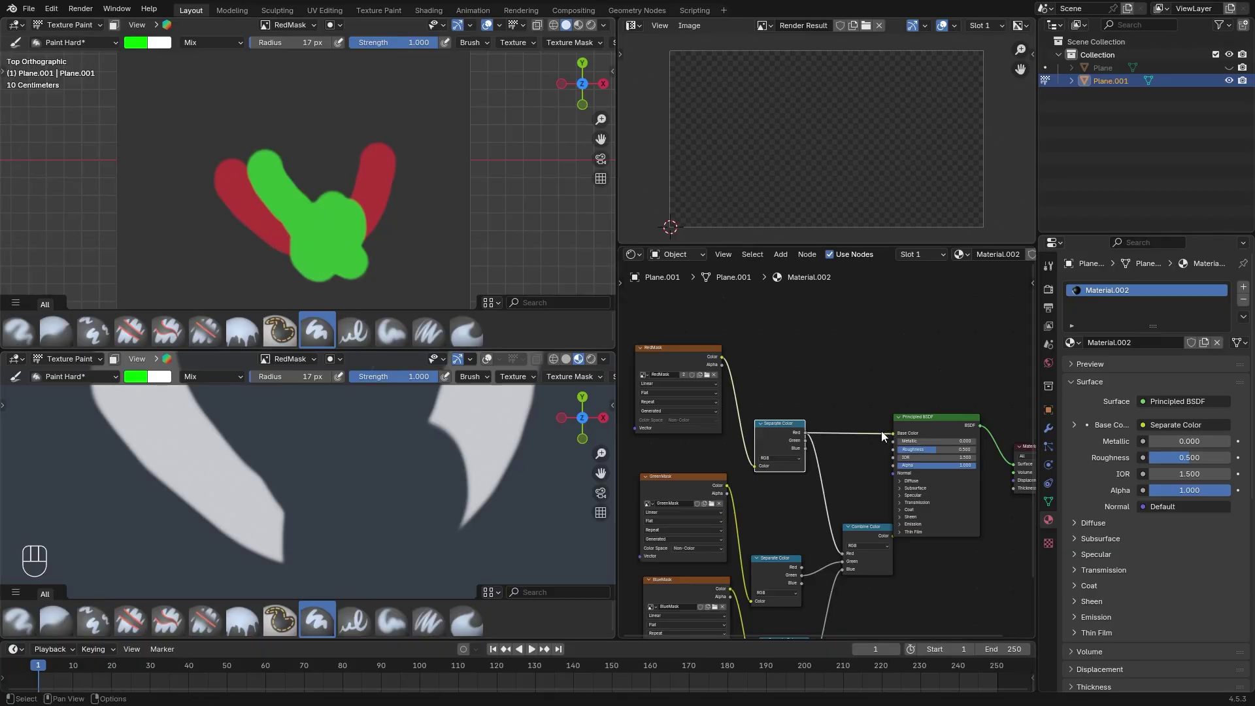
{"action": "left_click_drag", "start_coordinate": [804, 440], "coordinate": [895, 431]}
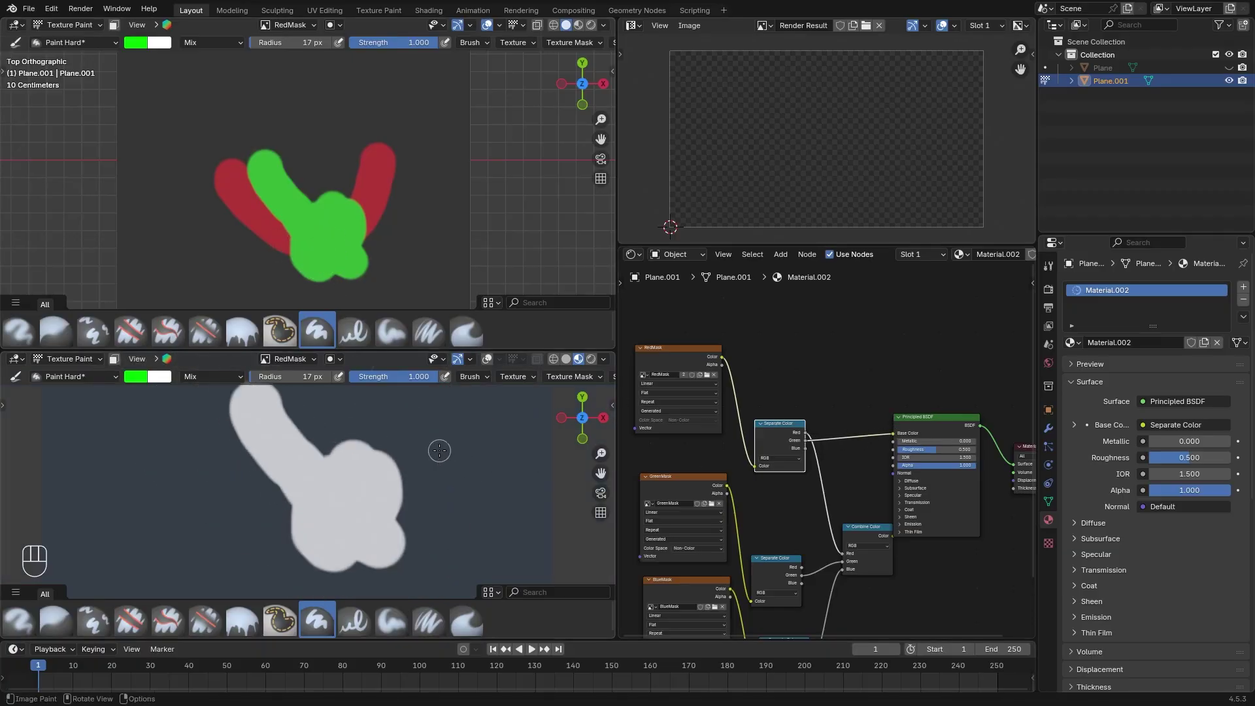
{"action": "left_click_drag", "start_coordinate": [815, 430], "coordinate": [890, 431]}
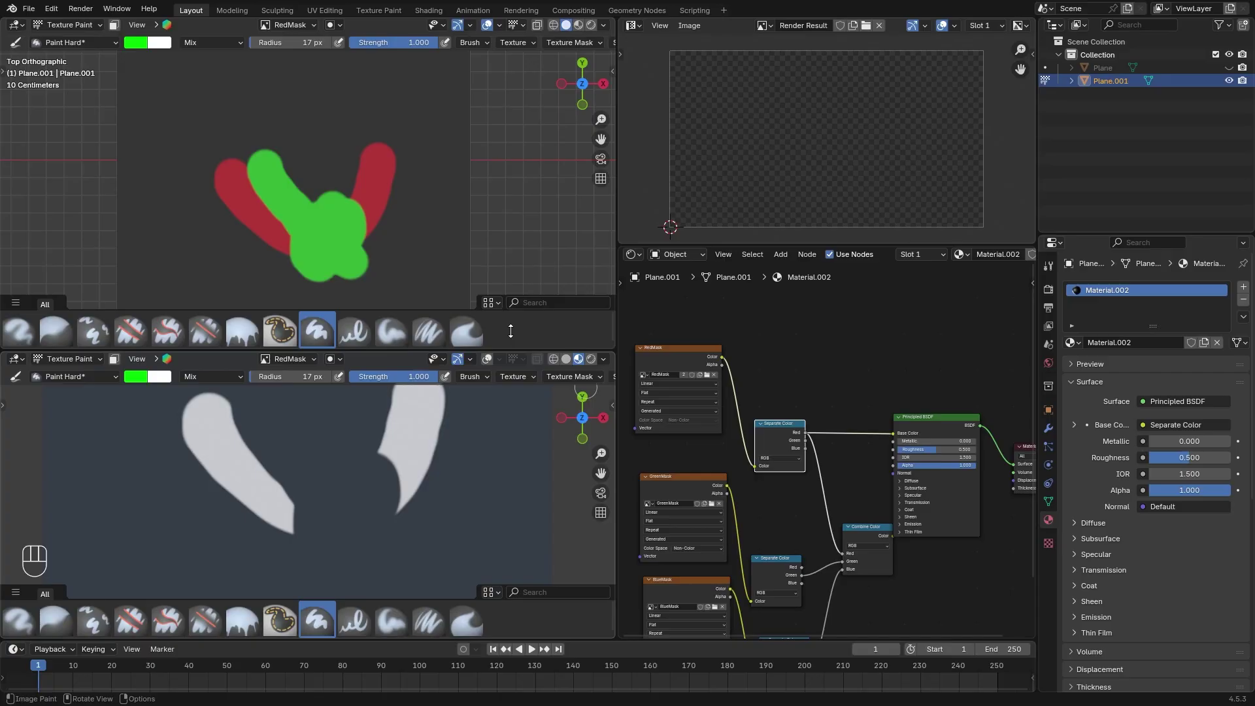
- Set the brush to black with a 64 px radius and paint over all the test strokes on RedMask
{"action": "left_click", "coordinate": [136, 42]}
{"action": "left_click_drag", "start_coordinate": [196, 217], "coordinate": [131, 216]}
{"action": "key", "text": "f"}
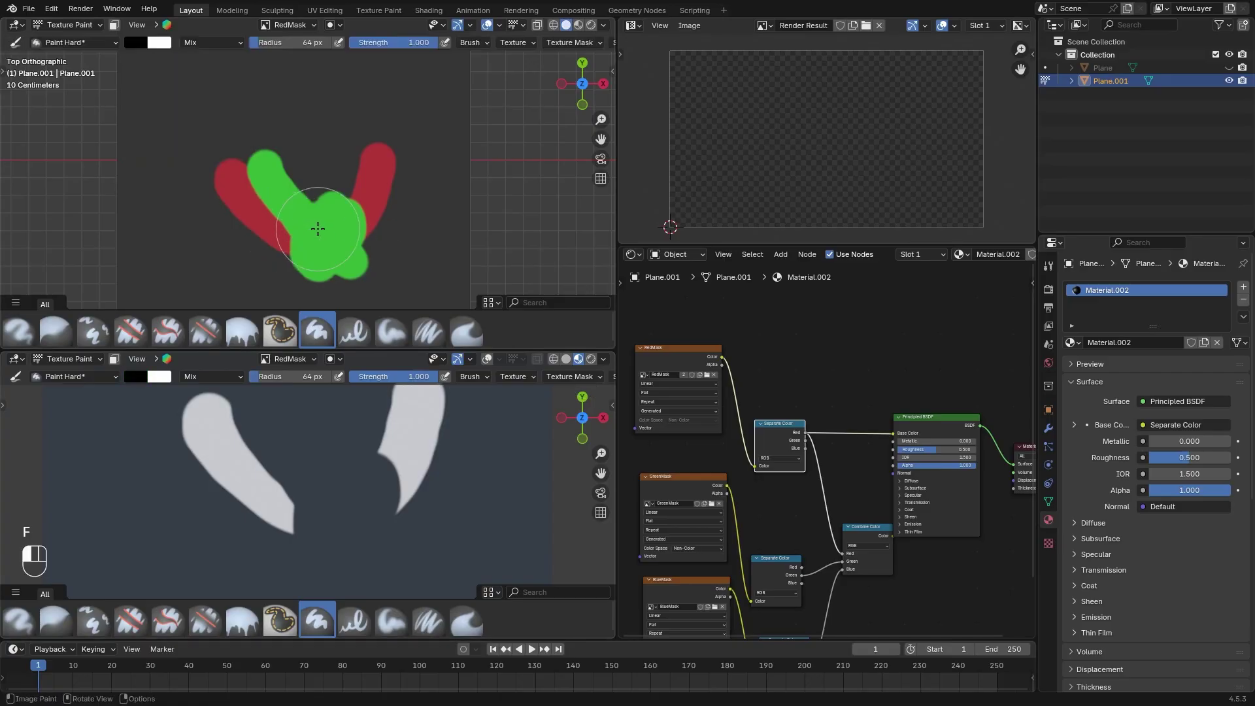
{"action": "mouse_move", "coordinate": [317, 228]}
{"action": "left_mouse_down"}
{"action": "mouse_move", "coordinate": [277, 214]}
{"action": "mouse_move", "coordinate": [328, 224]}
{"action": "left_mouse_up"}
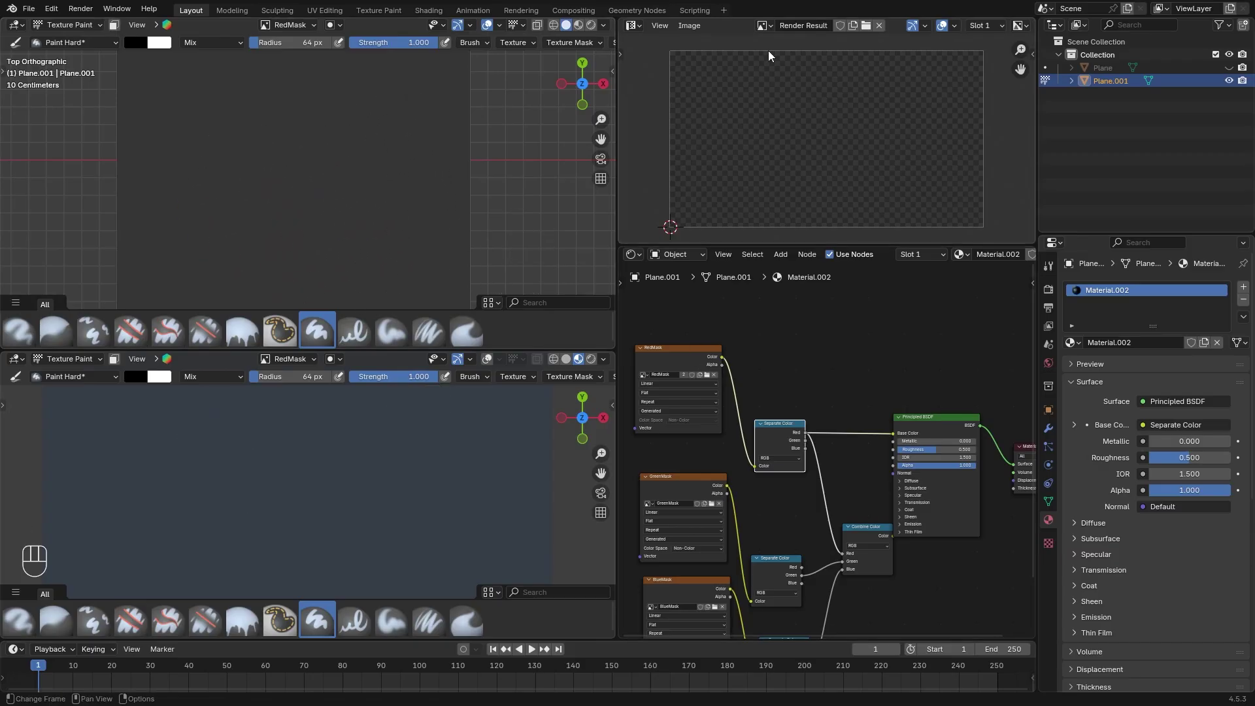
- Show RedMask in the Image Editor and move the Combine Color node, linked back to the Base Color, slightly up
{"action": "left_click", "coordinate": [765, 26]}
{"action": "type", "text": "re"}
{"action": "left_click", "coordinate": [792, 45]}
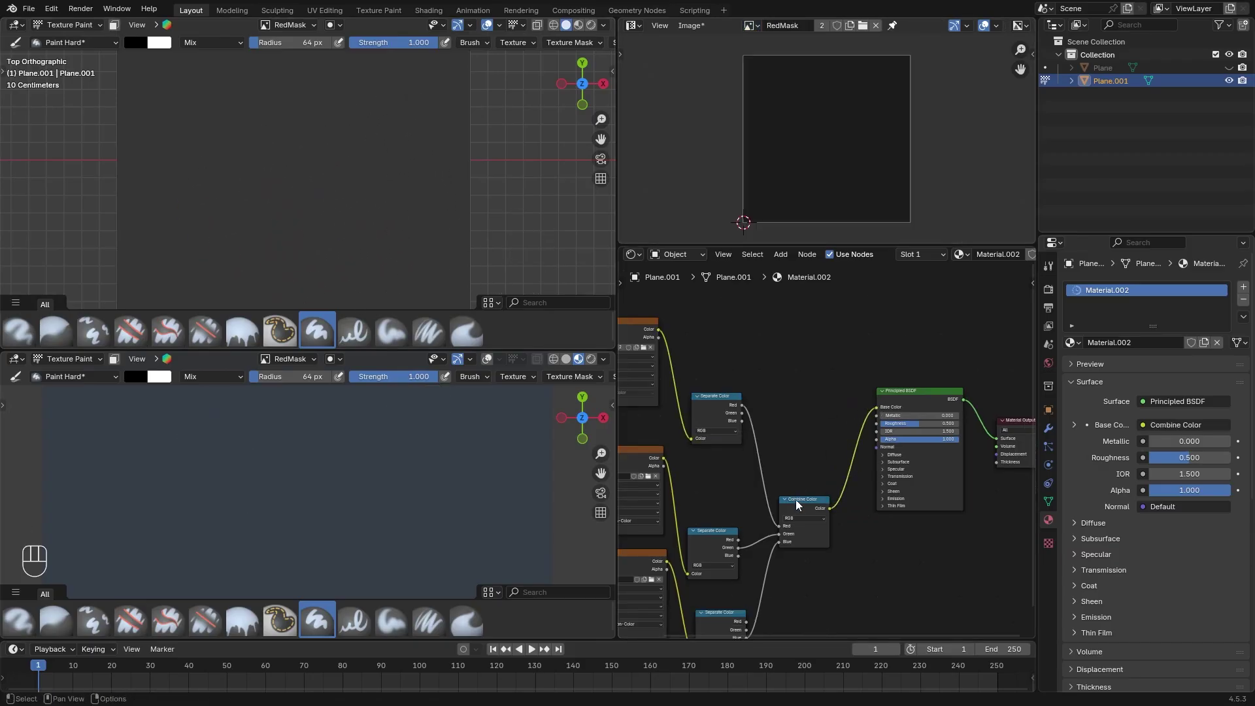
{"action": "left_click", "coordinate": [794, 499]}
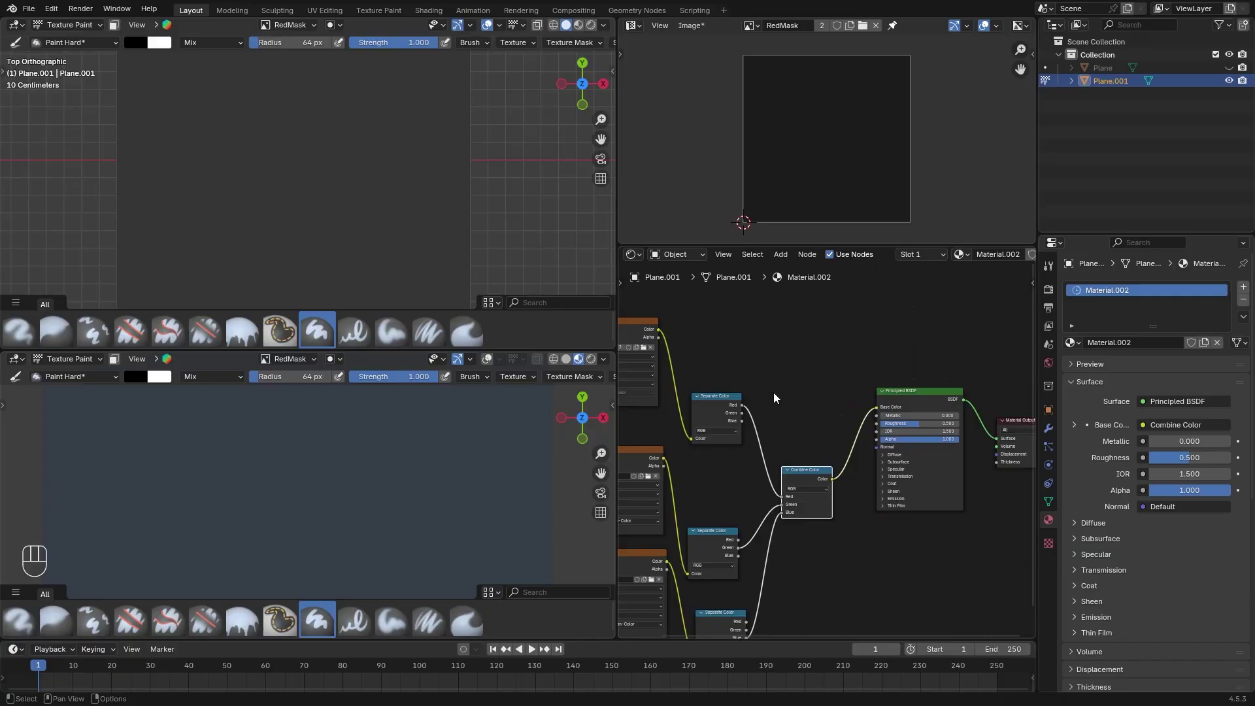
- Paint a tall, filled, pointed red shape in the middle of RedMask with a 17 px pure red brush
{"action": "left_click", "coordinate": [135, 42]}
{"action": "left_click_drag", "start_coordinate": [165, 190], "coordinate": [384, 196]}
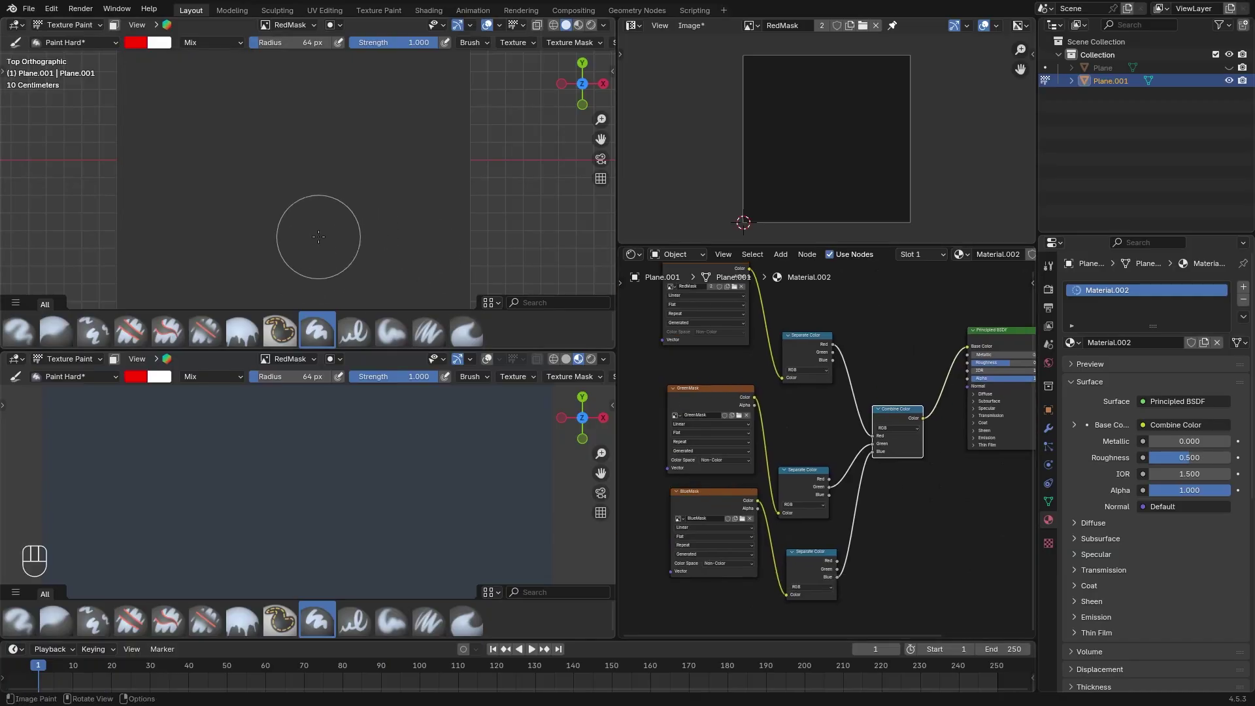
{"action": "scroll", "coordinate": [320, 229], "scroll_direction": "down", "scroll_amount": 2}
{"action": "middle_click_drag", "start_coordinate": [323, 226], "coordinate": [325, 222], "text": "shift"}
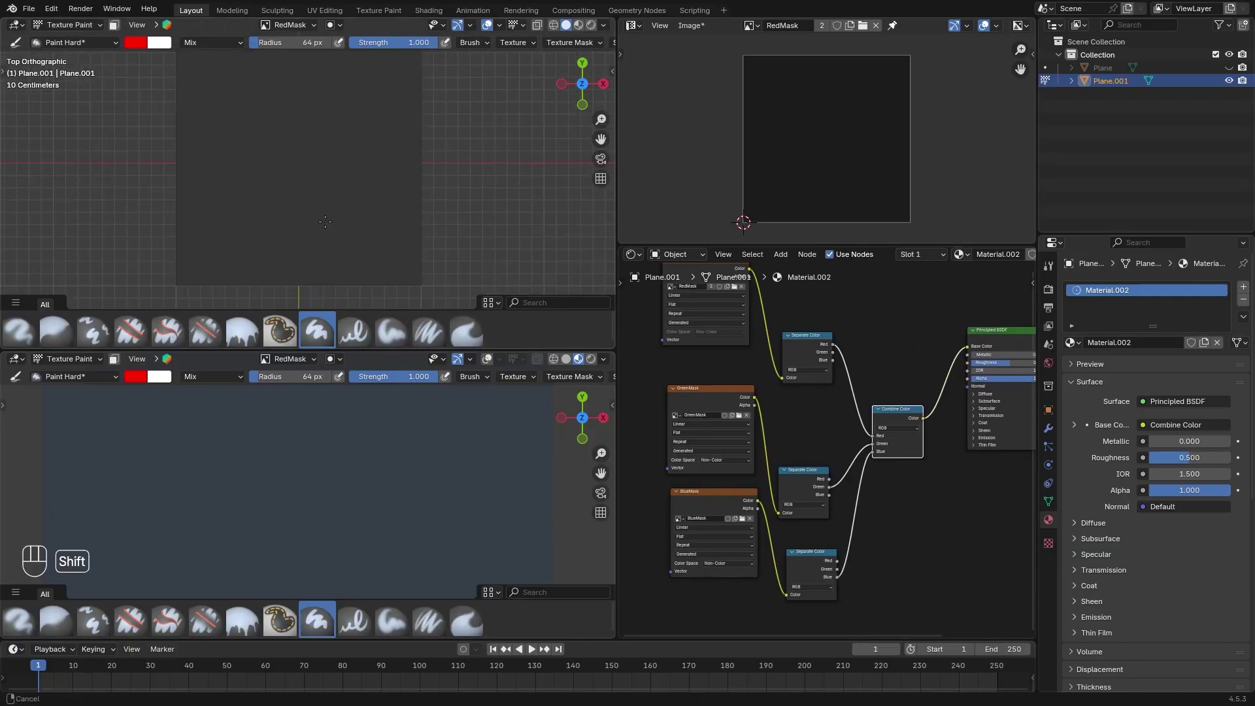
{"action": "mouse_move", "coordinate": [266, 78]}
{"action": "left_mouse_down"}
{"action": "mouse_move", "coordinate": [260, 219]}
{"action": "mouse_move", "coordinate": [277, 243]}
{"action": "mouse_move", "coordinate": [283, 190]}
{"action": "mouse_move", "coordinate": [249, 202]}
{"action": "left_mouse_up"}
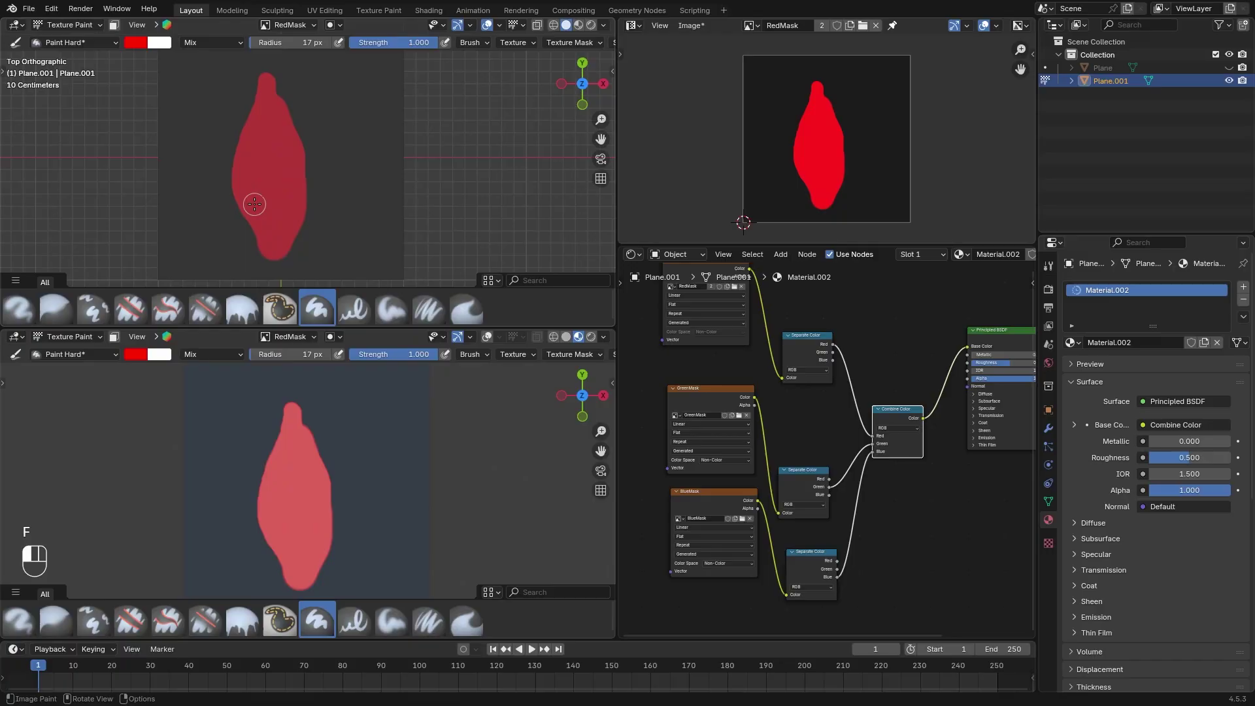
- Set GreenMask as the paint canvas and change the brush color to pure green
{"action": "left_click", "coordinate": [288, 25]}
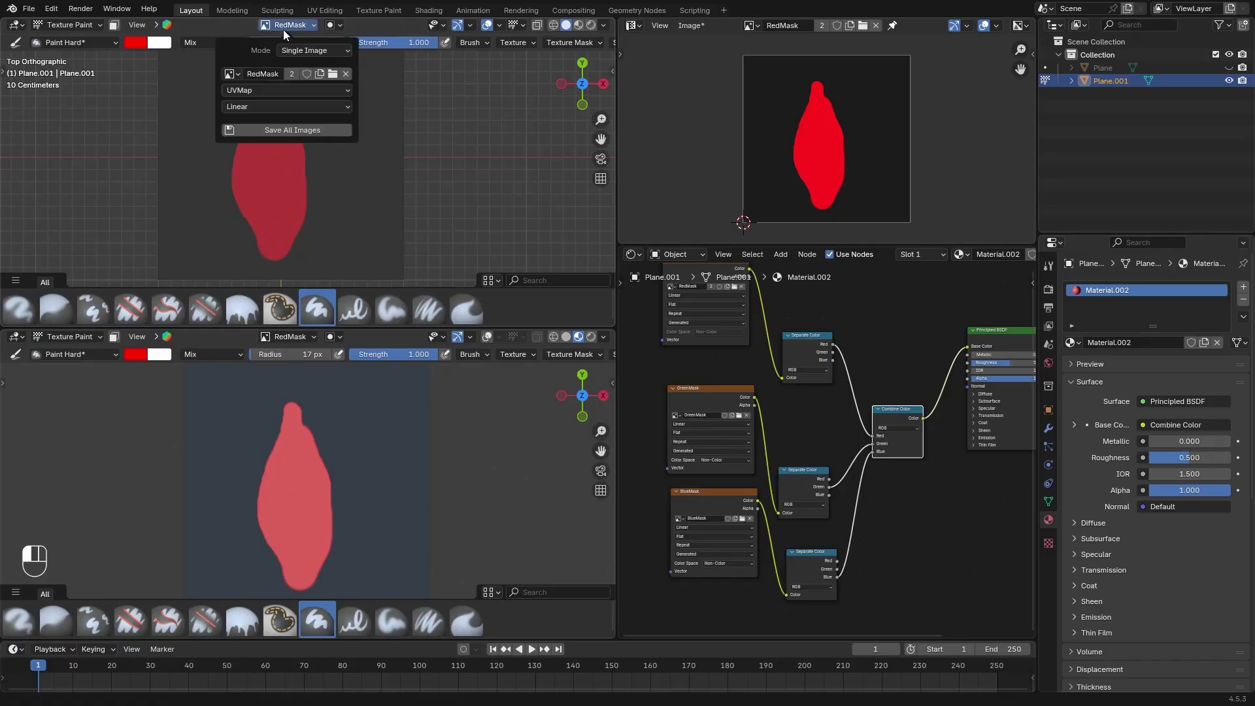
{"action": "left_click", "coordinate": [231, 74]}
{"action": "left_click", "coordinate": [288, 107]}
{"action": "left_click", "coordinate": [135, 43]}
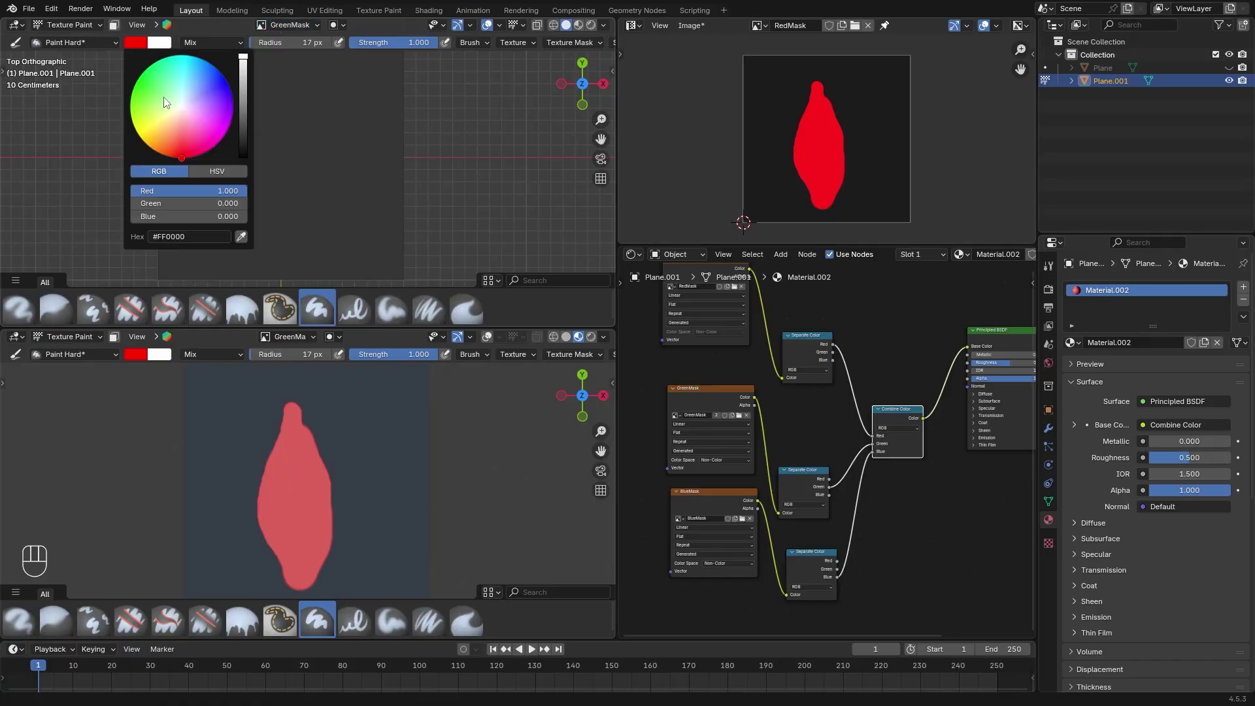
{"action": "mouse_move", "coordinate": [191, 190]}
{"action": "left_mouse_down"}
{"action": "mouse_move", "coordinate": [130, 191]}
{"action": "mouse_move", "coordinate": [248, 204]}
{"action": "left_mouse_up"}
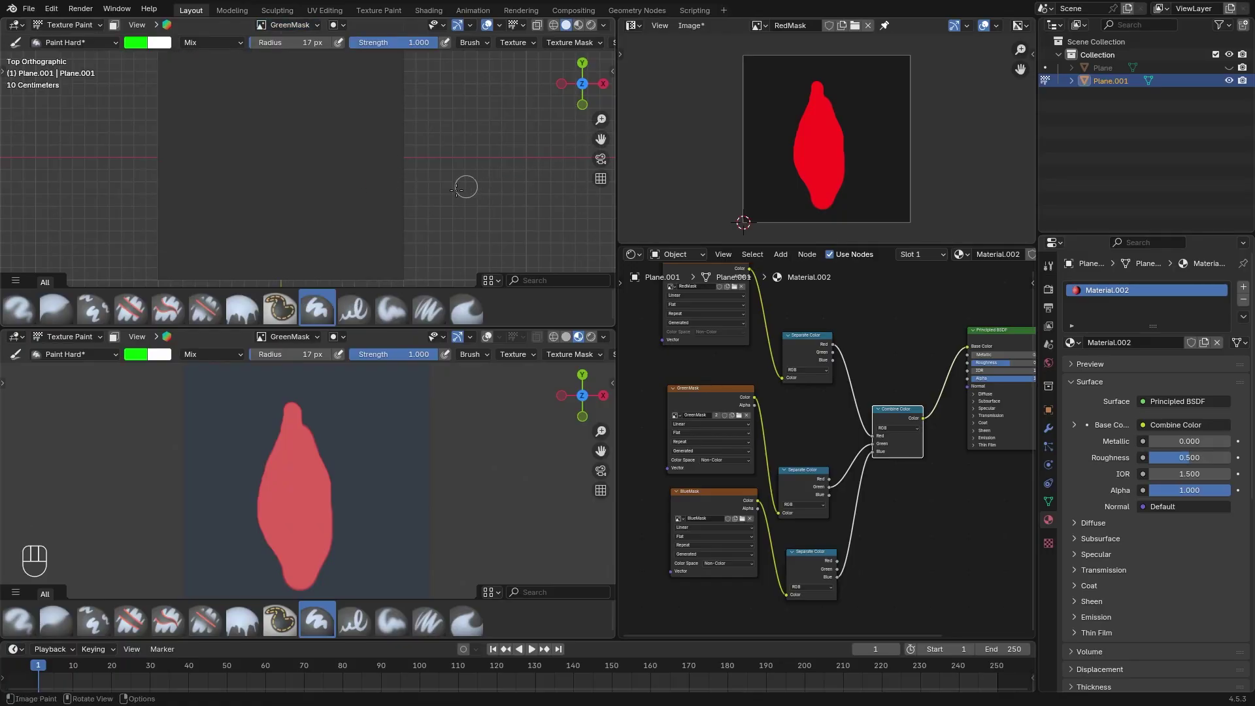
- Set the brush radius to 8 px and paint a pointed oval outline on GreenMask inside the red shape
{"action": "key", "text": "f"}
{"action": "left_click", "coordinate": [293, 516]}
{"action": "left_click_drag", "start_coordinate": [285, 476], "coordinate": [282, 487]}
{"action": "mouse_move", "coordinate": [291, 448]}
{"action": "left_mouse_down"}
{"action": "mouse_move", "coordinate": [305, 487]}
{"action": "mouse_move", "coordinate": [288, 526]}
{"action": "mouse_move", "coordinate": [305, 489]}
{"action": "left_mouse_up"}
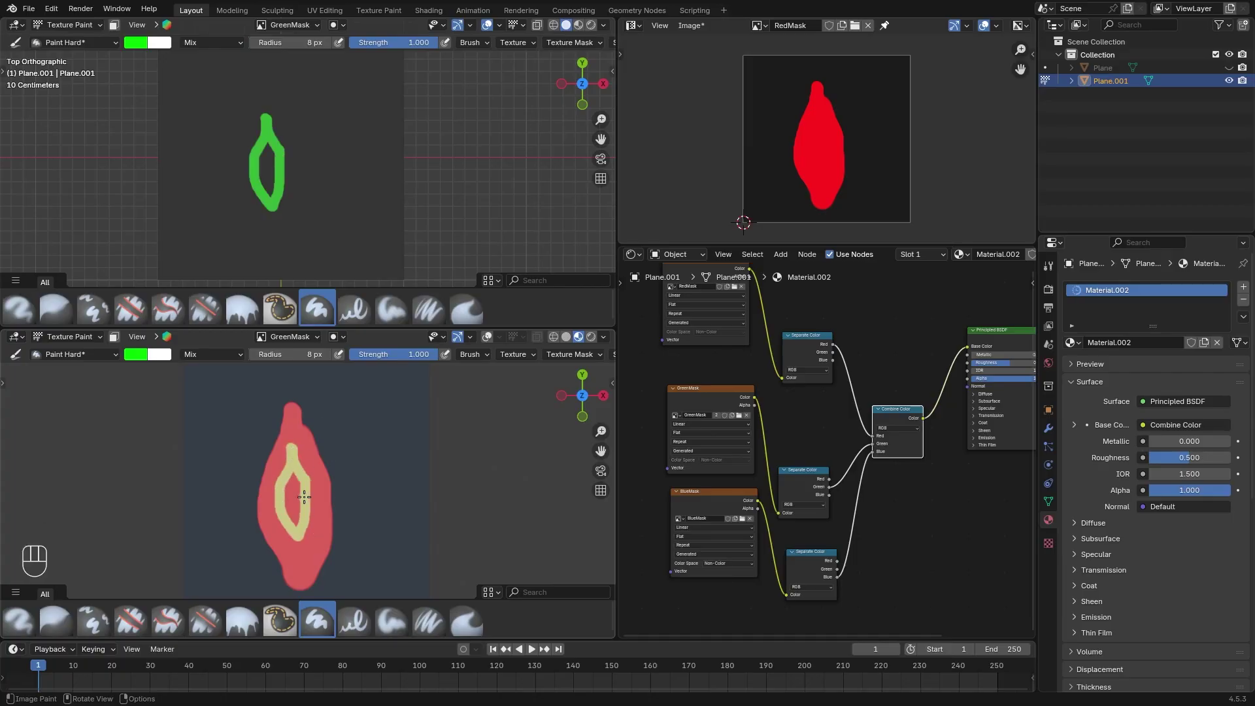
- Set BlueMask as the paint canvas and paint a pure blue oval outline overlapping the lower part of the green one
{"action": "left_click", "coordinate": [288, 25]}
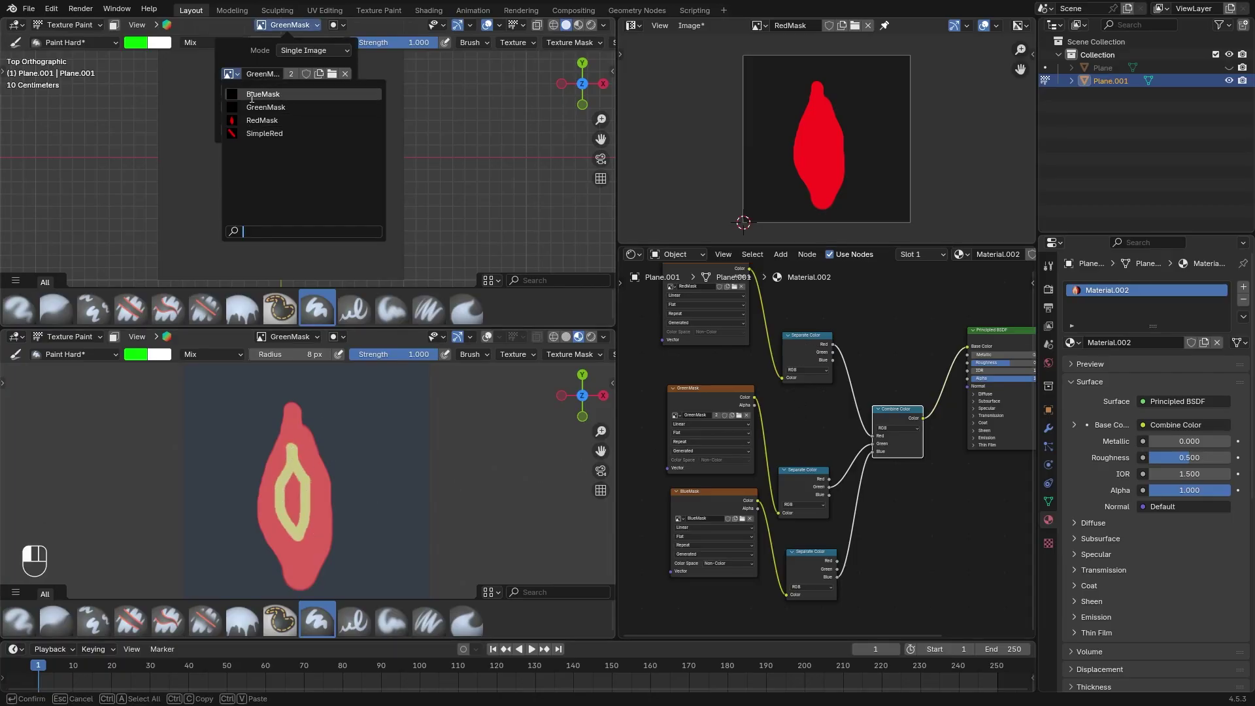
{"action": "left_click", "coordinate": [281, 96]}
{"action": "left_click", "coordinate": [136, 42]}
{"action": "mouse_move", "coordinate": [200, 203]}
{"action": "left_mouse_down"}
{"action": "mouse_move", "coordinate": [137, 203]}
{"action": "mouse_move", "coordinate": [248, 217]}
{"action": "left_mouse_up"}
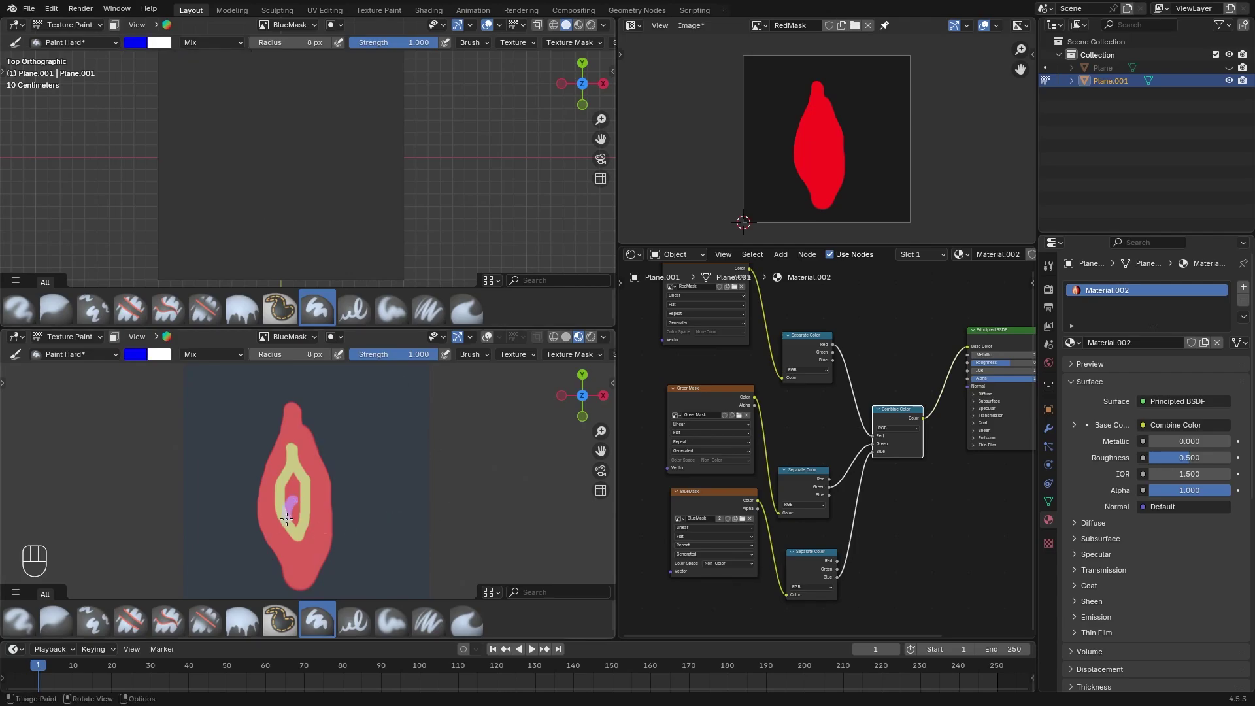
{"action": "mouse_move", "coordinate": [286, 519]}
{"action": "left_mouse_down"}
{"action": "mouse_move", "coordinate": [298, 583]}
{"action": "mouse_move", "coordinate": [307, 507]}
{"action": "left_mouse_up"}
- Insert a Separate Color node after Combine Color to preview its channels, and reconnect Combine Color directly to Base Color
{"action": "middle_click_drag", "start_coordinate": [974, 359], "coordinate": [840, 363]}
{"action": "key", "text": "shift+a"}
{"action": "type", "text": "sep"}
{"action": "key", "text": "Return"}
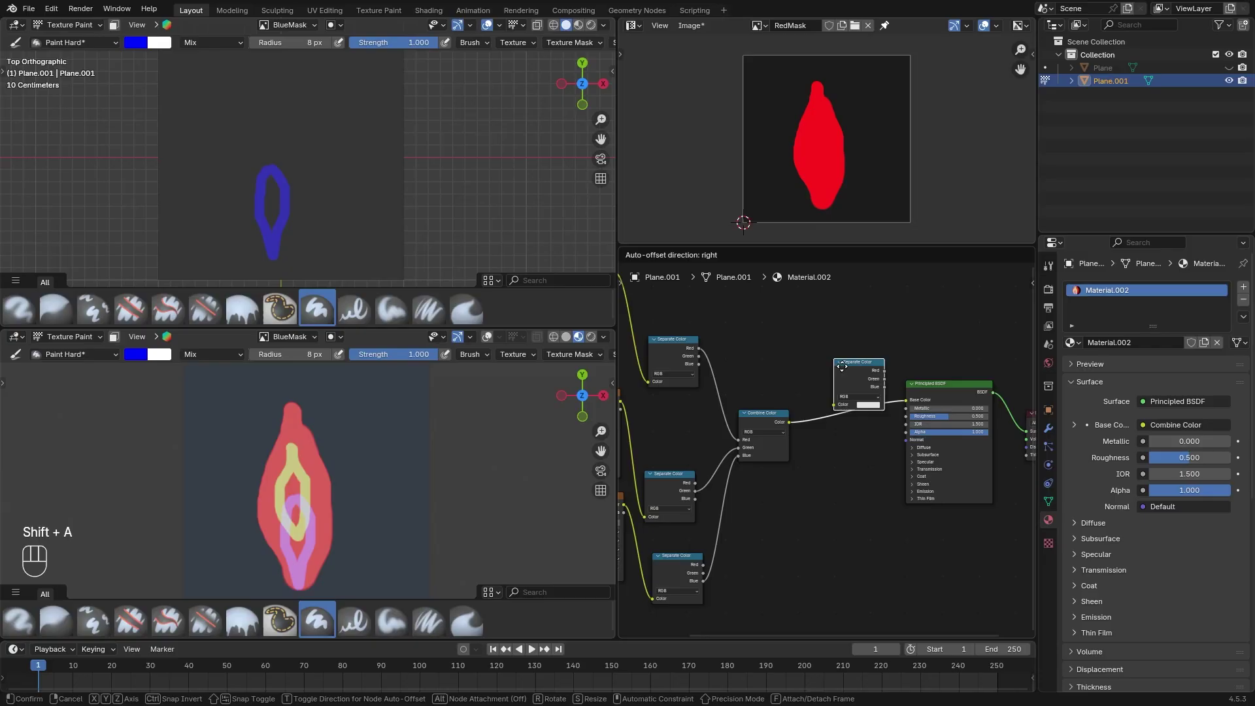
{"action": "left_click", "coordinate": [834, 396]}
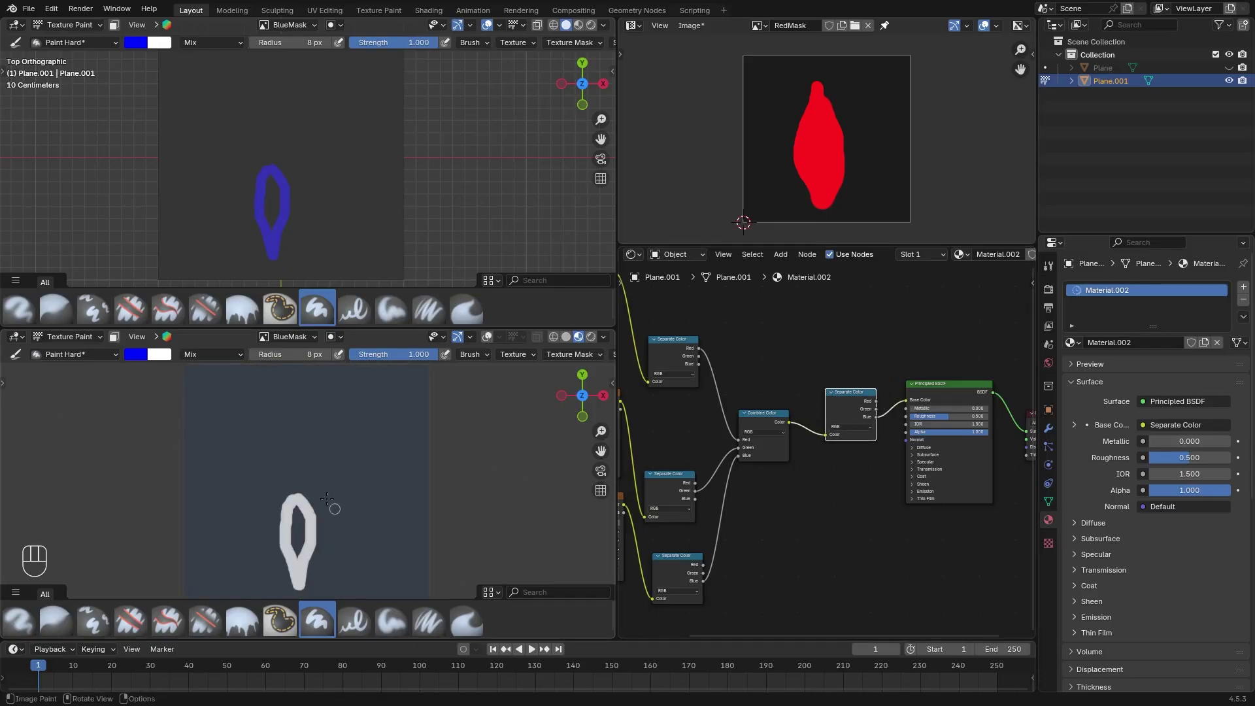
{"action": "left_click_drag", "start_coordinate": [876, 401], "coordinate": [908, 399]}
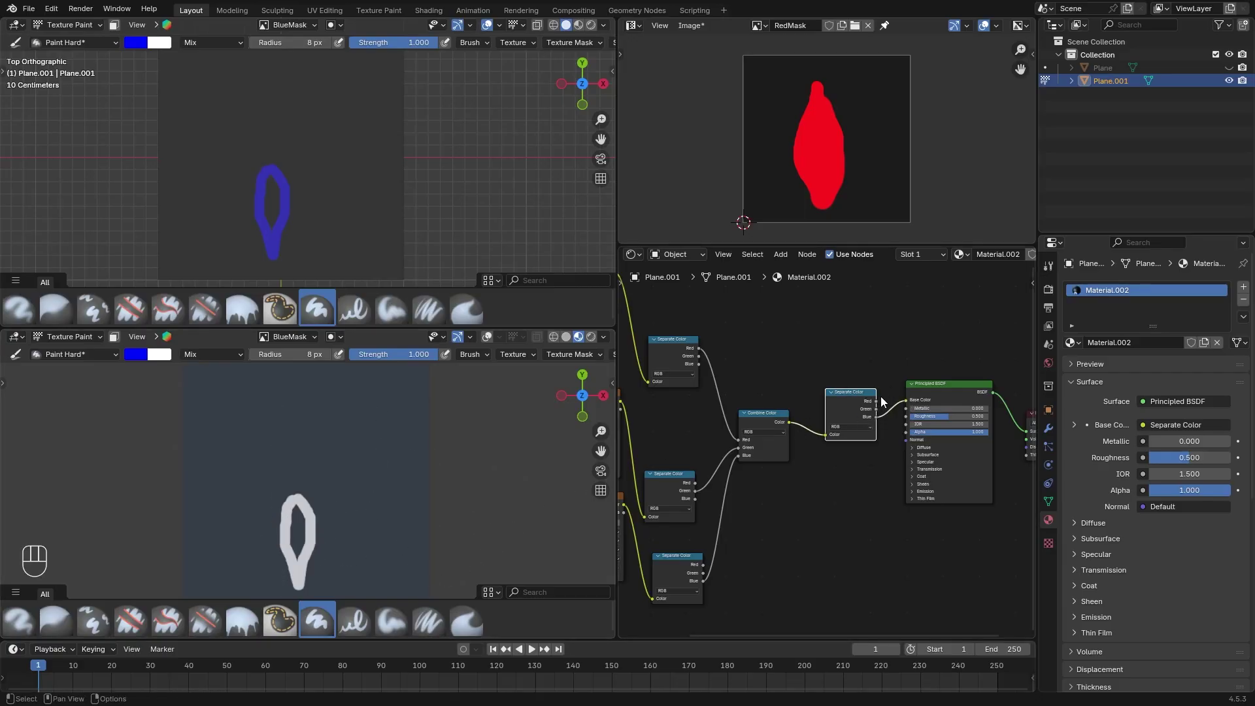
{"action": "left_click_drag", "start_coordinate": [790, 422], "coordinate": [908, 399]}
{"action": "key", "text": "Home"}
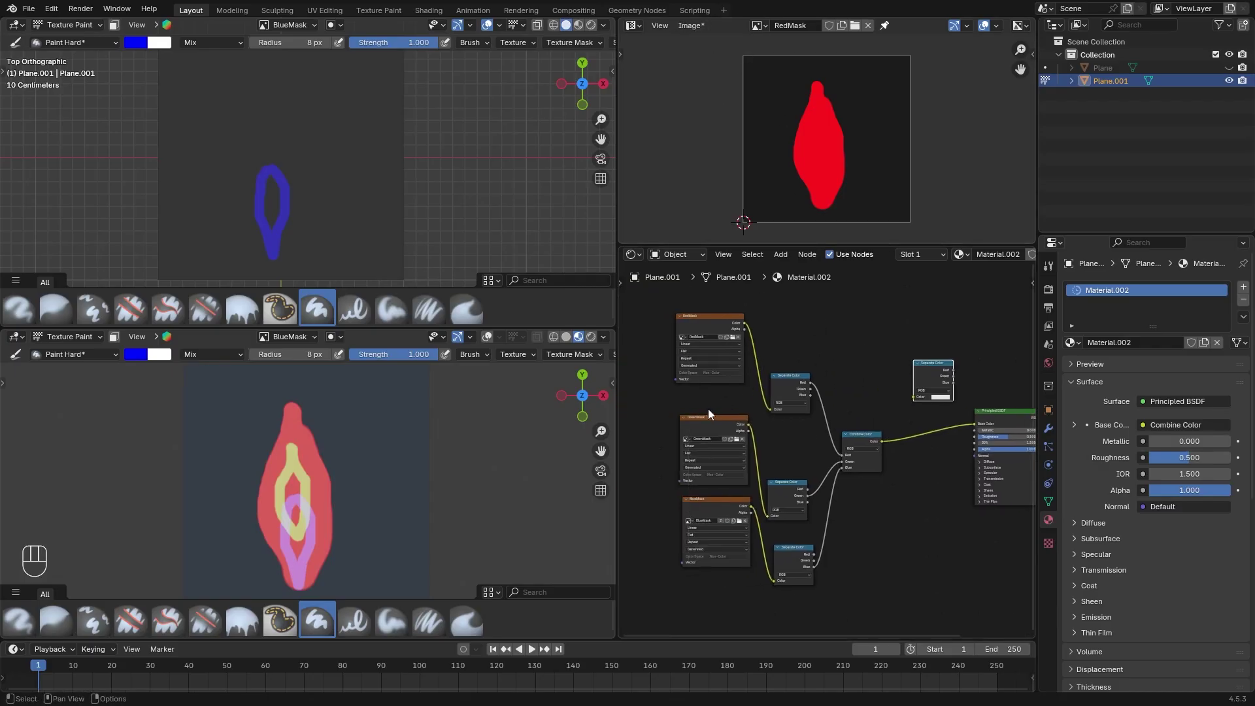
- Save the RedMask, GreenMask and BlueMask images as PNG files in the HowToMask folder
{"action": "left_click", "coordinate": [691, 25]}
{"action": "left_click", "coordinate": [719, 139]}
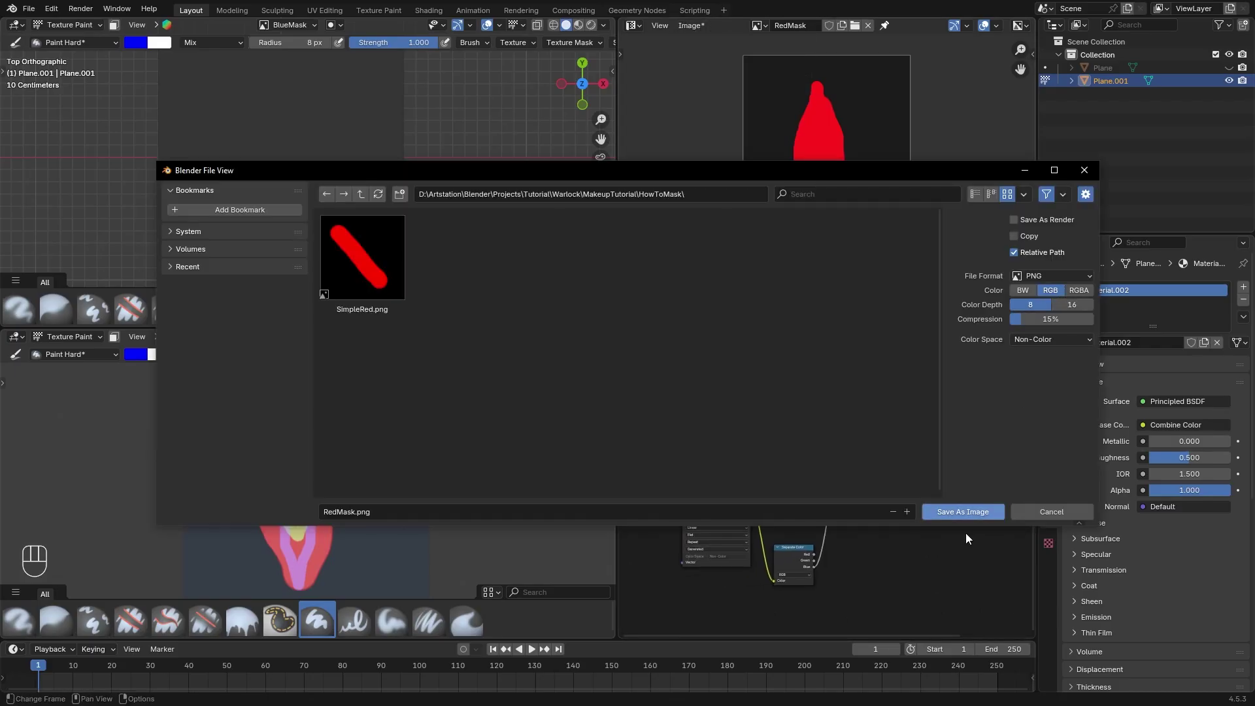
{"action": "left_click", "coordinate": [958, 513]}
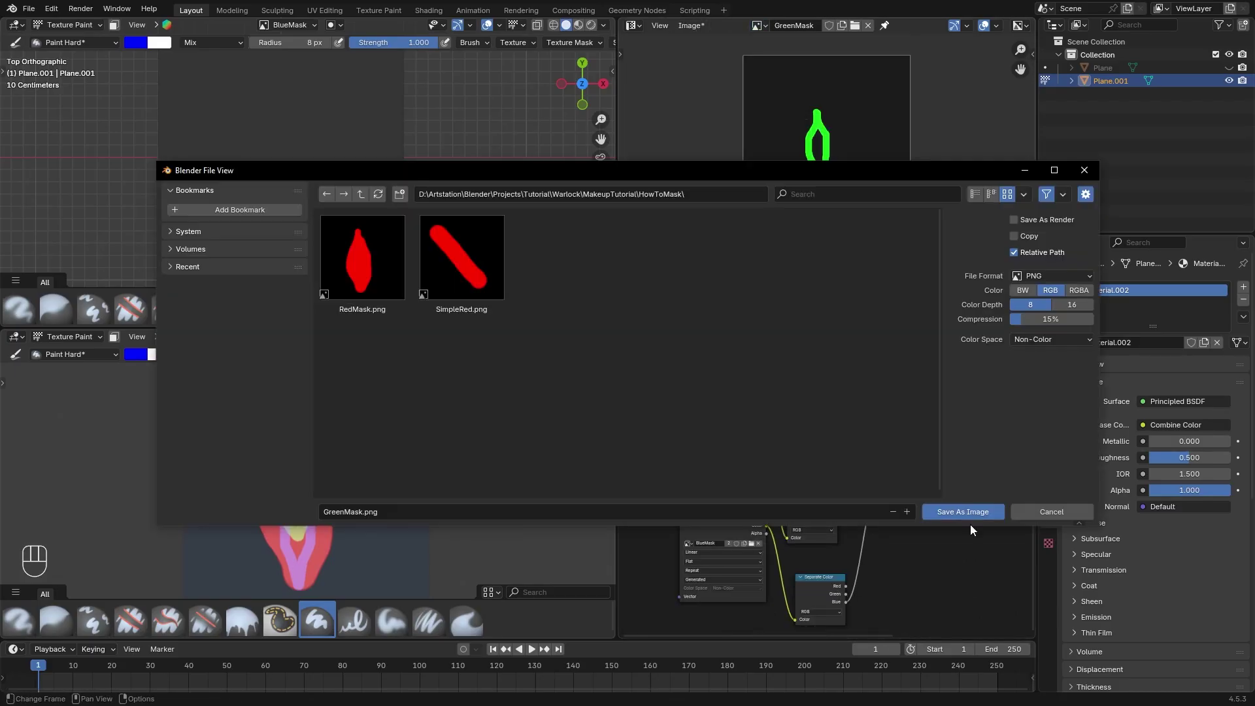
{"action": "left_click", "coordinate": [966, 514]}
{"action": "left_click", "coordinate": [758, 25]}
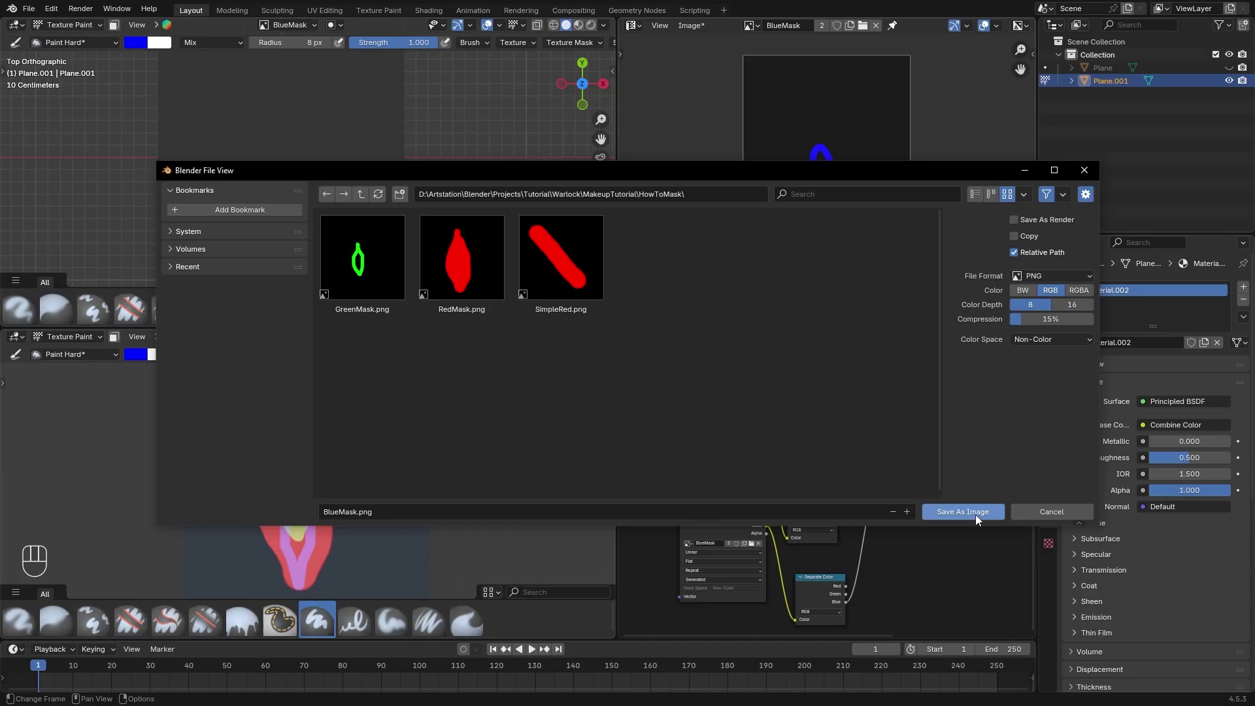
{"action": "left_click", "coordinate": [975, 515]}
- Add a Diffuse BSDF between Combine Color and the Material Output surface, moving the Principled BSDF out of the way
{"action": "key", "text": "shift+a"}
{"action": "type", "text": "diff"}
{"action": "key", "text": "Return"}
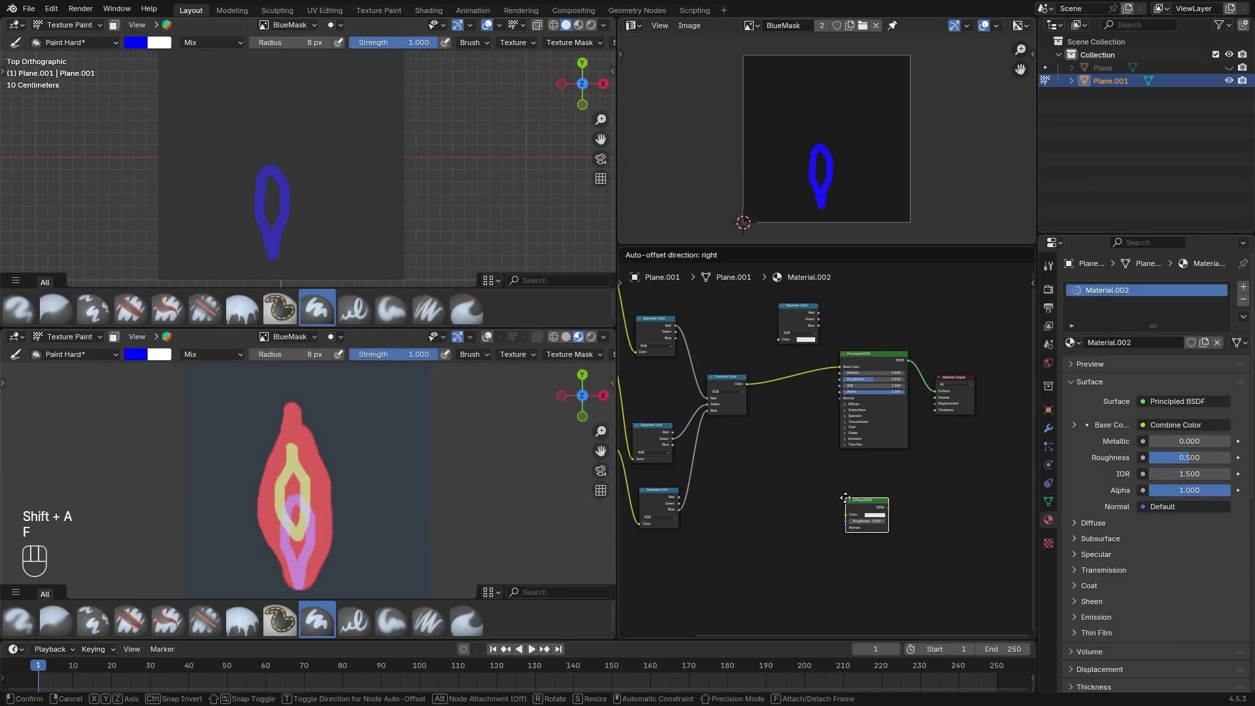
{"action": "left_click", "coordinate": [777, 415]}
{"action": "left_click_drag", "start_coordinate": [746, 384], "coordinate": [934, 391]}
{"action": "left_click_drag", "start_coordinate": [861, 357], "coordinate": [922, 416]}
{"action": "right_click_drag", "start_coordinate": [850, 418], "coordinate": [916, 473], "text": "ctrl"}
{"action": "left_click_drag", "start_coordinate": [928, 418], "coordinate": [977, 451]}
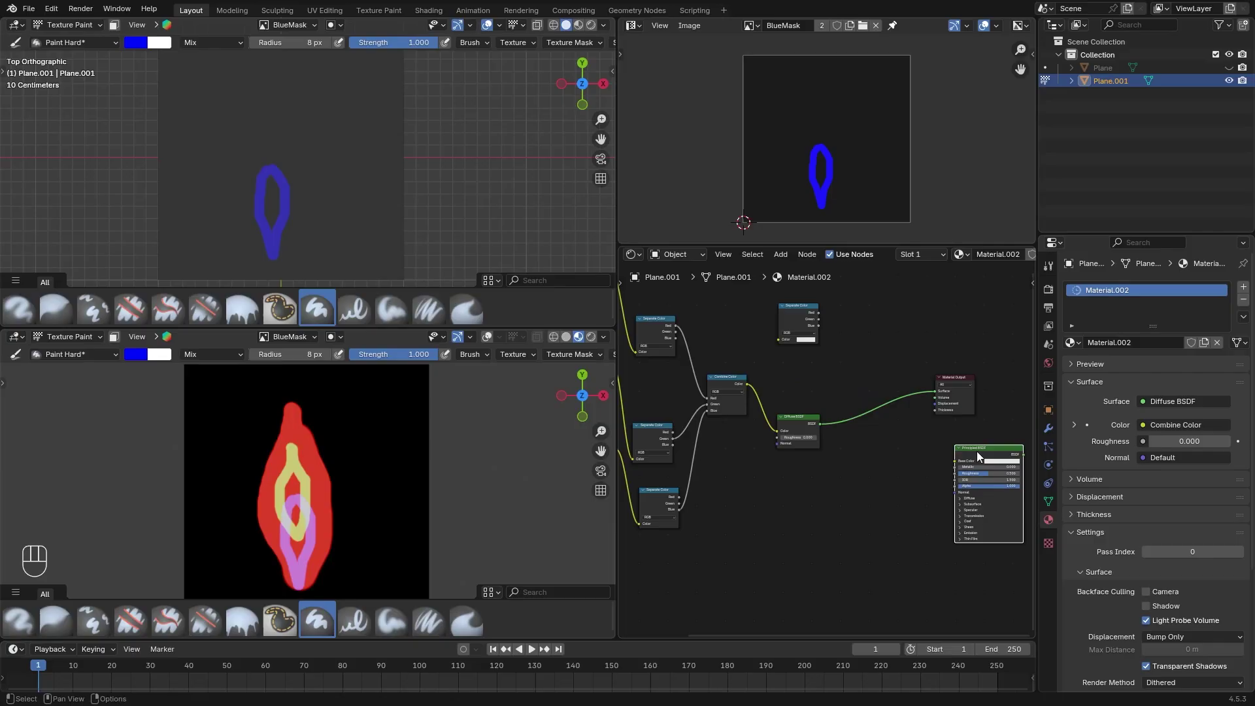
- Switch the render engine to Cycles and set up a Diffuse bake with only the Color contribution enabled
{"action": "left_click", "coordinate": [1162, 286]}
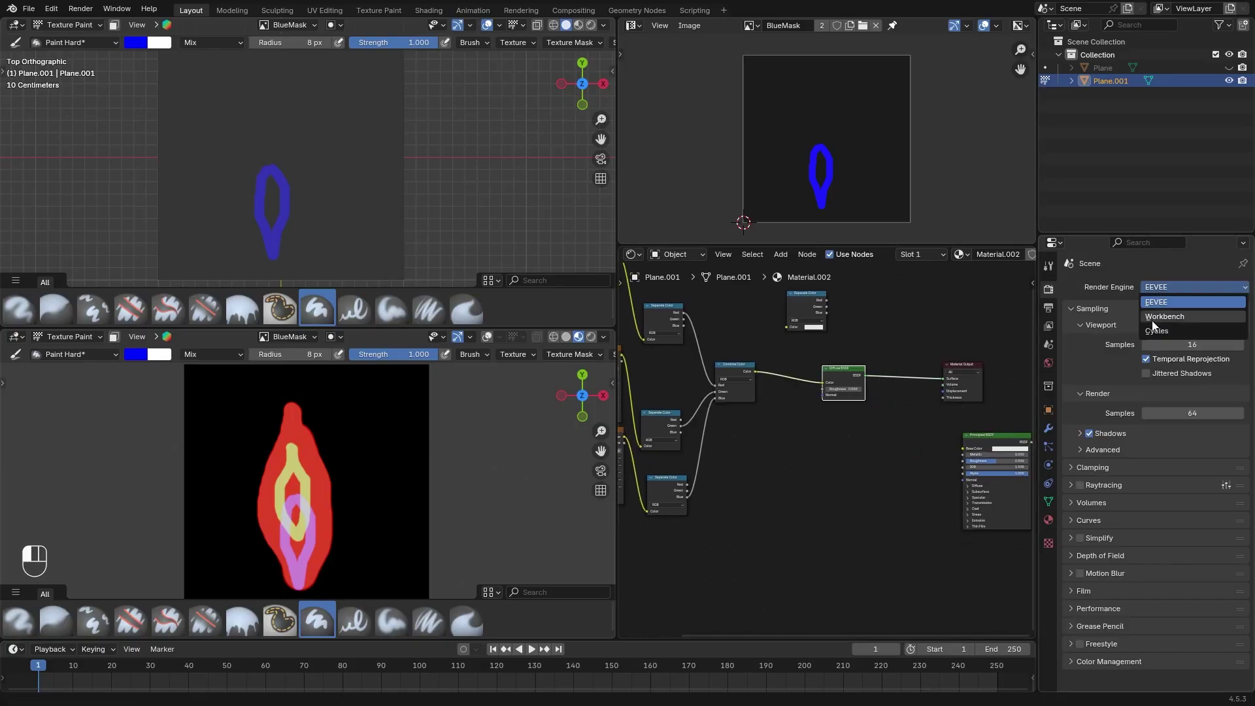
{"action": "left_click", "coordinate": [1154, 329]}
{"action": "left_click", "coordinate": [1175, 319]}
{"action": "left_click", "coordinate": [1165, 352]}
{"action": "scroll", "coordinate": [1162, 531], "scroll_direction": "down", "scroll_amount": 3}
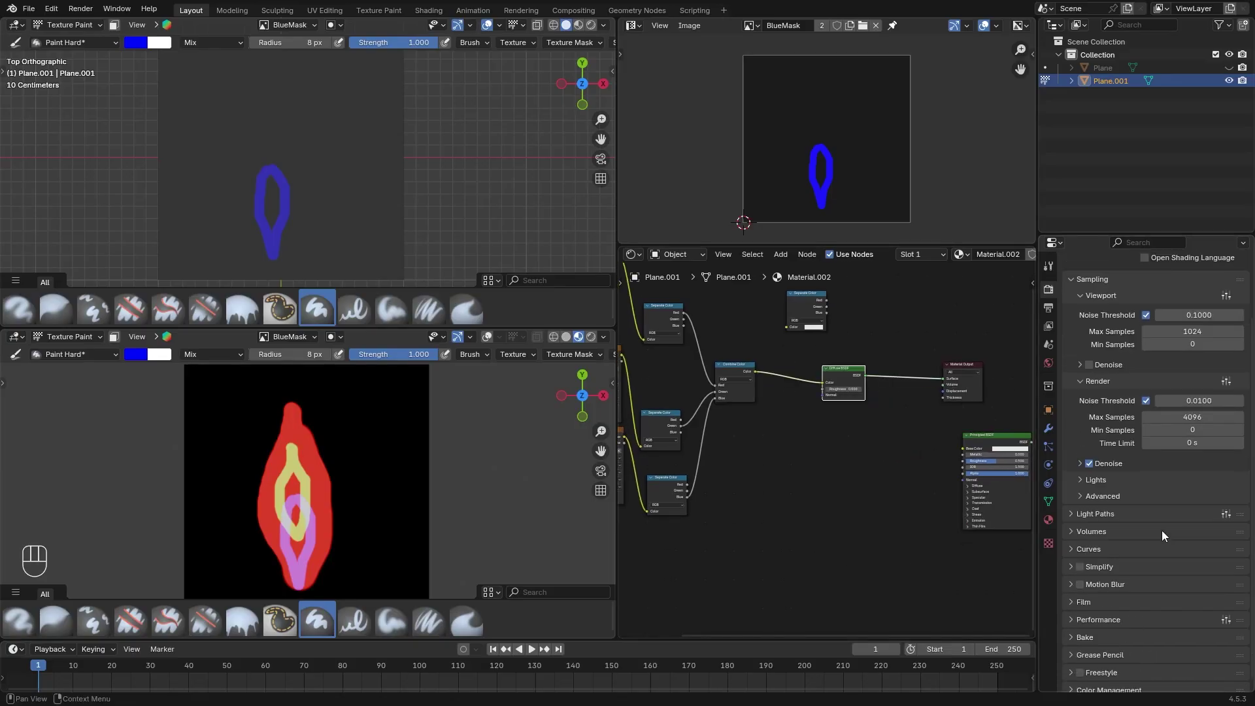
{"action": "scroll", "coordinate": [1162, 530], "scroll_direction": "down", "scroll_amount": 1}
{"action": "left_click", "coordinate": [1124, 610]}
{"action": "scroll", "coordinate": [1171, 567], "scroll_direction": "down", "scroll_amount": 6}
{"action": "left_click", "coordinate": [1177, 473]}
{"action": "left_click", "coordinate": [1170, 613]}
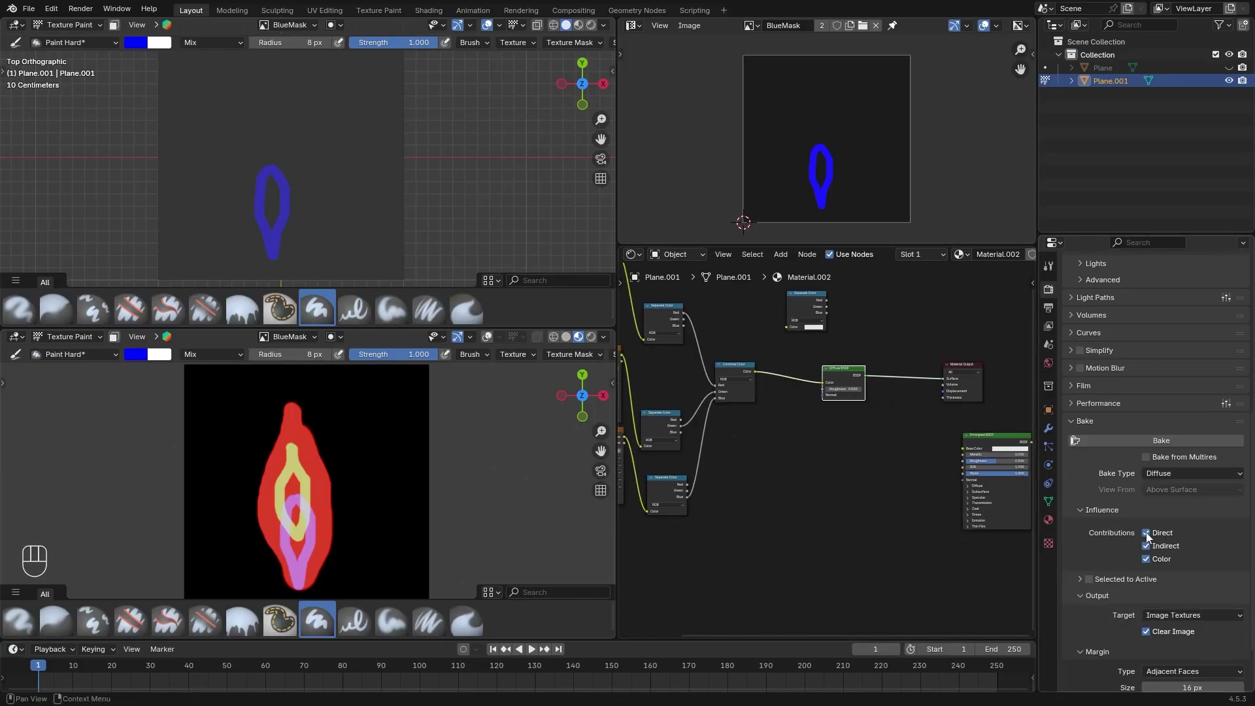
- Add an Image Texture node with a new 1024 px image named RGB_Mask, using the Non-Color color space
{"action": "key", "text": "shift+a"}
{"action": "key", "text": "BackSpace"}
{"action": "key", "text": "BackSpace"}
{"action": "type", "text": "image"}
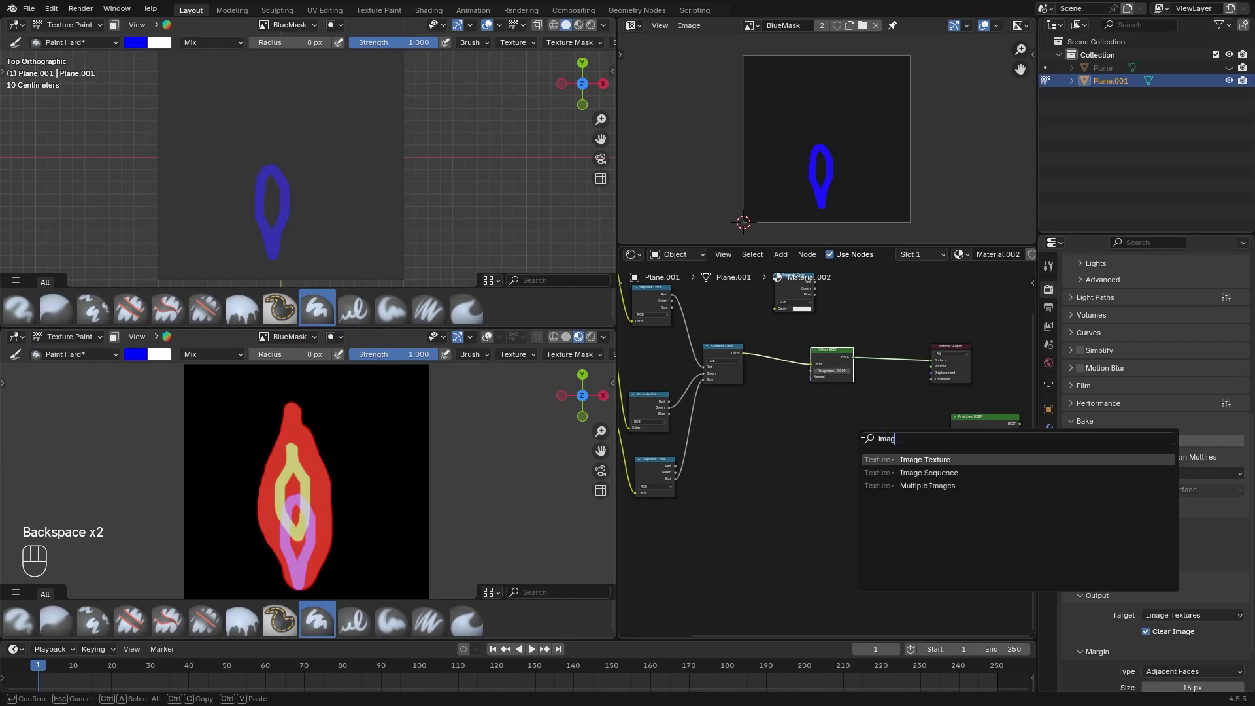
{"action": "key", "text": "Return"}
{"action": "left_click", "coordinate": [842, 411]}
{"action": "scroll", "coordinate": [823, 419], "scroll_direction": "up", "scroll_amount": 3}
{"action": "left_click", "coordinate": [842, 470]}
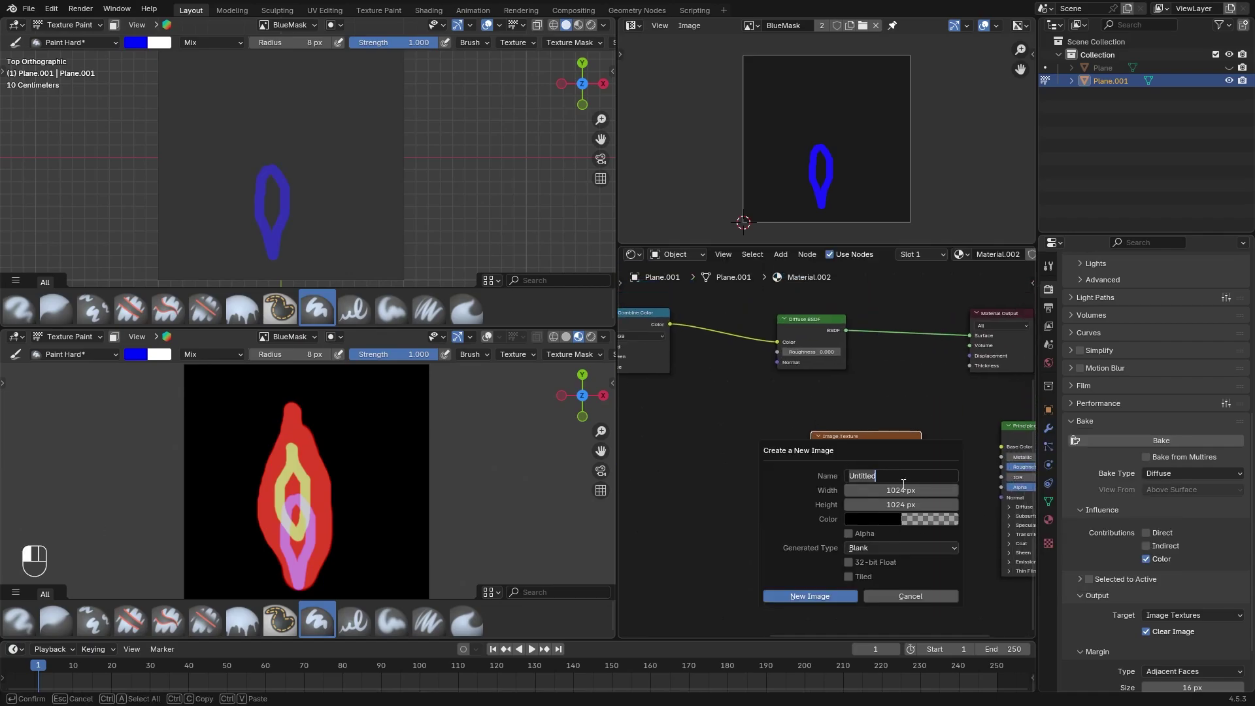
{"action": "type", "text": "RGB_Mask"}
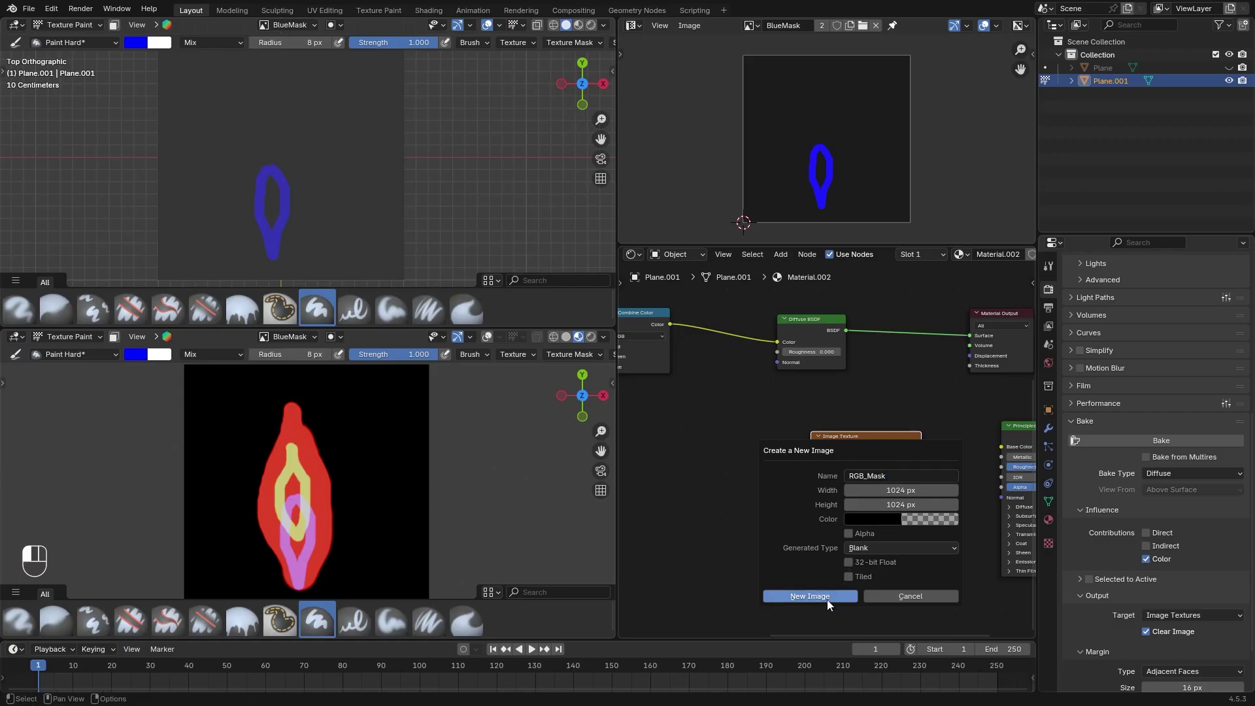
{"action": "left_click", "coordinate": [825, 599]}
{"action": "left_click", "coordinate": [884, 527]}
{"action": "left_click", "coordinate": [1008, 598]}
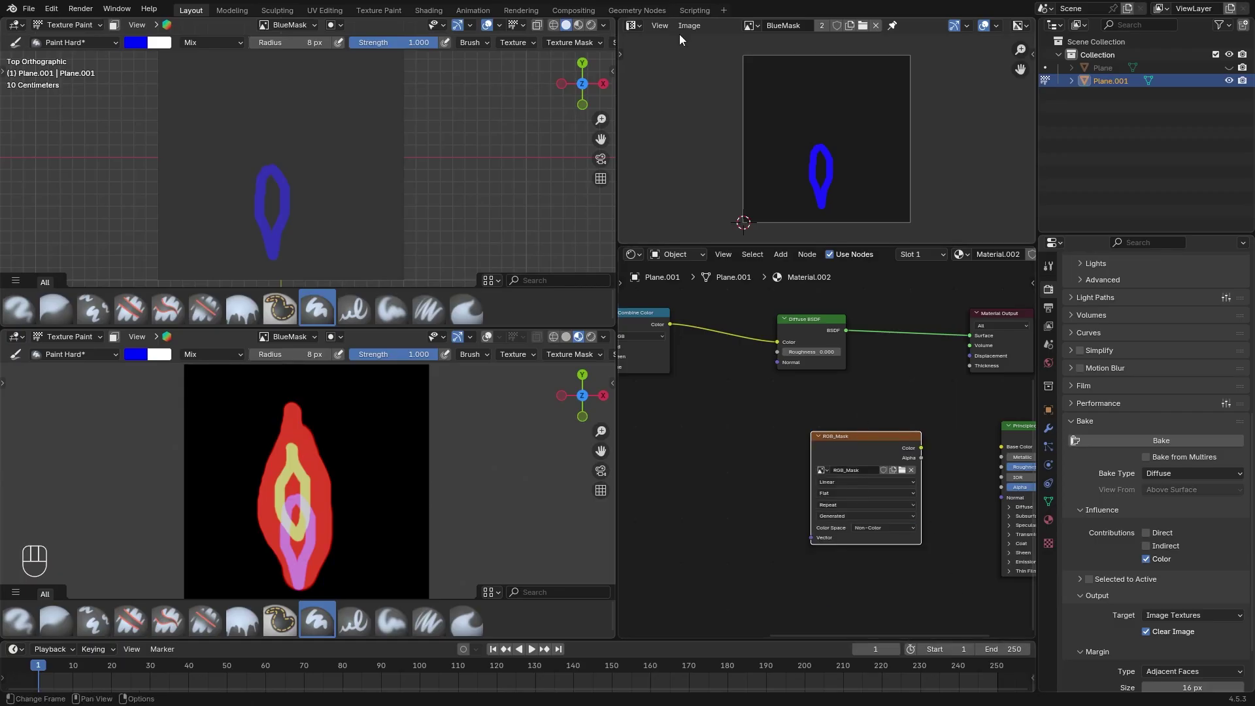
- Show RGB_Mask in the image editor and bake the combined masks into it
{"action": "left_click", "coordinate": [751, 26]}
{"action": "left_click", "coordinate": [785, 45]}
{"action": "left_click", "coordinate": [1127, 441]}
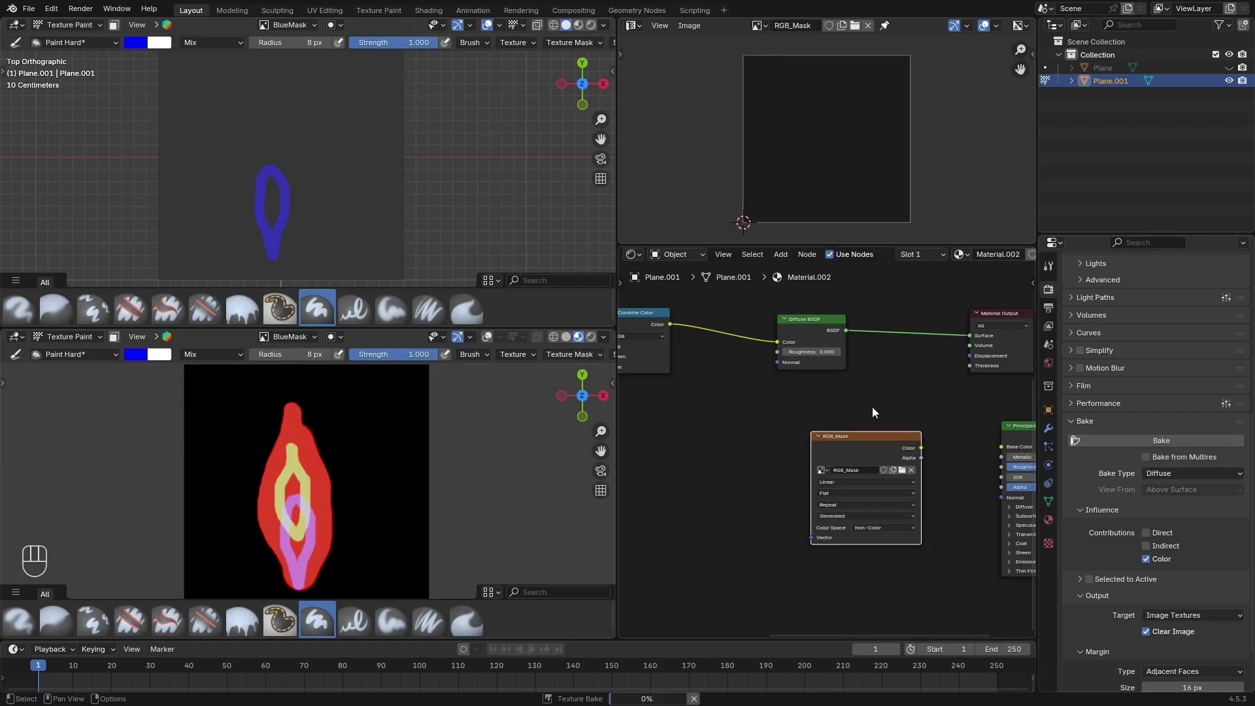
- Save the baked RGB_Mask image in the HowToMask folder
{"action": "left_click", "coordinate": [691, 26]}
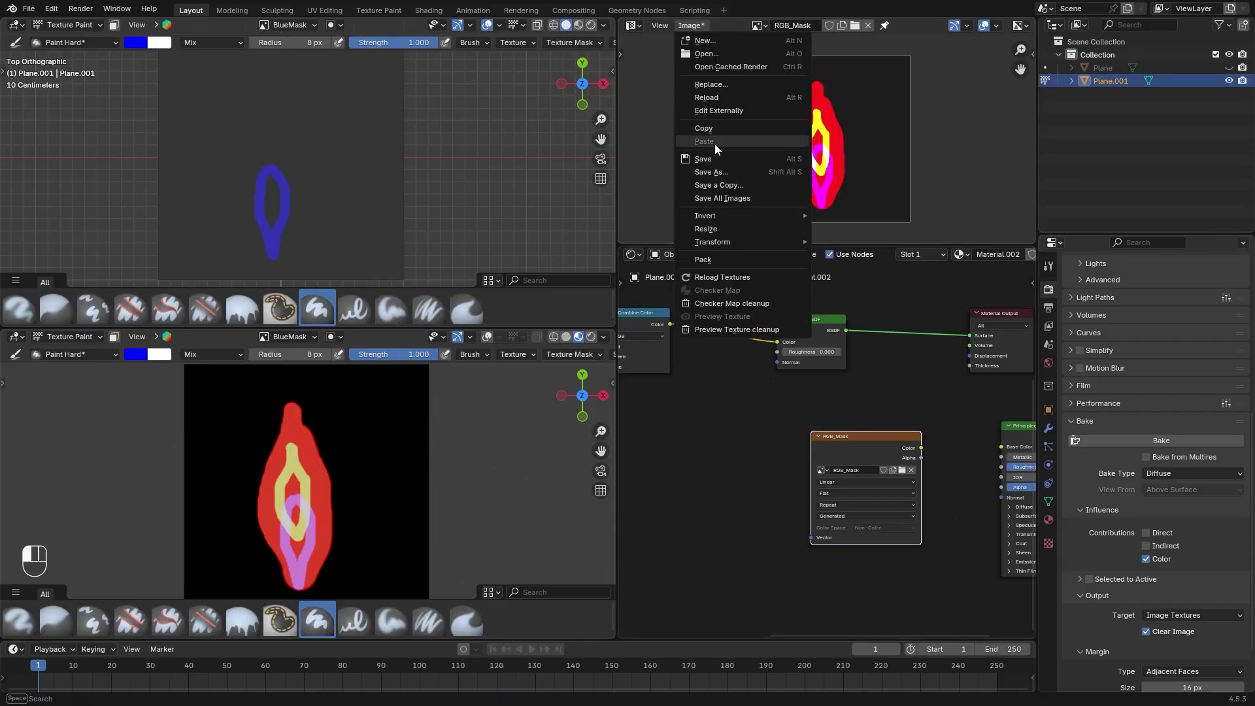
{"action": "left_click", "coordinate": [713, 169]}
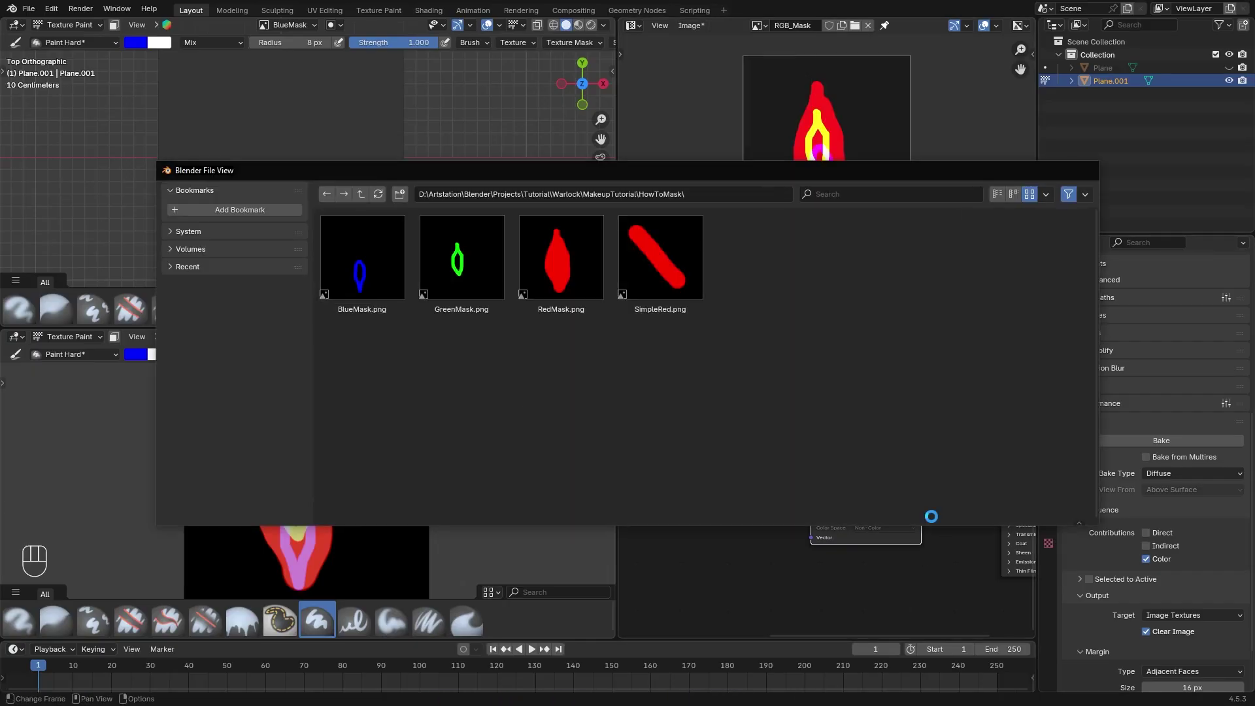
{"action": "left_click", "coordinate": [974, 512]}
- Try the Red and Blue outputs of the RGB_Mask's Separate Color node as the Factor of the magenta and cyan Mix node
{"action": "scroll", "coordinate": [881, 447], "scroll_direction": "down", "scroll_amount": 4}
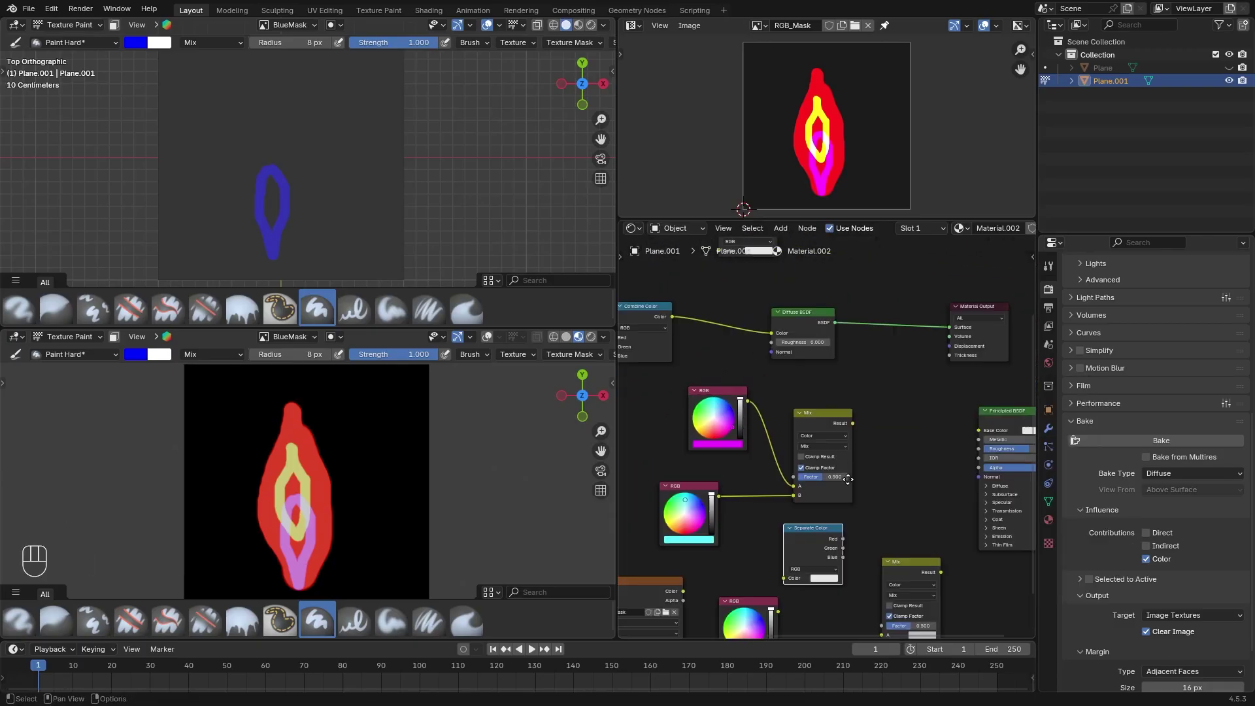
{"action": "left_click_drag", "start_coordinate": [831, 481], "coordinate": [822, 421]}
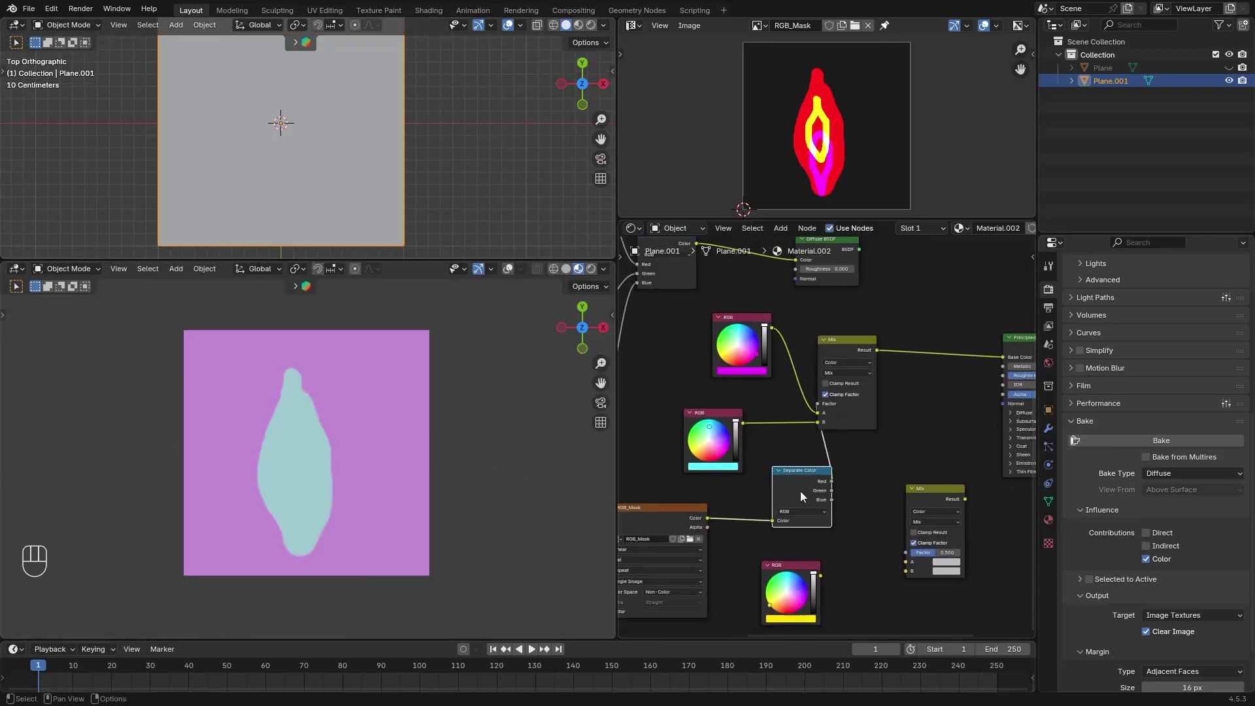
{"action": "left_click_drag", "start_coordinate": [830, 488], "coordinate": [818, 404]}
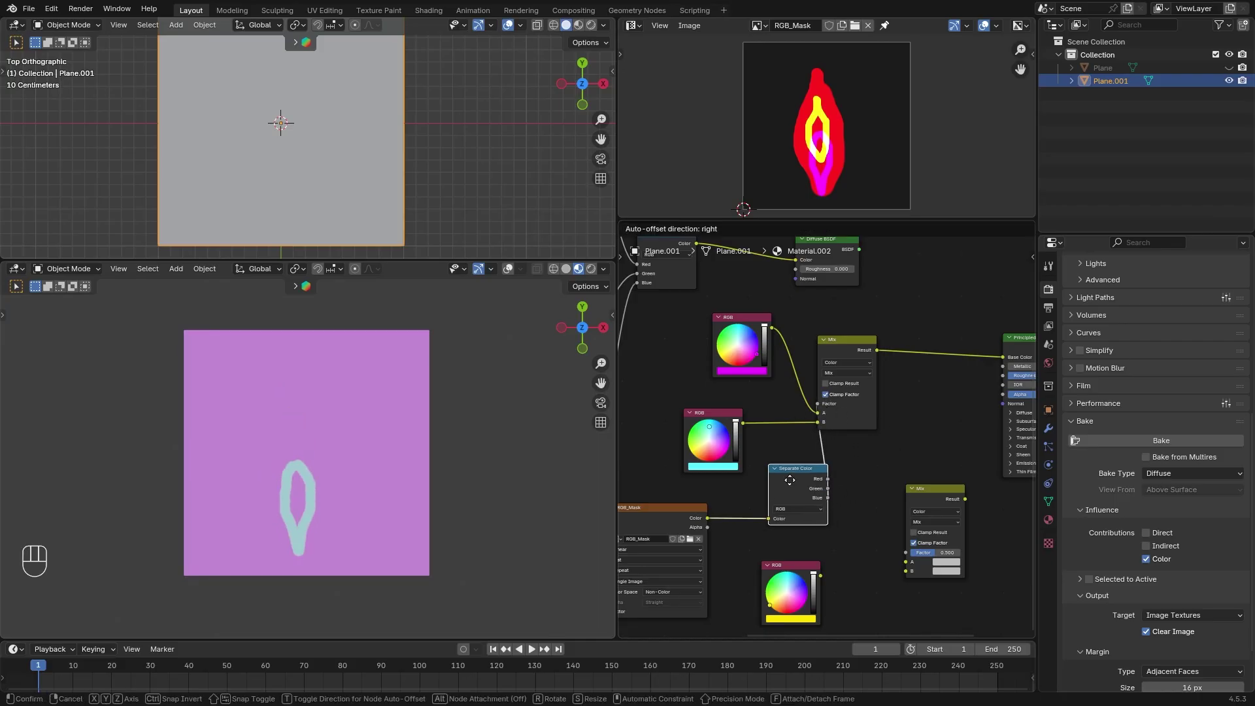
- Chain the second Mix node with the first Mix as A, yellow as B and Green as Factor, and link its result to Base Color
{"action": "middle_click_drag", "start_coordinate": [851, 493], "coordinate": [905, 480]}
{"action": "left_click_drag", "start_coordinate": [931, 338], "coordinate": [991, 479]}
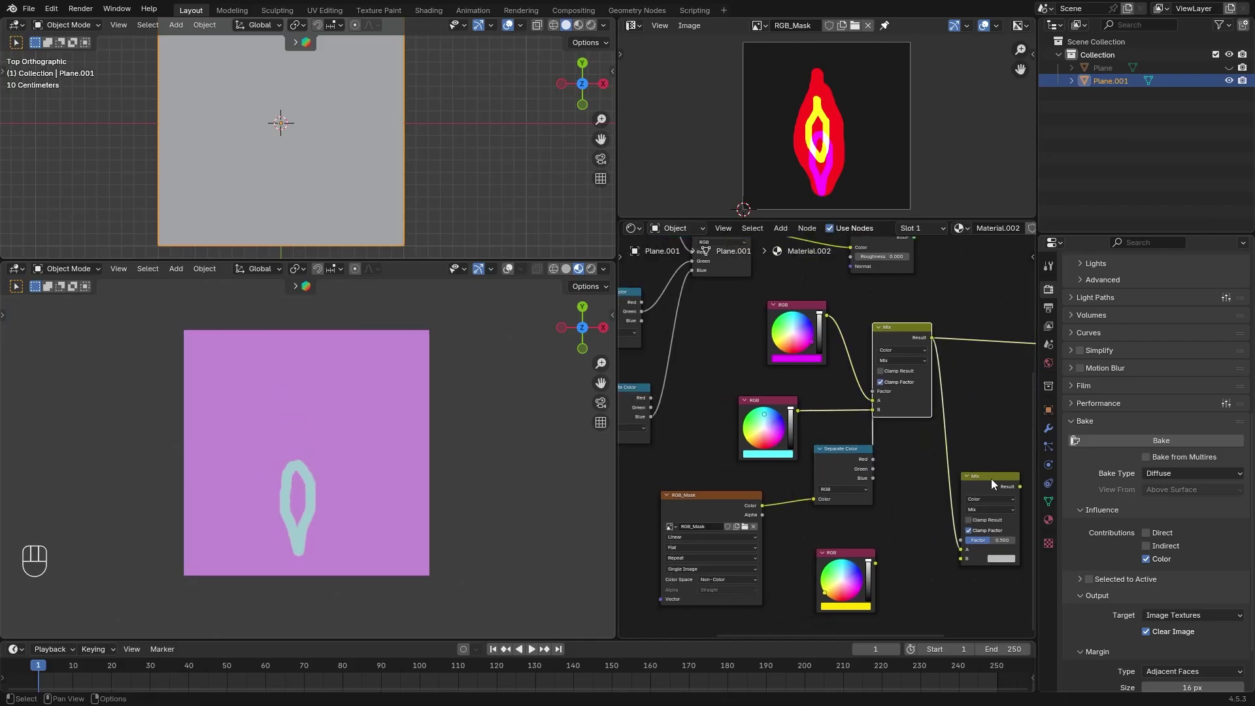
{"action": "left_click_drag", "start_coordinate": [874, 563], "coordinate": [961, 558]}
{"action": "middle_click_drag", "start_coordinate": [817, 523], "coordinate": [792, 498]}
{"action": "left_click_drag", "start_coordinate": [836, 449], "coordinate": [922, 490]}
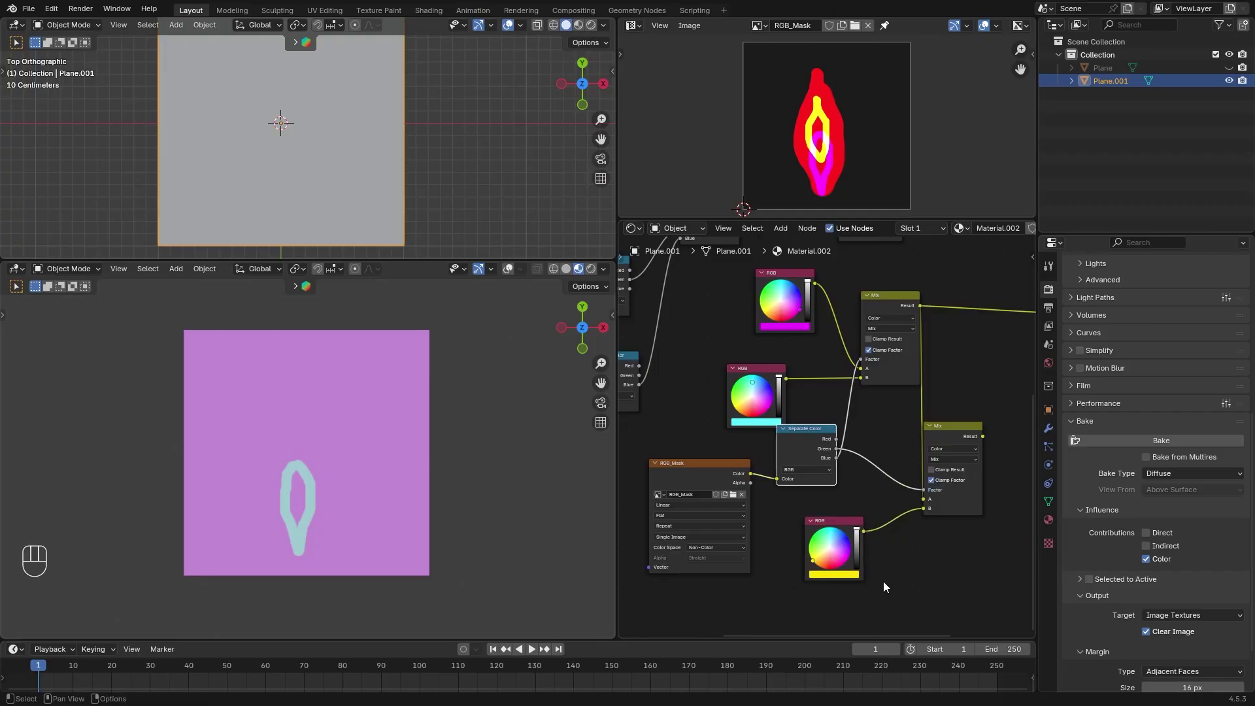
{"action": "middle_click_drag", "start_coordinate": [884, 582], "coordinate": [787, 616]}
{"action": "left_click_drag", "start_coordinate": [886, 471], "coordinate": [949, 348]}
{"action": "middle_click_drag", "start_coordinate": [864, 387], "coordinate": [910, 369]}
{"action": "scroll", "coordinate": [284, 515], "scroll_direction": "up", "scroll_amount": 5}
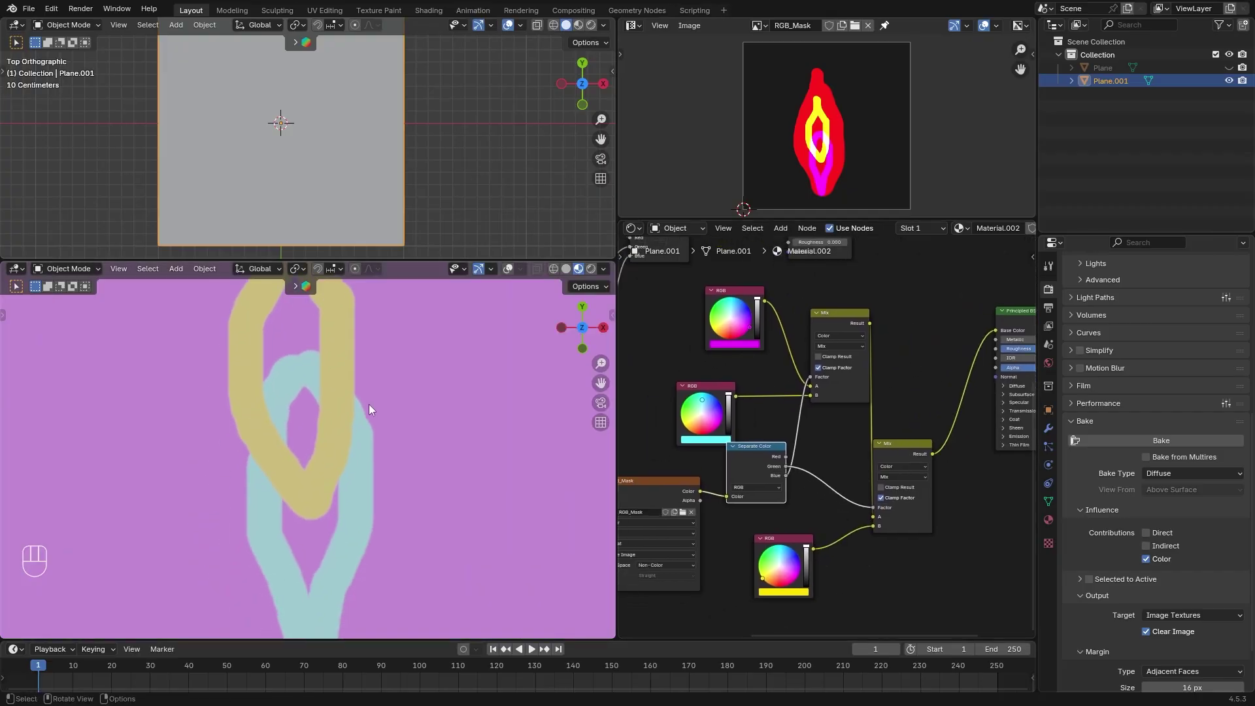
- Add a third Mix node after the second one with a duplicated RGB node set to green as B, and link it to Base Color
{"action": "key", "text": "ctrl+v"}
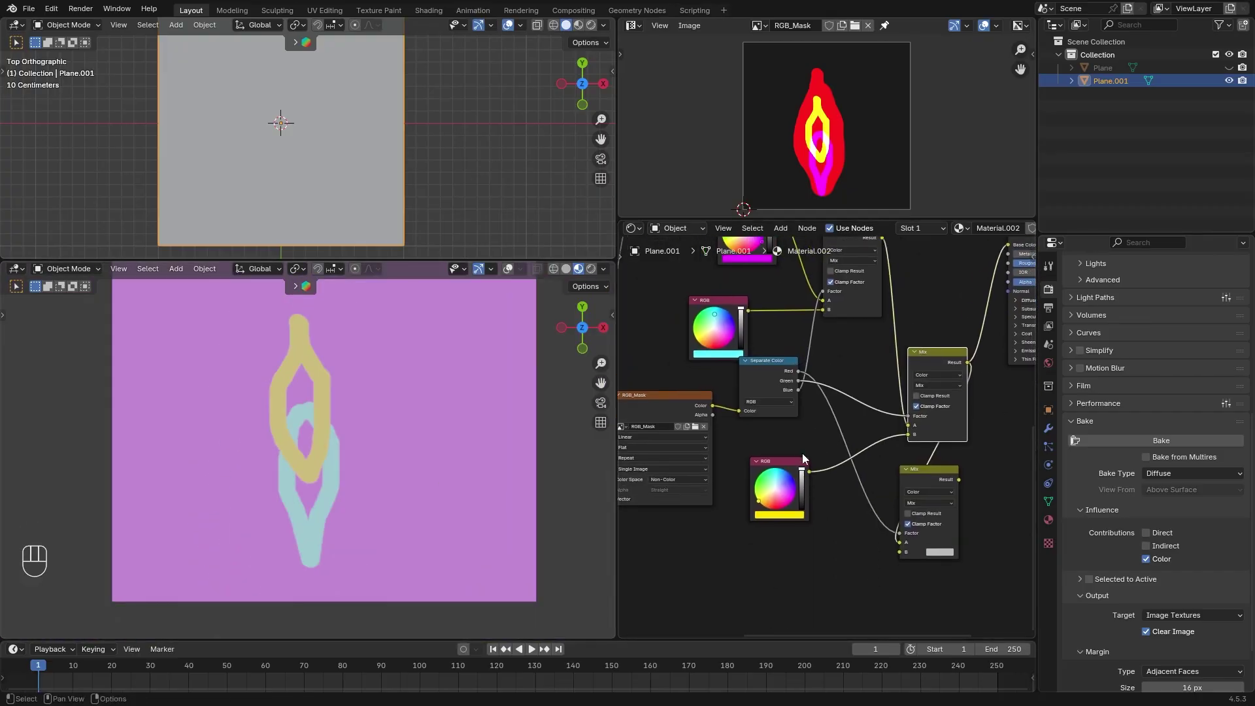
{"action": "middle_click_drag", "start_coordinate": [802, 453], "coordinate": [786, 489]}
{"action": "key", "text": "ctrl+c"}
{"action": "key", "text": "ctrl+v"}
{"action": "middle_click_drag", "start_coordinate": [816, 588], "coordinate": [809, 570]}
{"action": "left_click", "coordinate": [789, 573]}
{"action": "left_click_drag", "start_coordinate": [846, 554], "coordinate": [887, 554]}
{"action": "middle_click_drag", "start_coordinate": [887, 554], "coordinate": [858, 598]}
{"action": "left_click_drag", "start_coordinate": [917, 525], "coordinate": [963, 291]}
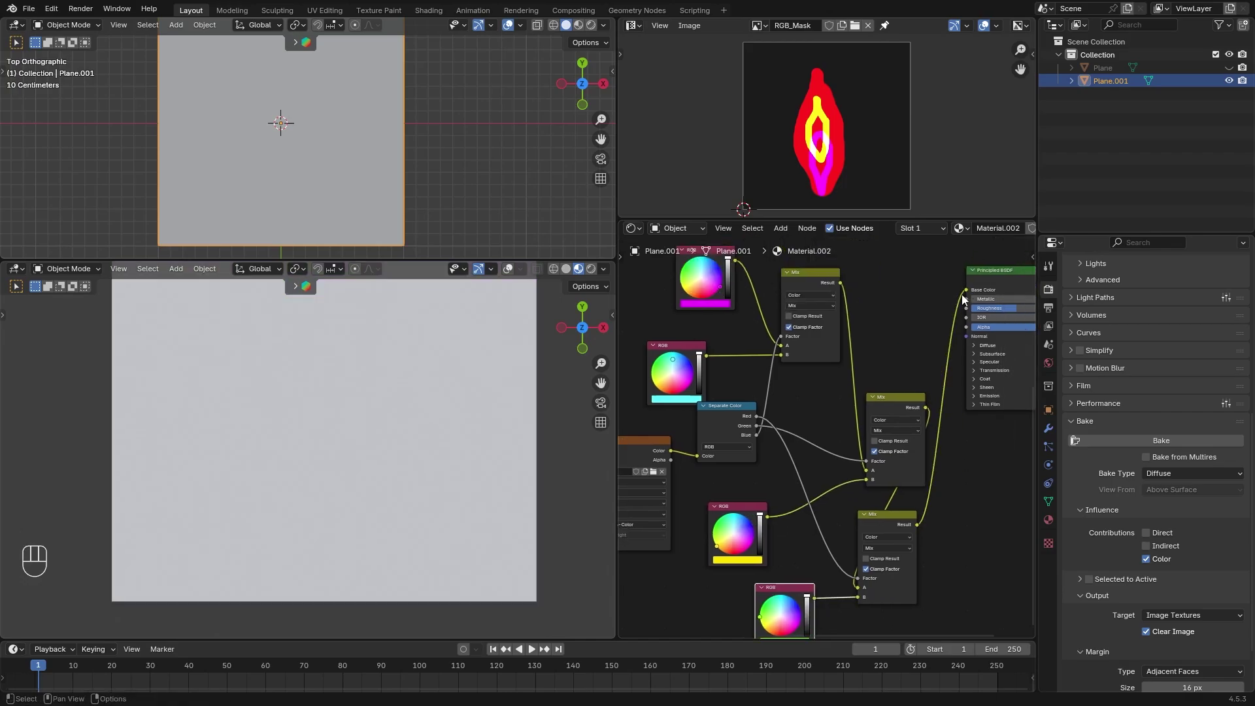
- Rewire the Separate Color outputs so Red drives the first Mix node's Factor and Blue drives the third's
{"action": "left_click", "coordinate": [756, 424]}
{"action": "left_click_drag", "start_coordinate": [757, 434], "coordinate": [857, 577]}
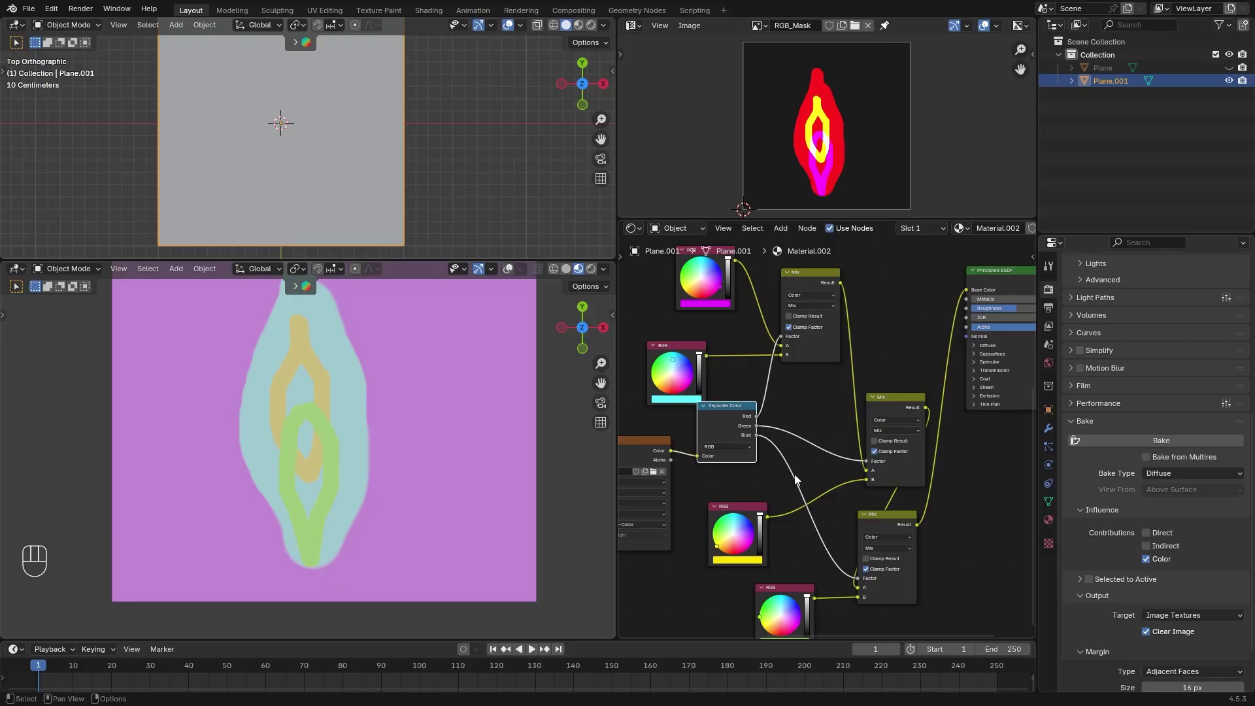
{"action": "scroll", "coordinate": [575, 421], "scroll_direction": "down", "scroll_amount": 2}
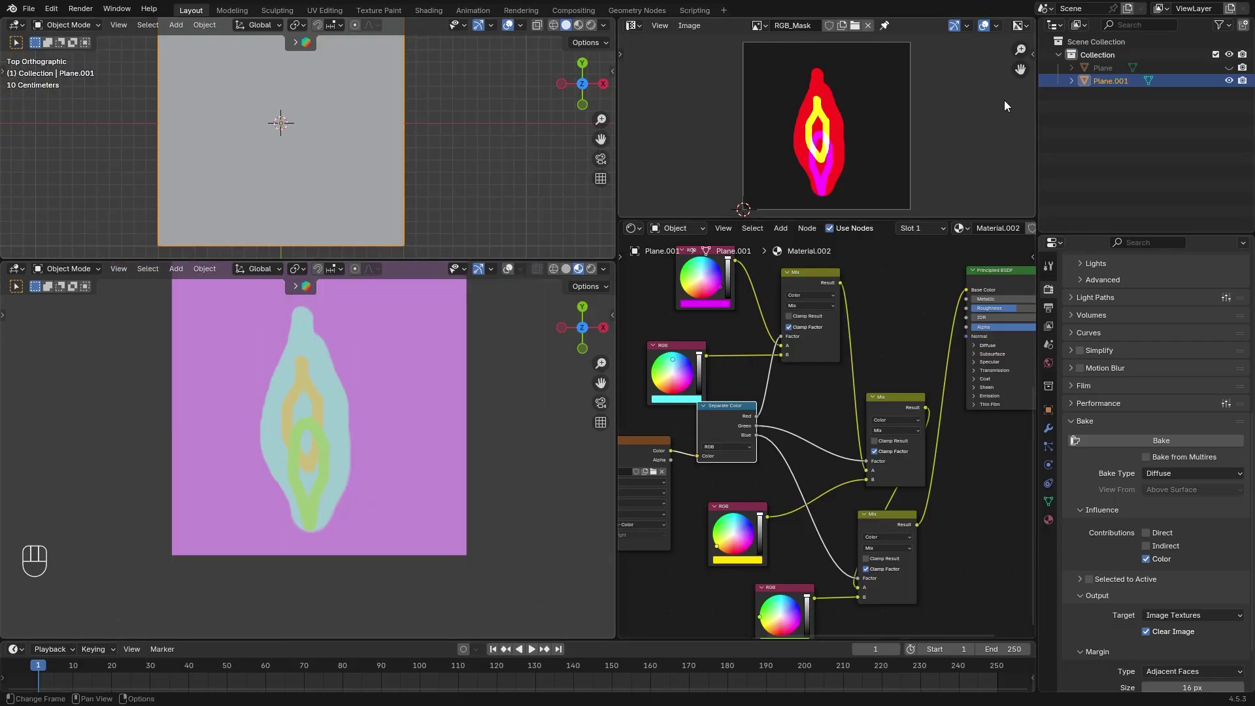
- Hide Plane.001, add a new plane and give it a new material
{"action": "left_click", "coordinate": [1229, 81]}
{"action": "middle_click_drag", "start_coordinate": [479, 135], "coordinate": [477, 156], "text": "shift"}
{"action": "left_click", "coordinate": [759, 26]}
{"action": "left_click", "coordinate": [802, 85]}
{"action": "key", "text": "shift+a"}
{"action": "key", "text": "shift+a"}
{"action": "left_click", "coordinate": [334, 169]}
{"action": "left_click", "coordinate": [1048, 519]}
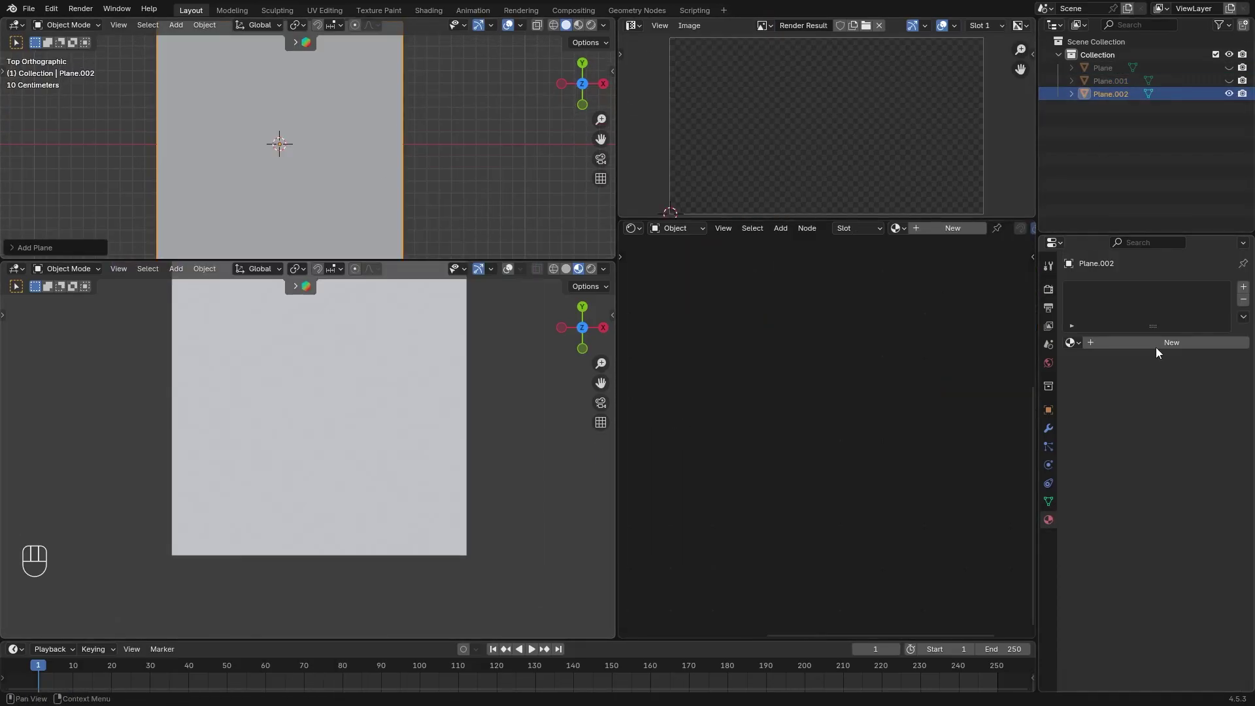
{"action": "left_click", "coordinate": [1156, 345]}
- Add an Image Texture node with a new black Non-Color image named Comb_RGB and link it to Base Color
{"action": "key", "text": "shift+a"}
{"action": "type", "text": "i"}
{"action": "left_click", "coordinate": [764, 370]}
{"action": "left_click", "coordinate": [845, 373]}
{"action": "type", "text": "Comb_RGB"}
{"action": "left_click", "coordinate": [863, 416]}
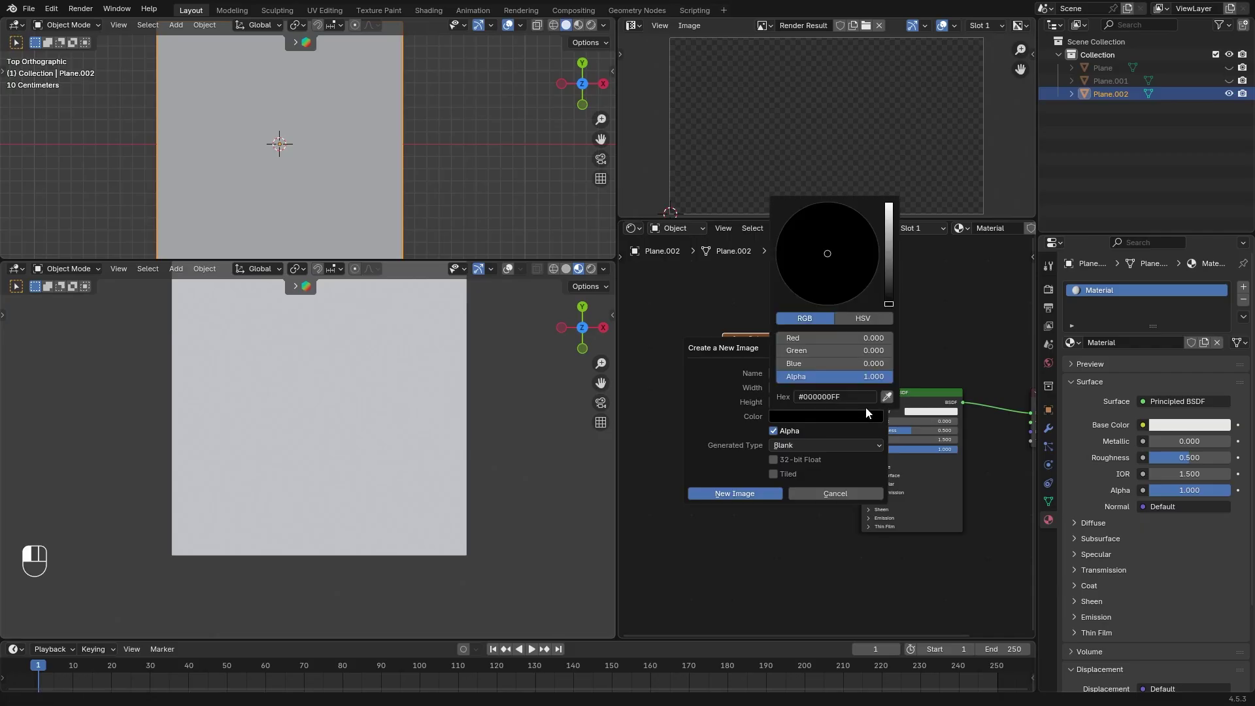
{"action": "left_click", "coordinate": [735, 494]}
{"action": "left_click", "coordinate": [752, 449]}
{"action": "left_click", "coordinate": [850, 497]}
- Add a Diffuse BSDF and route the Comb_RGB color through it to the Material Output surface
{"action": "scroll", "coordinate": [829, 340], "scroll_direction": "down", "scroll_amount": 1}
{"action": "key", "text": "shift+a"}
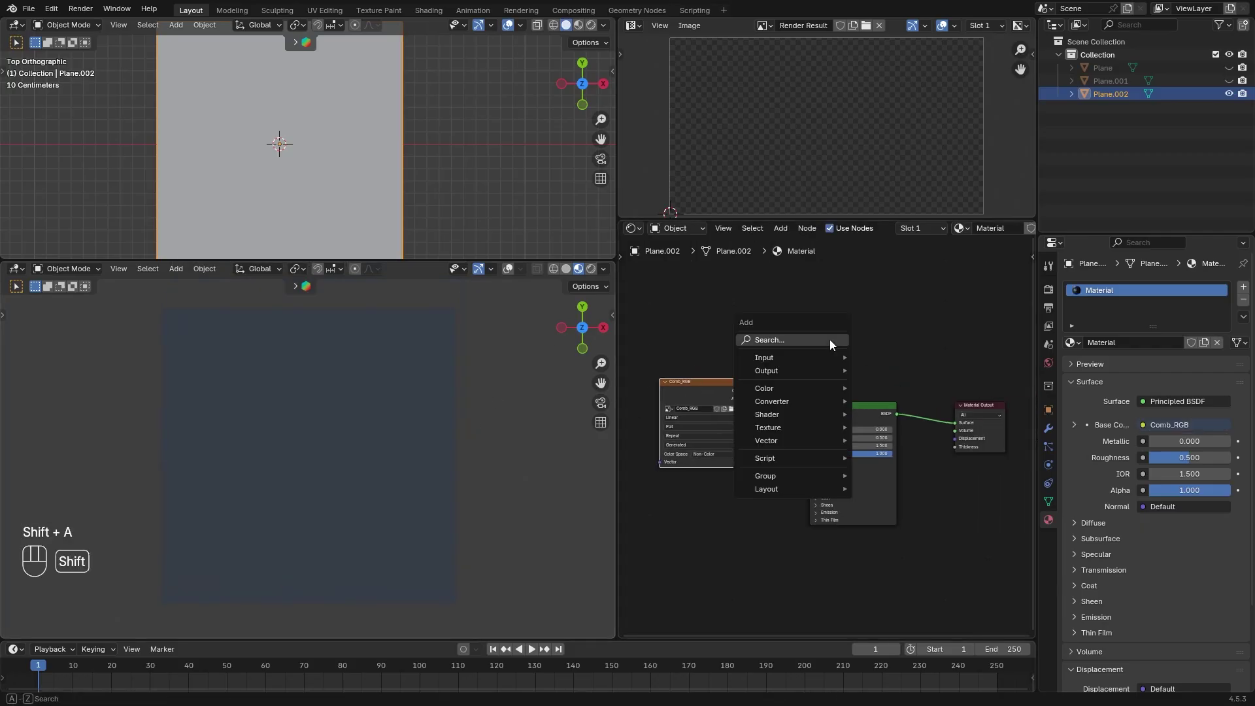
{"action": "left_click", "coordinate": [837, 392]}
{"action": "left_click", "coordinate": [853, 349]}
{"action": "left_click_drag", "start_coordinate": [747, 391], "coordinate": [827, 360]}
{"action": "left_click_drag", "start_coordinate": [882, 352], "coordinate": [989, 434]}
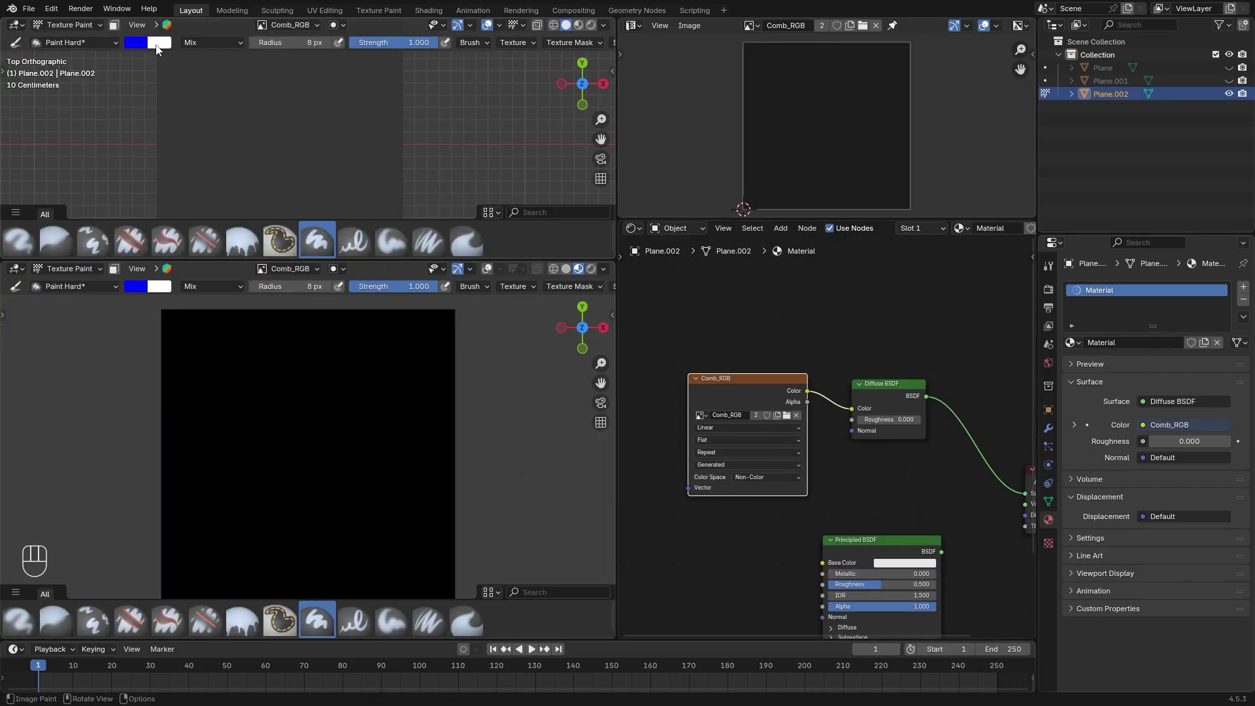
- Set the secondary brush color to black and the primary brush color to pure red
{"action": "left_click", "coordinate": [159, 43]}
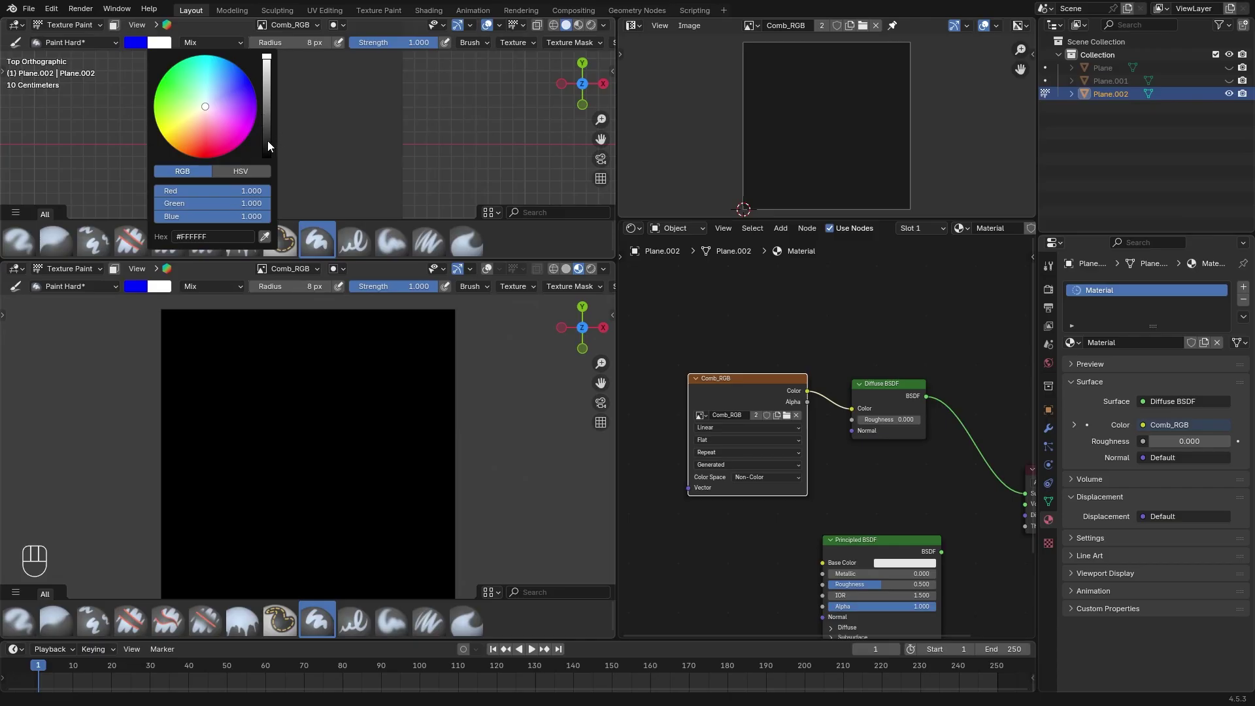
{"action": "left_click_drag", "start_coordinate": [268, 140], "coordinate": [267, 159]}
{"action": "left_click", "coordinate": [134, 43]}
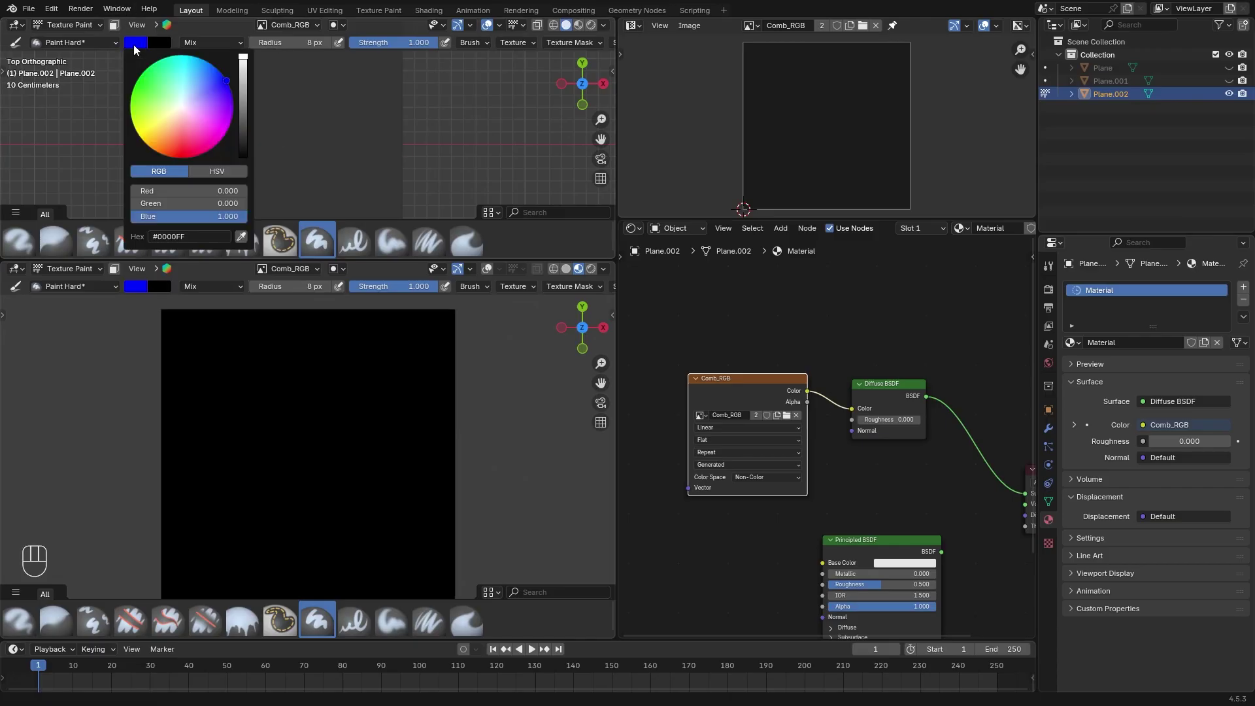
{"action": "left_click_drag", "start_coordinate": [217, 218], "coordinate": [125, 218]}
{"action": "left_click_drag", "start_coordinate": [197, 192], "coordinate": [327, 194]}
- Enlarge the brush radius to 91 px and paint two red discs side by side across the middle of the plane
{"action": "key", "text": "f"}
{"action": "left_click", "coordinate": [233, 410]}
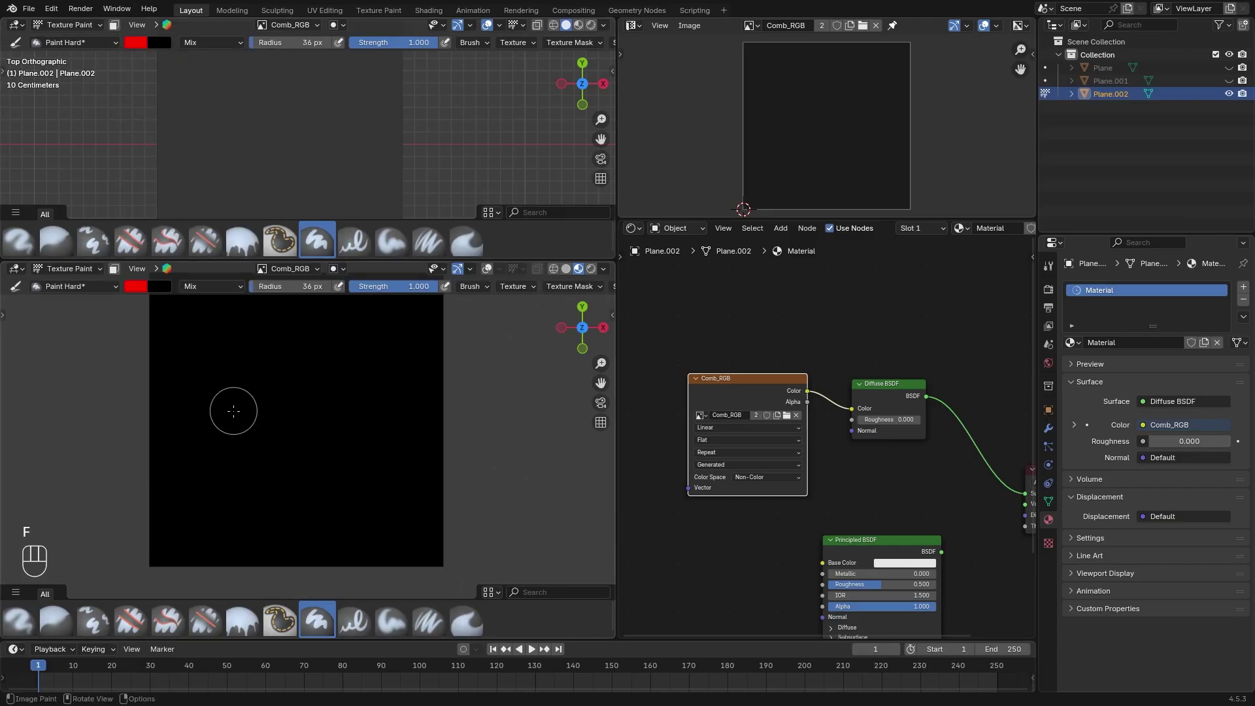
{"action": "key", "text": "f"}
{"action": "left_click", "coordinate": [268, 416]}
{"action": "left_click", "coordinate": [234, 421]}
{"action": "left_click", "coordinate": [341, 420]}
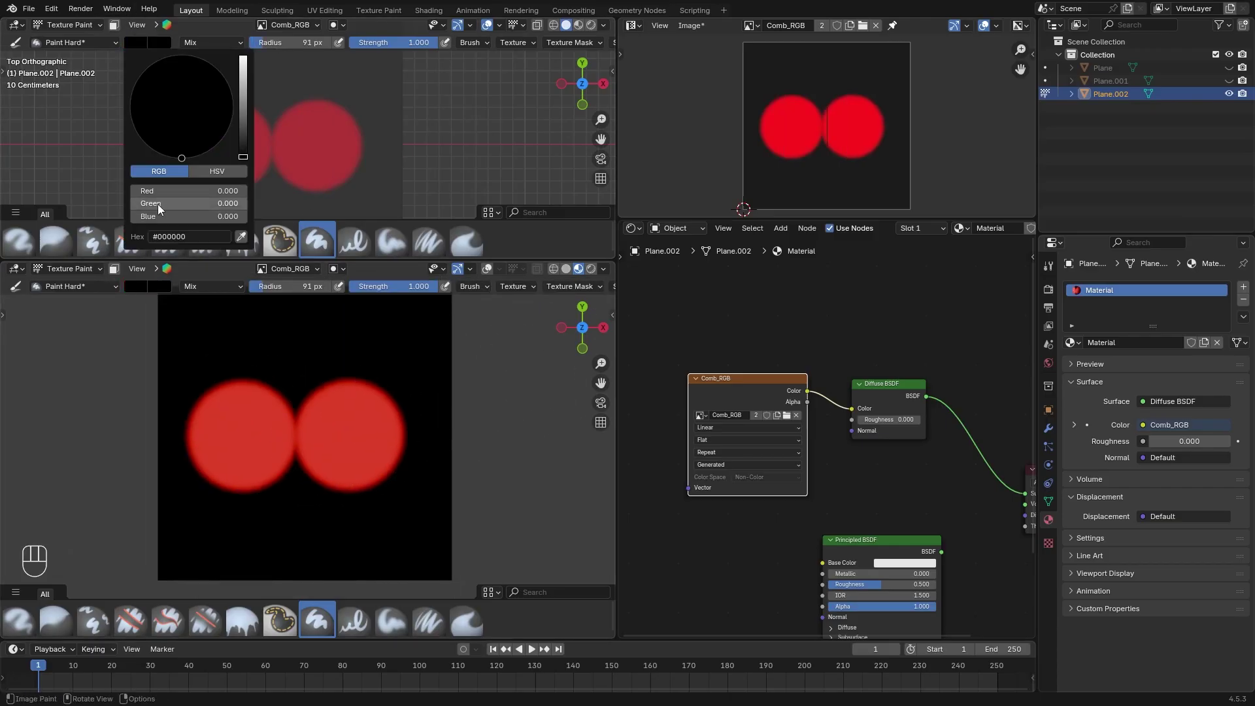
- Using pure green, Screen blending and a 21 px radius, paint a small dot in the lower part of each red disc
{"action": "left_click_drag", "start_coordinate": [158, 204], "coordinate": [275, 205]}
{"action": "key", "text": "f"}
{"action": "left_click", "coordinate": [227, 446]}
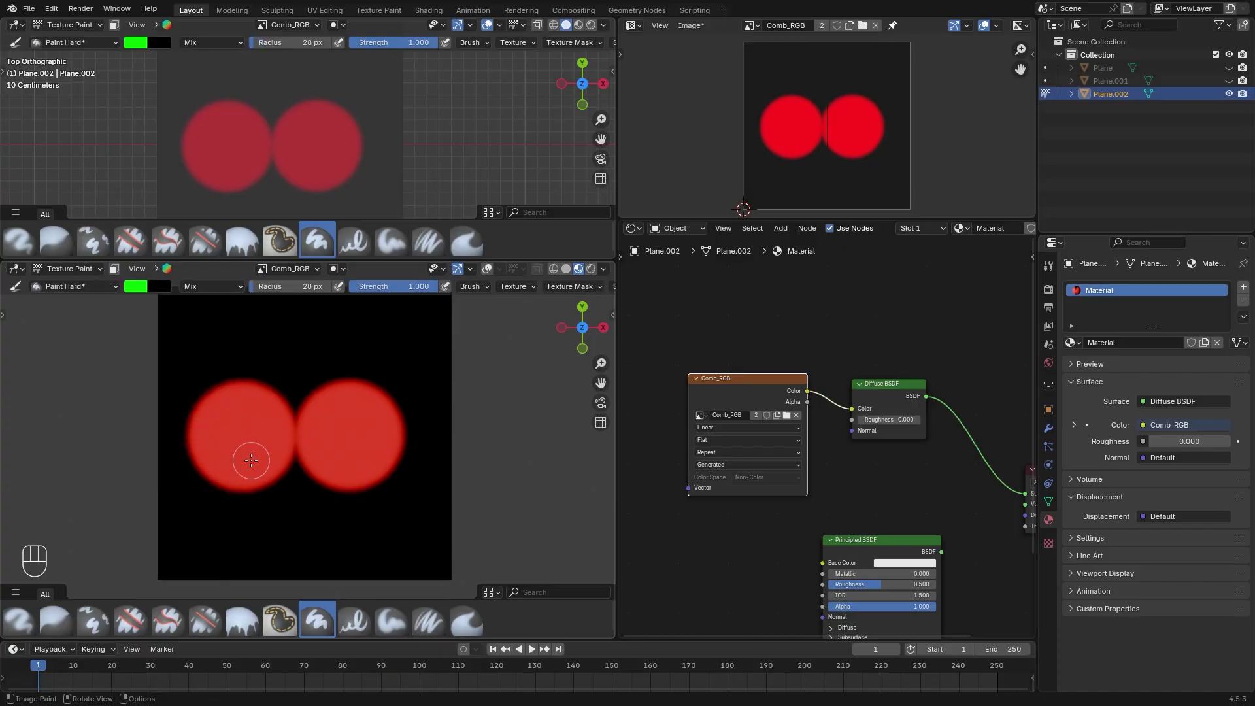
{"action": "left_click", "coordinate": [204, 288]}
{"action": "left_click", "coordinate": [218, 417]}
{"action": "key", "text": "f"}
{"action": "left_click", "coordinate": [231, 468]}
{"action": "left_click", "coordinate": [231, 468]}
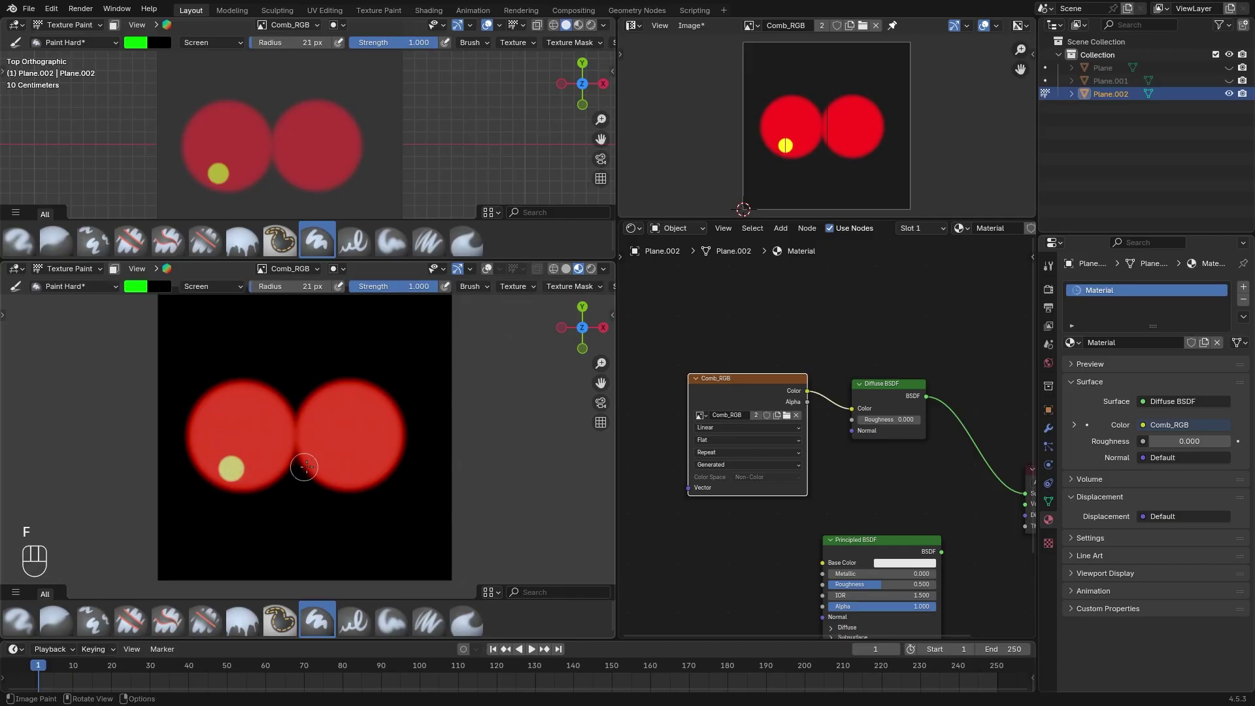
{"action": "left_click", "coordinate": [355, 469]}
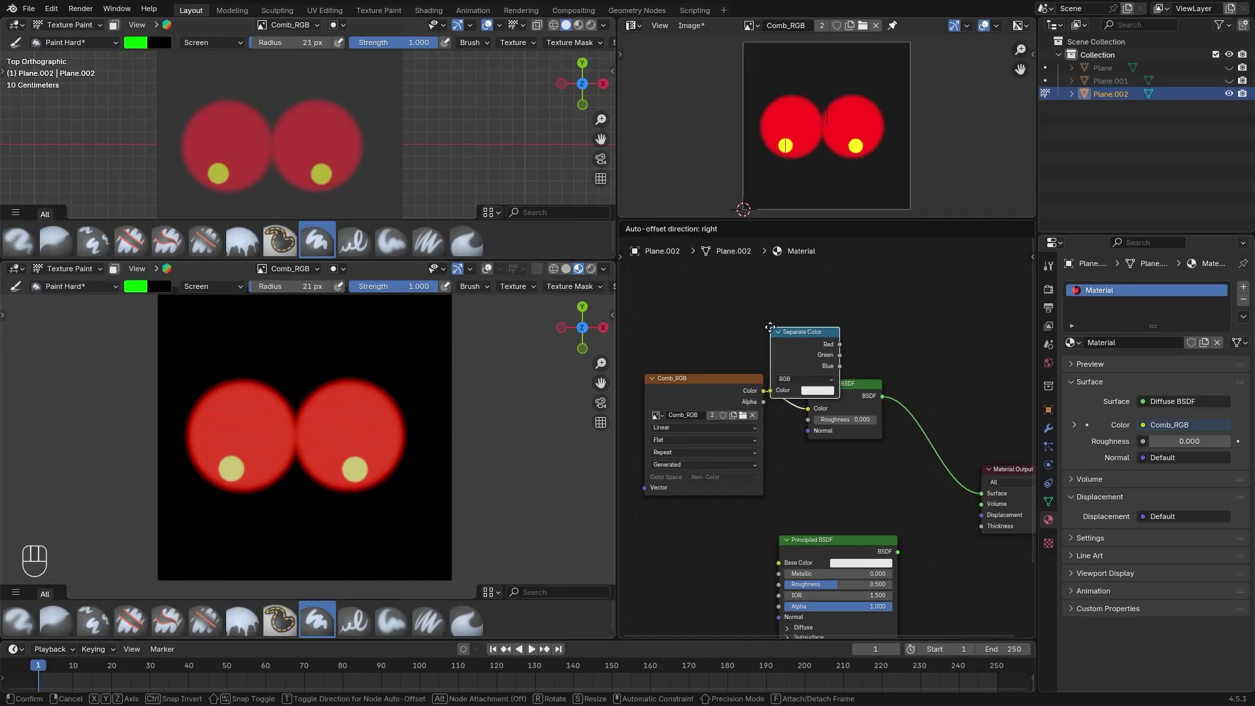
- Feed Comb_RGB into a new Separate Color node to preview single channels through the Diffuse BSDF, and set the brush color to pure blue
{"action": "left_click", "coordinate": [782, 325]}
{"action": "left_click_drag", "start_coordinate": [855, 354], "coordinate": [872, 403]}
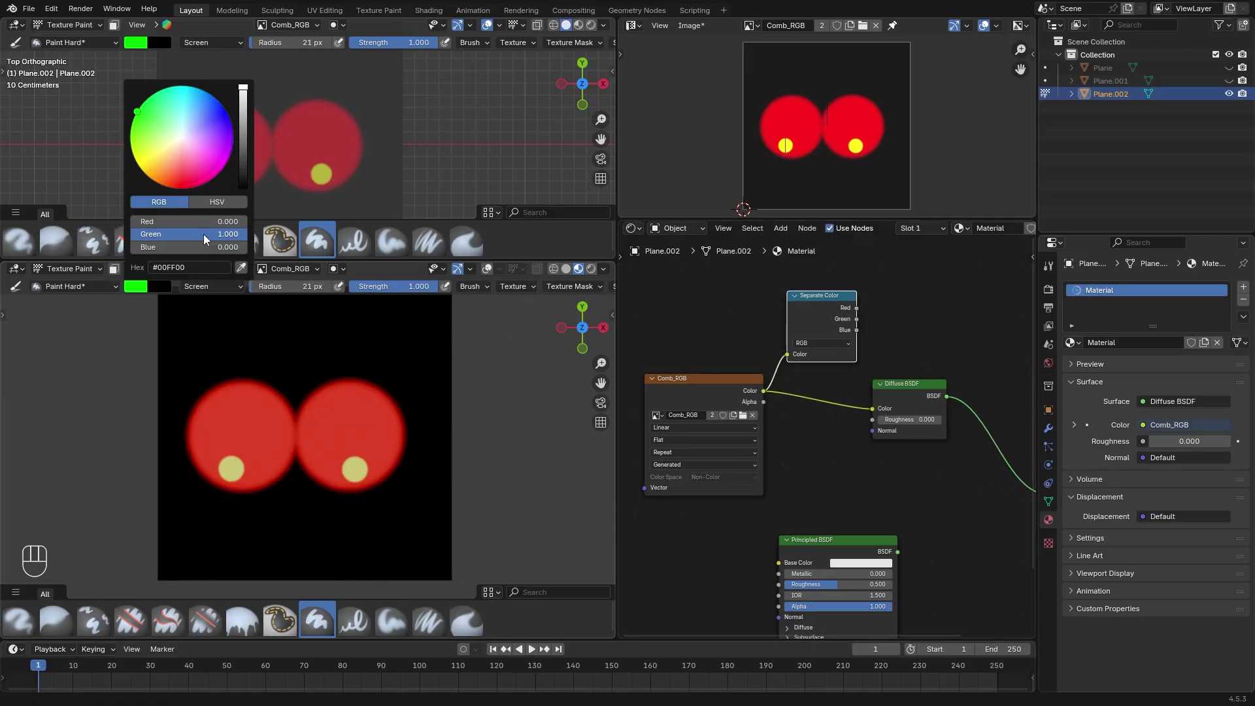
{"action": "mouse_move", "coordinate": [203, 234]}
{"action": "left_mouse_down"}
{"action": "mouse_move", "coordinate": [134, 234]}
{"action": "mouse_move", "coordinate": [246, 247]}
{"action": "left_mouse_up"}
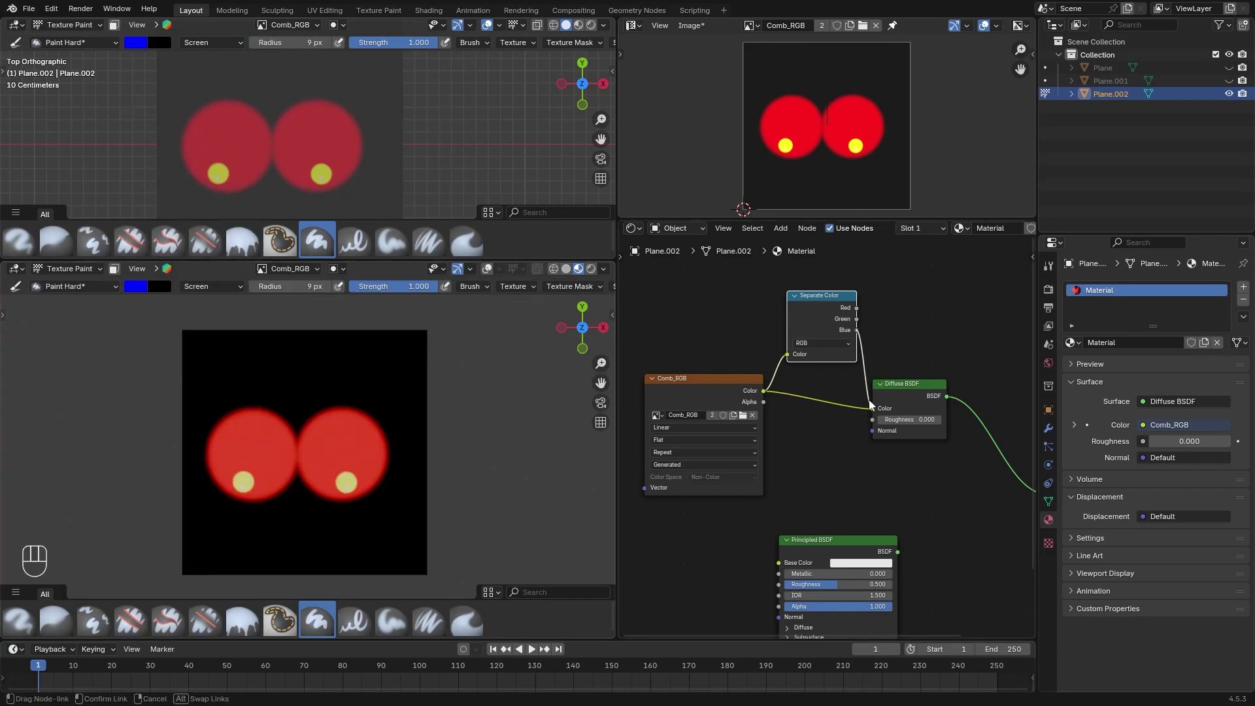
{"action": "left_click_drag", "start_coordinate": [856, 319], "coordinate": [873, 408]}
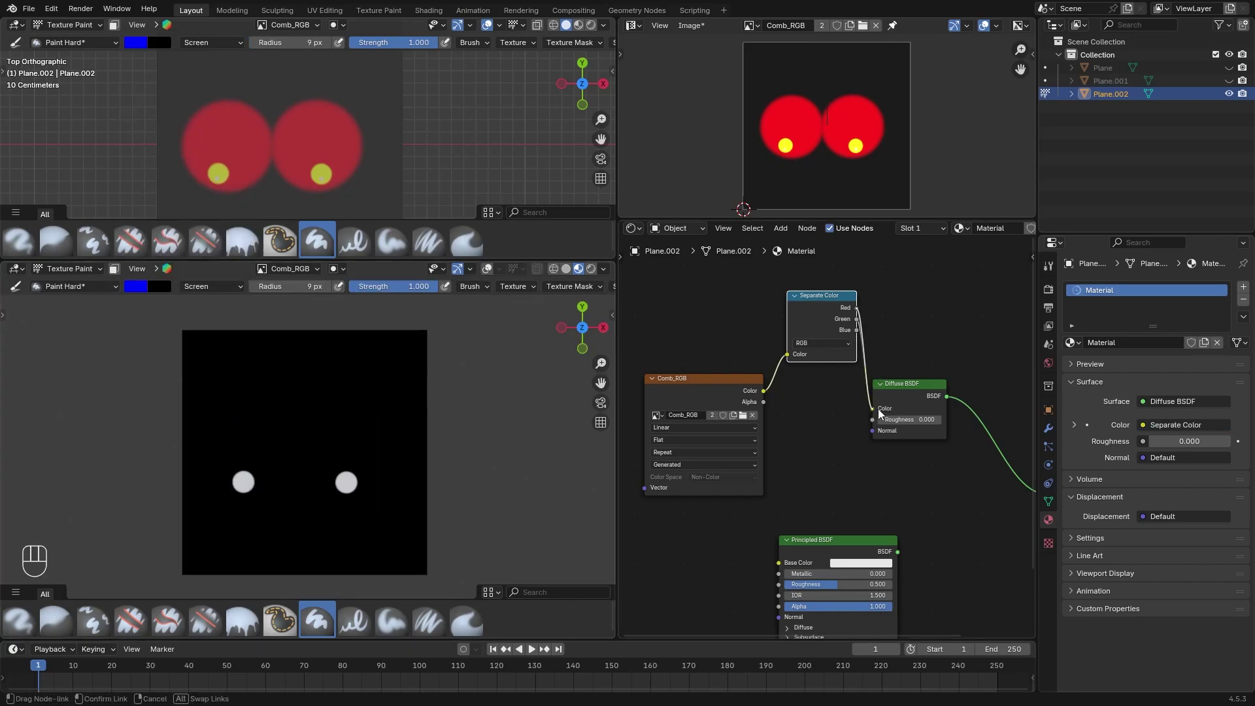
- Set the blending mode to Mix and paint a blue letter B above the right-hand disc
{"action": "left_click", "coordinate": [210, 287]}
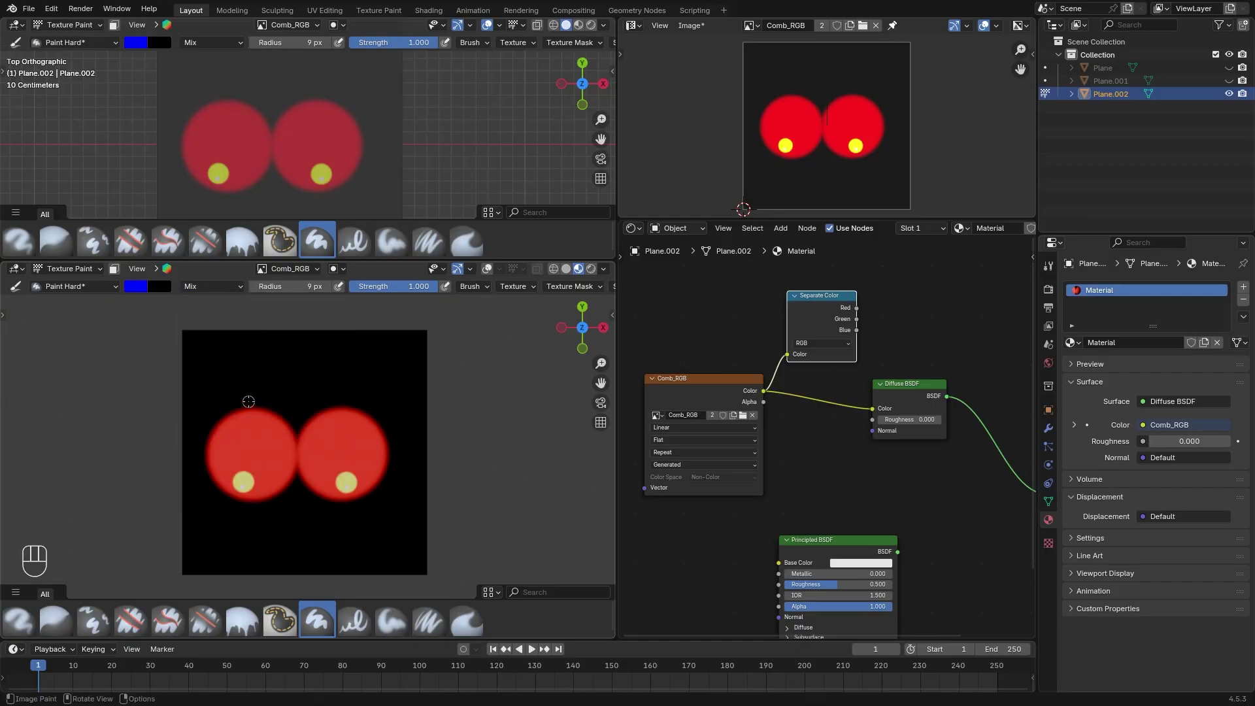
{"action": "left_click", "coordinate": [193, 286]}
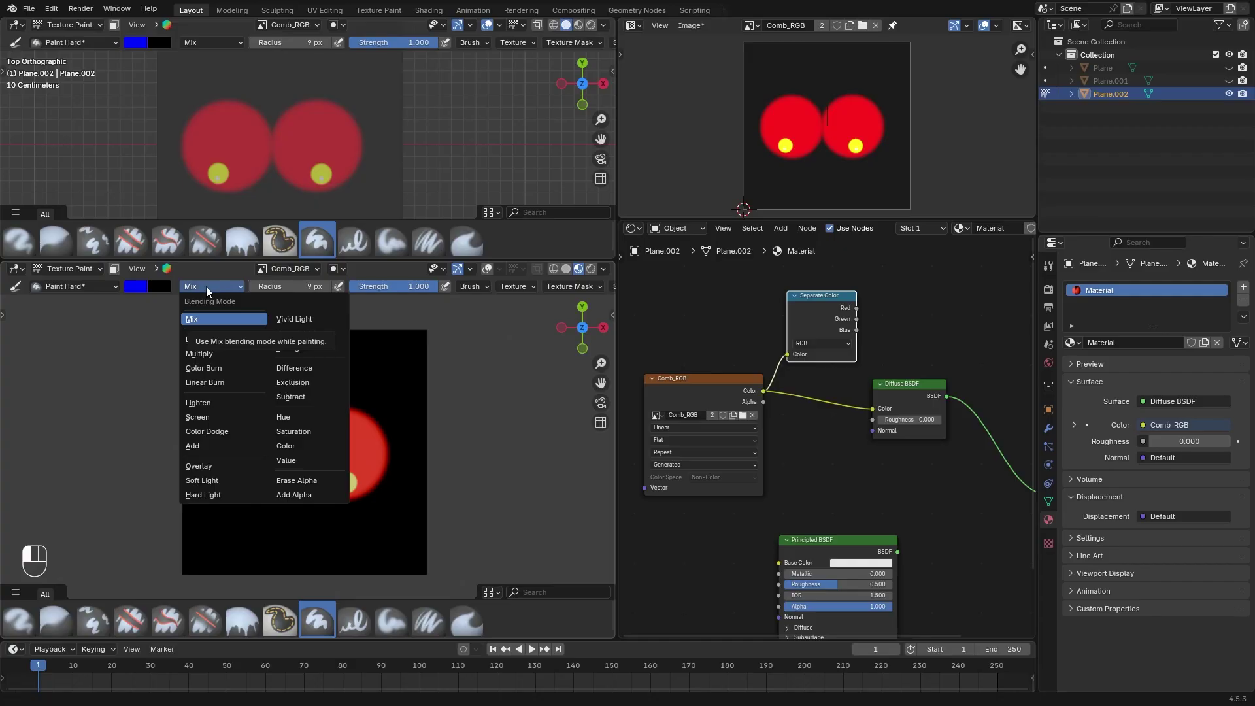
{"action": "key", "text": "f"}
{"action": "left_click", "coordinate": [325, 389]}
{"action": "scroll", "coordinate": [333, 388], "scroll_direction": "up", "scroll_amount": 2}
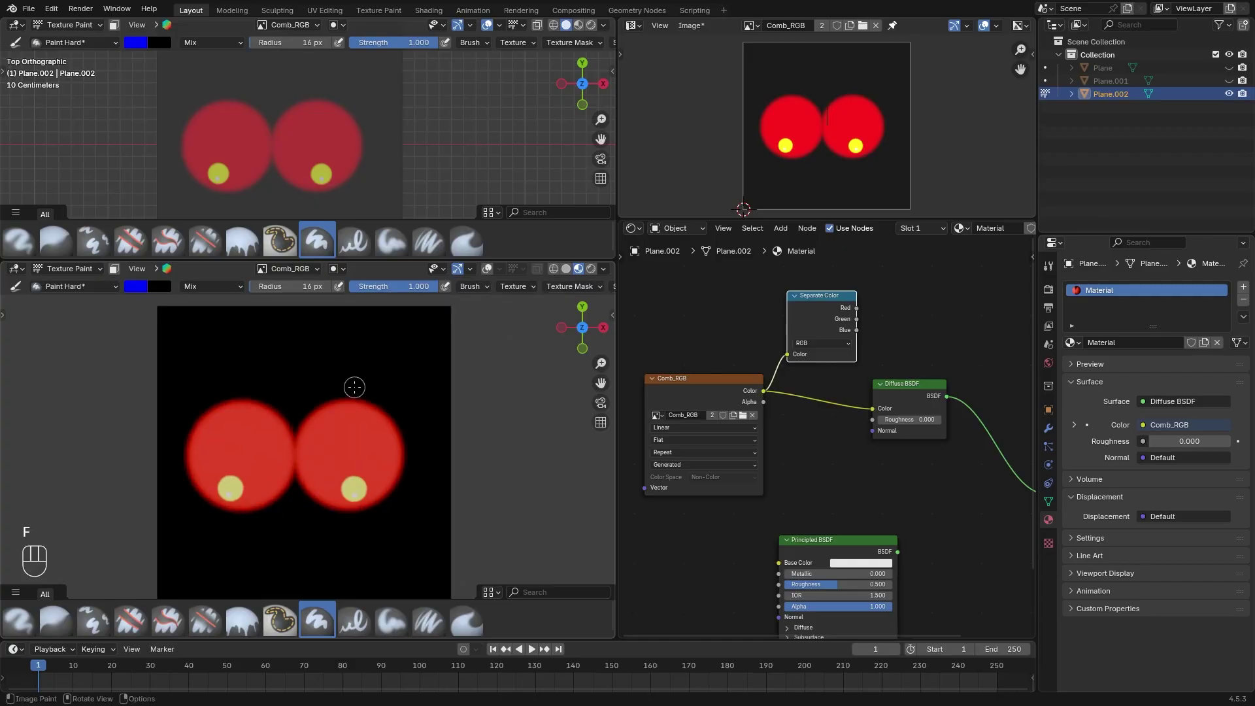
{"action": "left_click_drag", "start_coordinate": [366, 332], "coordinate": [368, 382]}
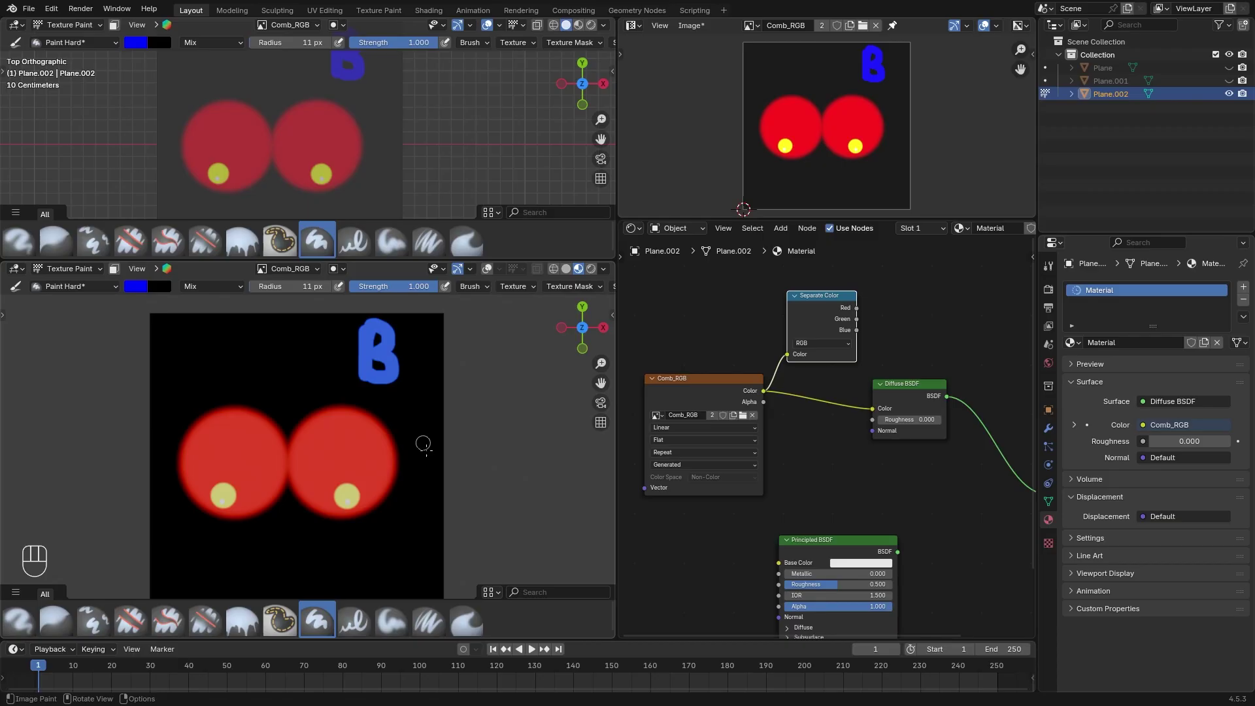
- Switch the blending mode to Screen and paint the blue letters SB below the right-hand disc
{"action": "middle_click_drag", "start_coordinate": [294, 392], "coordinate": [292, 337], "text": "shift"}
{"action": "left_click", "coordinate": [212, 286]}
{"action": "left_click", "coordinate": [213, 419]}
{"action": "left_click_drag", "start_coordinate": [358, 487], "coordinate": [331, 526]}
{"action": "left_click", "coordinate": [378, 521]}
{"action": "left_click_drag", "start_coordinate": [381, 484], "coordinate": [383, 531]}
{"action": "middle_click_drag", "start_coordinate": [383, 531], "coordinate": [421, 546], "text": "shift"}
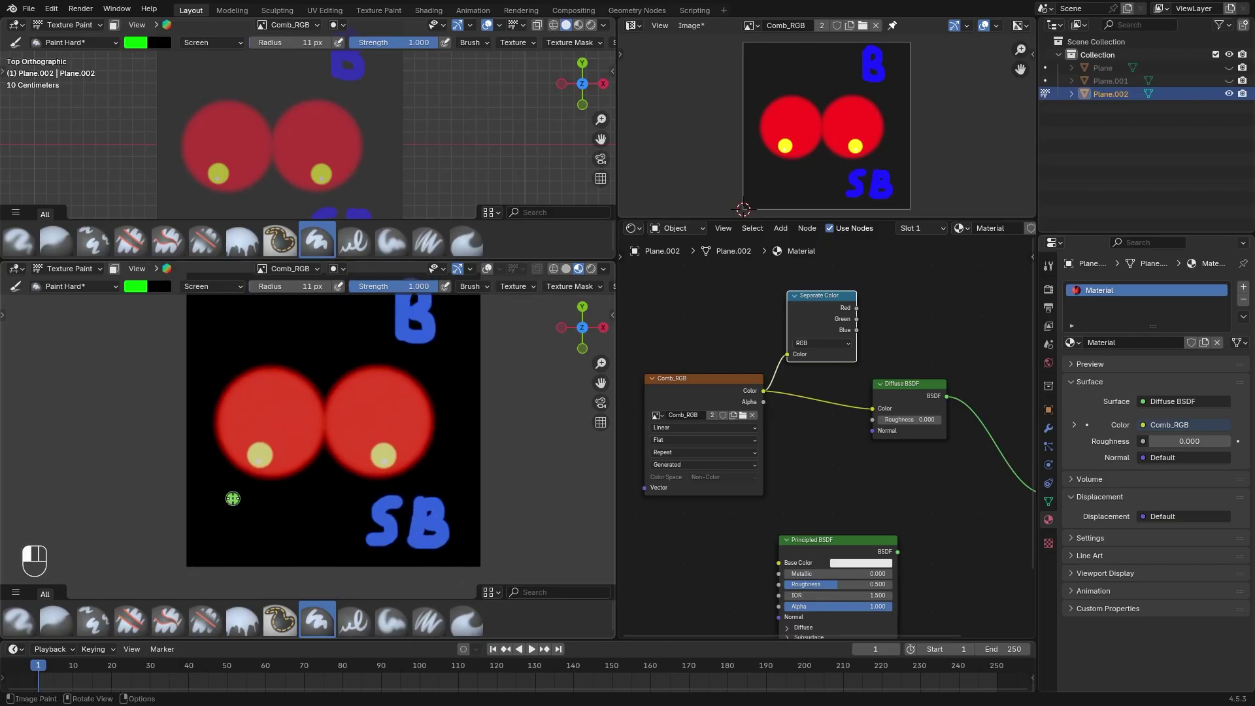
- In green, paint SG below the left-hand disc with Screen blending and G above it with Mix blending
{"action": "left_click_drag", "start_coordinate": [241, 496], "coordinate": [217, 533]}
{"action": "mouse_move", "coordinate": [280, 498]}
{"action": "left_mouse_down"}
{"action": "mouse_move", "coordinate": [254, 513]}
{"action": "mouse_move", "coordinate": [274, 523]}
{"action": "left_mouse_up"}
{"action": "left_click", "coordinate": [212, 286]}
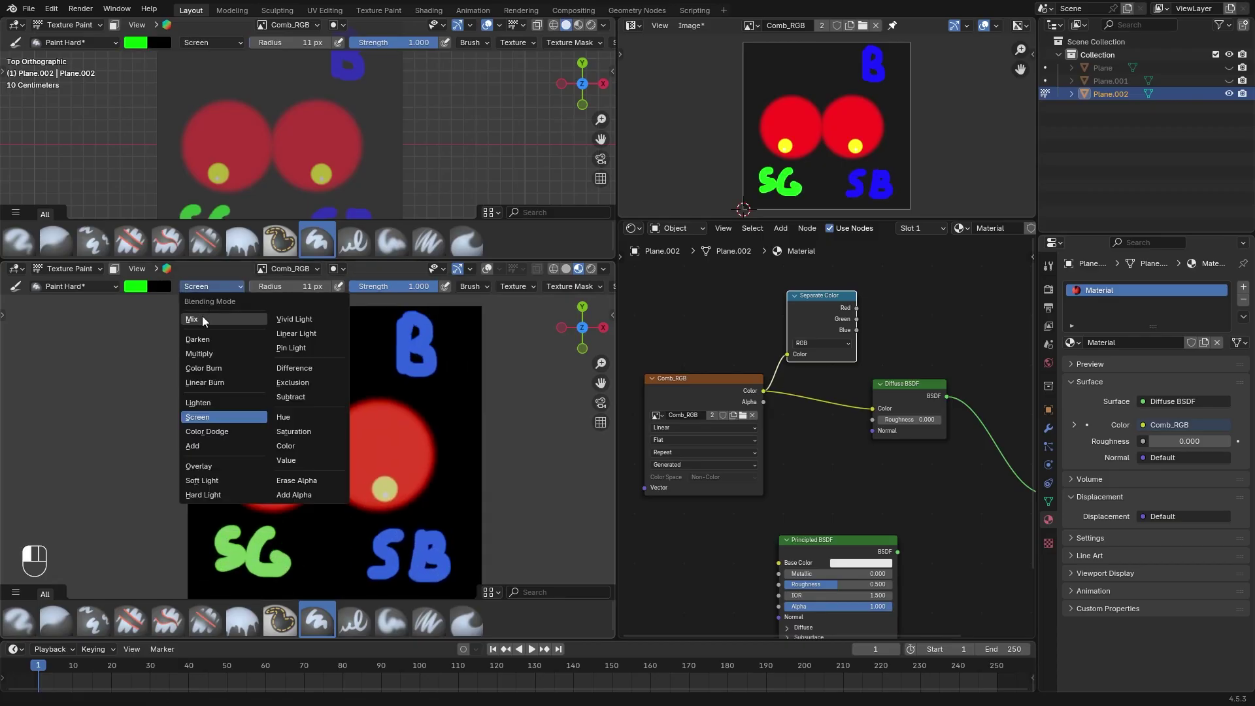
{"action": "left_click", "coordinate": [196, 320]}
{"action": "mouse_move", "coordinate": [247, 320]}
{"action": "left_mouse_down"}
{"action": "mouse_move", "coordinate": [219, 339]}
{"action": "mouse_move", "coordinate": [243, 349]}
{"action": "left_mouse_up"}
- In red, paint R between G and B with Mix blending and a filled blob between SG and SB with Screen blending
{"action": "middle_click_drag", "start_coordinate": [308, 291], "coordinate": [300, 322], "text": "shift"}
{"action": "mouse_move", "coordinate": [300, 323]}
{"action": "left_mouse_down"}
{"action": "mouse_move", "coordinate": [295, 365]}
{"action": "mouse_move", "coordinate": [307, 348]}
{"action": "mouse_move", "coordinate": [330, 369]}
{"action": "left_mouse_up"}
{"action": "middle_click_drag", "start_coordinate": [330, 369], "coordinate": [328, 338], "text": "shift"}
{"action": "left_click", "coordinate": [213, 287]}
{"action": "left_click", "coordinate": [213, 419]}
{"action": "mouse_move", "coordinate": [296, 494]}
{"action": "left_mouse_down"}
{"action": "mouse_move", "coordinate": [294, 527]}
{"action": "mouse_move", "coordinate": [306, 514]}
{"action": "mouse_move", "coordinate": [322, 528]}
{"action": "mouse_move", "coordinate": [333, 500]}
{"action": "mouse_move", "coordinate": [330, 513]}
{"action": "mouse_move", "coordinate": [304, 498]}
{"action": "left_mouse_up"}
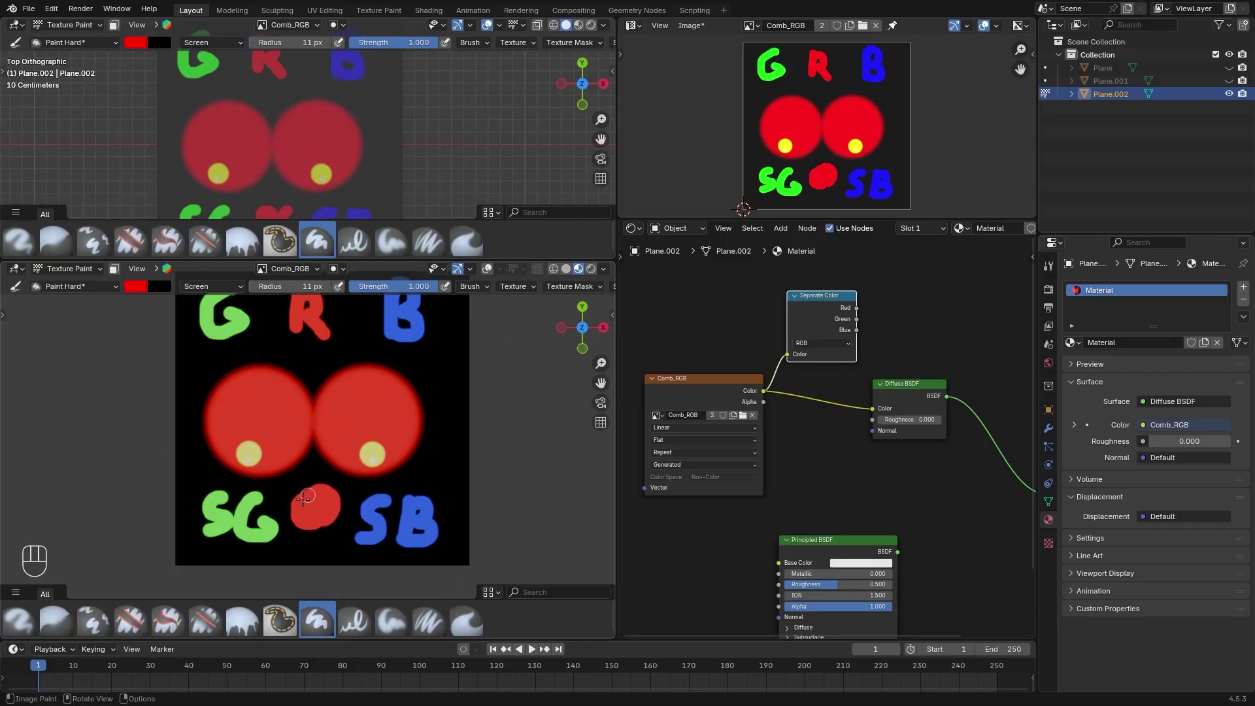
- Save the painted Comb_RGB image
{"action": "left_click", "coordinate": [689, 25]}
{"action": "left_click", "coordinate": [712, 160]}
{"action": "left_click", "coordinate": [941, 512]}
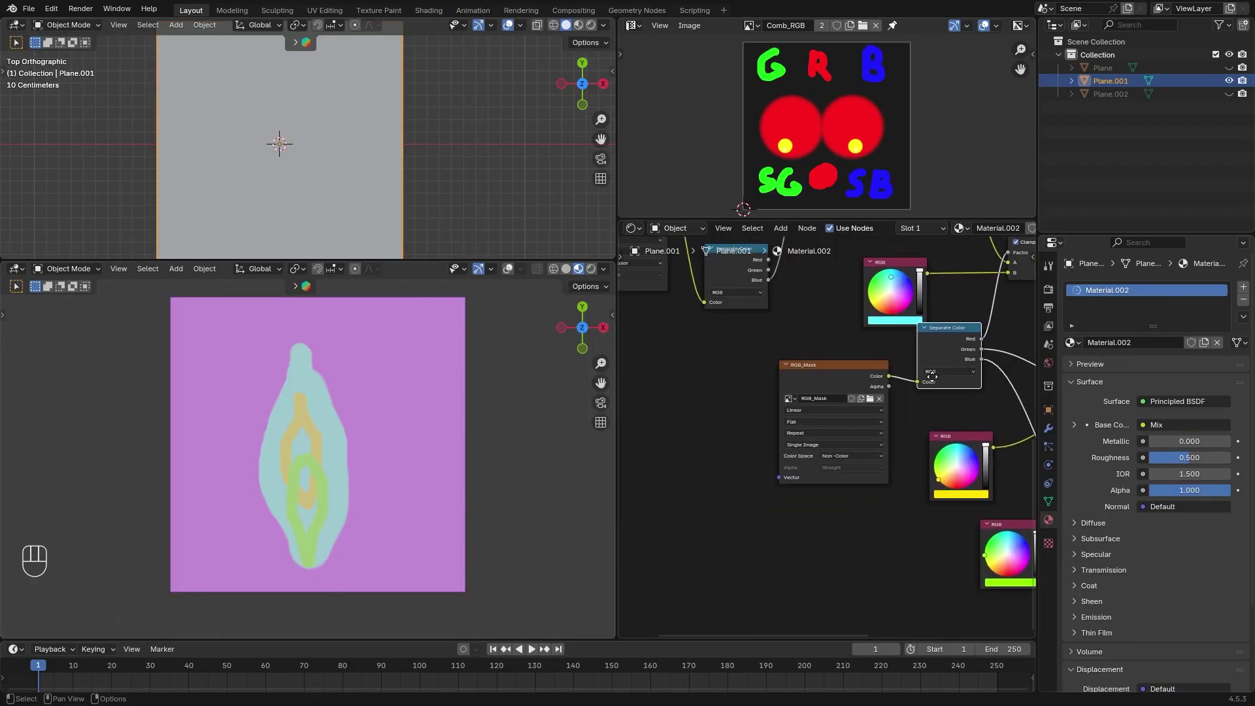
- In Plane.001's material, replace the RGB_Mask image with Comb_RGB and inspect the recolored plane from different angles
{"action": "scroll", "coordinate": [932, 376], "scroll_direction": "up", "scroll_amount": 1}
{"action": "left_click", "coordinate": [782, 386]}
{"action": "left_click", "coordinate": [808, 421]}
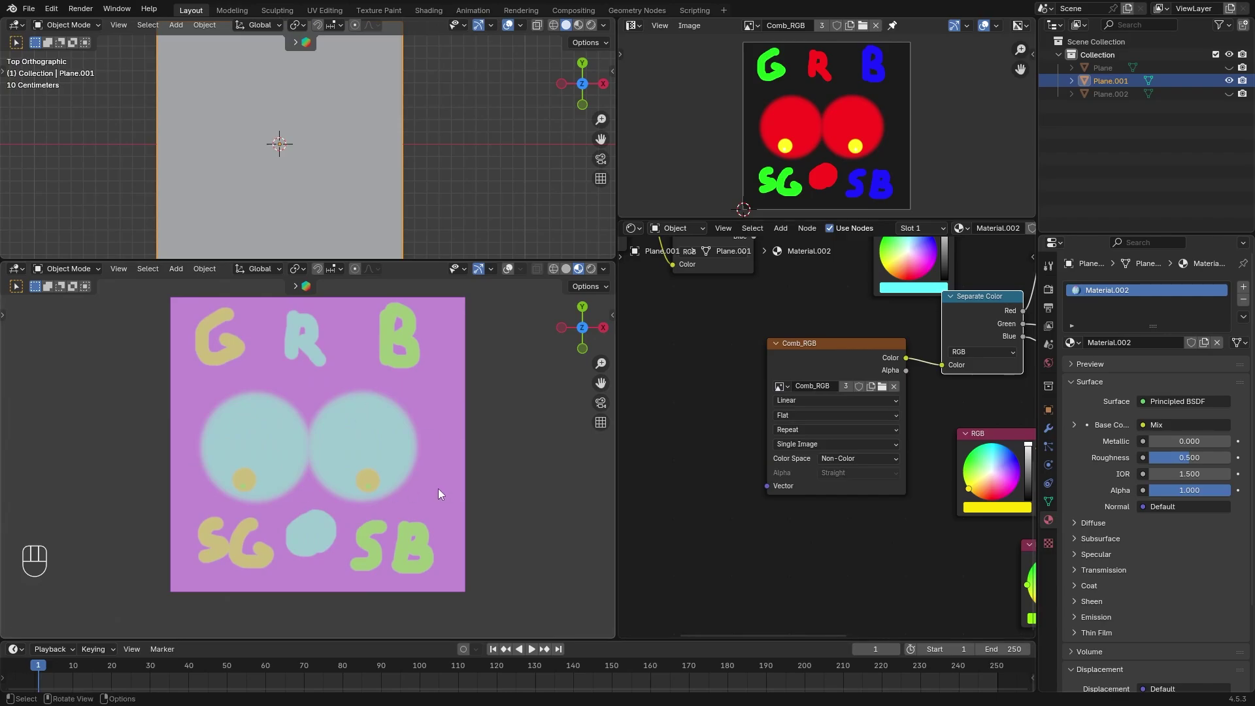
{"action": "scroll", "coordinate": [438, 488], "scroll_direction": "up", "scroll_amount": 2}
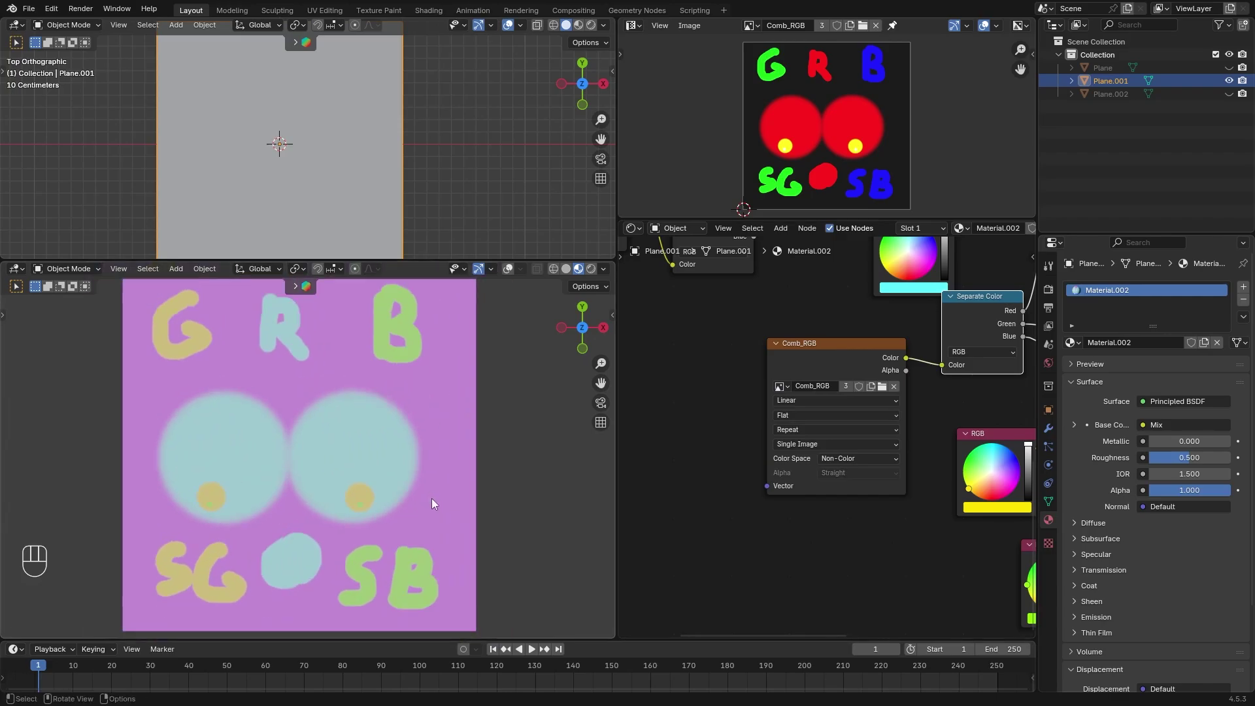
{"action": "middle_click_drag", "start_coordinate": [410, 492], "coordinate": [449, 377]}
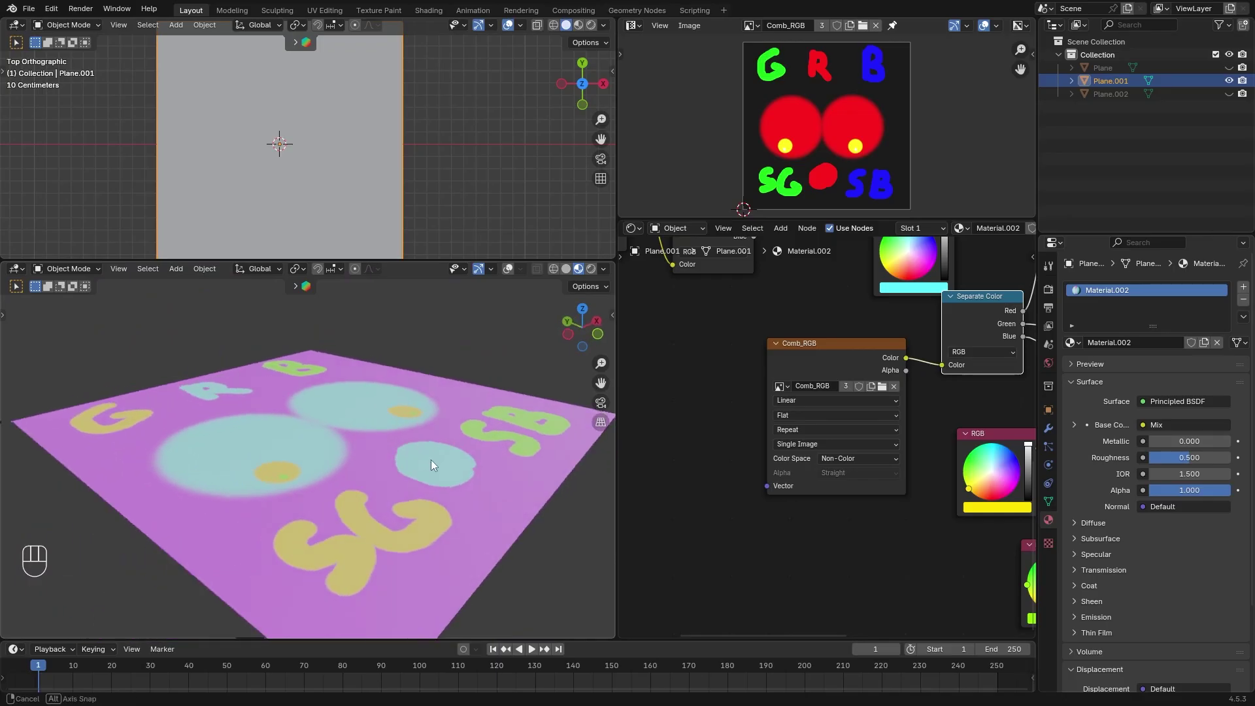
{"action": "mouse_move", "coordinate": [430, 460]}
{"action": "middle_mouse_down"}
{"action": "mouse_move", "coordinate": [516, 454]}
{"action": "mouse_move", "coordinate": [285, 480]}
{"action": "mouse_move", "coordinate": [382, 484]}
{"action": "mouse_move", "coordinate": [480, 458]}
{"action": "mouse_move", "coordinate": [332, 486]}
{"action": "mouse_move", "coordinate": [218, 464]}
{"action": "mouse_move", "coordinate": [274, 465]}
{"action": "middle_mouse_up"}
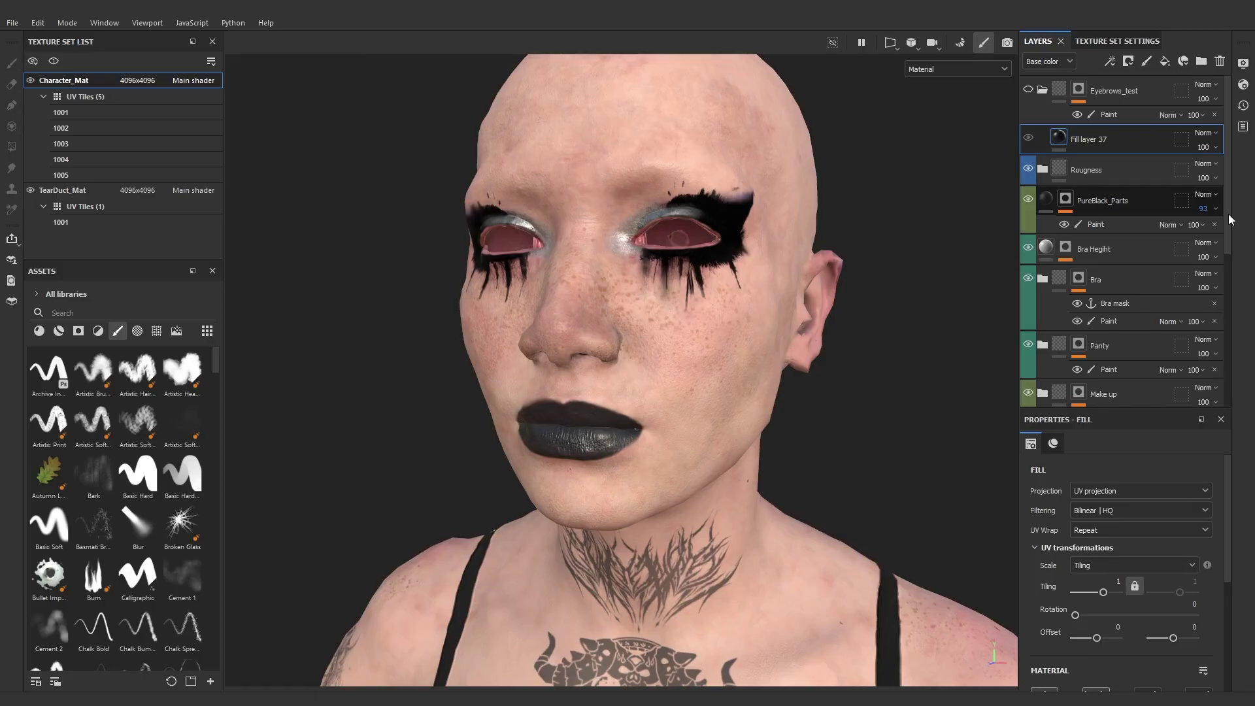
- Switch to Substance 3D Painter and expand the Make up folder to reach its Sharp, Glow, Matte and Base layers
{"action": "left_click_drag", "start_coordinate": [1229, 217], "coordinate": [1221, 292]}
{"action": "left_click", "coordinate": [1042, 260]}
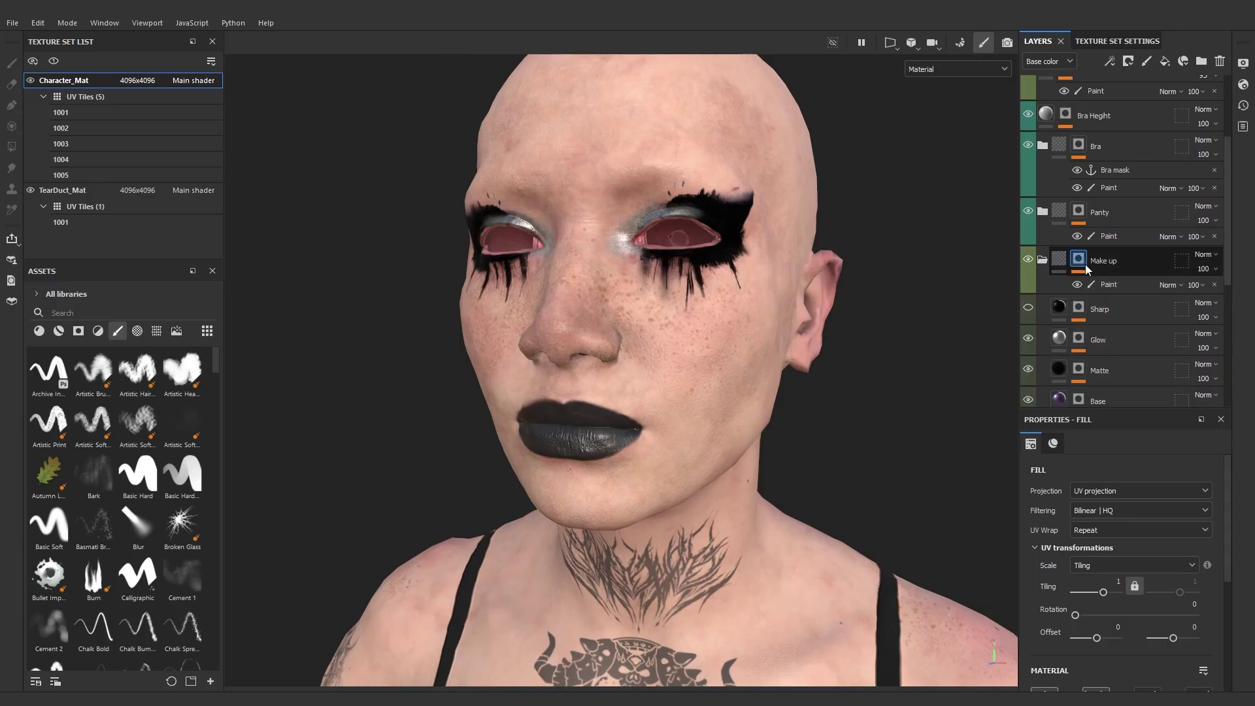
{"action": "scroll", "coordinate": [1091, 329], "scroll_direction": "down", "scroll_amount": 2}
{"action": "left_click", "coordinate": [1059, 288]}
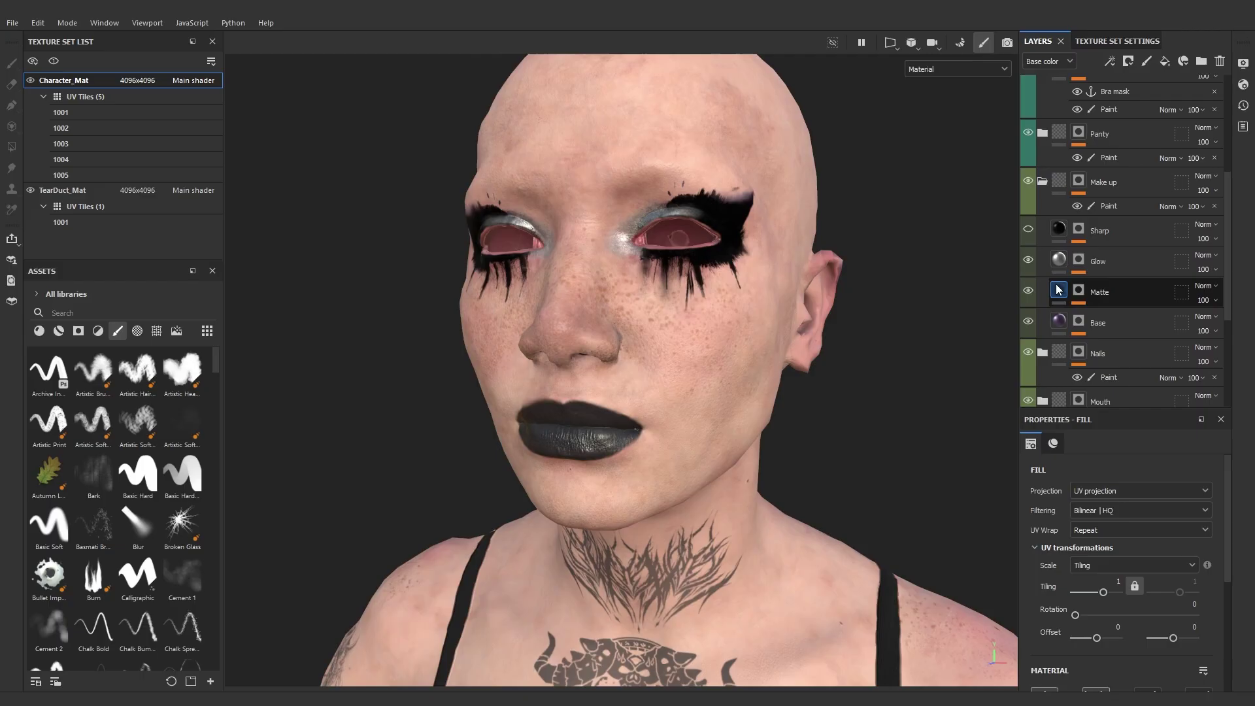
- Toggle the visibility of the Make up folder and its Glow, Matte and Base layers to examine what each adds to the face
{"action": "left_click", "coordinate": [1028, 181]}
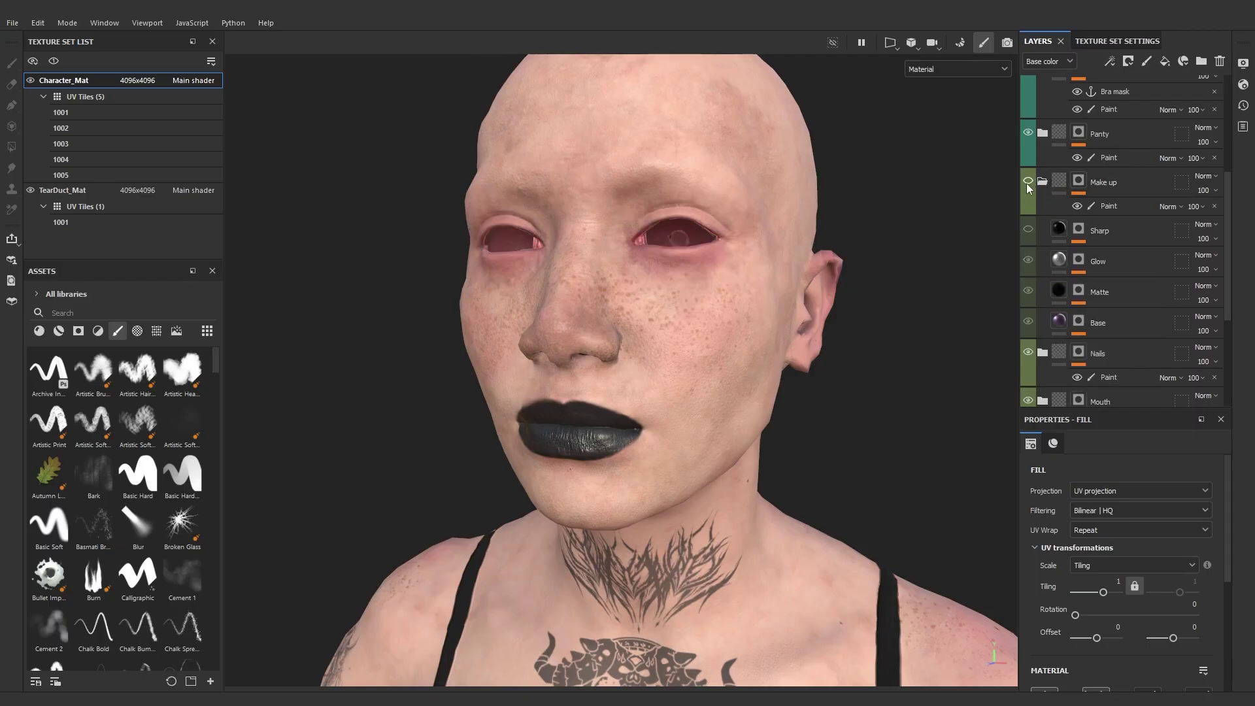
{"action": "left_click", "coordinate": [1029, 181]}
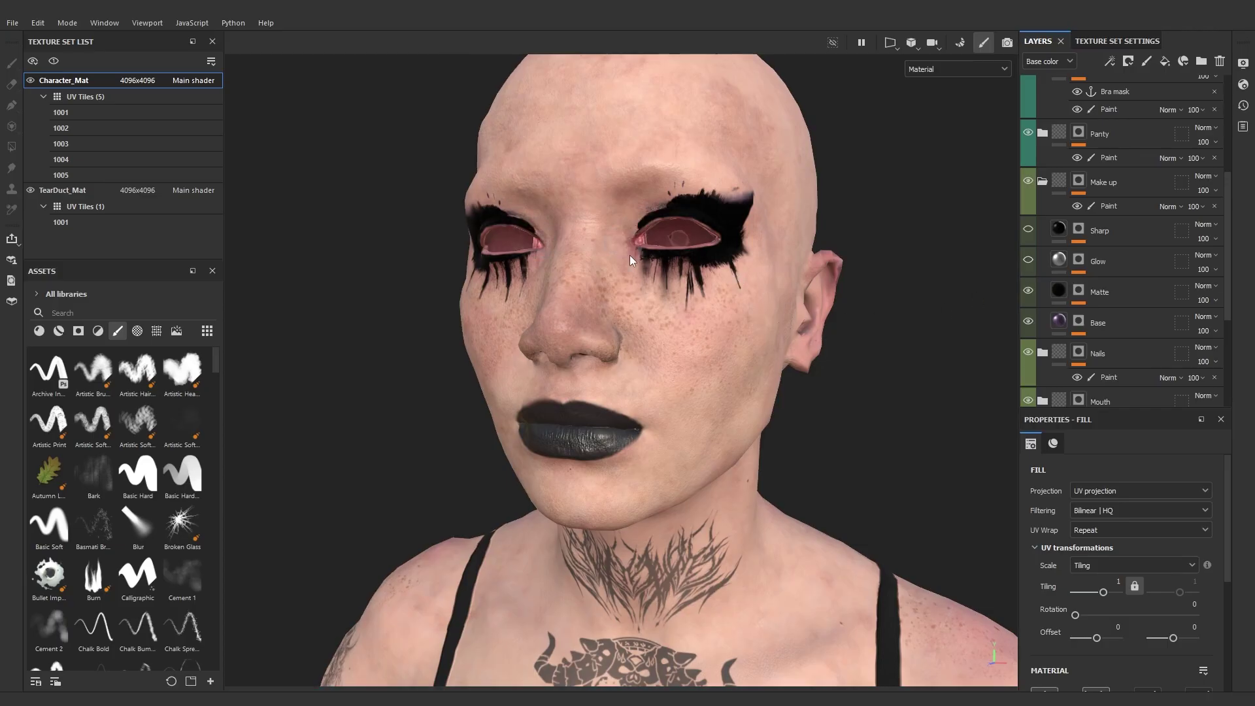
{"action": "left_click", "coordinate": [1028, 291]}
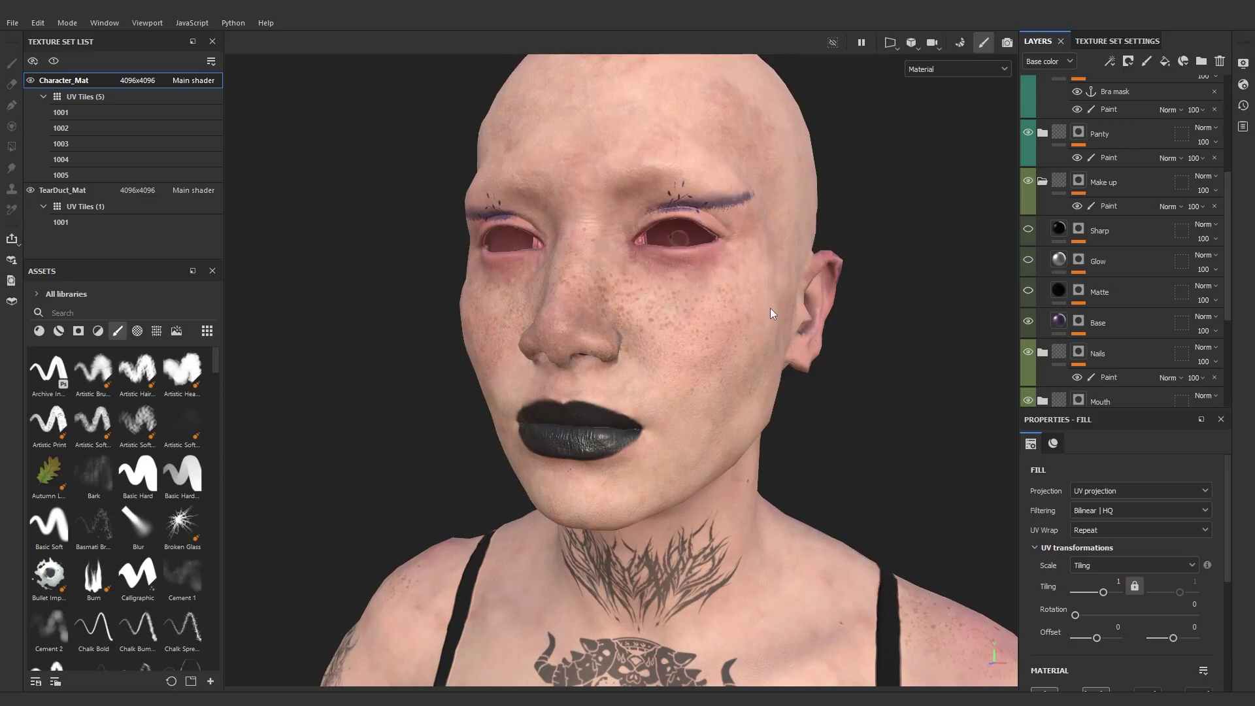
{"action": "left_click", "coordinate": [1029, 323]}
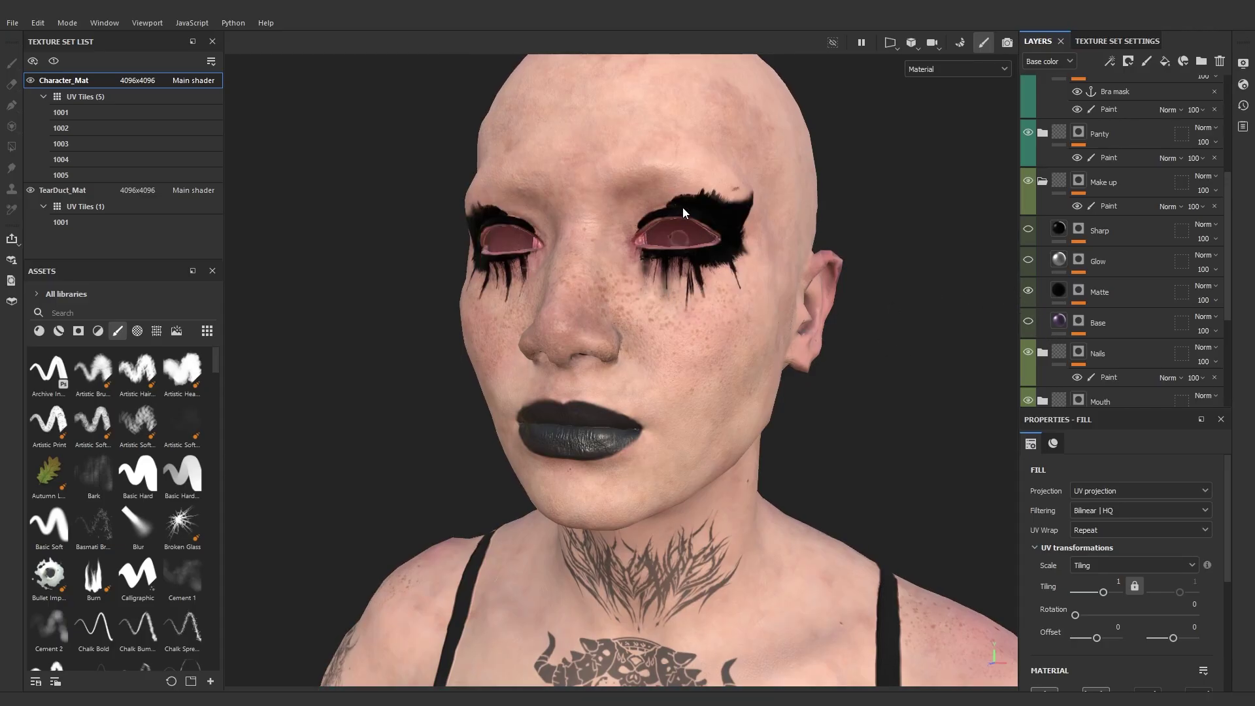
{"action": "left_click", "coordinate": [1027, 293]}
{"action": "left_click", "coordinate": [1029, 323]}
{"action": "left_click", "coordinate": [1028, 322]}
{"action": "left_click", "coordinate": [1028, 260]}
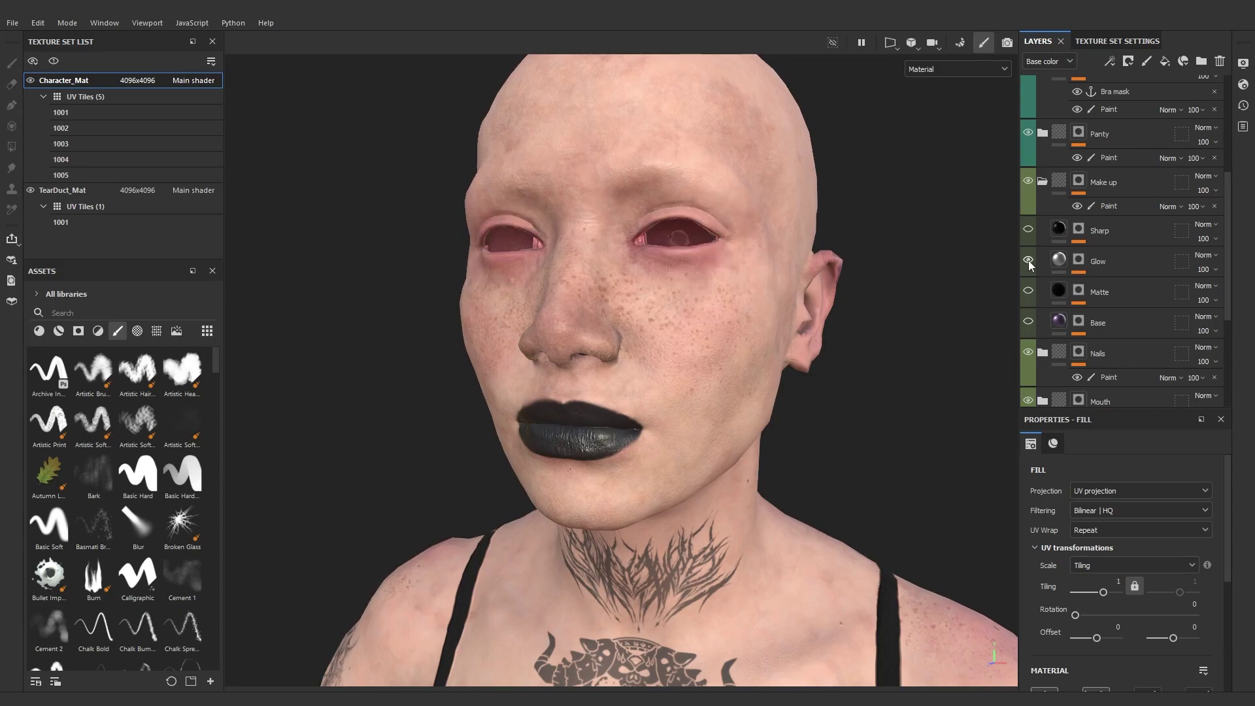
{"action": "left_click", "coordinate": [1030, 261]}
{"action": "left_click", "coordinate": [1028, 322]}
{"action": "left_click", "coordinate": [1029, 291]}
{"action": "left_click", "coordinate": [1028, 260]}
{"action": "mouse_move", "coordinate": [1061, 295]}
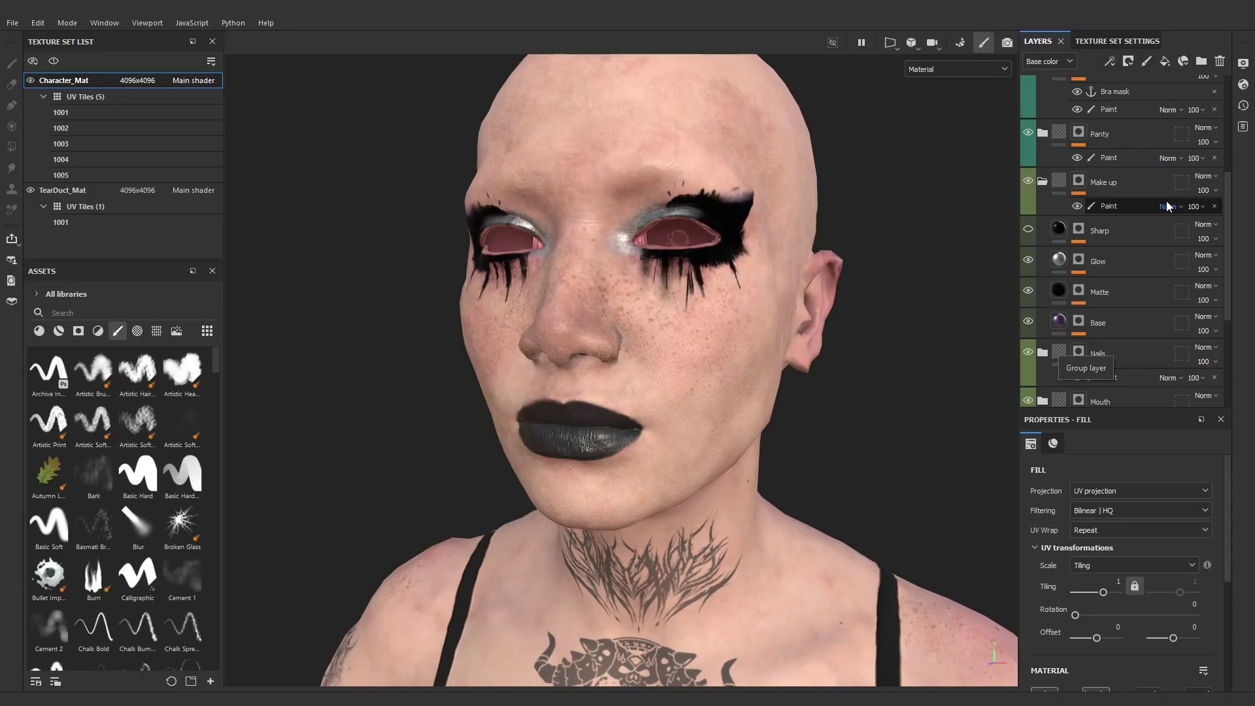
- Add the user channels User0, User1 and User2 to the Character_Mat texture set
{"action": "left_click", "coordinate": [1127, 42]}
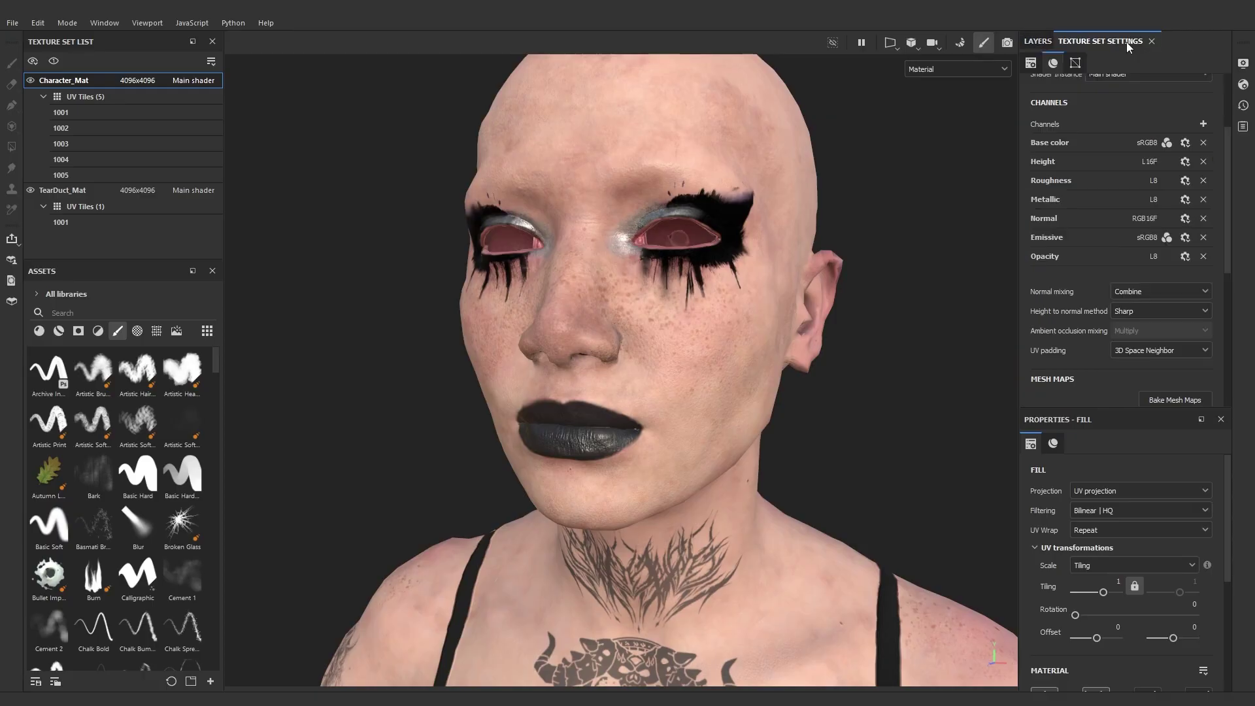
{"action": "left_click", "coordinate": [1204, 123]}
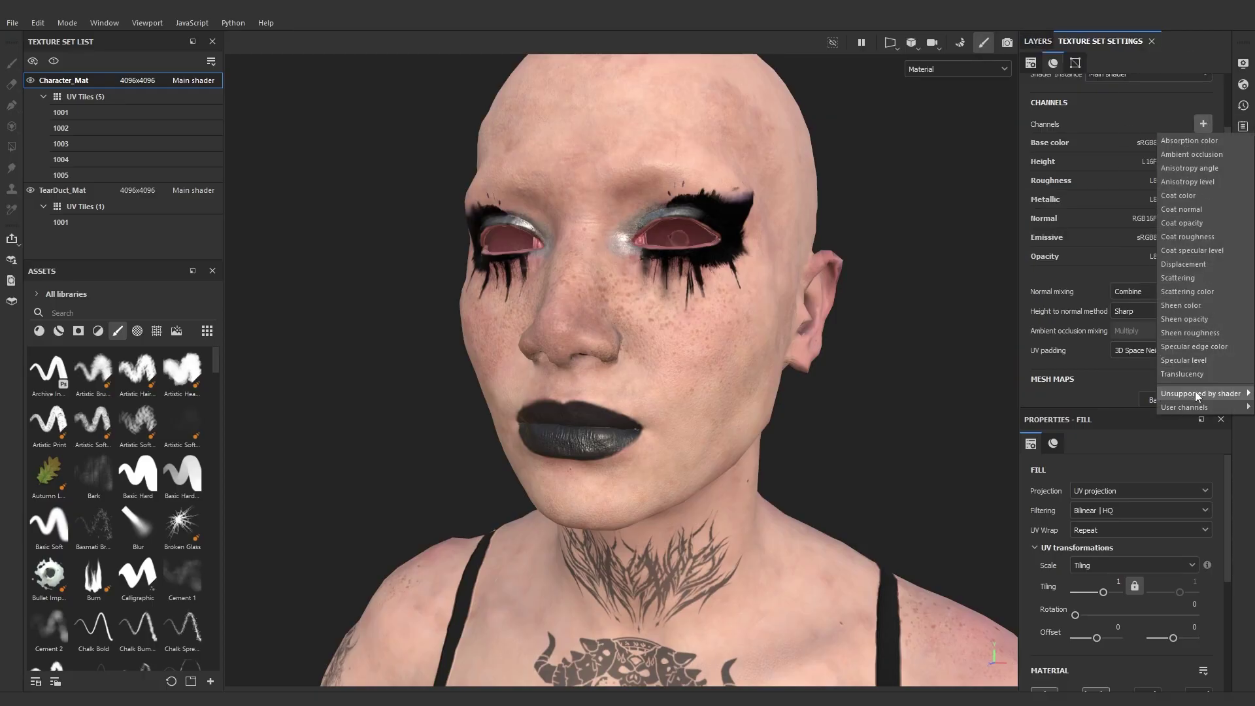
{"action": "mouse_move", "coordinate": [1190, 408]}
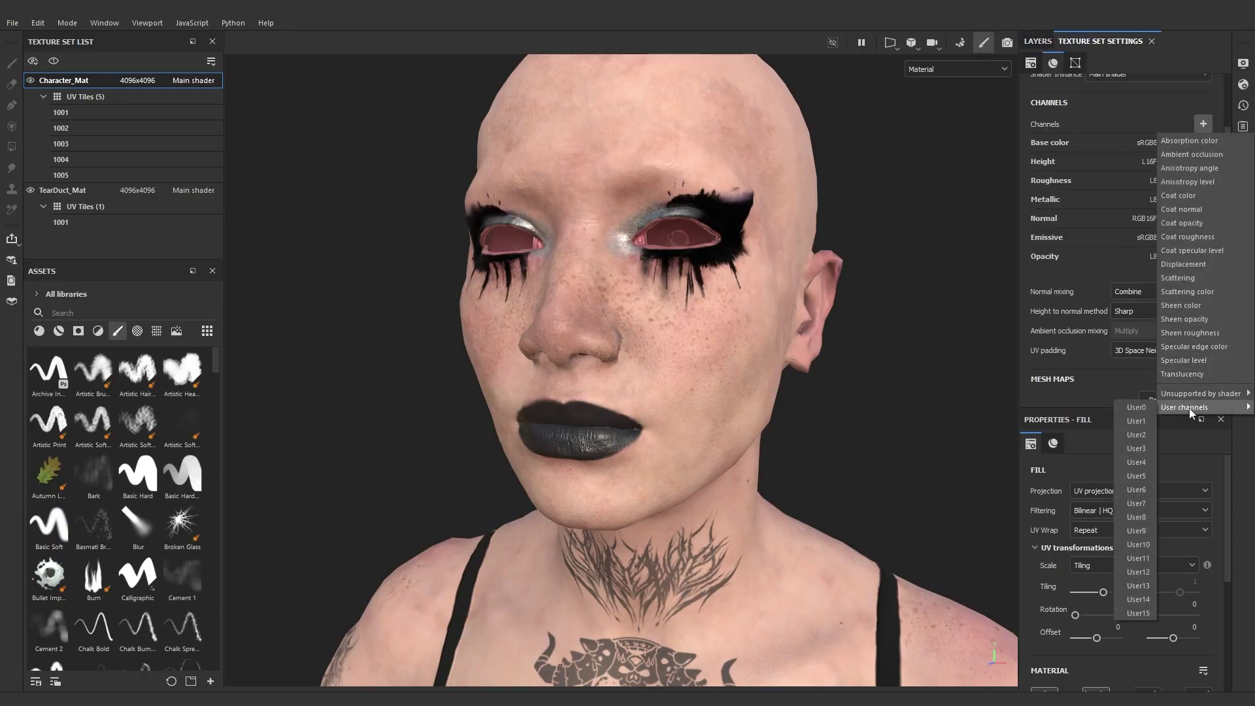
{"action": "left_click", "coordinate": [1143, 410]}
{"action": "left_click", "coordinate": [1203, 123]}
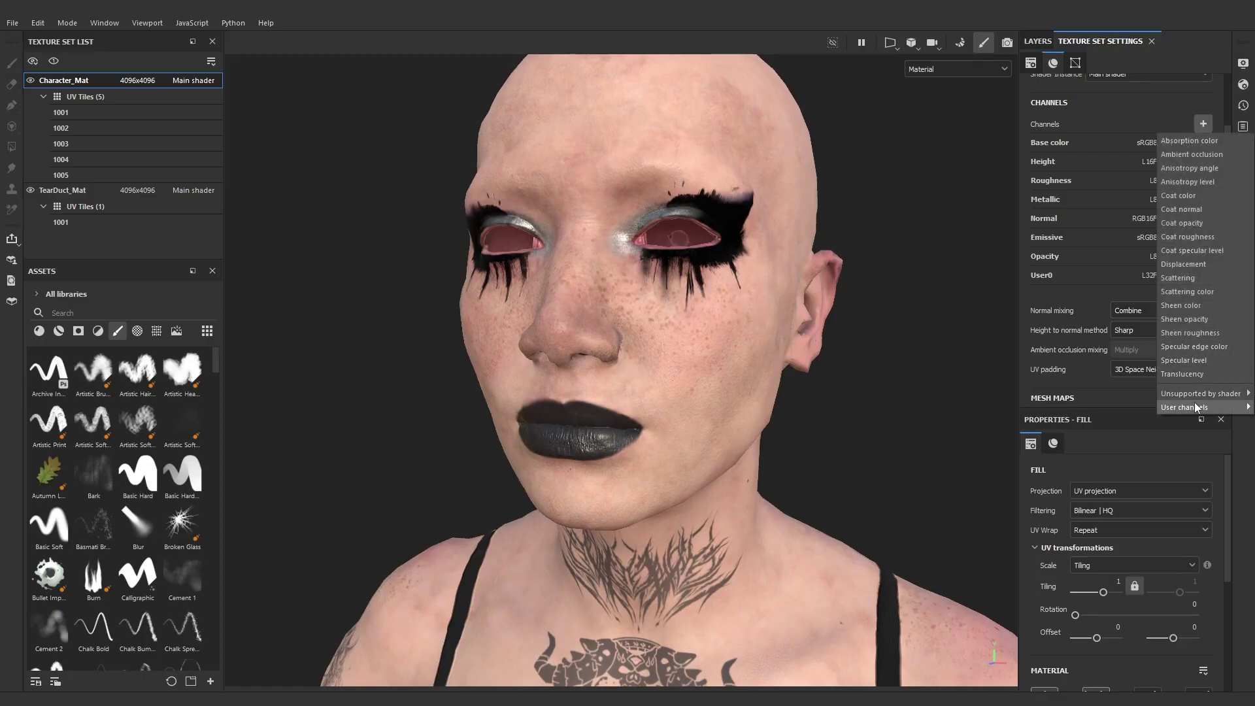
{"action": "mouse_move", "coordinate": [1194, 403]}
{"action": "left_click", "coordinate": [1139, 412]}
{"action": "left_click", "coordinate": [1203, 124]}
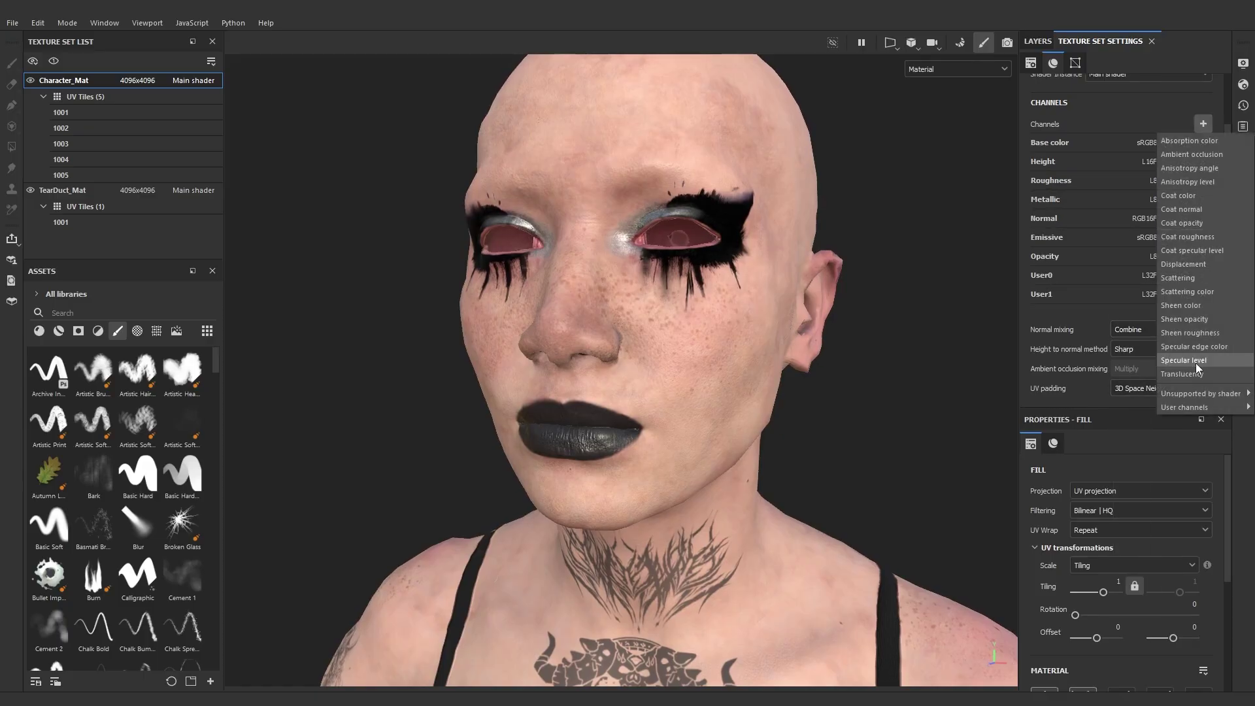
{"action": "left_click", "coordinate": [1144, 411]}
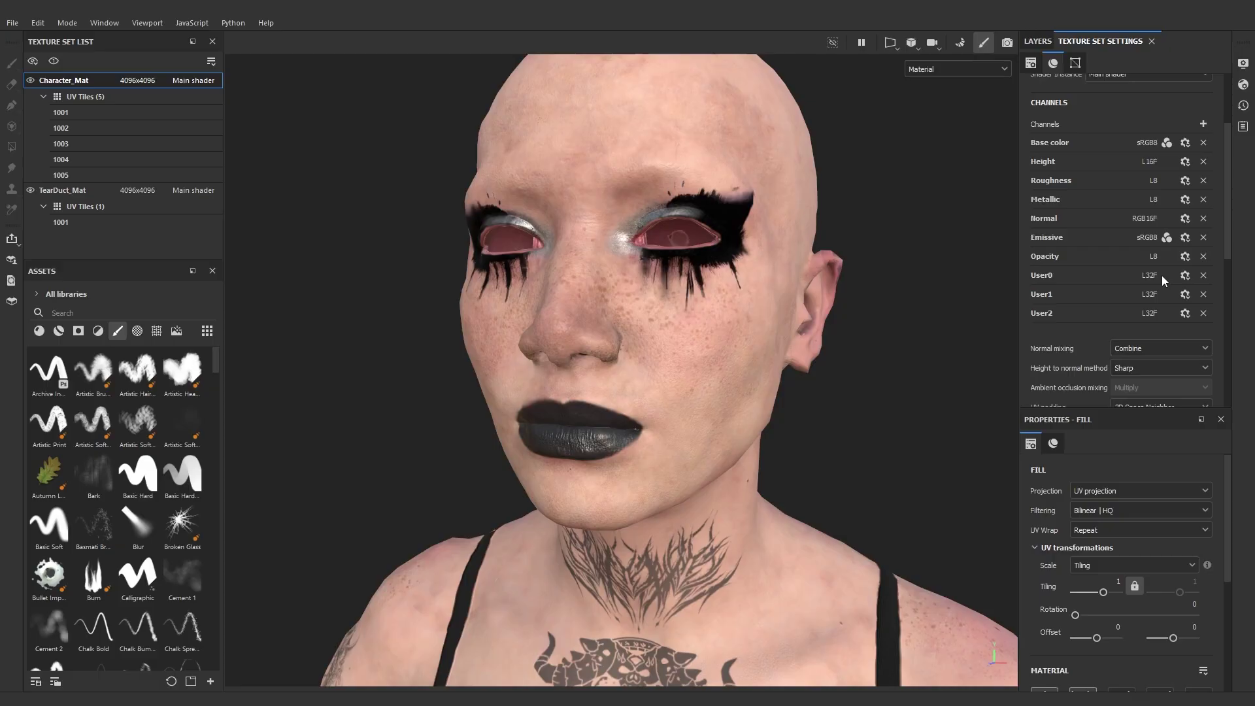
- Change the data format of the User0, User1 and User2 channels in the texture set settings
{"action": "left_click", "coordinate": [1185, 275]}
{"action": "left_click", "coordinate": [1197, 306]}
{"action": "left_click", "coordinate": [1185, 294]}
{"action": "left_click", "coordinate": [1200, 325]}
{"action": "left_click", "coordinate": [1185, 313]}
{"action": "left_click", "coordinate": [1197, 344]}
- Return to the layer stack, enlarge the properties area and select the makeup Base layer to show its material channels
{"action": "left_click", "coordinate": [1039, 42]}
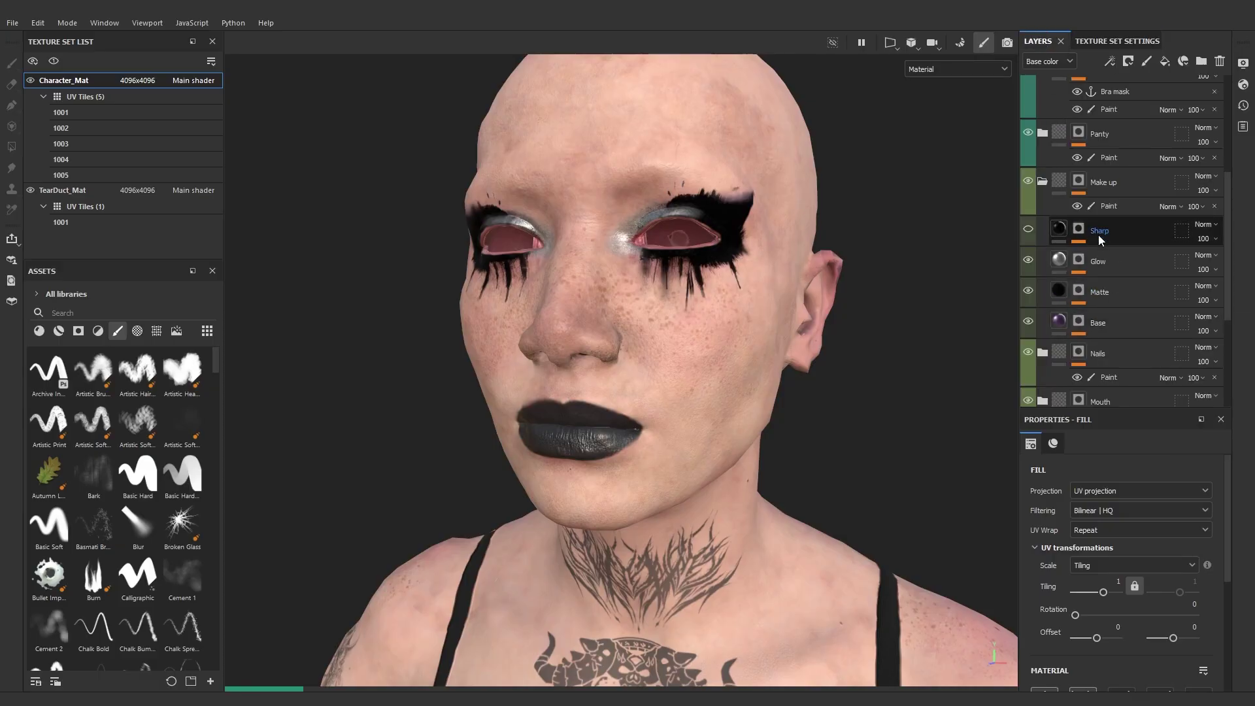
{"action": "left_click", "coordinate": [1079, 261]}
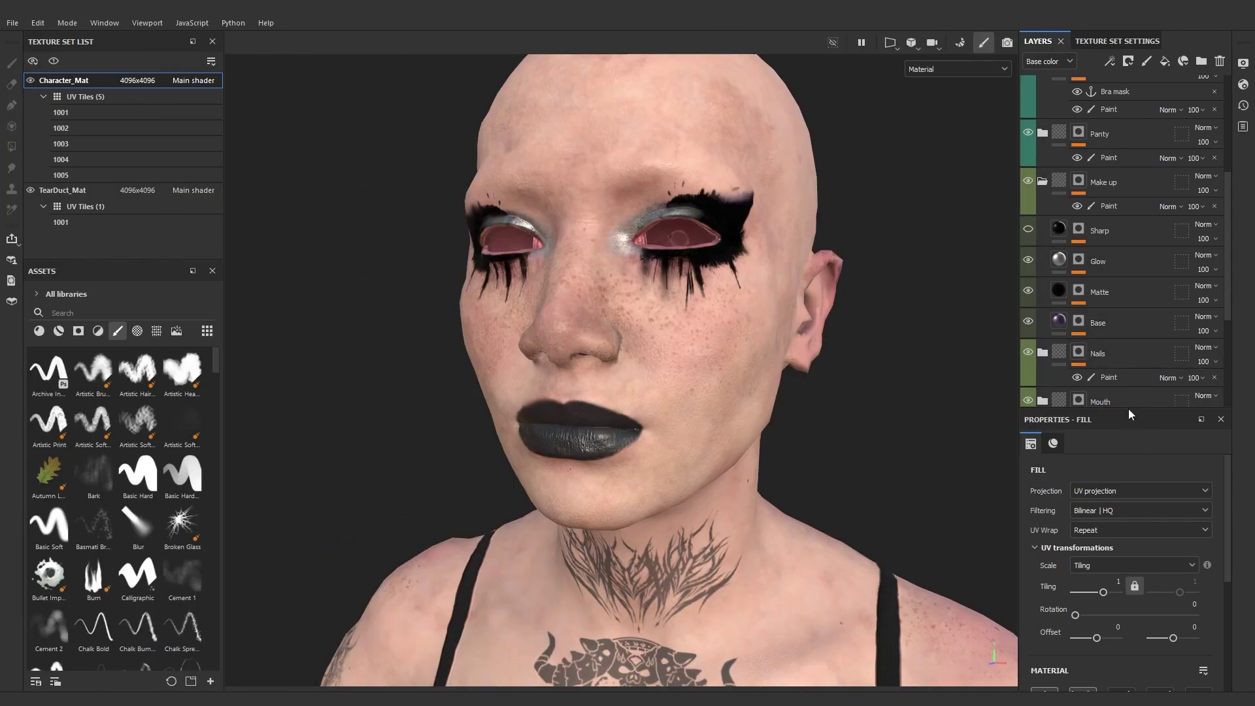
{"action": "left_click_drag", "start_coordinate": [1128, 410], "coordinate": [1125, 313]}
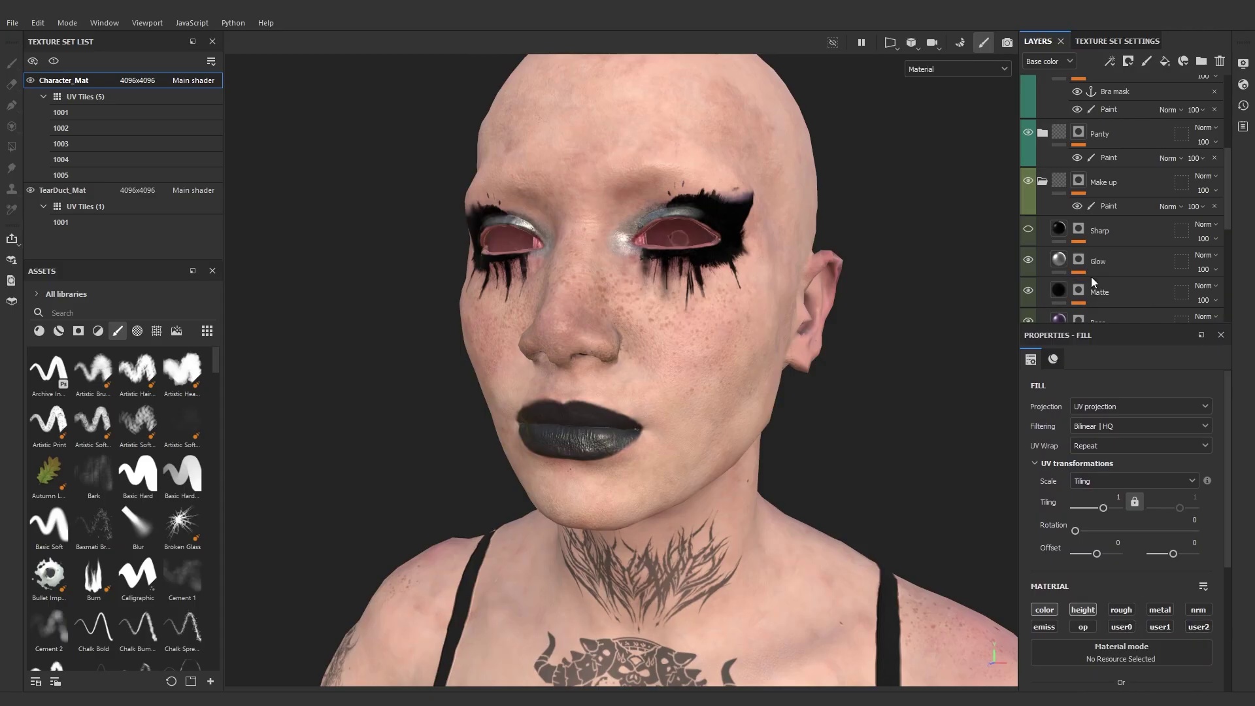
{"action": "scroll", "coordinate": [1078, 281], "scroll_direction": "down", "scroll_amount": 1}
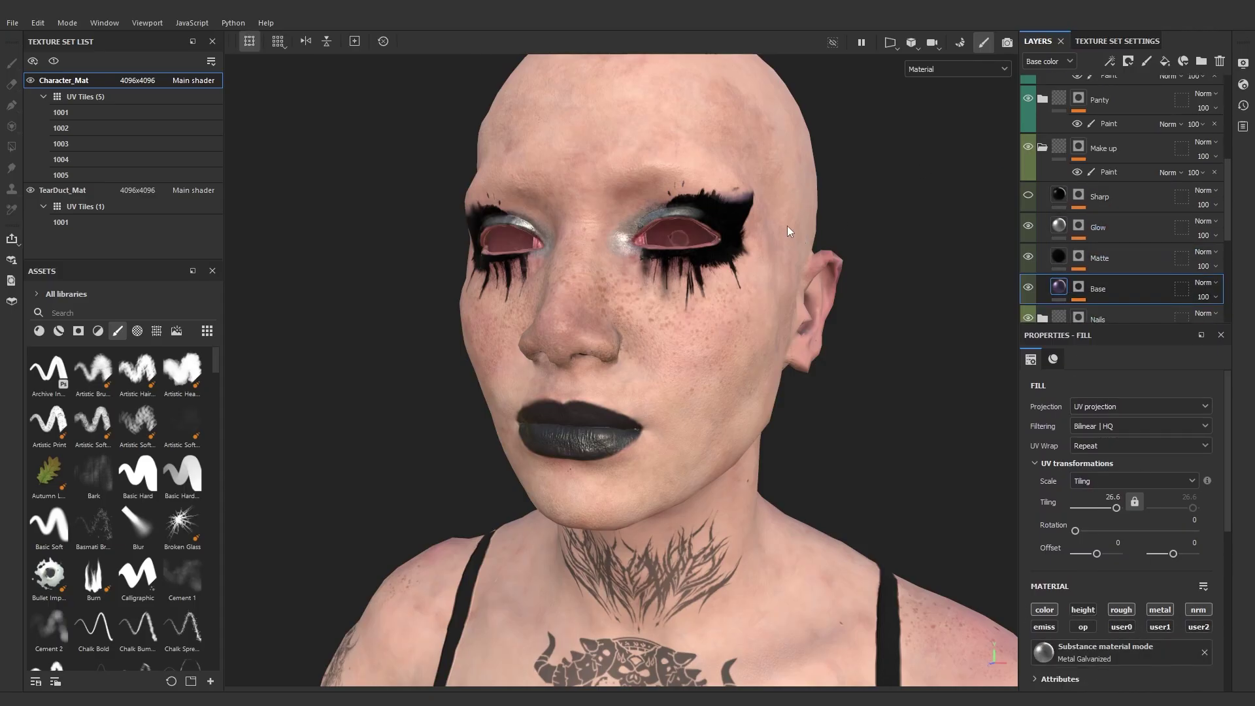
- Examine the User0, User1 and User2 channels individually on the model, and return the viewport to Material display
{"action": "left_click", "coordinate": [984, 67]}
{"action": "scroll", "coordinate": [967, 134], "scroll_direction": "down", "scroll_amount": 3}
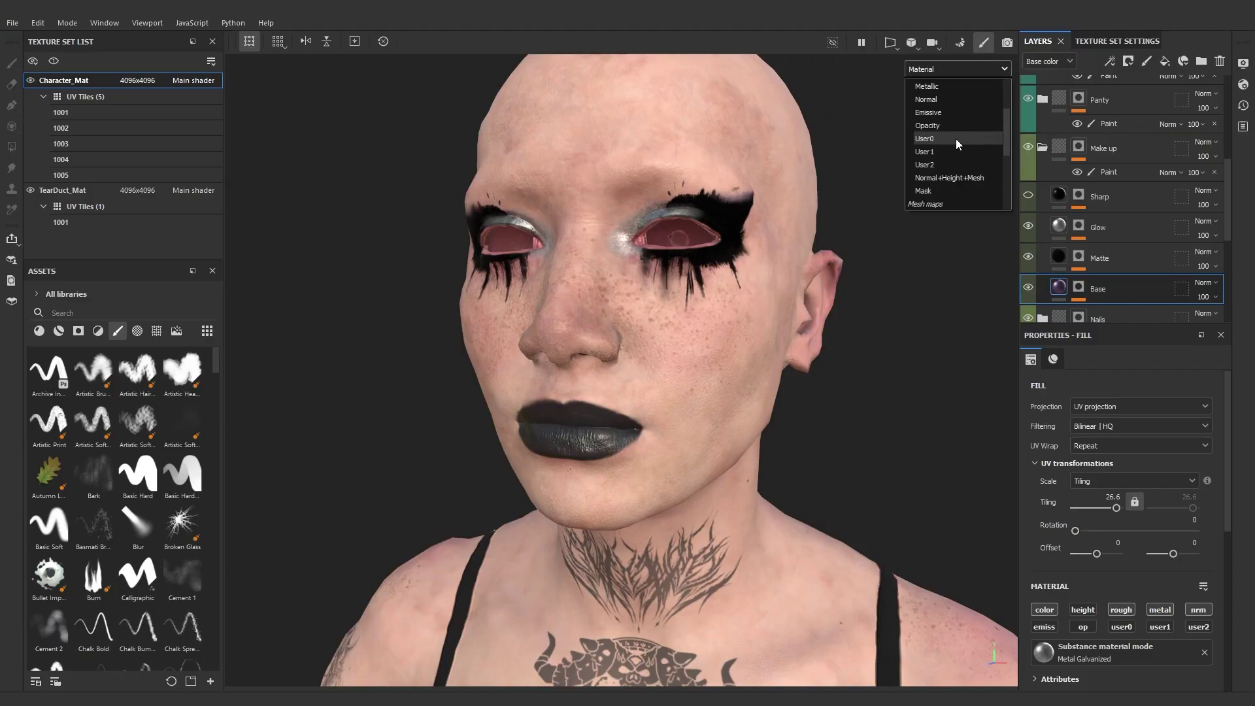
{"action": "left_click", "coordinate": [956, 139]}
{"action": "left_click", "coordinate": [954, 68]}
{"action": "left_click", "coordinate": [952, 124]}
{"action": "left_click", "coordinate": [954, 69]}
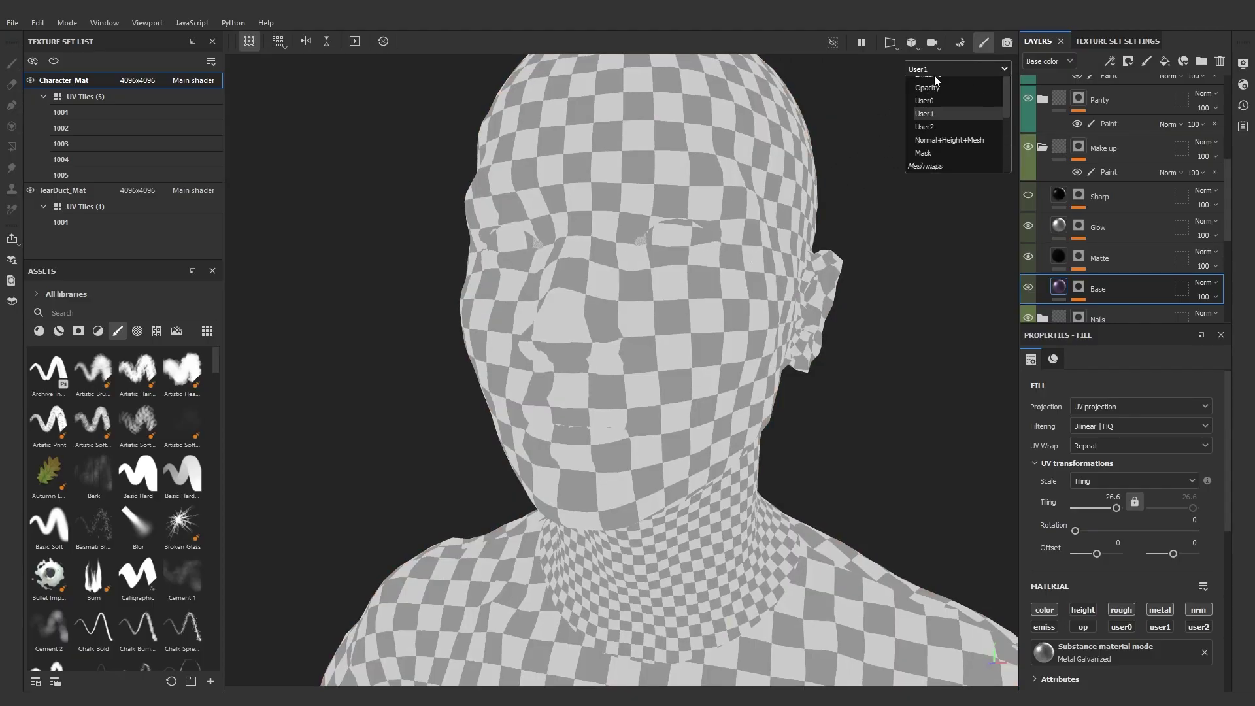
{"action": "left_click", "coordinate": [935, 131]}
{"action": "left_click", "coordinate": [949, 68]}
{"action": "left_click", "coordinate": [970, 118]}
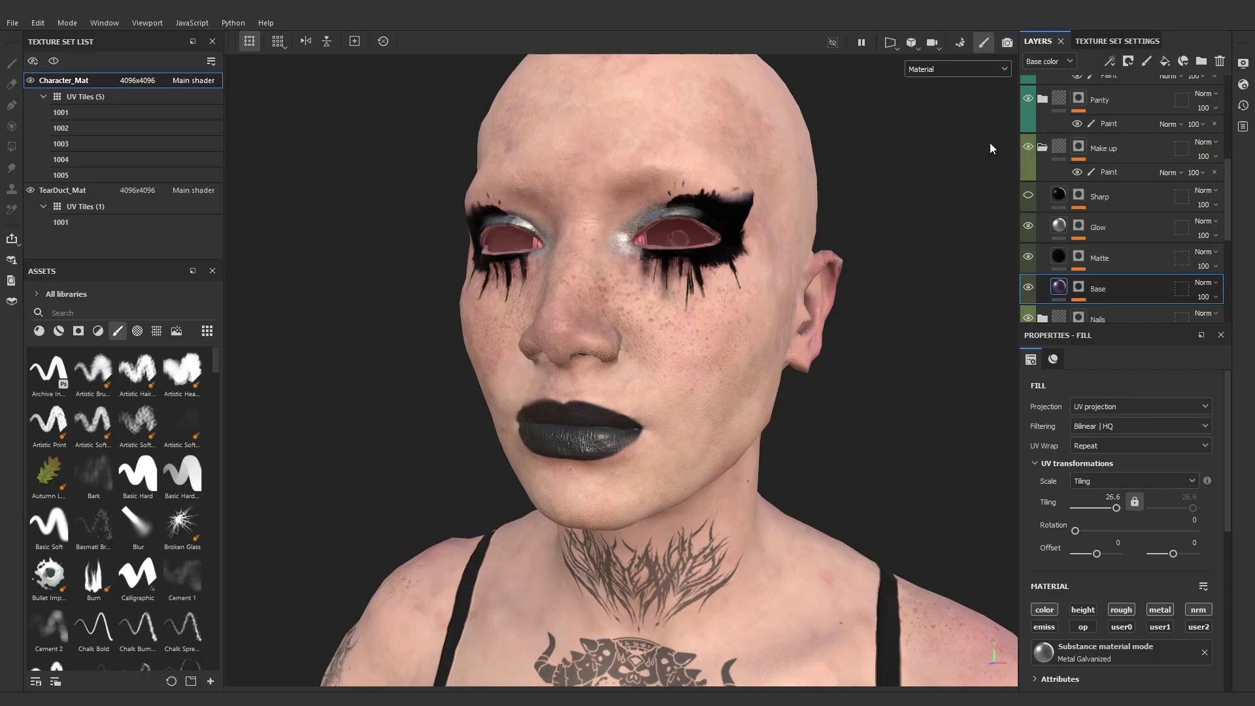
- Copy the Glow, Matte and Base makeup layers and paste them at the top of the stack, above Eyebrows_test
{"action": "left_click", "coordinate": [1122, 223], "text": "shift"}
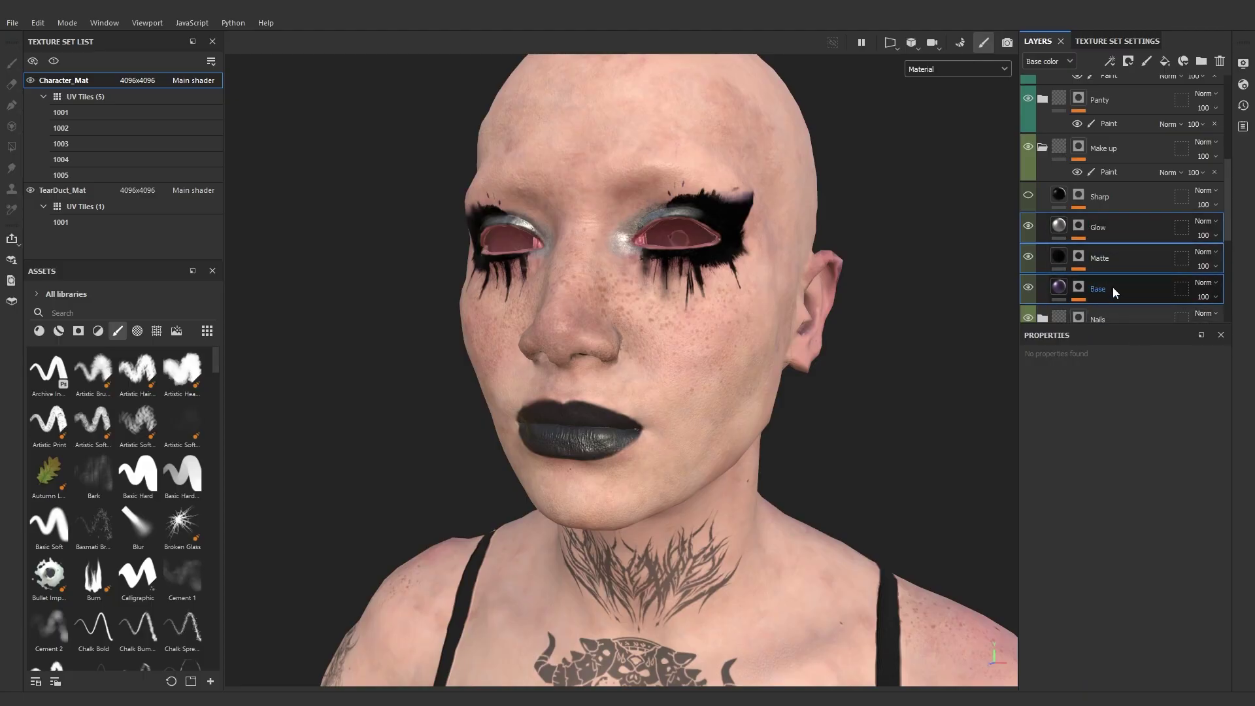
{"action": "left_click_drag", "start_coordinate": [1228, 208], "coordinate": [1229, 124]}
{"action": "left_click", "coordinate": [1157, 92]}
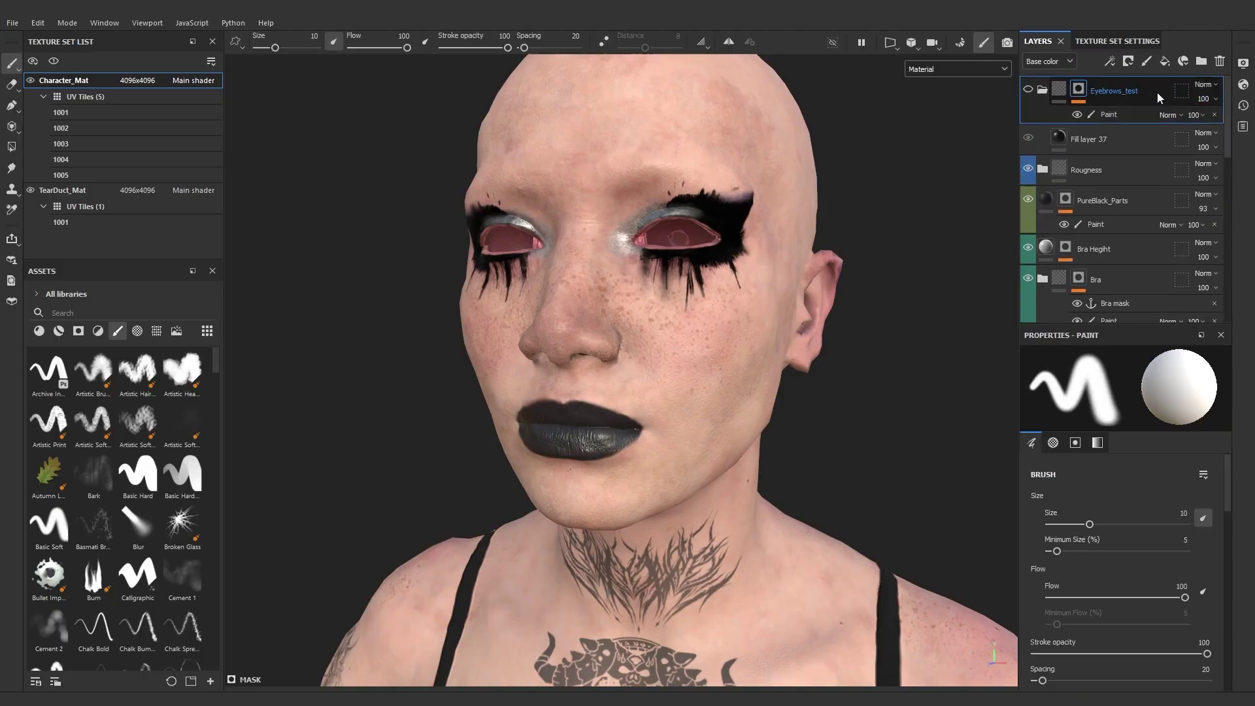
{"action": "key", "text": "ctrl+v"}
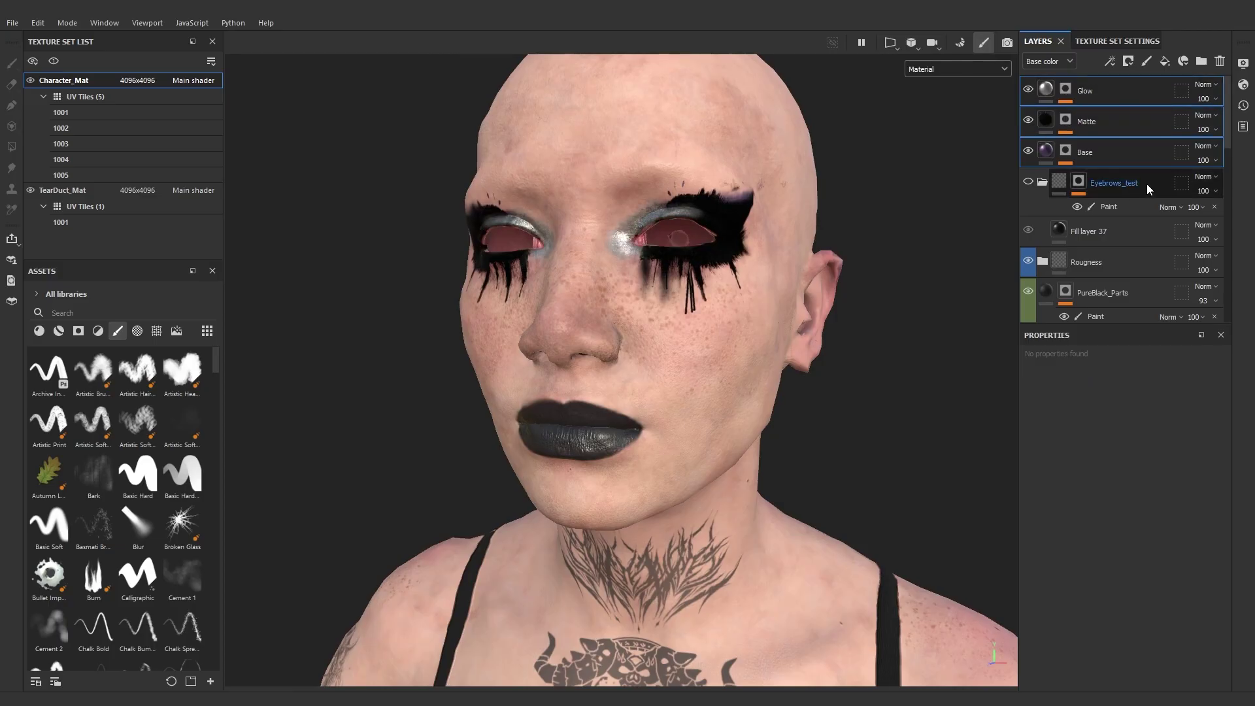
- Limit the copied Base layer to the user0 channel and remove its Metal Galvanized material, leaving a uniform User0 value of 1
{"action": "left_click", "coordinate": [1049, 155]}
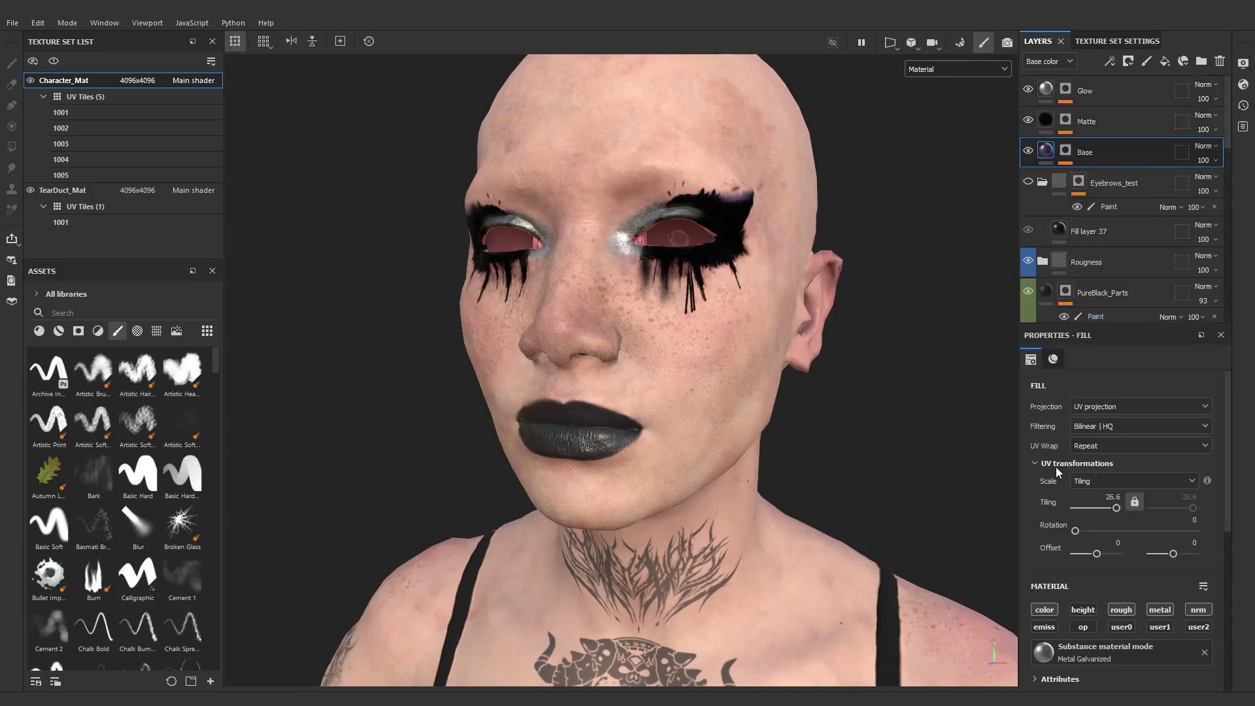
{"action": "left_click", "coordinate": [1122, 627]}
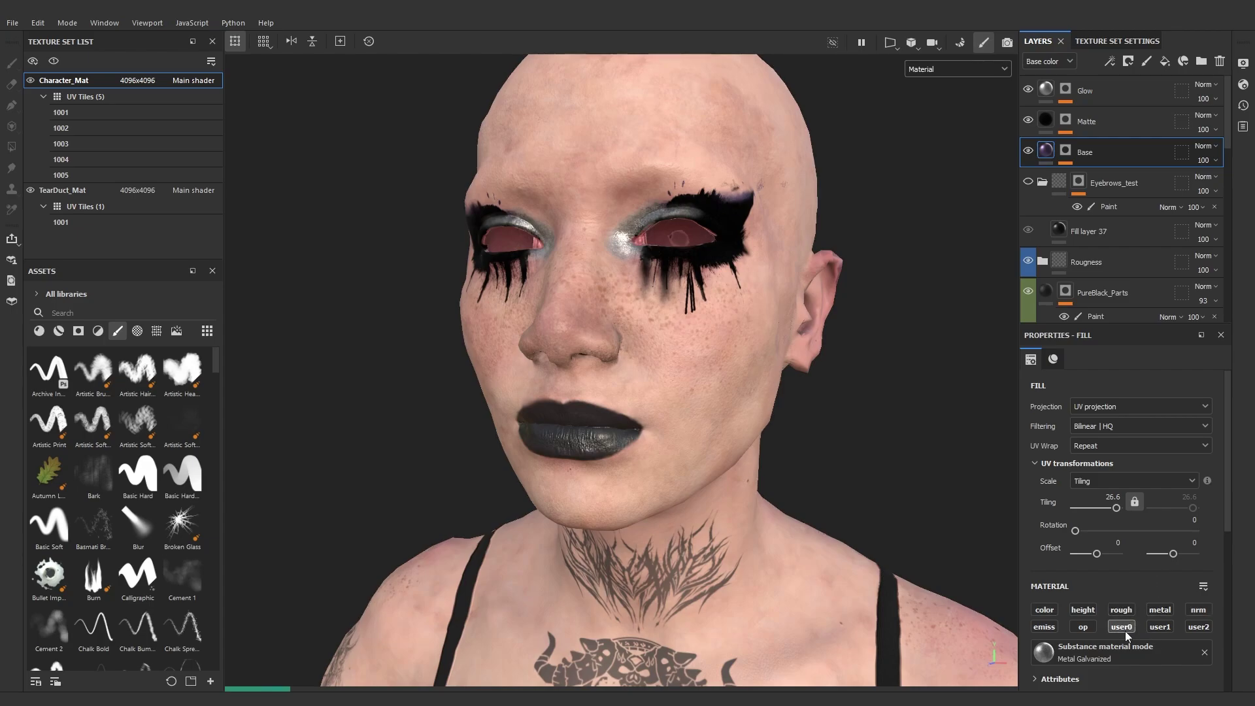
{"action": "left_click", "coordinate": [1204, 653]}
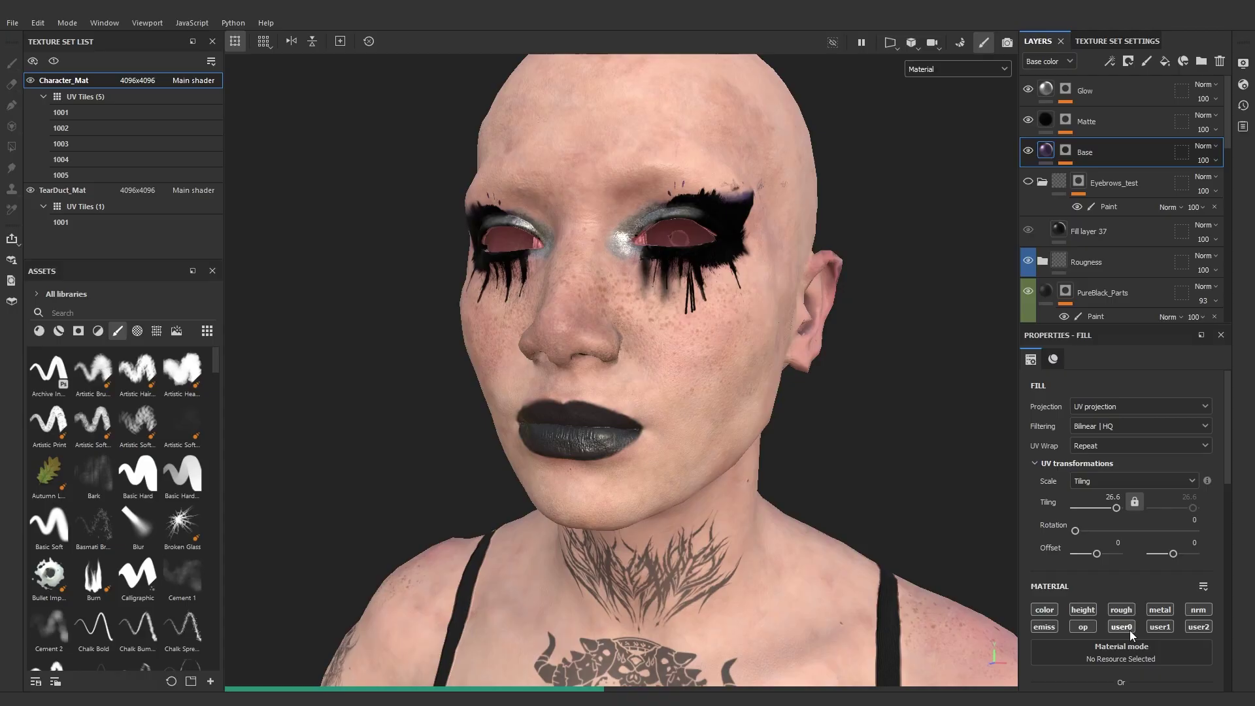
{"action": "scroll", "coordinate": [1112, 589], "scroll_direction": "down", "scroll_amount": 4}
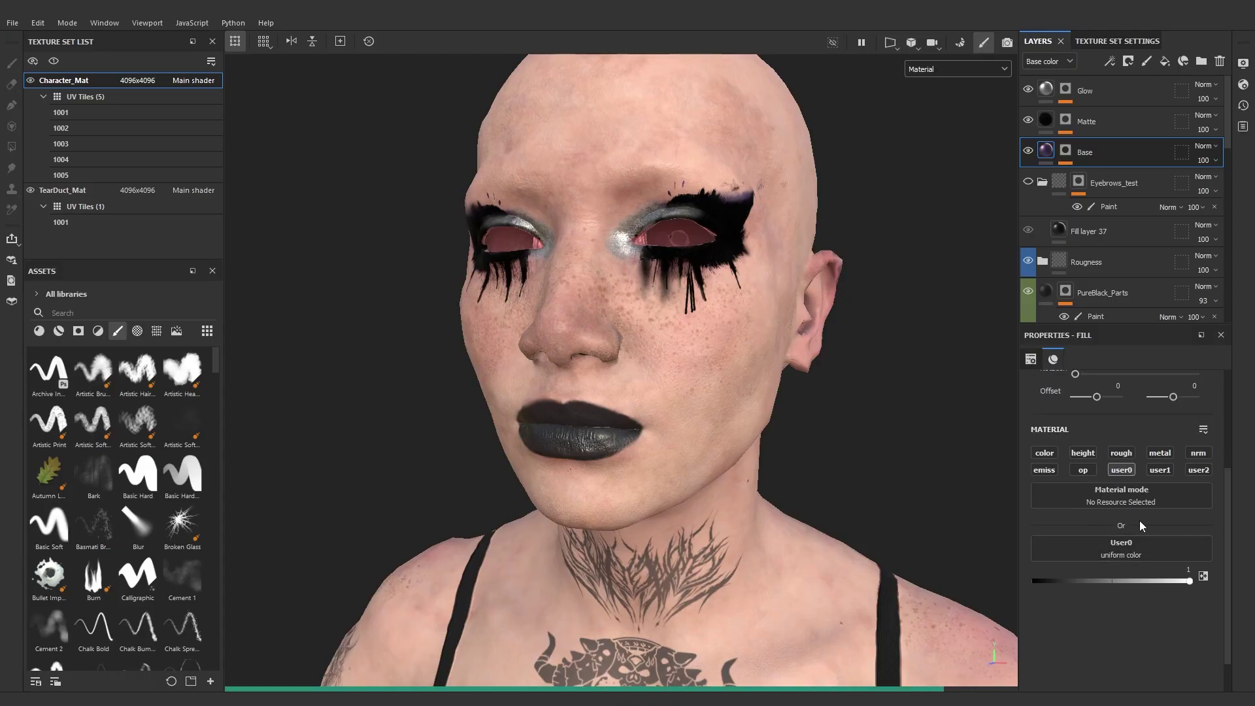
- Examine the Base mask in the User0 channel on the model, and return to Material display
{"action": "left_click", "coordinate": [948, 68]}
{"action": "left_click", "coordinate": [940, 99]}
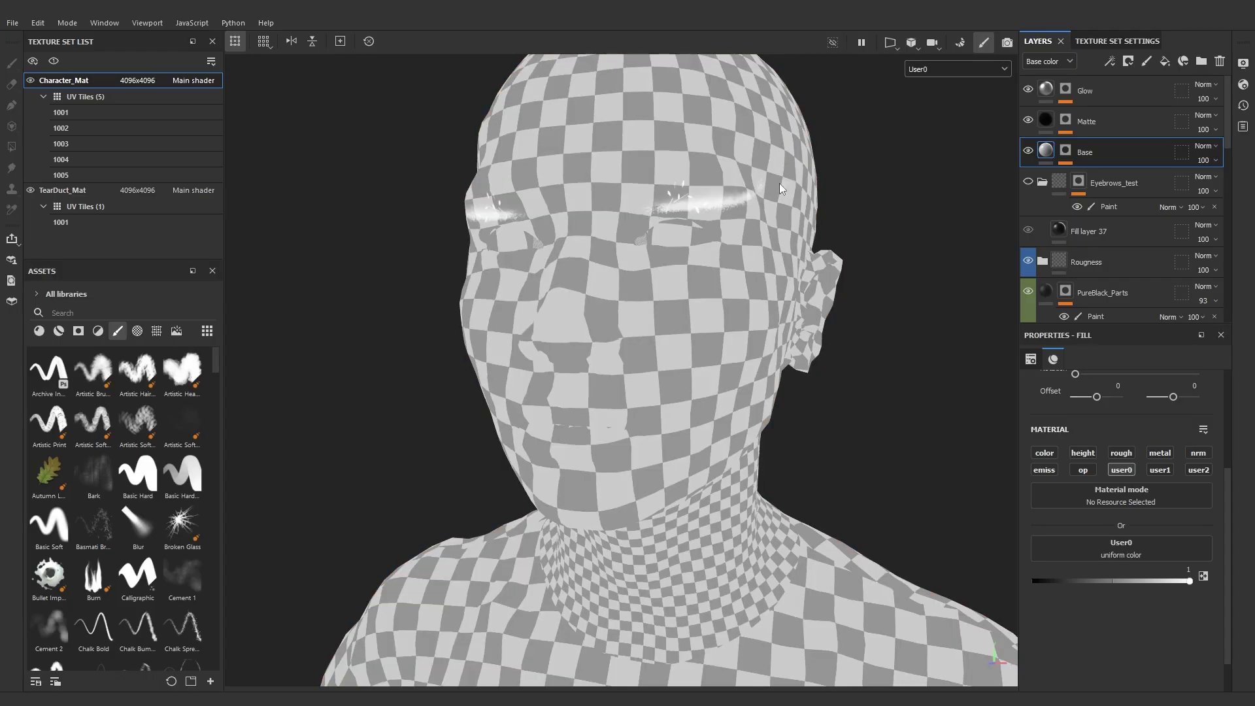
{"action": "left_click", "coordinate": [954, 71]}
{"action": "left_click", "coordinate": [958, 102]}
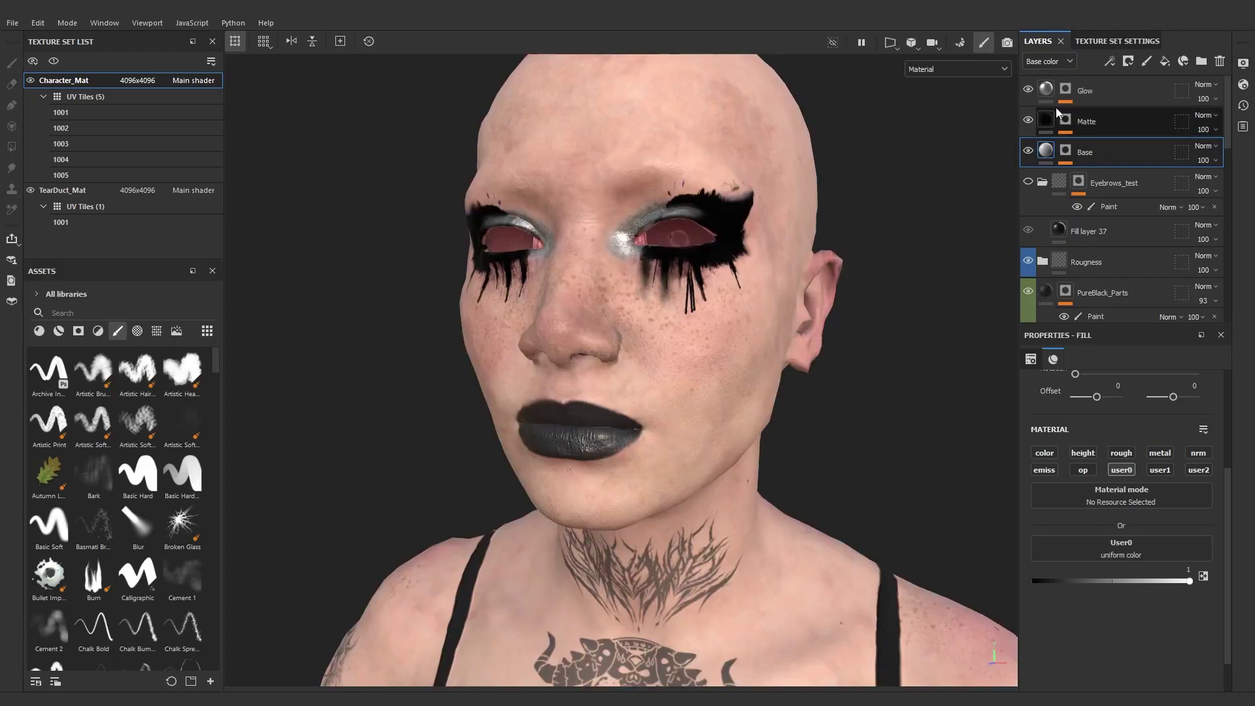
- Limit the copied Matte layer to user1 and the copied Glow layer to user2, removing their materials and keeping uniform values of 1
{"action": "left_click", "coordinate": [1047, 133]}
{"action": "left_click", "coordinate": [1205, 495]}
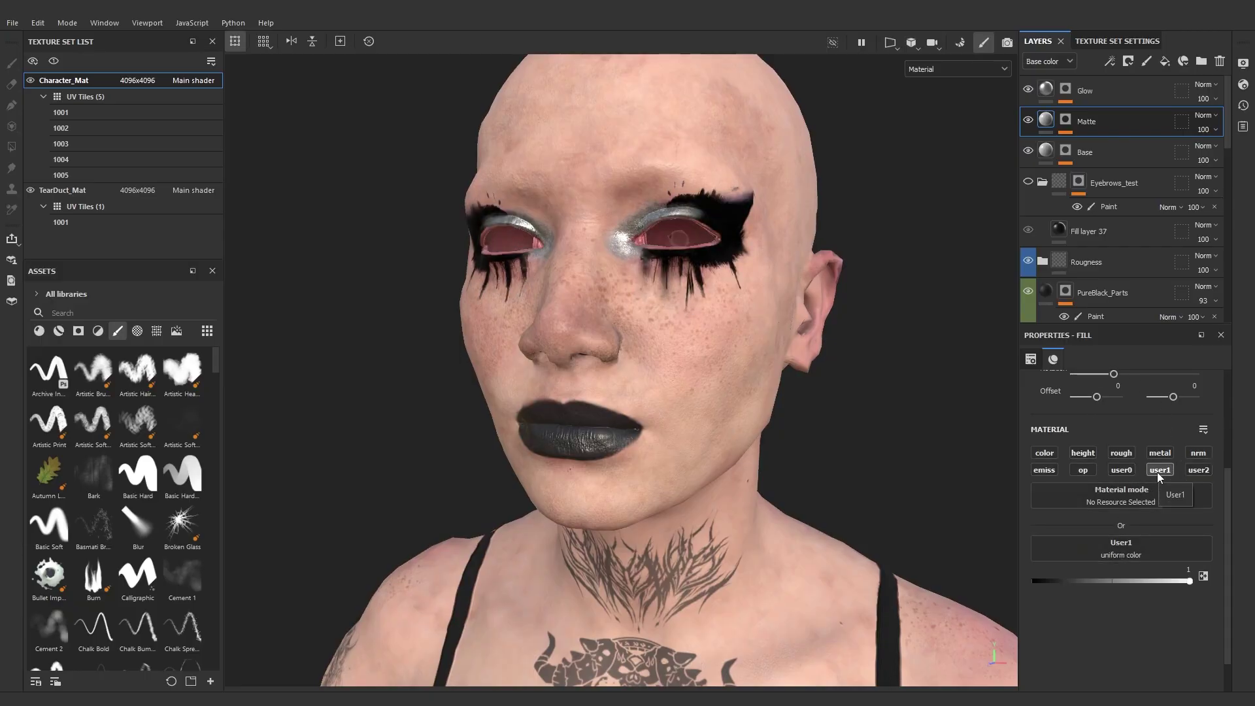
{"action": "key", "text": "ctrl+z"}
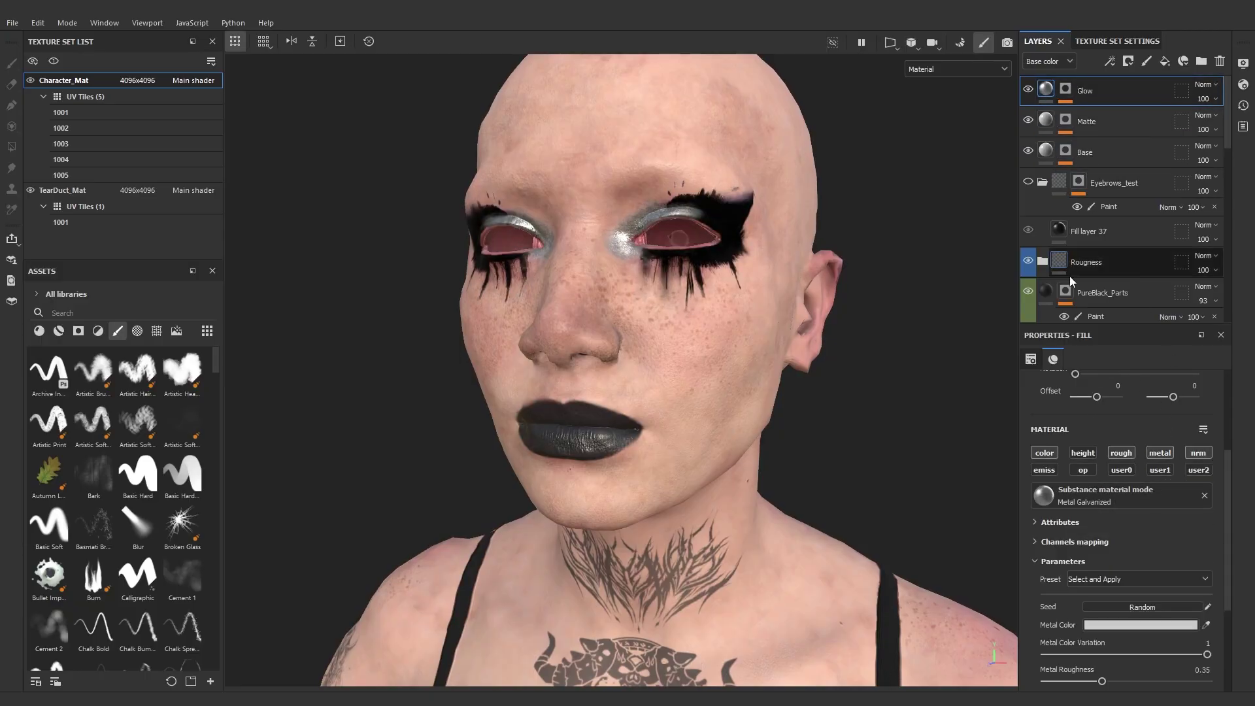
{"action": "left_click", "coordinate": [1205, 495]}
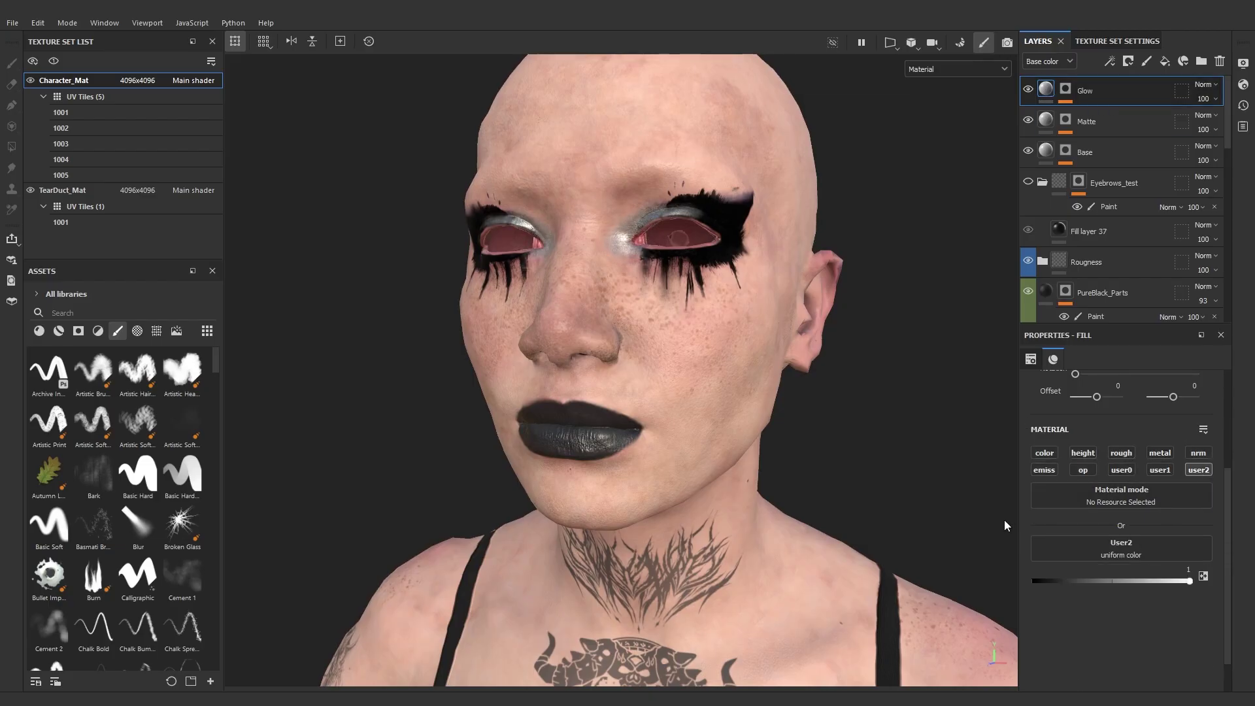
- Enable the color channel on the copied Glow layer and set its base color to pure blue, 0000FF
{"action": "left_click", "coordinate": [1044, 452]}
{"action": "left_click", "coordinate": [1046, 571]}
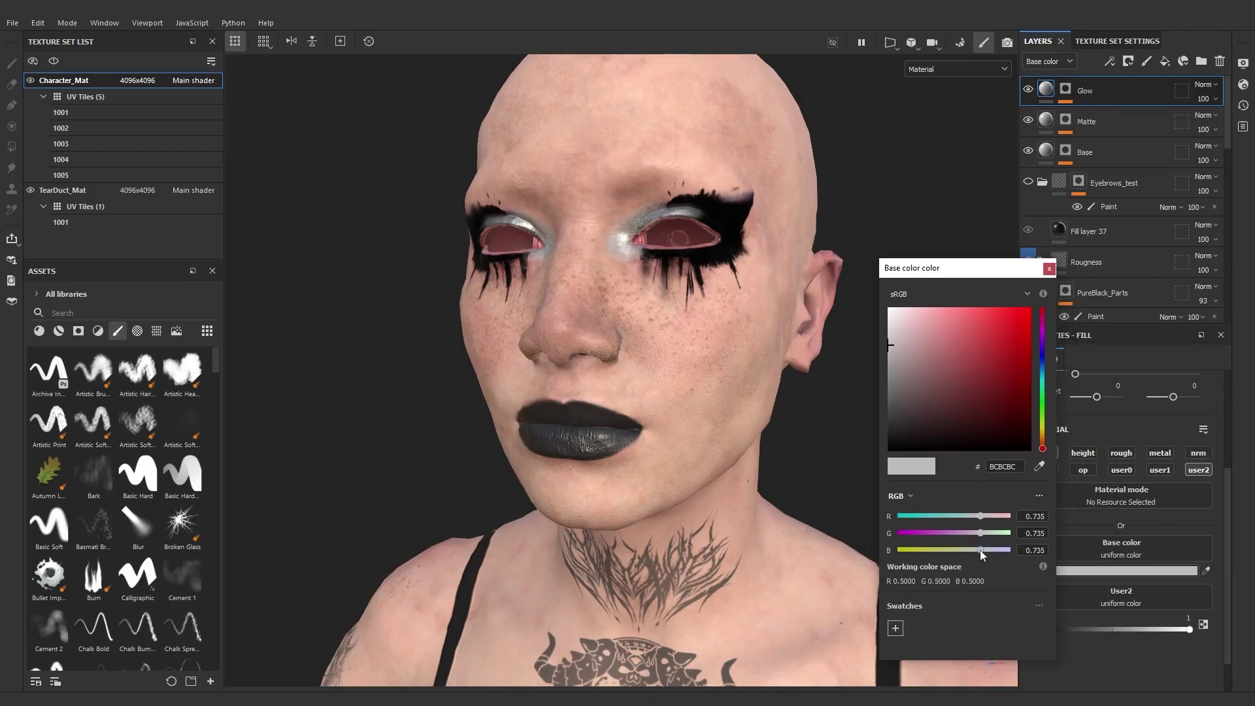
{"action": "left_click_drag", "start_coordinate": [981, 550], "coordinate": [1032, 550]}
{"action": "left_click_drag", "start_coordinate": [980, 533], "coordinate": [850, 520]}
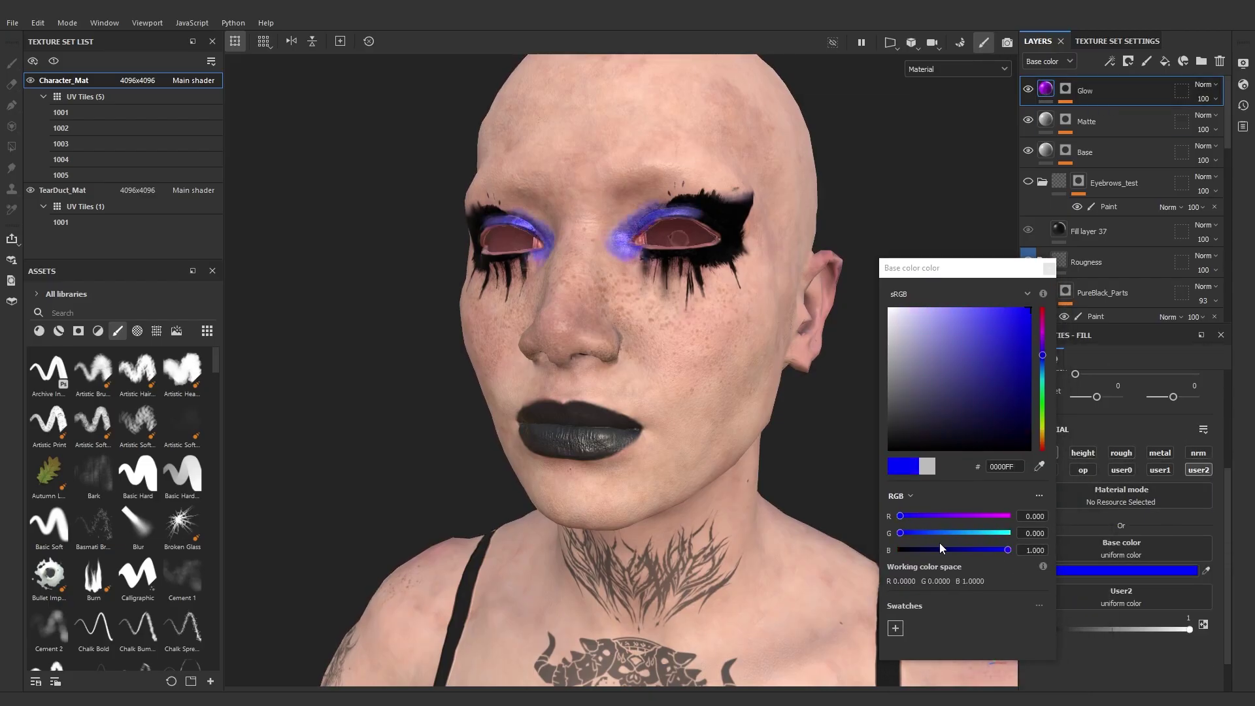
- Enable the color channel on the copied Matte layer and set its base color to pure green
{"action": "left_click", "coordinate": [1044, 130]}
{"action": "left_click", "coordinate": [1046, 570]}
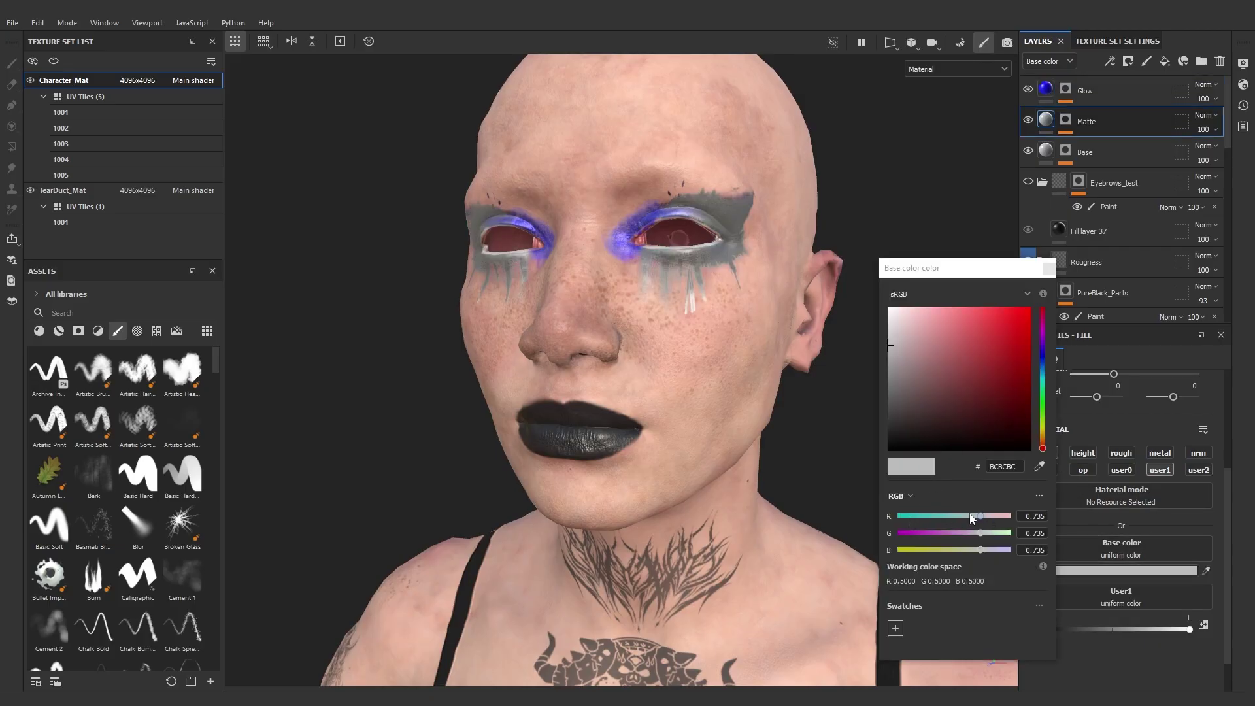
{"action": "left_click_drag", "start_coordinate": [980, 533], "coordinate": [1010, 532]}
{"action": "left_click_drag", "start_coordinate": [980, 516], "coordinate": [897, 516]}
{"action": "left_click_drag", "start_coordinate": [980, 550], "coordinate": [897, 551]}
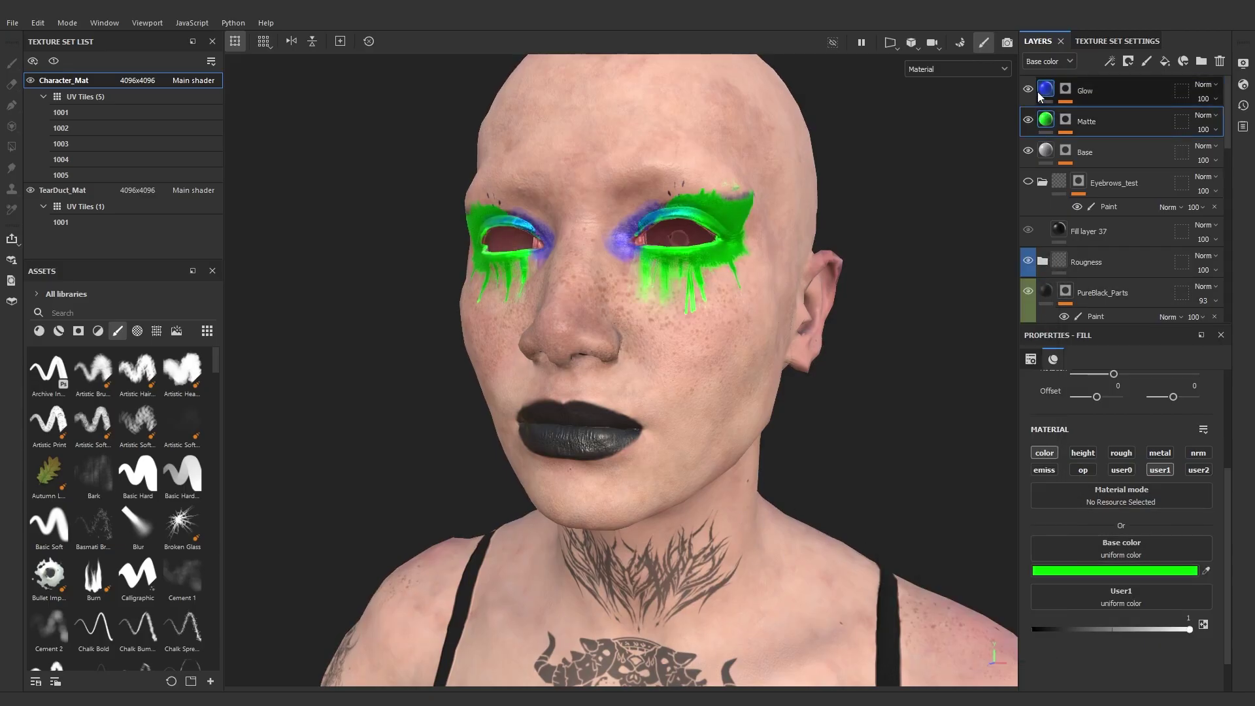
- Enable the color channel on the copied Base layer and set its base color to bright red
{"action": "left_click", "coordinate": [1046, 150]}
{"action": "left_click", "coordinate": [1059, 571]}
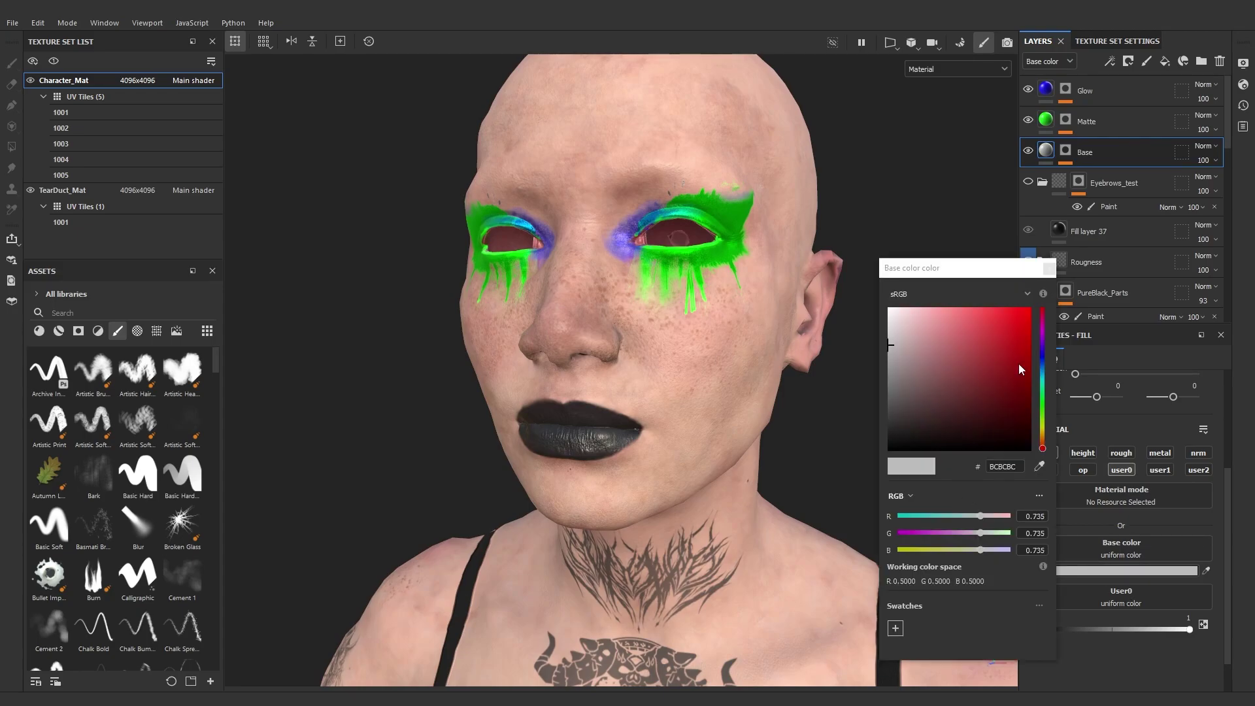
{"action": "left_click", "coordinate": [1021, 369]}
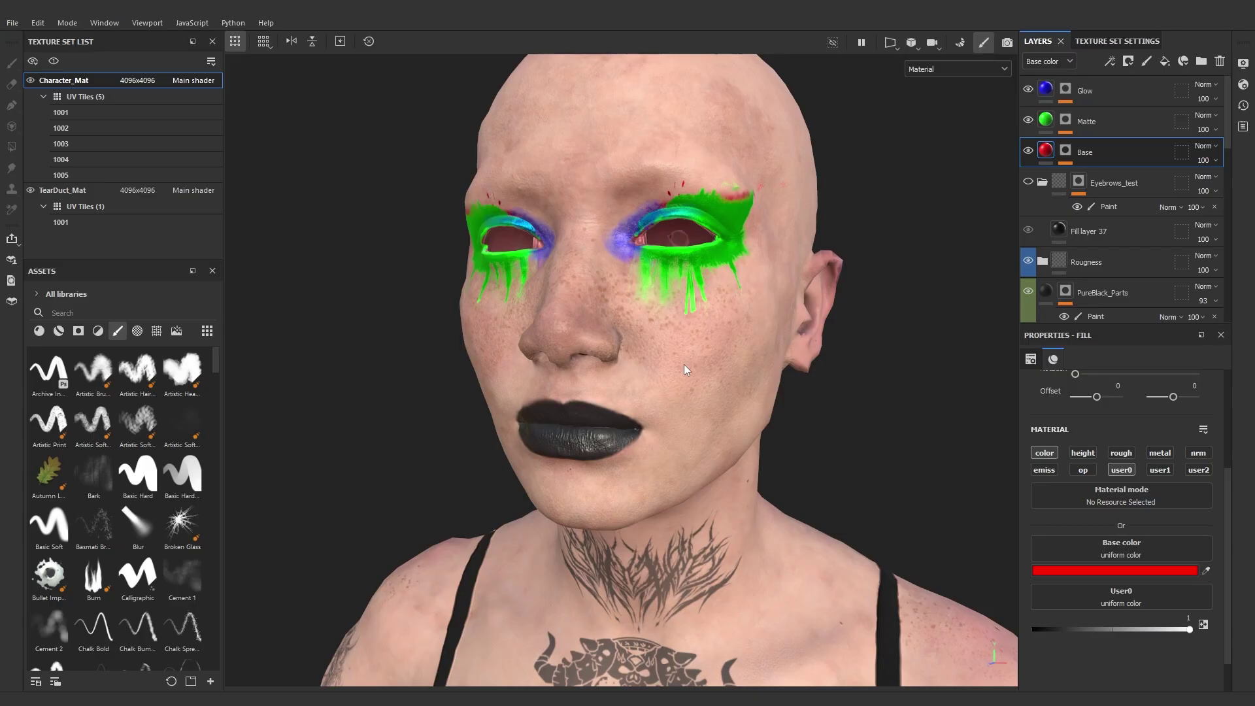
- Examine the makeup masks in the User1, User2 and User0 channels on the face, and return to Material display
{"action": "left_click", "coordinate": [957, 68]}
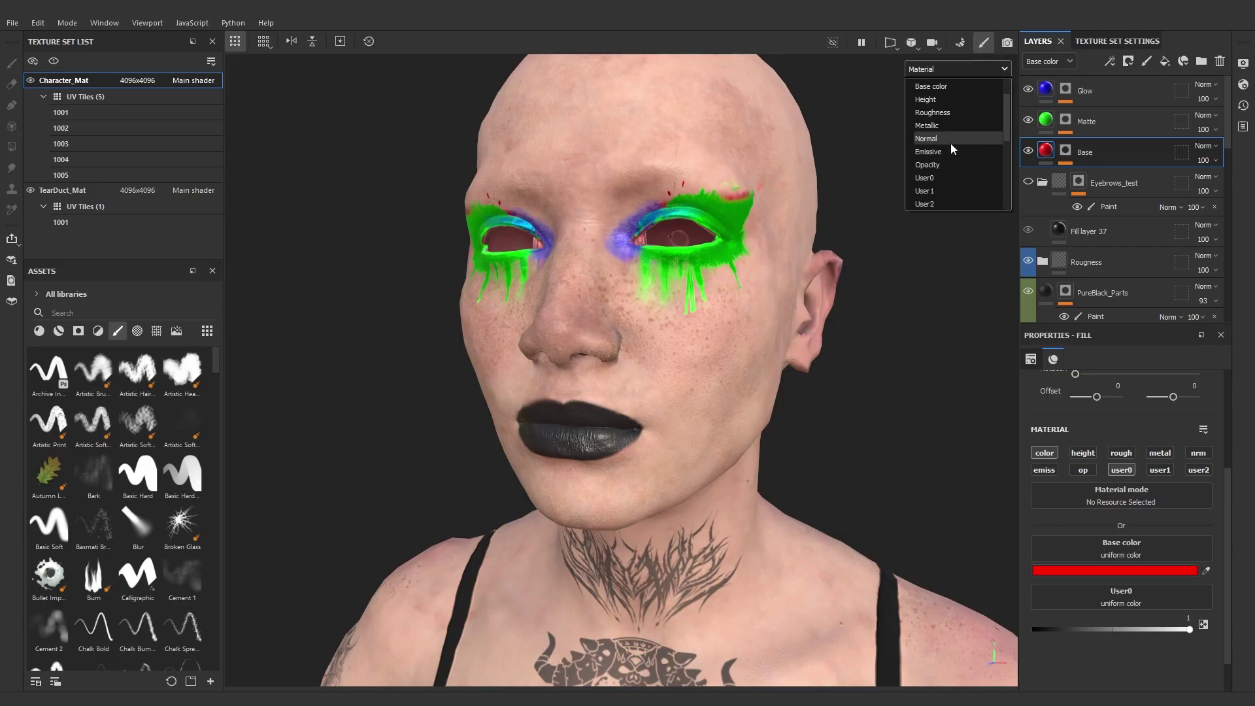
{"action": "scroll", "coordinate": [949, 131], "scroll_direction": "down", "scroll_amount": 3}
{"action": "left_click", "coordinate": [943, 114]}
{"action": "left_click", "coordinate": [947, 69]}
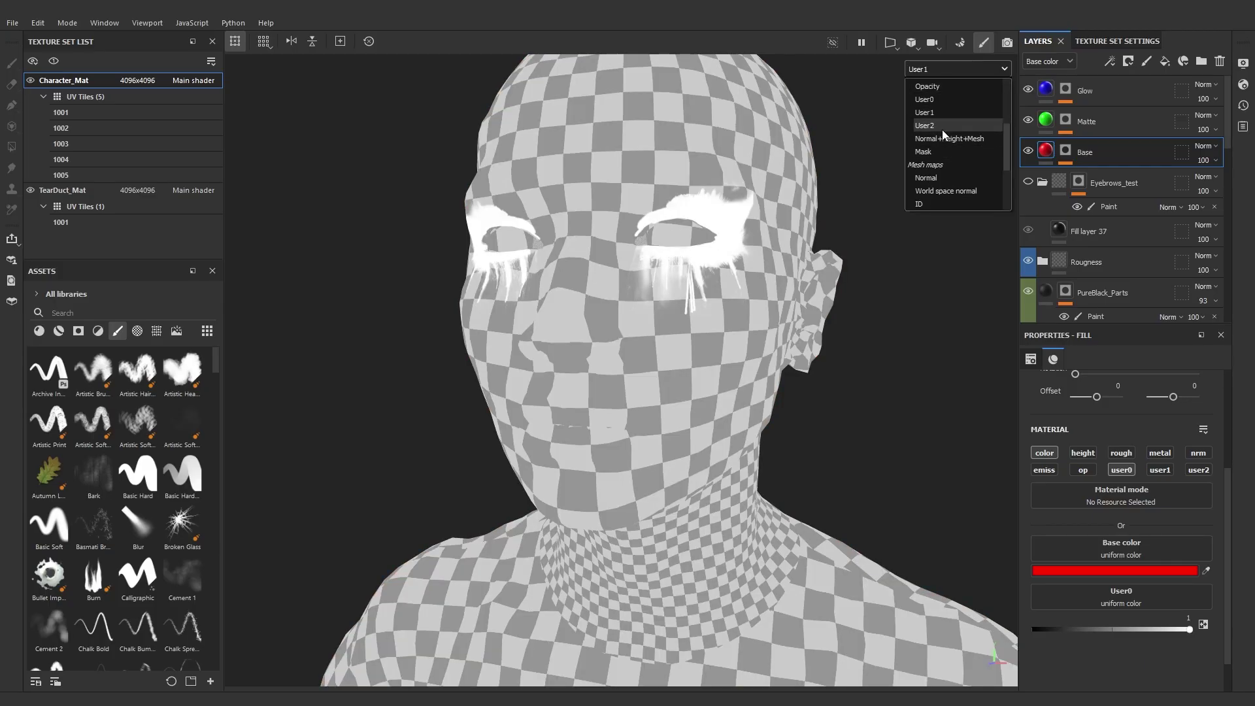
{"action": "left_click", "coordinate": [942, 126]}
{"action": "left_click", "coordinate": [942, 69]}
{"action": "left_click", "coordinate": [928, 99]}
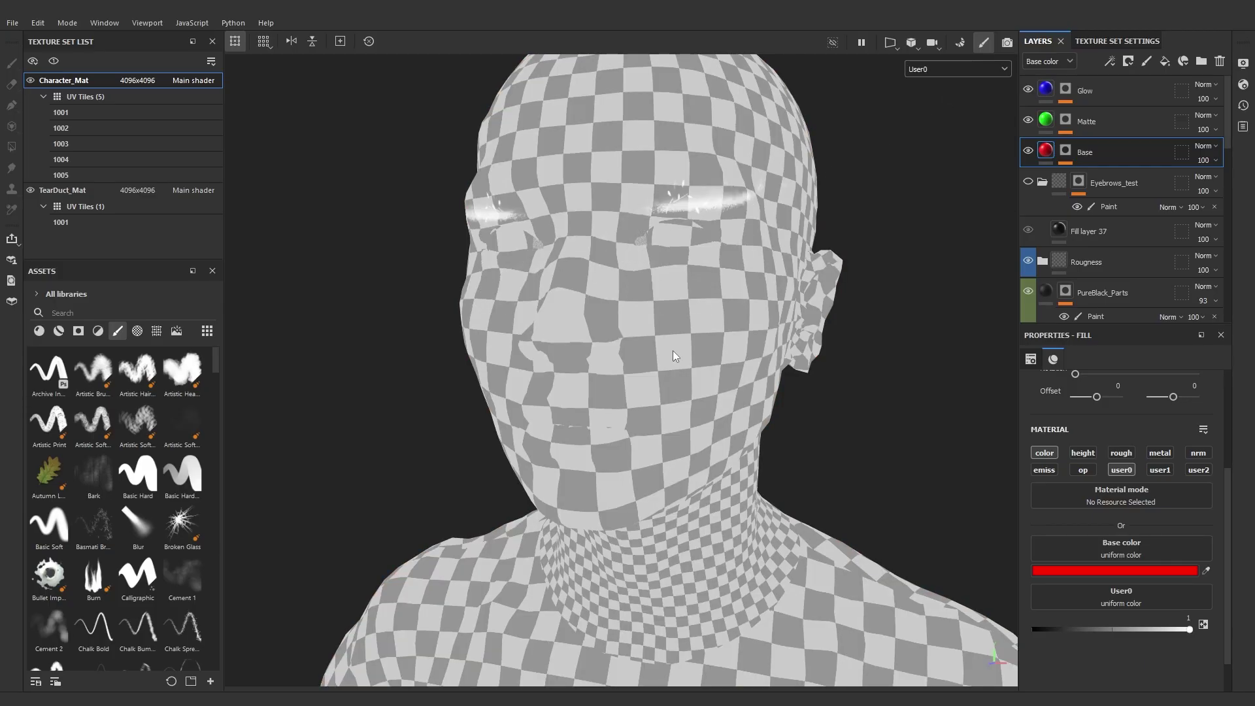
{"action": "left_click", "coordinate": [918, 67]}
{"action": "left_click", "coordinate": [949, 92]}
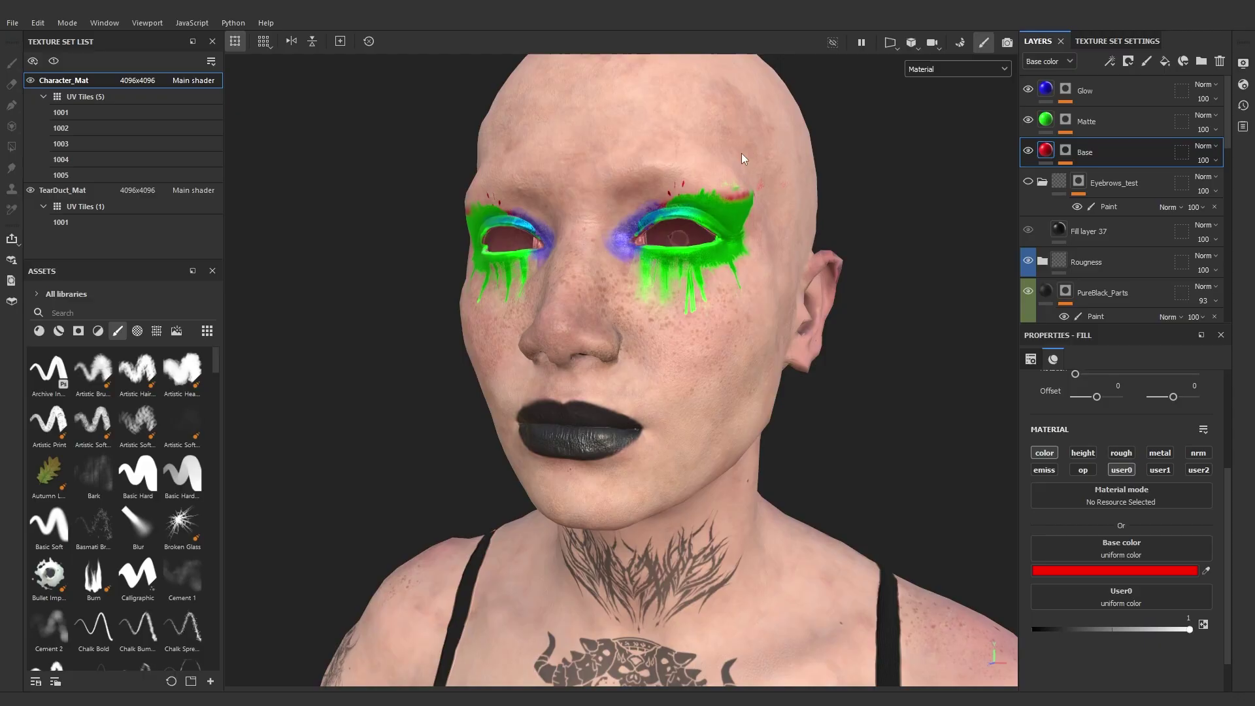
- Add a fill layer directly above the Eyebrows_test folder and name it Base_Black_L
{"action": "left_click", "coordinate": [1170, 186]}
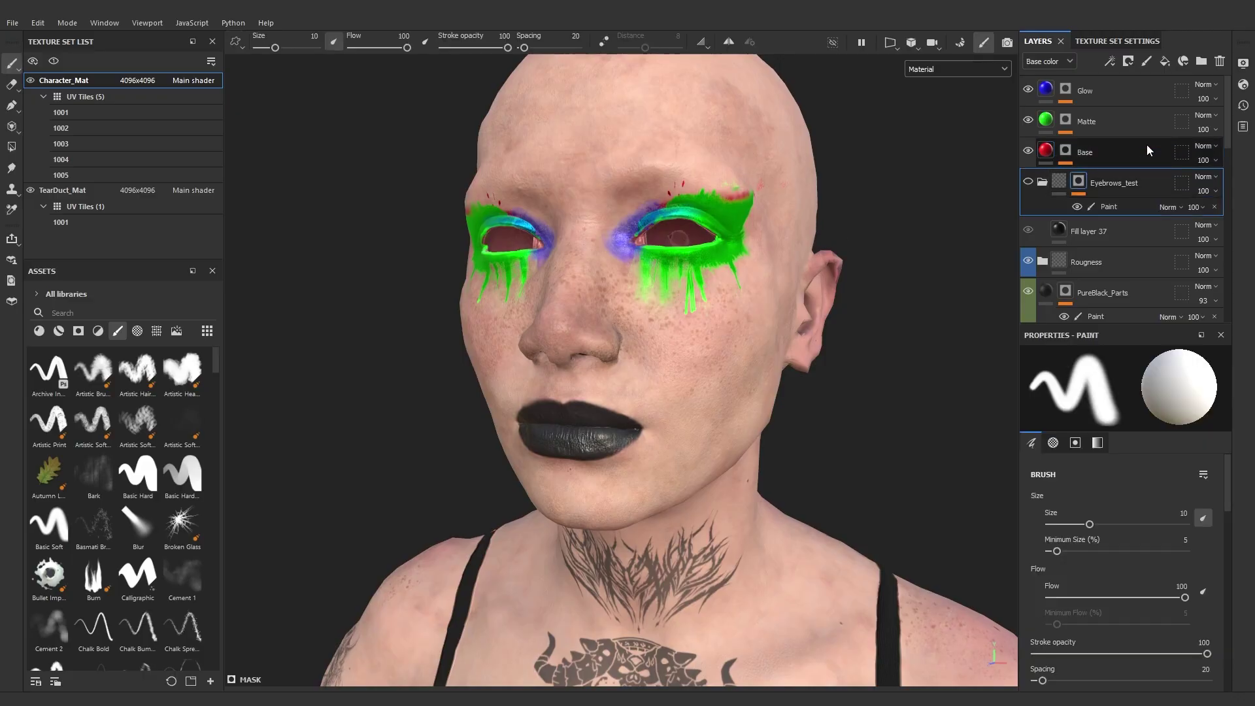
{"action": "left_click", "coordinate": [1164, 58]}
{"action": "double_click", "coordinate": [1078, 184]}
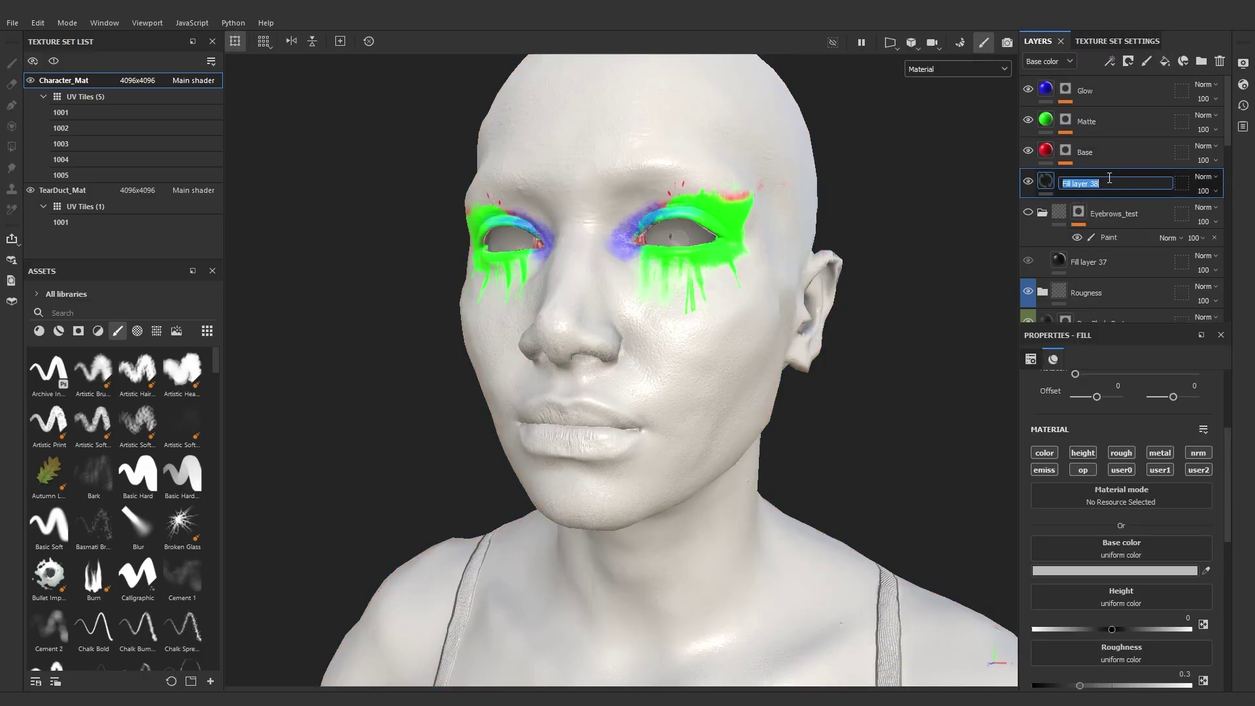
{"action": "type", "text": "Base_Black_L"}
{"action": "key", "text": "Return"}
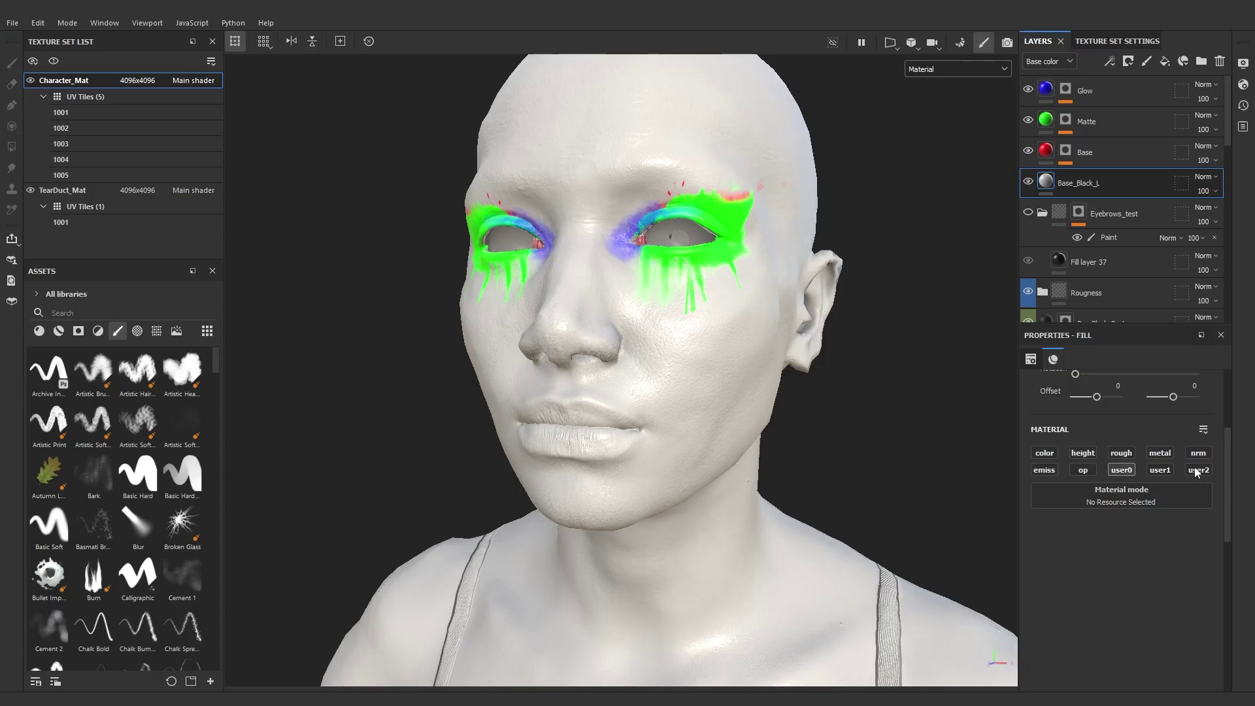
- Limit Base_Black_L to the user0, user1 and user2 channels and set all three values to 0
{"action": "left_click", "coordinate": [1196, 469]}
{"action": "left_click", "coordinate": [1160, 470]}
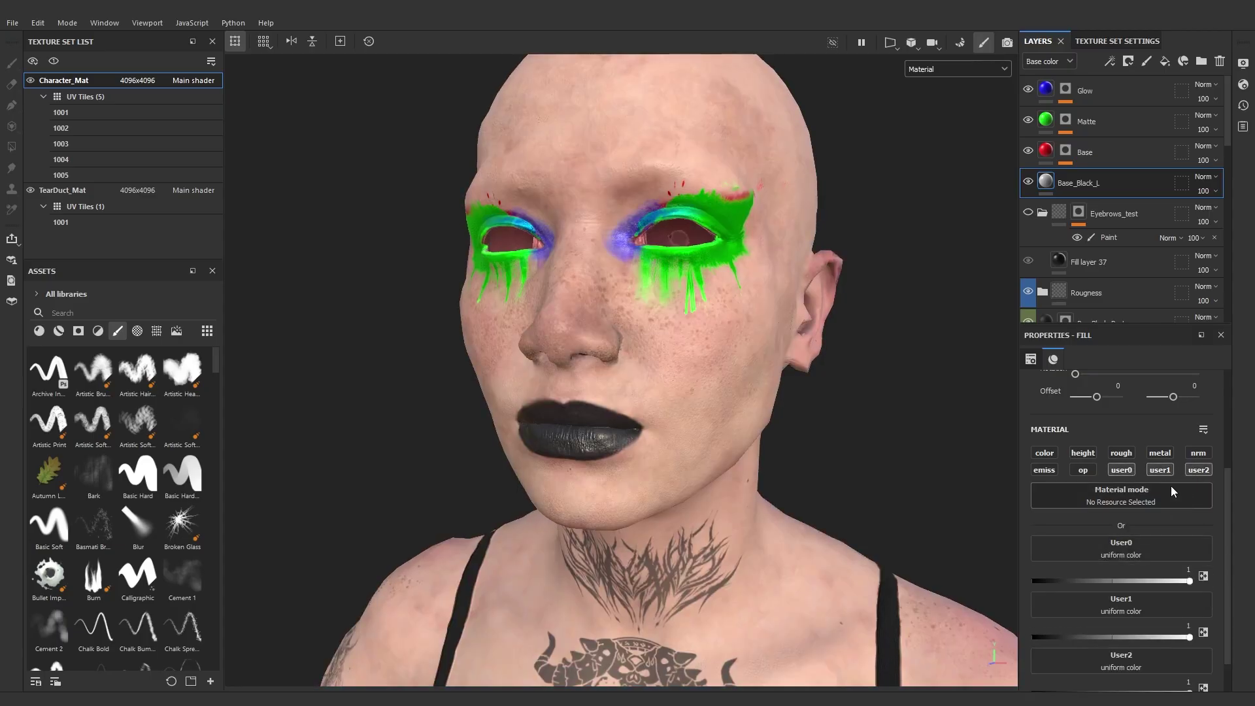
{"action": "scroll", "coordinate": [1170, 492], "scroll_direction": "down", "scroll_amount": 1}
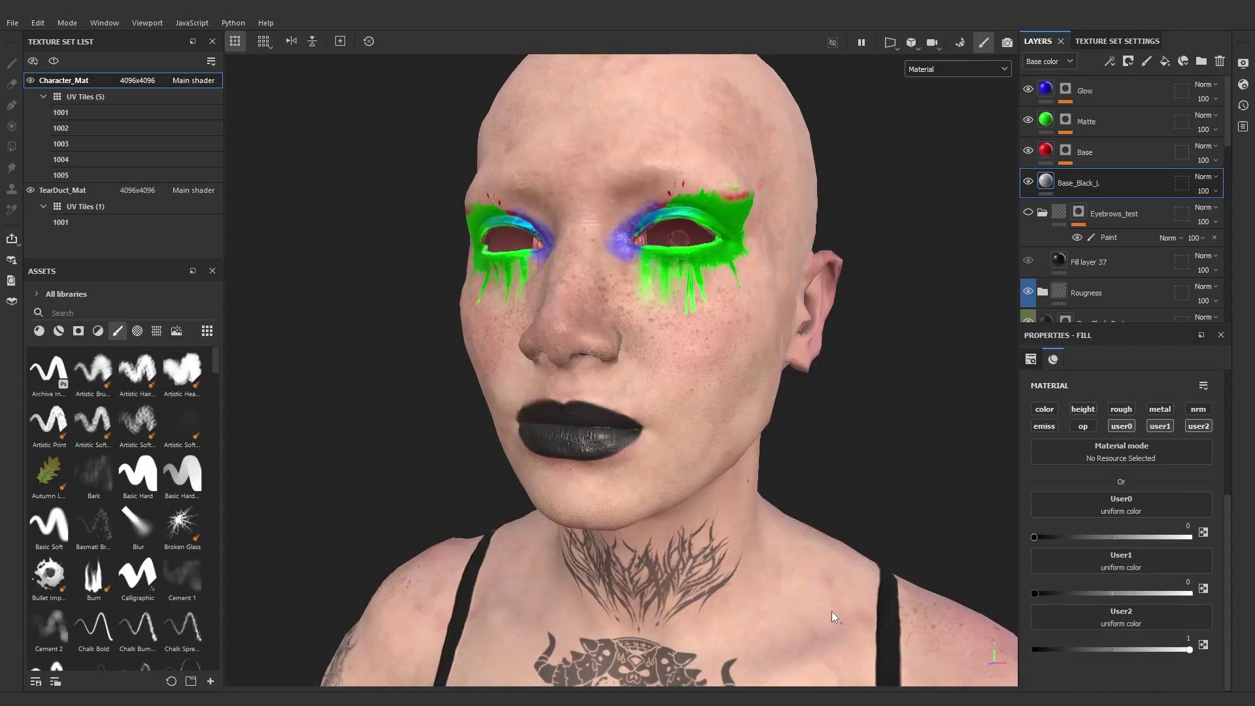
{"action": "left_click_drag", "start_coordinate": [1093, 651], "coordinate": [1033, 649]}
- Enable the color channel on Base_Black_L and set its base color to black, 000000
{"action": "left_click", "coordinate": [1044, 408]}
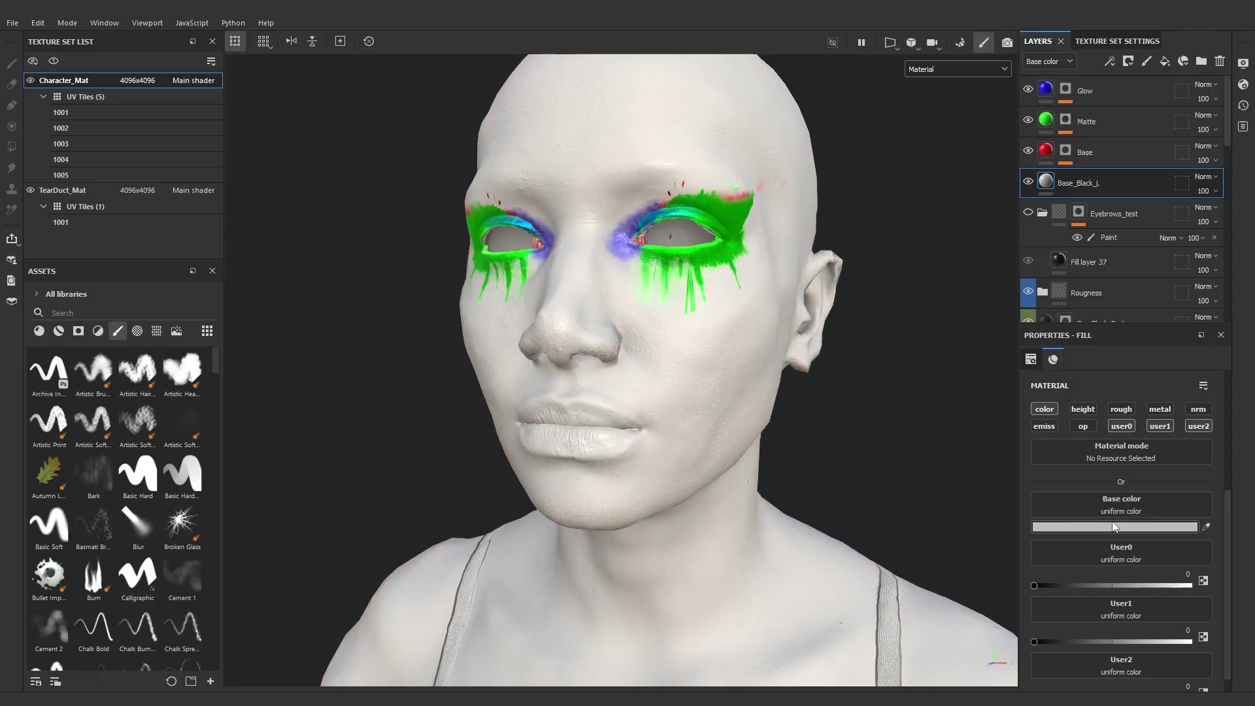
{"action": "left_click", "coordinate": [1111, 527]}
{"action": "left_click", "coordinate": [930, 440]}
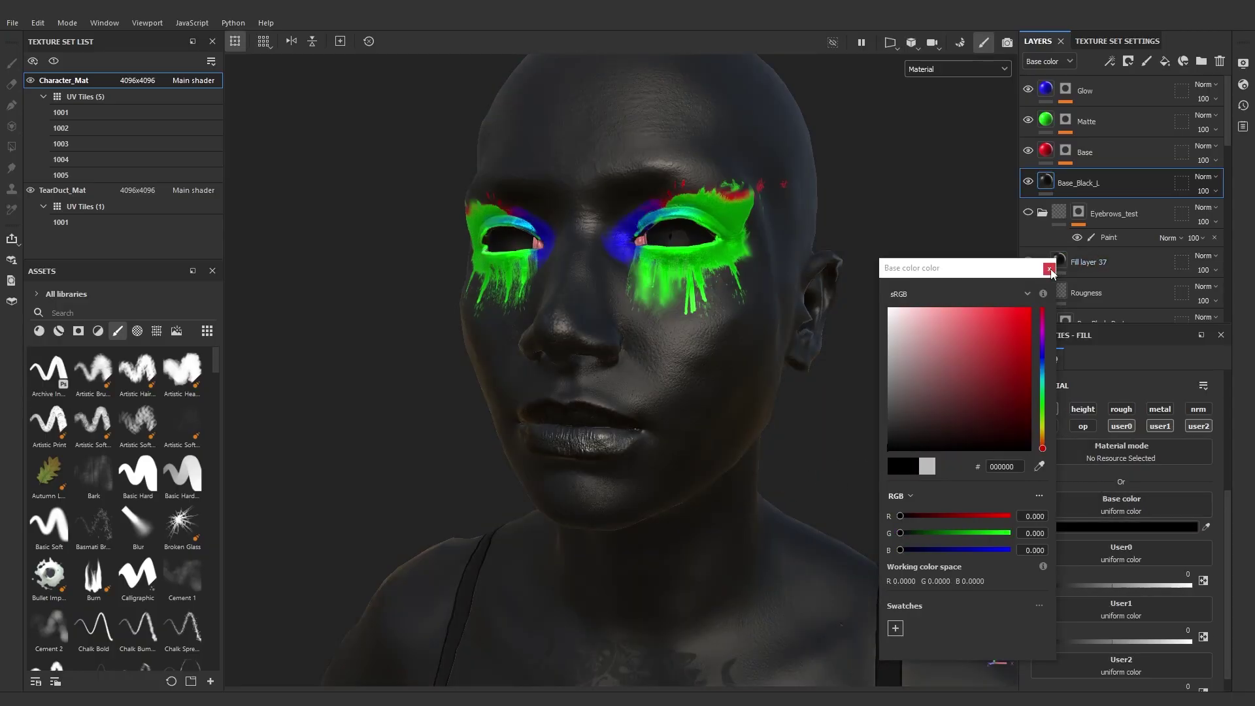
{"action": "left_click", "coordinate": [565, 141]}
- Create a new texture export preset and name it RGB_Mask_Export
{"action": "key", "text": "ctrl+shift+e"}
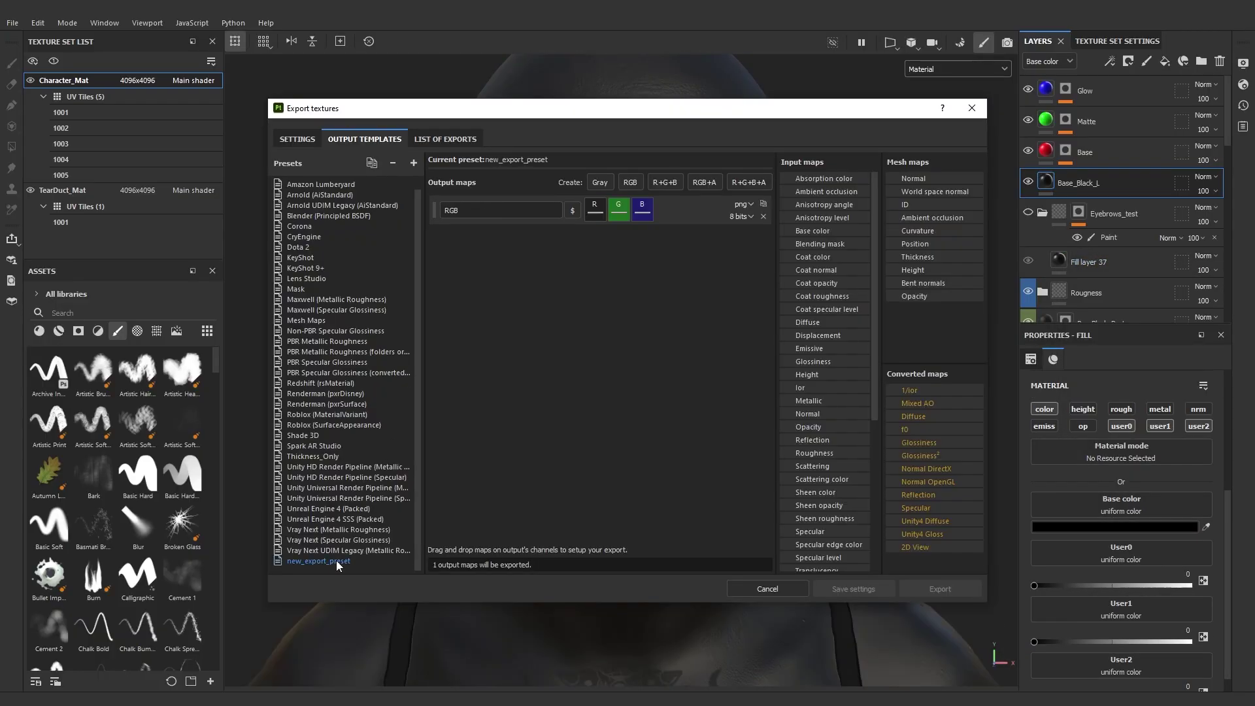
{"action": "scroll", "coordinate": [382, 265], "scroll_direction": "up", "scroll_amount": 1}
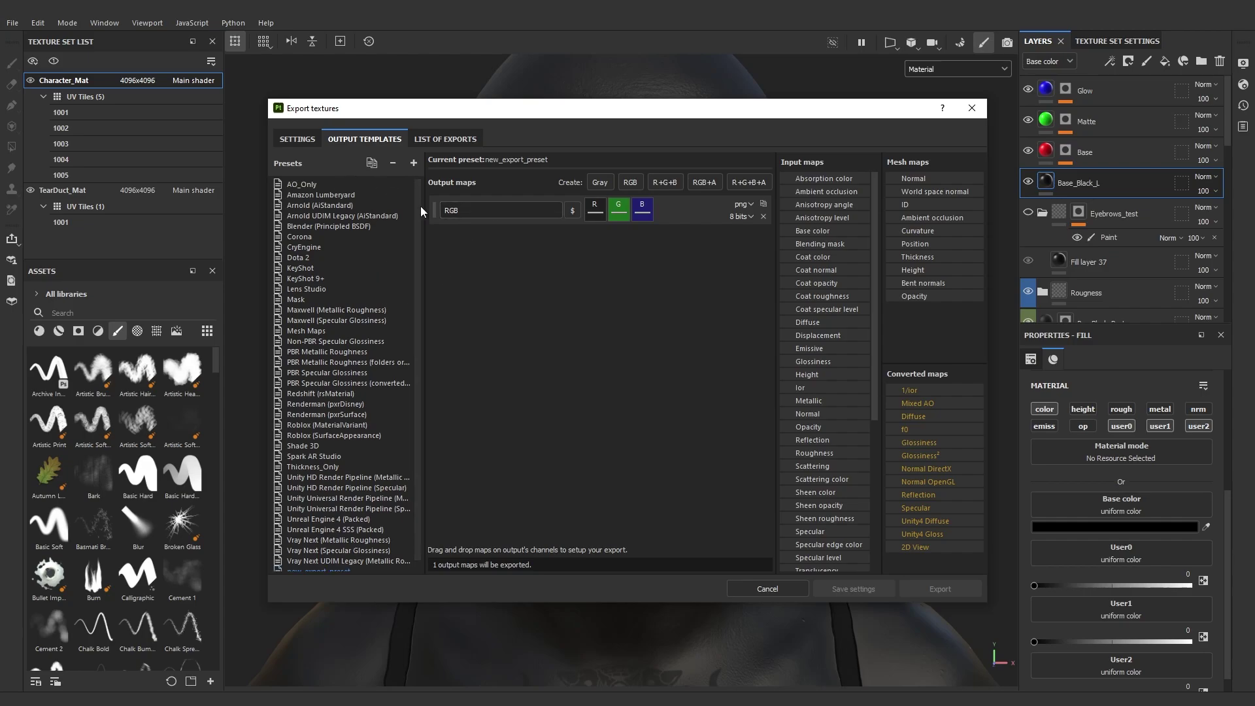
{"action": "left_click", "coordinate": [412, 164]}
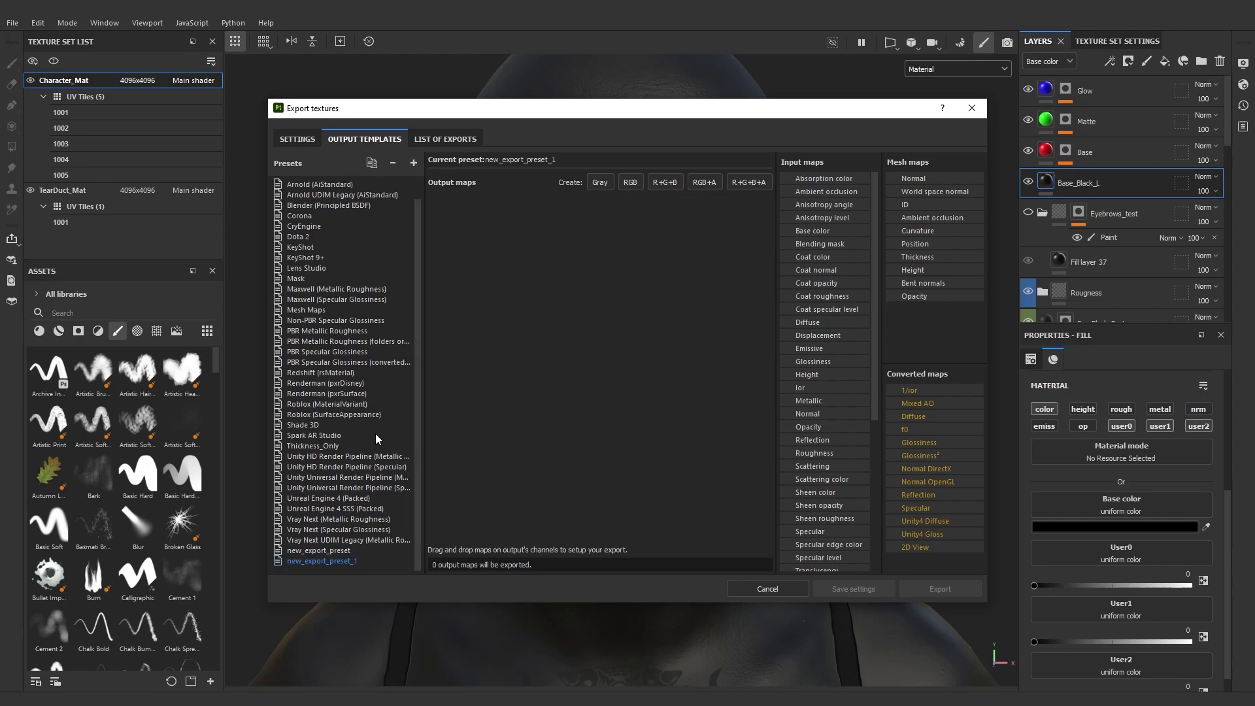
{"action": "double_click", "coordinate": [314, 560]}
{"action": "type", "text": "RGB_Mask_Export"}
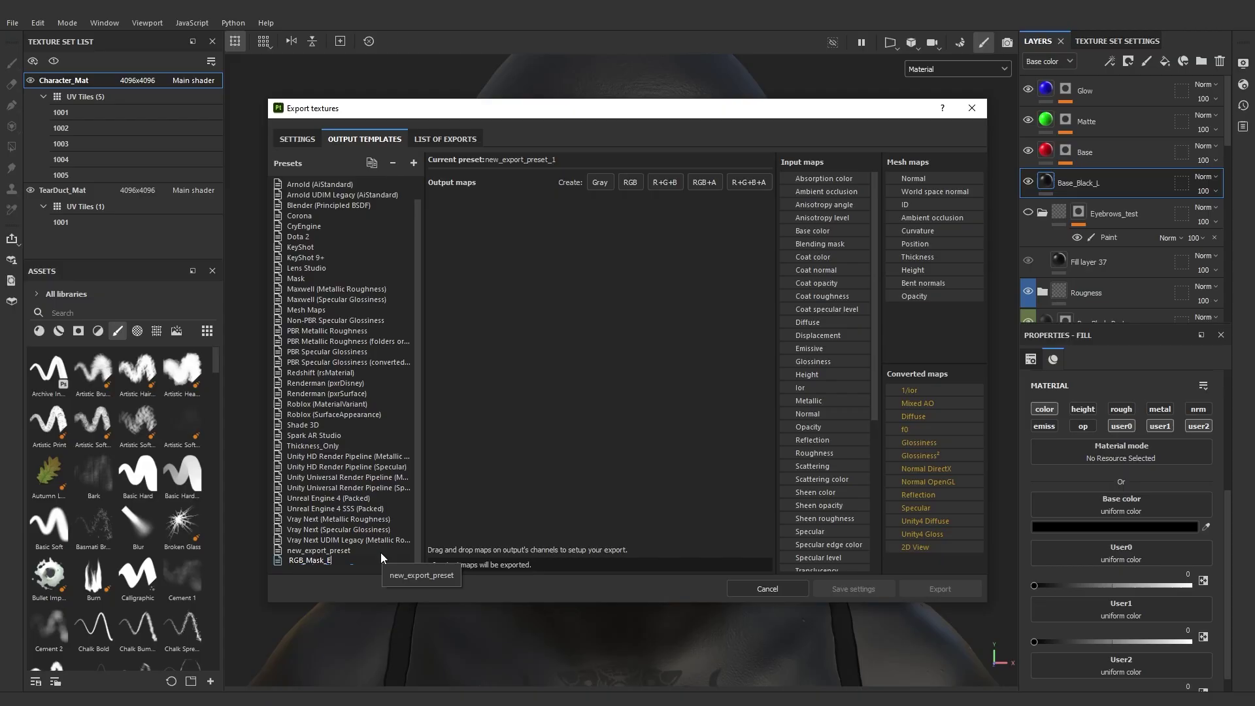
{"action": "key", "text": "Return"}
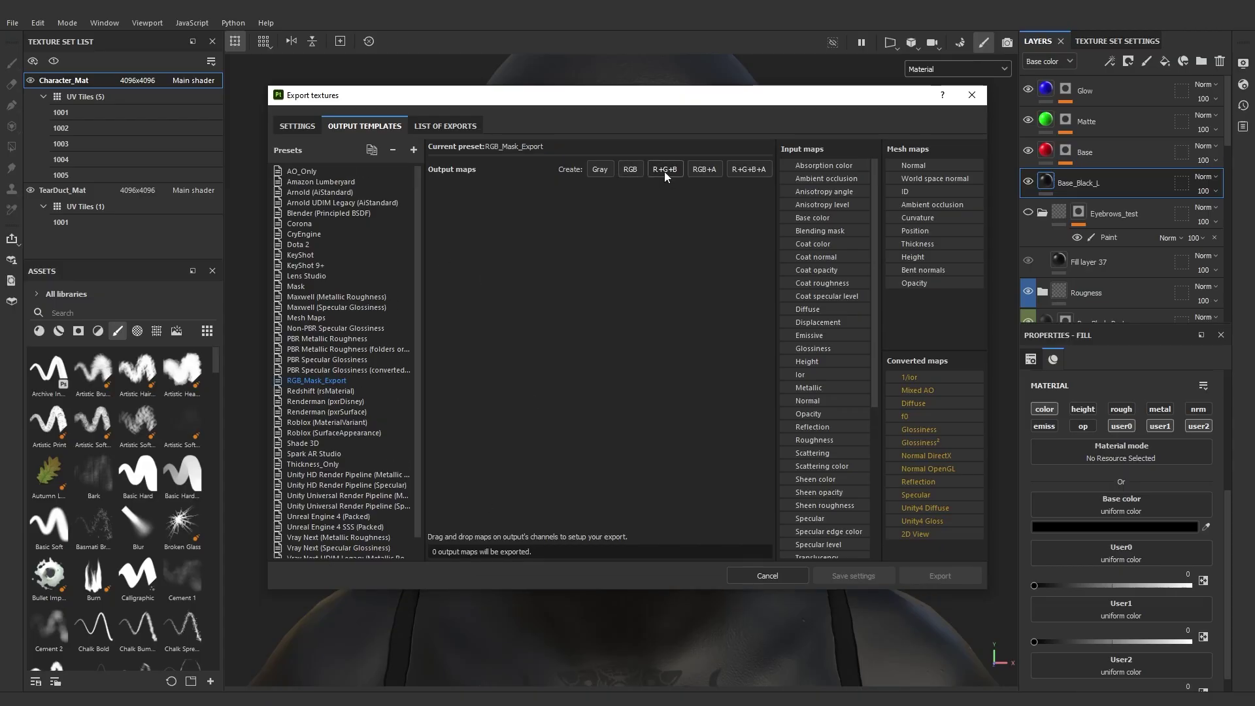
- Add an R+G+B output map to RGB_Mask_Export, assigning the gray channels of User0 to R, User1 to G and User2 to B
{"action": "left_click", "coordinate": [664, 169]}
{"action": "scroll", "coordinate": [816, 425], "scroll_direction": "down", "scroll_amount": 5}
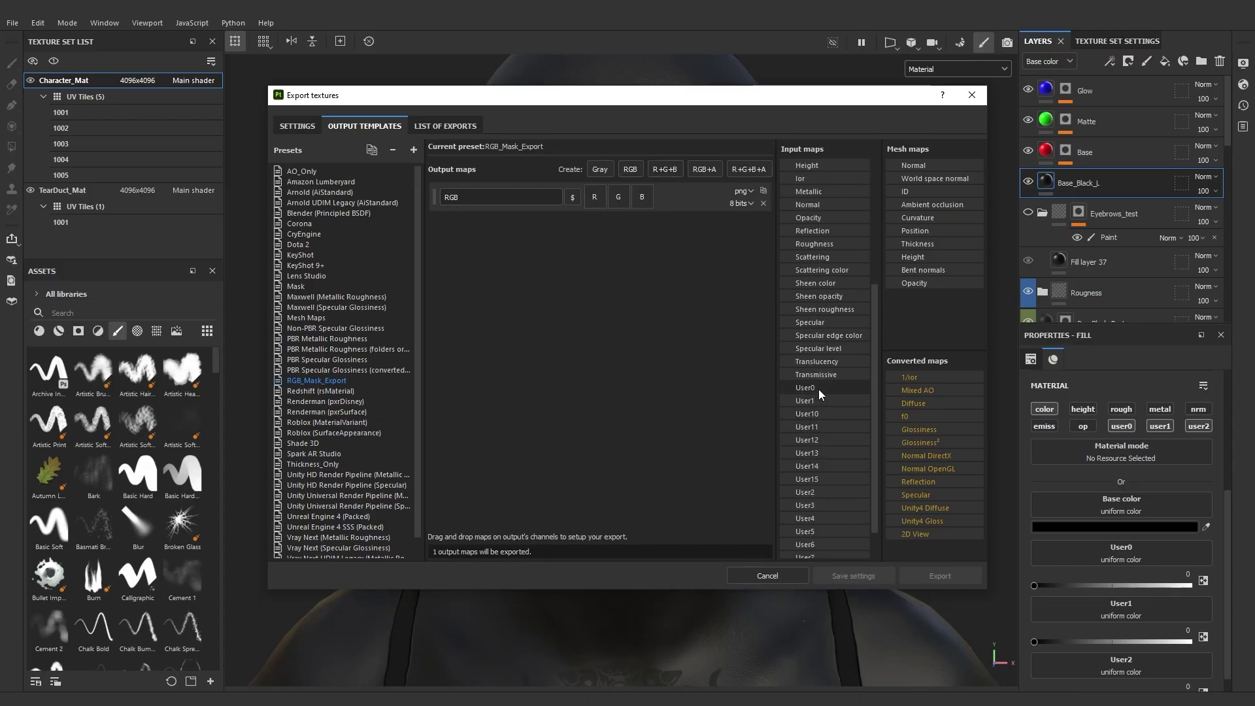
{"action": "left_click_drag", "start_coordinate": [811, 390], "coordinate": [599, 195]}
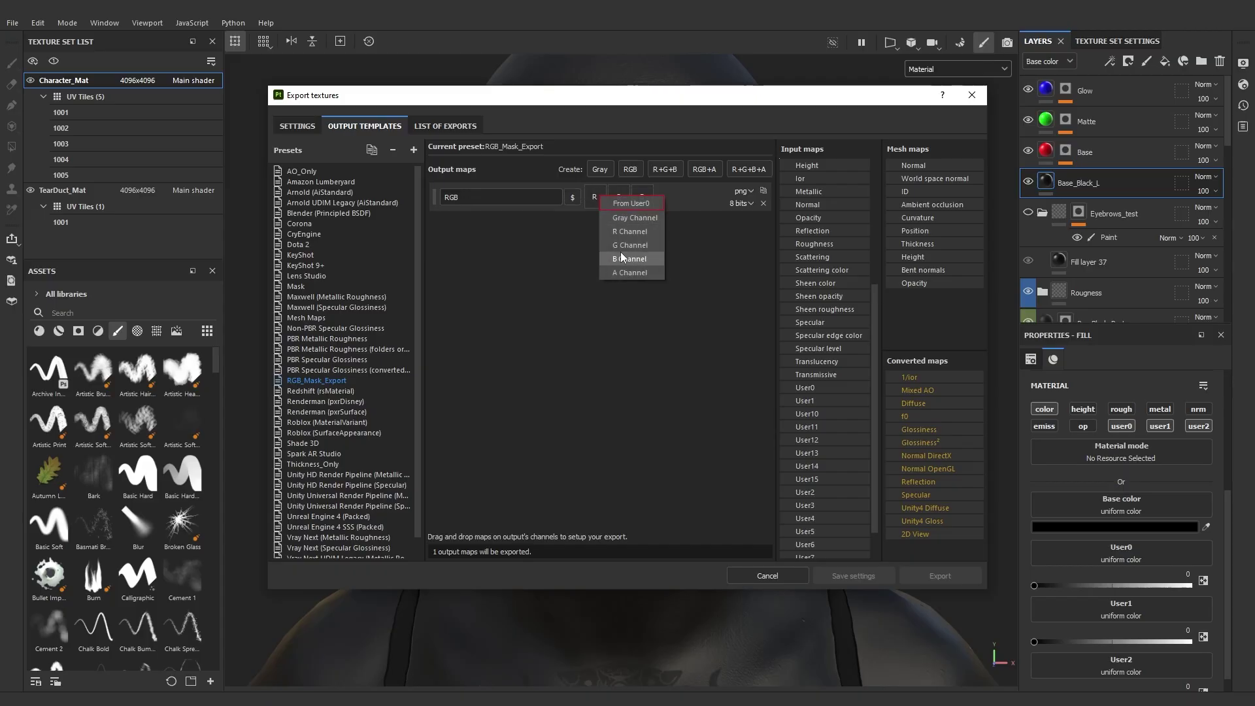
{"action": "left_click", "coordinate": [629, 219]}
{"action": "left_click_drag", "start_coordinate": [820, 391], "coordinate": [621, 198]}
{"action": "left_click", "coordinate": [631, 222]}
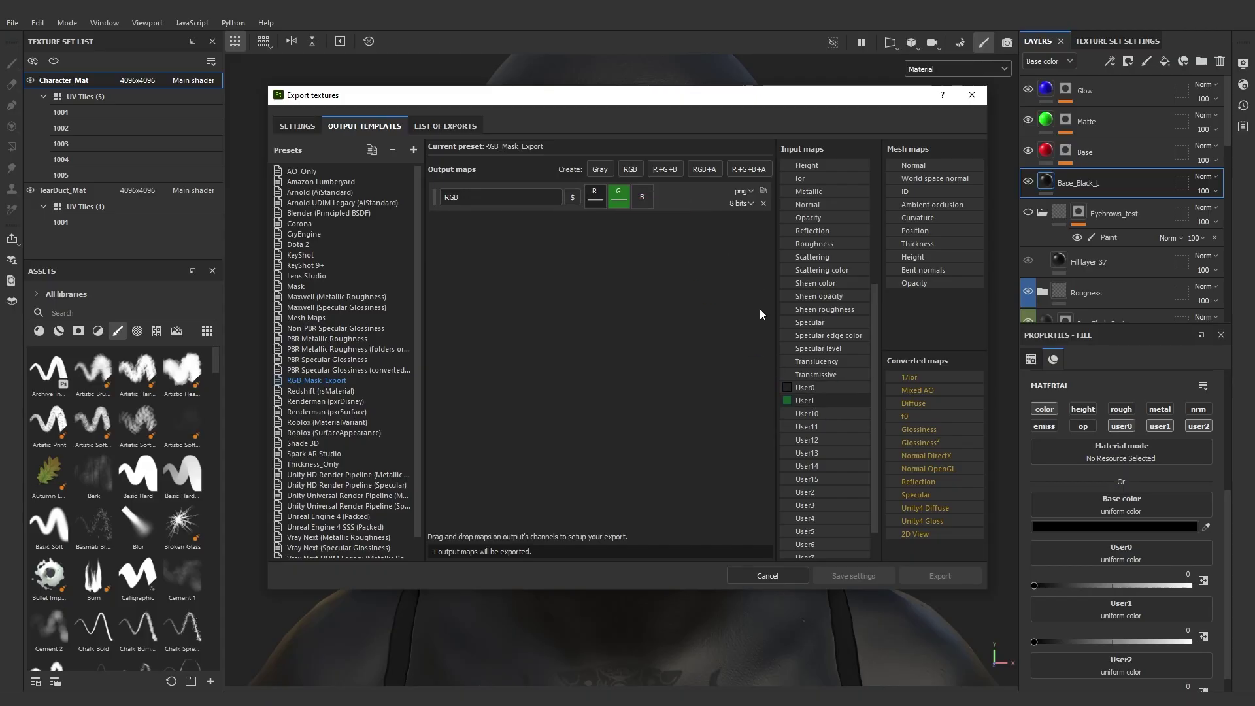
{"action": "scroll", "coordinate": [829, 411], "scroll_direction": "down", "scroll_amount": 3}
{"action": "left_click_drag", "start_coordinate": [809, 453], "coordinate": [645, 196]}
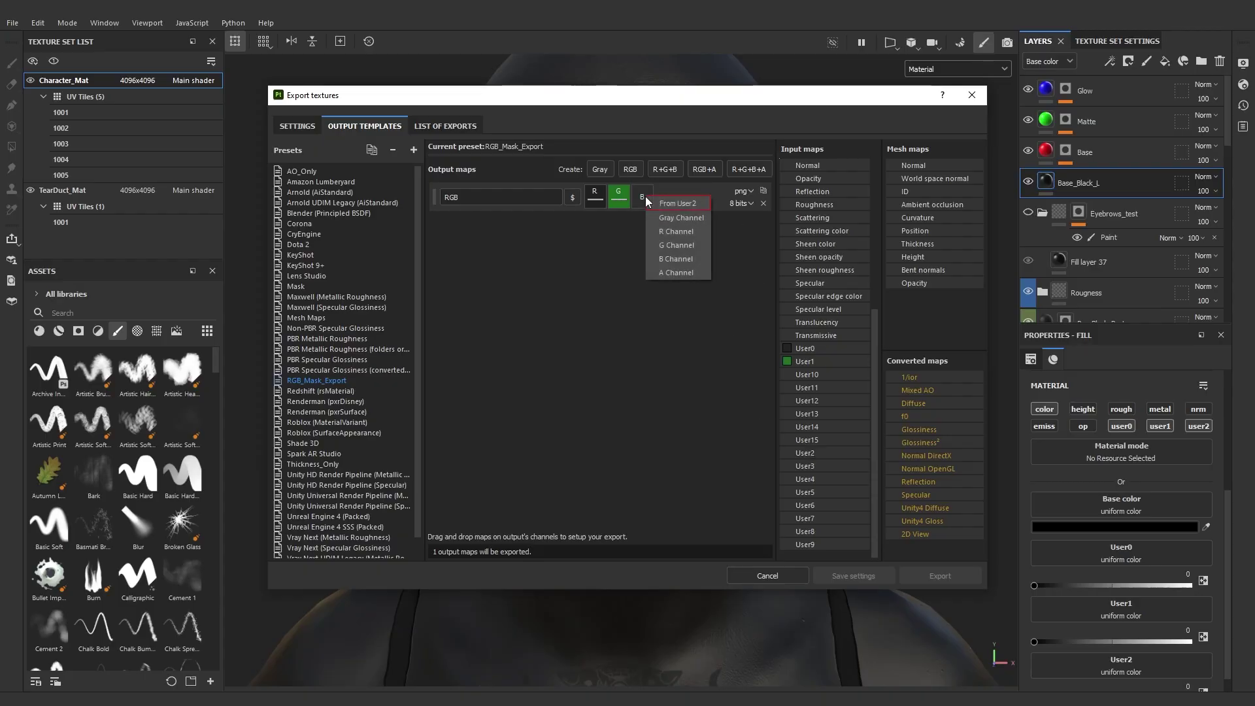
{"action": "left_click", "coordinate": [680, 220]}
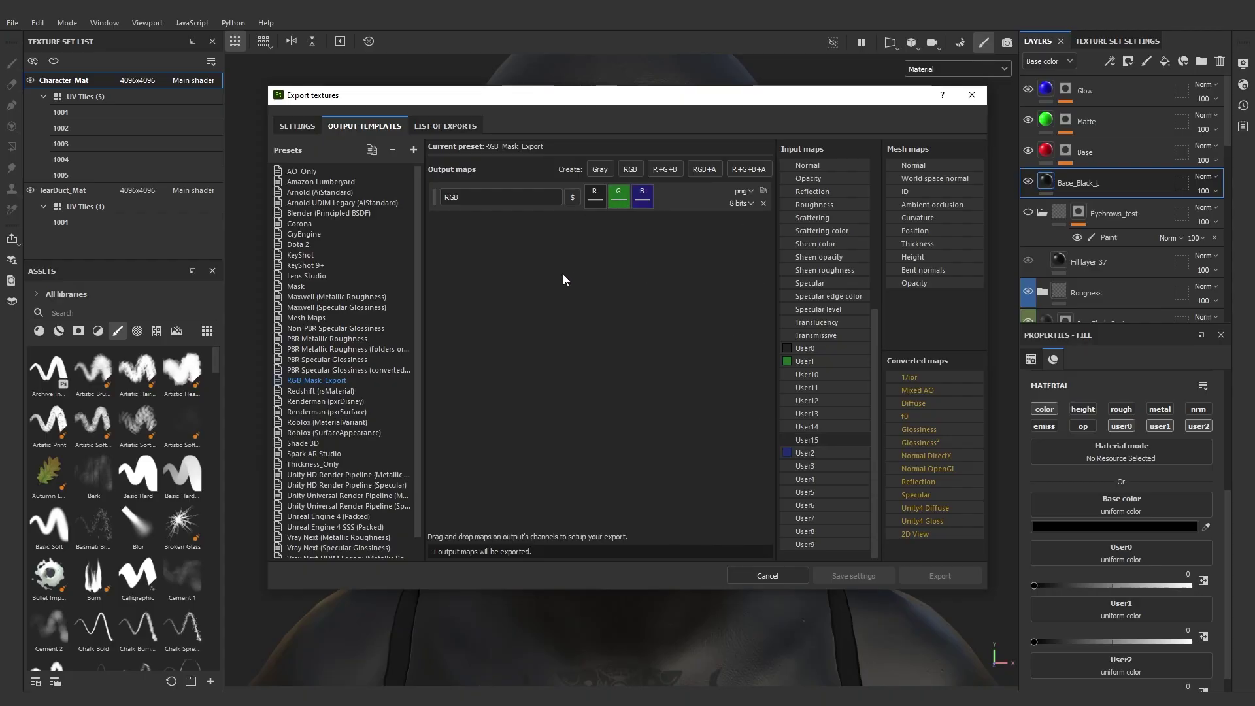
- Choose RGB_Mask_Export as the output template in the global export settings
{"action": "left_click", "coordinate": [297, 126]}
{"action": "left_click", "coordinate": [307, 160]}
{"action": "left_click", "coordinate": [656, 203]}
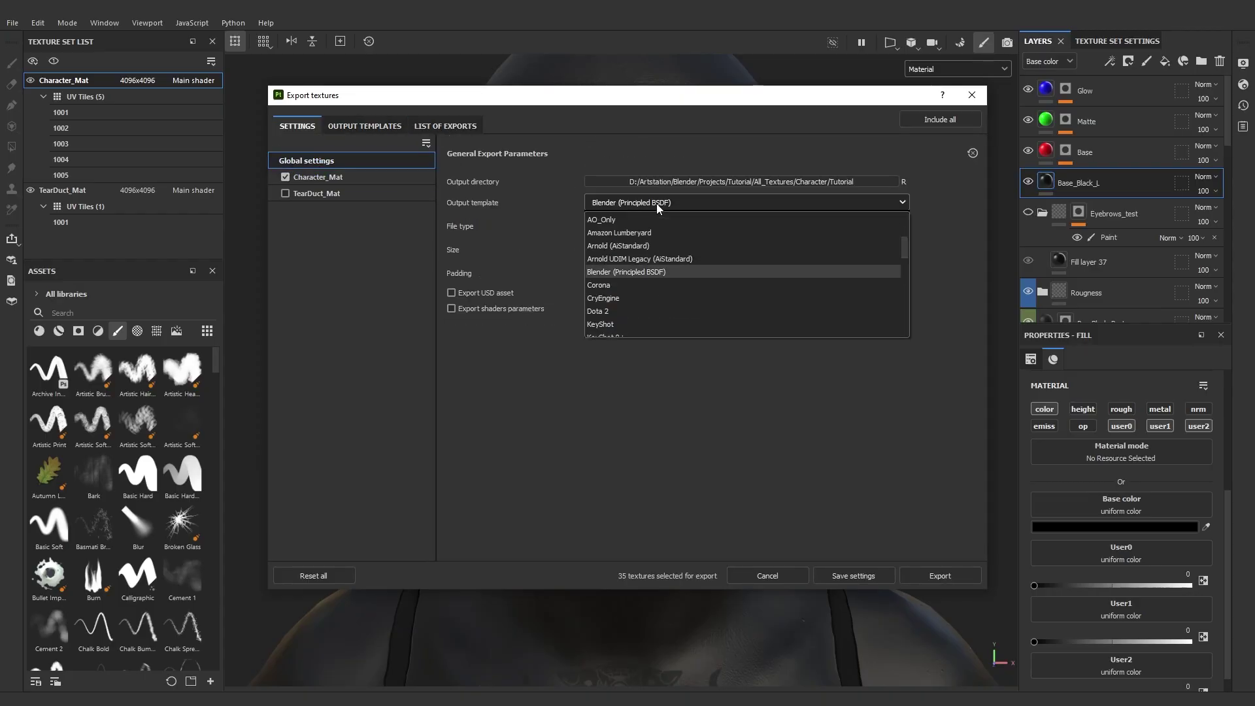
{"action": "scroll", "coordinate": [661, 273], "scroll_direction": "down", "scroll_amount": 5}
{"action": "left_click", "coordinate": [653, 245]}
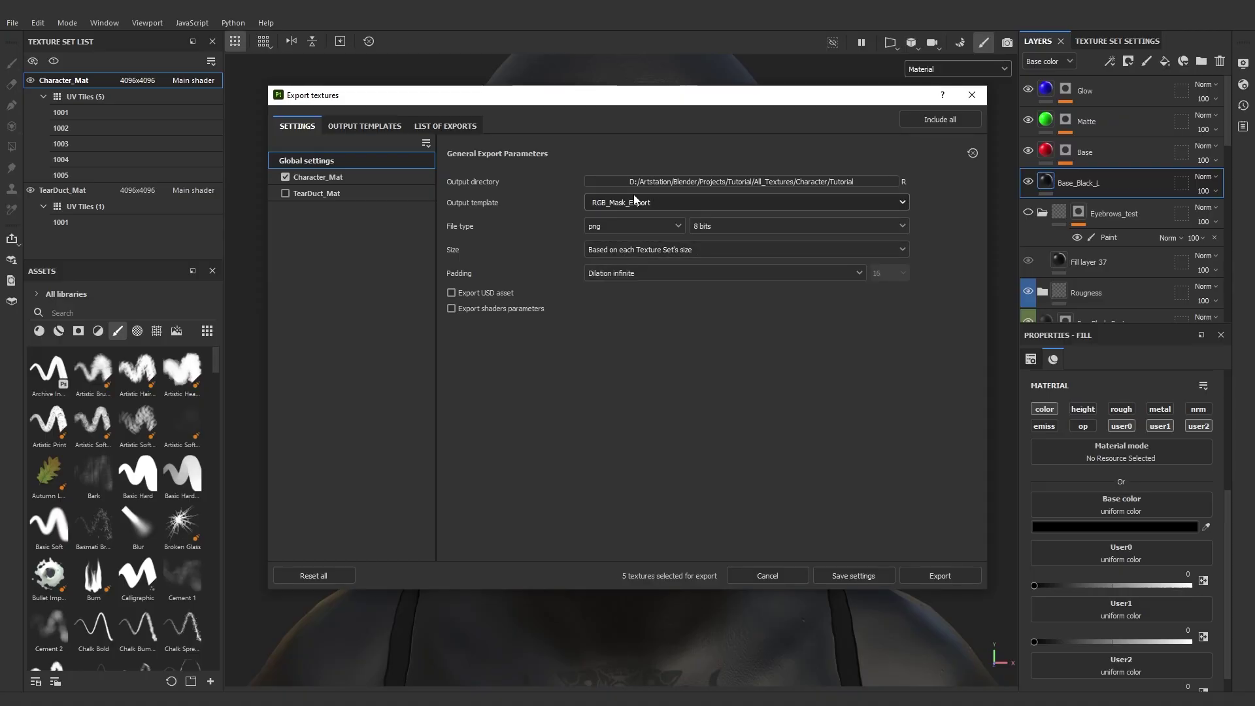
- Restrict Character_Mat to UV tile 1001 and export its RGB mask texture
{"action": "left_click", "coordinate": [328, 178]}
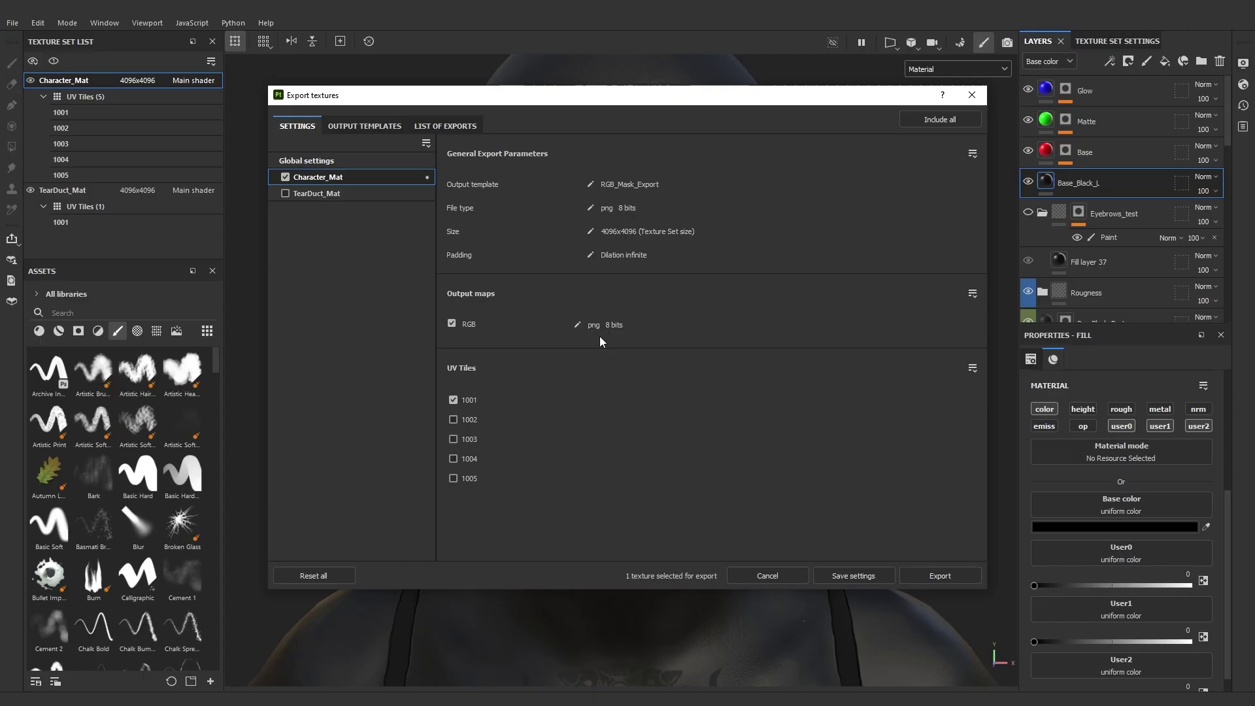
{"action": "left_click", "coordinate": [330, 163]}
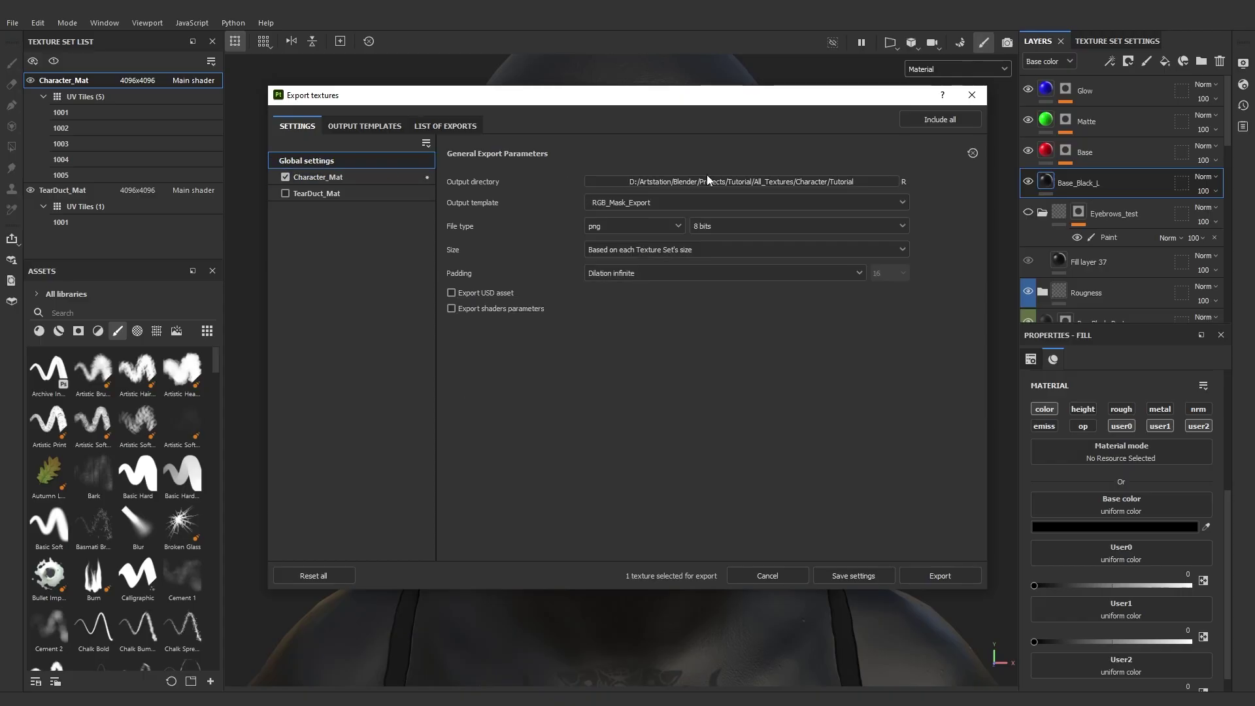
{"action": "left_click", "coordinate": [353, 177]}
{"action": "left_click", "coordinate": [920, 573]}
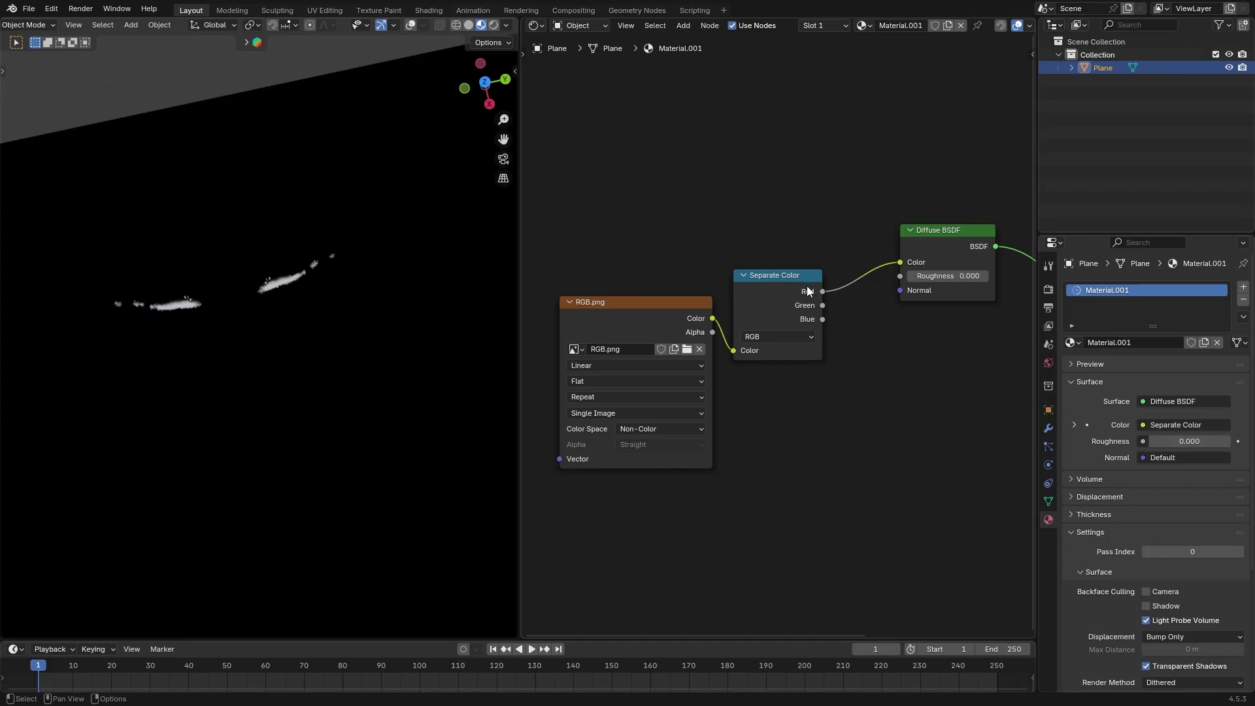
- Switch to Blender and preview the green and red outputs of Separate Color through the Diffuse BSDF color
{"action": "mouse_move", "coordinate": [822, 305]}
{"action": "left_mouse_down"}
{"action": "mouse_move", "coordinate": [892, 253]}
{"action": "mouse_move", "coordinate": [902, 262]}
{"action": "left_mouse_up"}
{"action": "left_click_drag", "start_coordinate": [822, 291], "coordinate": [900, 262]}
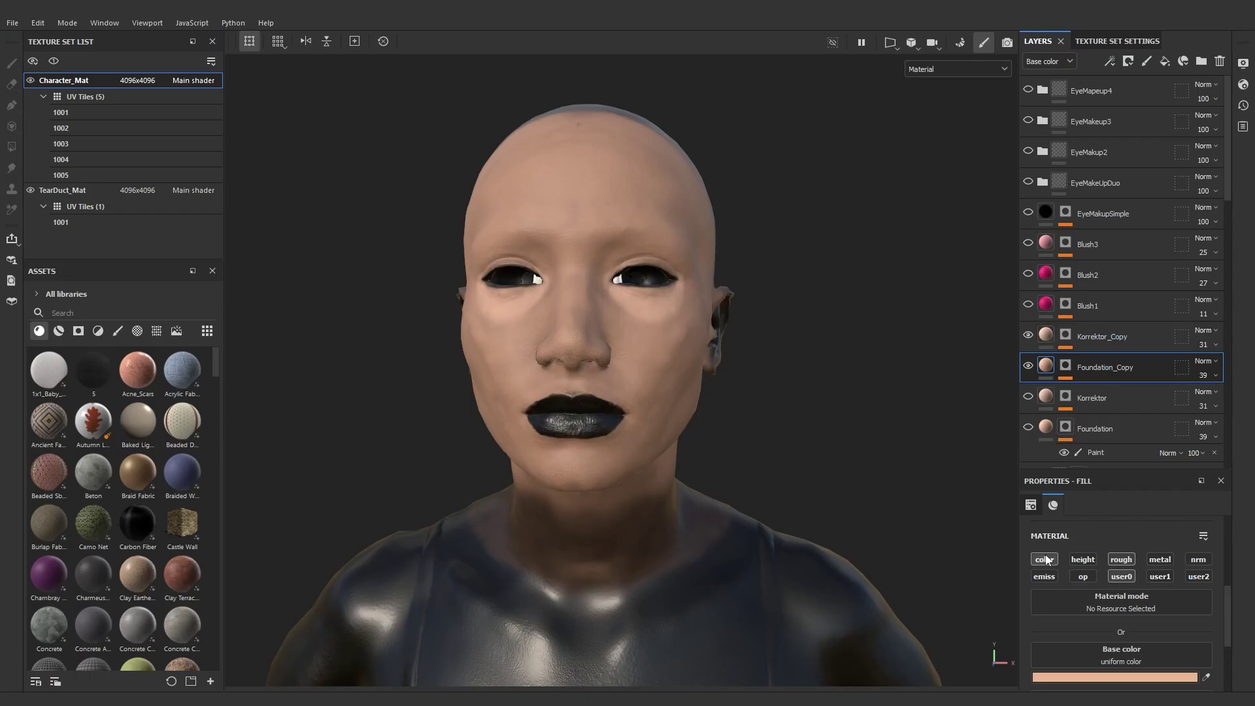
- Switch to Substance 3D Painter and examine the Foundation_Copy and Korrektor_Copy layers by toggling their visibility
{"action": "scroll", "coordinate": [1132, 613], "scroll_direction": "down", "scroll_amount": 1}
{"action": "scroll", "coordinate": [1070, 544], "scroll_direction": "up", "scroll_amount": 1}
{"action": "left_click", "coordinate": [1028, 366]}
{"action": "left_click", "coordinate": [1028, 365]}
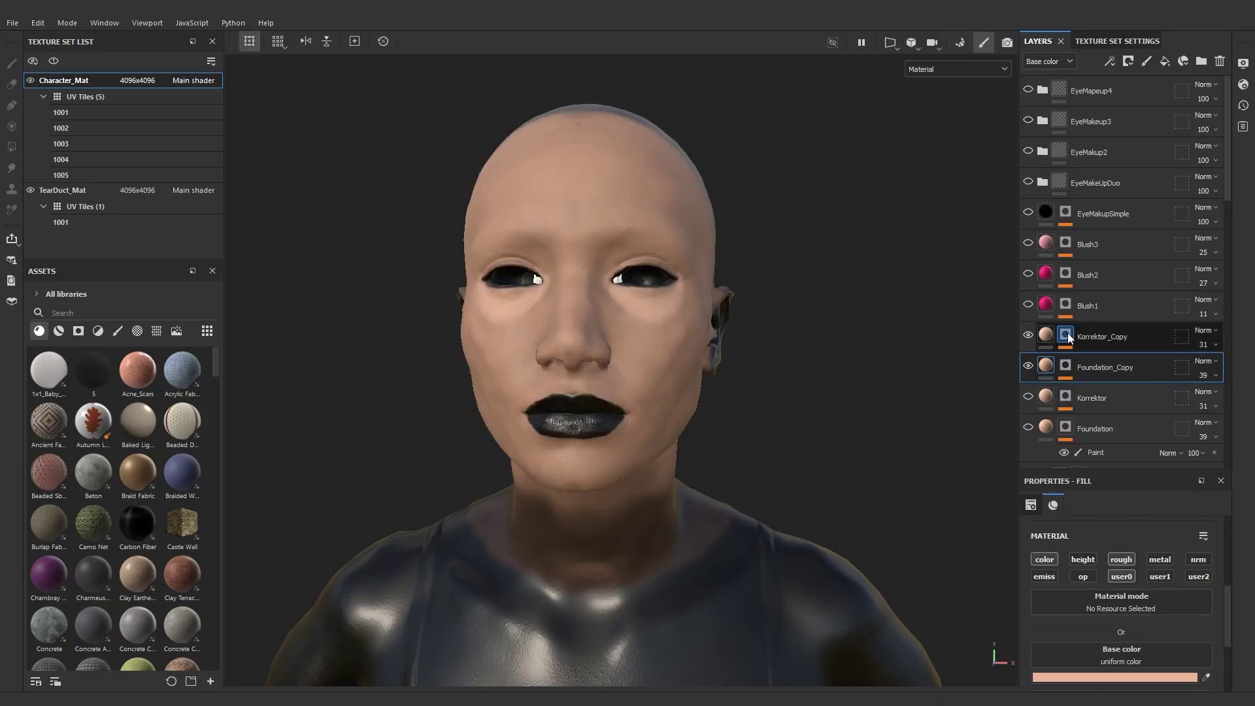
{"action": "left_click", "coordinate": [1027, 365]}
- Examine the Blush1, Blush2, Blush3 and eye makeup layers and their channel assignments, showing them one at a time
{"action": "left_click", "coordinate": [1028, 304]}
{"action": "left_click", "coordinate": [1045, 305]}
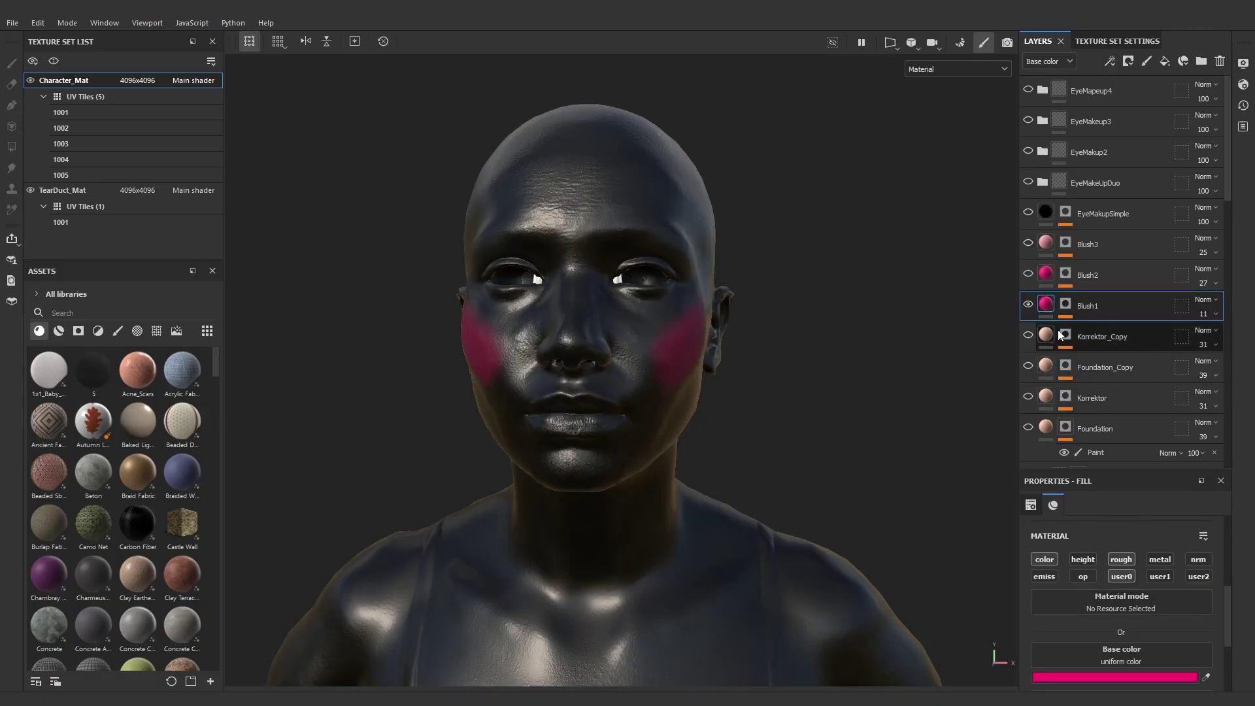
{"action": "left_click", "coordinate": [1028, 304]}
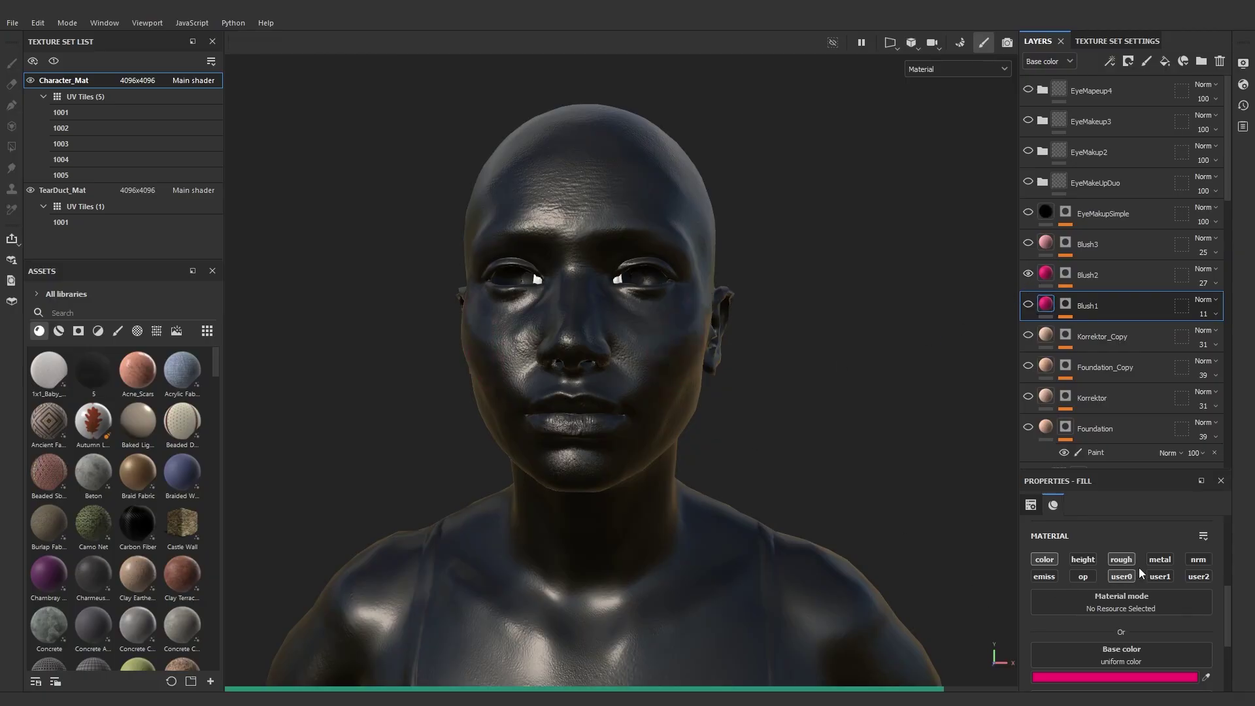
{"action": "left_click", "coordinate": [1027, 274]}
{"action": "left_click", "coordinate": [1029, 244]}
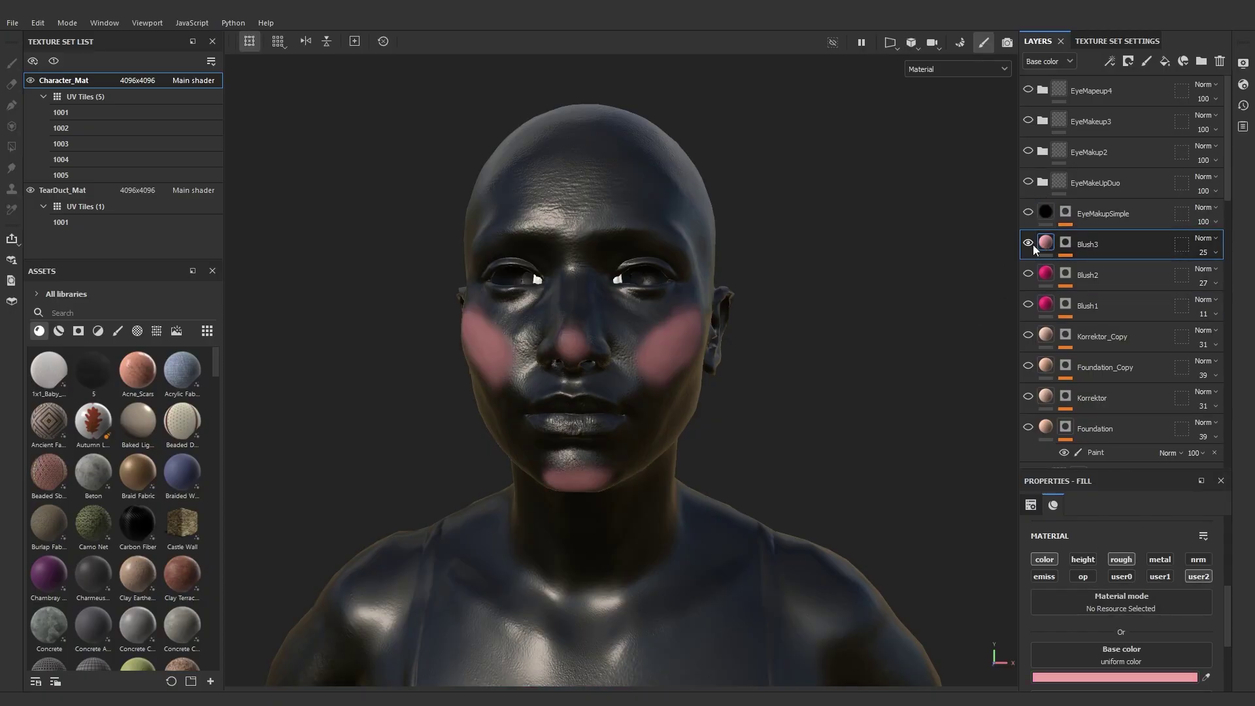
{"action": "left_click", "coordinate": [1028, 244]}
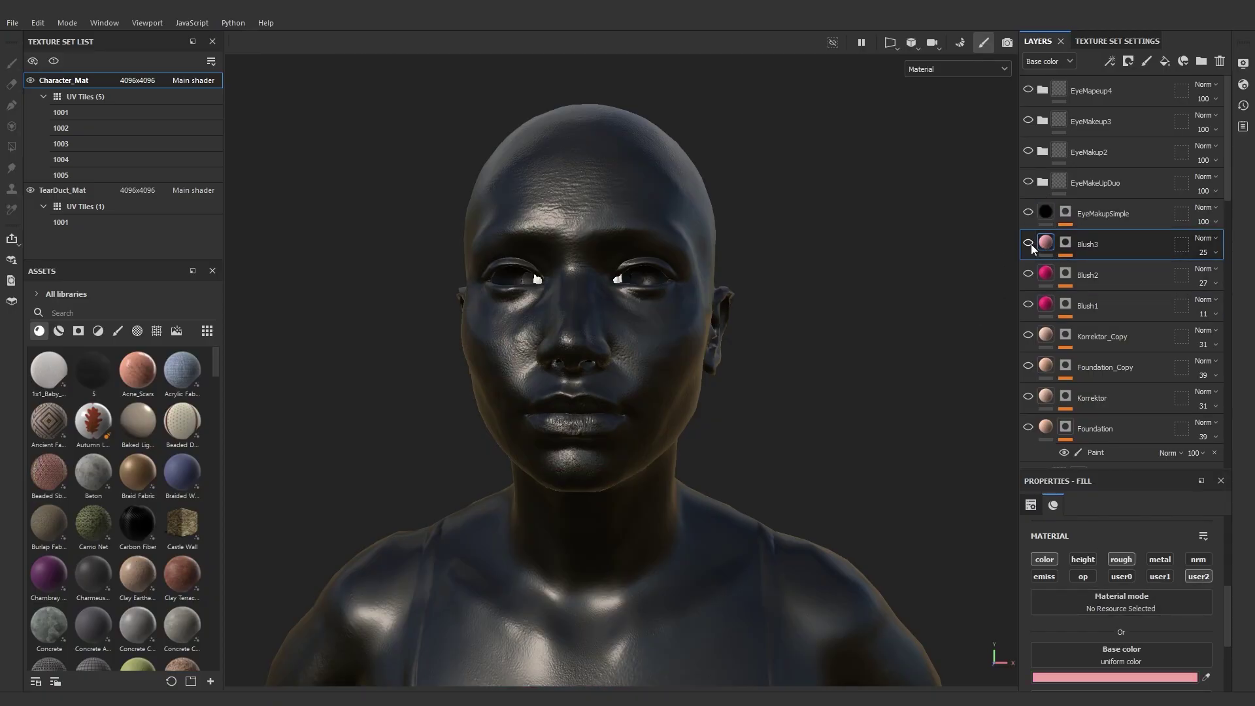
{"action": "left_click", "coordinate": [1050, 214]}
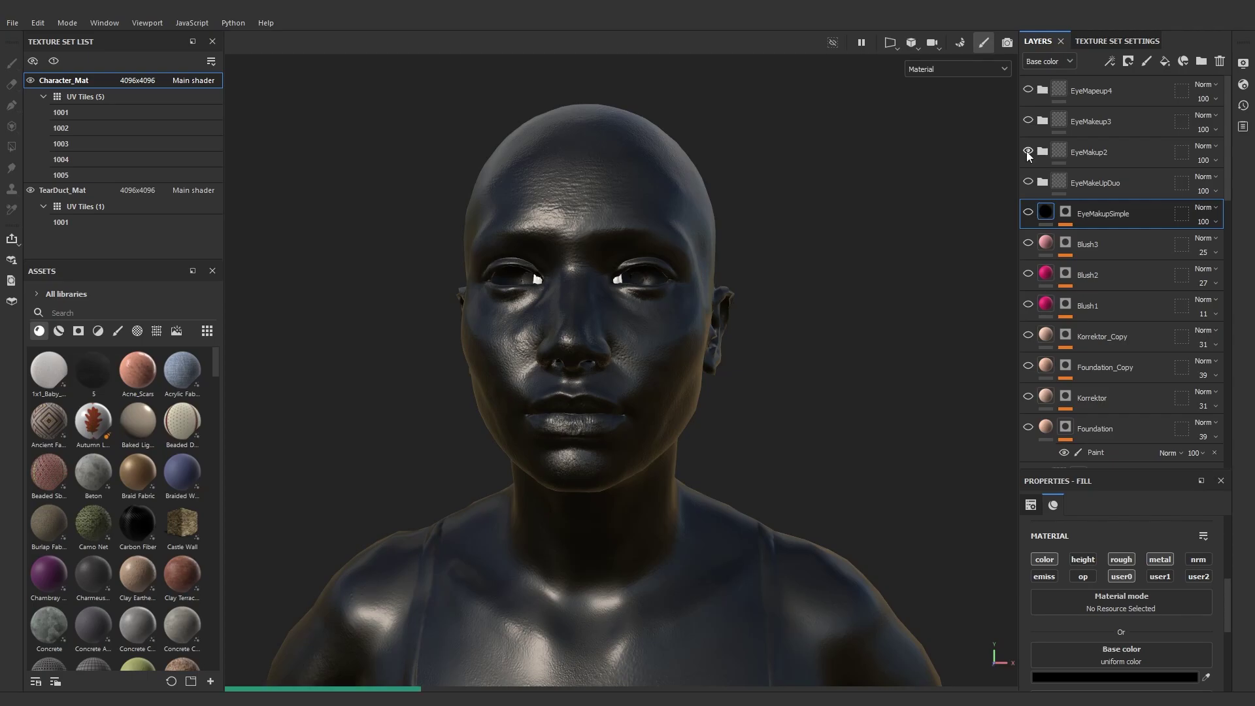
{"action": "left_click", "coordinate": [1027, 121]}
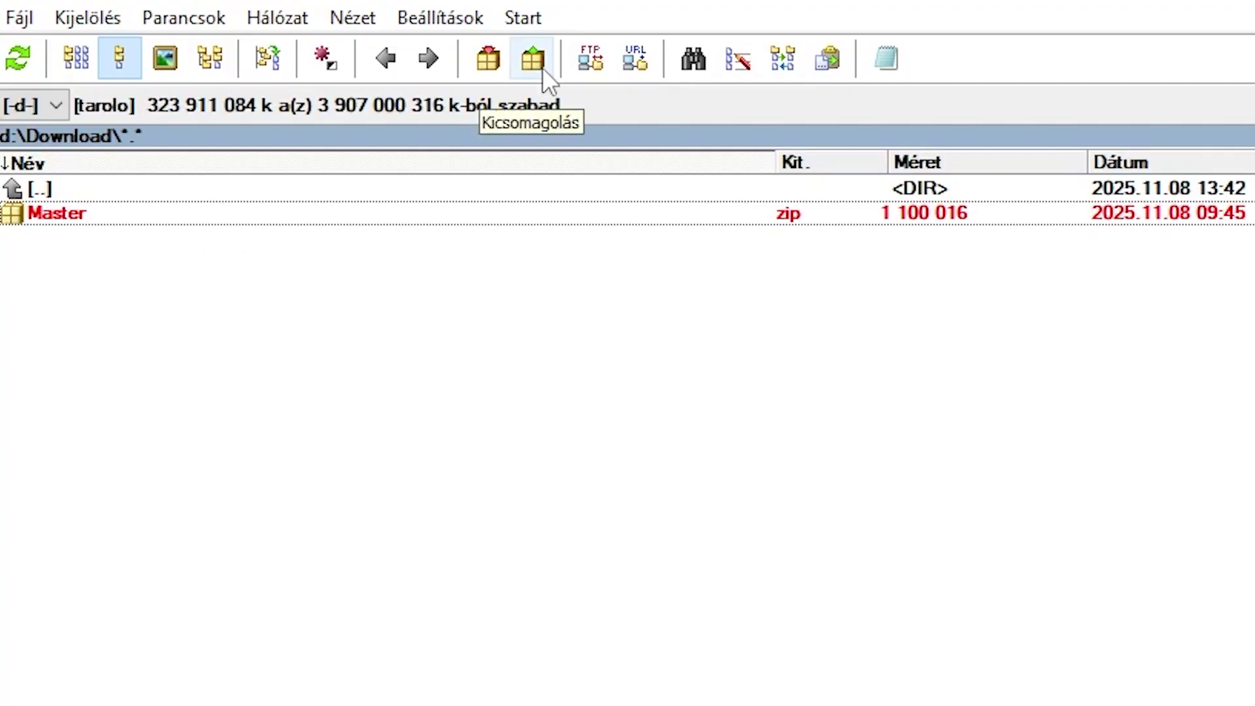
- Switch to the file manager and extract Master.zip with its subfolders to D:\
{"action": "left_click", "coordinate": [543, 68]}
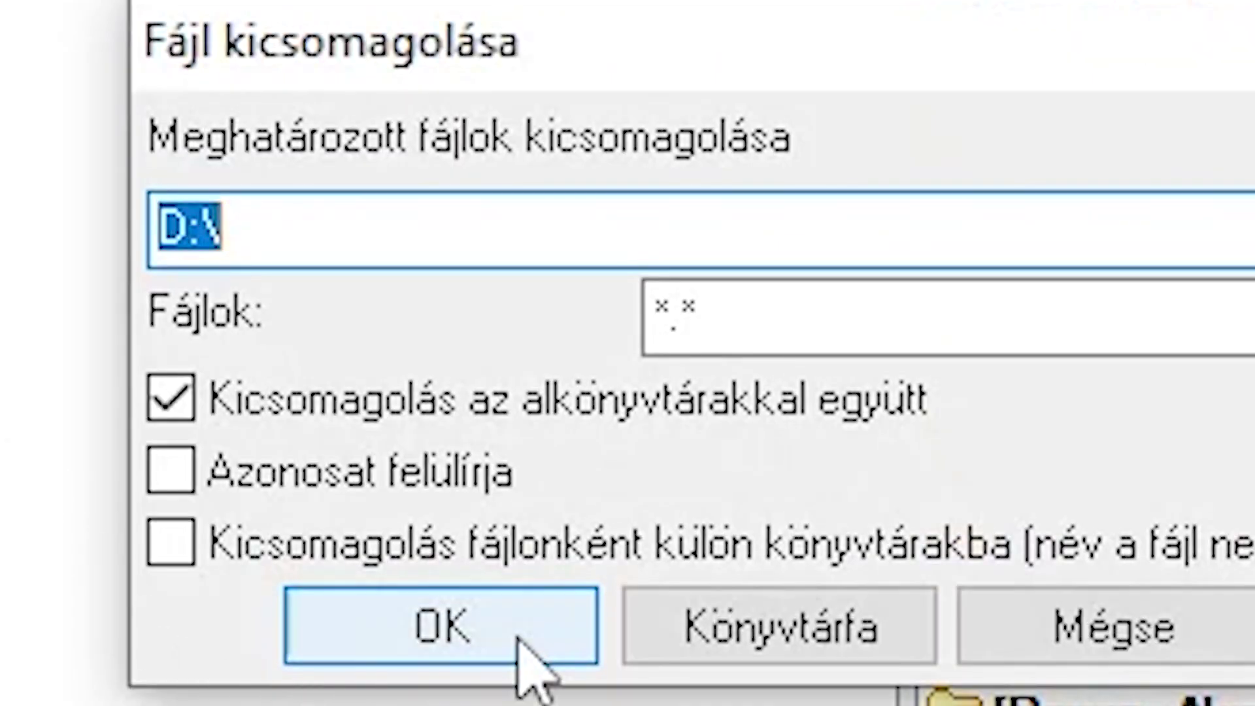
{"action": "left_click", "coordinate": [518, 637]}
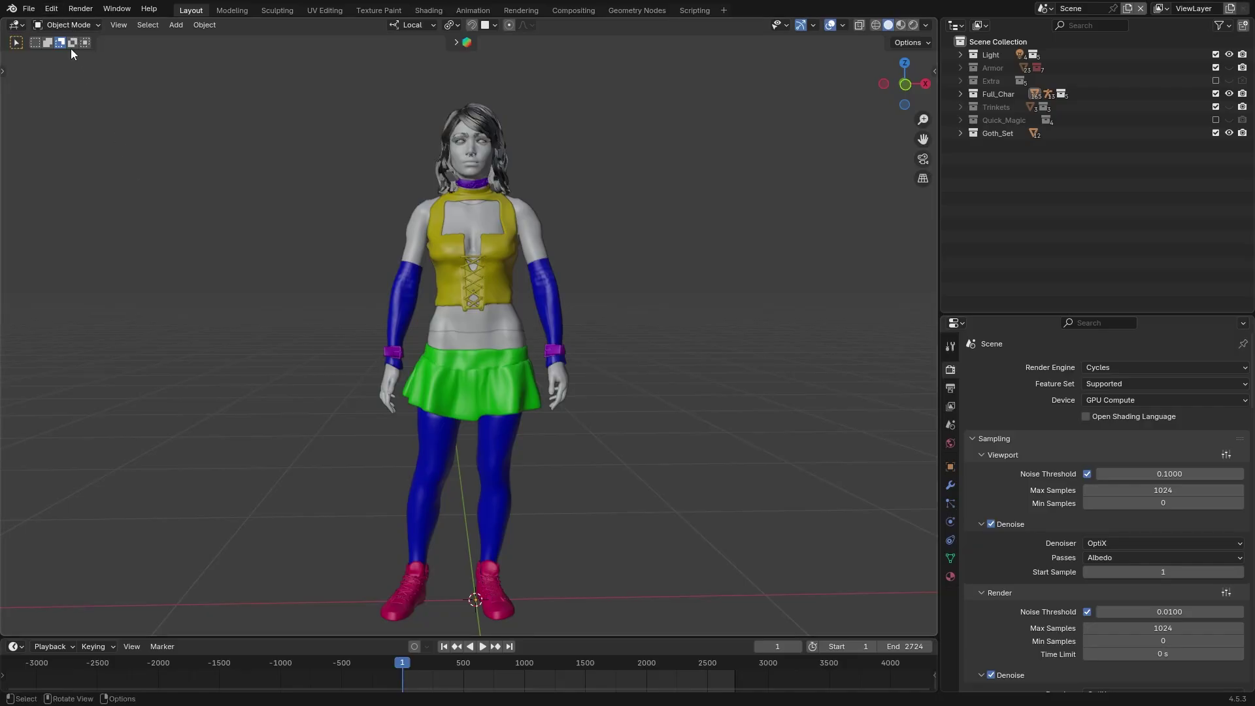
- Switch to Blender and add the D:\Master\Blender folder as an asset library in the preferences
{"action": "left_click", "coordinate": [51, 9]}
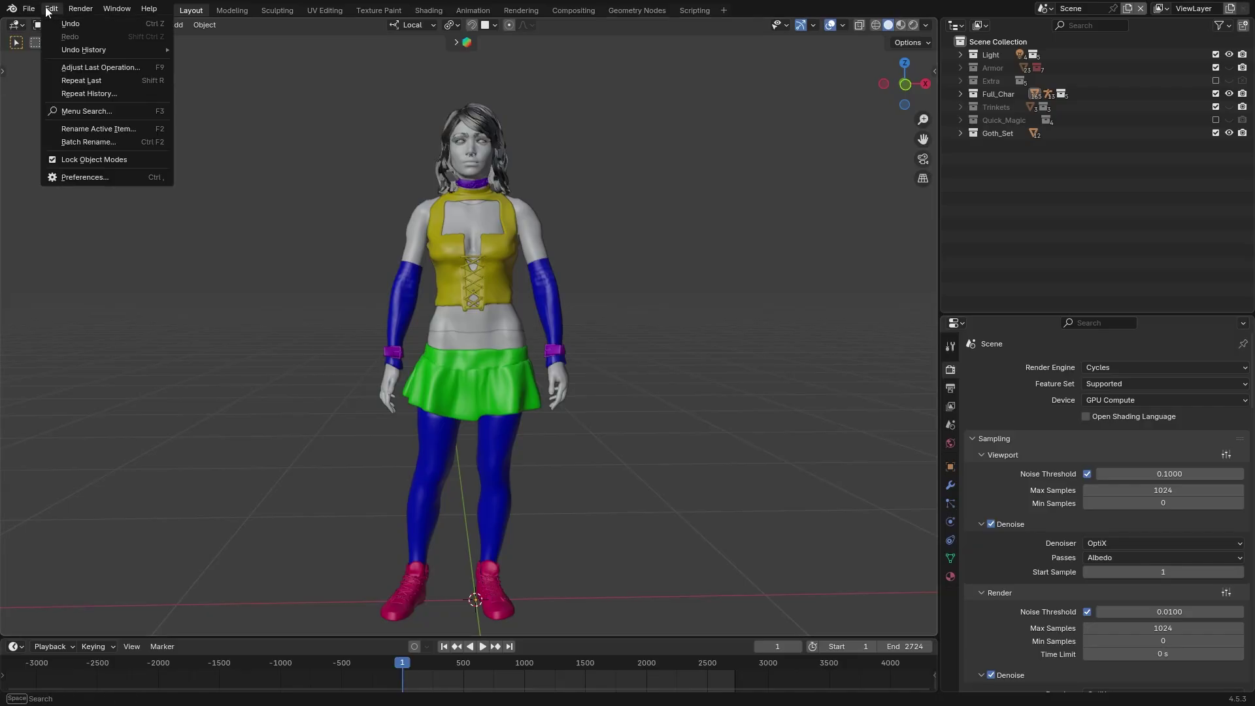
{"action": "left_click", "coordinate": [60, 175]}
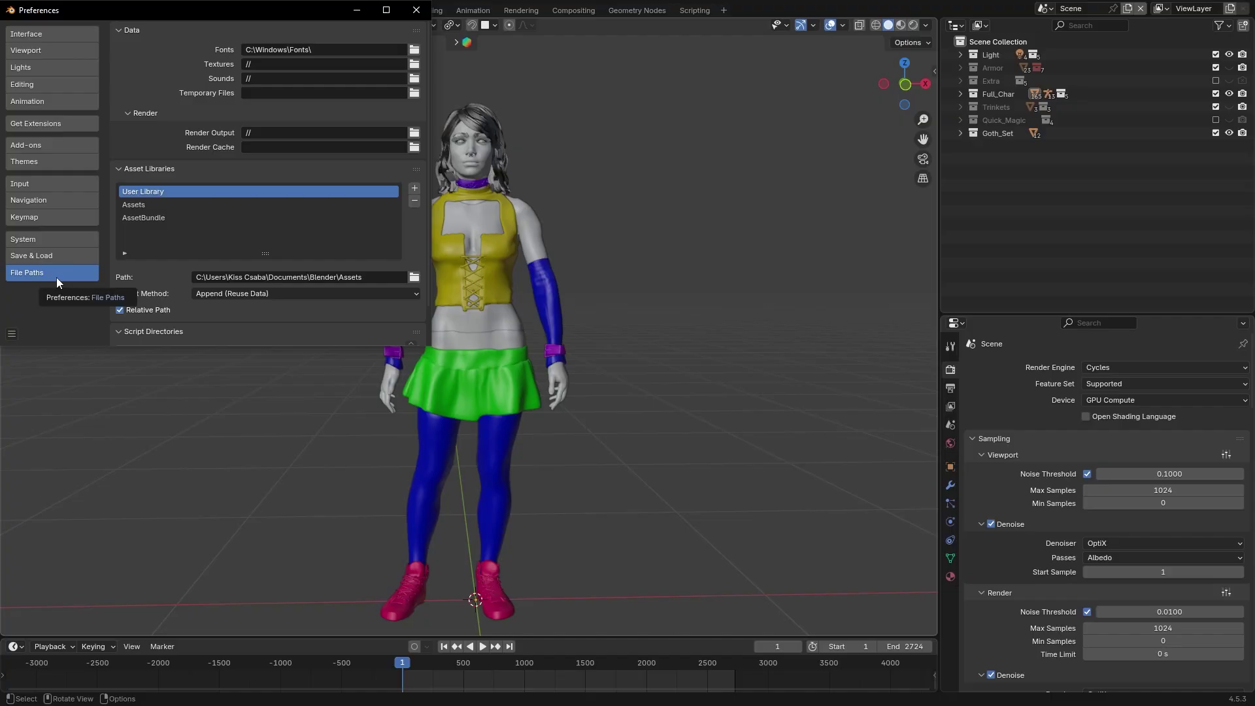
{"action": "left_click", "coordinate": [415, 188]}
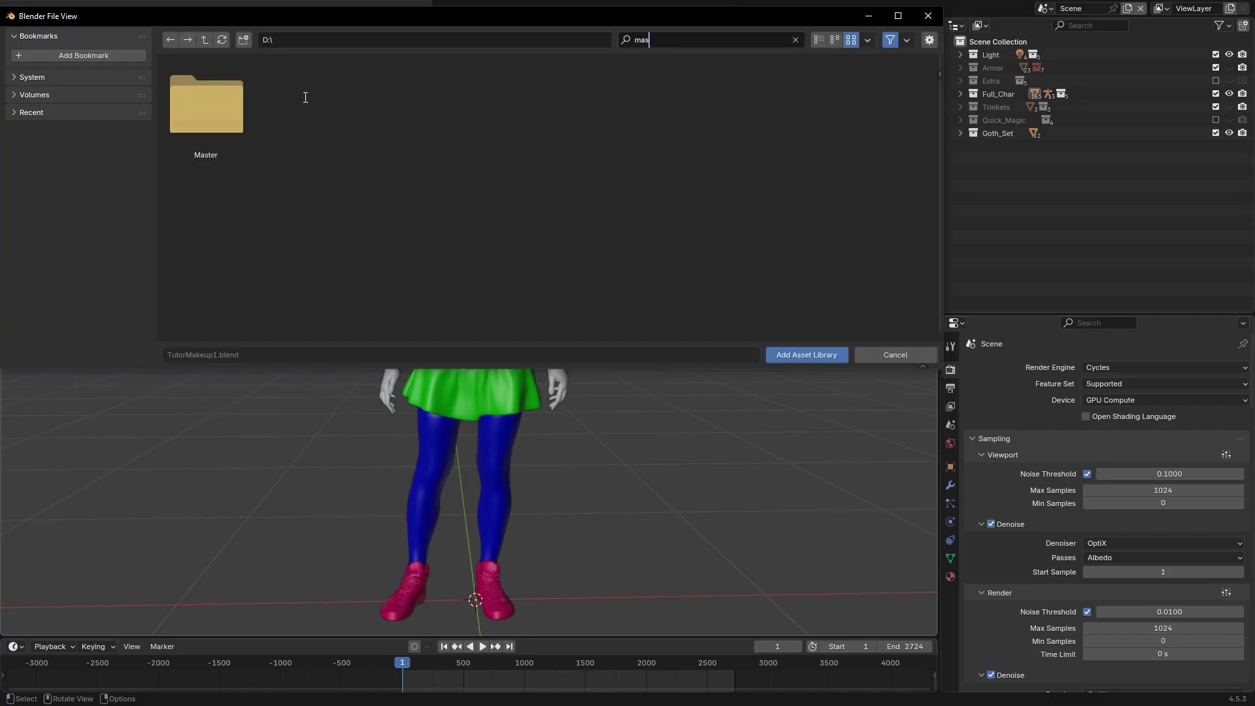
{"action": "double_click", "coordinate": [212, 111]}
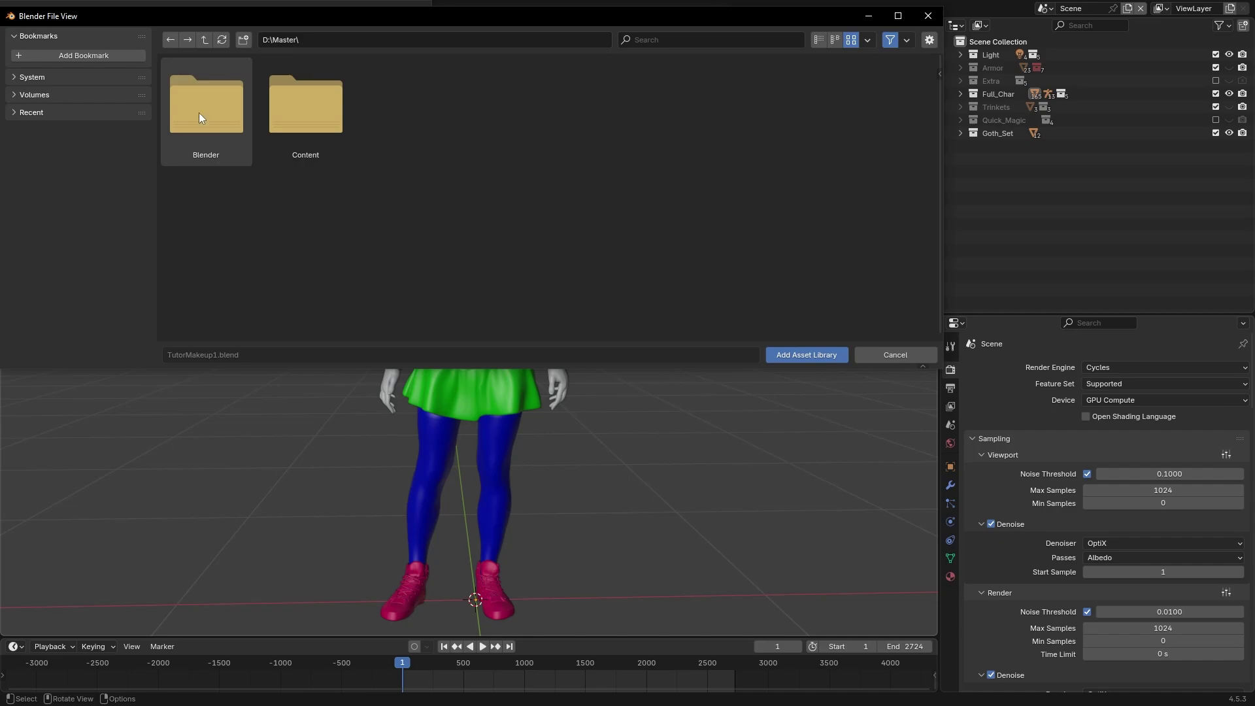
{"action": "double_click", "coordinate": [199, 117]}
{"action": "left_click", "coordinate": [794, 355]}
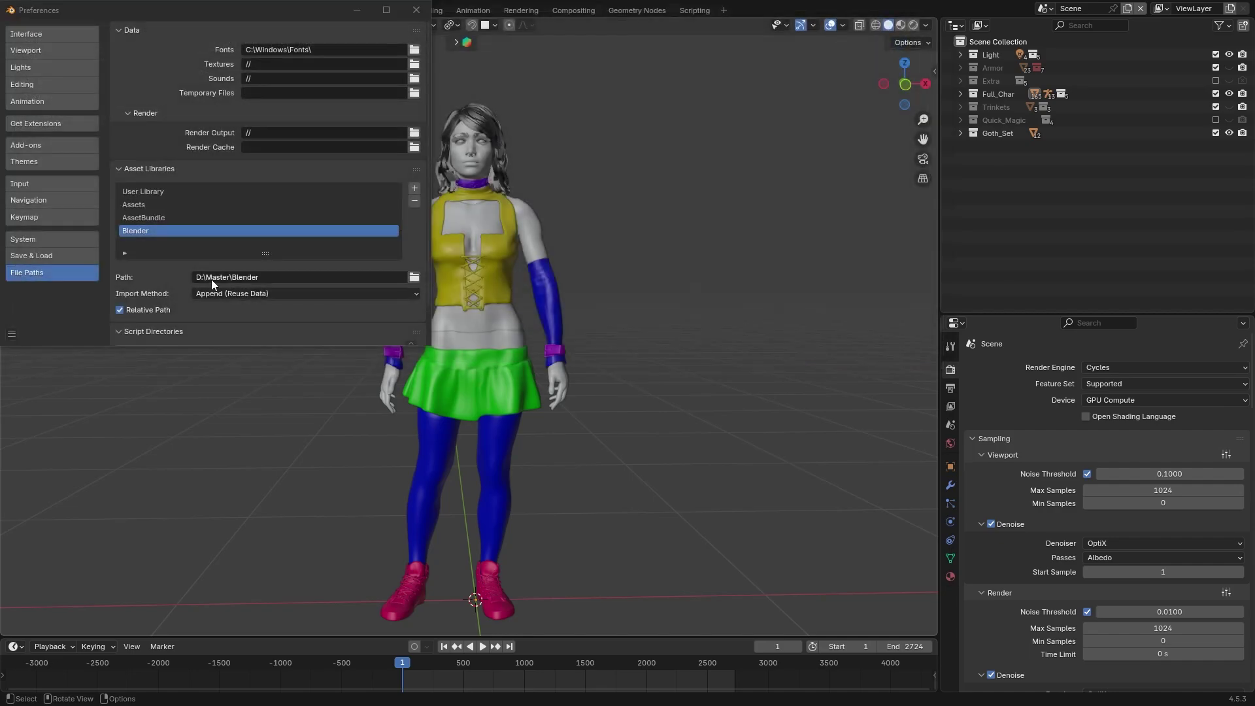
{"action": "left_click", "coordinate": [416, 13]}
- Split the 3D viewport, turn the new area into an Asset Browser and show the Makeup catalog
{"action": "left_click_drag", "start_coordinate": [935, 21], "coordinate": [516, 65]}
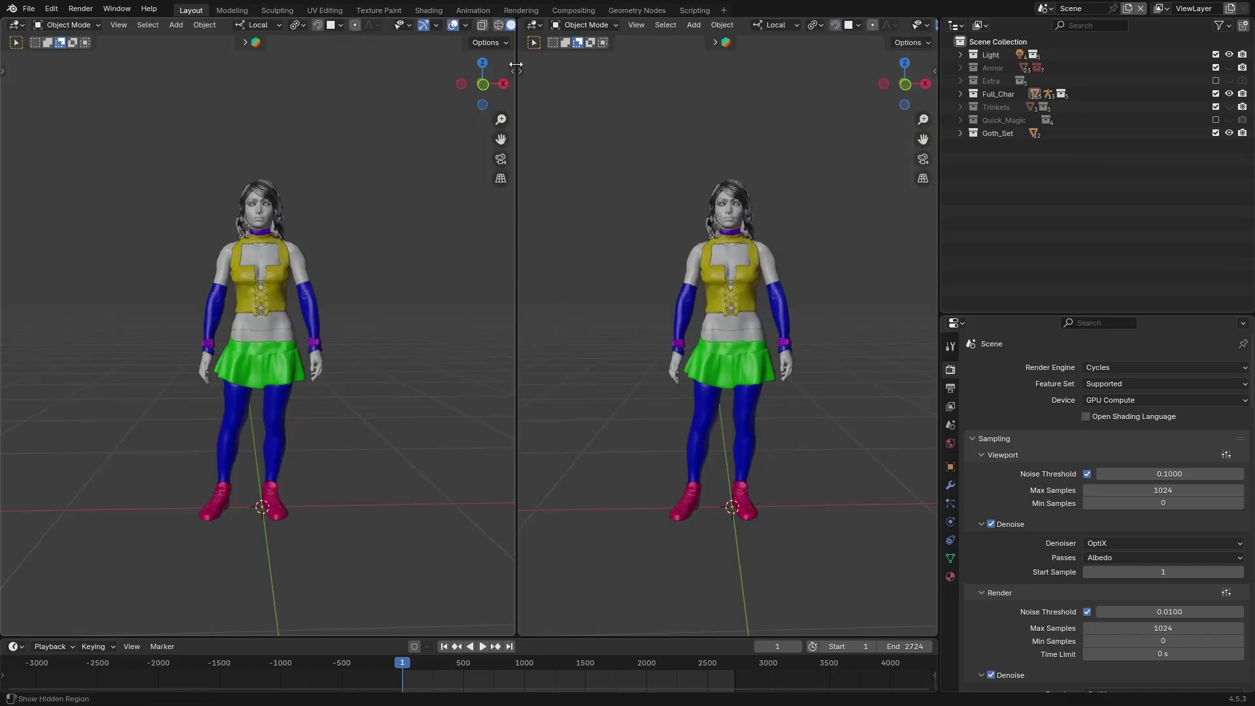
{"action": "left_click", "coordinate": [534, 25]}
{"action": "left_click", "coordinate": [960, 90]}
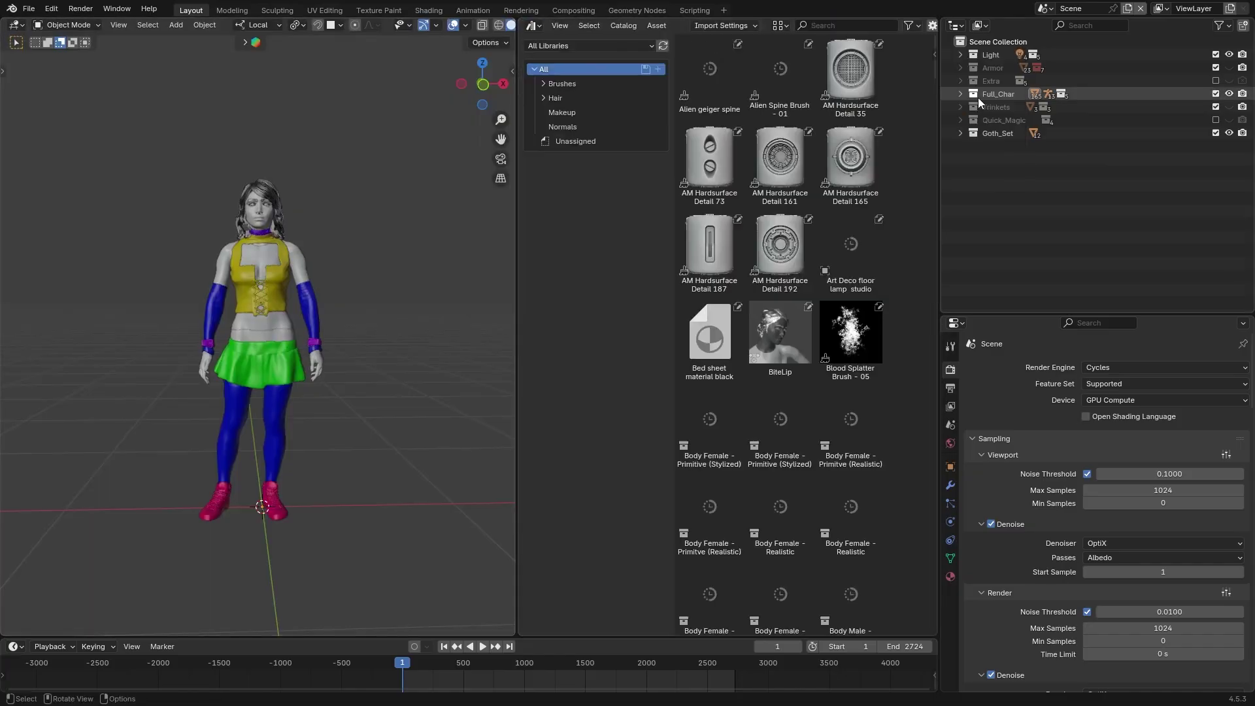
{"action": "left_click", "coordinate": [581, 113]}
- Select the head mesh, show its Face_M material properties and open its node graph in a Shader Editor above the Asset Browser
{"action": "scroll", "coordinate": [340, 185], "scroll_direction": "up", "scroll_amount": 6}
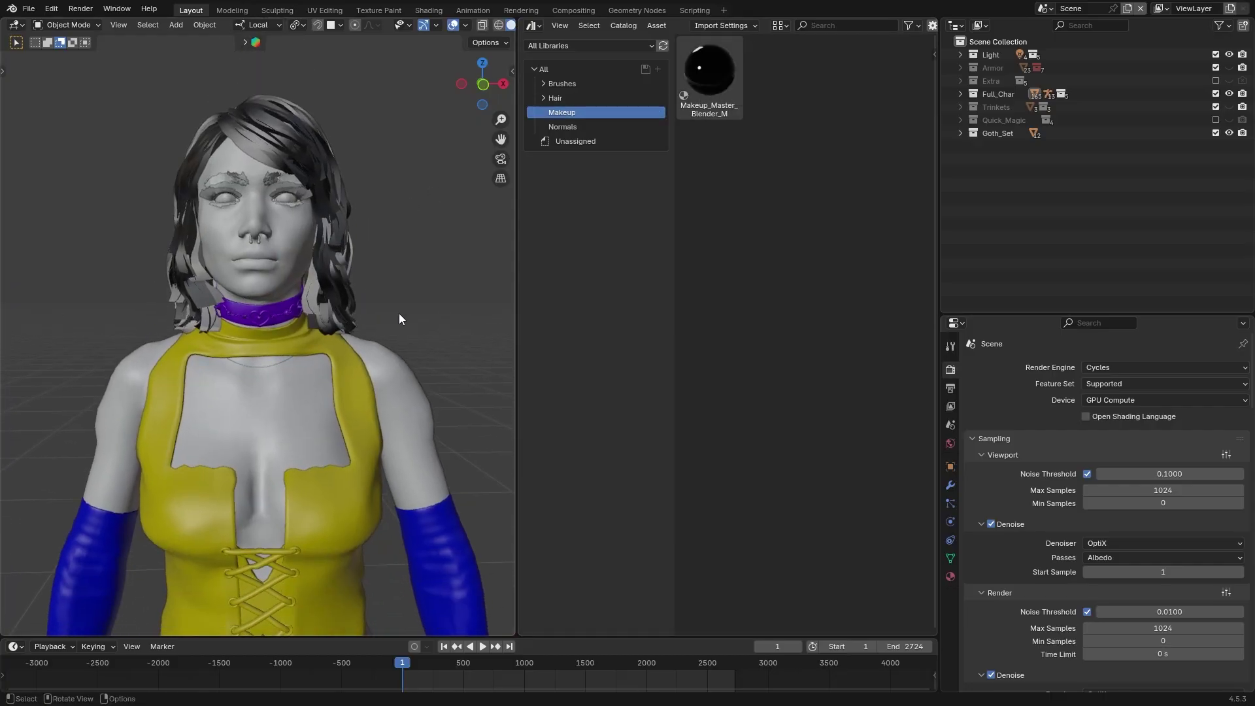
{"action": "left_click", "coordinate": [305, 226]}
{"action": "left_click", "coordinate": [950, 576]}
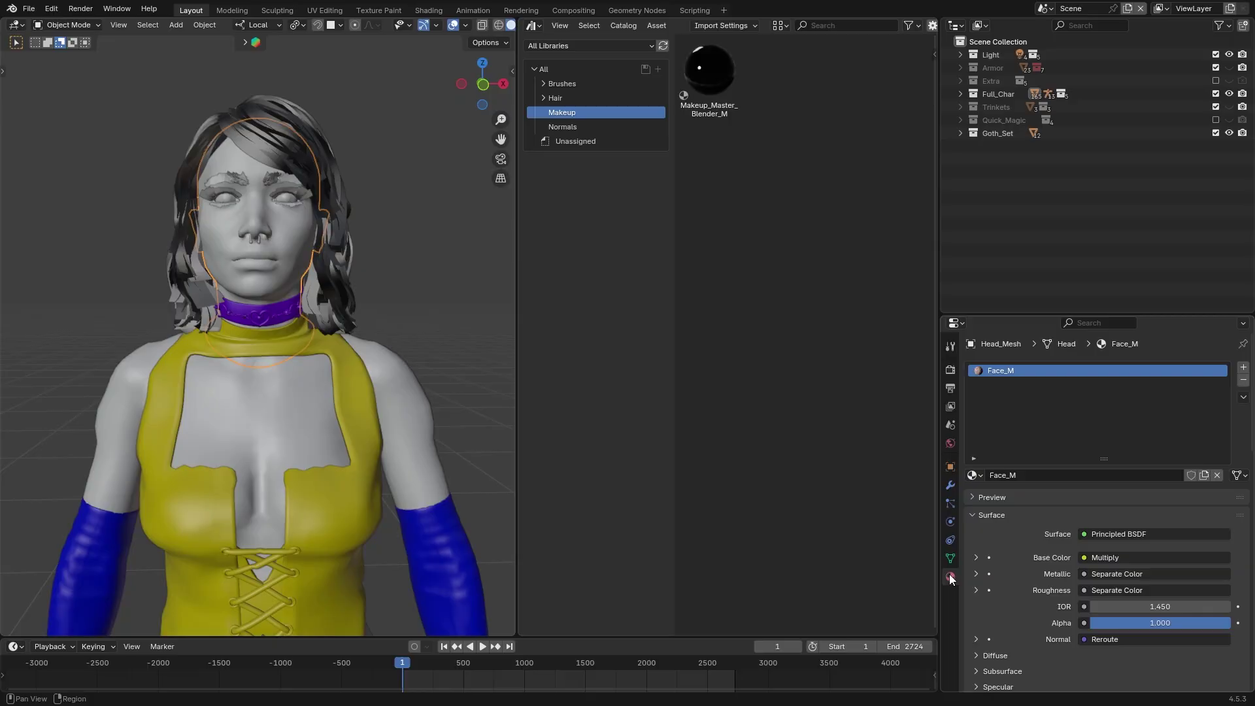
{"action": "left_click_drag", "start_coordinate": [1045, 314], "coordinate": [1045, 161]}
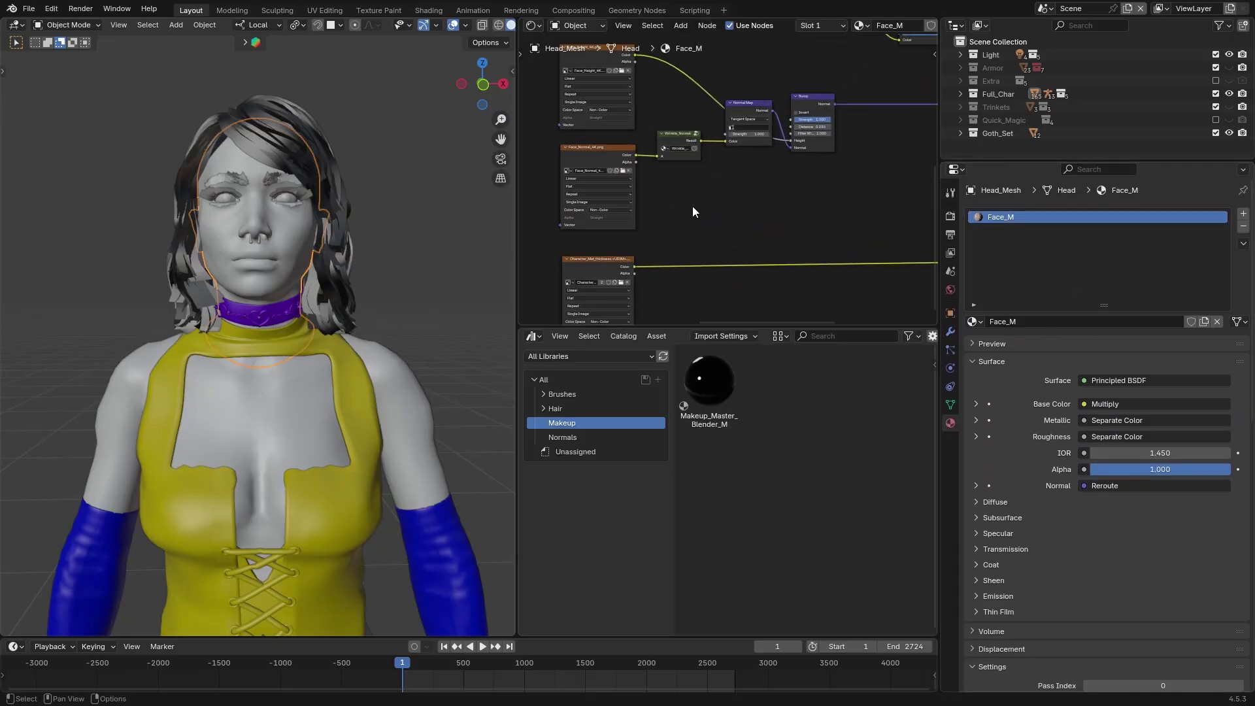
{"action": "middle_click_drag", "start_coordinate": [692, 206], "coordinate": [760, 176]}
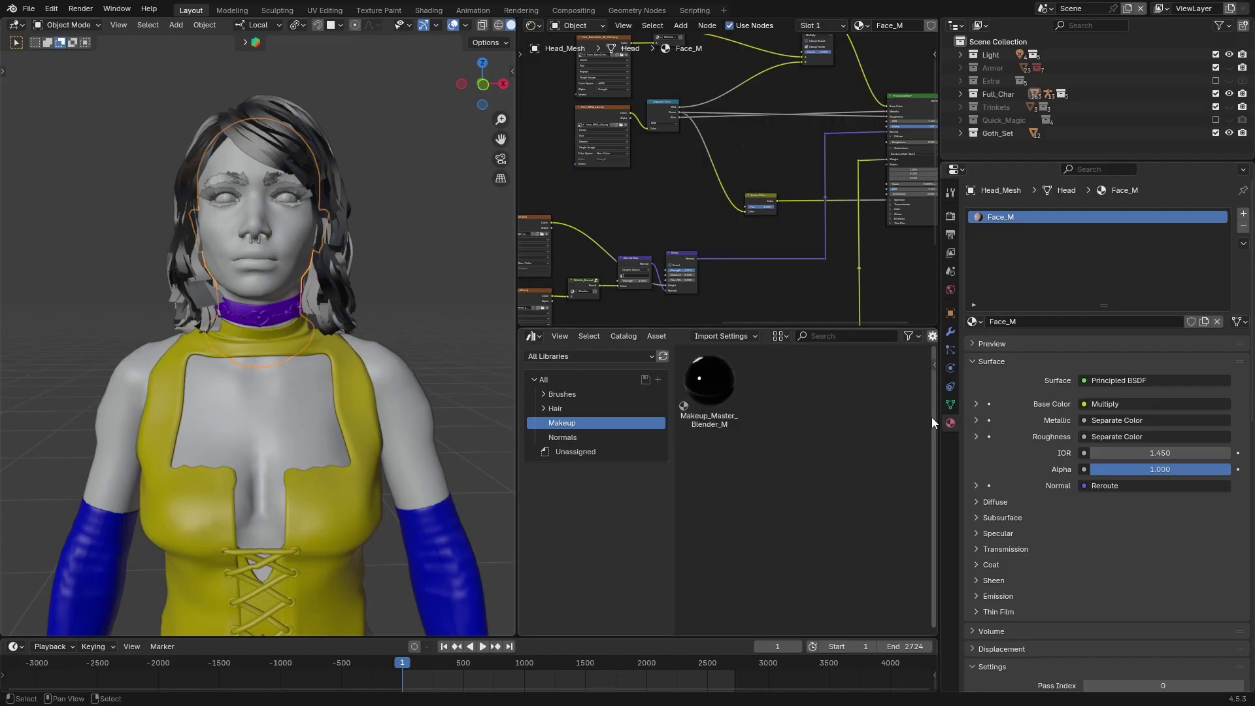
- Apply the Makeup_Master_Blender_M material asset to the head mesh and review its node setup
{"action": "left_click_drag", "start_coordinate": [716, 387], "coordinate": [293, 238]}
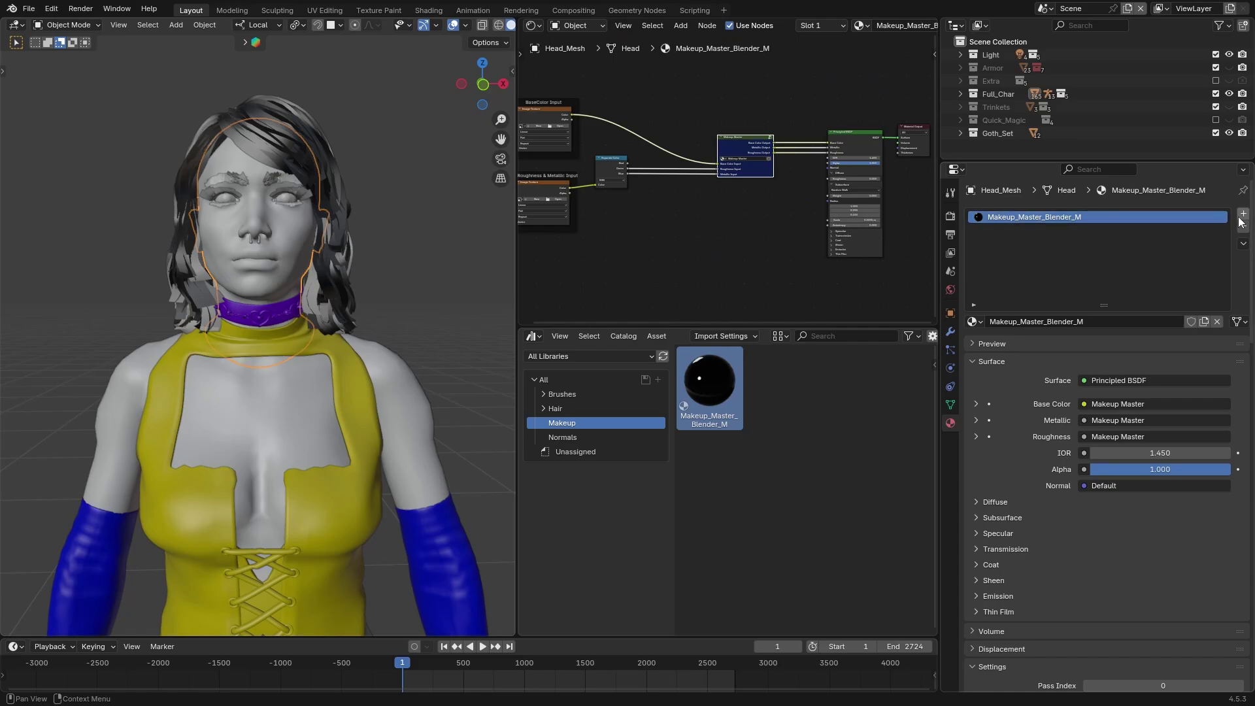
{"action": "scroll", "coordinate": [828, 119], "scroll_direction": "up", "scroll_amount": 4}
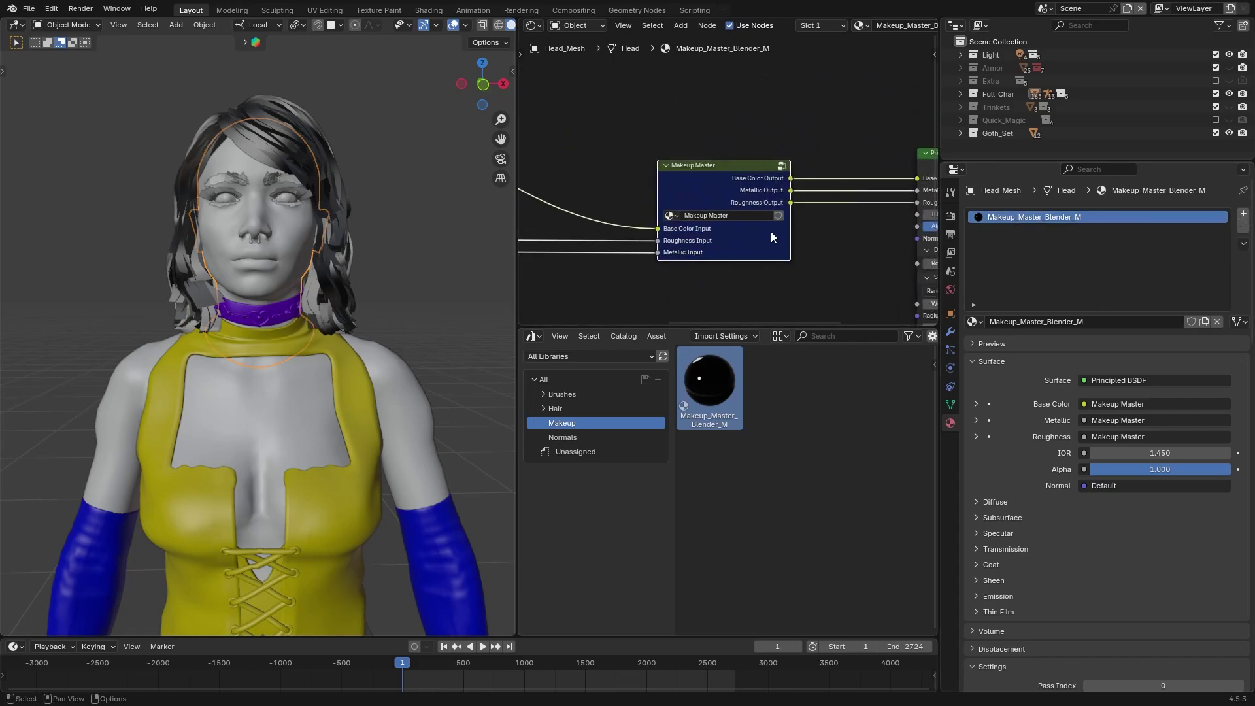
{"action": "scroll", "coordinate": [754, 243], "scroll_direction": "down", "scroll_amount": 4}
{"action": "middle_click_drag", "start_coordinate": [748, 252], "coordinate": [936, 228]}
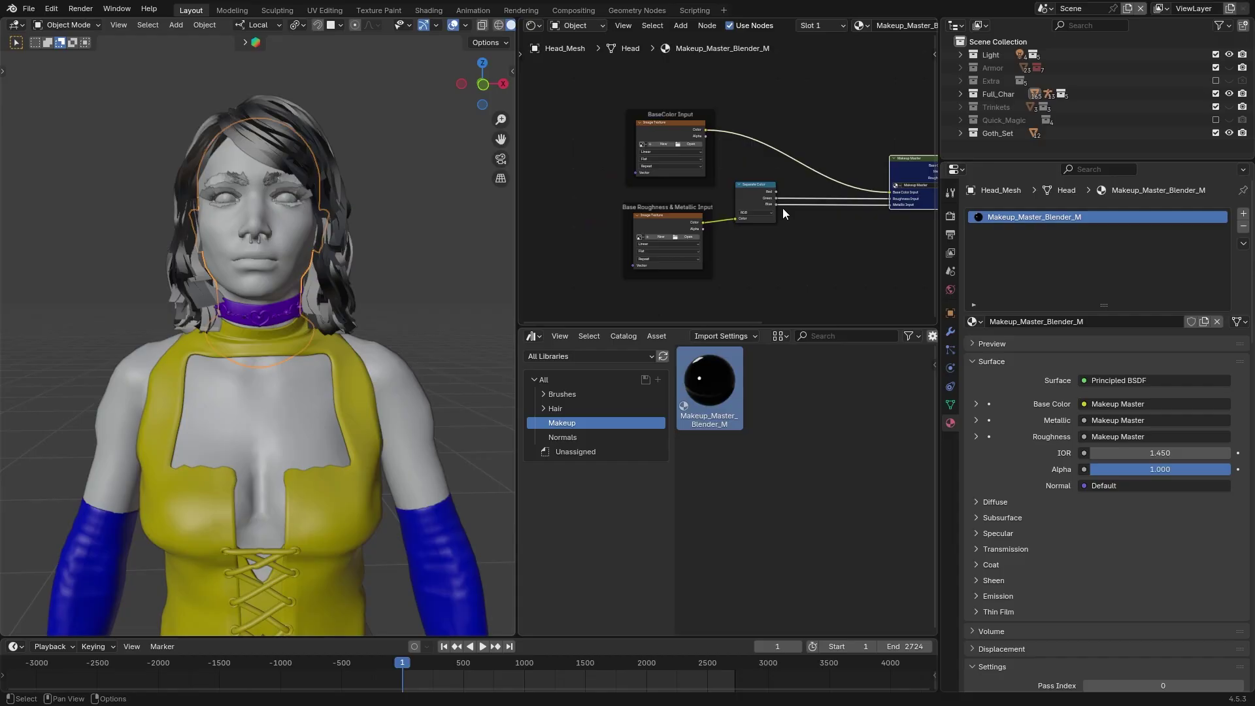
{"action": "middle_click_drag", "start_coordinate": [782, 208], "coordinate": [581, 180]}
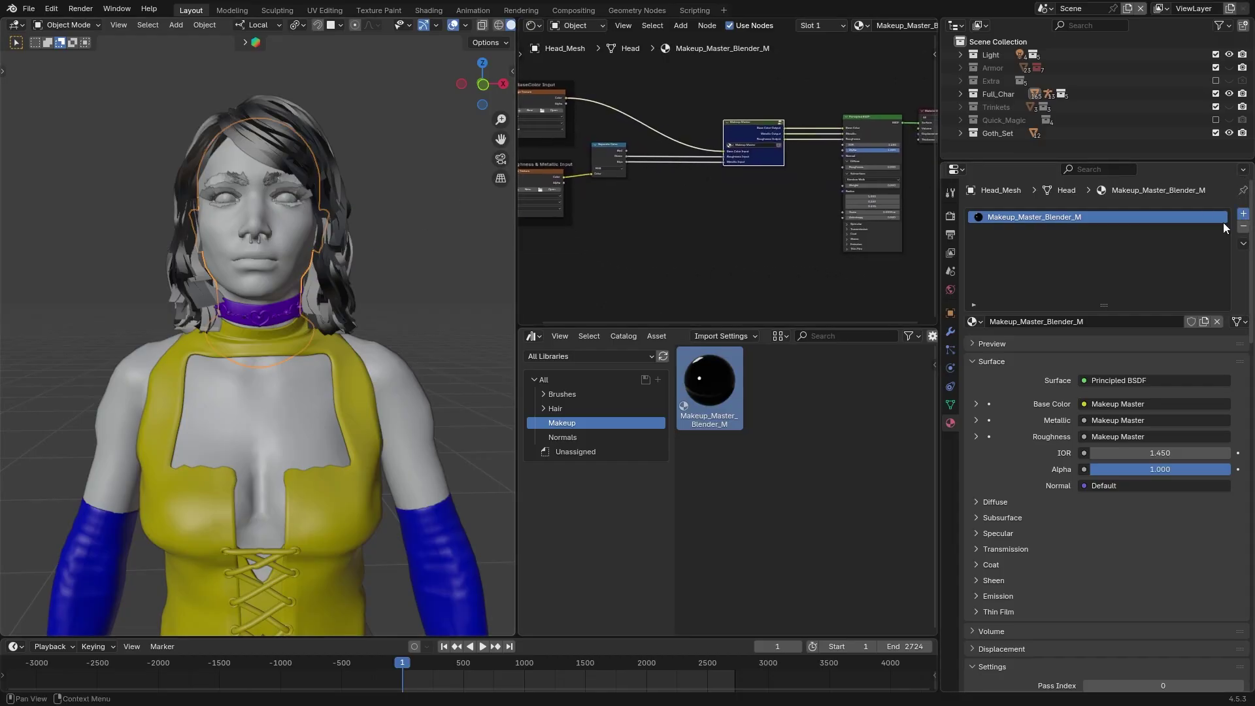
- Add a second material slot to the head mesh and assign Face_M to it
{"action": "left_click", "coordinate": [1243, 214]}
{"action": "left_click", "coordinate": [978, 323]}
{"action": "type", "text": "fa"}
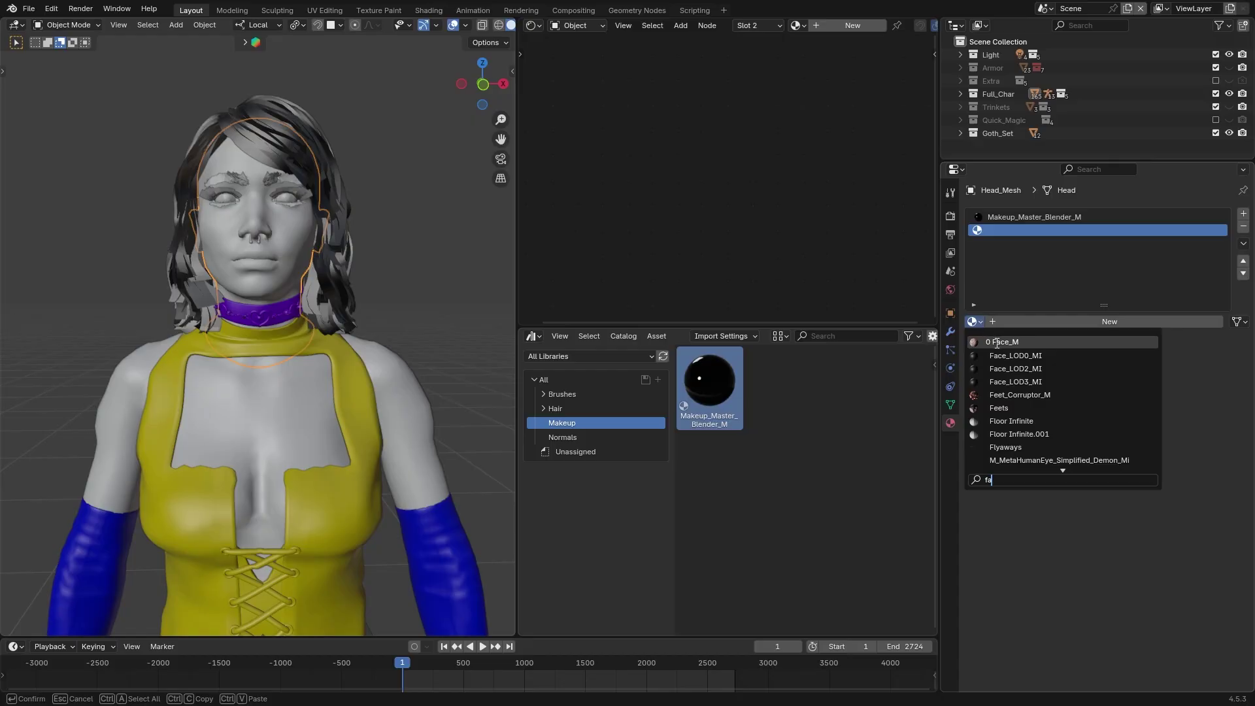
{"action": "left_click", "coordinate": [997, 342]}
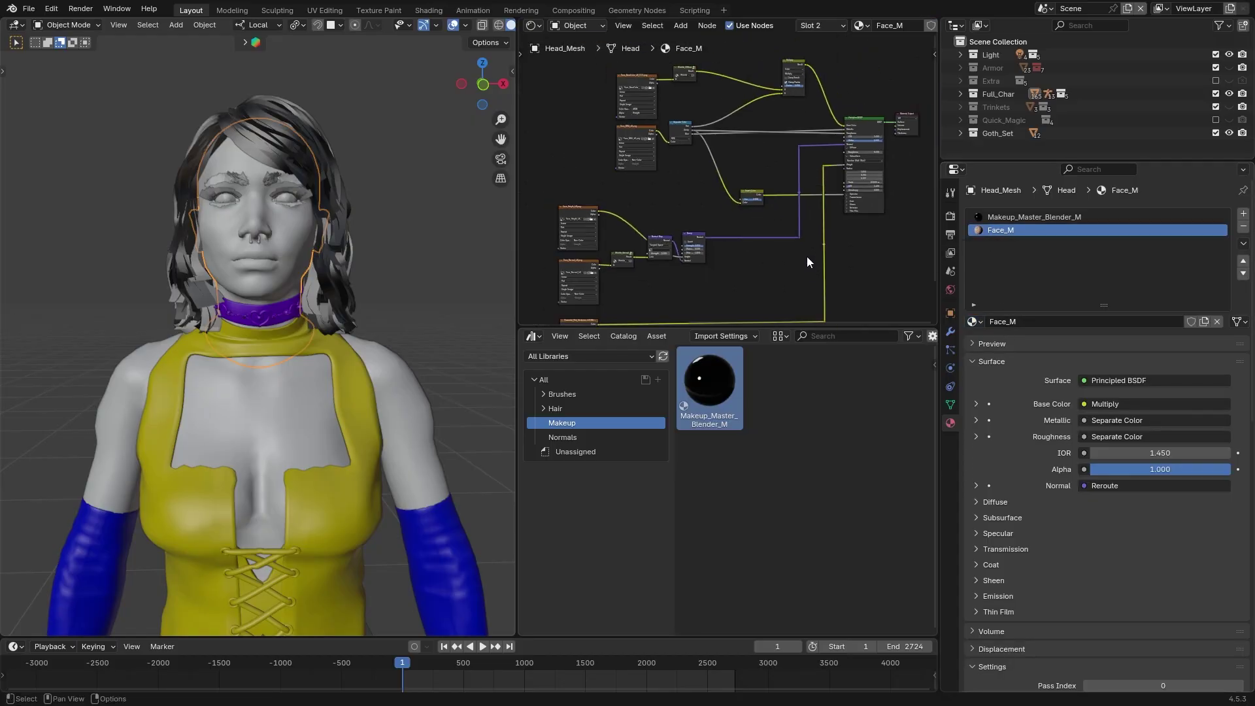
- Copy all Face_M nodes except the Principled BSDF and Material Output into Makeup_Master_Blender_M, placing them beside the existing nodes
{"action": "key", "text": "Home"}
{"action": "left_click_drag", "start_coordinate": [586, 50], "coordinate": [833, 285]}
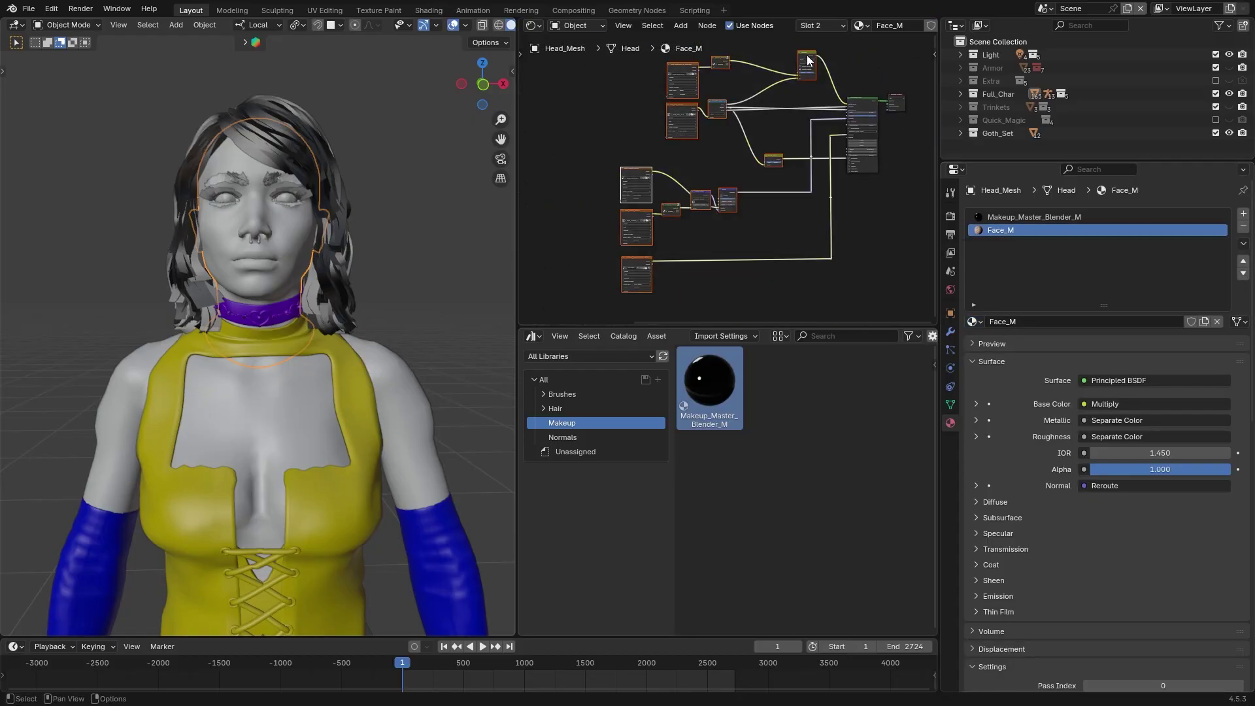
{"action": "key", "text": "ctrl+c"}
{"action": "left_click", "coordinate": [1034, 216]}
{"action": "key", "text": "ctrl+v"}
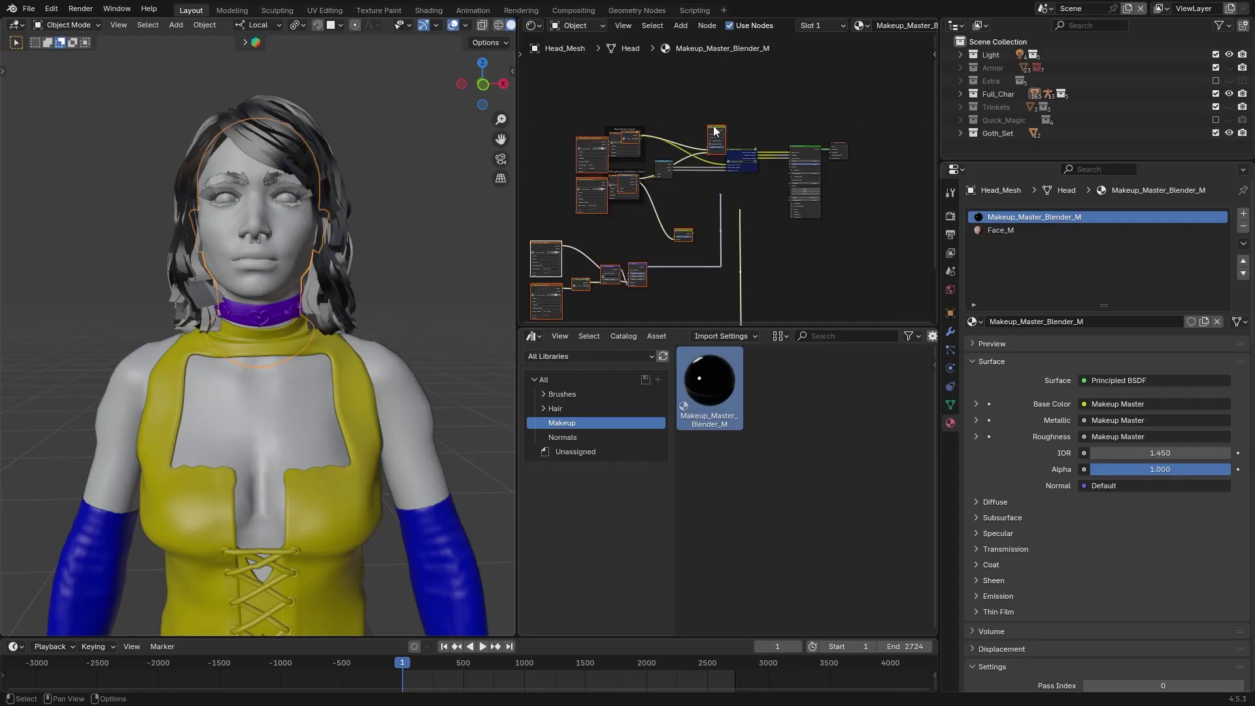
{"action": "scroll", "coordinate": [714, 131], "scroll_direction": "up", "scroll_amount": 1}
{"action": "left_click_drag", "start_coordinate": [715, 131], "coordinate": [679, 101]}
- Delete the template's Separate Color node and its base color and roughness/metallic image textures with their frames
{"action": "left_click", "coordinate": [731, 174]}
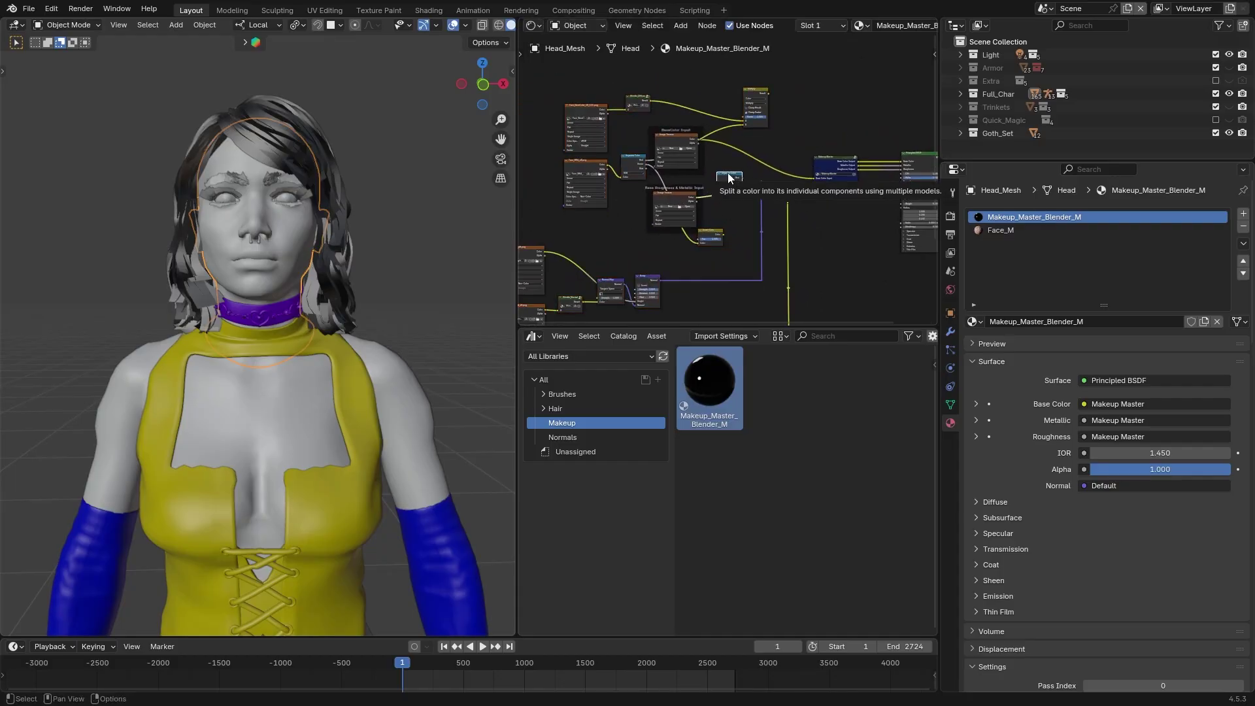
{"action": "key", "text": "x"}
{"action": "left_click", "coordinate": [670, 137]}
{"action": "key", "text": "x"}
{"action": "left_click", "coordinate": [674, 130]}
{"action": "key", "text": "x"}
{"action": "left_click", "coordinate": [679, 188]}
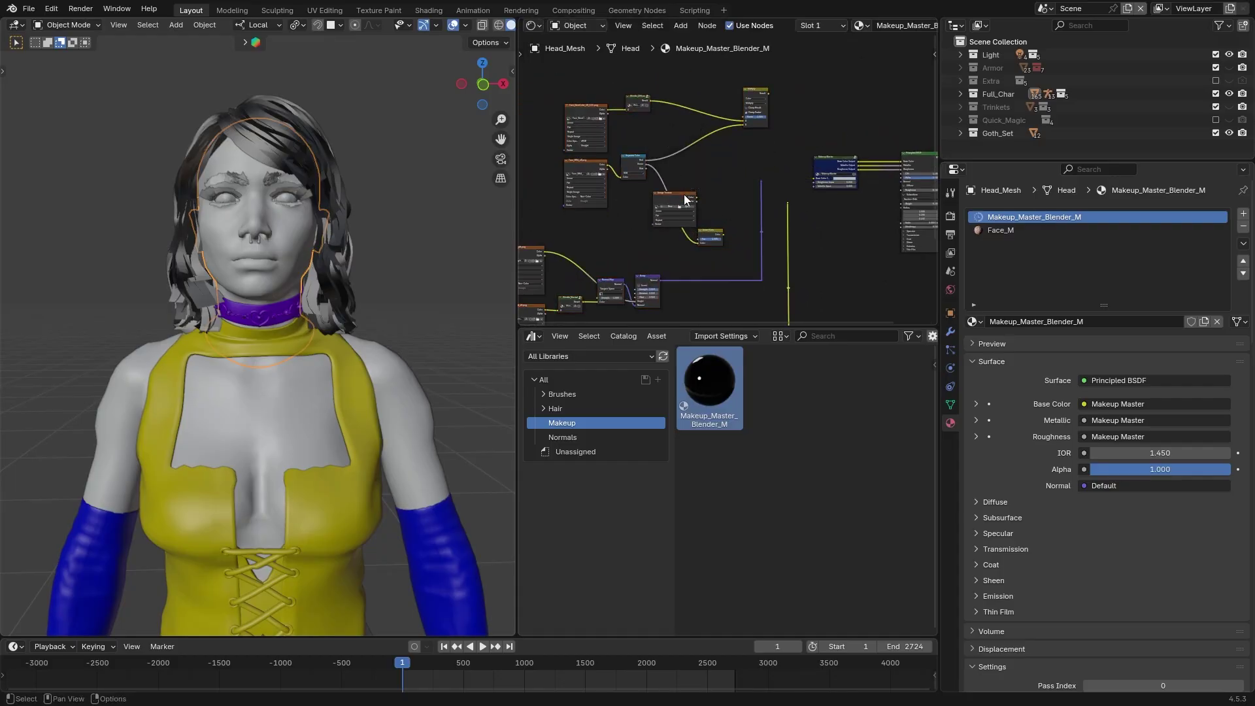
{"action": "key", "text": "x"}
- Move the Multiply node clear of the others and connect the Wrinkle_Diffuse result to Makeup Master's Base Color Input
{"action": "scroll", "coordinate": [684, 194], "scroll_direction": "up", "scroll_amount": 2}
{"action": "middle_click_drag", "start_coordinate": [700, 159], "coordinate": [755, 222]}
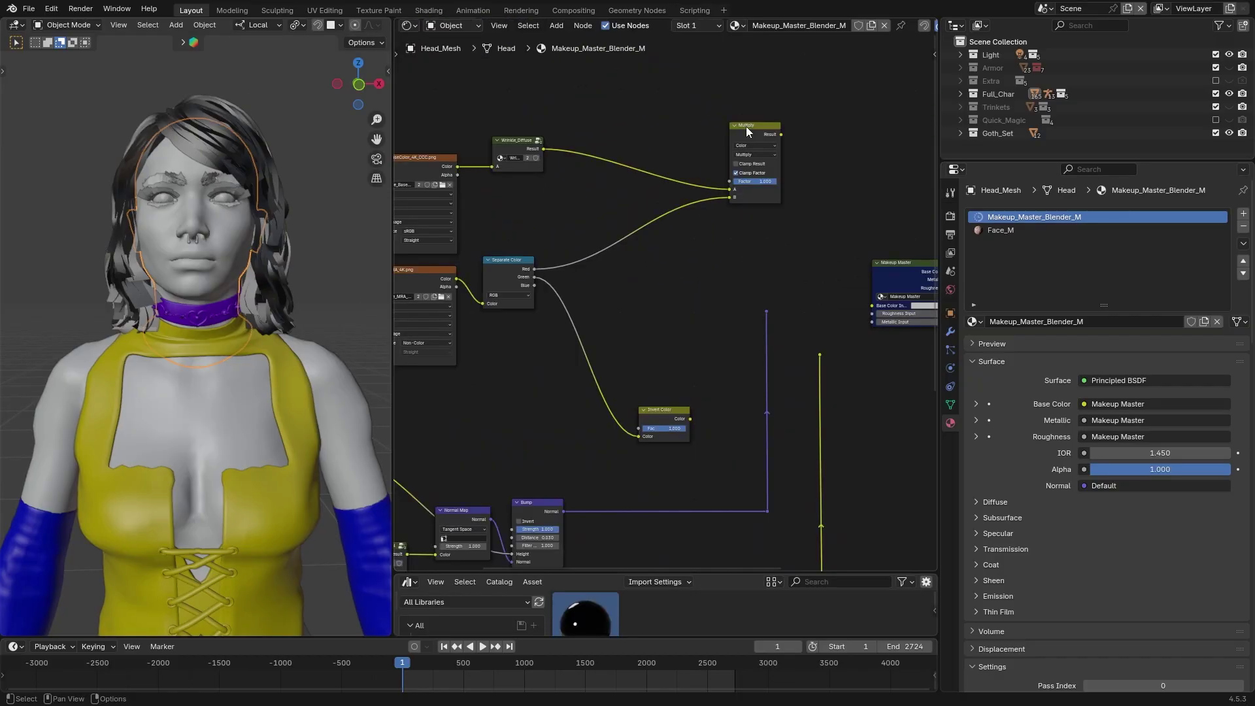
{"action": "left_click_drag", "start_coordinate": [784, 124], "coordinate": [839, 90]}
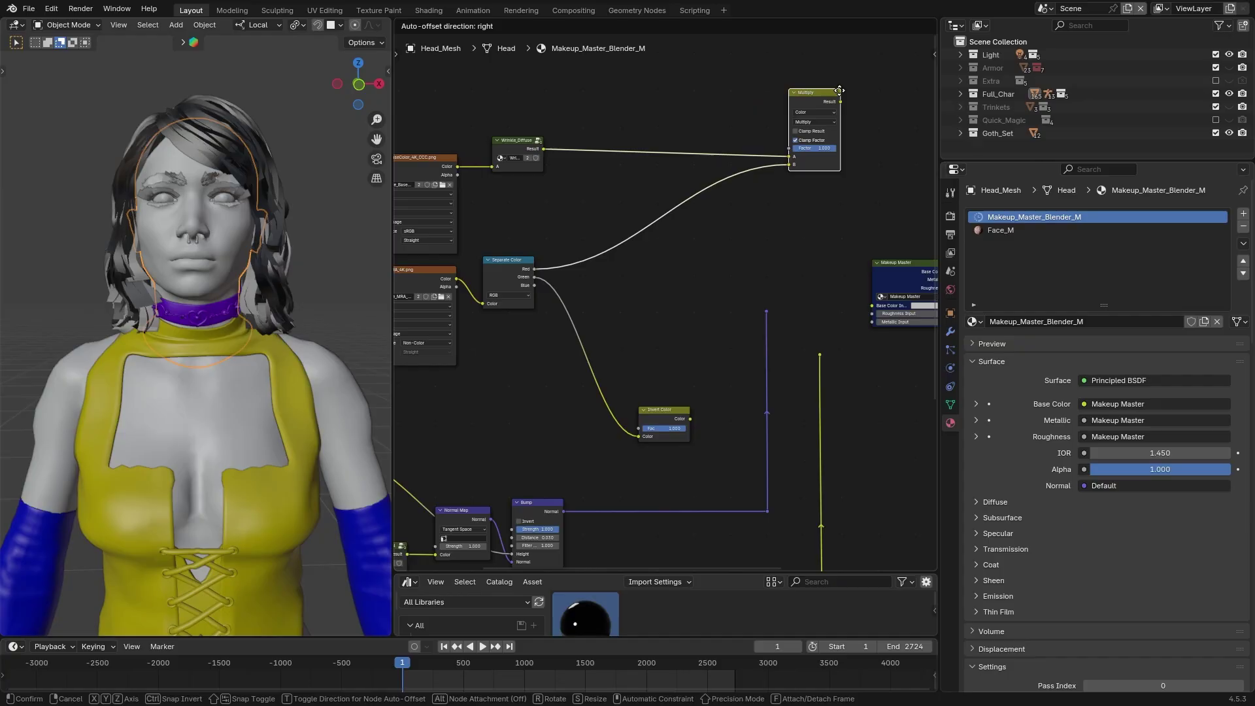
{"action": "left_click_drag", "start_coordinate": [839, 90], "coordinate": [841, 91]}
{"action": "middle_click_drag", "start_coordinate": [526, 232], "coordinate": [532, 149]}
{"action": "left_click_drag", "start_coordinate": [509, 126], "coordinate": [837, 282]}
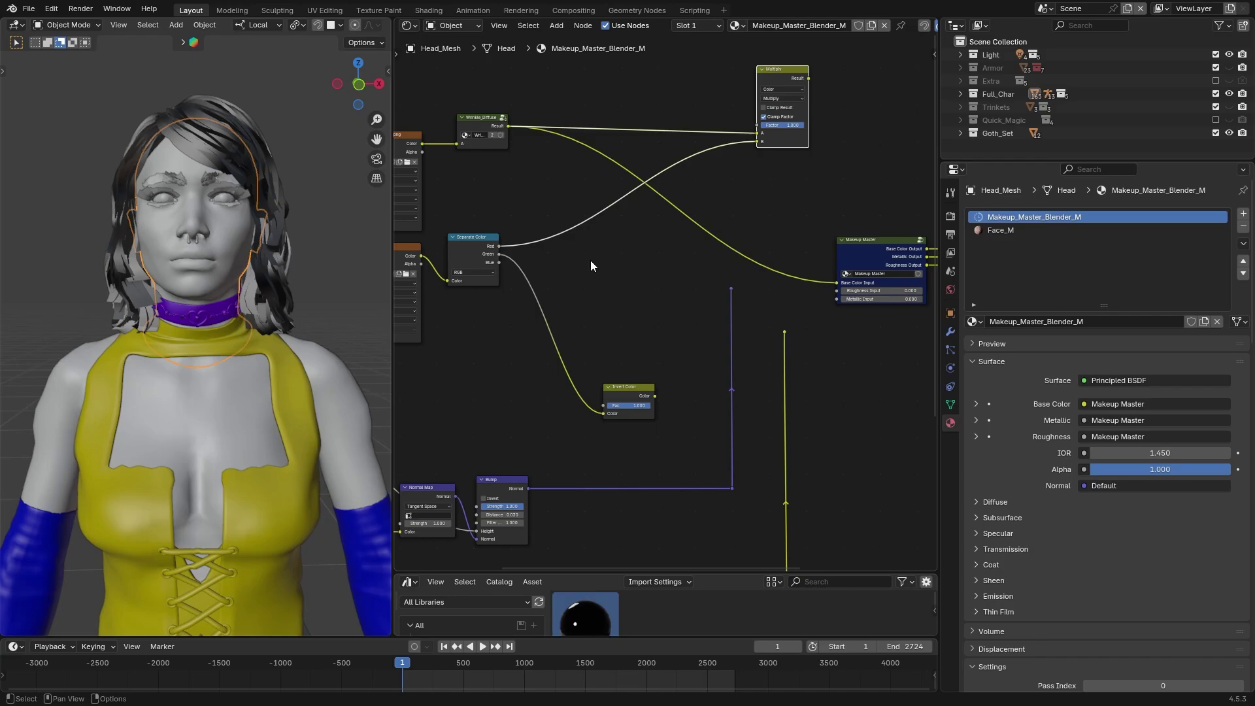
- Connect Separate Color's Green output to Makeup Master's Roughness Input and its Blue output to the Metallic Input
{"action": "middle_click_drag", "start_coordinate": [590, 265], "coordinate": [620, 258]}
{"action": "left_click_drag", "start_coordinate": [528, 247], "coordinate": [867, 284]}
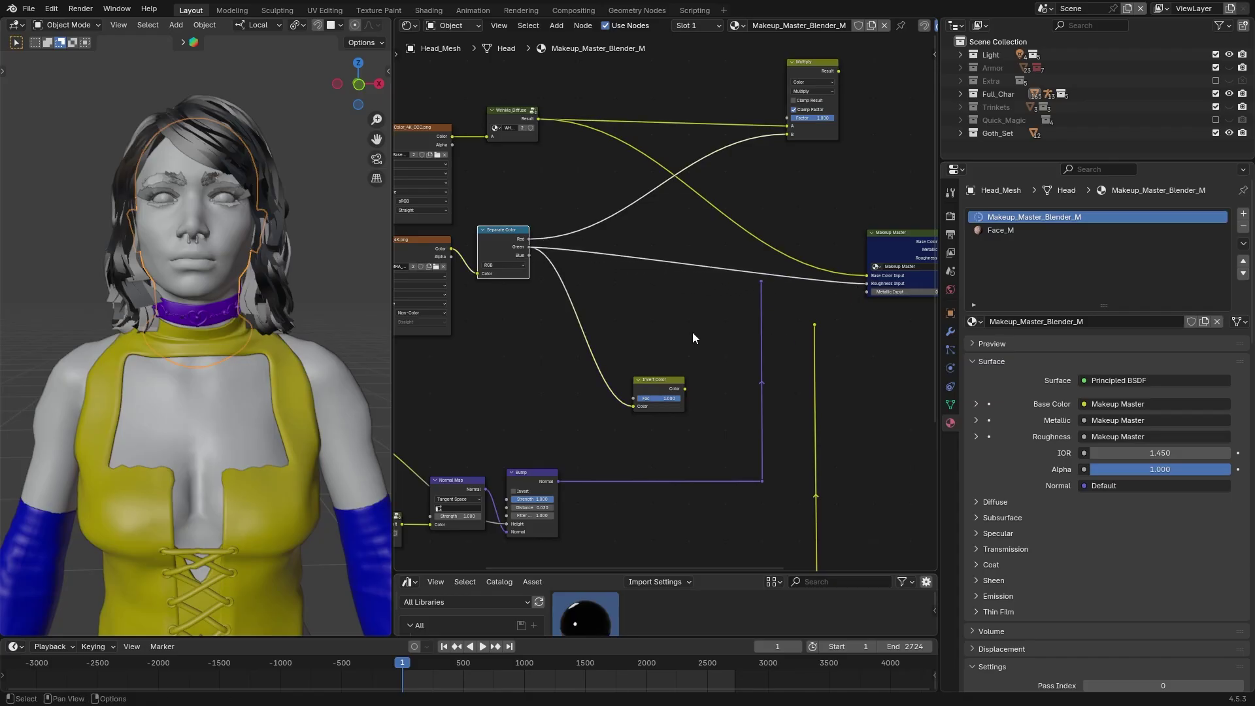
{"action": "middle_click_drag", "start_coordinate": [692, 340], "coordinate": [694, 332]}
{"action": "left_click_drag", "start_coordinate": [530, 248], "coordinate": [871, 288]}
- Connect the two loose reroutes to the Principled BSDF's Normal and Subsurface Weight inputs
{"action": "scroll", "coordinate": [822, 323], "scroll_direction": "right", "scroll_amount": 2, "text": "ctrl"}
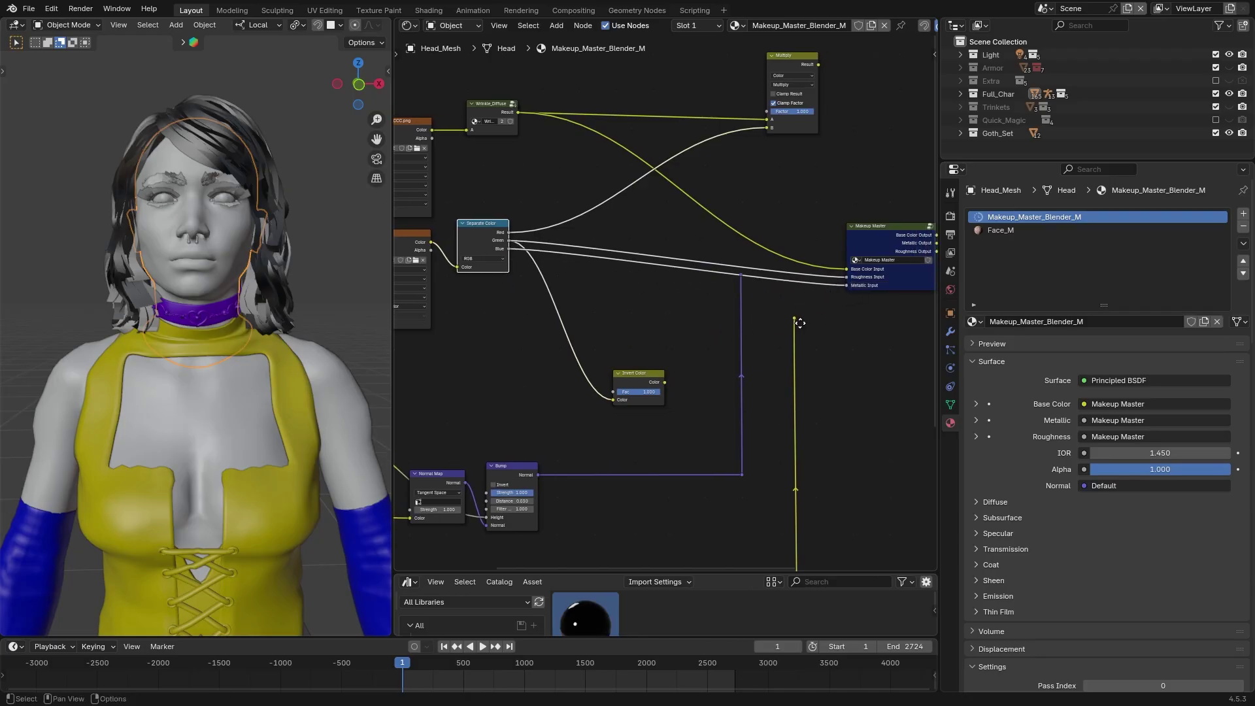
{"action": "scroll", "coordinate": [790, 350], "scroll_direction": "up", "scroll_amount": 1}
{"action": "middle_click_drag", "start_coordinate": [790, 350], "coordinate": [515, 325]}
{"action": "left_click_drag", "start_coordinate": [520, 288], "coordinate": [787, 288]}
{"action": "left_click_drag", "start_coordinate": [457, 236], "coordinate": [783, 241]}
{"action": "left_click_drag", "start_coordinate": [783, 241], "coordinate": [786, 237]}
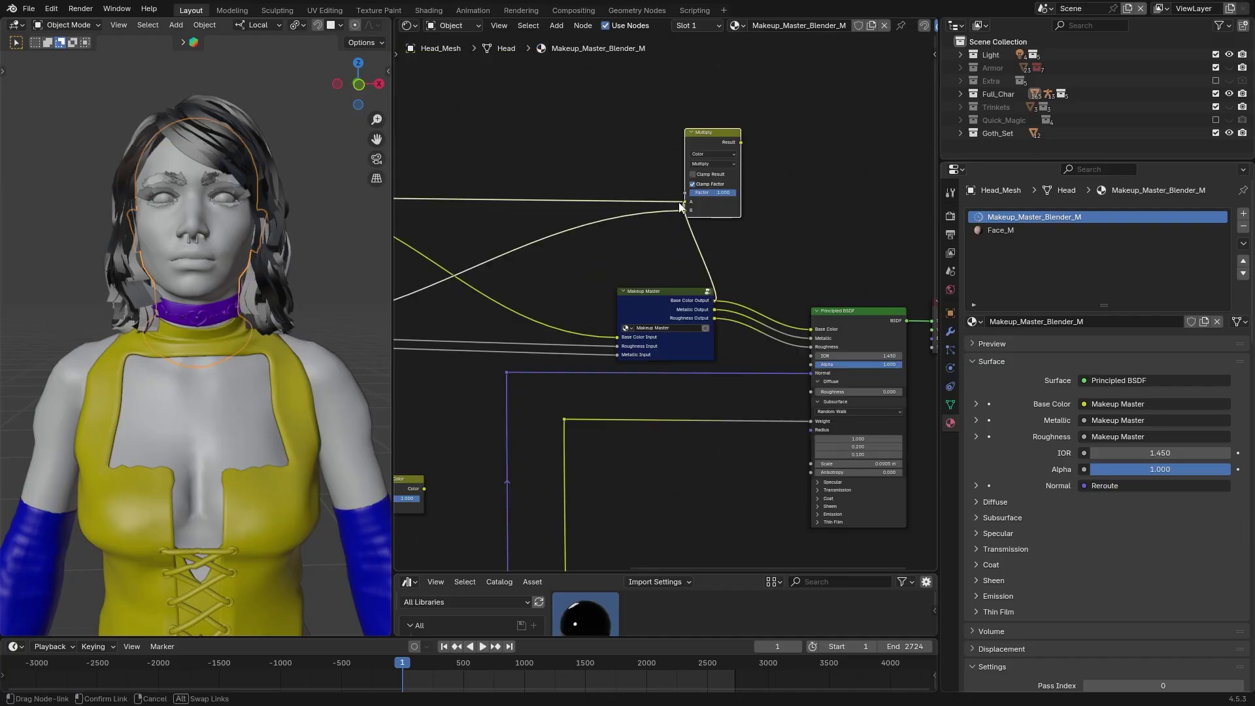
- Route Makeup Master's Base Color Output through Multiply into the Principled Base Color, and connect Invert Color to the Specular IOR Level
{"action": "mouse_move", "coordinate": [741, 141]}
{"action": "left_mouse_down"}
{"action": "mouse_move", "coordinate": [810, 265]}
{"action": "mouse_move", "coordinate": [811, 328]}
{"action": "mouse_move", "coordinate": [754, 140]}
{"action": "left_mouse_up"}
{"action": "scroll", "coordinate": [674, 281], "scroll_direction": "down", "scroll_amount": 4}
{"action": "middle_click_drag", "start_coordinate": [497, 405], "coordinate": [541, 279]}
{"action": "scroll", "coordinate": [541, 279], "scroll_direction": "up", "scroll_amount": 4}
{"action": "left_click_drag", "start_coordinate": [537, 321], "coordinate": [850, 336]}
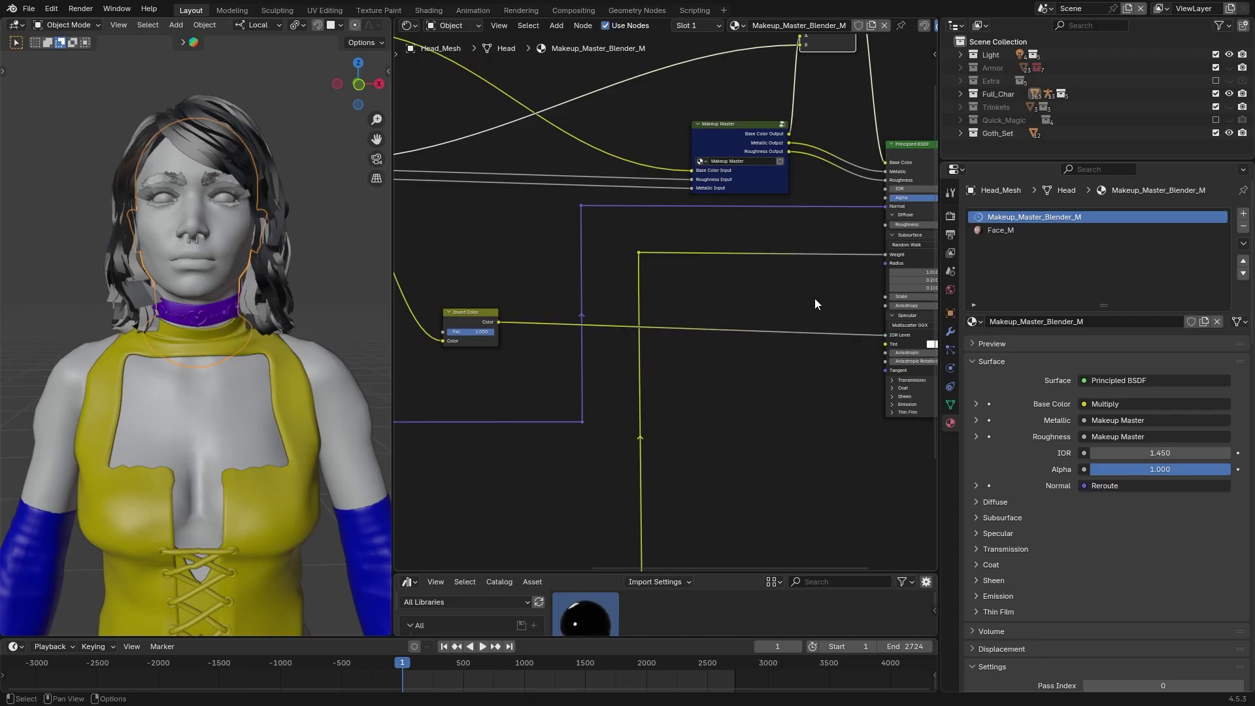
- Review the finished node links and examine the makeup custom properties of Makeup_Master_Blender_M
{"action": "middle_click_drag", "start_coordinate": [814, 298], "coordinate": [760, 413]}
{"action": "scroll", "coordinate": [752, 305], "scroll_direction": "up", "scroll_amount": 2}
{"action": "middle_click_drag", "start_coordinate": [752, 304], "coordinate": [725, 338]}
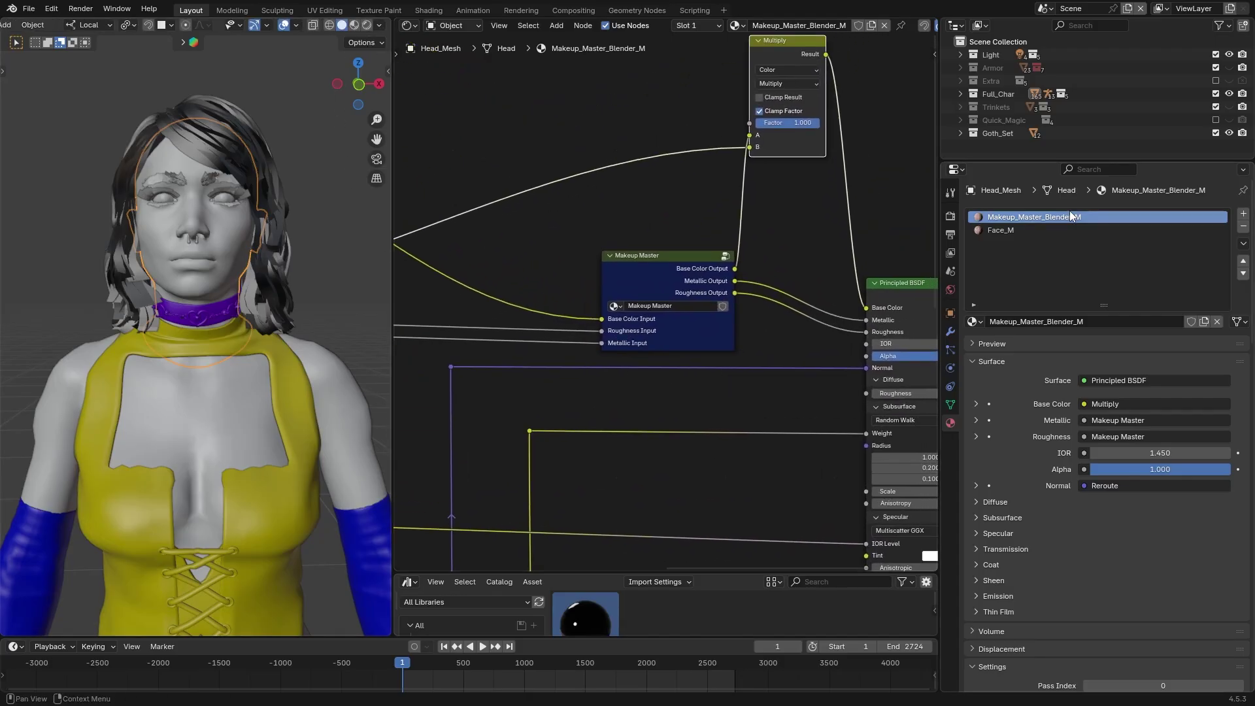
{"action": "scroll", "coordinate": [1228, 485], "scroll_direction": "down", "scroll_amount": 10}
{"action": "scroll", "coordinate": [1215, 507], "scroll_direction": "down", "scroll_amount": 14}
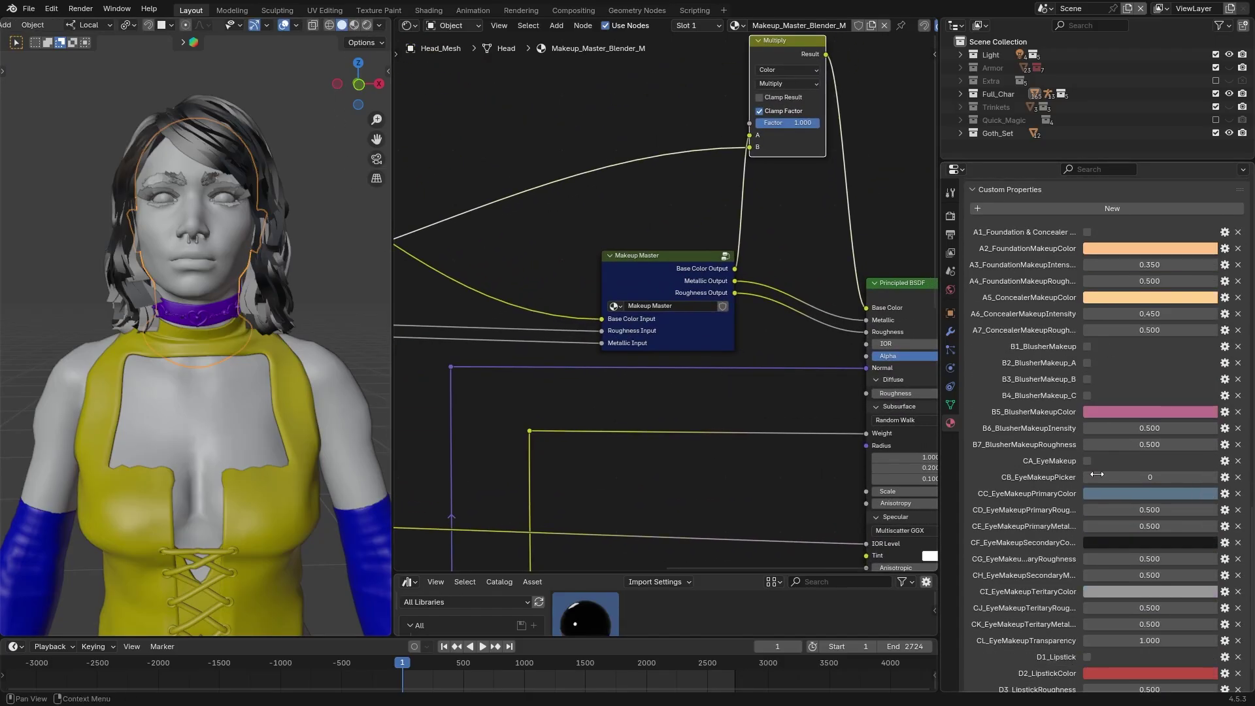
{"action": "scroll", "coordinate": [1186, 451], "scroll_direction": "up", "scroll_amount": 4}
{"action": "scroll", "coordinate": [1186, 451], "scroll_direction": "up", "scroll_amount": 20}
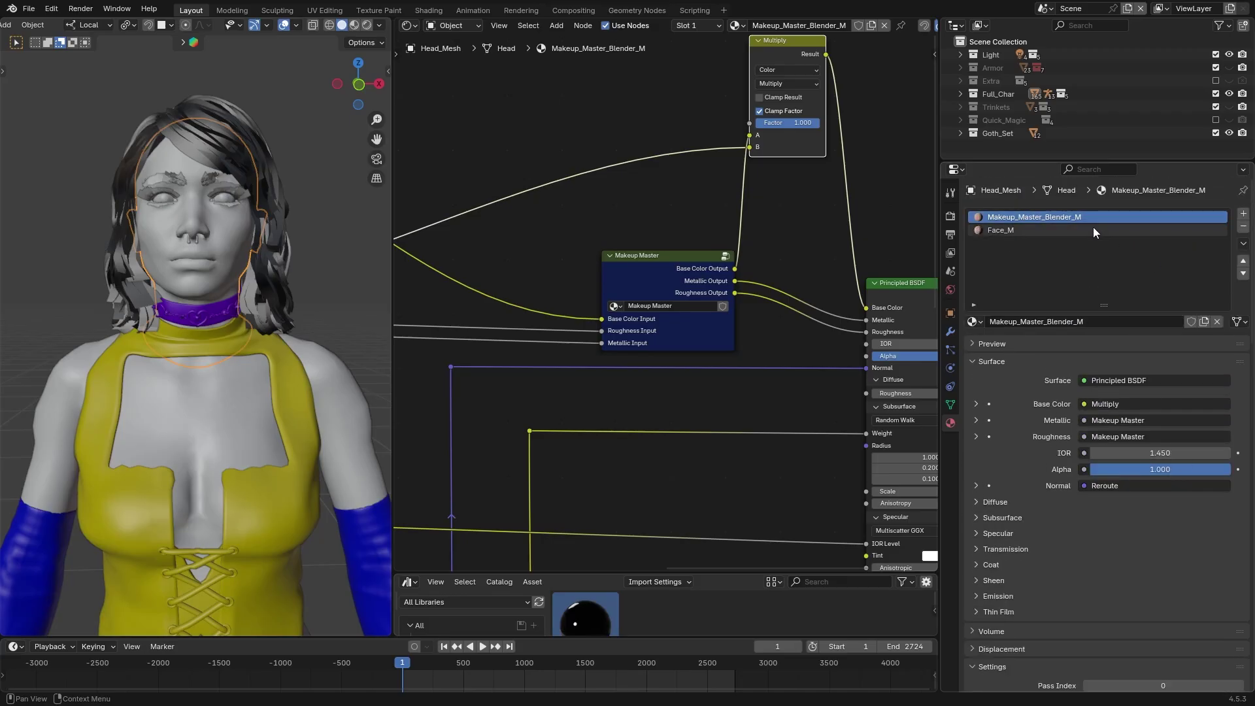
- Rename the Face_M material to Face_M_1 and unlink it from the head mesh's second slot
{"action": "left_click", "coordinate": [1093, 227]}
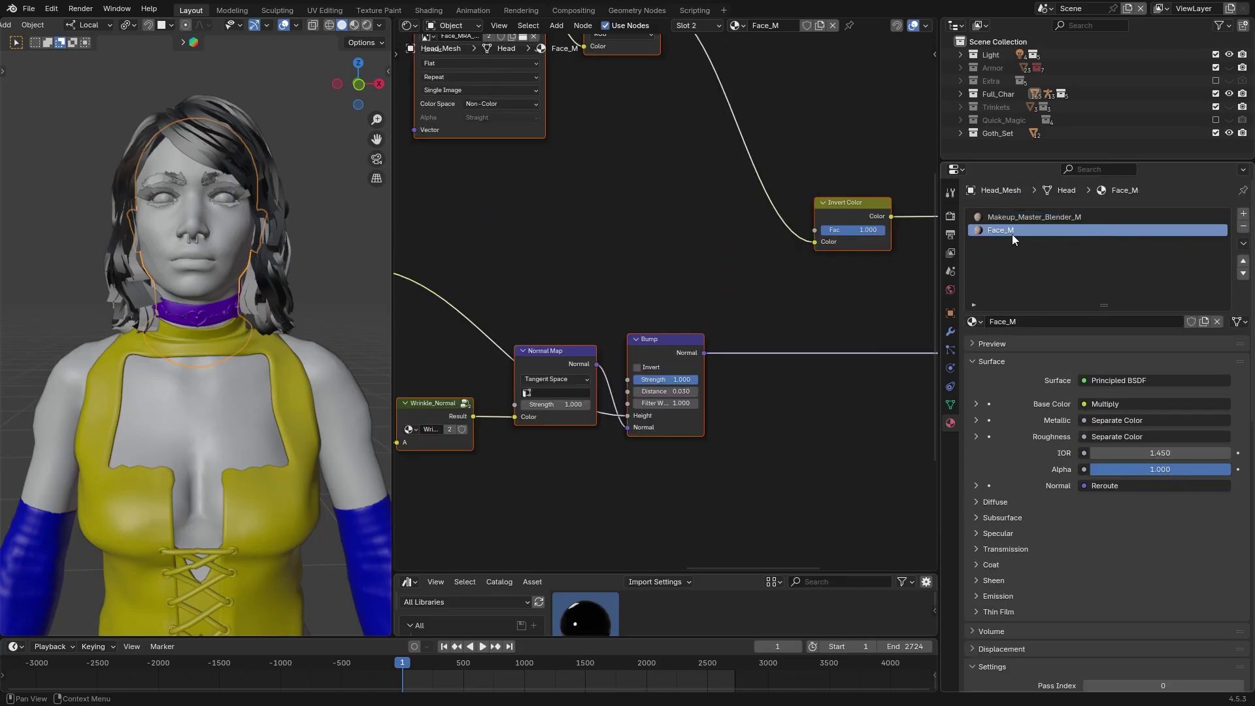
{"action": "left_click", "coordinate": [1038, 320]}
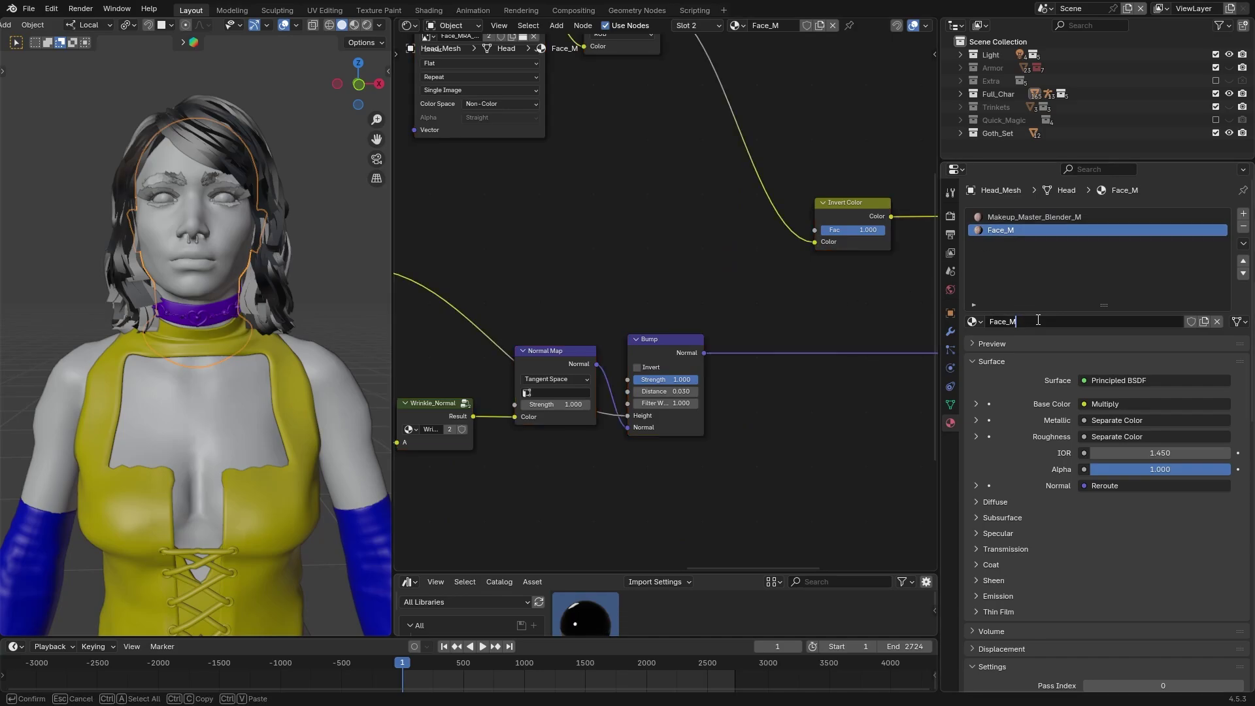
{"action": "type", "text": "_1"}
{"action": "key", "text": "Return"}
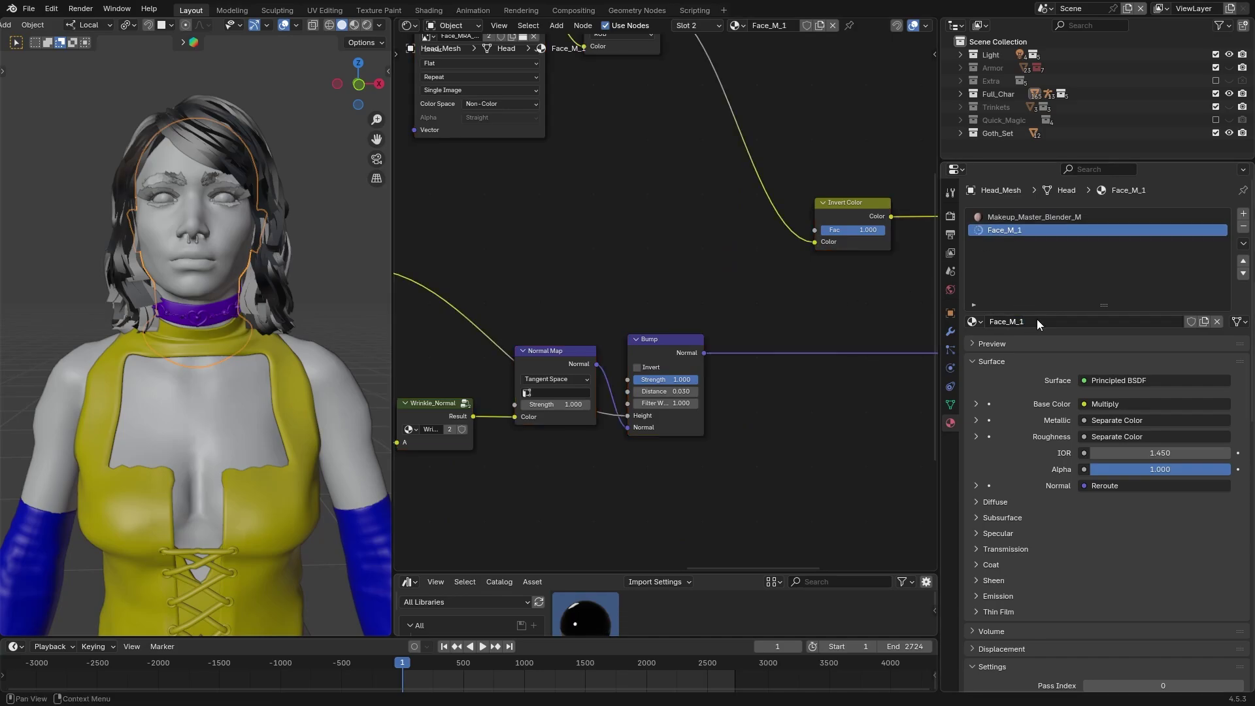
{"action": "left_click", "coordinate": [1219, 322]}
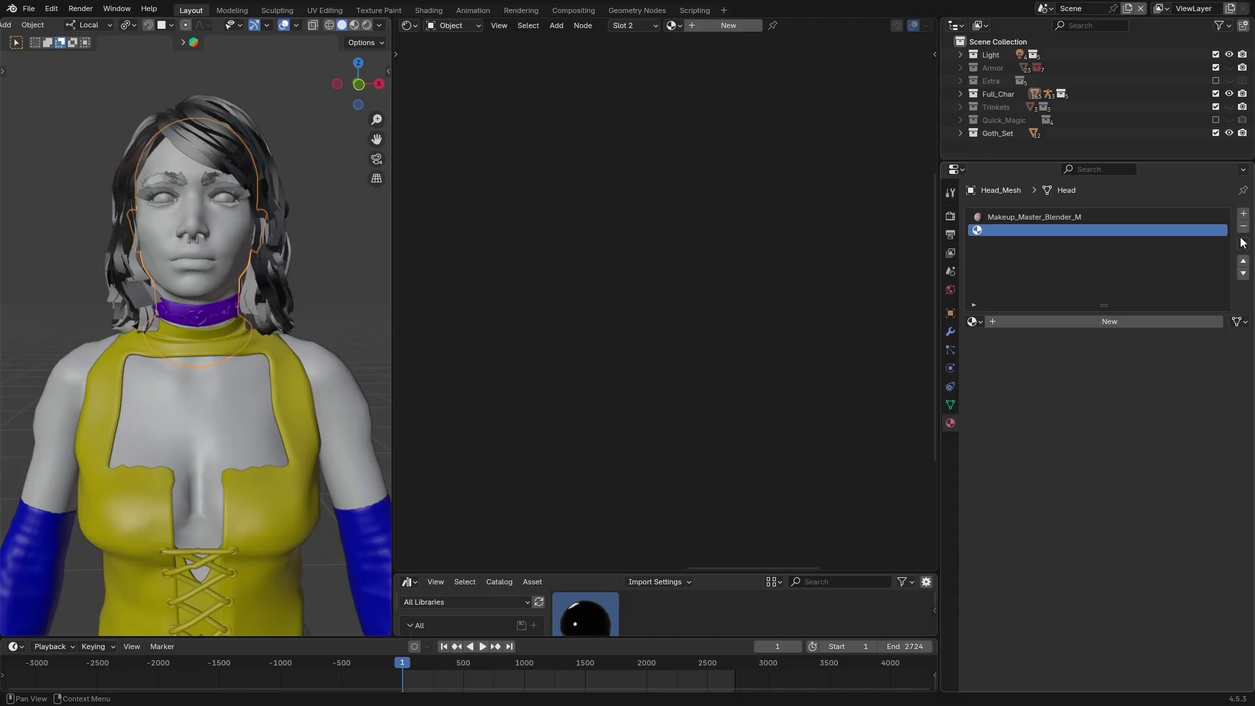
- Remove the empty second material slot from the head mesh and rename the remaining Makeup_Master_Blender_M material as Face_M
{"action": "left_click", "coordinate": [1242, 229]}
{"action": "double_click", "coordinate": [1079, 218]}
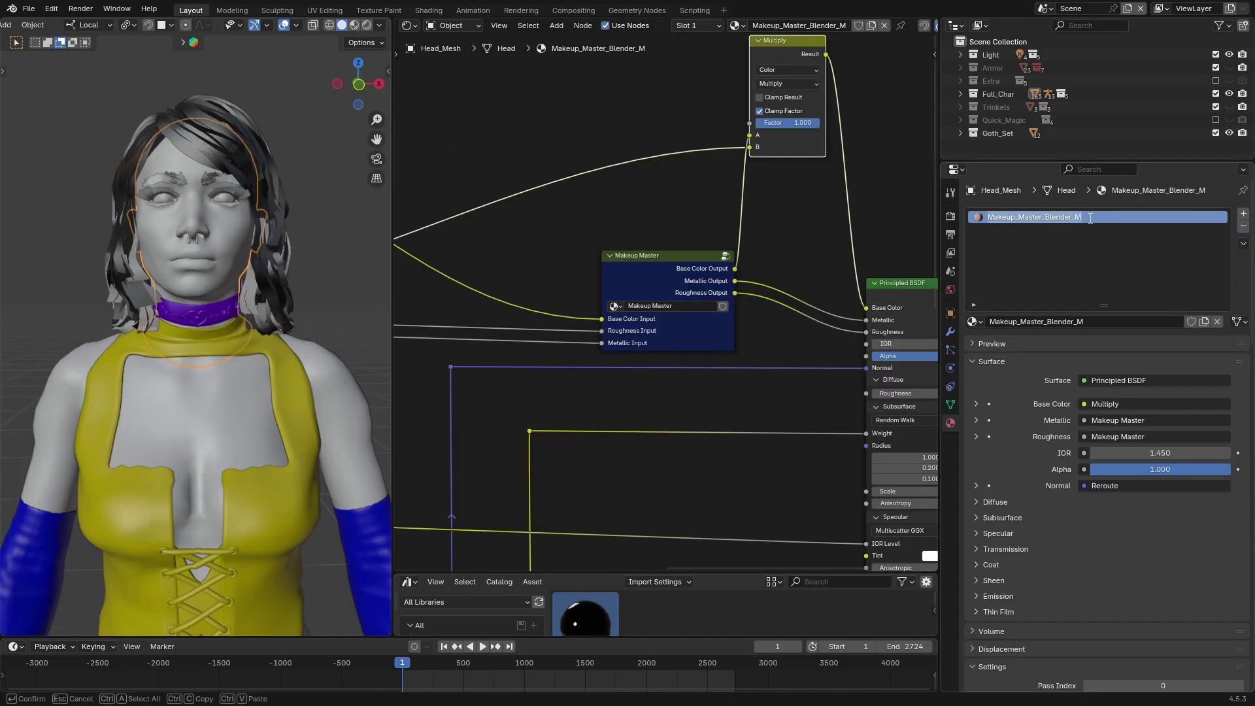
{"action": "type", "text": "Face_M"}
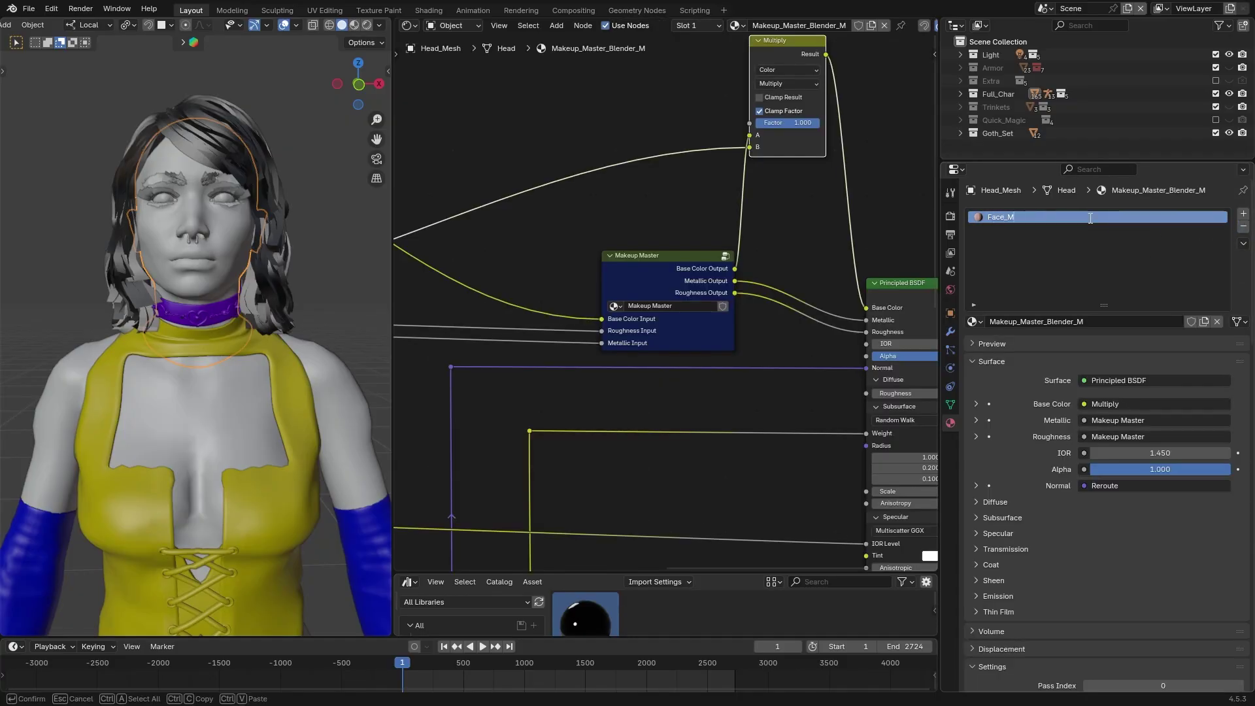
{"action": "key", "text": "Return"}
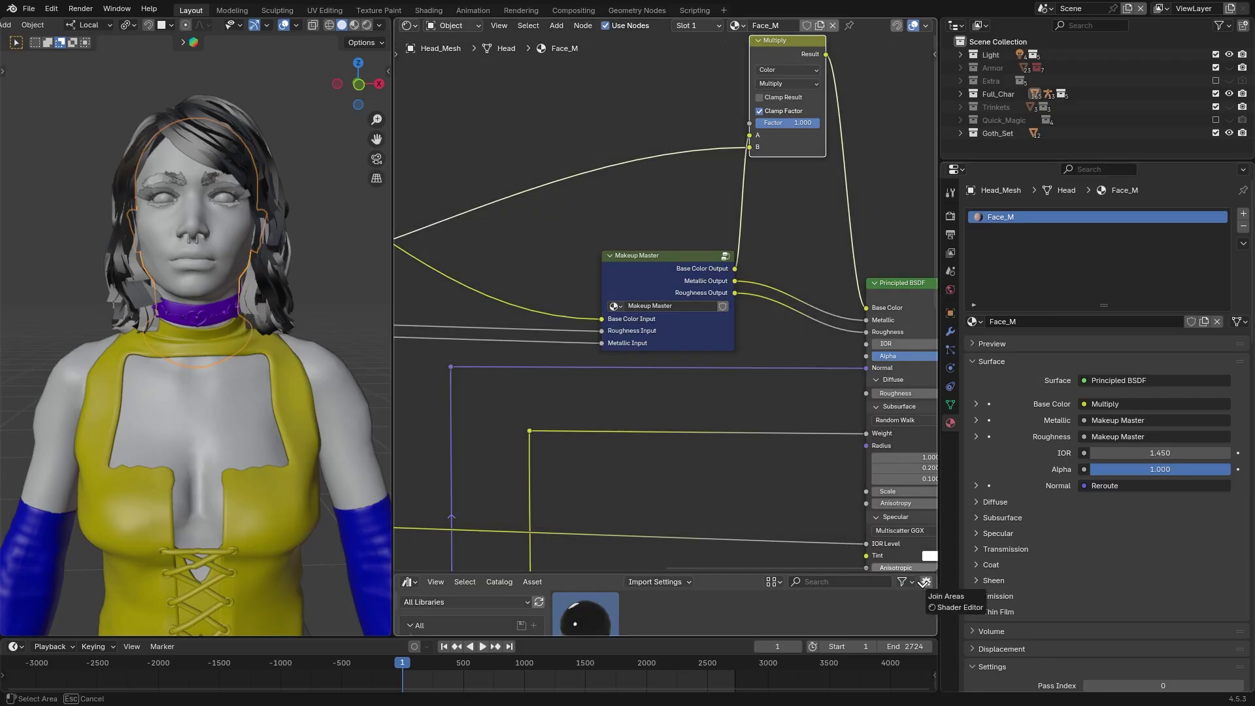
- Open the Makeup Master node group in Face_M and examine its instruction note and chained foundation, blusher, eye and lipstick subgroups
{"action": "scroll", "coordinate": [877, 406], "scroll_direction": "up", "scroll_amount": 2}
{"action": "scroll", "coordinate": [1060, 489], "scroll_direction": "down", "scroll_amount": 15}
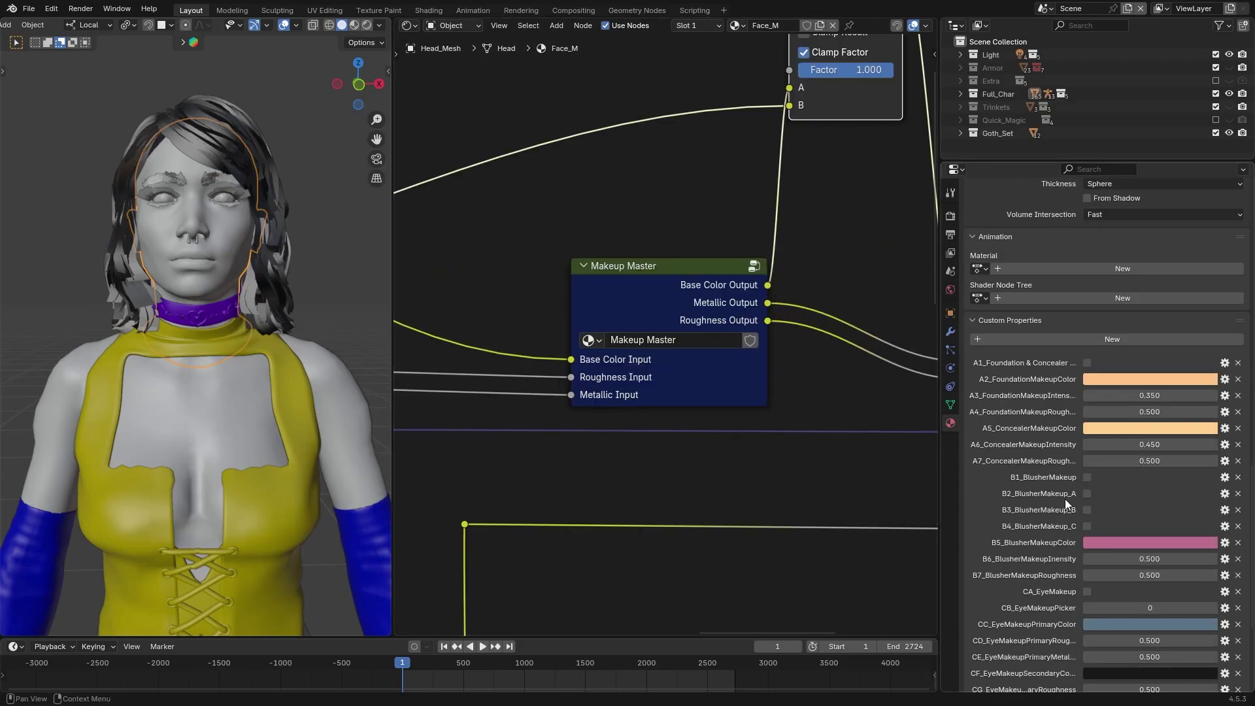
{"action": "left_click", "coordinate": [755, 266]}
{"action": "scroll", "coordinate": [755, 289], "scroll_direction": "down", "scroll_amount": 3}
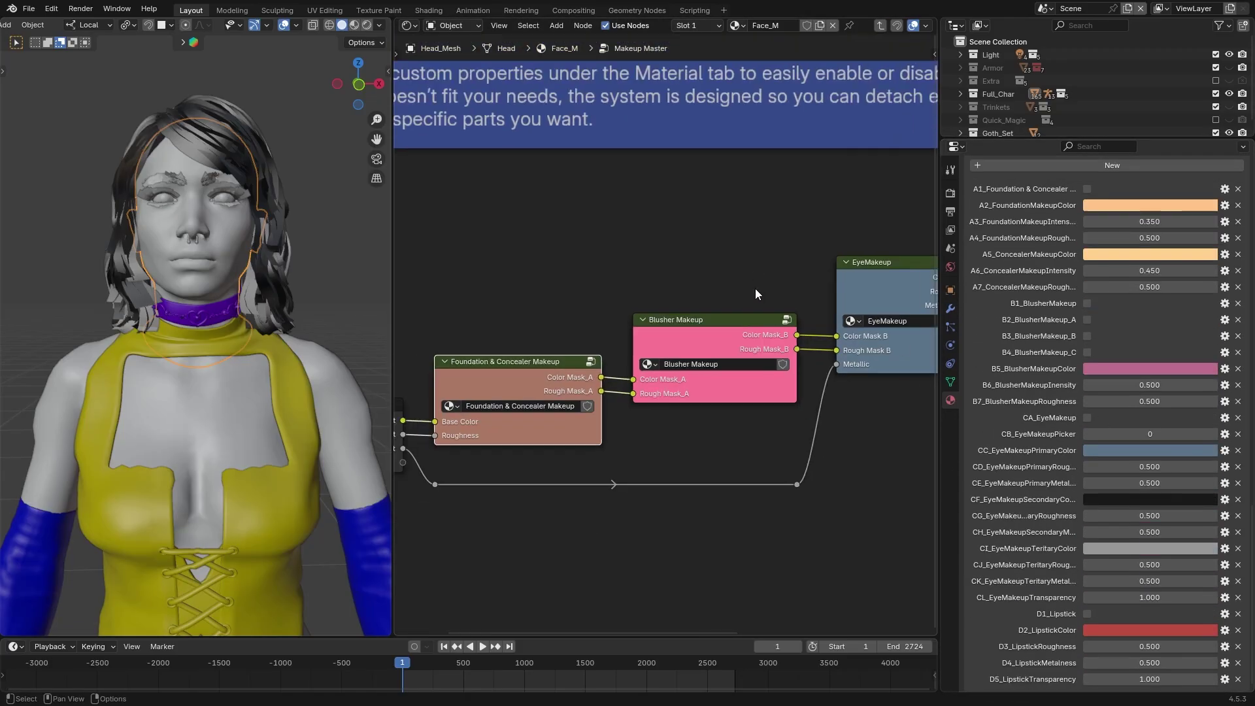
{"action": "middle_click_drag", "start_coordinate": [717, 277], "coordinate": [767, 223]}
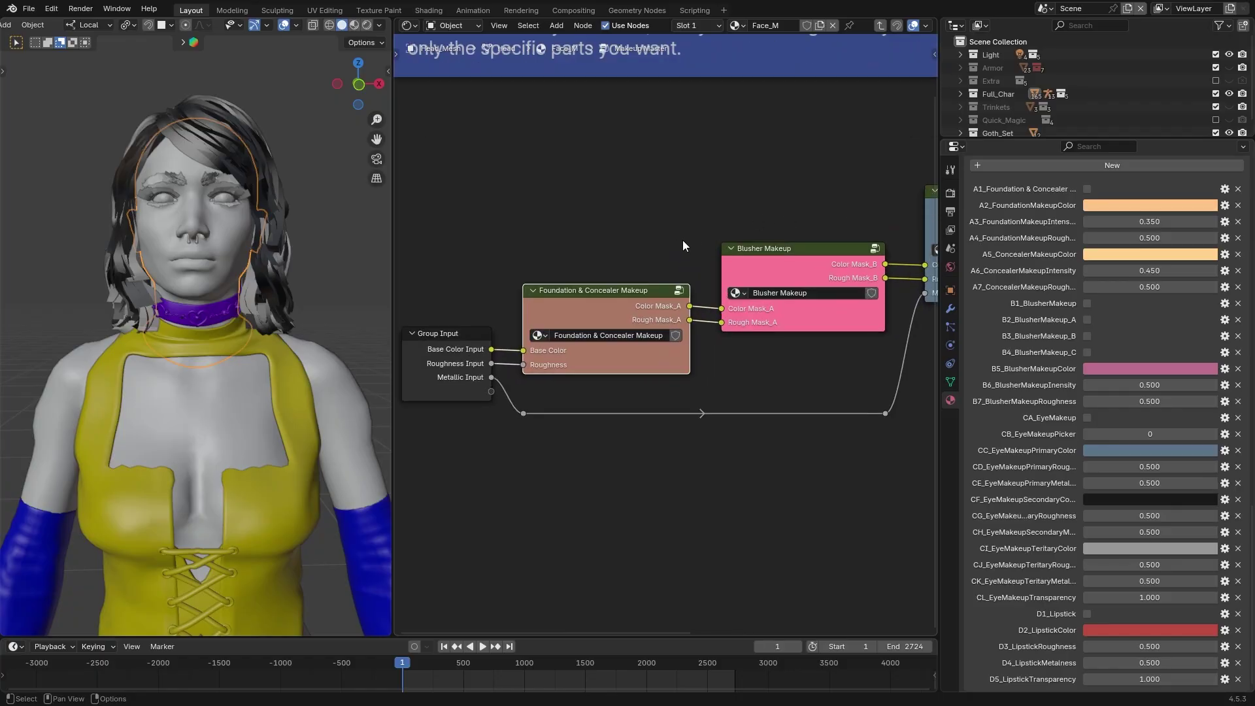
{"action": "mouse_move", "coordinate": [680, 239]}
{"action": "middle_mouse_down"}
{"action": "mouse_move", "coordinate": [396, 269]}
{"action": "mouse_move", "coordinate": [628, 235]}
{"action": "mouse_move", "coordinate": [672, 249]}
{"action": "middle_mouse_up"}
{"action": "scroll", "coordinate": [670, 255], "scroll_direction": "down", "scroll_amount": 2}
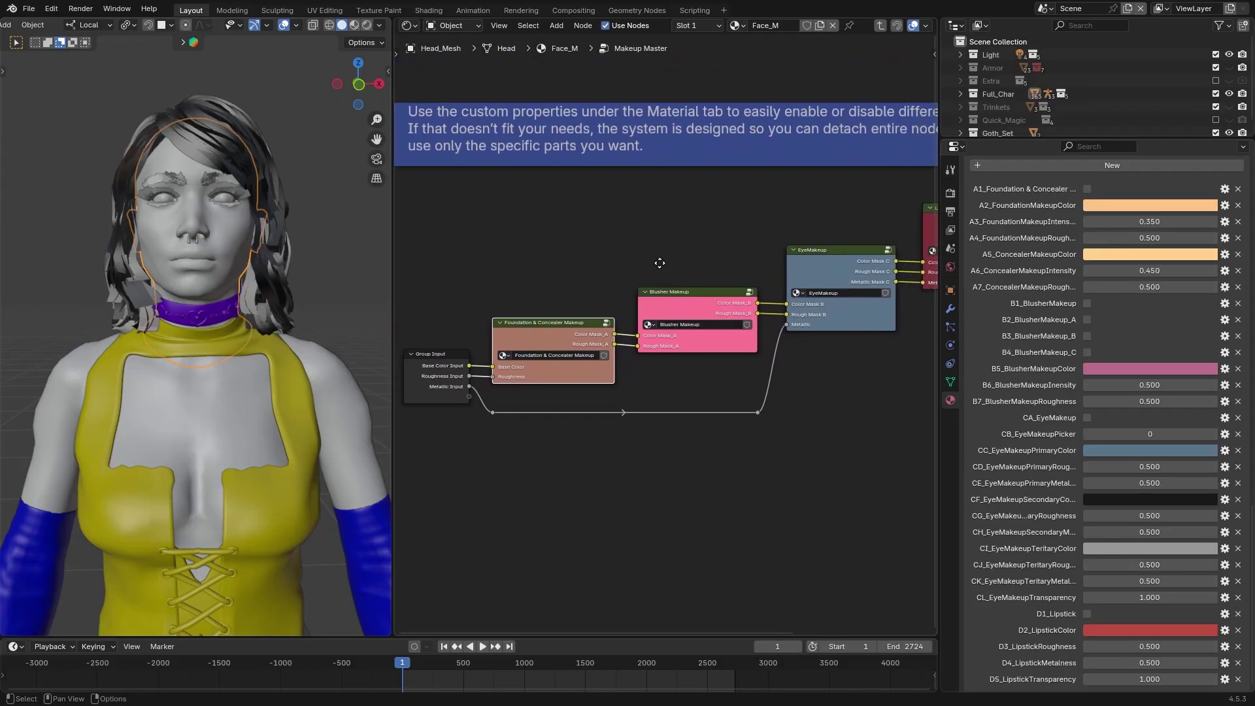
{"action": "scroll", "coordinate": [668, 262], "scroll_direction": "down", "scroll_amount": 3}
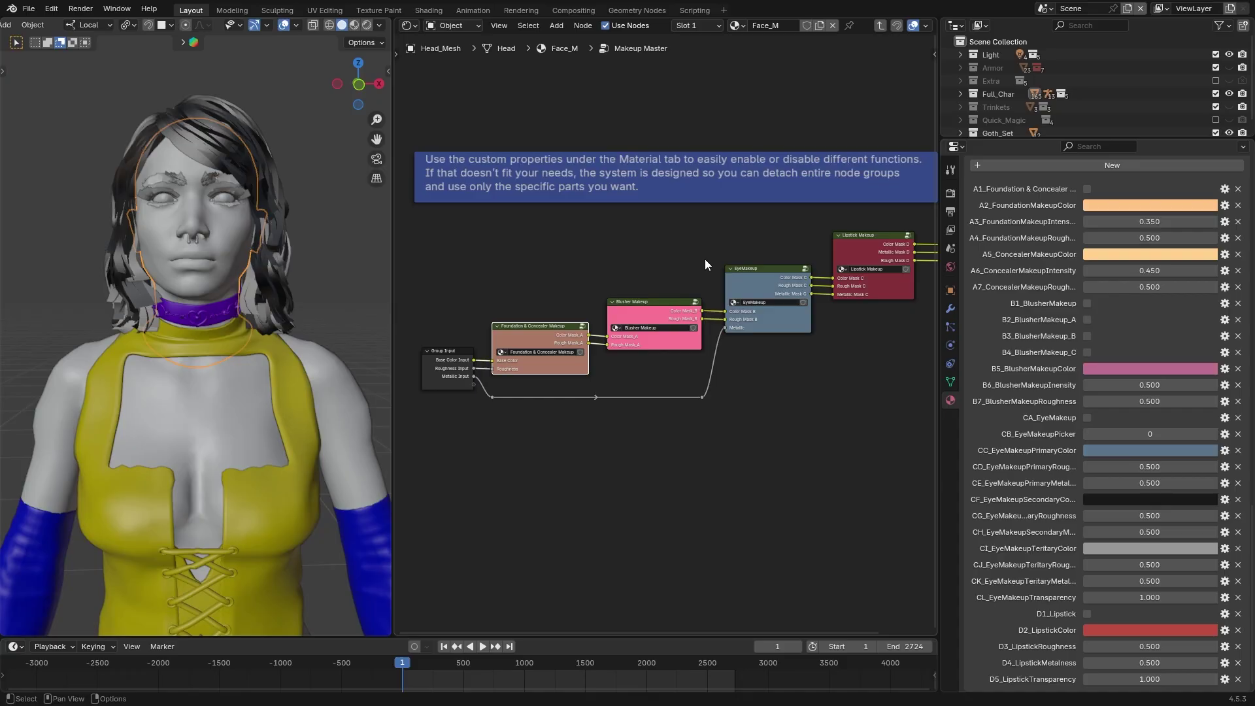
{"action": "middle_click_drag", "start_coordinate": [705, 260], "coordinate": [696, 252]}
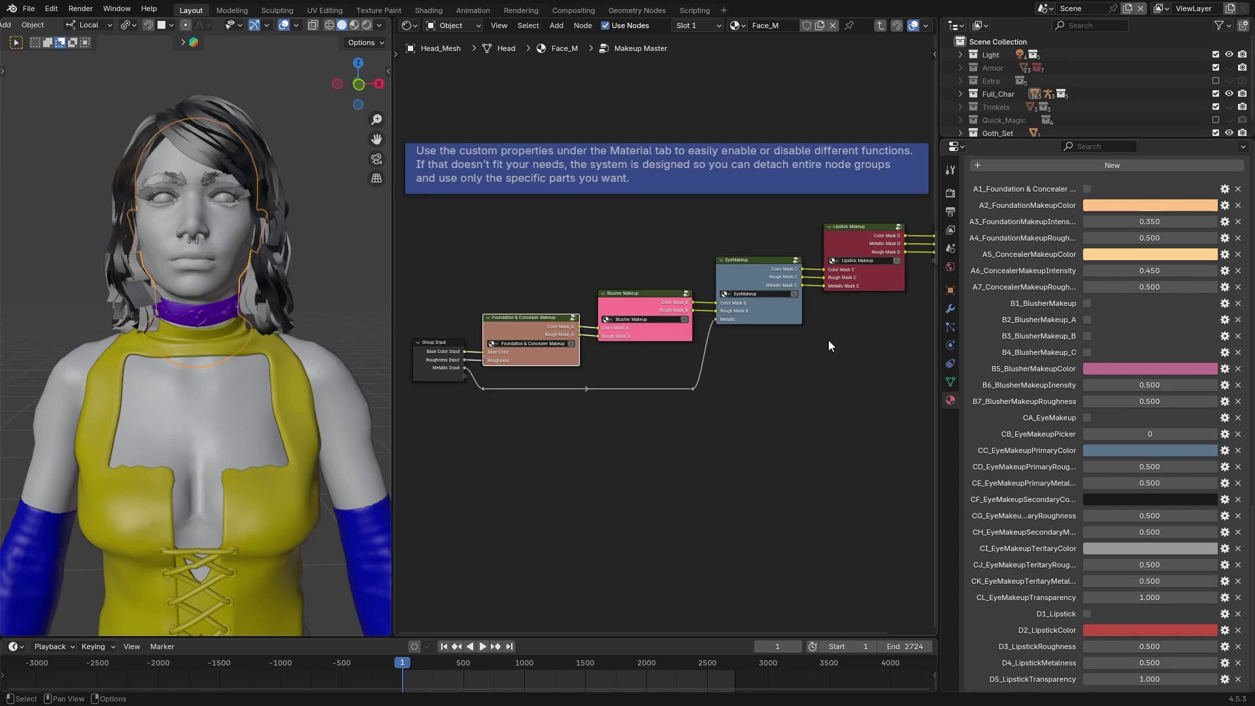
{"action": "mouse_move", "coordinate": [825, 339]}
{"action": "middle_mouse_down"}
{"action": "mouse_move", "coordinate": [785, 338]}
{"action": "mouse_move", "coordinate": [829, 338]}
{"action": "middle_mouse_up"}
{"action": "scroll", "coordinate": [522, 281], "scroll_direction": "up", "scroll_amount": 3}
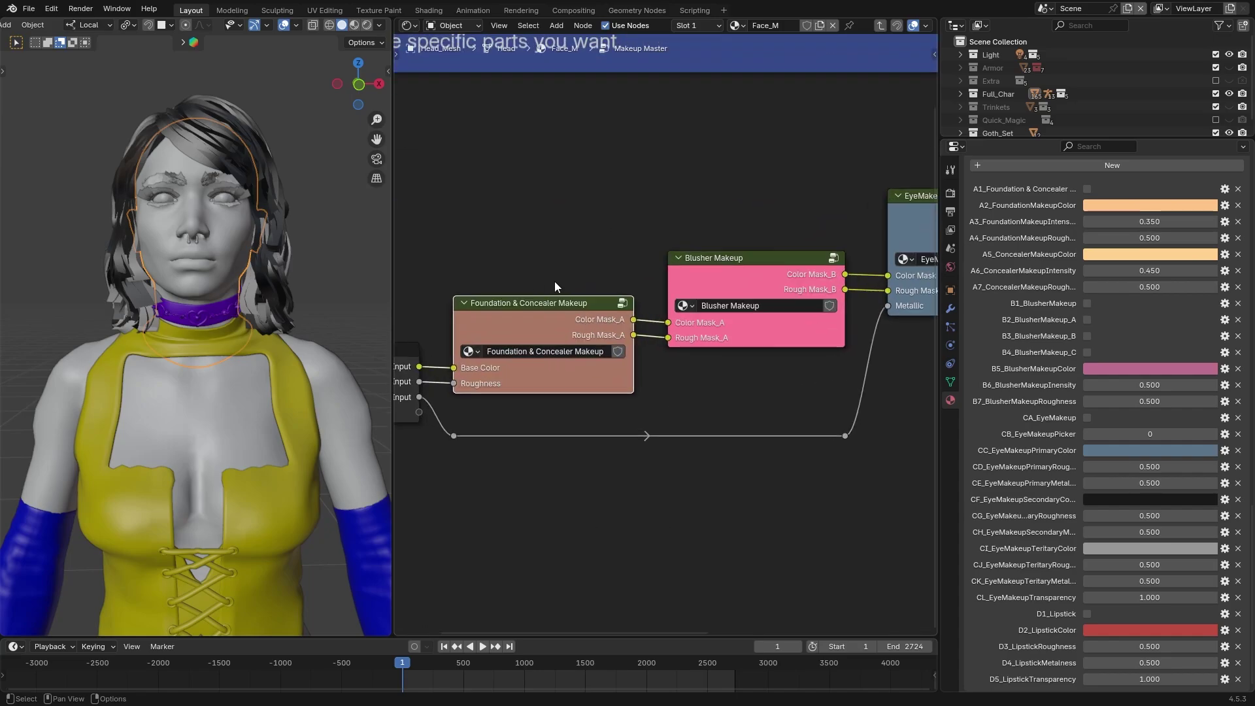
- Open the Foundation & Concealer Makeup subgroup and review how its input nodes feed the masking logic
{"action": "middle_click_drag", "start_coordinate": [554, 288], "coordinate": [607, 291]}
{"action": "key", "text": "Tab"}
{"action": "scroll", "coordinate": [688, 339], "scroll_direction": "down", "scroll_amount": 3}
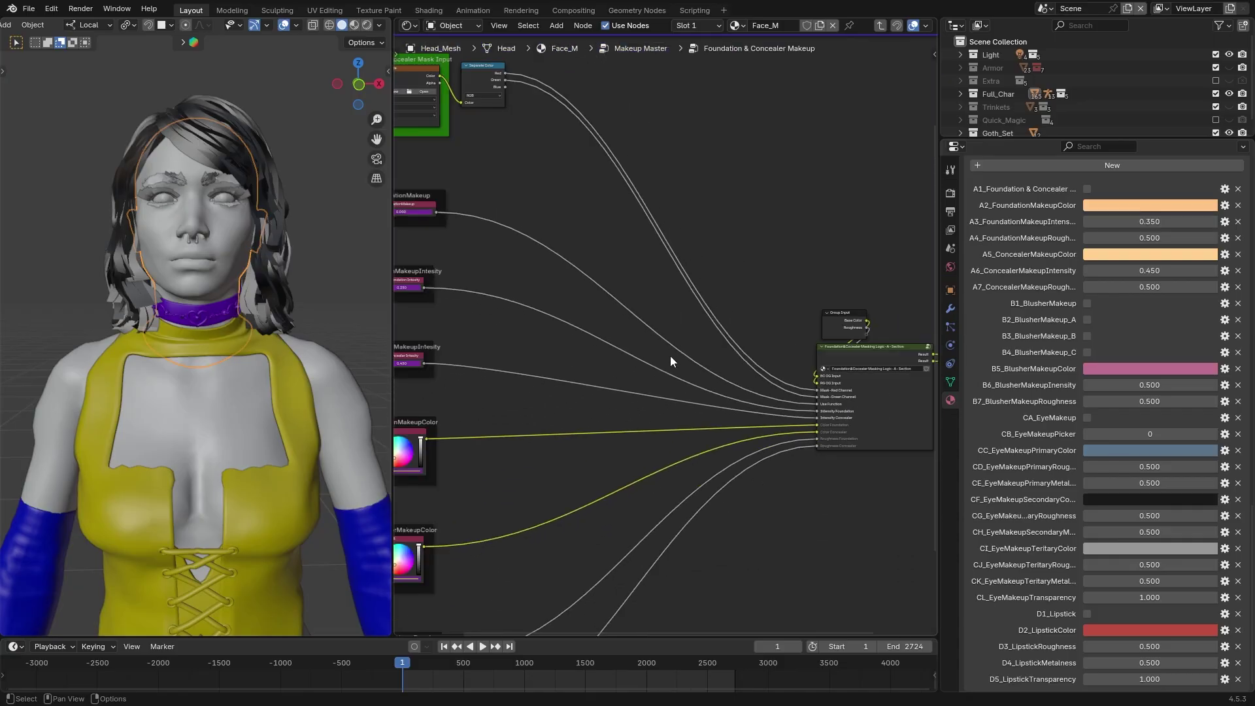
{"action": "middle_click_drag", "start_coordinate": [669, 355], "coordinate": [767, 295]}
{"action": "scroll", "coordinate": [624, 296], "scroll_direction": "down", "scroll_amount": 2}
{"action": "mouse_move", "coordinate": [624, 296]}
{"action": "middle_mouse_down"}
{"action": "mouse_move", "coordinate": [660, 332]}
{"action": "mouse_move", "coordinate": [634, 304]}
{"action": "middle_mouse_up"}
{"action": "scroll", "coordinate": [660, 333], "scroll_direction": "down", "scroll_amount": 1}
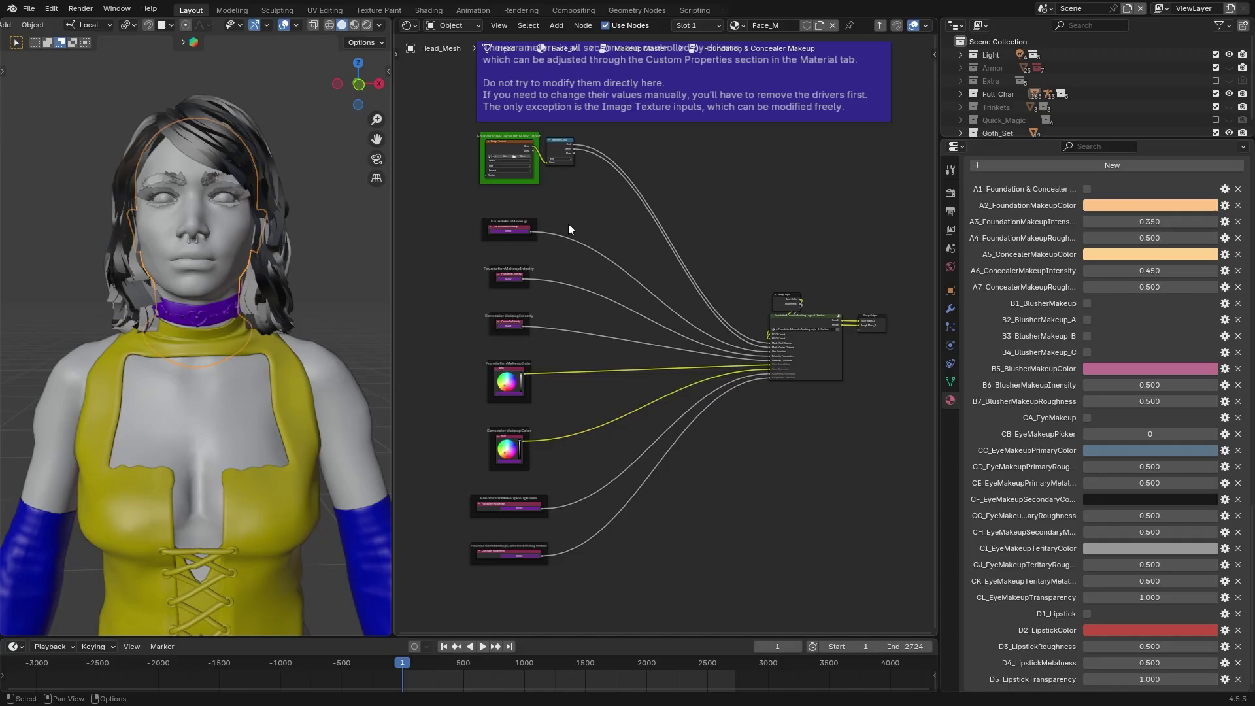
- Examine the foundation and concealer mask's Image Texture input, its Separate Color node and the note about driver-controlled parameters
{"action": "middle_click_drag", "start_coordinate": [568, 224], "coordinate": [611, 327]}
{"action": "scroll", "coordinate": [618, 370], "scroll_direction": "up", "scroll_amount": 4}
{"action": "scroll", "coordinate": [610, 327], "scroll_direction": "up", "scroll_amount": 1}
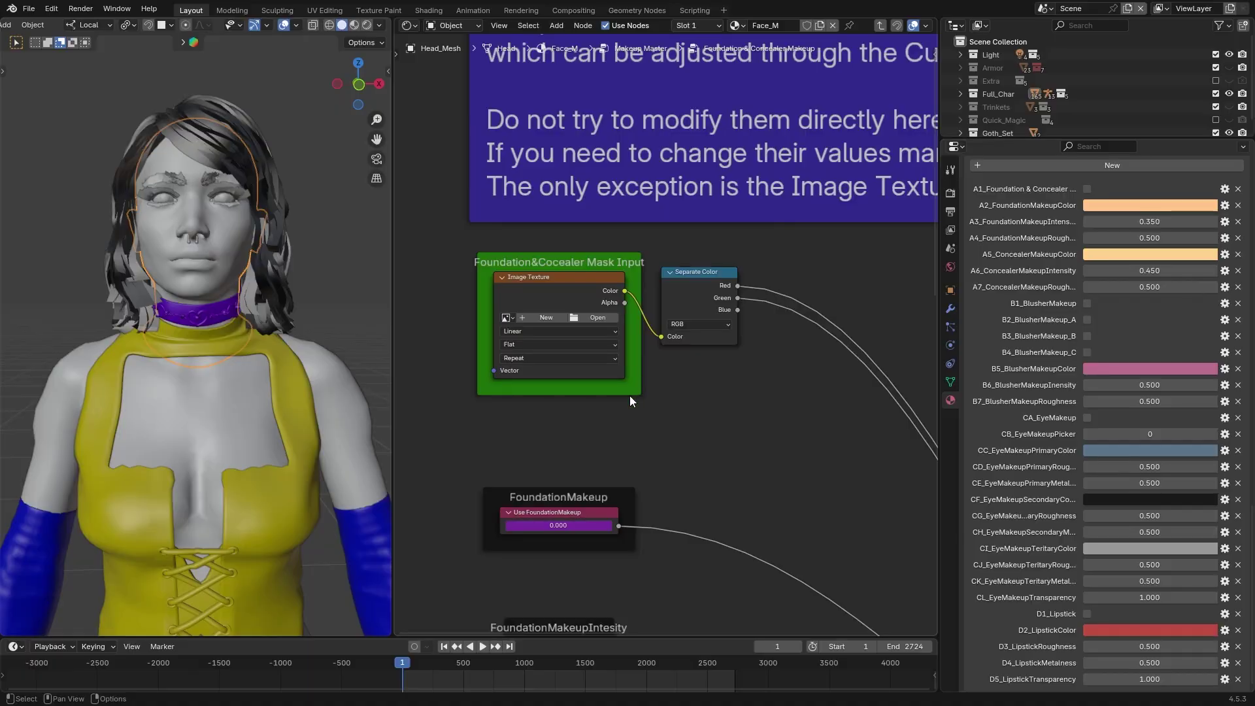
{"action": "scroll", "coordinate": [630, 395], "scroll_direction": "up", "scroll_amount": 1}
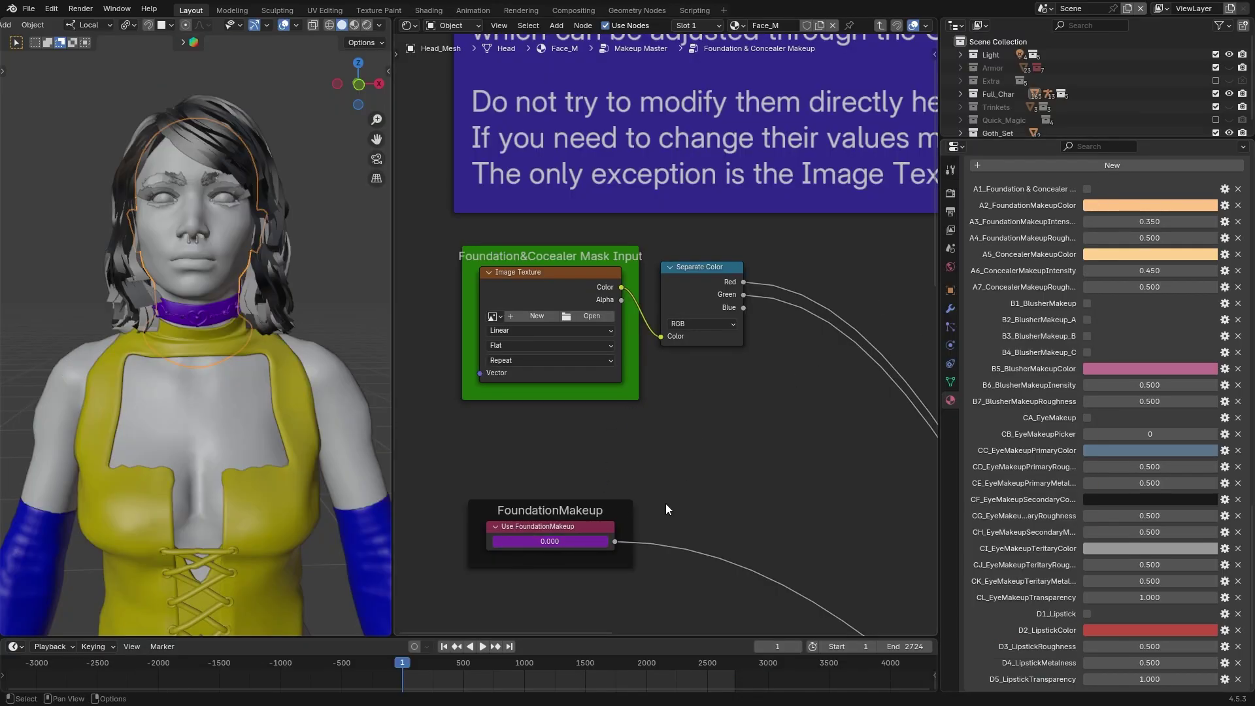
{"action": "scroll", "coordinate": [665, 503], "scroll_direction": "down", "scroll_amount": 5}
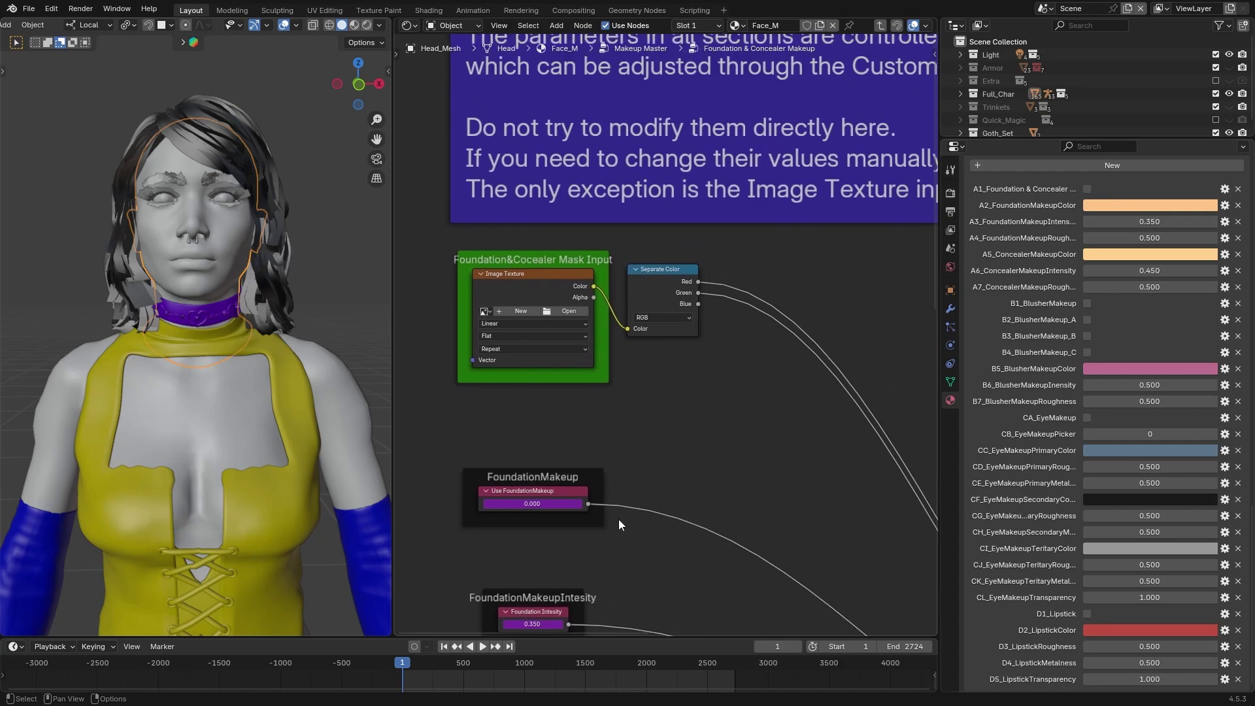
{"action": "scroll", "coordinate": [622, 437], "scroll_direction": "down", "scroll_amount": 2}
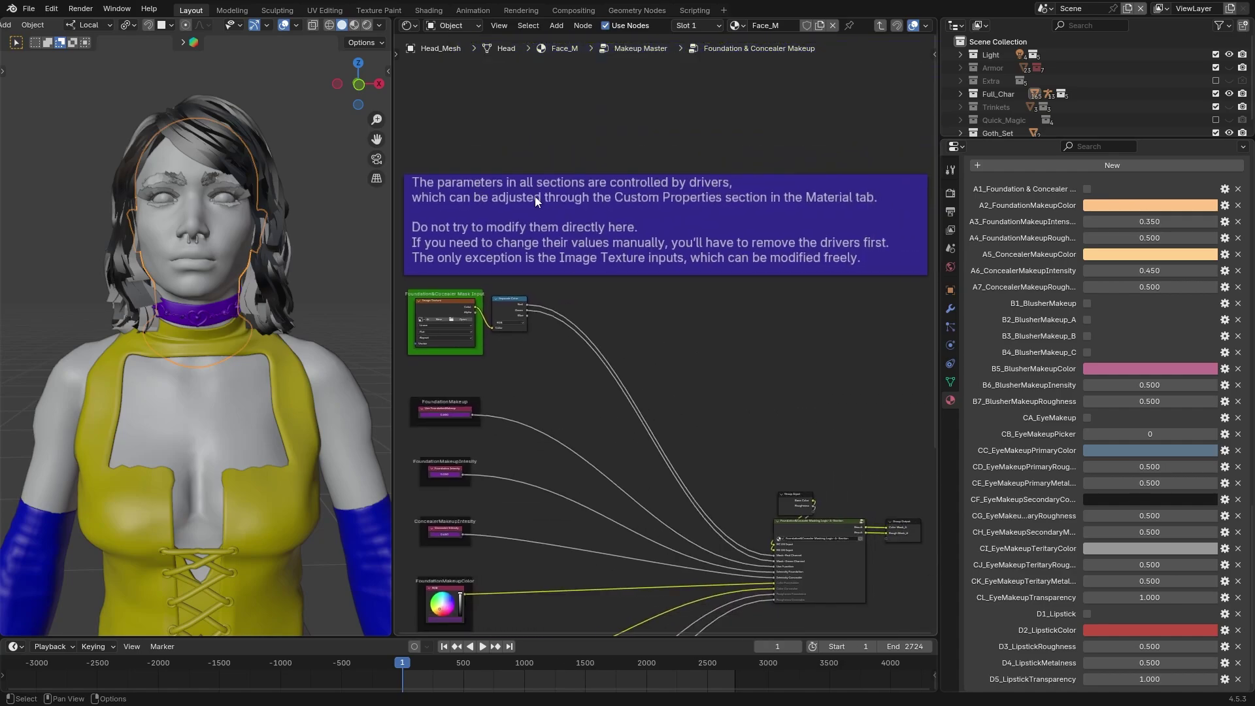
{"action": "scroll", "coordinate": [698, 351], "scroll_direction": "up", "scroll_amount": 3}
- Widen the Properties editor and toggle A1_Foundation & Concealer Makeup on and off to test its link to the FoundationMakeup node
{"action": "left_click_drag", "start_coordinate": [939, 392], "coordinate": [862, 392]}
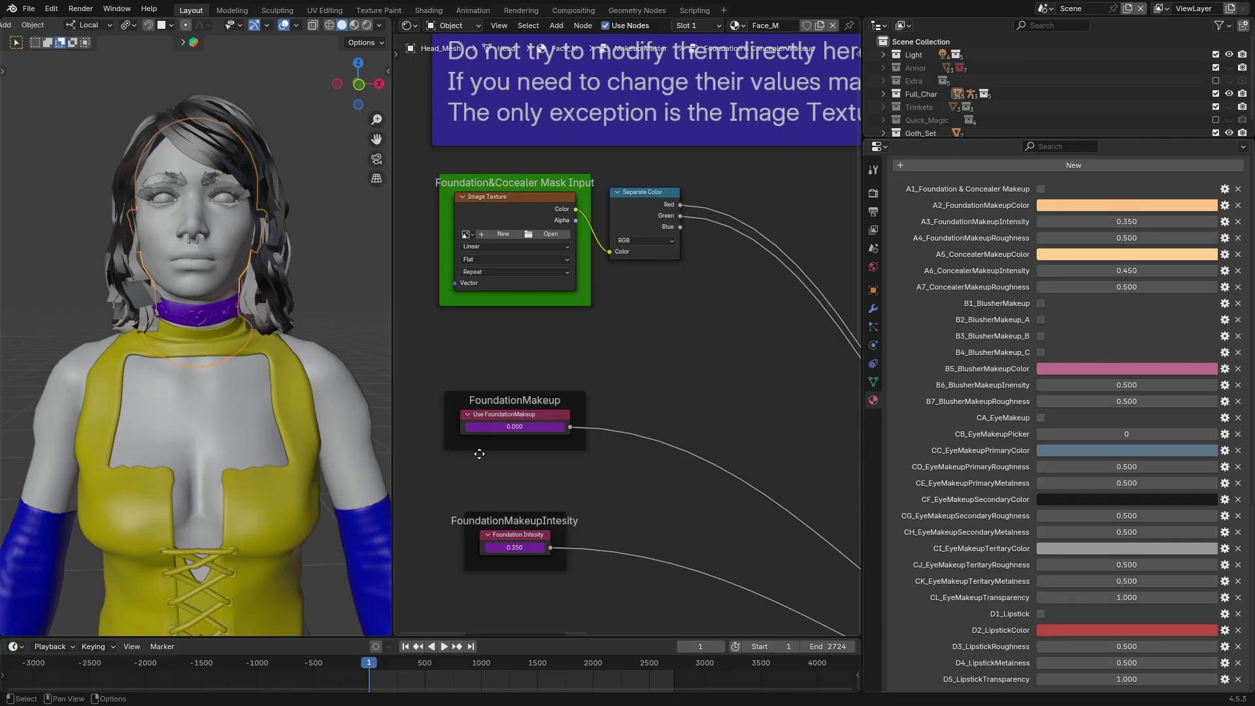
{"action": "middle_click_drag", "start_coordinate": [588, 374], "coordinate": [598, 351]}
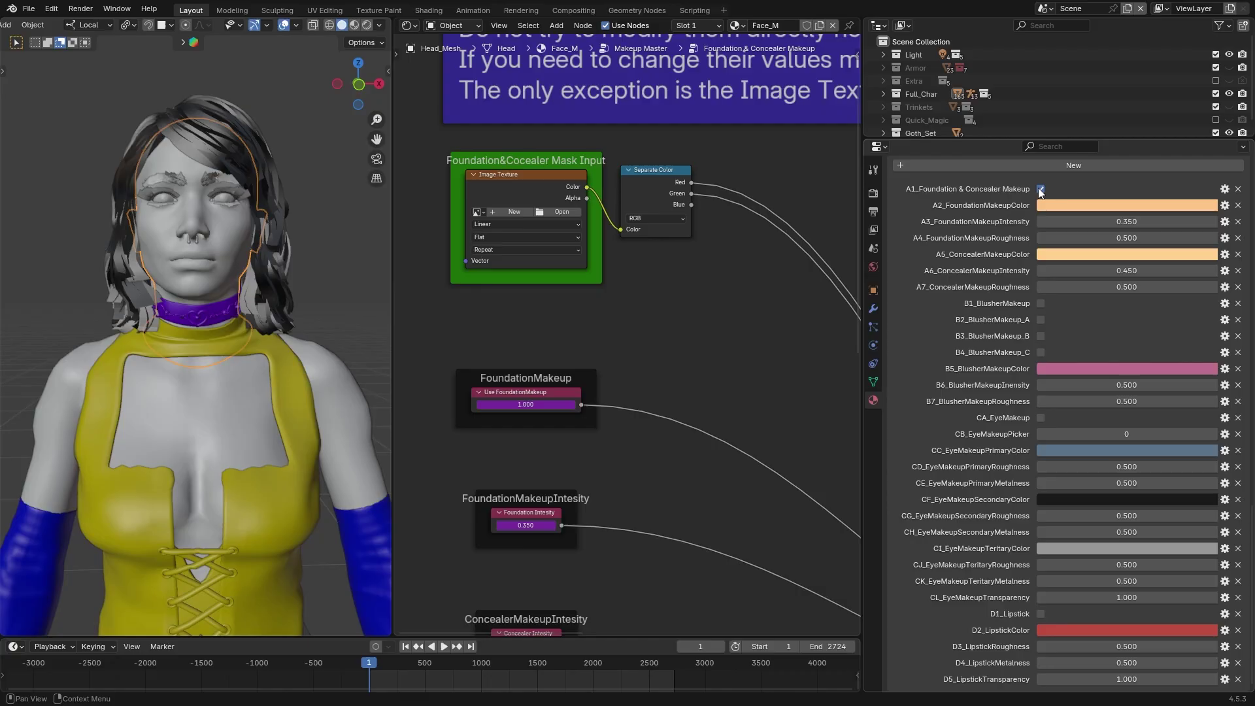
{"action": "left_click", "coordinate": [1041, 189]}
{"action": "scroll", "coordinate": [850, 257], "scroll_direction": "up", "scroll_amount": 1}
{"action": "middle_click_drag", "start_coordinate": [579, 496], "coordinate": [579, 386]}
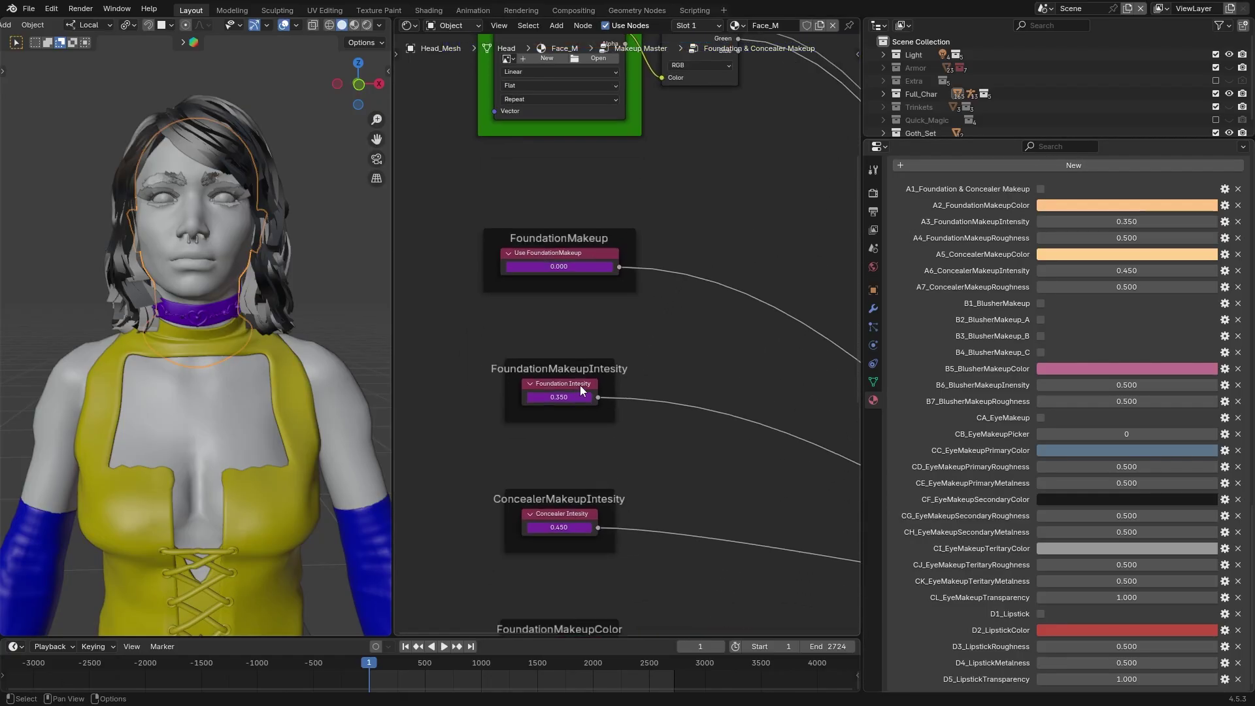
- Try A3_FoundationMakeupIntensity at 0.381 and reset it to 0.35 to test its driver
{"action": "left_click_drag", "start_coordinate": [1039, 222], "coordinate": [1099, 225]}
{"action": "left_click", "coordinate": [1099, 225]}
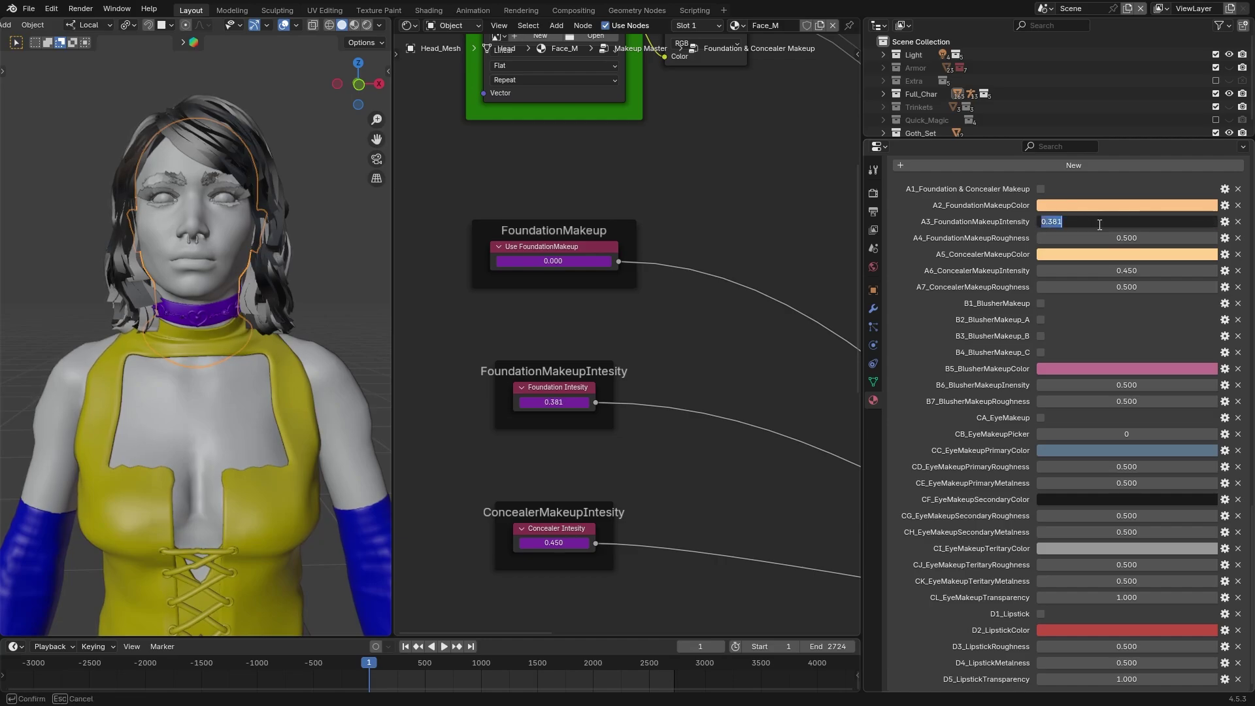
{"action": "type", "text": "0.35"}
{"action": "key", "text": "Return"}
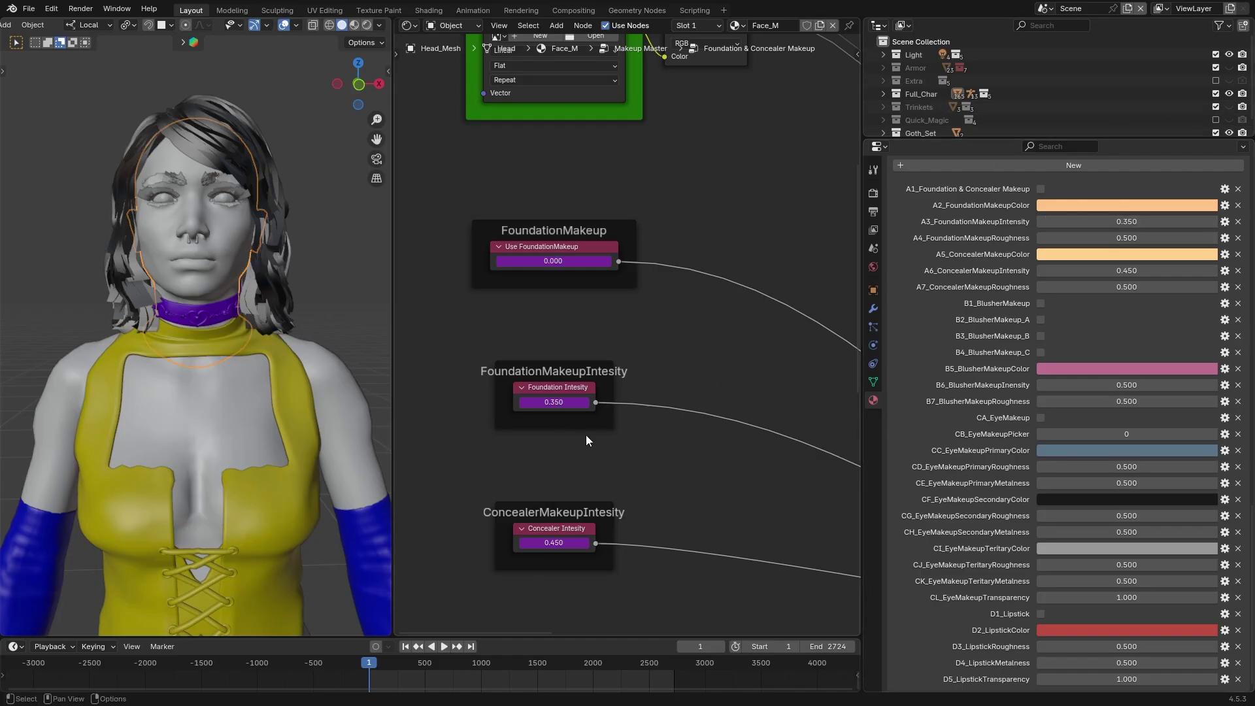
- Open the Drivers Editor for the Use FoundationMakeup value, expand the Foundation & Concealer drivers and inspect the Face_M variable settings
{"action": "right_click", "coordinate": [523, 261]}
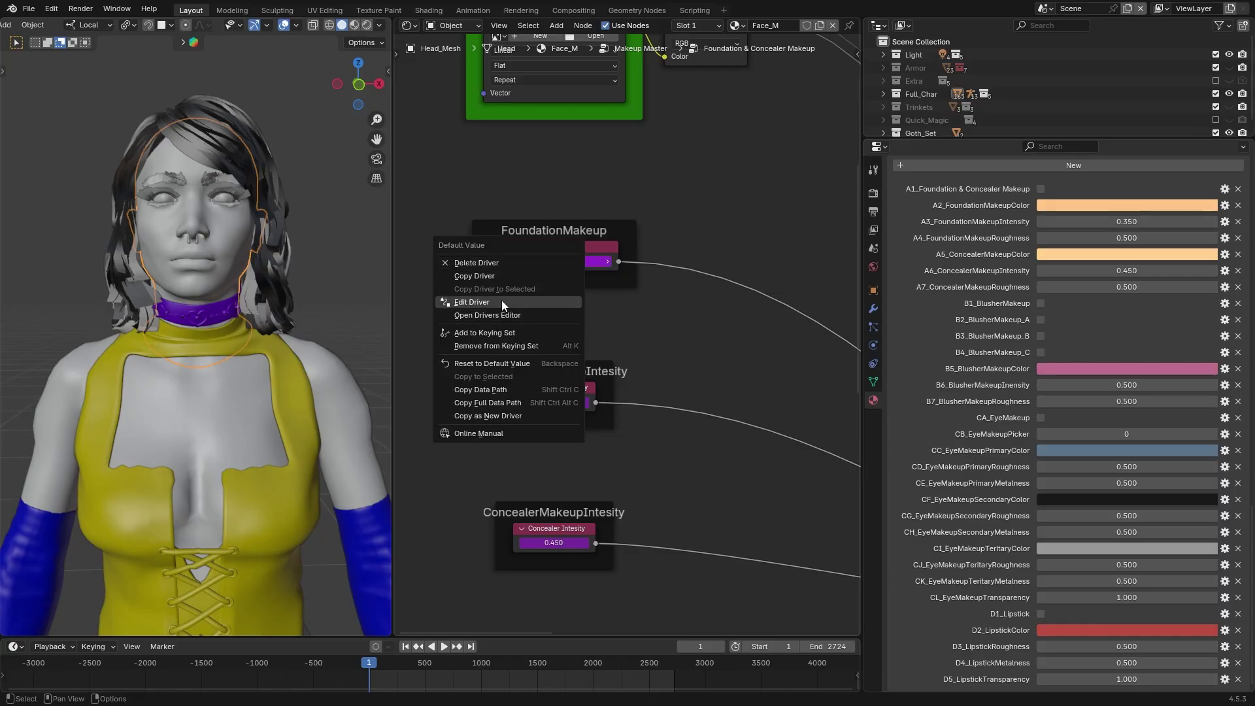
{"action": "left_click", "coordinate": [502, 315]}
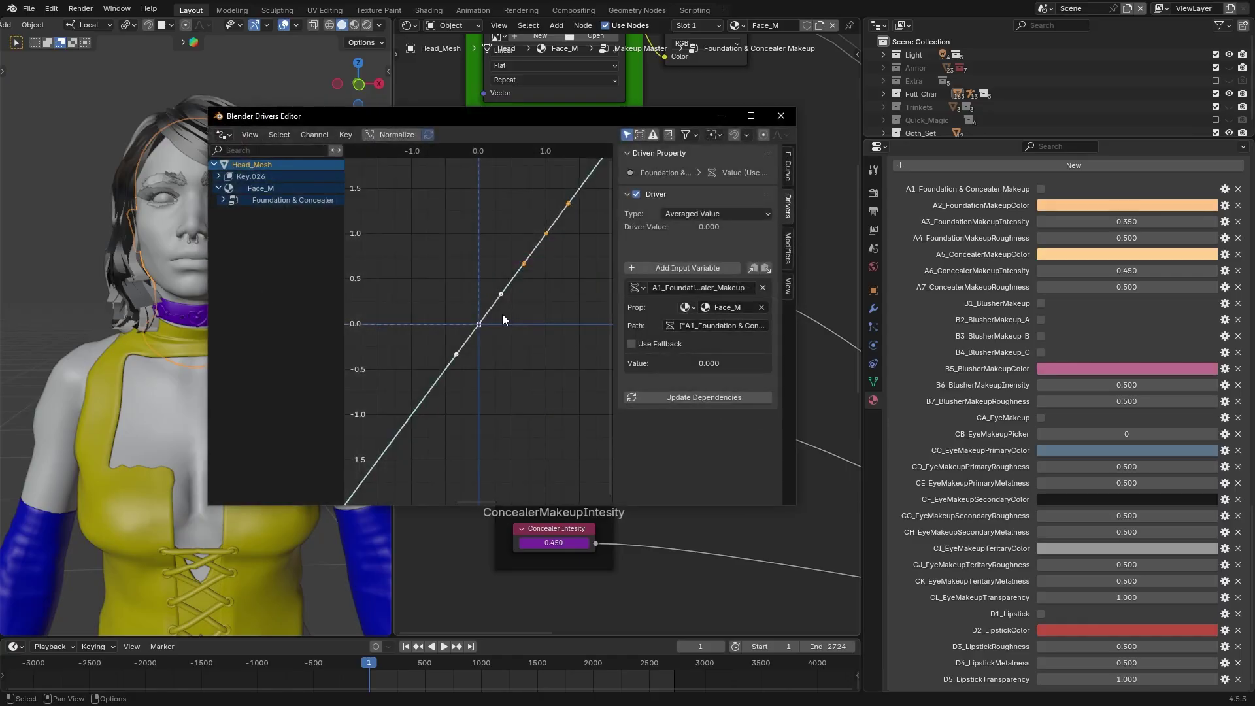
{"action": "left_click", "coordinate": [224, 200]}
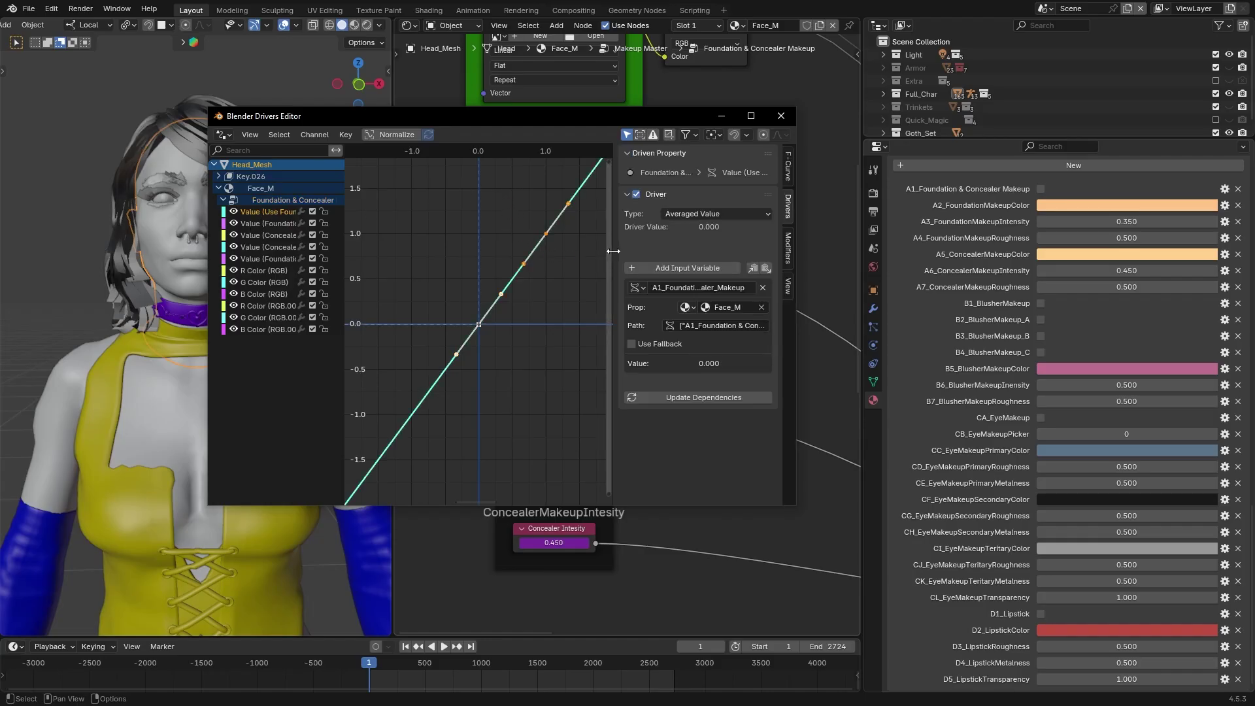
{"action": "left_click_drag", "start_coordinate": [612, 254], "coordinate": [528, 255]}
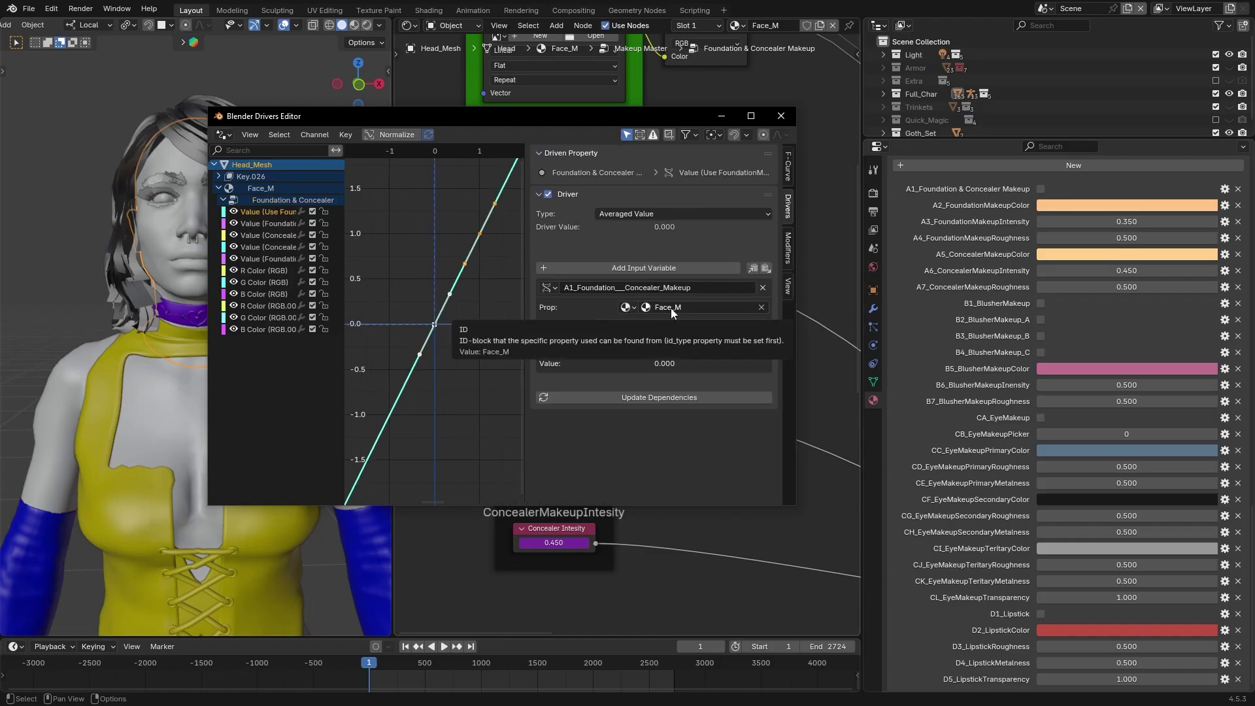
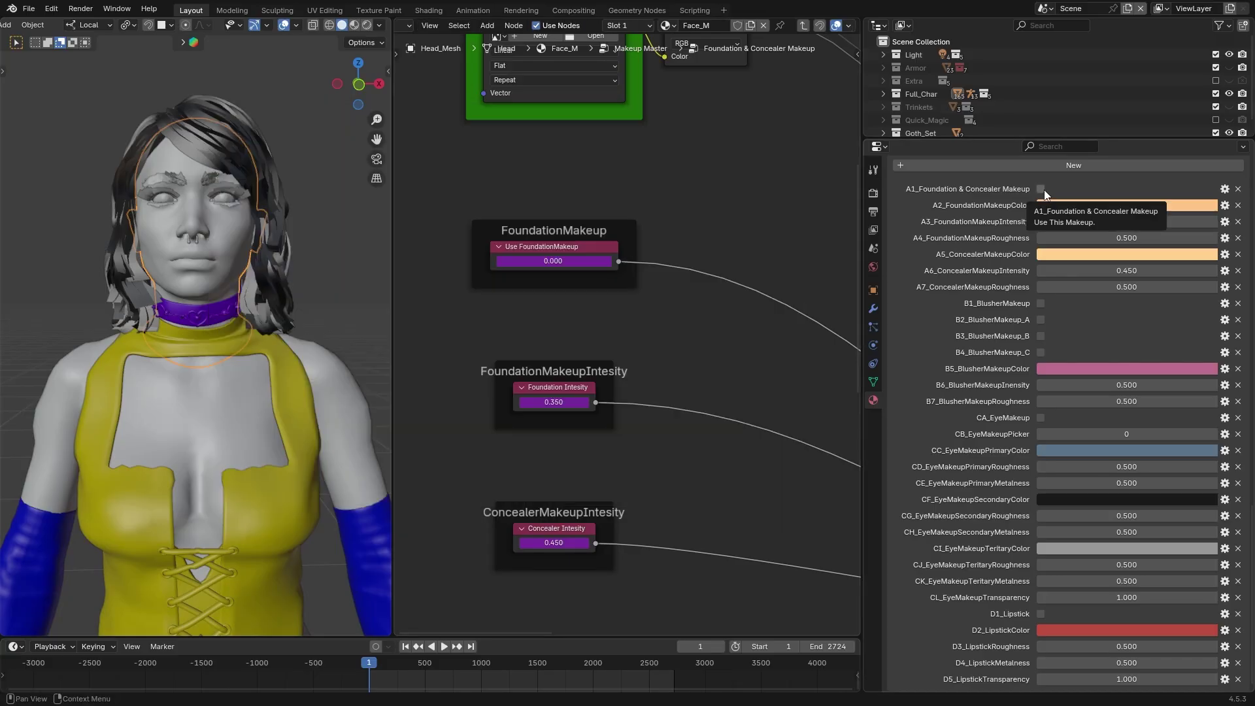
- Inspect the property settings of A1_Foundation & Concealer Makeup, A3_FoundationMakeupIntensity and A4_FoundationMakeupRoughness
{"action": "left_click", "coordinate": [1224, 189]}
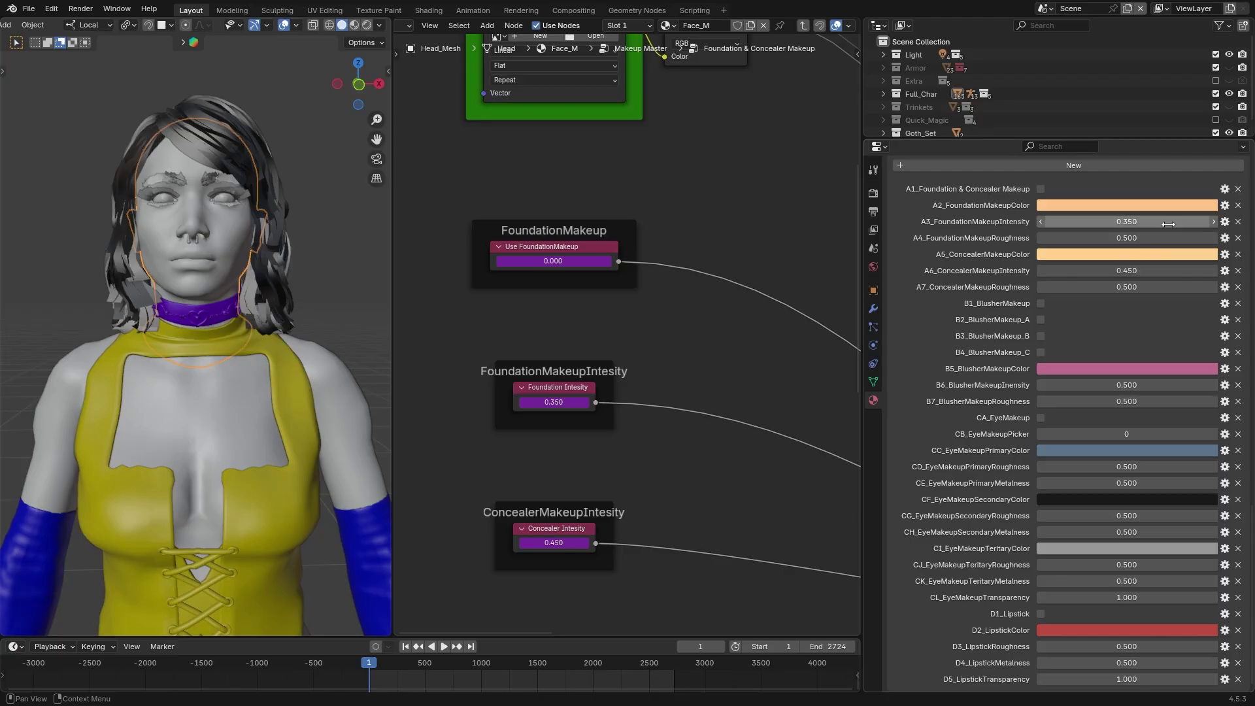
{"action": "left_click", "coordinate": [1224, 222]}
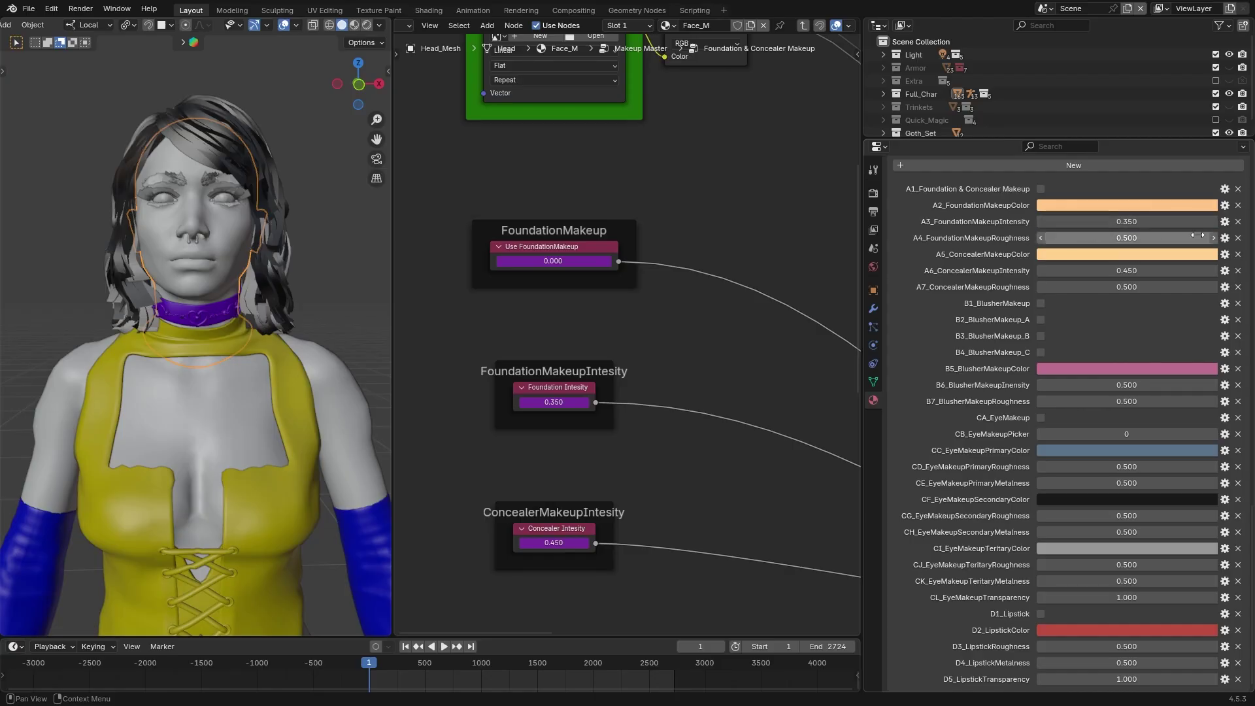
{"action": "left_click", "coordinate": [1224, 238]}
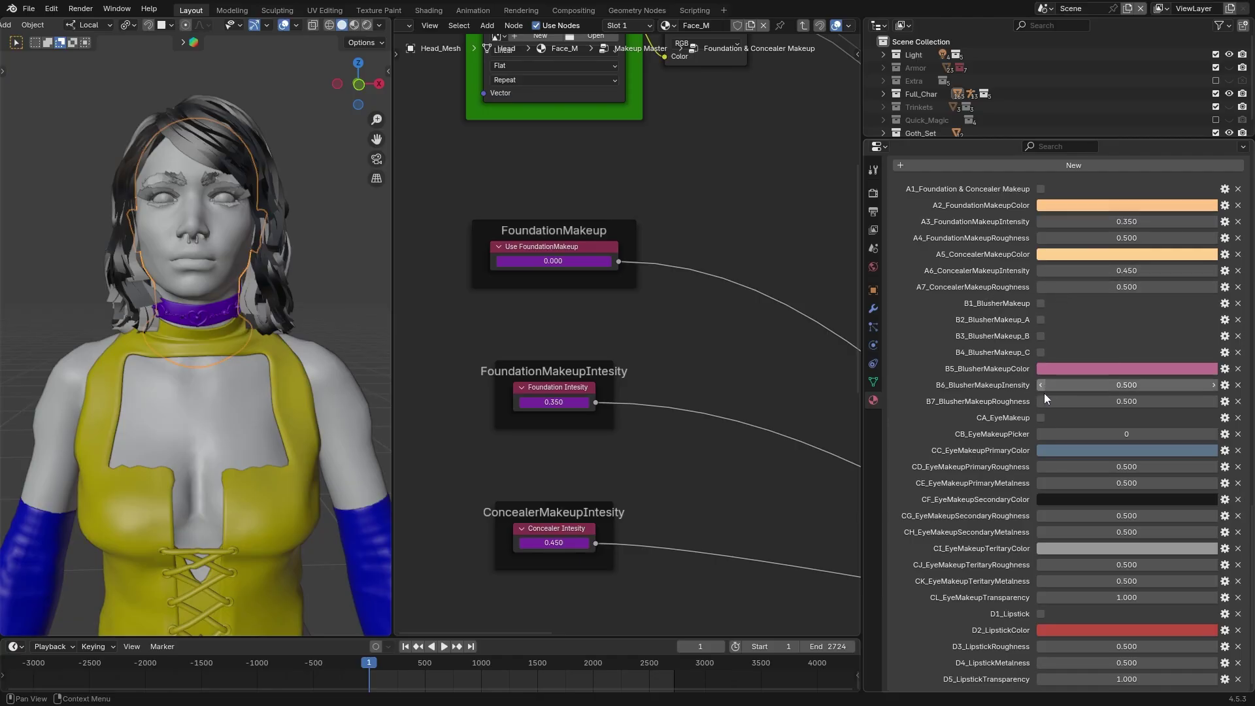
- Open the CB_EyeMakeupPicker property settings to check its type and value range, and close them
{"action": "left_click", "coordinate": [1224, 434]}
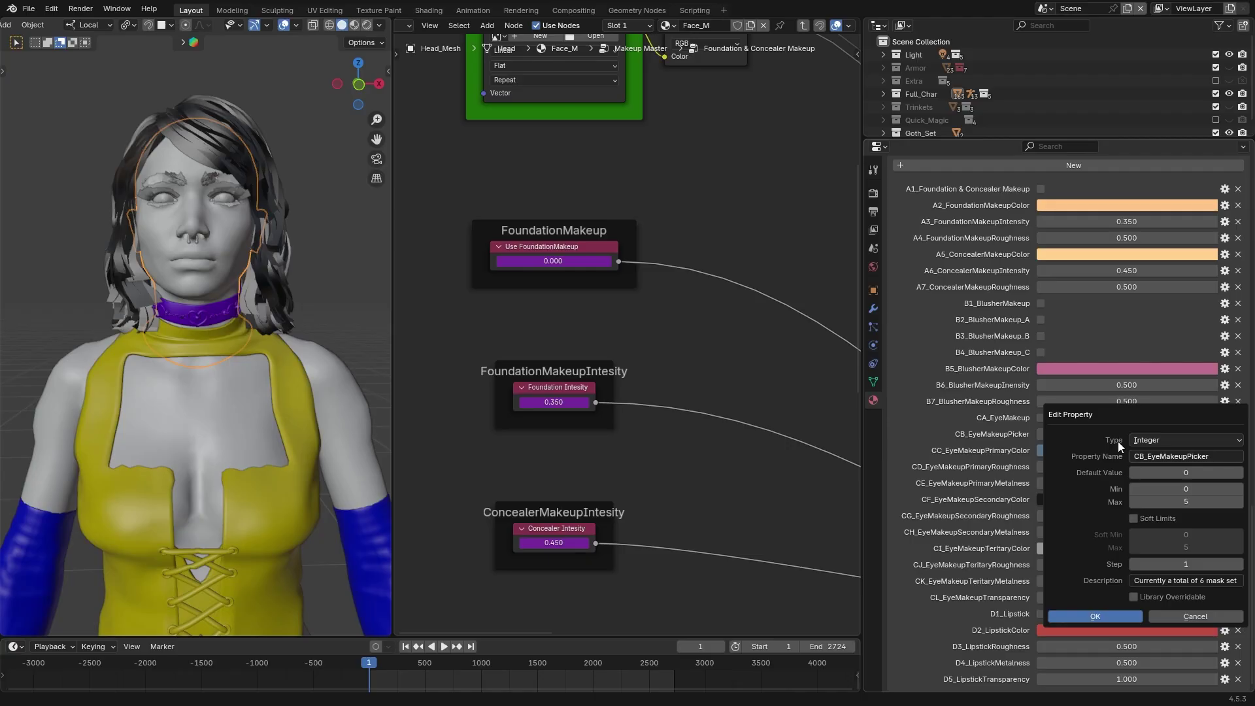
{"action": "key", "text": "Return"}
- Open the Foundation&Cocealer Masking Logic node group and examine its Color Masking and Roughness Masking frames
{"action": "scroll", "coordinate": [721, 335], "scroll_direction": "down", "scroll_amount": 2}
{"action": "middle_click_drag", "start_coordinate": [707, 332], "coordinate": [645, 281]}
{"action": "middle_click_drag", "start_coordinate": [659, 224], "coordinate": [514, 242]}
{"action": "scroll", "coordinate": [666, 310], "scroll_direction": "down", "scroll_amount": 2}
{"action": "middle_click_drag", "start_coordinate": [667, 310], "coordinate": [764, 320]}
{"action": "scroll", "coordinate": [779, 253], "scroll_direction": "up", "scroll_amount": 2}
{"action": "scroll", "coordinate": [815, 351], "scroll_direction": "down", "scroll_amount": 2, "text": "ctrl"}
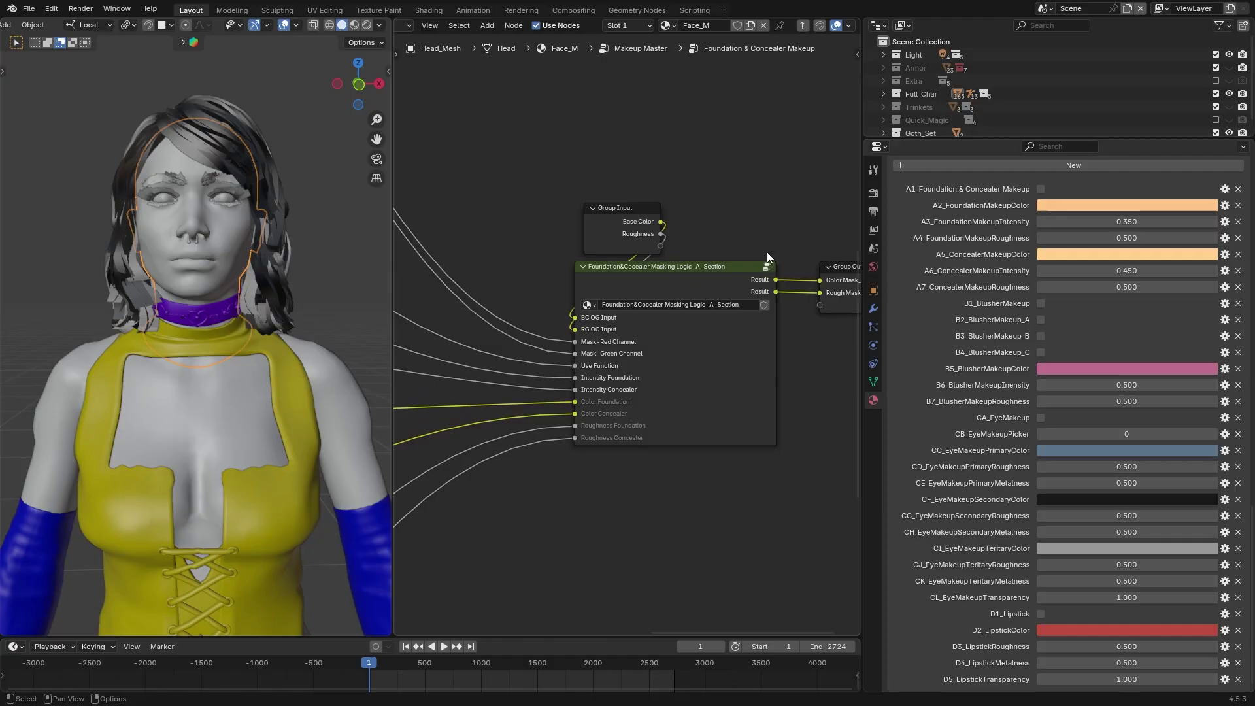
{"action": "key", "text": "Tab"}
{"action": "scroll", "coordinate": [712, 289], "scroll_direction": "down", "scroll_amount": 2}
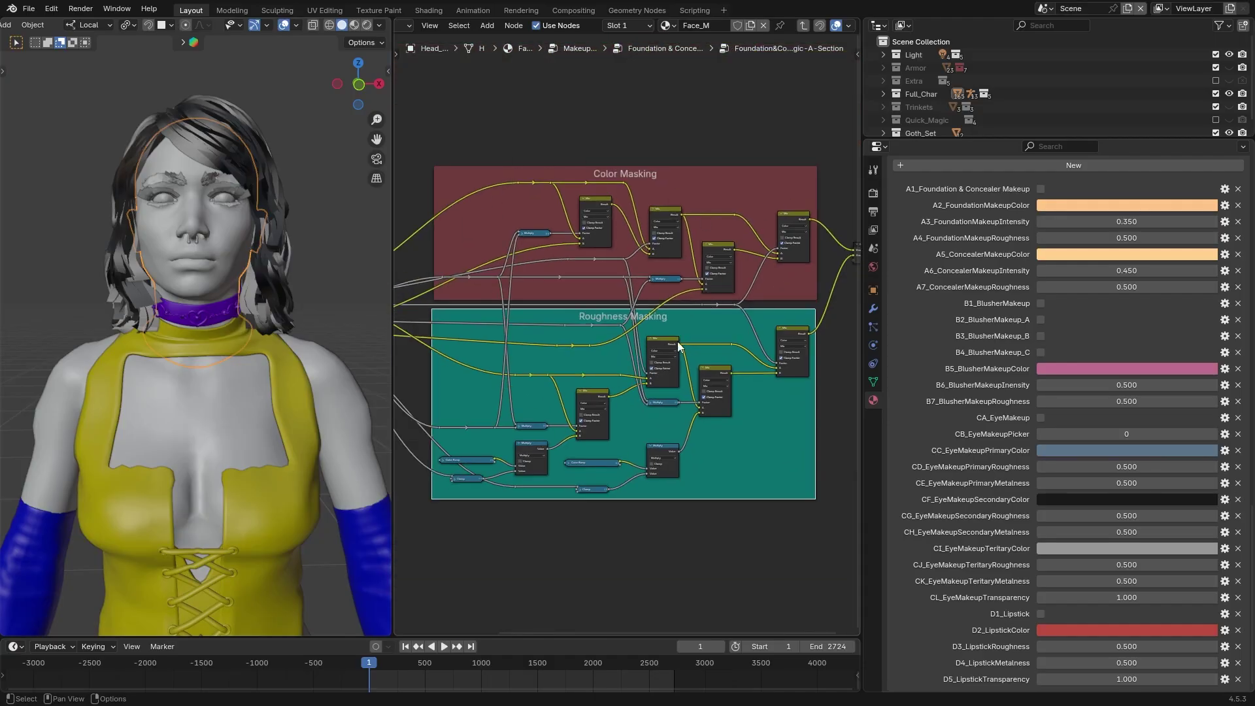
{"action": "scroll", "coordinate": [719, 217], "scroll_direction": "down", "scroll_amount": 1}
{"action": "middle_click_drag", "start_coordinate": [578, 221], "coordinate": [562, 214]}
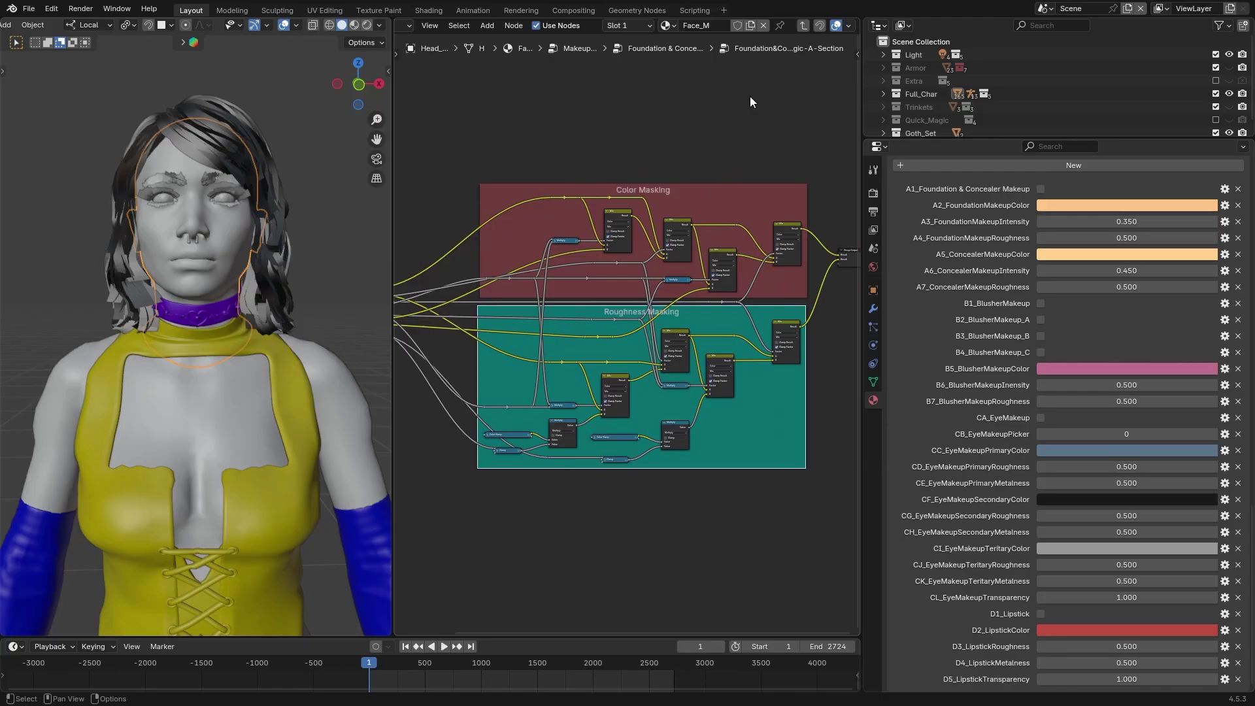
- Go back up to the Makeup Master node group and widen the node editor against the 3D viewport
{"action": "left_click", "coordinate": [802, 25]}
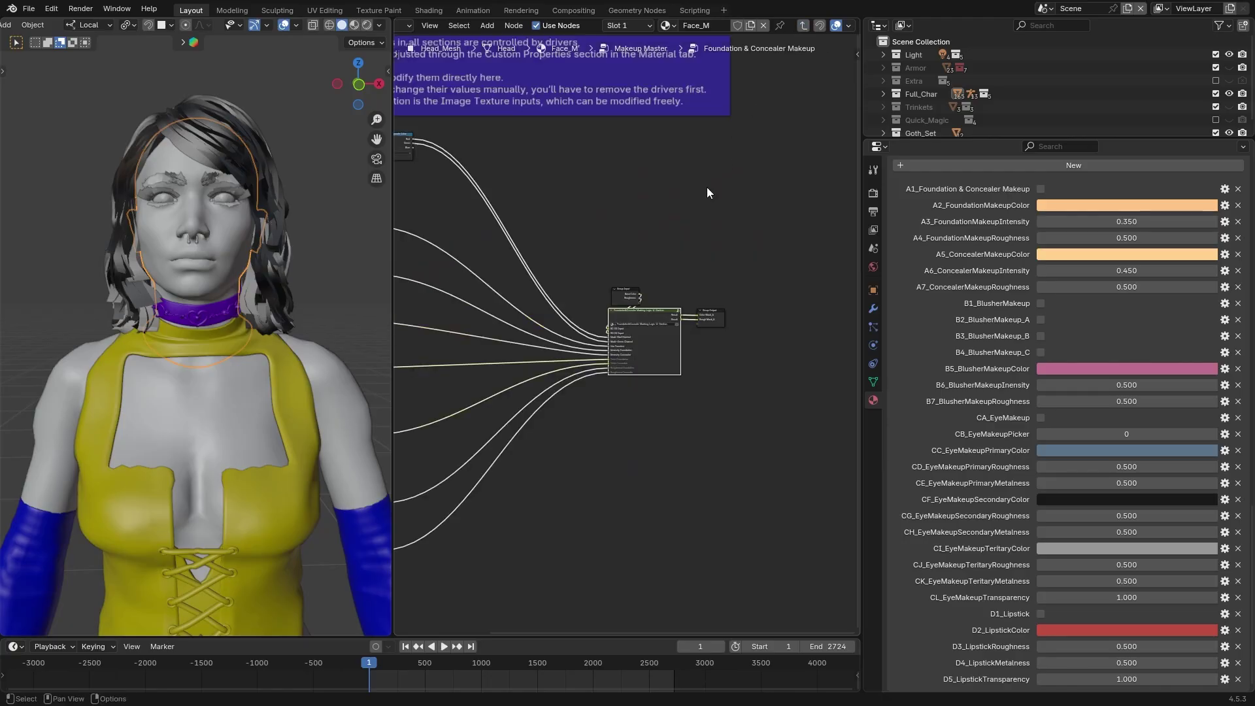
{"action": "left_click", "coordinate": [803, 25]}
{"action": "middle_click_drag", "start_coordinate": [713, 271], "coordinate": [544, 285]}
{"action": "scroll", "coordinate": [402, 260], "scroll_direction": "up", "scroll_amount": 1}
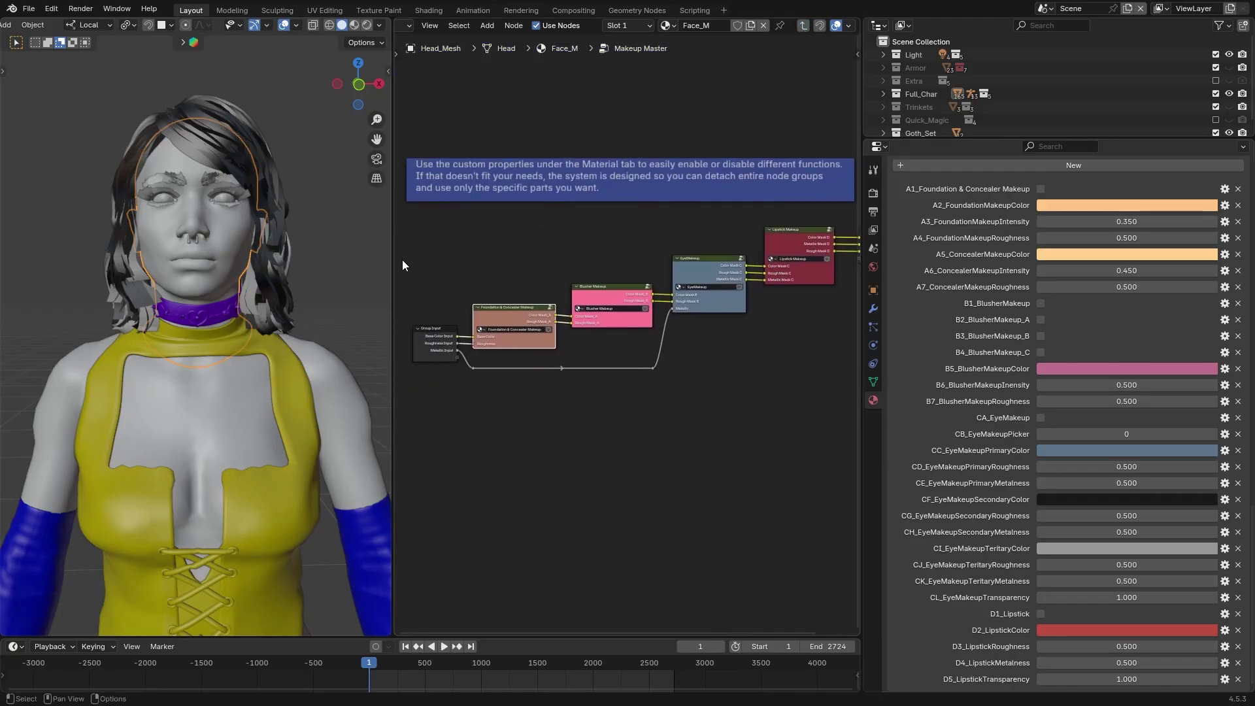
{"action": "left_click_drag", "start_coordinate": [394, 260], "coordinate": [361, 259]}
- Open the Blusher Makeup node group and examine the Blusher Mask Input and its separated colour channels
{"action": "scroll", "coordinate": [607, 240], "scroll_direction": "up", "scroll_amount": 8}
{"action": "middle_click_drag", "start_coordinate": [645, 244], "coordinate": [677, 281]}
{"action": "left_click", "coordinate": [677, 282]}
{"action": "scroll", "coordinate": [570, 313], "scroll_direction": "down", "scroll_amount": 6}
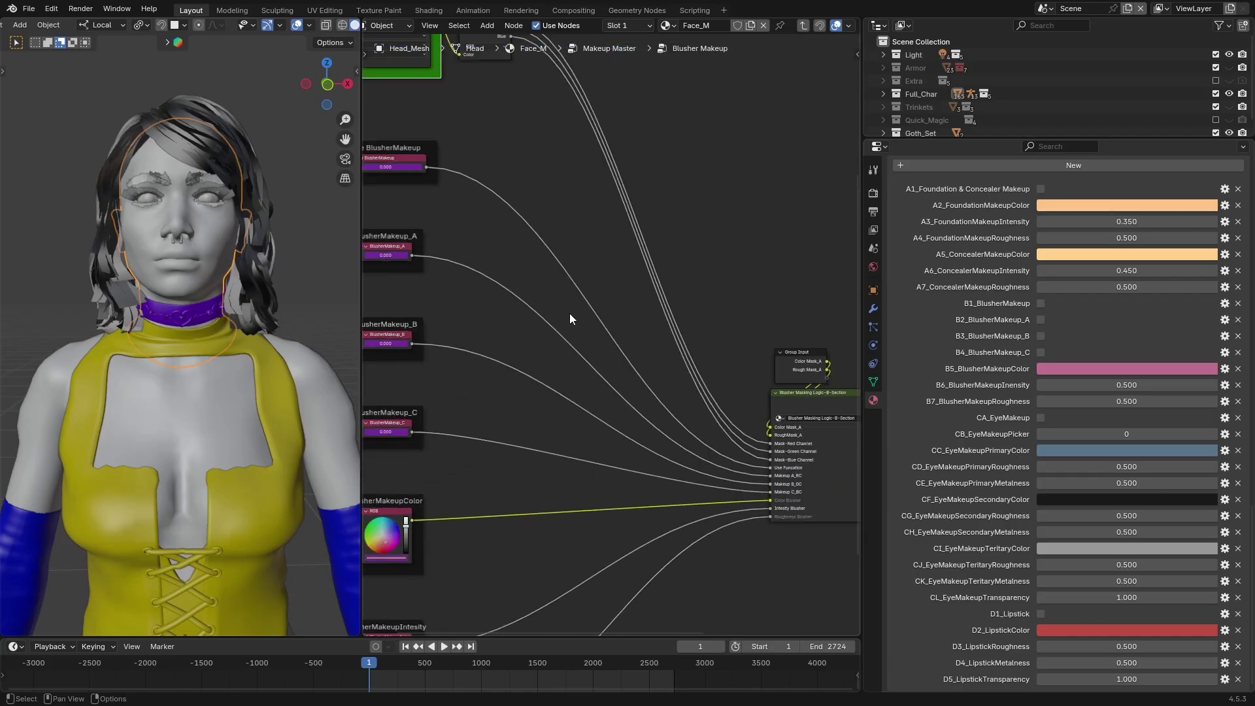
{"action": "middle_click_drag", "start_coordinate": [570, 312], "coordinate": [686, 412]}
{"action": "scroll", "coordinate": [528, 263], "scroll_direction": "up", "scroll_amount": 3}
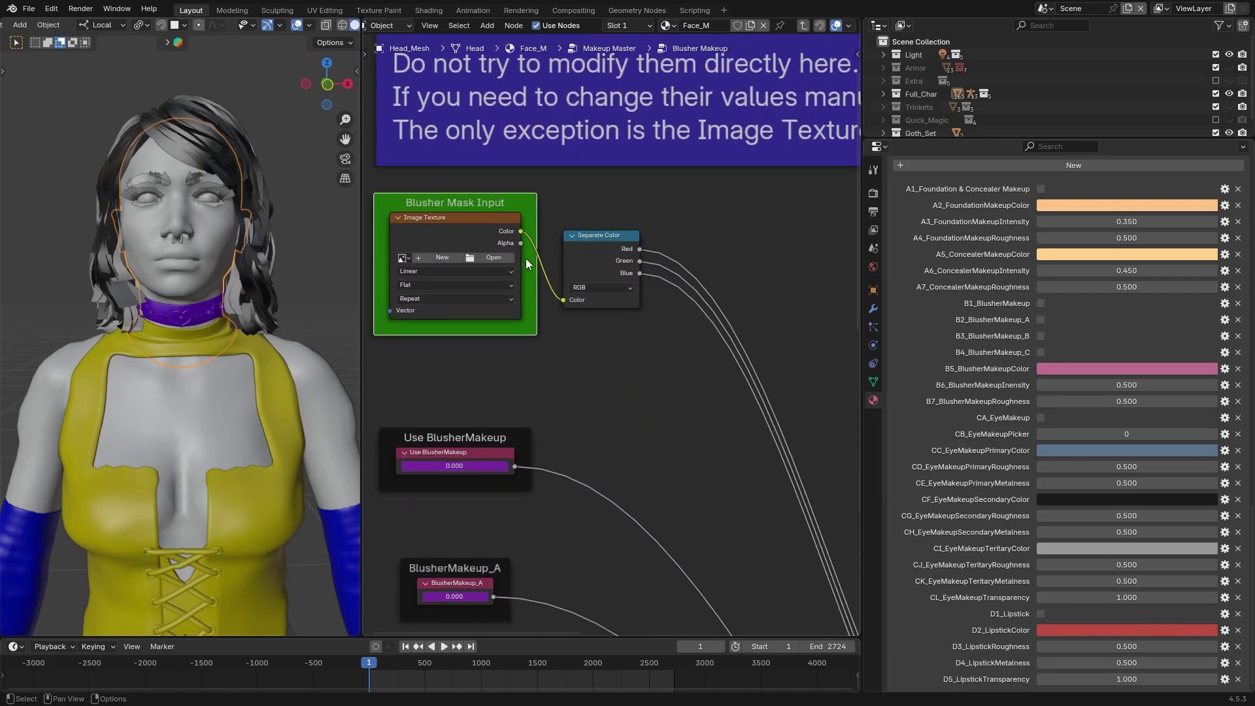
{"action": "scroll", "coordinate": [528, 263], "scroll_direction": "up", "scroll_amount": 1}
{"action": "middle_click_drag", "start_coordinate": [528, 263], "coordinate": [566, 266]}
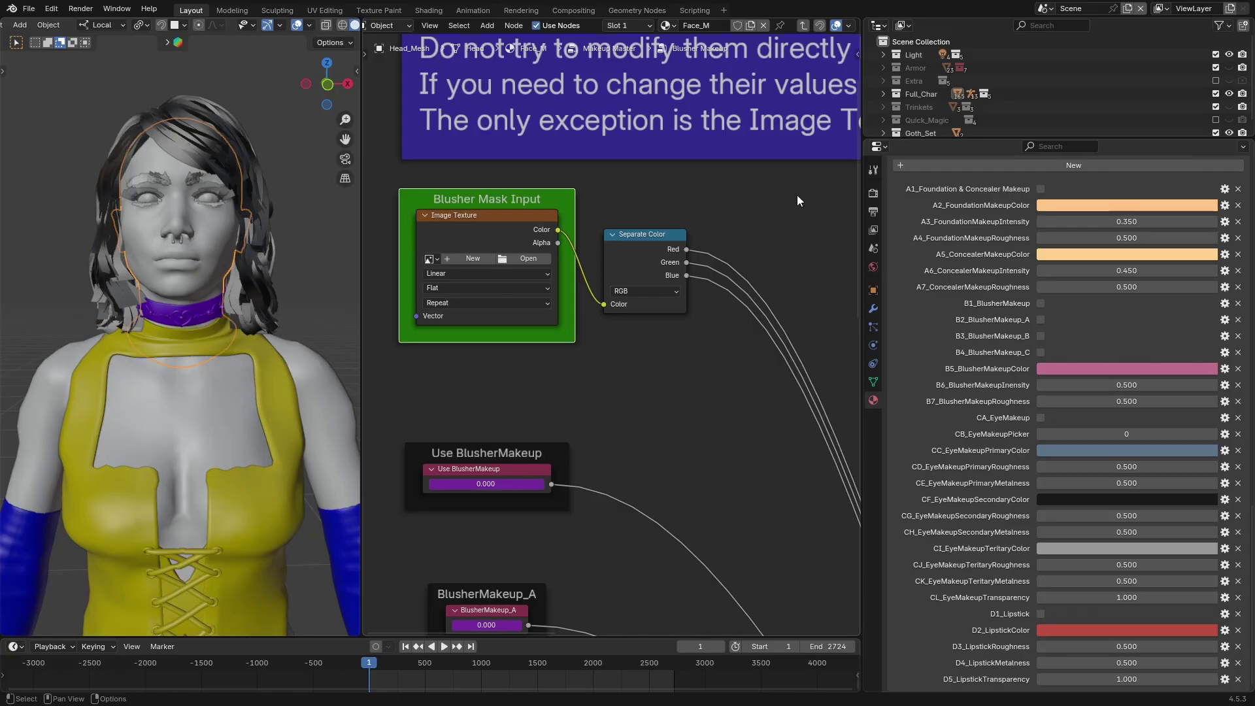
- Return to Makeup Master, open the EyeMakeup node group, and examine its mask picker and EyeMakeup Masks Input
{"action": "left_click", "coordinate": [807, 25]}
{"action": "middle_click_drag", "start_coordinate": [673, 246], "coordinate": [504, 217]}
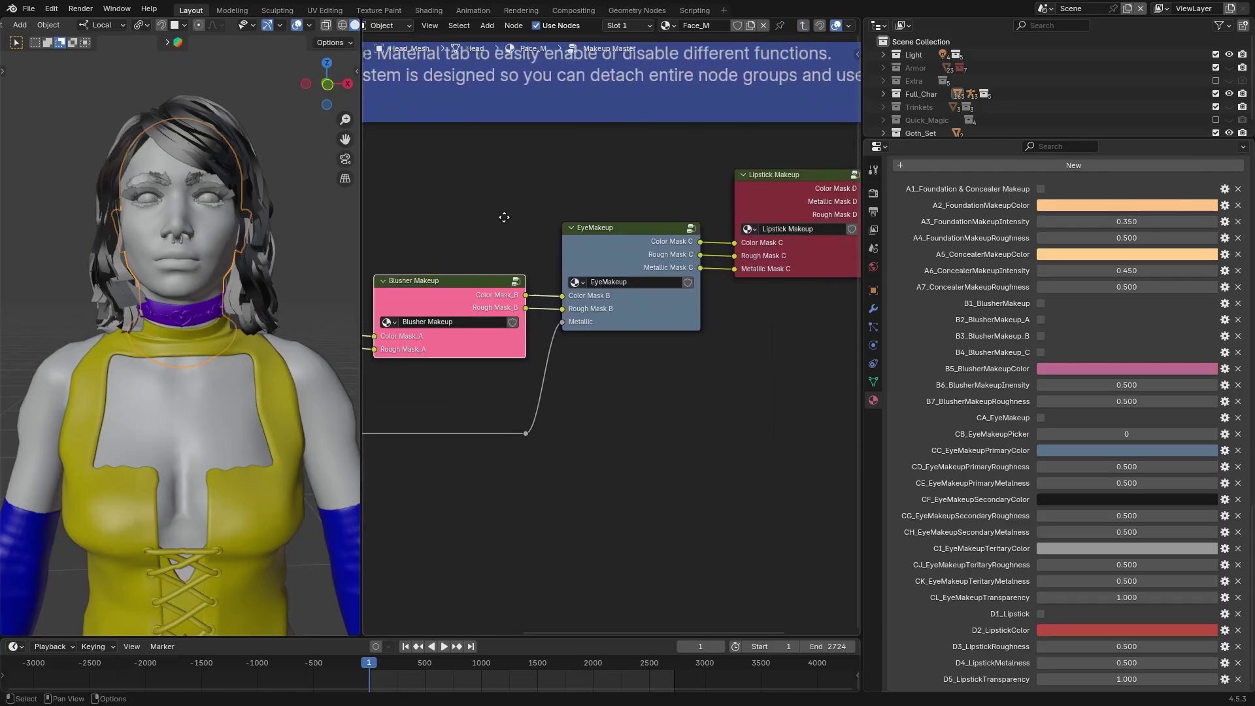
{"action": "scroll", "coordinate": [618, 240], "scroll_direction": "up", "scroll_amount": 2}
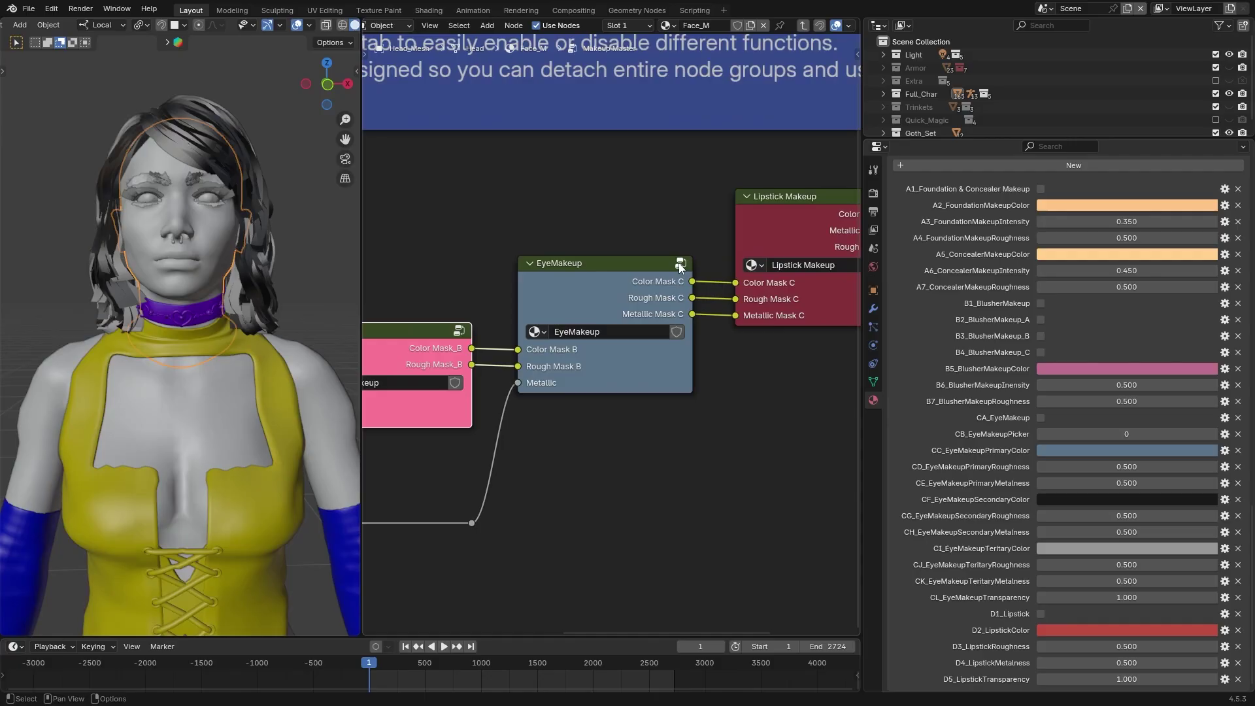
{"action": "left_click", "coordinate": [680, 263]}
{"action": "middle_click_drag", "start_coordinate": [680, 263], "coordinate": [631, 385]}
{"action": "middle_click_drag", "start_coordinate": [664, 132], "coordinate": [639, 320]}
{"action": "scroll", "coordinate": [614, 323], "scroll_direction": "up", "scroll_amount": 3}
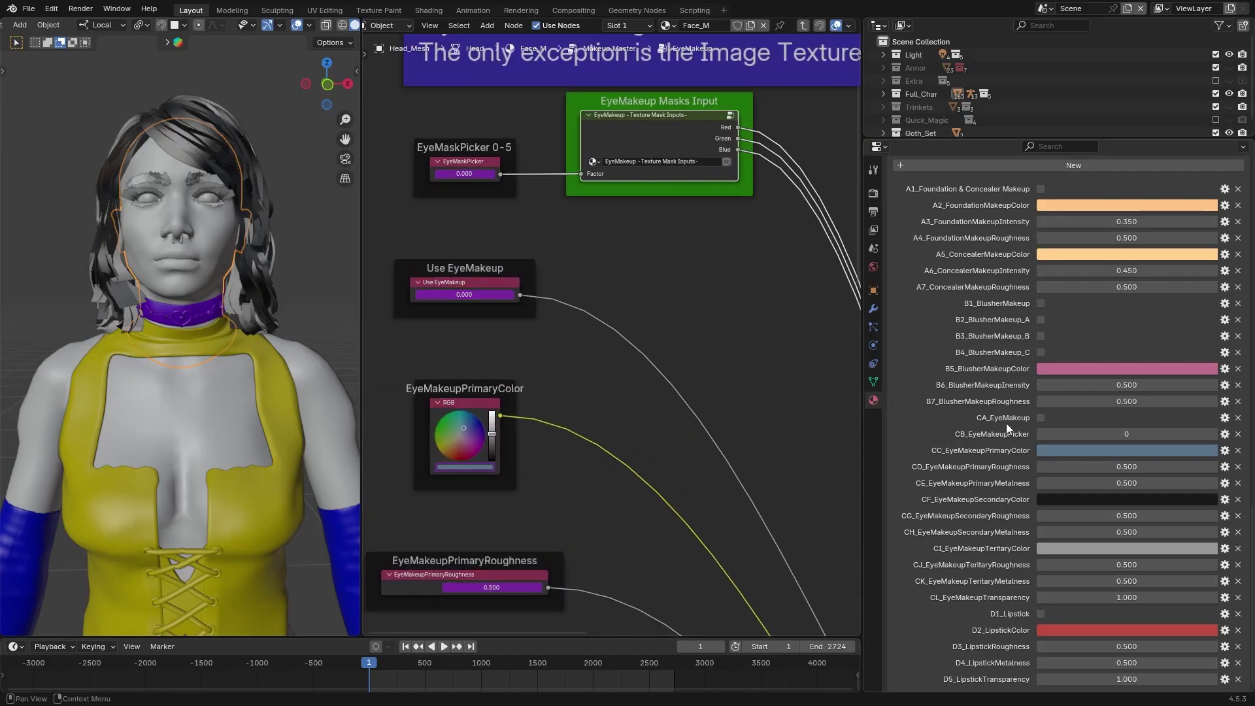
{"action": "middle_click_drag", "start_coordinate": [598, 63], "coordinate": [564, 191]}
{"action": "scroll", "coordinate": [564, 192], "scroll_direction": "up", "scroll_amount": 1}
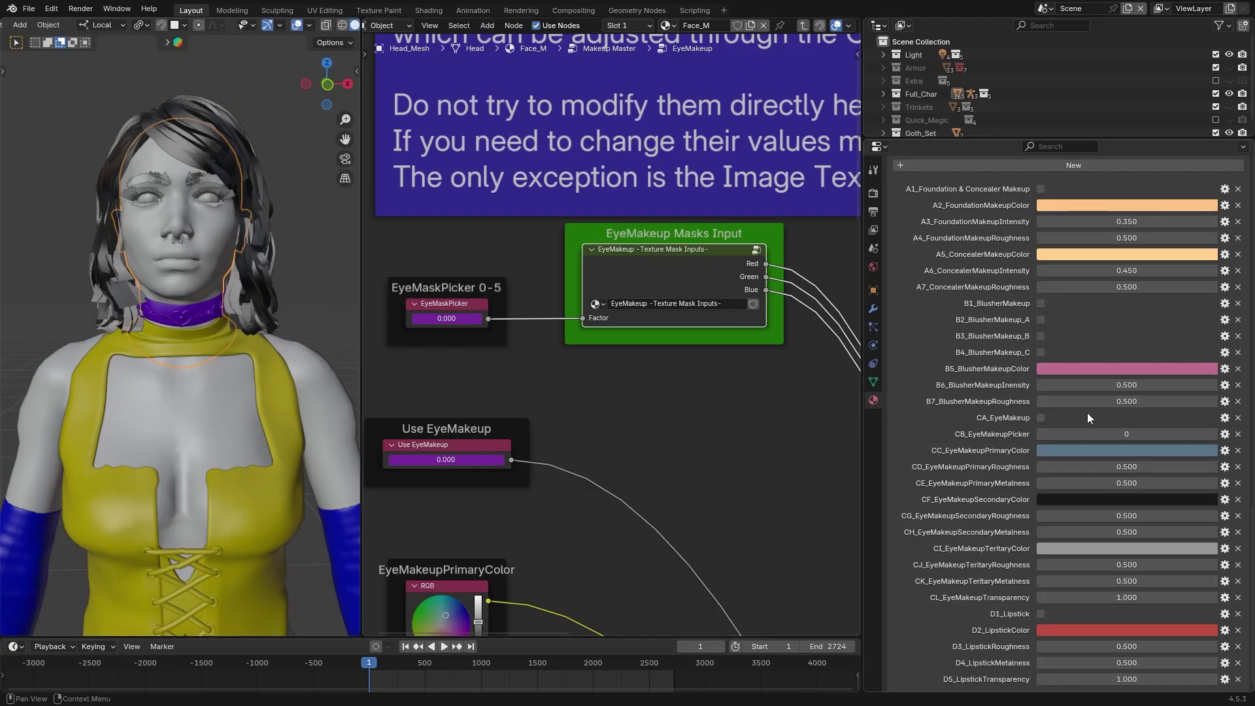
- Check the CB_EyeMakeupPicker property settings, try raising its value to 5, and set it back to 0
{"action": "left_click", "coordinate": [1224, 434]}
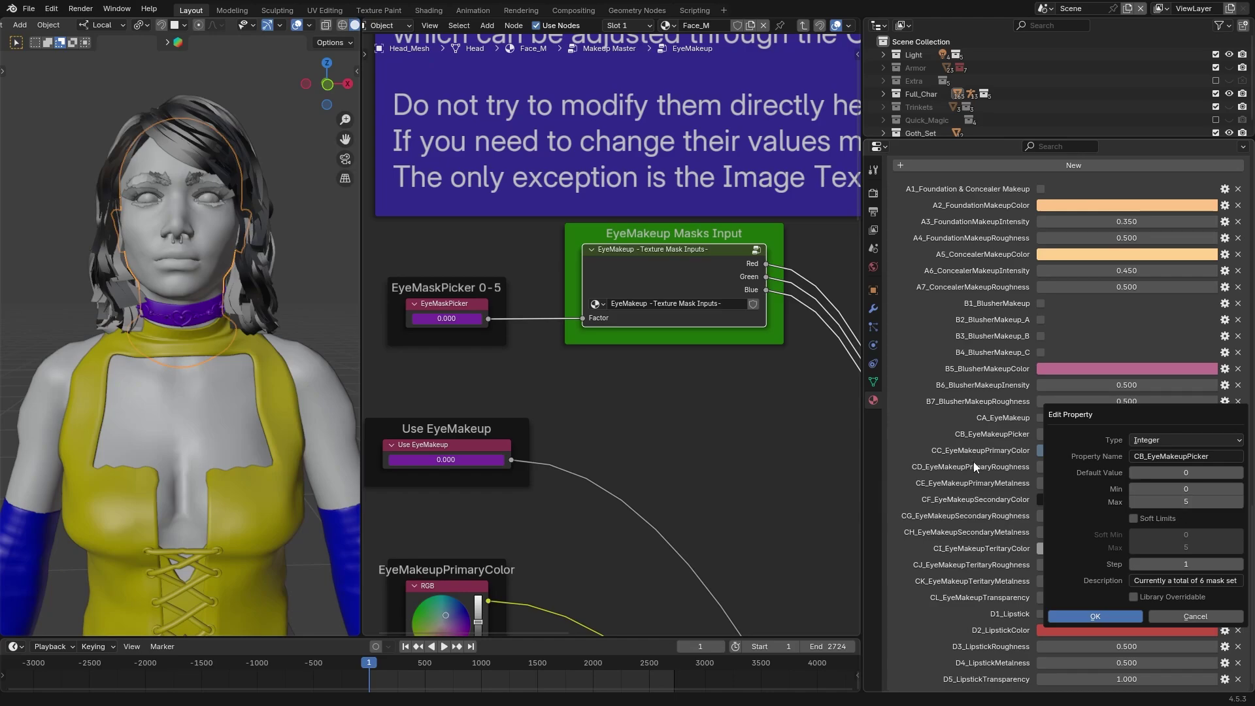
{"action": "left_click", "coordinate": [1213, 434]}
{"action": "left_click", "coordinate": [1213, 434]}
{"action": "left_click", "coordinate": [1213, 434]}
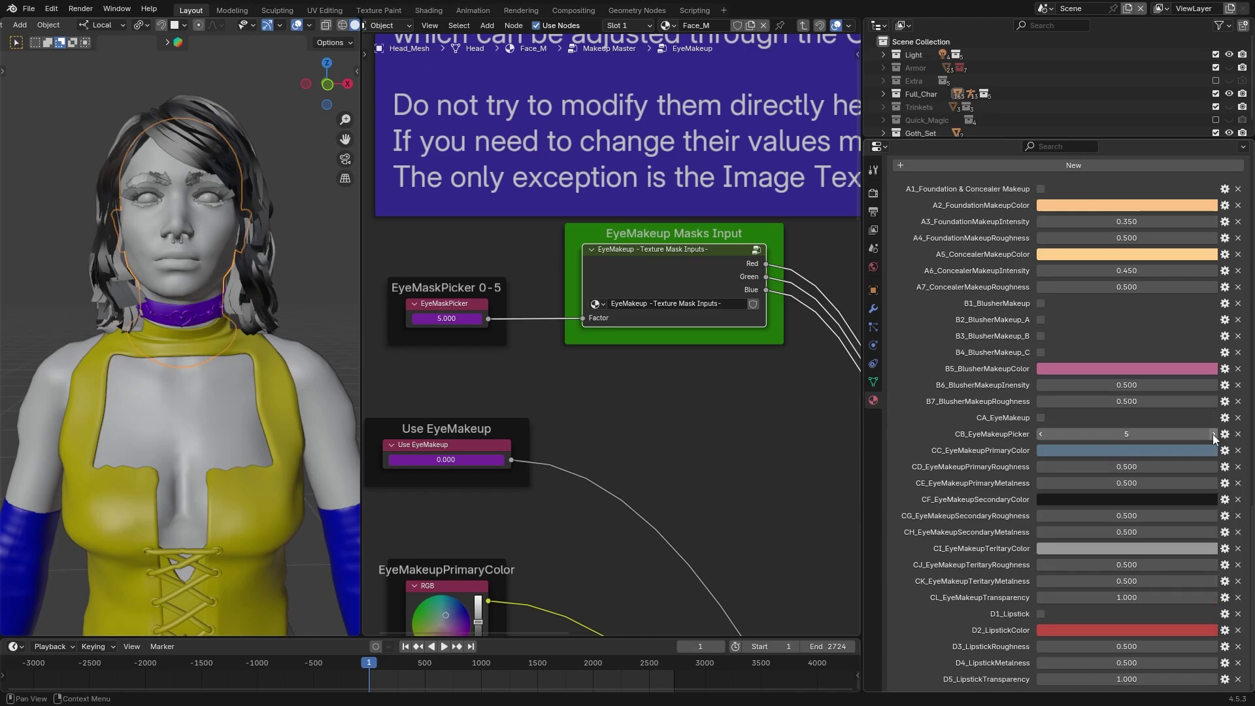
{"action": "left_click_drag", "start_coordinate": [1213, 434], "coordinate": [1129, 416]}
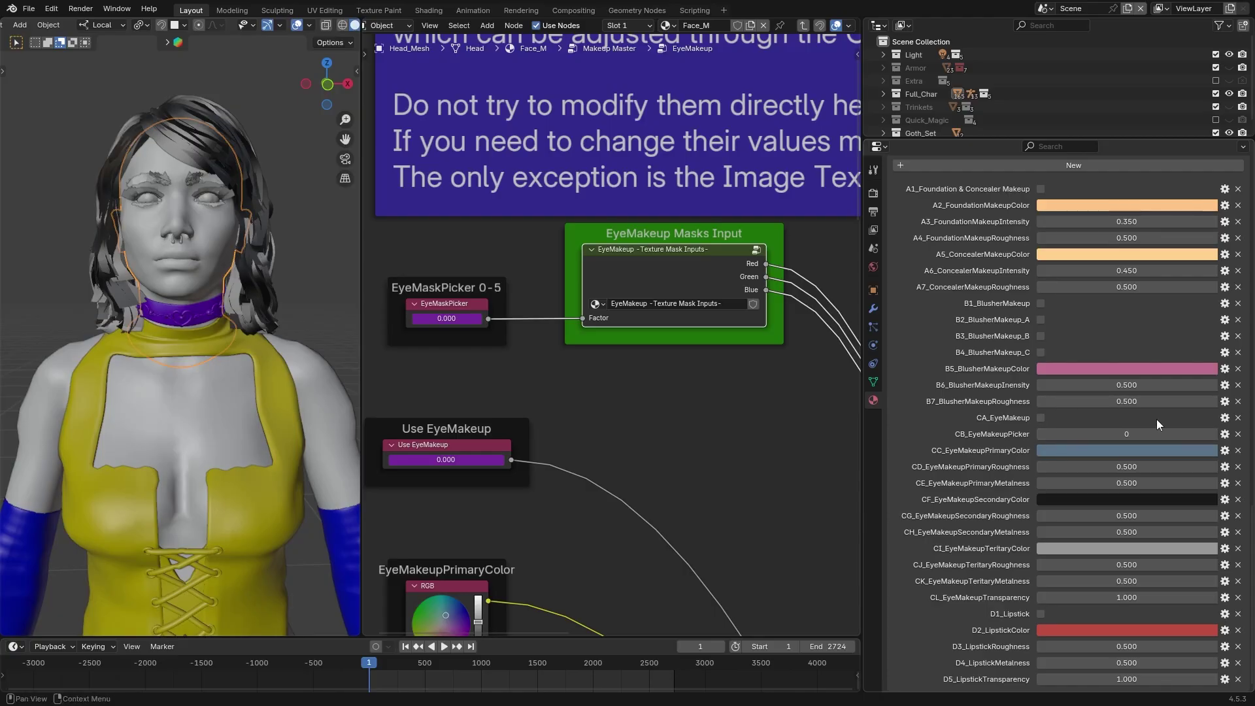
- Open the EyeMakeup -Texture Mask Inputs- group and examine the Mask Picker note and the chain of texture masks 0 to 5
{"action": "middle_click_drag", "start_coordinate": [698, 379], "coordinate": [678, 384]}
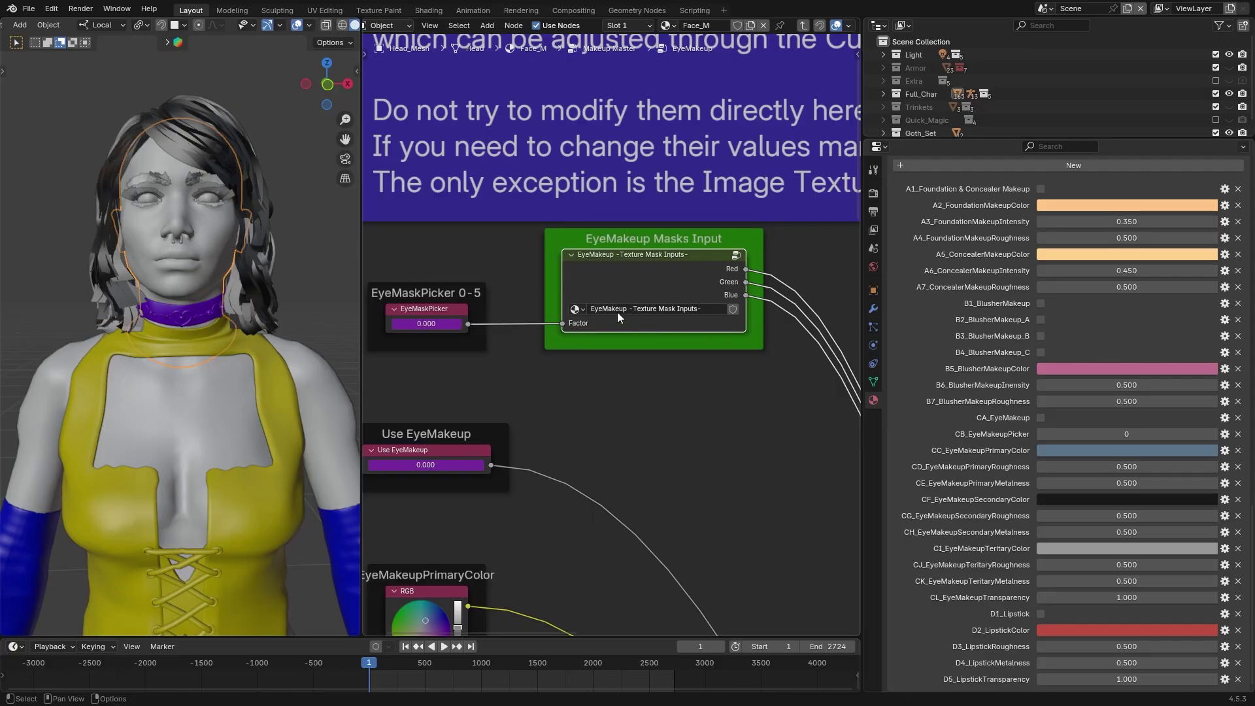
{"action": "scroll", "coordinate": [710, 333], "scroll_direction": "down", "scroll_amount": 2}
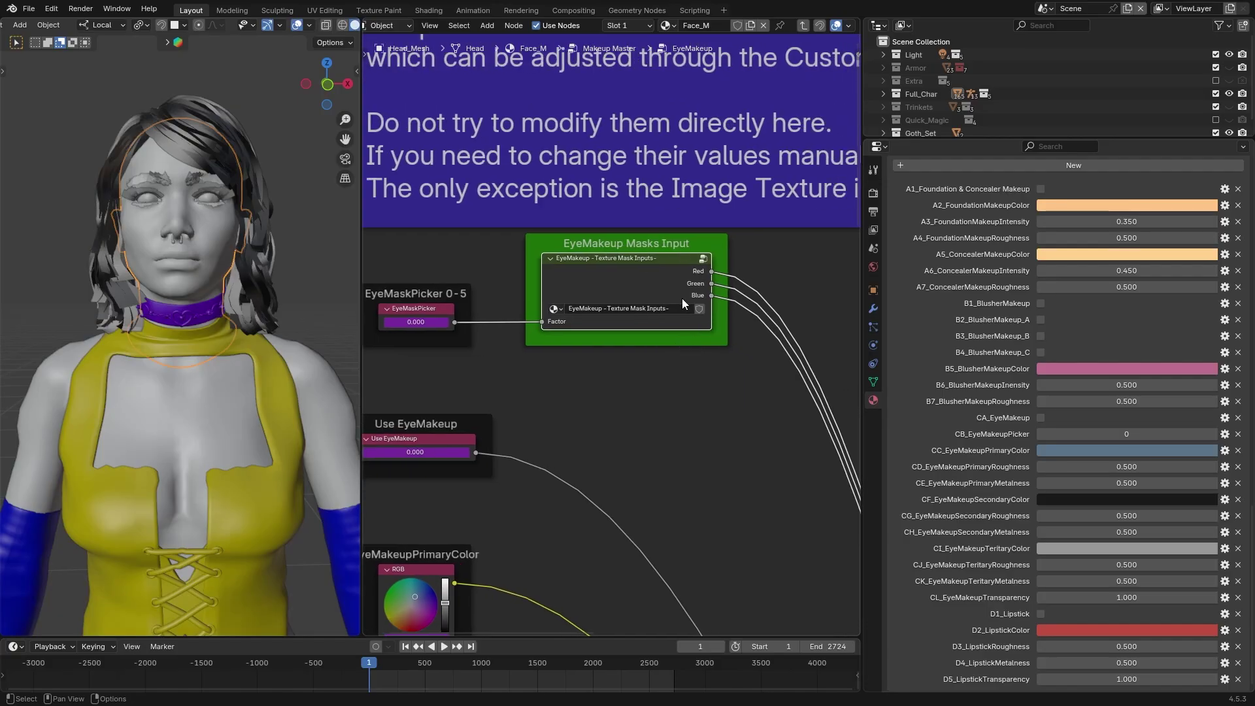
{"action": "left_click", "coordinate": [702, 259]}
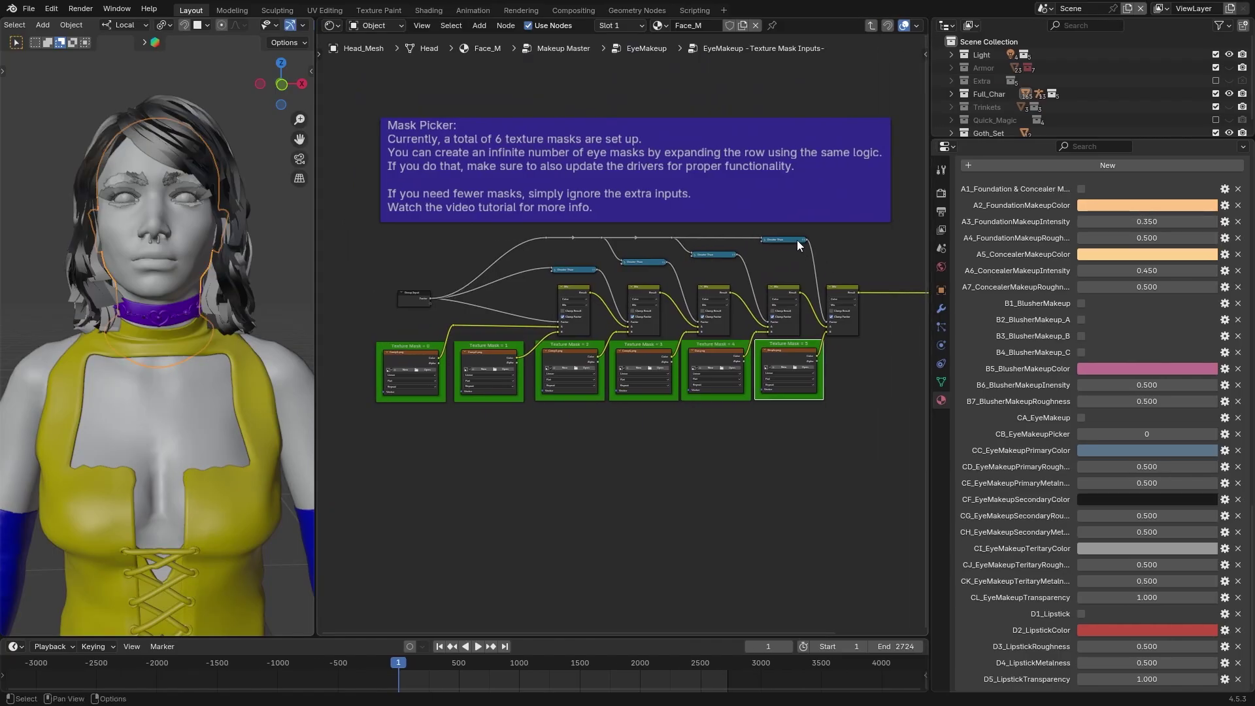
{"action": "scroll", "coordinate": [732, 196], "scroll_direction": "up", "scroll_amount": 1}
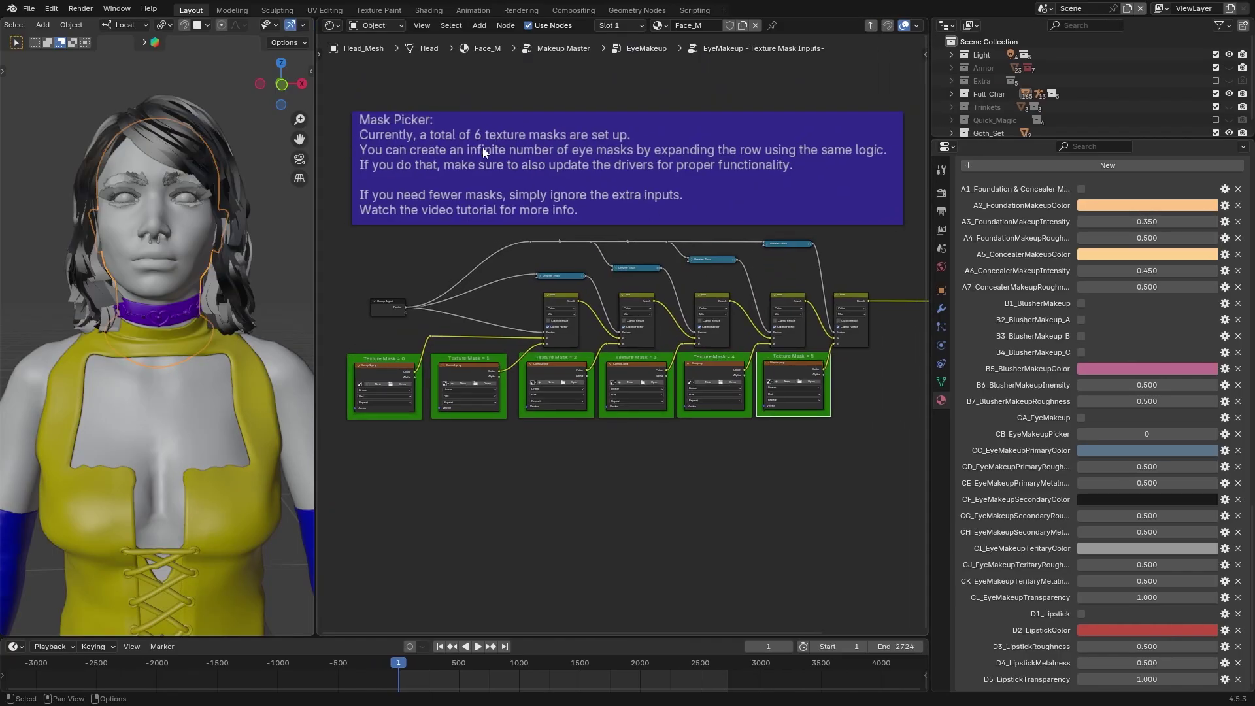
{"action": "scroll", "coordinate": [588, 264], "scroll_direction": "up", "scroll_amount": 3}
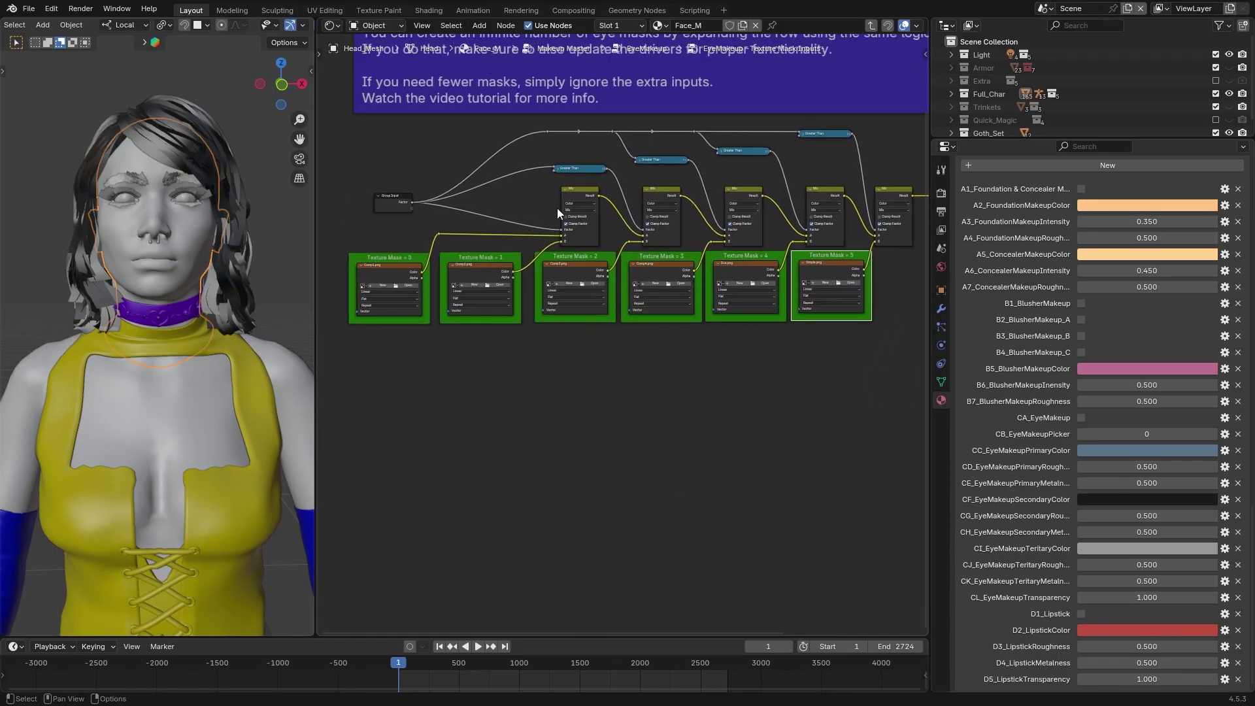
{"action": "scroll", "coordinate": [556, 260], "scroll_direction": "down", "scroll_amount": 2}
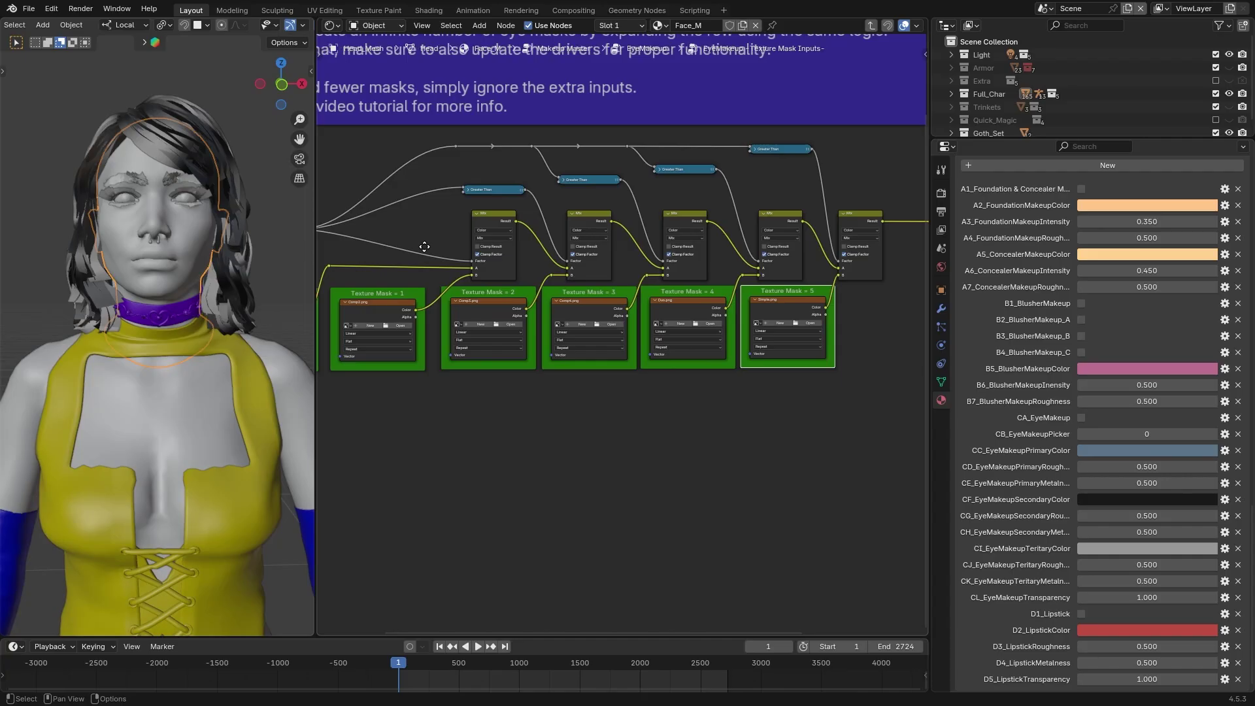
{"action": "scroll", "coordinate": [575, 261], "scroll_direction": "up", "scroll_amount": 2}
{"action": "scroll", "coordinate": [558, 258], "scroll_direction": "up", "scroll_amount": 3}
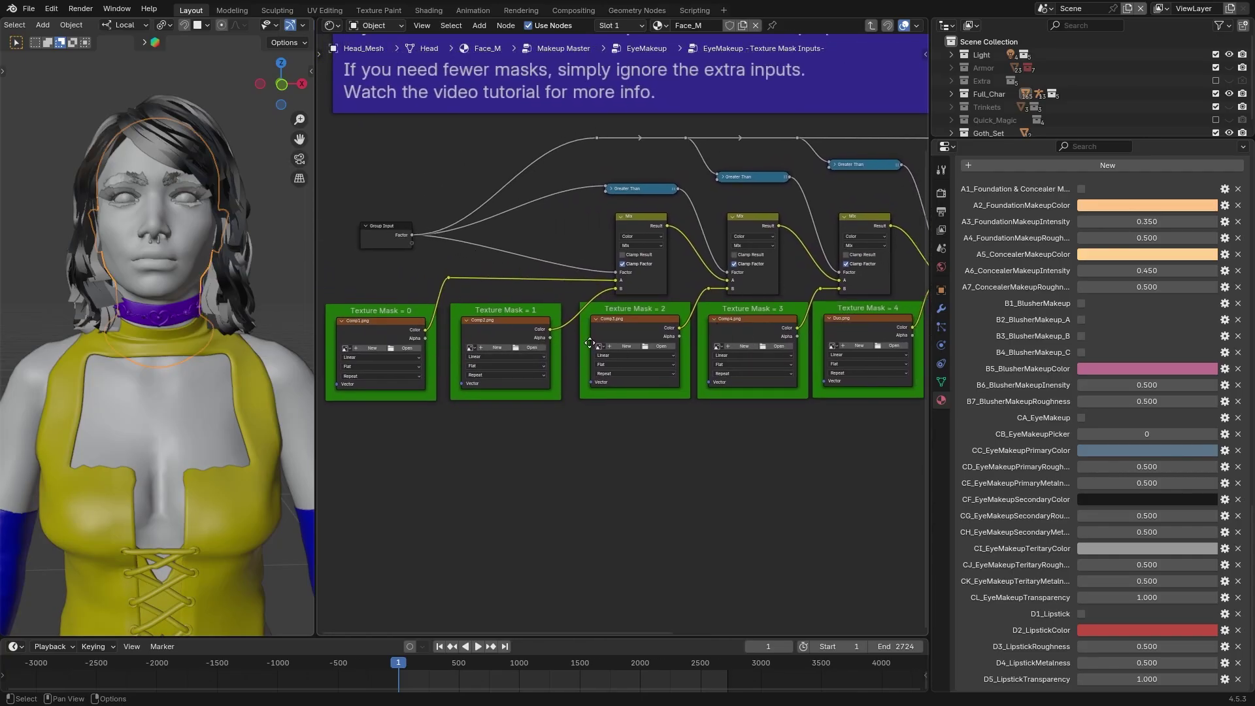
{"action": "middle_click_drag", "start_coordinate": [808, 428], "coordinate": [772, 439]}
{"action": "scroll", "coordinate": [772, 439], "scroll_direction": "down", "scroll_amount": 1}
{"action": "scroll", "coordinate": [745, 346], "scroll_direction": "right", "scroll_amount": 4, "text": "ctrl"}
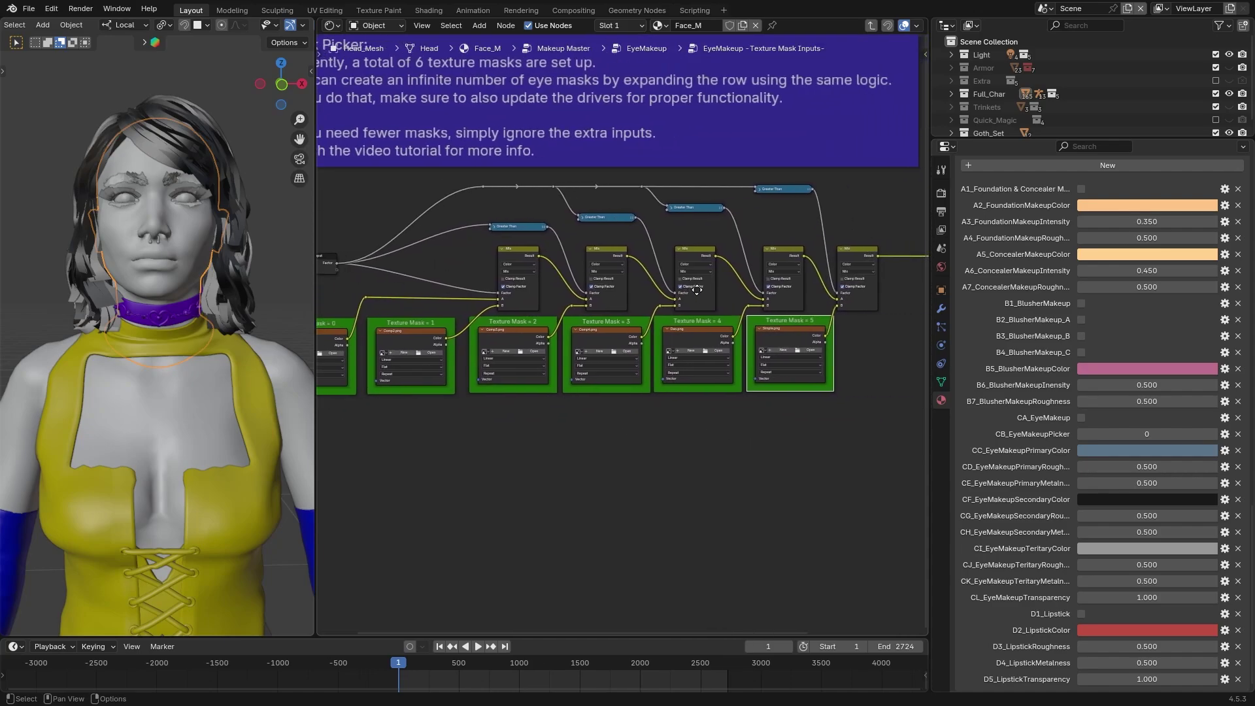
{"action": "scroll", "coordinate": [802, 313], "scroll_direction": "down", "scroll_amount": 1}
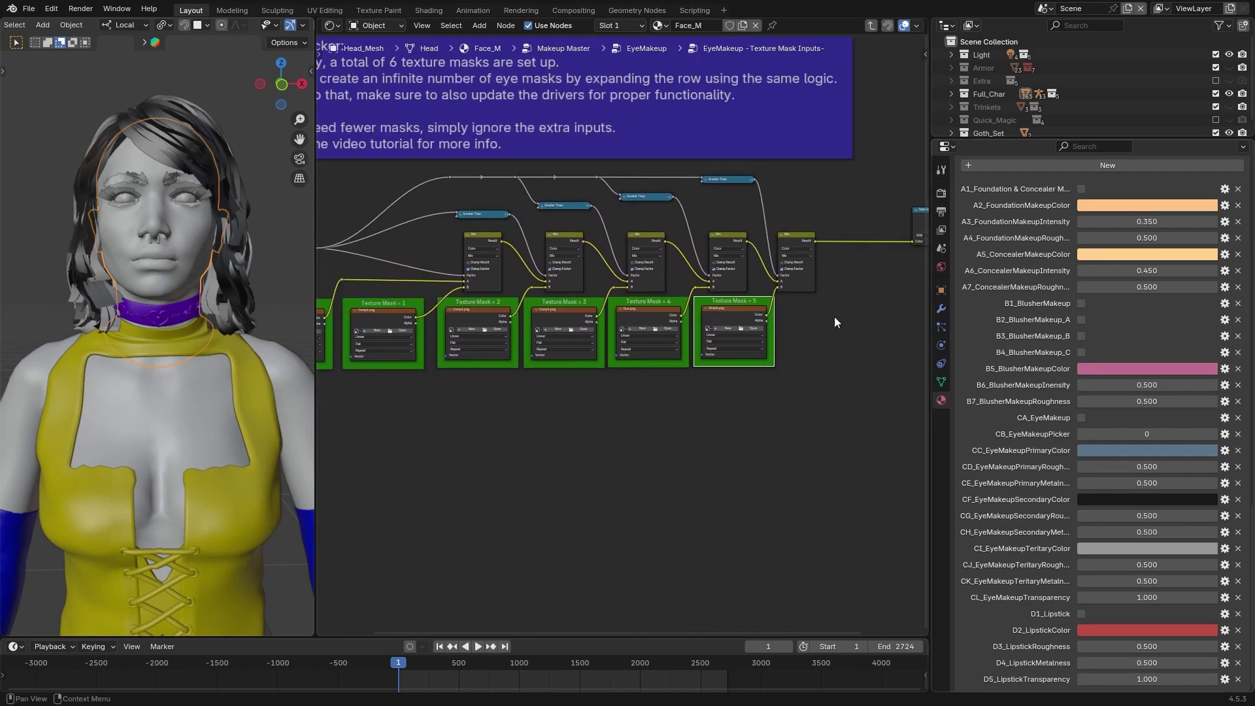
{"action": "scroll", "coordinate": [484, 399], "scroll_direction": "down", "scroll_amount": 2}
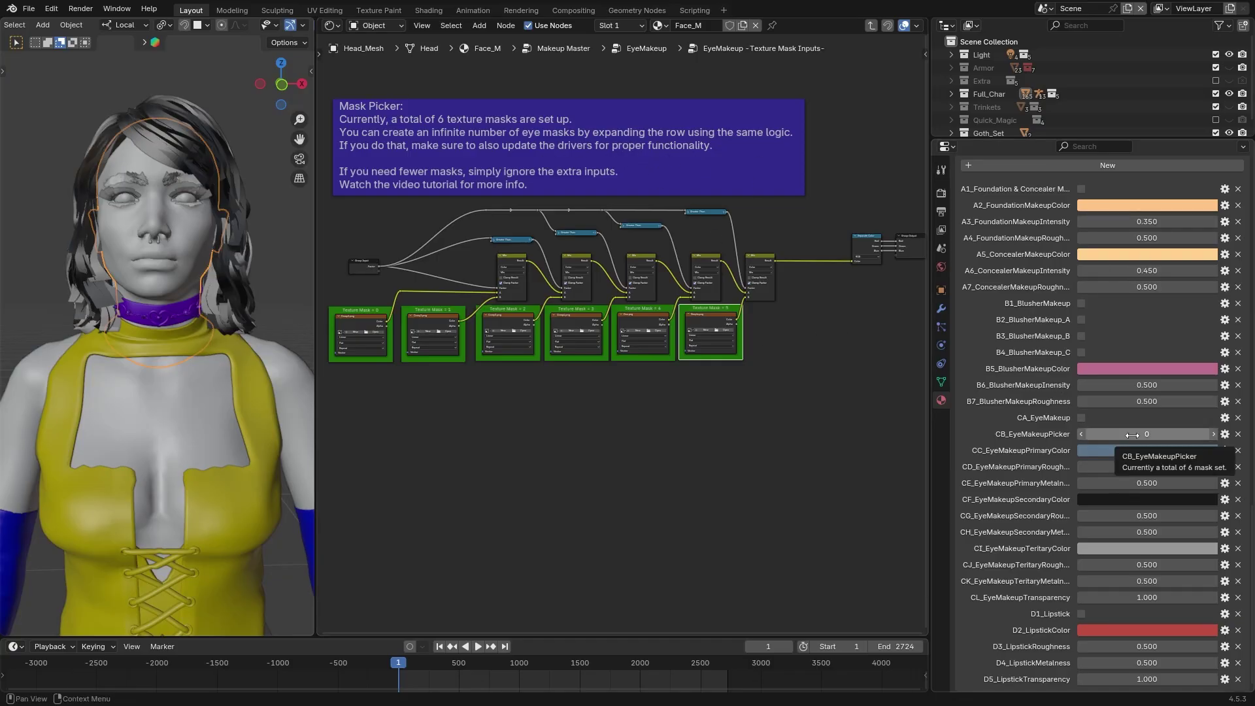
- Set the maximum value of the CB_EyeMakeupPicker custom property to 999
{"action": "left_click", "coordinate": [1224, 434]}
{"action": "left_click", "coordinate": [1195, 509]}
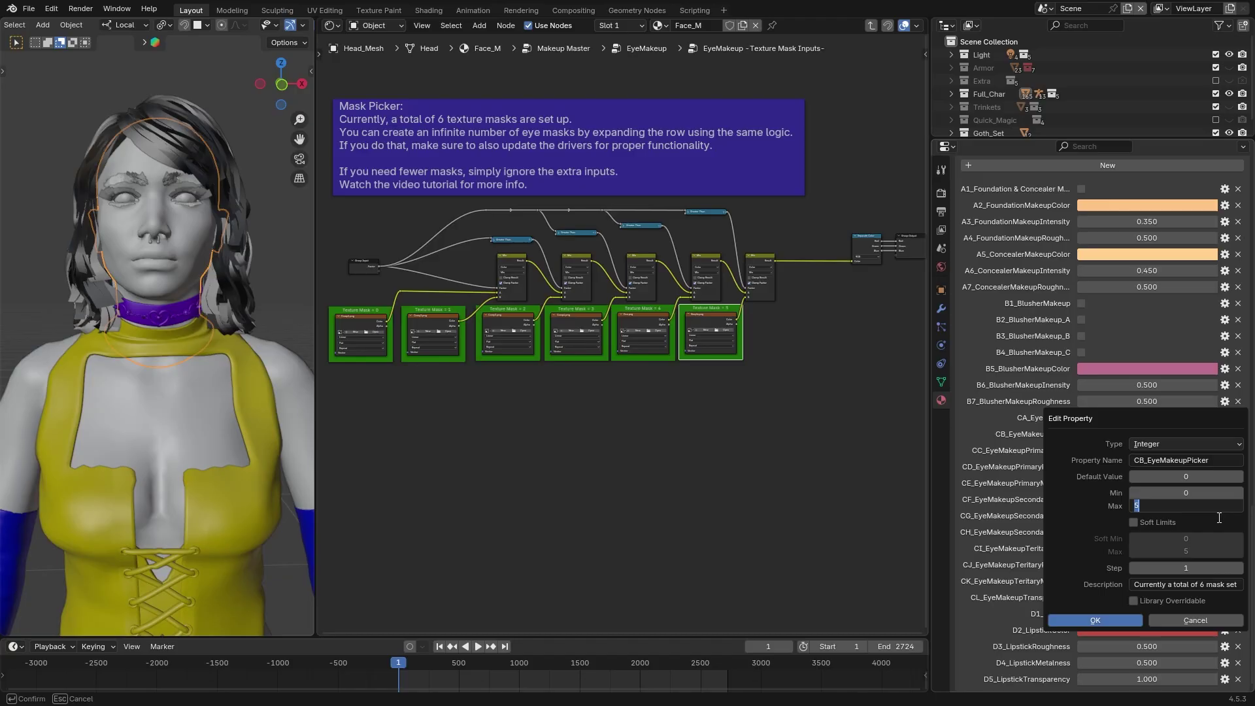
{"action": "type", "text": "999"}
{"action": "key", "text": "Return"}
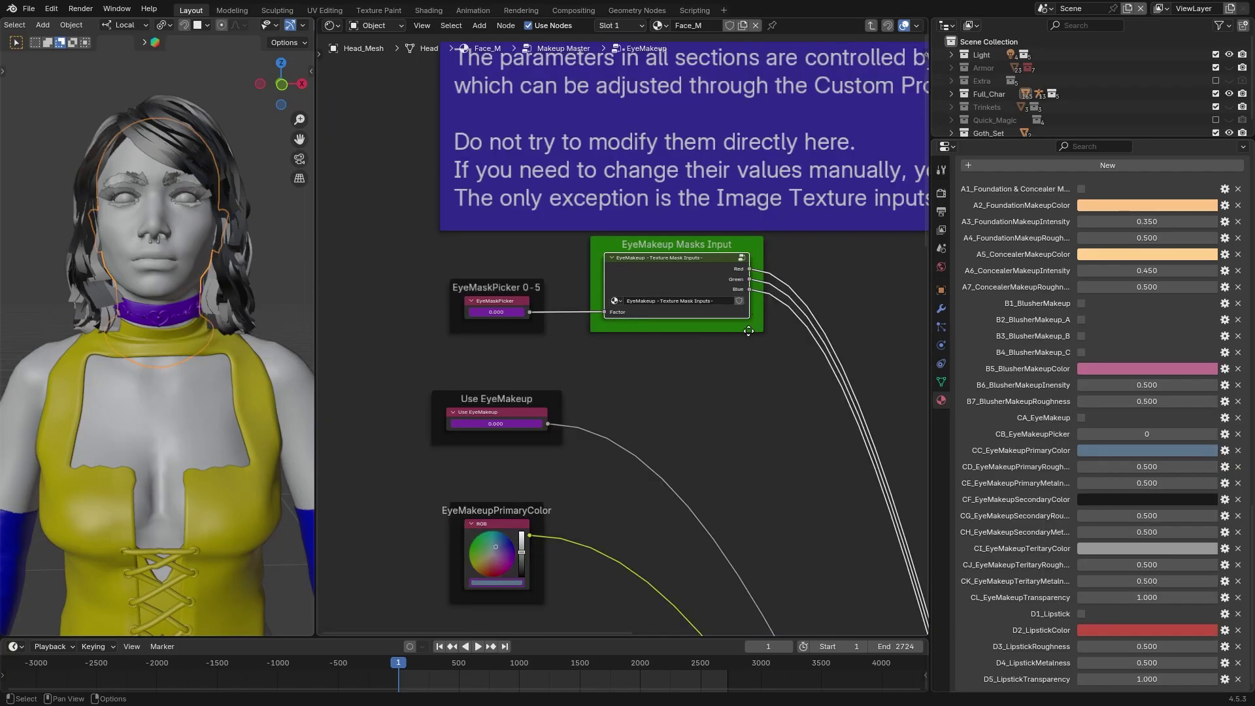
- Return to Makeup Master and open the Lipstick Makeup node group to view its parameter nodes
{"action": "key", "text": "ctrl+Tab"}
{"action": "scroll", "coordinate": [752, 243], "scroll_direction": "up", "scroll_amount": 2}
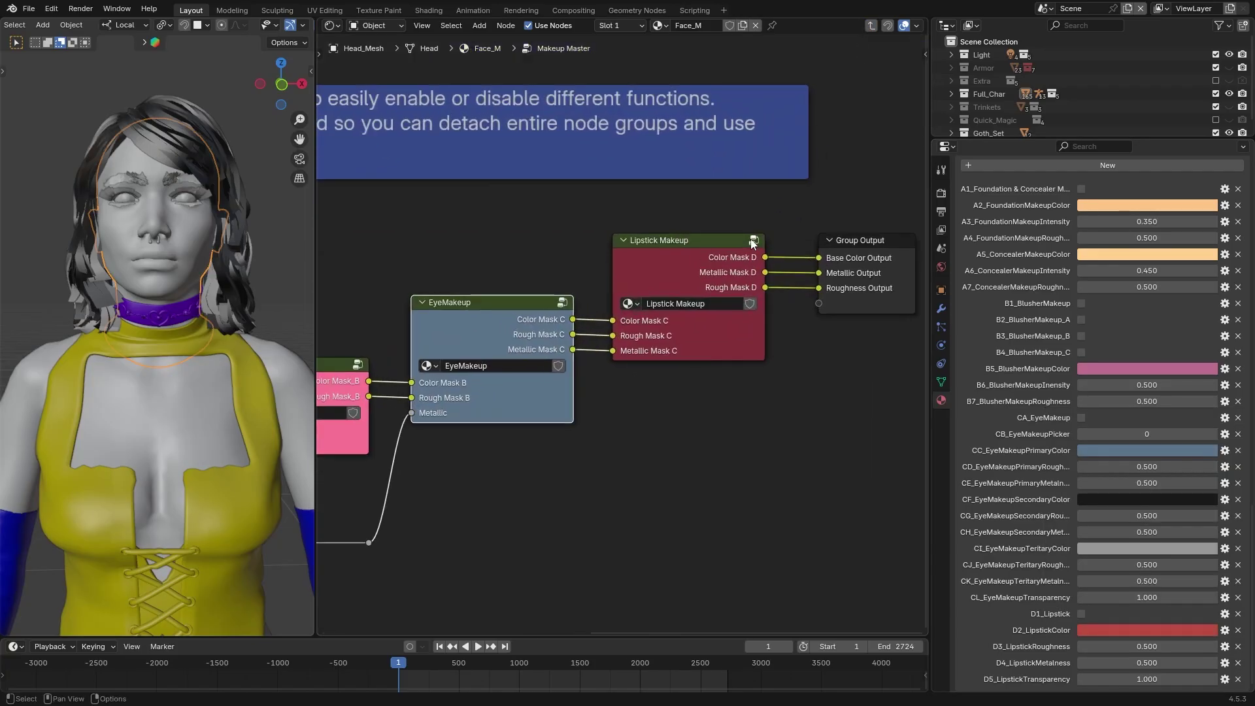
{"action": "left_click", "coordinate": [753, 243]}
{"action": "scroll", "coordinate": [541, 303], "scroll_direction": "down", "scroll_amount": 3}
{"action": "middle_click_drag", "start_coordinate": [541, 303], "coordinate": [673, 277]}
{"action": "middle_click_drag", "start_coordinate": [525, 260], "coordinate": [530, 218]}
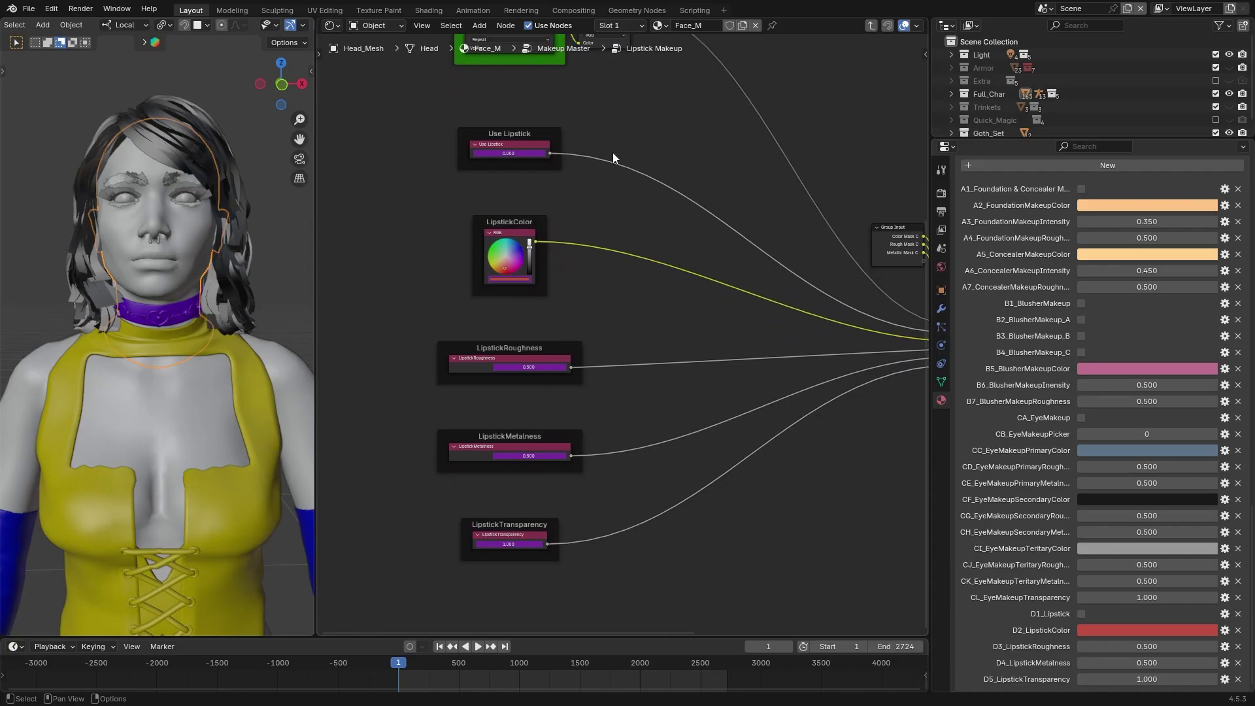
- Examine the LipStick Mask Input and how its red channel feeds the lipstick masking logic
{"action": "middle_click_drag", "start_coordinate": [613, 154], "coordinate": [638, 432]}
{"action": "scroll", "coordinate": [600, 320], "scroll_direction": "up", "scroll_amount": 7}
{"action": "mouse_move", "coordinate": [561, 227]}
{"action": "middle_mouse_down"}
{"action": "mouse_move", "coordinate": [566, 216]}
{"action": "mouse_move", "coordinate": [580, 224]}
{"action": "middle_mouse_up"}
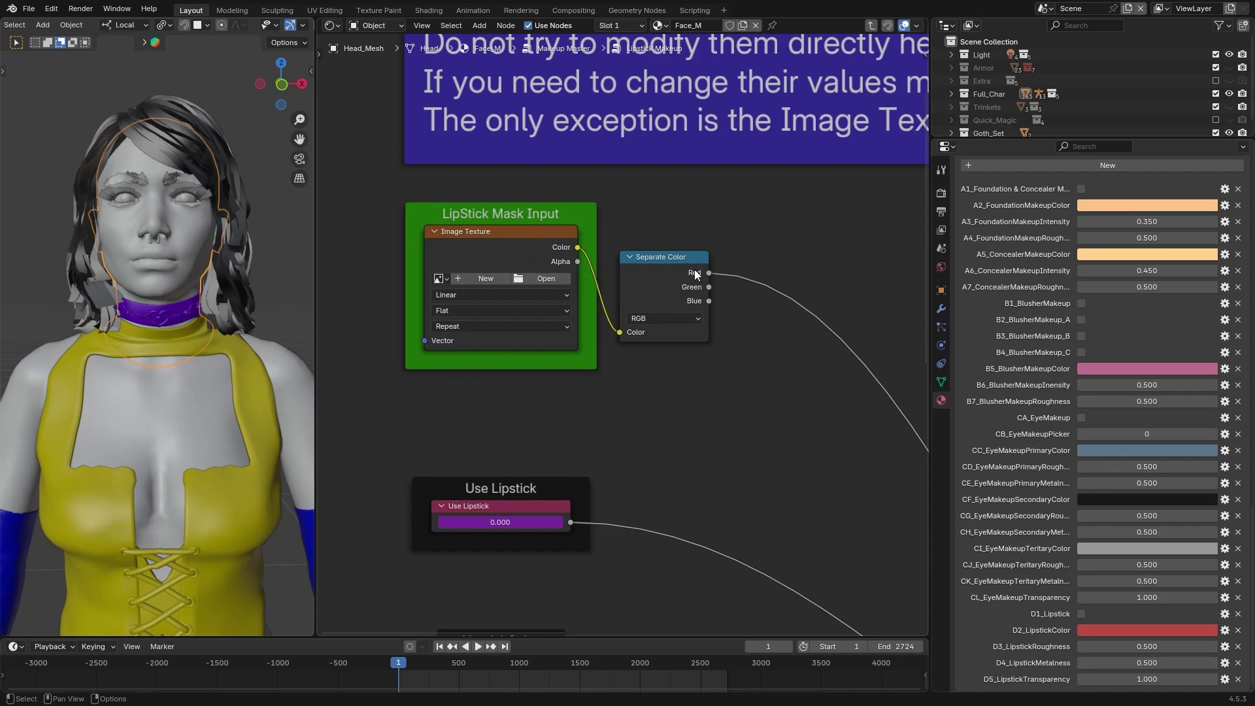
{"action": "scroll", "coordinate": [582, 274], "scroll_direction": "down", "scroll_amount": 3}
{"action": "middle_click_drag", "start_coordinate": [758, 464], "coordinate": [567, 294]}
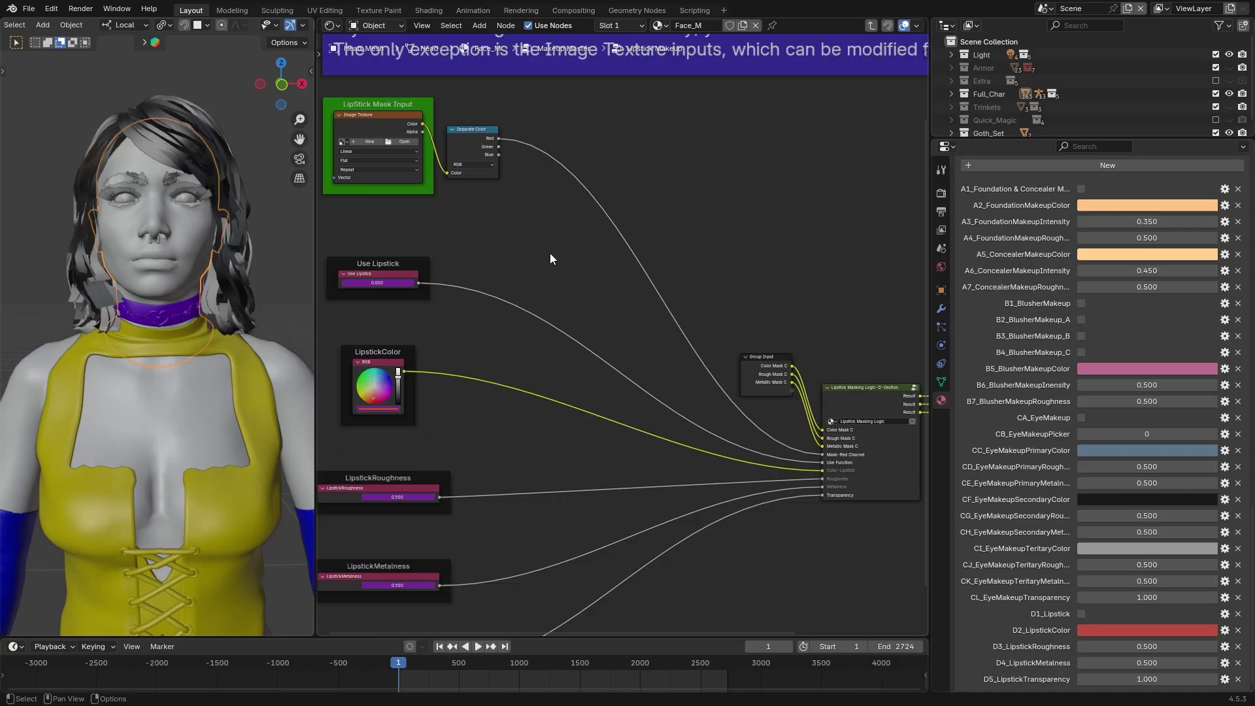
{"action": "middle_click_drag", "start_coordinate": [460, 146], "coordinate": [576, 227]}
{"action": "scroll", "coordinate": [576, 227], "scroll_direction": "up", "scroll_amount": 6}
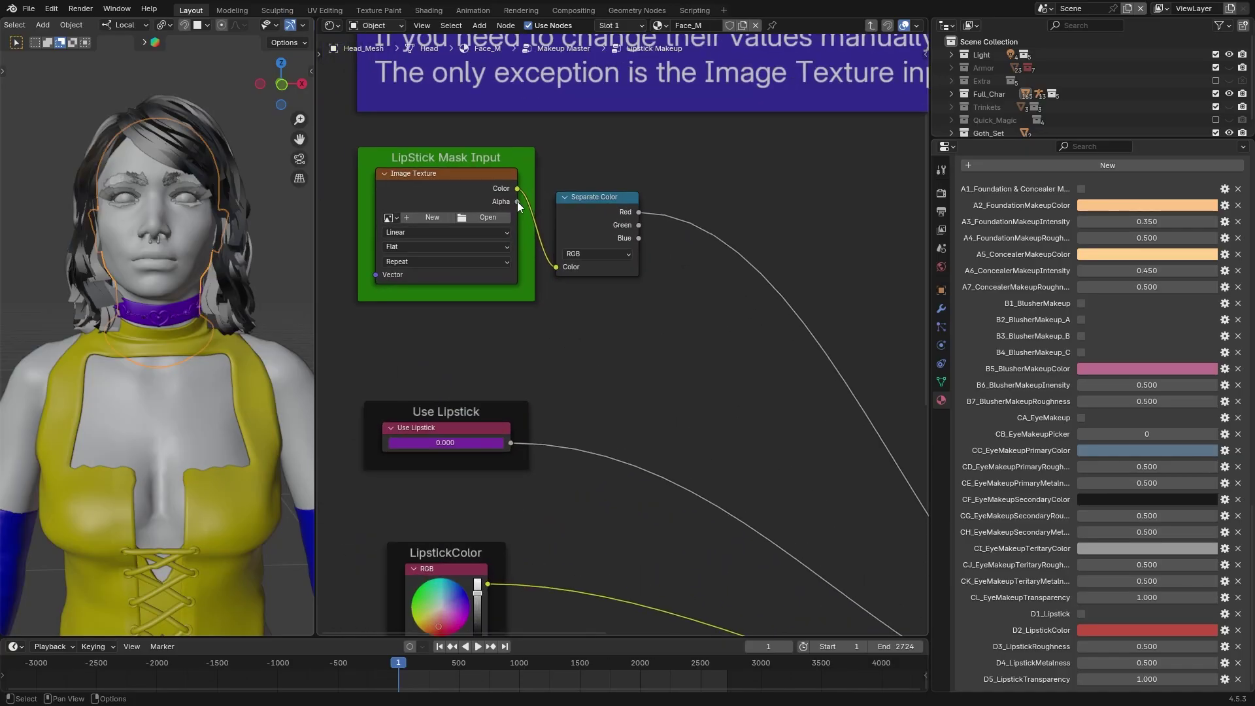
{"action": "middle_click_drag", "start_coordinate": [516, 201], "coordinate": [577, 254]}
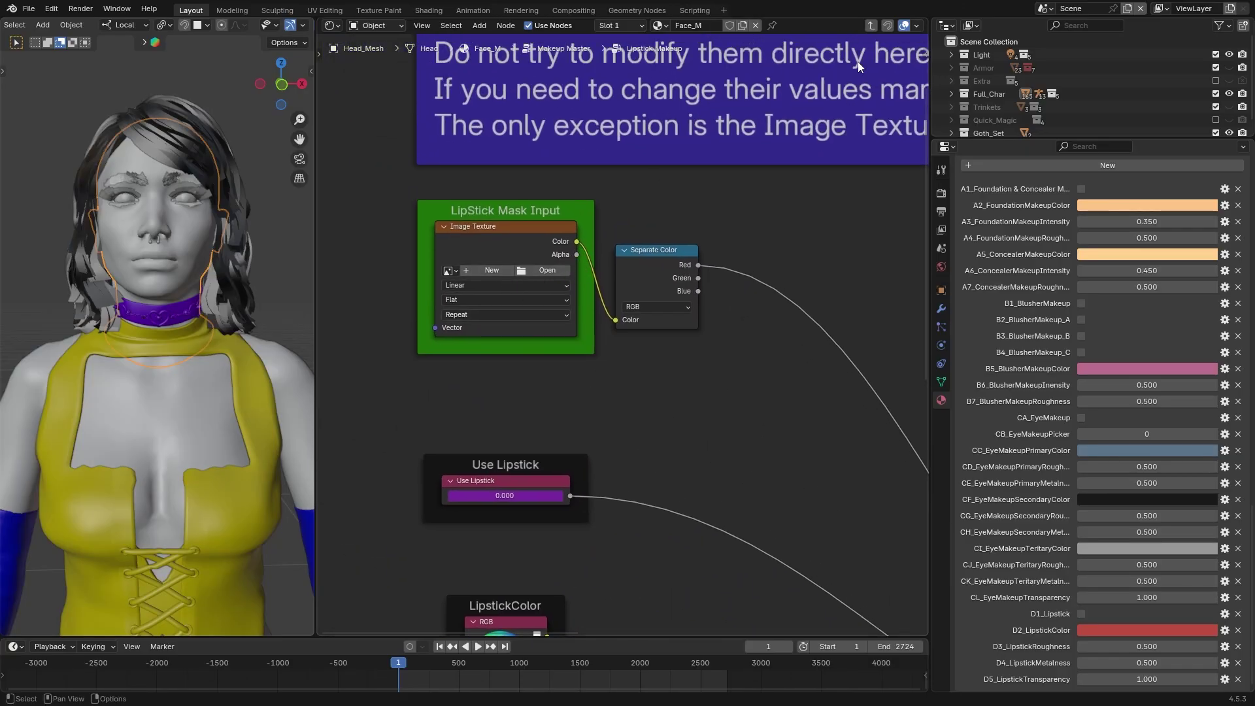
- Leave the Lipstick Makeup group and show the Makeup Master node chain
{"action": "left_click", "coordinate": [868, 28]}
{"action": "scroll", "coordinate": [707, 254], "scroll_direction": "down", "scroll_amount": 2}
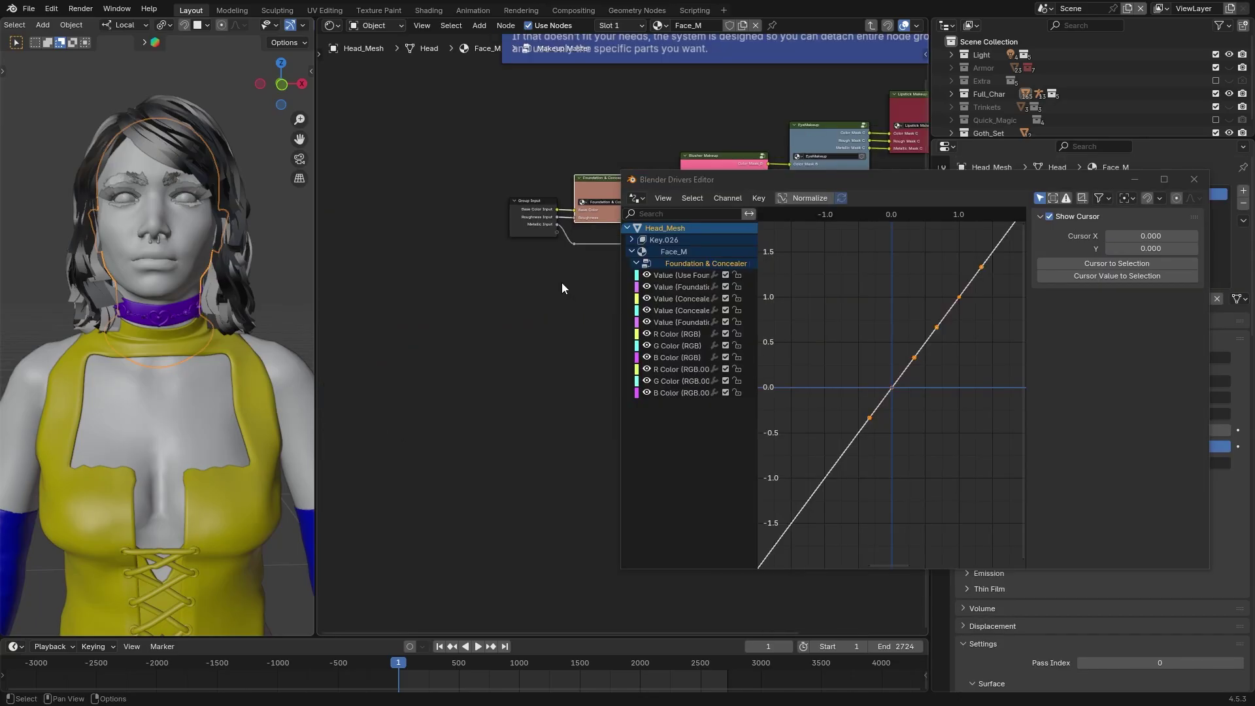
- Expand the Blusher Makeup, Lipstick Makeup and EyeMakeup driver groups in the Drivers Editor to review their driven channels
{"action": "middle_click_drag", "start_coordinate": [563, 287], "coordinate": [335, 356]}
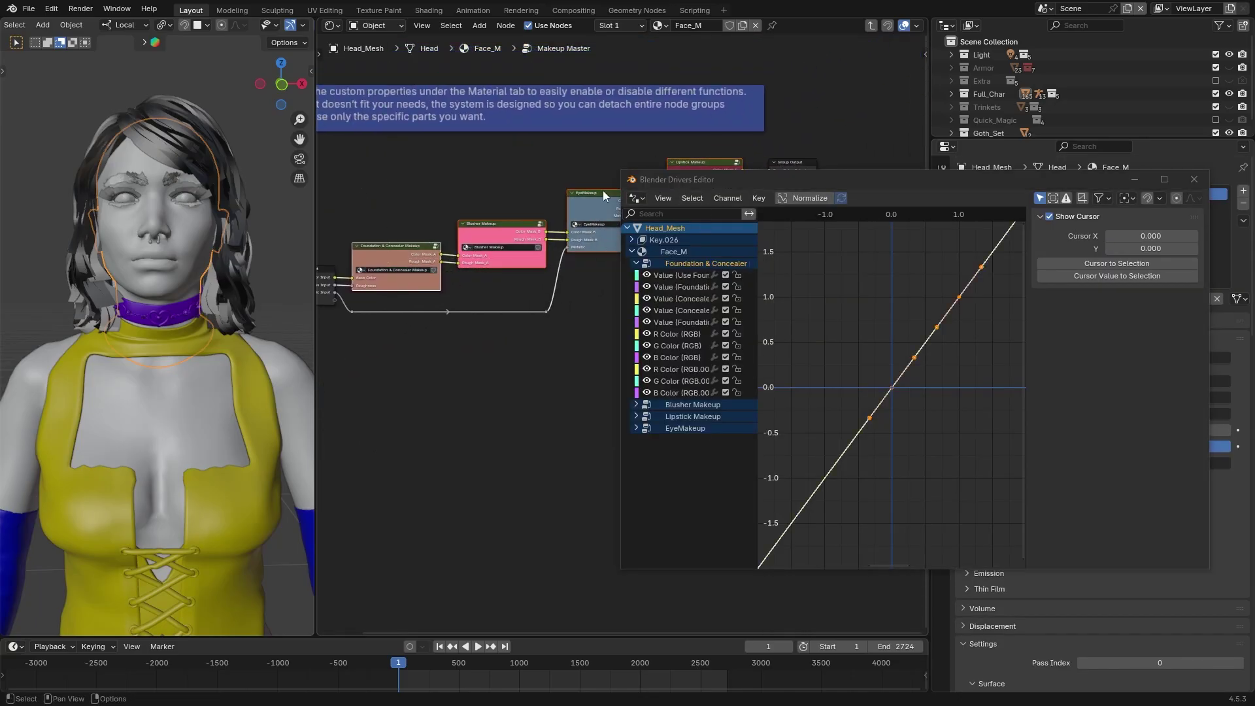
{"action": "left_click", "coordinate": [636, 404]}
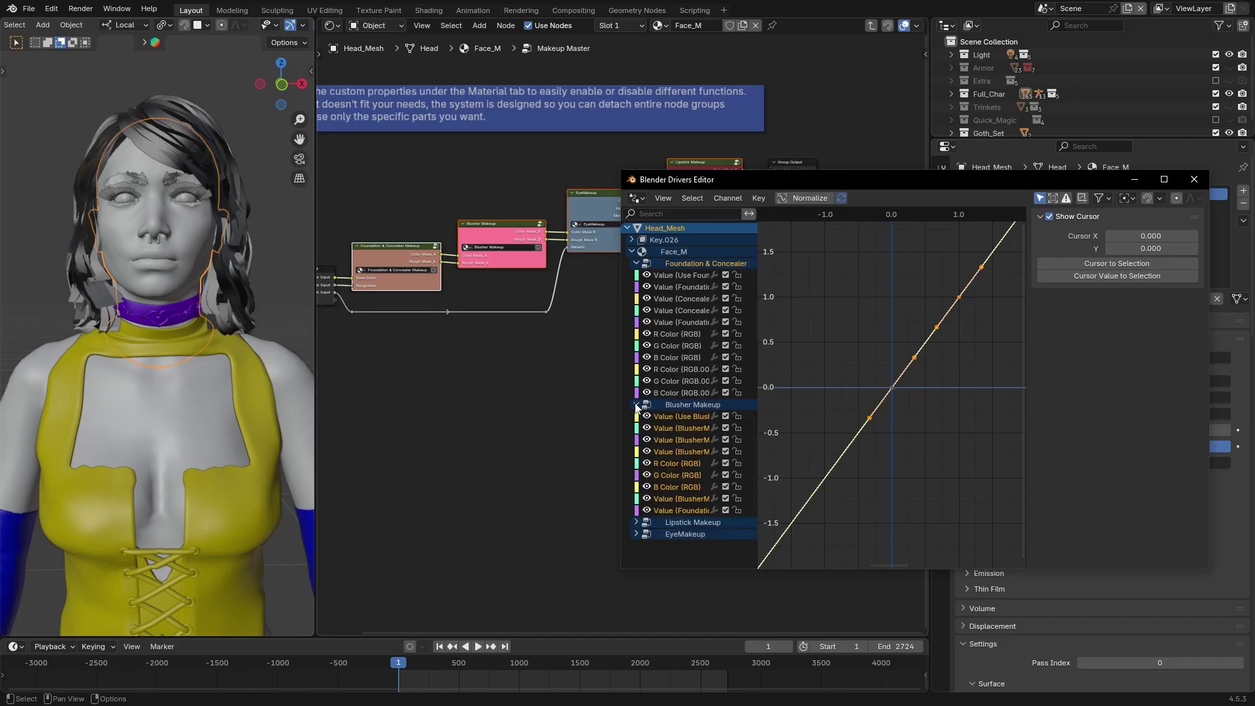
{"action": "left_click", "coordinate": [637, 522]}
{"action": "scroll", "coordinate": [711, 415], "scroll_direction": "down", "scroll_amount": 3}
{"action": "left_click", "coordinate": [637, 552]}
{"action": "scroll", "coordinate": [700, 356], "scroll_direction": "down", "scroll_amount": 5}
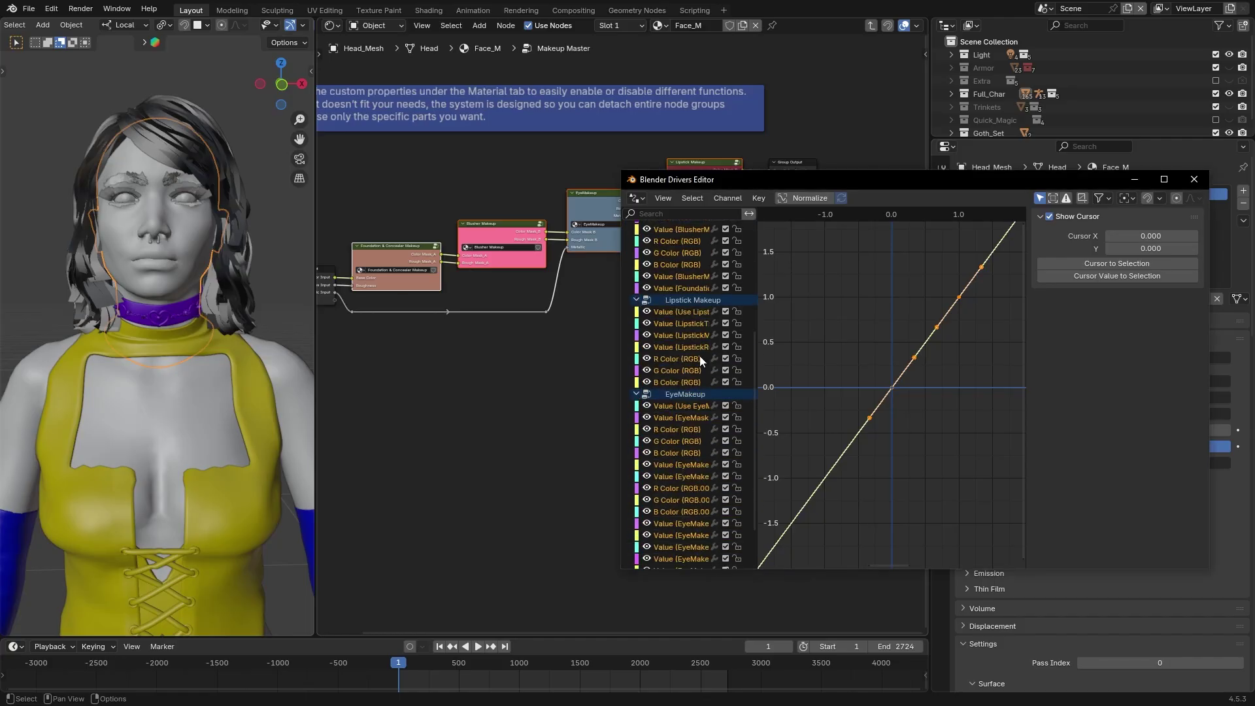
{"action": "scroll", "coordinate": [699, 355], "scroll_direction": "down", "scroll_amount": 2}
{"action": "scroll", "coordinate": [705, 390], "scroll_direction": "up", "scroll_amount": 10}
- Inspect sample drivers from the foundation, lipstick and eye makeup groups, checking their Face_M target and custom property path
{"action": "left_click", "coordinate": [677, 260]}
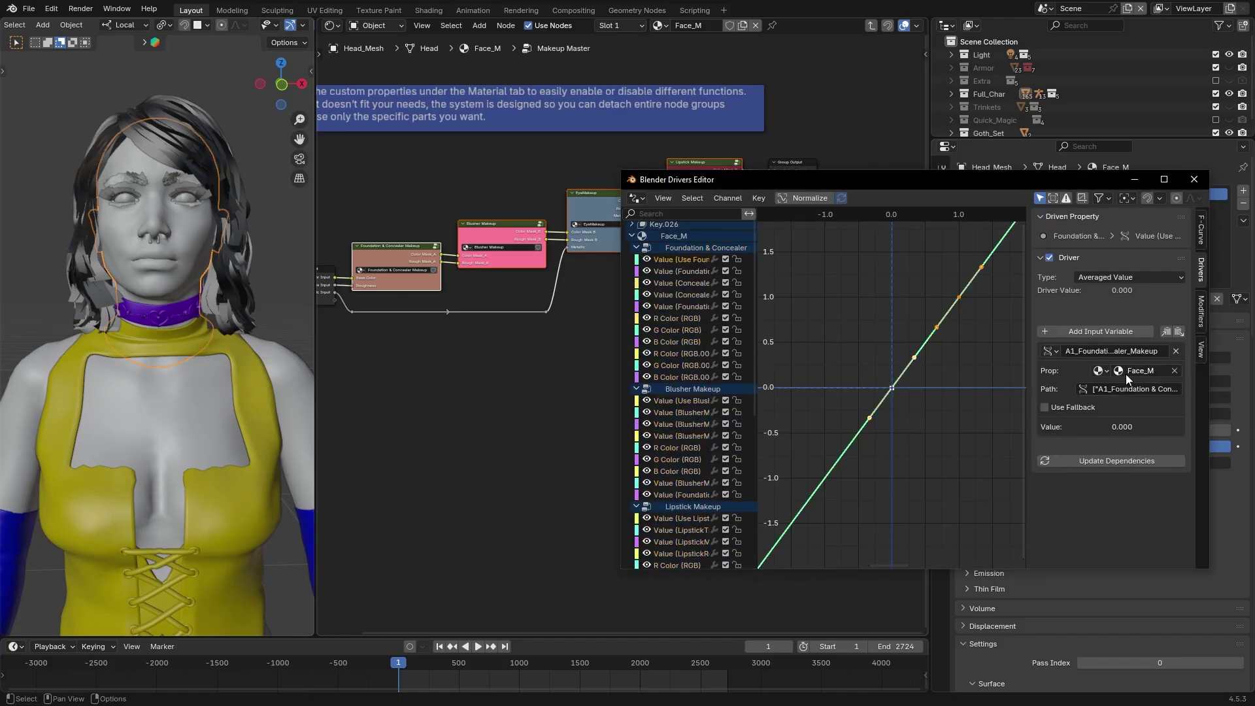
{"action": "left_click", "coordinate": [680, 436]}
{"action": "left_click", "coordinate": [683, 439]}
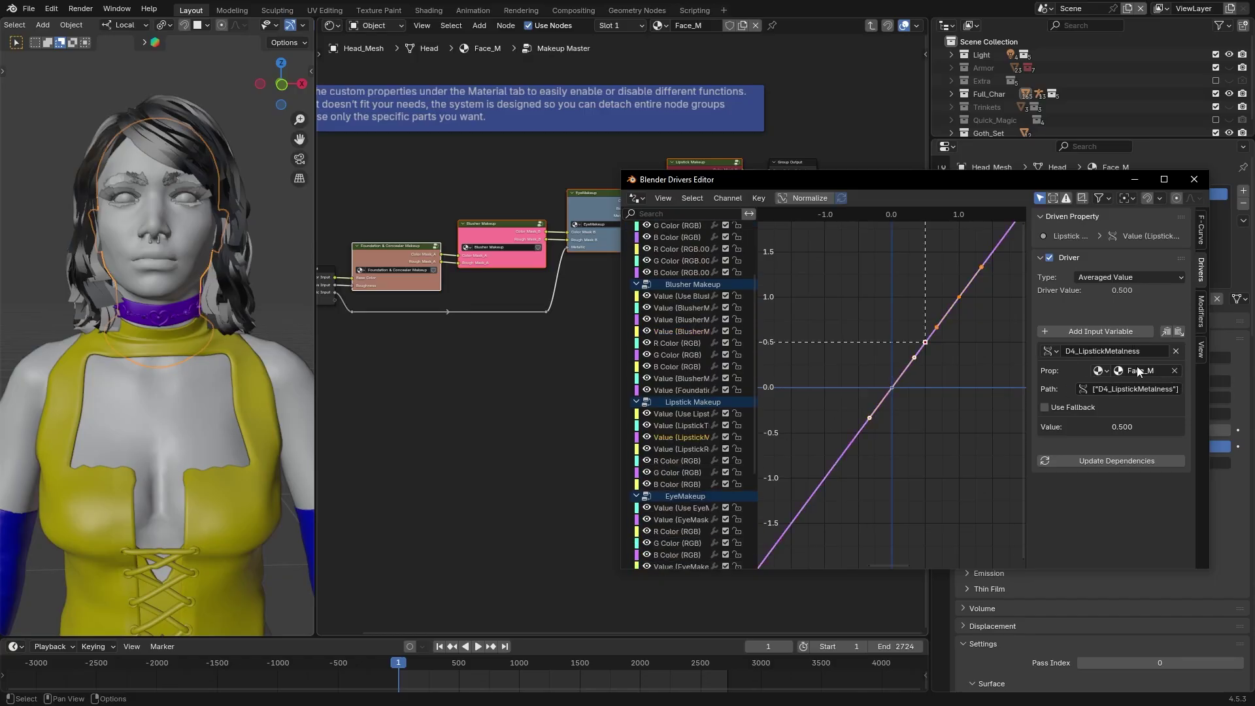
{"action": "left_click", "coordinate": [677, 531]}
{"action": "scroll", "coordinate": [680, 457], "scroll_direction": "down", "scroll_amount": 5}
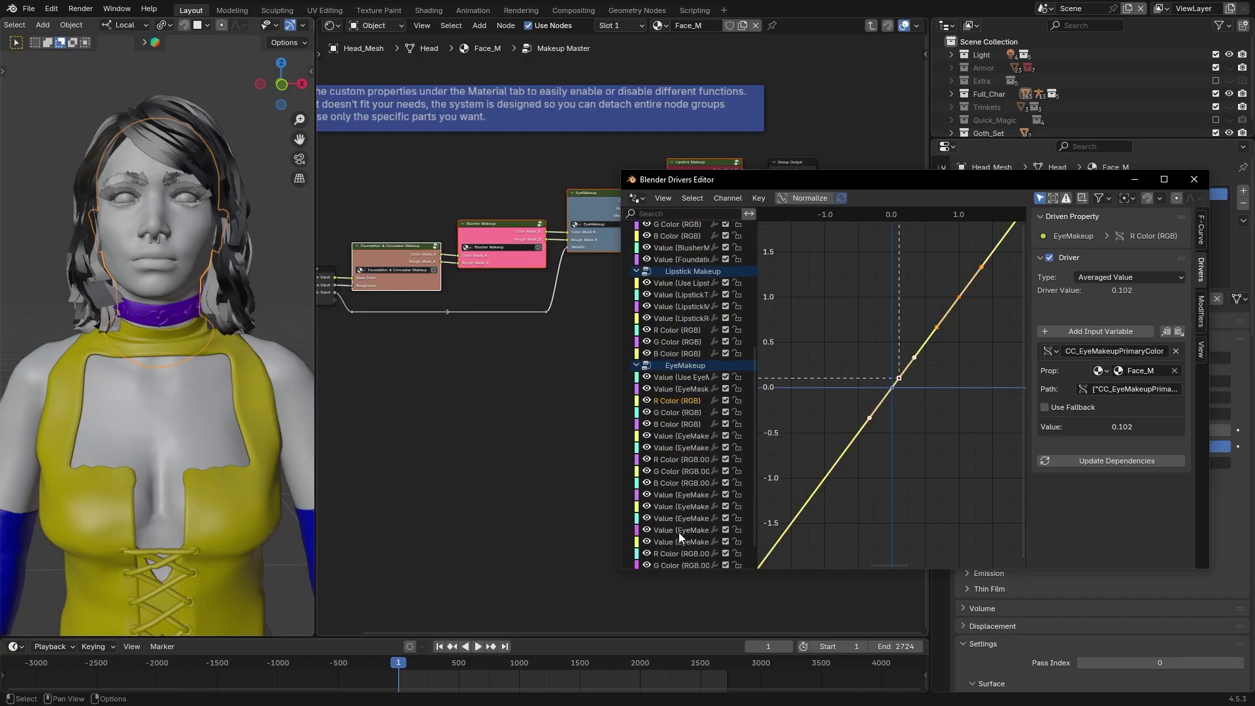
{"action": "left_click", "coordinate": [680, 529]}
{"action": "scroll", "coordinate": [693, 355], "scroll_direction": "up", "scroll_amount": 3}
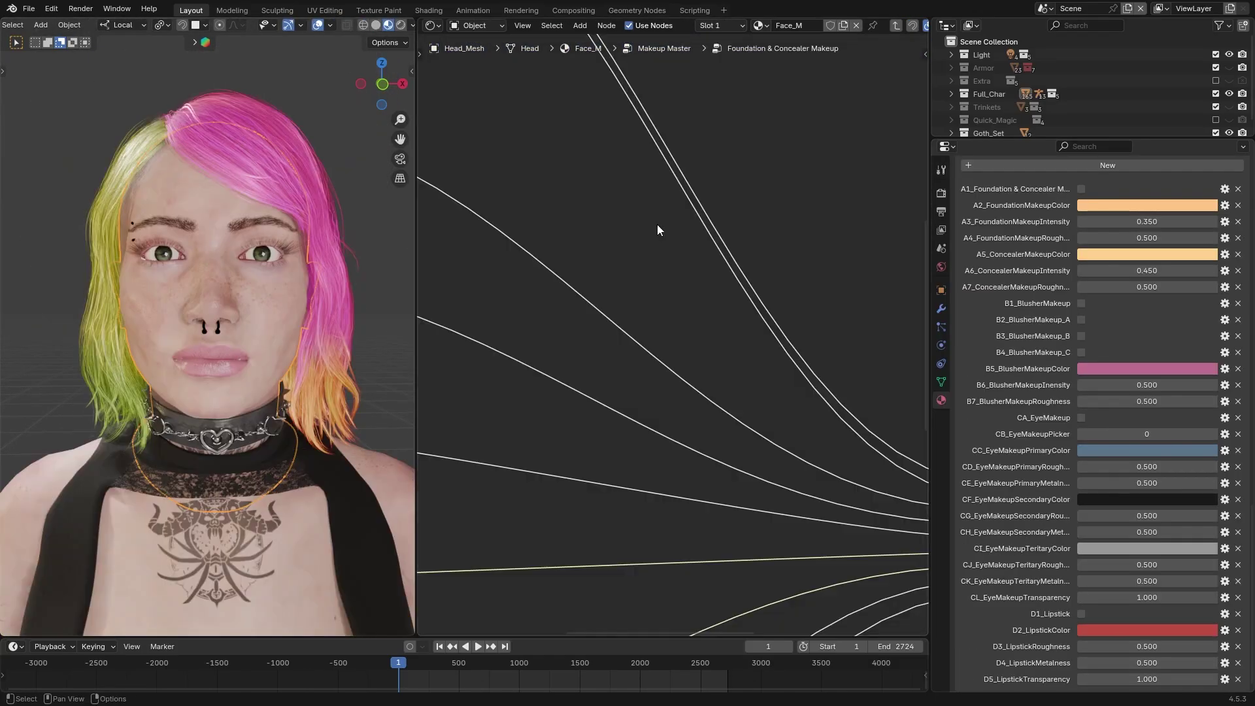
- Load RGB.png from the Makeup_Set Foundation folder into the Foundation & Concealer mask input and set its color space to Non-Color
{"action": "scroll", "coordinate": [647, 248], "scroll_direction": "down", "scroll_amount": 3}
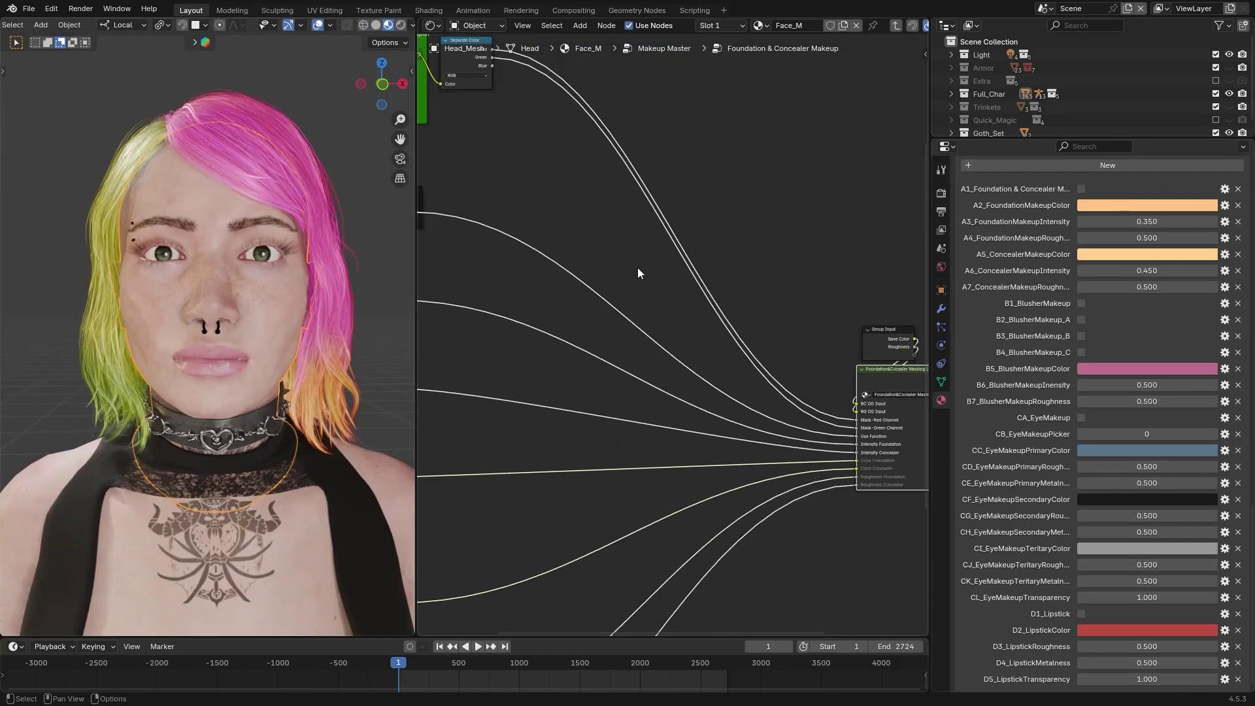
{"action": "scroll", "coordinate": [686, 294], "scroll_direction": "up", "scroll_amount": 5}
{"action": "left_click", "coordinate": [626, 235]}
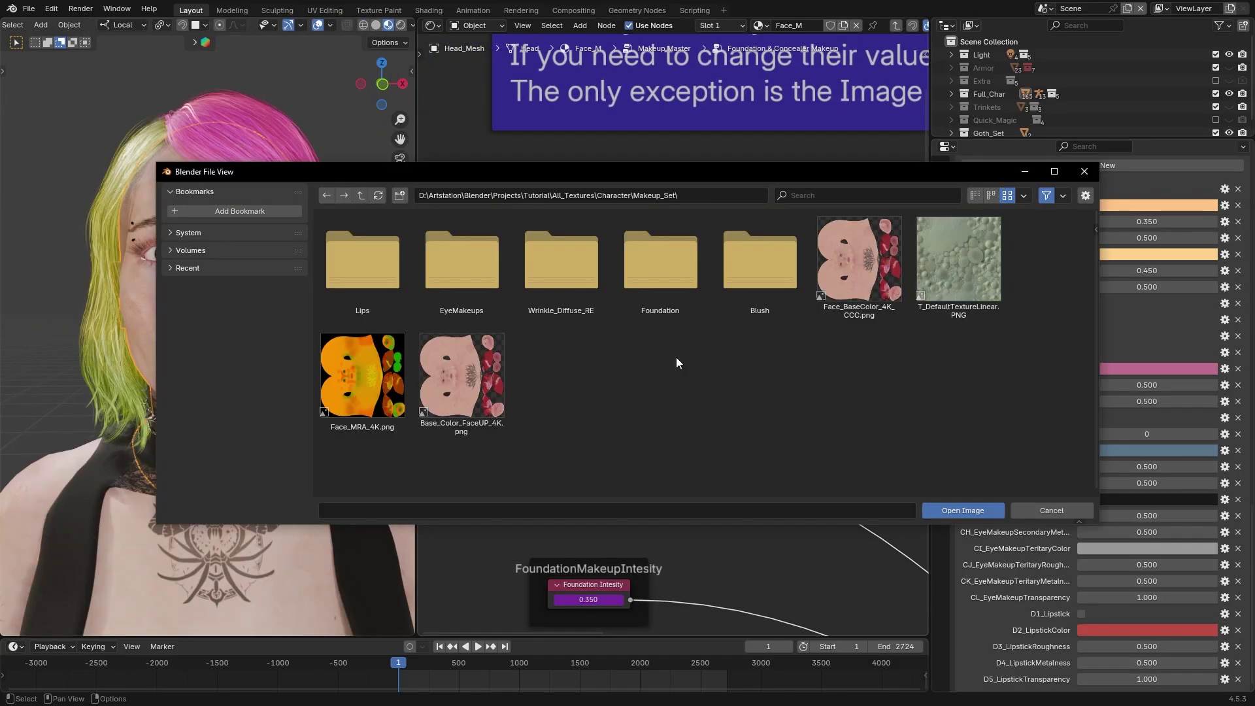
{"action": "double_click", "coordinate": [664, 288]}
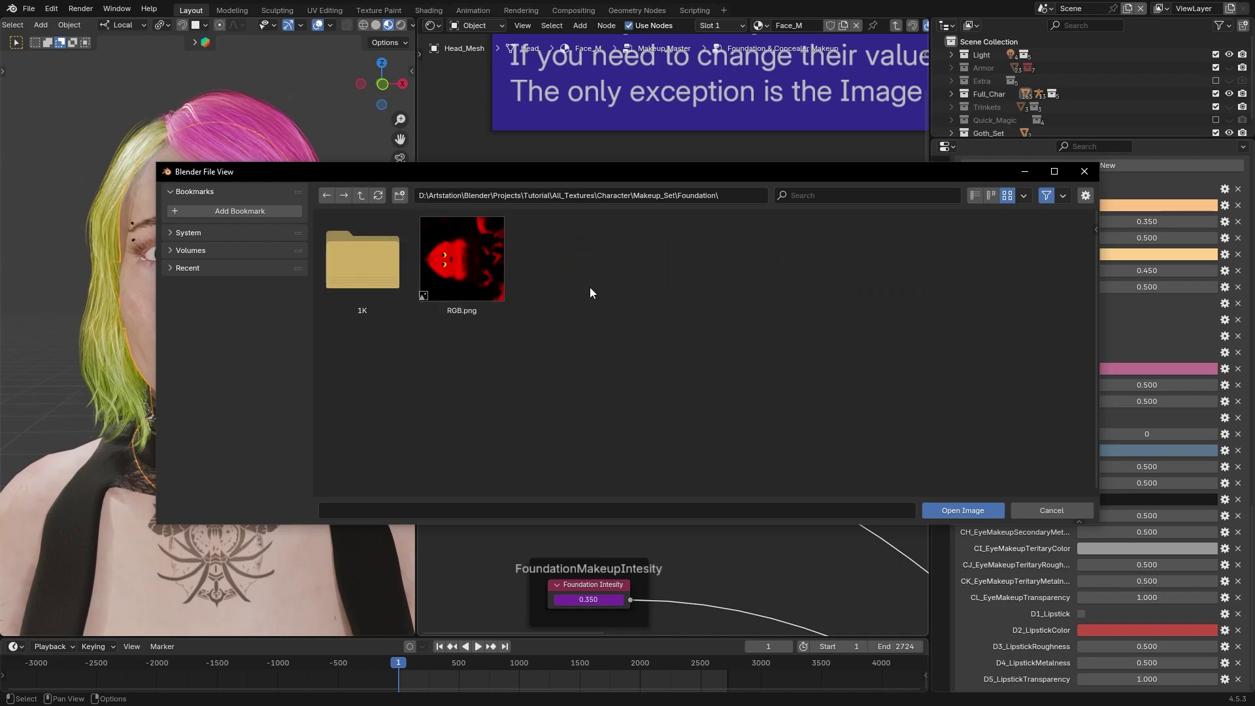
{"action": "left_click", "coordinate": [462, 259]}
{"action": "left_click", "coordinate": [956, 510]}
{"action": "left_click", "coordinate": [626, 308]}
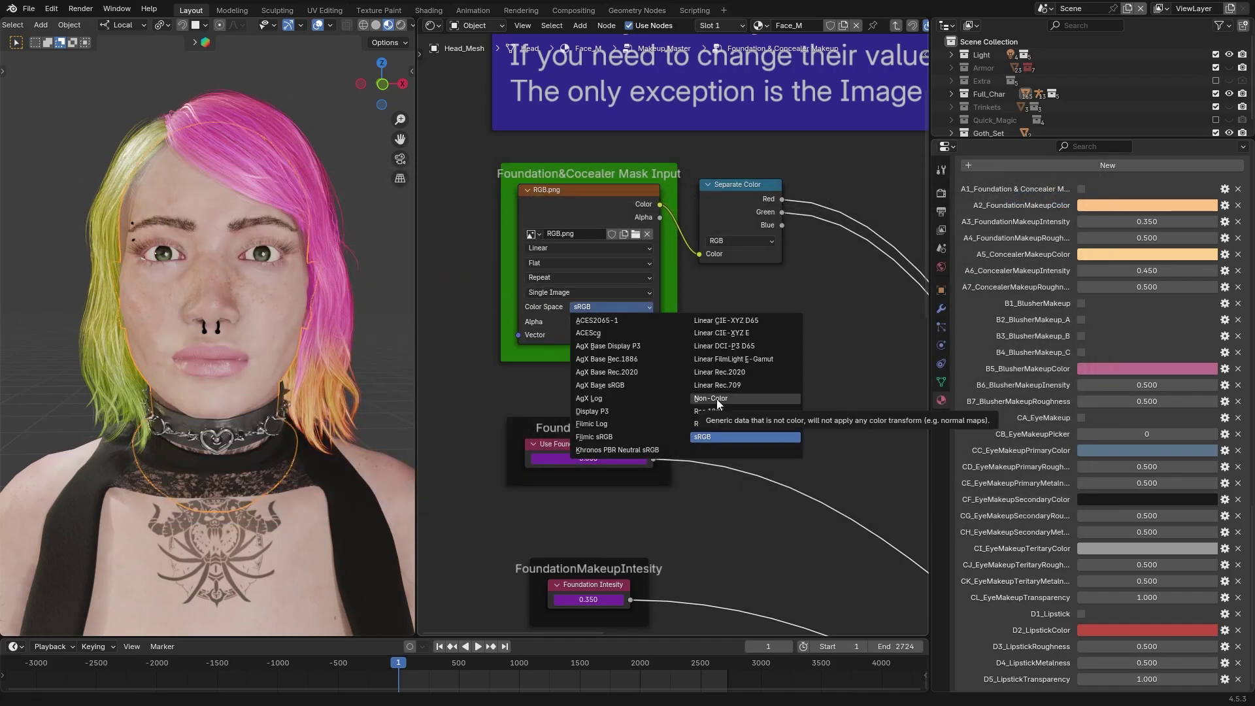
{"action": "left_click", "coordinate": [716, 399]}
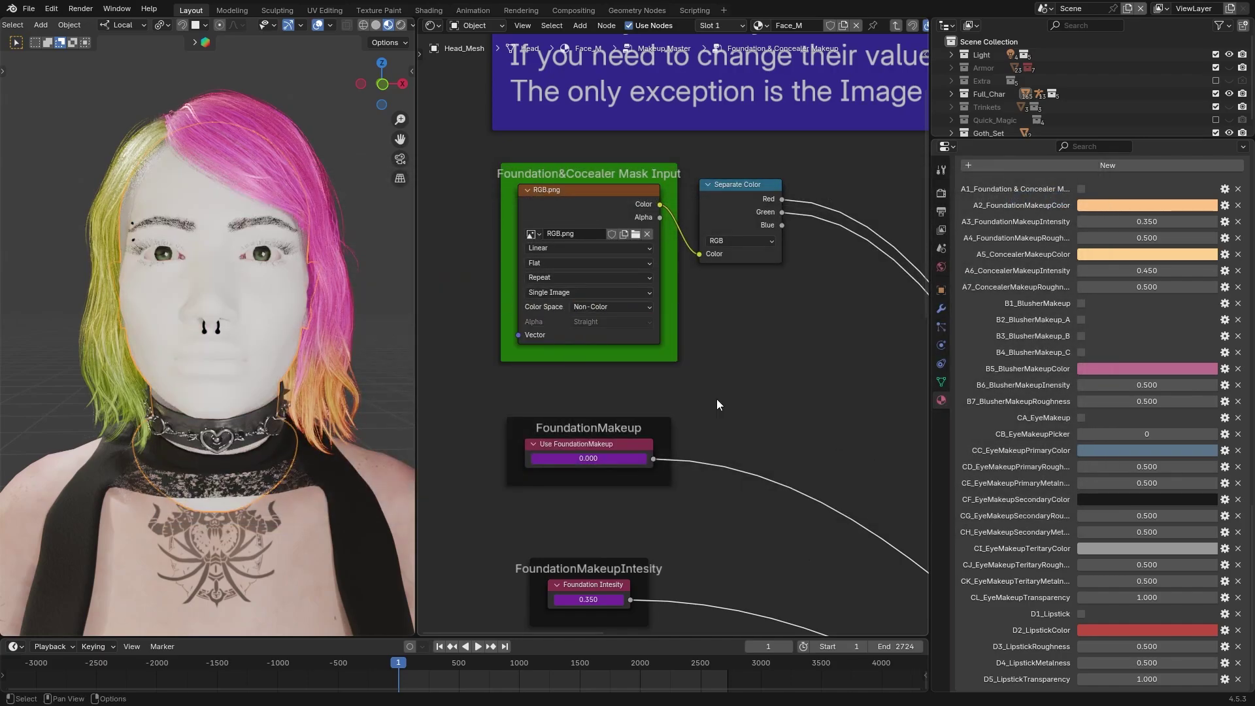
- Enable the A1 Foundation & Concealer makeup property and lower the foundation intensity to 0
{"action": "left_click", "coordinate": [1081, 189]}
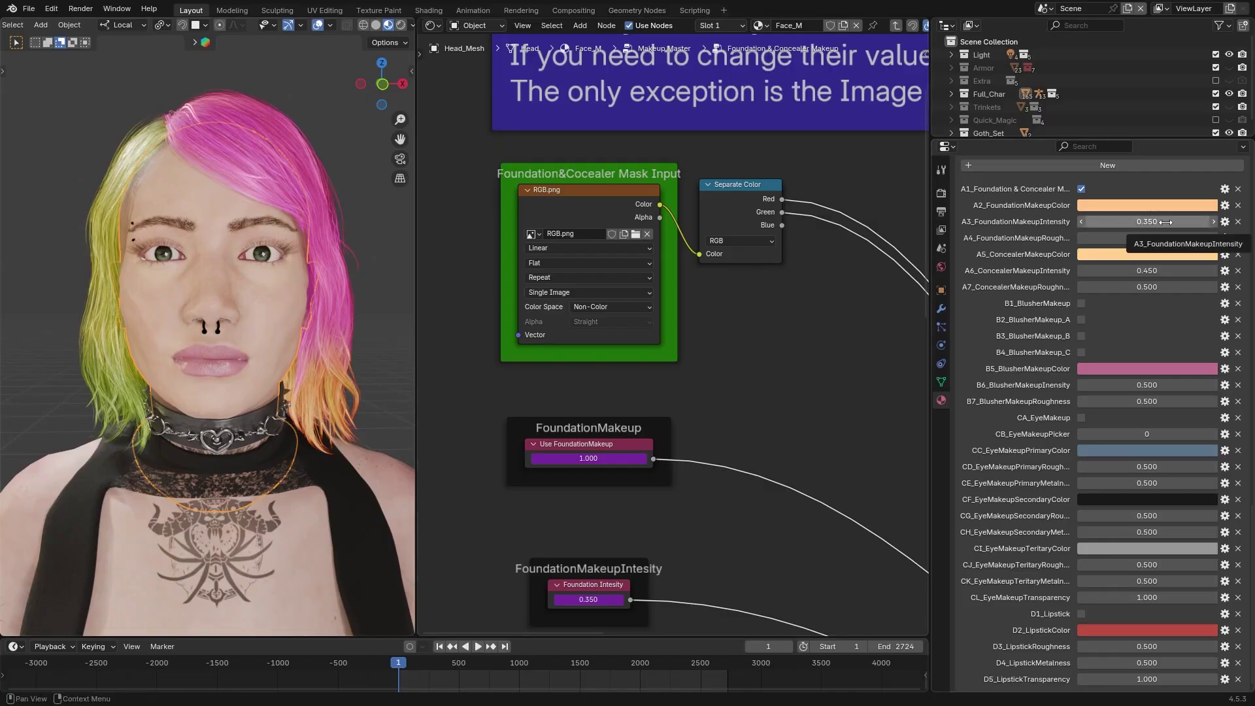
{"action": "left_click_drag", "start_coordinate": [1166, 222], "coordinate": [1092, 222]}
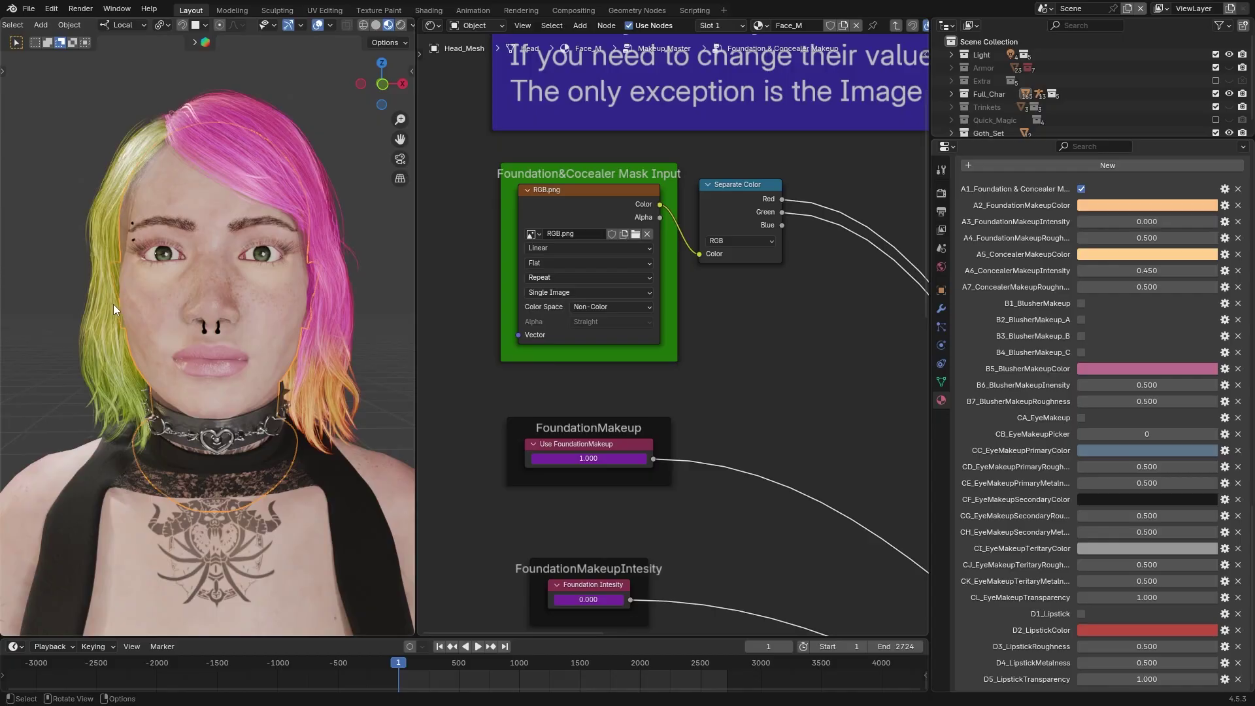
- Test the concealer with intensity 1.000, change its color to light pink and set its roughness to 0.393
{"action": "left_click_drag", "start_coordinate": [1131, 272], "coordinate": [1213, 272]}
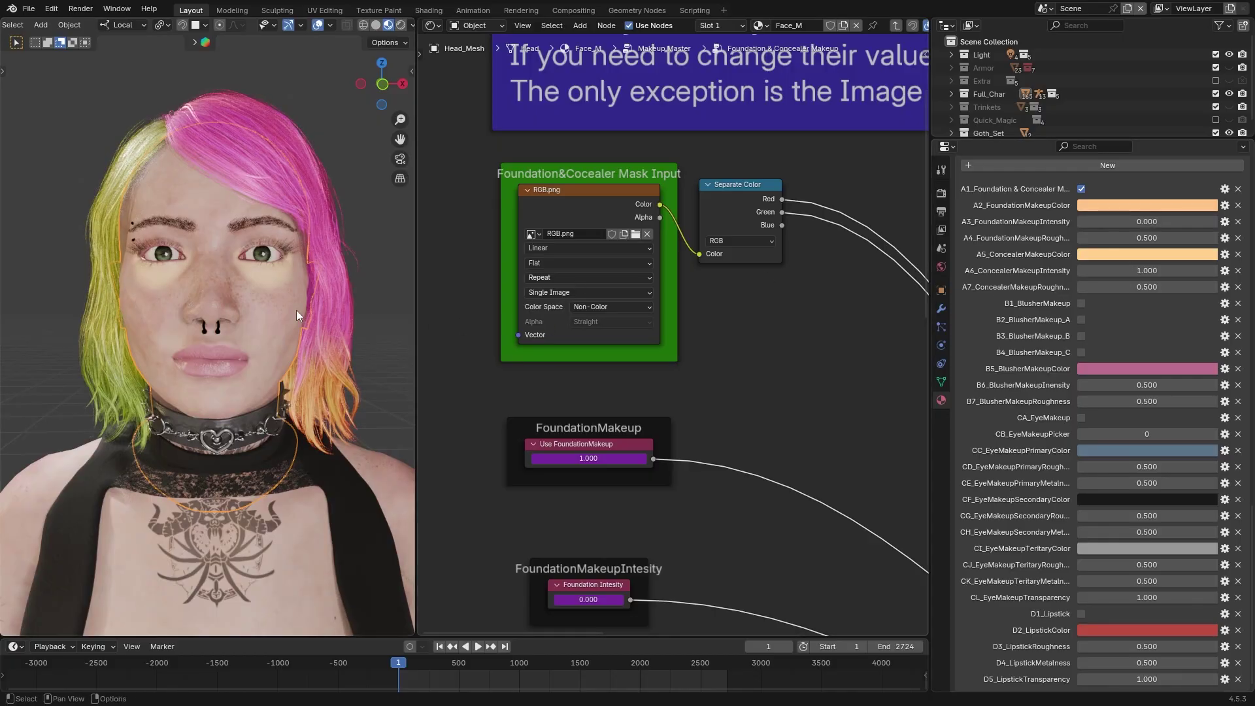
{"action": "left_click", "coordinate": [1141, 254]}
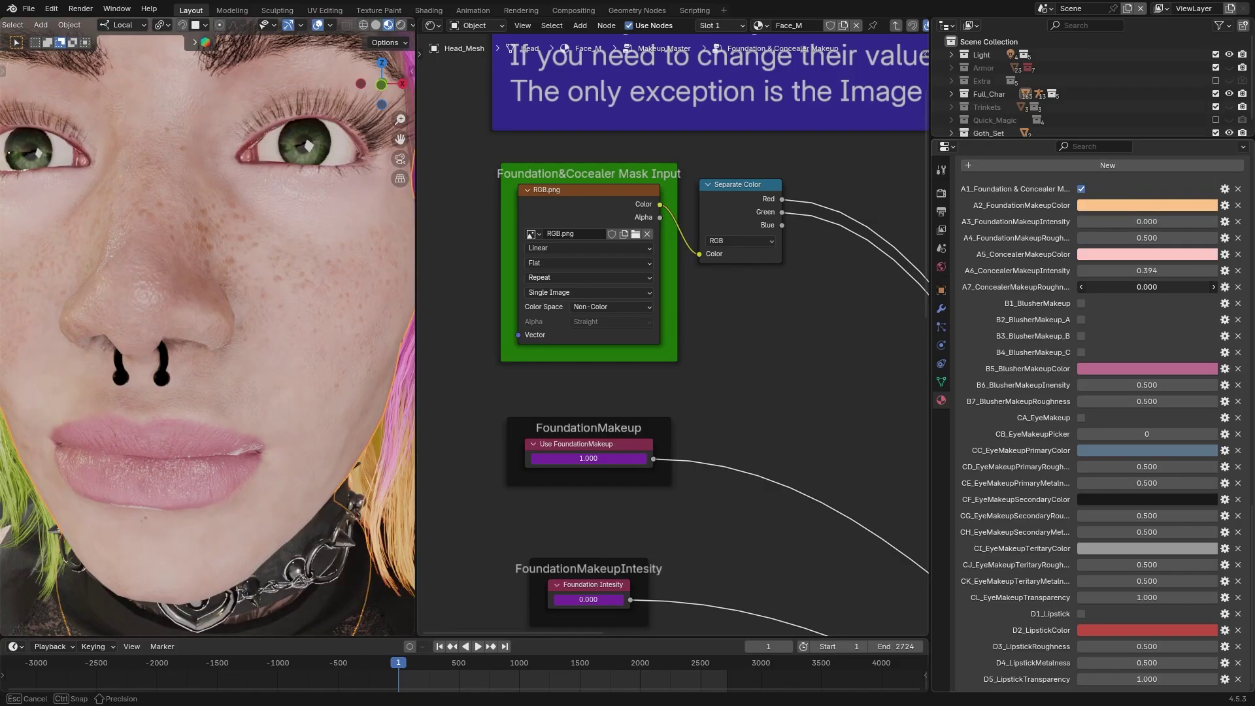
{"action": "left_click_drag", "start_coordinate": [1105, 287], "coordinate": [1160, 287]}
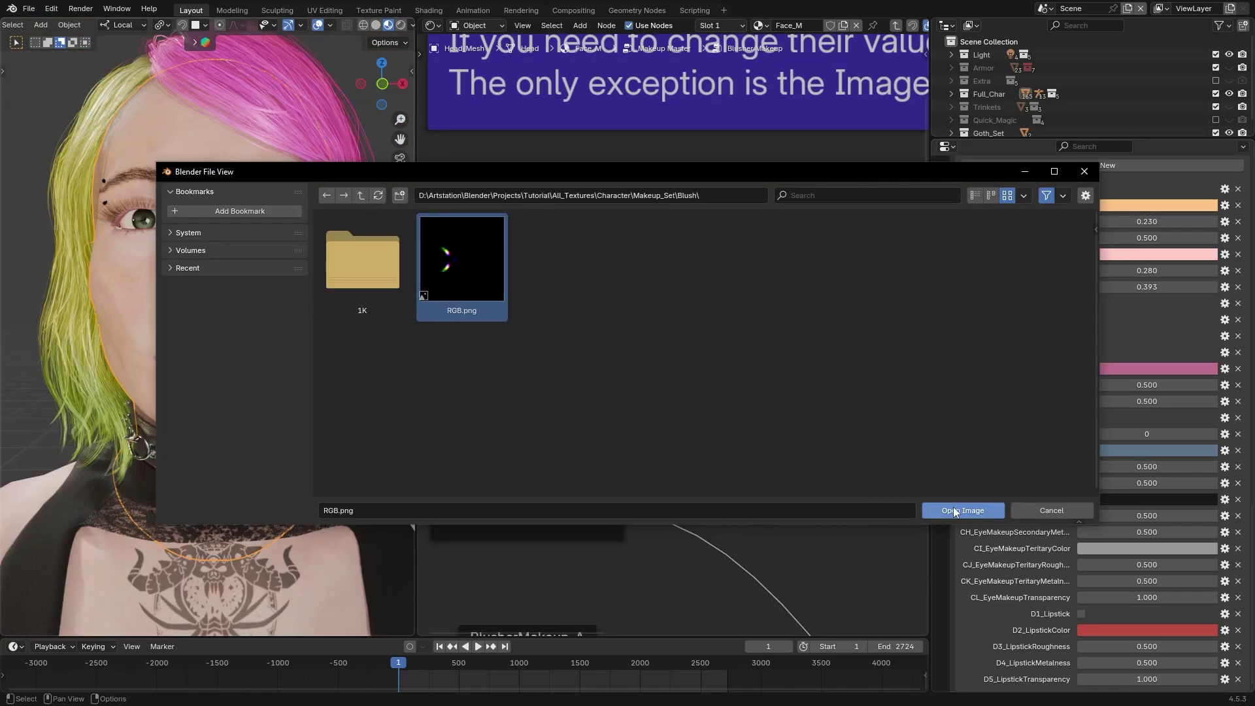
- Load RGB.png from the Blush folder into the Blusher Mask Input and set its color space to Non-Color
{"action": "left_click", "coordinate": [961, 511]}
{"action": "left_click", "coordinate": [554, 332]}
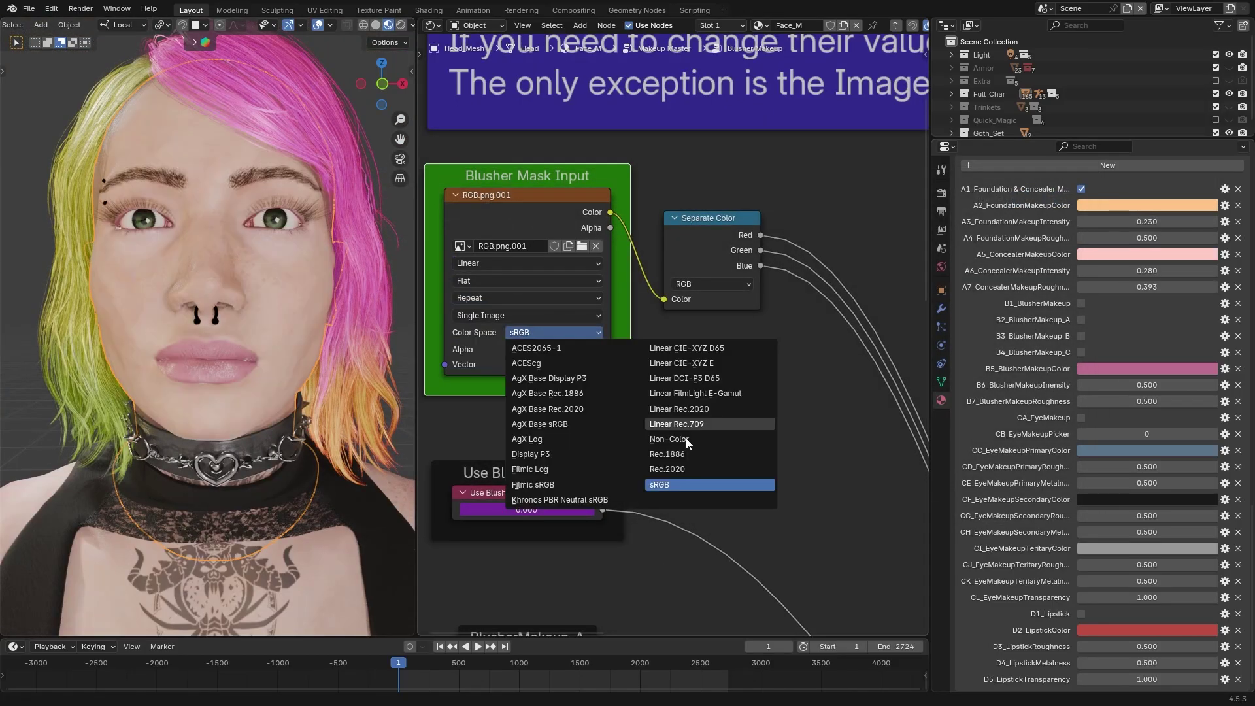
{"action": "left_click", "coordinate": [685, 437]}
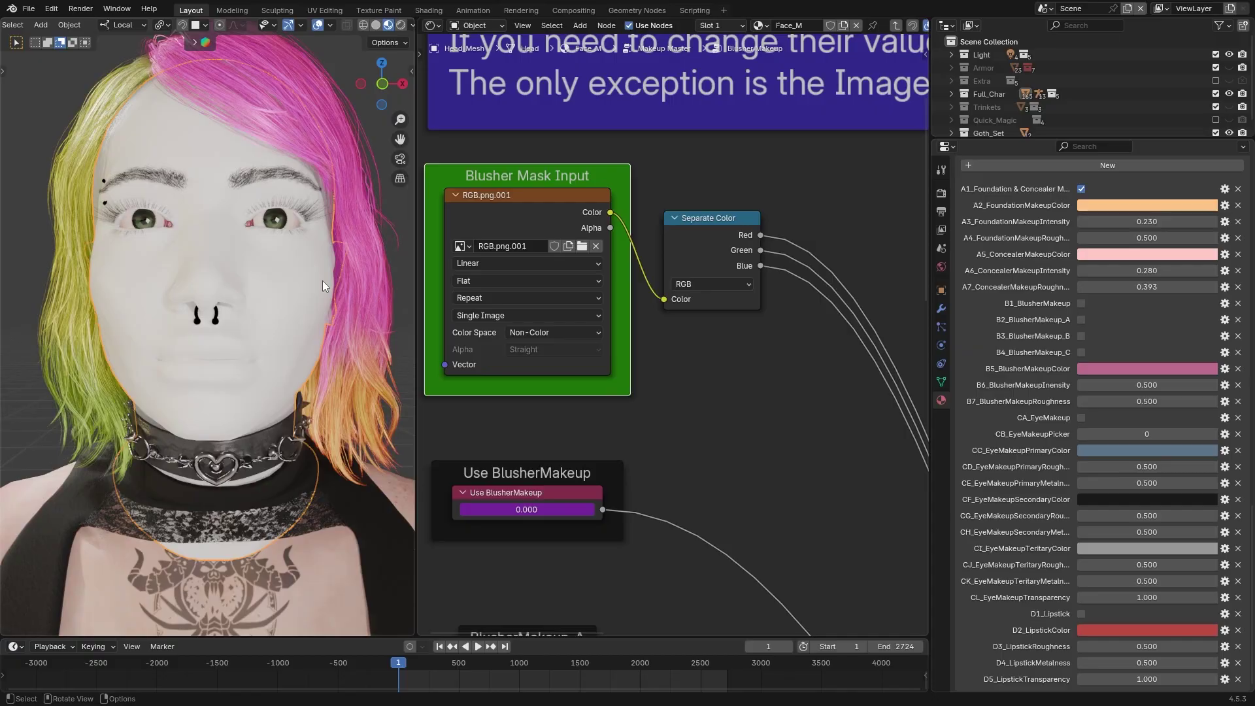
- Enable B1_BlusherMakeup together with the blusher variants A, B and C
{"action": "left_click", "coordinate": [1081, 303]}
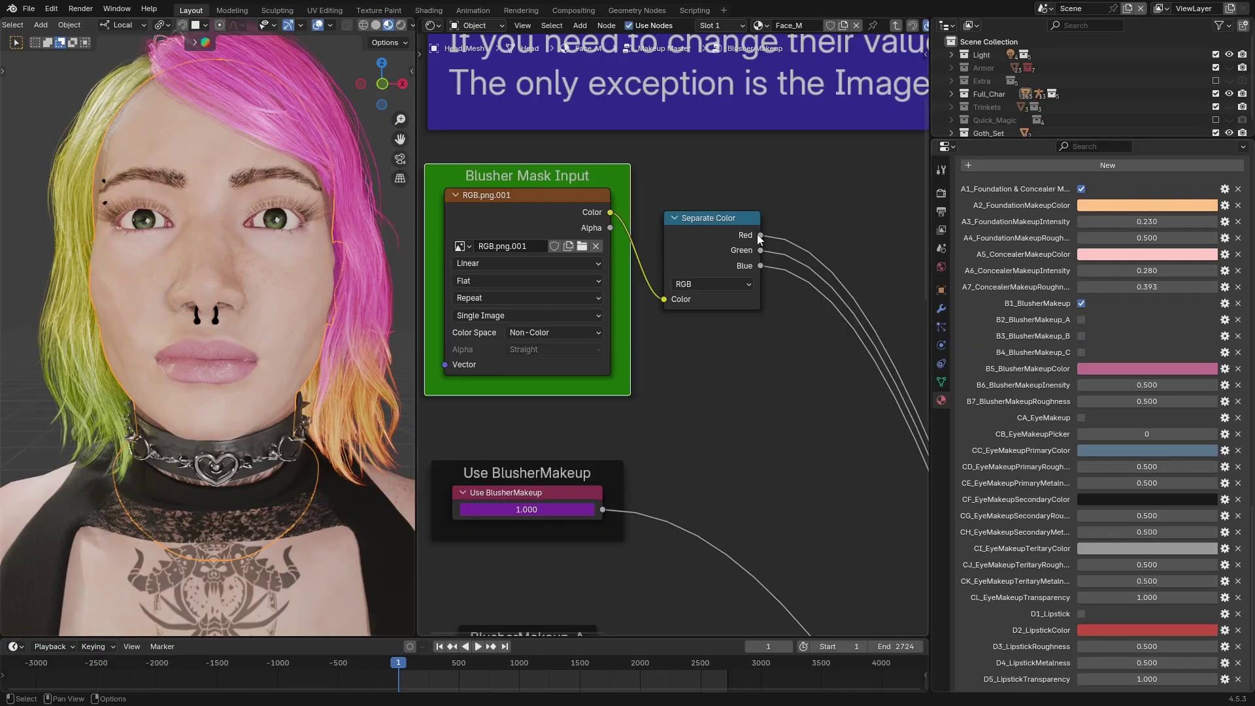
{"action": "left_click", "coordinate": [1081, 320]}
{"action": "mouse_move", "coordinate": [280, 273]}
{"action": "middle_mouse_down"}
{"action": "mouse_move", "coordinate": [259, 271]}
{"action": "mouse_move", "coordinate": [272, 287]}
{"action": "middle_mouse_up"}
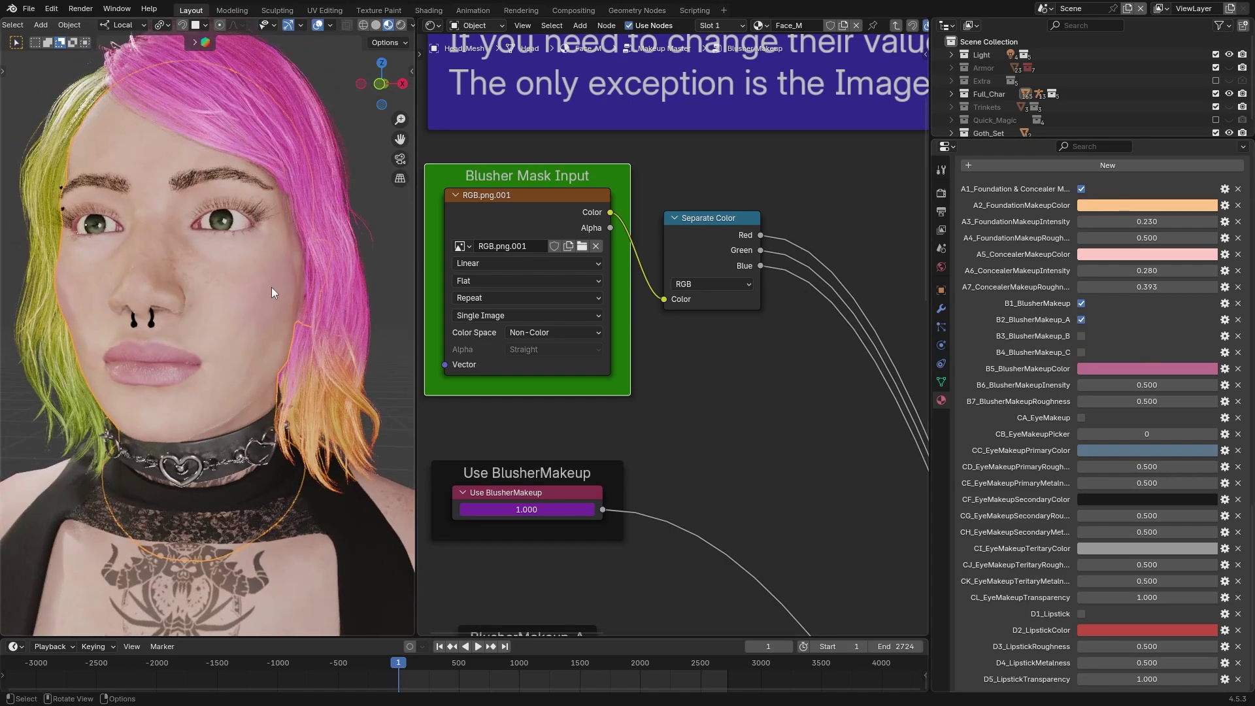
{"action": "left_click", "coordinate": [1081, 336]}
{"action": "left_click", "coordinate": [1081, 352]}
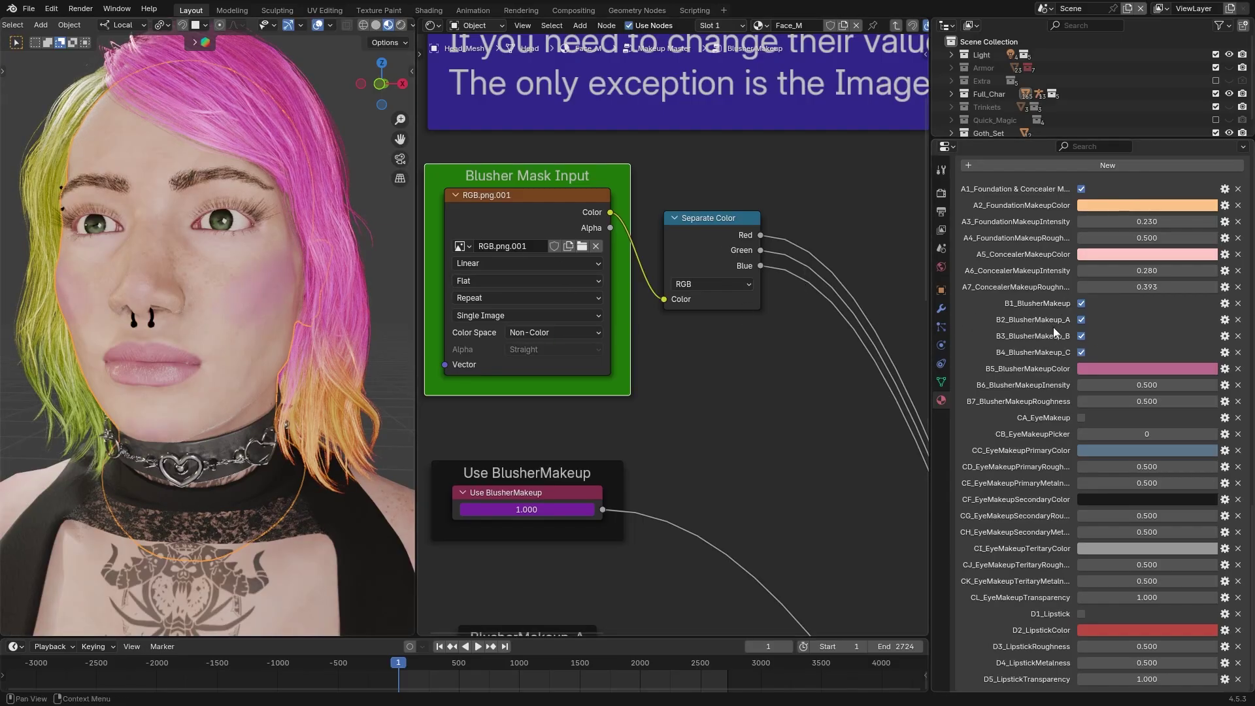
- Disable blusher variants A and B and view the face with only variant C active
{"action": "left_click_drag", "start_coordinate": [1081, 336], "coordinate": [1082, 320]}
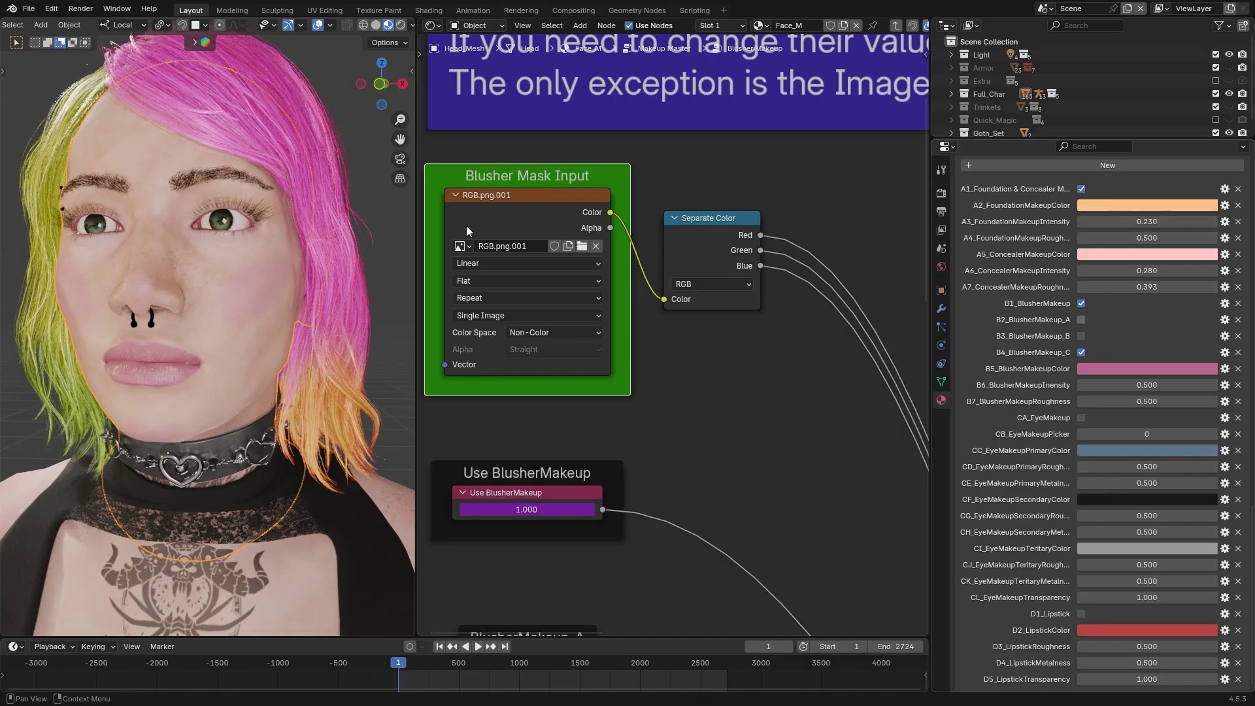
{"action": "middle_click_drag", "start_coordinate": [210, 284], "coordinate": [252, 285]}
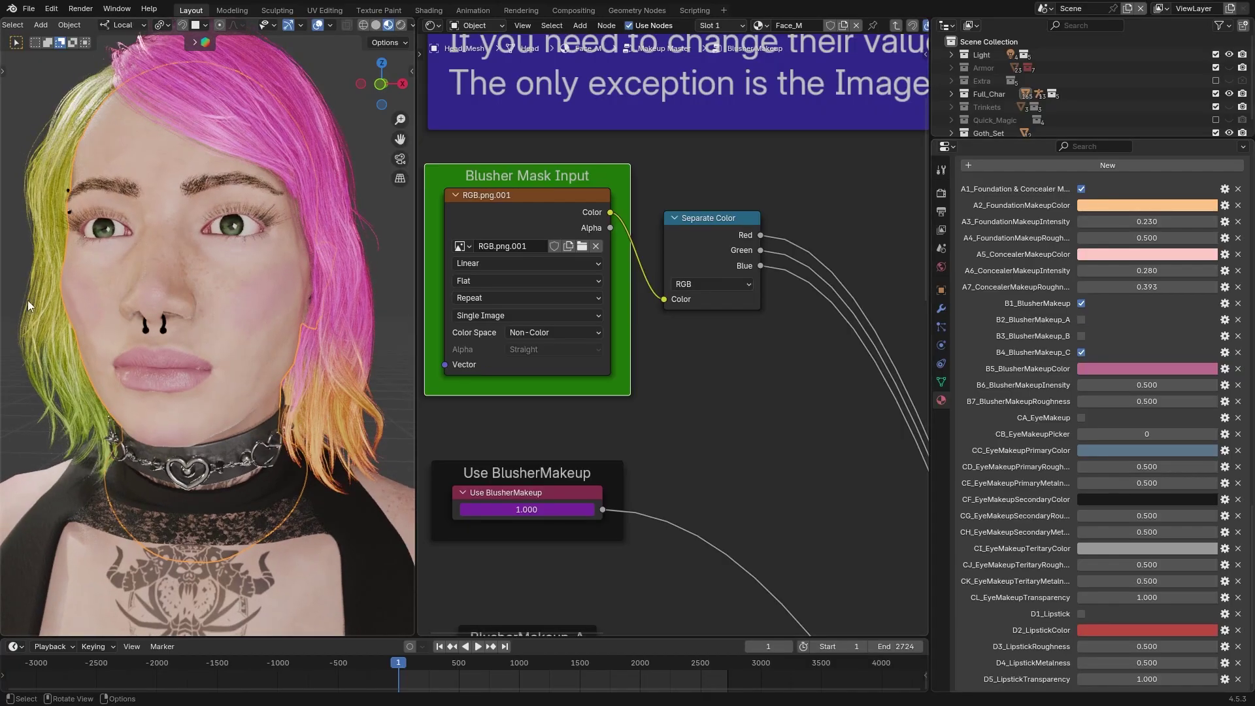
{"action": "middle_click_drag", "start_coordinate": [177, 285], "coordinate": [278, 252]}
- Turn off the Outline Selected overlay in the 3D viewport
{"action": "left_click", "coordinate": [328, 24]}
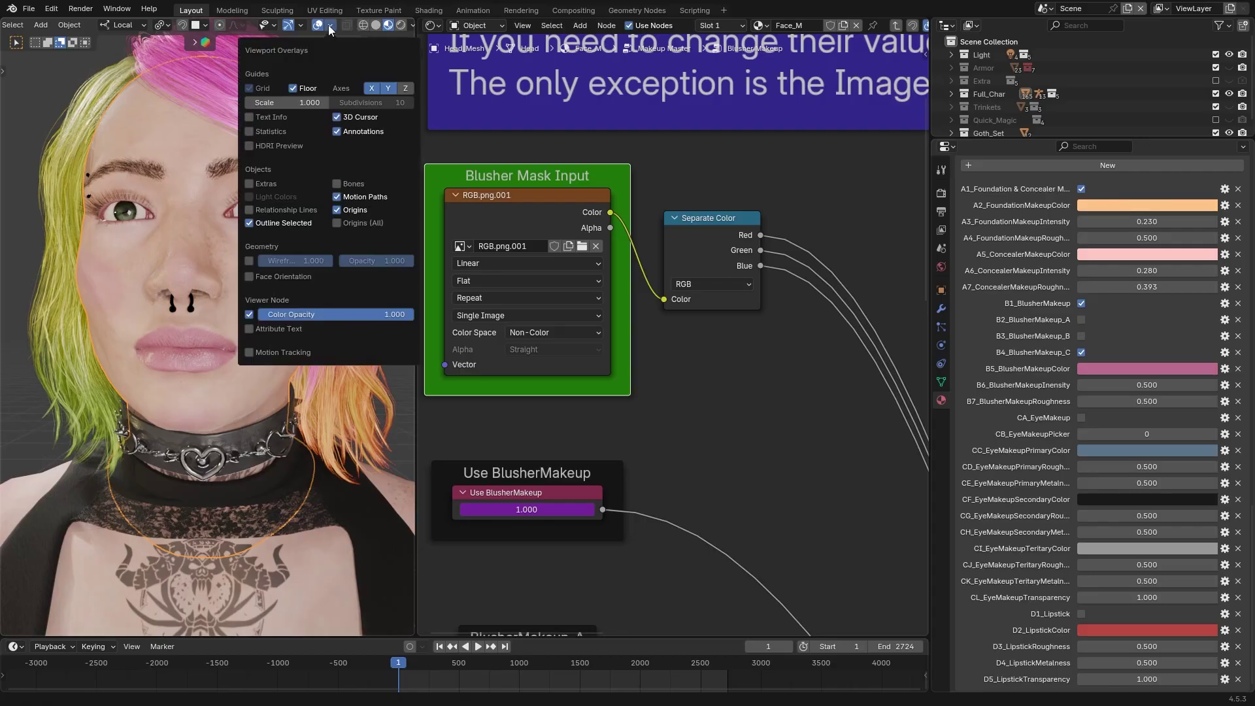
{"action": "left_click", "coordinate": [249, 225]}
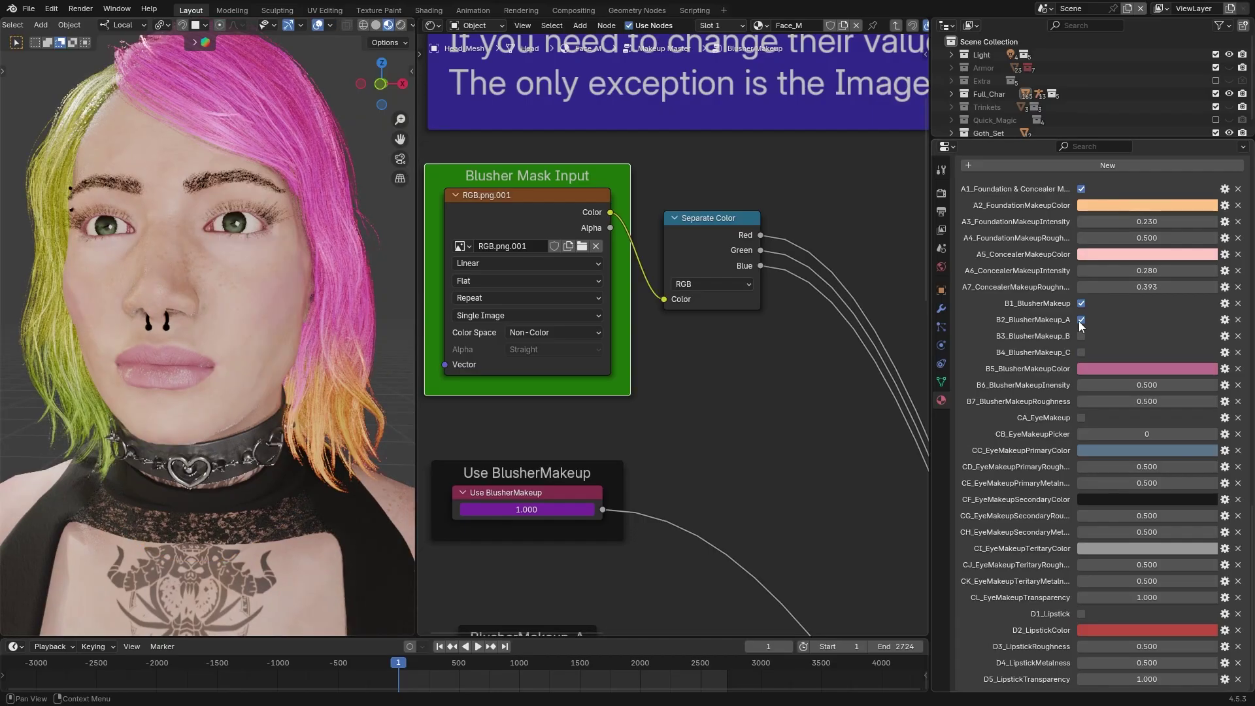
- Raise the blusher intensity to 0.987 and switch the active blusher from variant A to variant B only
{"action": "left_click", "coordinate": [1224, 386]}
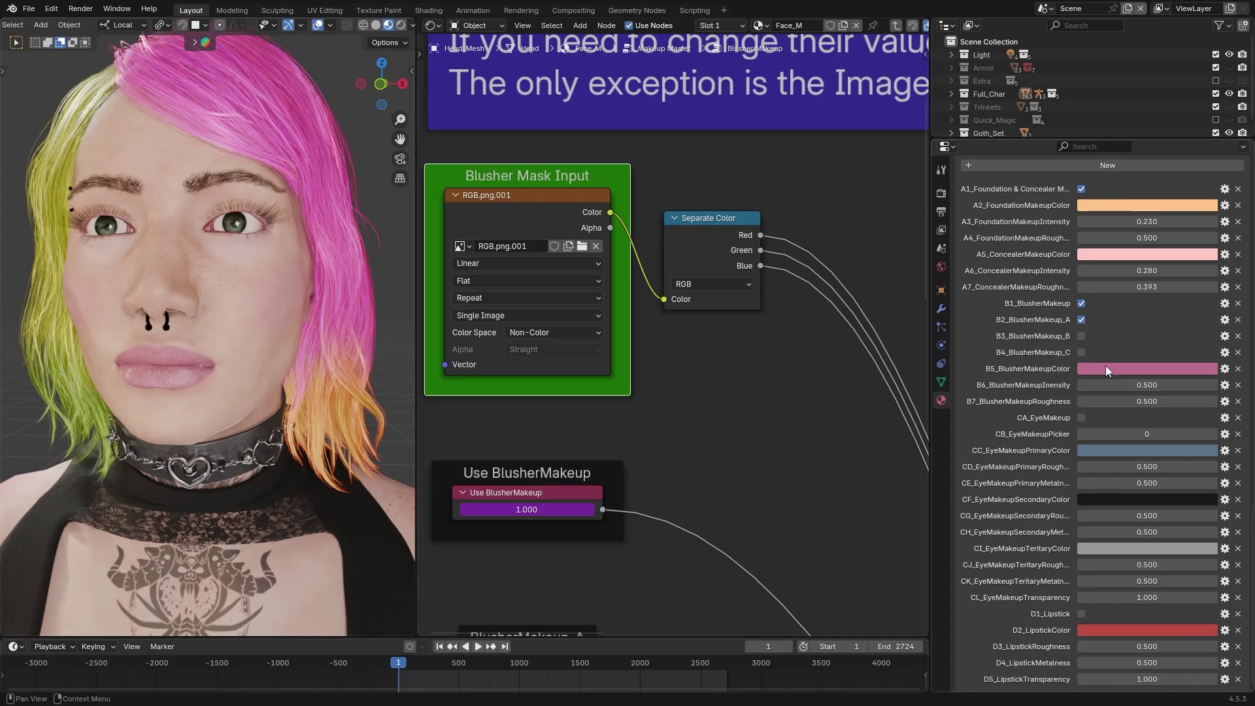
{"action": "left_click_drag", "start_coordinate": [1147, 385], "coordinate": [1170, 385]}
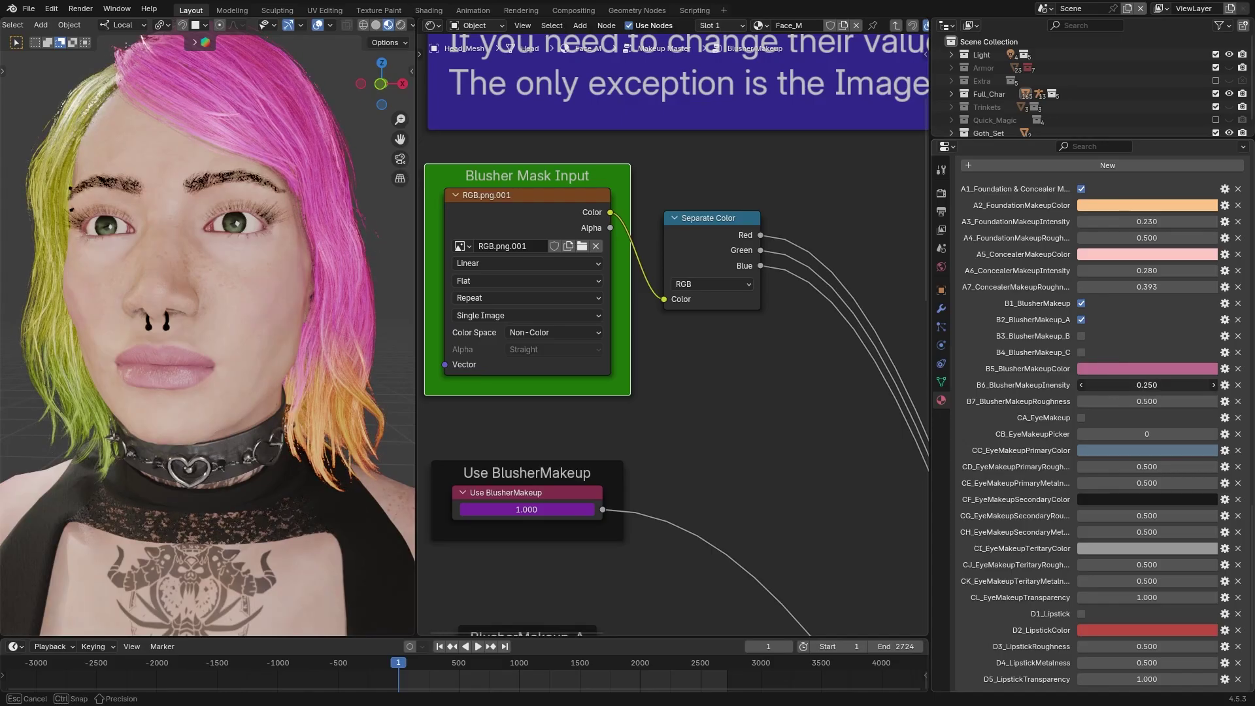
{"action": "left_click", "coordinate": [1081, 336]}
{"action": "left_click", "coordinate": [1081, 352]}
{"action": "left_click", "coordinate": [1081, 353]}
{"action": "left_click", "coordinate": [1081, 319]}
- Try a yellow-green blusher color, #9CBD52, and check it on the cheeks
{"action": "left_click", "coordinate": [1147, 368]}
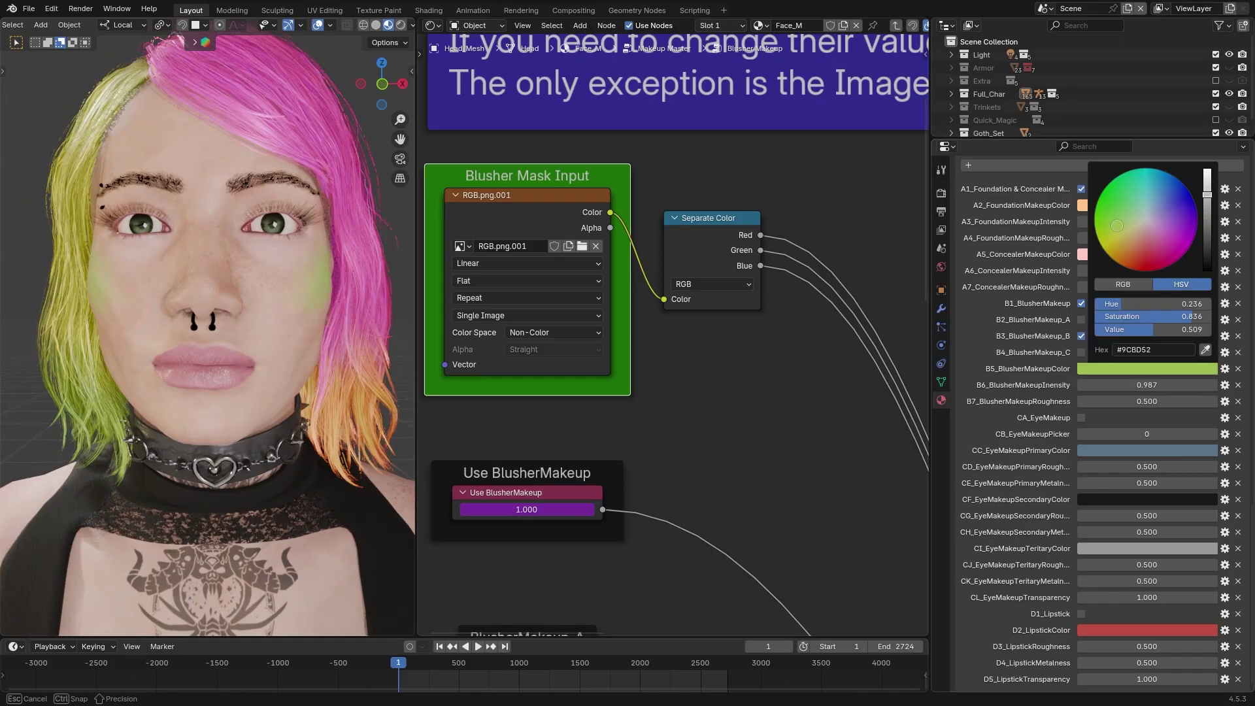
{"action": "left_click_drag", "start_coordinate": [1176, 242], "coordinate": [1128, 185]}
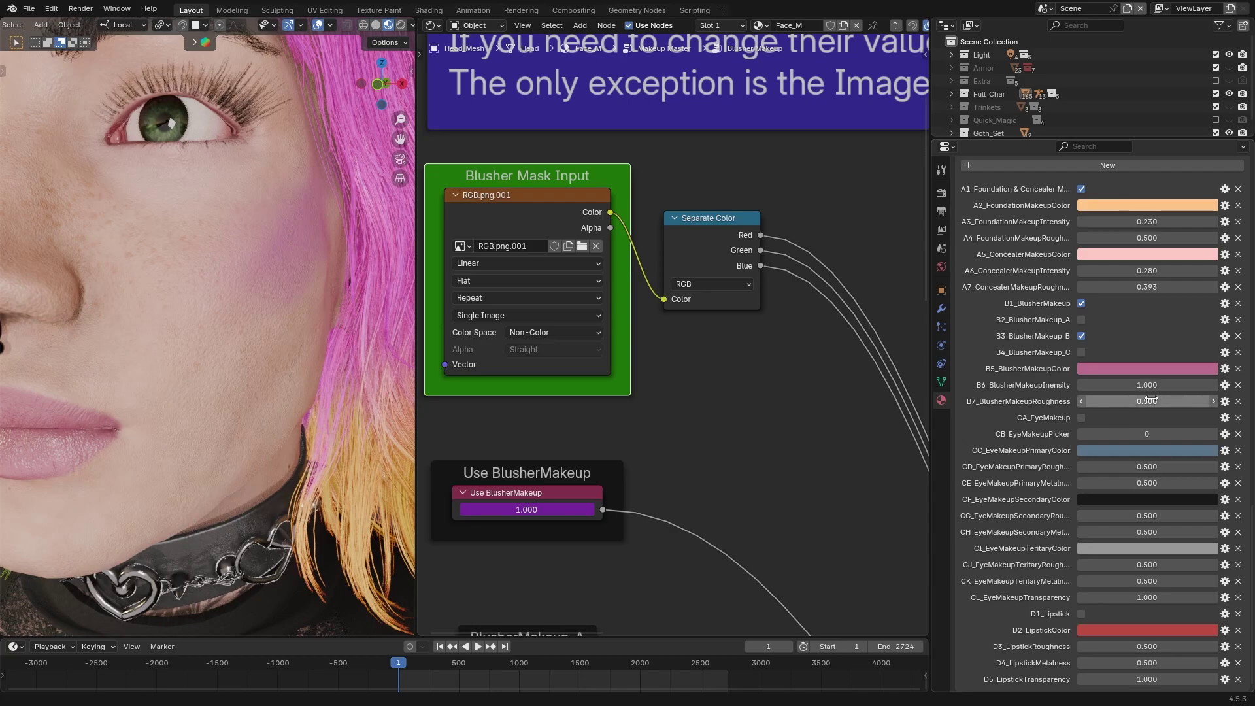
{"action": "middle_click_drag", "start_coordinate": [319, 173], "coordinate": [265, 320]}
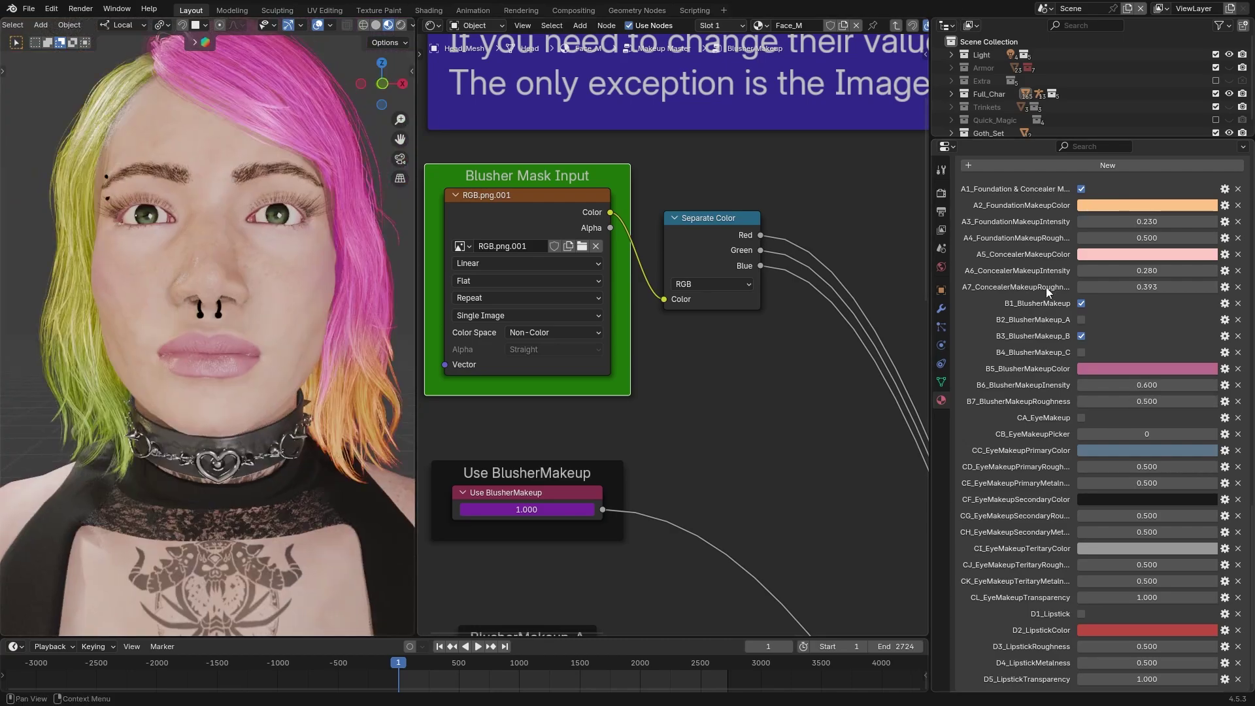
- Switch off the foundation and concealer makeup to compare the blusher on bare skin
{"action": "left_click", "coordinate": [1081, 189]}
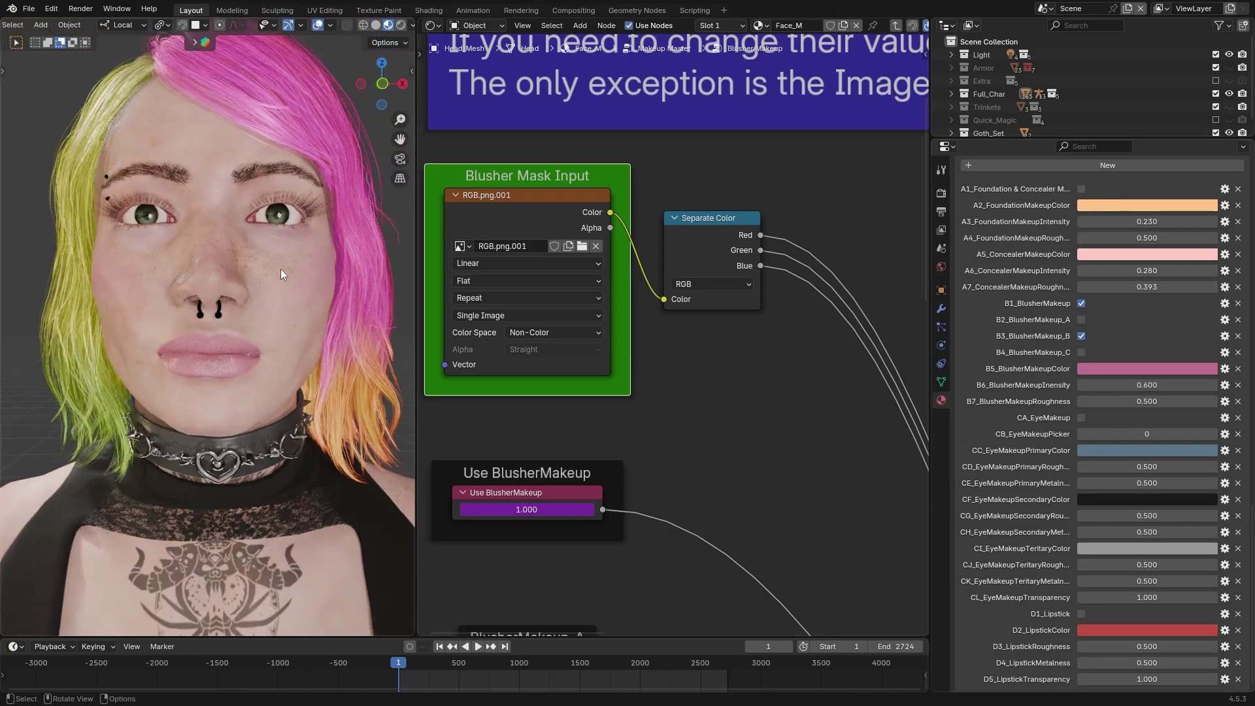
{"action": "middle_click_drag", "start_coordinate": [280, 269], "coordinate": [207, 265]}
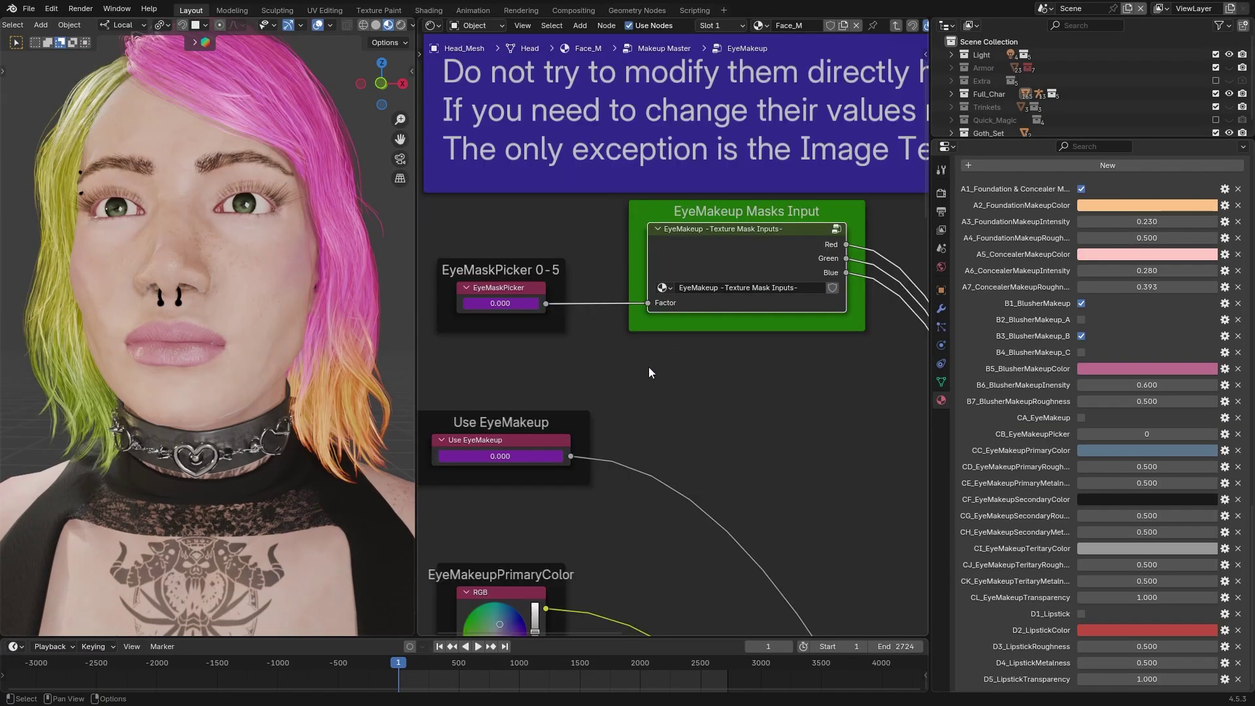
- Open the EyeMakeup -Texture Mask Inputs- node group and bring the Texture Mask = 0 image node into view
{"action": "middle_click_drag", "start_coordinate": [649, 367], "coordinate": [722, 261], "text": "ctrl"}
{"action": "scroll", "coordinate": [752, 222], "scroll_direction": "up", "scroll_amount": 3}
{"action": "left_click", "coordinate": [784, 210]}
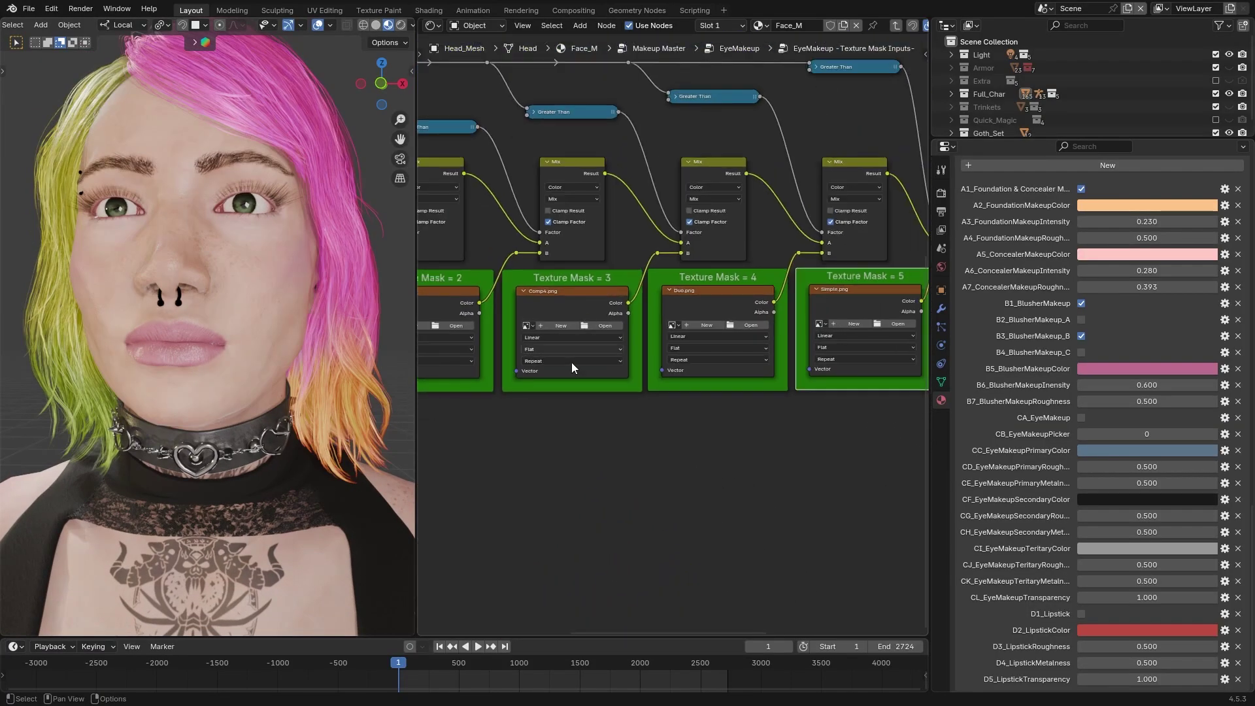
{"action": "middle_click_drag", "start_coordinate": [579, 408], "coordinate": [839, 403]}
{"action": "scroll", "coordinate": [686, 408], "scroll_direction": "down", "scroll_amount": 2}
{"action": "middle_click_drag", "start_coordinate": [686, 410], "coordinate": [736, 386]}
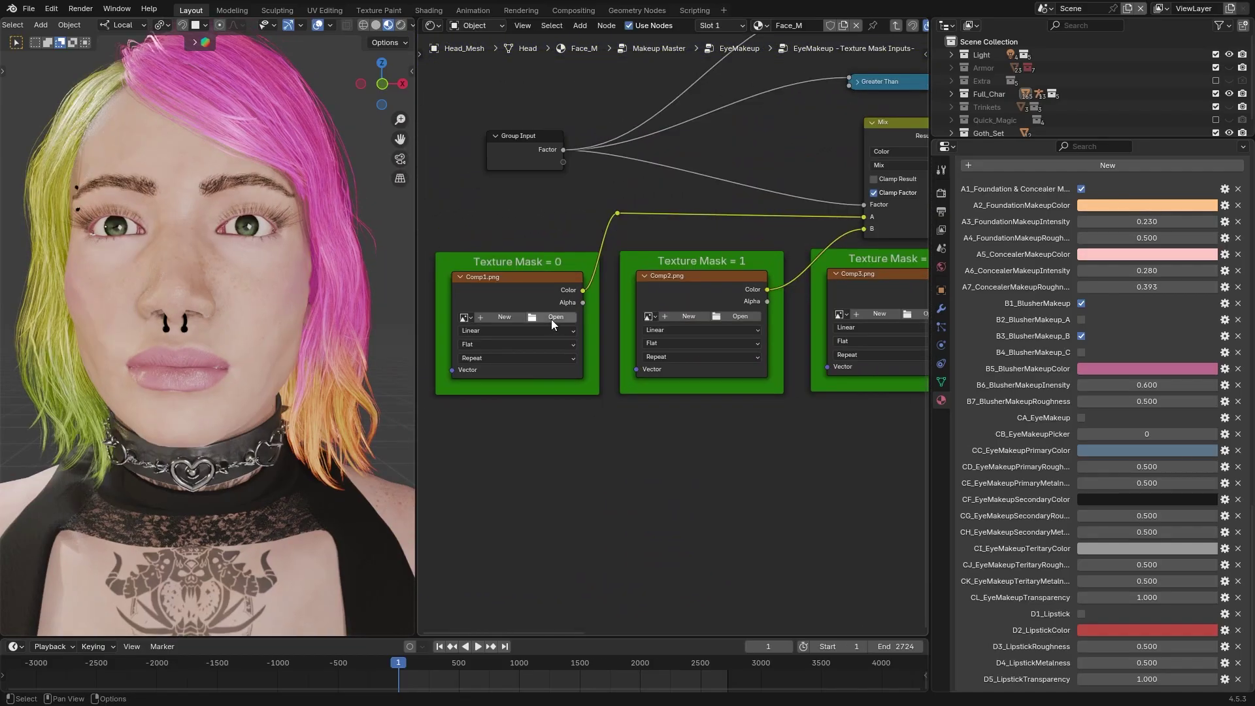
- Load Comp1.png into the Texture Mask = 0 image node and set its color space to Non-Color
{"action": "left_click", "coordinate": [553, 318]}
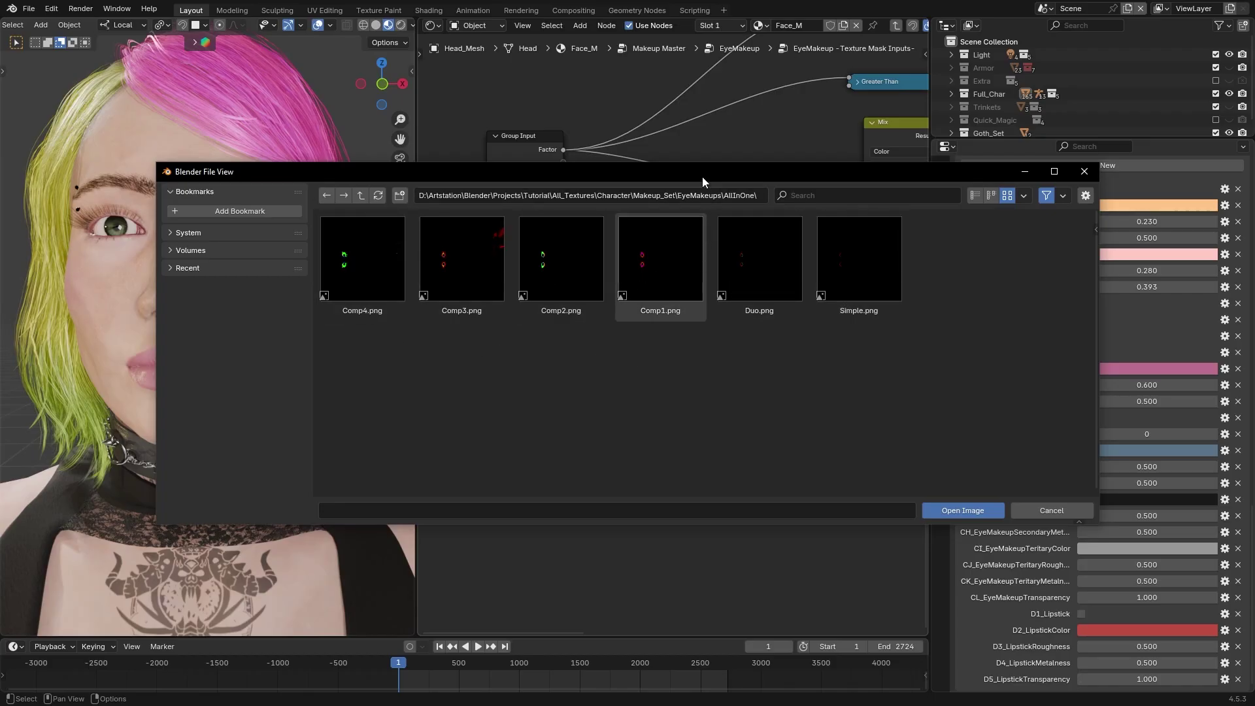
{"action": "left_click_drag", "start_coordinate": [700, 174], "coordinate": [640, 192]}
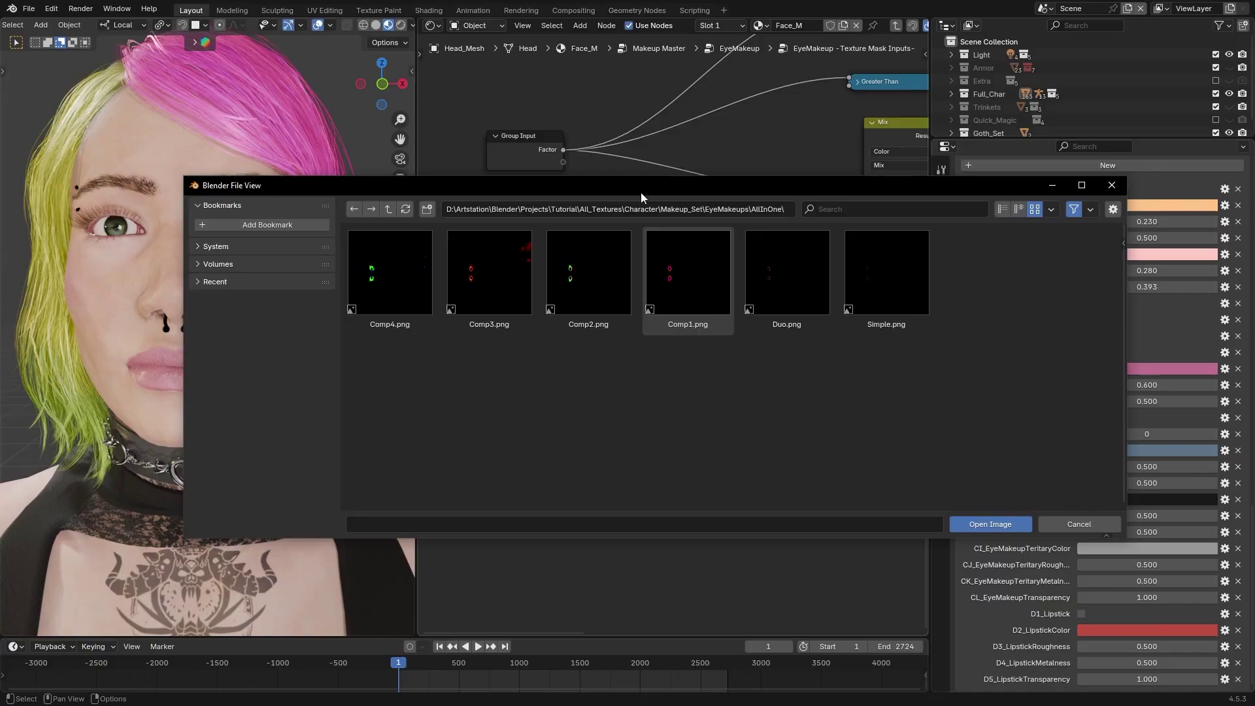
{"action": "left_click", "coordinate": [699, 272]}
{"action": "left_click", "coordinate": [988, 524]}
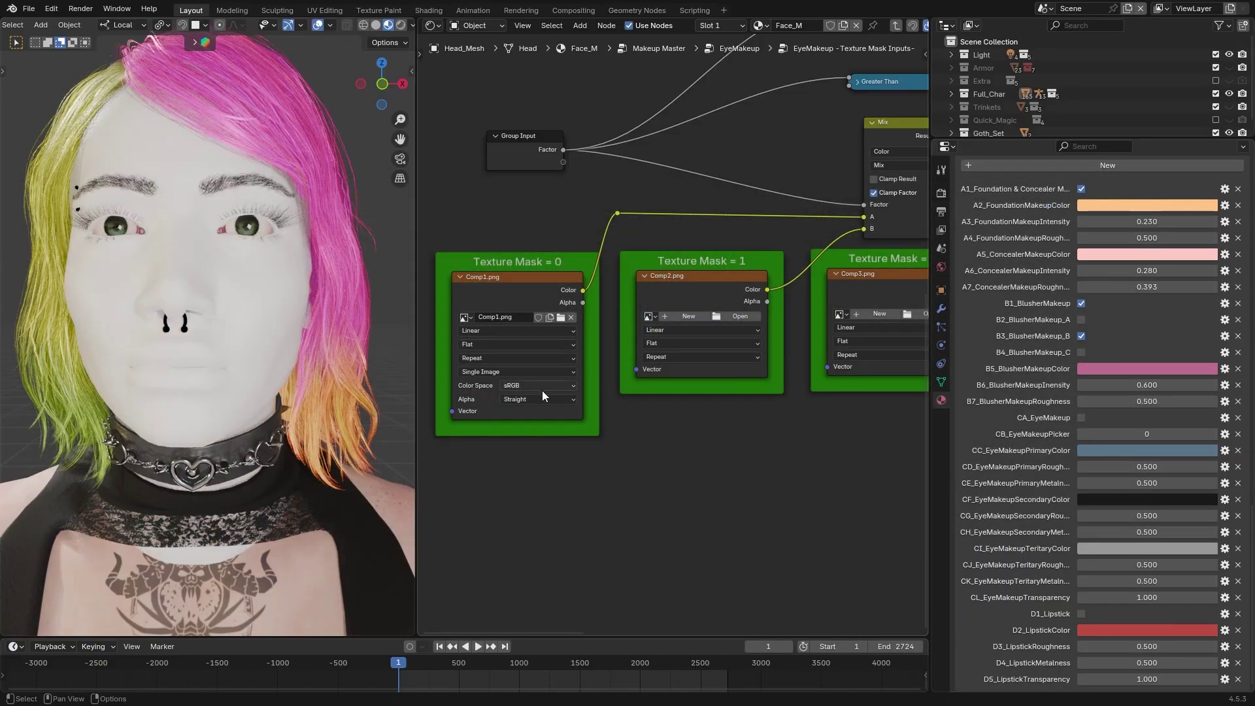
{"action": "left_click", "coordinate": [533, 385]}
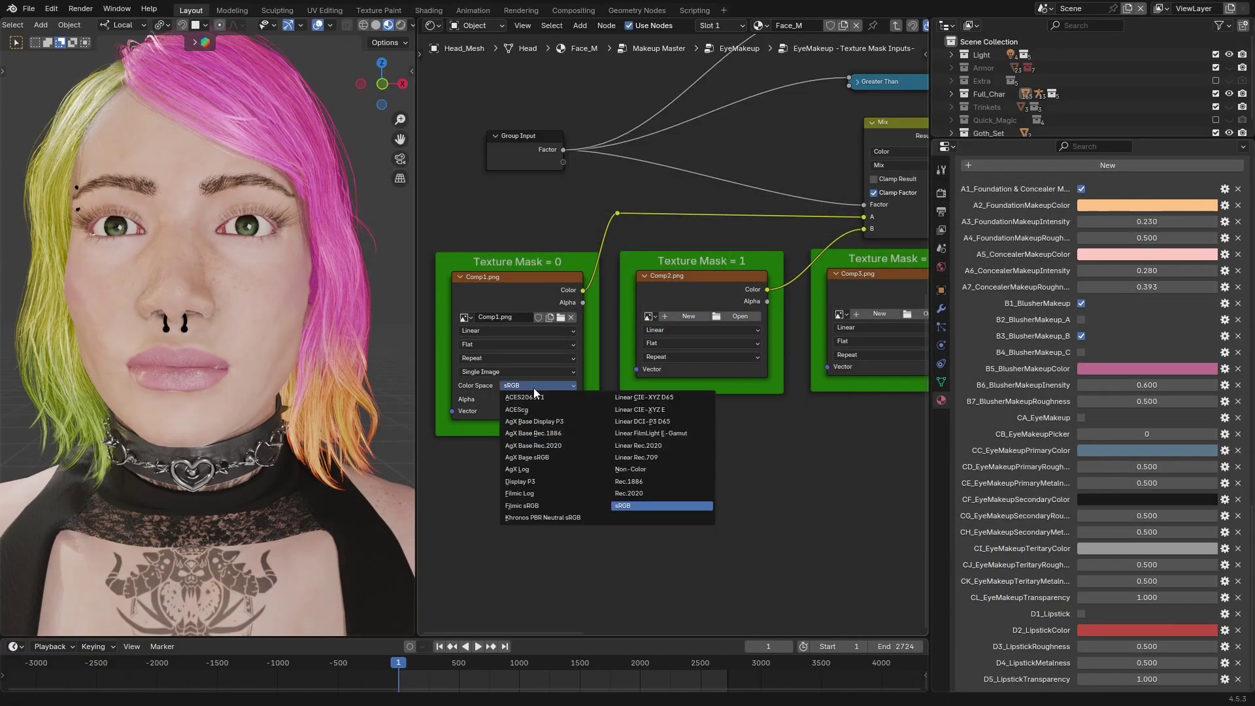
{"action": "left_click", "coordinate": [625, 468]}
{"action": "middle_click_drag", "start_coordinate": [542, 382], "coordinate": [588, 374]}
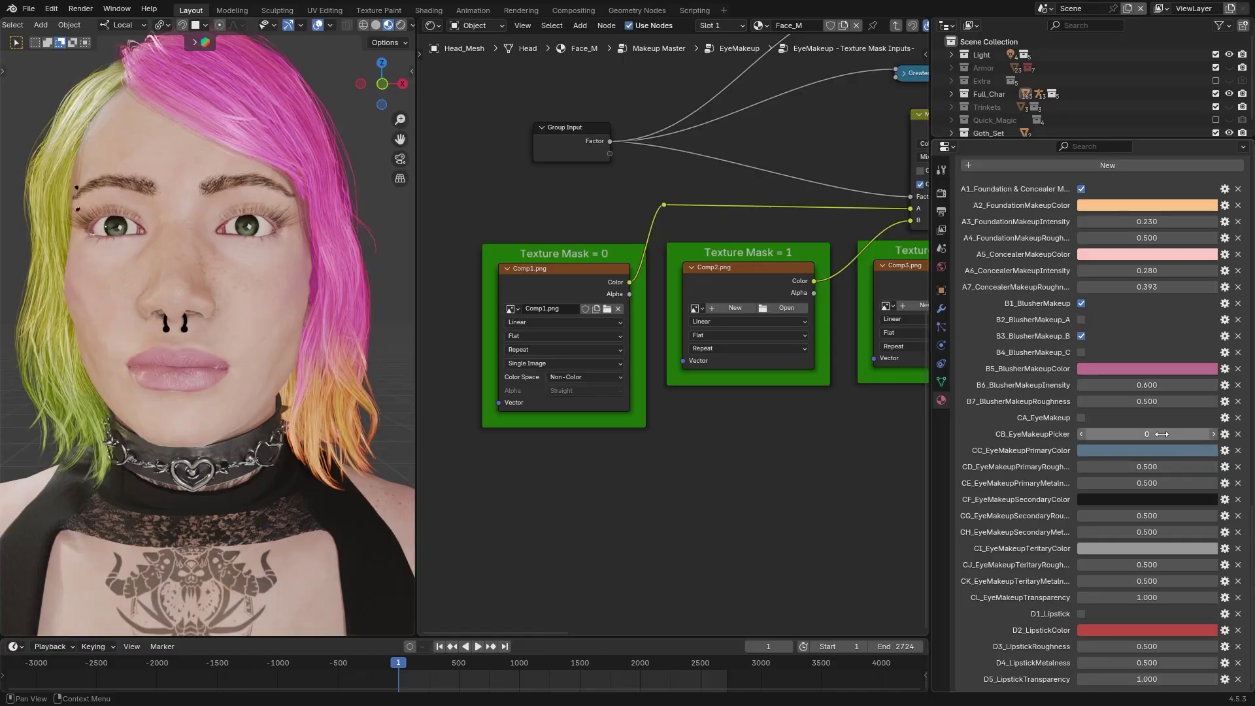
- Step the eye makeup picker up to 2 and back to 0, and switch on the eye makeup
{"action": "left_click", "coordinate": [1214, 434]}
{"action": "left_click", "coordinate": [1214, 434]}
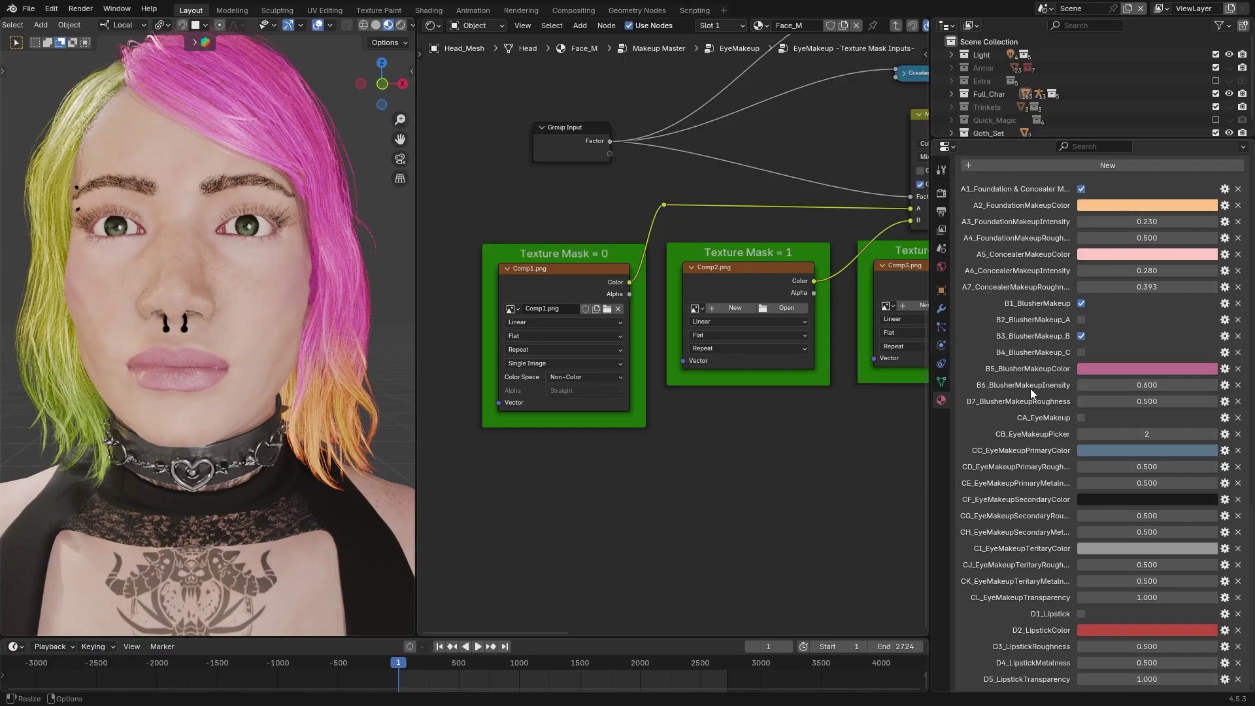
{"action": "left_click", "coordinate": [1079, 434]}
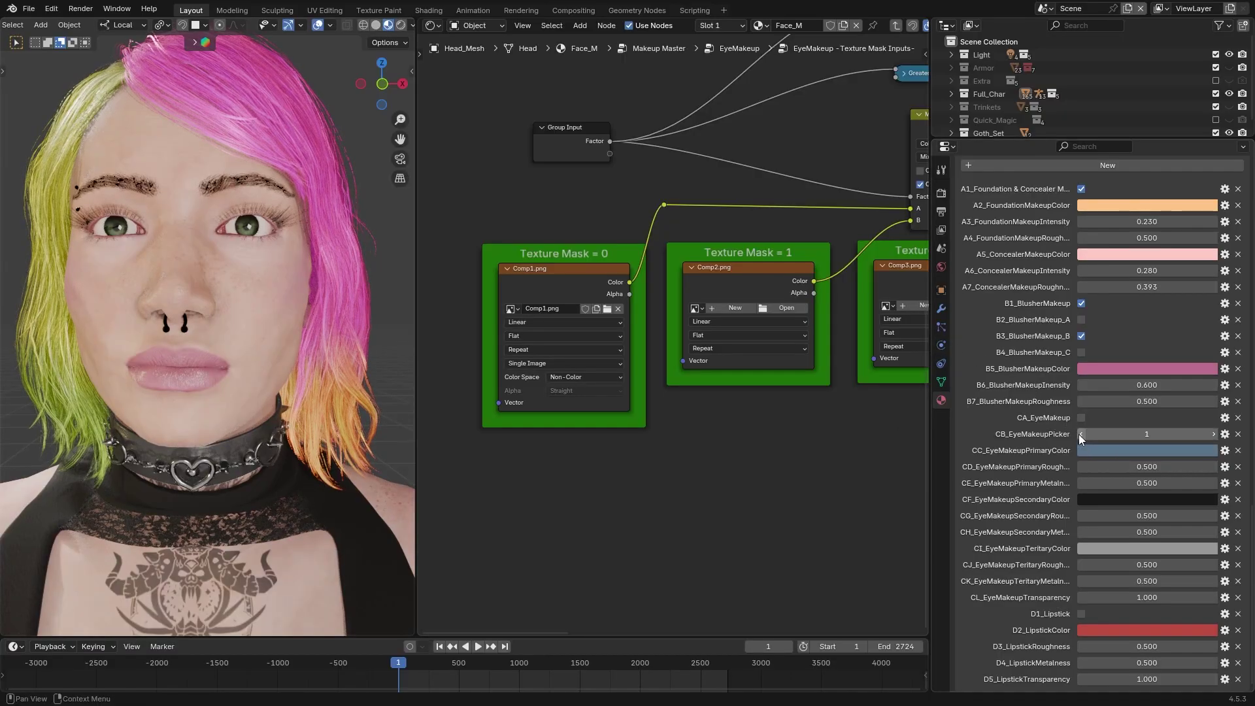
{"action": "left_click", "coordinate": [1080, 434]}
{"action": "left_click", "coordinate": [1081, 418]}
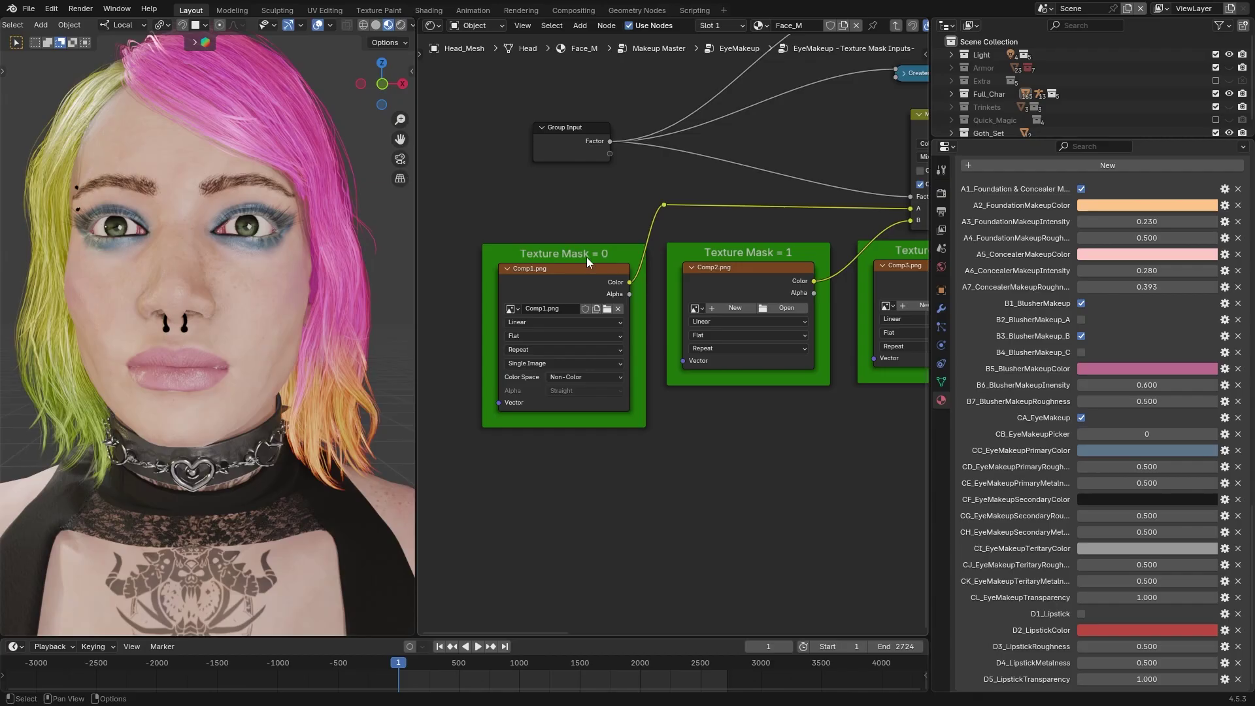
- Preview the eye makeup with higher picker values on the empty mask slots and return the picker to 0
{"action": "left_click", "coordinate": [1213, 434]}
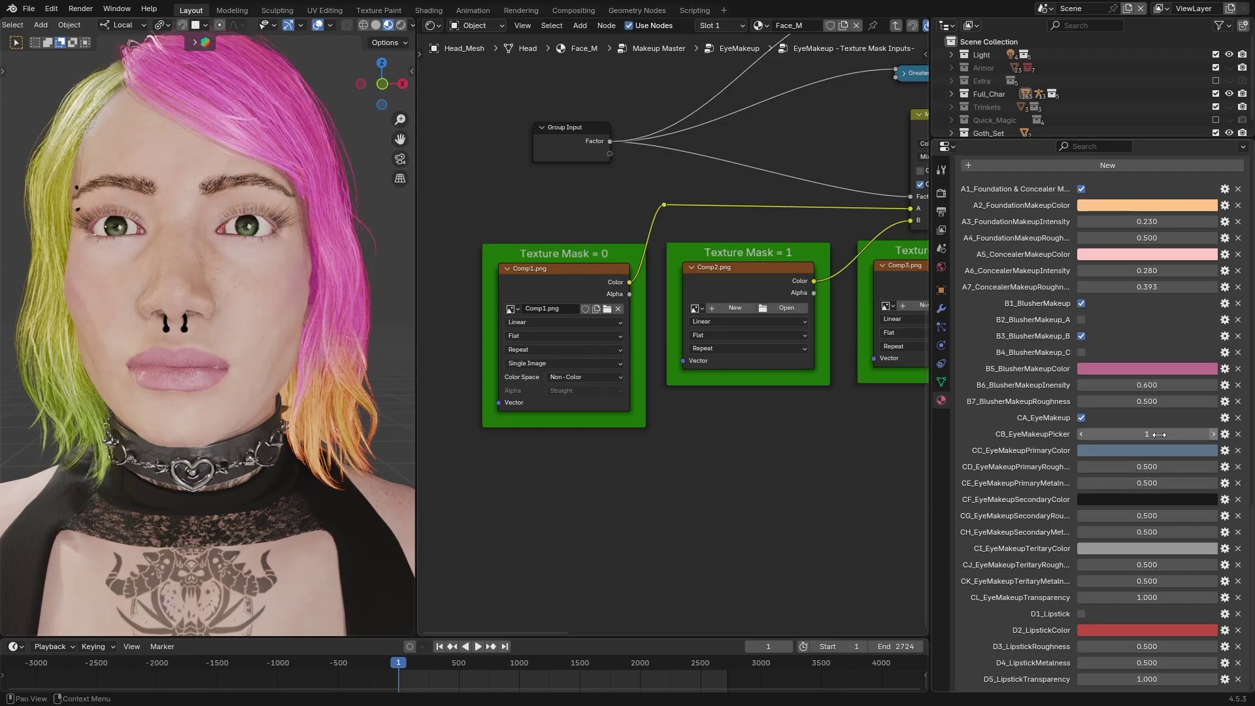
{"action": "left_click", "coordinate": [1213, 434]}
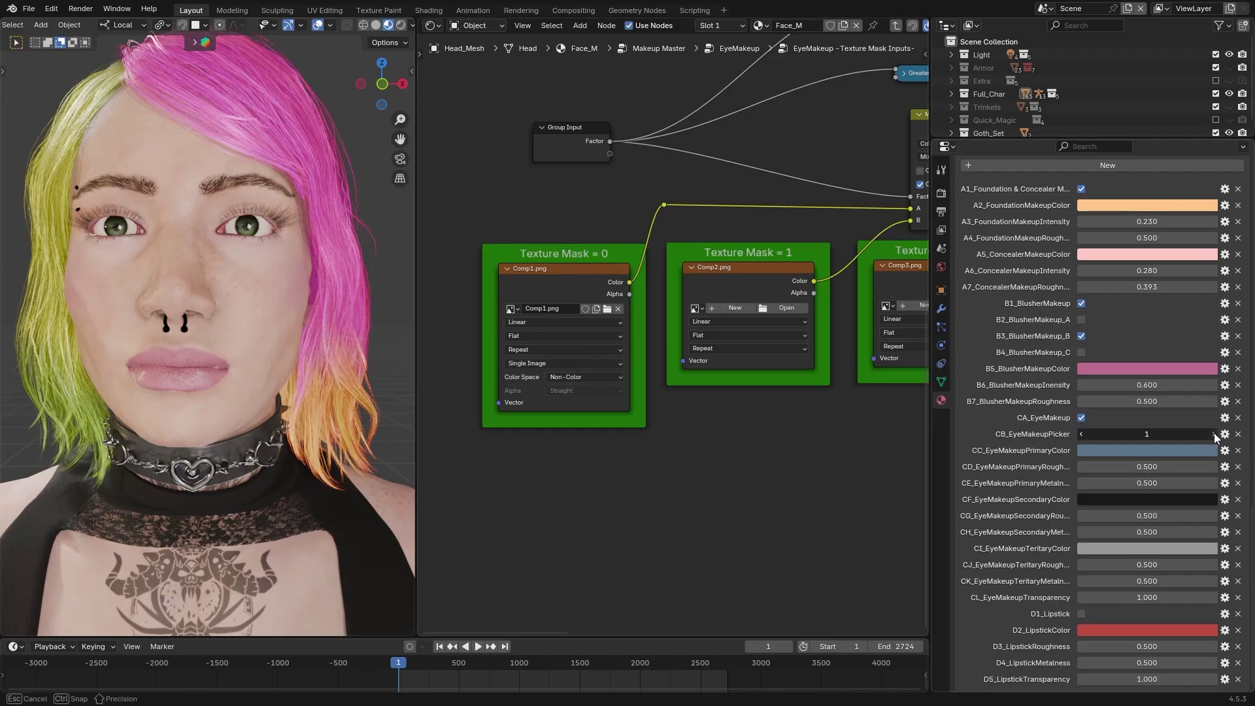
{"action": "left_click", "coordinate": [1080, 434]}
{"action": "left_click", "coordinate": [1080, 434]}
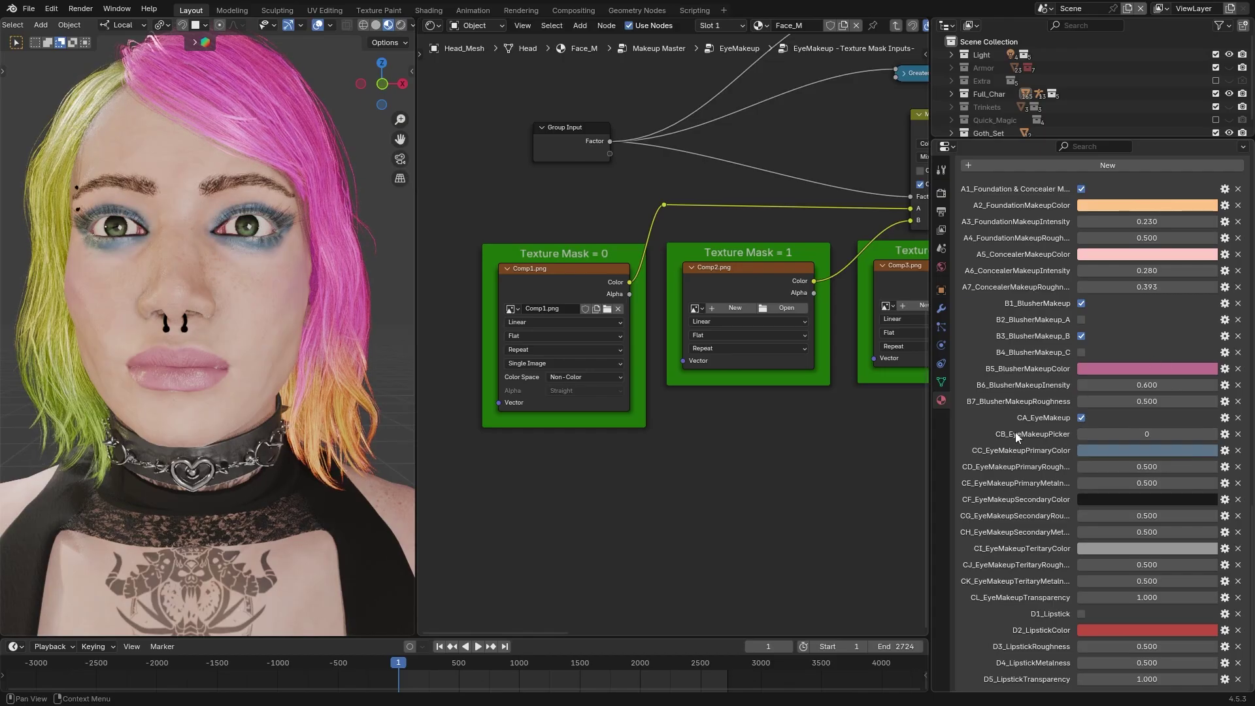
- Set the eye makeup's primary roughness to 0.428 and metalness to 0.483, and its secondary roughness to 0 and metalness to 1
{"action": "left_click_drag", "start_coordinate": [930, 424], "coordinate": [844, 418]}
{"action": "scroll", "coordinate": [261, 313], "scroll_direction": "up", "scroll_amount": 5}
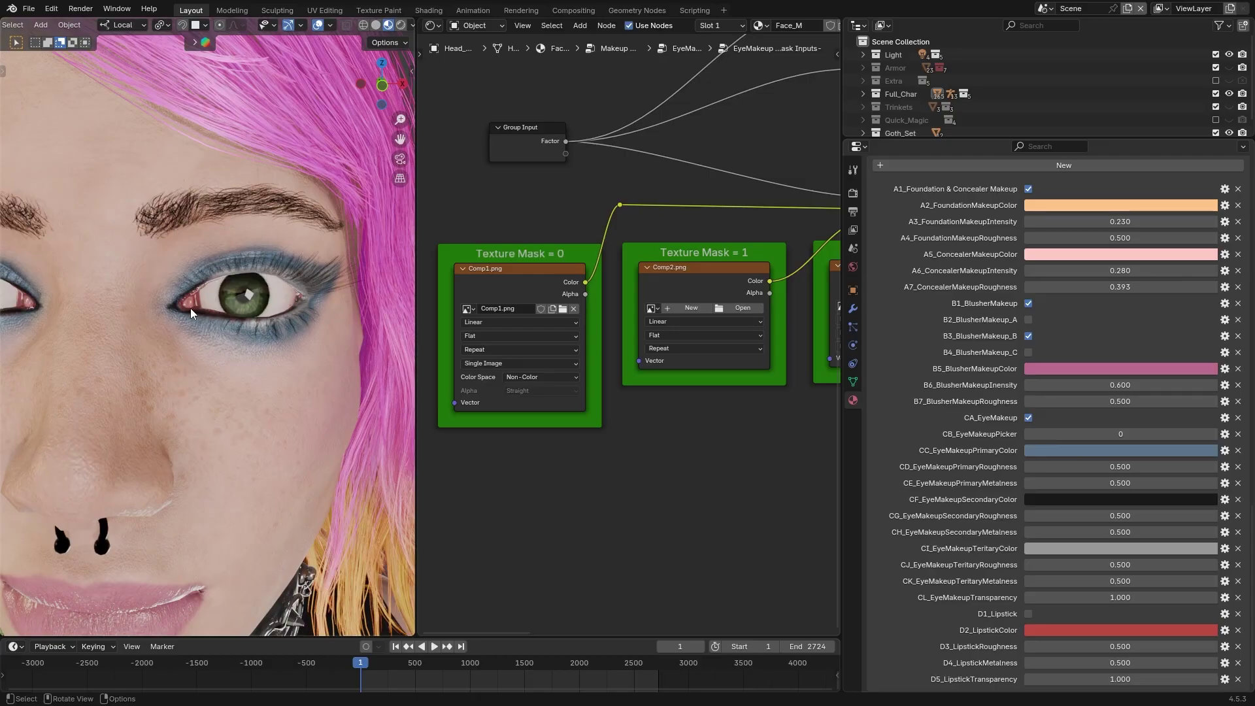
{"action": "scroll", "coordinate": [253, 272], "scroll_direction": "down", "scroll_amount": 6}
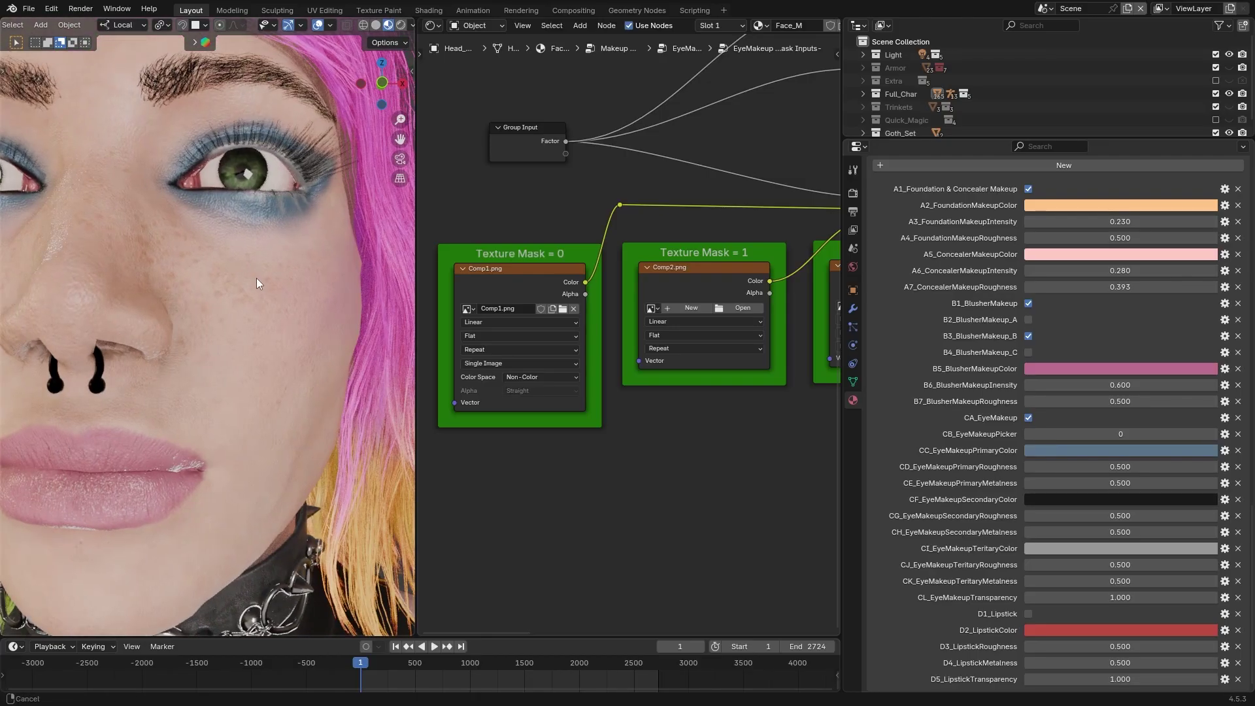
{"action": "scroll", "coordinate": [257, 277], "scroll_direction": "up", "scroll_amount": 2, "text": "shift"}
{"action": "scroll", "coordinate": [281, 293], "scroll_direction": "up", "scroll_amount": 4}
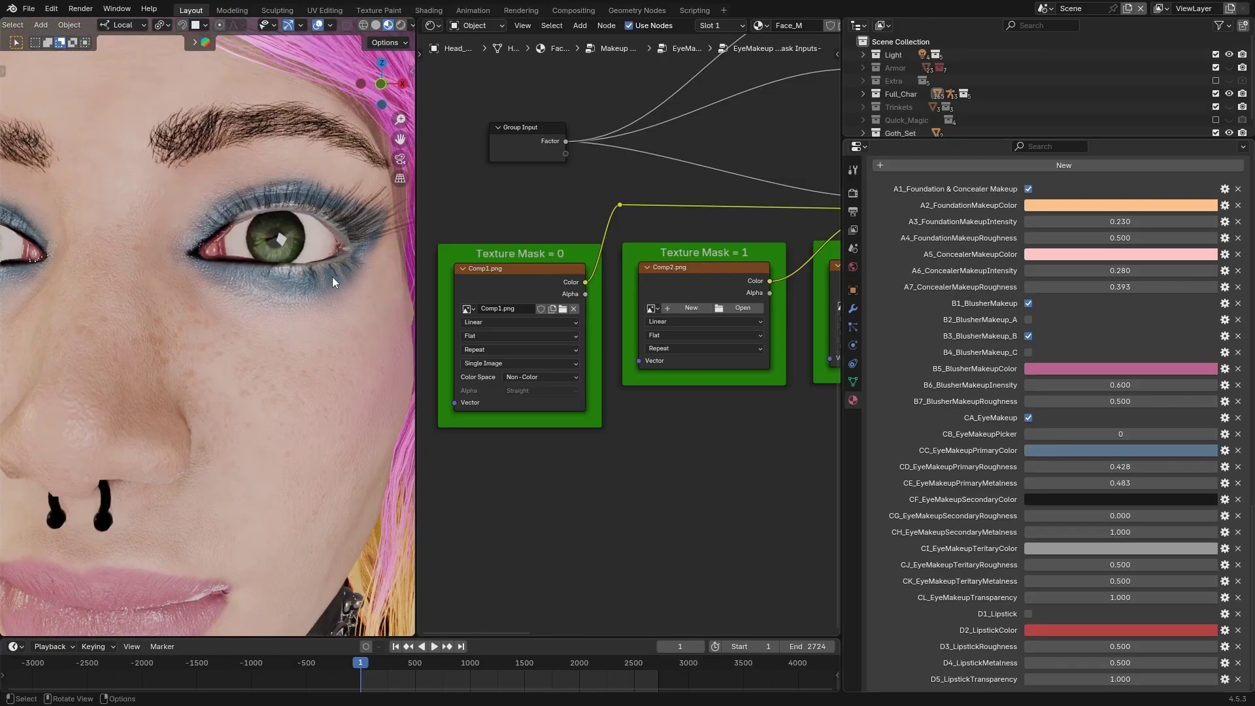
{"action": "scroll", "coordinate": [274, 304], "scroll_direction": "up", "scroll_amount": 2, "text": "ctrl"}
{"action": "scroll", "coordinate": [334, 395], "scroll_direction": "down", "scroll_amount": 2, "text": "ctrl"}
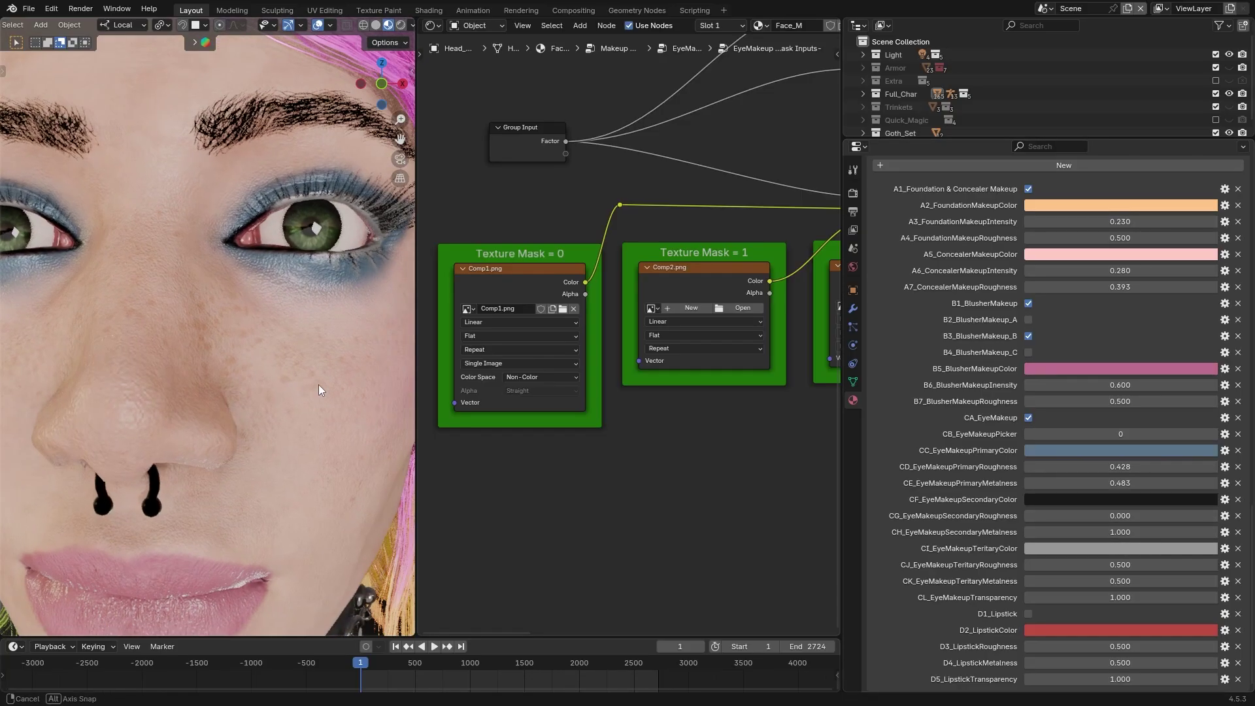
- Set the tertiary eye makeup roughness to 0.118 and metalness to 0, and try a lower eye makeup transparency
{"action": "left_click_drag", "start_coordinate": [1111, 564], "coordinate": [1072, 565]}
{"action": "left_click_drag", "start_coordinate": [1120, 581], "coordinate": [1046, 581]}
{"action": "scroll", "coordinate": [321, 340], "scroll_direction": "down", "scroll_amount": 2, "text": "shift"}
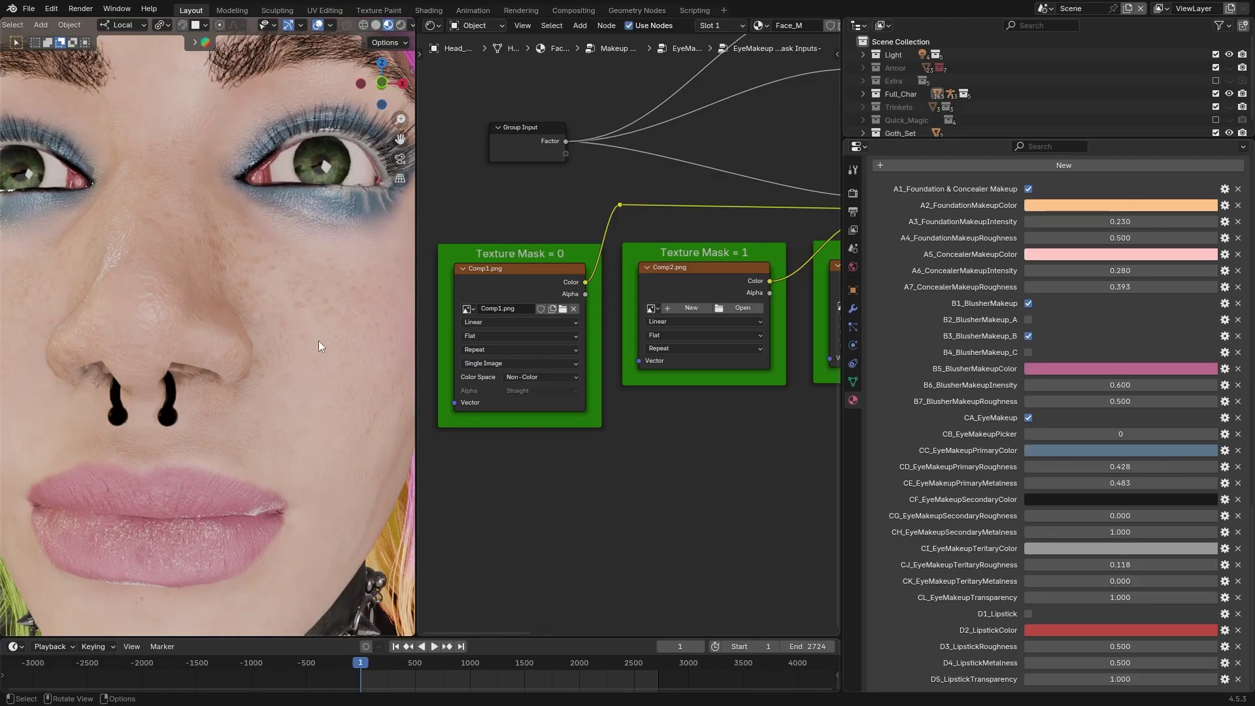
{"action": "scroll", "coordinate": [323, 366], "scroll_direction": "down", "scroll_amount": 5}
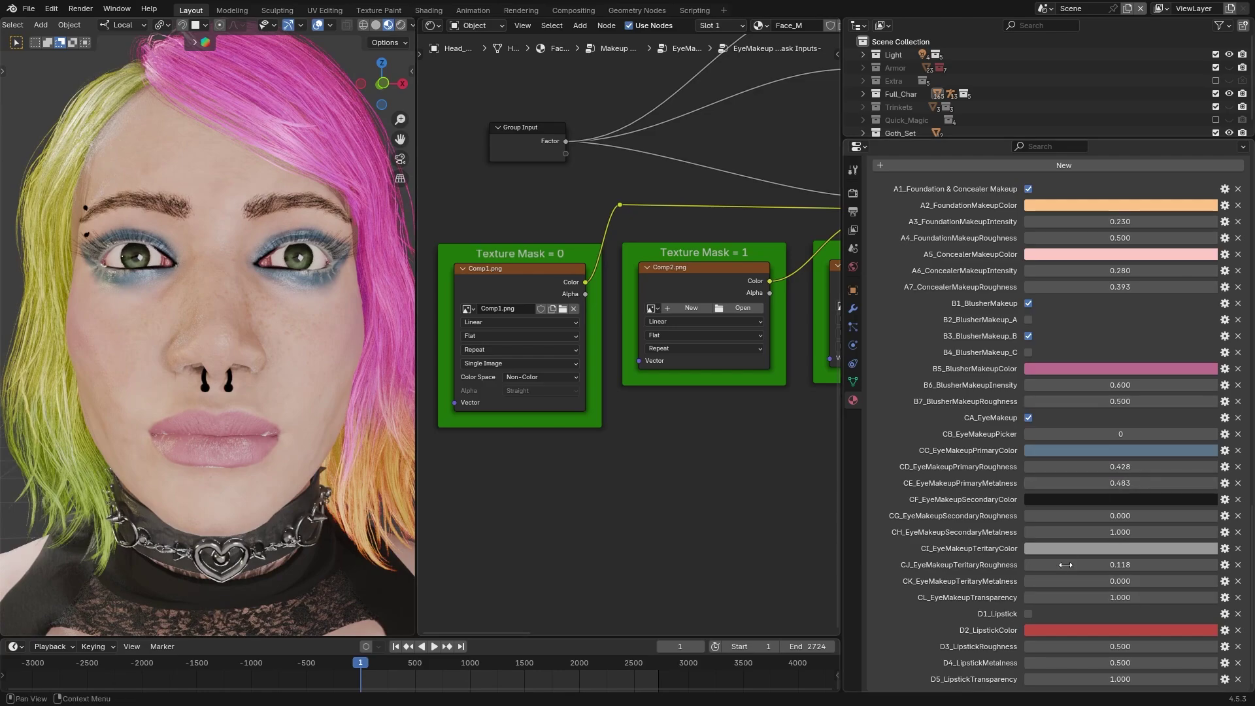
{"action": "left_click_drag", "start_coordinate": [1111, 598], "coordinate": [1032, 598]}
{"action": "key", "text": "Escape"}
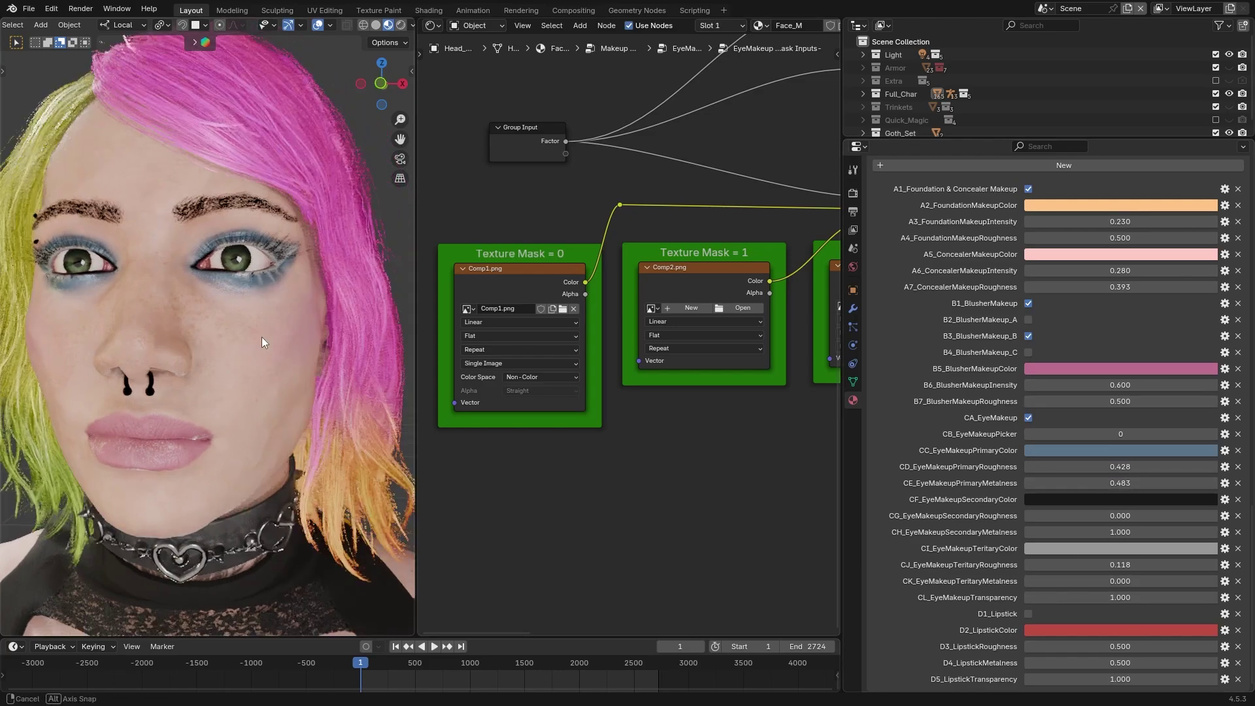
- Try a muted purple, #877490, as the primary eye makeup color and a bright green as the secondary color
{"action": "left_click", "coordinate": [1085, 453]}
{"action": "mouse_move", "coordinate": [1145, 297]}
{"action": "left_mouse_down"}
{"action": "mouse_move", "coordinate": [1141, 308]}
{"action": "mouse_move", "coordinate": [1156, 303]}
{"action": "left_mouse_up"}
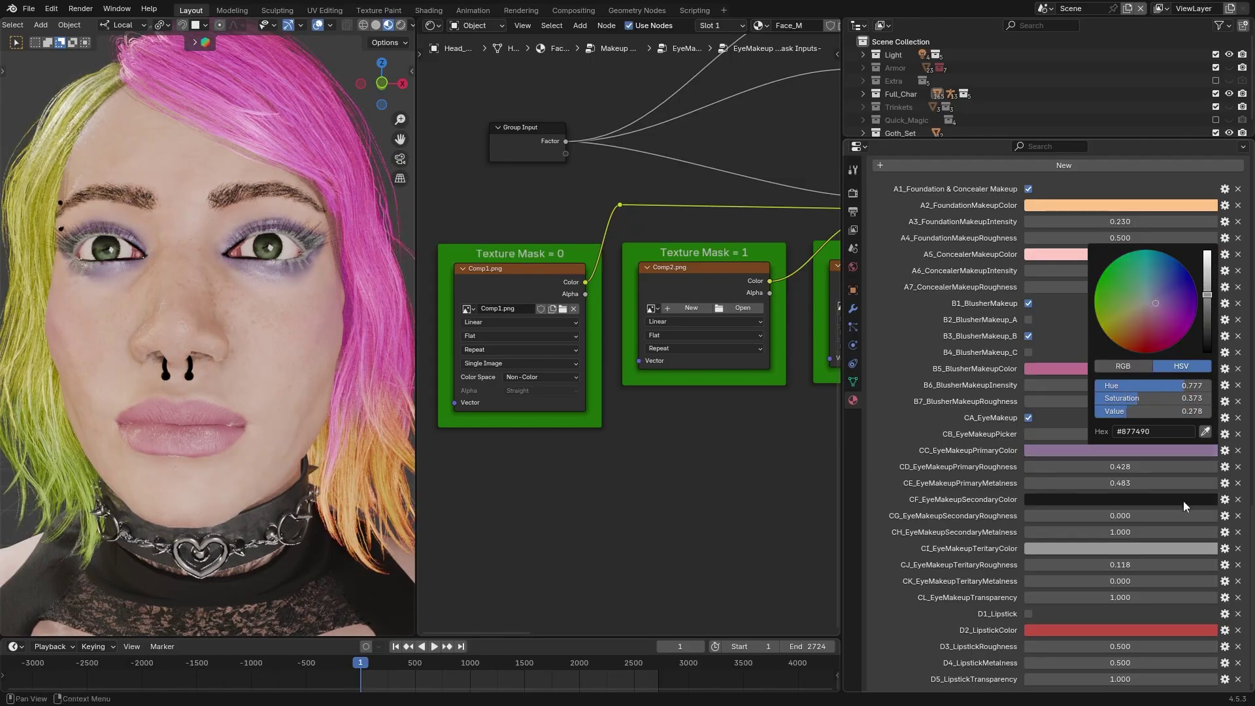
{"action": "left_click", "coordinate": [1154, 500]}
{"action": "left_click", "coordinate": [1055, 500]}
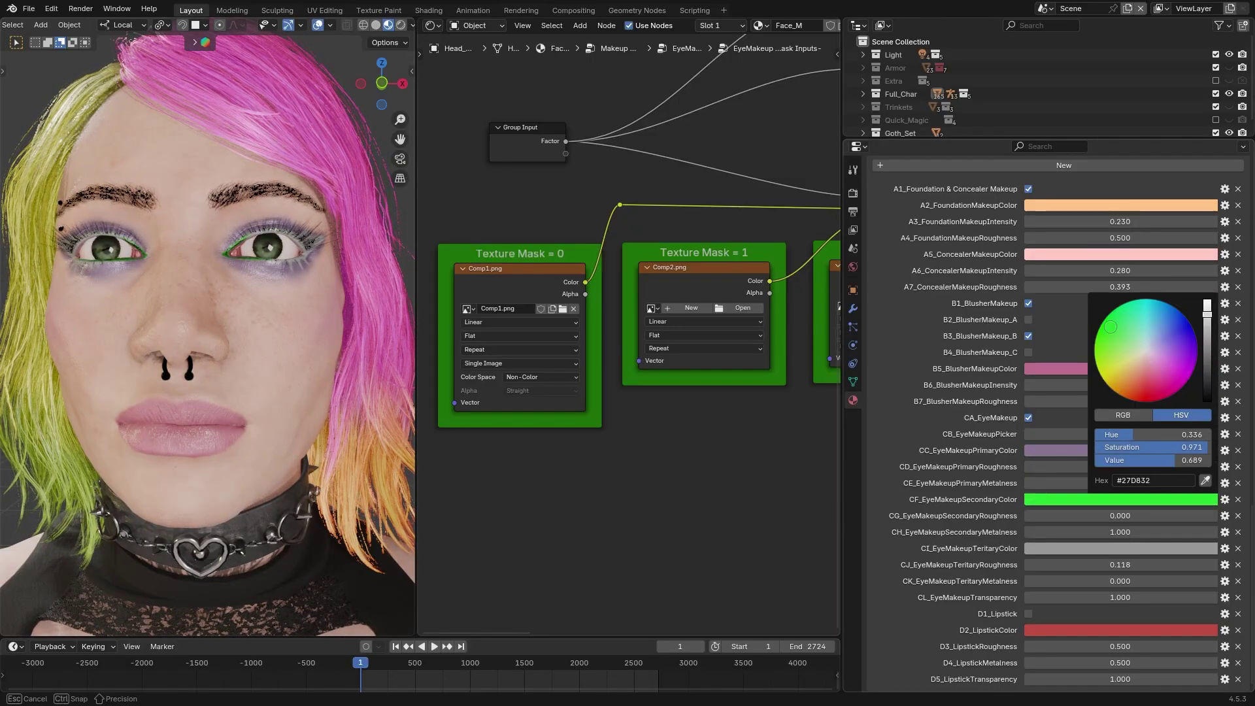
{"action": "left_click_drag", "start_coordinate": [1151, 434], "coordinate": [1177, 434]}
- Set the tertiary and secondary eye makeup colors to black and the primary color to yellow-green
{"action": "left_click", "coordinate": [1119, 499]}
{"action": "left_click_drag", "start_coordinate": [1119, 507], "coordinate": [1098, 509]}
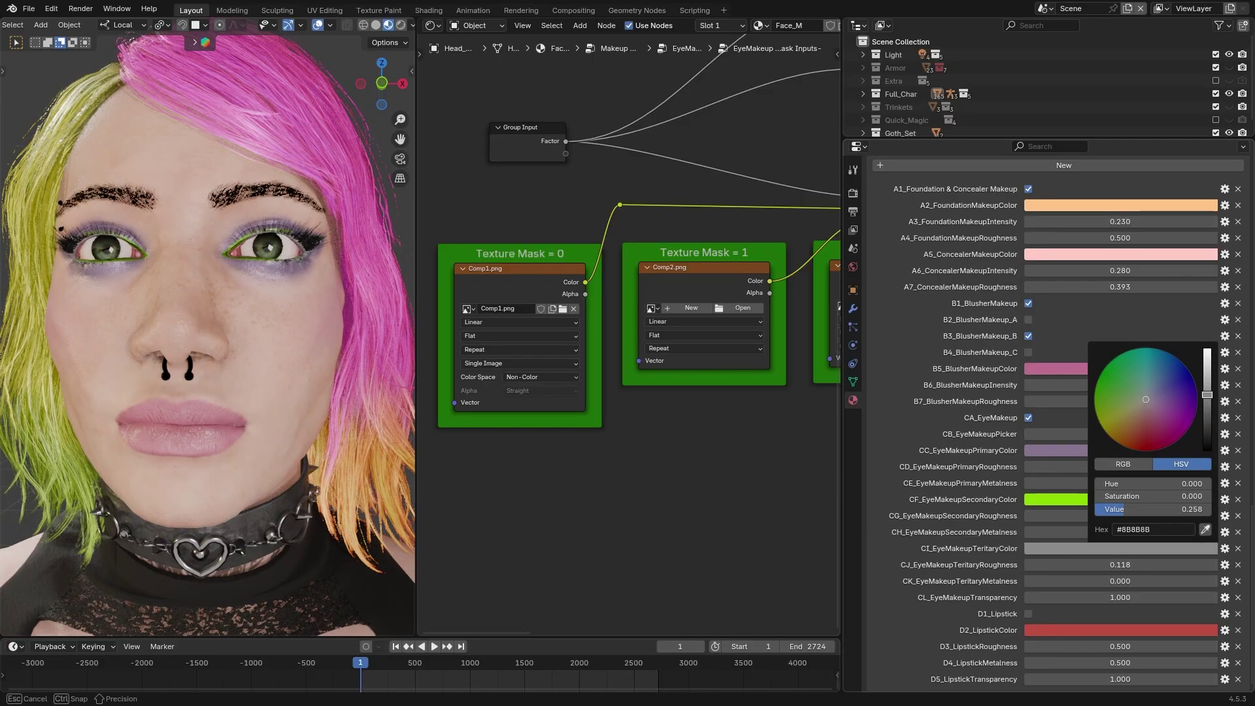
{"action": "left_click", "coordinate": [1056, 499]}
{"action": "key", "text": "ctrl+z"}
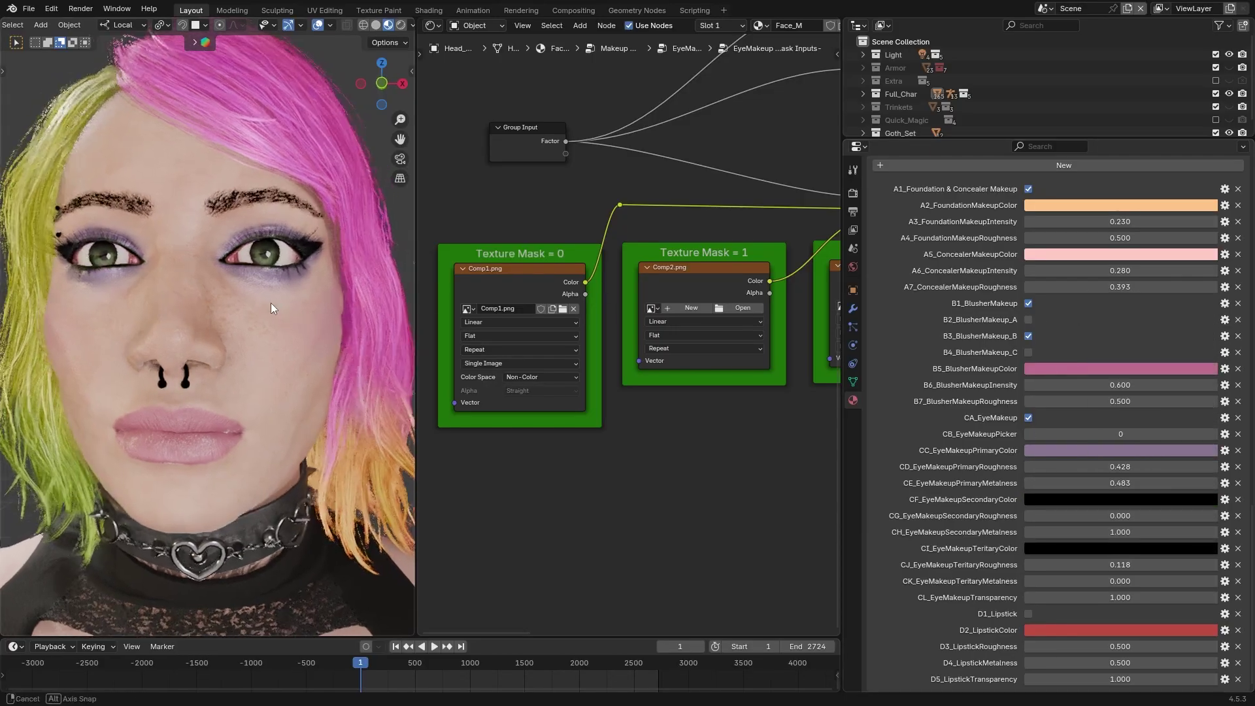
{"action": "left_click", "coordinate": [1119, 451]}
{"action": "left_click", "coordinate": [1142, 324]}
{"action": "middle_click_drag", "start_coordinate": [40, 207], "coordinate": [446, 426]}
- Load Comp2.png into the Texture Mask = 1 image node with the Non-Color color space
{"action": "left_click", "coordinate": [742, 308]}
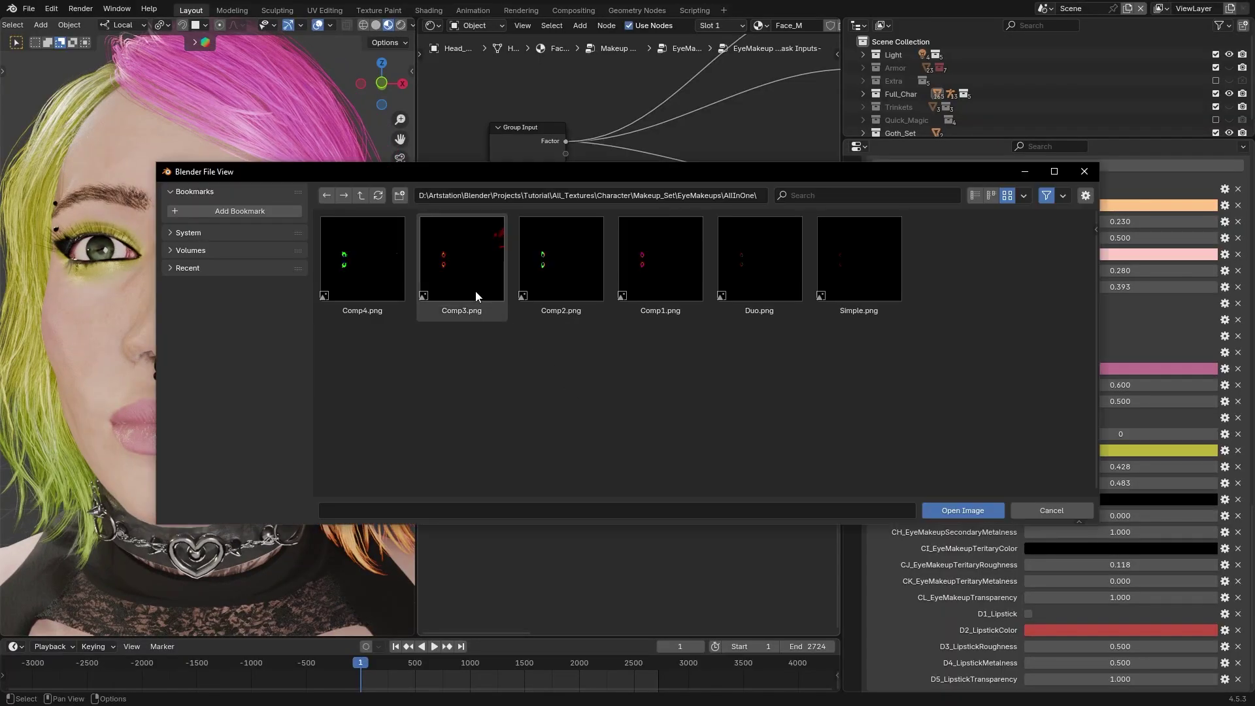
{"action": "left_click", "coordinate": [561, 268]}
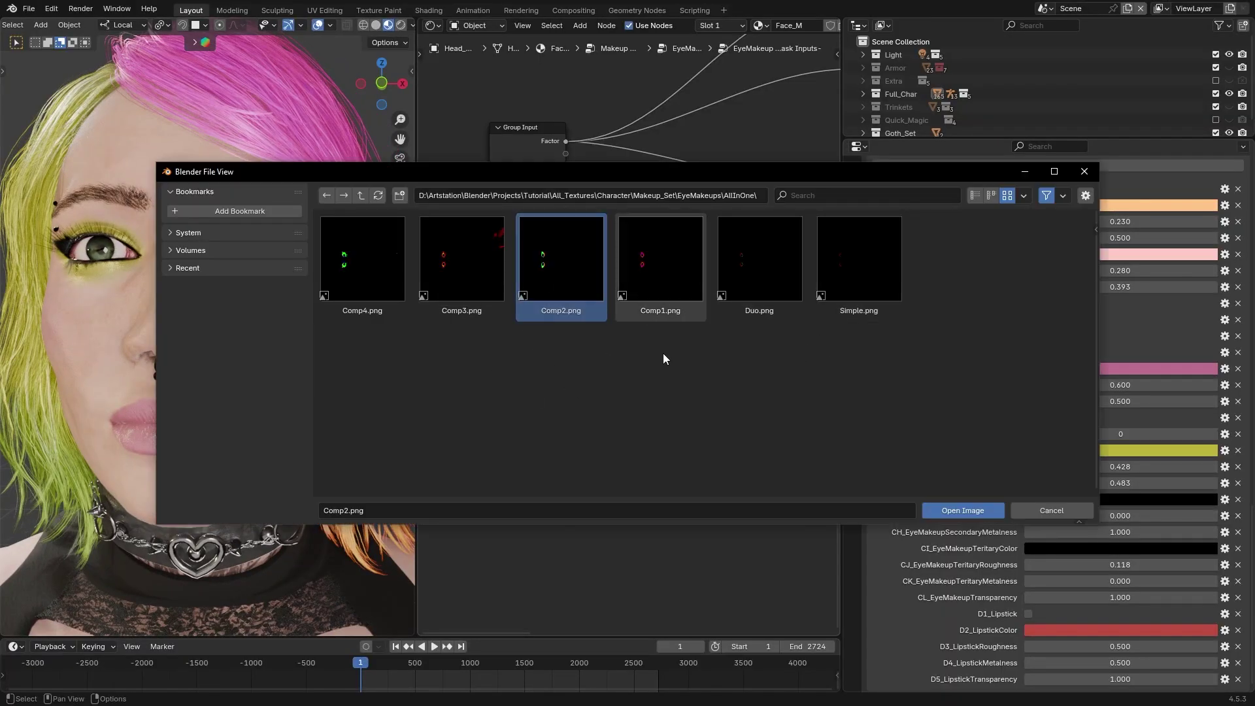
{"action": "left_click", "coordinate": [962, 510]}
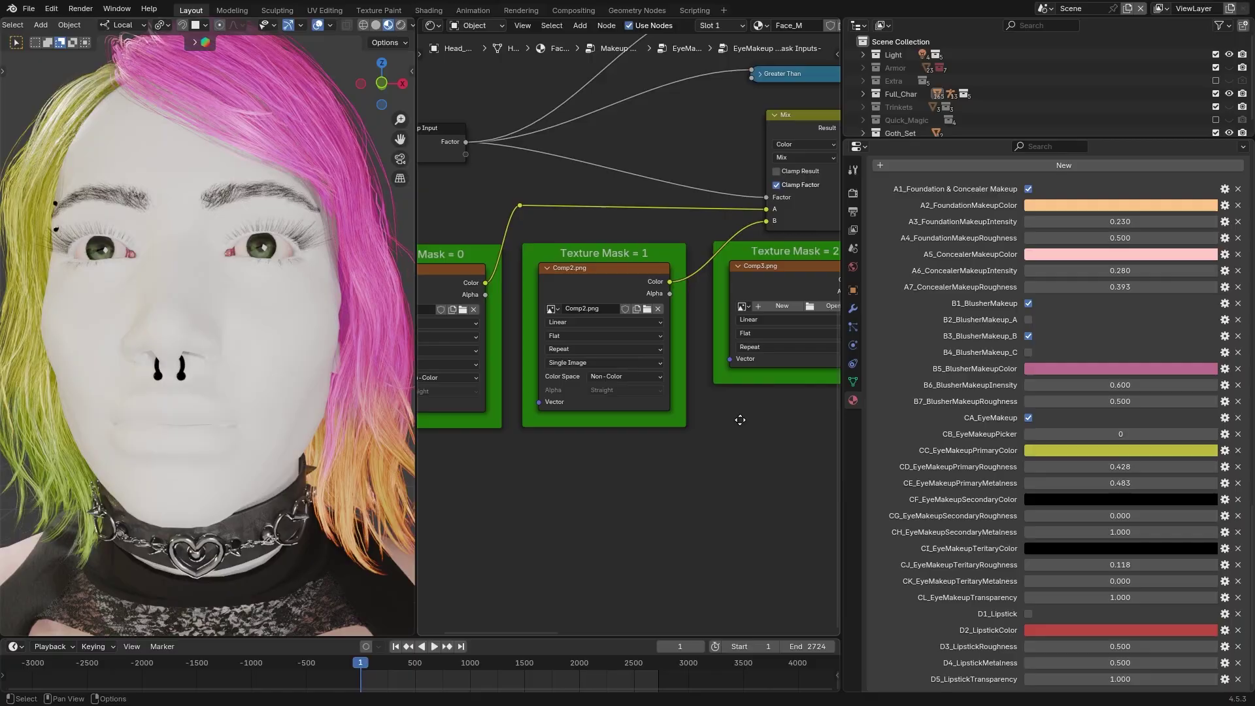
{"action": "middle_click_drag", "start_coordinate": [706, 457], "coordinate": [627, 451]}
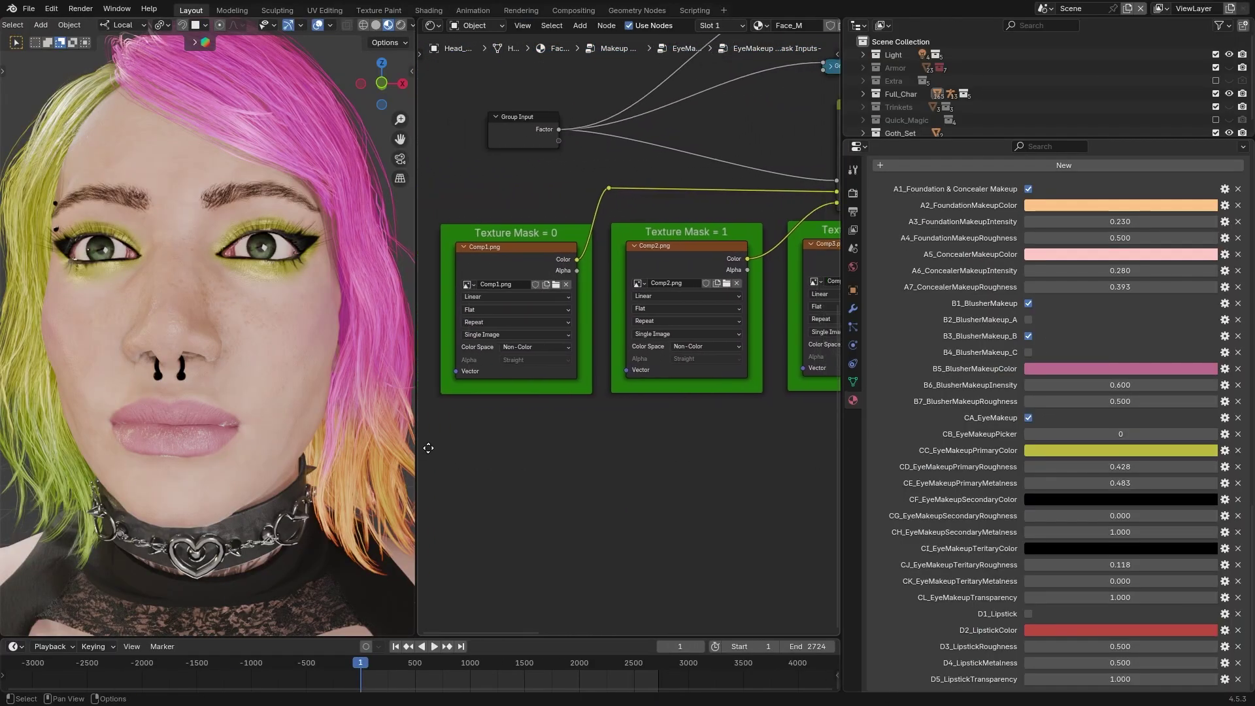
- Step the eye makeup picker from 1 up to 4 to preview the loaded masks on the face
{"action": "left_click", "coordinate": [1212, 434]}
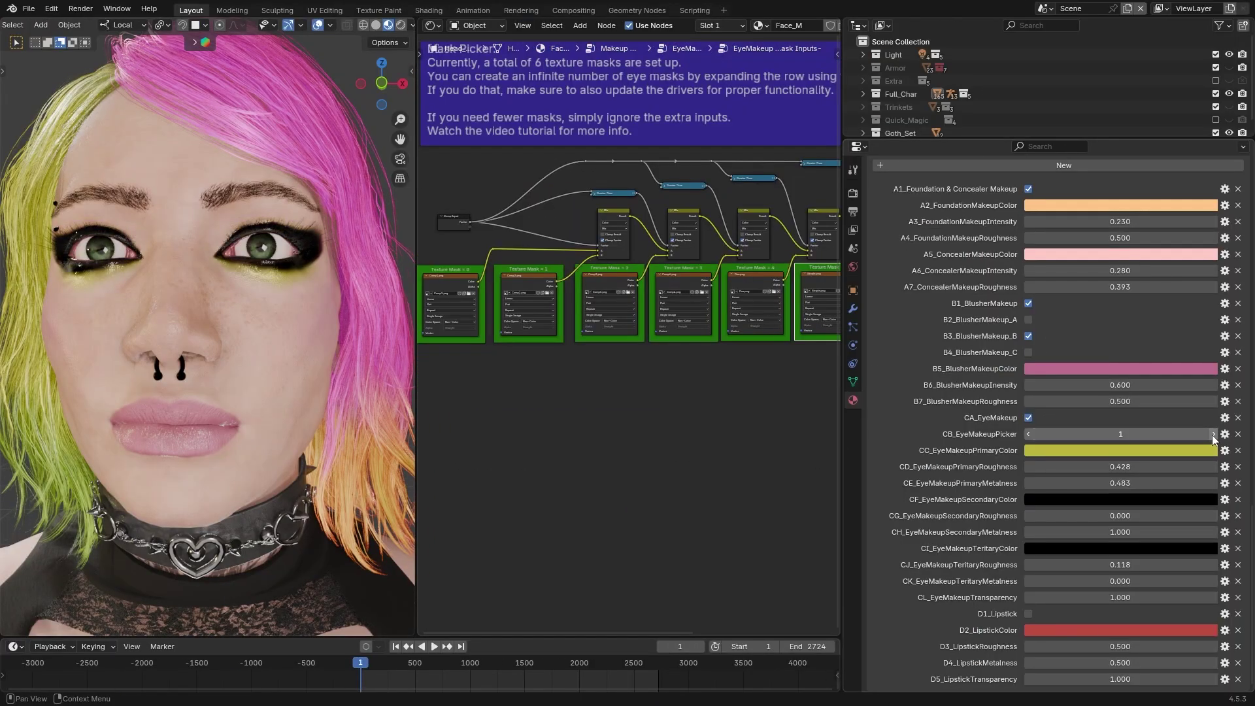
{"action": "left_click", "coordinate": [1213, 434]}
{"action": "left_click", "coordinate": [1213, 434]}
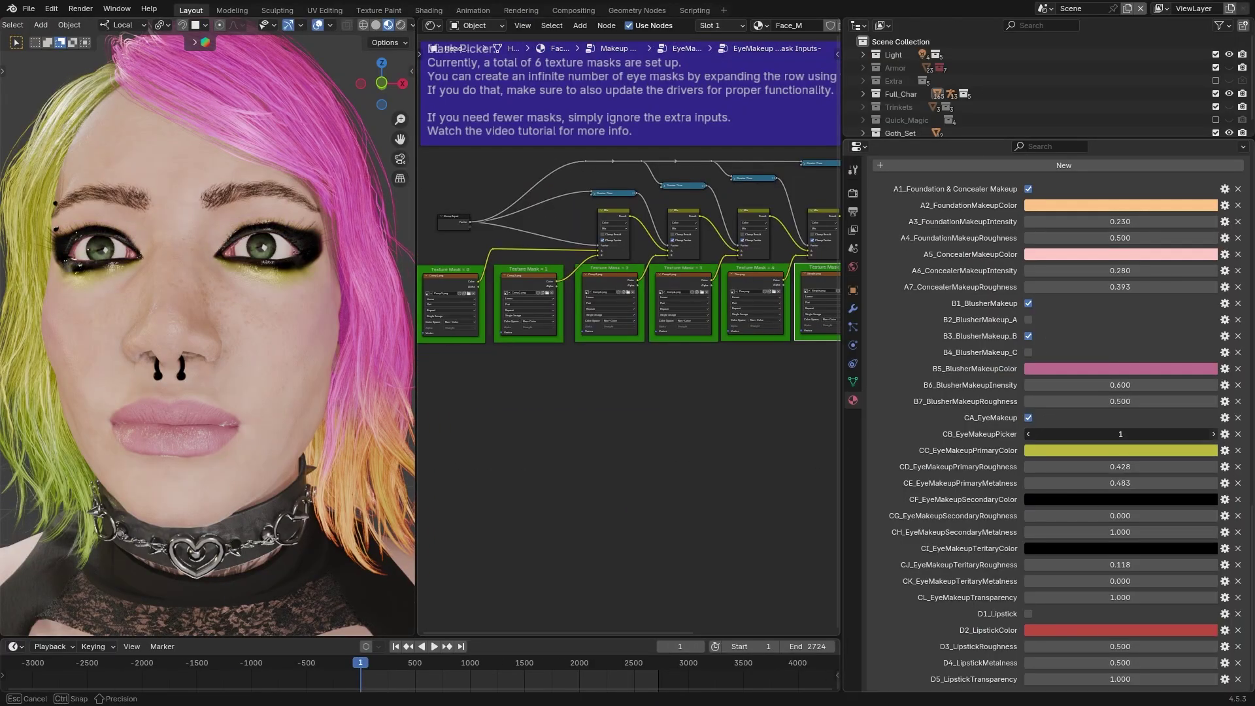
{"action": "left_click", "coordinate": [1213, 434]}
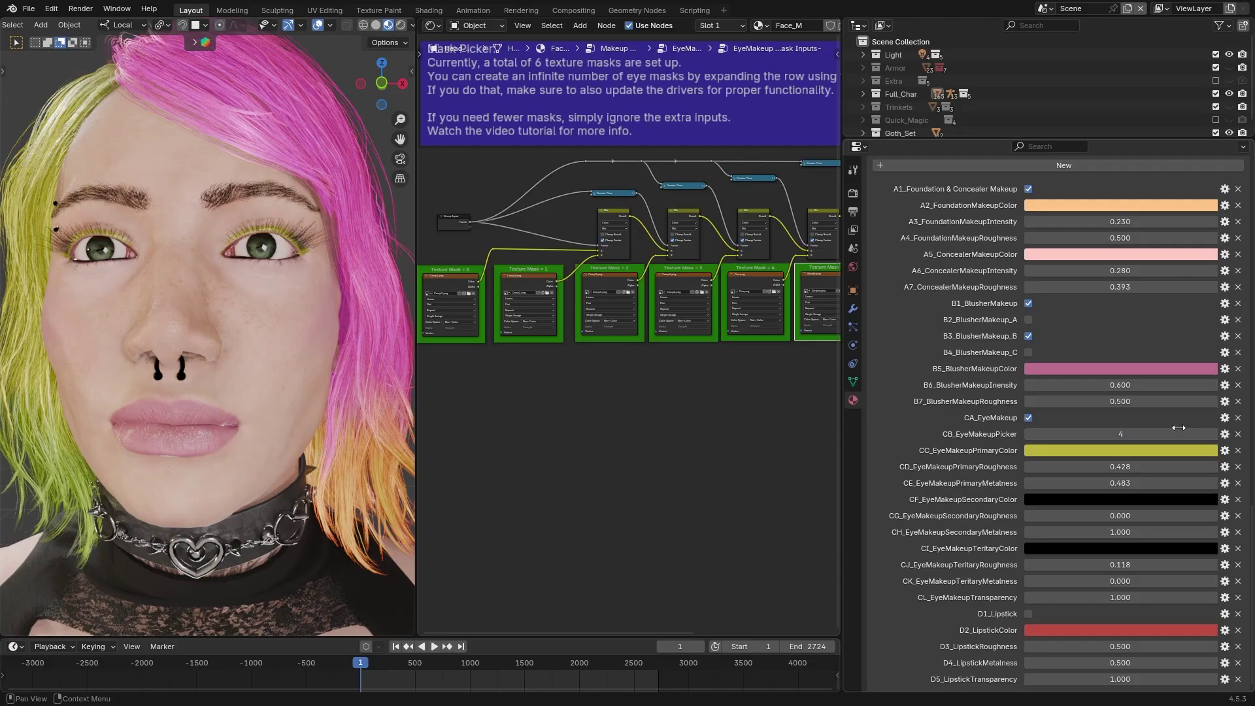
- Set the primary and secondary eye makeup roughness and metalness to 0.5, and change the tertiary color to light gray
{"action": "left_click", "coordinate": [1135, 531]}
{"action": "type", "text": "0.5"}
{"action": "key", "text": "Return"}
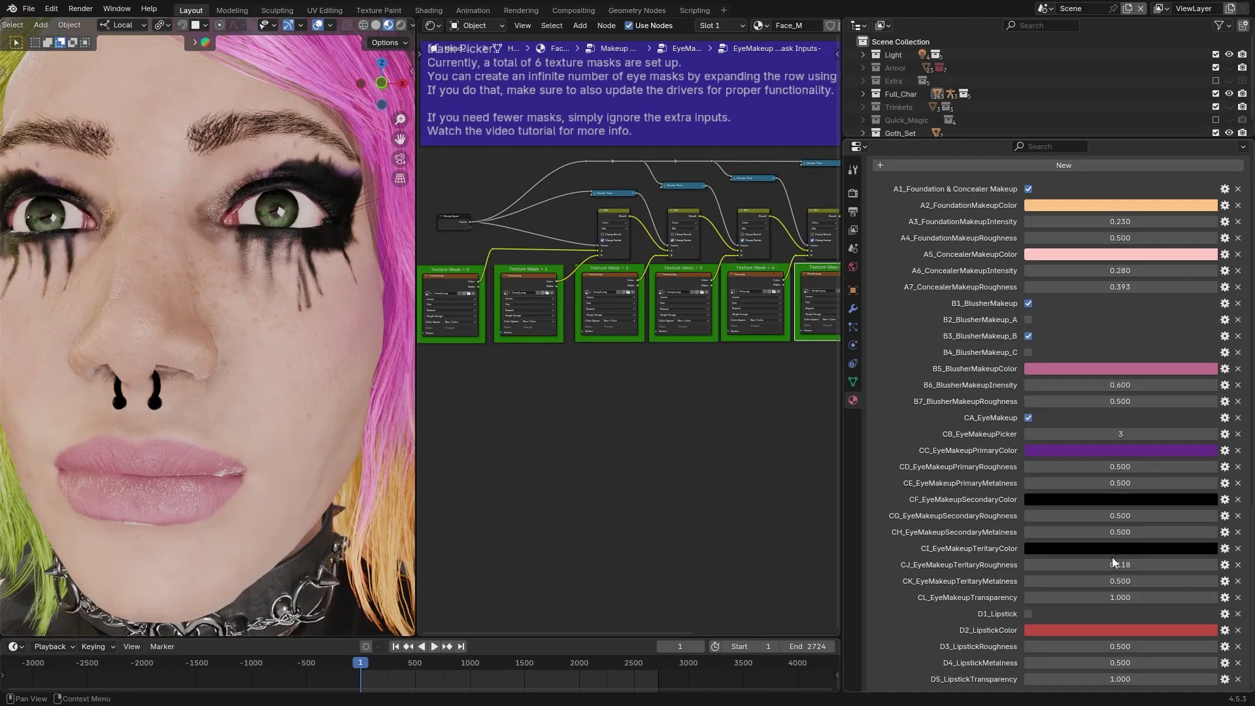
{"action": "left_click", "coordinate": [1150, 548]}
{"action": "left_click_drag", "start_coordinate": [1207, 450], "coordinate": [1209, 400]}
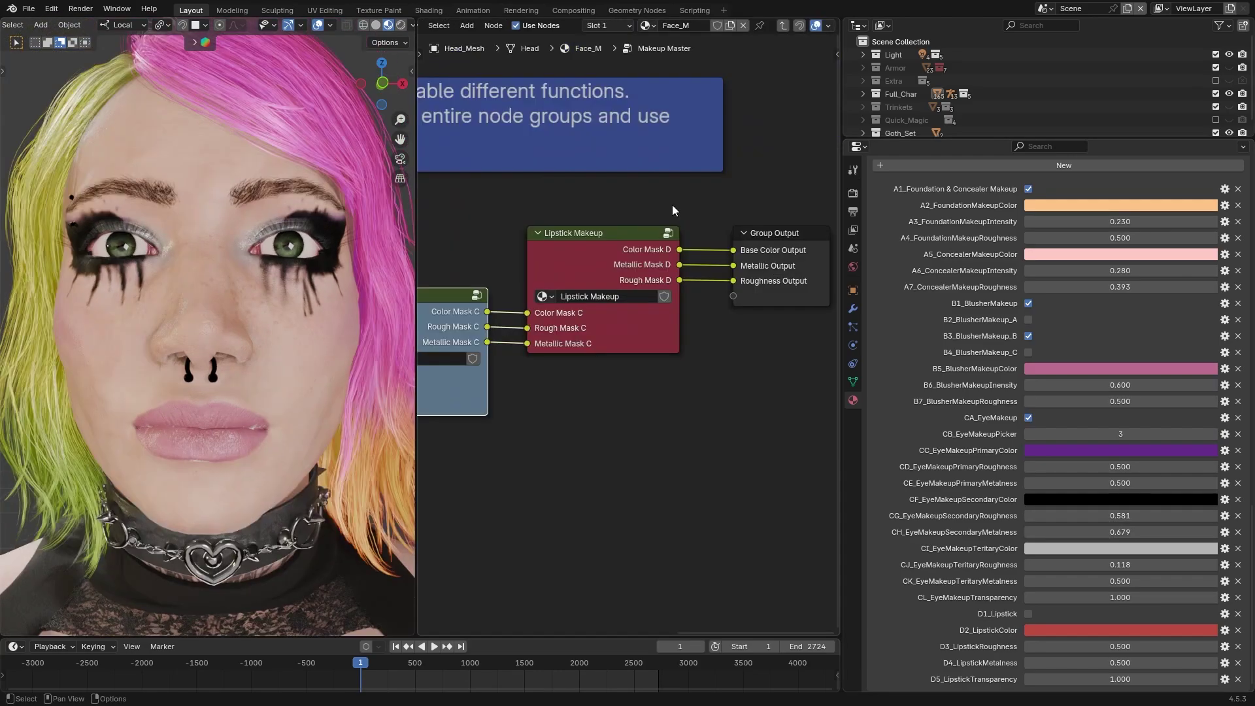
- In the Lipstick Makeup node group, load Lips_Mask_4K.png as a Non-Color mask and switch on the lipstick
{"action": "left_click", "coordinate": [668, 233]}
{"action": "scroll", "coordinate": [576, 358], "scroll_direction": "down", "scroll_amount": 2}
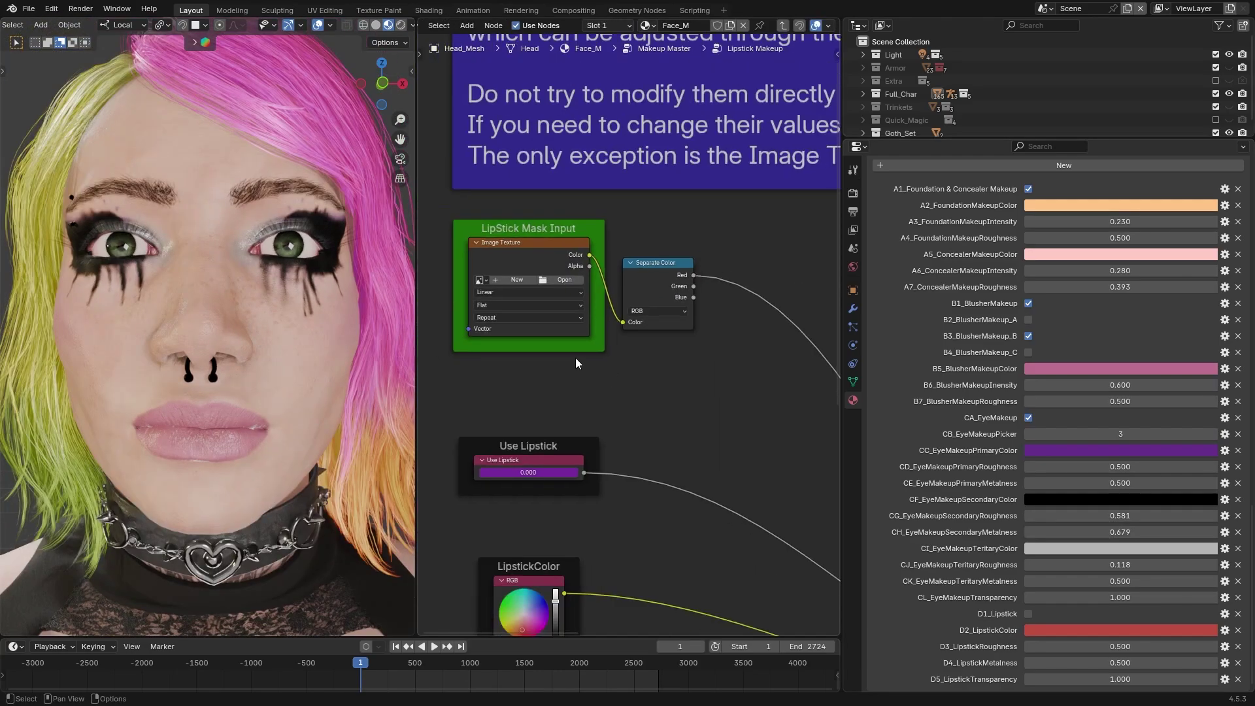
{"action": "left_click", "coordinate": [607, 288]}
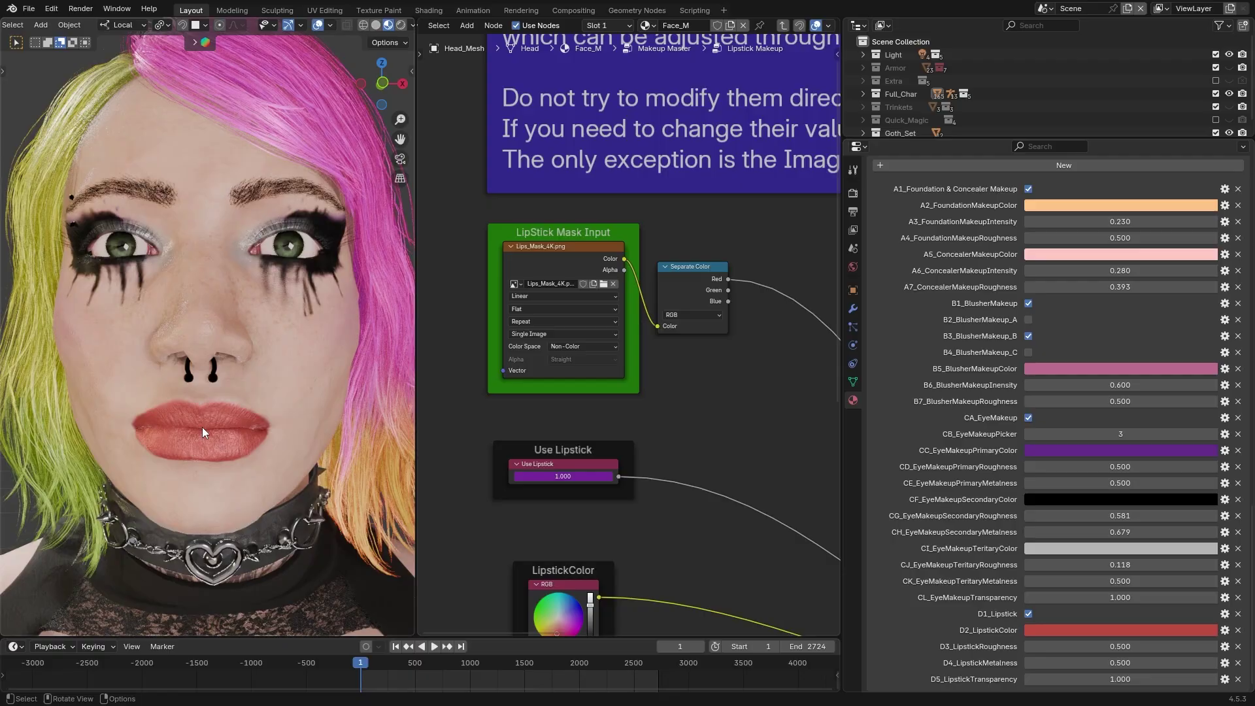
{"action": "mouse_move", "coordinate": [228, 412]}
{"action": "middle_mouse_down"}
{"action": "mouse_move", "coordinate": [222, 404]}
{"action": "mouse_move", "coordinate": [230, 410]}
{"action": "middle_mouse_up"}
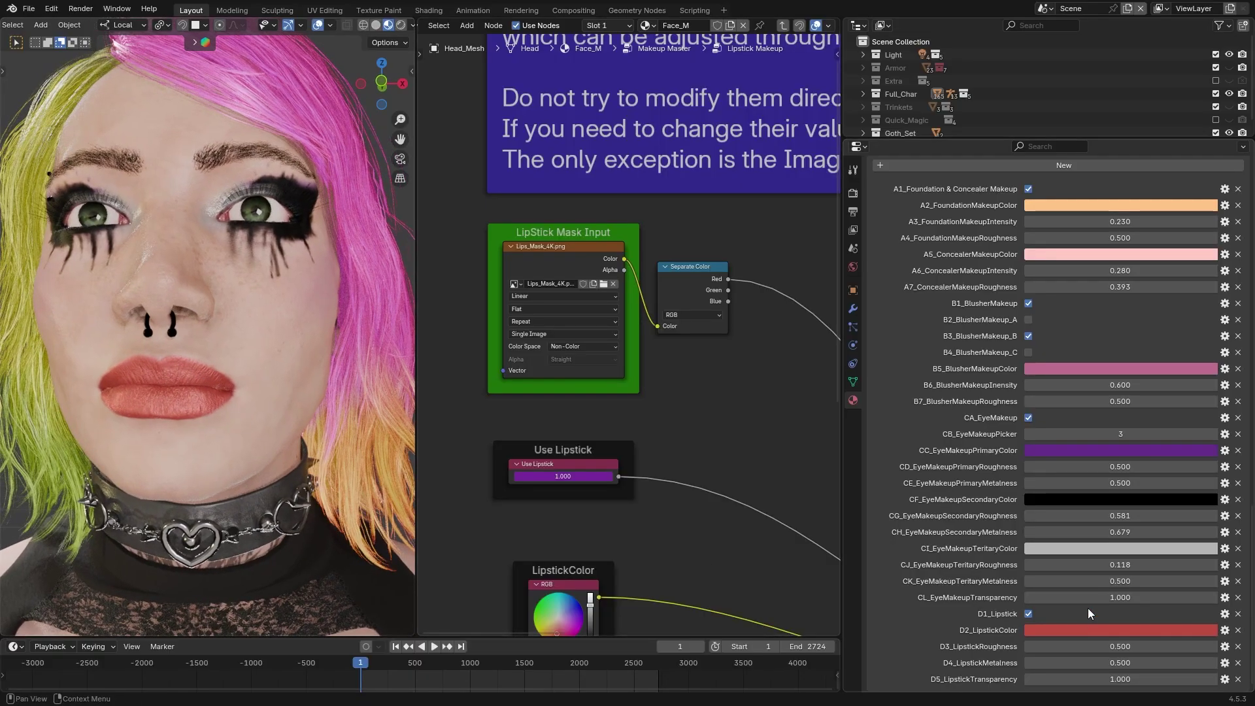
- Set the lipstick roughness to 0.373, metalness to 0.514 and transparency to 0.732, and change its color to magenta
{"action": "left_click_drag", "start_coordinate": [1115, 647], "coordinate": [1209, 663]}
{"action": "left_click_drag", "start_coordinate": [1115, 679], "coordinate": [1046, 679]}
{"action": "left_click", "coordinate": [1121, 630]}
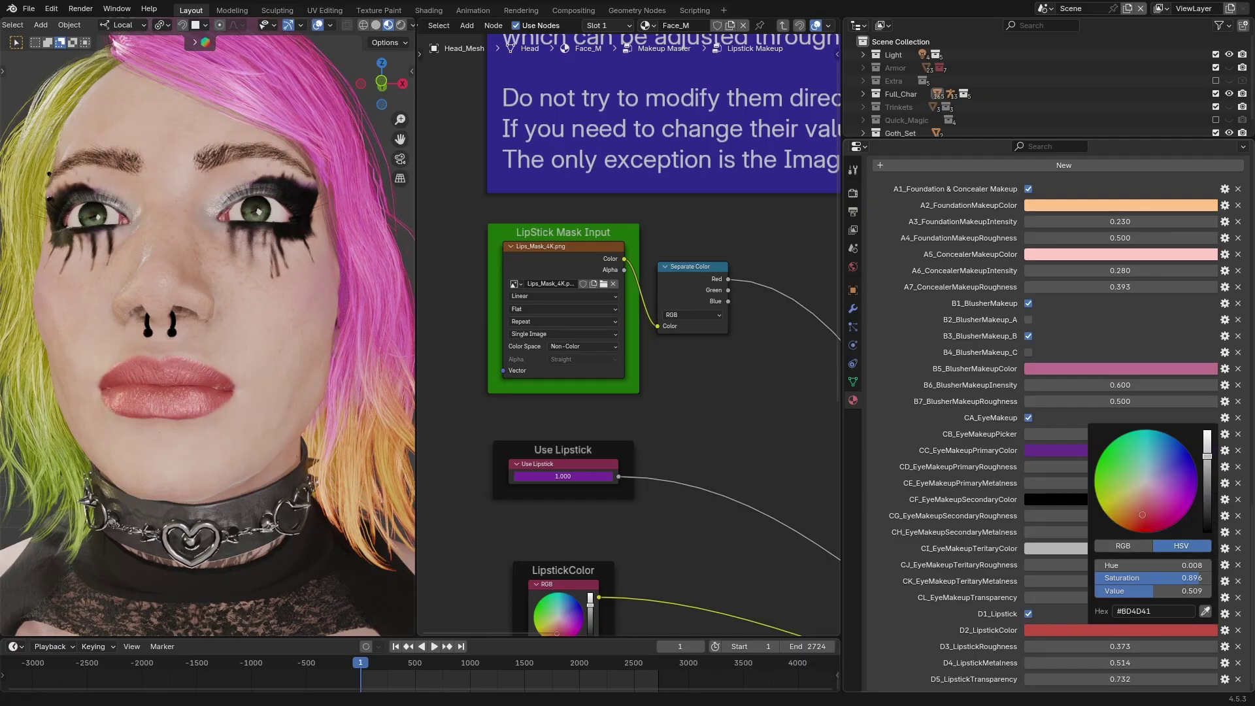
{"action": "left_click_drag", "start_coordinate": [1148, 516], "coordinate": [1162, 508]}
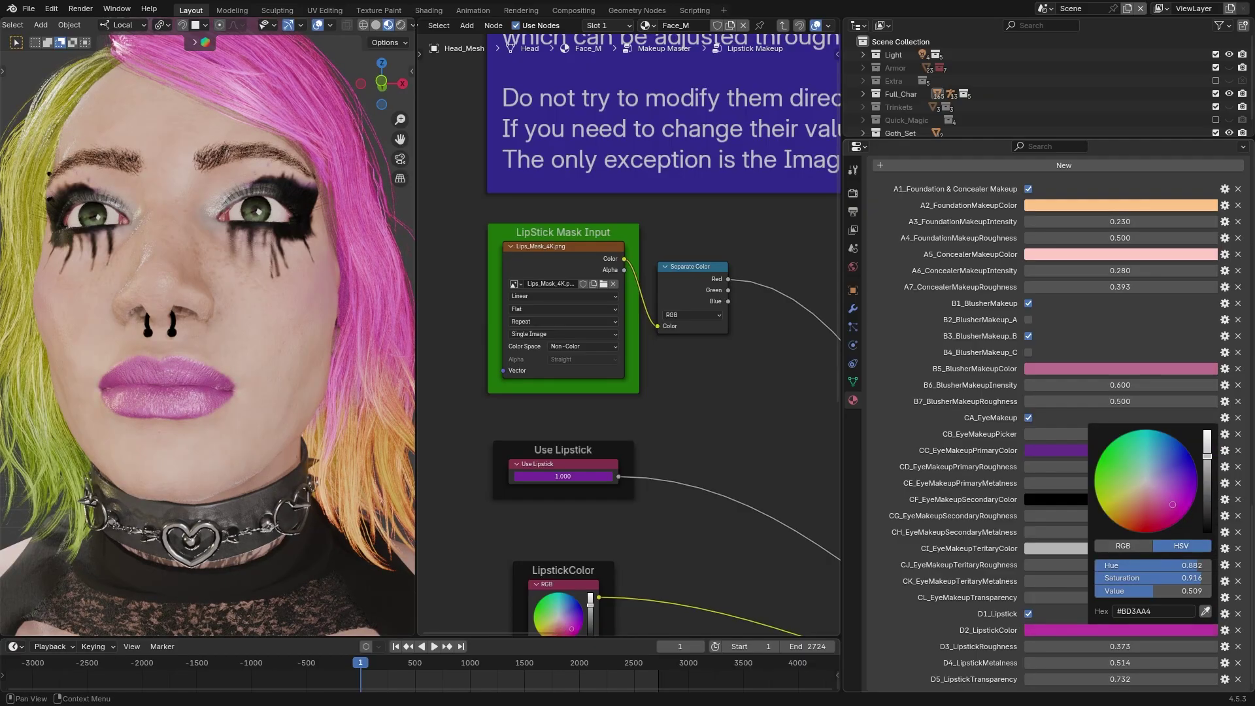
- Darken the lipstick color to black and raise the lipstick transparency to 1.000
{"action": "left_click_drag", "start_coordinate": [1207, 456], "coordinate": [1207, 497]}
{"action": "mouse_move", "coordinate": [332, 451]}
{"action": "middle_mouse_down"}
{"action": "mouse_move", "coordinate": [347, 450]}
{"action": "mouse_move", "coordinate": [310, 447]}
{"action": "middle_mouse_up"}
{"action": "left_click", "coordinate": [1150, 630]}
{"action": "left_click_drag", "start_coordinate": [1207, 497], "coordinate": [1207, 523]}
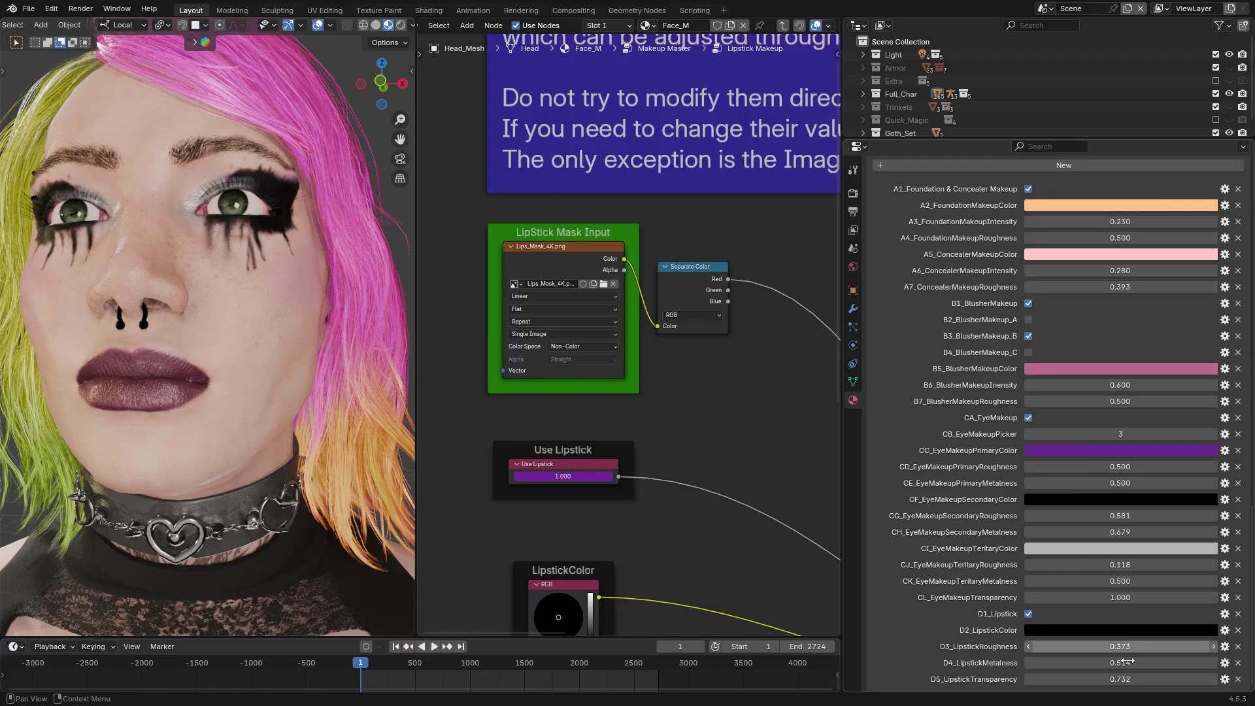
{"action": "left_click_drag", "start_coordinate": [1100, 680], "coordinate": [1154, 679]}
{"action": "middle_click_drag", "start_coordinate": [241, 292], "coordinate": [274, 315]}
{"action": "middle_click_drag", "start_coordinate": [311, 373], "coordinate": [302, 363]}
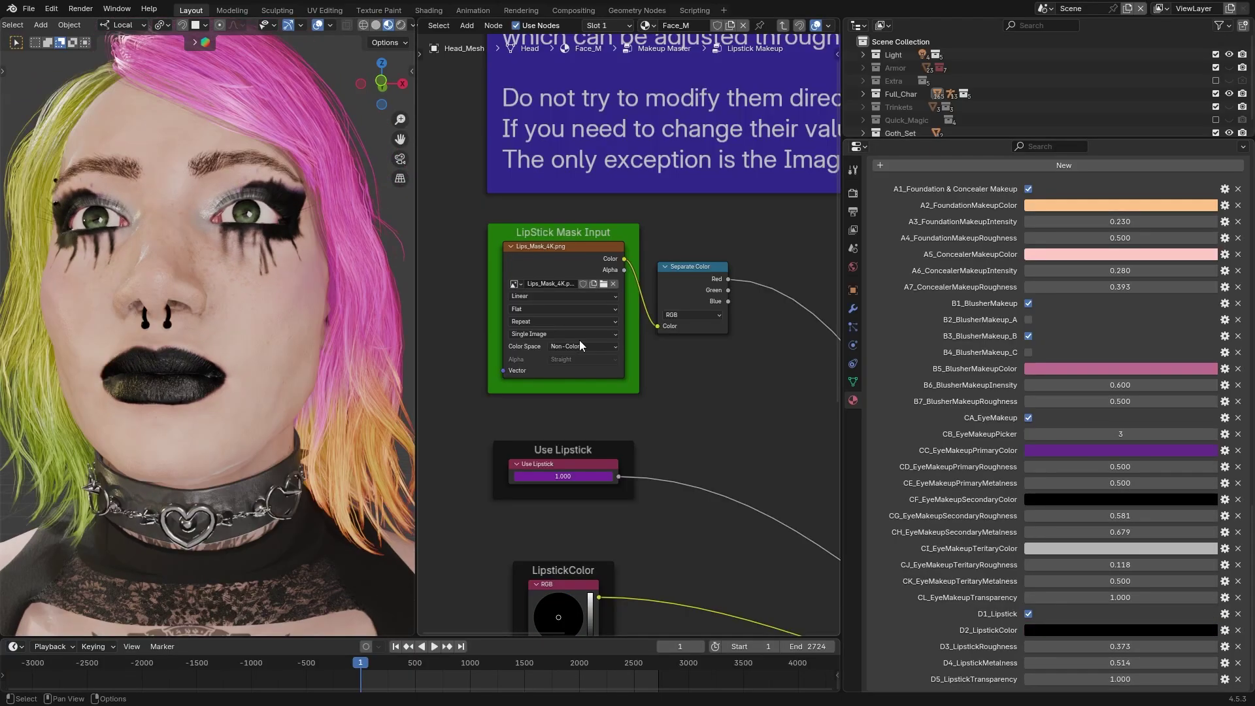
- Leave the Lipstick Makeup group and open the EyeMakeup Mask Inputs group at the empty area beside the Texture Mask = 0 node
{"action": "left_click", "coordinate": [784, 27]}
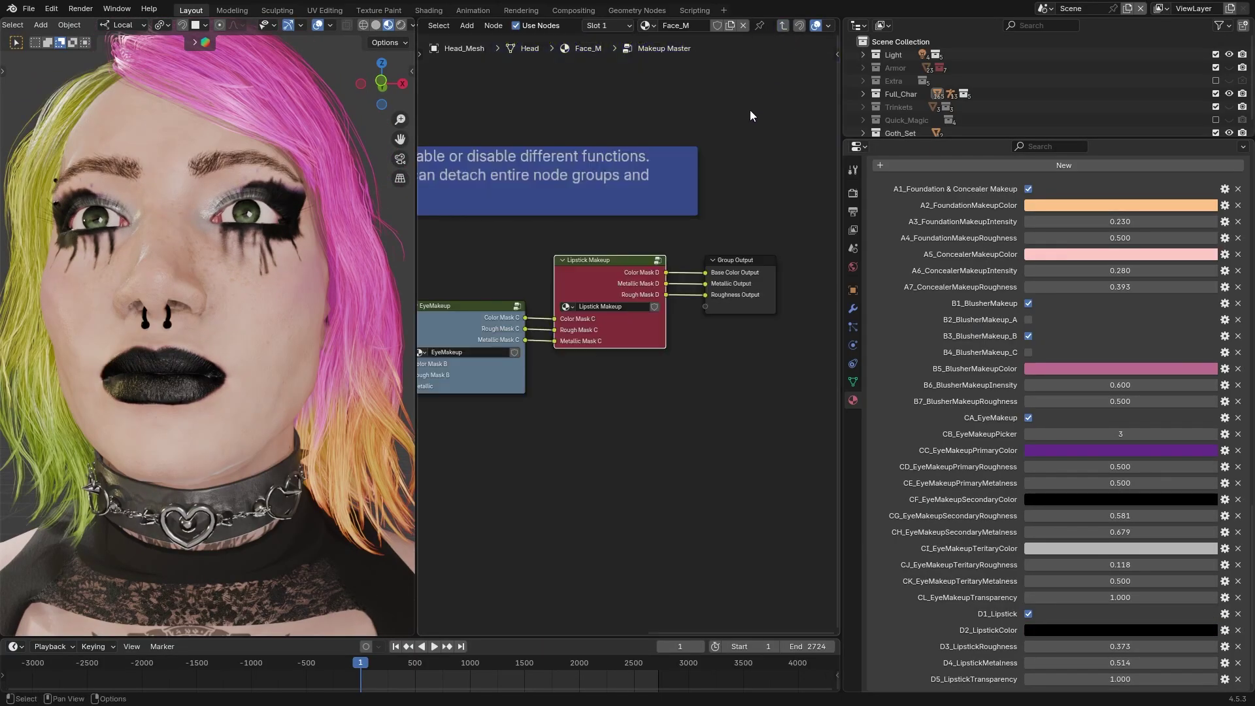
{"action": "key", "text": "Tab"}
{"action": "left_click", "coordinate": [712, 234]}
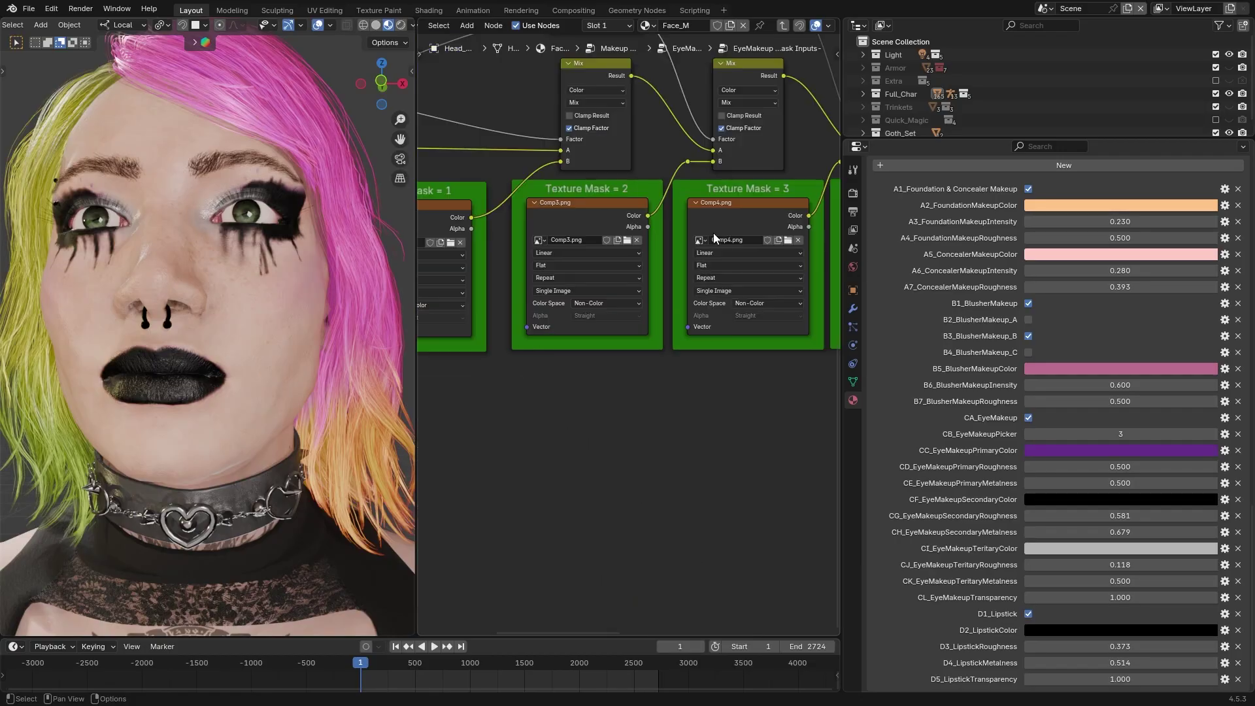
{"action": "scroll", "coordinate": [536, 373], "scroll_direction": "down", "scroll_amount": 2}
{"action": "middle_click_drag", "start_coordinate": [536, 372], "coordinate": [716, 335]}
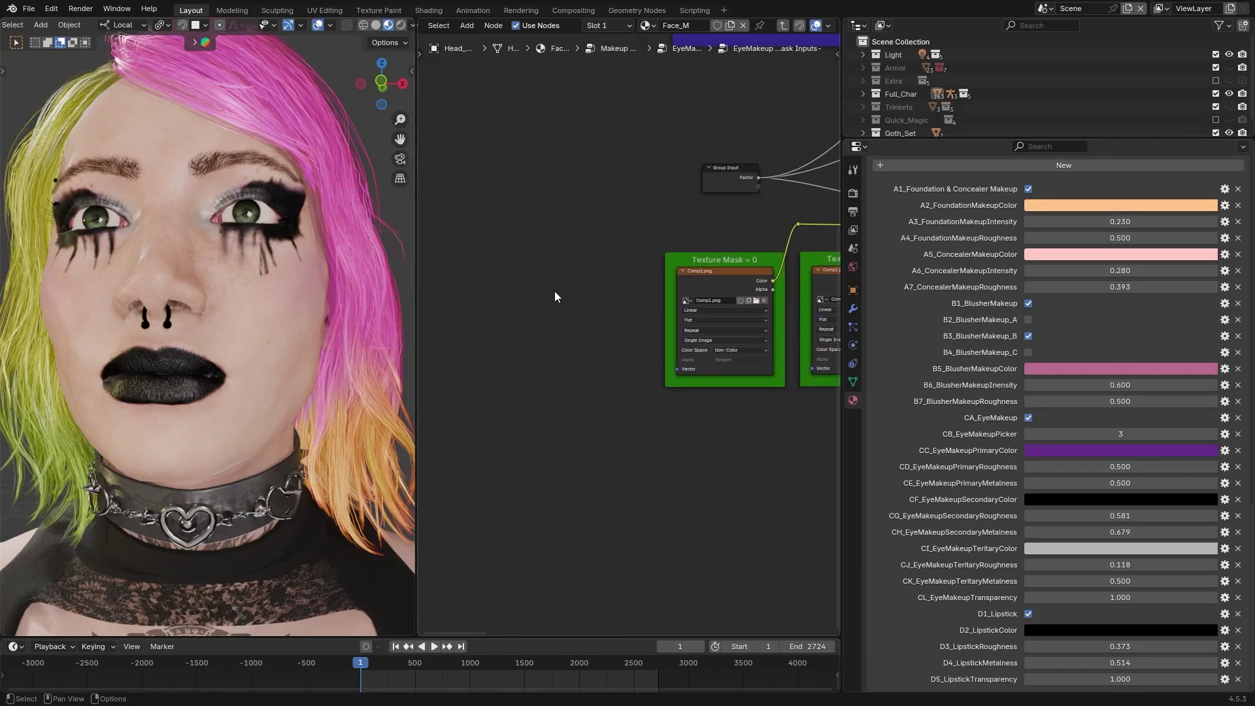
- Add an Image Texture node beside the Texture Mask = 0 frame and duplicate it twice into a column of three
{"action": "key", "text": "shift+a"}
{"action": "type", "text": "im"}
{"action": "key", "text": "Return"}
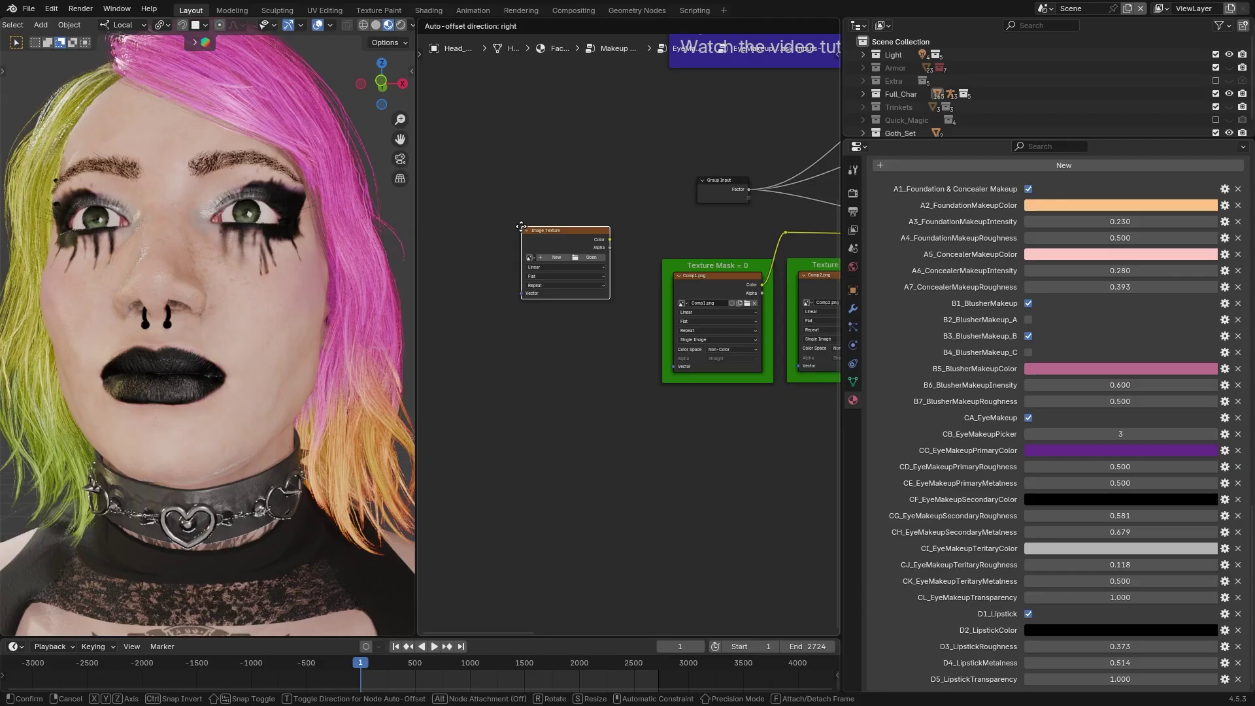
{"action": "left_click", "coordinate": [501, 213]}
{"action": "key", "text": "shift+d"}
{"action": "left_click", "coordinate": [511, 303]}
{"action": "key", "text": "shift+d"}
{"action": "left_click", "coordinate": [523, 398]}
- Create blank 1024 px images named X_RedMask, X_GreenMask and X_BlueMask in the three Image Texture nodes
{"action": "left_click", "coordinate": [577, 238]}
{"action": "type", "text": "X_RedMask"}
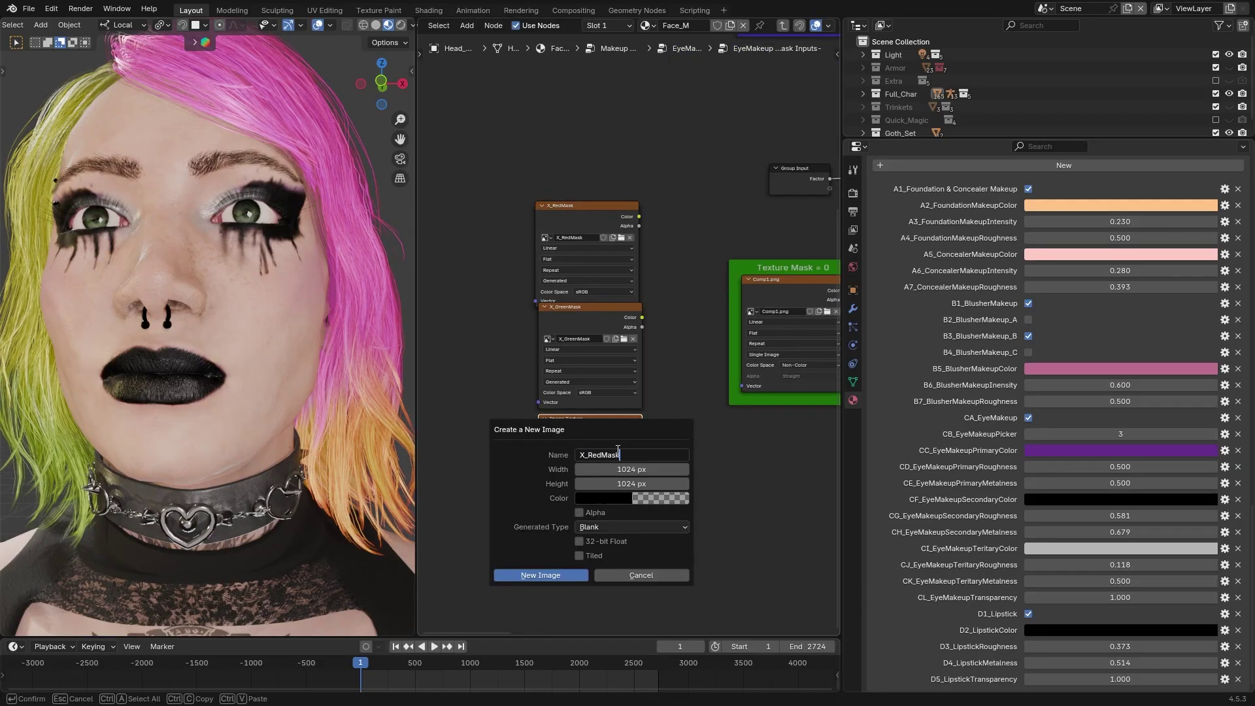
{"action": "type", "text": "GreenBlue"}
- Switch the color space of the three new mask images to Non-Color and space their nodes apart
{"action": "left_click", "coordinate": [605, 519]}
{"action": "left_click", "coordinate": [694, 585]}
{"action": "left_click", "coordinate": [606, 393]}
{"action": "left_click", "coordinate": [678, 459]}
{"action": "left_click", "coordinate": [604, 291]}
{"action": "left_click", "coordinate": [666, 356]}
{"action": "left_click_drag", "start_coordinate": [590, 324], "coordinate": [589, 330]}
- Add three Separate Color nodes, one for each mask image, and feed each from its image's color output
{"action": "scroll", "coordinate": [605, 292], "scroll_direction": "down", "scroll_amount": 3}
{"action": "key", "text": "shift+a"}
{"action": "type", "text": "sep"}
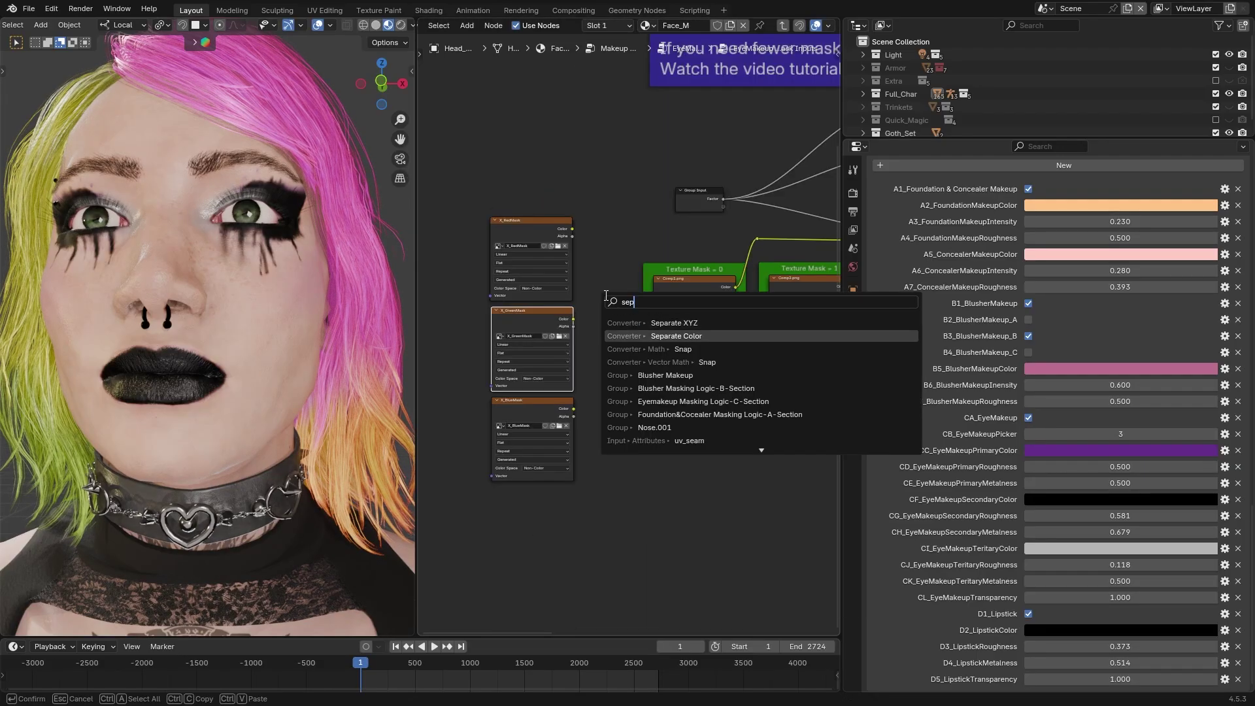
{"action": "left_click", "coordinate": [628, 336]}
{"action": "left_click", "coordinate": [630, 199]}
{"action": "key", "text": "ctrl+v"}
{"action": "key", "text": "ctrl+v"}
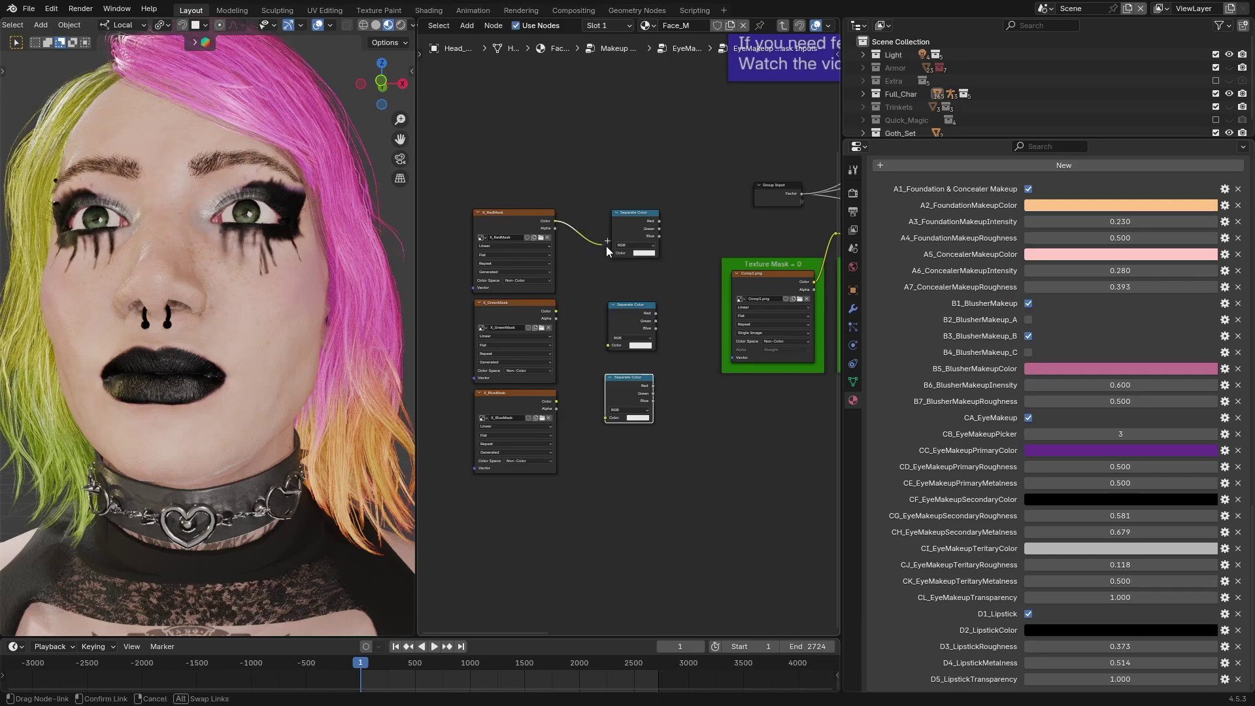
- Add a Combine Color node and link the first node's red, the second's green and the third's blue channel to its matching inputs
{"action": "key", "text": "shift+a"}
{"action": "left_click", "coordinate": [703, 207]}
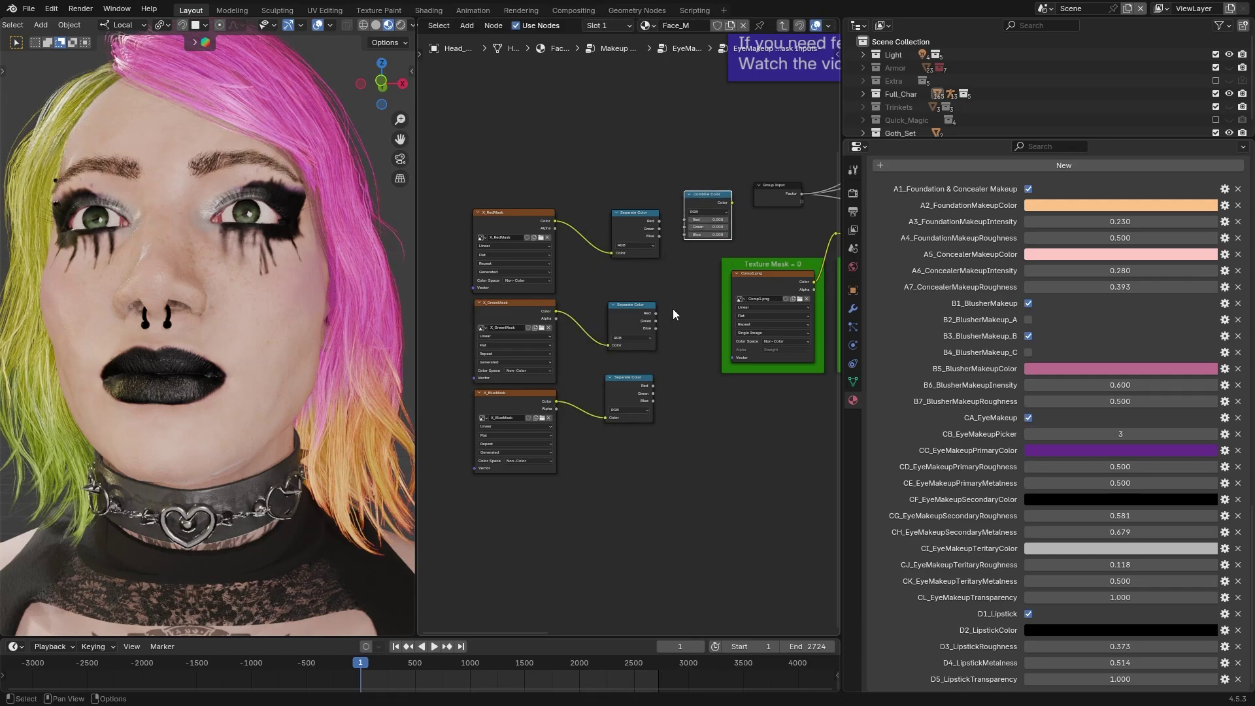
{"action": "middle_click_drag", "start_coordinate": [672, 308], "coordinate": [635, 303]}
{"action": "left_click_drag", "start_coordinate": [622, 216], "coordinate": [646, 214]}
{"action": "left_click_drag", "start_coordinate": [619, 315], "coordinate": [646, 221]}
{"action": "left_click_drag", "start_coordinate": [615, 395], "coordinate": [646, 229]}
- Split the node editor area in two and turn the new area into a UV Editor
{"action": "left_click_drag", "start_coordinate": [419, 20], "coordinate": [450, 296]}
{"action": "scroll", "coordinate": [439, 26], "scroll_direction": "up", "scroll_amount": 3}
{"action": "left_click", "coordinate": [433, 25]}
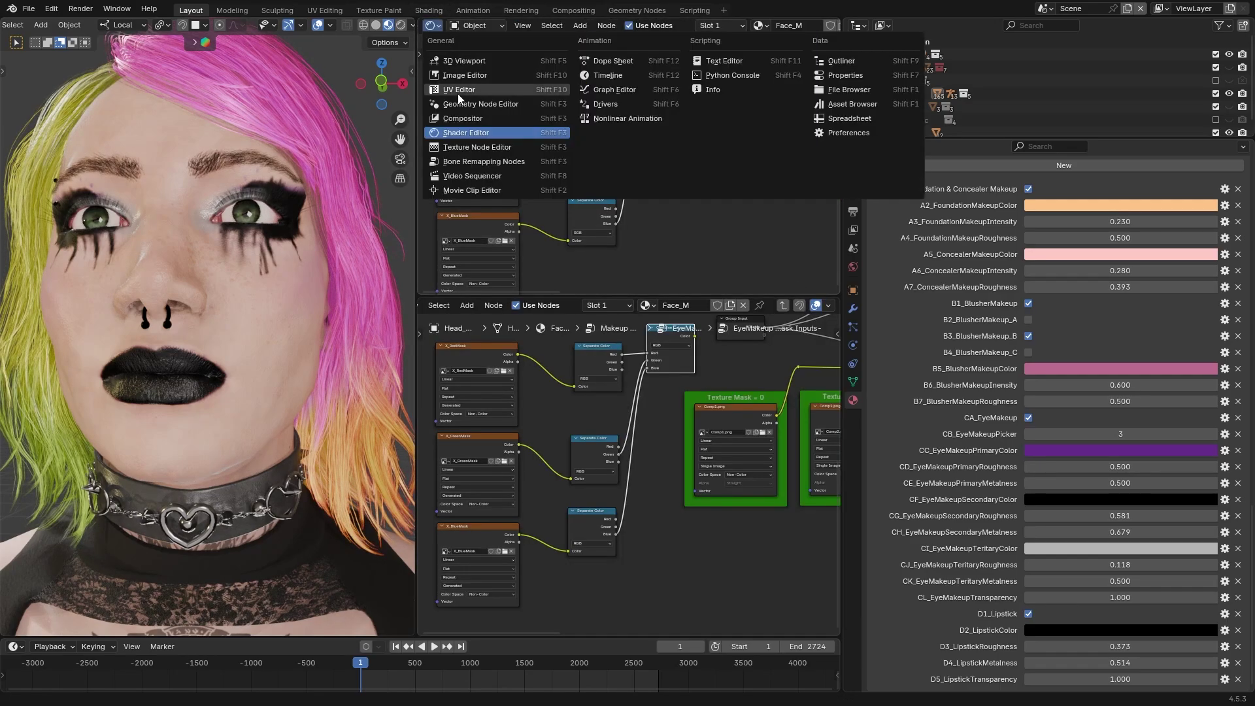
{"action": "left_click", "coordinate": [460, 90]}
- Save the X_RedMask, X_GreenMask and X_BlueMask images as 8-bit RGB PNG files in the Makeup_Set Tutorial folder
{"action": "left_click", "coordinate": [488, 25]}
{"action": "left_click", "coordinate": [510, 160]}
{"action": "left_click", "coordinate": [984, 513]}
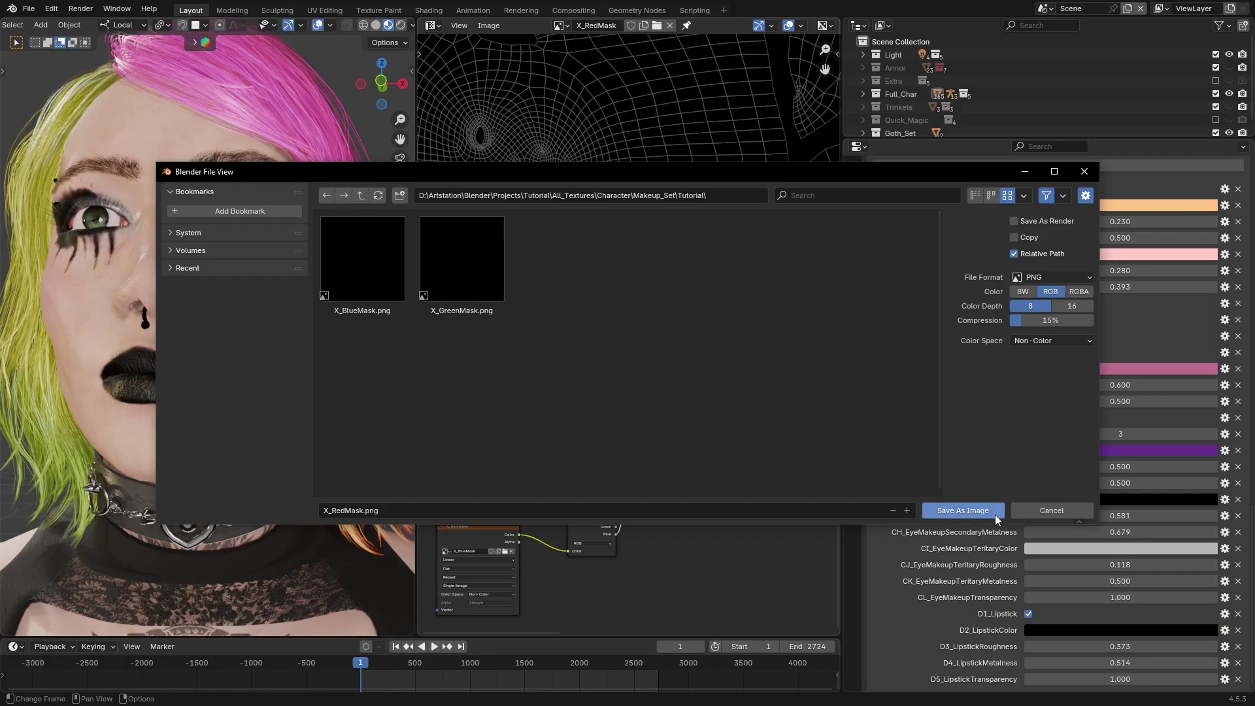
{"action": "left_click", "coordinate": [995, 518]}
- Set the CB_EyeMakeupPicker property to 0
{"action": "double_click", "coordinate": [1125, 434]}
{"action": "type", "text": "0"}
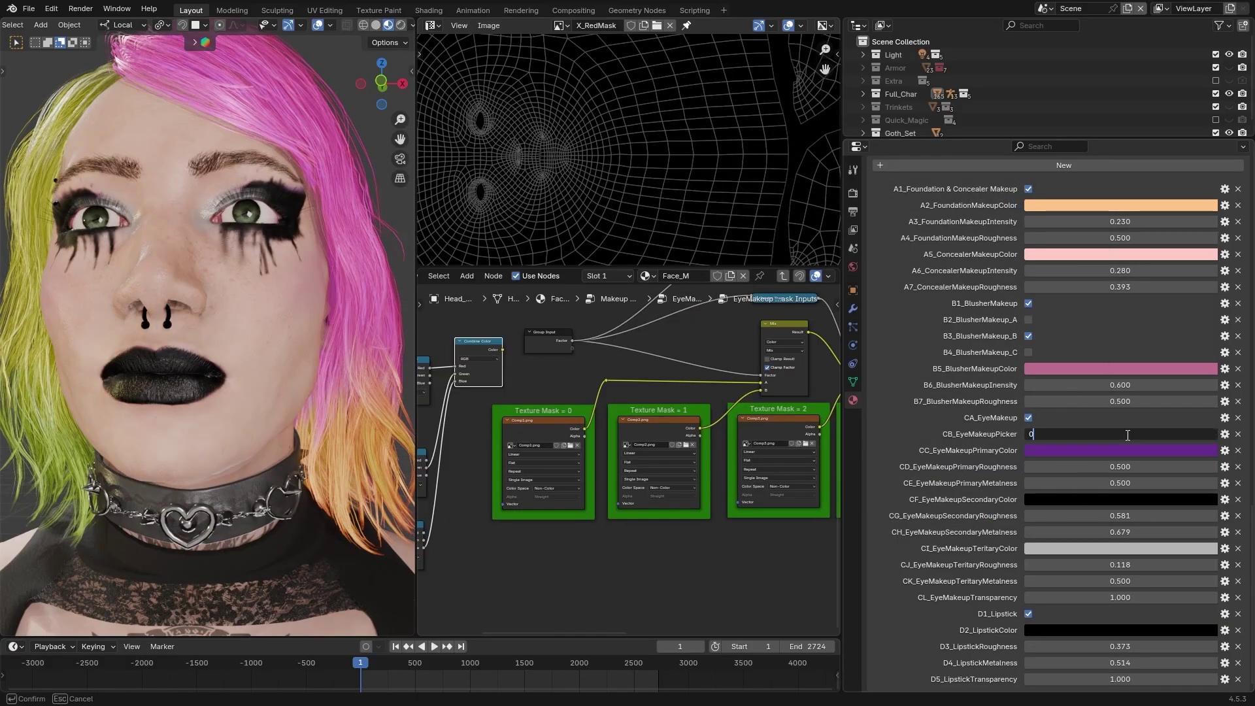
{"action": "key", "text": "Return"}
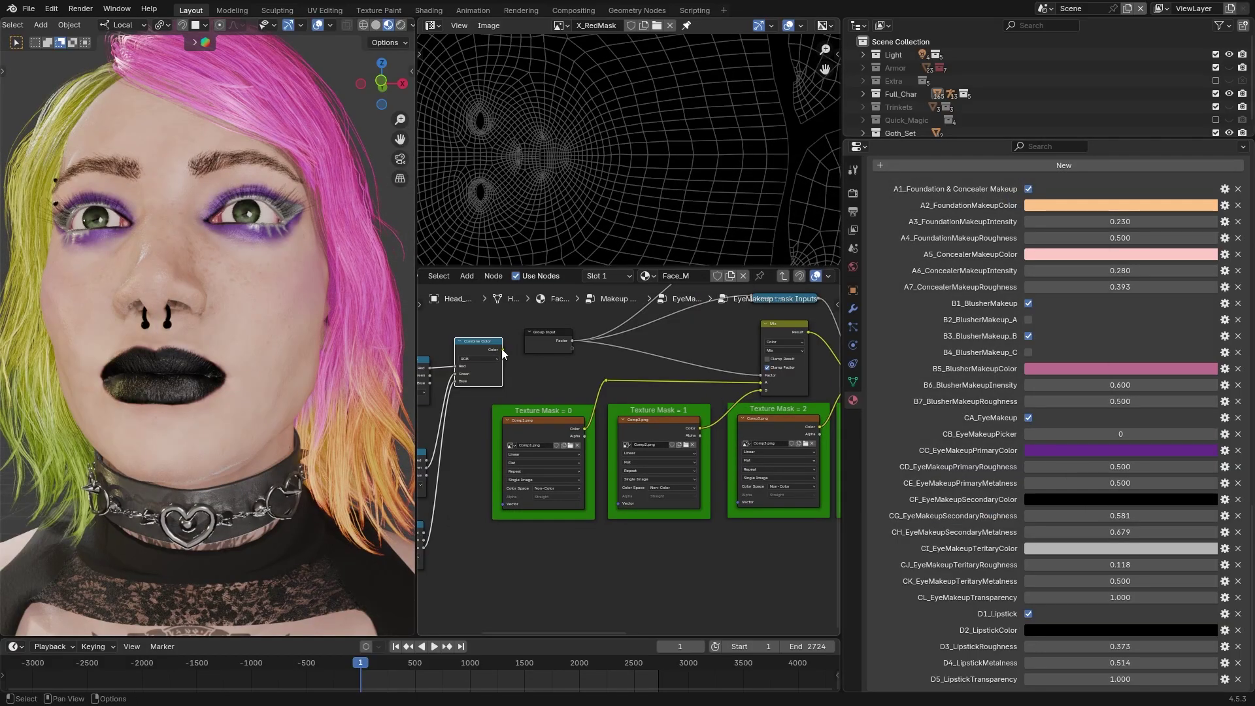
- Feed the Combine Color output into the Mix chain in place of the Texture Mask = 0 image
{"action": "left_click_drag", "start_coordinate": [546, 387], "coordinate": [606, 382]}
{"action": "scroll", "coordinate": [644, 451], "scroll_direction": "down", "scroll_amount": 4}
{"action": "middle_click_drag", "start_coordinate": [817, 385], "coordinate": [651, 402]}
{"action": "scroll", "coordinate": [628, 392], "scroll_direction": "down", "scroll_amount": 2}
{"action": "middle_click_drag", "start_coordinate": [577, 372], "coordinate": [500, 413]}
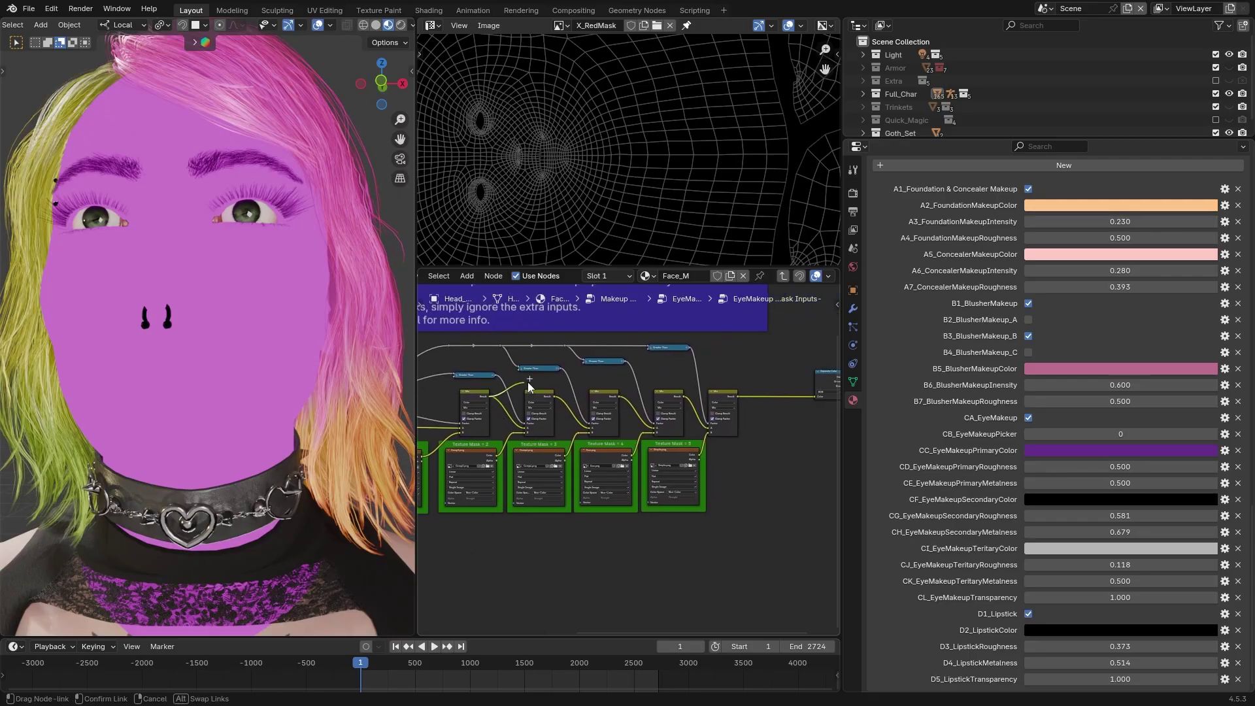
{"action": "left_click_drag", "start_coordinate": [798, 429], "coordinate": [817, 396]}
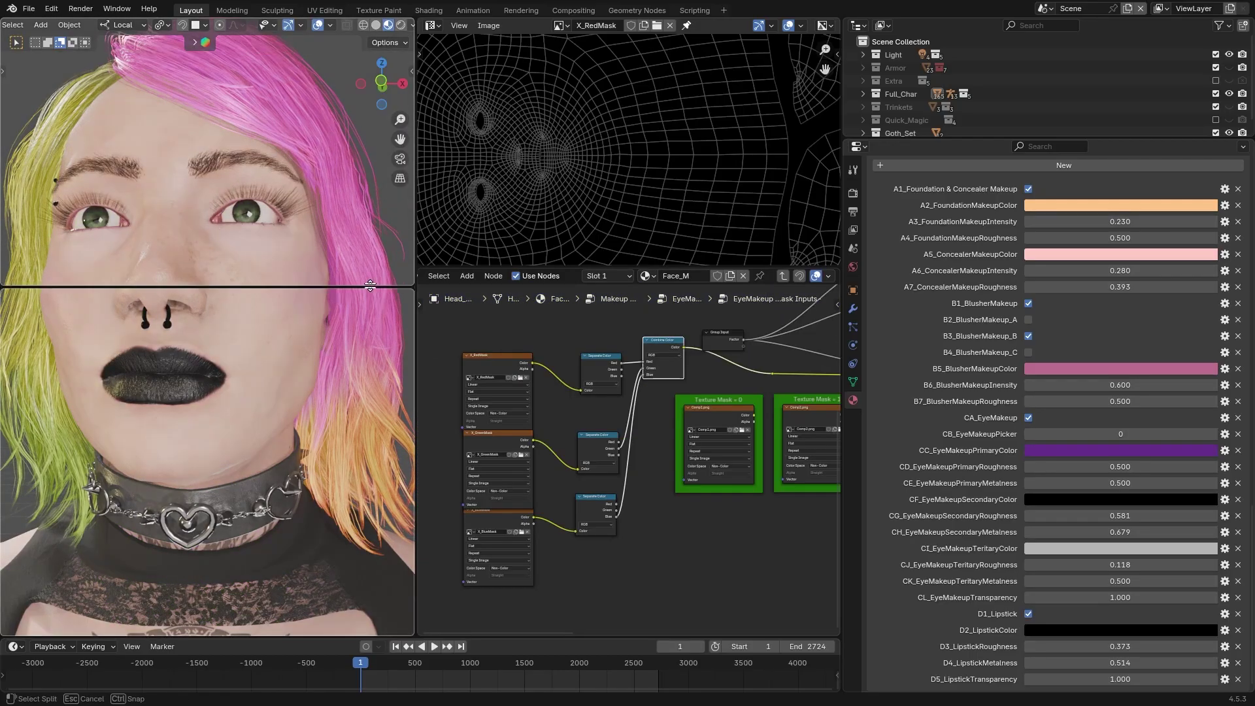
- Split the 3D viewport in two and set up Texture Paint mode with X_RedMask as the canvas image
{"action": "left_click", "coordinate": [209, 287]}
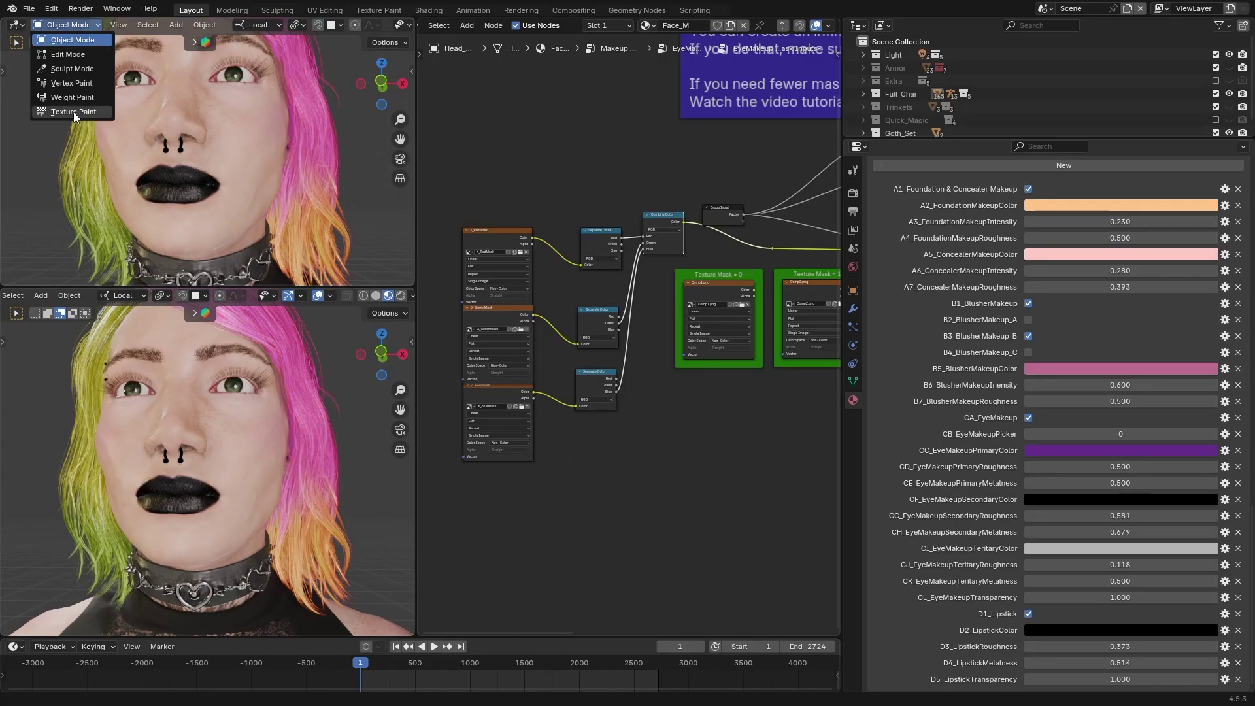
{"action": "left_click", "coordinate": [66, 98]}
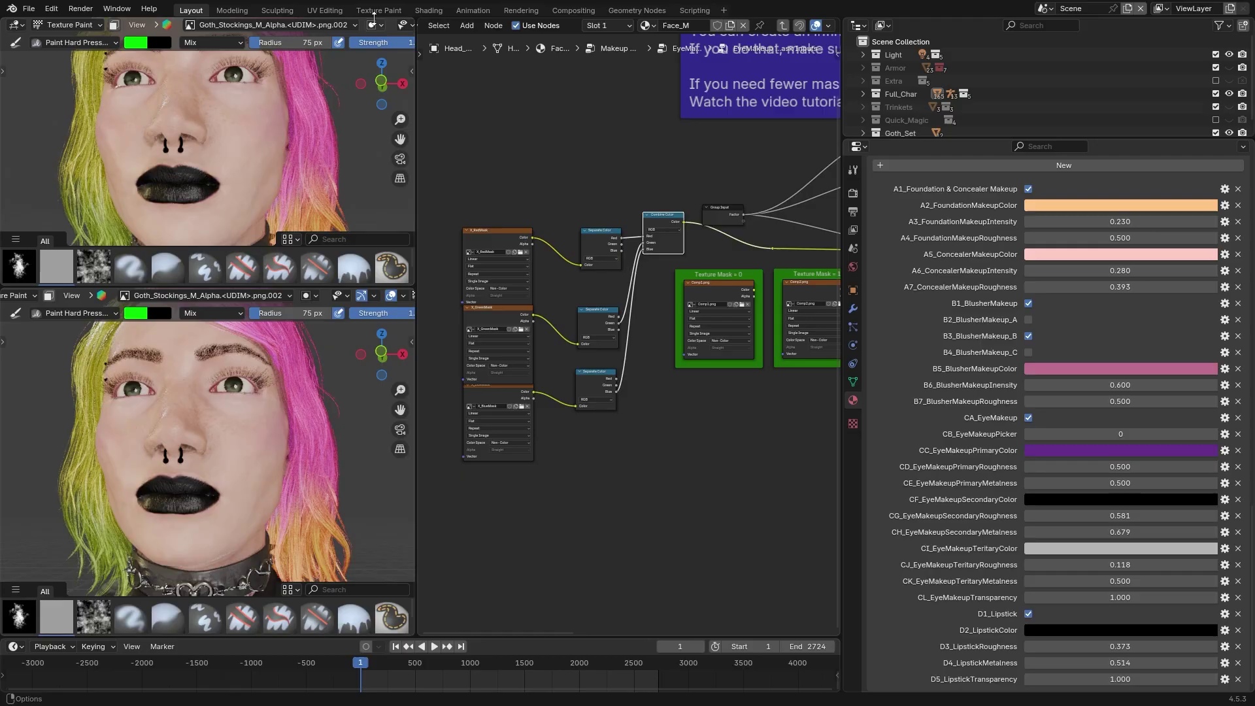
{"action": "left_click", "coordinate": [194, 24]}
{"action": "left_click", "coordinate": [197, 73]}
{"action": "left_click", "coordinate": [229, 102]}
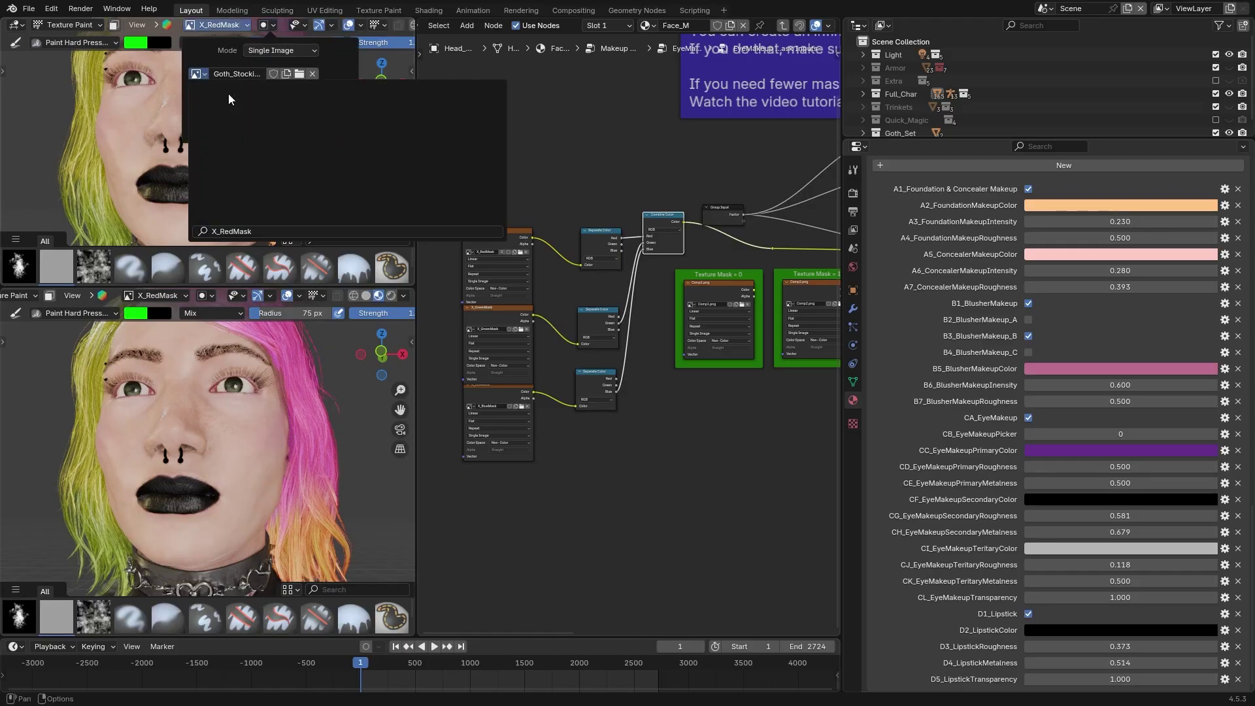
- Paint the eyeshadow area around one eye on X_RedMask with a 27 px red brush, trimming its outline with black
{"action": "left_click", "coordinate": [138, 43]}
{"action": "mouse_move", "coordinate": [141, 397]}
{"action": "left_mouse_down"}
{"action": "mouse_move", "coordinate": [169, 382]}
{"action": "mouse_move", "coordinate": [250, 386]}
{"action": "mouse_move", "coordinate": [191, 426]}
{"action": "mouse_move", "coordinate": [138, 402]}
{"action": "left_mouse_up"}
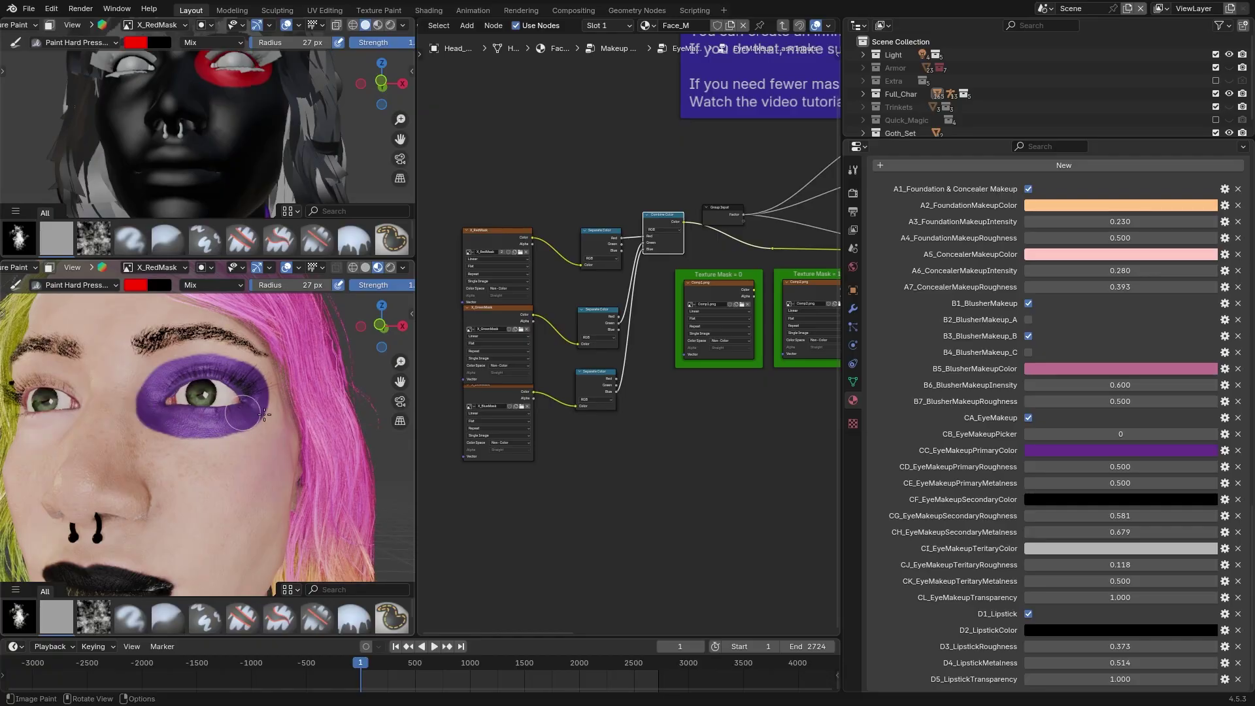
{"action": "left_click_drag", "start_coordinate": [270, 426], "coordinate": [141, 419]}
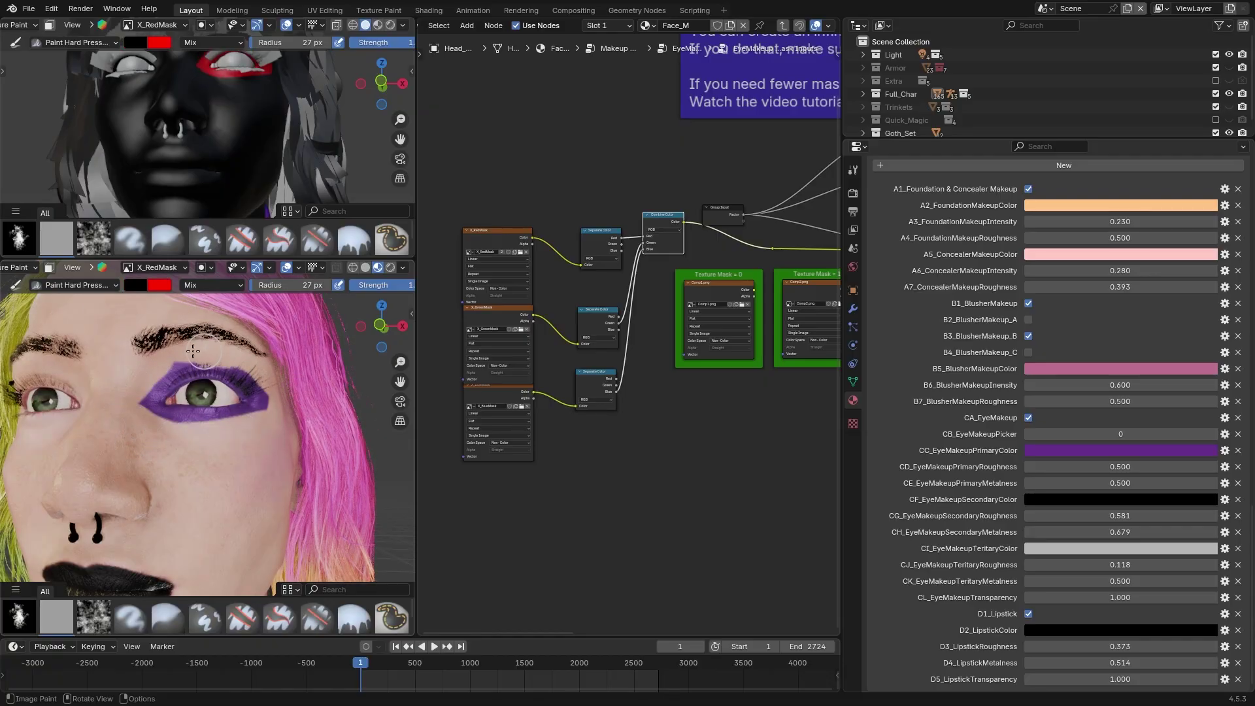
- Paint a thin eyeliner along the eyelids on X_GreenMask with a 10 px green brush
{"action": "left_click", "coordinate": [147, 445]}
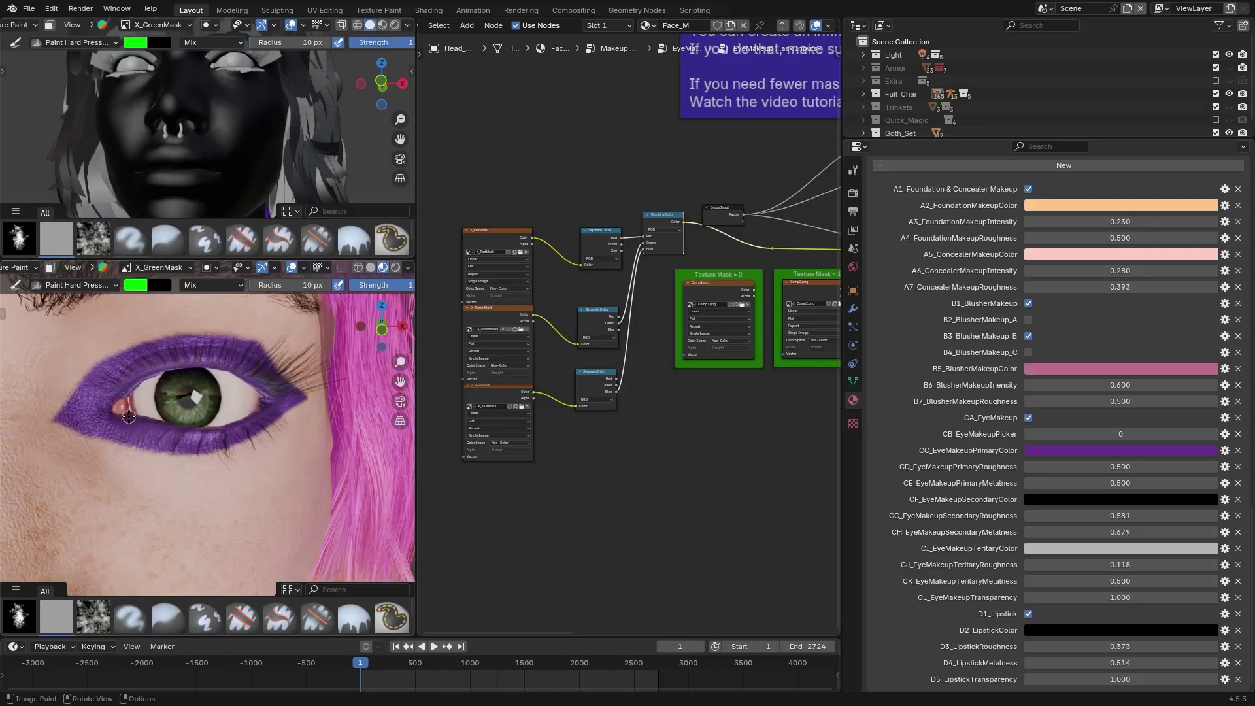
{"action": "mouse_move", "coordinate": [242, 422]}
{"action": "middle_mouse_down"}
{"action": "mouse_move", "coordinate": [202, 387]}
{"action": "mouse_move", "coordinate": [134, 425]}
{"action": "middle_mouse_up"}
{"action": "left_click_drag", "start_coordinate": [130, 307], "coordinate": [249, 314]}
{"action": "middle_click_drag", "start_coordinate": [248, 314], "coordinate": [150, 409]}
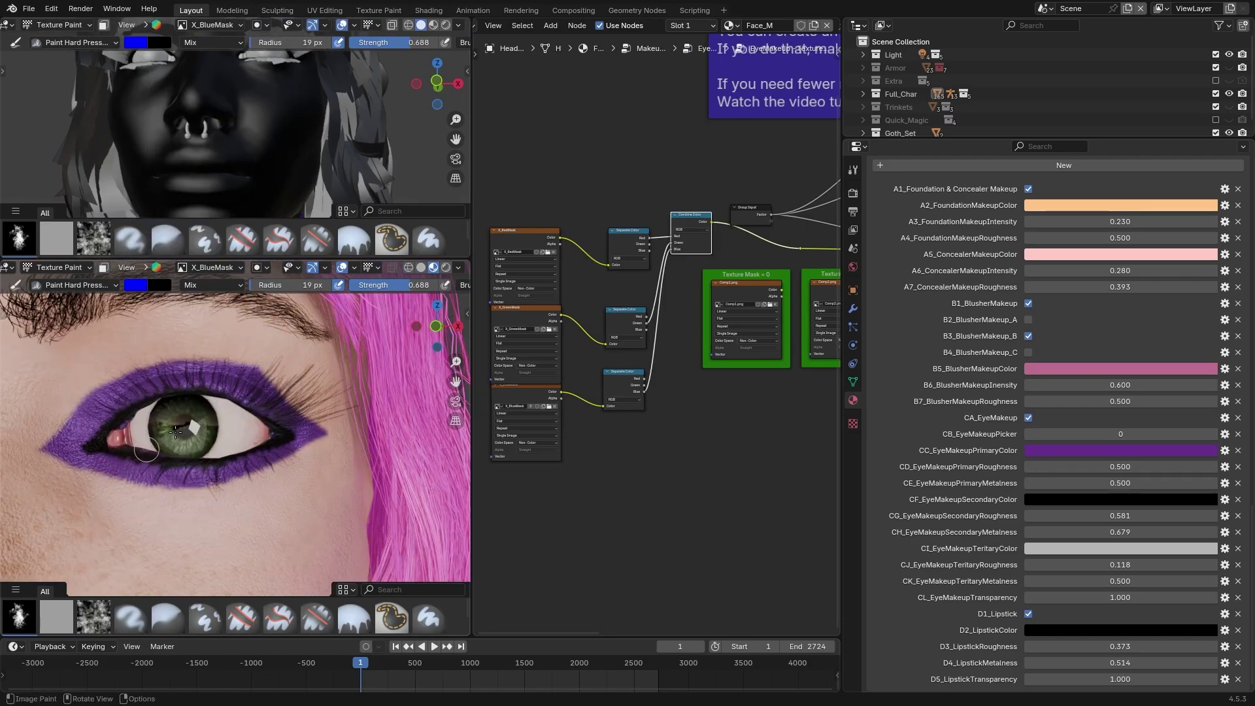
- Paint the outer eyelid area on X_BlueMask with a 30 px blue brush at 0.688 strength, and soften it with the Blur brush
{"action": "middle_click_drag", "start_coordinate": [175, 432], "coordinate": [205, 360]}
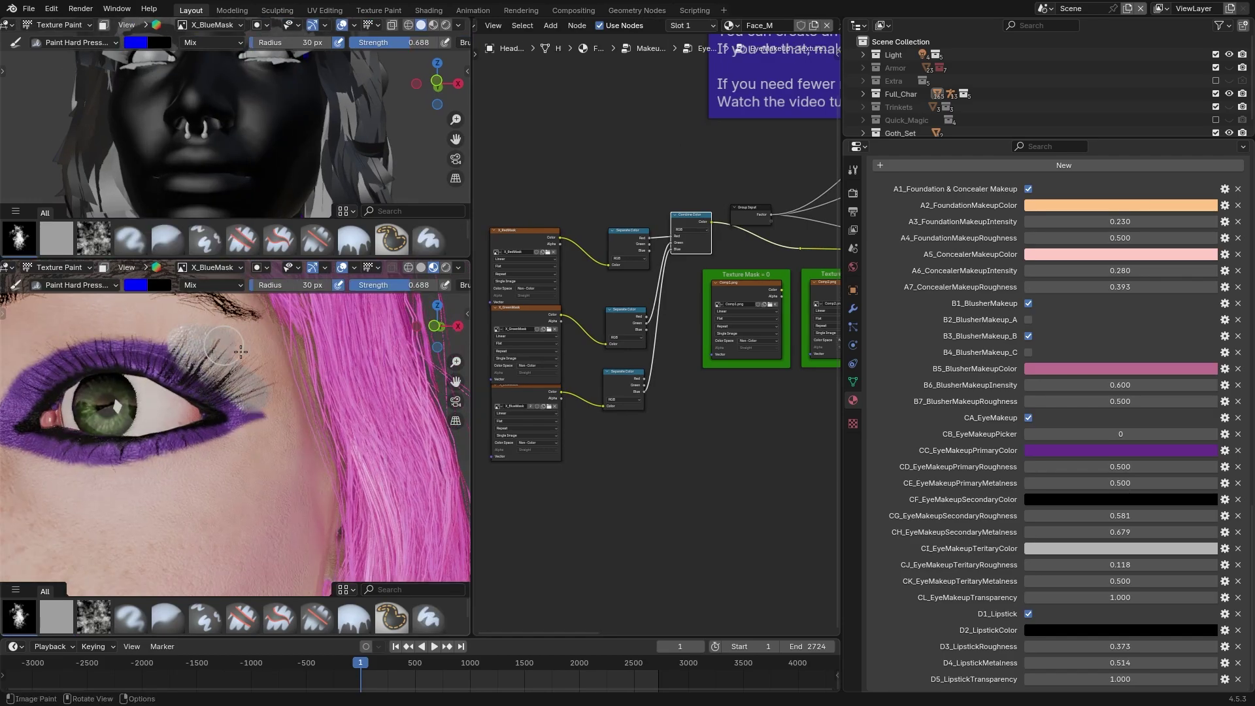
{"action": "key", "text": "t"}
{"action": "left_click", "coordinate": [19, 331]}
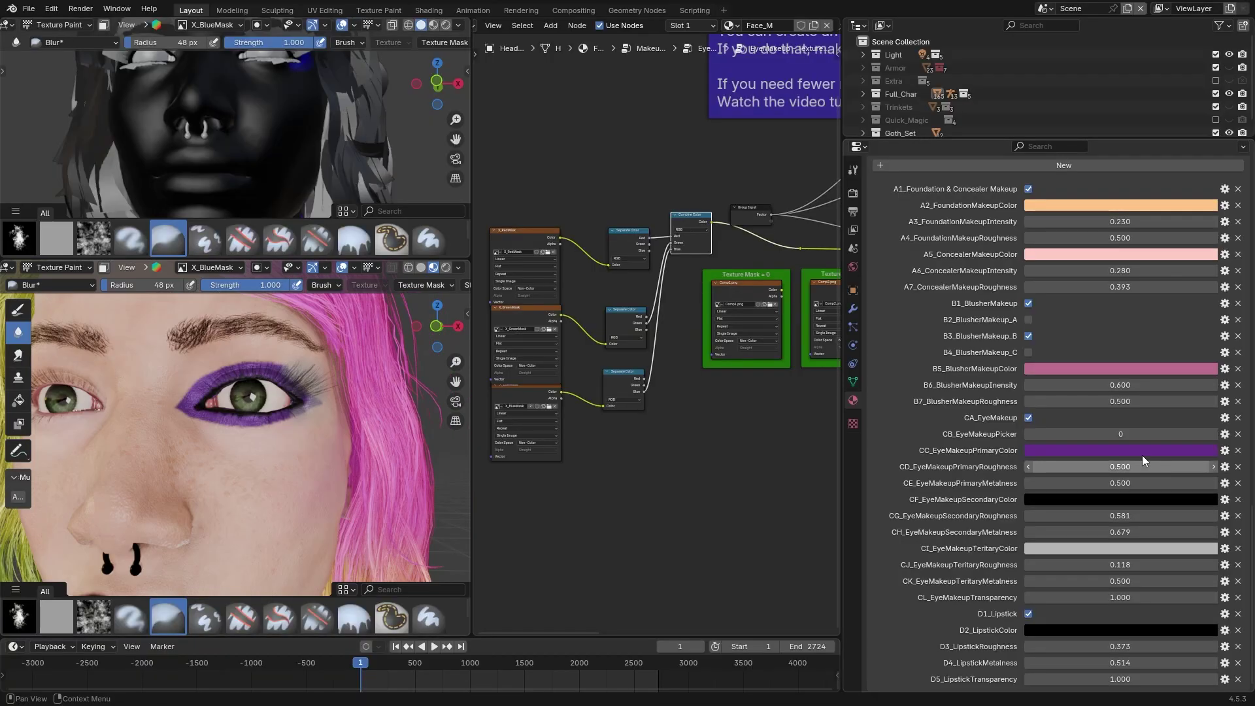
- Change the primary eye makeup to gold with roughness 0.262 and metalness 0.362, and the secondary color to red
{"action": "left_click", "coordinate": [1141, 451]}
{"action": "left_click_drag", "start_coordinate": [1157, 314], "coordinate": [1170, 326]}
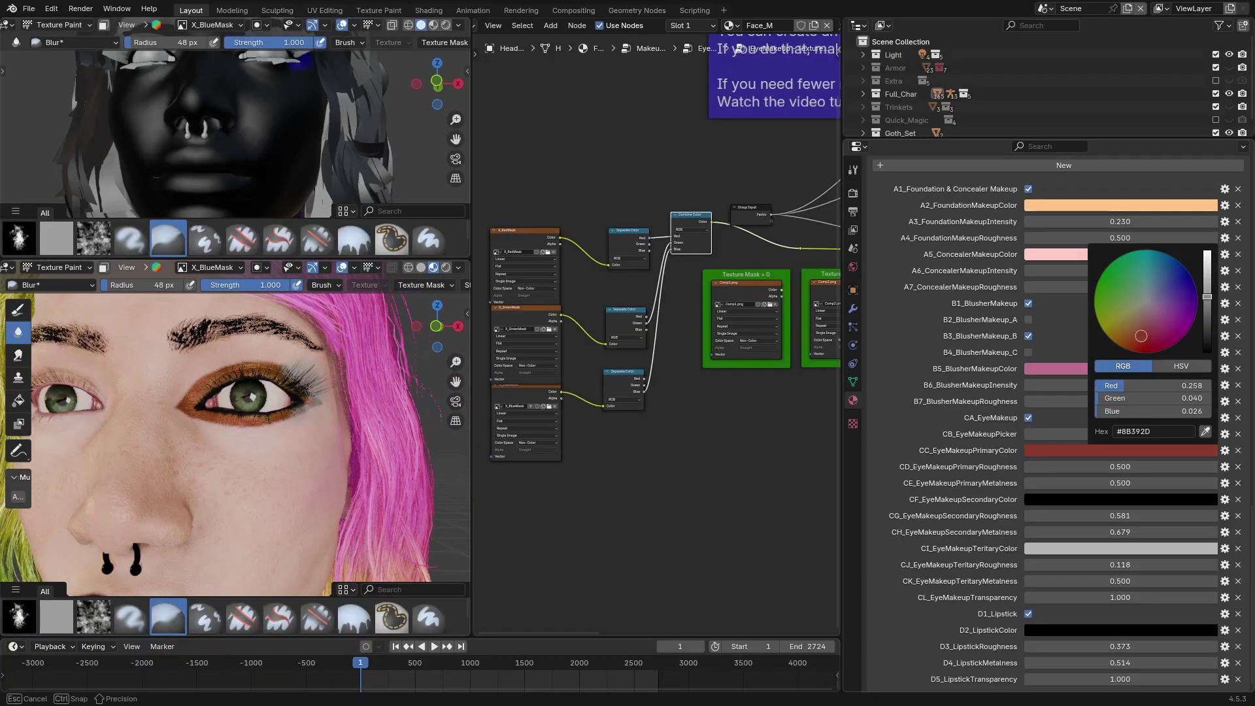
{"action": "key", "text": "t"}
{"action": "scroll", "coordinate": [329, 410], "scroll_direction": "up", "scroll_amount": 2}
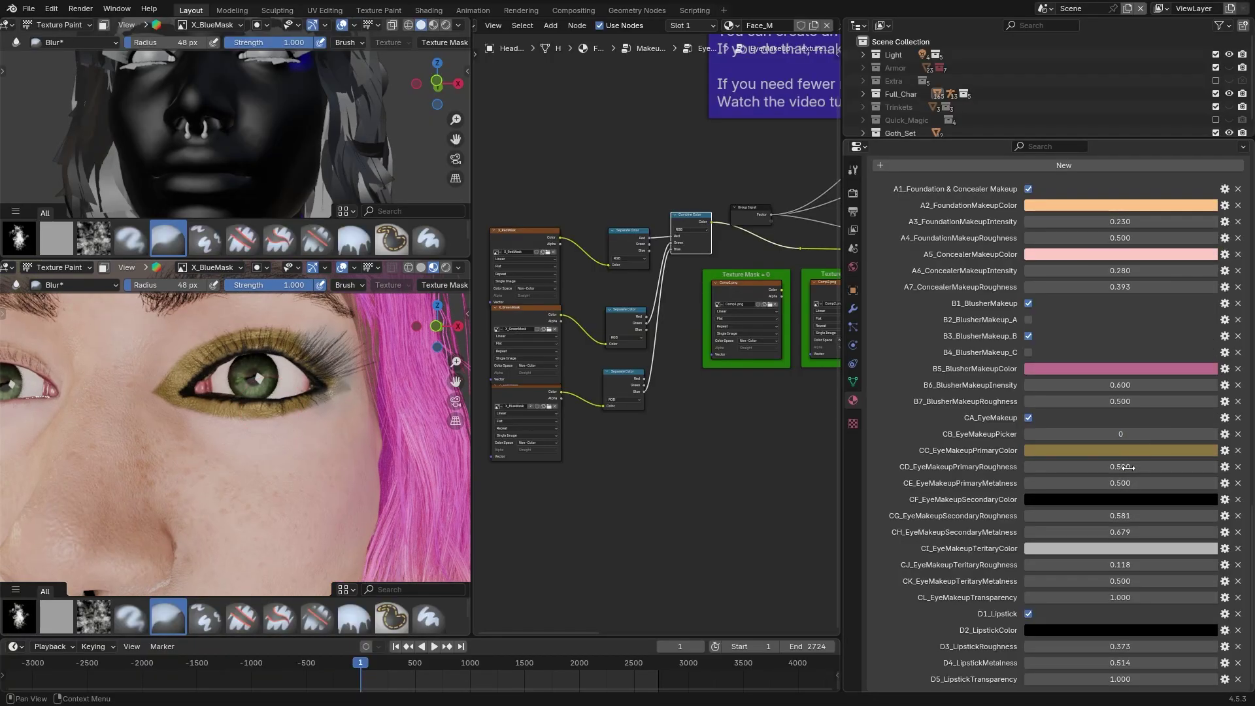
{"action": "mouse_move", "coordinate": [1120, 467]}
{"action": "left_mouse_down"}
{"action": "mouse_move", "coordinate": [1072, 467]}
{"action": "mouse_move", "coordinate": [1129, 472]}
{"action": "left_mouse_up"}
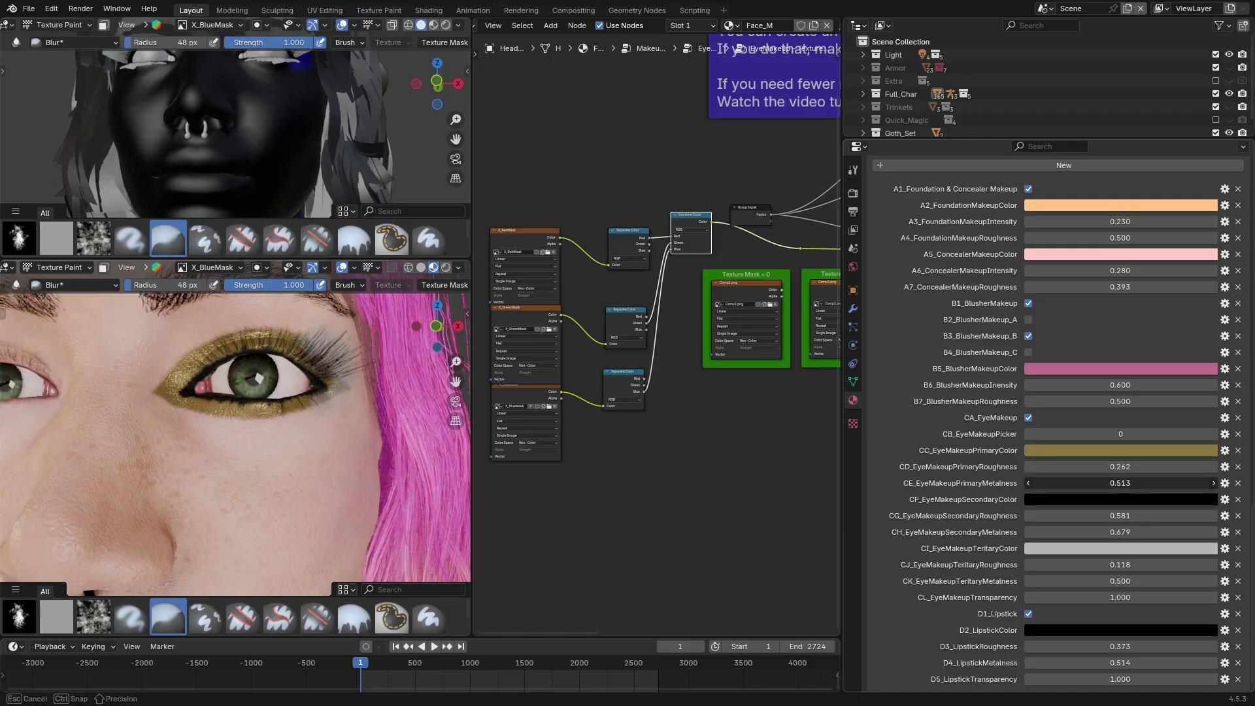
{"action": "left_click", "coordinate": [1137, 500]}
{"action": "mouse_move", "coordinate": [1207, 342]}
{"action": "left_mouse_down"}
{"action": "mouse_move", "coordinate": [1208, 314]}
{"action": "mouse_move", "coordinate": [1188, 357]}
{"action": "left_mouse_up"}
- Disconnect X_RedMask from its Separate Color node and unlink that node's red channel from Combine Color
{"action": "left_click_drag", "start_coordinate": [538, 188], "coordinate": [654, 402]}
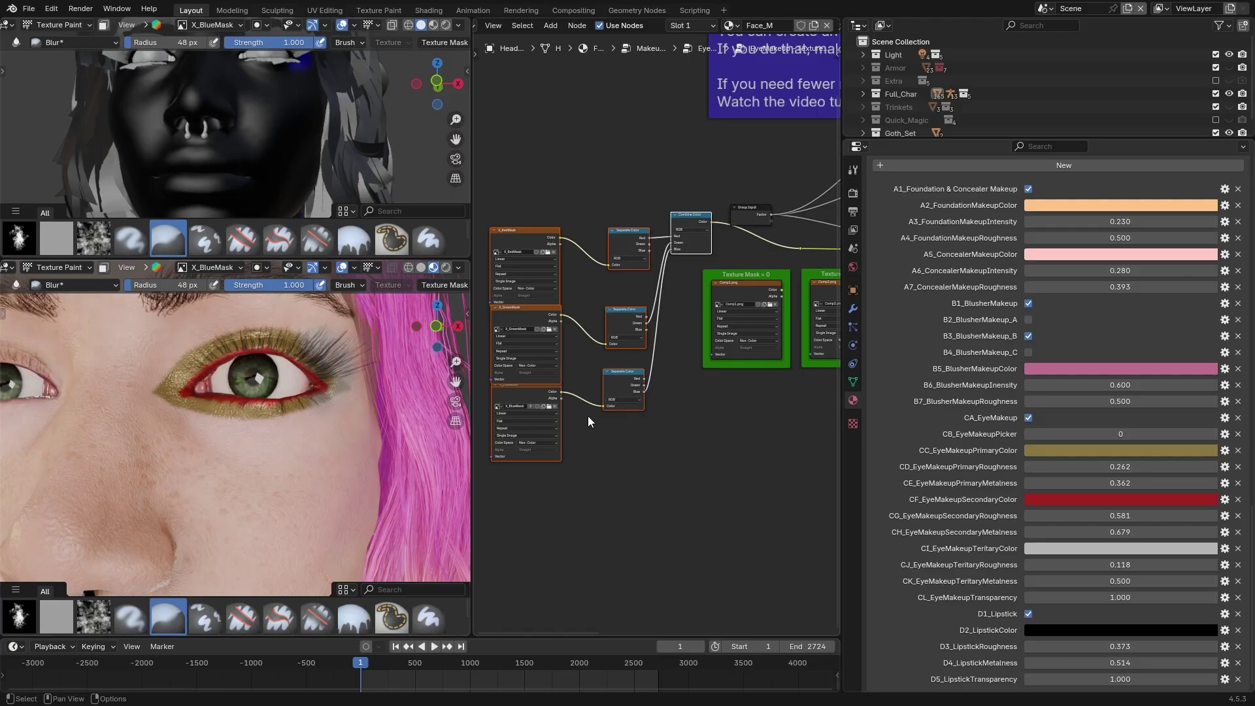
{"action": "left_click_drag", "start_coordinate": [608, 265], "coordinate": [580, 245]}
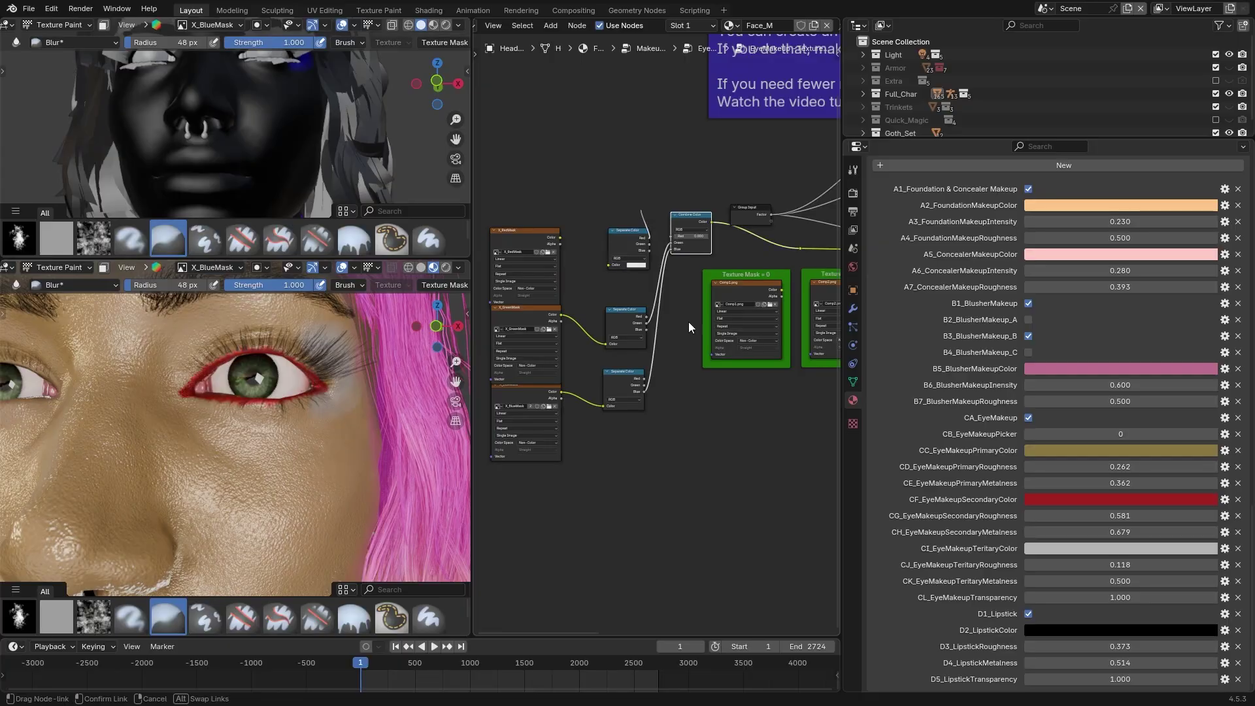
{"action": "left_click_drag", "start_coordinate": [689, 321], "coordinate": [680, 278]}
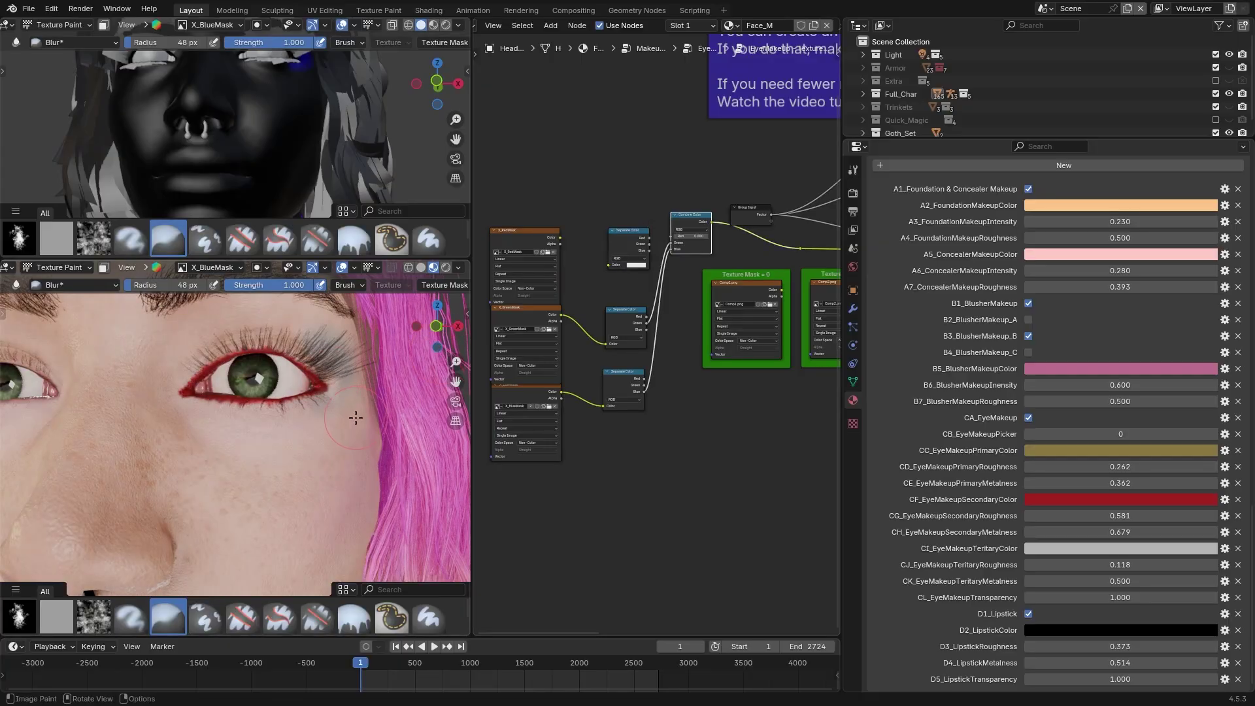
{"action": "scroll", "coordinate": [307, 368], "scroll_direction": "down", "scroll_amount": 6}
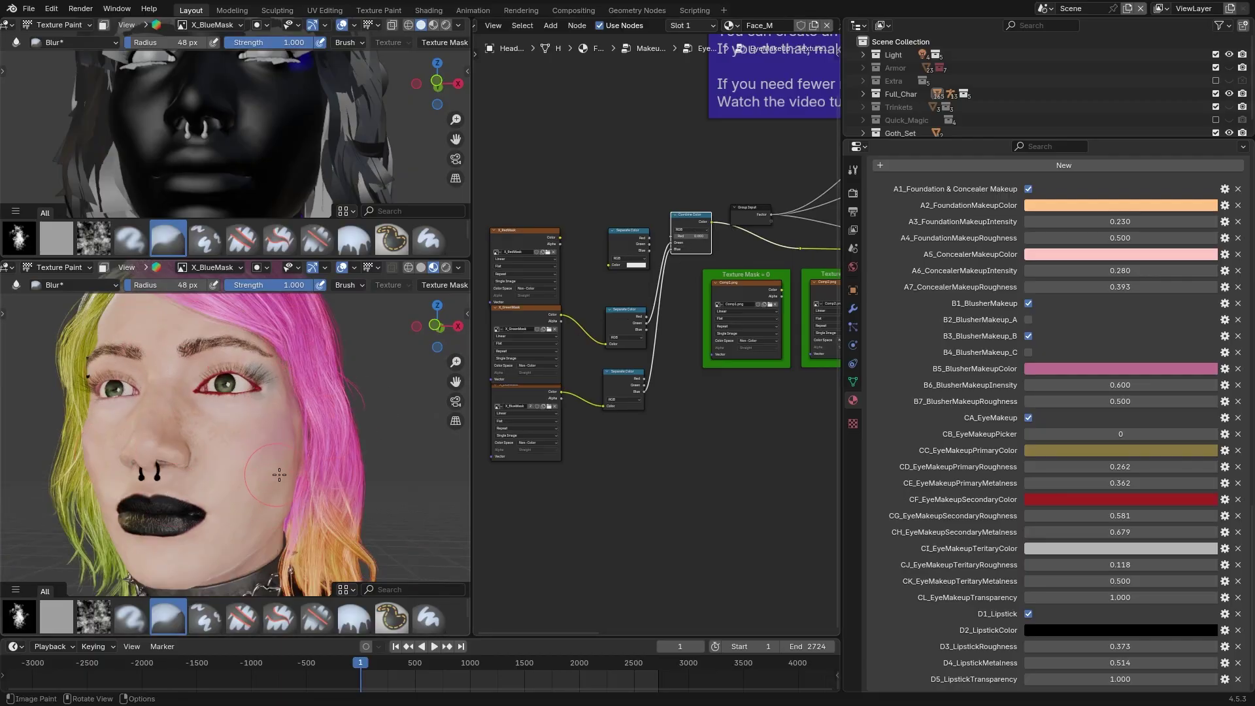
{"action": "mouse_move", "coordinate": [280, 475]}
{"action": "middle_mouse_down"}
{"action": "mouse_move", "coordinate": [306, 476]}
{"action": "mouse_move", "coordinate": [539, 360]}
{"action": "middle_mouse_up"}
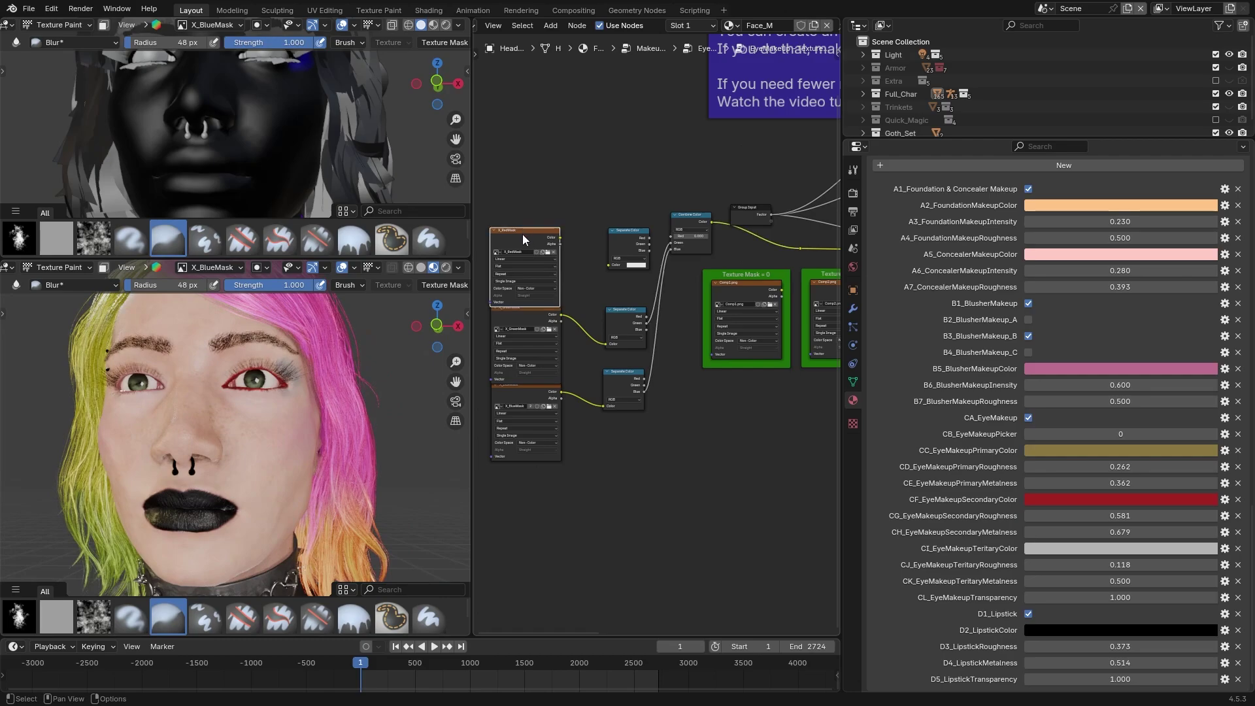
- Copy the X_RedMask image node into the Lipstick Makeup group and feed its color into Separate Color in place of the lip mask
{"action": "mouse_move", "coordinate": [523, 235]}
{"action": "left_mouse_down"}
{"action": "mouse_move", "coordinate": [526, 179]}
{"action": "mouse_move", "coordinate": [528, 217]}
{"action": "left_mouse_up"}
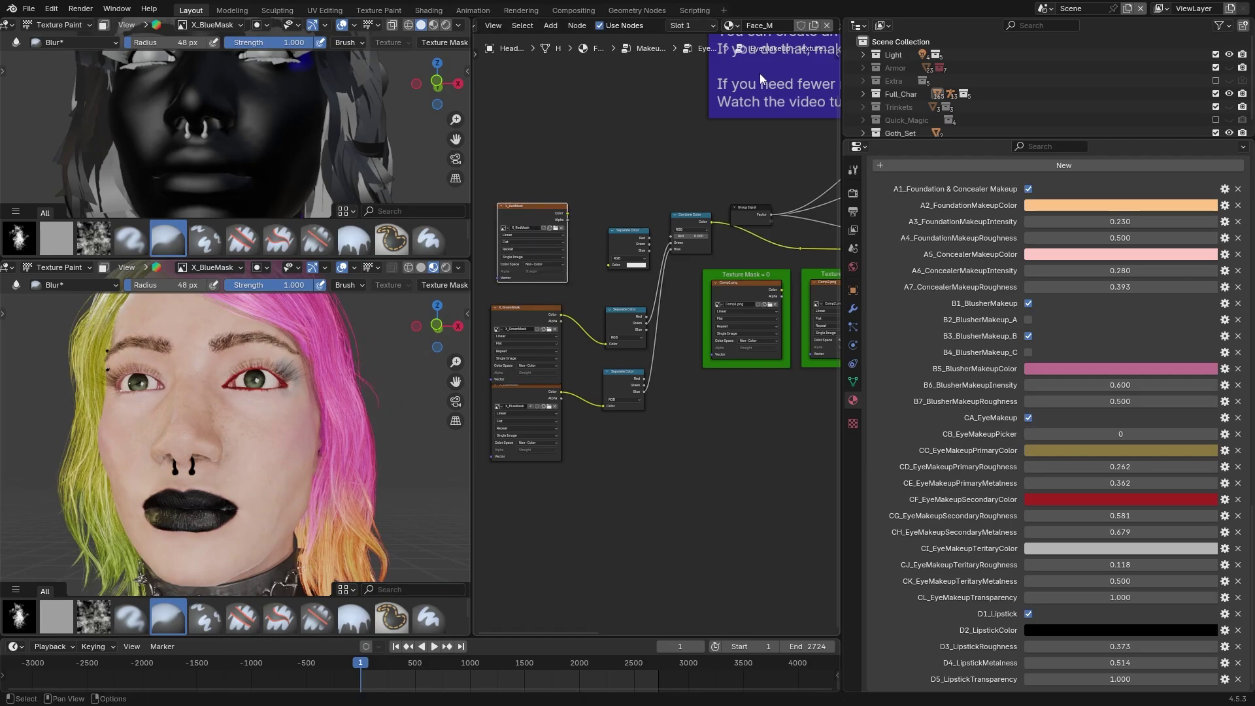
{"action": "key", "text": "ctrl+Tab"}
{"action": "key", "text": "ctrl+Tab"}
{"action": "left_click", "coordinate": [752, 261]}
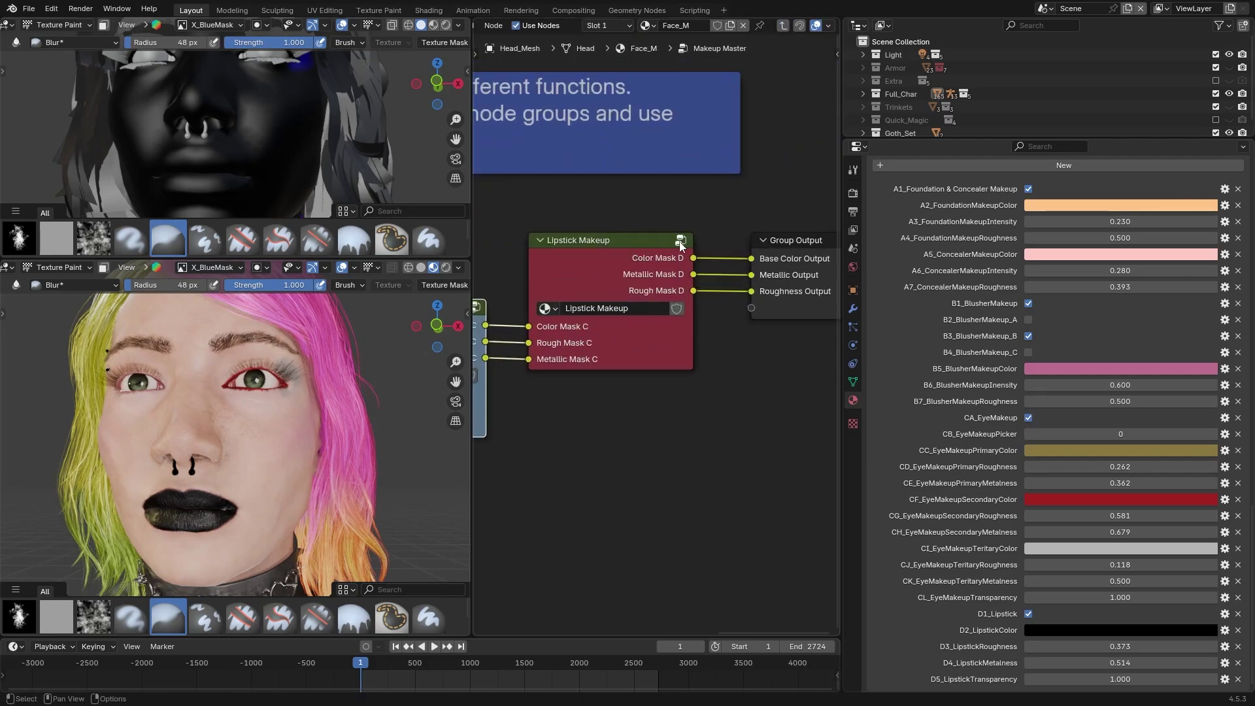
{"action": "key", "text": "Tab"}
{"action": "middle_click_drag", "start_coordinate": [583, 284], "coordinate": [689, 277]}
{"action": "key", "text": "ctrl+v"}
{"action": "middle_click_drag", "start_coordinate": [649, 228], "coordinate": [575, 243]}
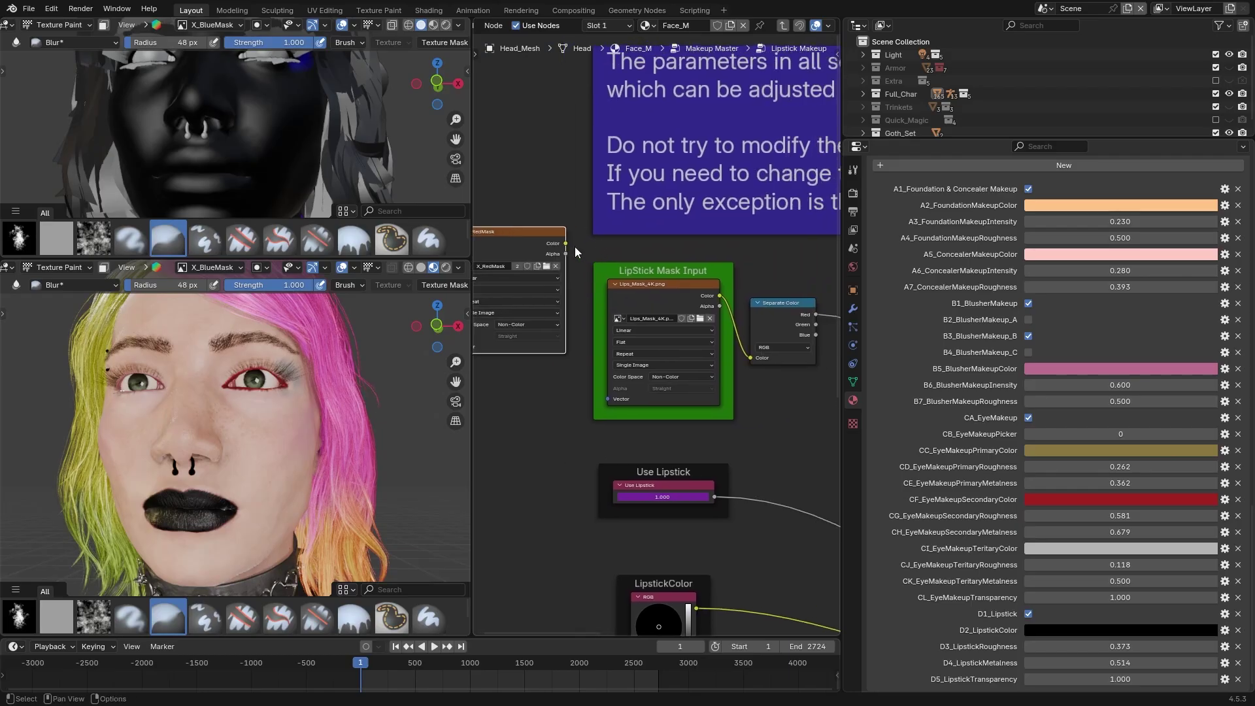
{"action": "left_click_drag", "start_coordinate": [747, 356], "coordinate": [750, 357]}
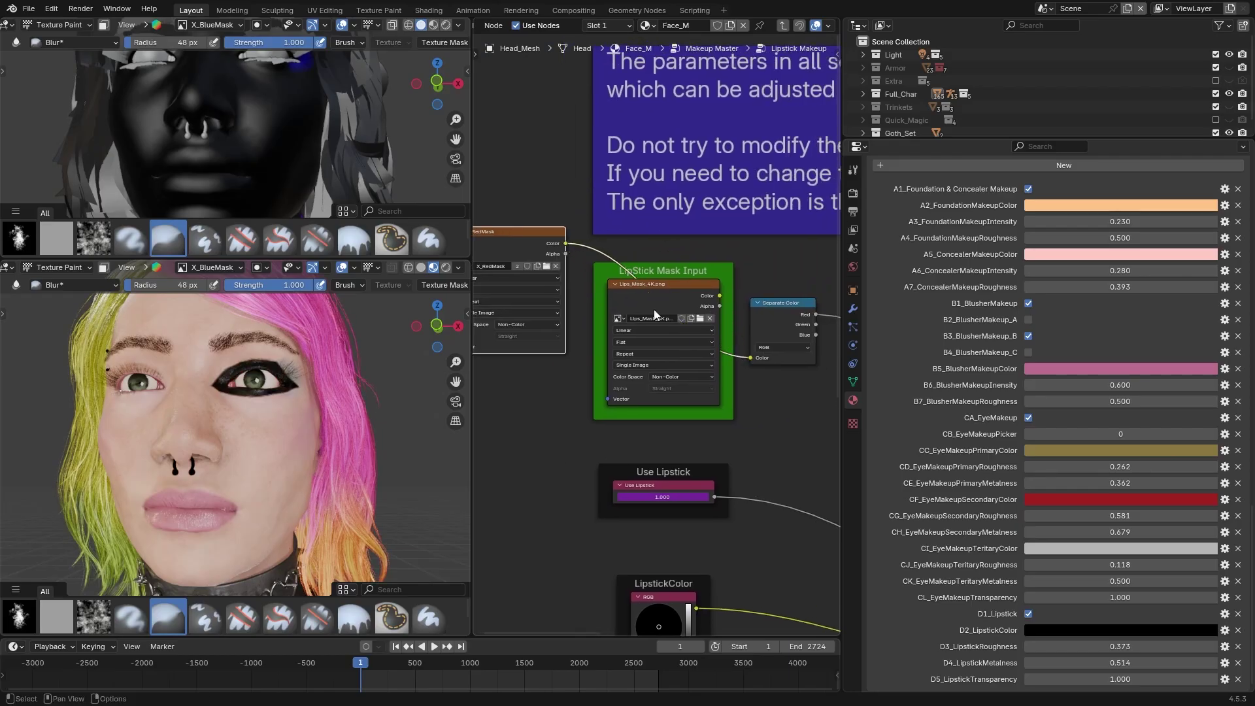
- Make X_RedMask the paint canvas and paint black over the old eye makeup with the Paint Hard Pressure brush
{"action": "left_click", "coordinate": [212, 25]}
{"action": "left_click", "coordinate": [196, 222]}
{"action": "key", "text": "t"}
{"action": "left_click", "coordinate": [18, 310]}
{"action": "key", "text": "x"}
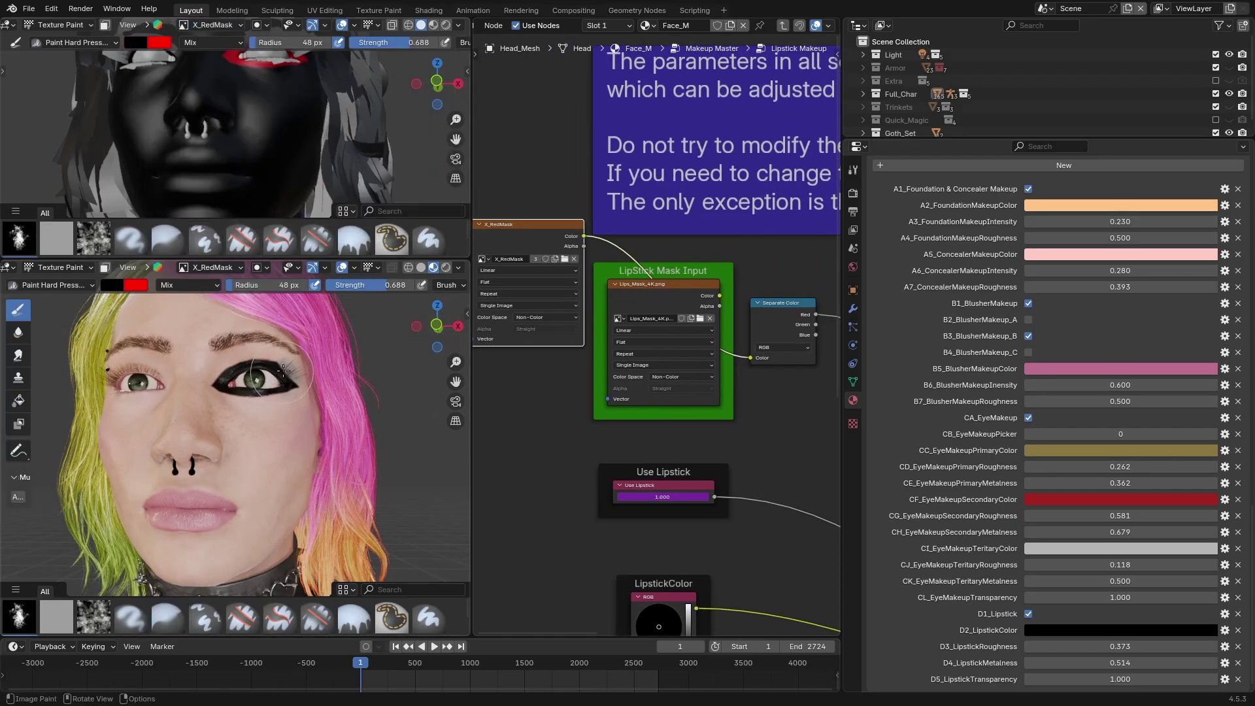
{"action": "mouse_move", "coordinate": [287, 358]}
{"action": "left_mouse_down"}
{"action": "mouse_move", "coordinate": [234, 374]}
{"action": "mouse_move", "coordinate": [266, 386]}
{"action": "mouse_move", "coordinate": [229, 391]}
{"action": "left_mouse_up"}
- Switch the brush back to red, adjust its radius and strength, and paint the lip area on X_RedMask
{"action": "key", "text": "x"}
{"action": "scroll", "coordinate": [213, 479], "scroll_direction": "up", "scroll_amount": 3}
{"action": "middle_click_drag", "start_coordinate": [213, 479], "coordinate": [229, 457]}
{"action": "key", "text": "f"}
{"action": "mouse_move", "coordinate": [189, 481]}
{"action": "left_mouse_down"}
{"action": "mouse_move", "coordinate": [258, 487]}
{"action": "mouse_move", "coordinate": [163, 489]}
{"action": "left_mouse_up"}
{"action": "key", "text": "shift+f"}
{"action": "mouse_move", "coordinate": [271, 497]}
{"action": "left_mouse_down"}
{"action": "mouse_move", "coordinate": [157, 509]}
{"action": "mouse_move", "coordinate": [265, 509]}
{"action": "left_mouse_up"}
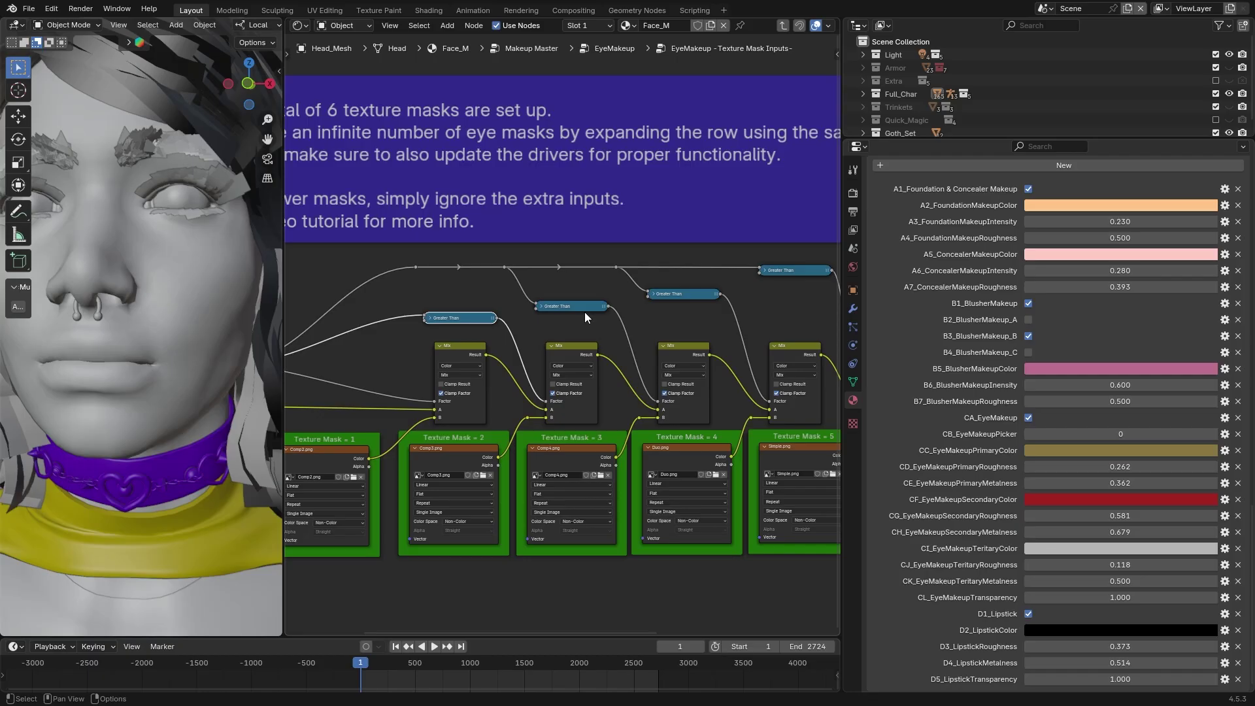
- Move the Separate Color and Group Output nodes farther from the mask row and add an Image Texture node beside Texture Mask = 5
{"action": "scroll", "coordinate": [732, 334], "scroll_direction": "right", "scroll_amount": 3, "text": "ctrl"}
{"action": "middle_click_drag", "start_coordinate": [737, 470], "coordinate": [601, 451]}
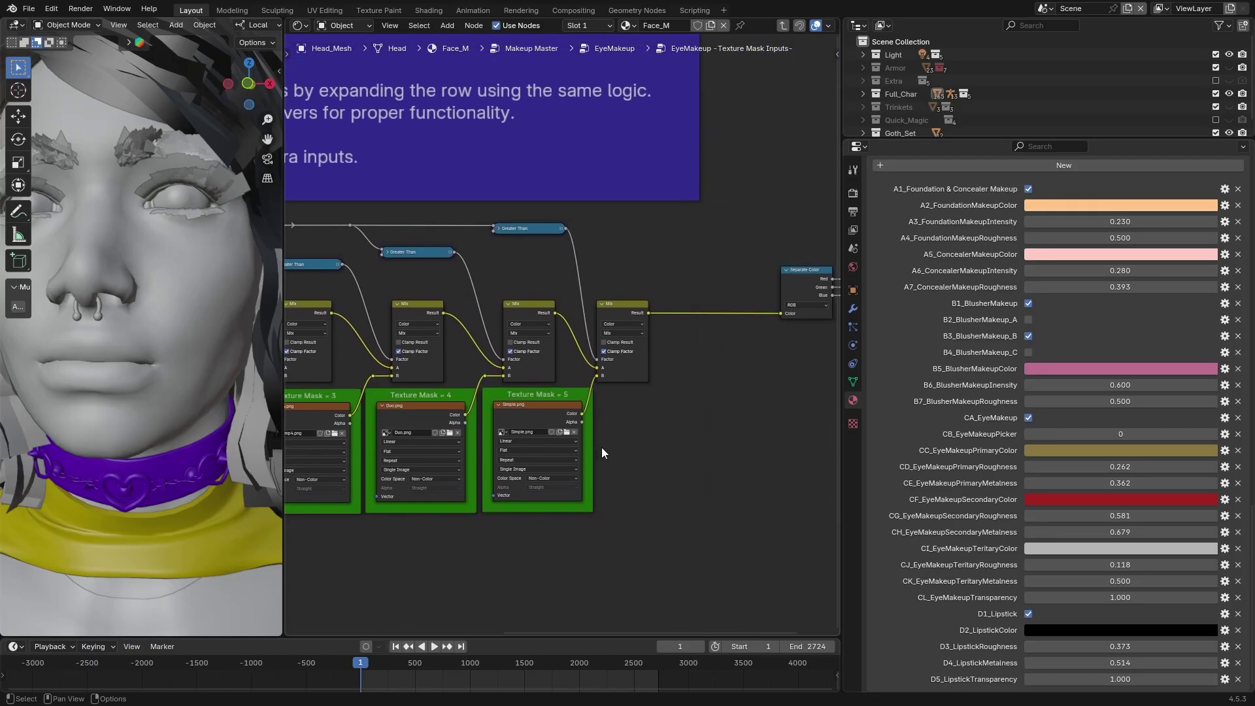
{"action": "middle_click_drag", "start_coordinate": [742, 331], "coordinate": [539, 347]}
{"action": "left_click_drag", "start_coordinate": [577, 251], "coordinate": [731, 294]}
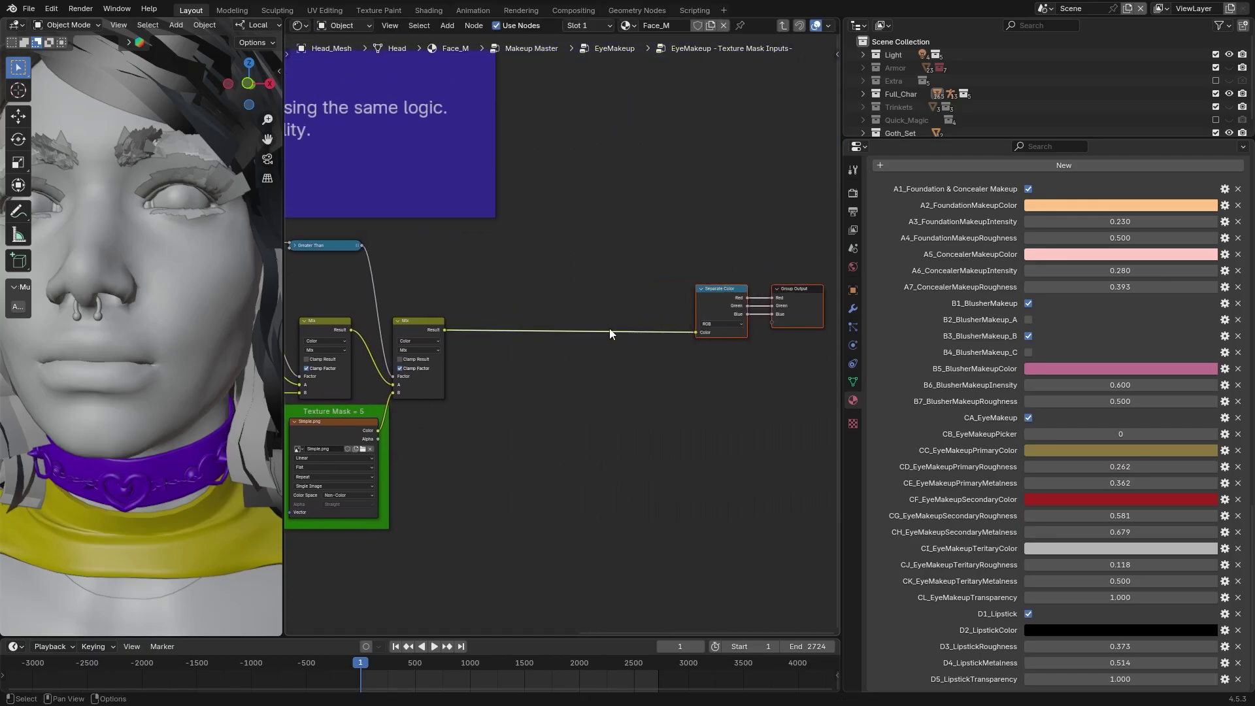
{"action": "middle_click_drag", "start_coordinate": [561, 294], "coordinate": [740, 270]}
{"action": "key", "text": "shift+a"}
{"action": "type", "text": "i"}
{"action": "key", "text": "Return"}
{"action": "left_click", "coordinate": [622, 421]}
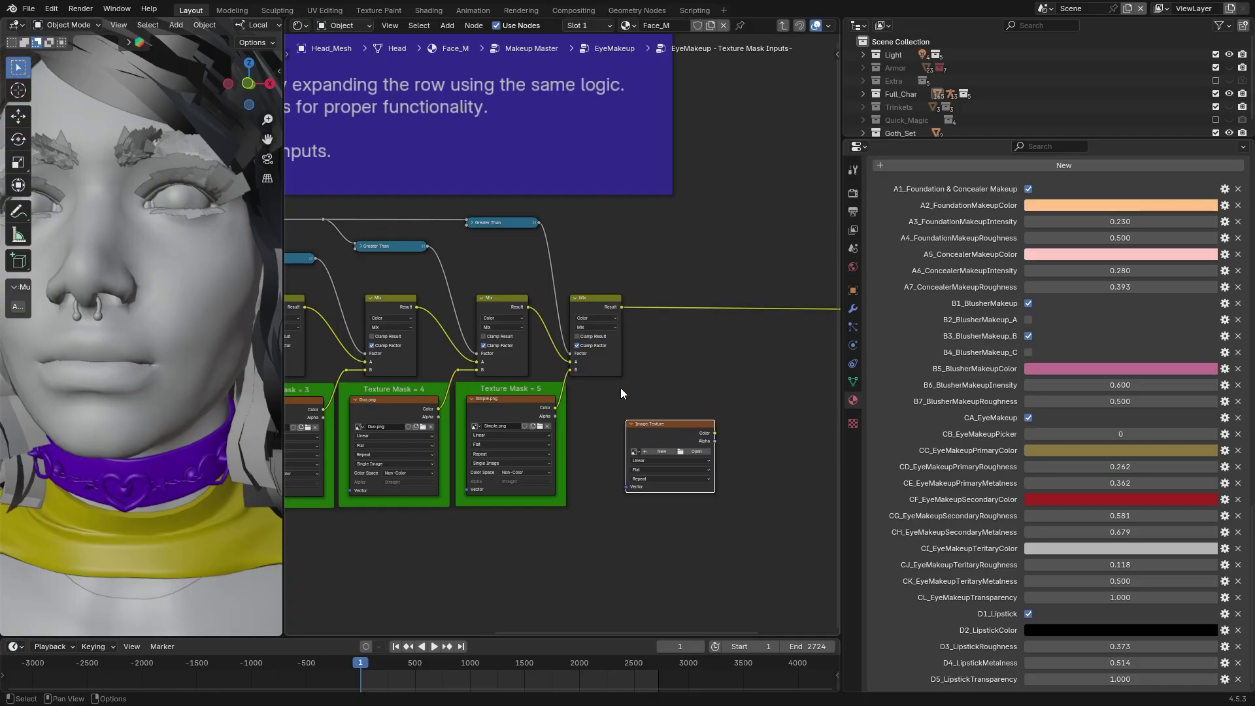
- Duplicate the last Mix node, linking the previous Mix result to its A input and the new Image Texture's color to B
{"action": "middle_click_drag", "start_coordinate": [583, 300], "coordinate": [575, 325]}
{"action": "key", "text": "ctrl+c"}
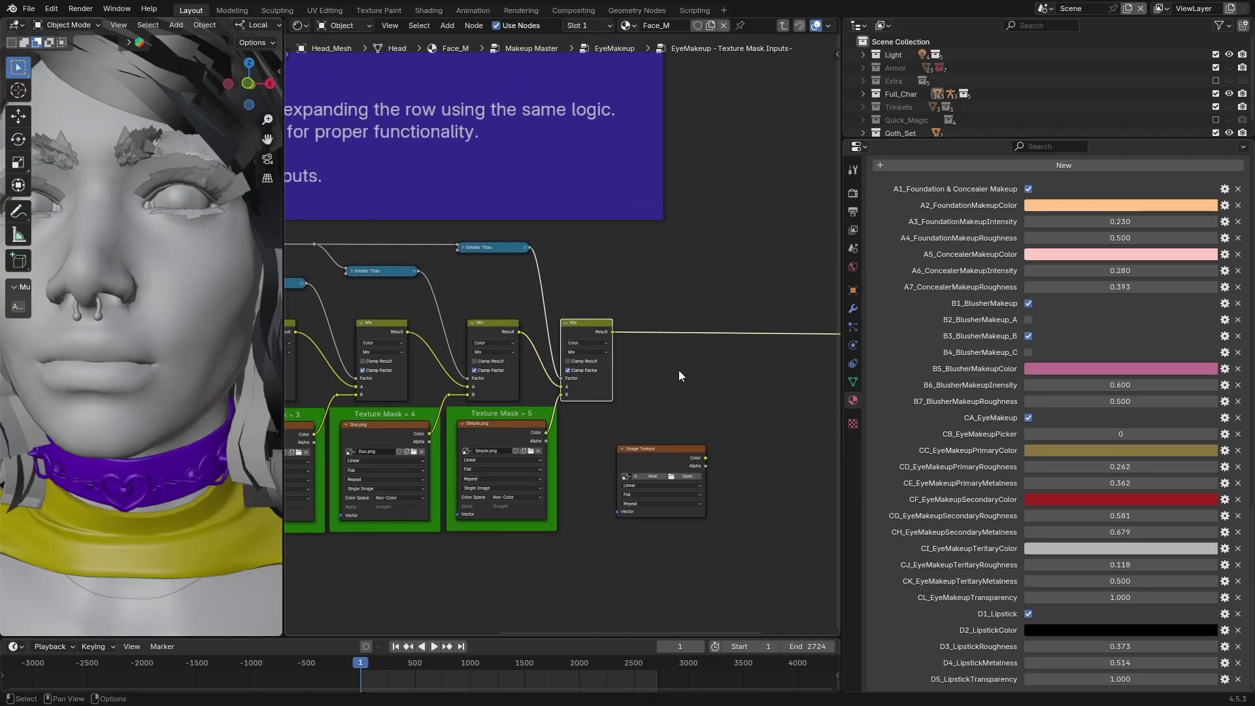
{"action": "key", "text": "ctrl+v"}
{"action": "left_click_drag", "start_coordinate": [689, 340], "coordinate": [723, 355]}
{"action": "middle_click_drag", "start_coordinate": [724, 355], "coordinate": [698, 344]}
{"action": "left_click_drag", "start_coordinate": [586, 320], "coordinate": [665, 397]}
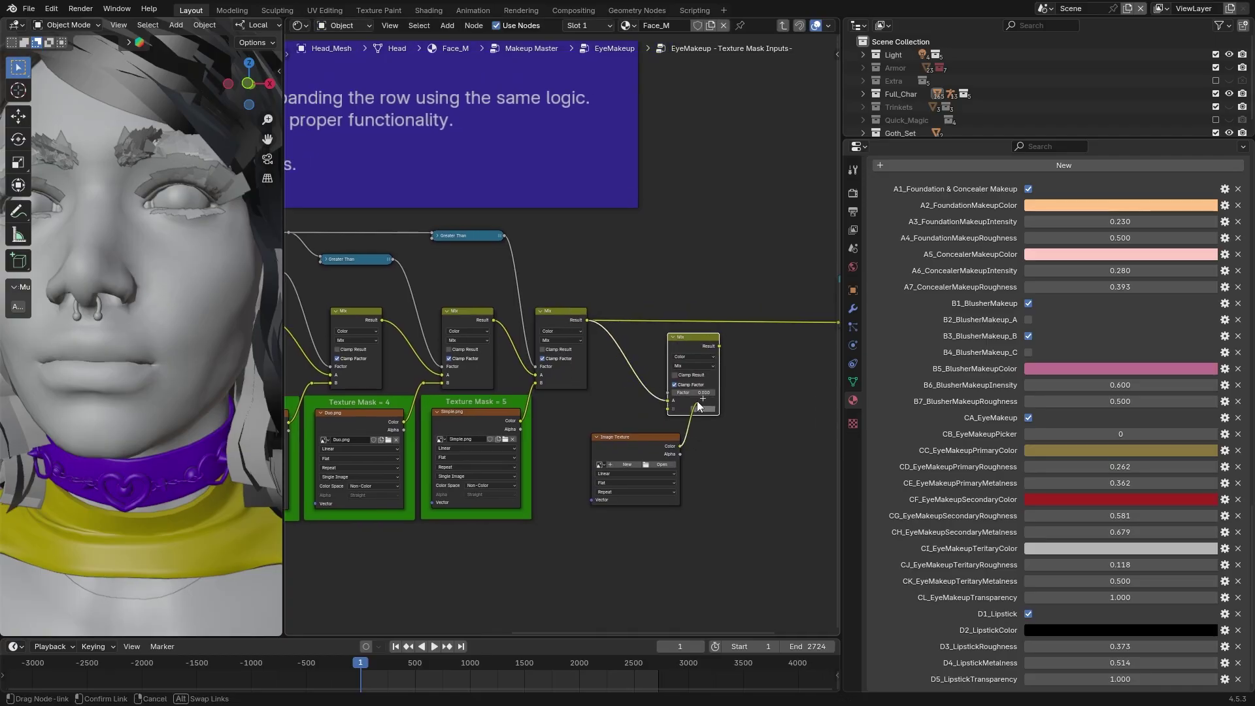
{"action": "left_click_drag", "start_coordinate": [661, 421], "coordinate": [666, 410]}
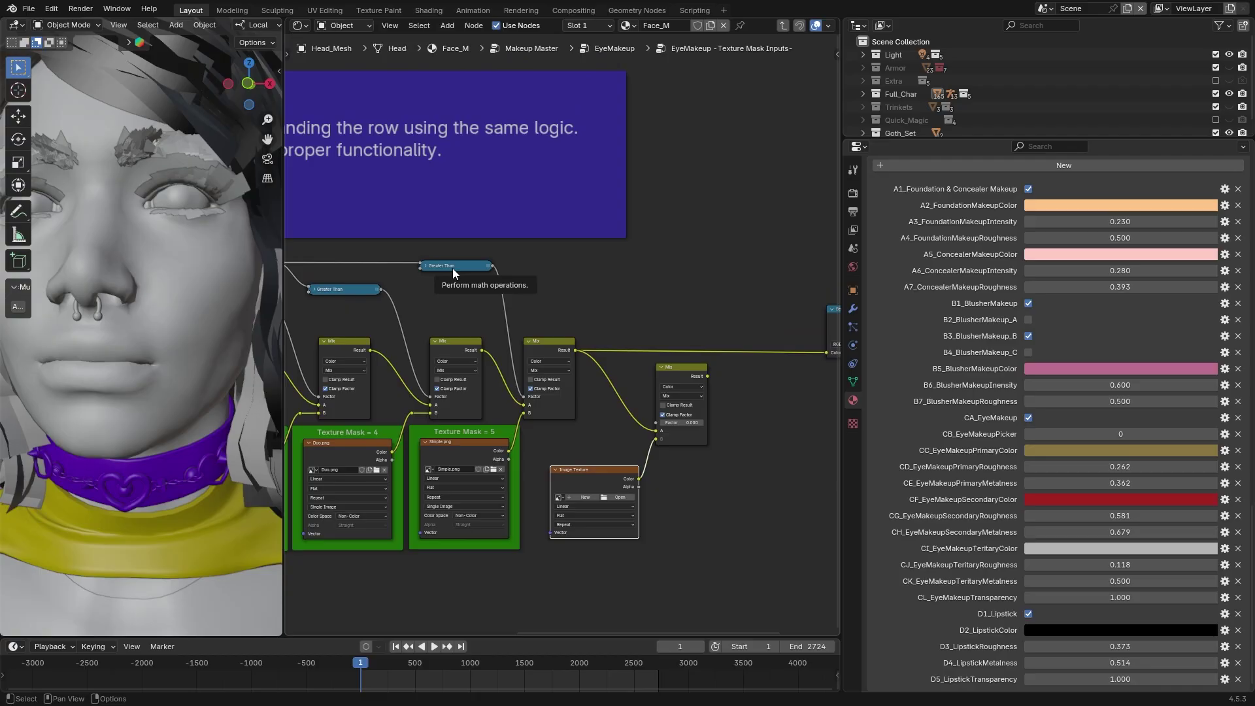
- Duplicate the last Greater Than node above the new Mix node and expand the Greater Than nodes to compare their thresholds
{"action": "left_click", "coordinate": [453, 269]}
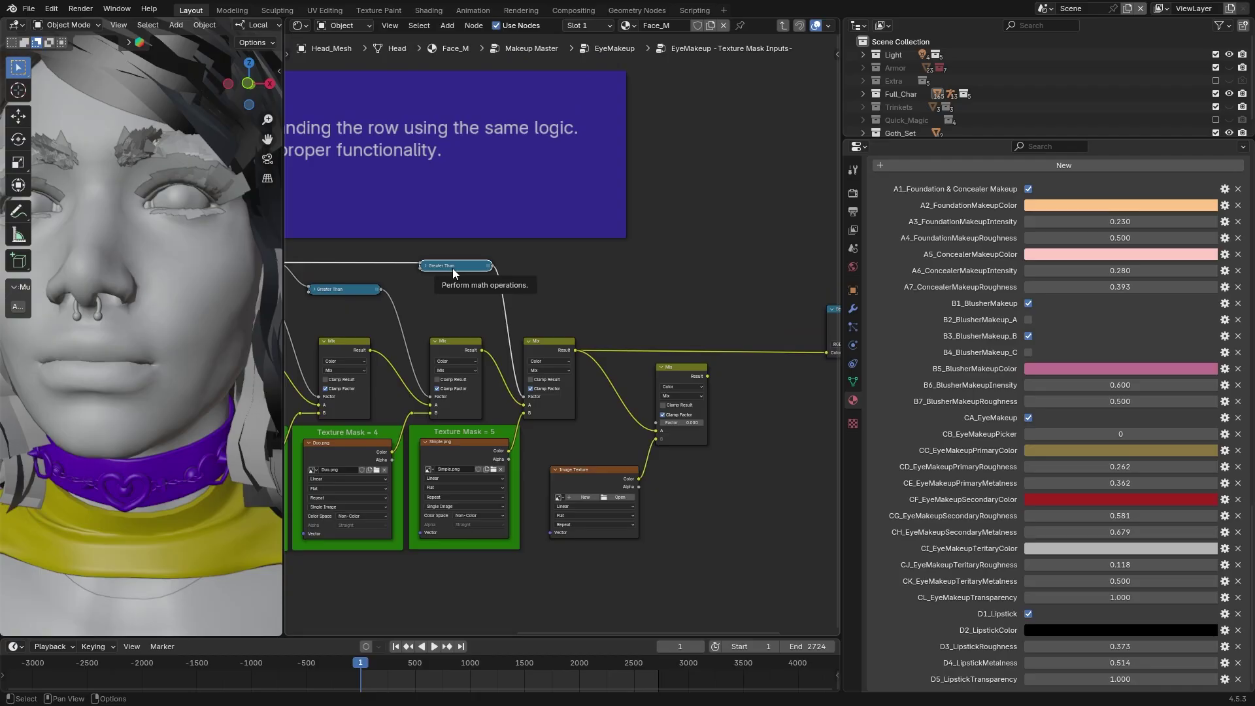
{"action": "key", "text": "ctrl+c"}
{"action": "key", "text": "ctrl+v"}
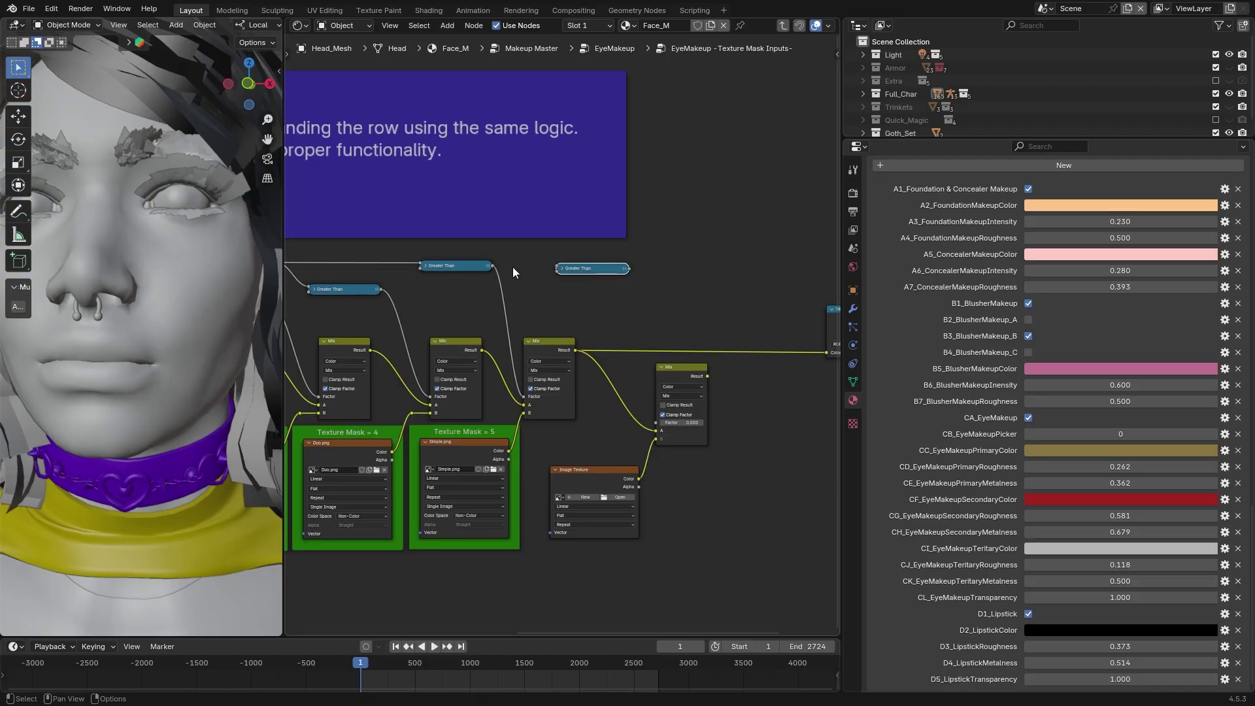
{"action": "left_click", "coordinate": [425, 266]}
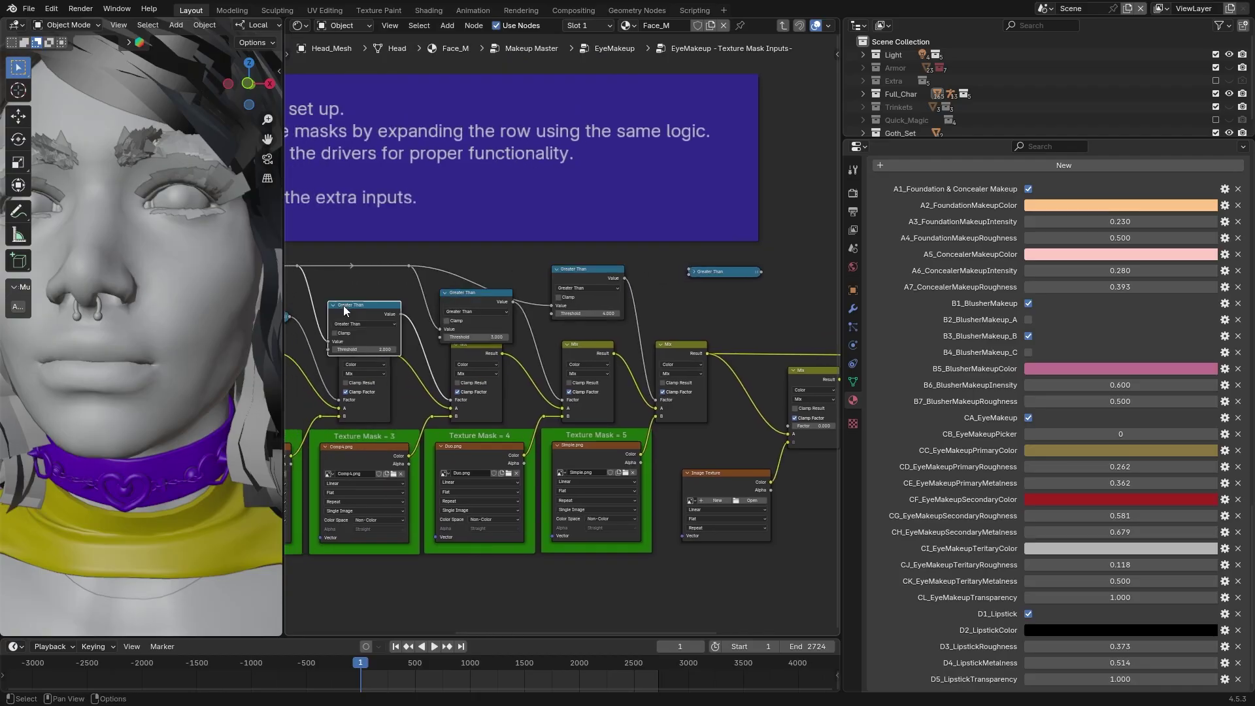
{"action": "left_click", "coordinate": [753, 278]}
{"action": "key", "text": "h"}
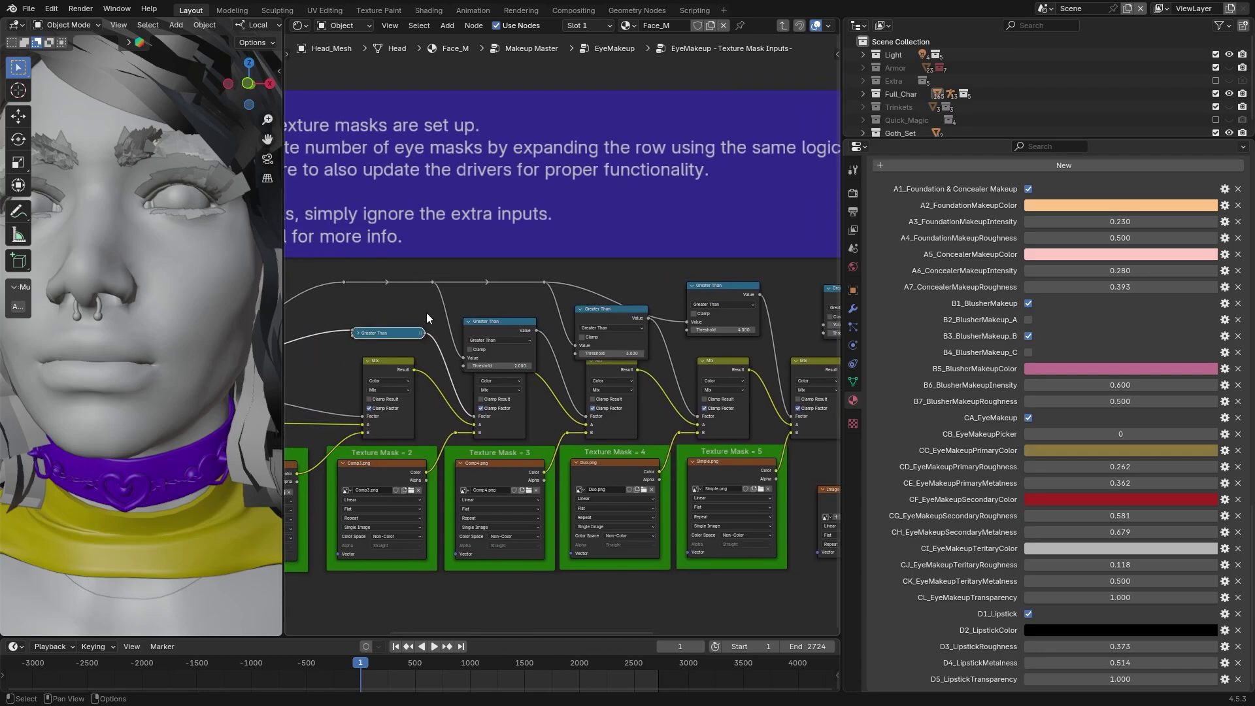
- Collapse the Greater Than nodes and connect the shared factor line to the new node's Value input
{"action": "left_click", "coordinate": [421, 321]}
{"action": "left_click", "coordinate": [532, 308]}
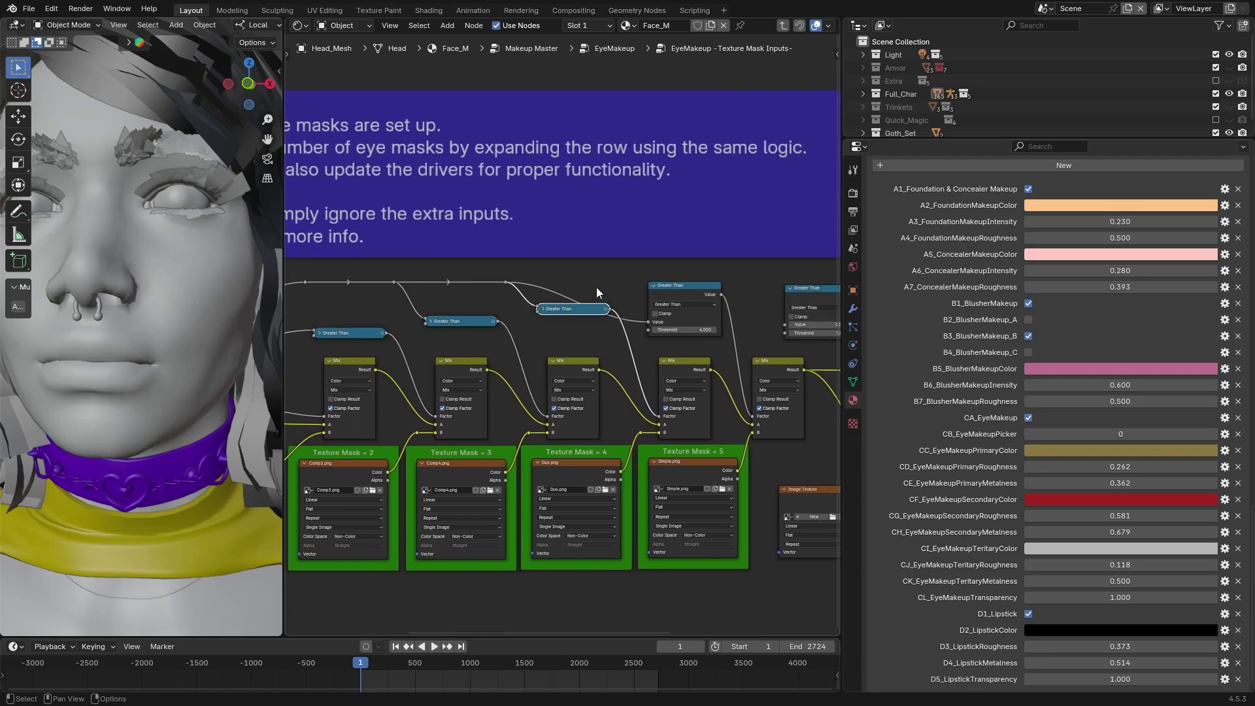
{"action": "left_click", "coordinate": [647, 284]}
{"action": "left_click_drag", "start_coordinate": [502, 279], "coordinate": [793, 287]}
{"action": "left_click", "coordinate": [783, 264]}
- Link the new Greater Than node to the new Mix node's Factor and route that Mix result into Separate Color
{"action": "scroll", "coordinate": [608, 325], "scroll_direction": "down", "scroll_amount": 1}
{"action": "middle_click_drag", "start_coordinate": [608, 325], "coordinate": [686, 322]}
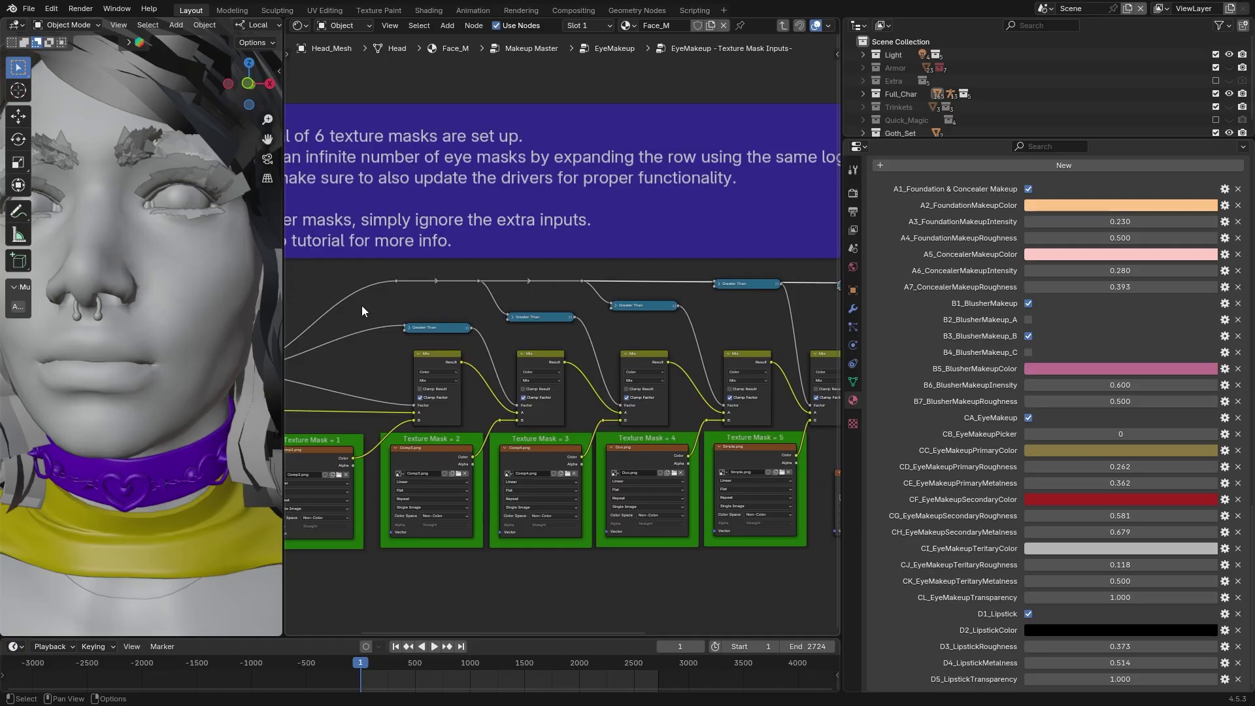
{"action": "middle_click_drag", "start_coordinate": [363, 311], "coordinate": [386, 314]}
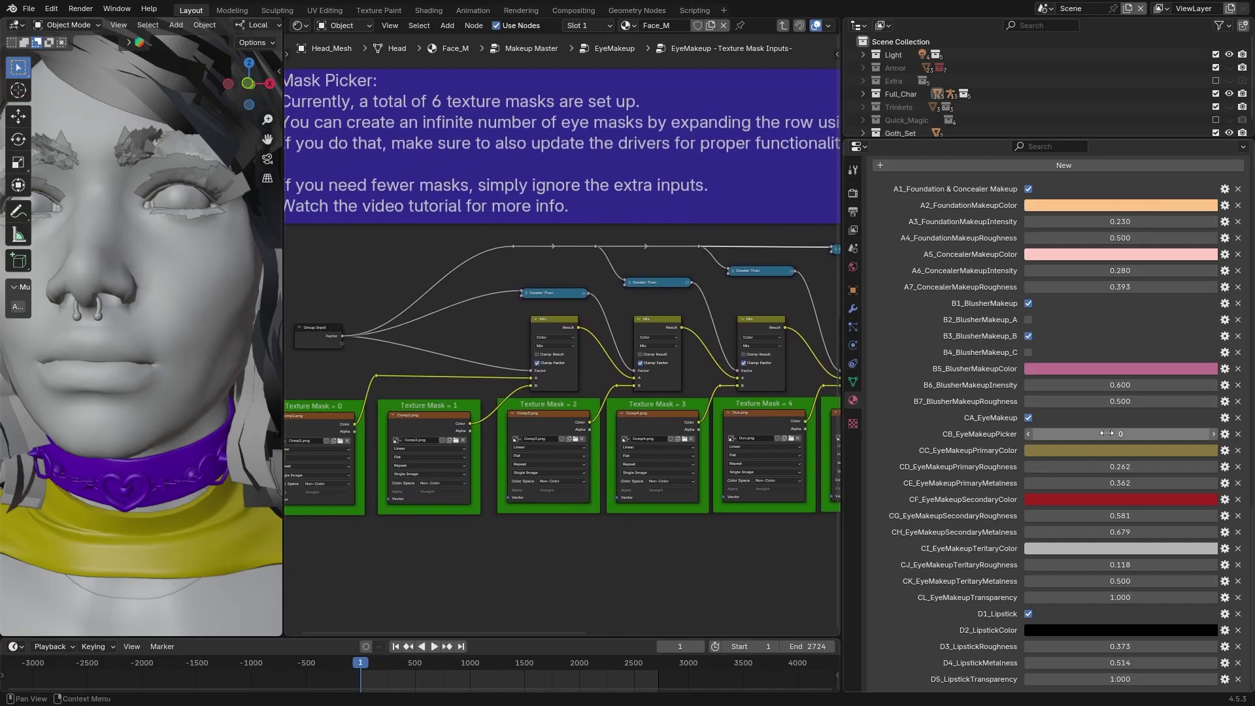
{"action": "middle_click_drag", "start_coordinate": [710, 533], "coordinate": [549, 516]}
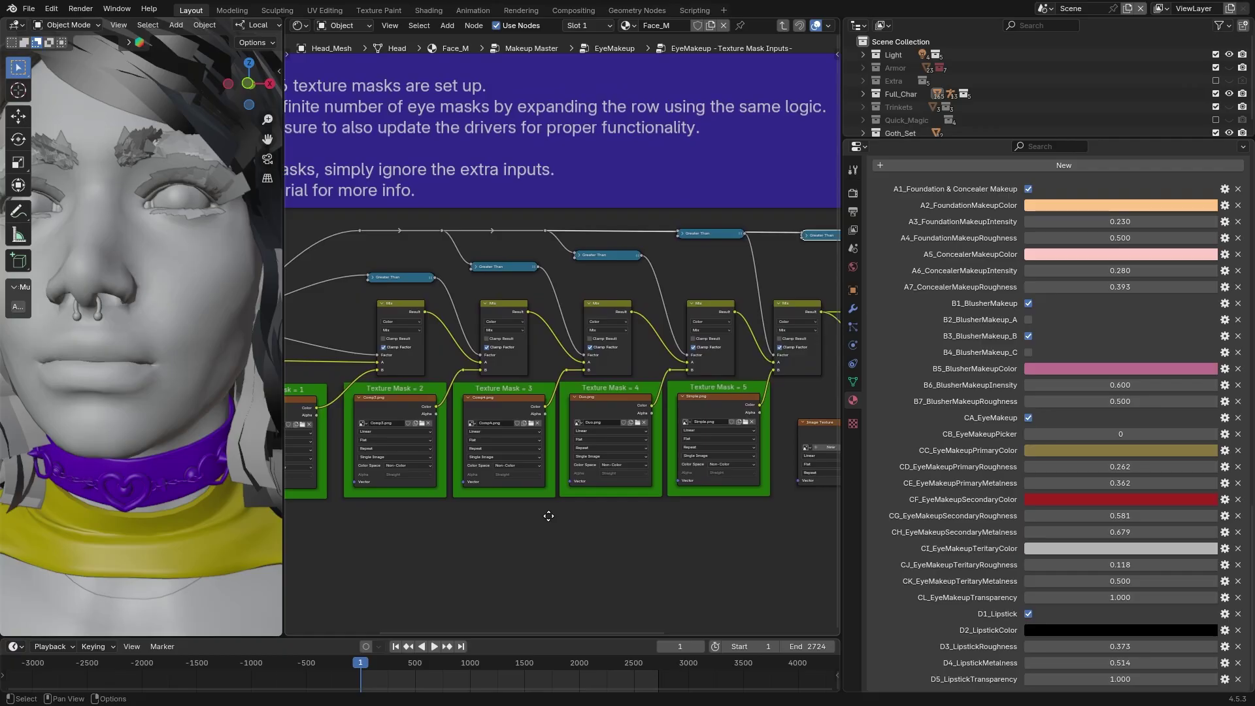
{"action": "middle_click_drag", "start_coordinate": [549, 516], "coordinate": [362, 498]}
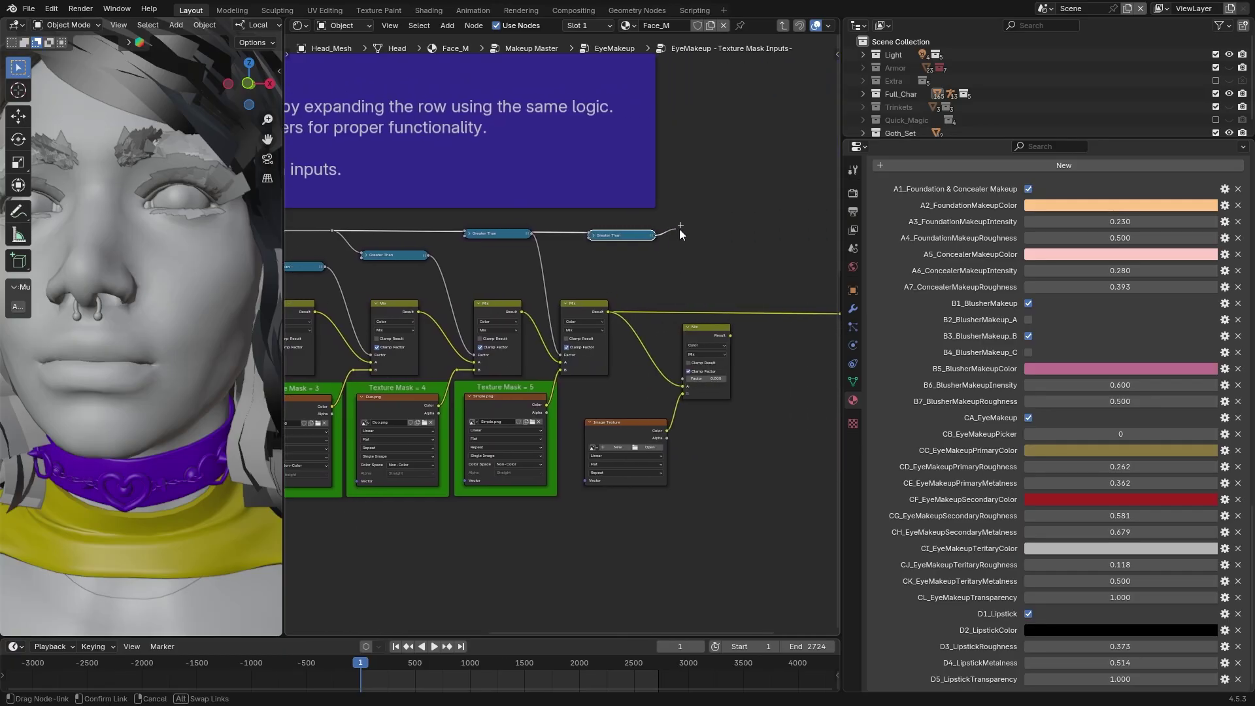
{"action": "left_click_drag", "start_coordinate": [680, 376], "coordinate": [682, 385]}
{"action": "left_click_drag", "start_coordinate": [729, 335], "coordinate": [759, 317]}
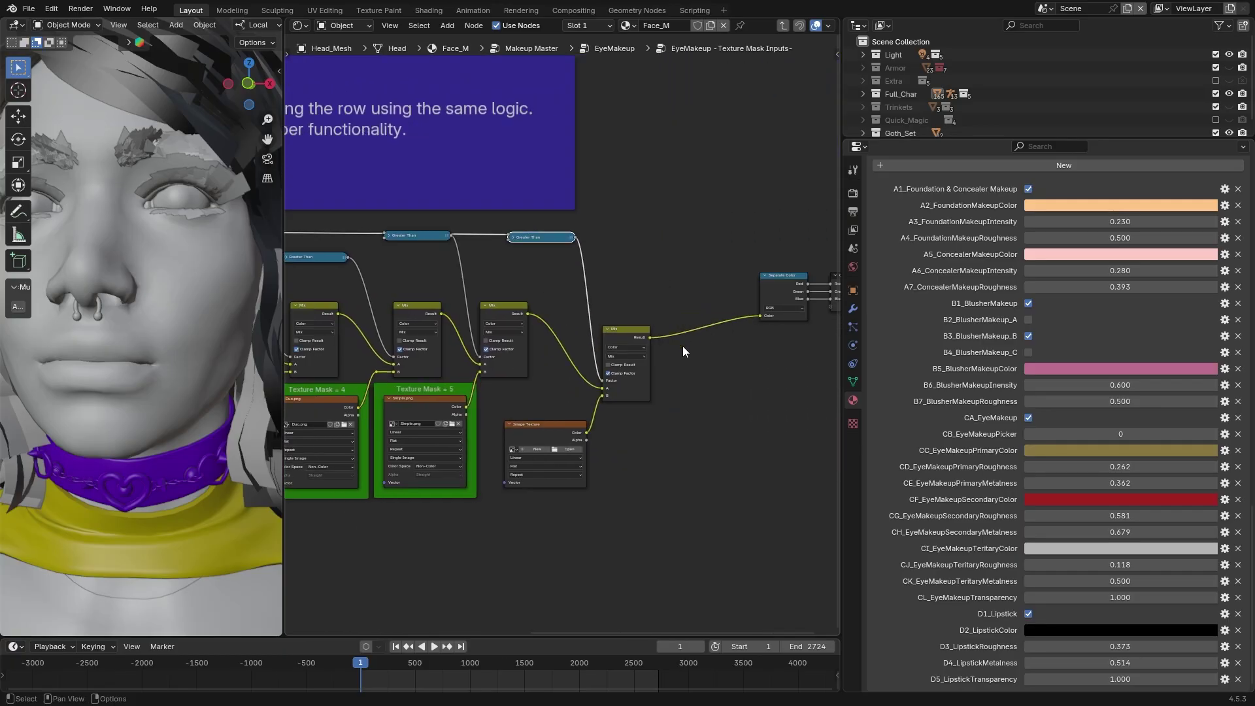
- Raise the maximum of the CB_EyeMakeupPicker property to 6 and run the picker up to that value
{"action": "left_click", "coordinate": [1224, 436]}
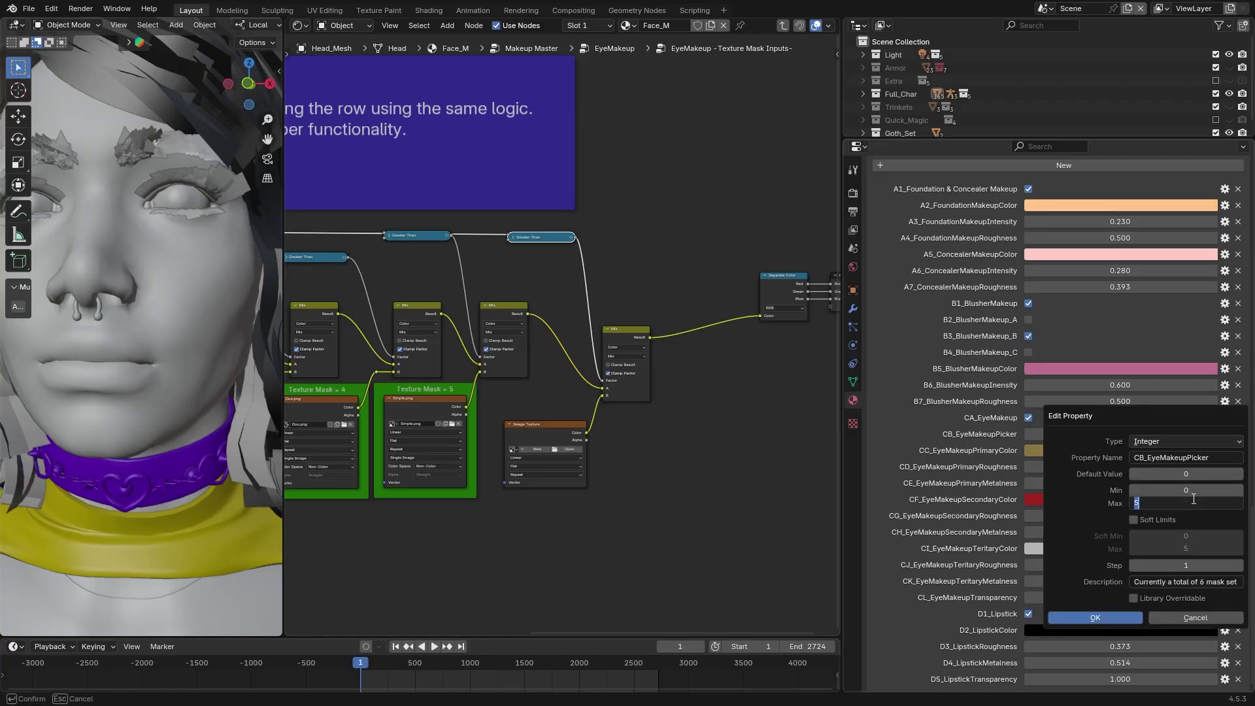
{"action": "left_click", "coordinate": [1095, 617]}
{"action": "left_click_drag", "start_coordinate": [1121, 434], "coordinate": [1131, 434]}
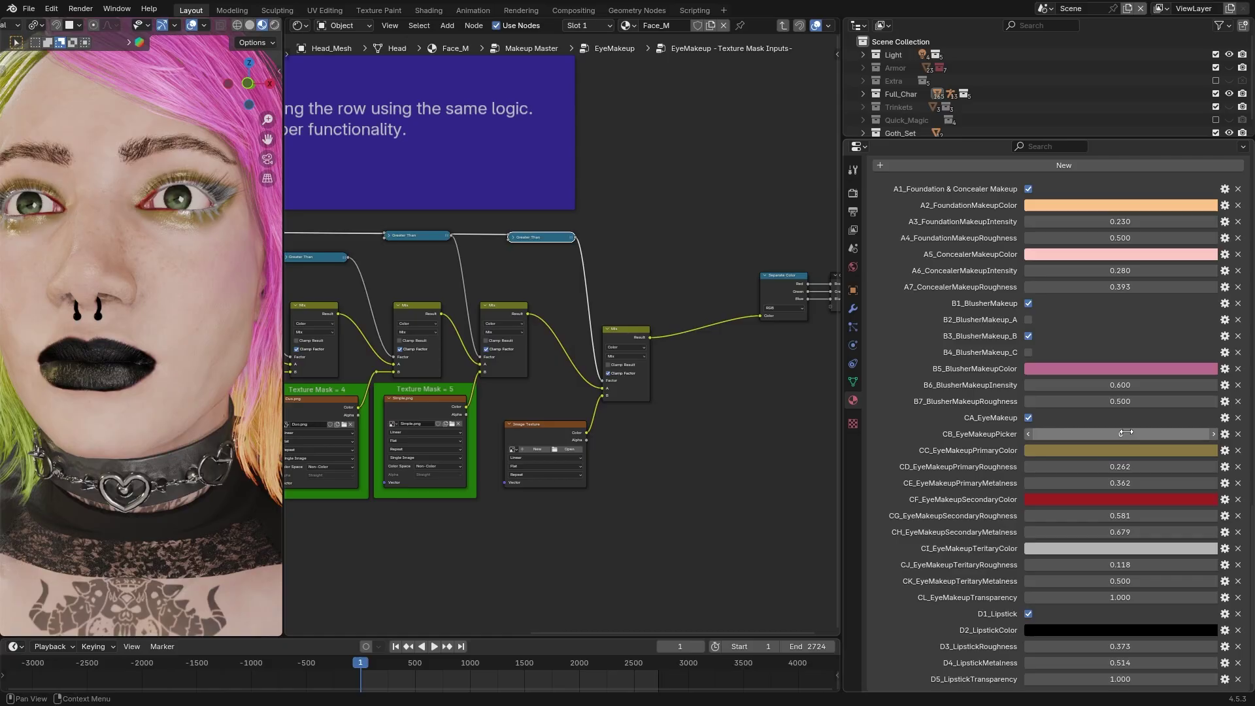
{"action": "left_click_drag", "start_coordinate": [869, 405], "coordinate": [1252, 360]}
- Step CB_EyeMakeupPicker back to mask 3 and change the secondary eye makeup color to black
{"action": "left_click", "coordinate": [1030, 434]}
{"action": "left_click", "coordinate": [1030, 434]}
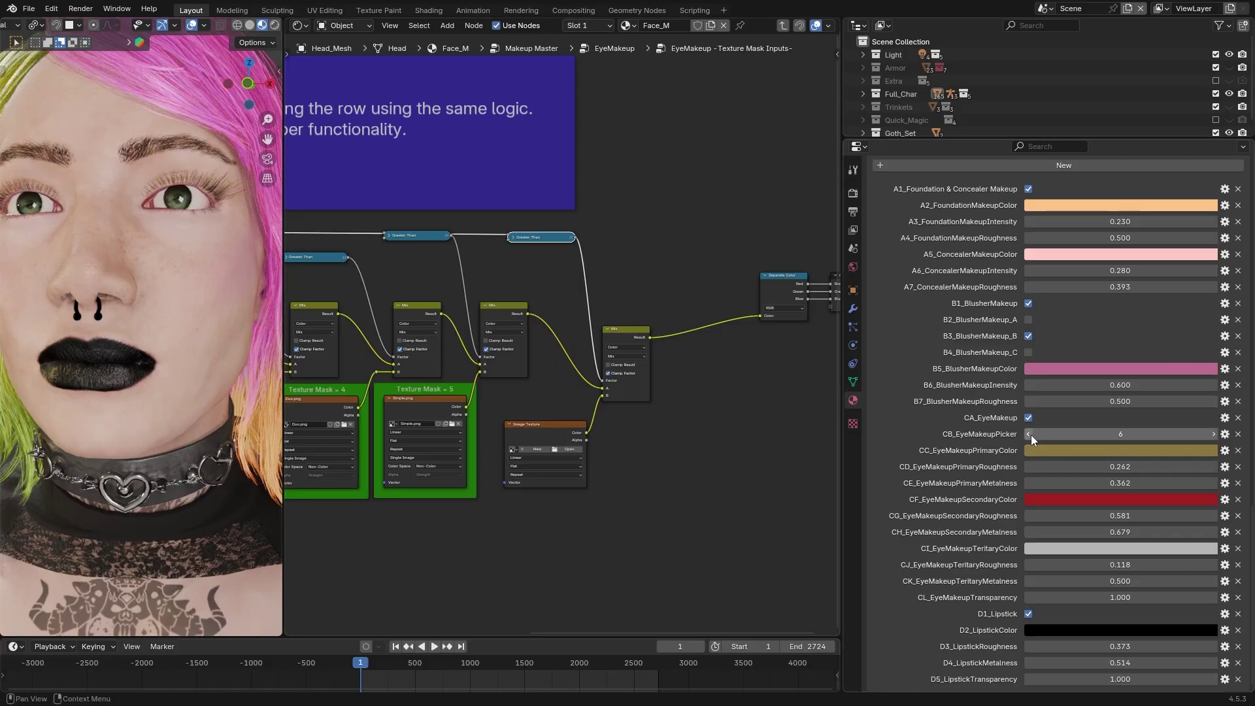
{"action": "left_click", "coordinate": [1030, 434]}
{"action": "left_click", "coordinate": [1030, 434]}
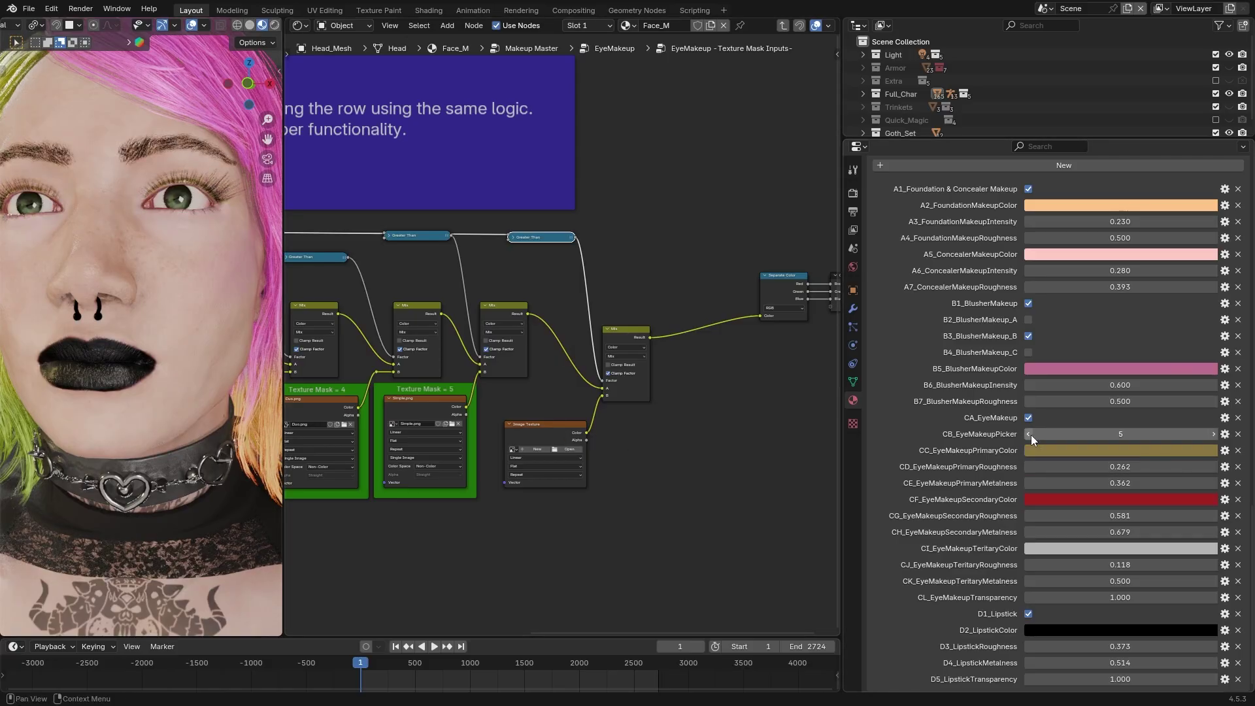
{"action": "left_click", "coordinate": [1213, 434]}
{"action": "left_click", "coordinate": [1120, 499]}
{"action": "left_click_drag", "start_coordinate": [1207, 327], "coordinate": [1207, 395]}
- Enlarge the 3D viewport over the node editor, display the bones, and put the character's rig in Pose Mode
{"action": "left_click_drag", "start_coordinate": [281, 20], "coordinate": [600, 220]}
{"action": "middle_click_drag", "start_coordinate": [618, 218], "coordinate": [668, 256]}
{"action": "left_click", "coordinate": [684, 25]}
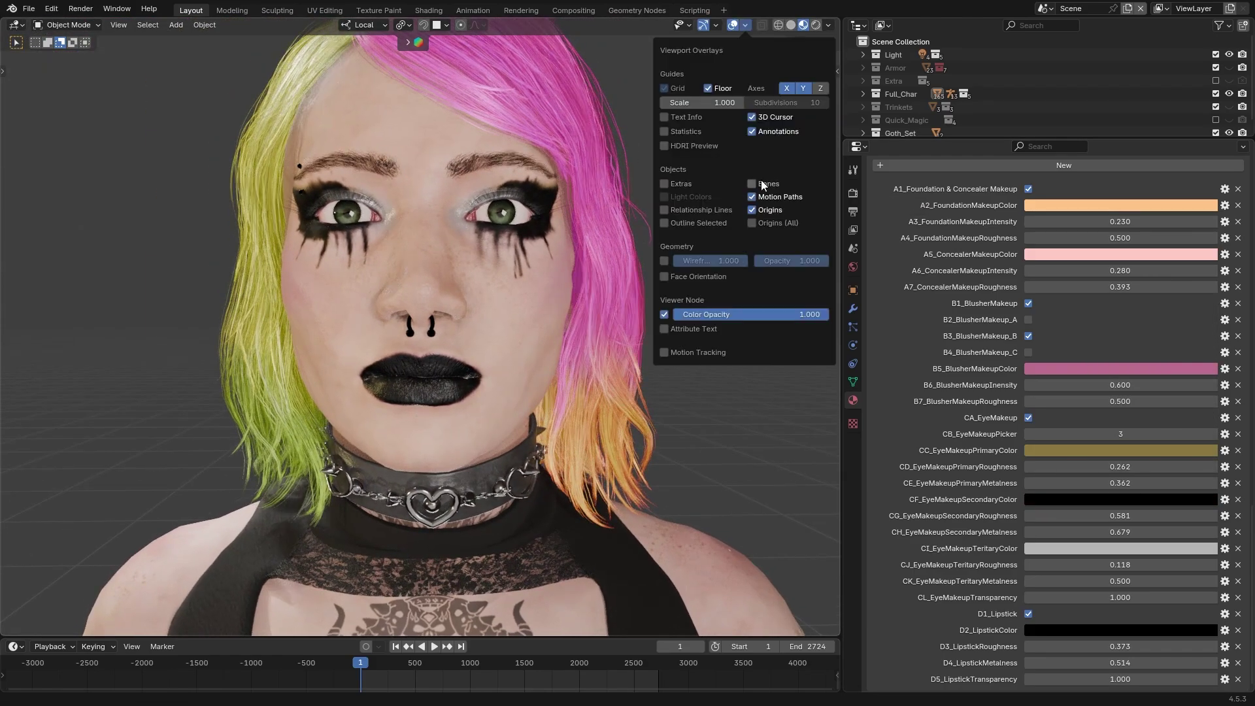
{"action": "left_click", "coordinate": [817, 205]}
{"action": "left_click", "coordinate": [458, 248]}
{"action": "left_click", "coordinate": [65, 25]}
{"action": "left_click", "coordinate": [62, 68]}
- Move the mouth-corner and eyelid controls to give the face a wide smile, and hide the overlays
{"action": "key", "text": "g"}
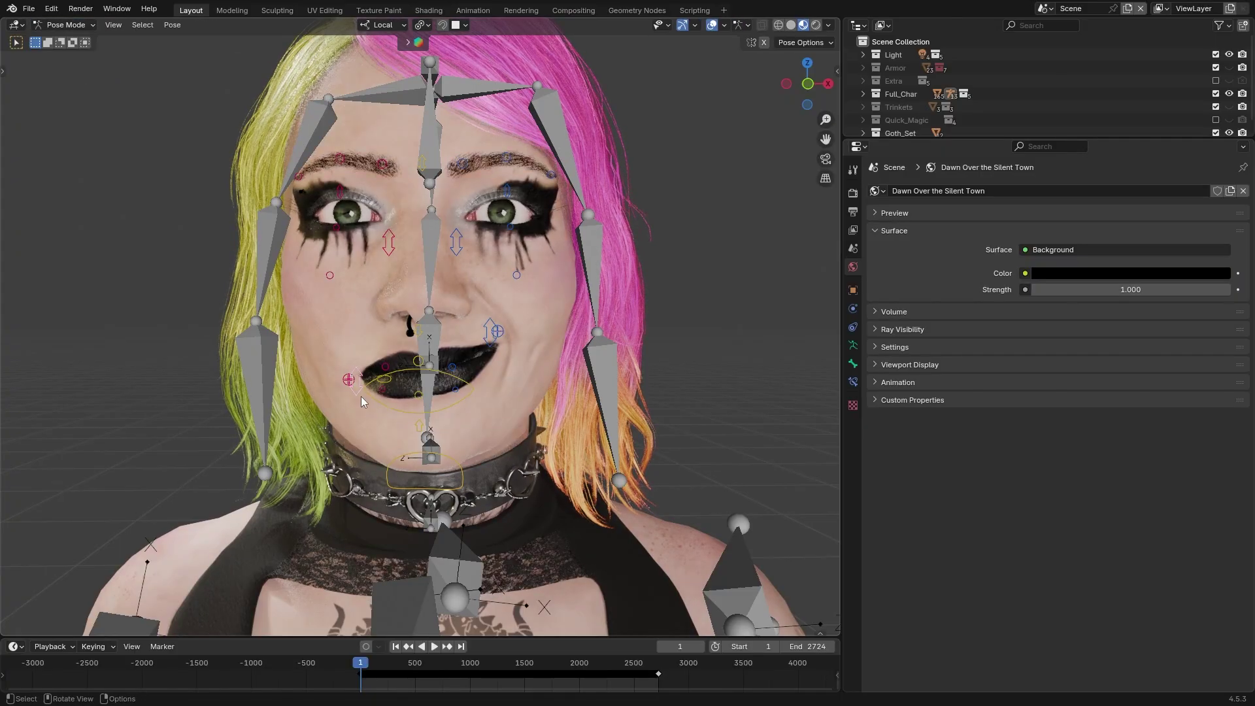
{"action": "left_click", "coordinate": [535, 331]}
{"action": "middle_click_drag", "start_coordinate": [535, 331], "coordinate": [589, 314]}
{"action": "left_click", "coordinate": [713, 25]}
{"action": "left_click", "coordinate": [714, 25]}
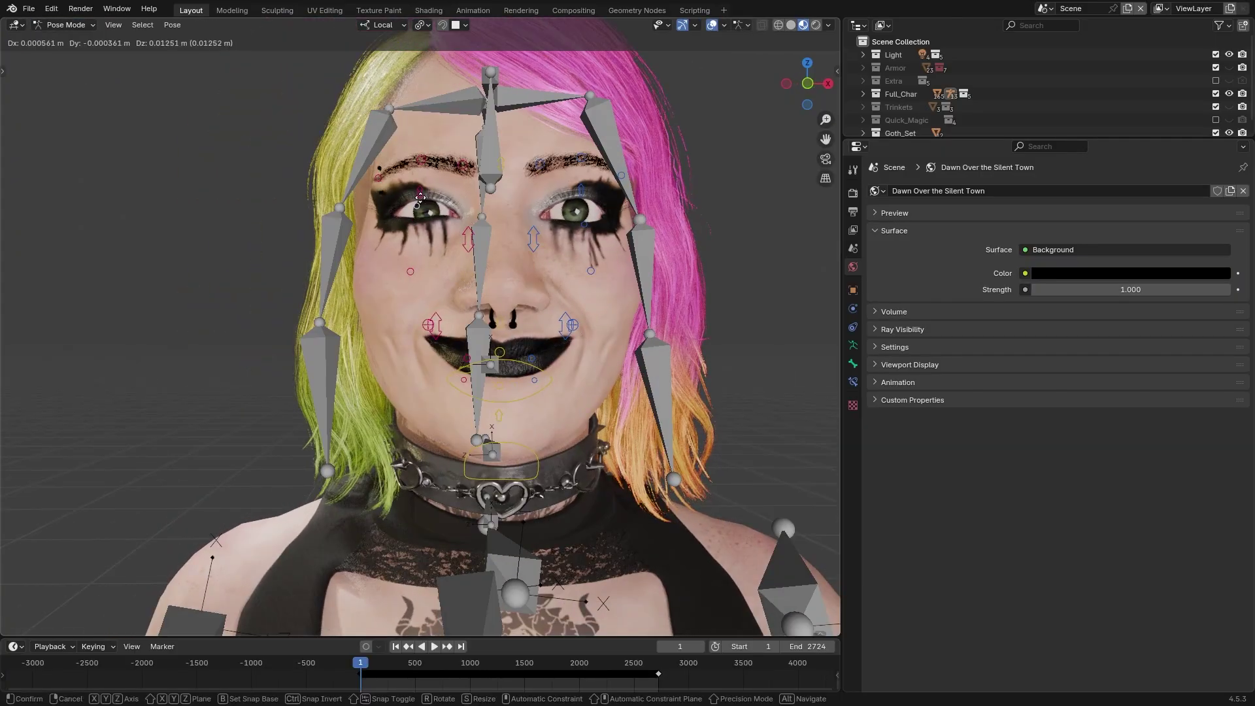
{"action": "left_click", "coordinate": [615, 219]}
{"action": "middle_click_drag", "start_coordinate": [615, 218], "coordinate": [454, 276]}
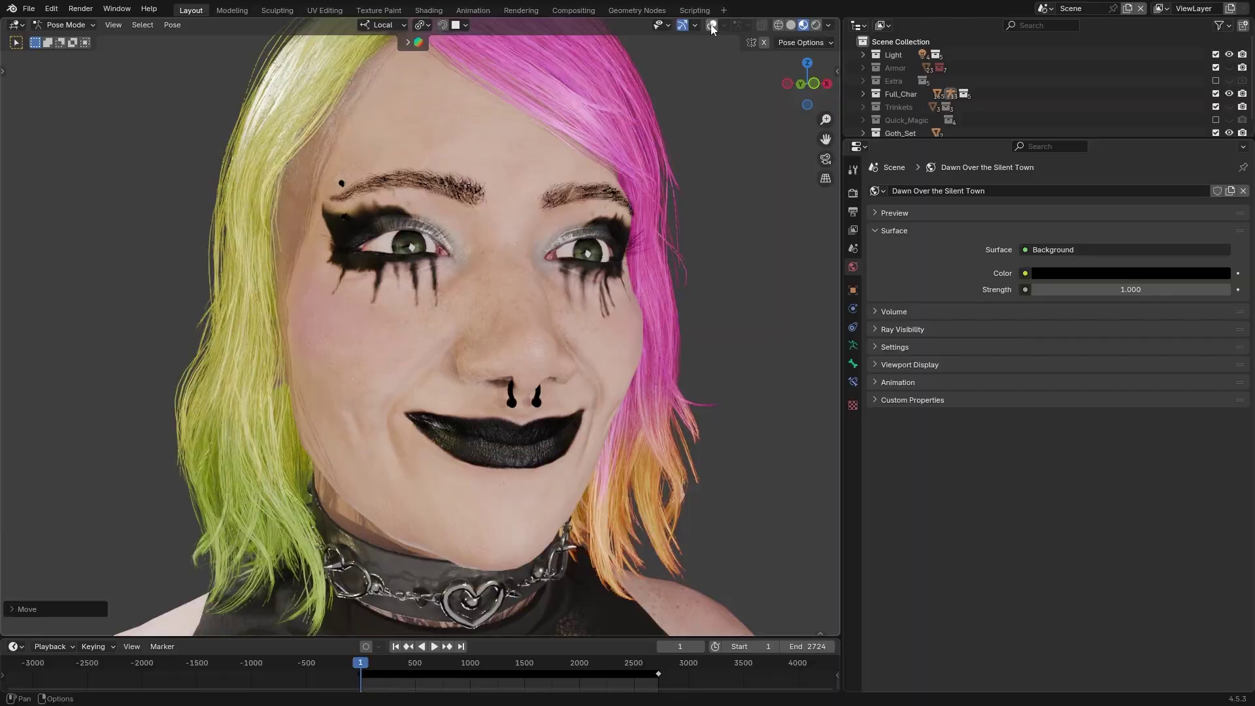
- Step the eye makeup picker through several masks to compare them on the smiling face
{"action": "left_click", "coordinate": [713, 25]}
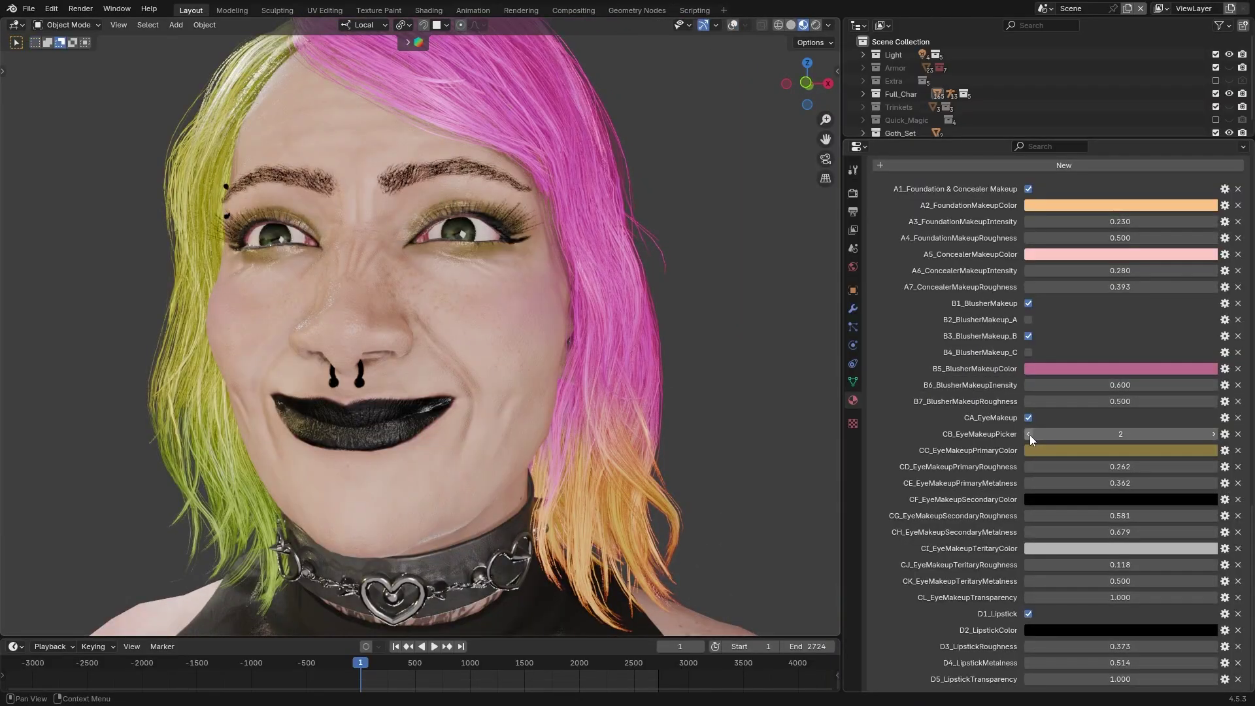
{"action": "left_click", "coordinate": [1028, 434]}
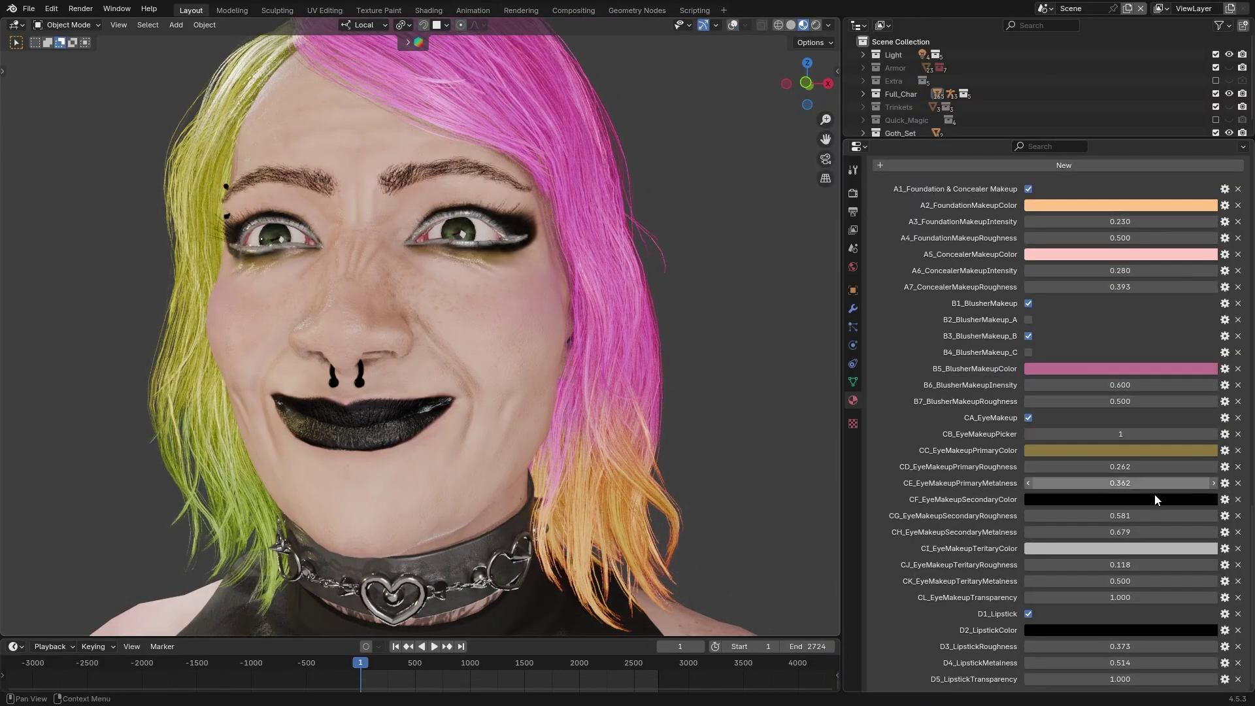
{"action": "left_click", "coordinate": [1212, 434]}
{"action": "left_click", "coordinate": [1212, 434]}
{"action": "middle_click_drag", "start_coordinate": [589, 327], "coordinate": [327, 307]}
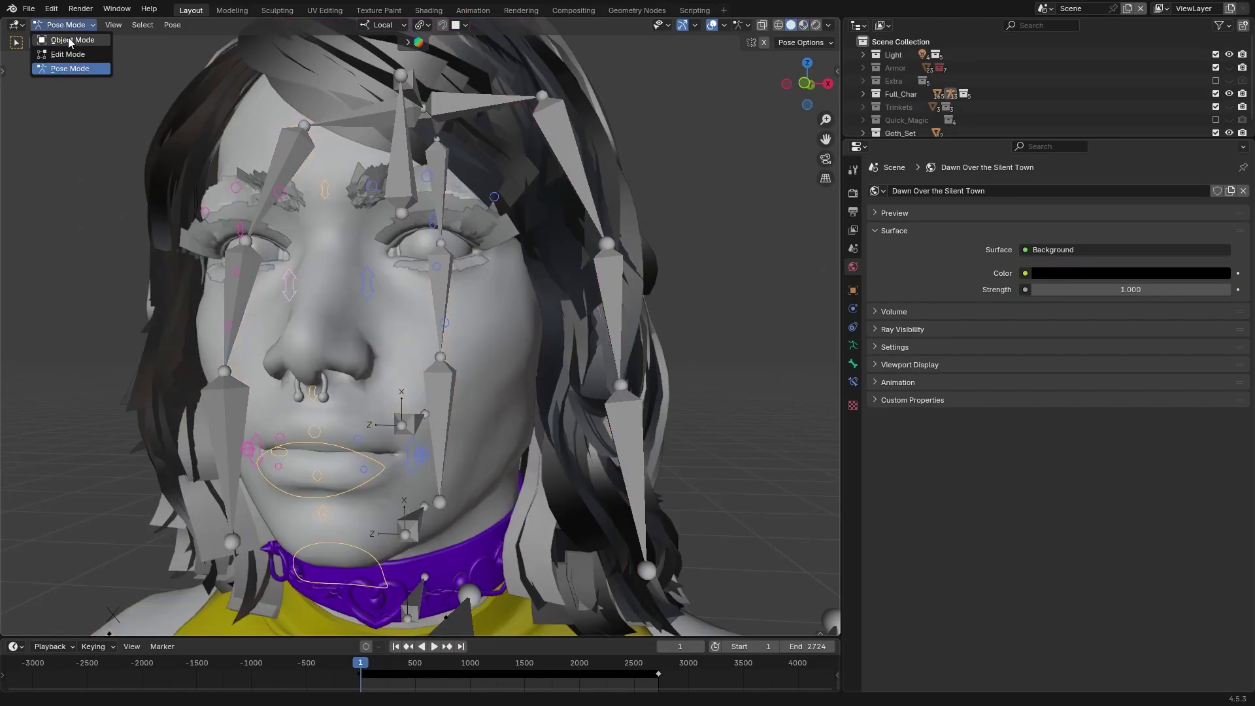
- Return to Object Mode and show the whole character in Material Preview without overlays
{"action": "left_click", "coordinate": [804, 25]}
{"action": "left_click", "coordinate": [732, 25]}
{"action": "mouse_move", "coordinate": [745, 186]}
{"action": "middle_mouse_down"}
{"action": "mouse_move", "coordinate": [640, 194]}
{"action": "mouse_move", "coordinate": [699, 192]}
{"action": "mouse_move", "coordinate": [749, 336]}
{"action": "mouse_move", "coordinate": [708, 325]}
{"action": "mouse_move", "coordinate": [674, 388]}
{"action": "middle_mouse_up"}
{"action": "scroll", "coordinate": [750, 336], "scroll_direction": "down", "scroll_amount": 4}
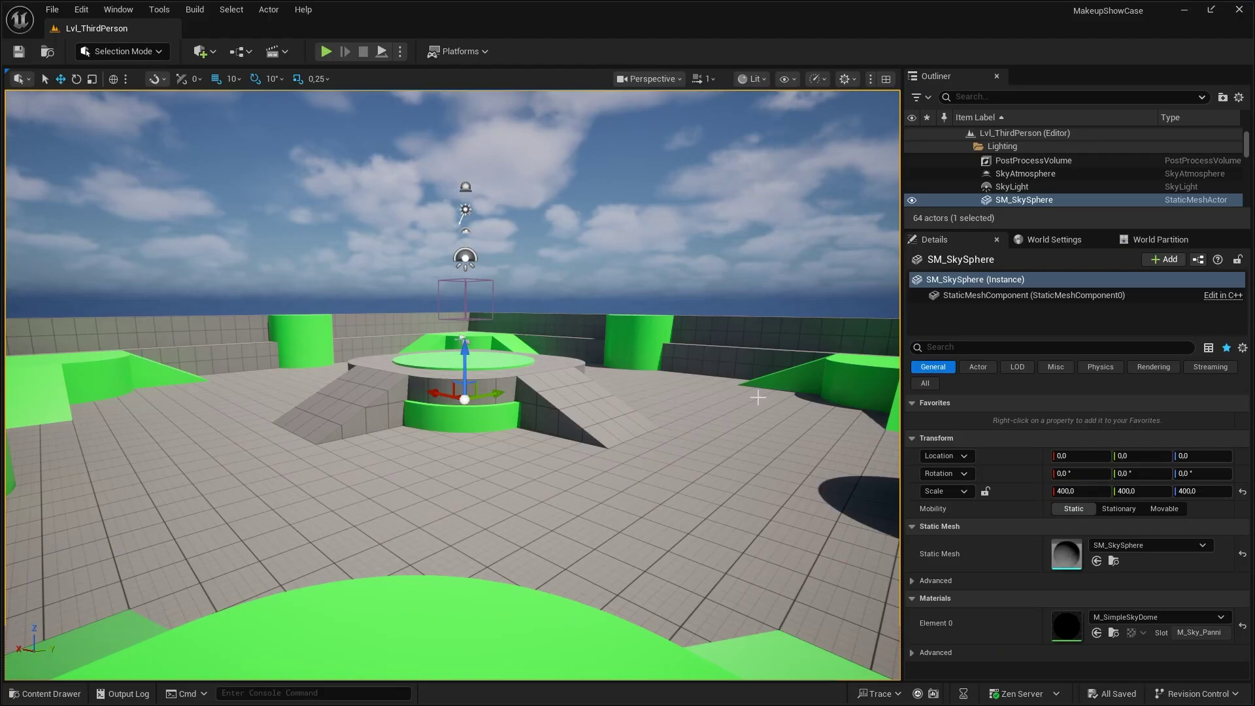
- Switch to the MakeupShowCase project in Unreal Engine and open its content browser
{"action": "left_click", "coordinate": [51, 693]}
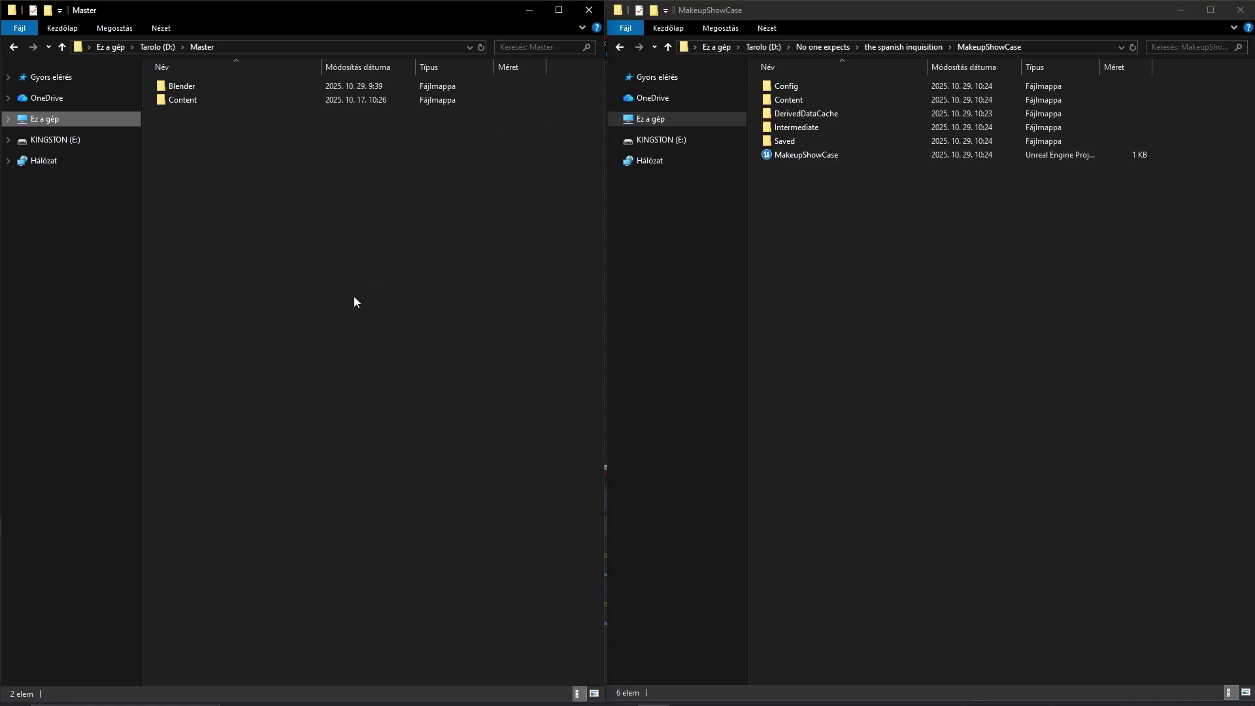
- Copy the Makeup_Master_Custom folder from the Master project's Content folder into the MakeupShowCase project's Content folder
{"action": "left_click", "coordinate": [1005, 17]}
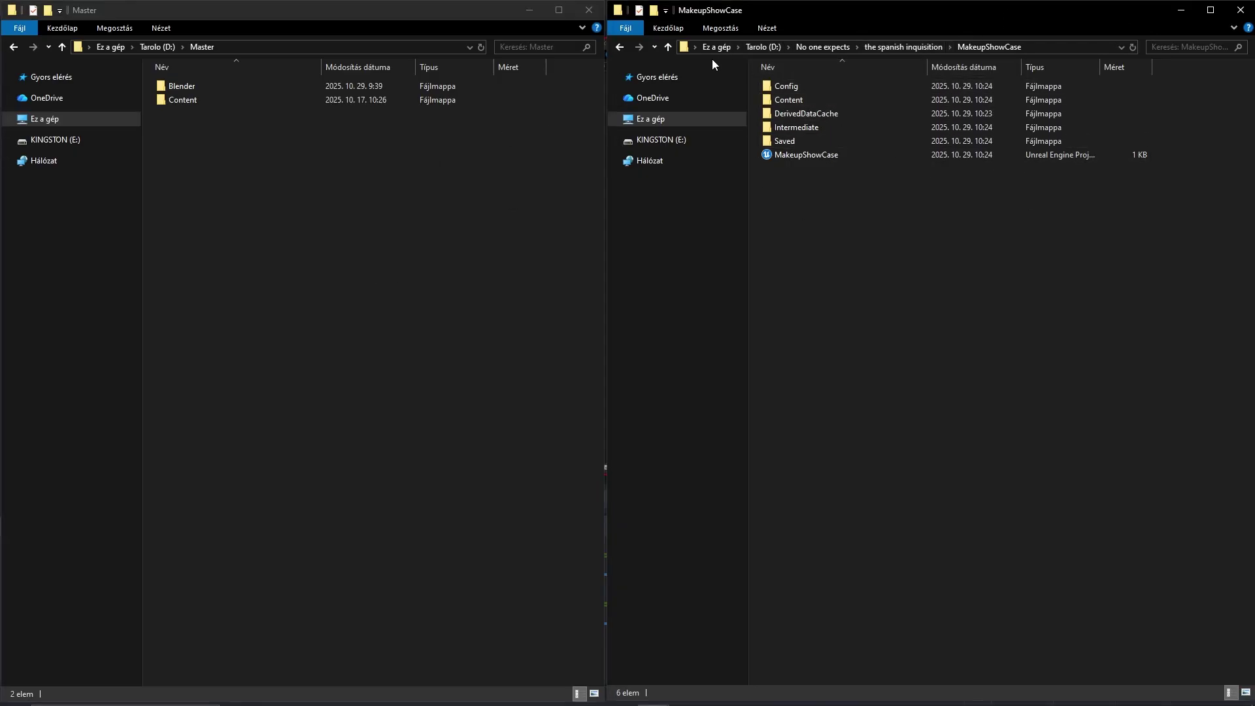
{"action": "double_click", "coordinate": [215, 101]}
{"action": "double_click", "coordinate": [788, 99]}
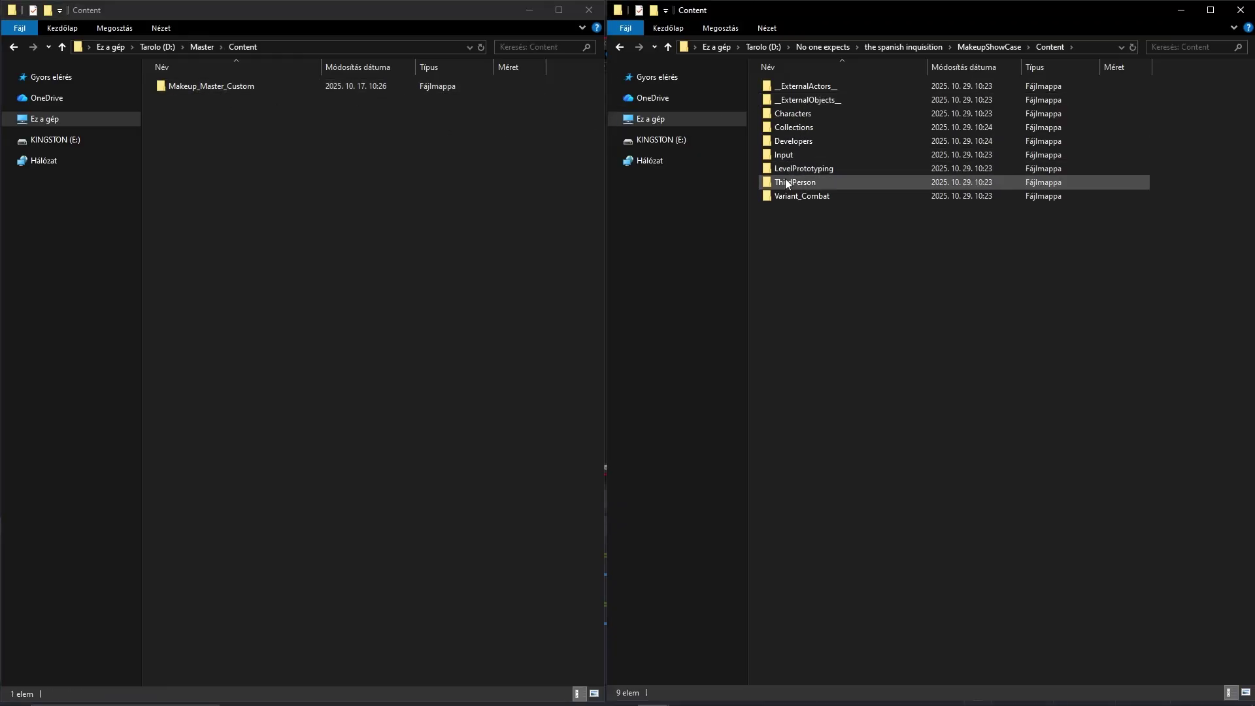
{"action": "left_click", "coordinate": [243, 88]}
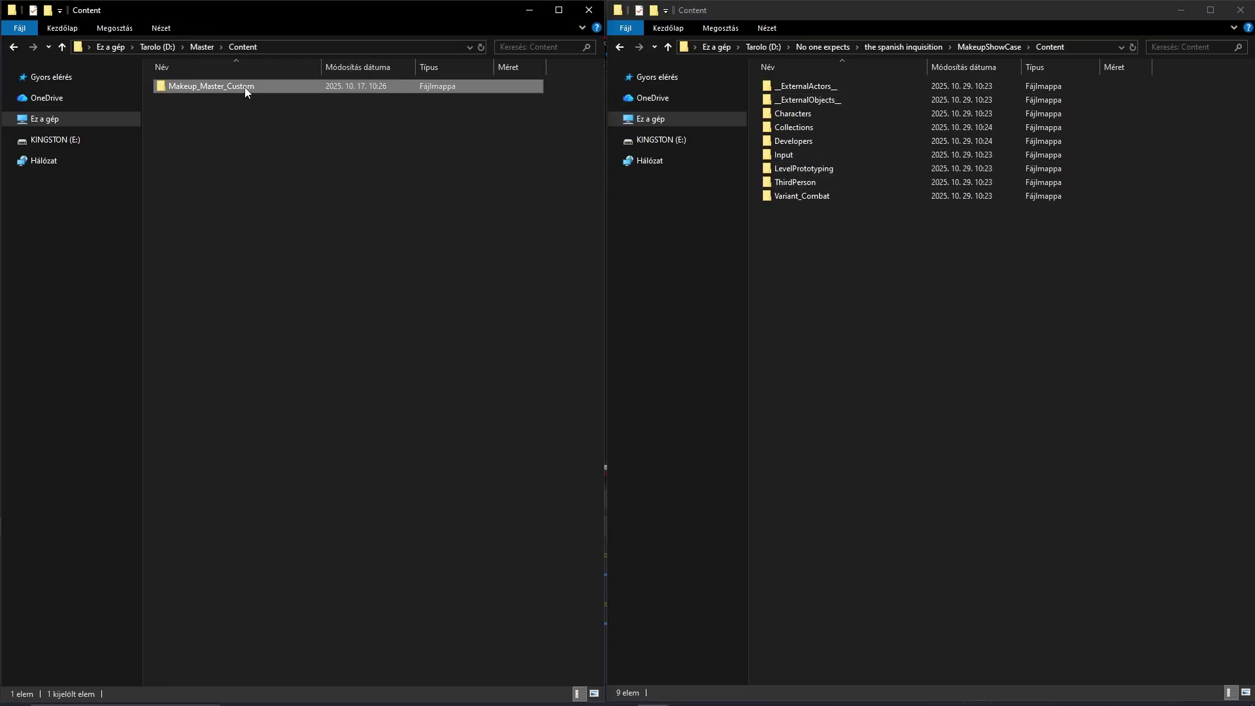
{"action": "left_click", "coordinate": [983, 309]}
{"action": "key", "text": "ctrl+v"}
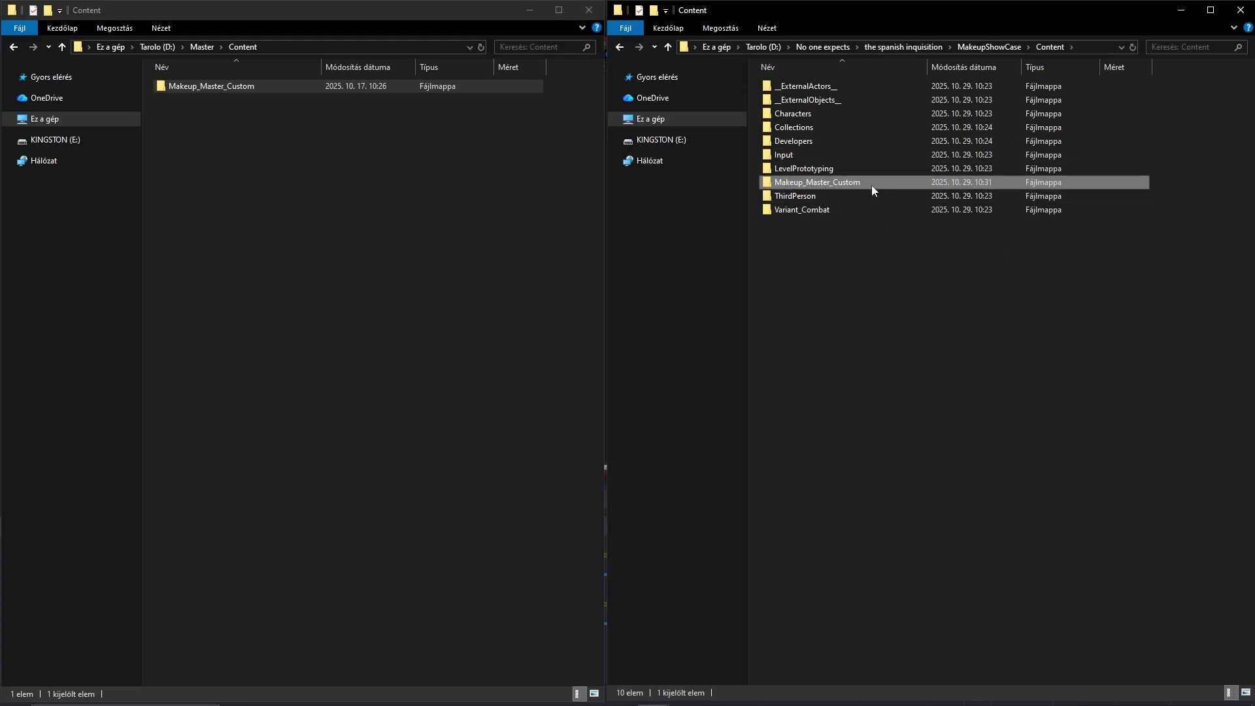
- In Unreal Engine, open Makeup_Master_M from the Makeup_Master_Custom folder and dock its editor beside the level with the stats area collapsed
{"action": "key", "text": "alt+Tab"}
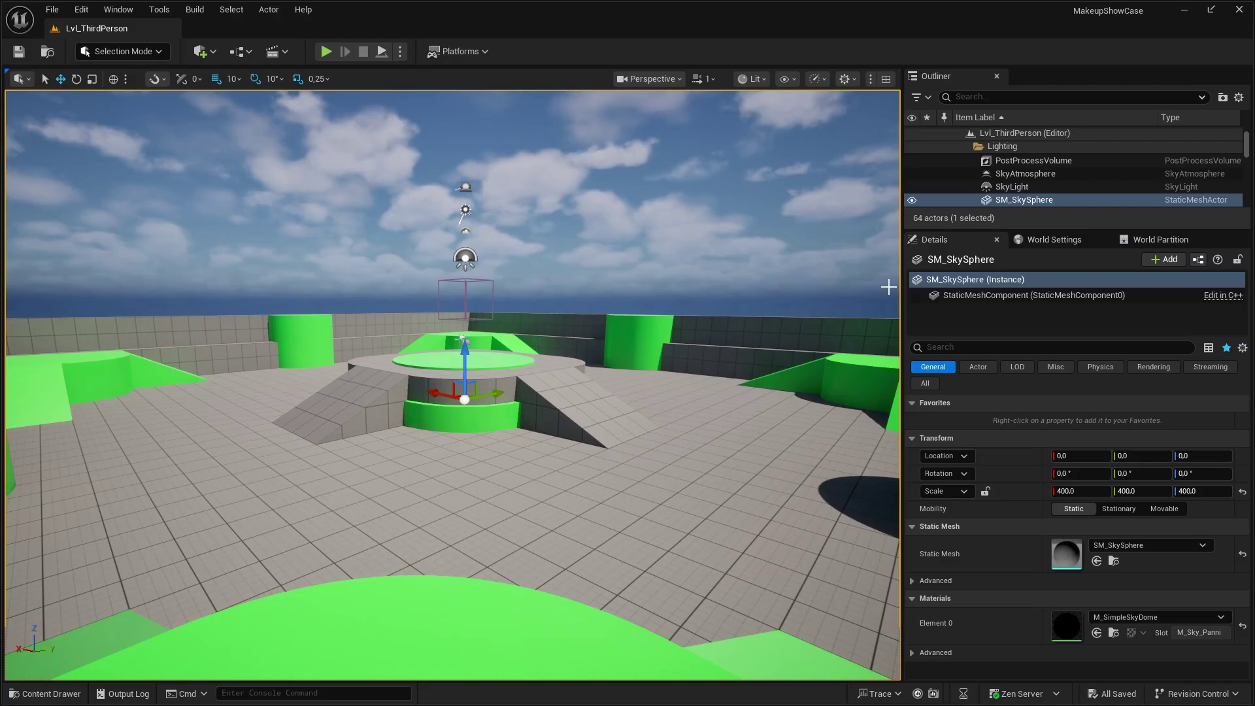
{"action": "left_click", "coordinate": [45, 693]}
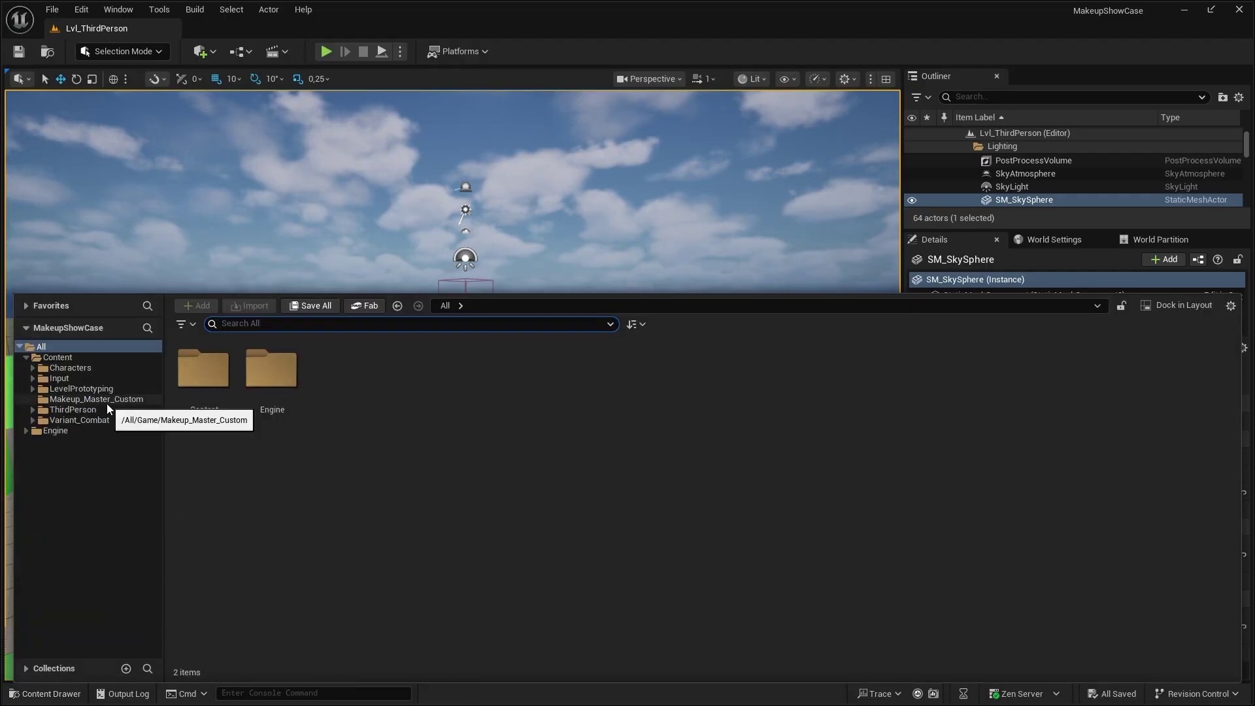
{"action": "left_click", "coordinate": [108, 400]}
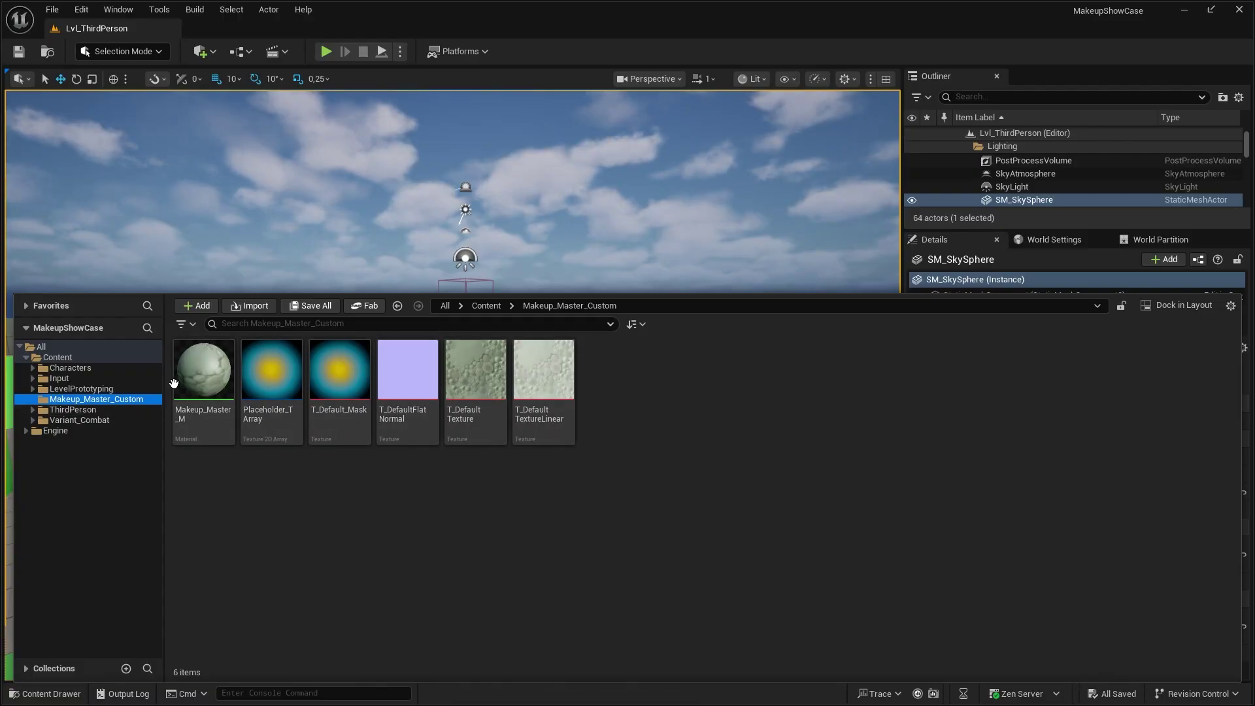
{"action": "left_click", "coordinate": [195, 377]}
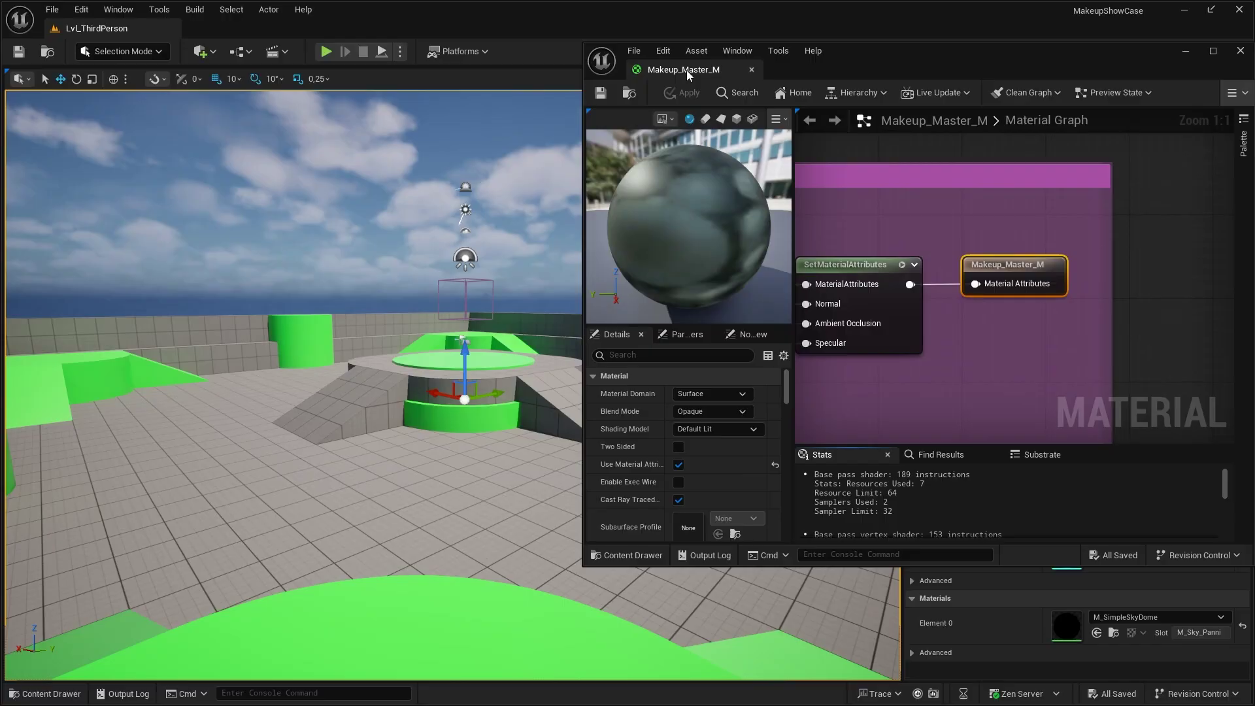
{"action": "left_click_drag", "start_coordinate": [687, 69], "coordinate": [248, 29]}
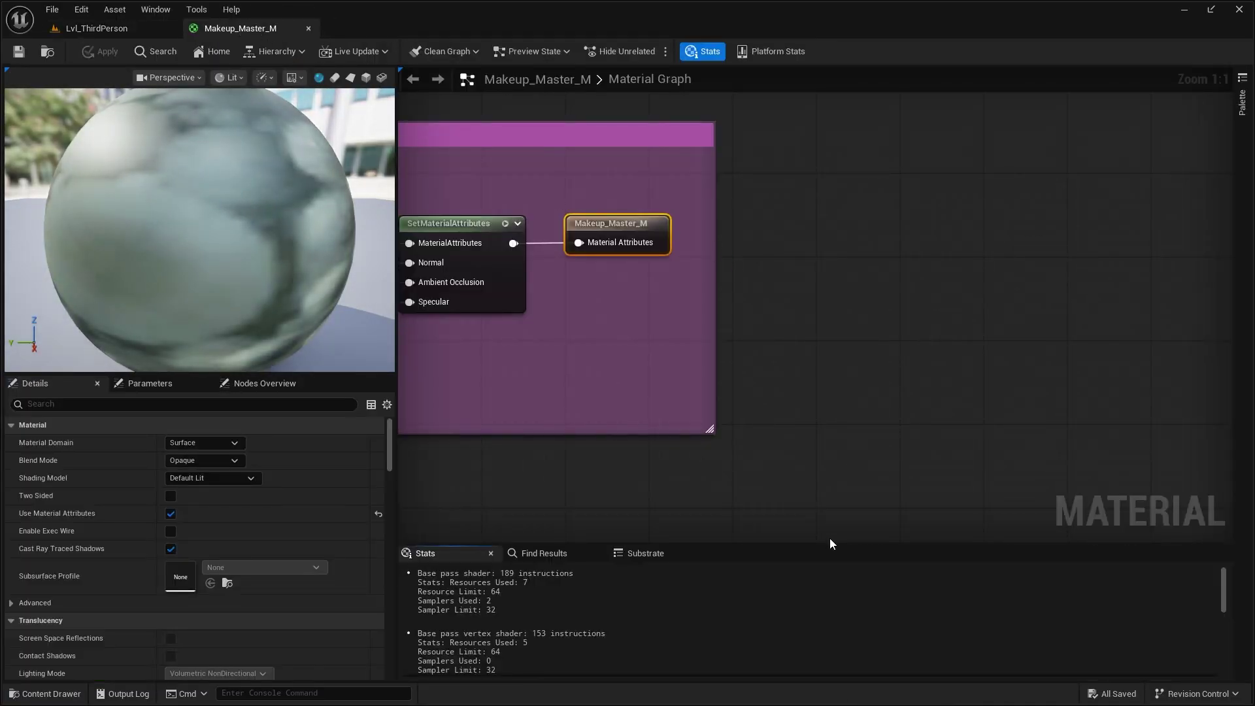
{"action": "left_click_drag", "start_coordinate": [830, 540], "coordinate": [821, 677]}
- Examine the overall Makeup_Master_M graph, its instruction comments and makeup sections, and the base texture nodes
{"action": "scroll", "coordinate": [683, 388], "scroll_direction": "down", "scroll_amount": 3}
{"action": "scroll", "coordinate": [675, 394], "scroll_direction": "down", "scroll_amount": 7}
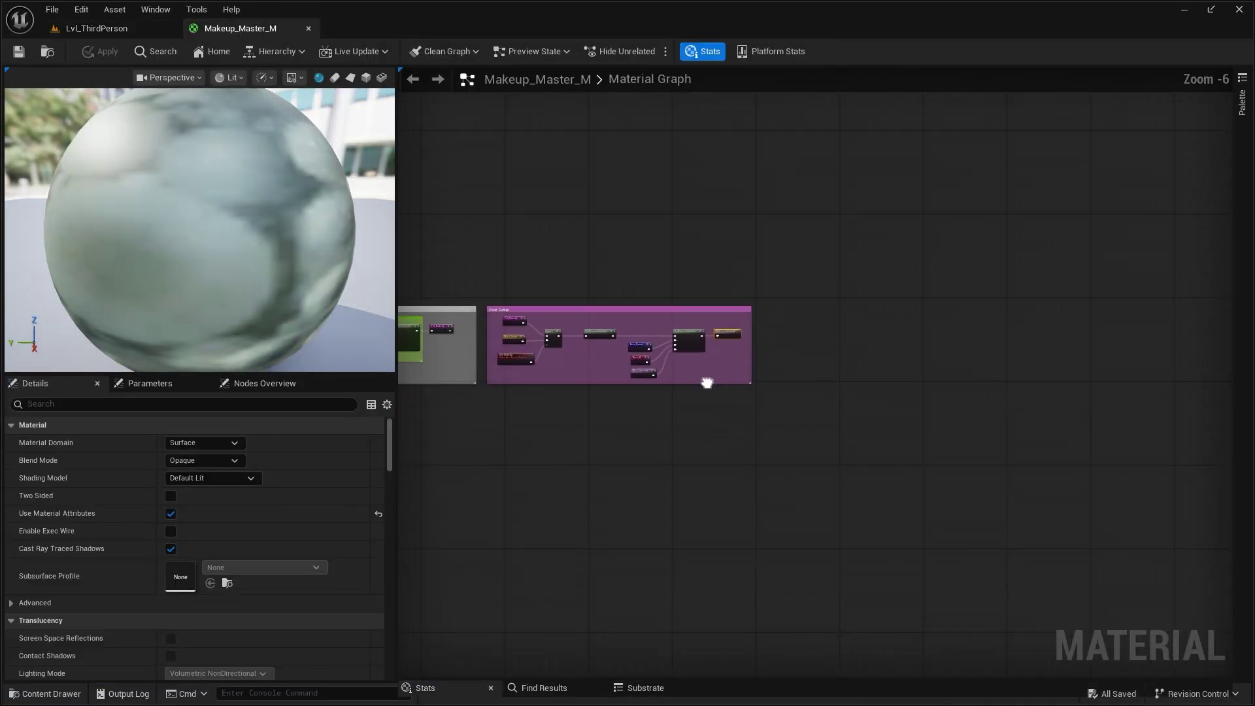
{"action": "scroll", "coordinate": [915, 474], "scroll_direction": "down", "scroll_amount": 2}
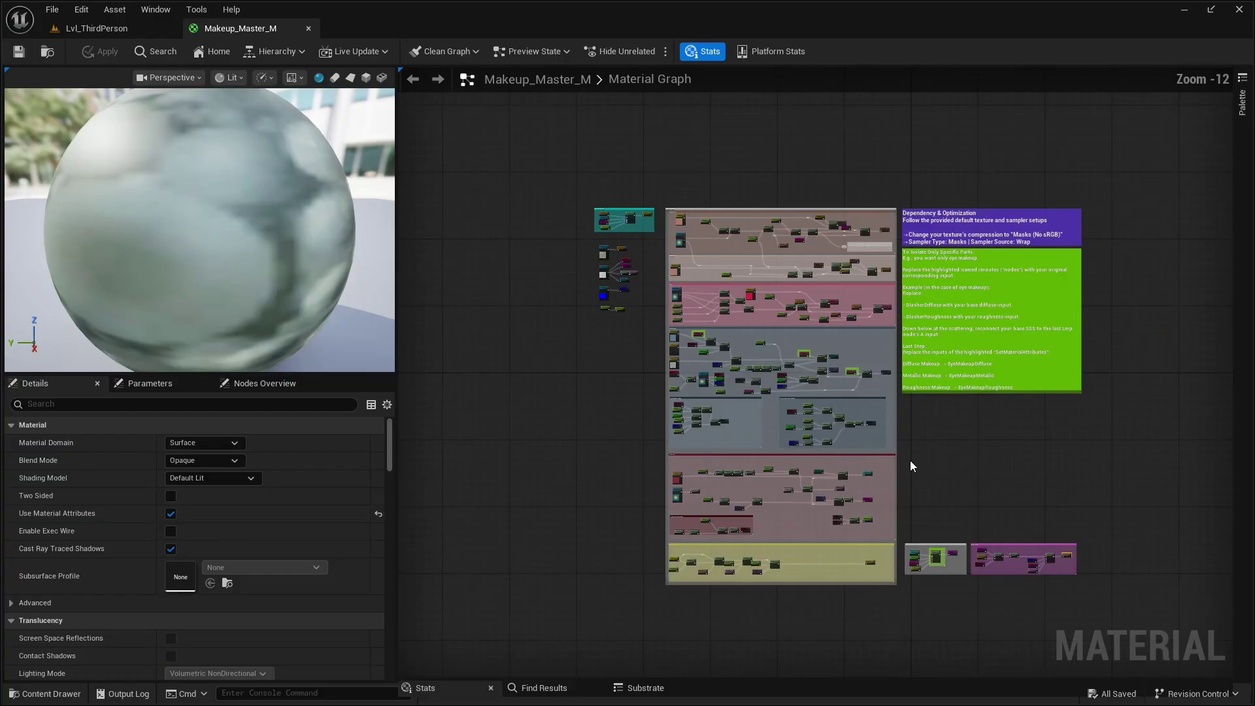
{"action": "right_click_drag", "start_coordinate": [936, 462], "coordinate": [866, 390]}
{"action": "scroll", "coordinate": [841, 366], "scroll_direction": "up", "scroll_amount": 1}
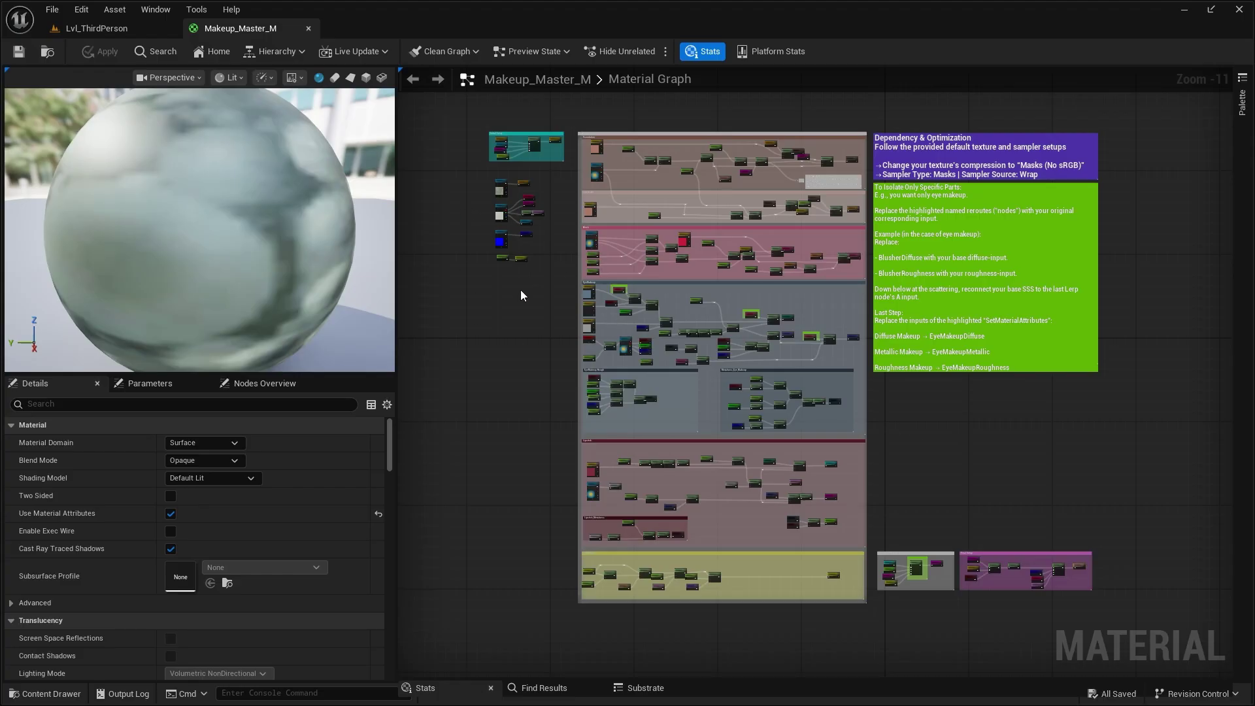
{"action": "scroll", "coordinate": [492, 287], "scroll_direction": "up", "scroll_amount": 8}
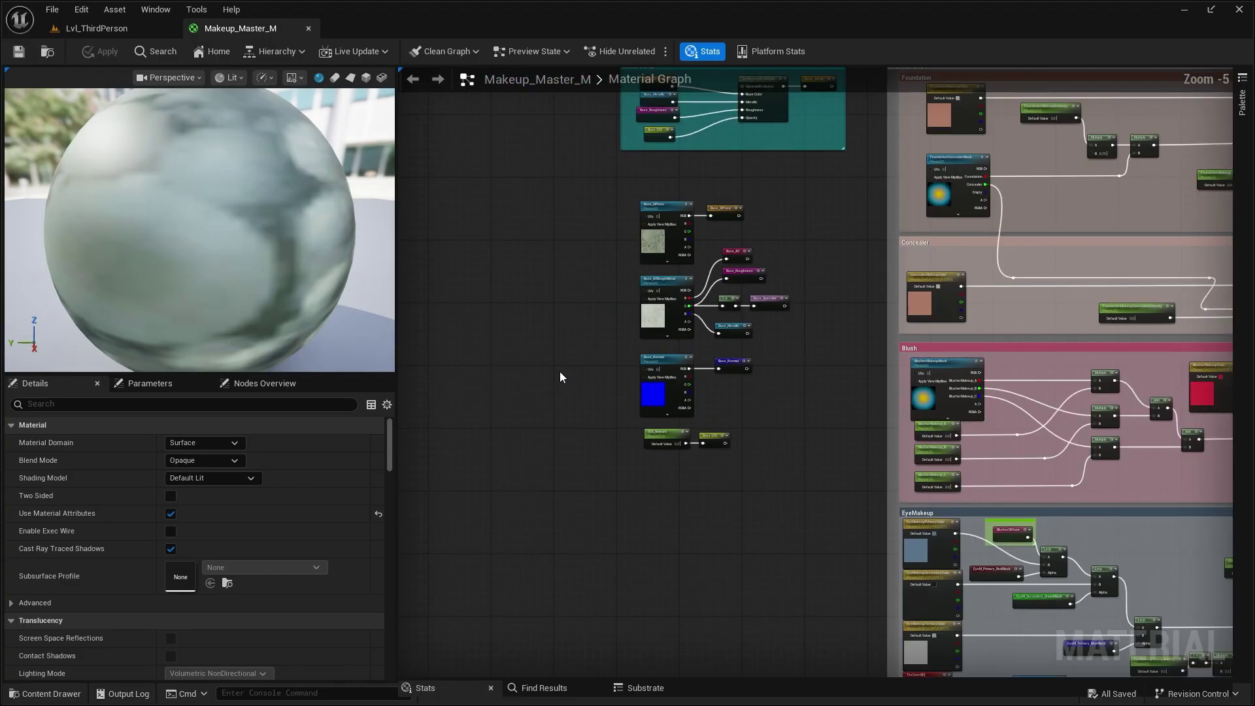
{"action": "right_click_drag", "start_coordinate": [560, 371], "coordinate": [591, 389]}
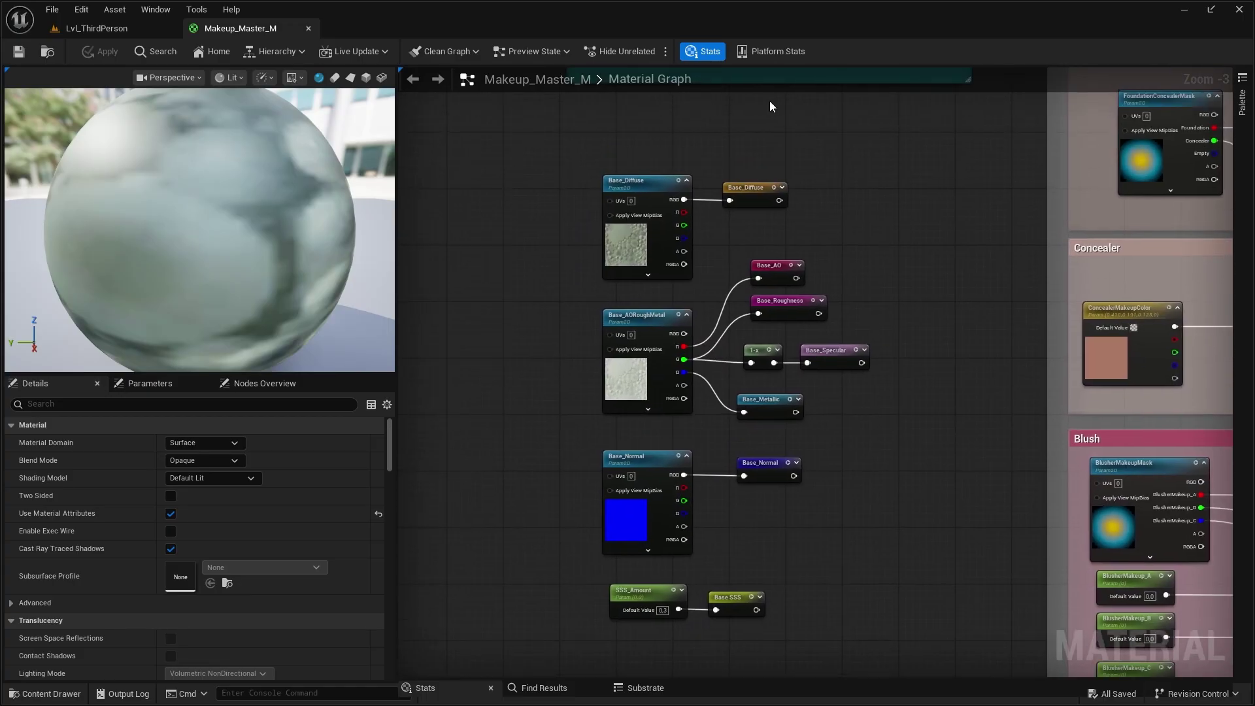
- Inspect the node options of the Base_Diffuse named reroute and find where it is used in the Foundation section
{"action": "left_click_drag", "start_coordinate": [751, 189], "coordinate": [757, 188]}
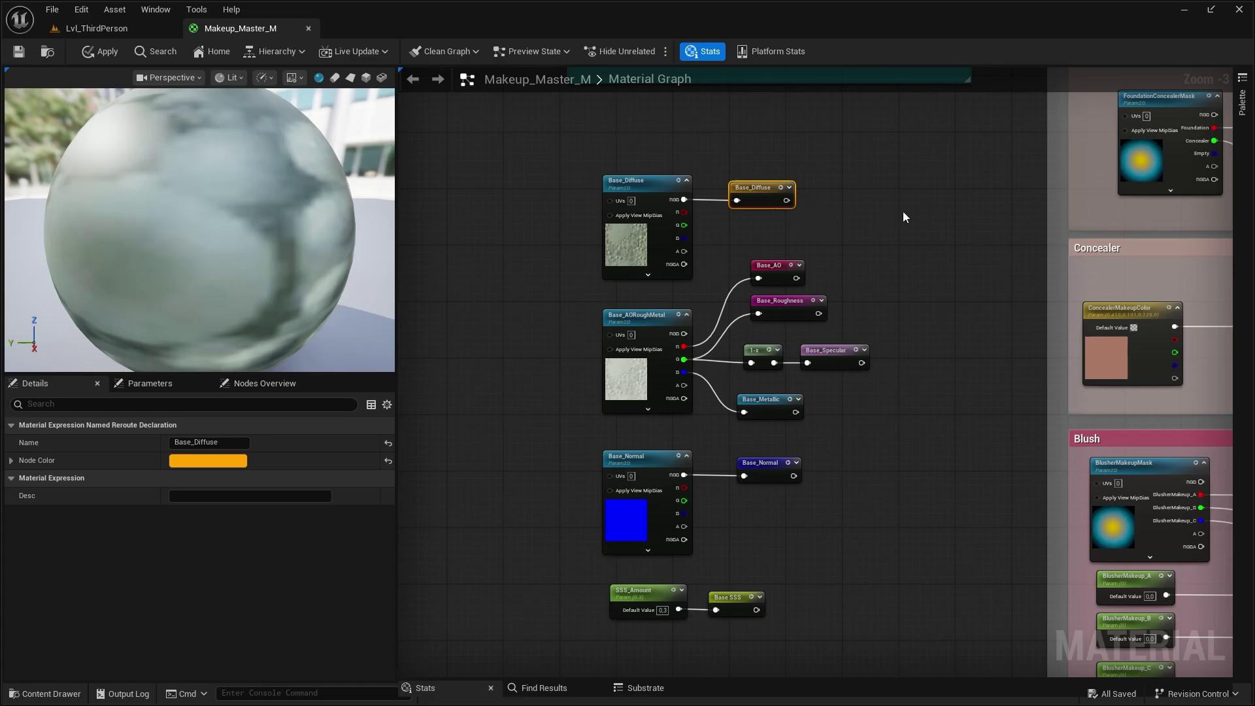
{"action": "scroll", "coordinate": [903, 211], "scroll_direction": "up", "scroll_amount": 1}
{"action": "right_click", "coordinate": [710, 174]}
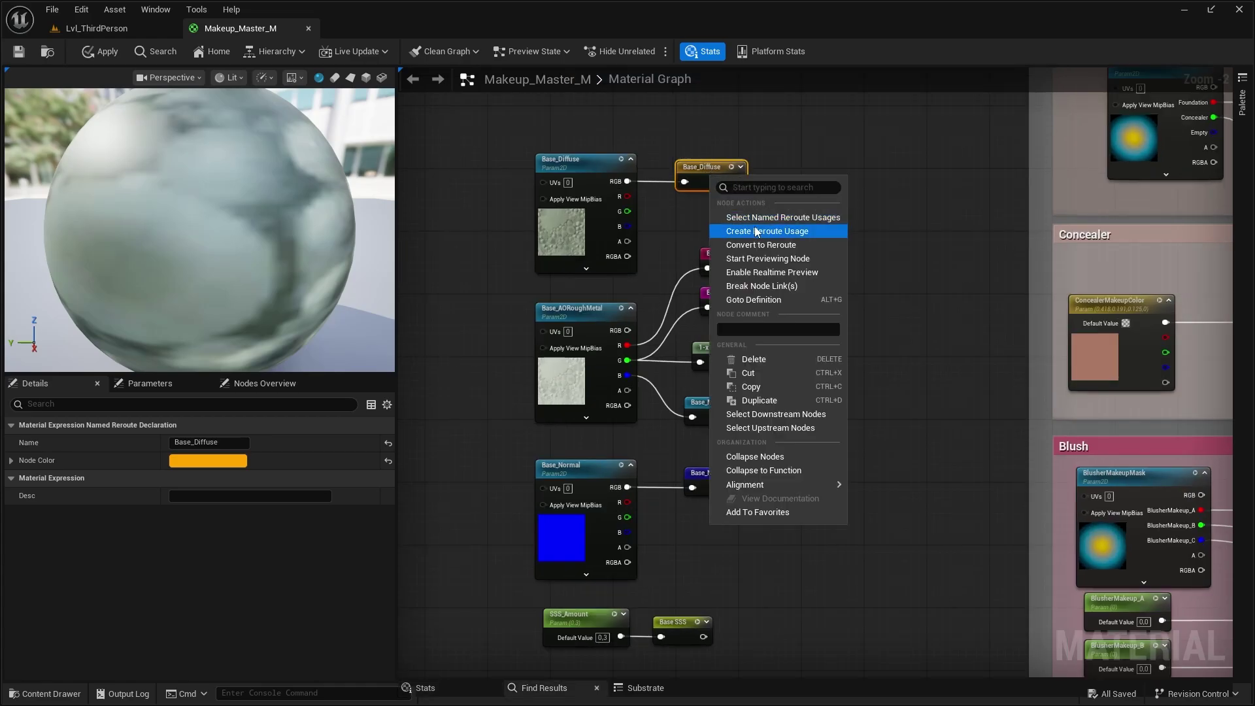
{"action": "left_click", "coordinate": [869, 171]}
{"action": "scroll", "coordinate": [841, 174], "scroll_direction": "down", "scroll_amount": 2}
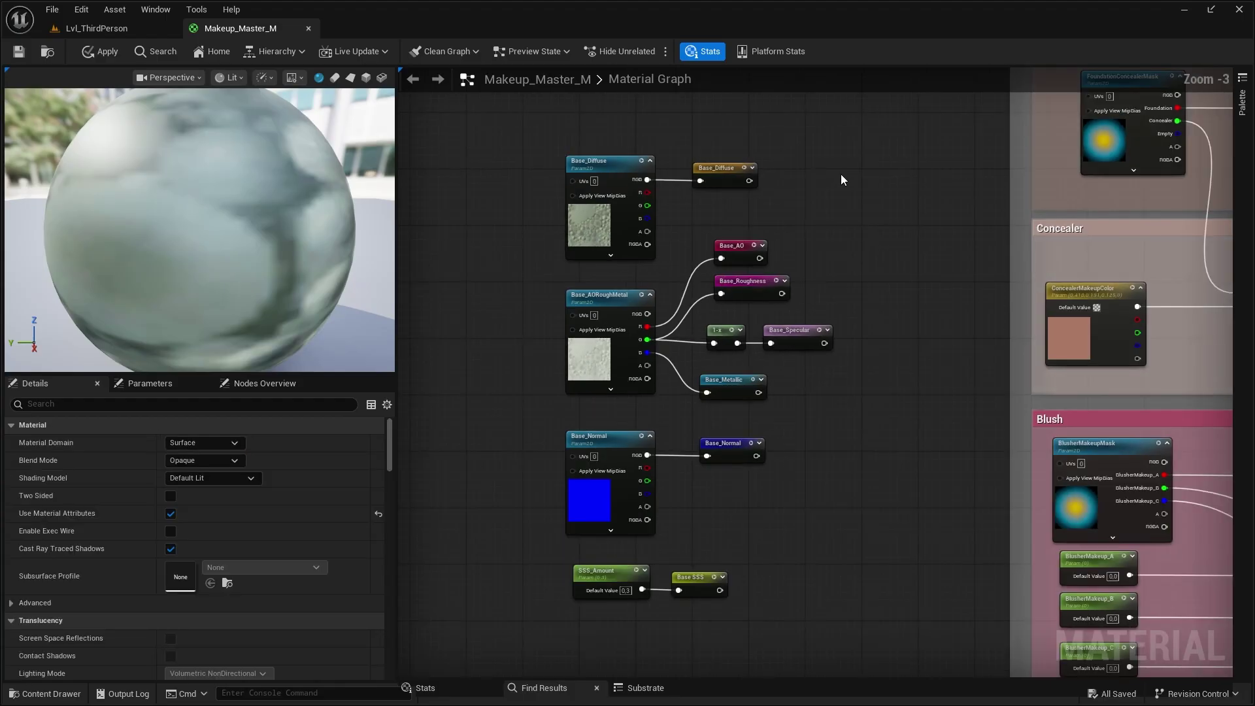
{"action": "right_click_drag", "start_coordinate": [820, 207], "coordinate": [405, 288]}
{"action": "scroll", "coordinate": [1030, 176], "scroll_direction": "up", "scroll_amount": 1}
{"action": "scroll", "coordinate": [1029, 177], "scroll_direction": "up", "scroll_amount": 1}
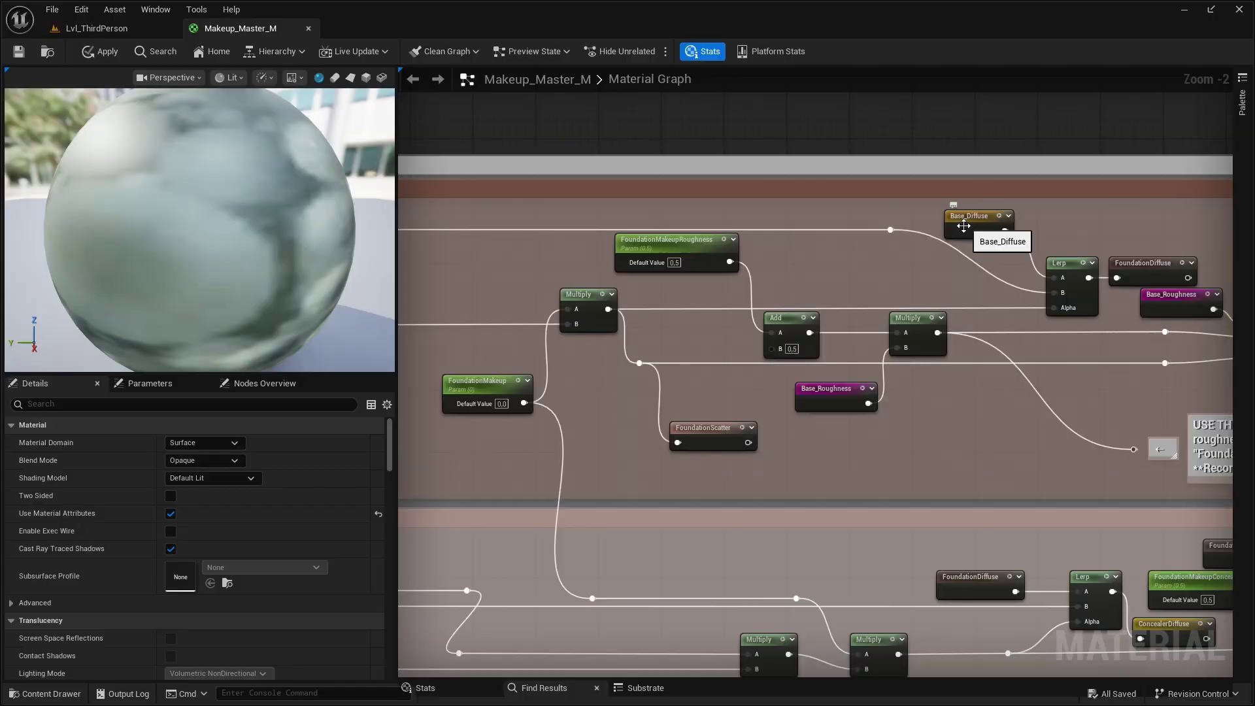
{"action": "scroll", "coordinate": [963, 226], "scroll_direction": "down", "scroll_amount": 4}
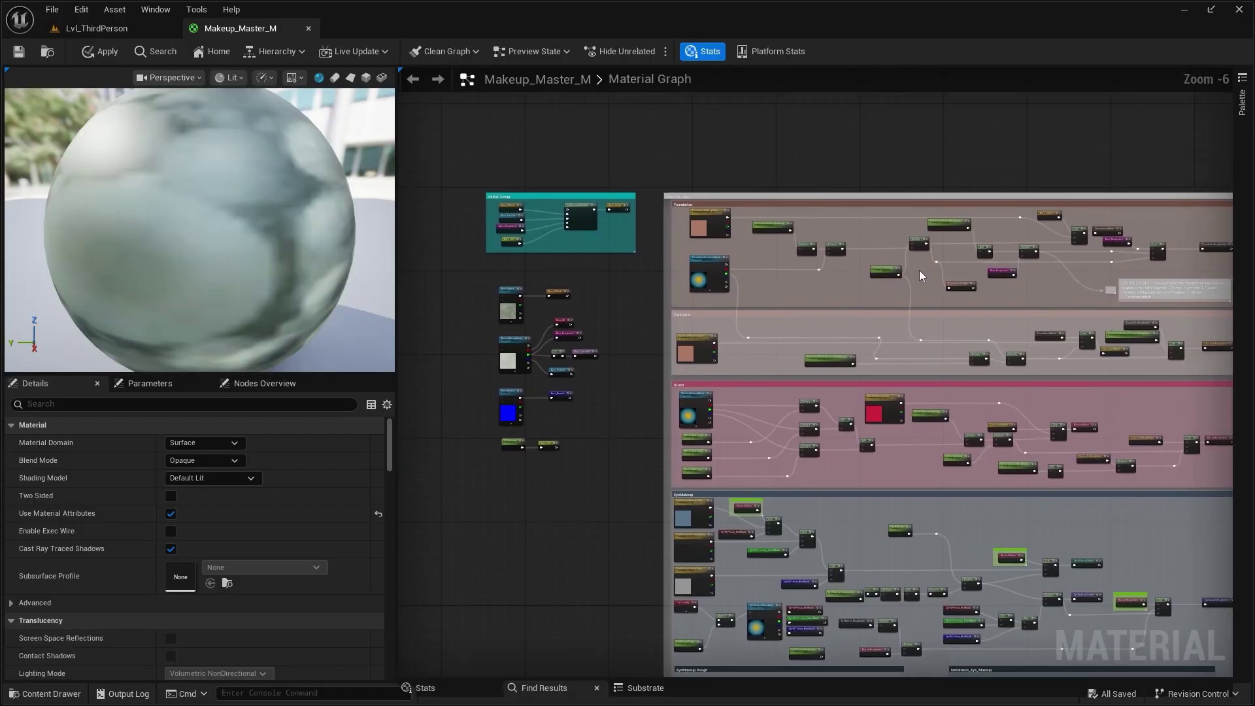
- Trace how the Base_Diffuse texture sample feeds the blends in the Foundation and Concealer sections
{"action": "left_click", "coordinate": [518, 295]}
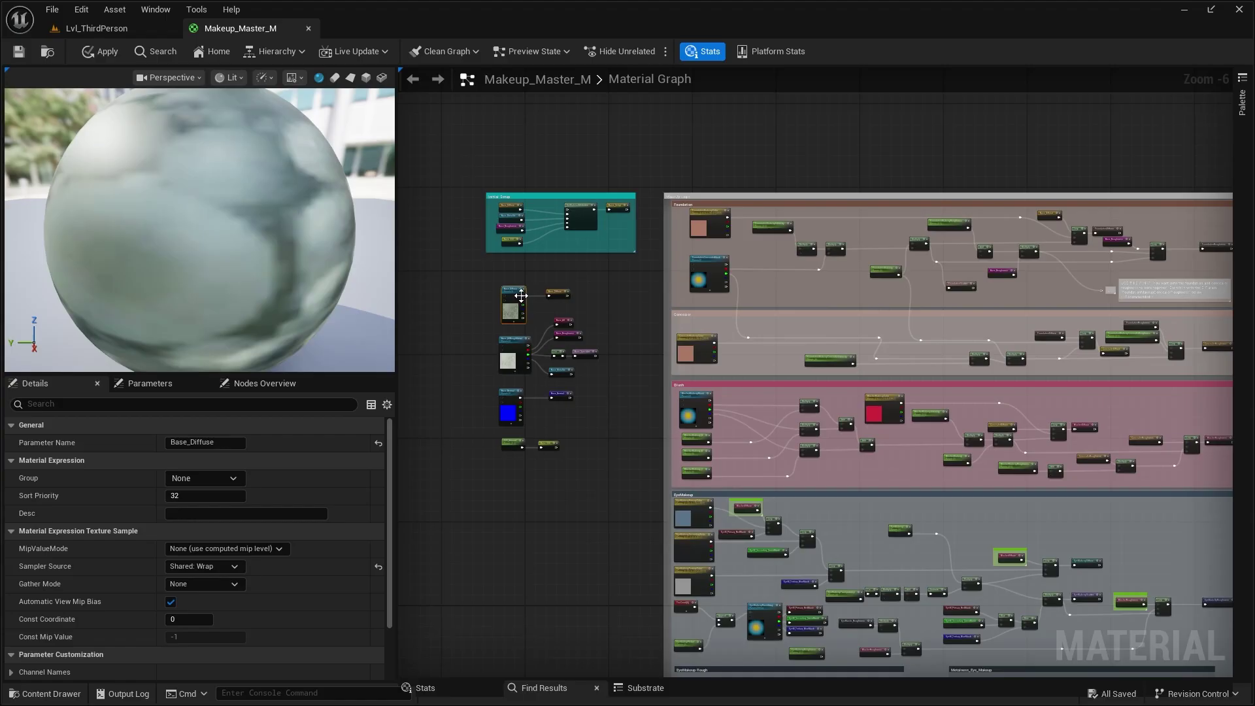
{"action": "scroll", "coordinate": [519, 297], "scroll_direction": "up", "scroll_amount": 2}
{"action": "left_click_drag", "start_coordinate": [542, 300], "coordinate": [744, 217]}
{"action": "left_click", "coordinate": [754, 179]}
{"action": "right_click_drag", "start_coordinate": [815, 253], "coordinate": [768, 172]}
{"action": "right_click_drag", "start_coordinate": [850, 385], "coordinate": [663, 308]}
{"action": "right_click_drag", "start_coordinate": [749, 164], "coordinate": [873, 206]}
{"action": "scroll", "coordinate": [874, 206], "scroll_direction": "up", "scroll_amount": 1}
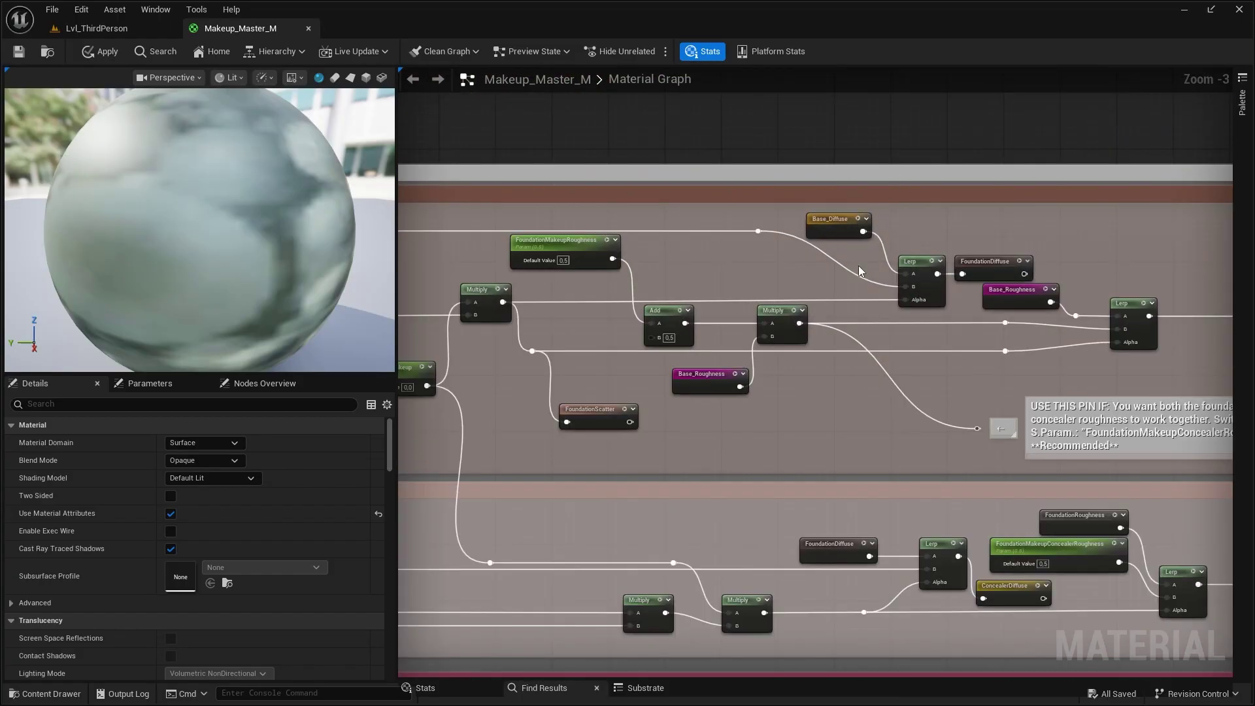
{"action": "scroll", "coordinate": [773, 383], "scroll_direction": "down", "scroll_amount": 1}
{"action": "scroll", "coordinate": [716, 437], "scroll_direction": "down", "scroll_amount": 1}
{"action": "scroll", "coordinate": [826, 294], "scroll_direction": "down", "scroll_amount": 1}
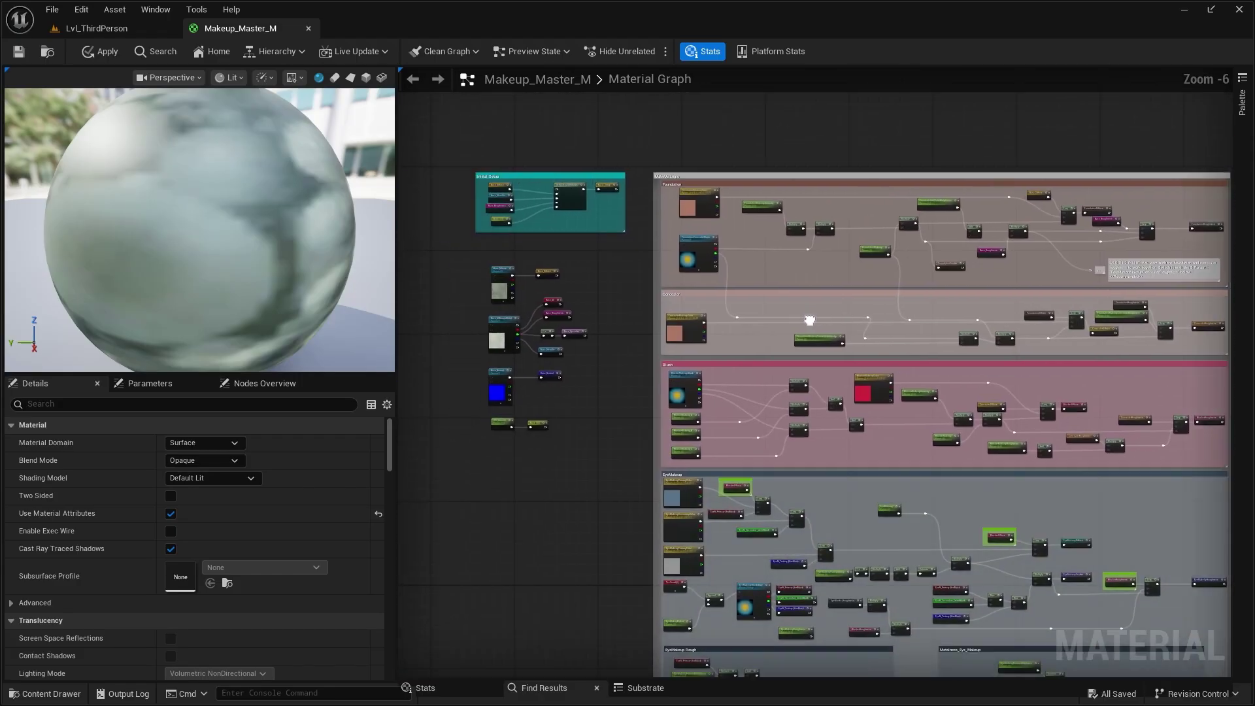
- Check the Base_Diffuse texture sample's sampler settings and assigned texture, and view the default textures in the Makeup_Master_Custom folder
{"action": "right_click_drag", "start_coordinate": [634, 276], "coordinate": [809, 240]}
{"action": "scroll", "coordinate": [727, 246], "scroll_direction": "up", "scroll_amount": 4}
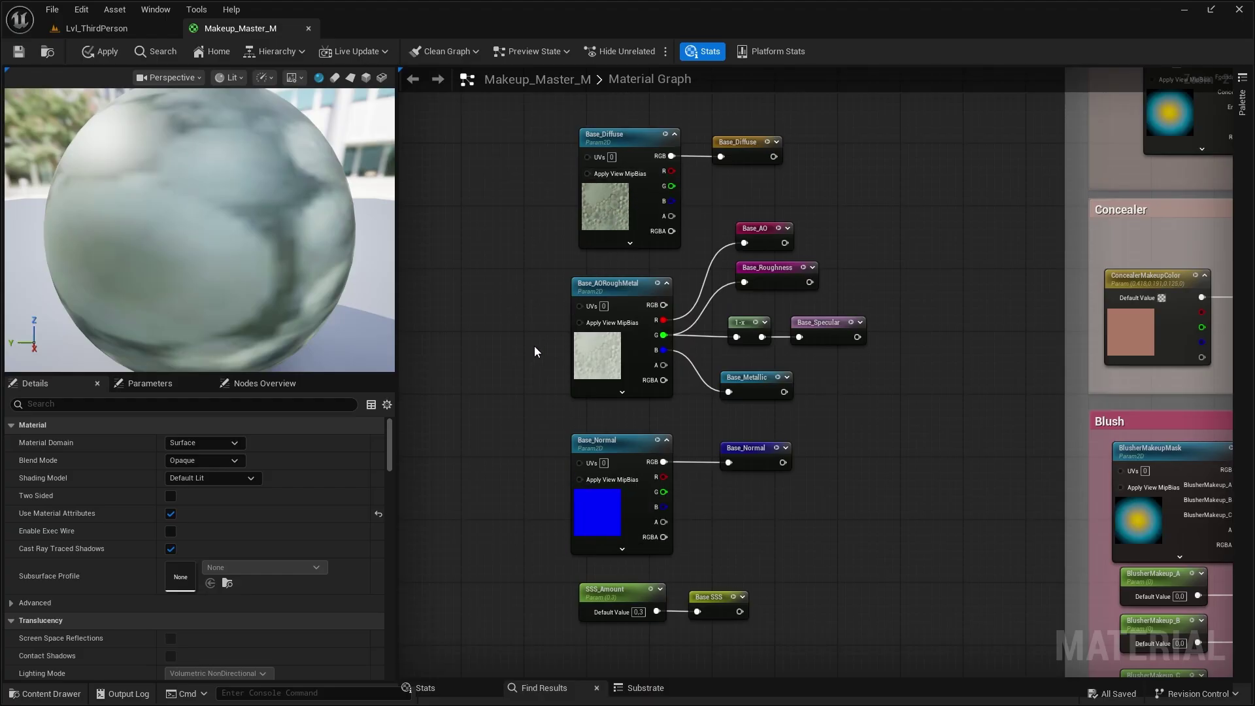
{"action": "right_click_drag", "start_coordinate": [535, 347], "coordinate": [513, 325]}
{"action": "left_click", "coordinate": [620, 222]}
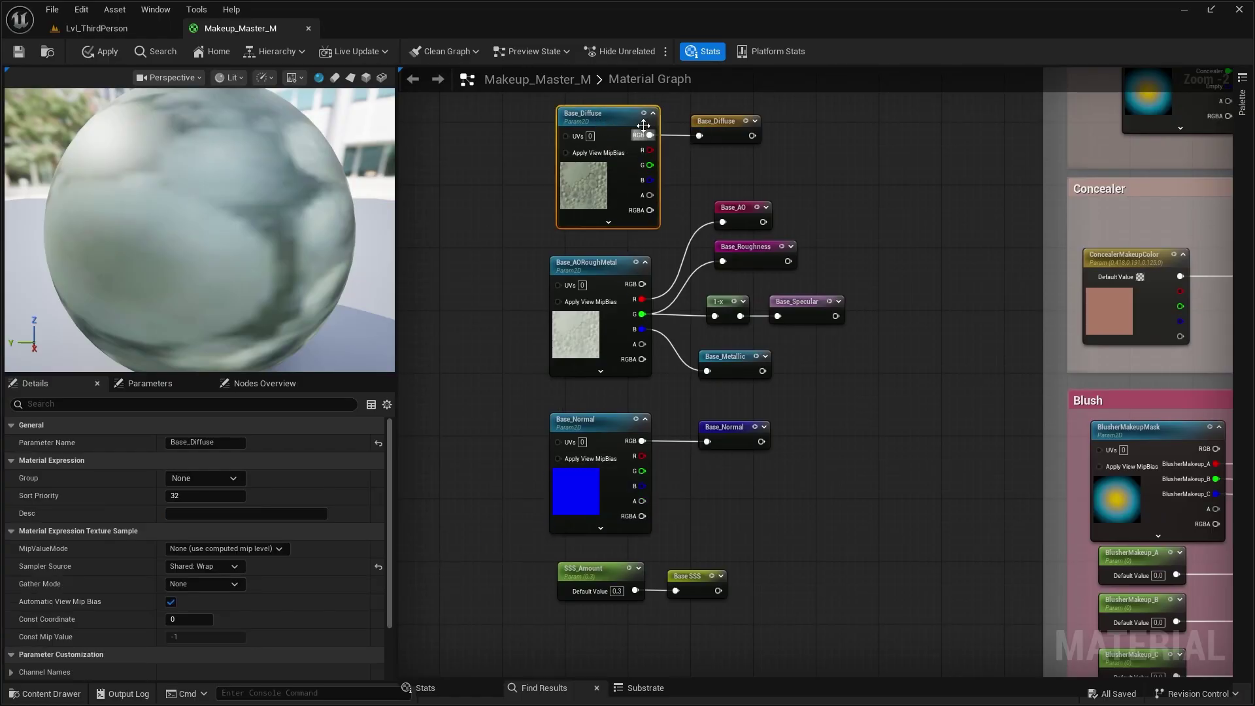
{"action": "scroll", "coordinate": [335, 516], "scroll_direction": "down", "scroll_amount": 3}
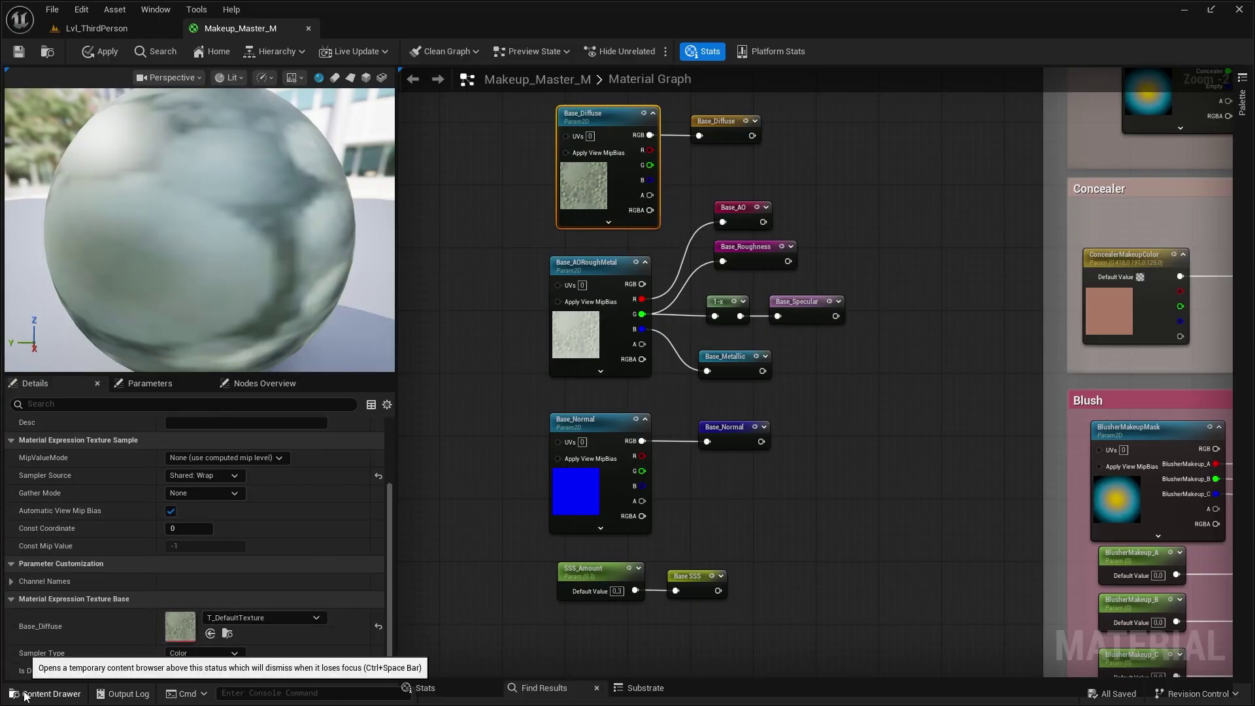
{"action": "left_click", "coordinate": [49, 693]}
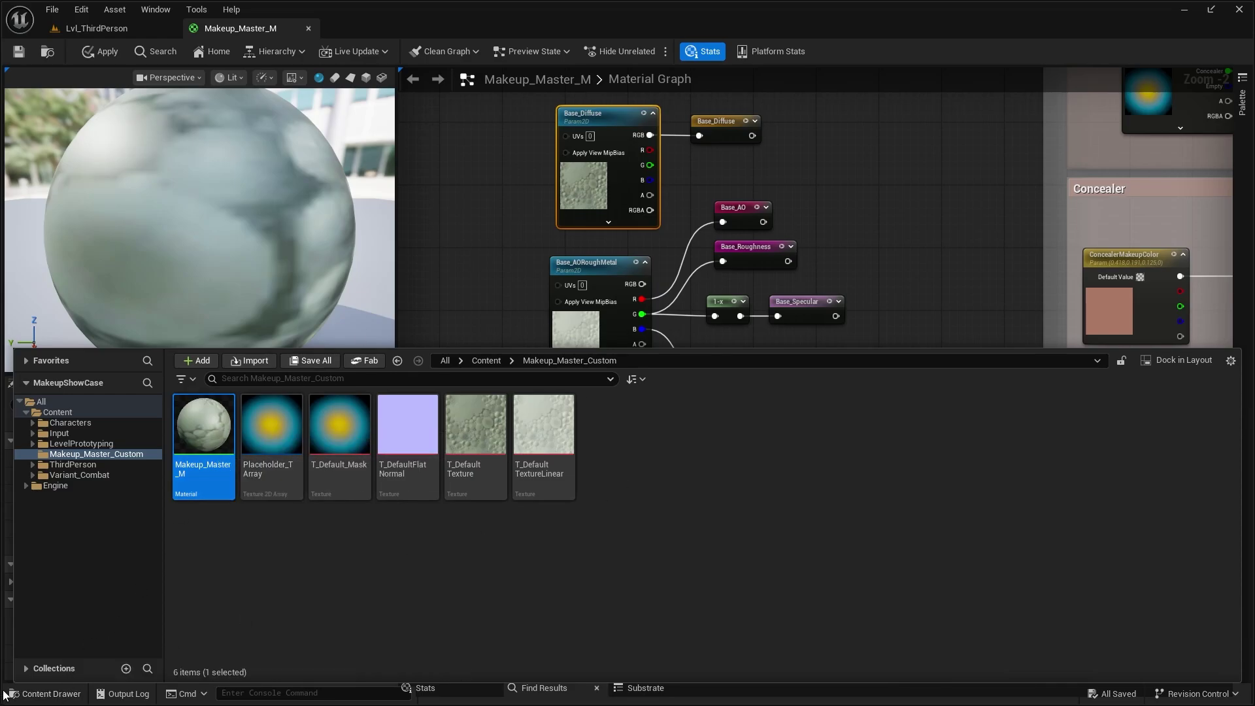
{"action": "key", "text": "ctrl+space"}
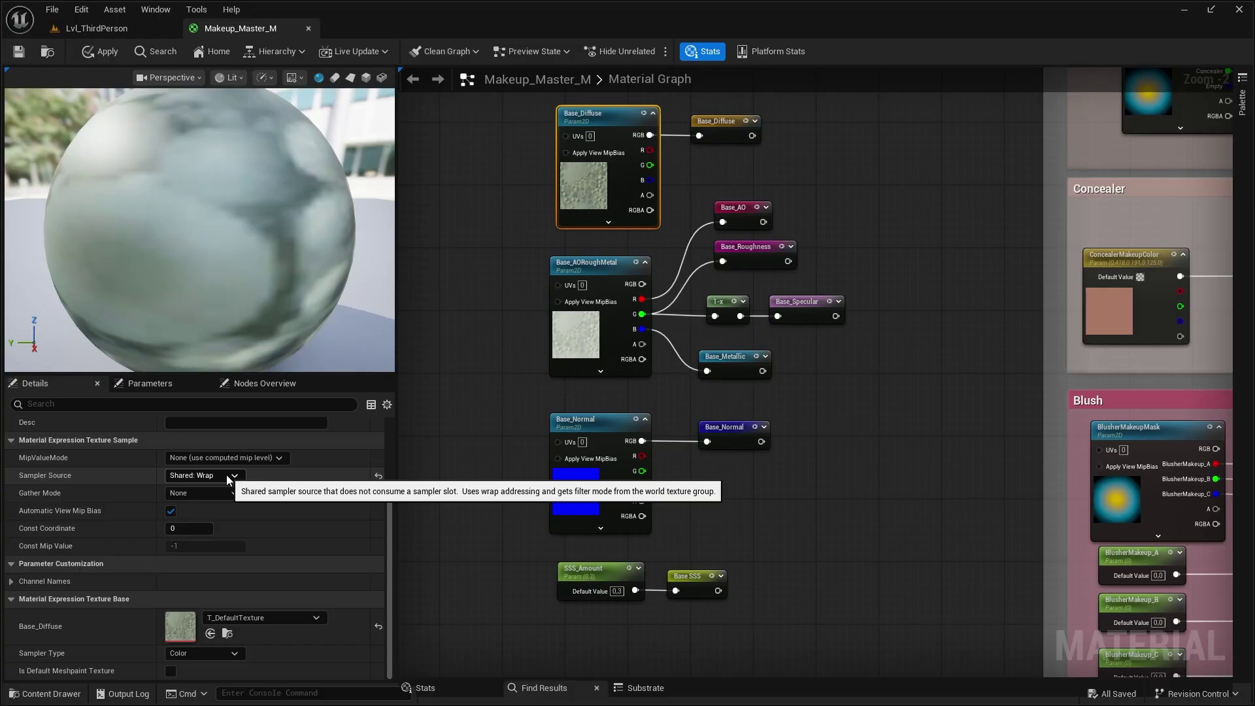
- Compare the sampler source and sampler type of the Base_Normal, Base_AORoughMetal and Base_Diffuse texture samples
{"action": "left_click", "coordinate": [582, 265]}
{"action": "left_click", "coordinate": [585, 421]}
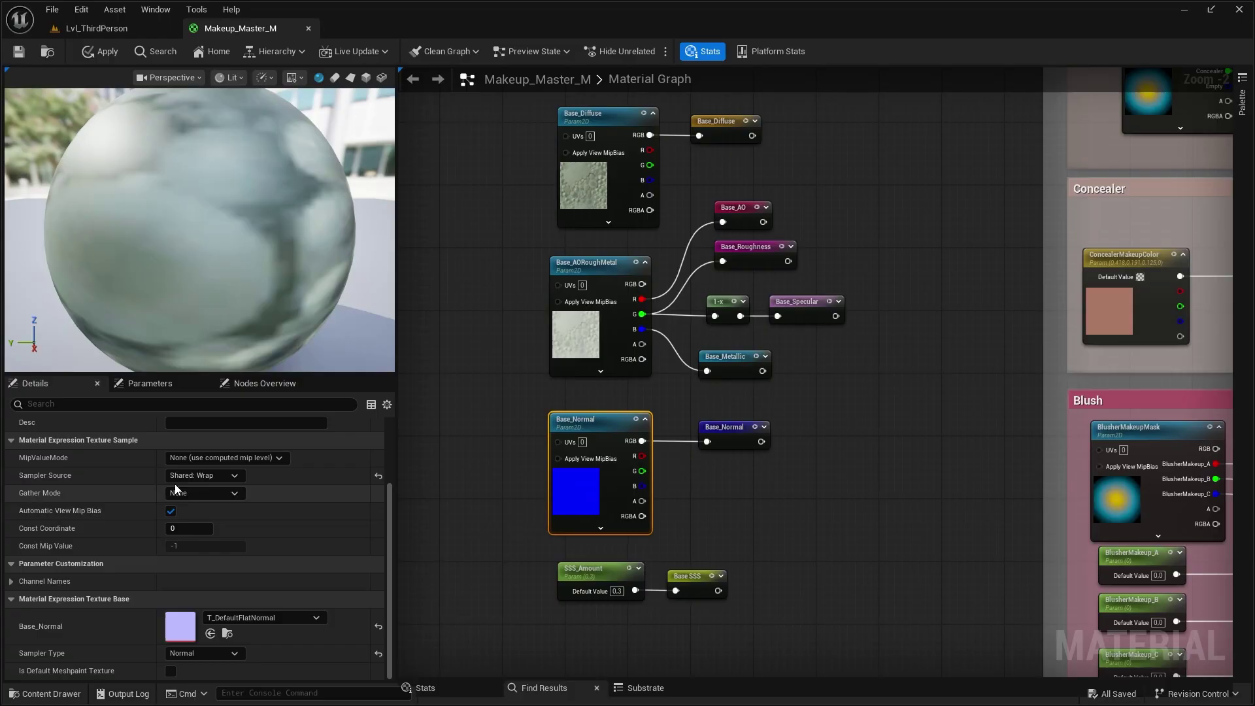
{"action": "left_click", "coordinate": [598, 264]}
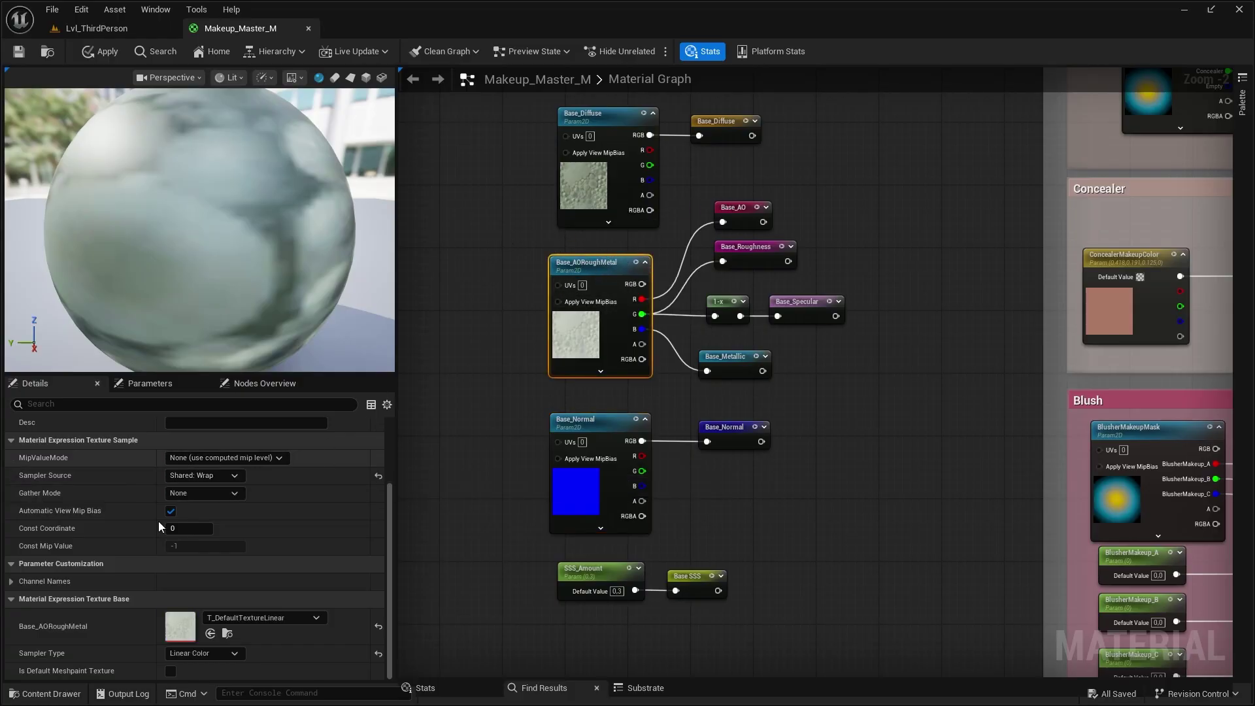
{"action": "left_click", "coordinate": [604, 113]}
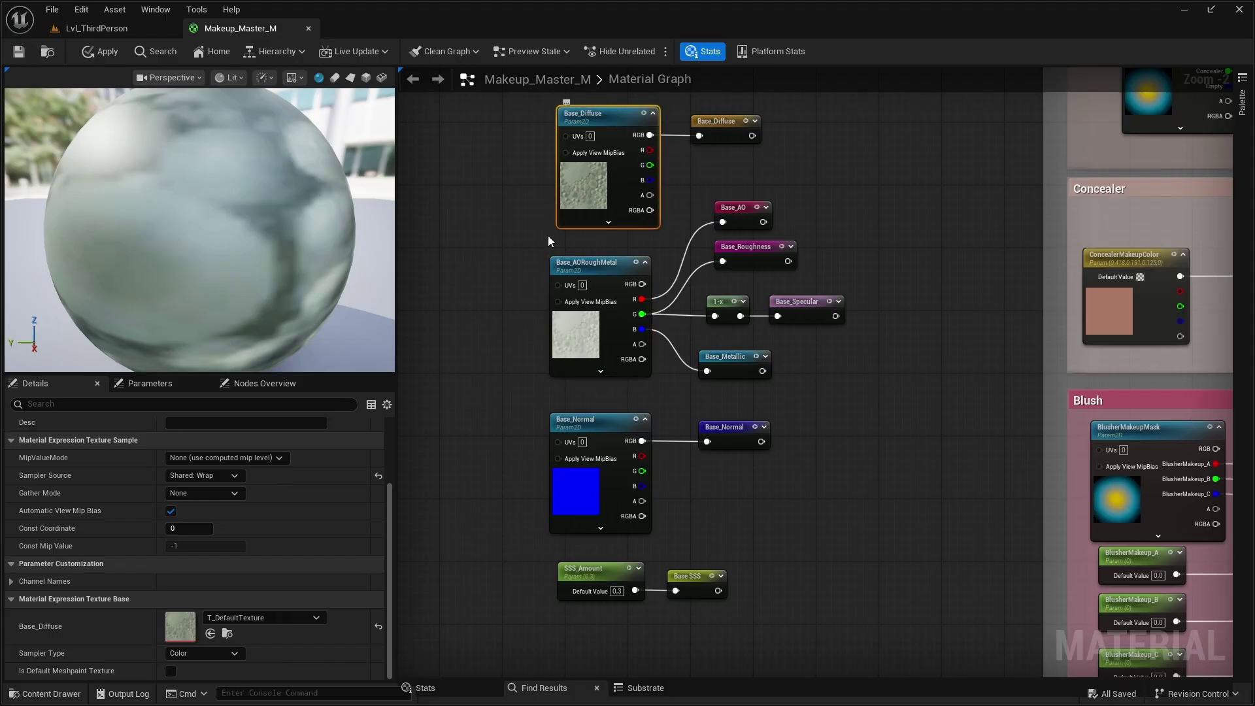
{"action": "scroll", "coordinate": [364, 526], "scroll_direction": "up", "scroll_amount": 1}
{"action": "scroll", "coordinate": [368, 526], "scroll_direction": "up", "scroll_amount": 1}
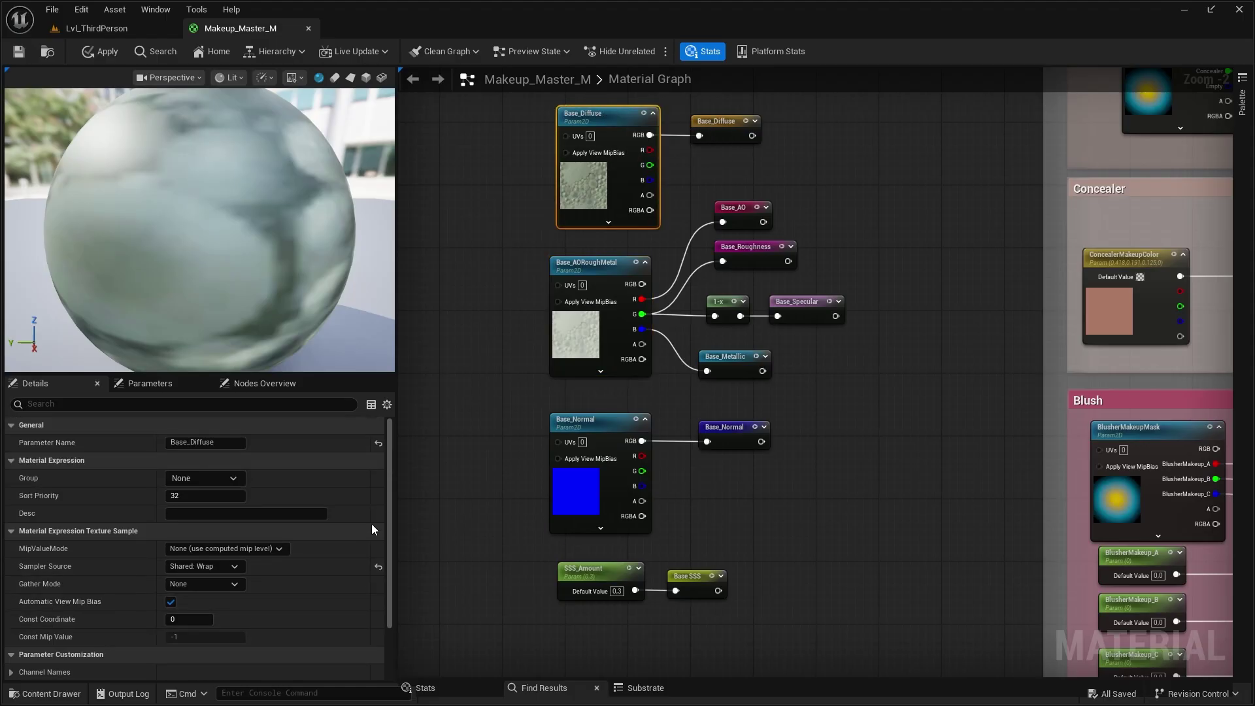
- View the available parameter groups for Base_AORoughMetal without changing its group, and look over the other base nodes
{"action": "left_click", "coordinate": [605, 274]}
{"action": "left_click", "coordinate": [236, 479]}
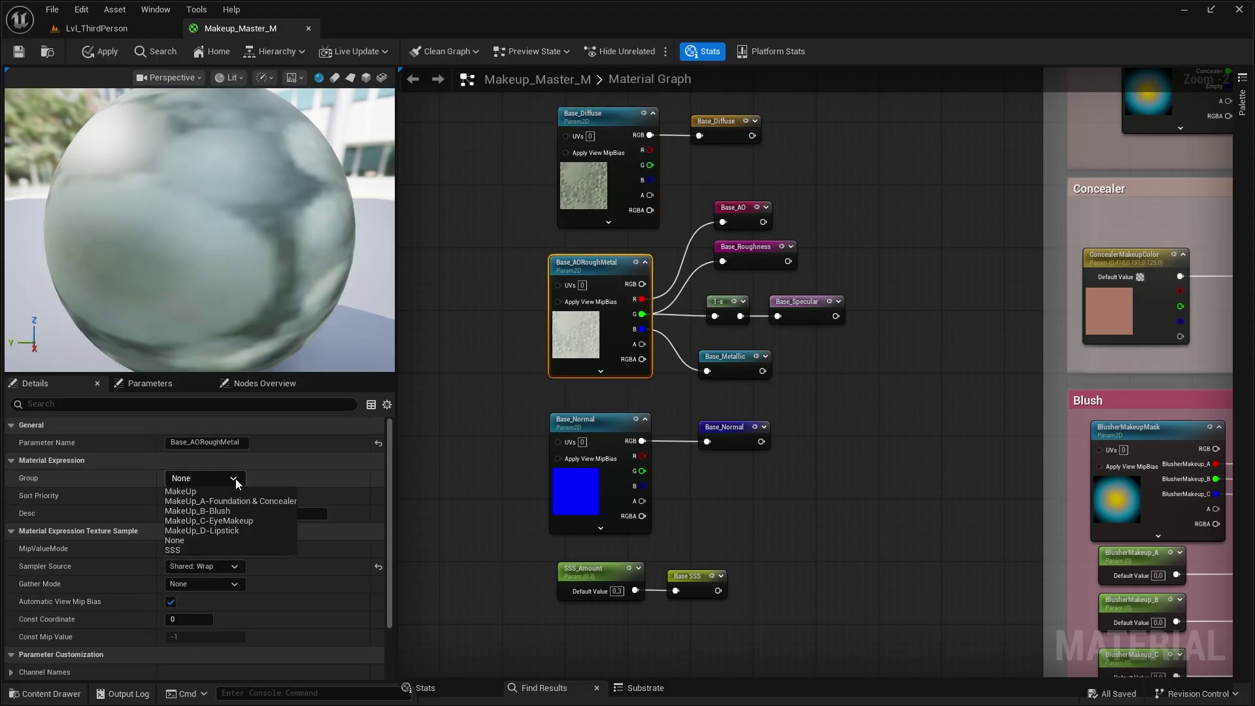
{"action": "left_click", "coordinate": [480, 512]}
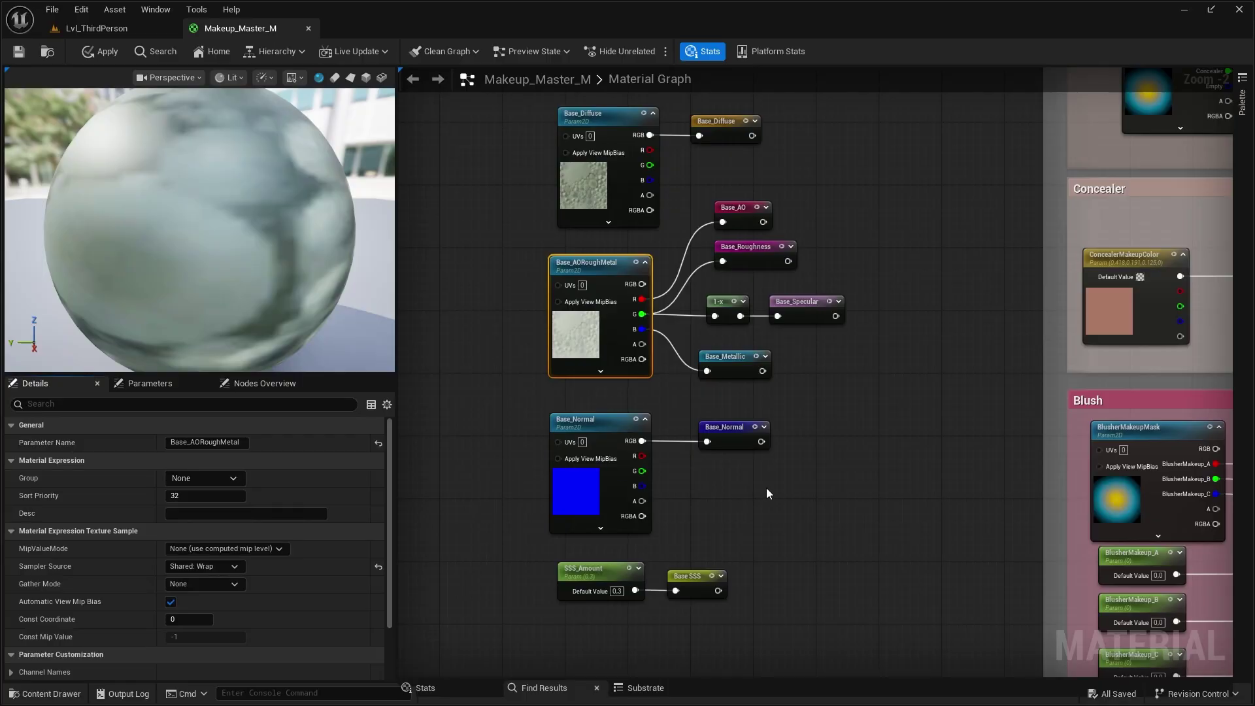
{"action": "right_click_drag", "start_coordinate": [766, 494], "coordinate": [754, 417]}
{"action": "left_click_drag", "start_coordinate": [717, 541], "coordinate": [581, 494]}
{"action": "right_click_drag", "start_coordinate": [679, 510], "coordinate": [705, 535]}
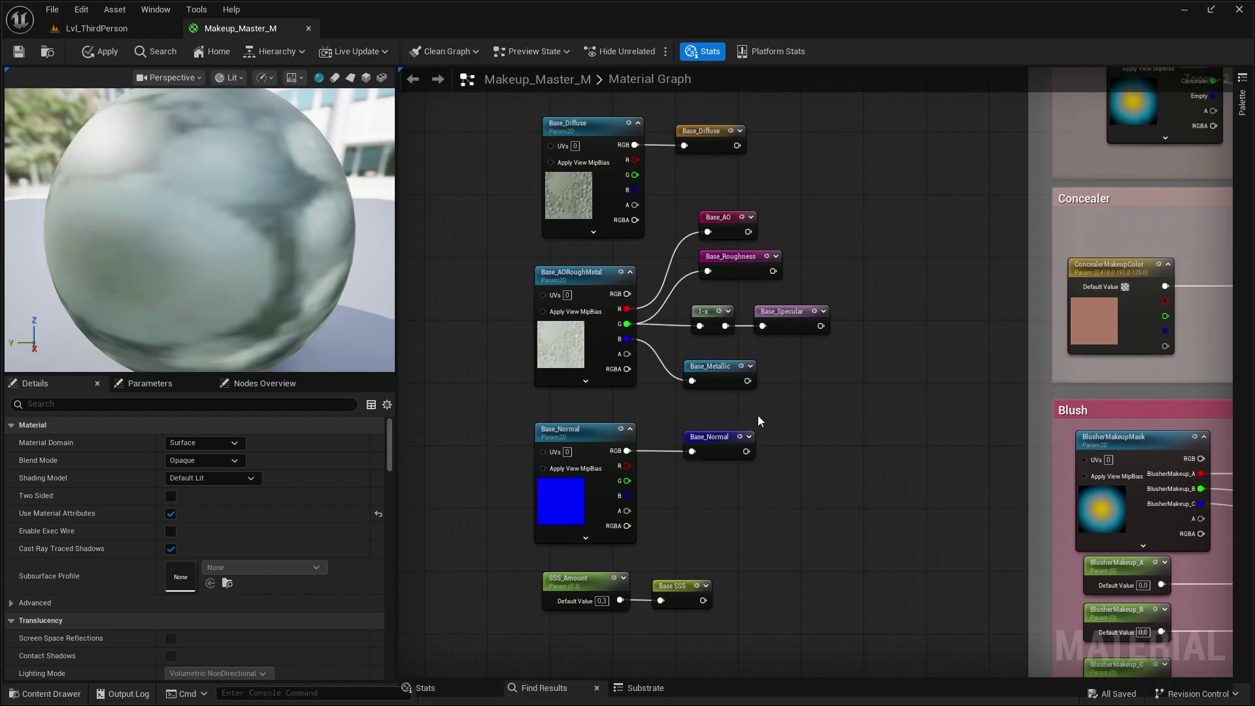
{"action": "right_click_drag", "start_coordinate": [758, 415], "coordinate": [758, 506]}
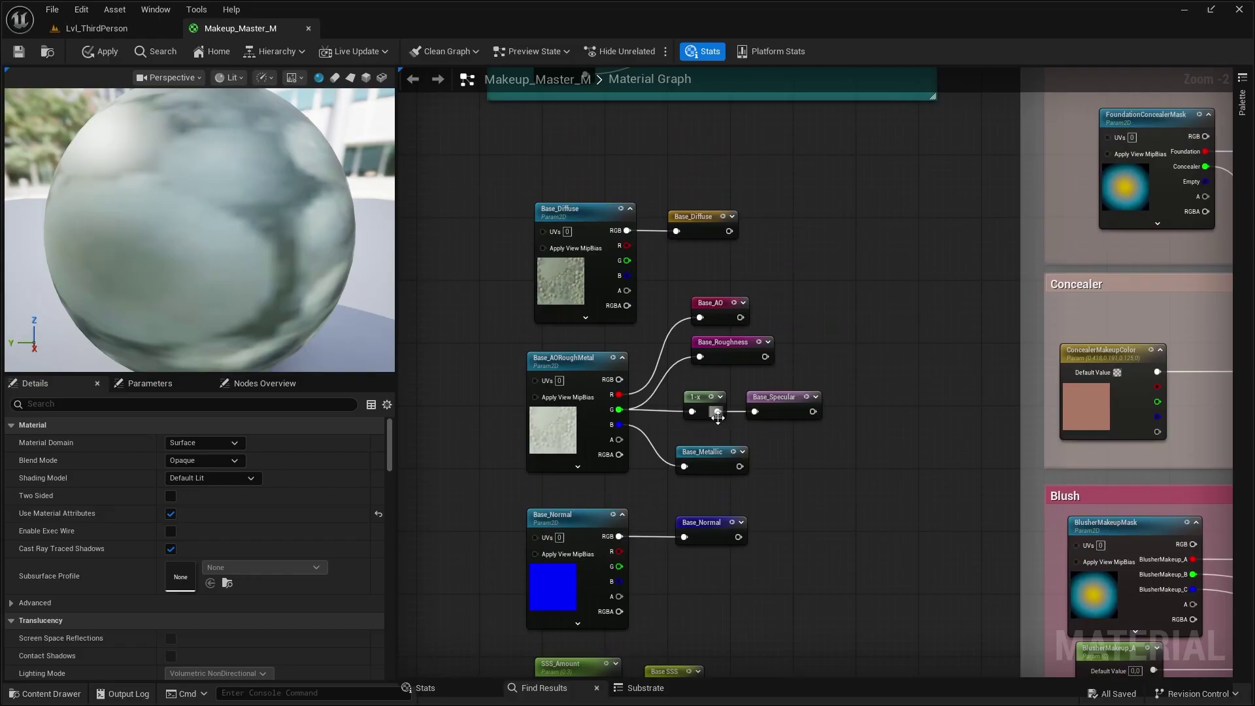
- Examine the Initial Setup section and which base reroutes feed its SetMaterialAttributes node
{"action": "scroll", "coordinate": [856, 345], "scroll_direction": "down", "scroll_amount": 1}
{"action": "right_click_drag", "start_coordinate": [857, 345], "coordinate": [821, 519]}
{"action": "scroll", "coordinate": [791, 409], "scroll_direction": "up", "scroll_amount": 1}
{"action": "right_click_drag", "start_coordinate": [791, 403], "coordinate": [783, 457]}
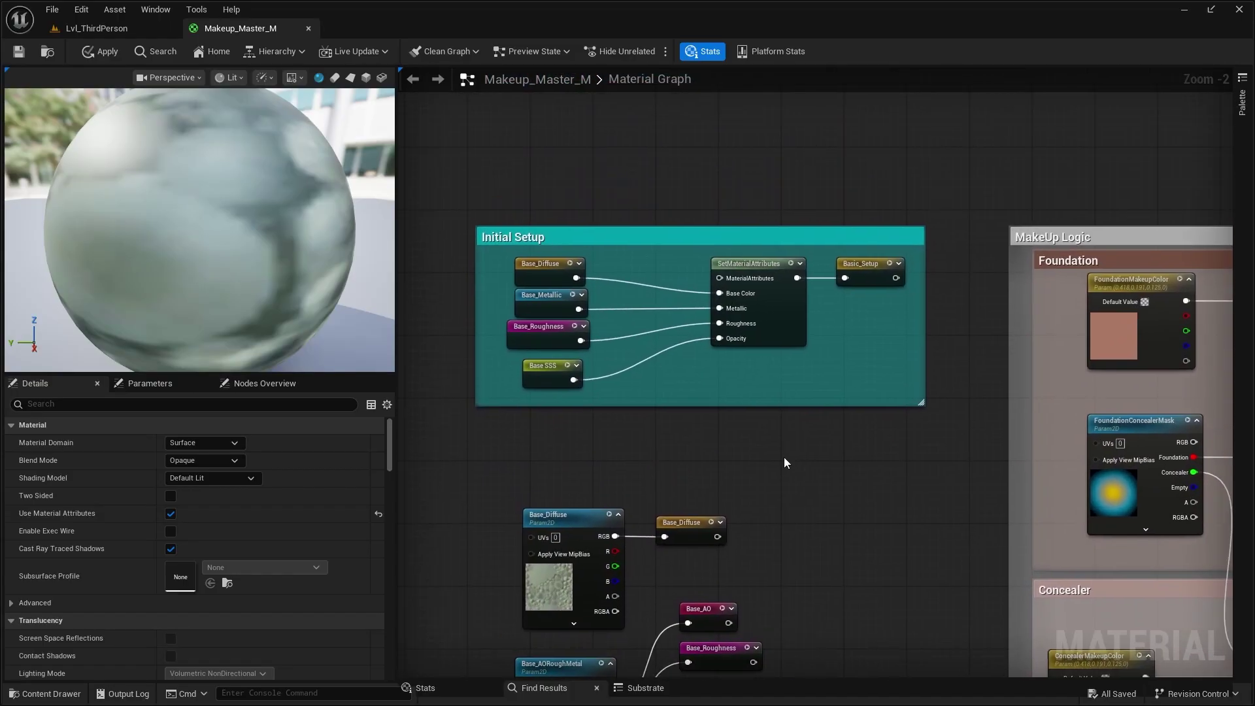
{"action": "scroll", "coordinate": [783, 457], "scroll_direction": "up", "scroll_amount": 1}
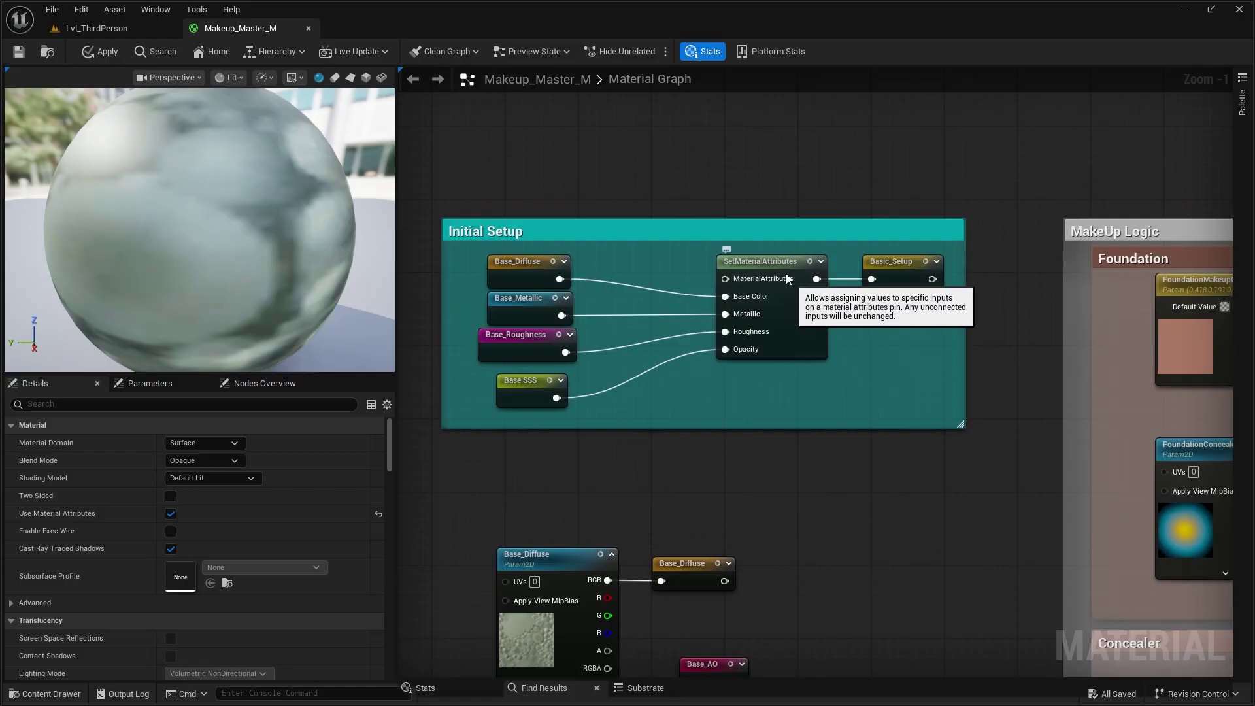
{"action": "scroll", "coordinate": [794, 395], "scroll_direction": "down", "scroll_amount": 6}
{"action": "right_click_drag", "start_coordinate": [808, 434], "coordinate": [761, 300]}
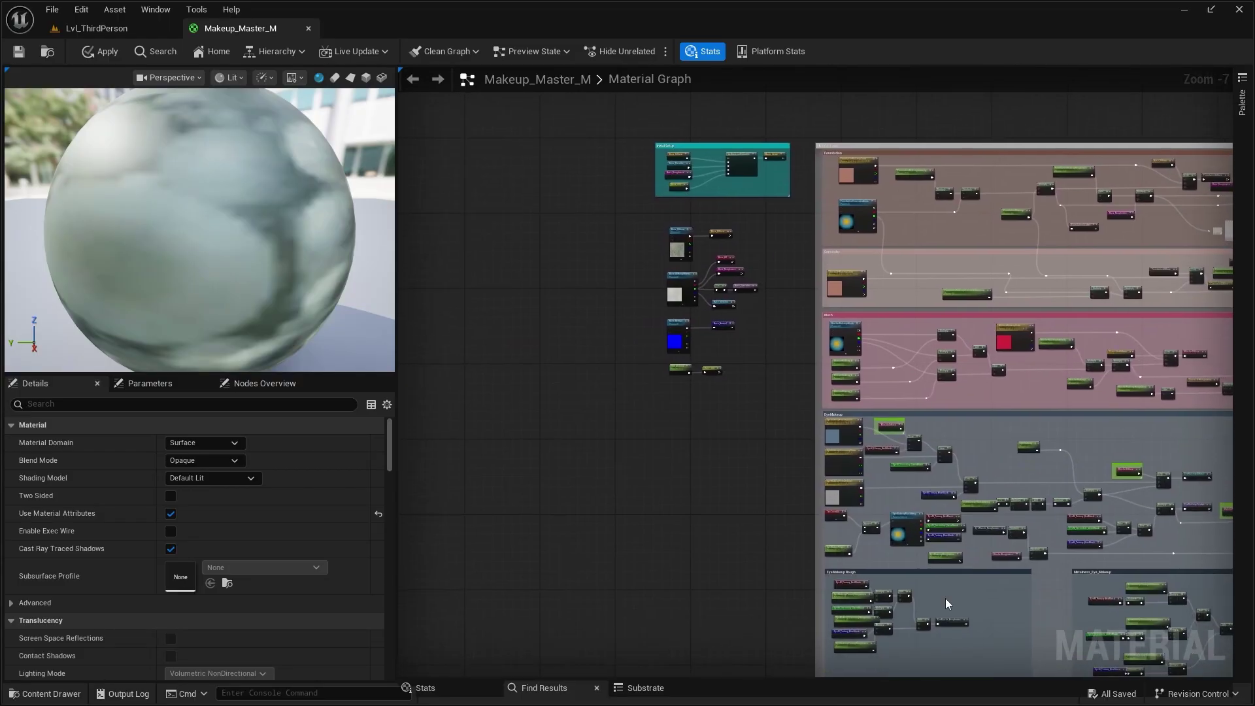
- Compare the named reroutes in Initial Setup with the base texture and SSS_Amount nodes that supply them
{"action": "scroll", "coordinate": [773, 175], "scroll_direction": "up", "scroll_amount": 2}
{"action": "right_click_drag", "start_coordinate": [665, 217], "coordinate": [725, 330]}
{"action": "scroll", "coordinate": [698, 293], "scroll_direction": "up", "scroll_amount": 3}
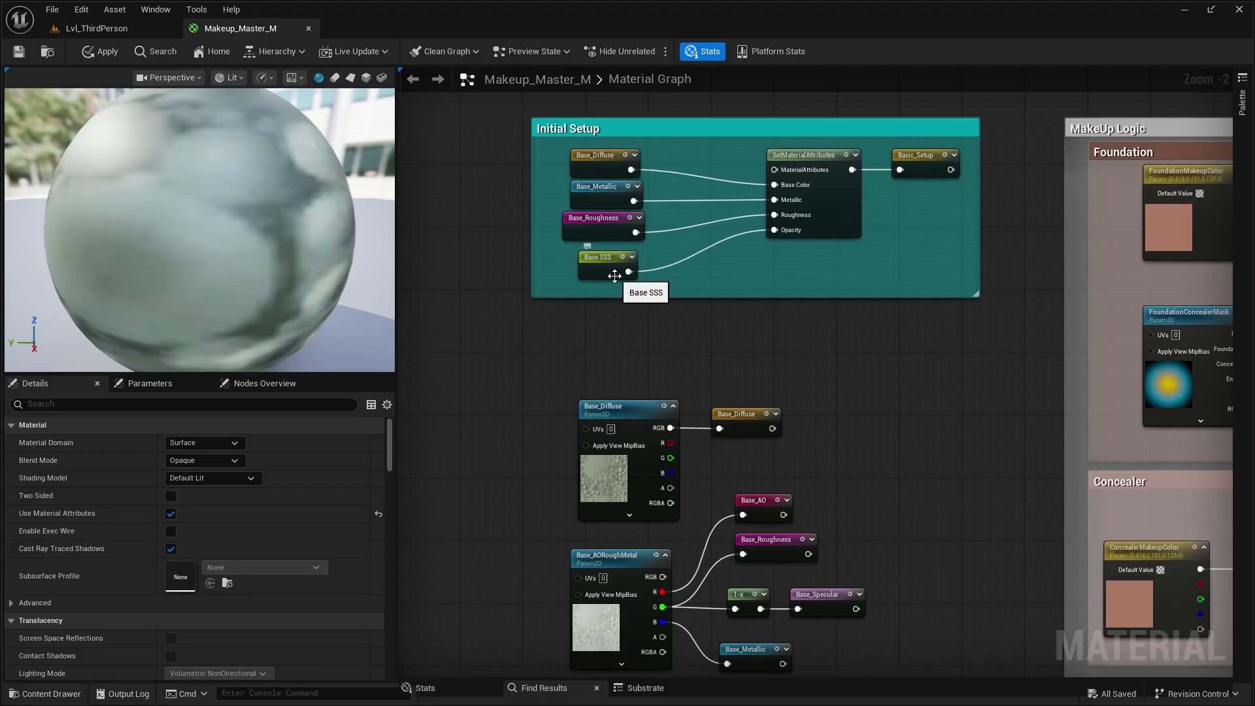
{"action": "right_click_drag", "start_coordinate": [786, 373], "coordinate": [785, 289]}
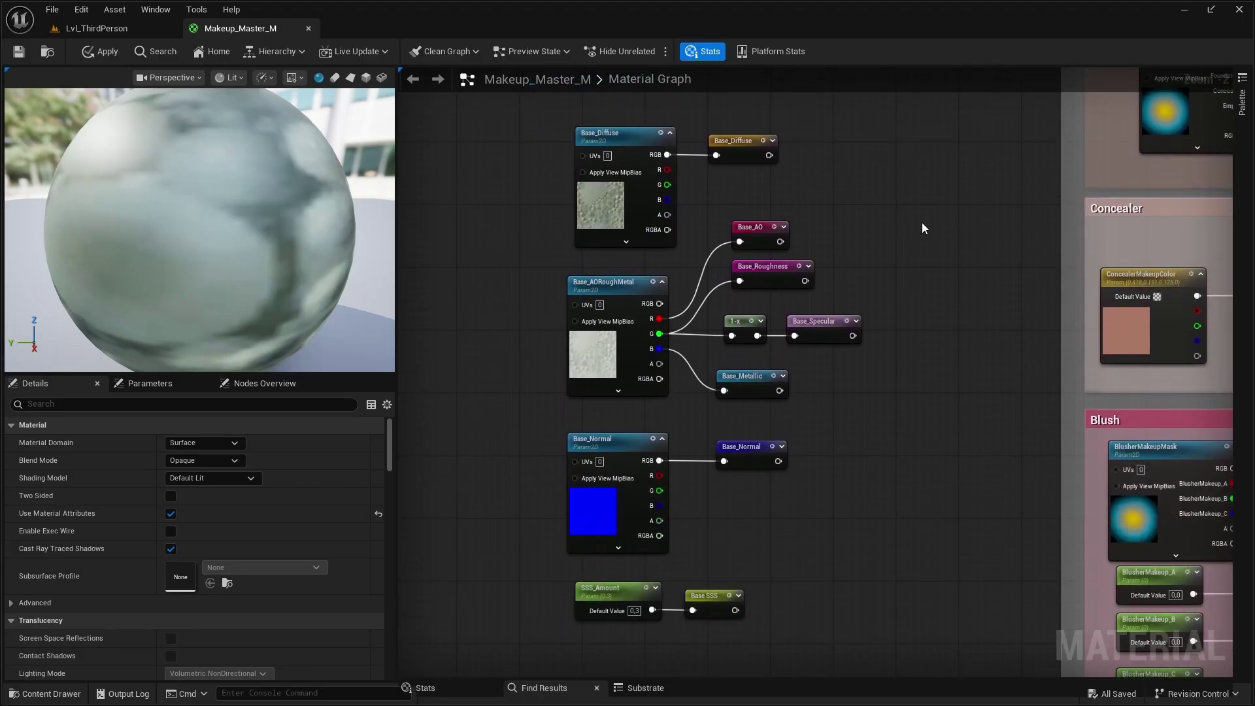
{"action": "right_click_drag", "start_coordinate": [783, 102], "coordinate": [777, 359]}
{"action": "left_click_drag", "start_coordinate": [720, 534], "coordinate": [733, 532]}
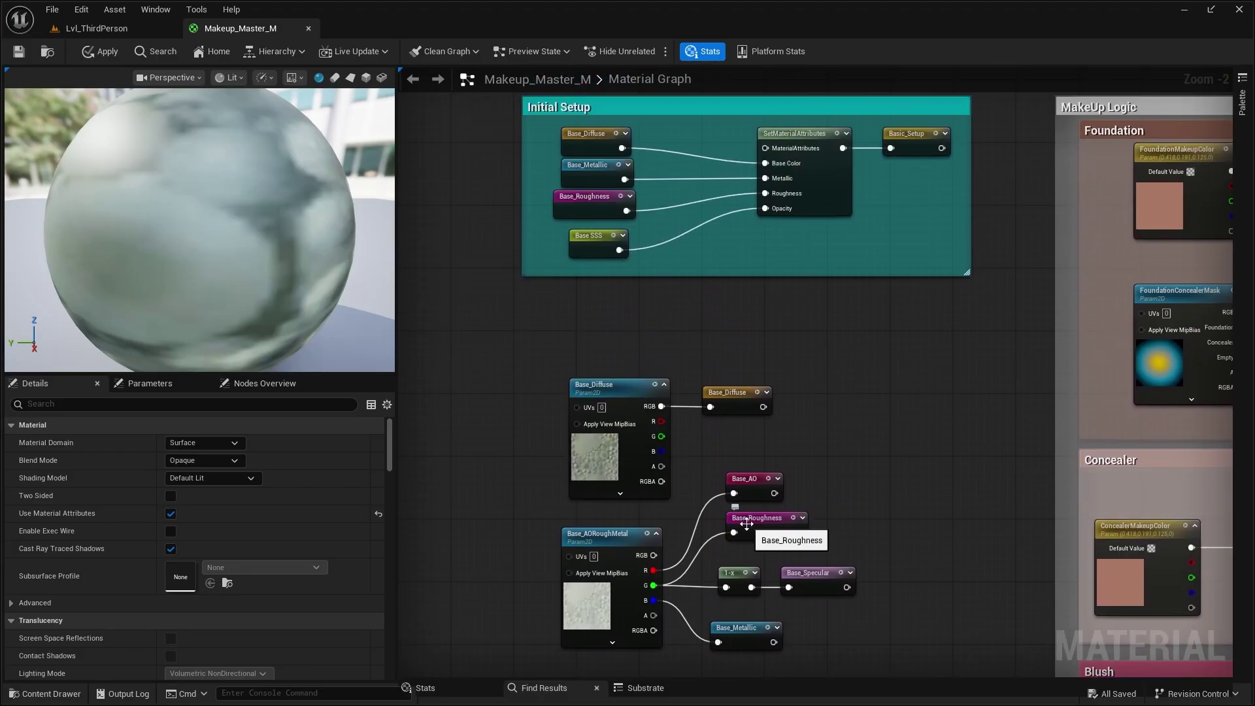
{"action": "left_click_drag", "start_coordinate": [651, 585], "coordinate": [775, 386]}
{"action": "left_click", "coordinate": [790, 311]}
{"action": "right_click_drag", "start_coordinate": [767, 309], "coordinate": [758, 373]}
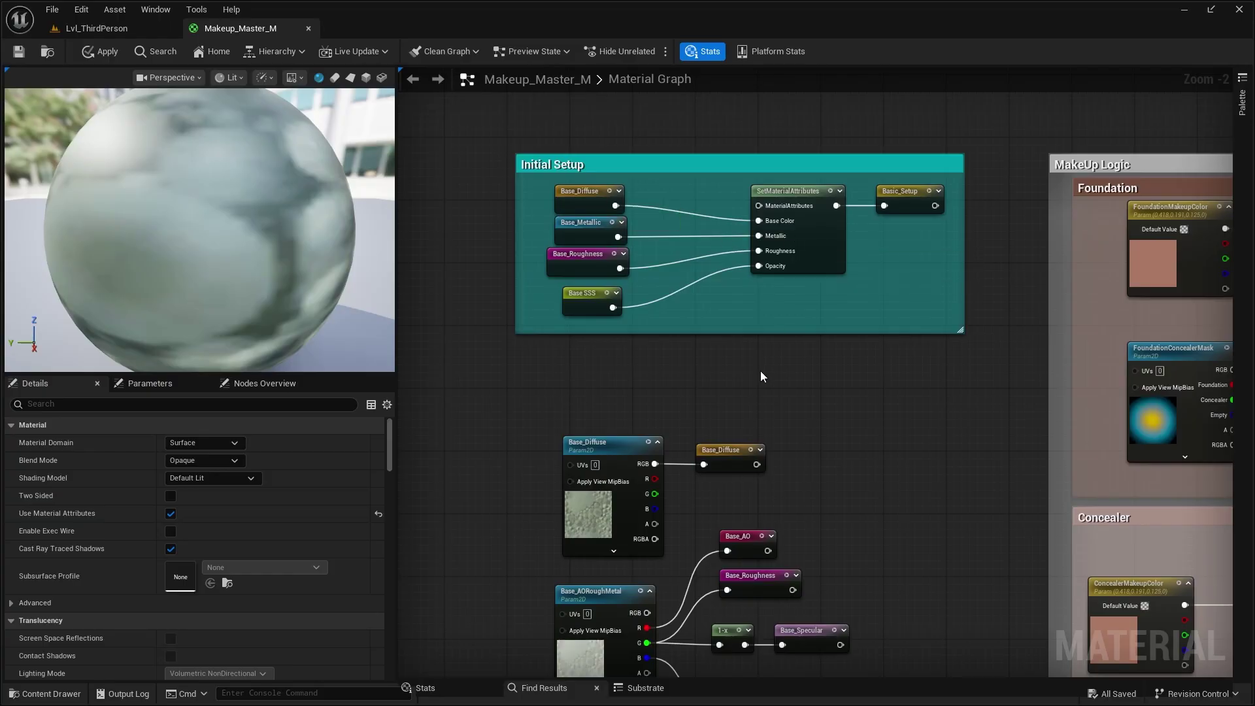
- Examine how the Diffuse, Metallic, Roughness and SSS Makeup reroutes feed SetMaterialAttributes in the Assemble MakeUp section
{"action": "right_click_drag", "start_coordinate": [840, 497], "coordinate": [764, 467]}
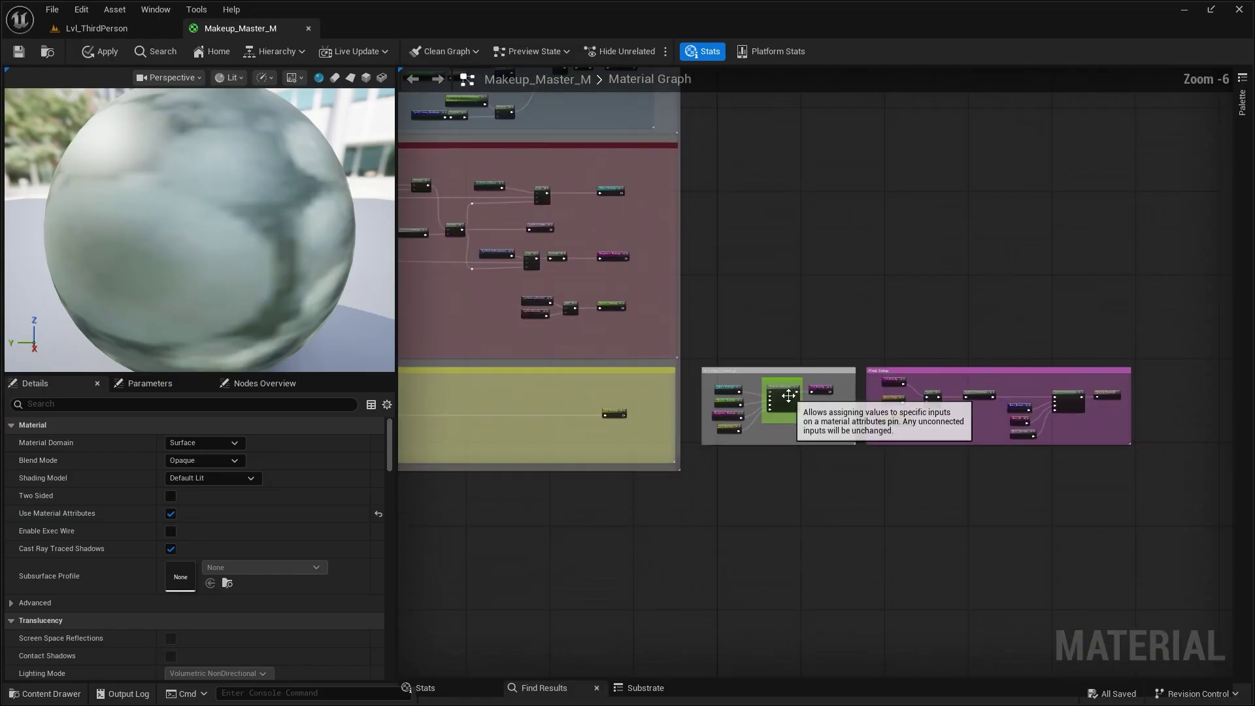
{"action": "scroll", "coordinate": [788, 396], "scroll_direction": "up", "scroll_amount": 4}
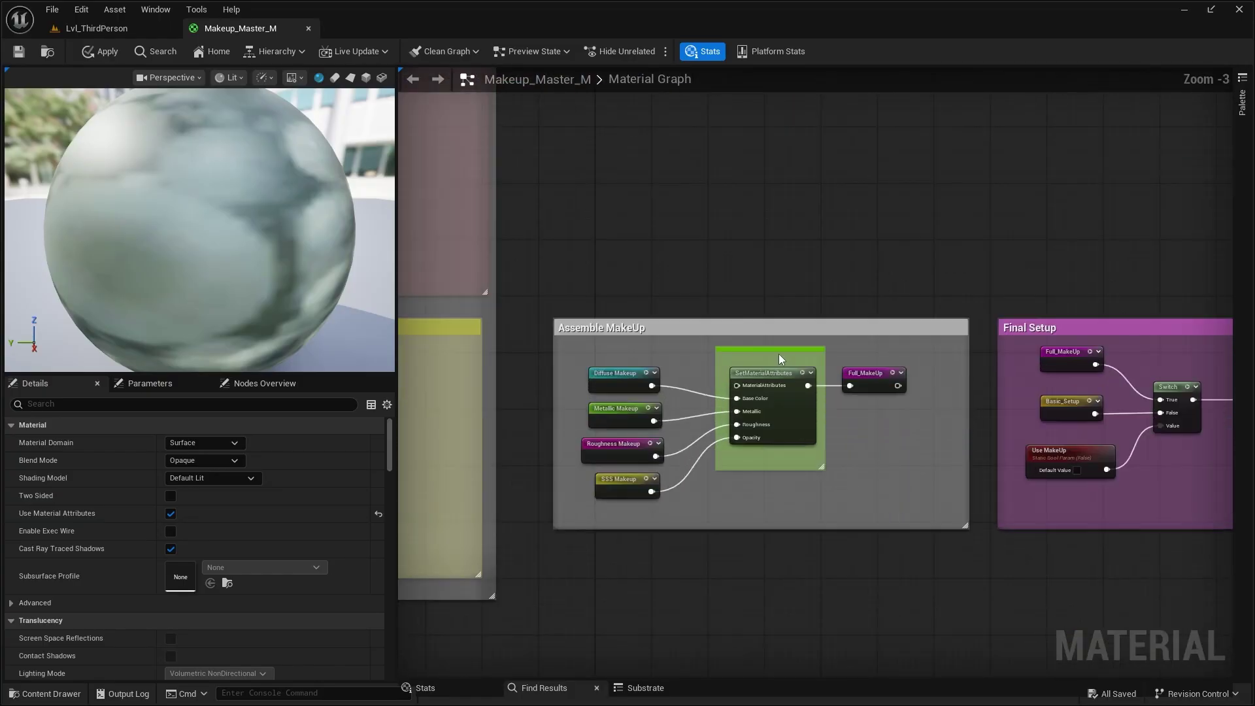
{"action": "scroll", "coordinate": [908, 278], "scroll_direction": "up", "scroll_amount": 1}
{"action": "right_click_drag", "start_coordinate": [942, 293], "coordinate": [926, 245]}
{"action": "scroll", "coordinate": [740, 303], "scroll_direction": "down", "scroll_amount": 2}
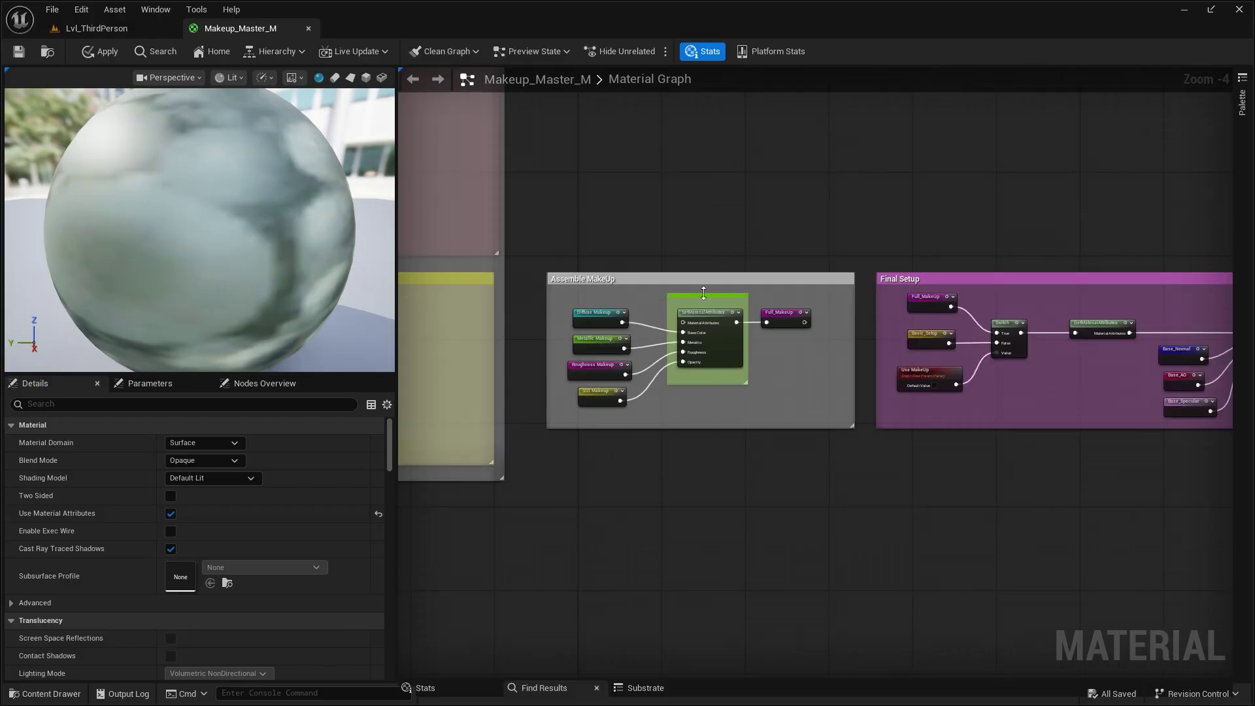
{"action": "scroll", "coordinate": [652, 292], "scroll_direction": "up", "scroll_amount": 1}
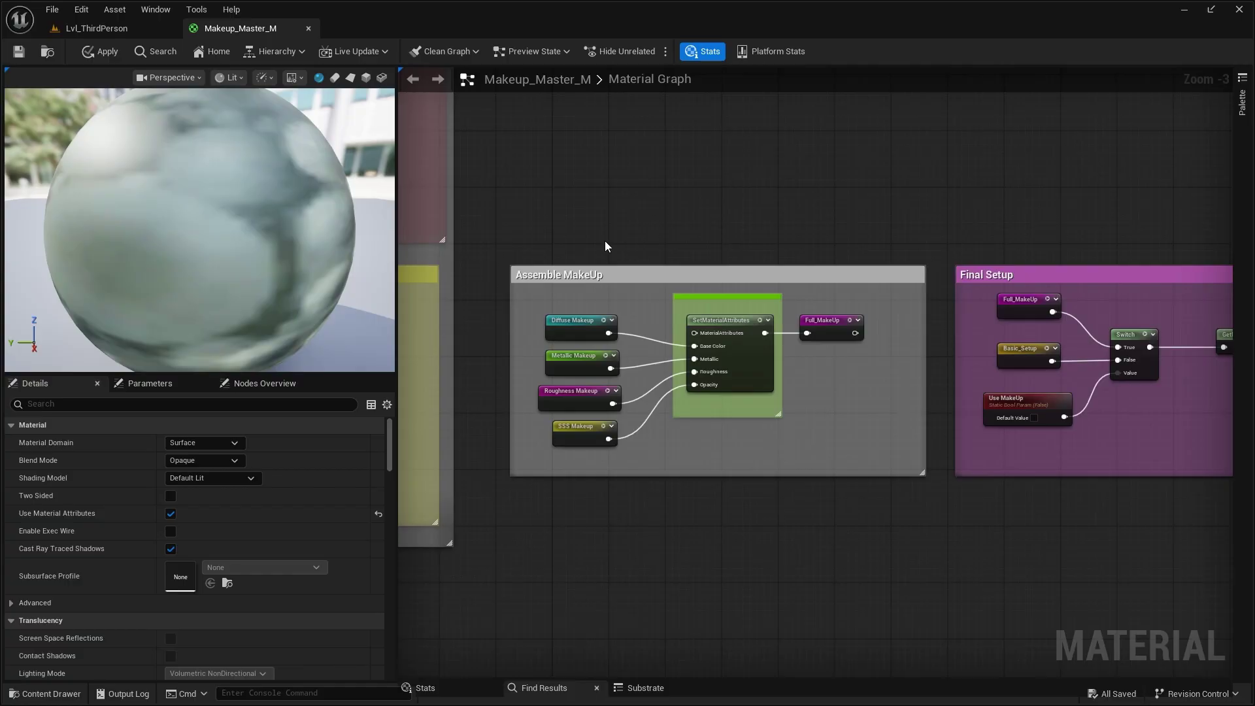
- Look over the whole graph and examine how Full_MakeUp, Basic_Setup and Use MakeUp enter the Final Setup switch
{"action": "scroll", "coordinate": [615, 236], "scroll_direction": "down", "scroll_amount": 6}
{"action": "right_click_drag", "start_coordinate": [618, 232], "coordinate": [832, 464]}
{"action": "scroll", "coordinate": [830, 459], "scroll_direction": "down", "scroll_amount": 1}
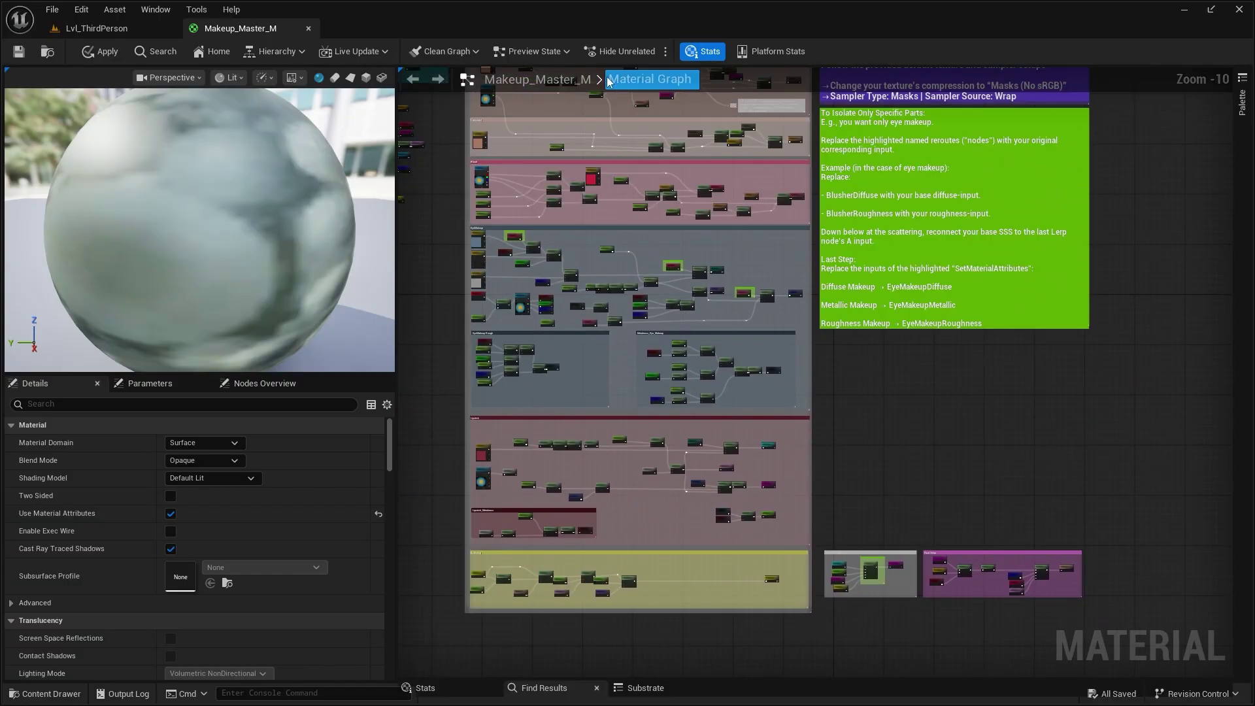
{"action": "right_click_drag", "start_coordinate": [833, 412], "coordinate": [874, 474]}
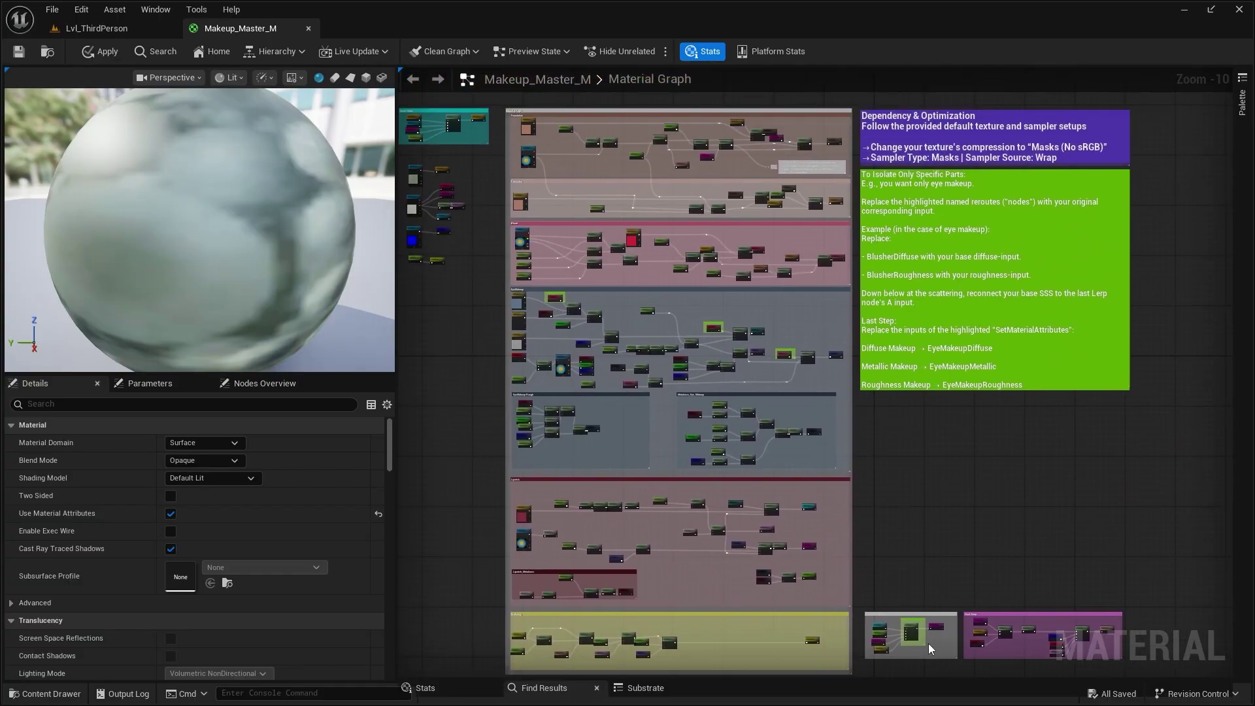
{"action": "right_click_drag", "start_coordinate": [931, 649], "coordinate": [787, 529]}
{"action": "scroll", "coordinate": [735, 422], "scroll_direction": "up", "scroll_amount": 8}
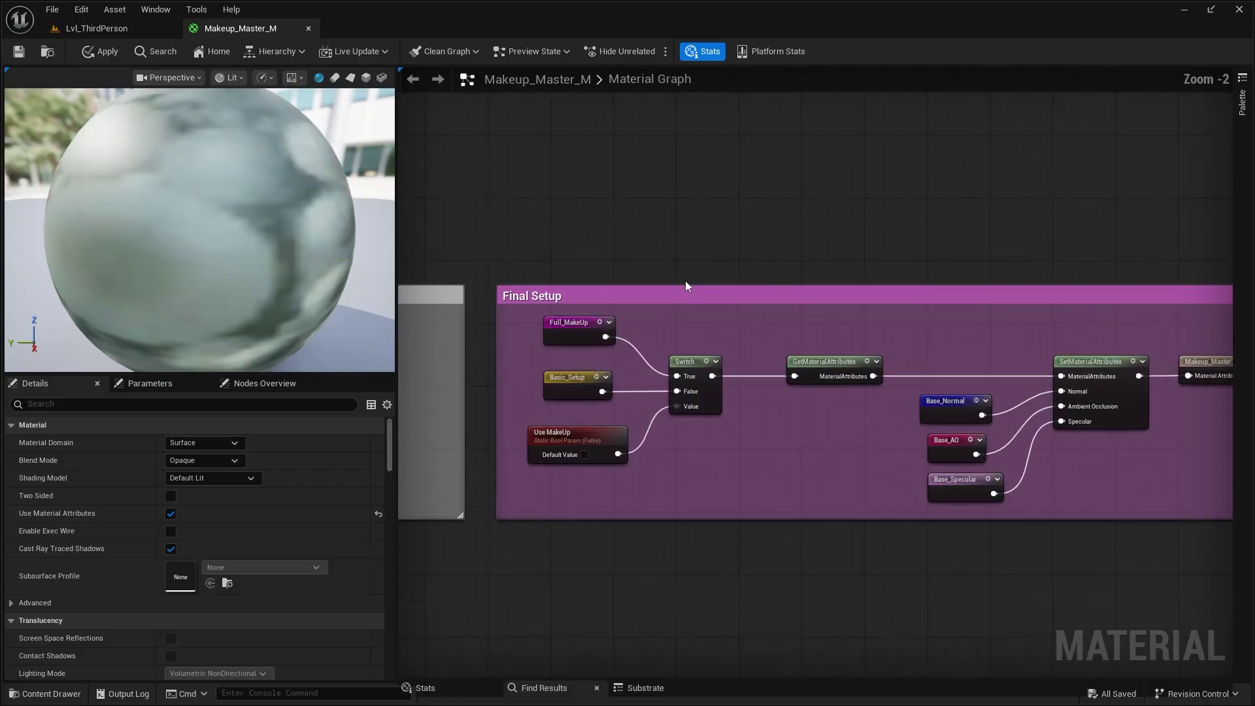
{"action": "right_click_drag", "start_coordinate": [692, 251], "coordinate": [813, 219]}
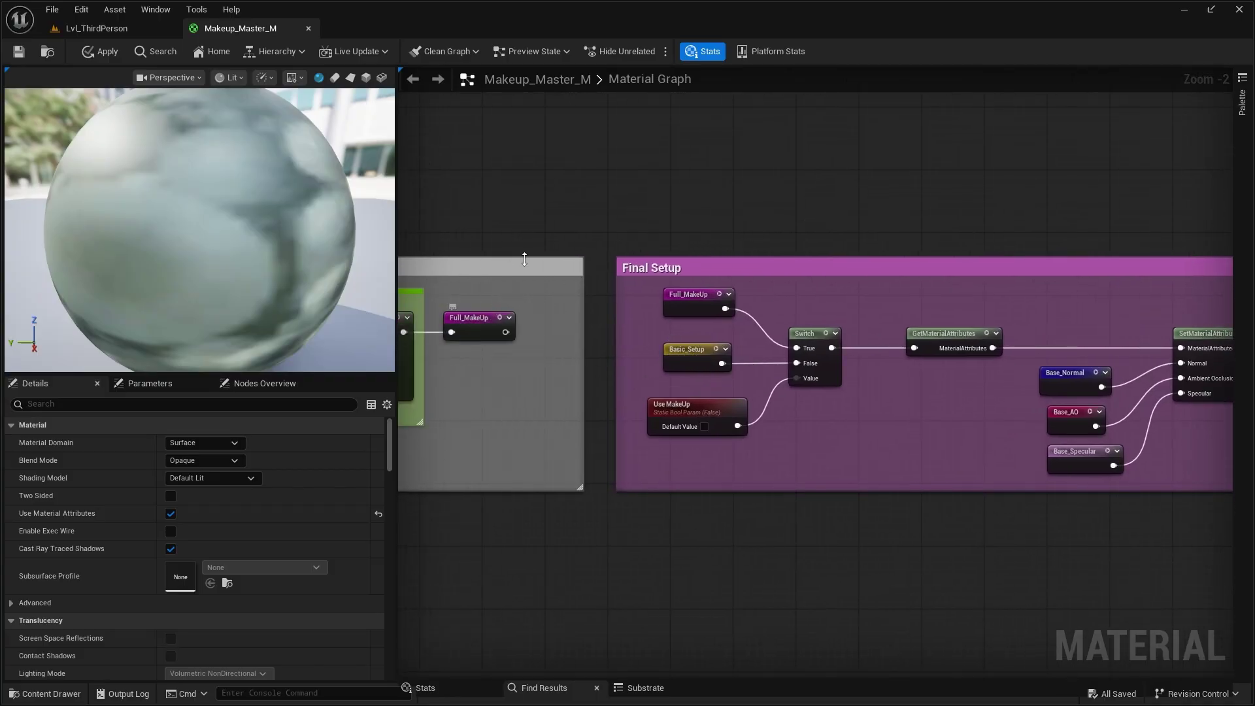
{"action": "right_click_drag", "start_coordinate": [700, 301], "coordinate": [600, 280]}
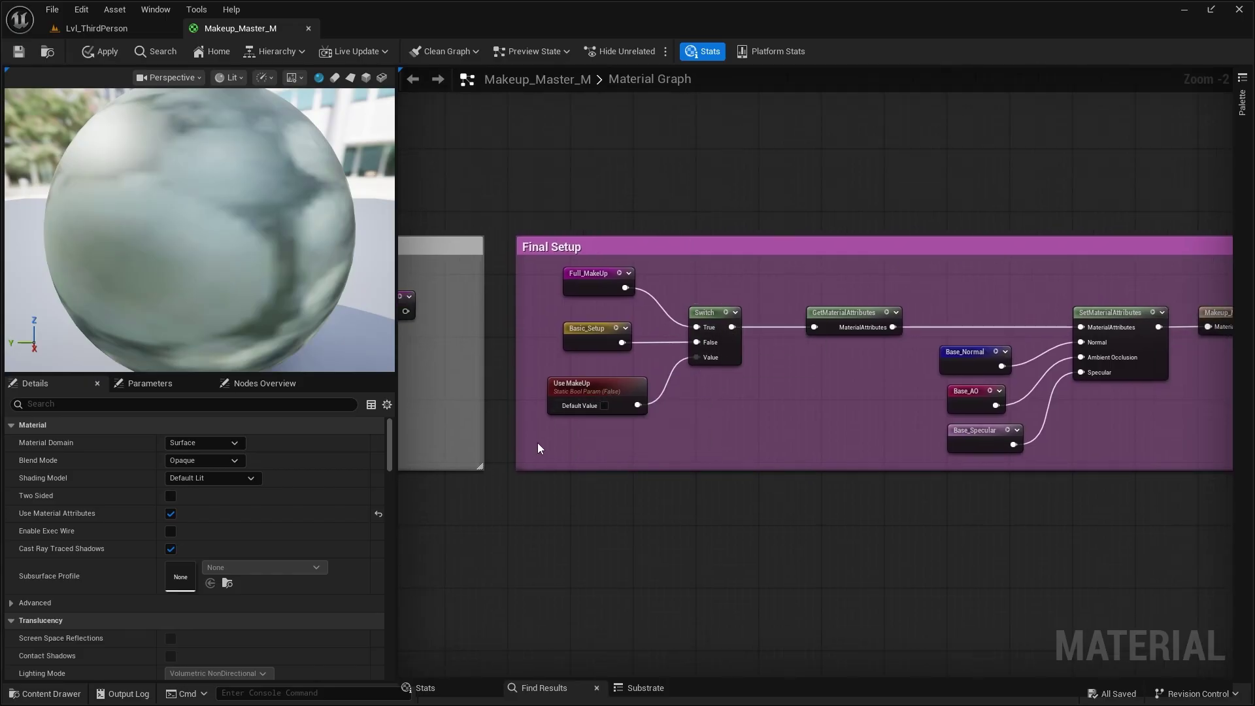
- Create a material instance of Makeup_Master_M in the Makeup_Master_Custom folder and name it Makeup_Master_MI
{"action": "left_click", "coordinate": [46, 694]}
{"action": "right_click", "coordinate": [205, 424]}
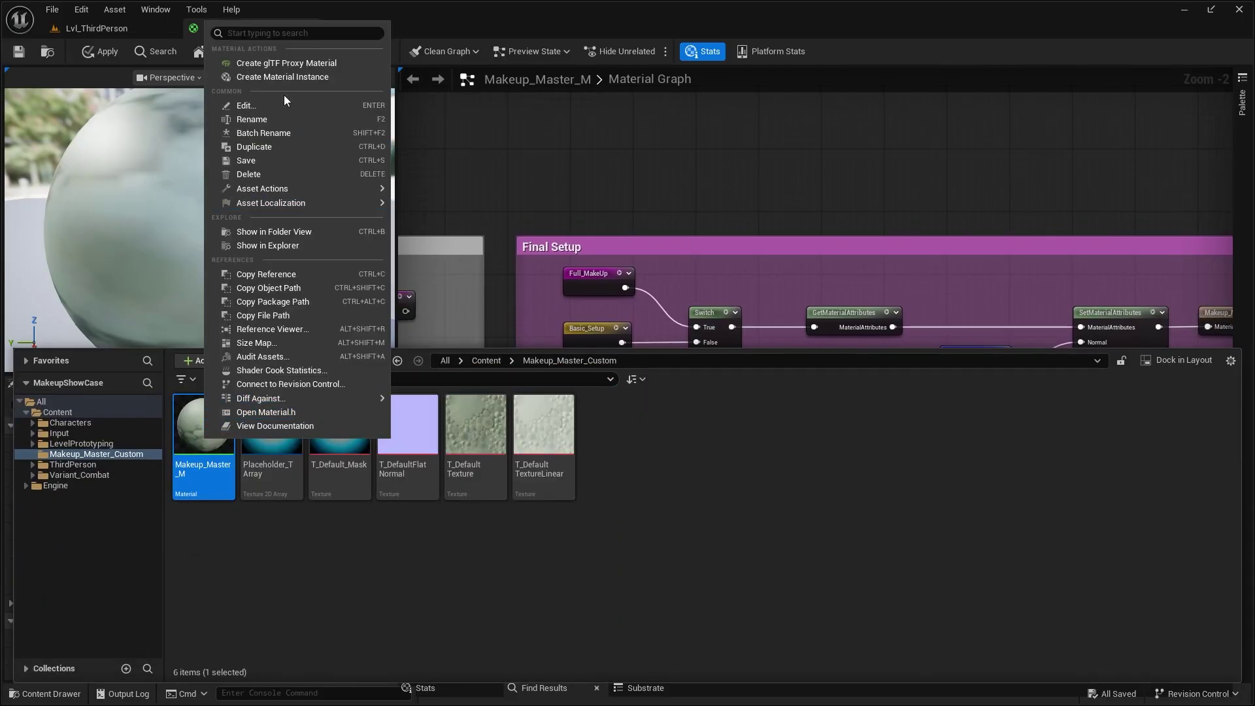
{"action": "left_click", "coordinate": [285, 78]}
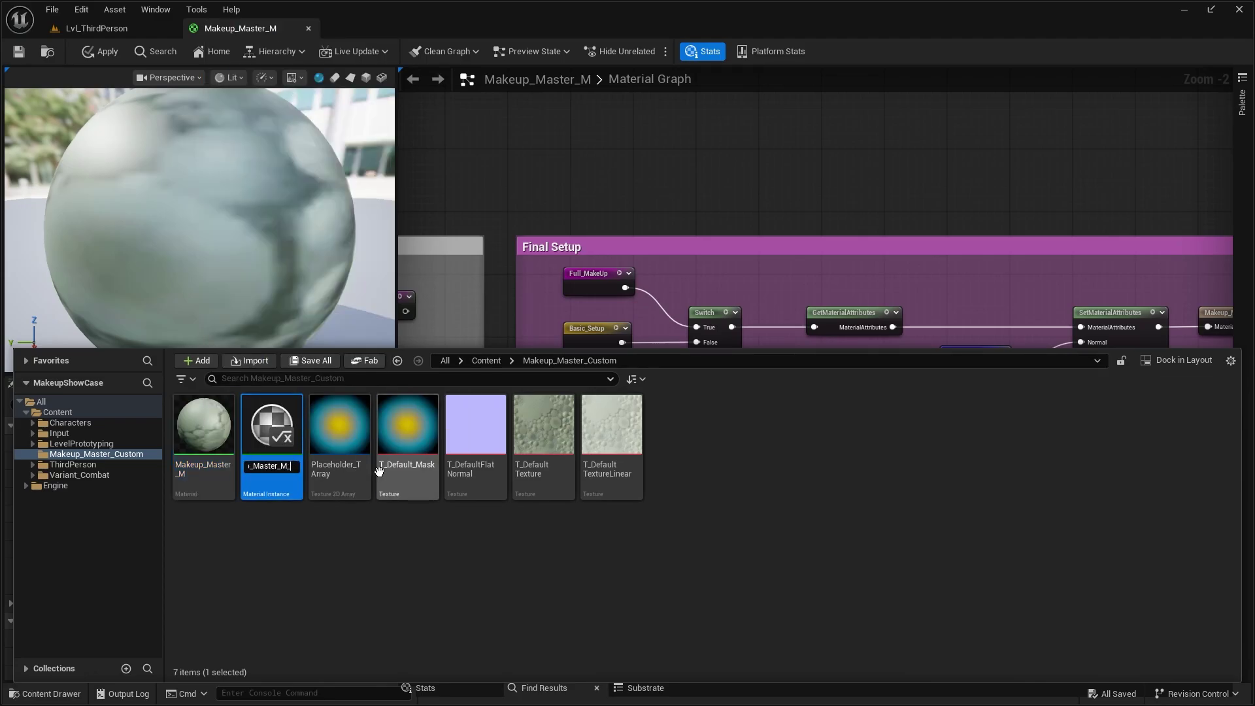
{"action": "key", "text": "BackSpace"}
{"action": "type", "text": "I"}
{"action": "key", "text": "Return"}
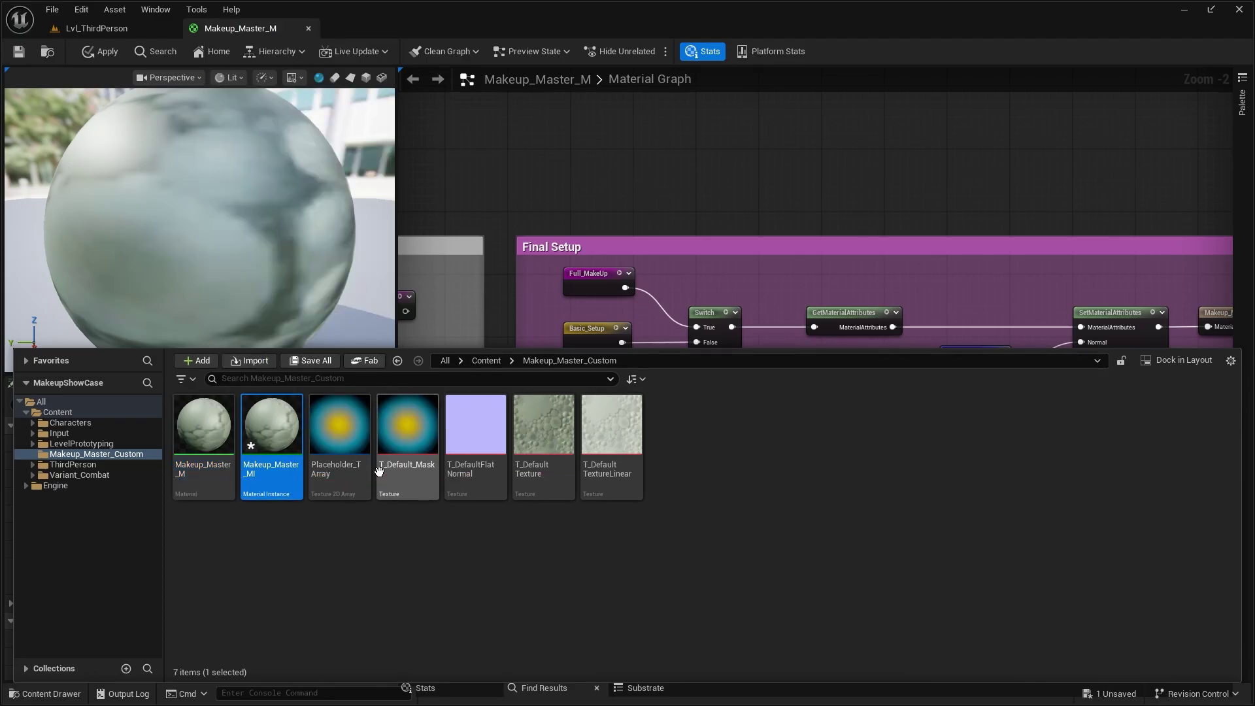
- Open Makeup_Master_MI and override Use MakeUp in its MakeUp parameter group, setting it to true
{"action": "double_click", "coordinate": [271, 424]}
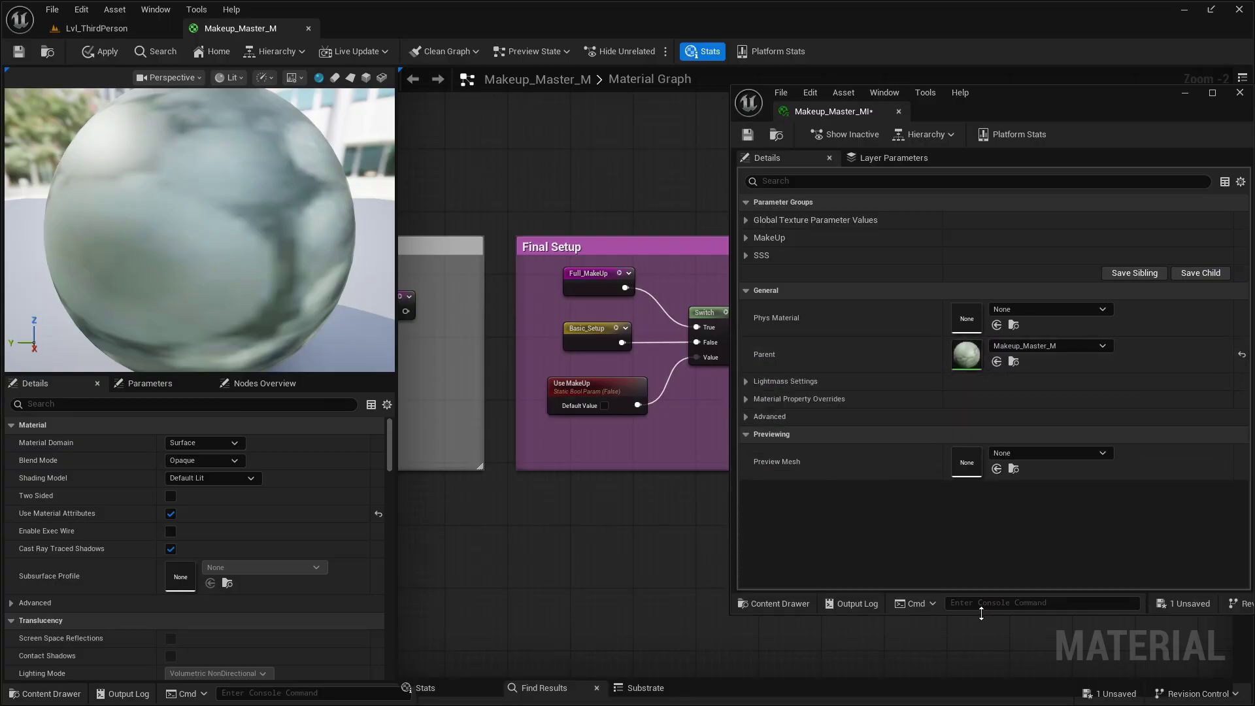
{"action": "left_click", "coordinate": [760, 240]}
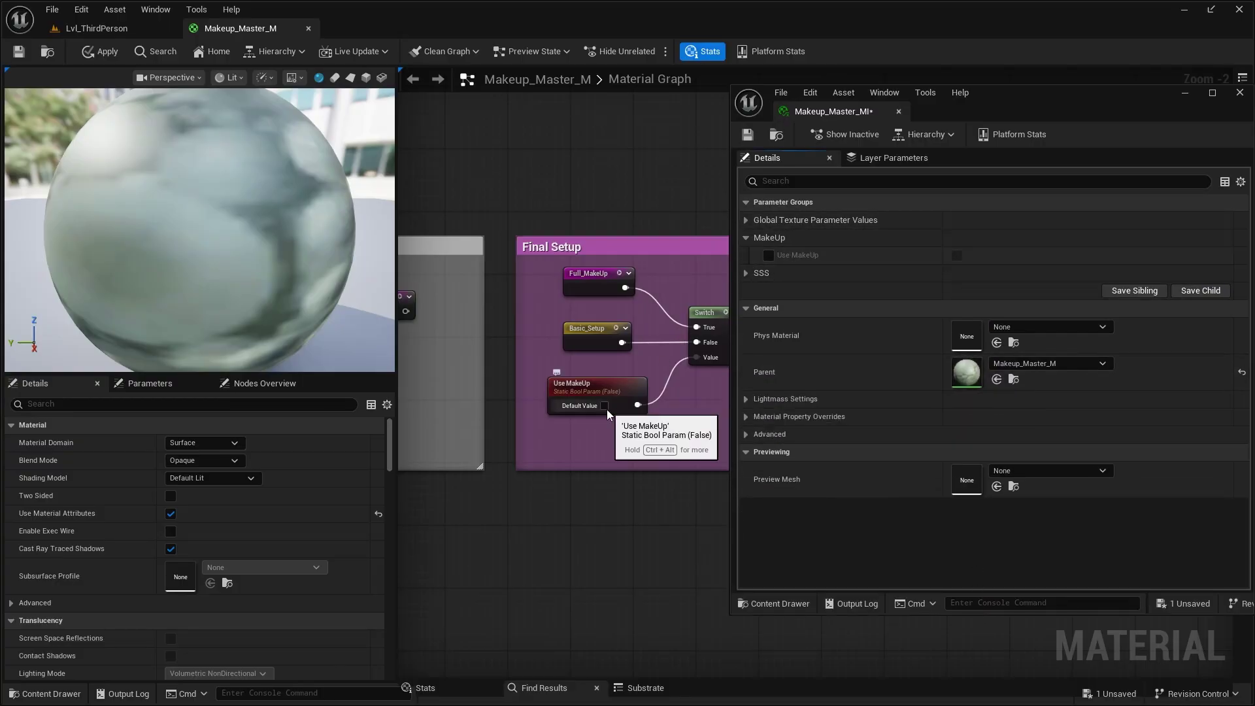
{"action": "left_click", "coordinate": [769, 256]}
{"action": "left_click", "coordinate": [957, 255]}
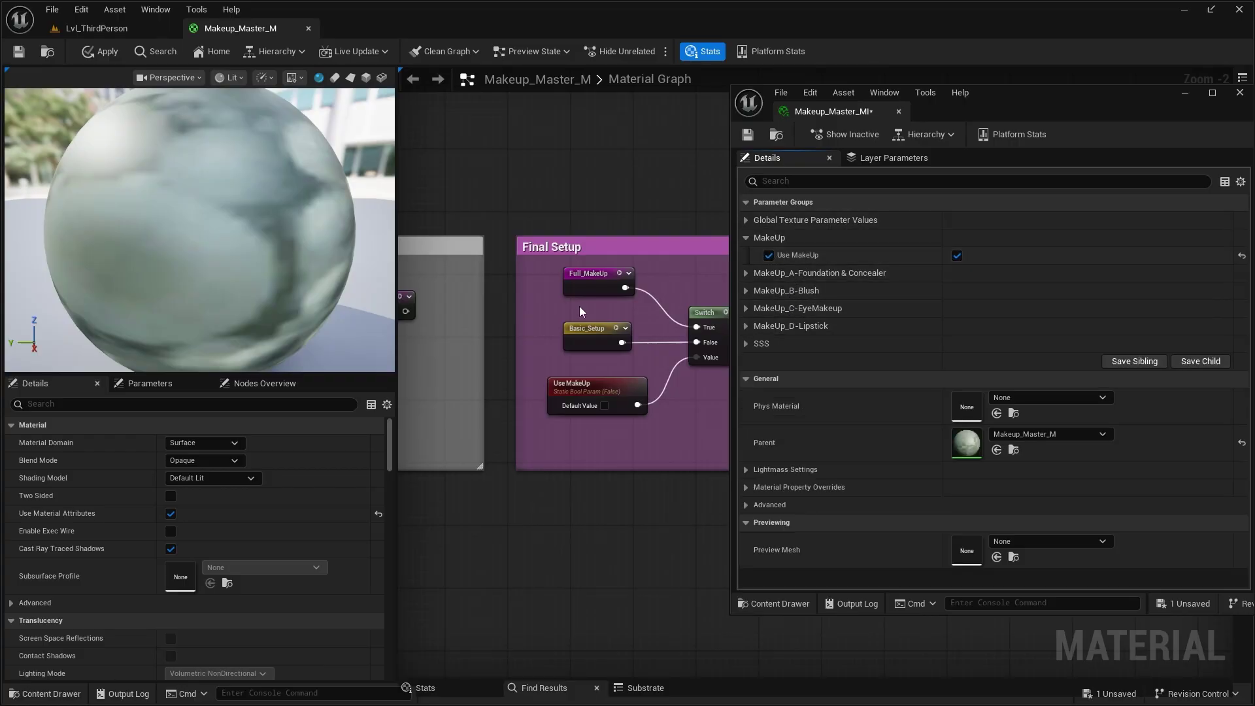
- Check the Assemble MakeUp nodes behind Full_MakeUp, and turn off the Use MakeUp value in the material instance
{"action": "right_click_drag", "start_coordinate": [511, 195], "coordinate": [893, 222]}
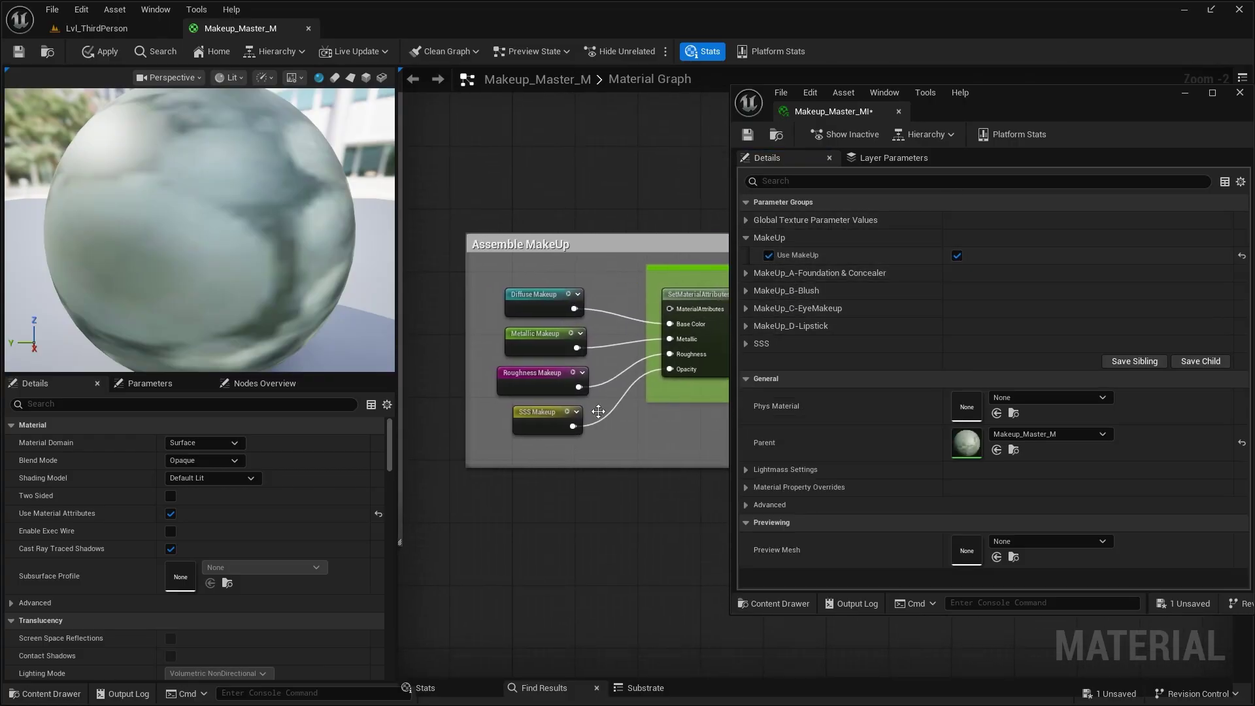
{"action": "right_click_drag", "start_coordinate": [598, 411], "coordinate": [579, 397]}
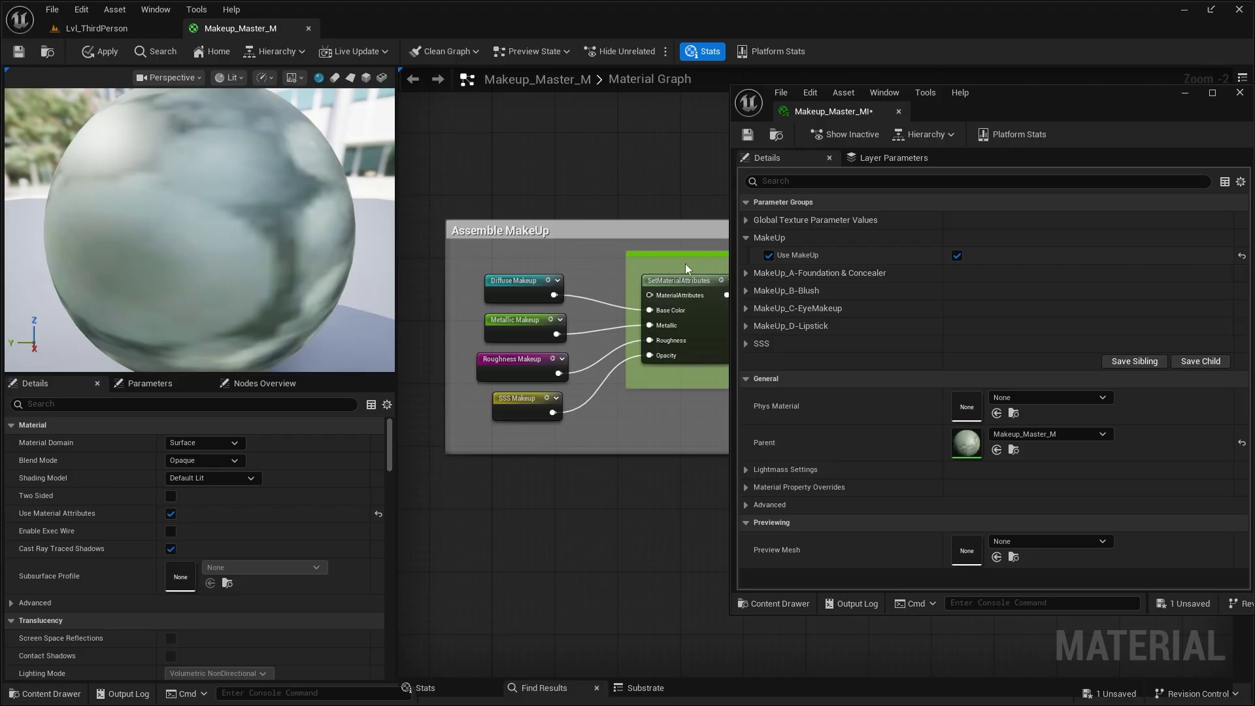
{"action": "right_click_drag", "start_coordinate": [564, 414], "coordinate": [584, 427]}
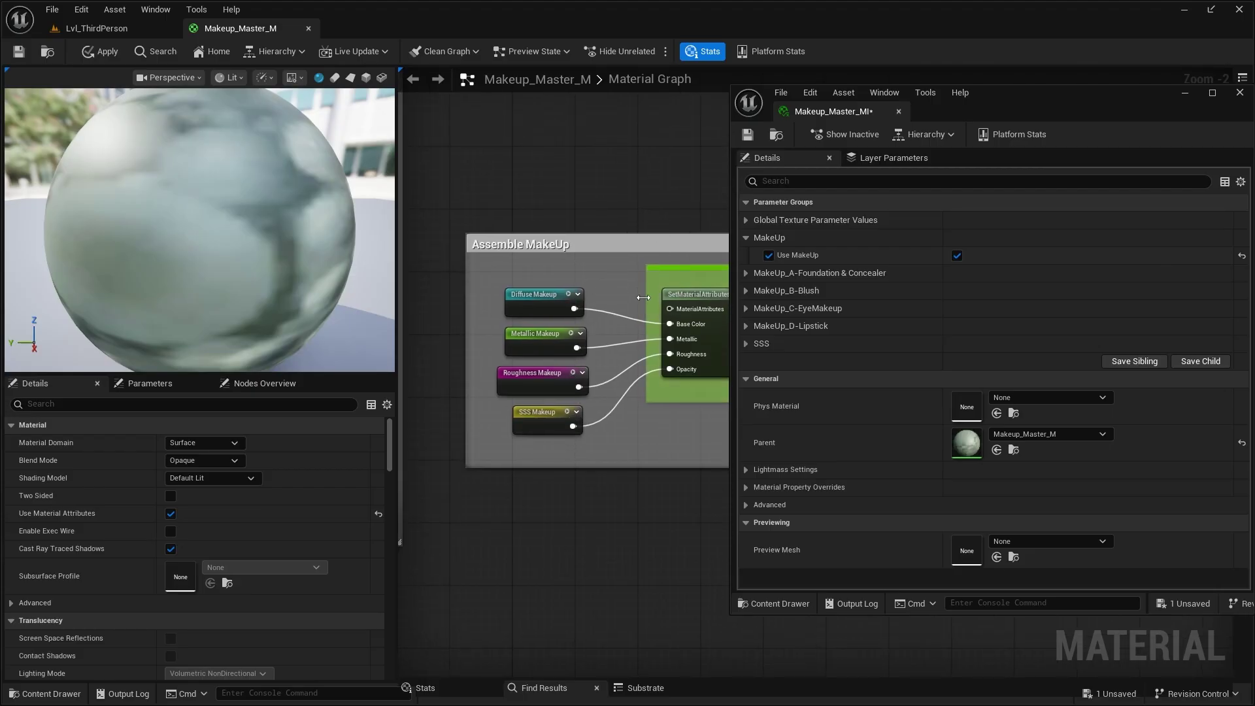
{"action": "scroll", "coordinate": [643, 297], "scroll_direction": "down", "scroll_amount": 1}
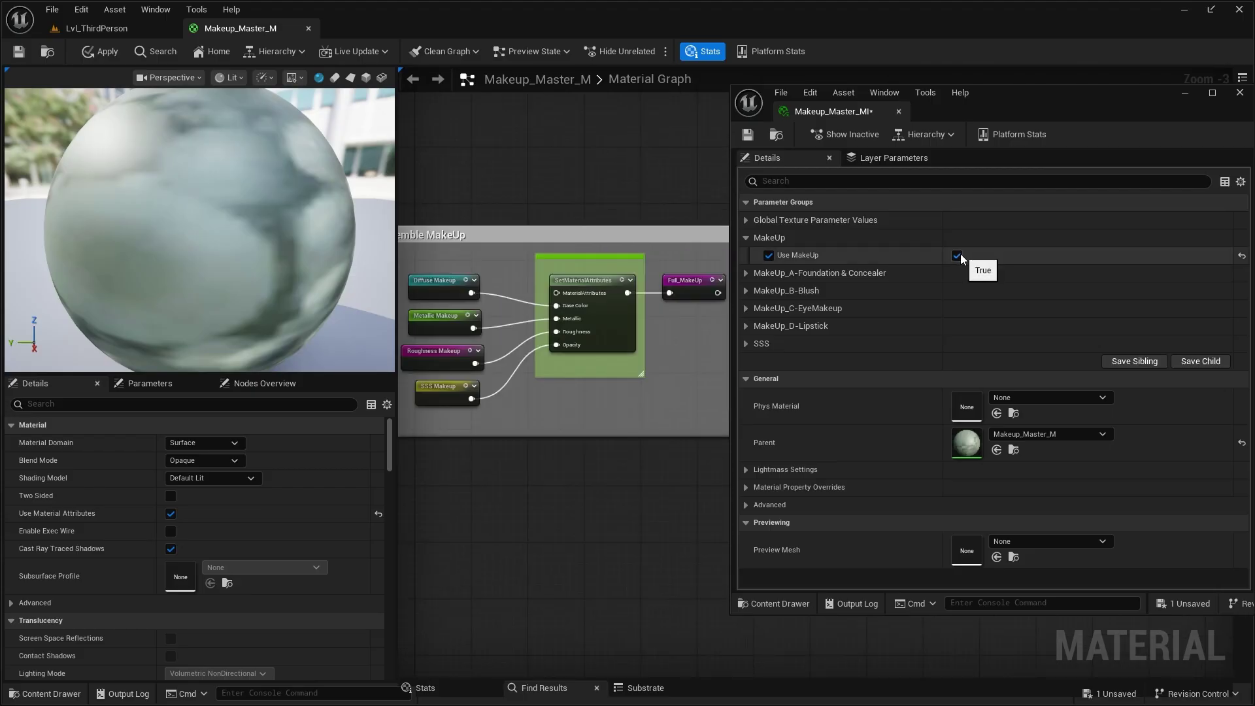
{"action": "left_click", "coordinate": [957, 256]}
{"action": "right_click_drag", "start_coordinate": [645, 400], "coordinate": [405, 429]}
- Dock the Makeup_Master_MI editor beside the Makeup_Master_M editor in the main window, and save all assets
{"action": "left_click_drag", "start_coordinate": [801, 111], "coordinate": [363, 31]}
{"action": "left_click", "coordinate": [258, 30]}
{"action": "left_click", "coordinate": [52, 9]}
{"action": "left_click", "coordinate": [75, 96]}
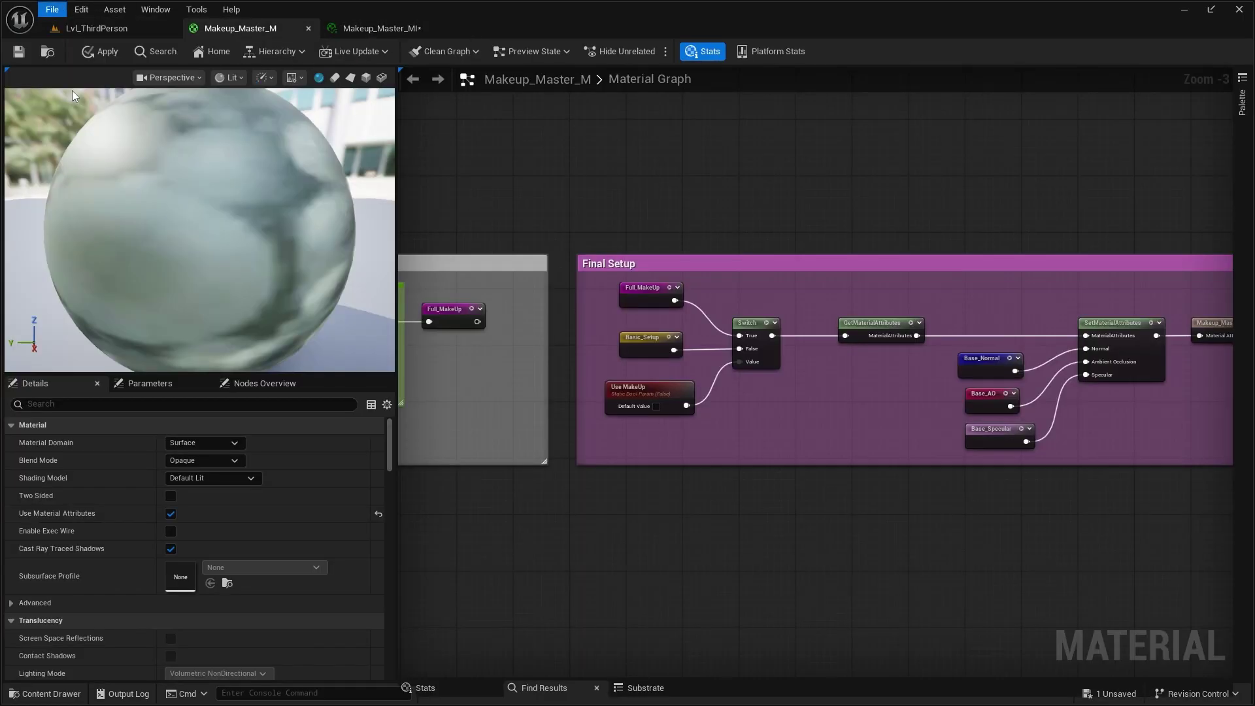
- Follow the Final Setup section from its switch through the added normal, AO and specular inputs to the material output
{"action": "right_click_drag", "start_coordinate": [901, 288], "coordinate": [784, 255]}
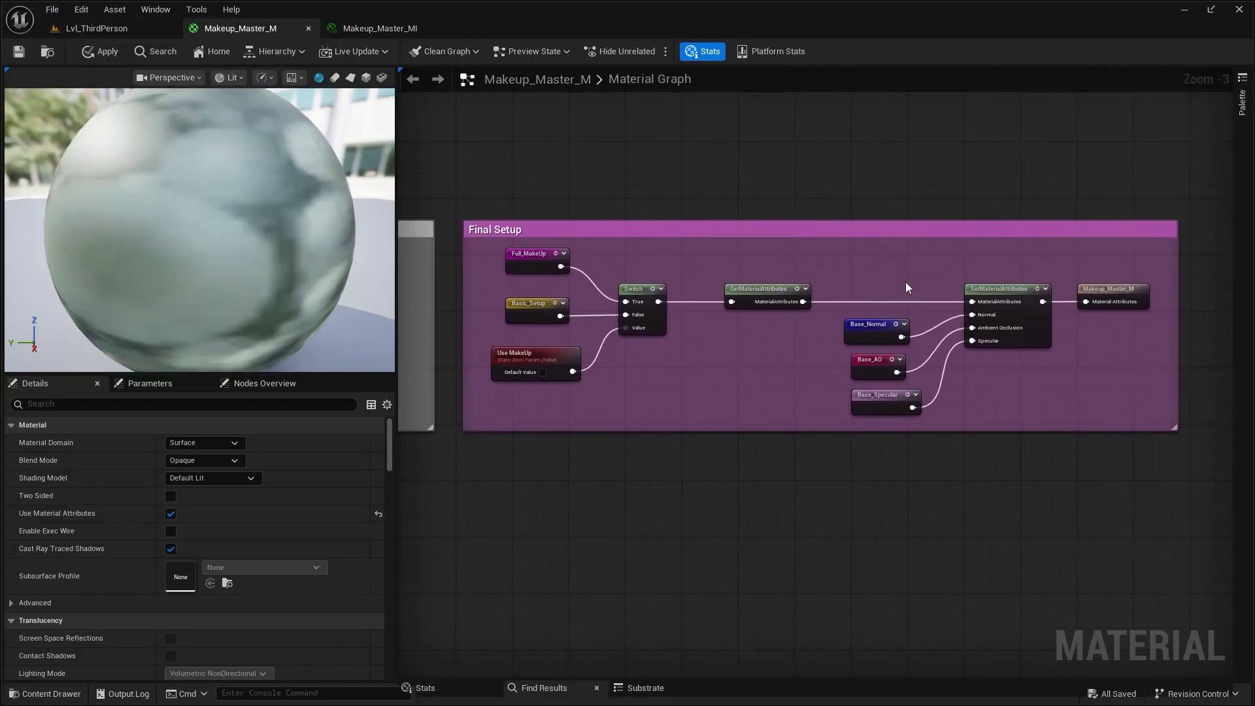
{"action": "scroll", "coordinate": [944, 294], "scroll_direction": "up", "scroll_amount": 1}
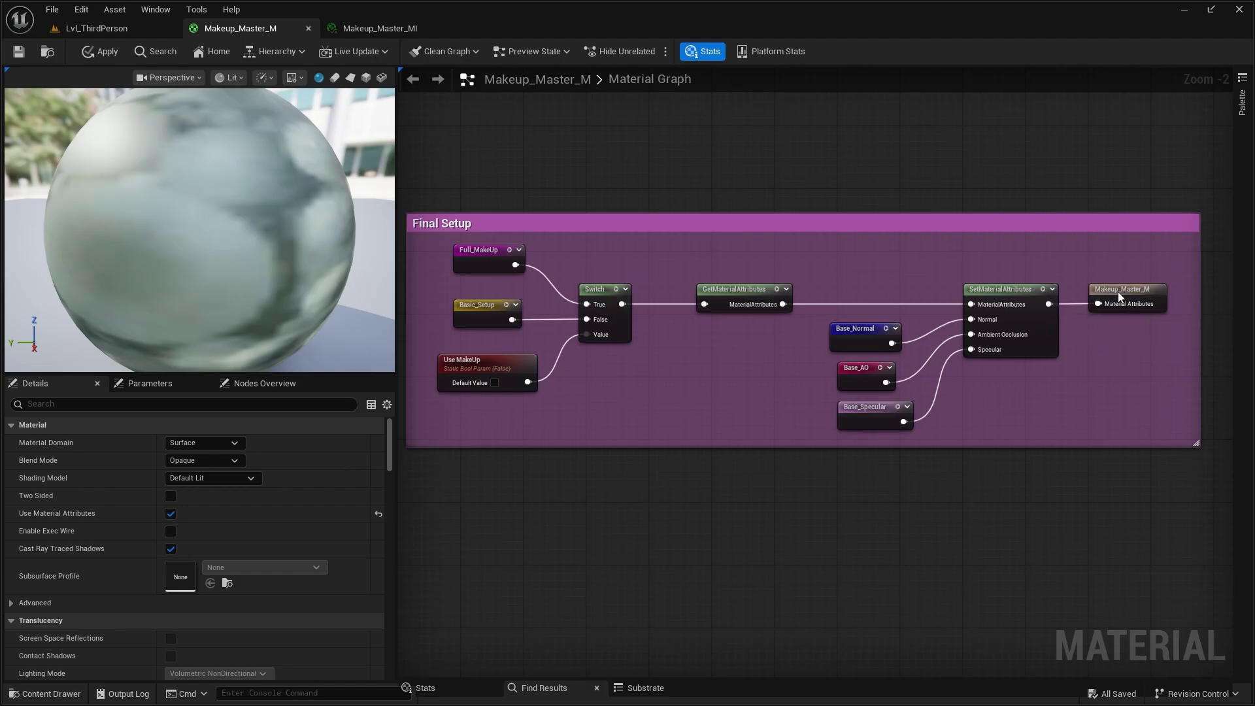
{"action": "left_click", "coordinate": [1122, 292]}
- Read the Dependency & Optimization note and check the FoundationConcealerMask texture sample's sampler source, sampler type and assigned texture
{"action": "scroll", "coordinate": [630, 201], "scroll_direction": "down", "scroll_amount": 6}
{"action": "right_click_drag", "start_coordinate": [661, 218], "coordinate": [1002, 574]}
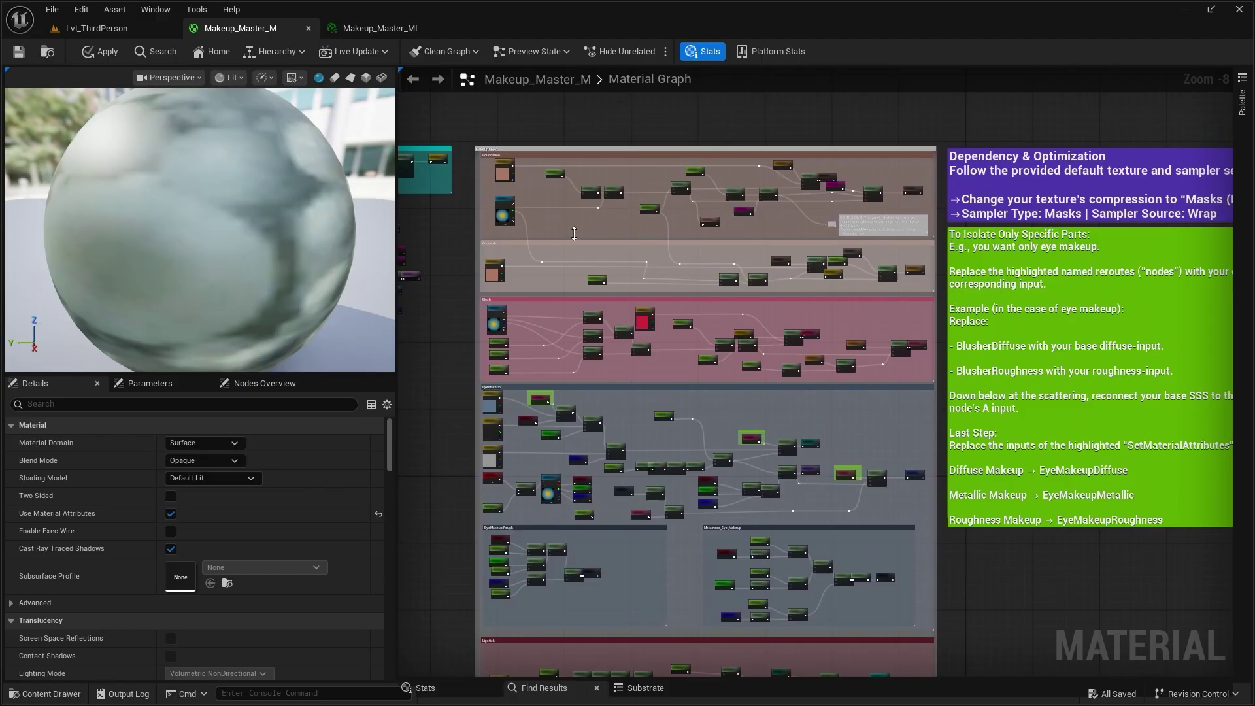
{"action": "right_click_drag", "start_coordinate": [876, 459], "coordinate": [795, 445]}
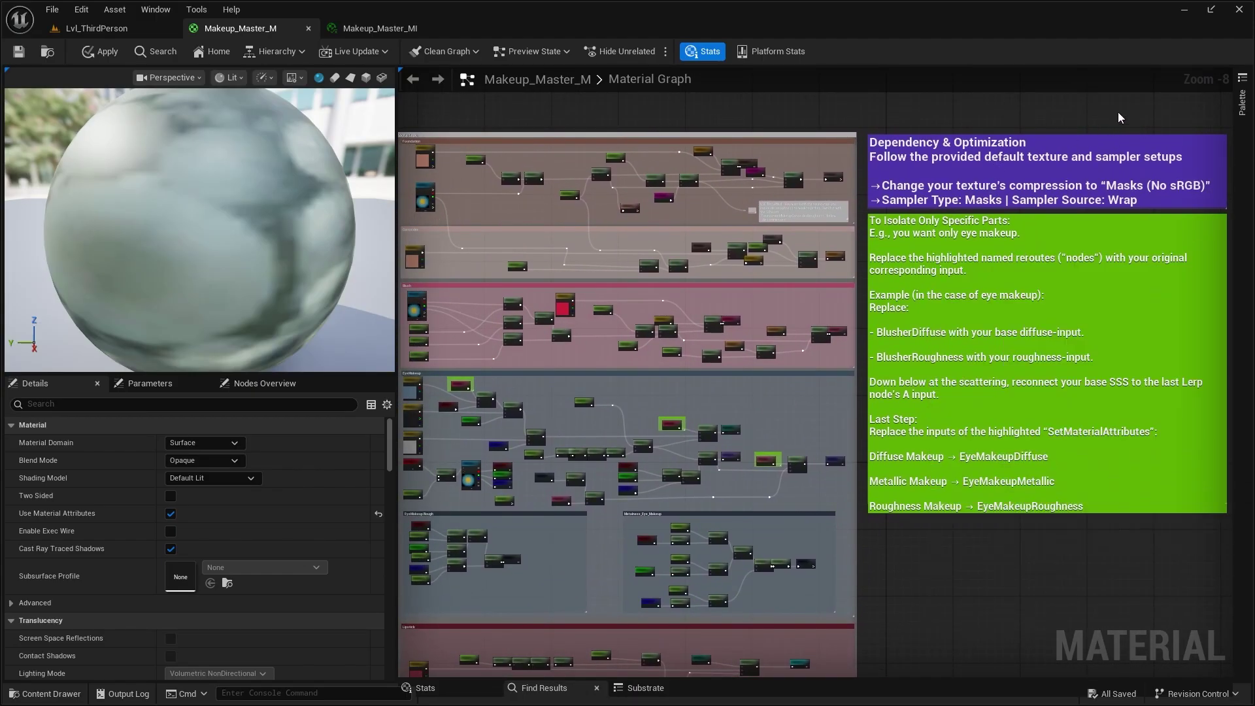
{"action": "right_click_drag", "start_coordinate": [707, 126], "coordinate": [751, 120]}
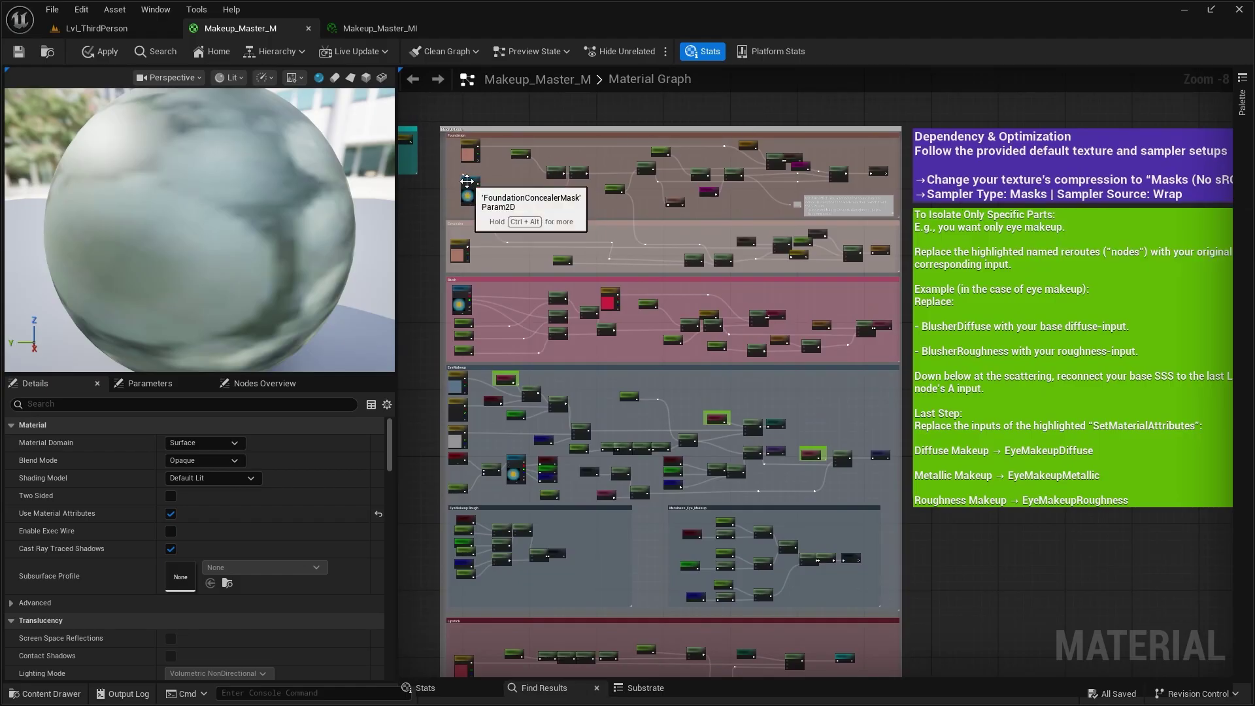
{"action": "left_click", "coordinate": [475, 179]}
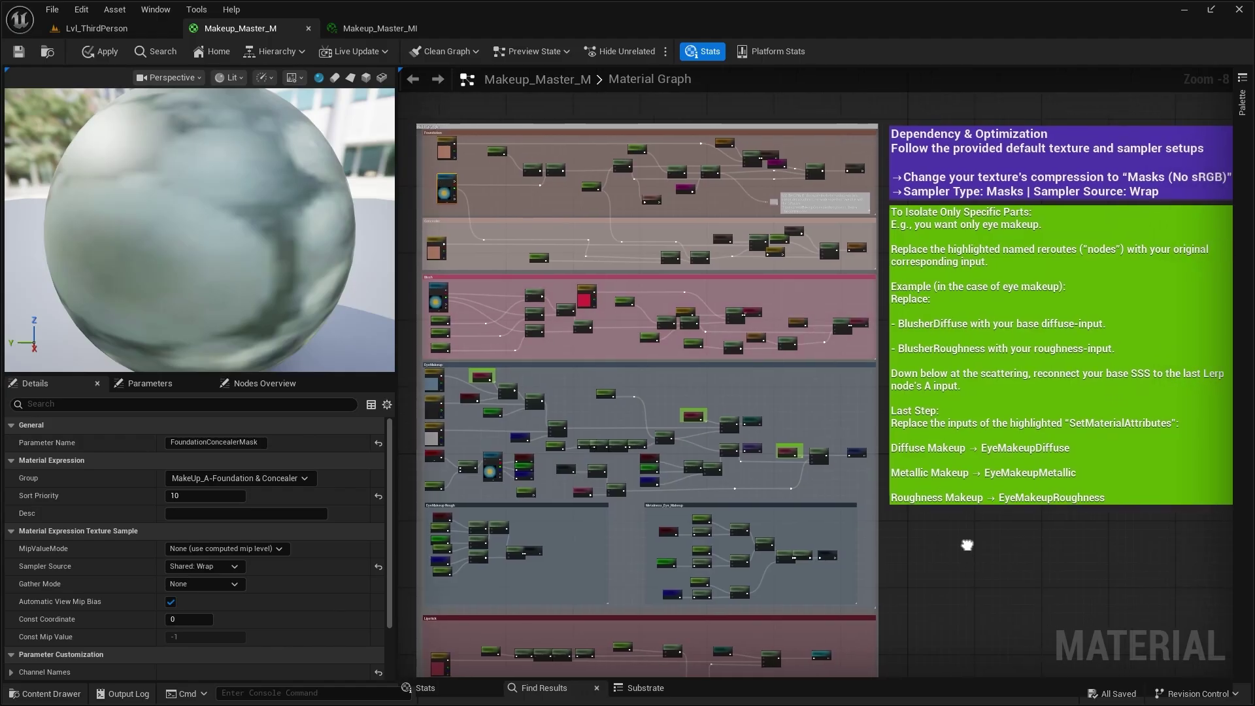
{"action": "right_click_drag", "start_coordinate": [908, 453], "coordinate": [885, 451]}
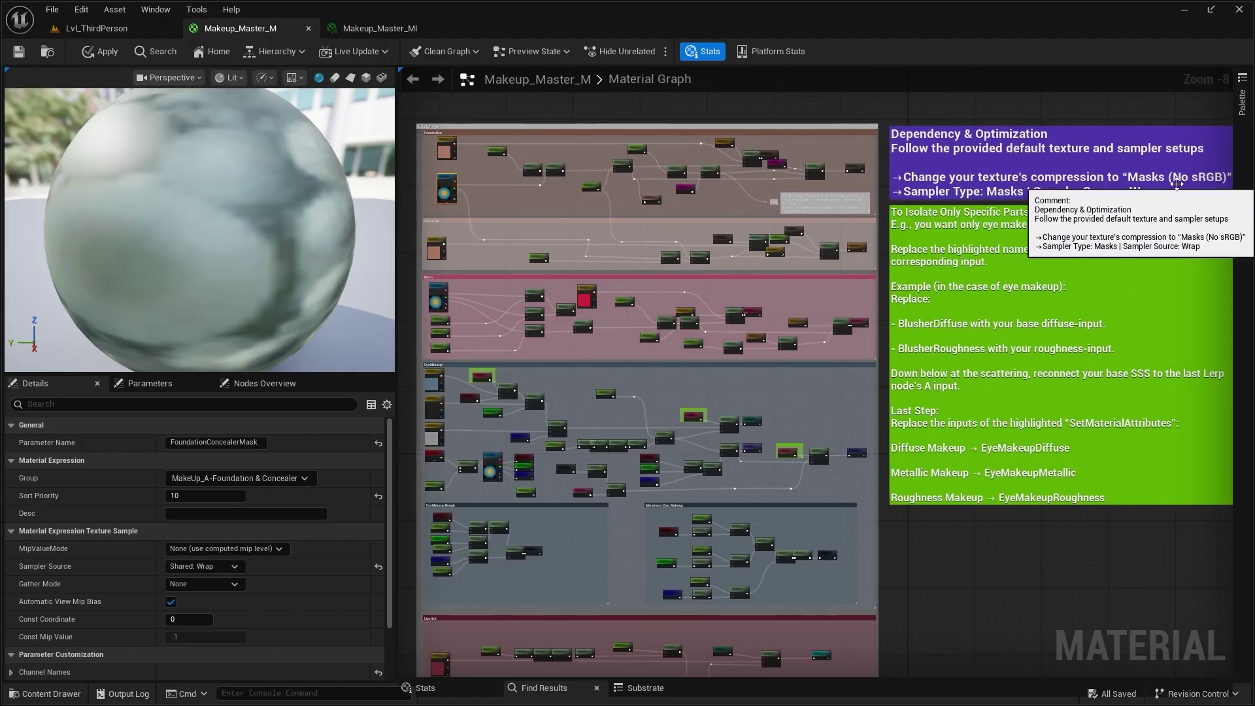
{"action": "scroll", "coordinate": [359, 541], "scroll_direction": "down", "scroll_amount": 3}
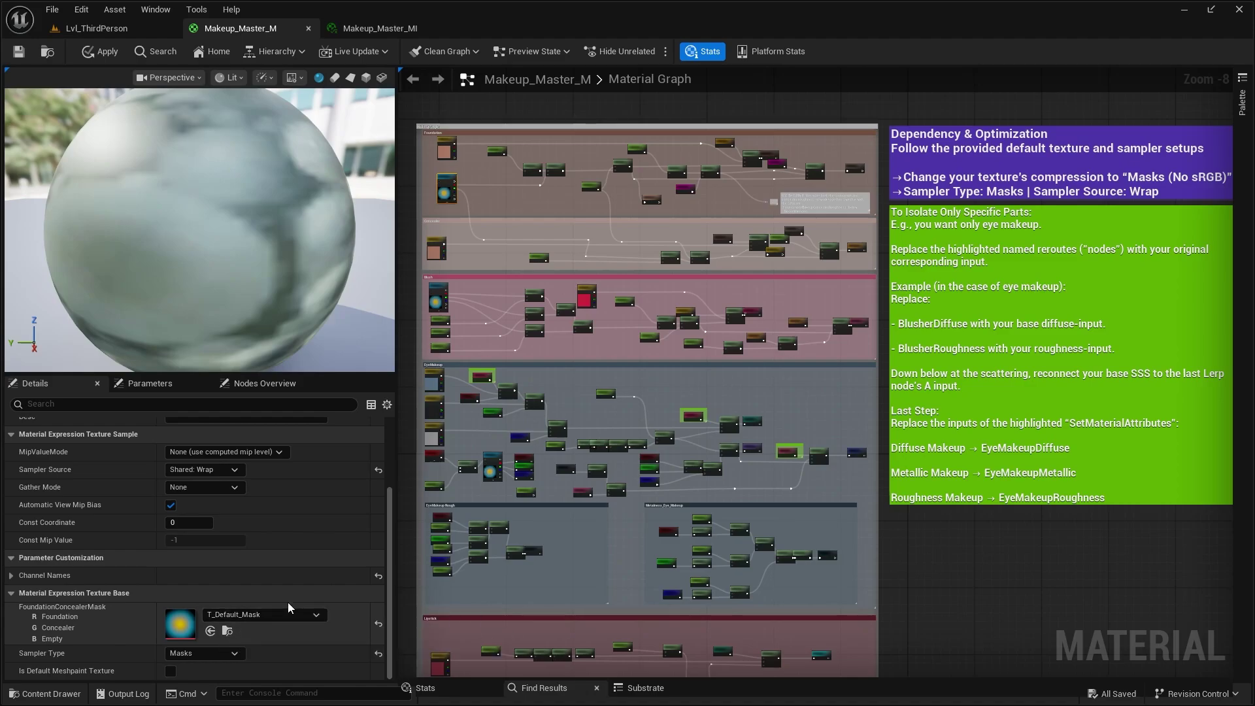
- Open the T_Default_Mask texture from its asset location to check its compression settings, and return to the Makeup_Master_M graph
{"action": "left_click", "coordinate": [227, 631]}
{"action": "double_click", "coordinate": [405, 434]}
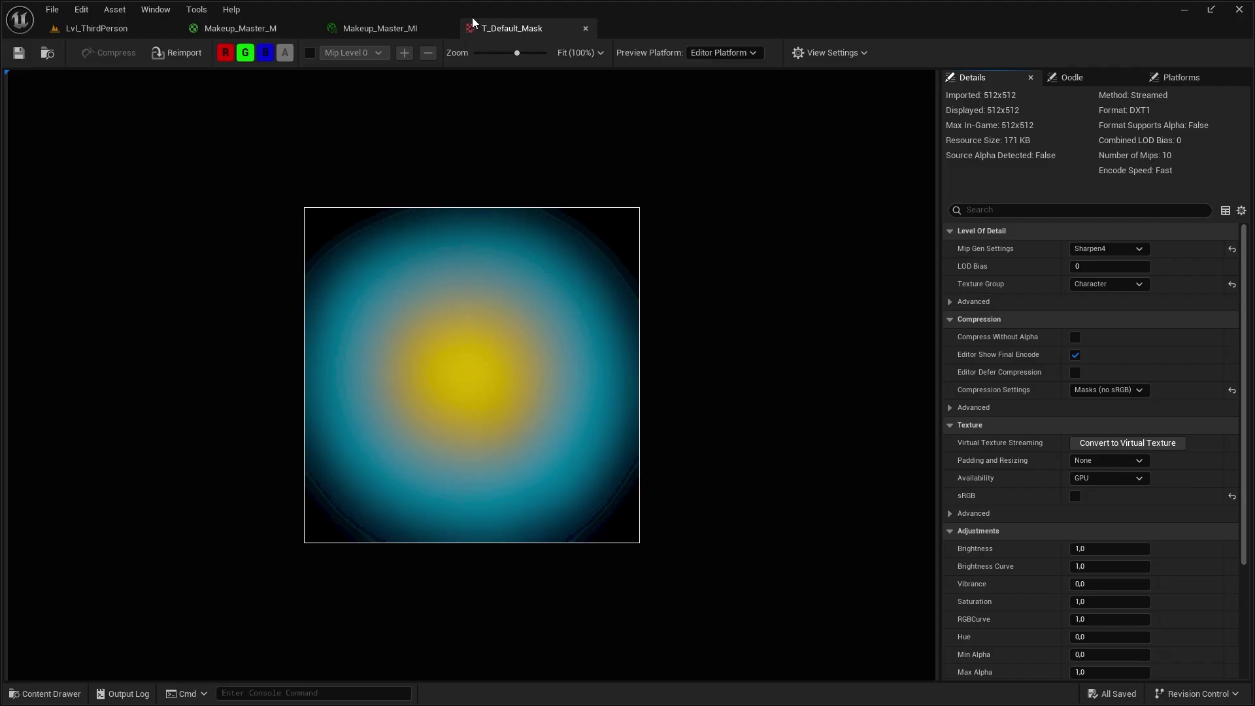
{"action": "left_click", "coordinate": [252, 29]}
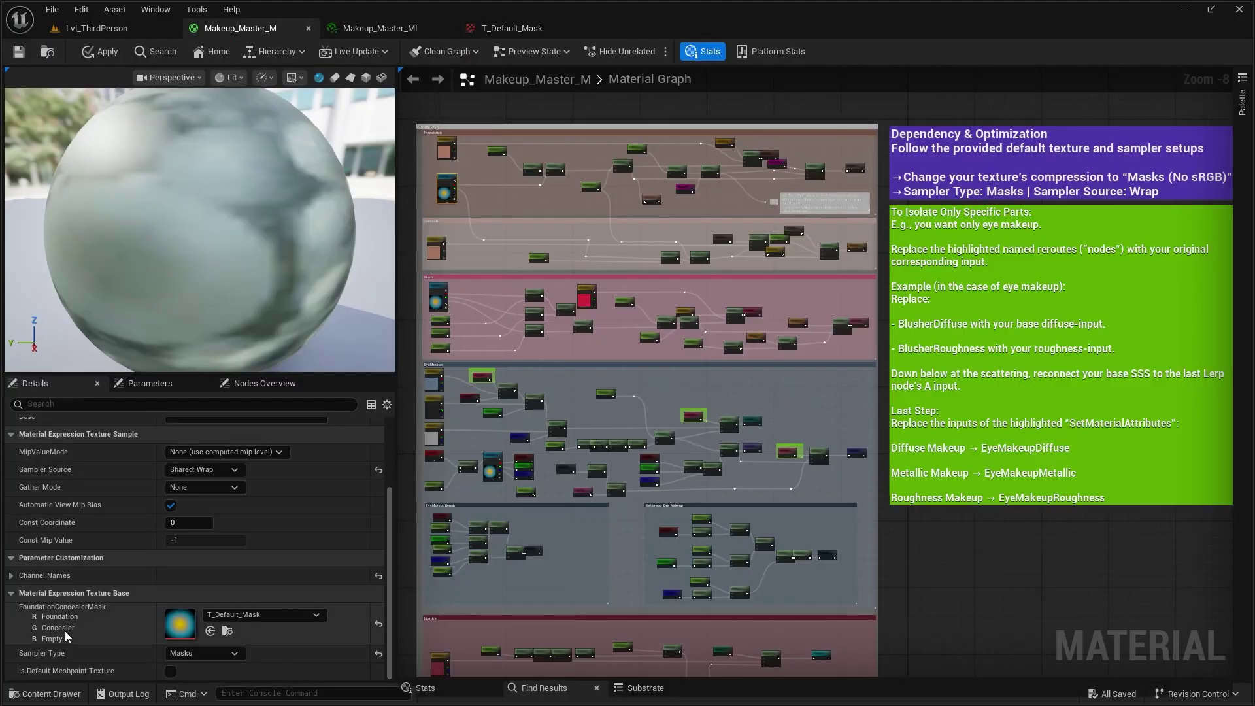
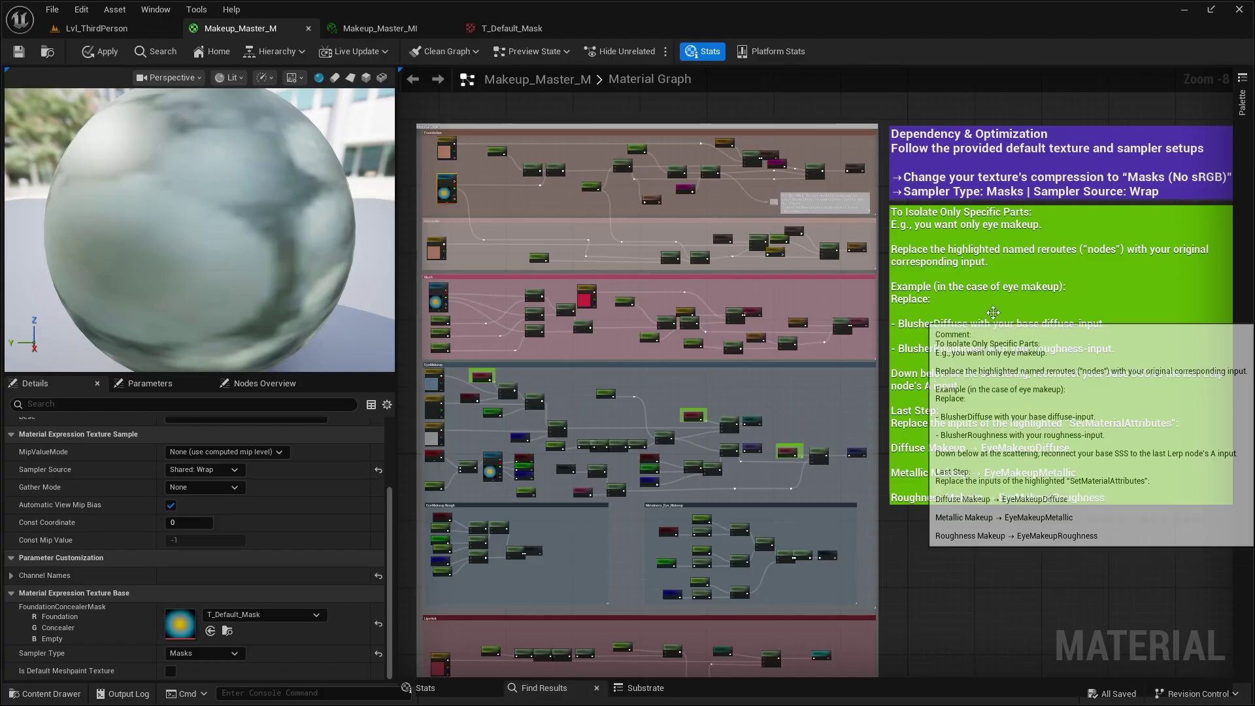
- Read the note on isolating specific makeup parts and find the highlighted BlusherDiffuse and BlusherRoughness reroutes in the EyeMakeup section
{"action": "right_click_drag", "start_coordinate": [940, 520], "coordinate": [931, 474]}
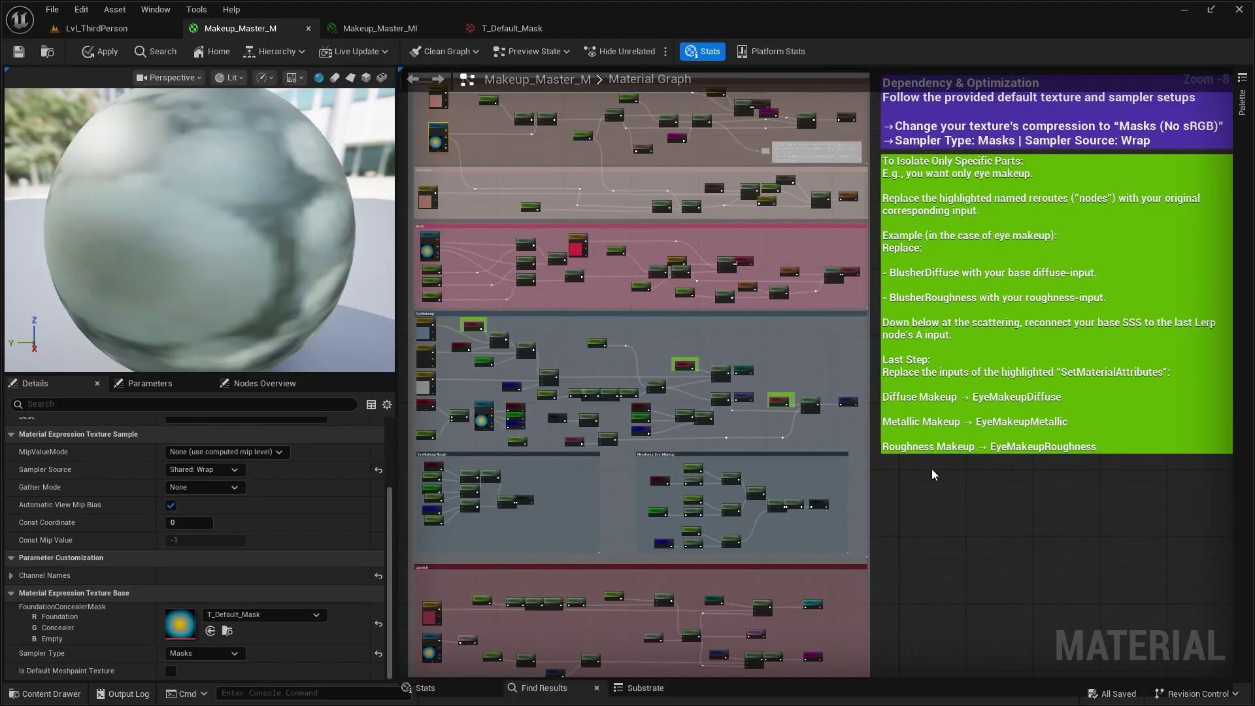
{"action": "right_click_drag", "start_coordinate": [931, 469], "coordinate": [980, 508]}
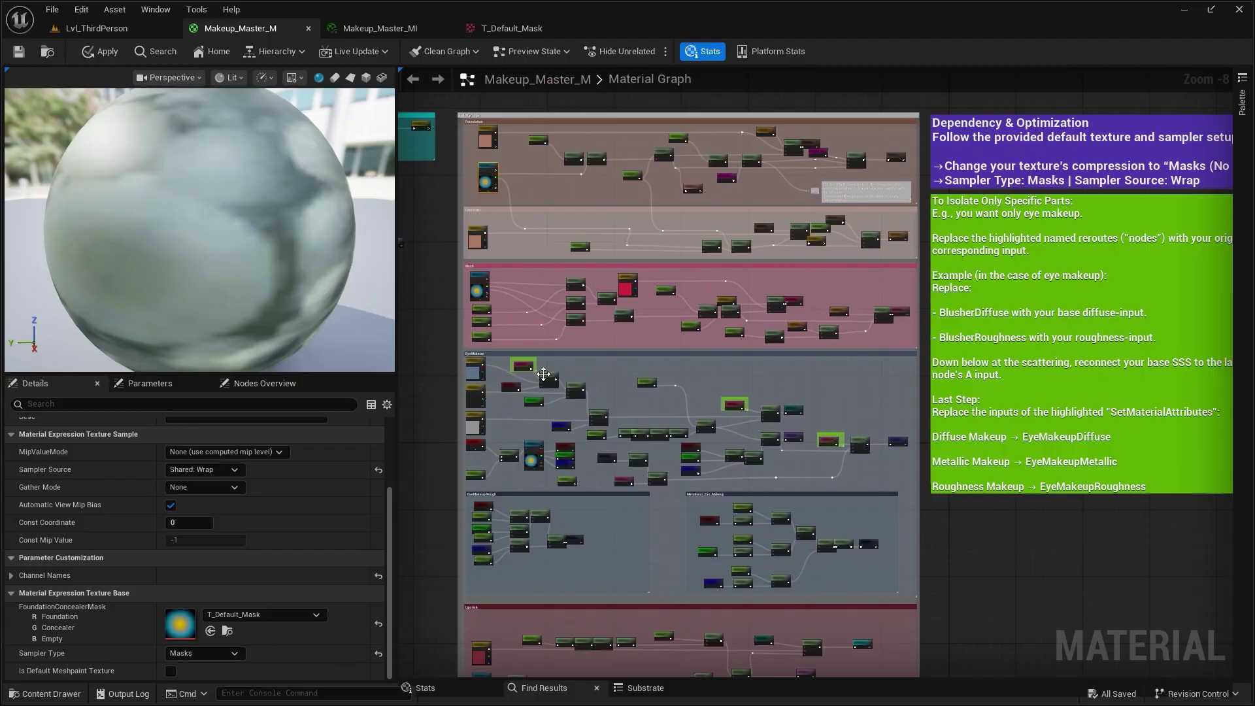
{"action": "right_click_drag", "start_coordinate": [970, 573], "coordinate": [883, 373]}
{"action": "scroll", "coordinate": [882, 373], "scroll_direction": "up", "scroll_amount": 5}
{"action": "right_click_drag", "start_coordinate": [643, 268], "coordinate": [486, 257]}
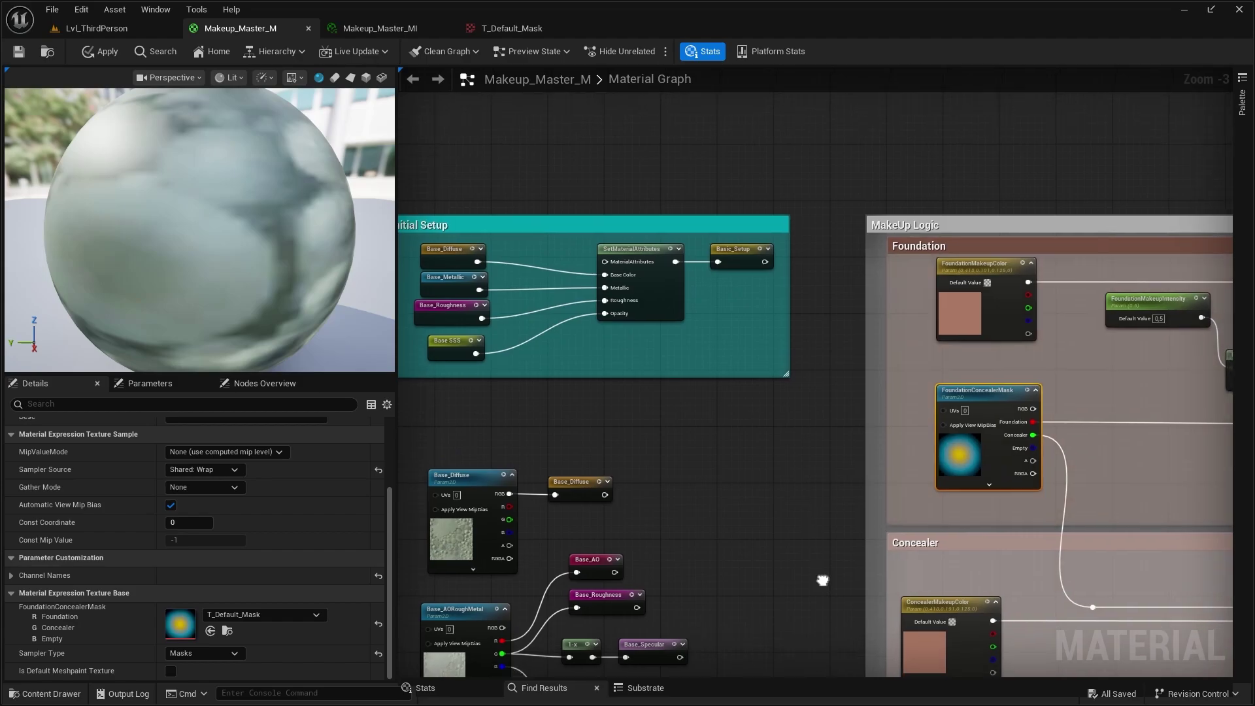
{"action": "scroll", "coordinate": [824, 580], "scroll_direction": "down", "scroll_amount": 3}
{"action": "scroll", "coordinate": [895, 336], "scroll_direction": "up", "scroll_amount": 3}
{"action": "right_click_drag", "start_coordinate": [931, 317], "coordinate": [943, 396]}
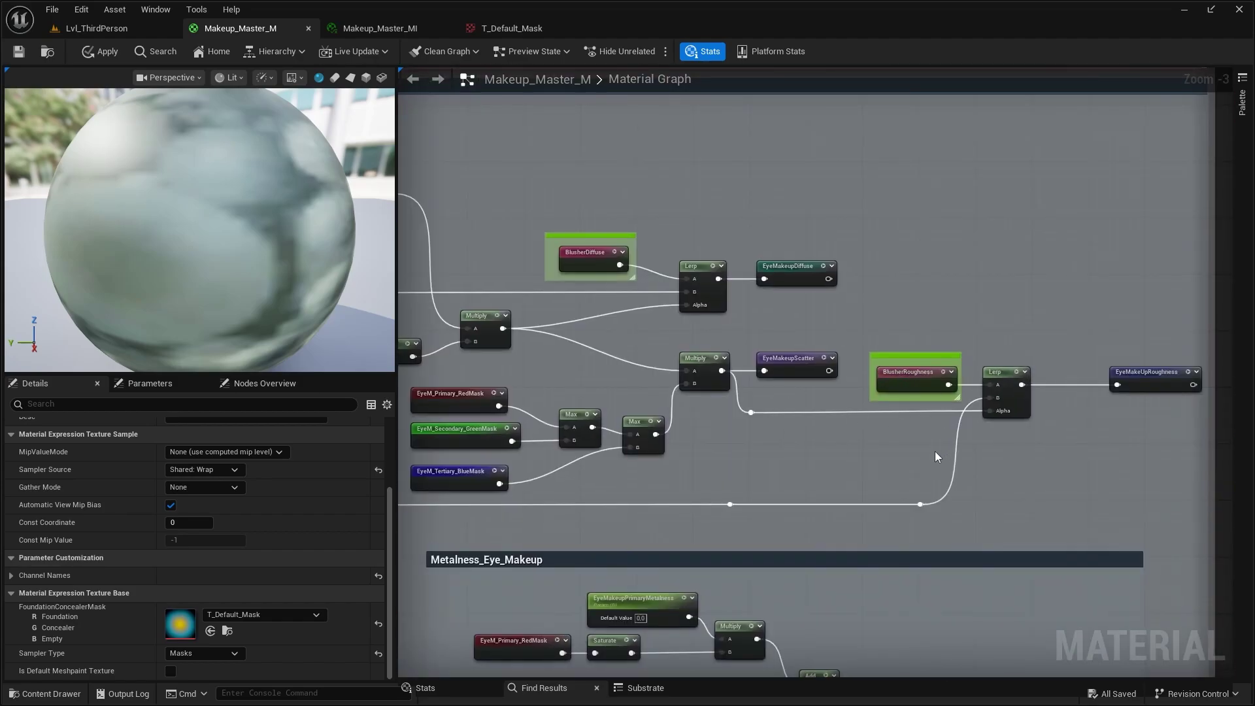
- Check the highlighted SetMaterialAttributes inputs in Assemble MakeUp against the EyeMakeup diffuse, metallic and roughness outputs named in the note
{"action": "right_click_drag", "start_coordinate": [936, 456], "coordinate": [880, 348]}
{"action": "scroll", "coordinate": [880, 348], "scroll_direction": "up", "scroll_amount": 1}
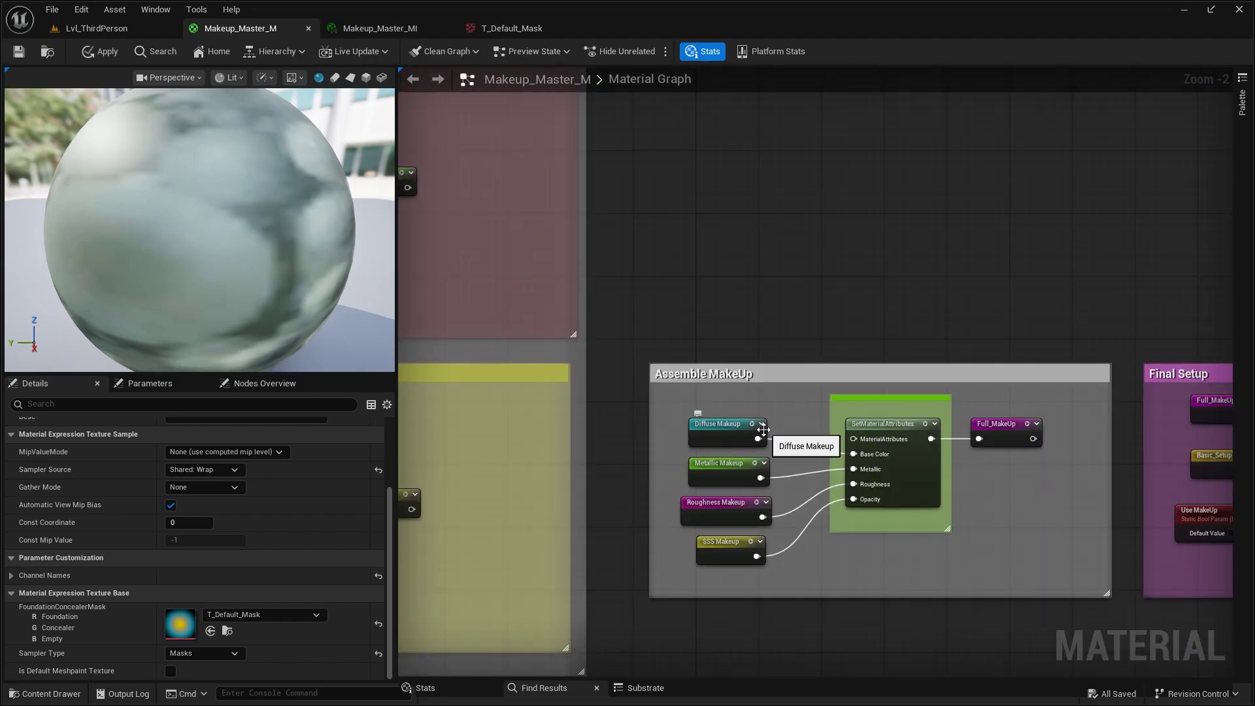
{"action": "scroll", "coordinate": [745, 397], "scroll_direction": "down", "scroll_amount": 4}
{"action": "scroll", "coordinate": [804, 345], "scroll_direction": "up", "scroll_amount": 3}
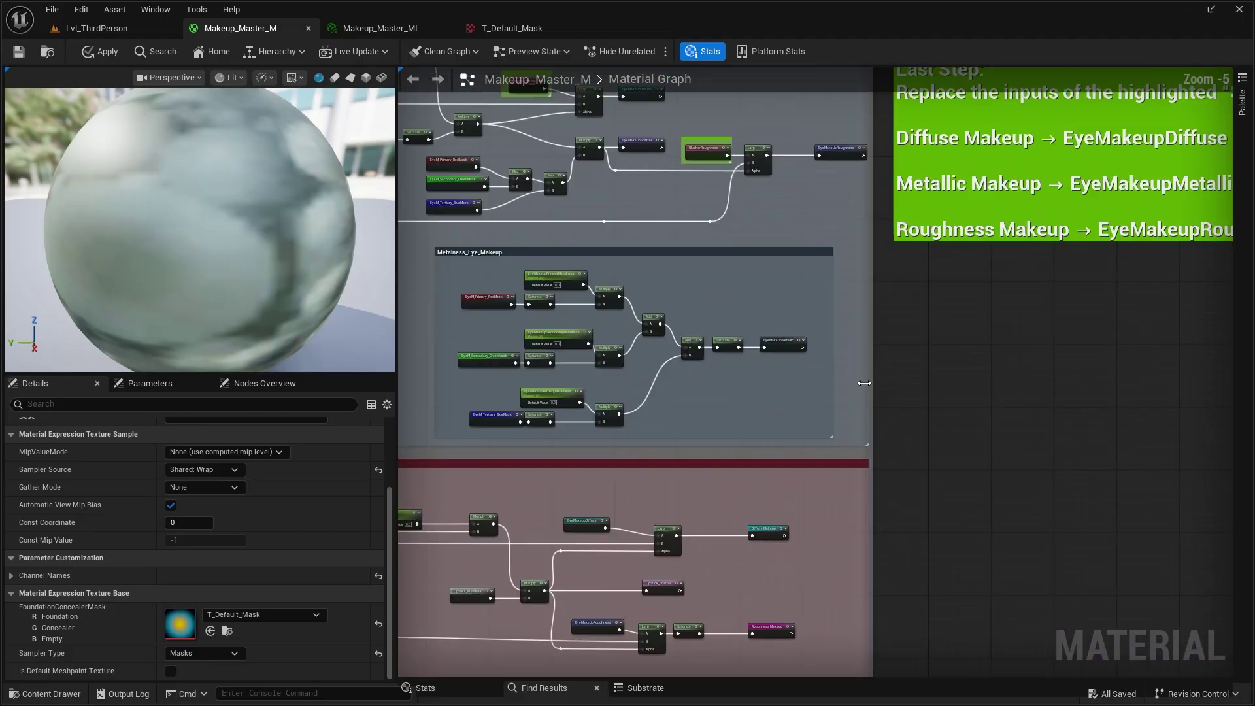
{"action": "scroll", "coordinate": [833, 294], "scroll_direction": "down", "scroll_amount": 1}
{"action": "scroll", "coordinate": [812, 273], "scroll_direction": "down", "scroll_amount": 2}
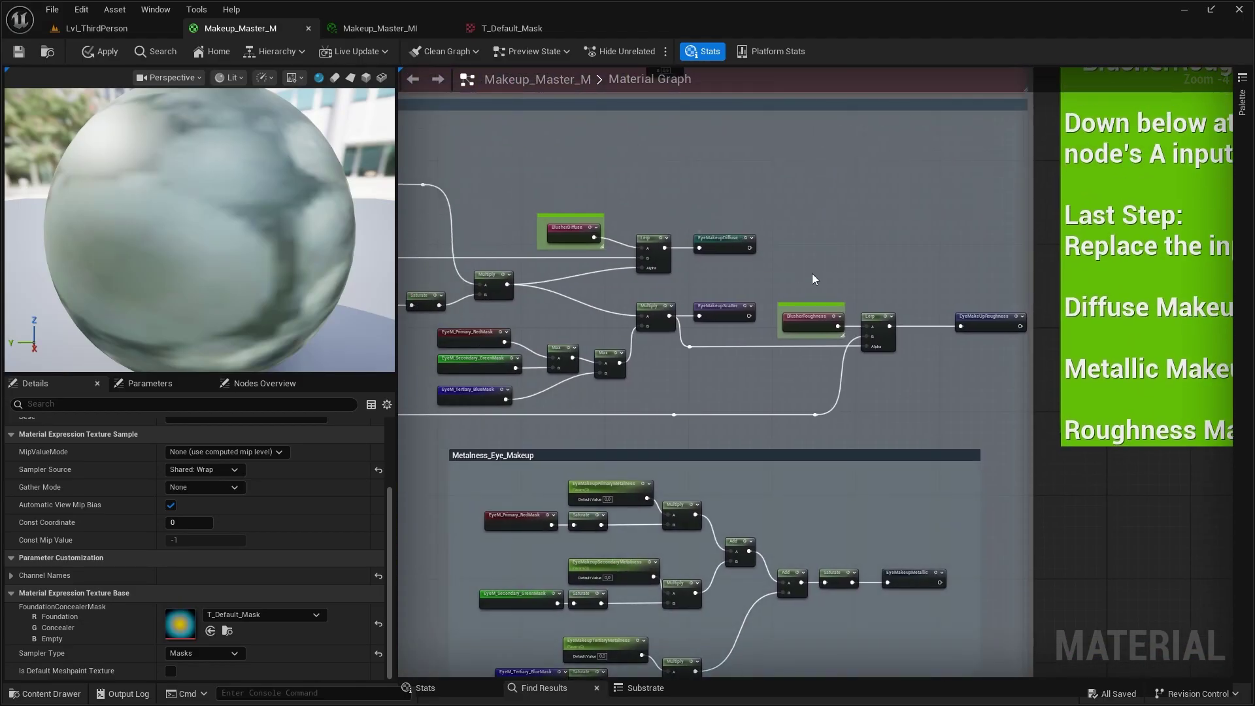
{"action": "scroll", "coordinate": [811, 274], "scroll_direction": "down", "scroll_amount": 3}
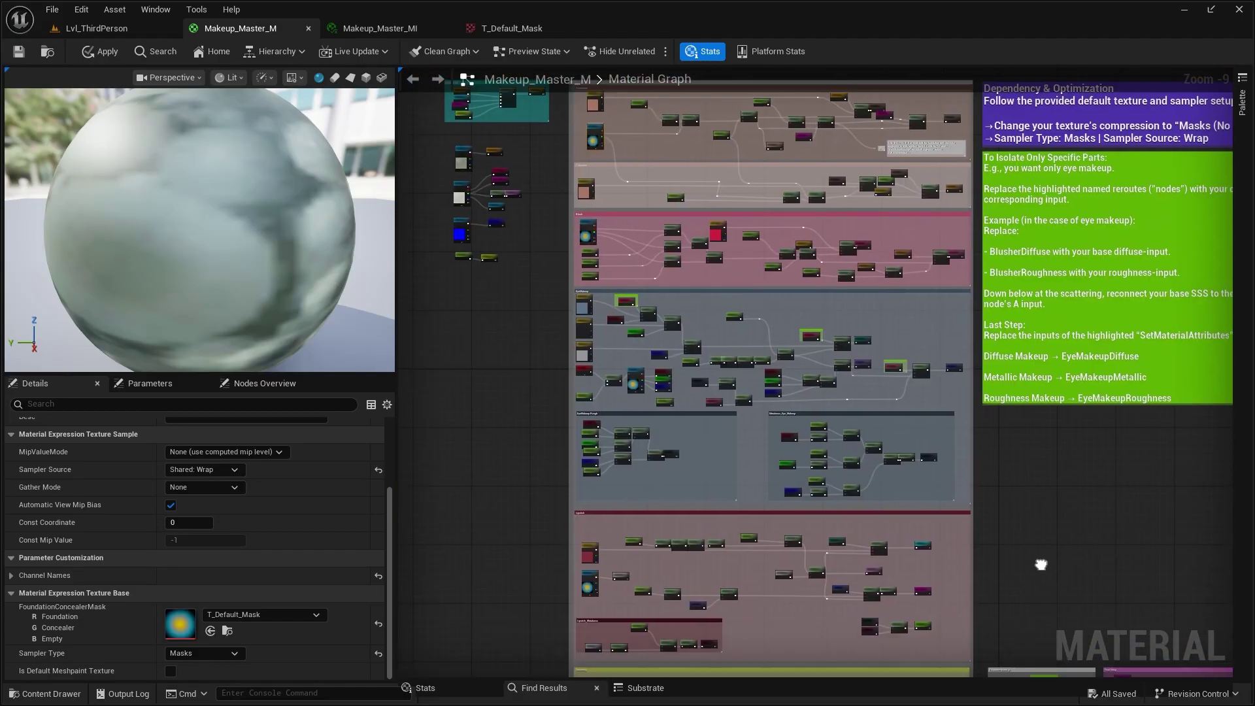
{"action": "mouse_move", "coordinate": [1042, 560]}
{"action": "right_mouse_down"}
{"action": "mouse_move", "coordinate": [1031, 434]}
{"action": "mouse_move", "coordinate": [1026, 573]}
{"action": "right_mouse_up"}
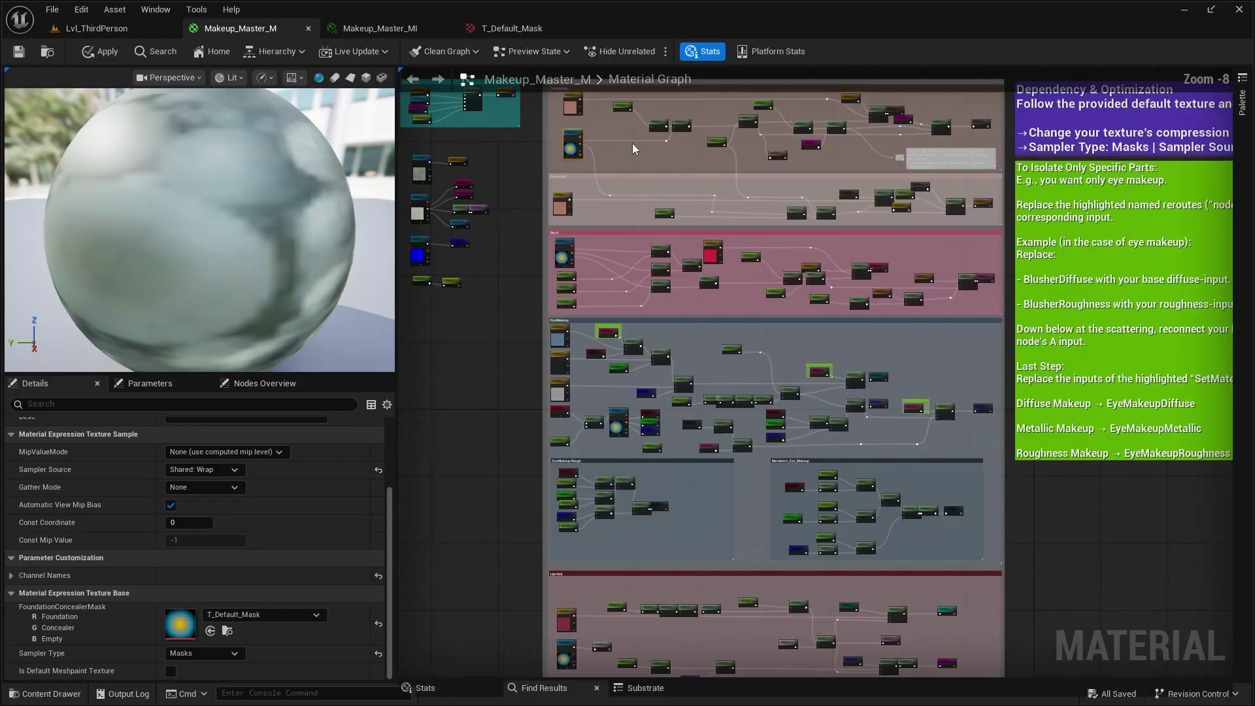
- Follow the Foundation section from the FoundationConcealerMask channels through the intensity, FoundationMakeup and roughness parameters
{"action": "scroll", "coordinate": [633, 143], "scroll_direction": "up", "scroll_amount": 6}
{"action": "right_click_drag", "start_coordinate": [738, 191], "coordinate": [695, 151]}
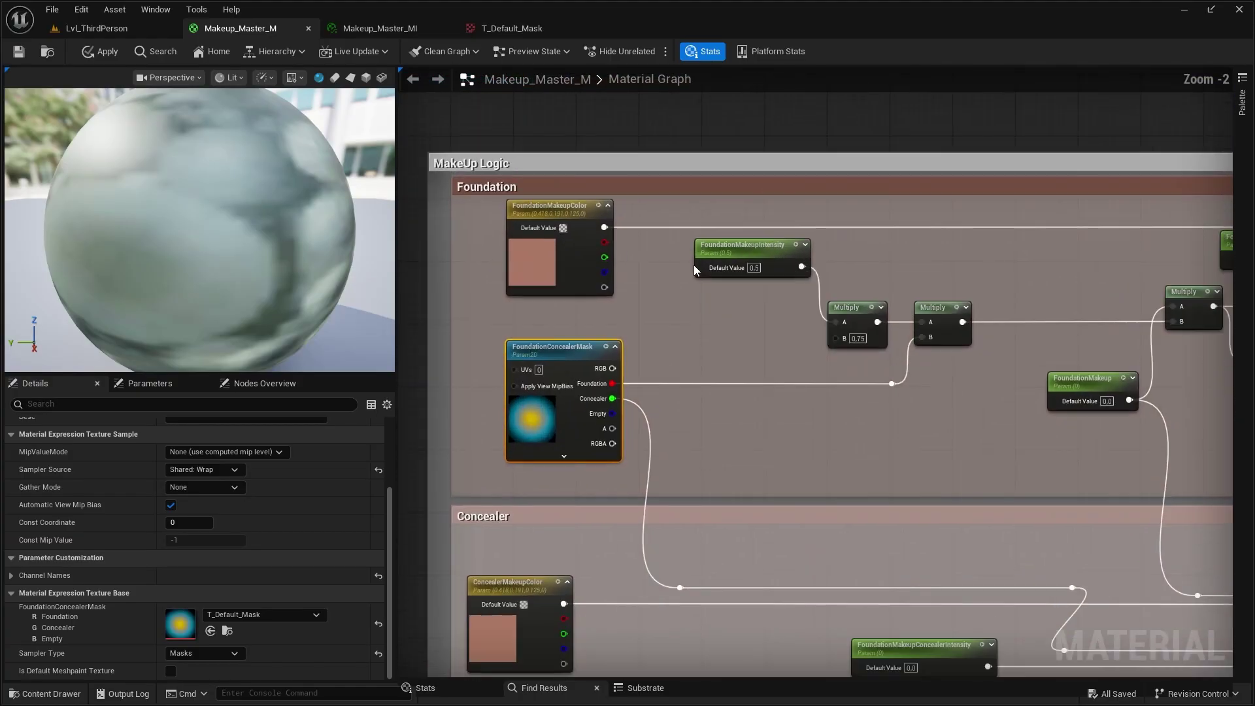
{"action": "scroll", "coordinate": [575, 366], "scroll_direction": "up", "scroll_amount": 1}
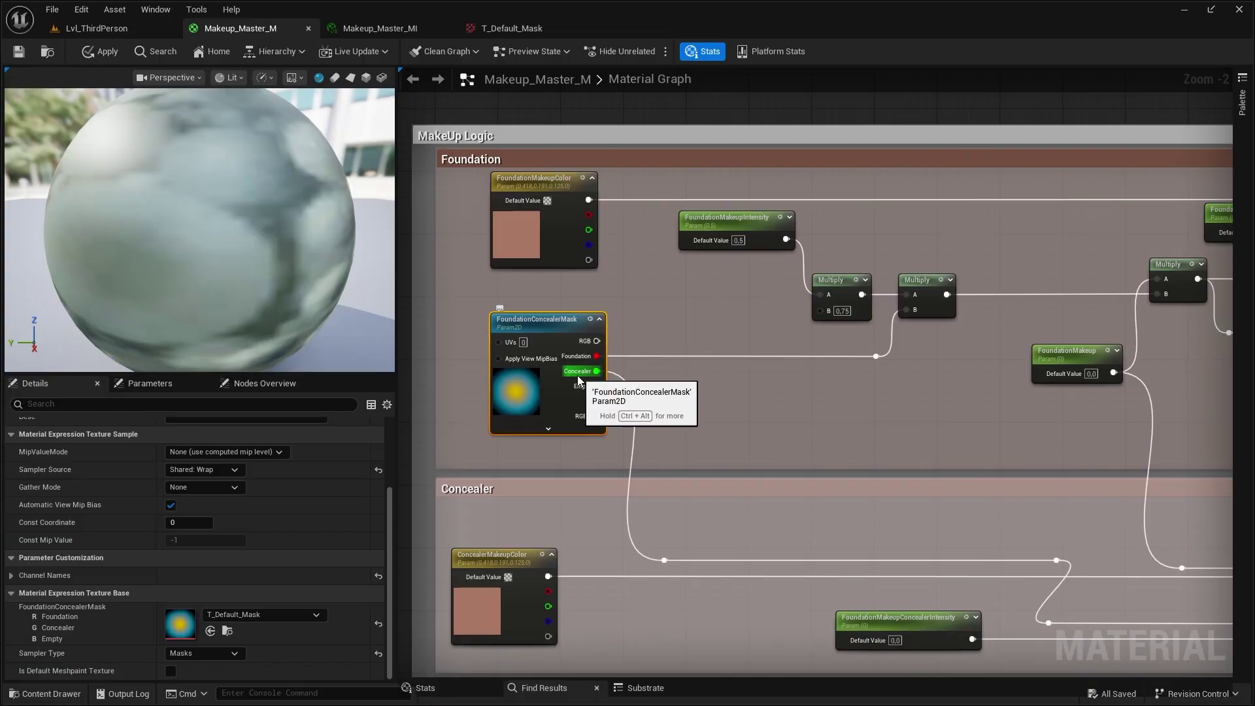
{"action": "right_click_drag", "start_coordinate": [603, 320], "coordinate": [517, 302]}
{"action": "right_click_drag", "start_coordinate": [1010, 337], "coordinate": [777, 311]}
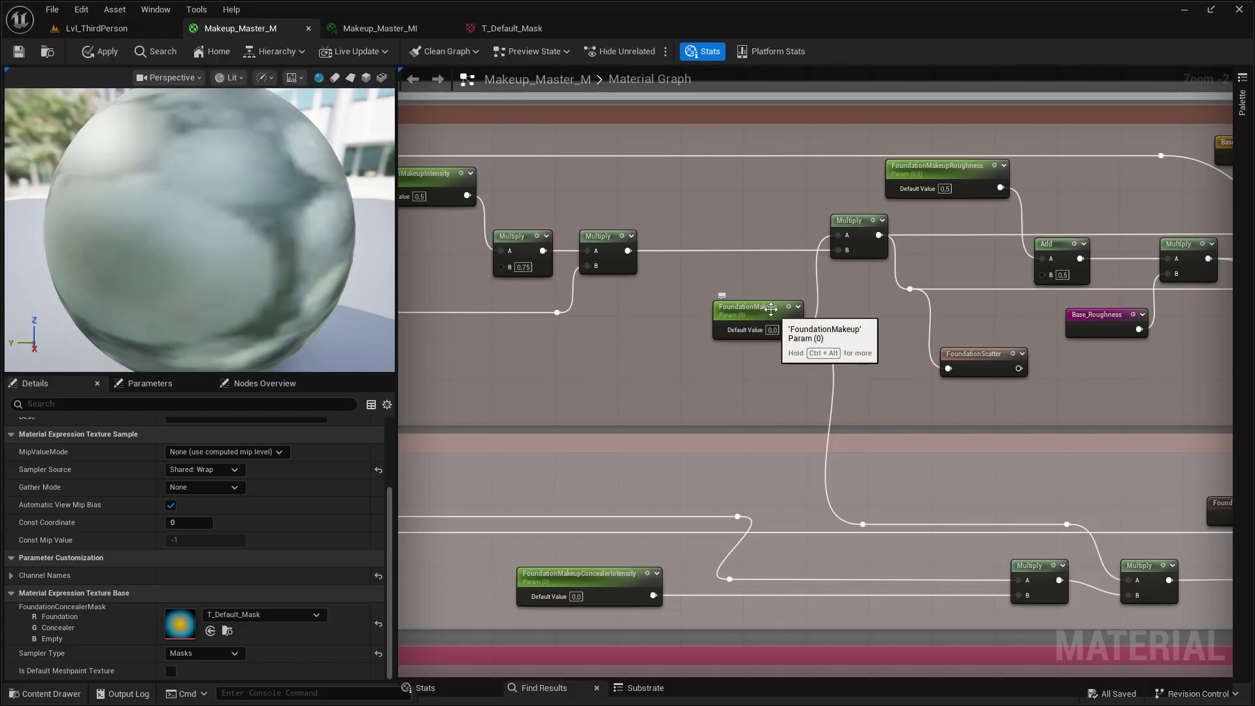
{"action": "right_click_drag", "start_coordinate": [962, 170], "coordinate": [729, 197]}
{"action": "scroll", "coordinate": [948, 398], "scroll_direction": "down", "scroll_amount": 1}
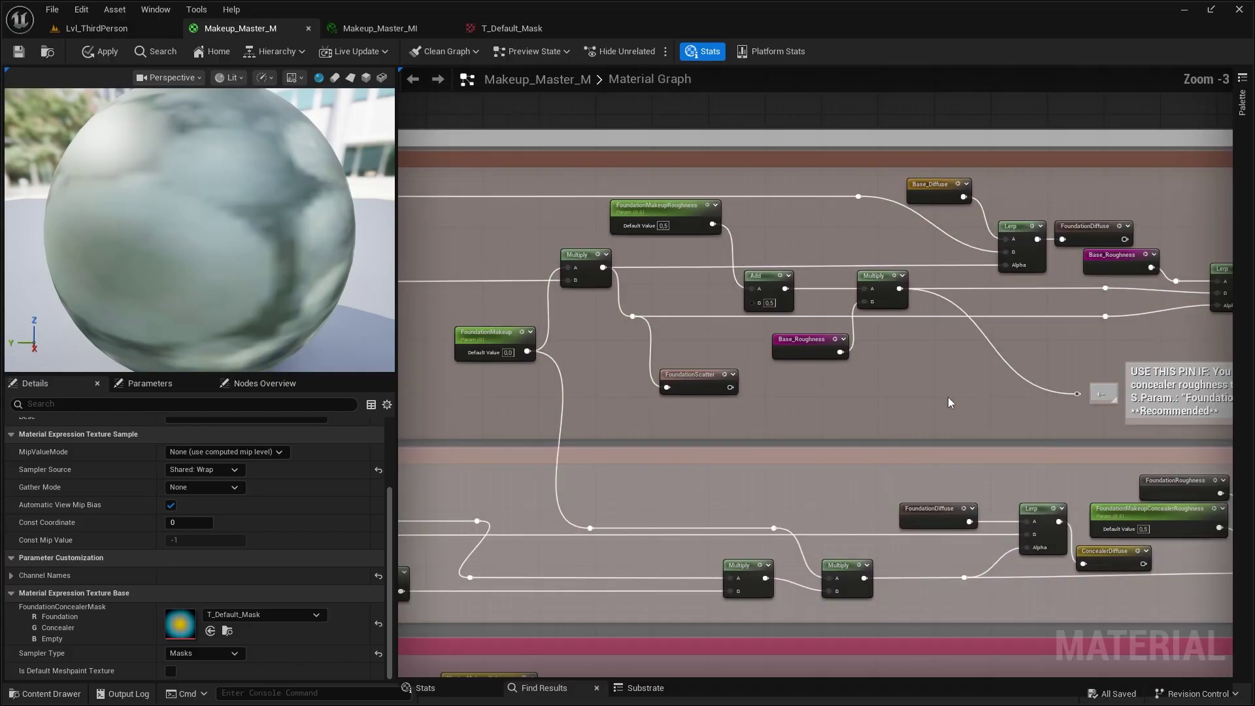
- Read the note on the spare roughness pin and compare it with the FoundationMakeupConcealerRoughness parameter in the Concealer section
{"action": "right_click_drag", "start_coordinate": [947, 398], "coordinate": [668, 392]}
{"action": "scroll", "coordinate": [858, 342], "scroll_direction": "up", "scroll_amount": 1}
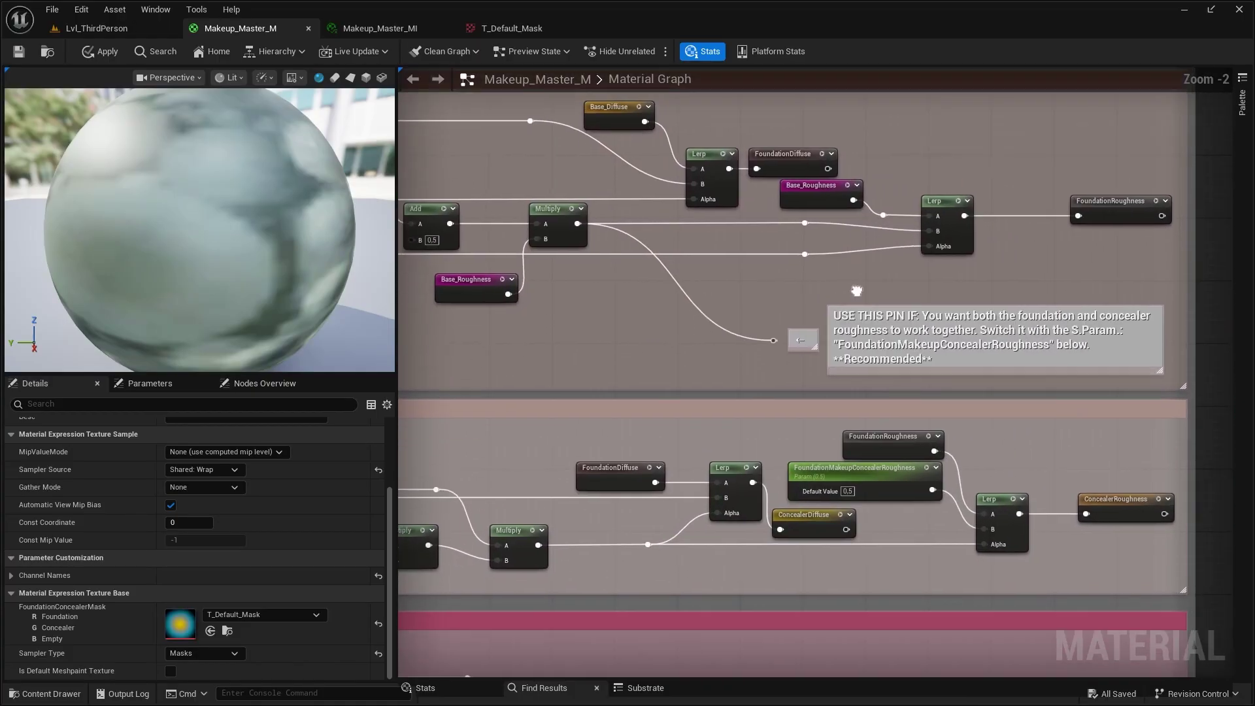
{"action": "right_click_drag", "start_coordinate": [858, 342], "coordinate": [892, 311]}
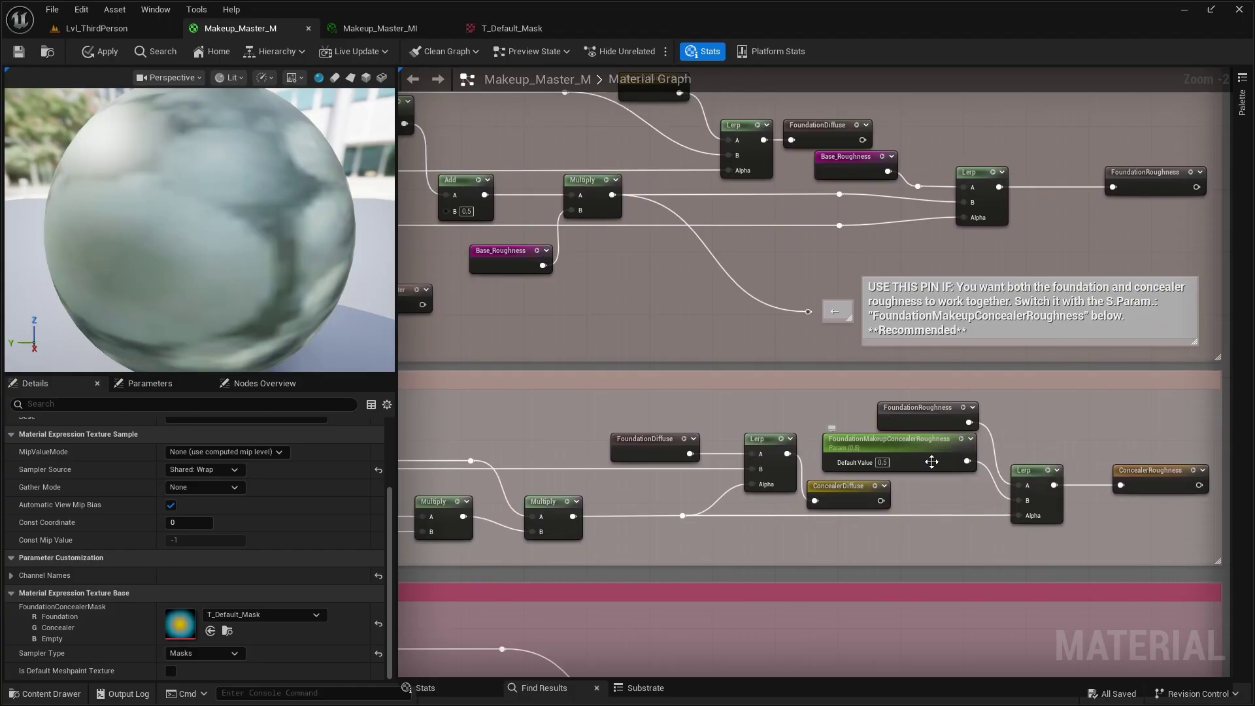
{"action": "right_click_drag", "start_coordinate": [742, 349], "coordinate": [814, 326]}
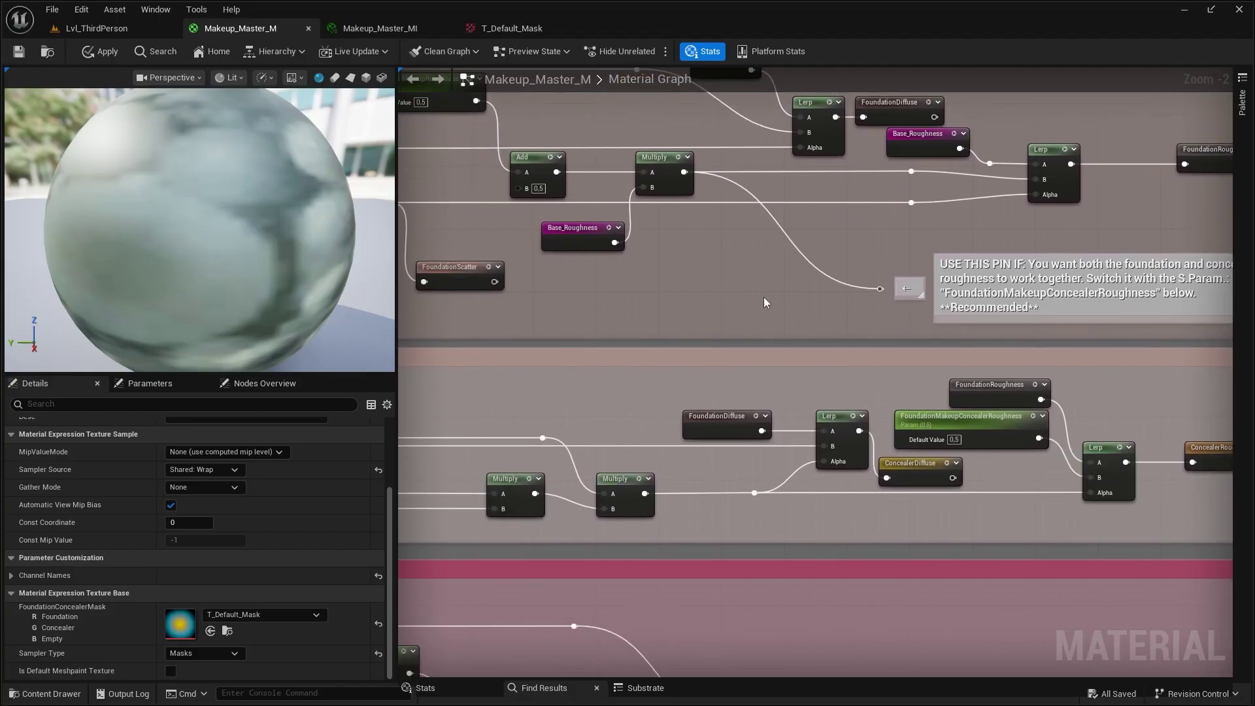
{"action": "right_click_drag", "start_coordinate": [886, 289], "coordinate": [803, 270]}
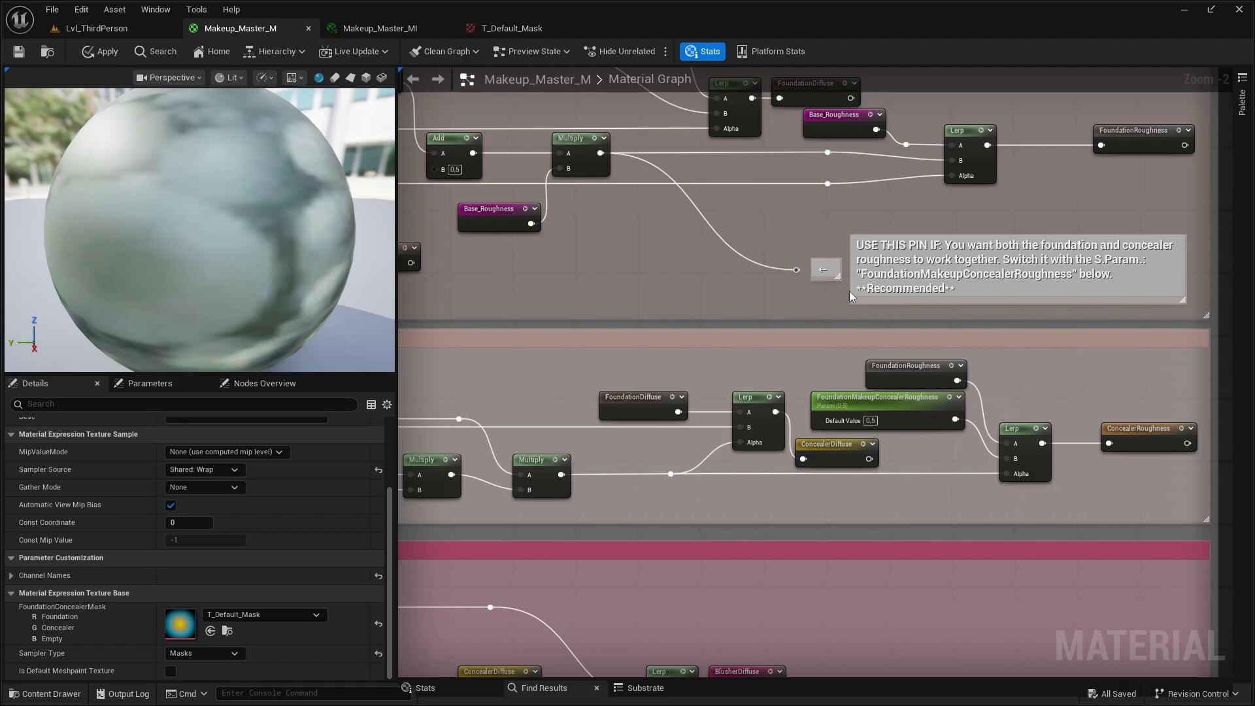
- Follow the Concealer section from its mask channel and color through FoundationMakeupConcealerIntensity to the concealer outputs
{"action": "right_click_drag", "start_coordinate": [615, 299], "coordinate": [543, 388]}
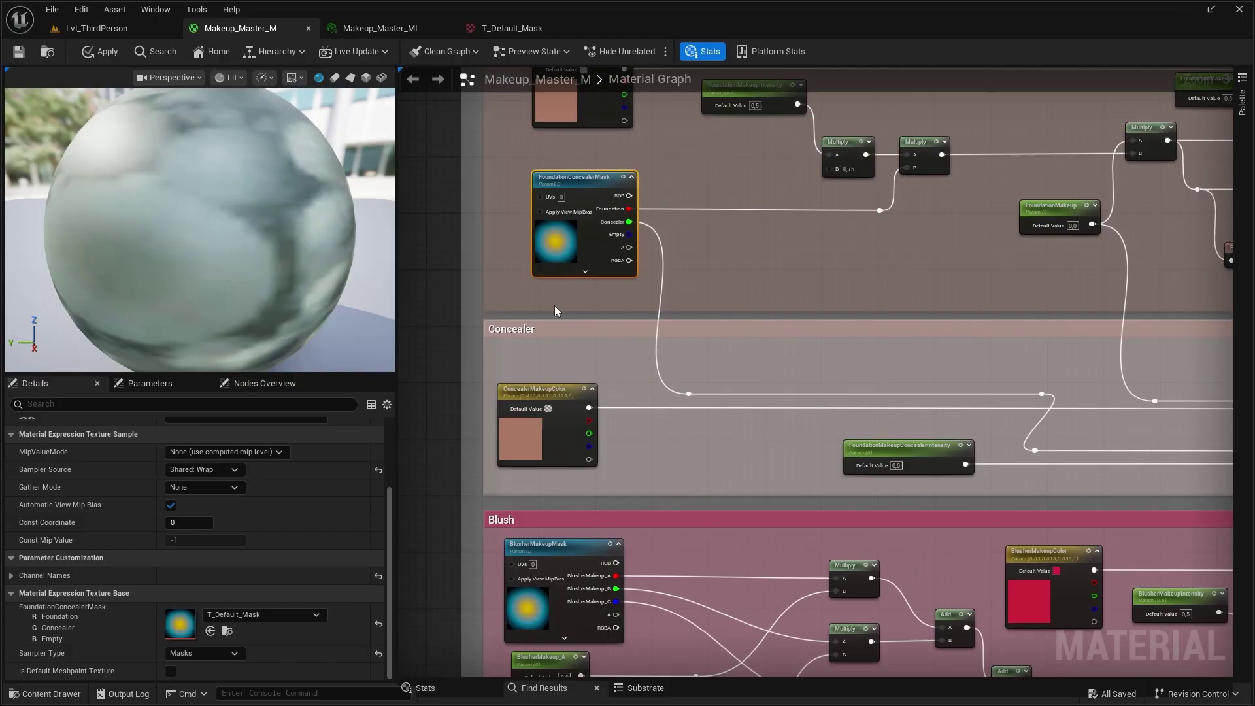
{"action": "right_click_drag", "start_coordinate": [607, 351], "coordinate": [566, 393]}
{"action": "scroll", "coordinate": [824, 391], "scroll_direction": "up", "scroll_amount": 2}
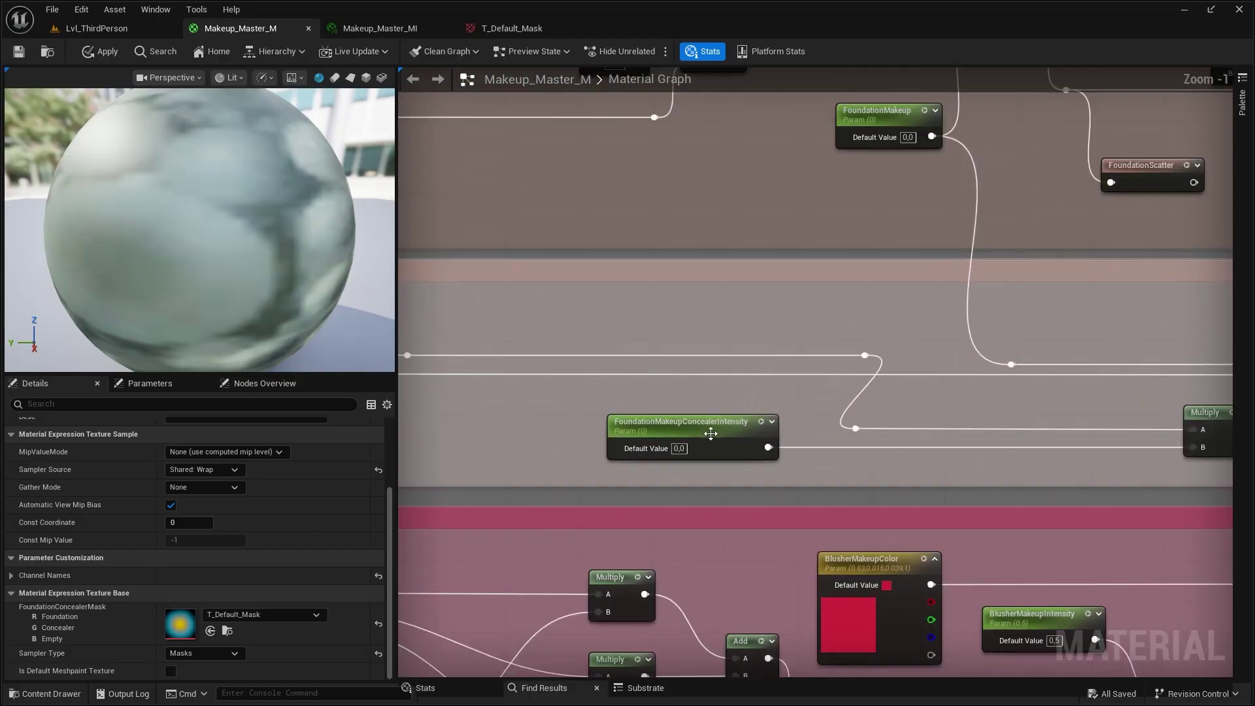
{"action": "scroll", "coordinate": [847, 332], "scroll_direction": "down", "scroll_amount": 1}
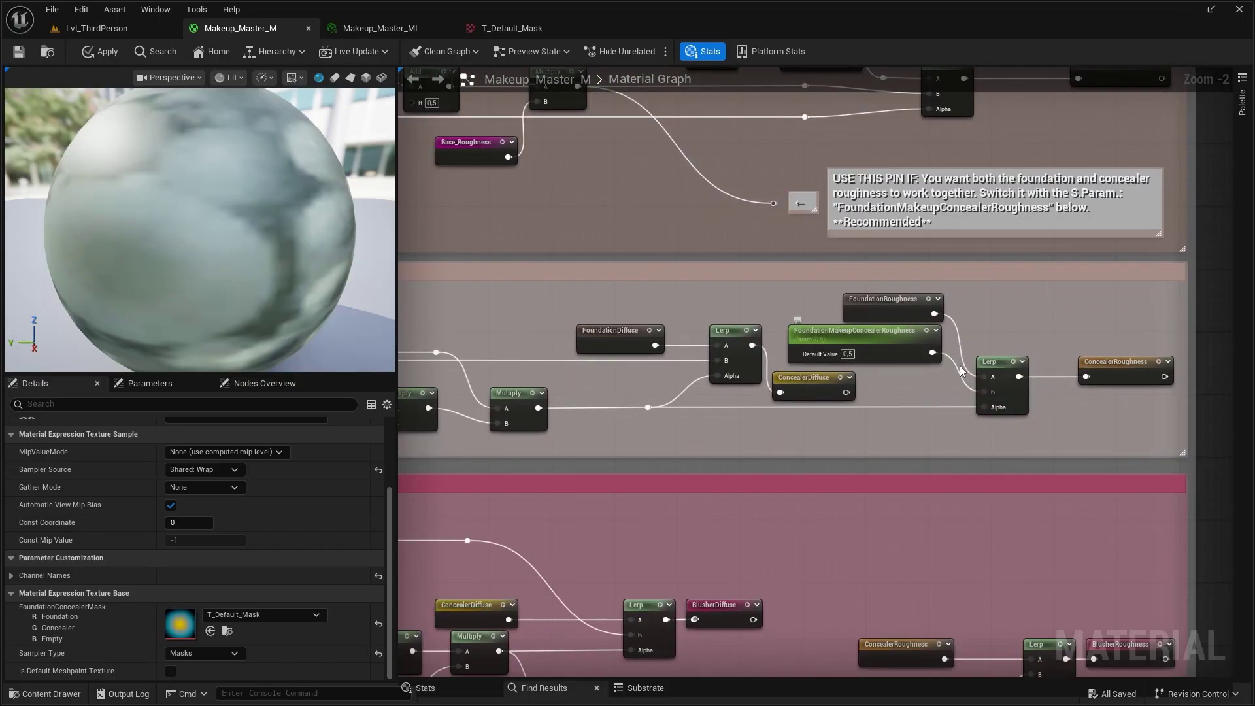
{"action": "scroll", "coordinate": [882, 386], "scroll_direction": "down", "scroll_amount": 2}
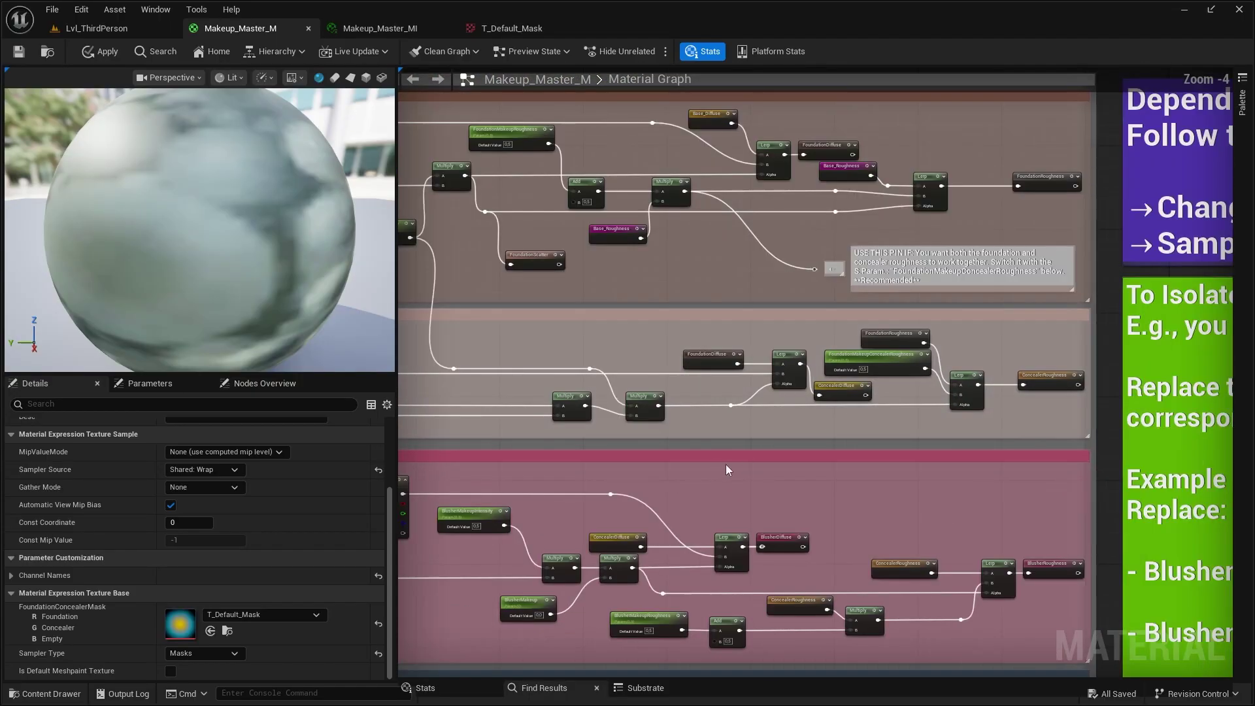
- Trace how the FoundationRoughness output feeds the Concealer section's Lerp and how ConcealerRoughness carries on into the Blush section
{"action": "right_click_drag", "start_coordinate": [728, 467], "coordinate": [797, 397]}
{"action": "scroll", "coordinate": [1028, 288], "scroll_direction": "up", "scroll_amount": 3}
{"action": "scroll", "coordinate": [1043, 281], "scroll_direction": "down", "scroll_amount": 1}
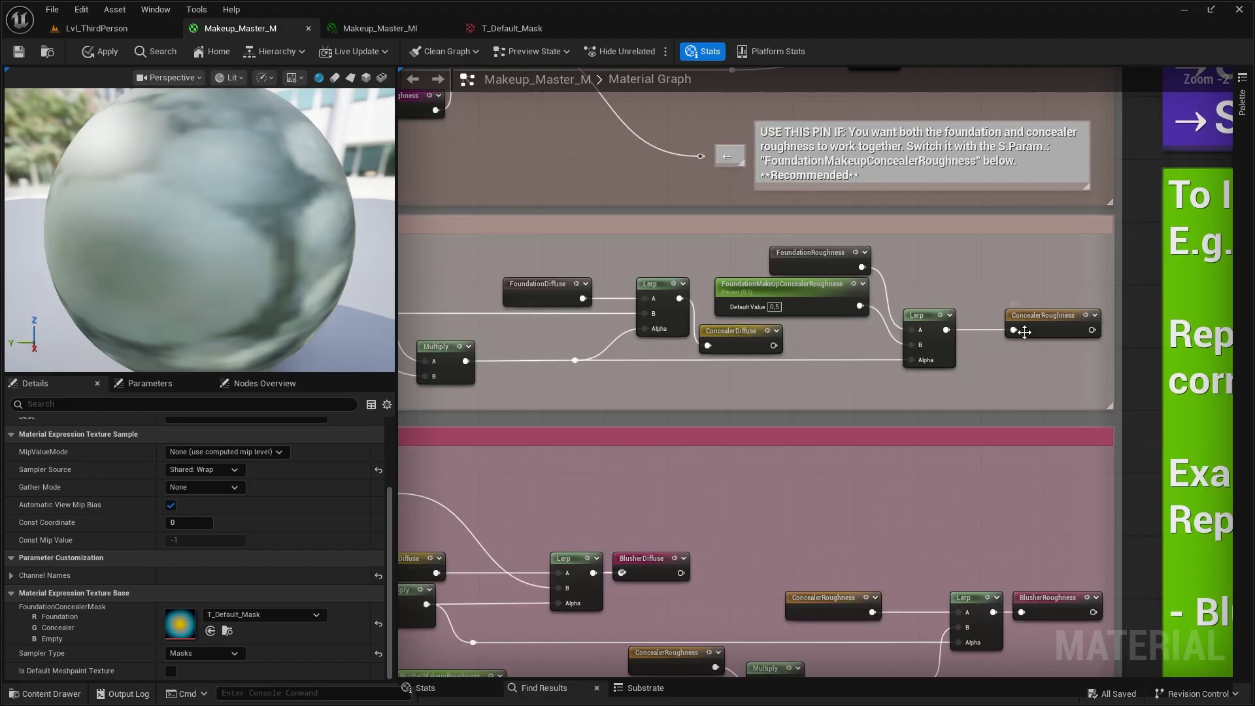
{"action": "right_click_drag", "start_coordinate": [1028, 278], "coordinate": [980, 428]}
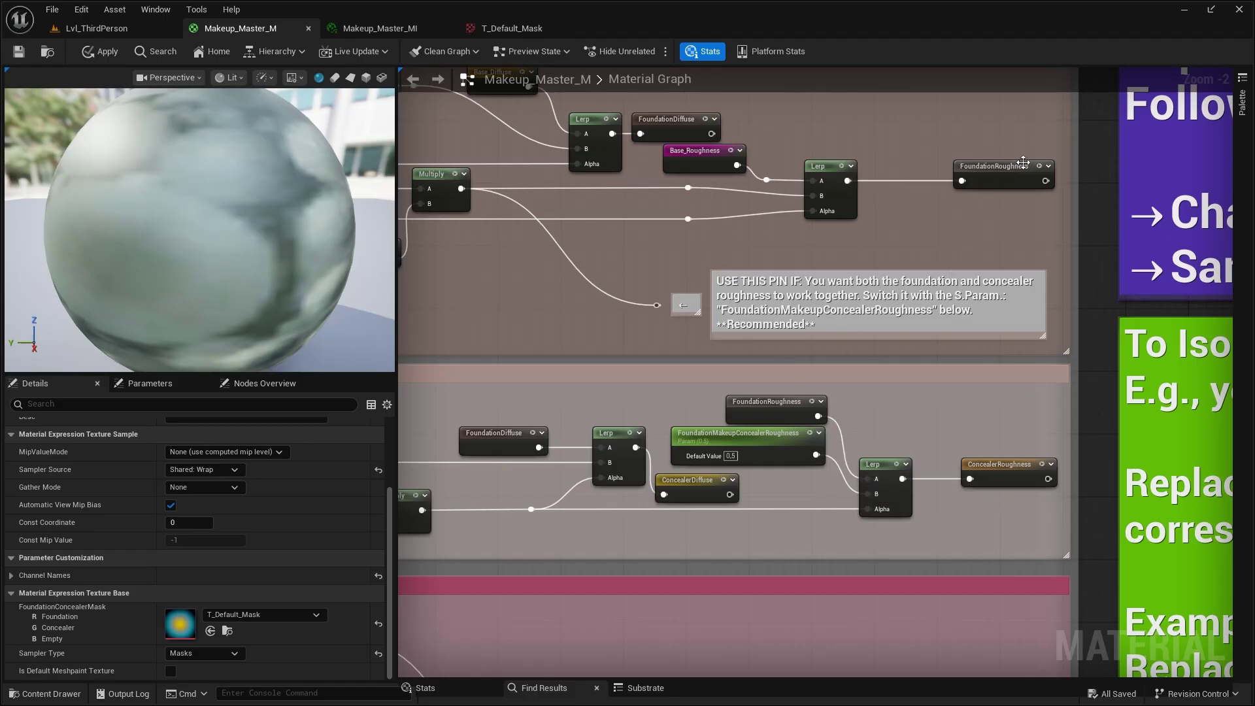
{"action": "right_click_drag", "start_coordinate": [850, 396], "coordinate": [854, 290]}
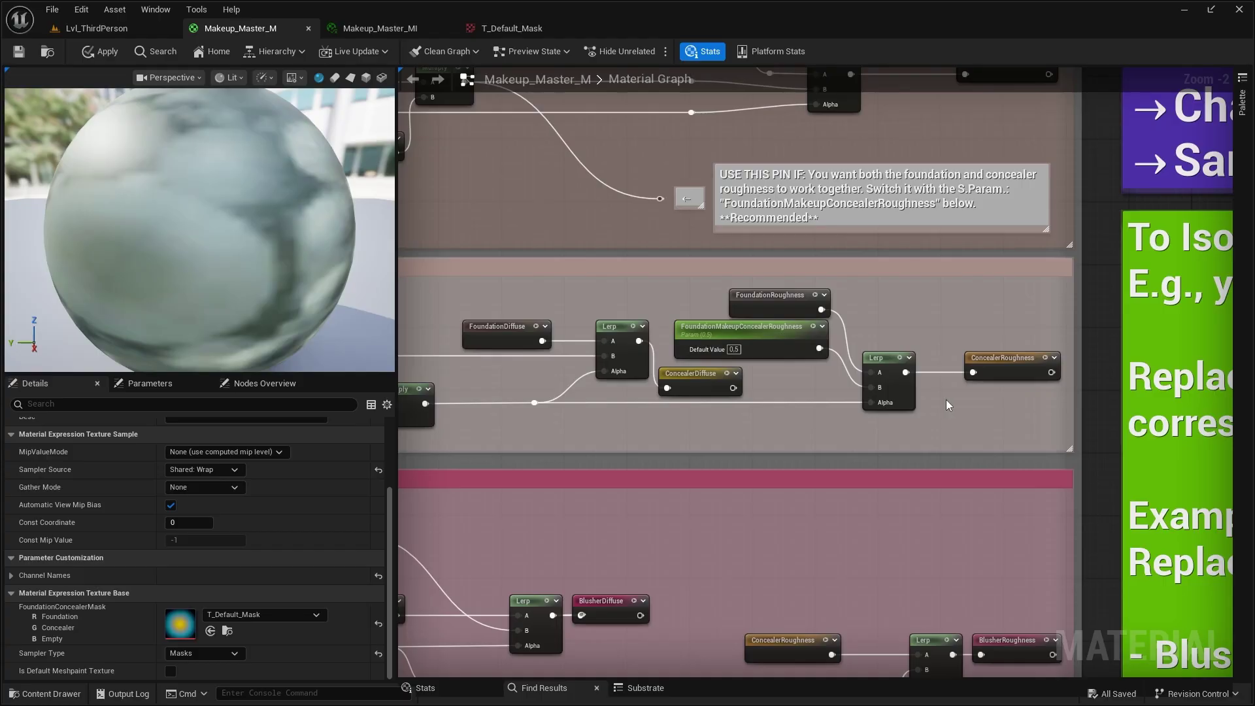
- Float the Makeup_Master_MI editor over the graph's Blush section and turn on the Use MakeUp value
{"action": "scroll", "coordinate": [946, 399], "scroll_direction": "down", "scroll_amount": 2}
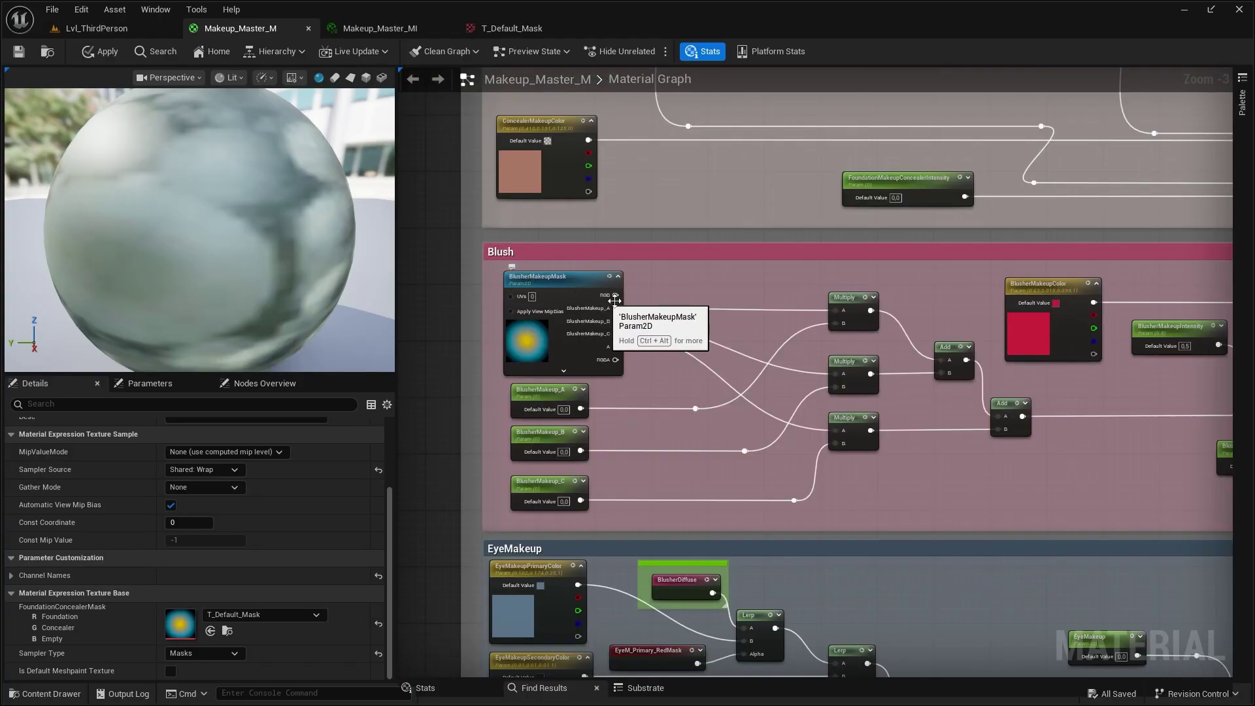
{"action": "scroll", "coordinate": [607, 300], "scroll_direction": "up", "scroll_amount": 1}
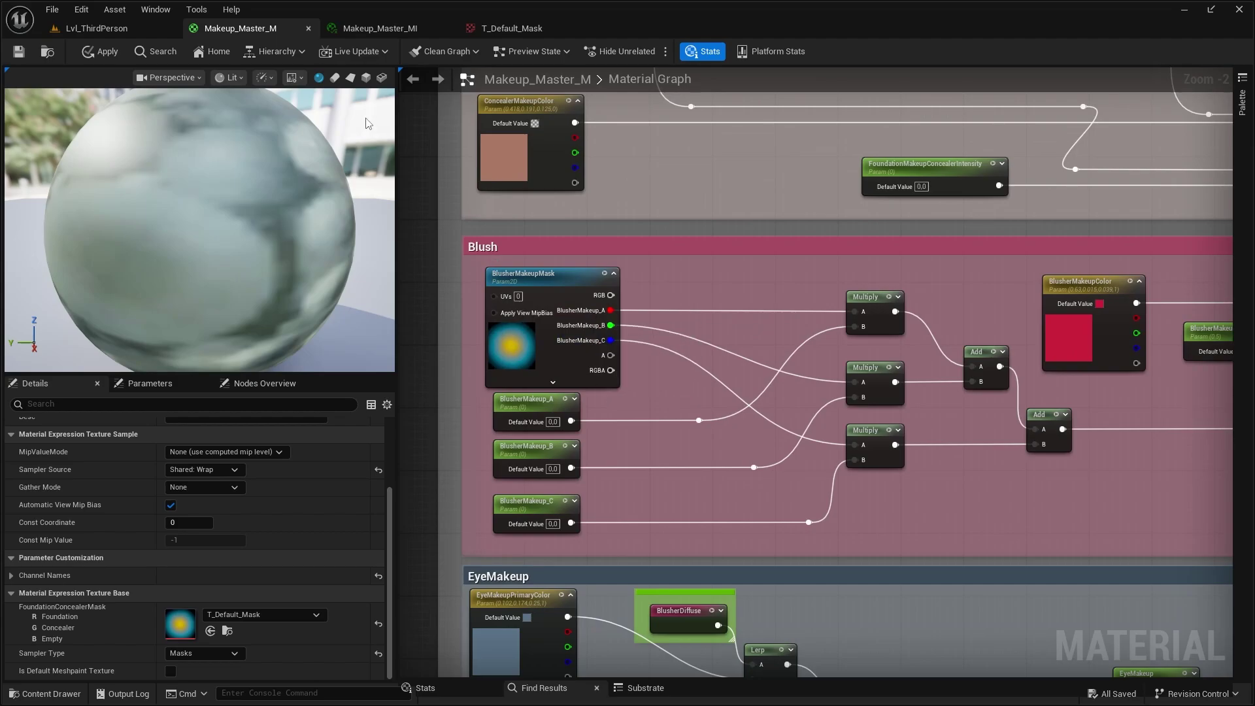
{"action": "left_click", "coordinate": [399, 29]}
{"action": "left_click_drag", "start_coordinate": [399, 29], "coordinate": [807, 163]}
{"action": "left_click", "coordinate": [972, 321]}
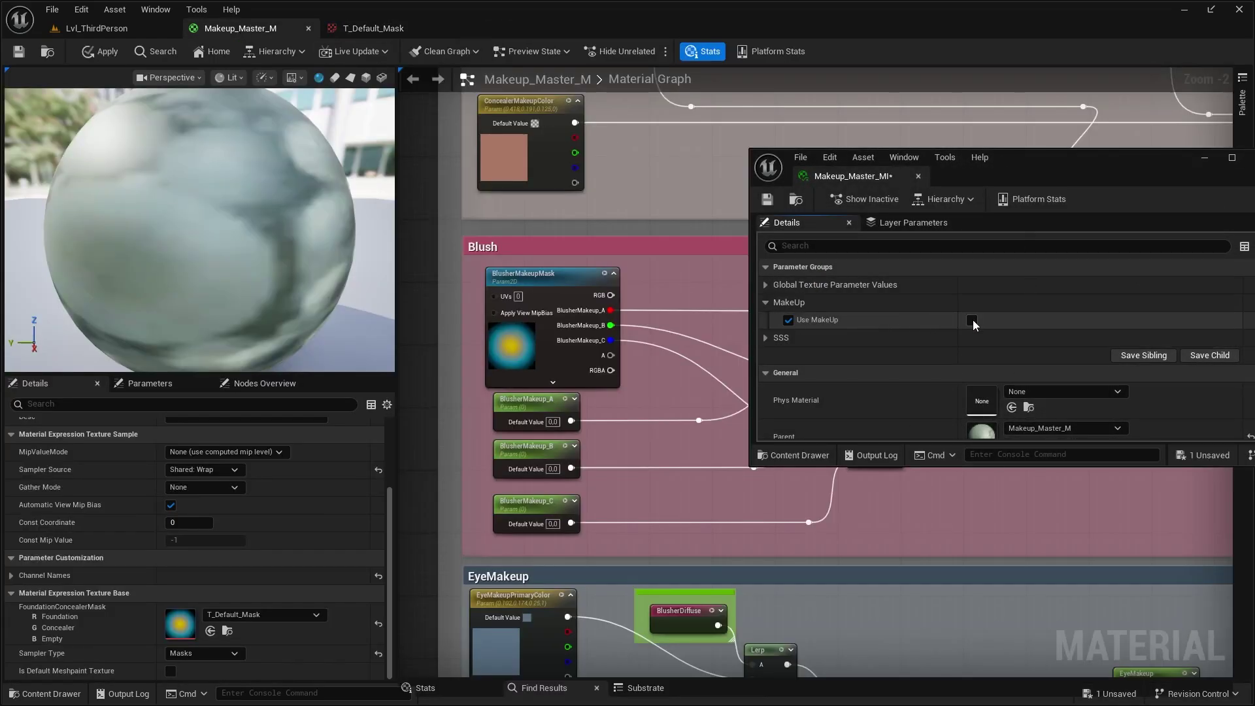
- Expand the instance's MakeUp_A-Foundation & Concealer group and review its foundation and concealer parameters
{"action": "left_click", "coordinate": [765, 339]}
{"action": "left_click_drag", "start_coordinate": [1122, 171], "coordinate": [1126, 116]}
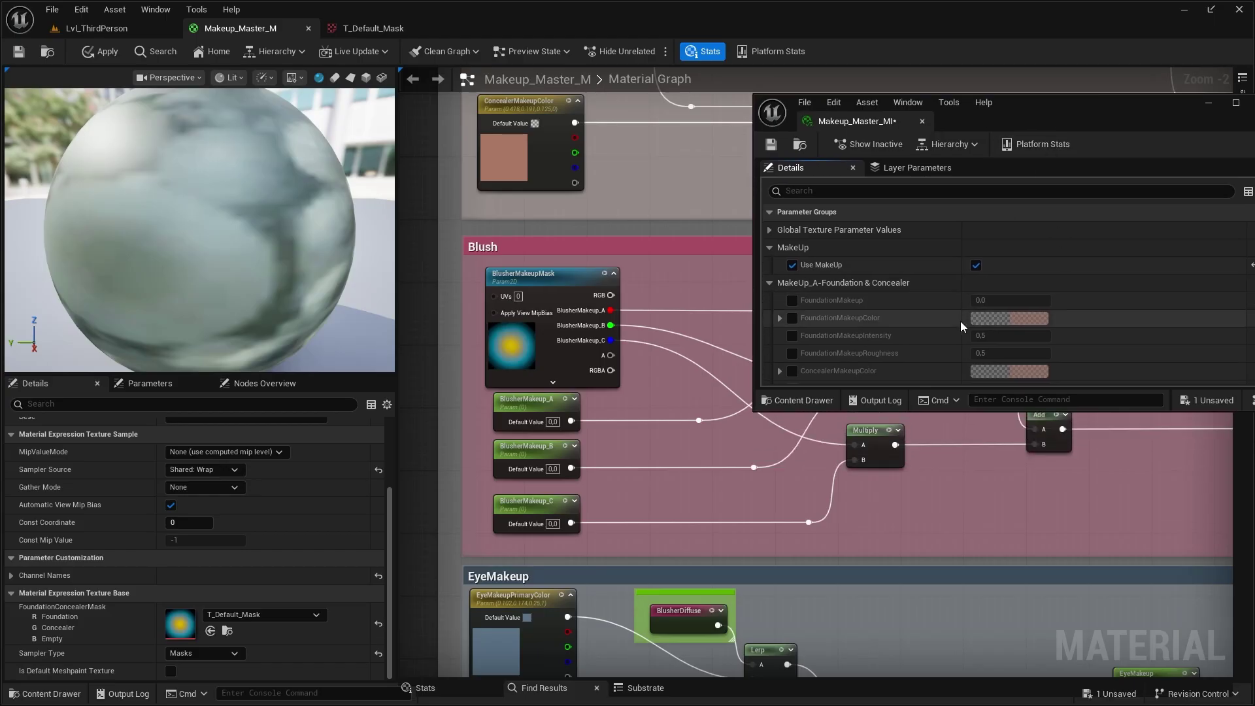
{"action": "scroll", "coordinate": [957, 314], "scroll_direction": "down", "scroll_amount": 2}
{"action": "scroll", "coordinate": [956, 309], "scroll_direction": "down", "scroll_amount": 4}
{"action": "scroll", "coordinate": [890, 338], "scroll_direction": "up", "scroll_amount": 3}
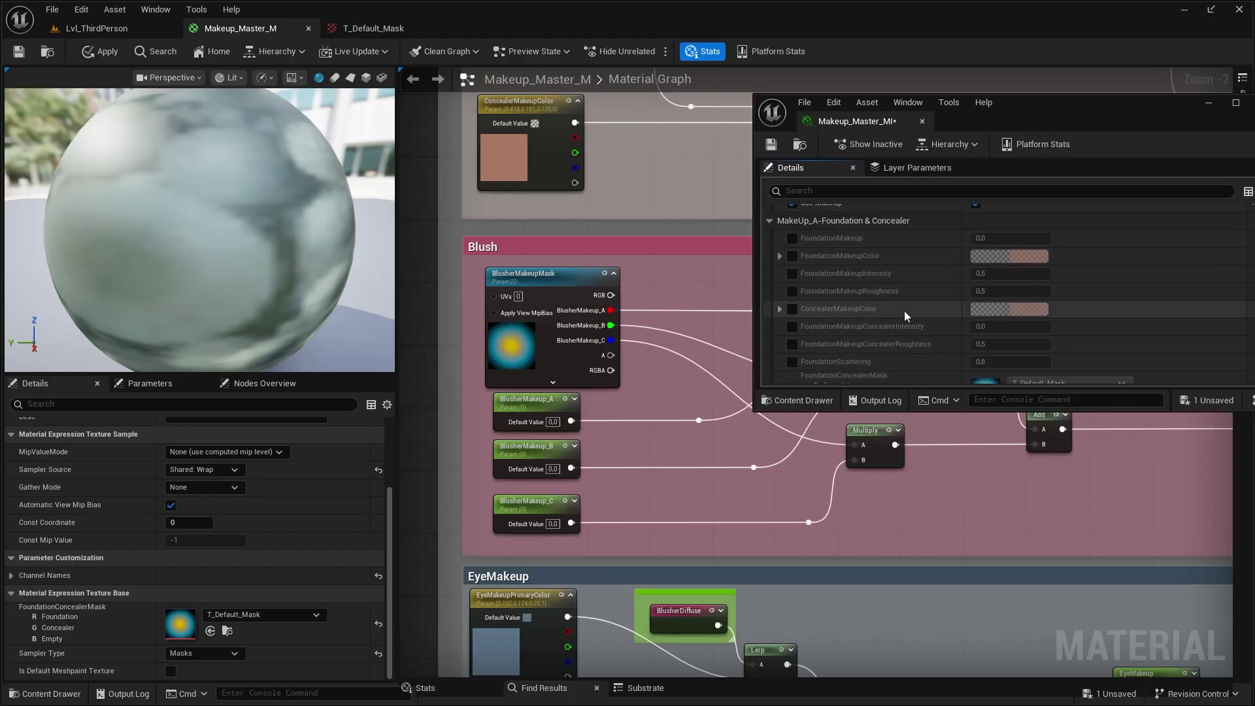
{"action": "scroll", "coordinate": [892, 316], "scroll_direction": "down", "scroll_amount": 3}
- Expand the MakeUp_B-Blush group, and make the Makeup_Master_MI window taller and move it clear of the blush mask nodes
{"action": "left_click", "coordinate": [770, 318]}
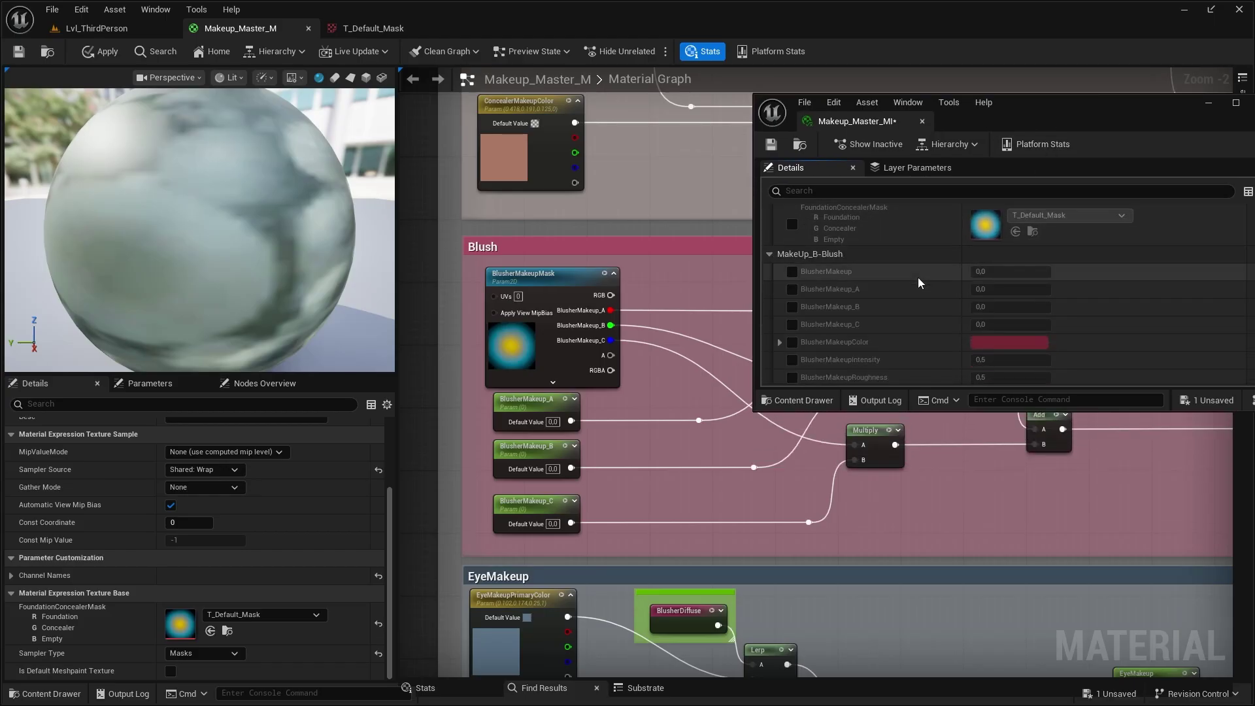
{"action": "scroll", "coordinate": [928, 276], "scroll_direction": "down", "scroll_amount": 2}
{"action": "scroll", "coordinate": [945, 279], "scroll_direction": "up", "scroll_amount": 1}
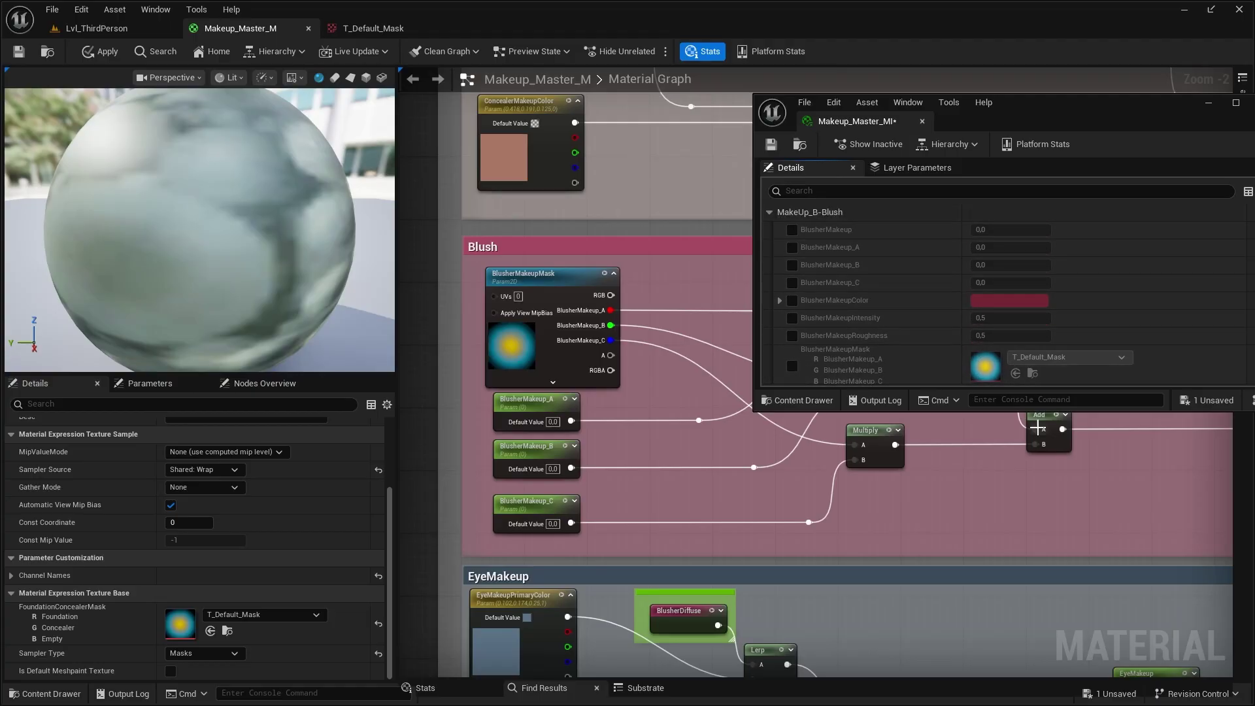
{"action": "left_click_drag", "start_coordinate": [1031, 410], "coordinate": [1033, 470]}
{"action": "left_click_drag", "start_coordinate": [1068, 116], "coordinate": [1181, 119]}
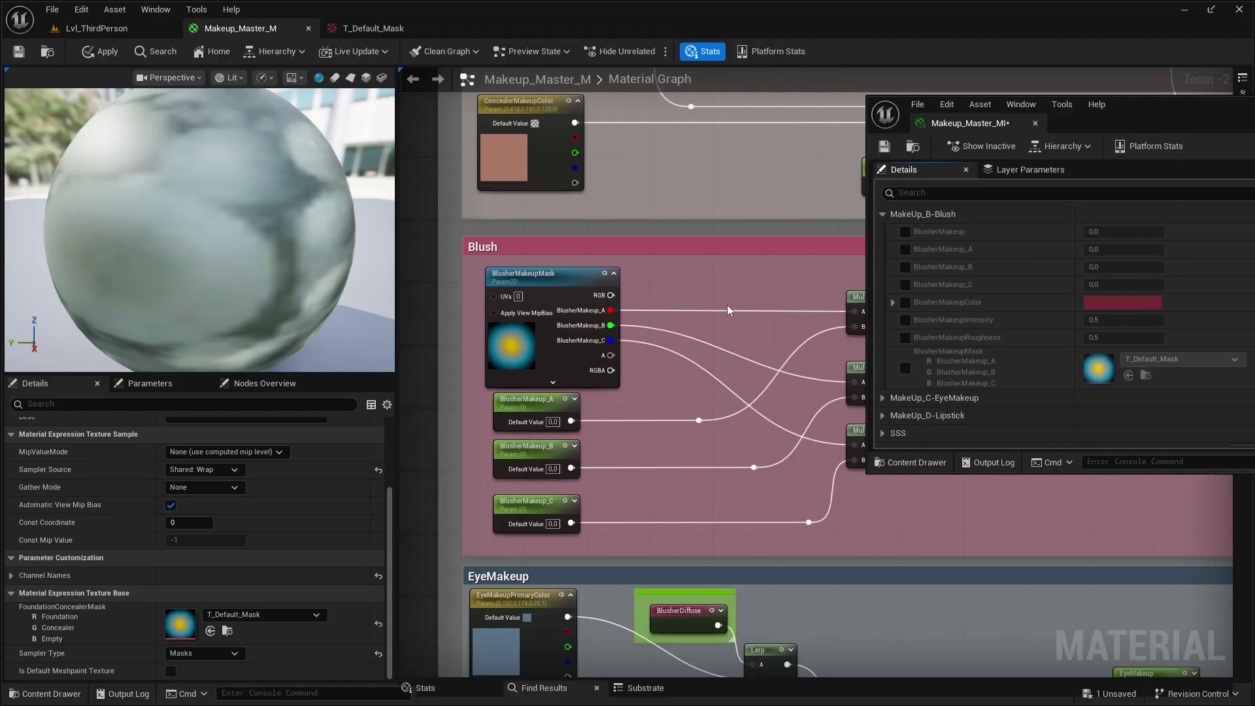
- Compare the Blush section's mask, color, intensity and BlusherMakeup nodes with the blush parameters in the Makeup_Master_MI instance
{"action": "right_click_drag", "start_coordinate": [728, 296], "coordinate": [714, 256]}
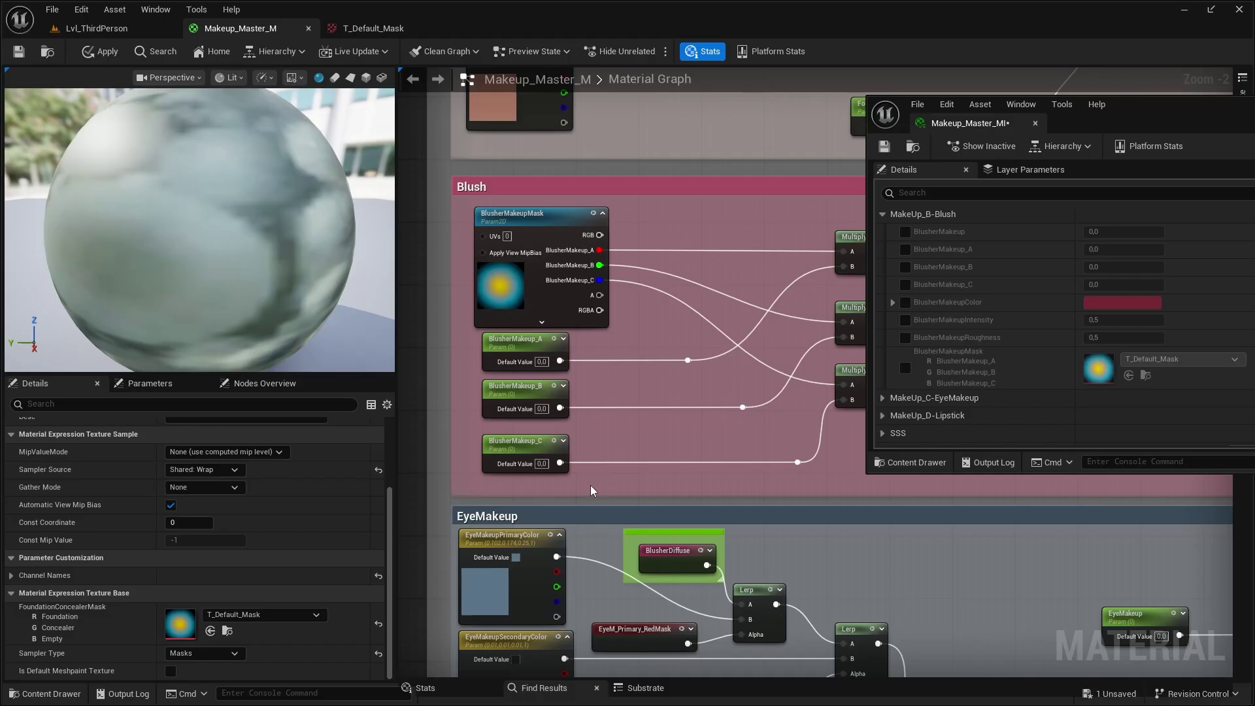
{"action": "right_click_drag", "start_coordinate": [678, 458], "coordinate": [352, 462]}
{"action": "scroll", "coordinate": [711, 466], "scroll_direction": "down", "scroll_amount": 1}
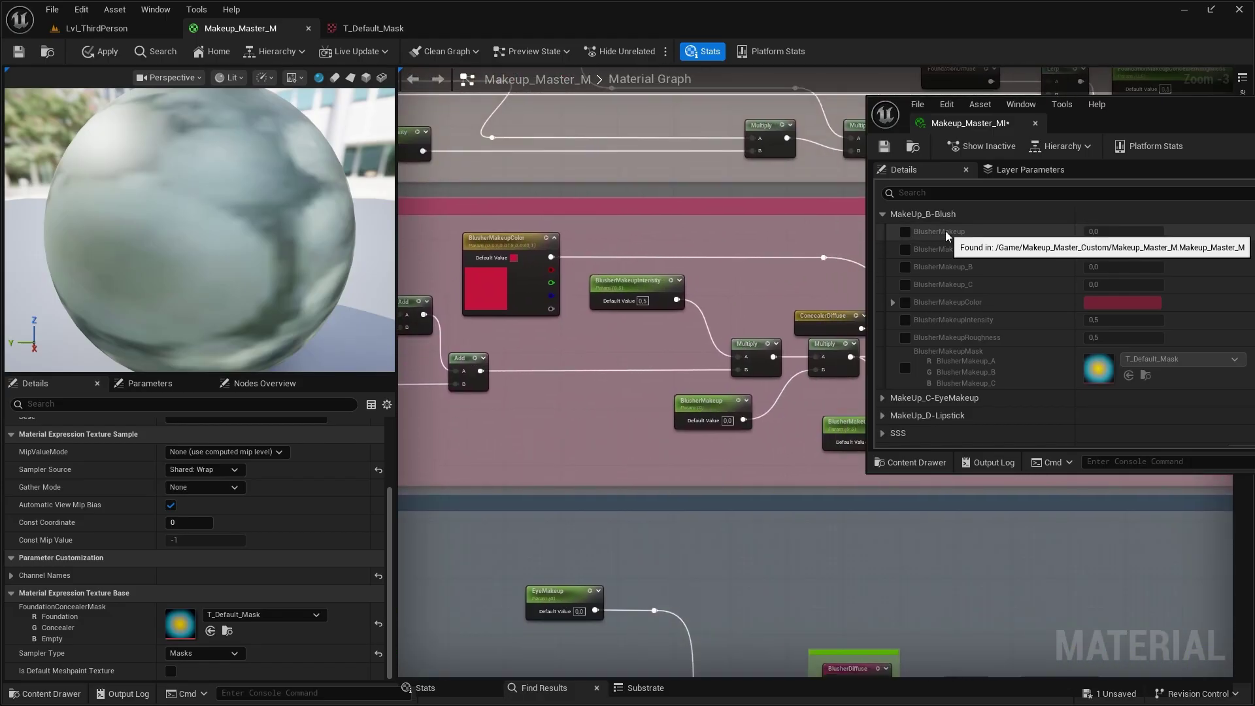
{"action": "scroll", "coordinate": [745, 312], "scroll_direction": "up", "scroll_amount": 1}
{"action": "right_click_drag", "start_coordinate": [745, 312], "coordinate": [621, 316]}
- Bring up the graph's EyeMakeup section, expand the instance's MakeUp_C-EyeMakeup group and make the Makeup_Master_MI window taller to review its parameters
{"action": "right_click_drag", "start_coordinate": [662, 476], "coordinate": [636, 462]}
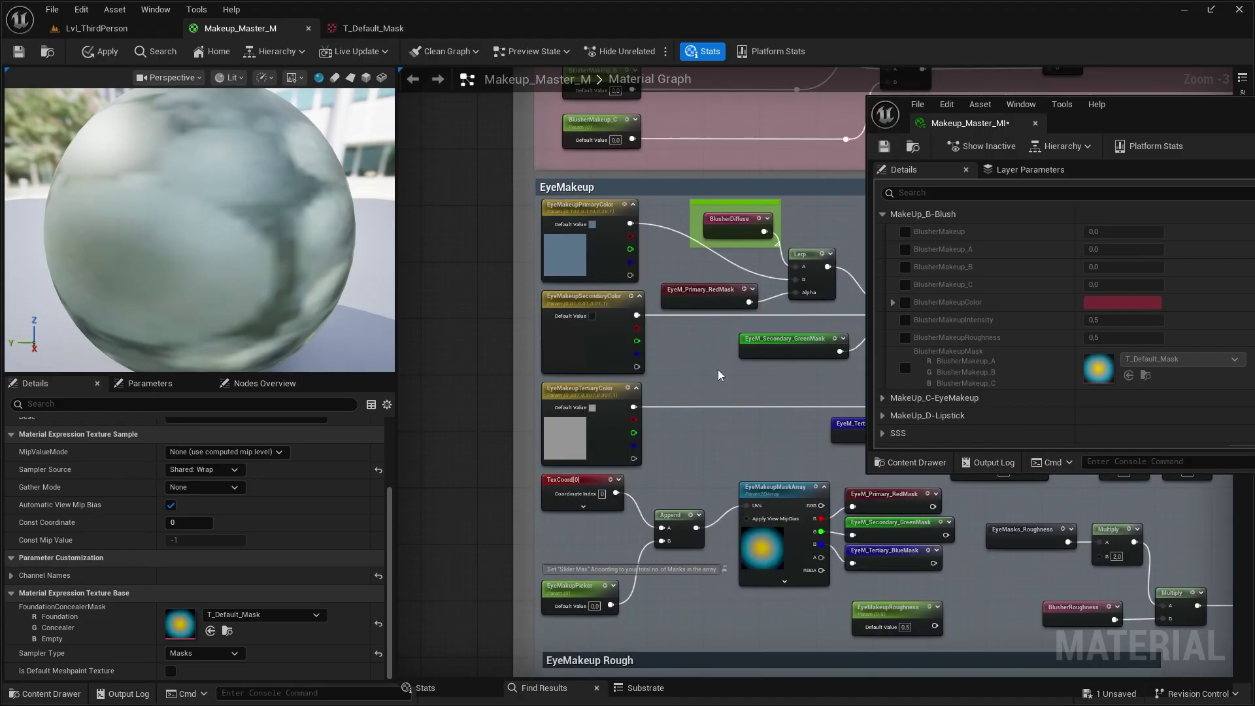
{"action": "right_click_drag", "start_coordinate": [718, 370], "coordinate": [698, 349]}
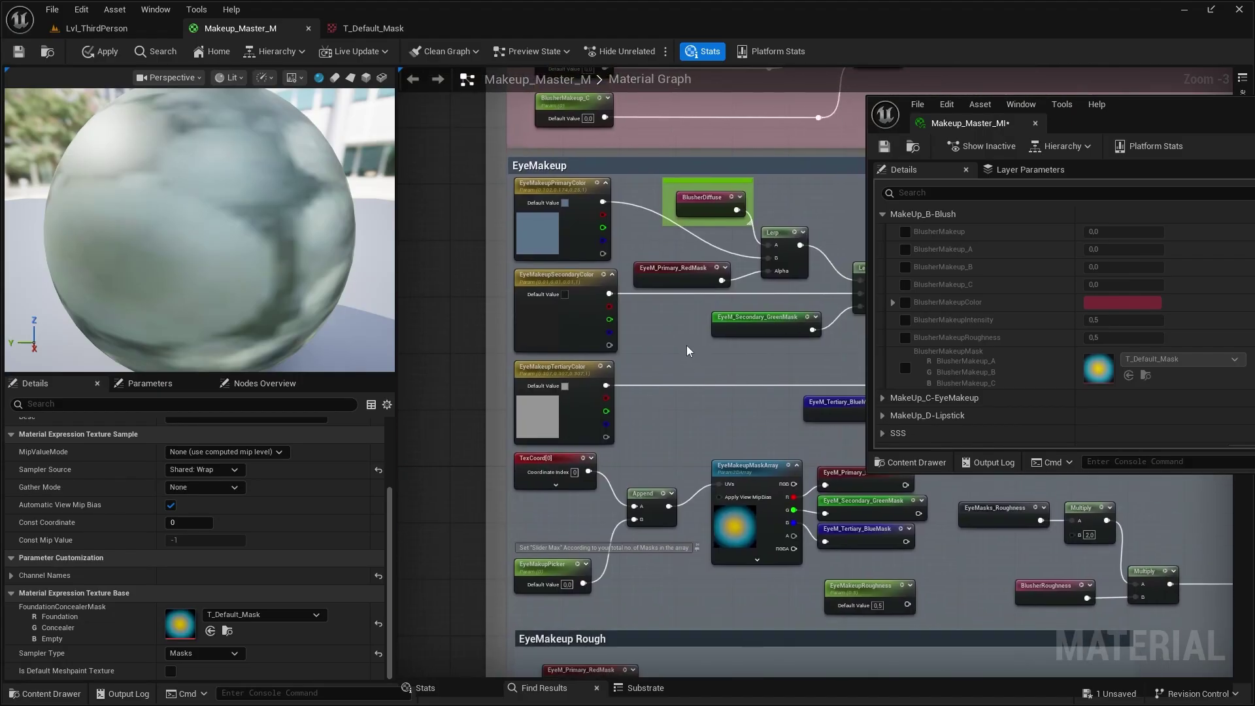
{"action": "left_click", "coordinate": [877, 397]}
{"action": "scroll", "coordinate": [1066, 363], "scroll_direction": "down", "scroll_amount": 3}
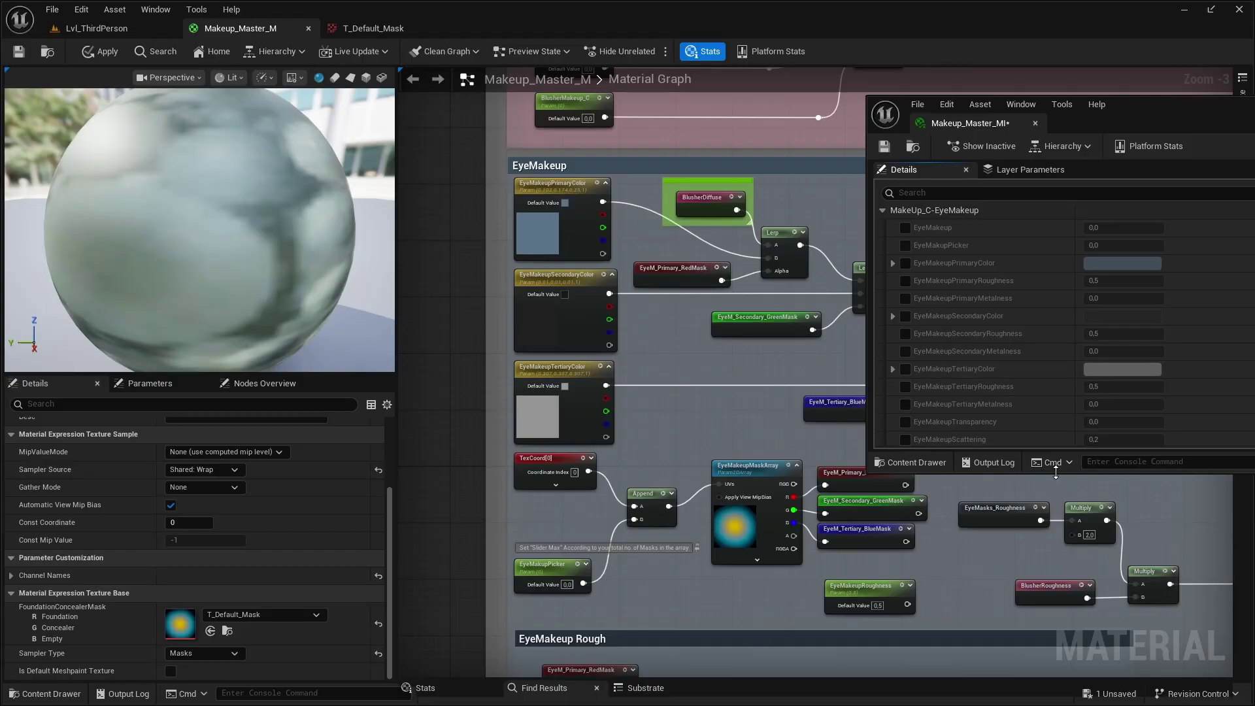
{"action": "left_click_drag", "start_coordinate": [1055, 471], "coordinate": [1050, 527]}
{"action": "right_click_drag", "start_coordinate": [1046, 556], "coordinate": [978, 543]}
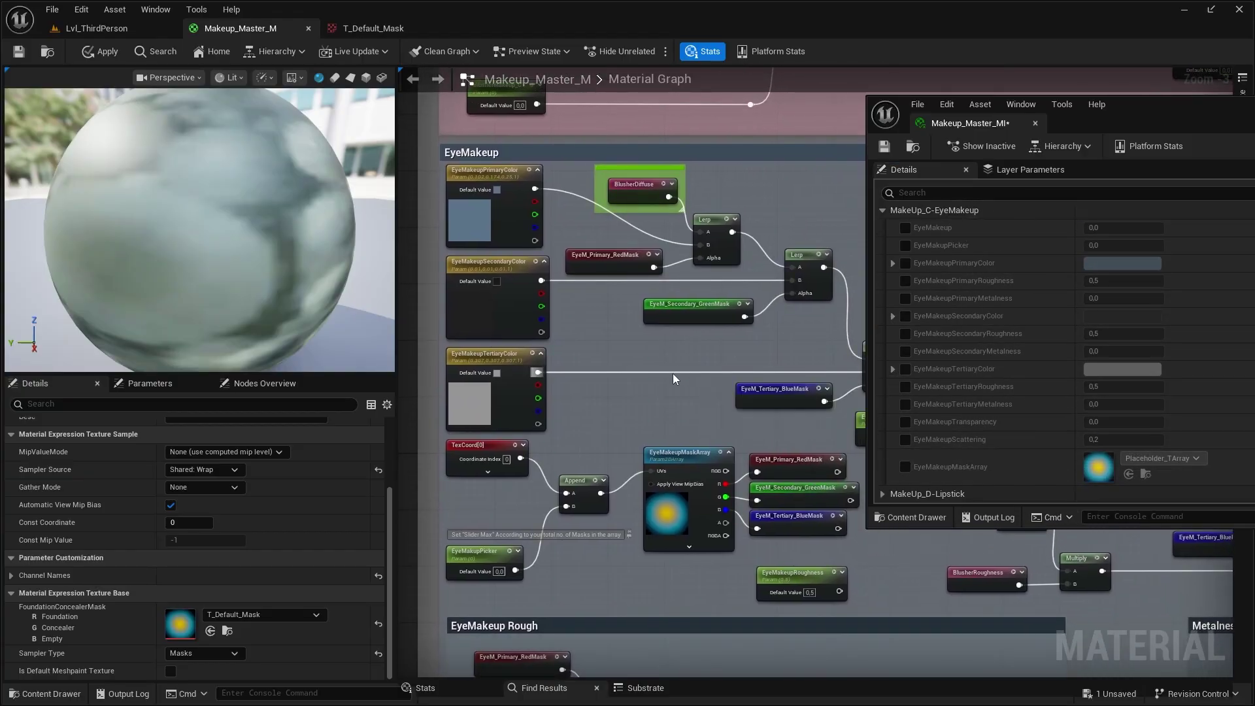
- Select the EyeMakeupPicker parameter feeding the Append node and inspect its slider range and description
{"action": "scroll", "coordinate": [673, 373], "scroll_direction": "up", "scroll_amount": 3}
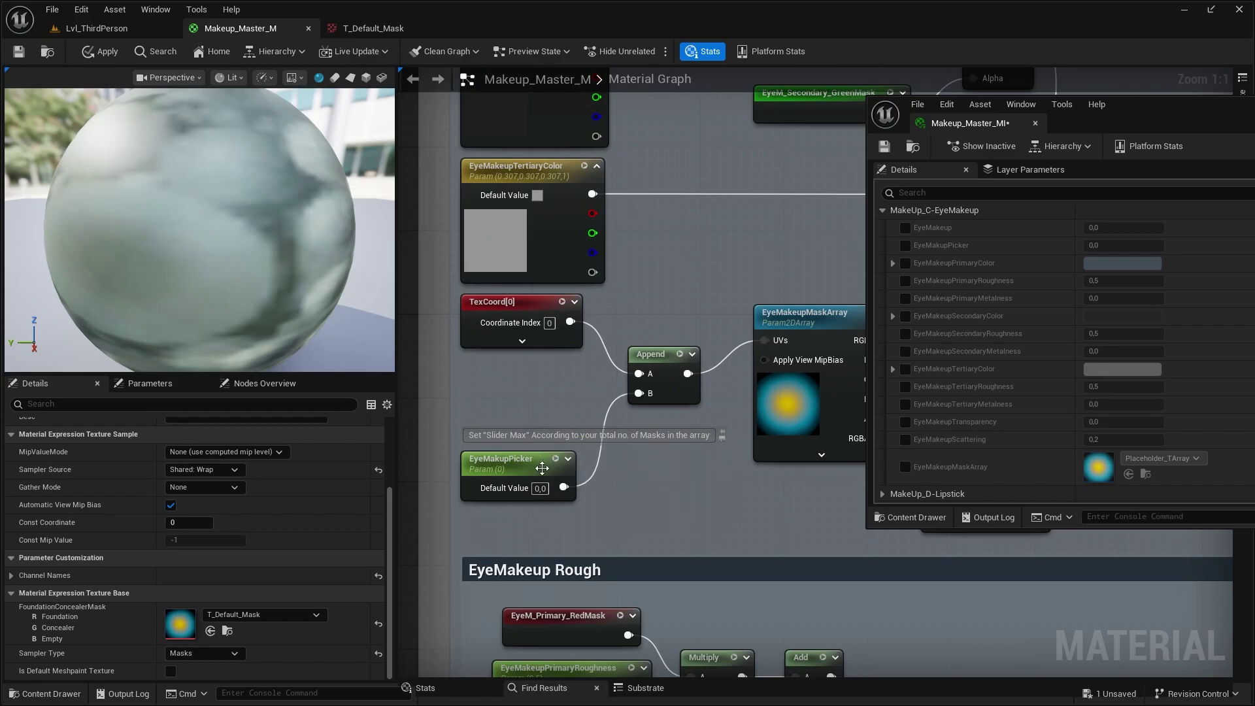
{"action": "left_click", "coordinate": [539, 467]}
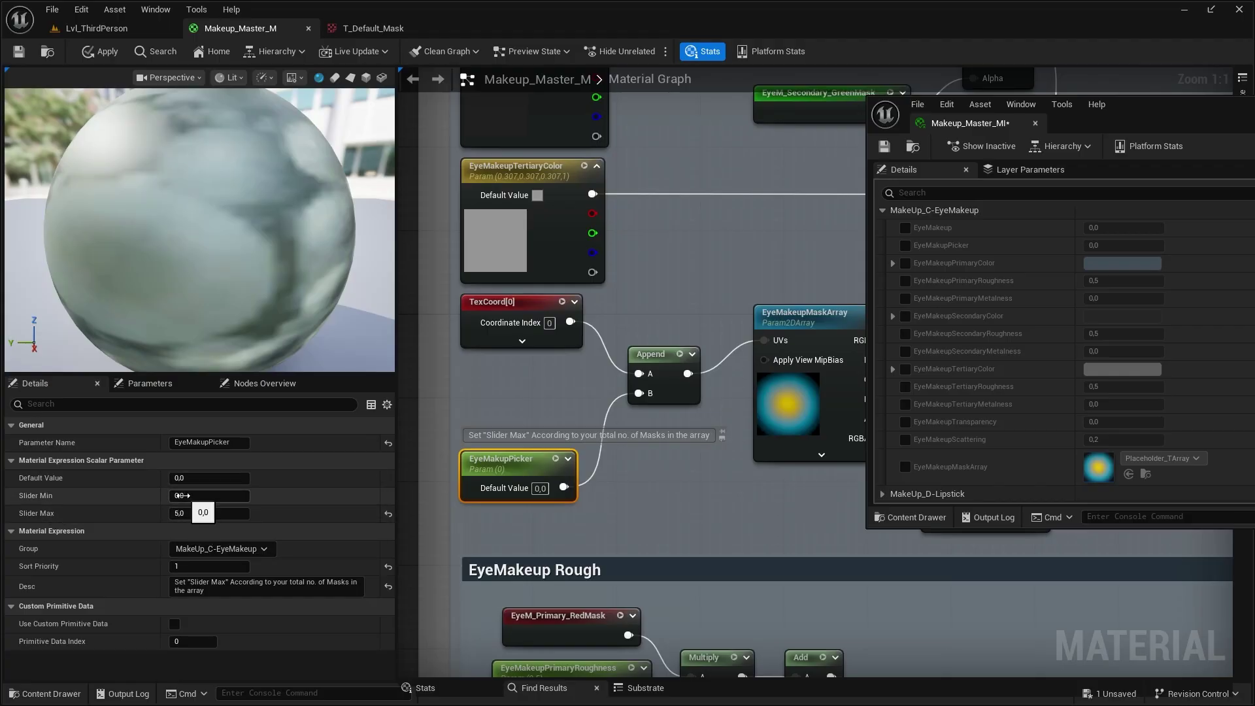
{"action": "scroll", "coordinate": [710, 367], "scroll_direction": "down", "scroll_amount": 1}
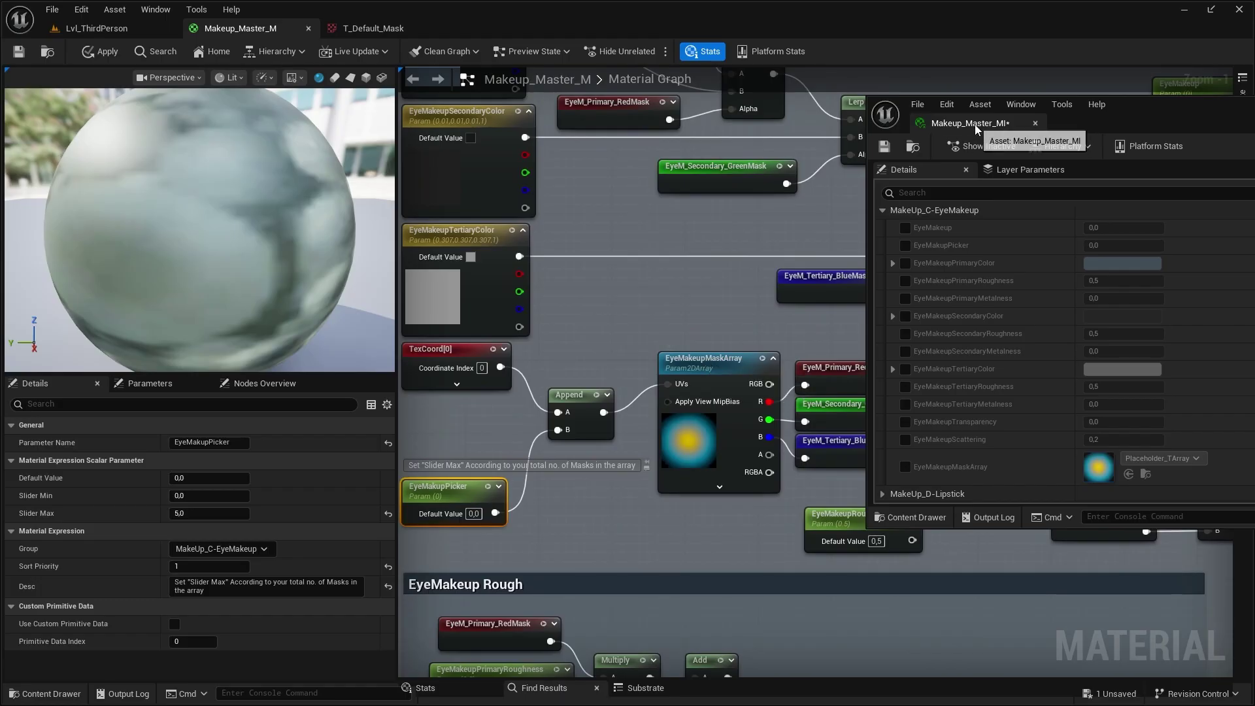
- Dock the floating Makeup_Master_MI editor back into the main window and return to the Makeup_Master_M graph
{"action": "left_click_drag", "start_coordinate": [975, 124], "coordinate": [539, 34]}
{"action": "left_click", "coordinate": [243, 29]}
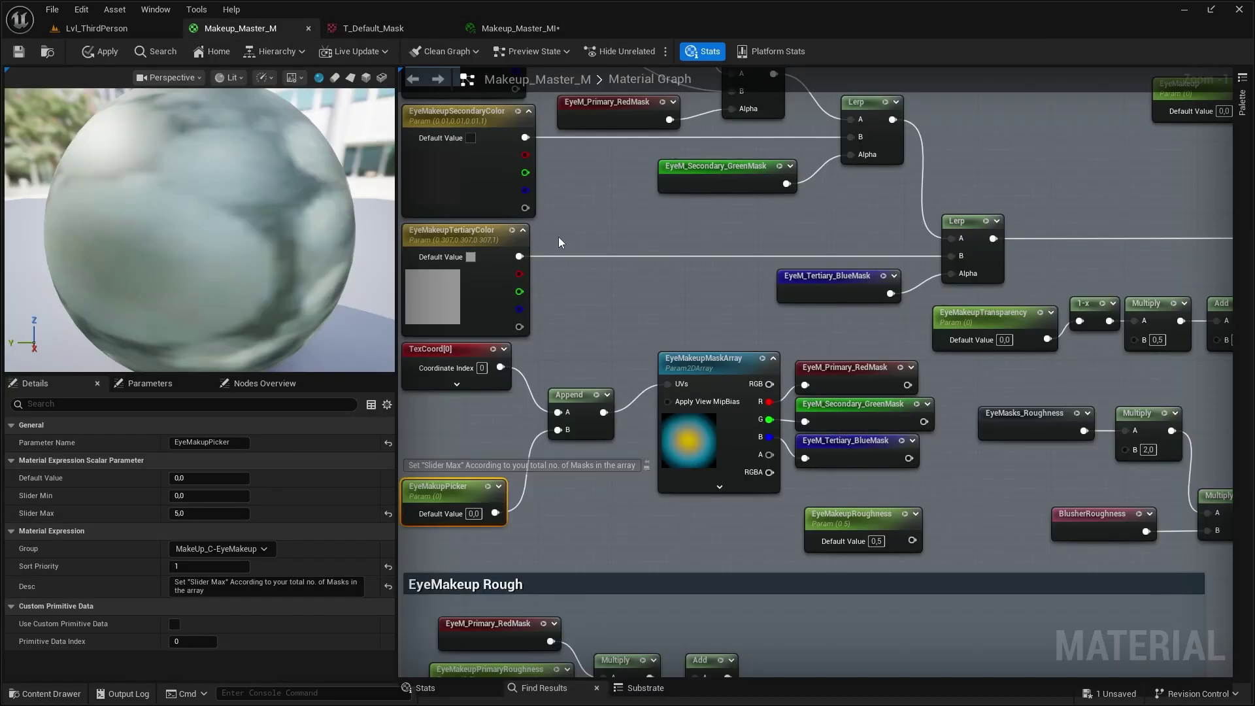
- Select the EyeMakeupMaskArray node, locate its Placeholder_TArray texture among the project's assets and open it
{"action": "left_click", "coordinate": [723, 377]}
{"action": "scroll", "coordinate": [328, 513], "scroll_direction": "down", "scroll_amount": 3}
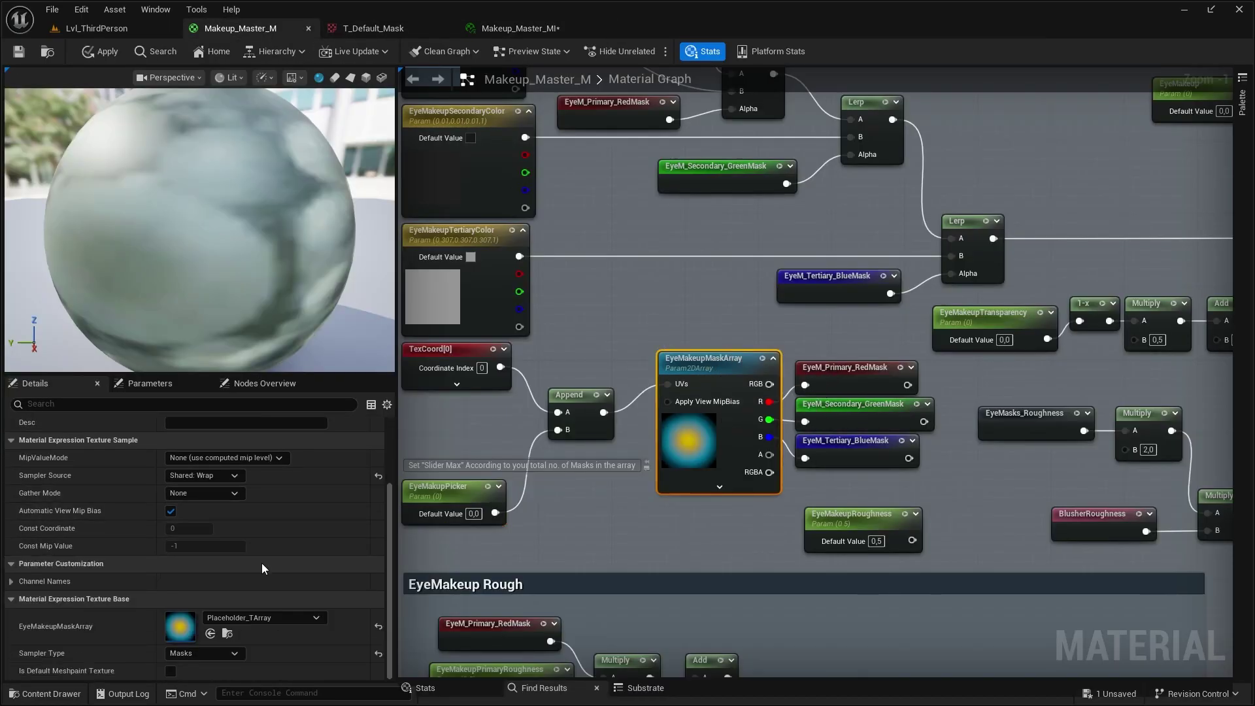
{"action": "left_click", "coordinate": [227, 634]}
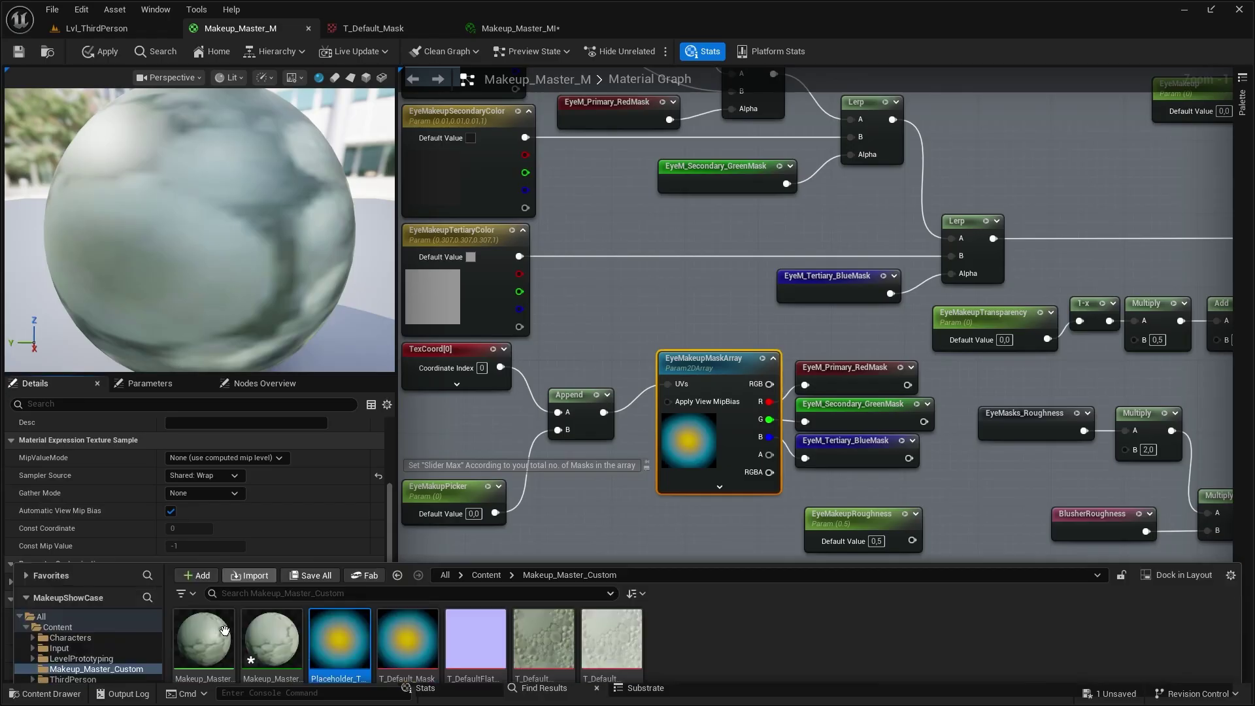
{"action": "double_click", "coordinate": [340, 438]}
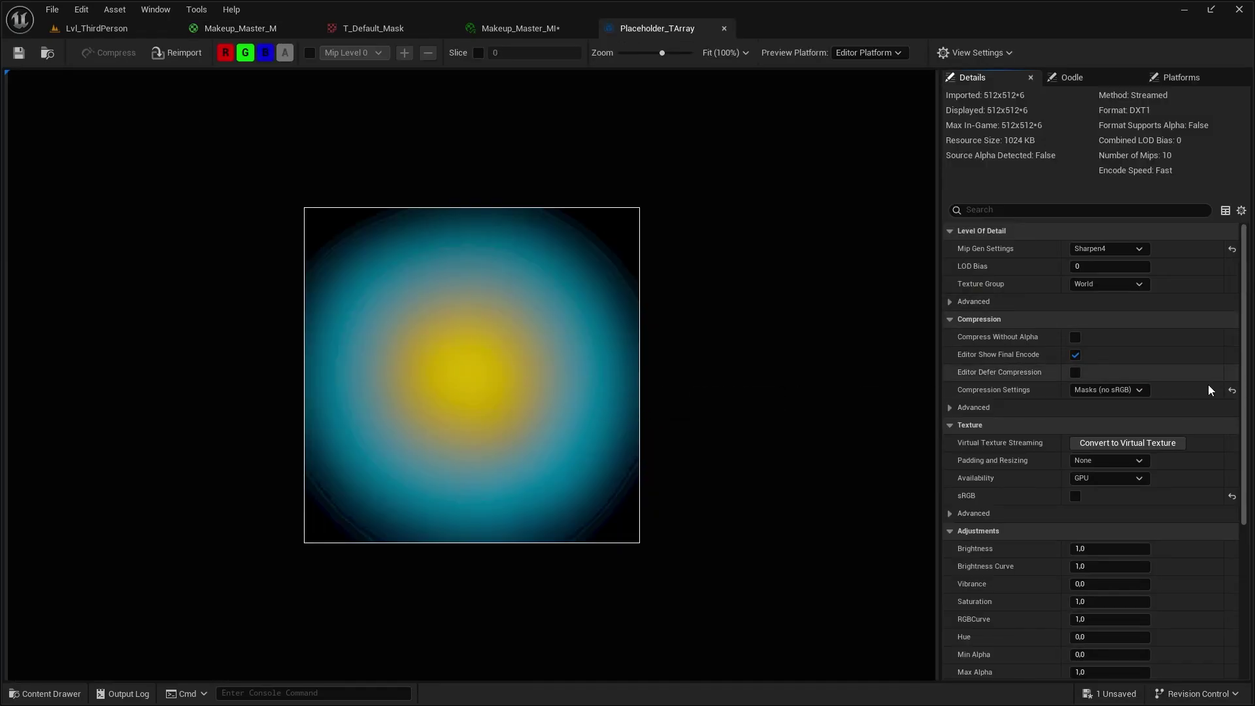
- Expand Placeholder_TArray's Source Textures to review the array elements, close the texture array and return to the Makeup_Master_M graph
{"action": "scroll", "coordinate": [1198, 437], "scroll_direction": "down", "scroll_amount": 5}
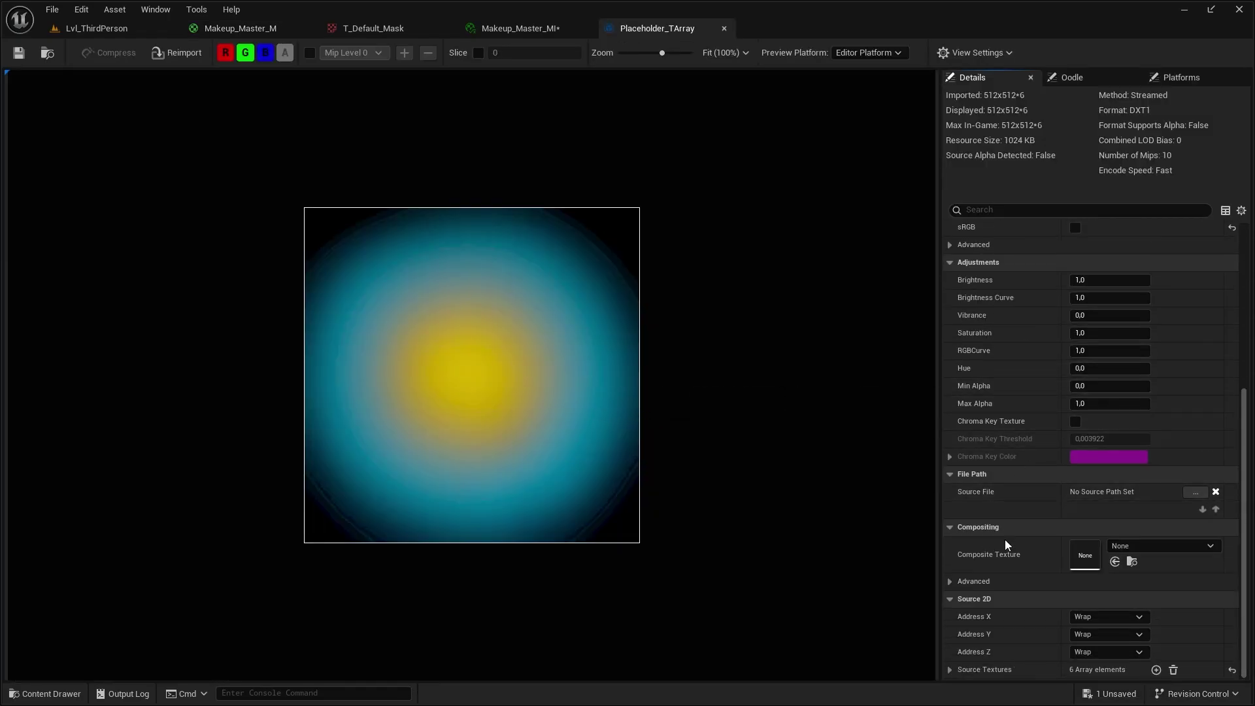
{"action": "left_click", "coordinate": [950, 670]}
{"action": "scroll", "coordinate": [1127, 458], "scroll_direction": "down", "scroll_amount": 3}
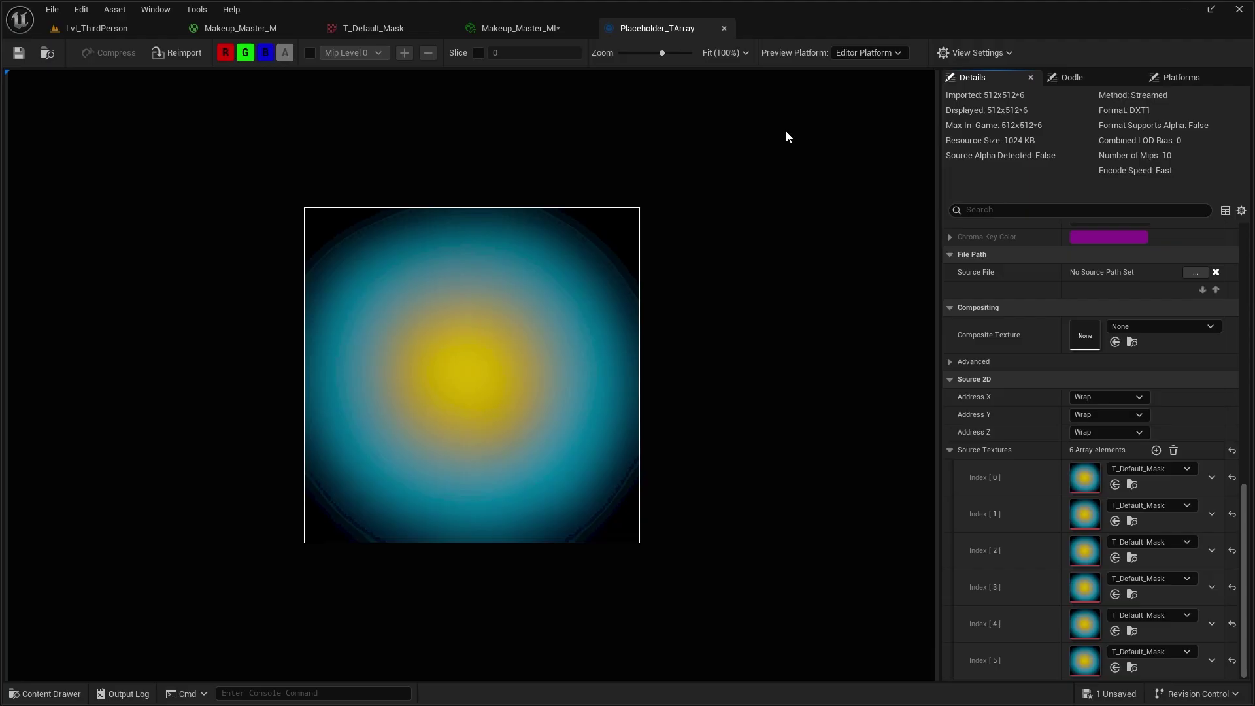
{"action": "left_click", "coordinate": [724, 28]}
{"action": "left_click", "coordinate": [255, 28]}
- Follow EyeMakeupMaskArray's channel outputs to the primary, secondary and tertiary mask nodes, and select the EyeMakeupRoughness parameter below them
{"action": "right_click_drag", "start_coordinate": [780, 359], "coordinate": [706, 376]}
{"action": "scroll", "coordinate": [798, 340], "scroll_direction": "down", "scroll_amount": 1}
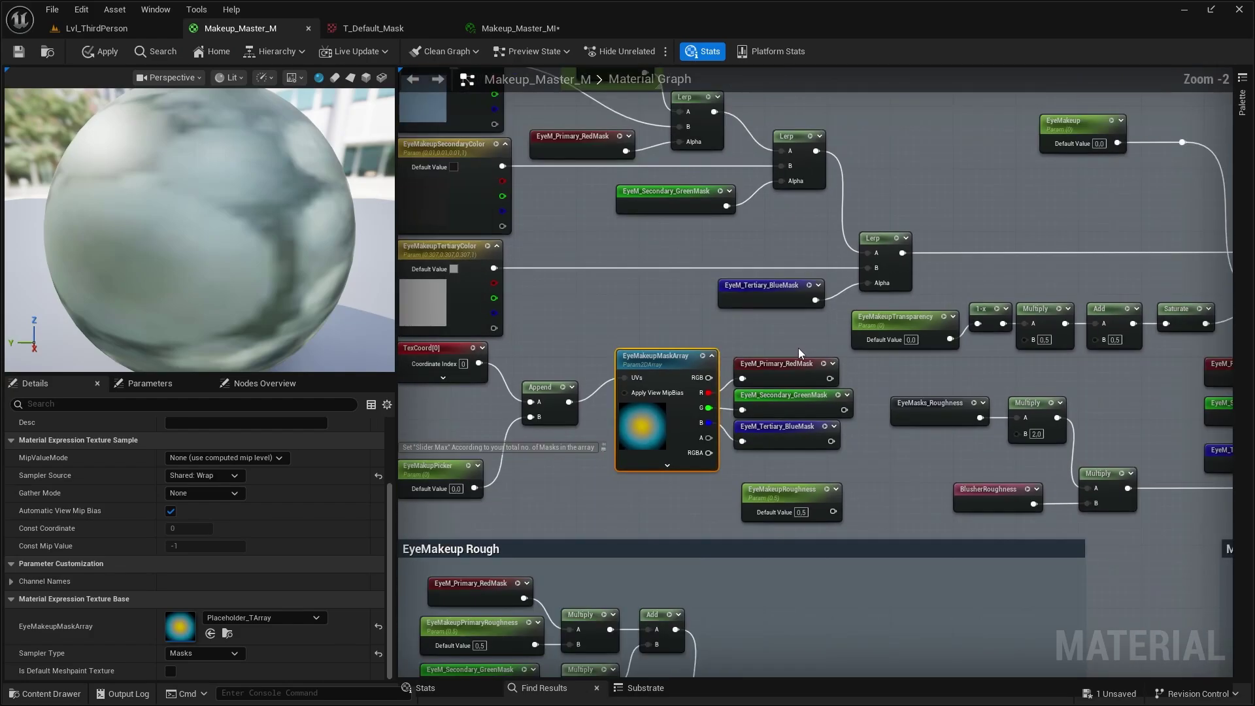
{"action": "right_click_drag", "start_coordinate": [798, 347], "coordinate": [733, 254]}
{"action": "left_click", "coordinate": [685, 398]}
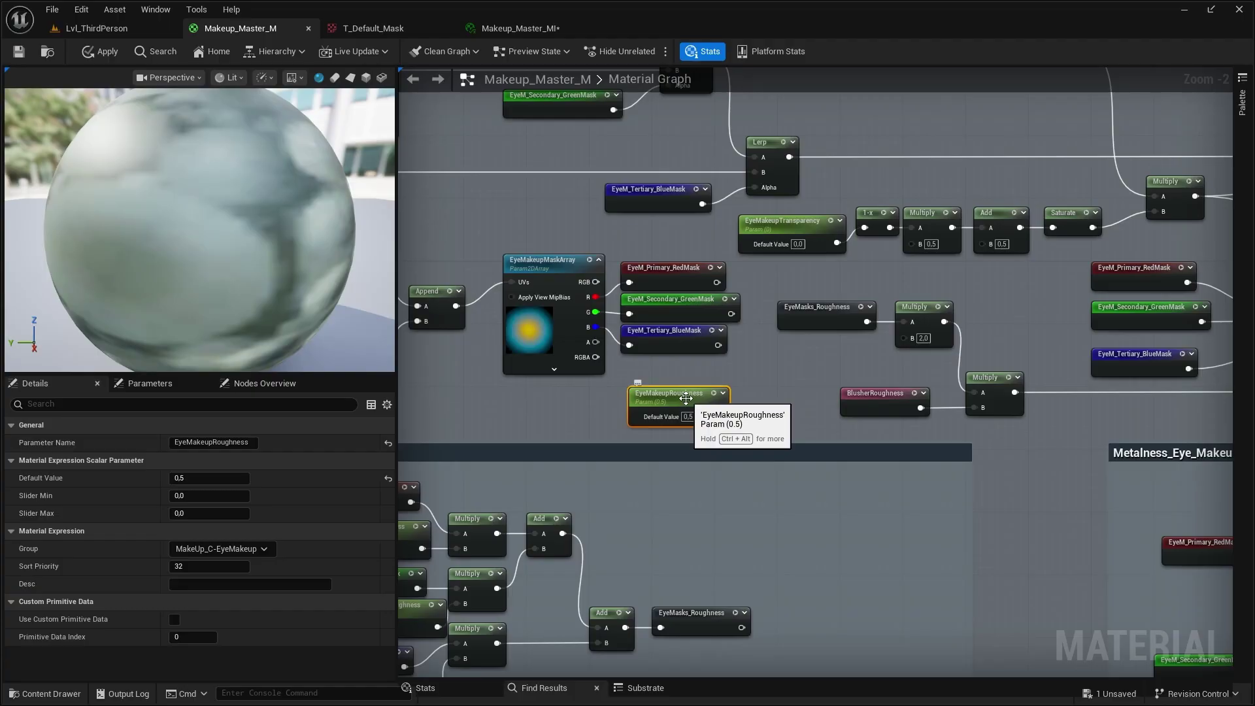
- Check the EyeMakeupRoughness node in the Makeup_Master_M graph against the MakeUp_C-EyeMakeup parameters of the Makeup_Master_MI instance
{"action": "left_click_drag", "start_coordinate": [719, 416], "coordinate": [769, 406]}
{"action": "left_click", "coordinate": [696, 398]}
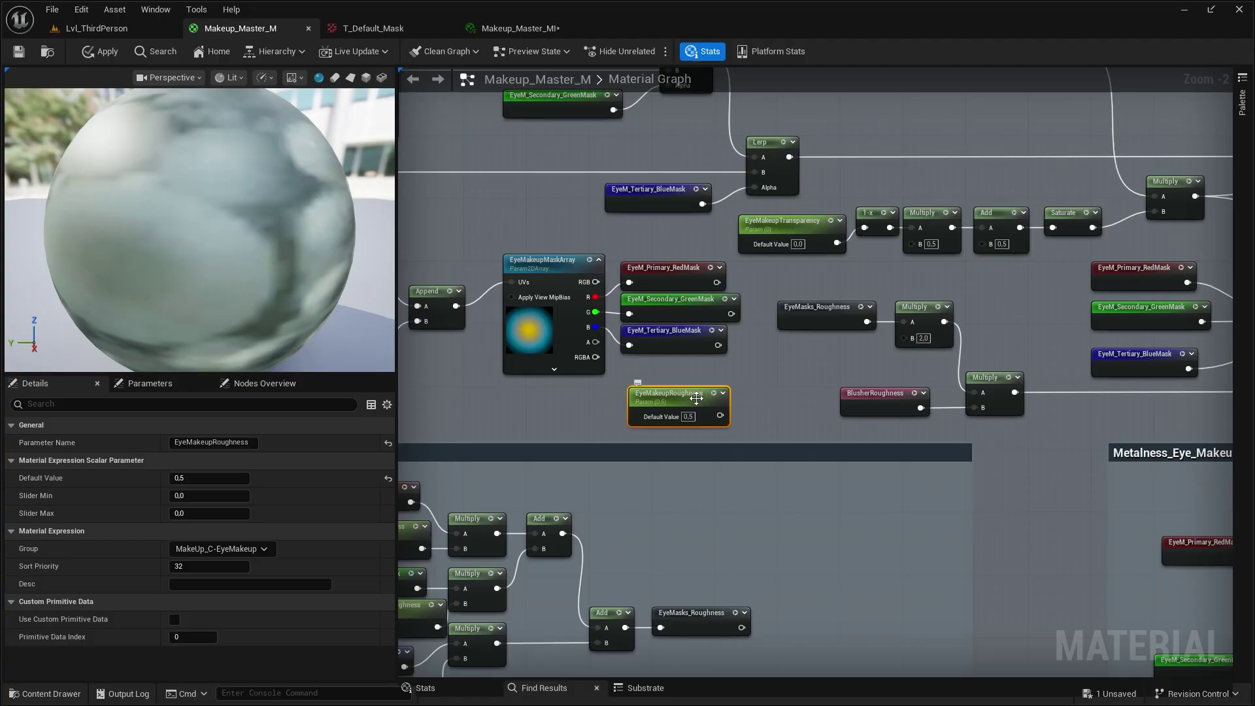
{"action": "right_click_drag", "start_coordinate": [771, 496], "coordinate": [927, 358]}
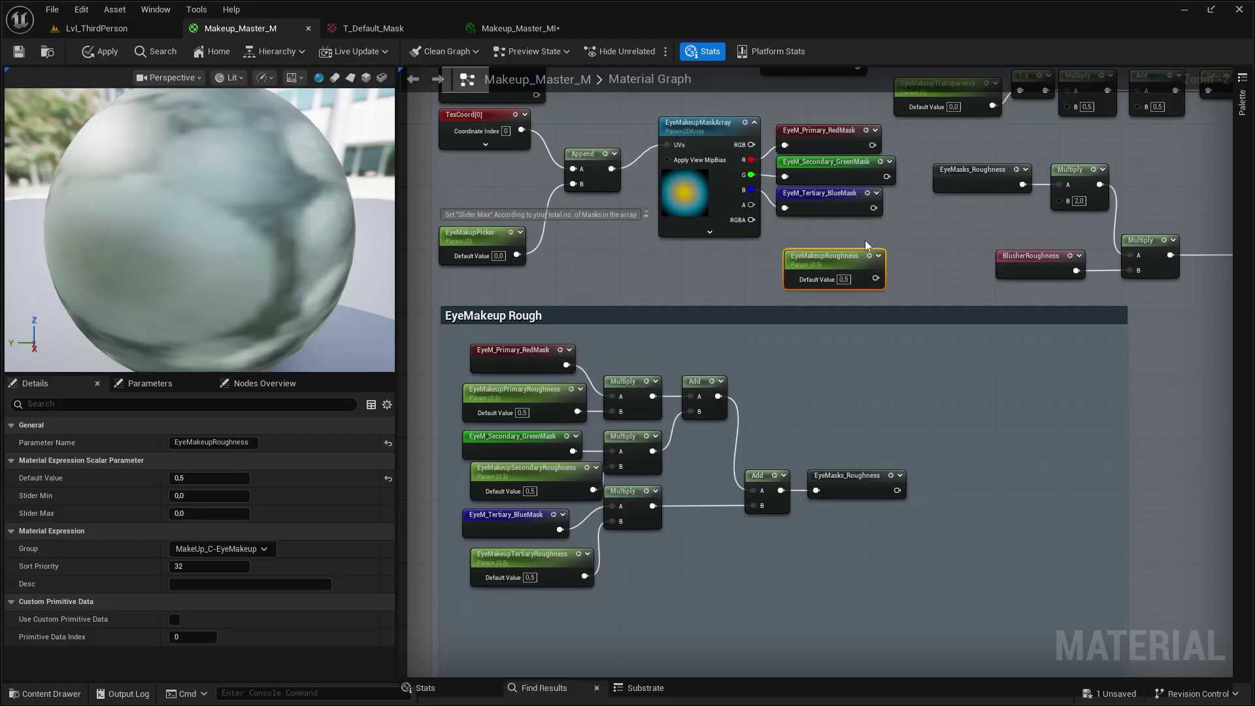
{"action": "left_click", "coordinate": [543, 28]}
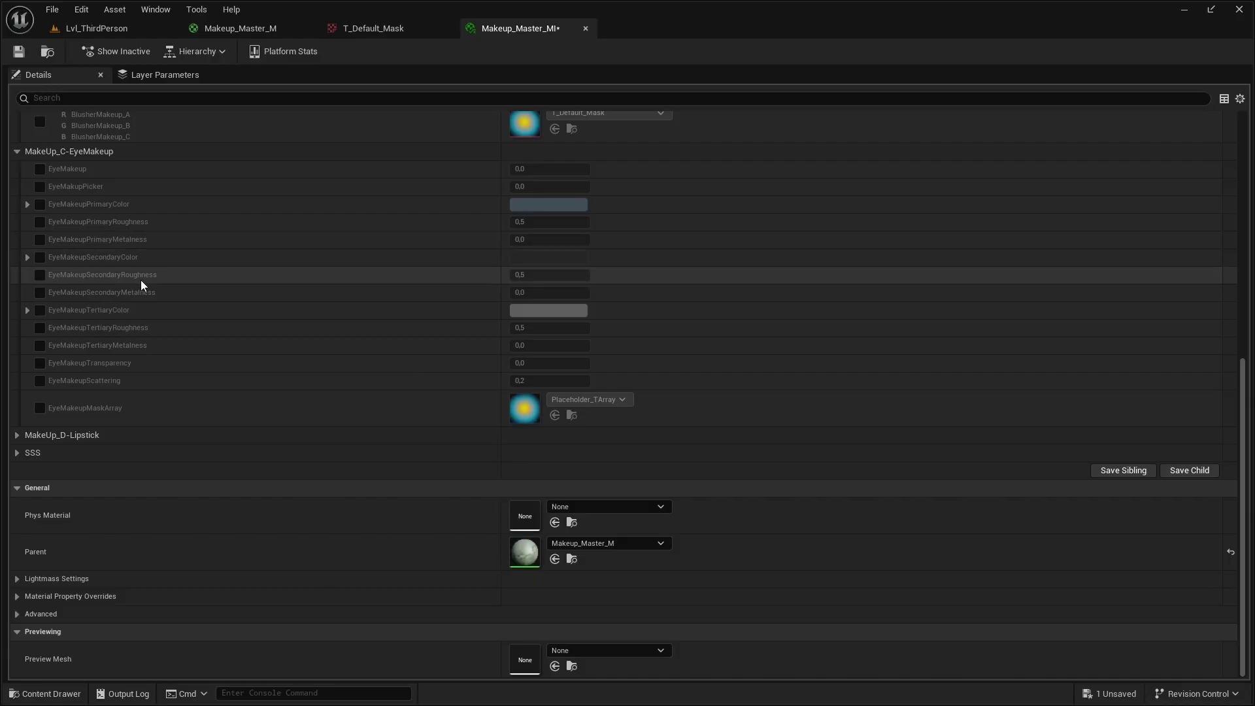
{"action": "left_click", "coordinate": [278, 28]}
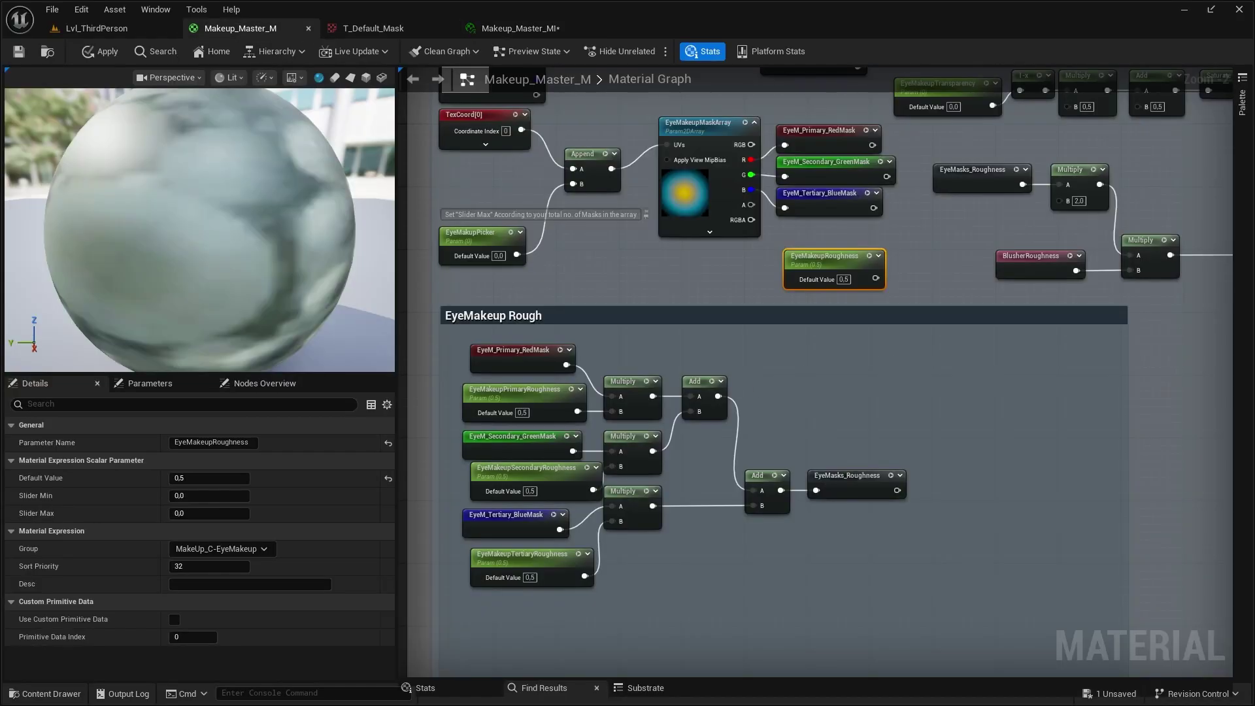
{"action": "right_click_drag", "start_coordinate": [864, 272], "coordinate": [627, 323]}
{"action": "right_click_drag", "start_coordinate": [946, 392], "coordinate": [919, 419]}
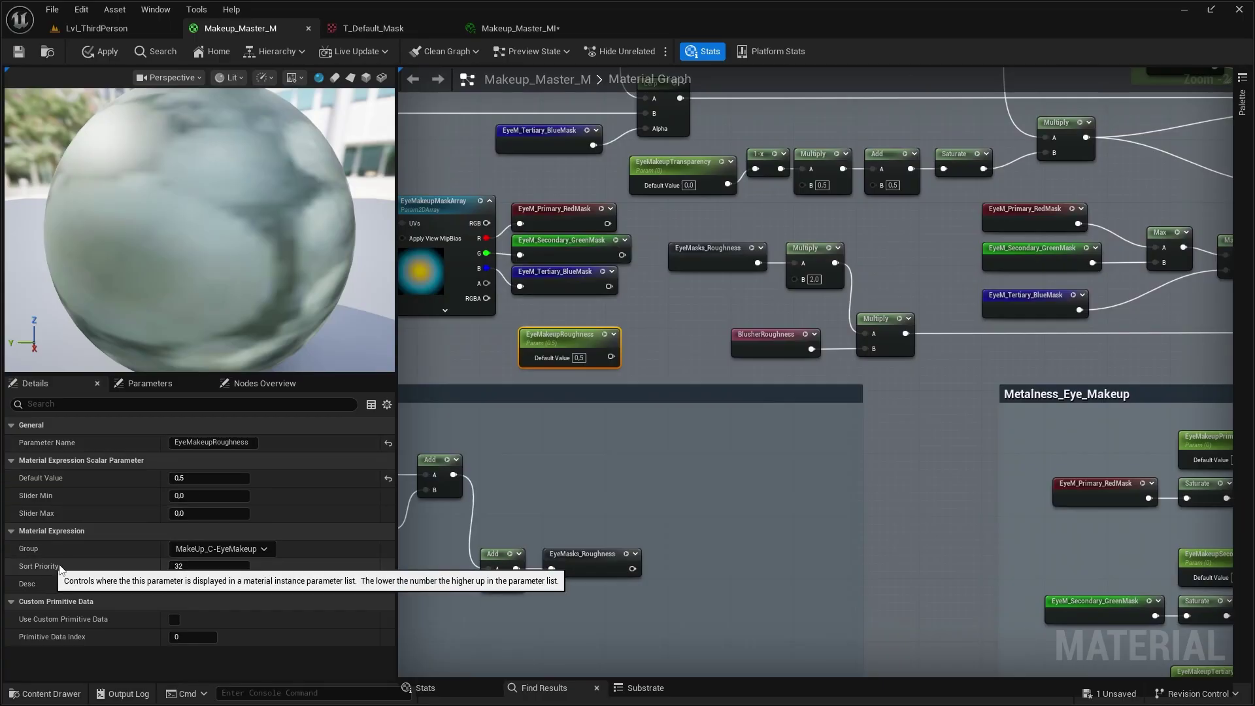
{"action": "left_click", "coordinate": [539, 29]}
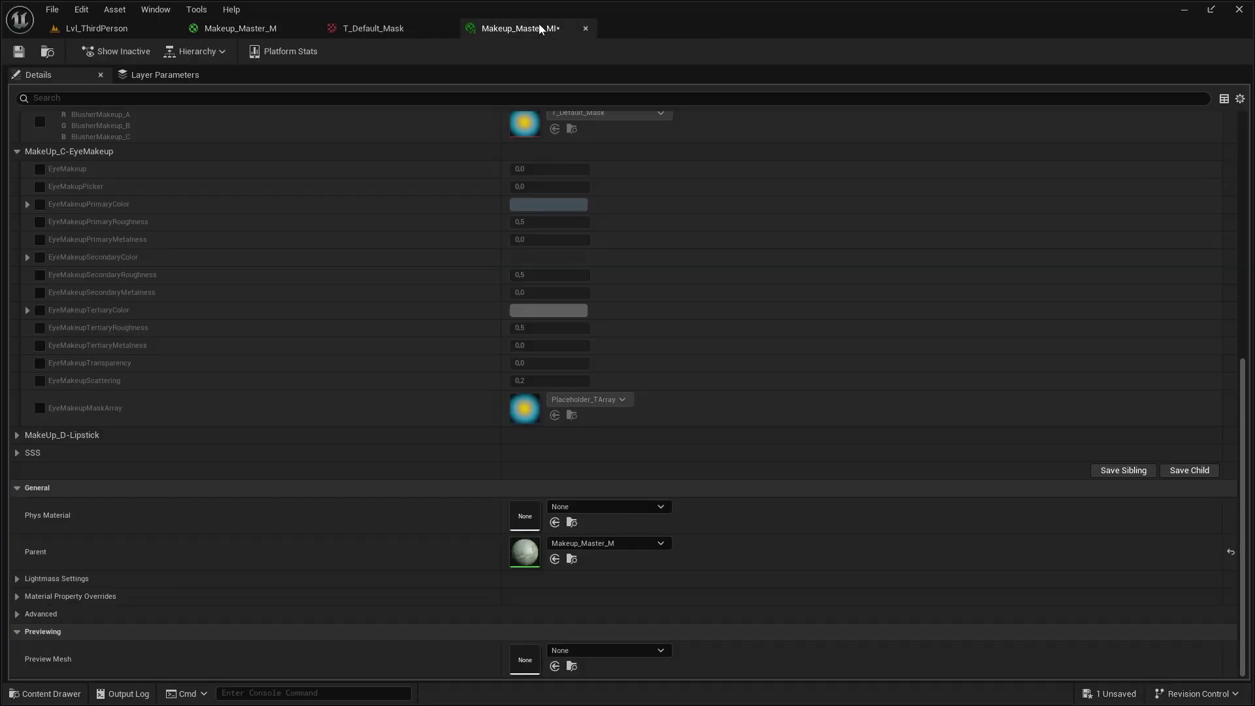
{"action": "left_click", "coordinate": [241, 29]}
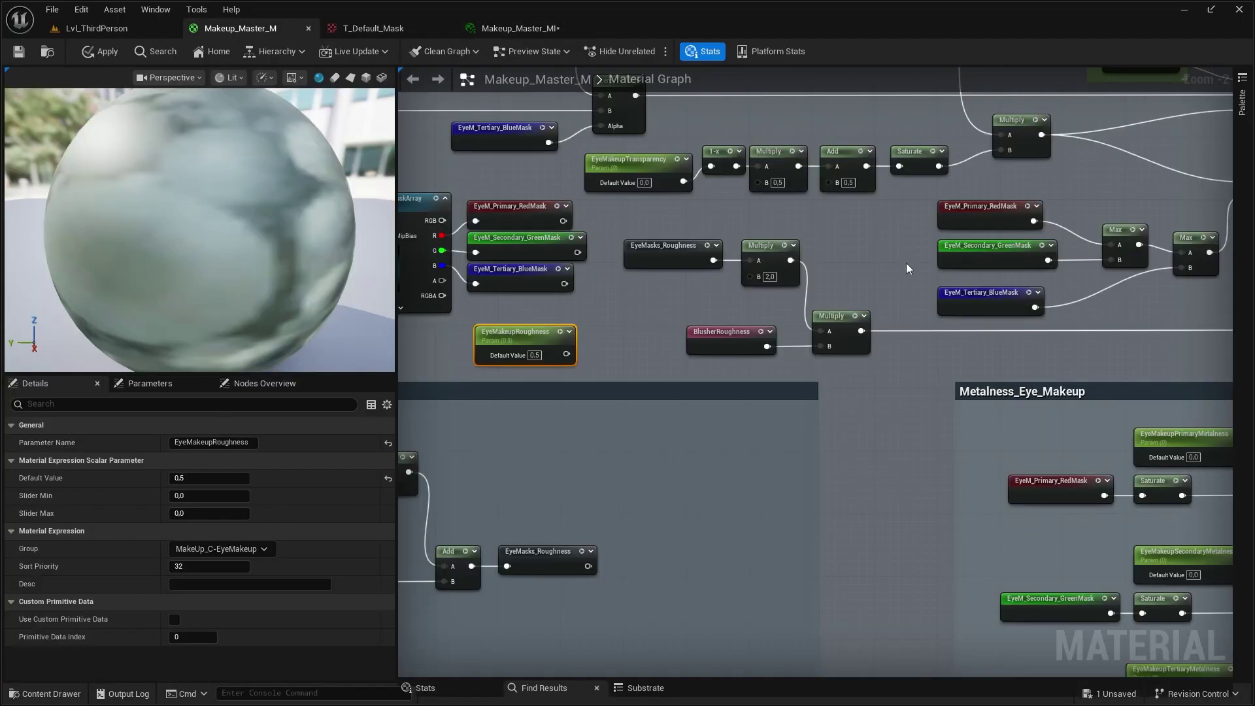
- Examine the eye makeup diffuse, scatter and roughness outputs and the Metalness_Eye_Makeup section of the material graph
{"action": "right_click_drag", "start_coordinate": [884, 226], "coordinate": [631, 318]}
{"action": "scroll", "coordinate": [886, 273], "scroll_direction": "down", "scroll_amount": 1}
{"action": "right_click_drag", "start_coordinate": [887, 273], "coordinate": [869, 362]}
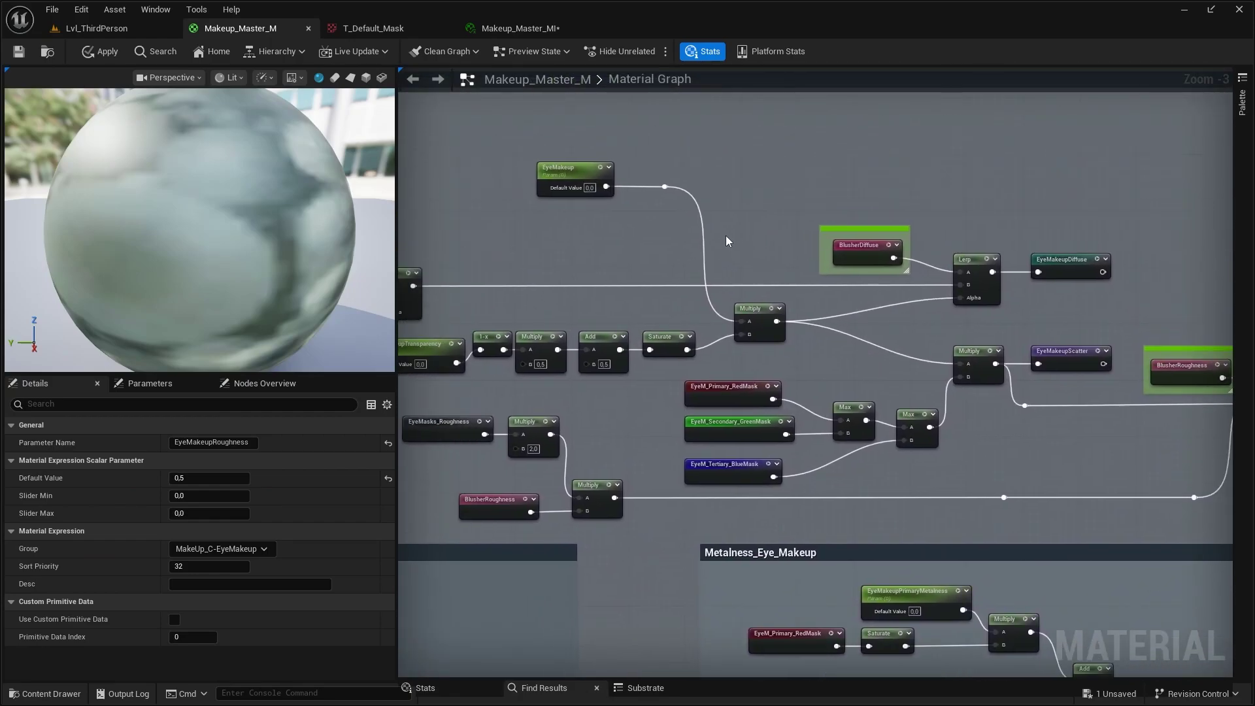
{"action": "right_click_drag", "start_coordinate": [725, 235], "coordinate": [778, 236]}
{"action": "right_click_drag", "start_coordinate": [915, 301], "coordinate": [696, 264]}
{"action": "right_click_drag", "start_coordinate": [981, 279], "coordinate": [739, 240]}
{"action": "scroll", "coordinate": [739, 240], "scroll_direction": "down", "scroll_amount": 1}
{"action": "right_click_drag", "start_coordinate": [654, 457], "coordinate": [737, 191]}
{"action": "scroll", "coordinate": [822, 248], "scroll_direction": "up", "scroll_amount": 1}
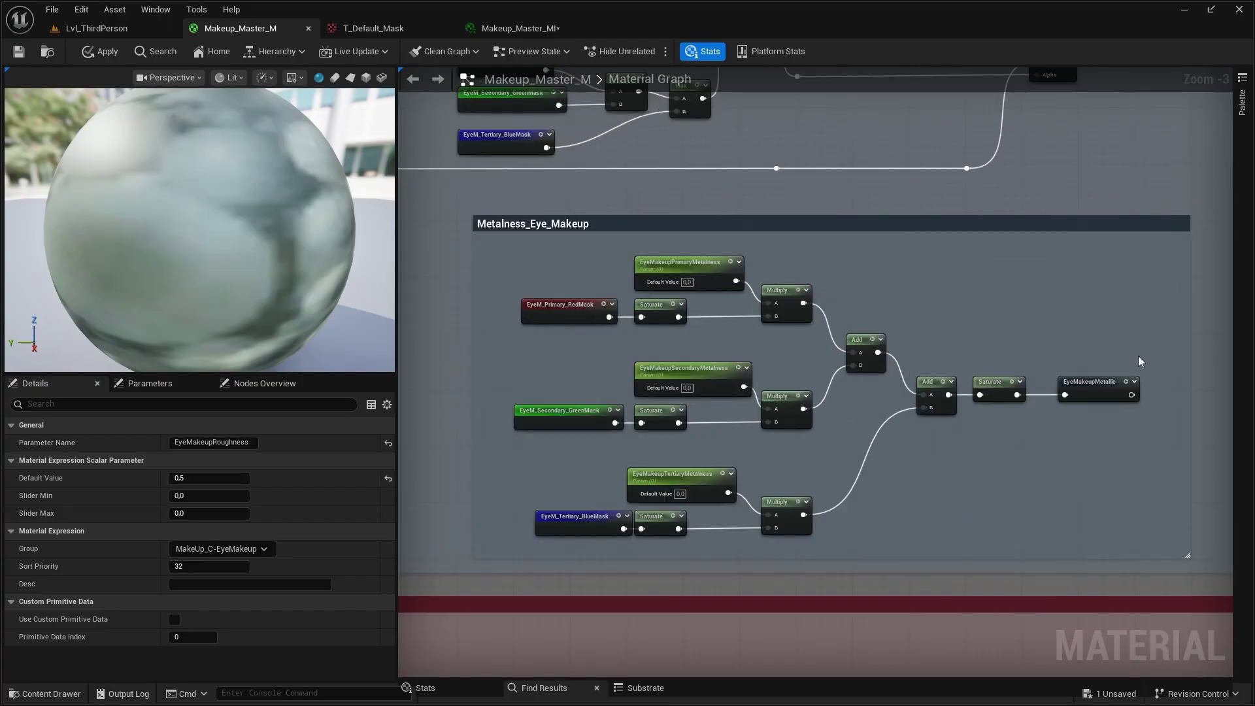
{"action": "scroll", "coordinate": [802, 413], "scroll_direction": "down", "scroll_amount": 2}
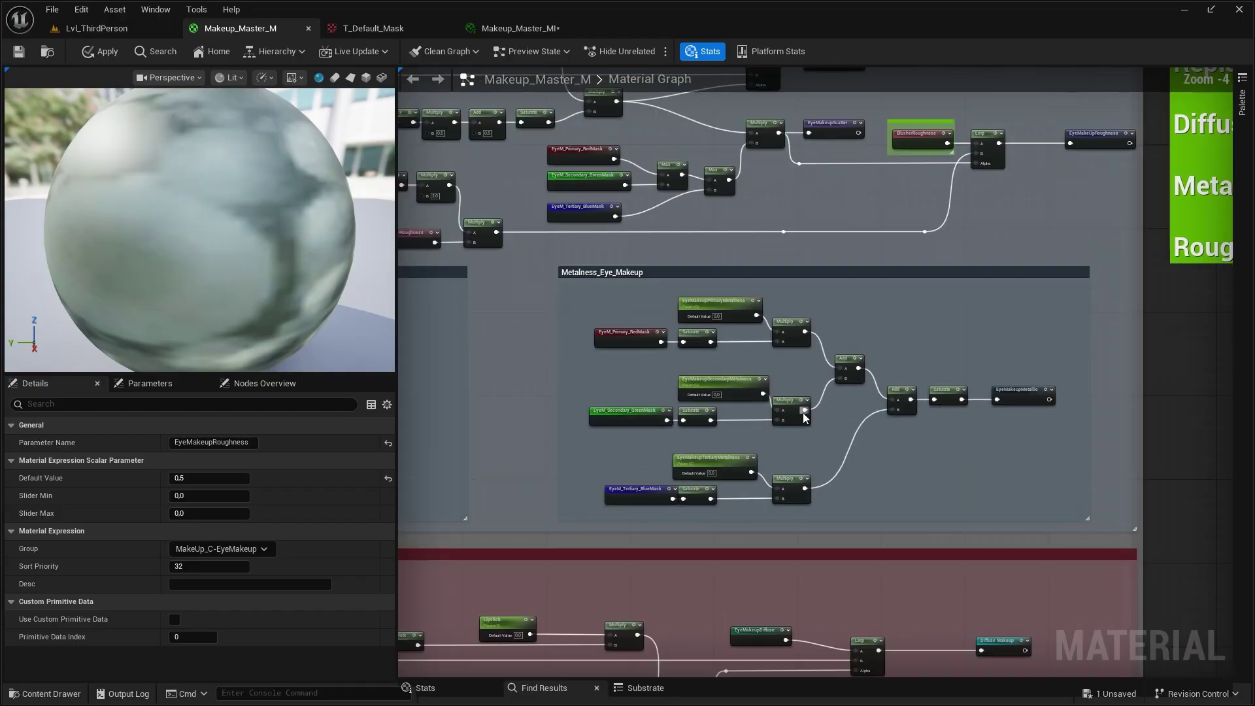
{"action": "right_click_drag", "start_coordinate": [803, 413], "coordinate": [585, 406]}
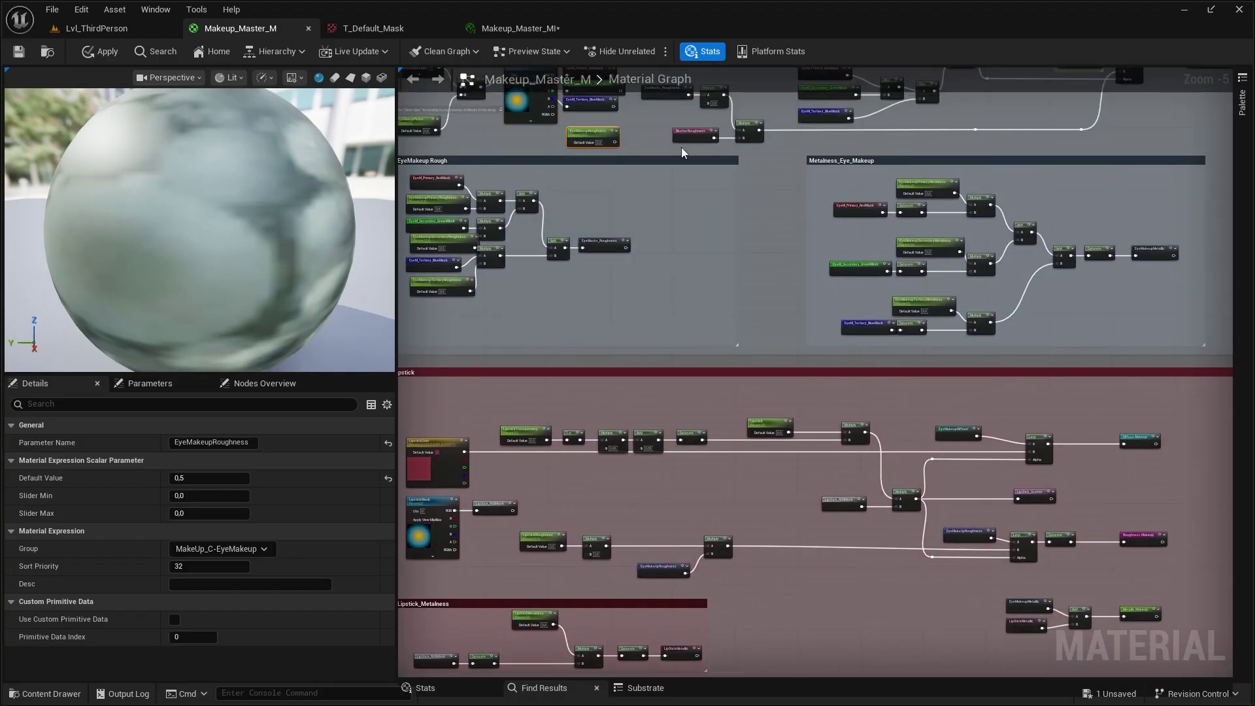
- Examine the Lipstick and Lipstick_Metalness sections, including the LipstickMask texture parameter's settings and the lipstick transparency and roughness chains
{"action": "right_click_drag", "start_coordinate": [769, 356], "coordinate": [806, 331]}
{"action": "scroll", "coordinate": [755, 340], "scroll_direction": "up", "scroll_amount": 2}
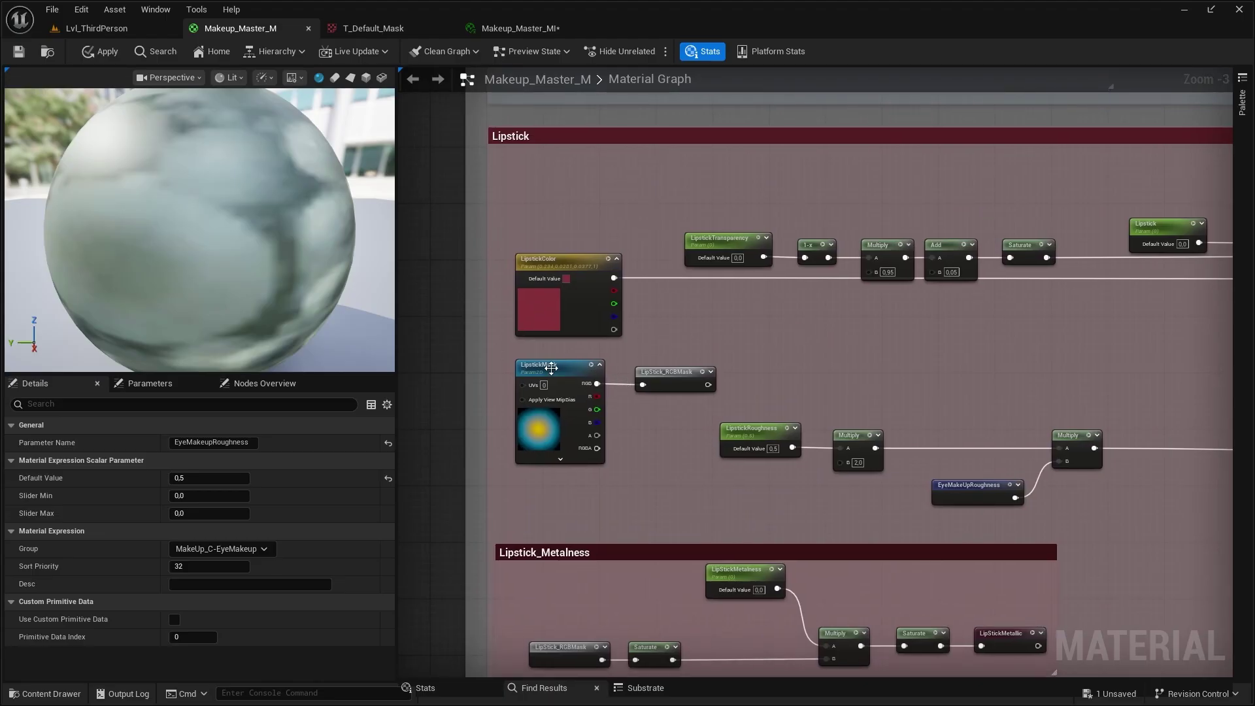
{"action": "left_click", "coordinate": [584, 363]}
{"action": "right_click_drag", "start_coordinate": [624, 339], "coordinate": [572, 350]}
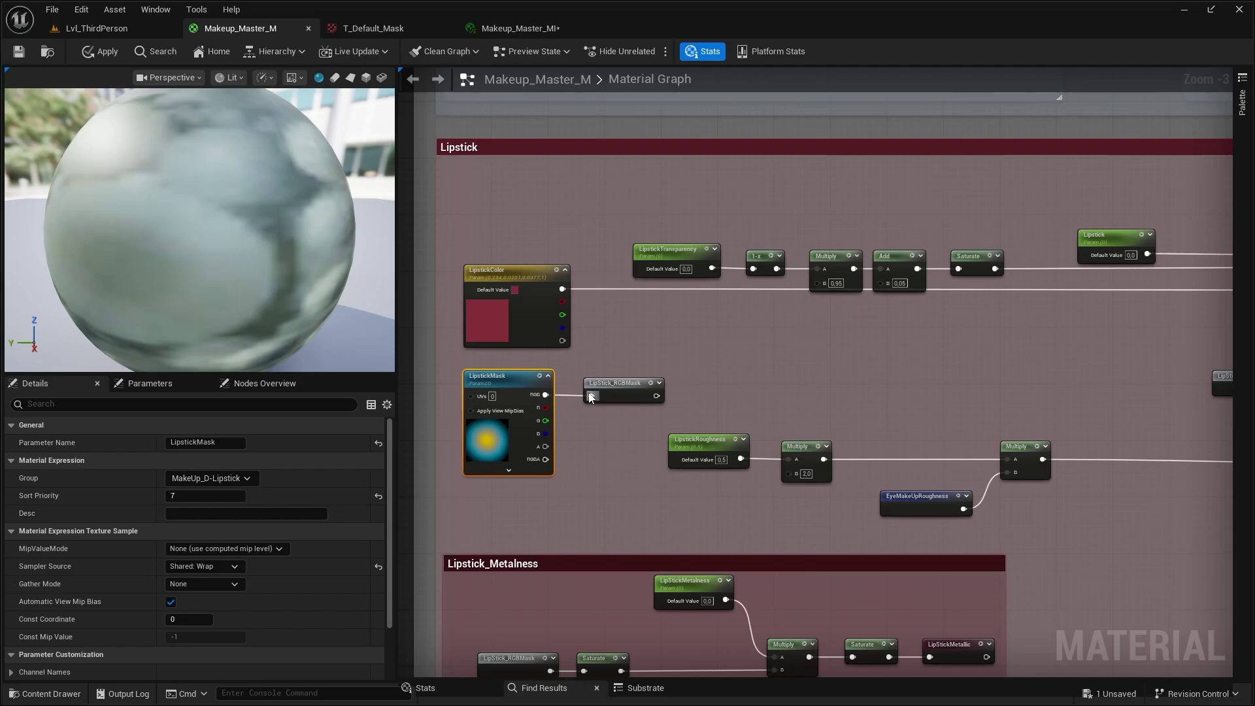
{"action": "right_click_drag", "start_coordinate": [648, 284], "coordinate": [588, 306]}
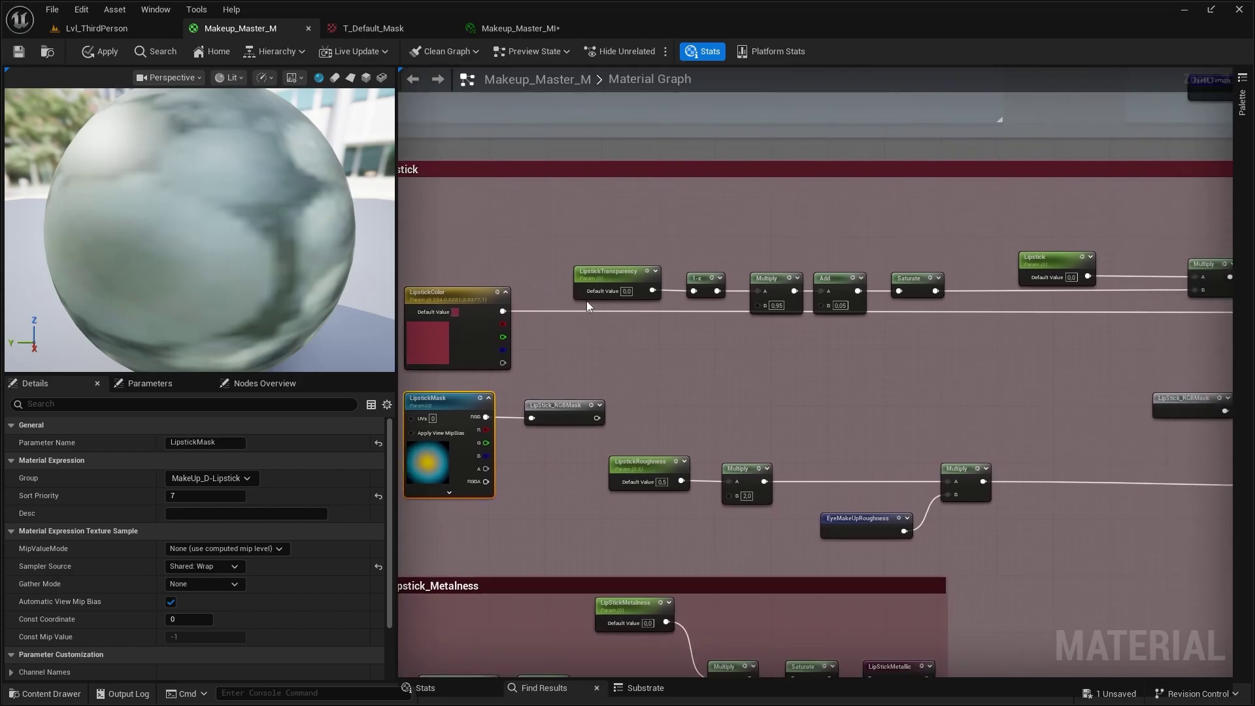
{"action": "right_click_drag", "start_coordinate": [501, 312], "coordinate": [465, 308]}
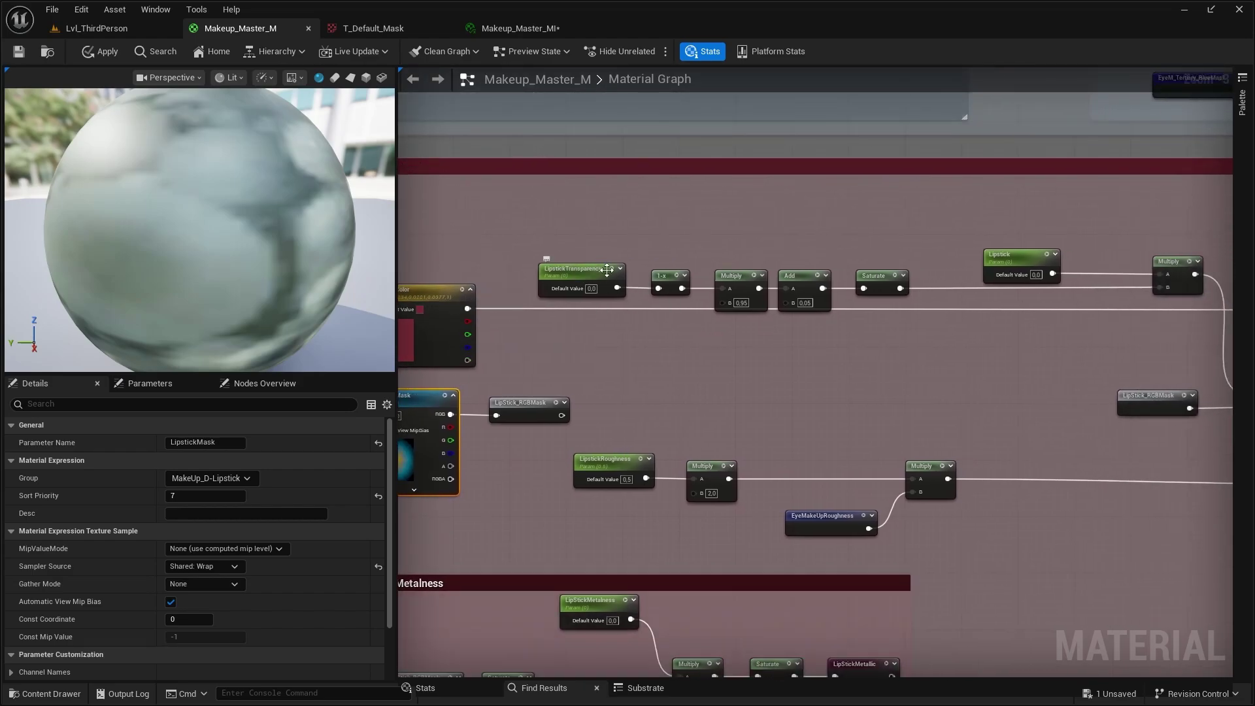
{"action": "scroll", "coordinate": [497, 285], "scroll_direction": "down", "scroll_amount": 1}
{"action": "scroll", "coordinate": [842, 354], "scroll_direction": "up", "scroll_amount": 1}
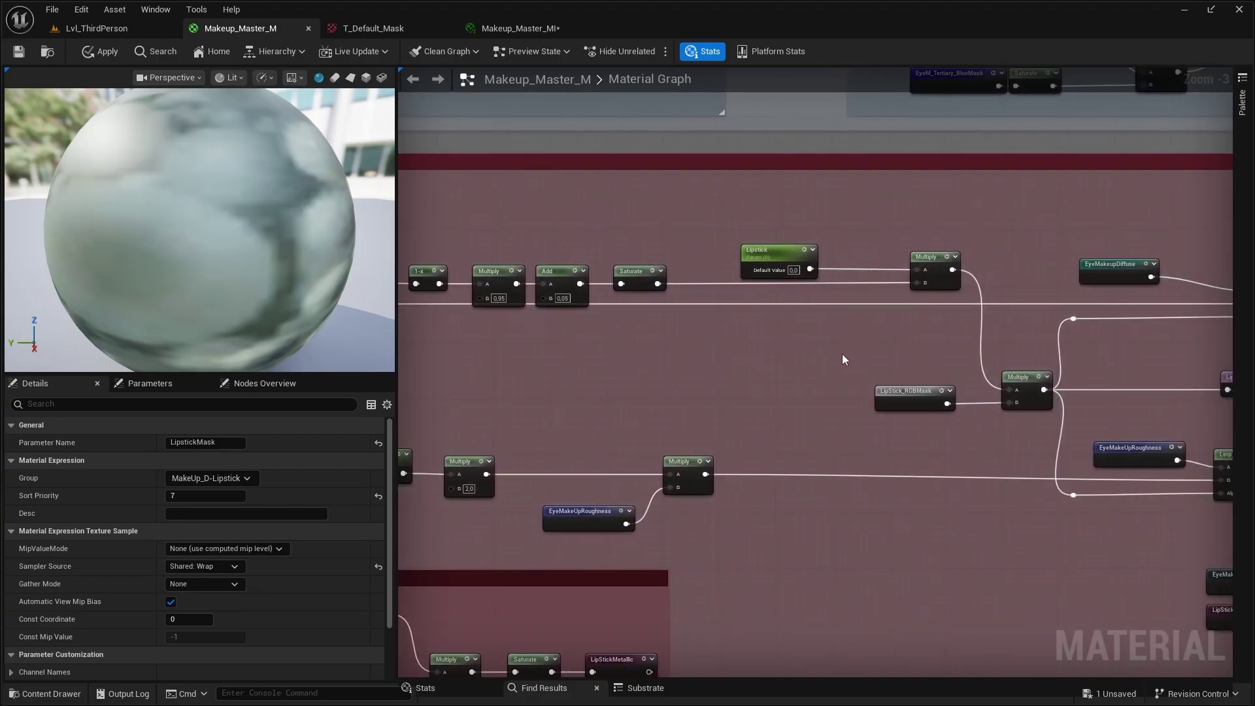
{"action": "scroll", "coordinate": [700, 318], "scroll_direction": "down", "scroll_amount": 4}
{"action": "scroll", "coordinate": [552, 401], "scroll_direction": "up", "scroll_amount": 4}
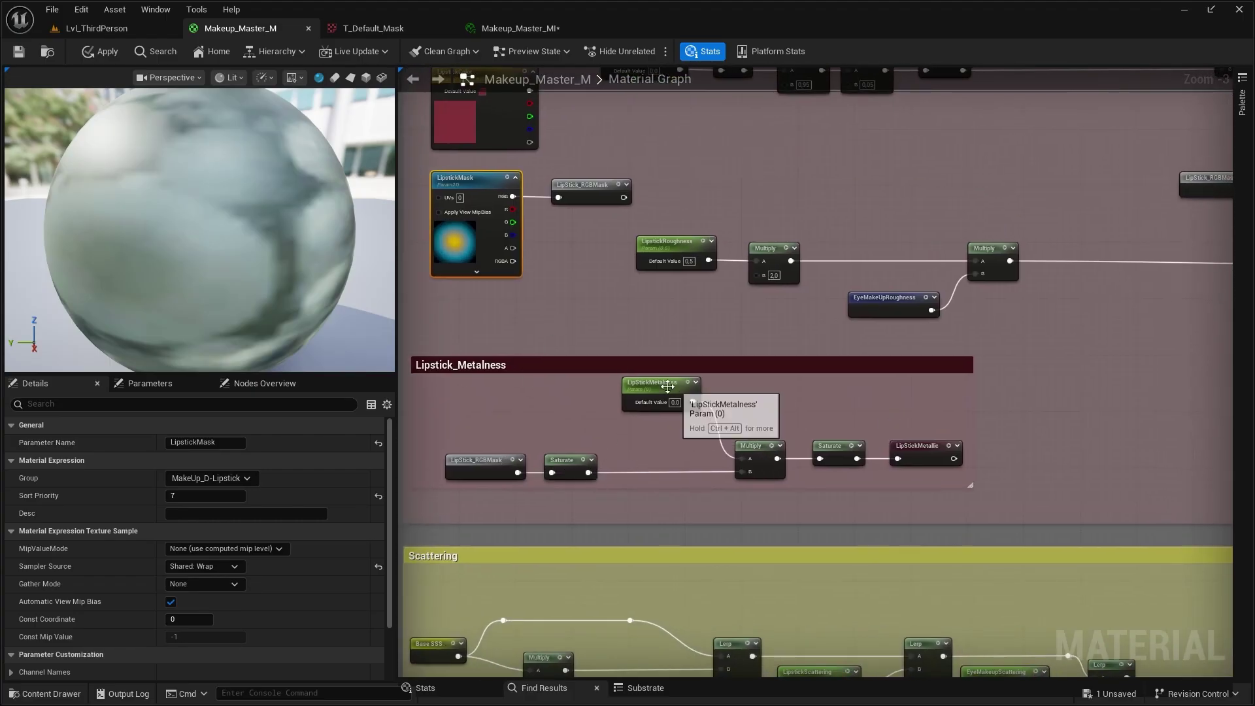
{"action": "scroll", "coordinate": [762, 458], "scroll_direction": "down", "scroll_amount": 2}
{"action": "right_click_drag", "start_coordinate": [850, 392], "coordinate": [759, 398]}
- Expand the MakeUp_D-Lipstick parameter group in the Makeup_Master_MI instance to view its parameters and return to the Makeup_Master_M graph
{"action": "left_click", "coordinate": [520, 28]}
{"action": "left_click", "coordinate": [20, 434]}
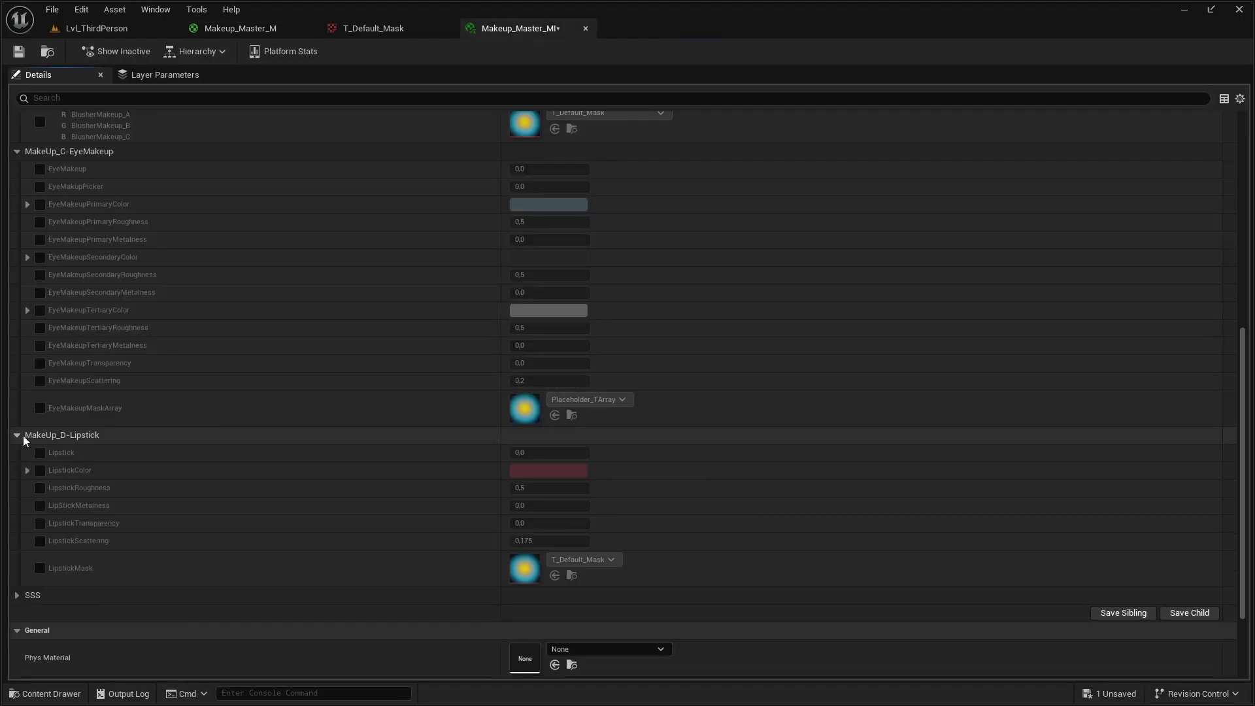
{"action": "left_click", "coordinate": [240, 28]}
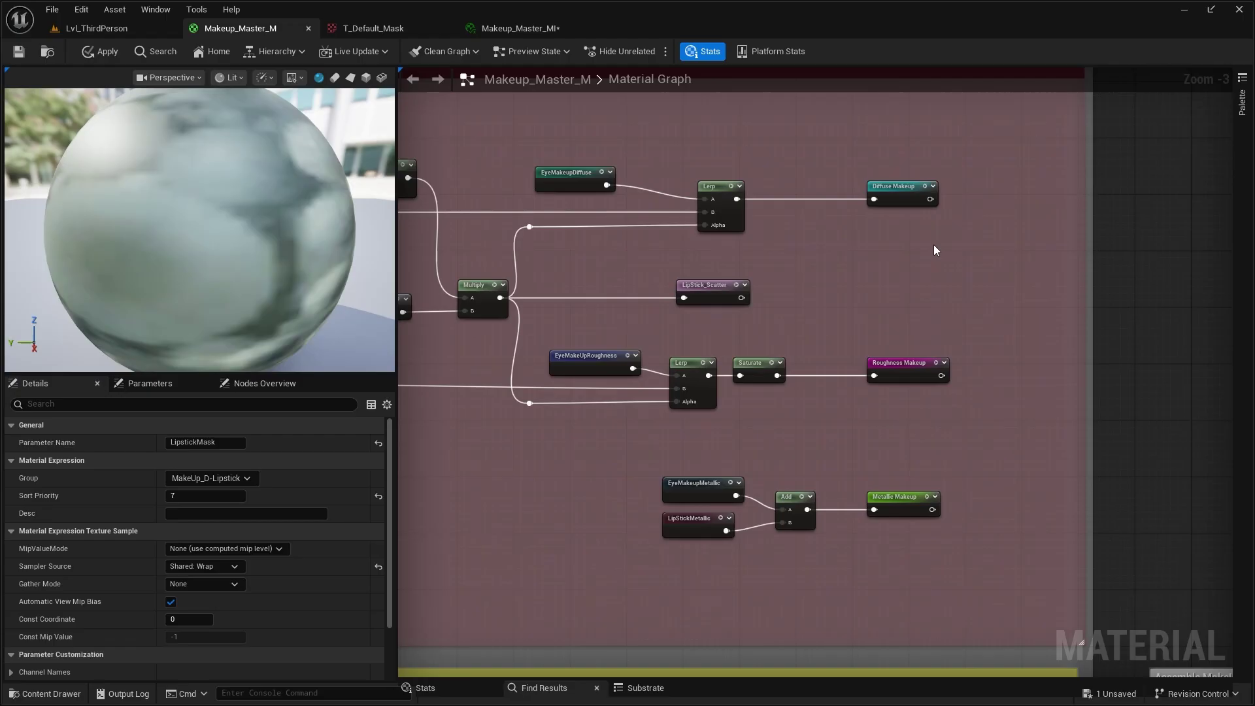
- Examine the metallic makeup output and the Scattering section from Base SSS to the final SSS Makeup node
{"action": "double_click", "coordinate": [914, 495]}
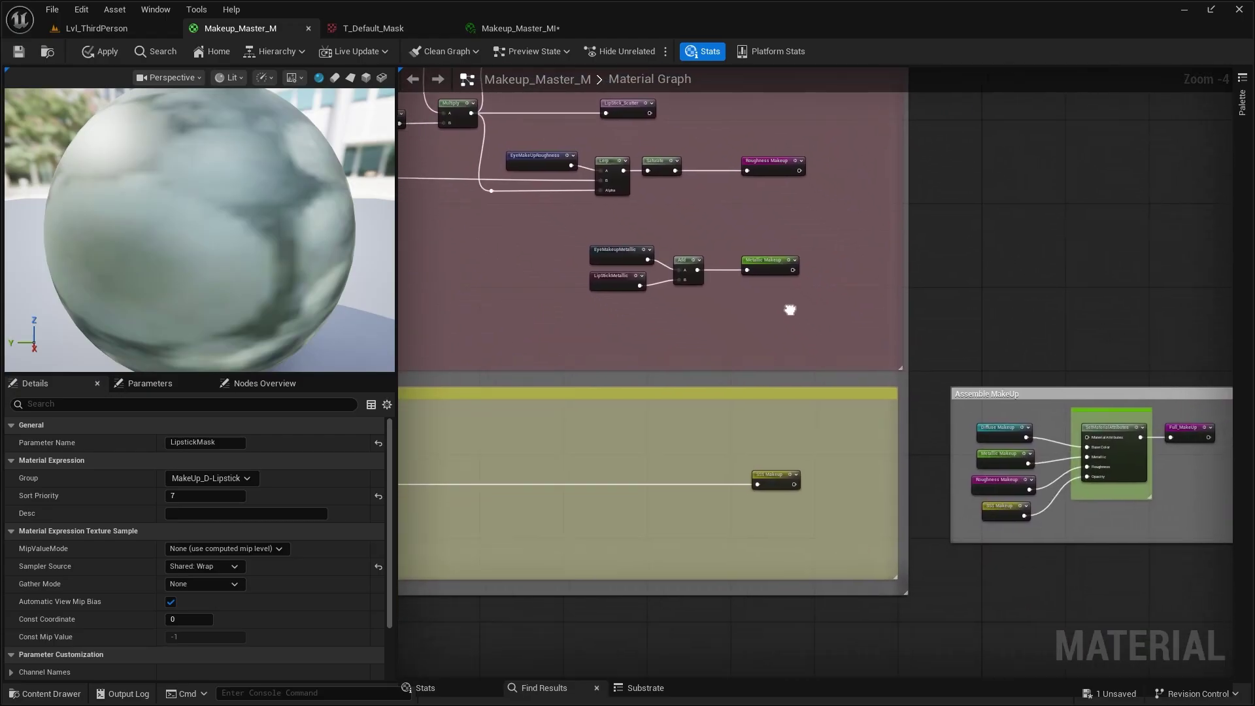
{"action": "double_click", "coordinate": [963, 402]}
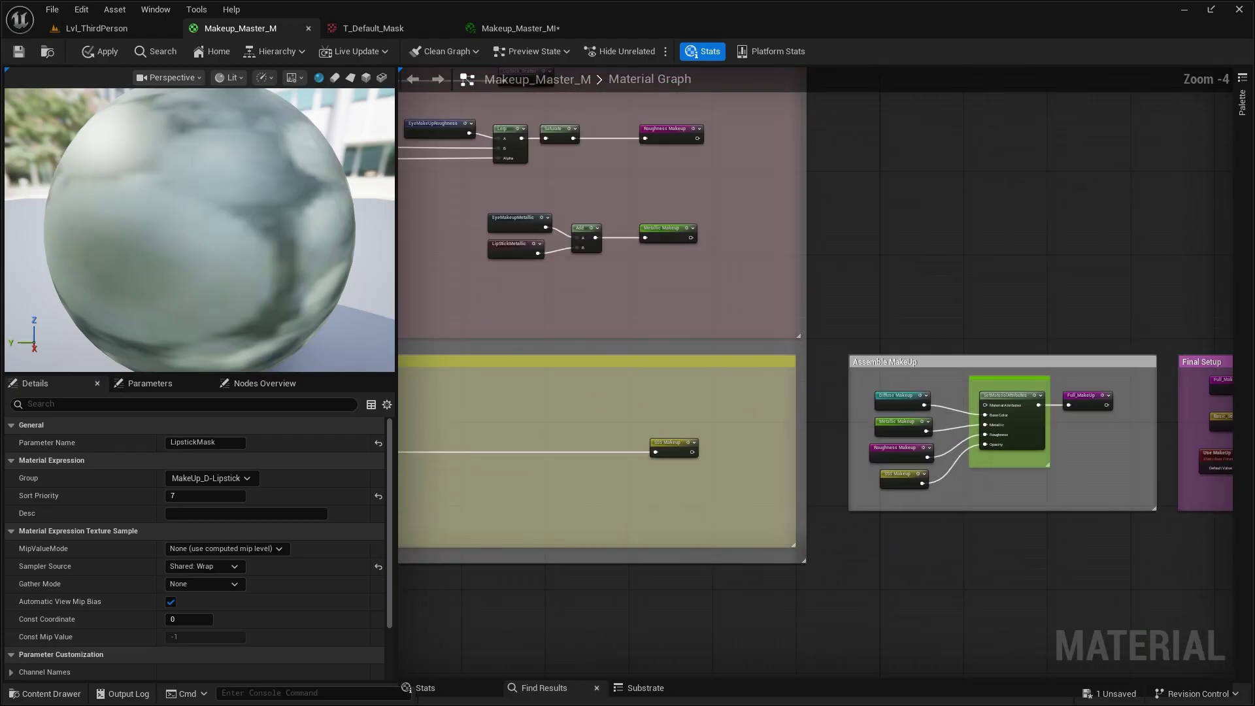
{"action": "scroll", "coordinate": [676, 319], "scroll_direction": "up", "scroll_amount": 1}
{"action": "right_click_drag", "start_coordinate": [676, 319], "coordinate": [943, 300]}
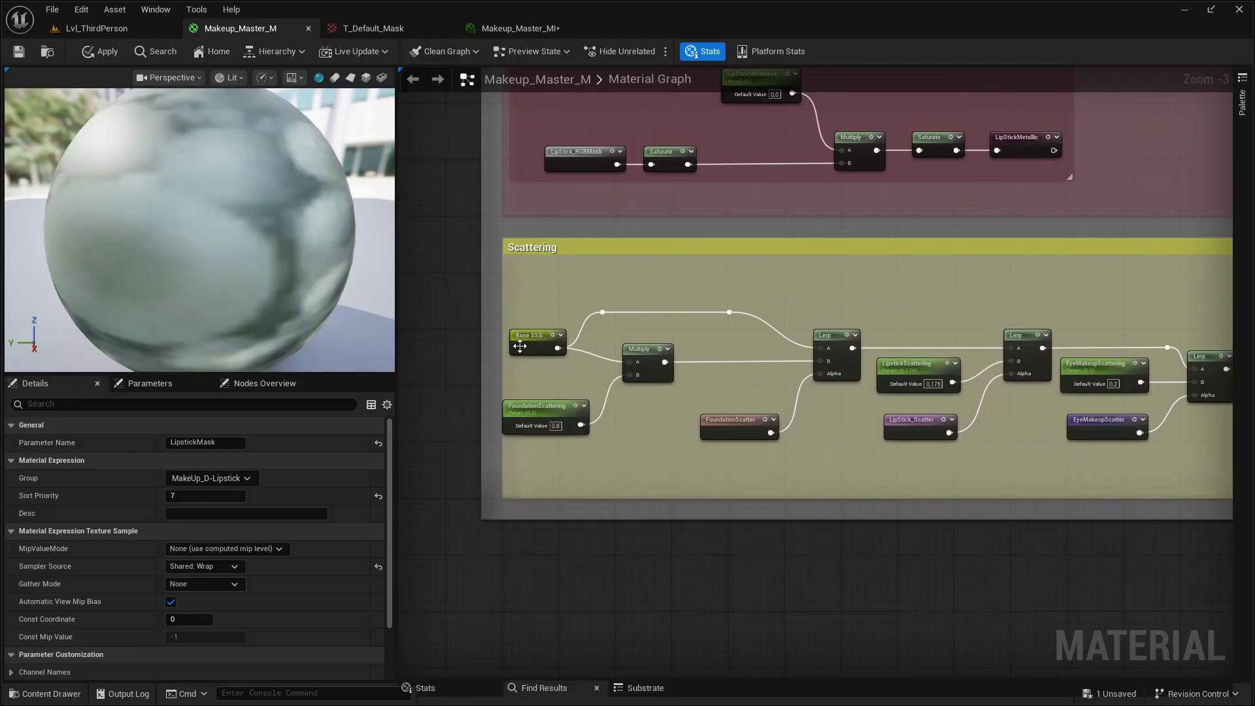
{"action": "right_click_drag", "start_coordinate": [953, 344], "coordinate": [628, 341]}
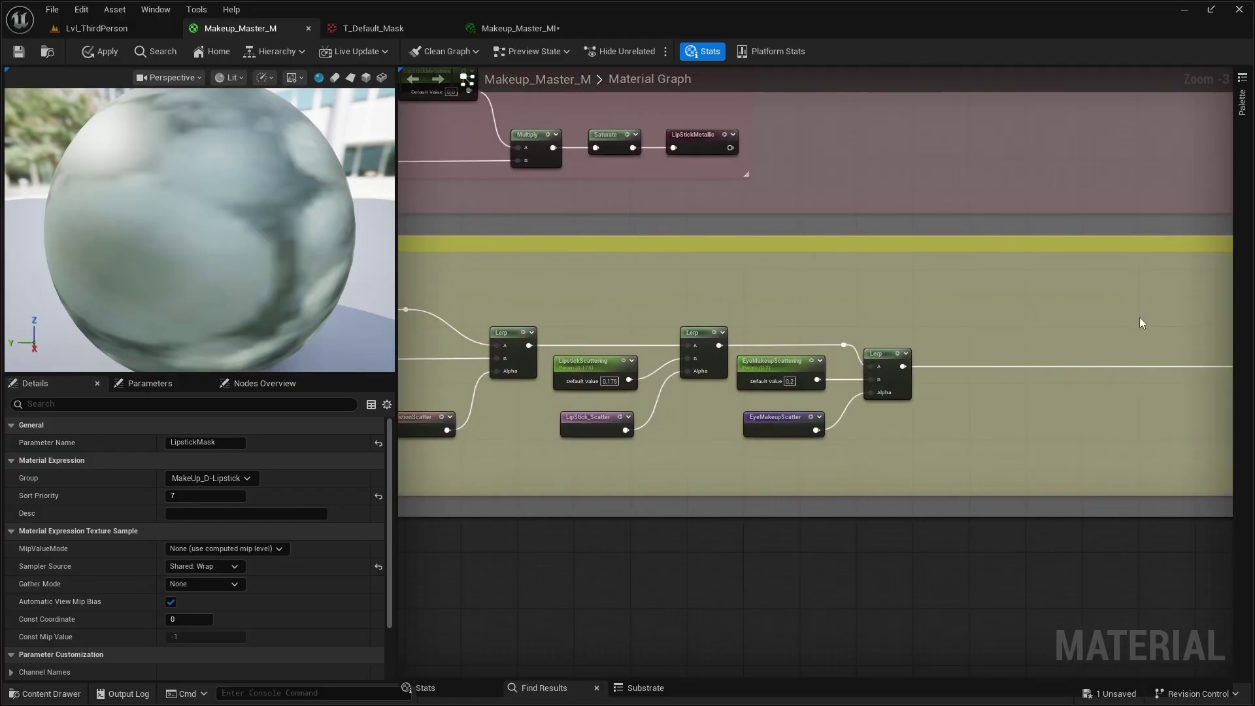
{"action": "right_click_drag", "start_coordinate": [1142, 323], "coordinate": [807, 348]}
{"action": "scroll", "coordinate": [1002, 345], "scroll_direction": "up", "scroll_amount": 1}
- Examine the Assemble MakeUp and Final Setup sections, including the Use MakeUp switch, and survey the overall graph layout
{"action": "right_click_drag", "start_coordinate": [1002, 344], "coordinate": [561, 354]}
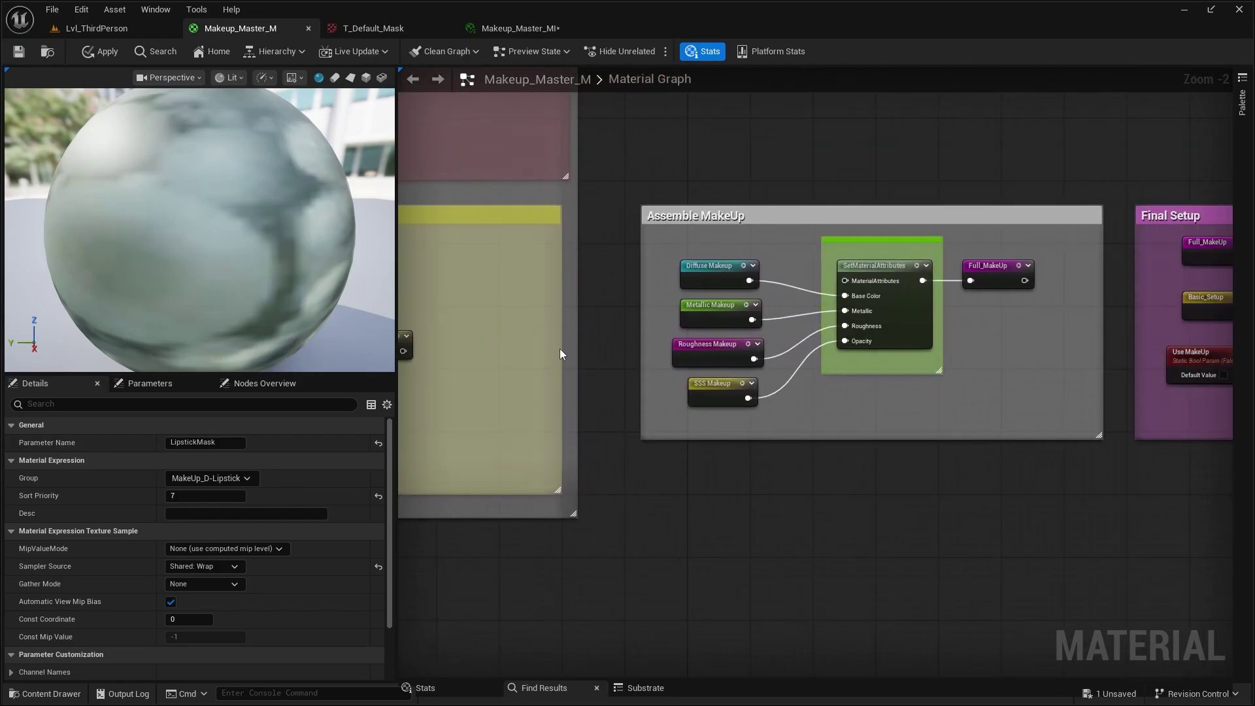
{"action": "right_click_drag", "start_coordinate": [893, 395], "coordinate": [787, 429]}
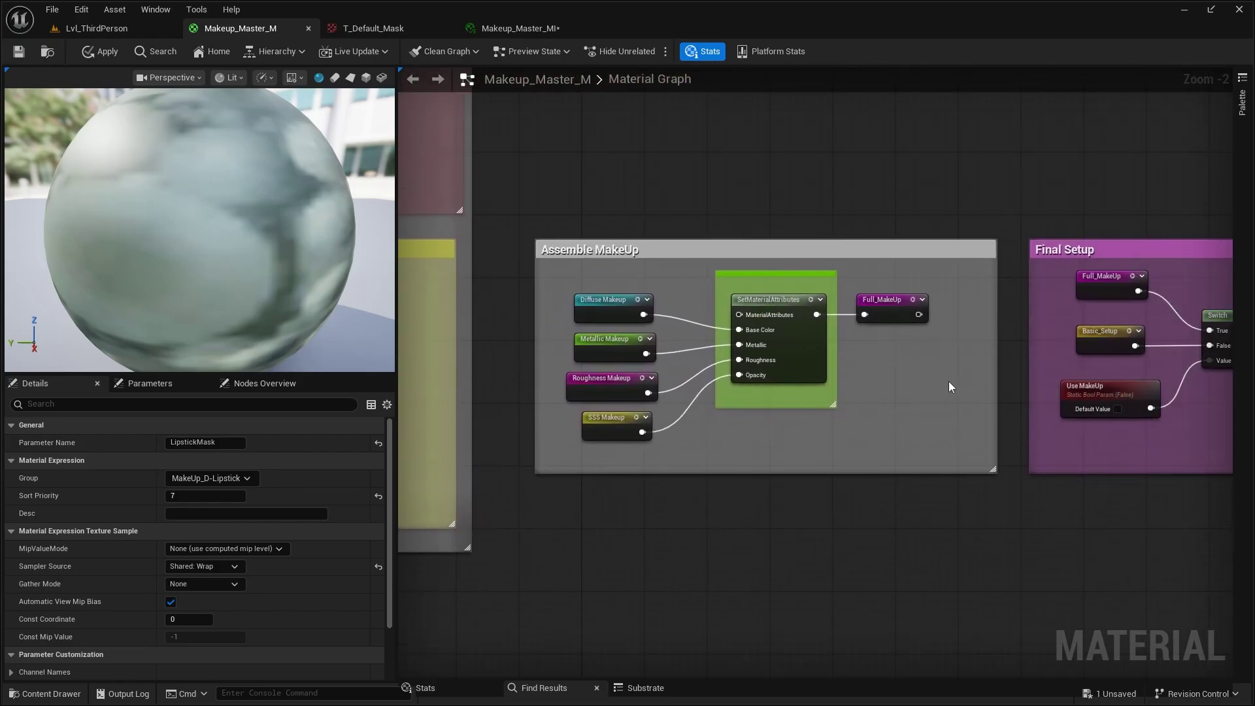
{"action": "right_click_drag", "start_coordinate": [951, 386], "coordinate": [794, 382]}
{"action": "right_click_drag", "start_coordinate": [1024, 312], "coordinate": [904, 349]}
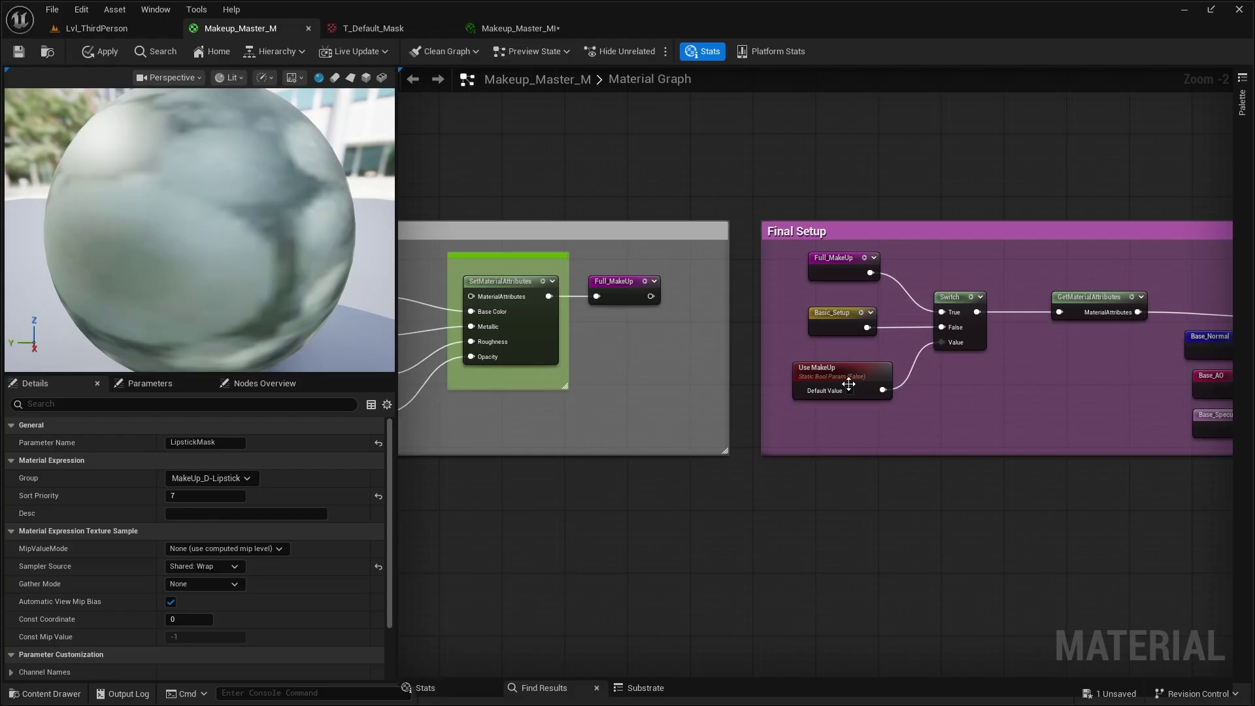
{"action": "scroll", "coordinate": [849, 384], "scroll_direction": "down", "scroll_amount": 1}
{"action": "right_click_drag", "start_coordinate": [848, 384], "coordinate": [594, 379]}
{"action": "scroll", "coordinate": [891, 327], "scroll_direction": "down", "scroll_amount": 3}
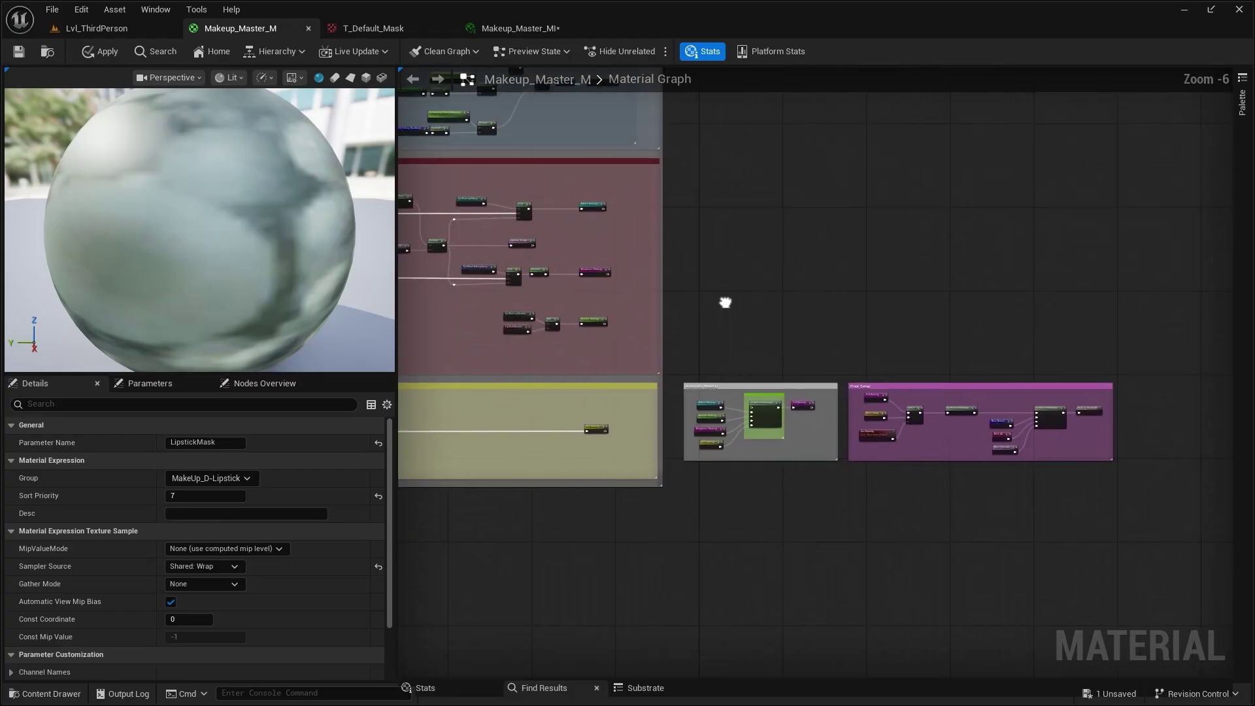
{"action": "scroll", "coordinate": [725, 302], "scroll_direction": "down", "scroll_amount": 1}
{"action": "right_click_drag", "start_coordinate": [725, 302], "coordinate": [480, 392]}
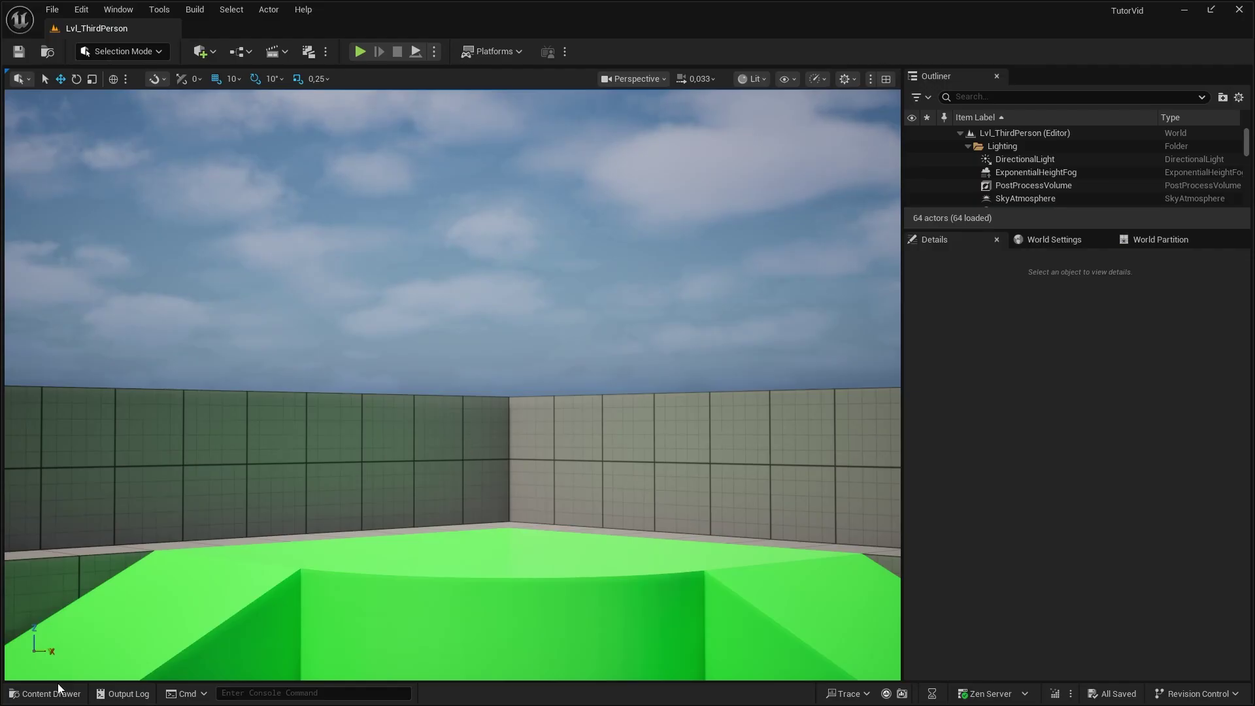
- In the Lvl_ThirdPerson level's project content, open the Makeups folder under Characters/Raven/Textures/Skin/Face
{"action": "left_click", "coordinate": [57, 692]}
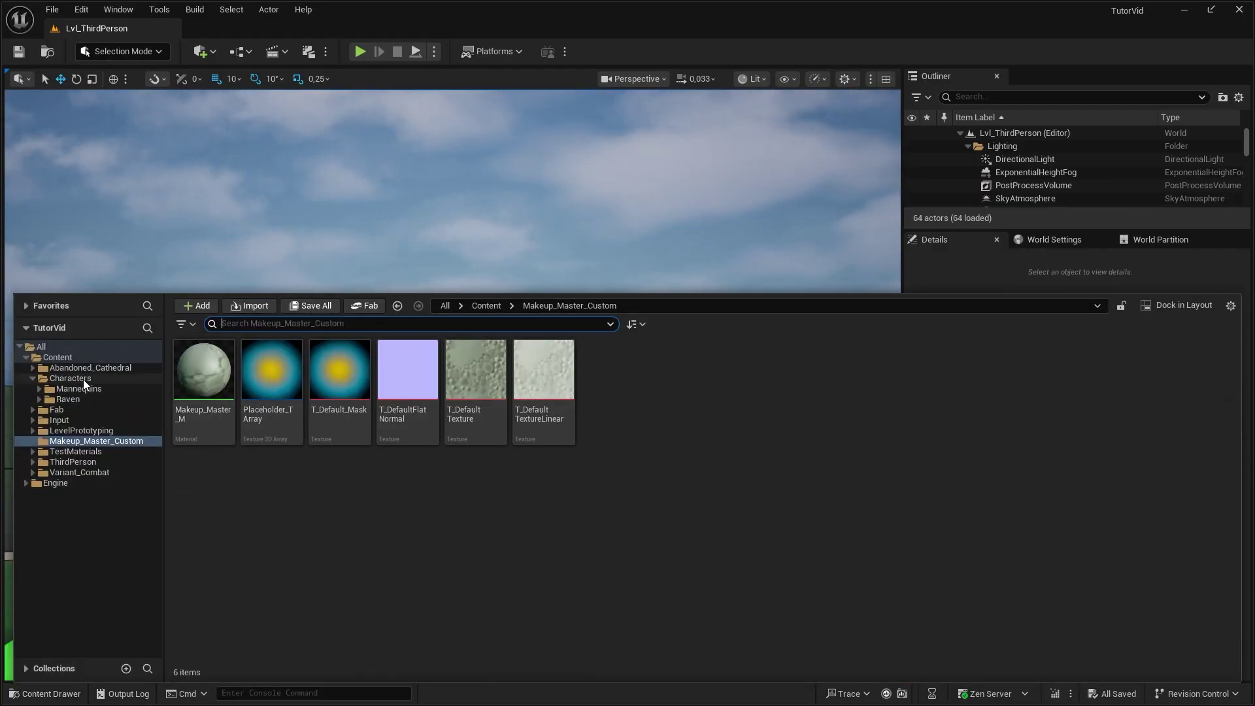
{"action": "left_click", "coordinate": [68, 398]}
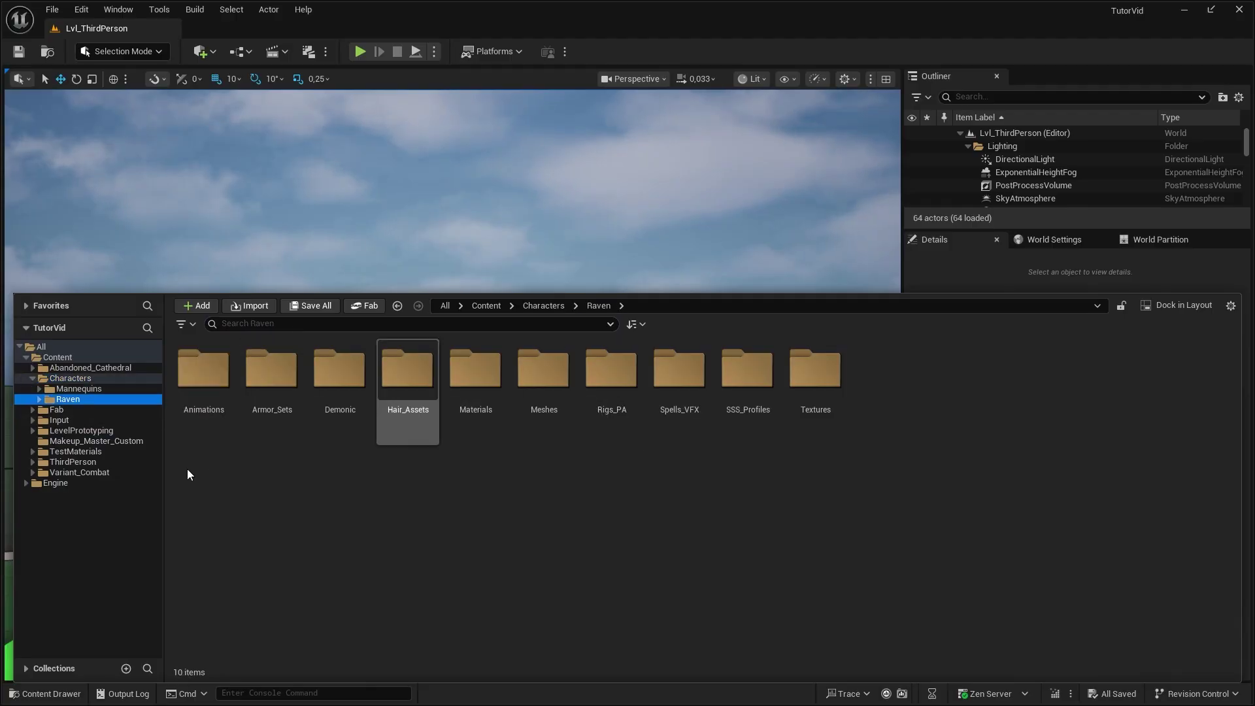
{"action": "left_click", "coordinate": [39, 399]}
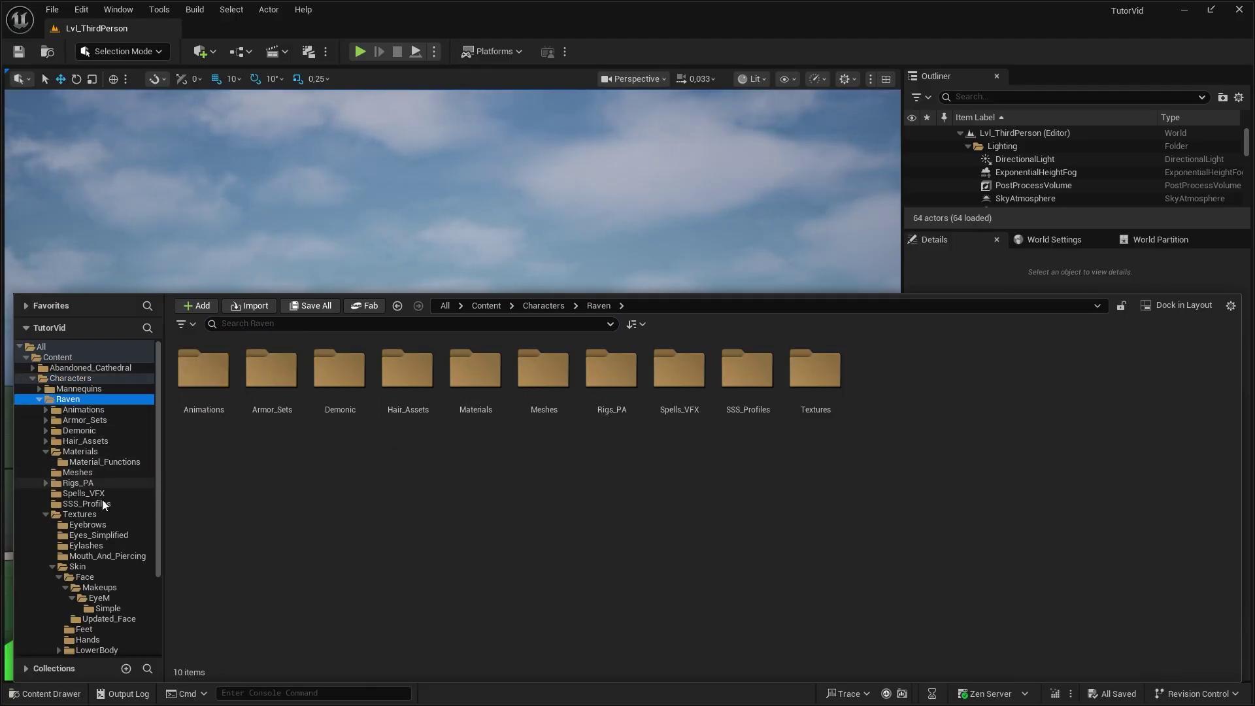
{"action": "scroll", "coordinate": [119, 549], "scroll_direction": "down", "scroll_amount": 2}
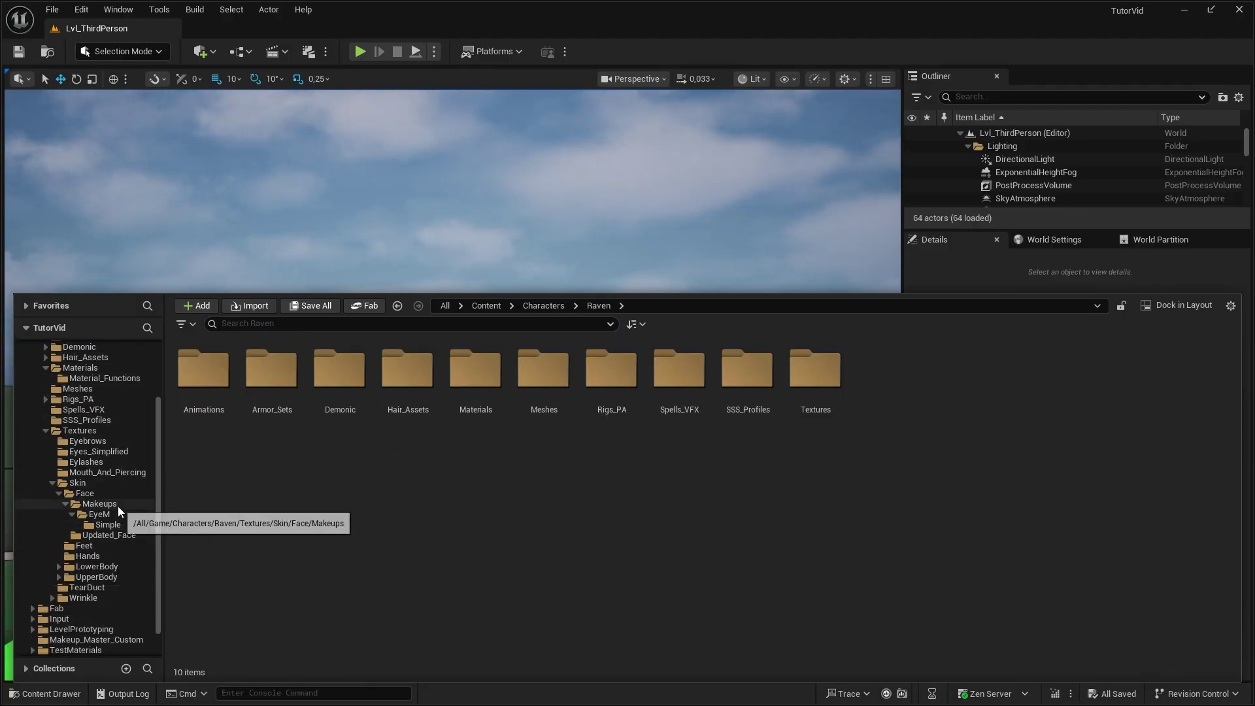
{"action": "left_click", "coordinate": [117, 506]}
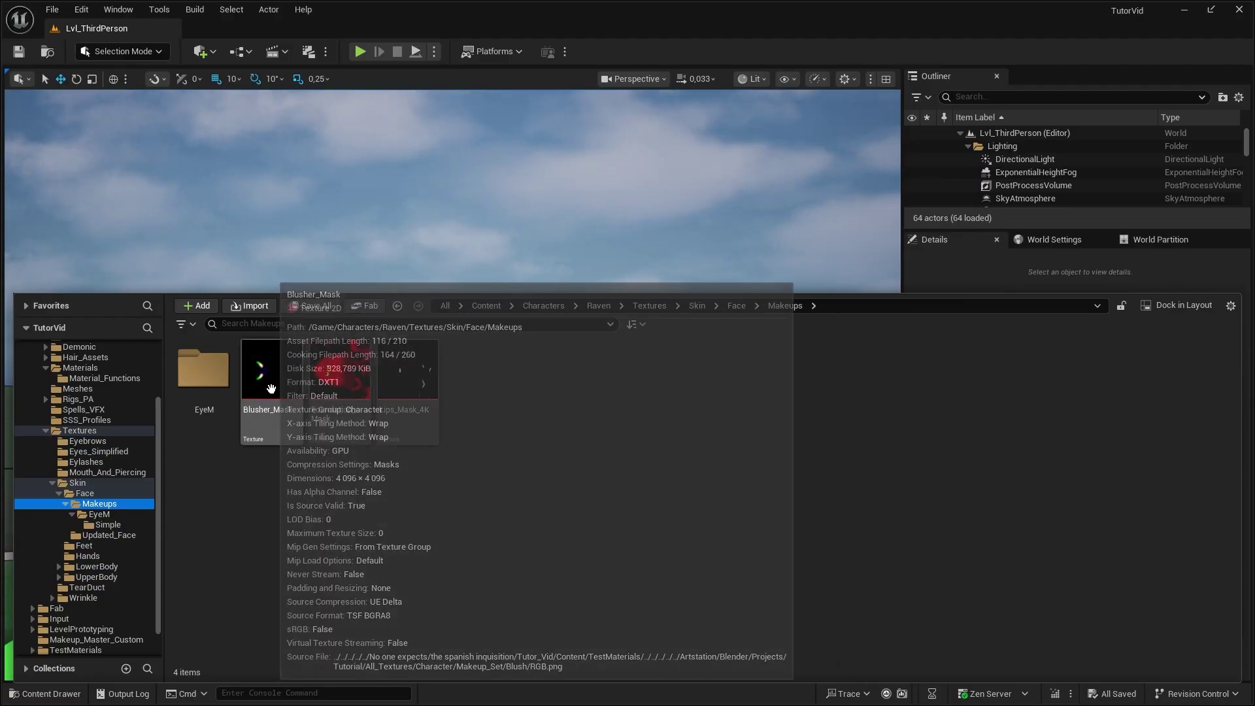
- Look through the eye makeup masks in the EyeM folder and its Simple subfolder, and open Raven's Materials folder
{"action": "double_click", "coordinate": [203, 376]}
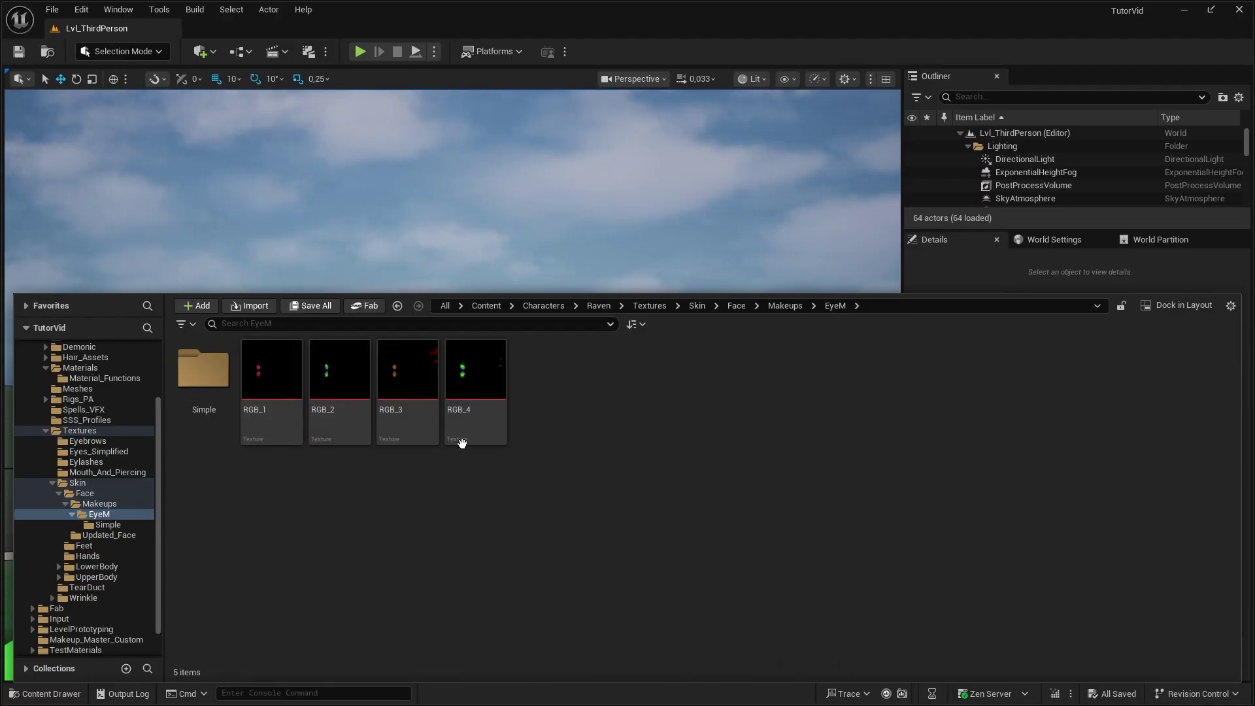
{"action": "double_click", "coordinate": [203, 398]}
{"action": "key", "text": "alt+Left"}
{"action": "key", "text": "alt+Left"}
{"action": "left_click", "coordinate": [91, 368]}
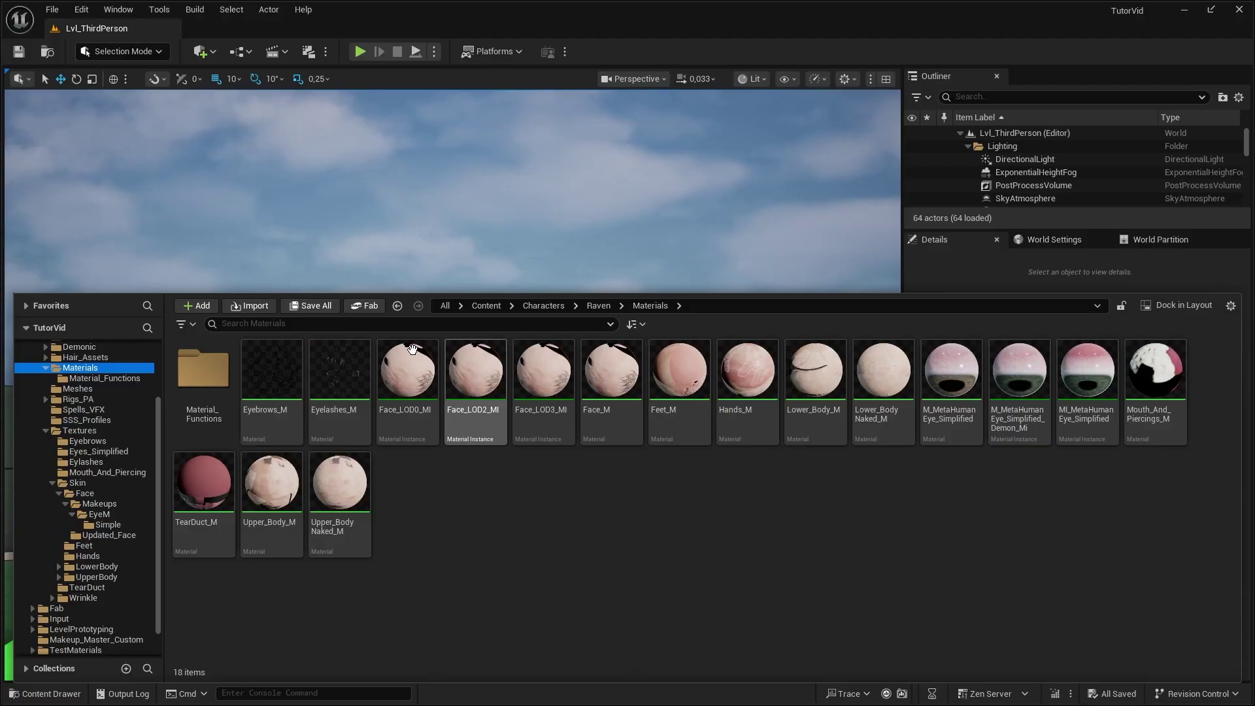
- Open the Face_M material and examine its output connections, the OcclusionRoughMetalic texture and the SSS_Amount parameter
{"action": "double_click", "coordinate": [617, 402]}
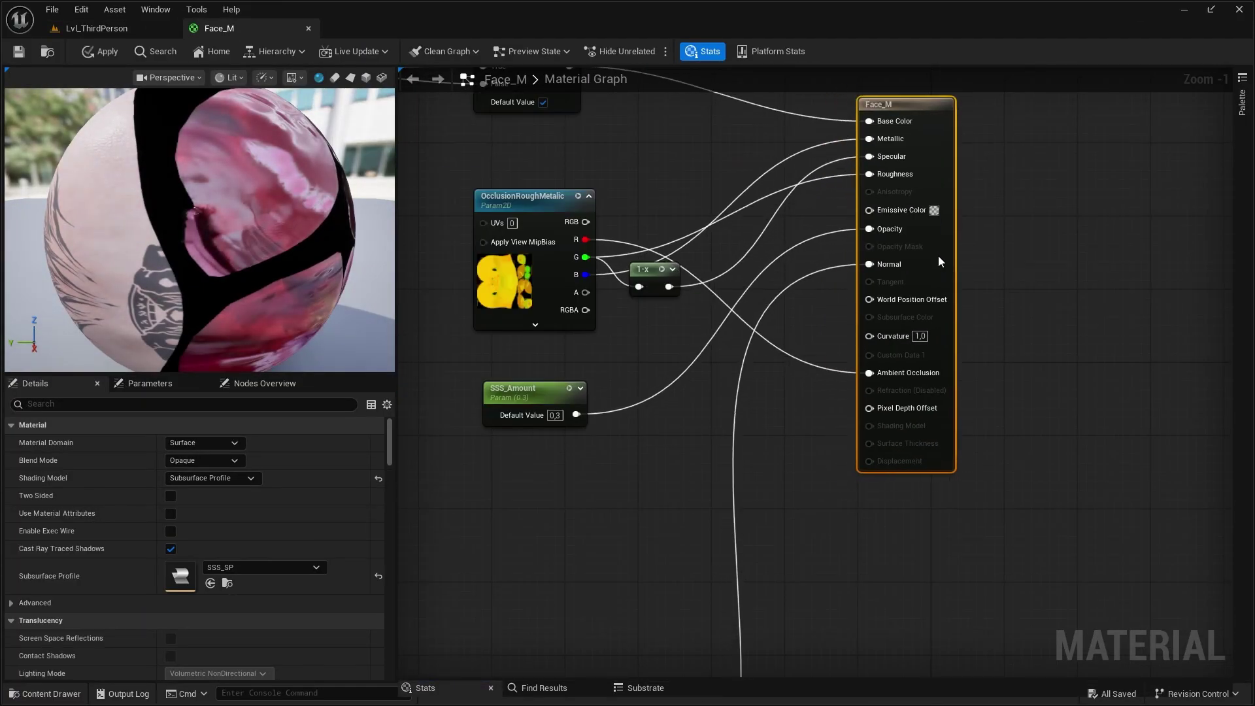
{"action": "scroll", "coordinate": [940, 261], "scroll_direction": "down", "scroll_amount": 2}
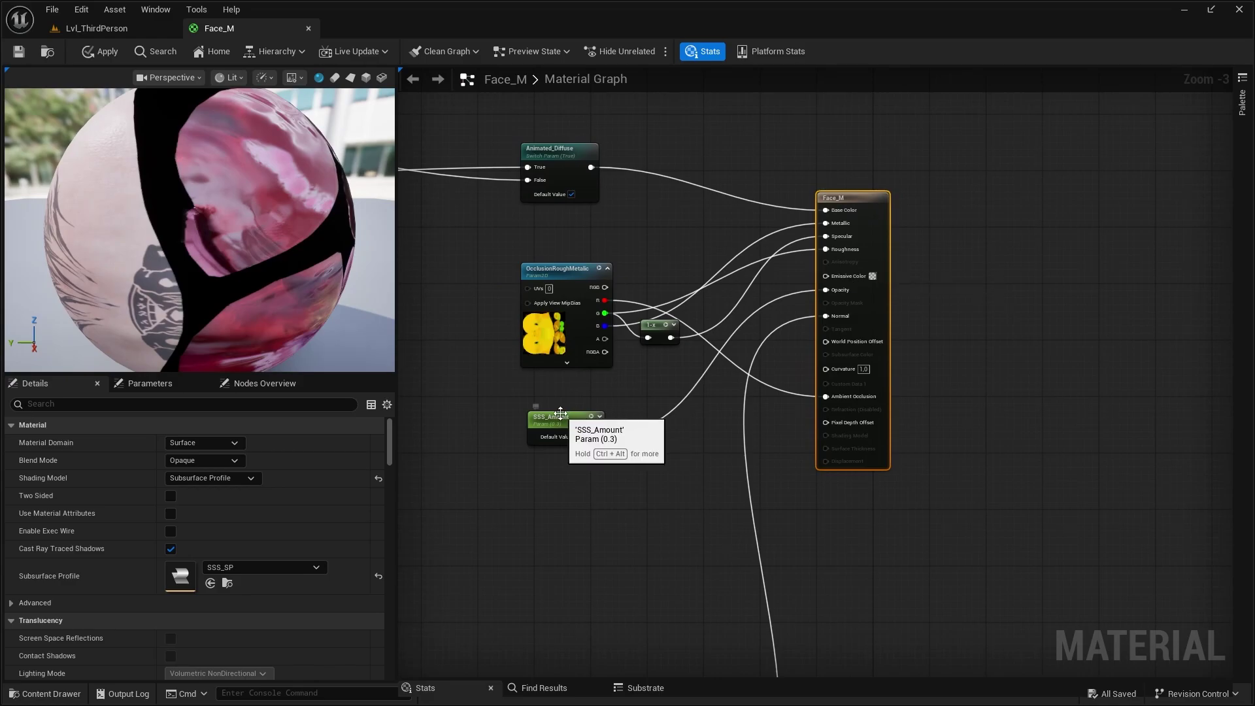
{"action": "right_click_drag", "start_coordinate": [620, 489], "coordinate": [695, 500]}
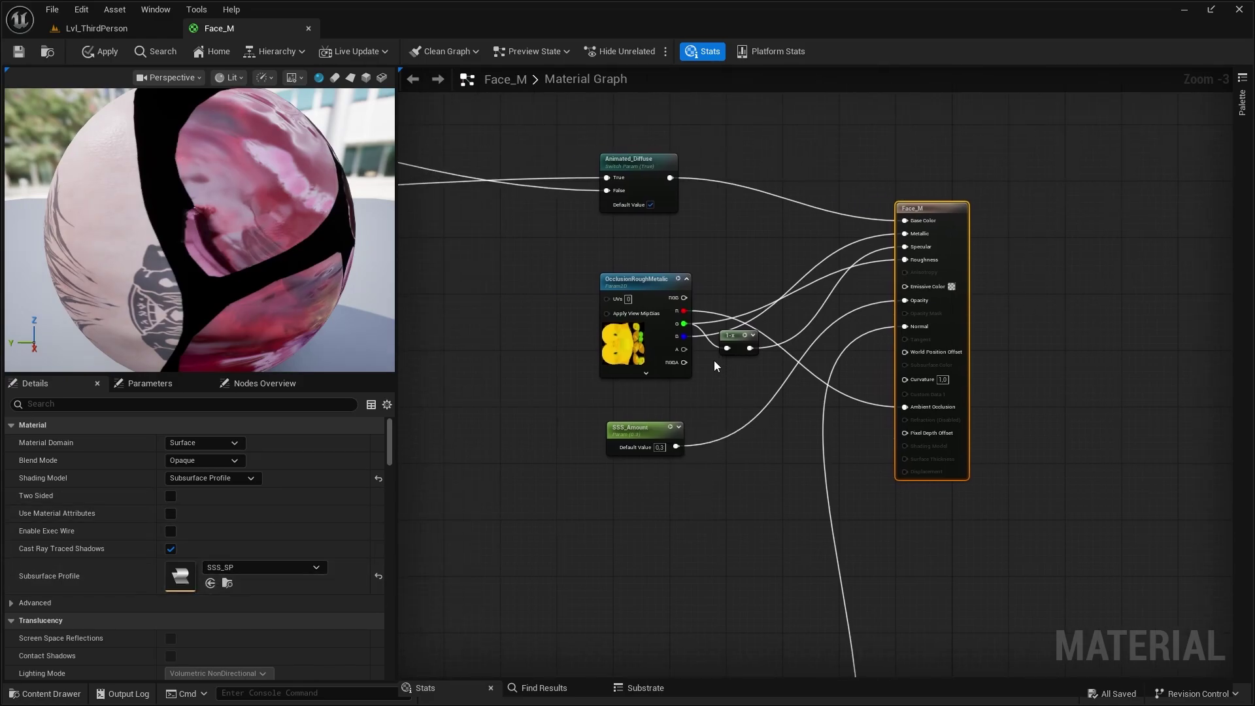
{"action": "scroll", "coordinate": [694, 500], "scroll_direction": "up", "scroll_amount": 1}
{"action": "left_click", "coordinate": [696, 293]}
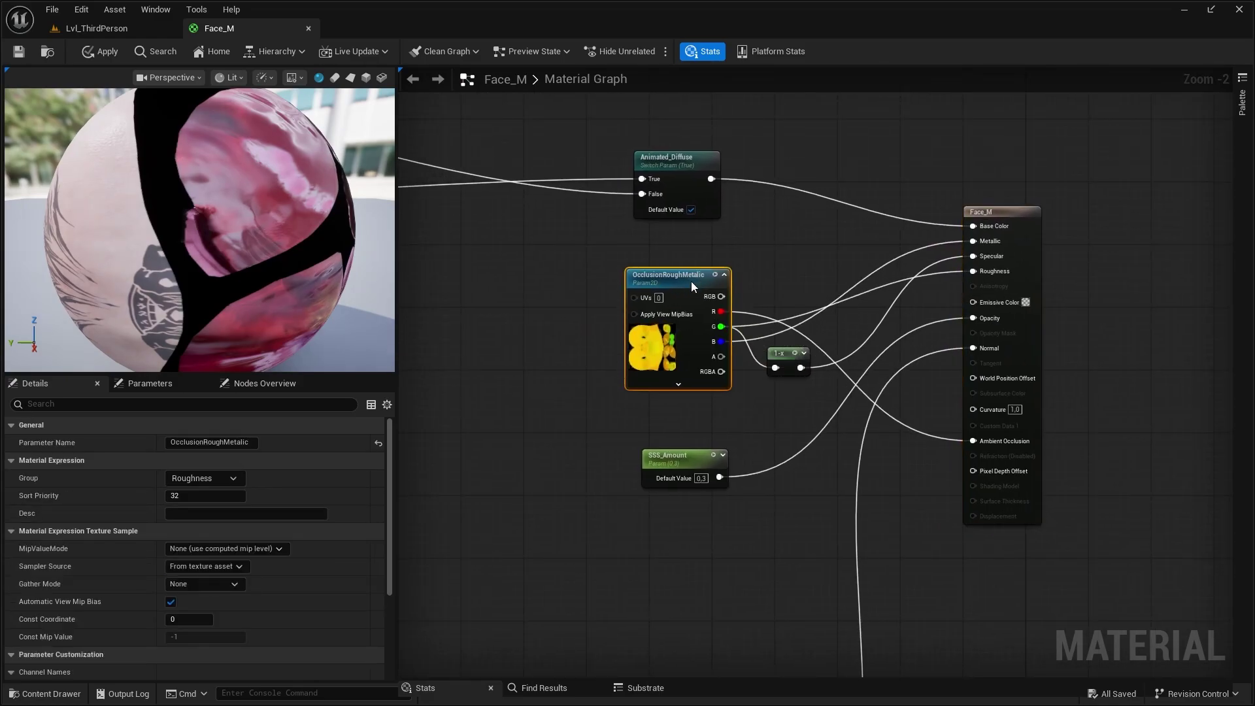
{"action": "scroll", "coordinate": [747, 265], "scroll_direction": "down", "scroll_amount": 3}
{"action": "scroll", "coordinate": [735, 342], "scroll_direction": "down", "scroll_amount": 1}
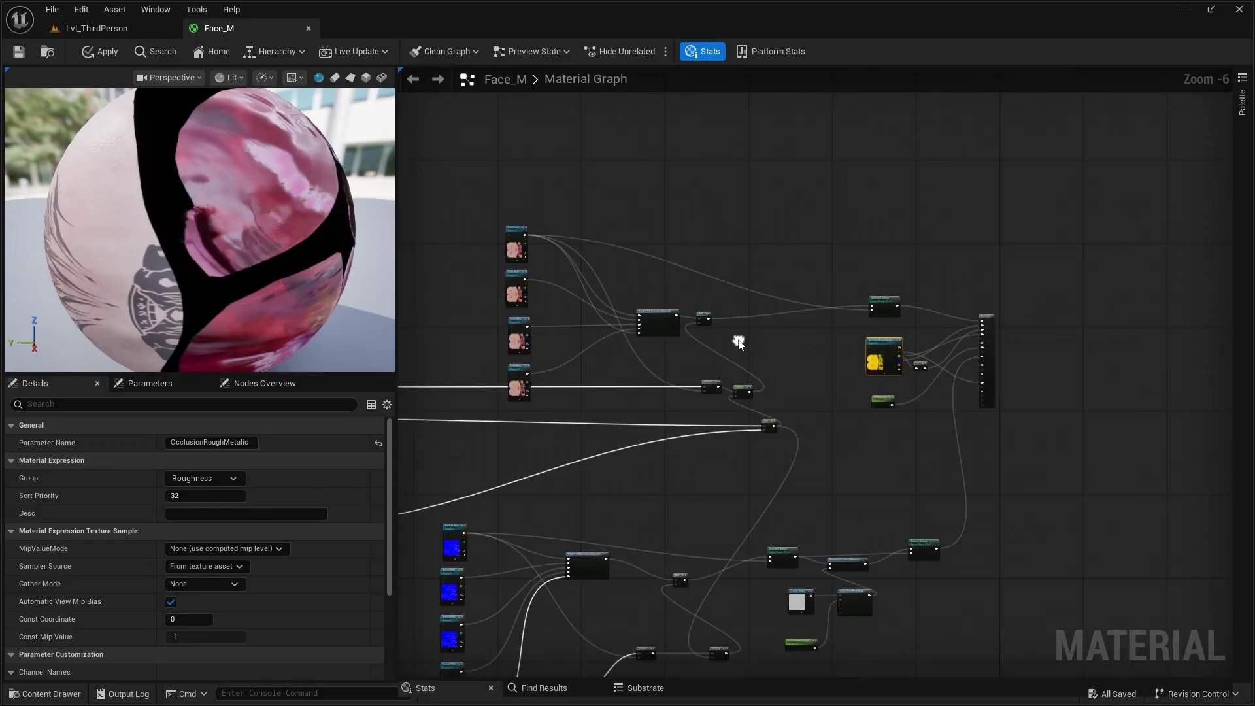
{"action": "right_click_drag", "start_coordinate": [849, 426], "coordinate": [713, 419]}
{"action": "scroll", "coordinate": [714, 419], "scroll_direction": "up", "scroll_amount": 3}
{"action": "right_click_drag", "start_coordinate": [772, 380], "coordinate": [636, 508]}
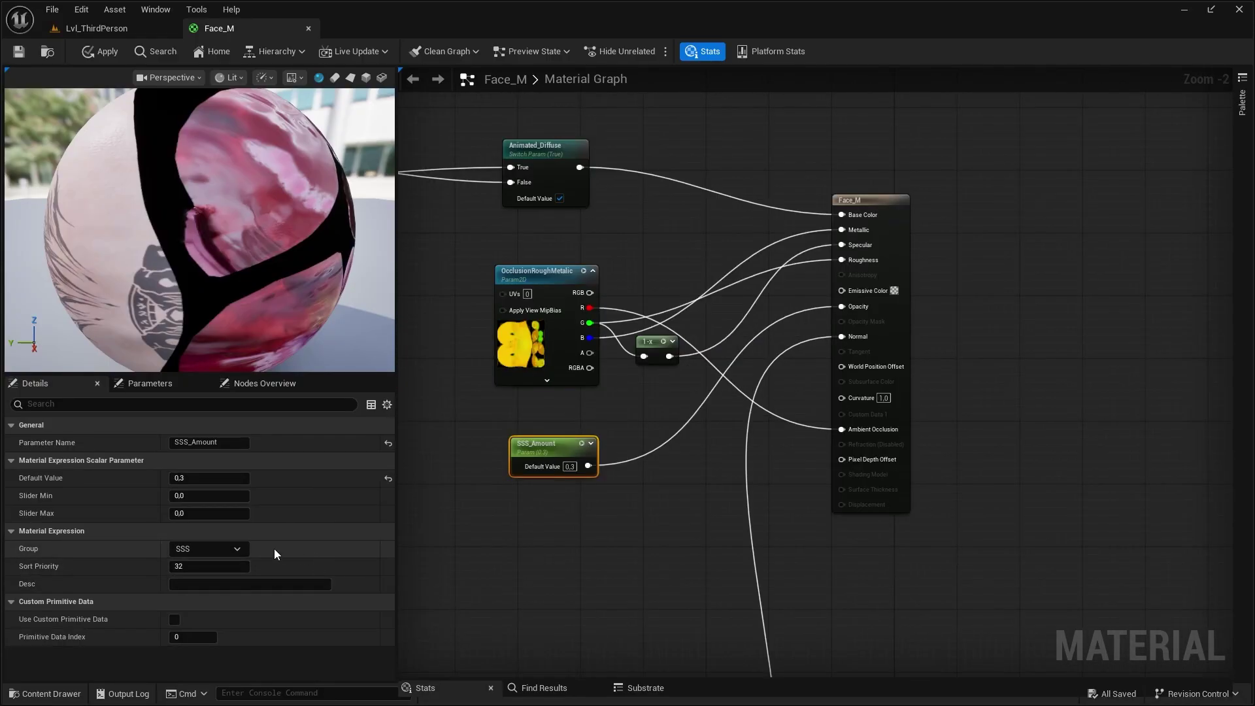
- Review the parameter group options for SSS_Amount, keeping it in the SSS group
{"action": "left_click", "coordinate": [242, 549]}
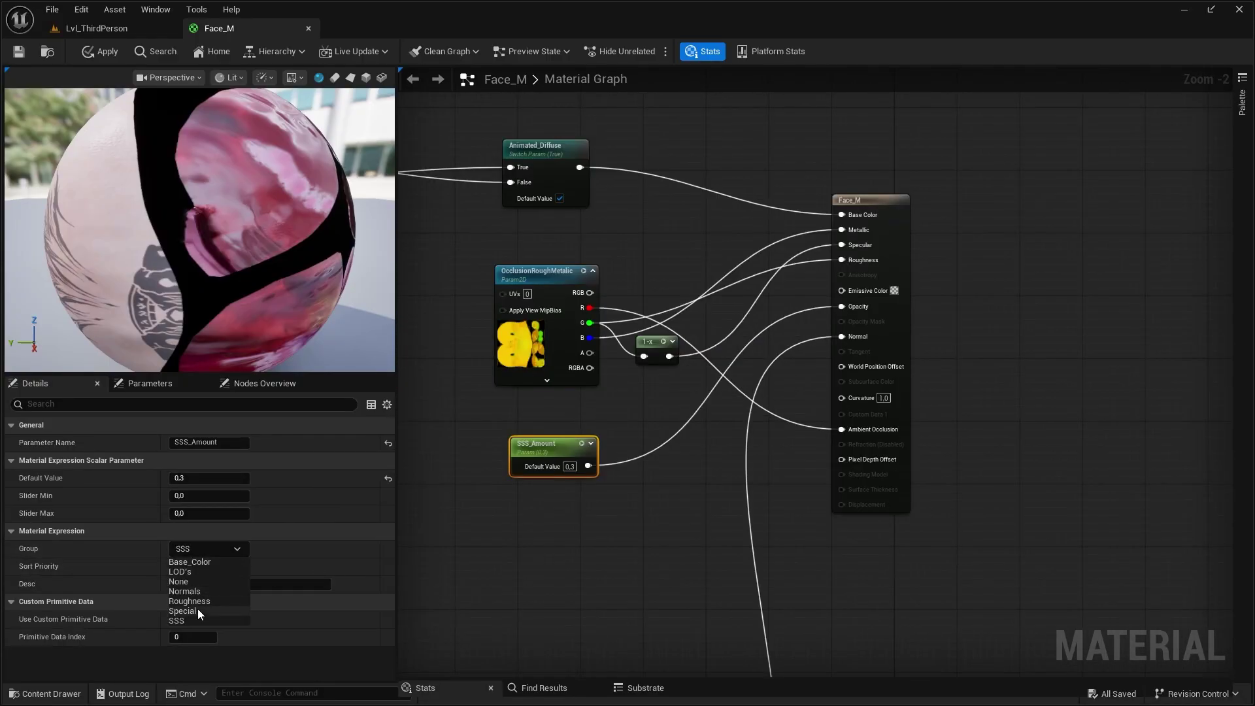
{"action": "left_click", "coordinate": [176, 620]}
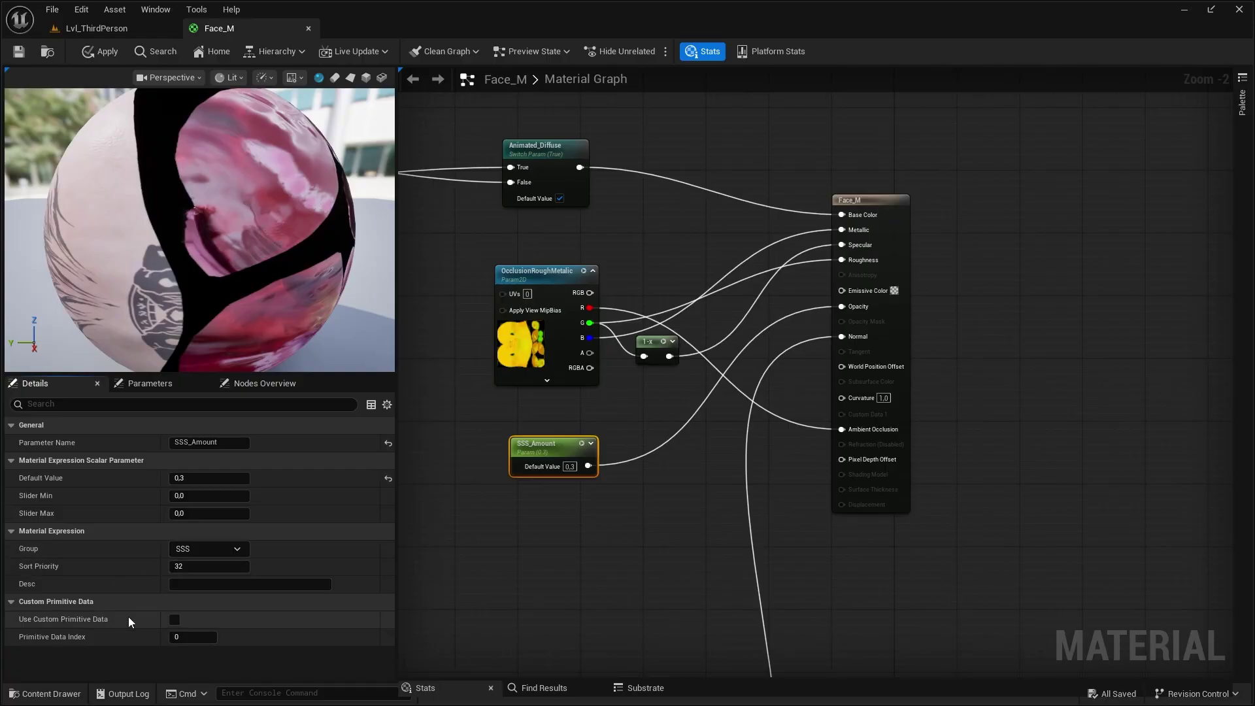
{"action": "right_click_drag", "start_coordinate": [632, 512], "coordinate": [667, 497]}
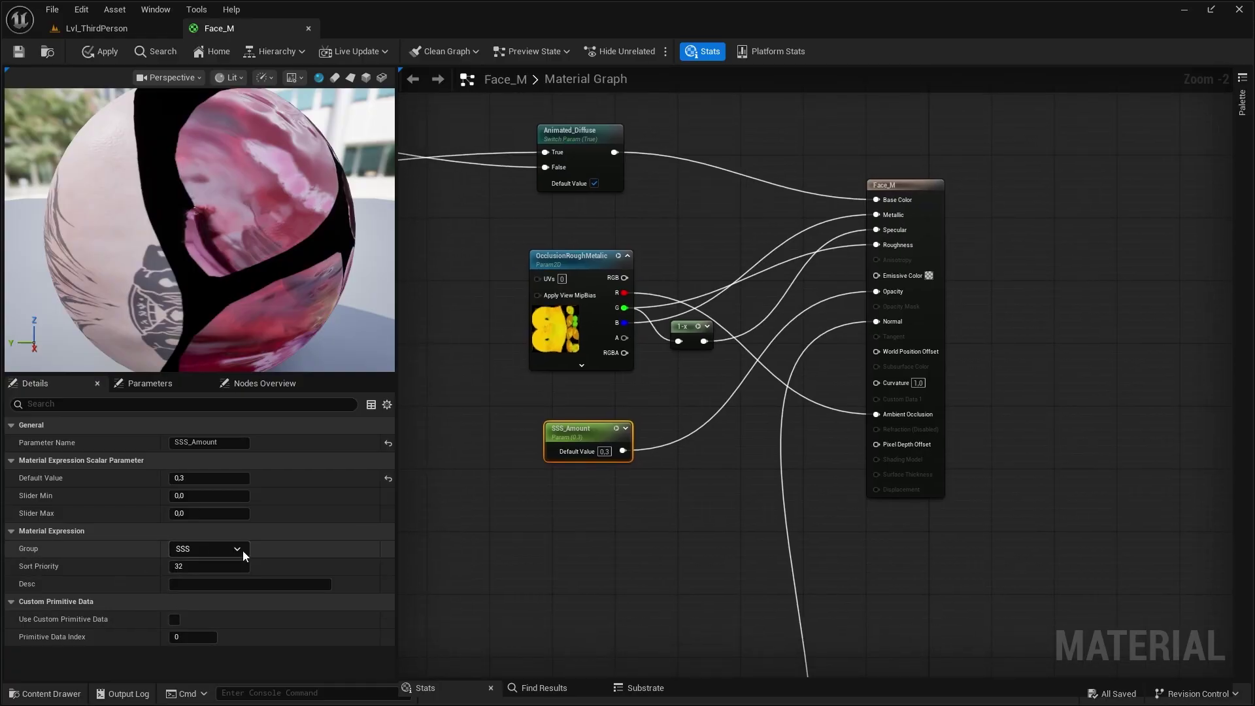
{"action": "left_click", "coordinate": [238, 550]}
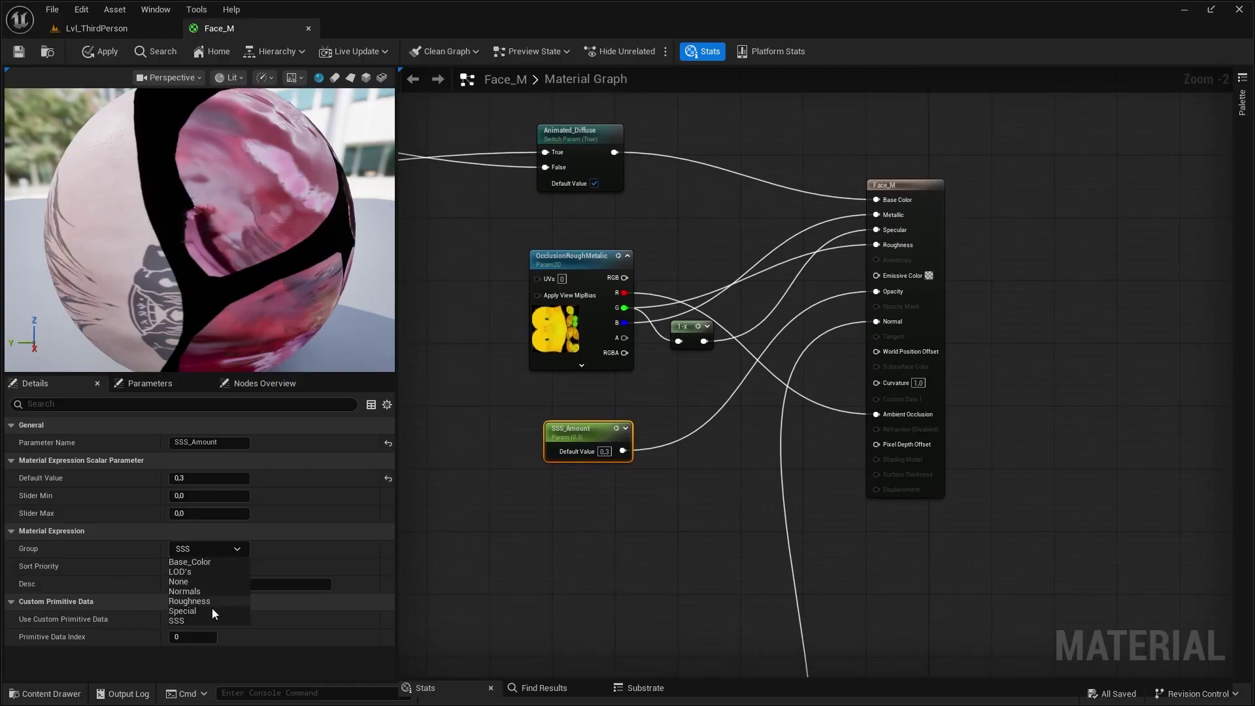
{"action": "left_click", "coordinate": [238, 550]}
- Open the Face_LOD0_MI material instance and inspect its Base_Color, LOD's and Normals parameter groups
{"action": "left_click", "coordinate": [21, 692]}
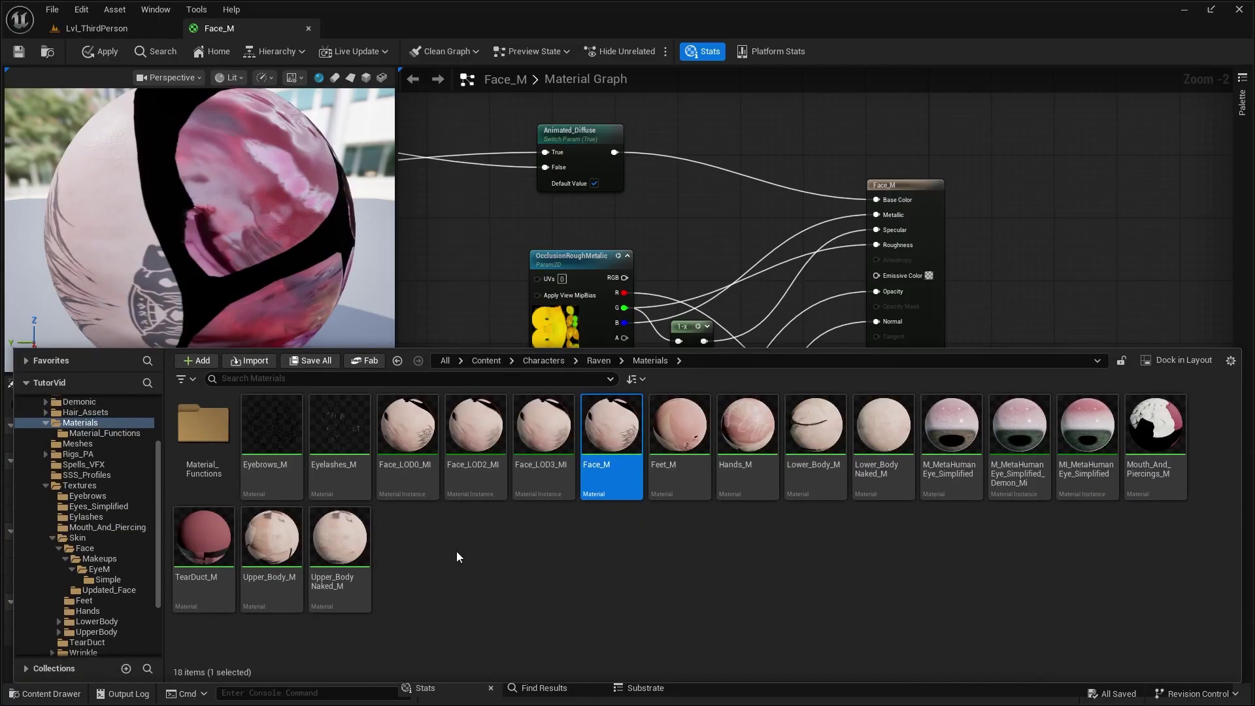
{"action": "left_click", "coordinate": [408, 446]}
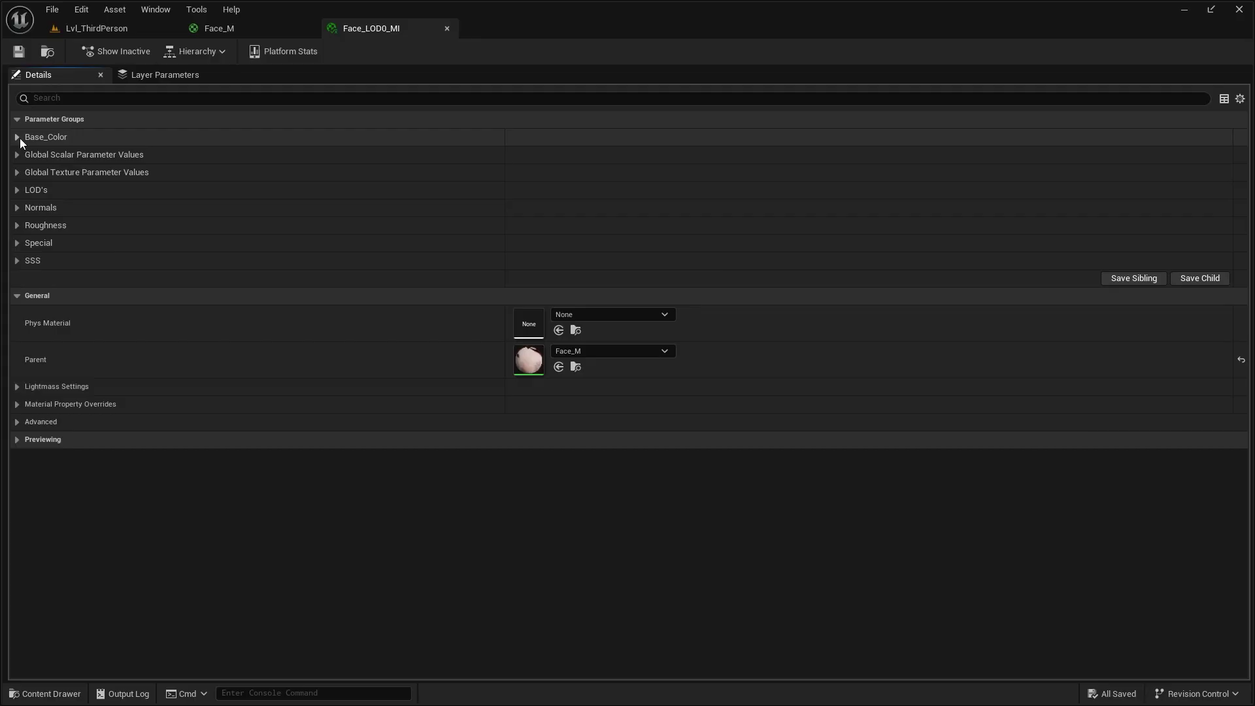
{"action": "left_click", "coordinate": [18, 137]}
{"action": "left_click", "coordinate": [16, 337]}
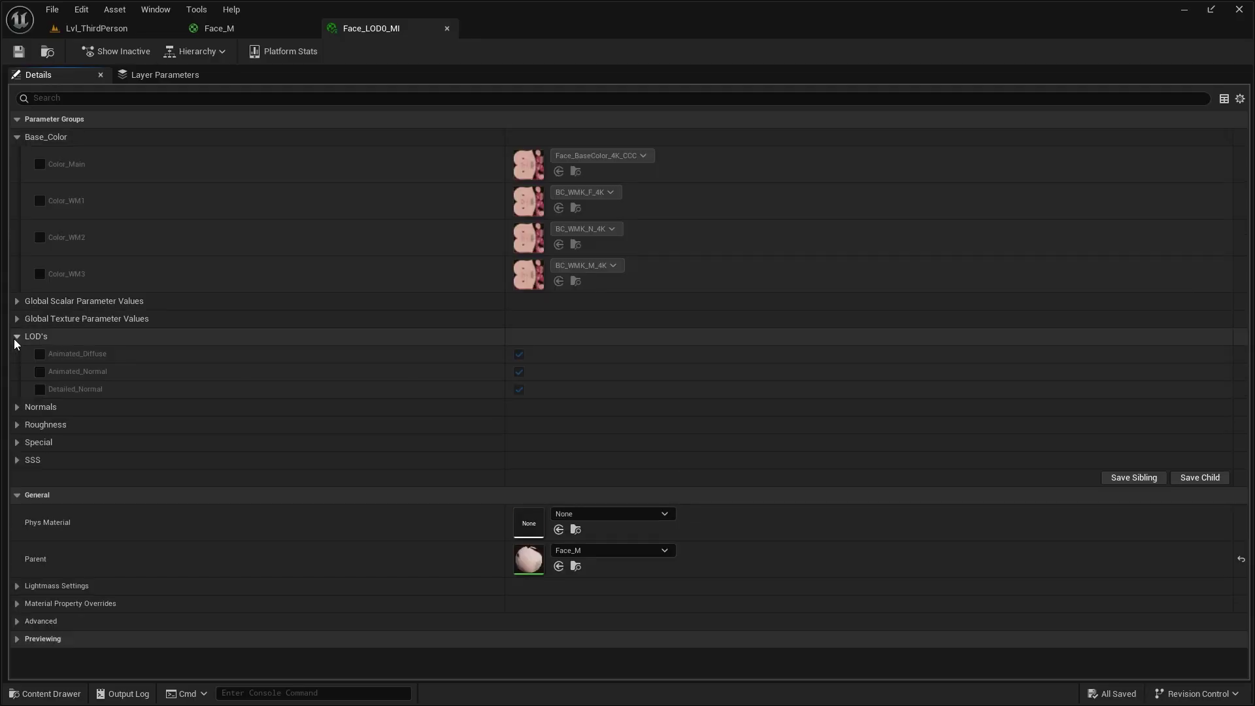
{"action": "left_click", "coordinate": [16, 337]}
{"action": "left_click", "coordinate": [18, 352]}
{"action": "left_click", "coordinate": [18, 353]}
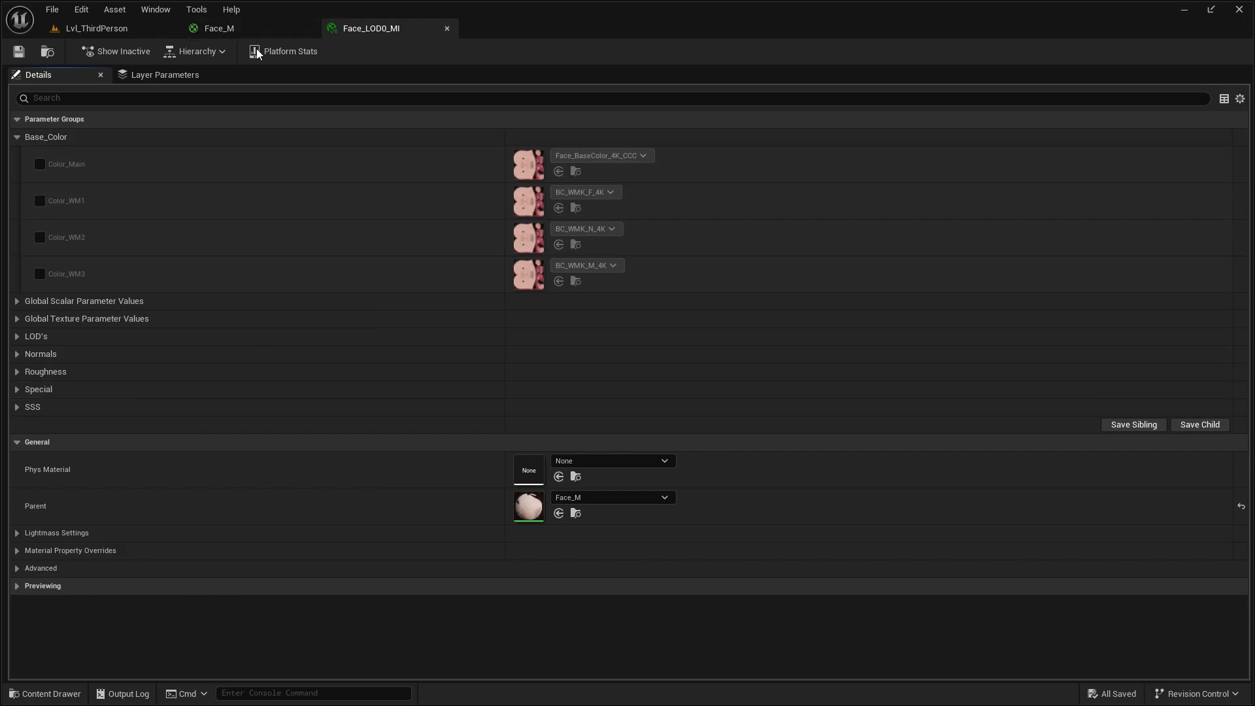
{"action": "left_click", "coordinate": [17, 137]}
- Return to the Lvl_ThirdPerson level and open Raven's Textures/Skin/Face/Makeups folder in the project content
{"action": "left_click", "coordinate": [219, 28]}
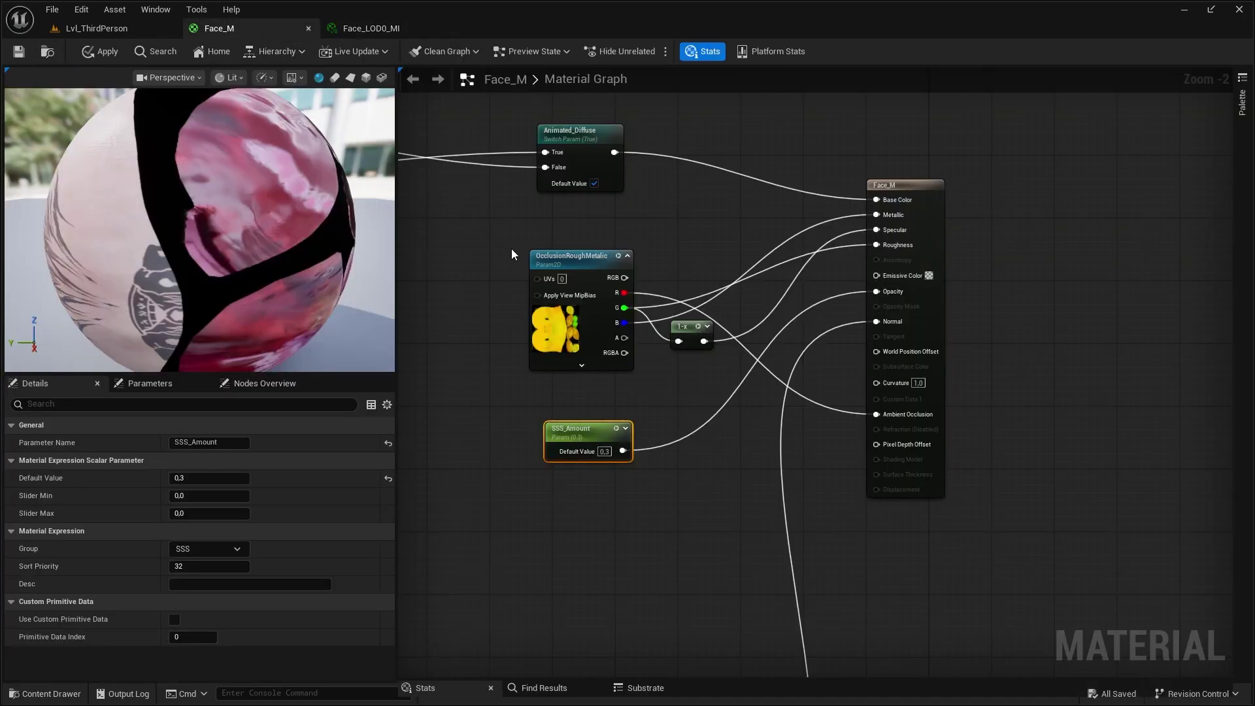
{"action": "left_click", "coordinate": [108, 31]}
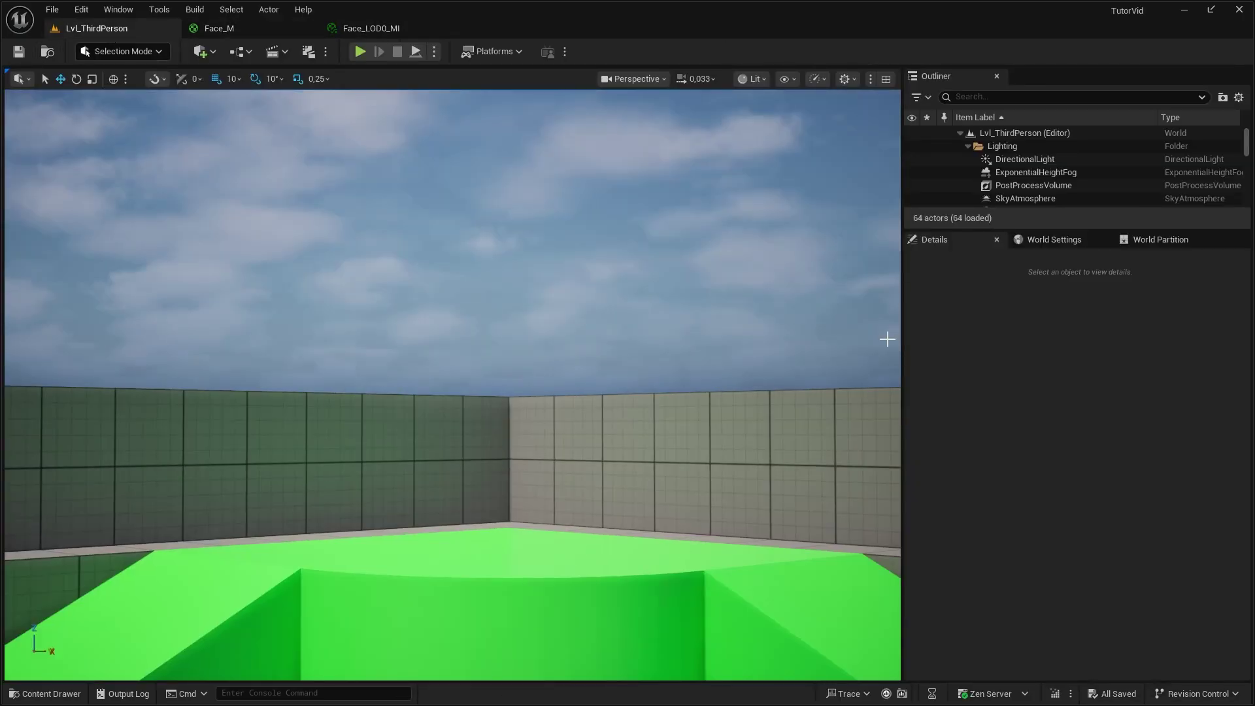
{"action": "left_click", "coordinate": [60, 694]}
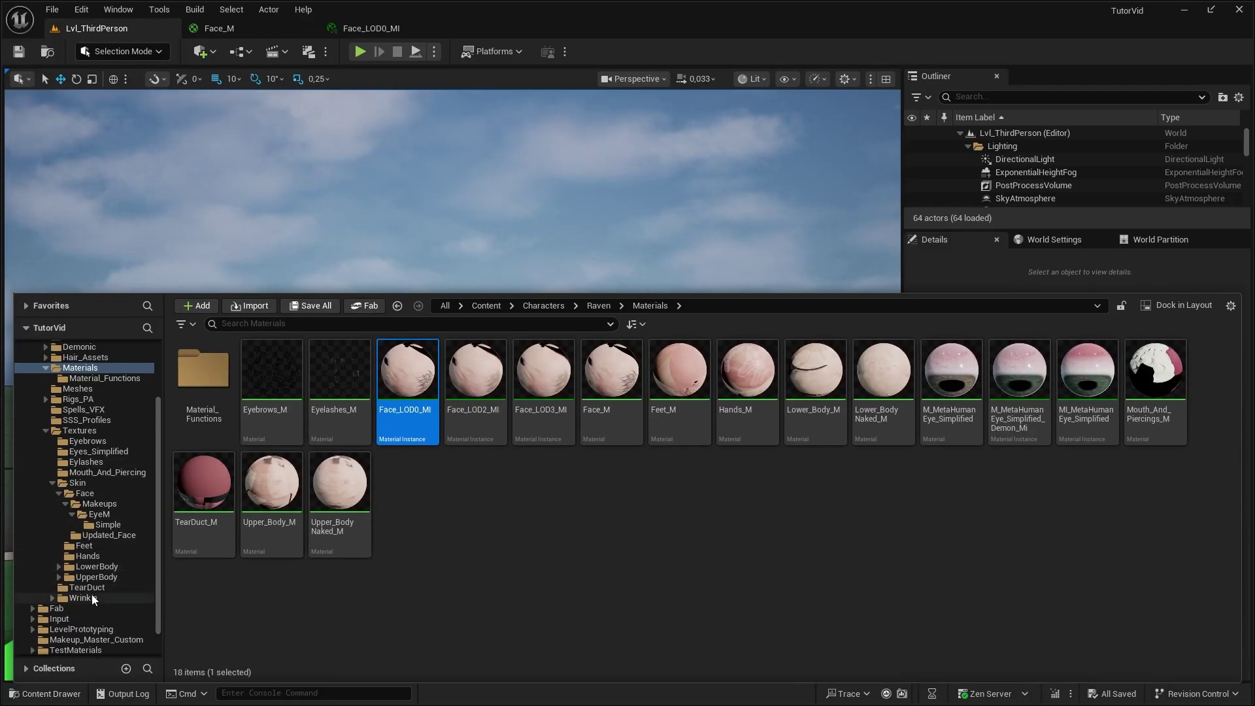
{"action": "scroll", "coordinate": [113, 578], "scroll_direction": "down", "scroll_amount": 2}
{"action": "scroll", "coordinate": [119, 535], "scroll_direction": "up", "scroll_amount": 3}
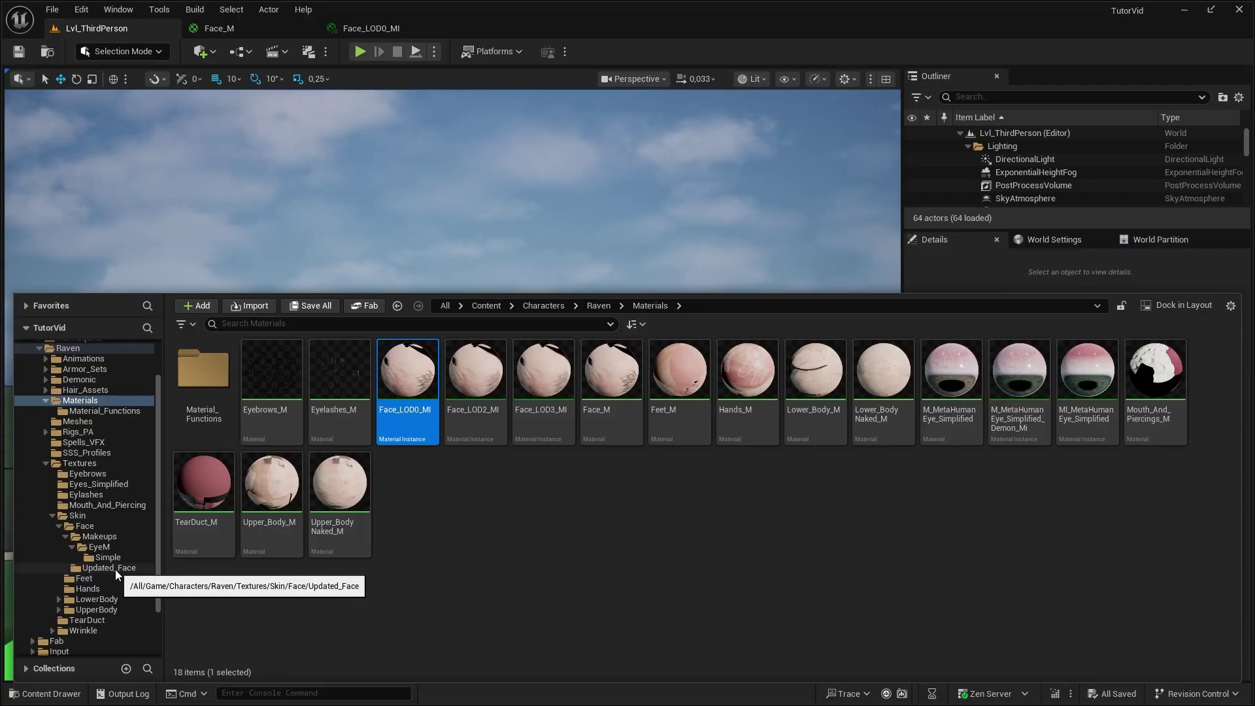
{"action": "left_click", "coordinate": [99, 536]}
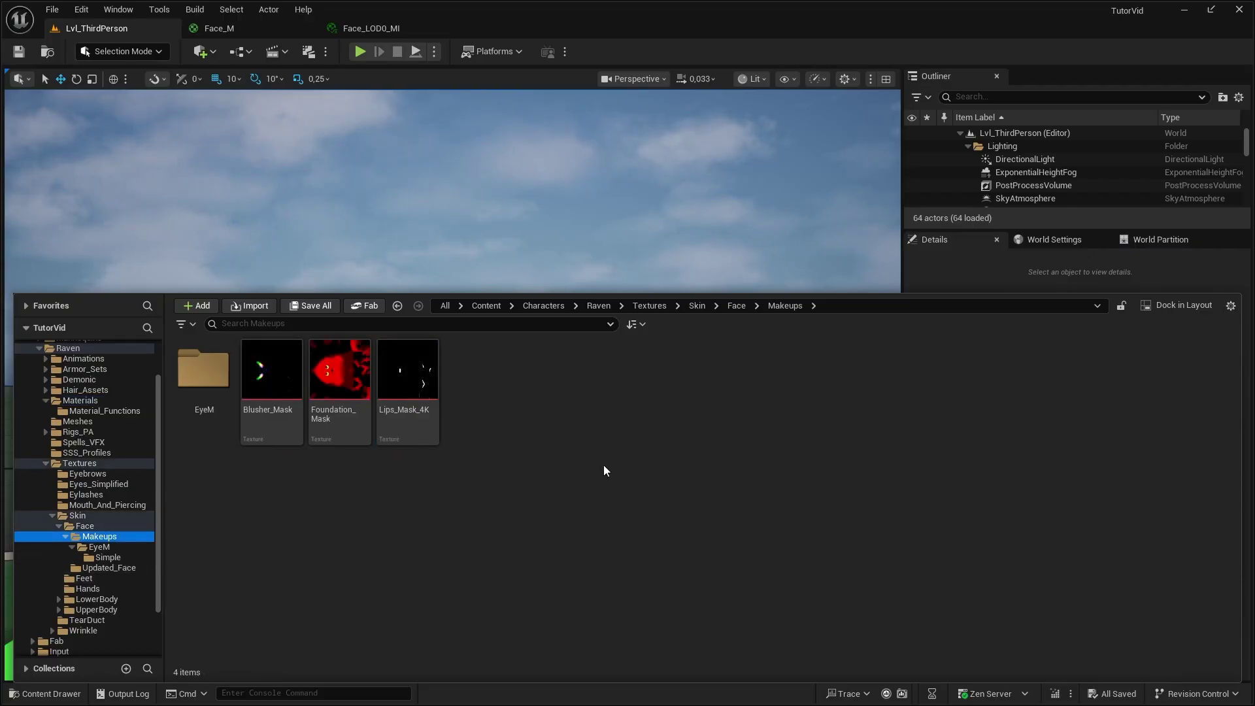
- Open the Foundation_Mask texture and set its Compression Settings to Masks (no sRGB)
{"action": "left_click", "coordinate": [365, 386]}
{"action": "double_click", "coordinate": [365, 386]}
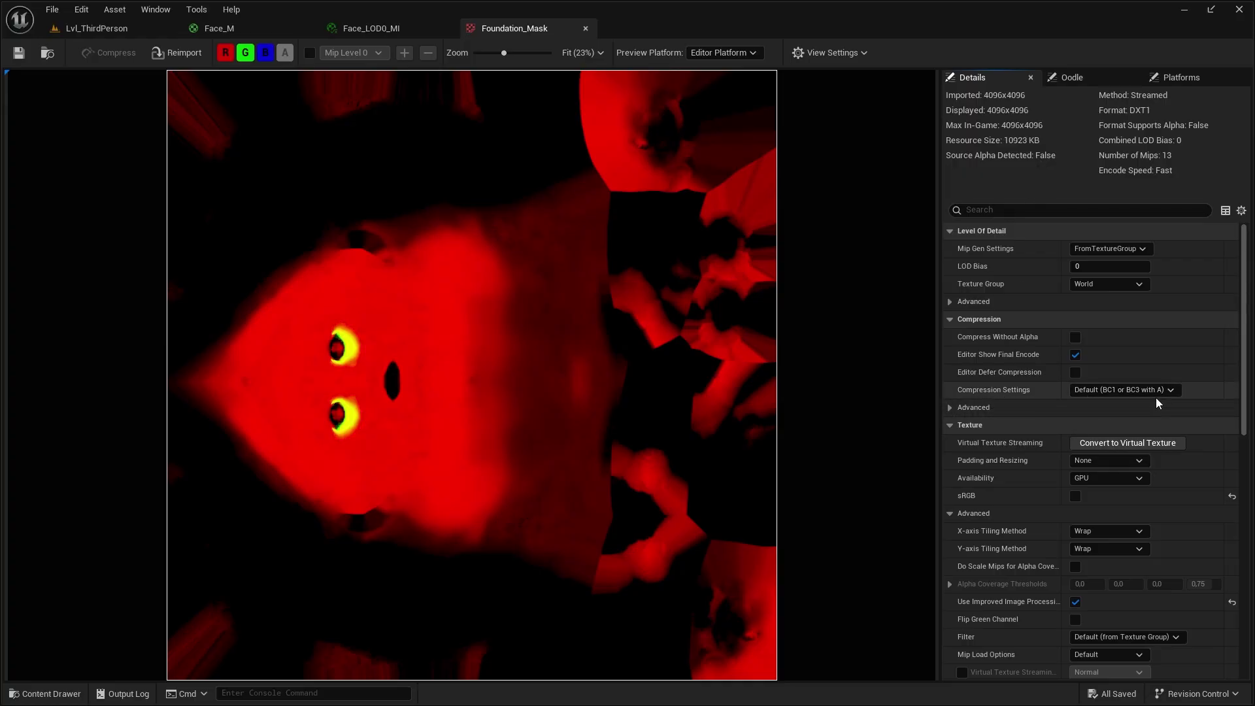
{"action": "left_click", "coordinate": [1170, 391]}
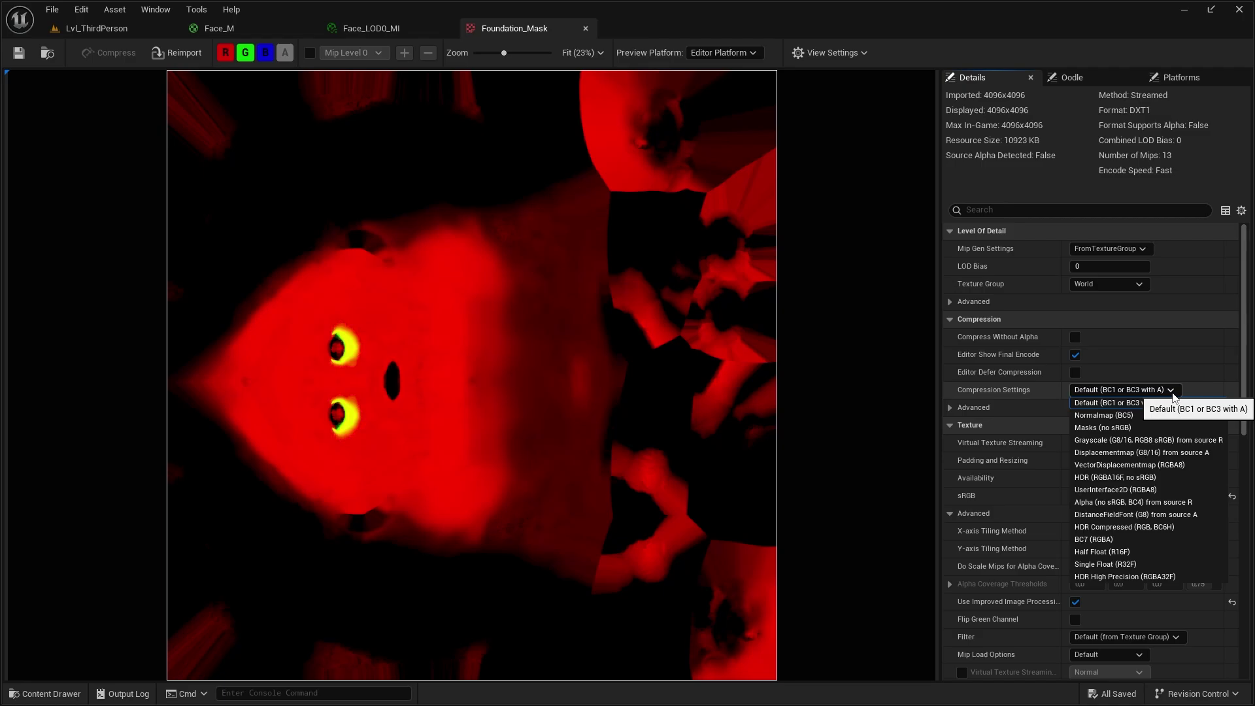
{"action": "left_click", "coordinate": [1138, 431]}
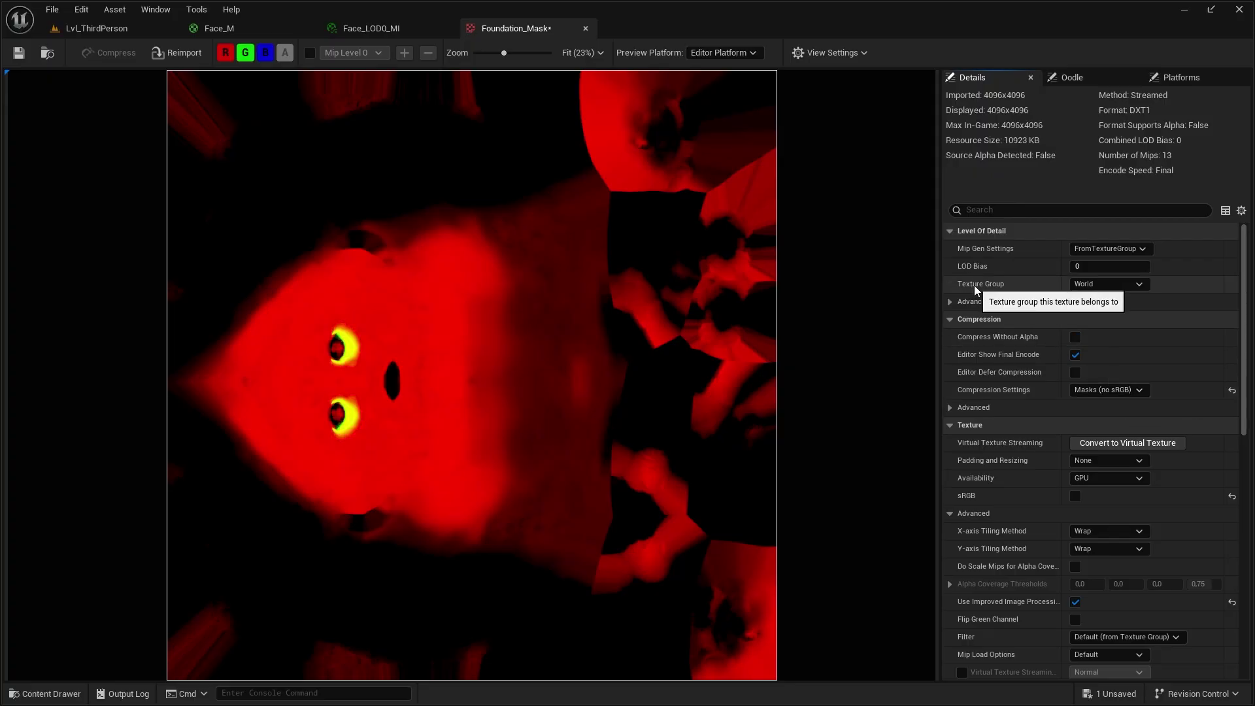
- Set Foundation_Mask's Texture Group to Character, keep Mip Gen Settings at FromTextureGroup, and save and close the texture
{"action": "left_click", "coordinate": [1125, 283]}
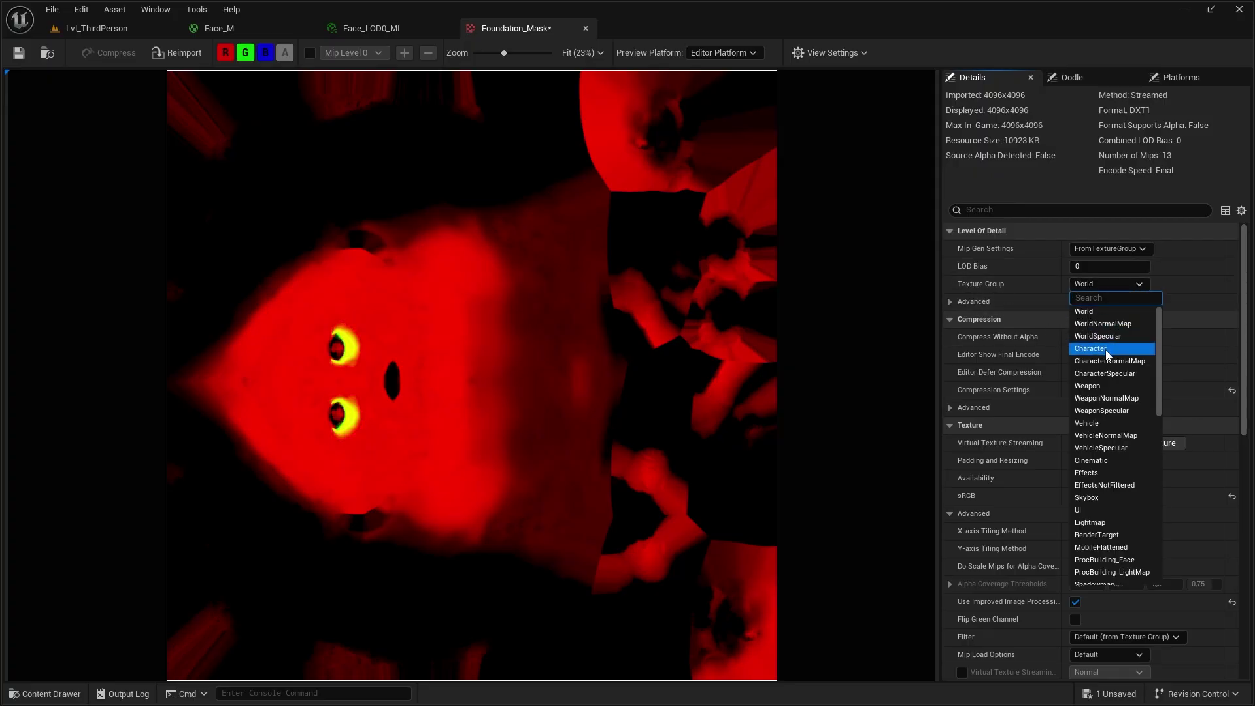
{"action": "left_click", "coordinate": [1106, 350]}
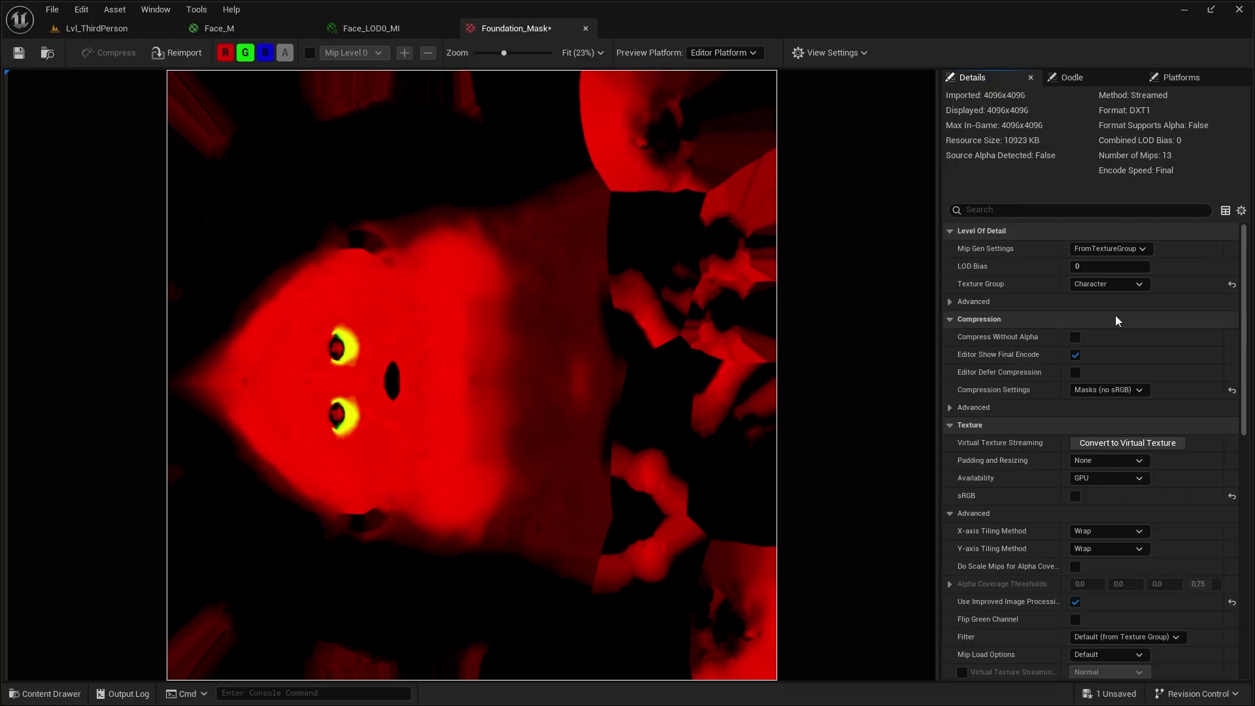
{"action": "left_click", "coordinate": [1144, 249]}
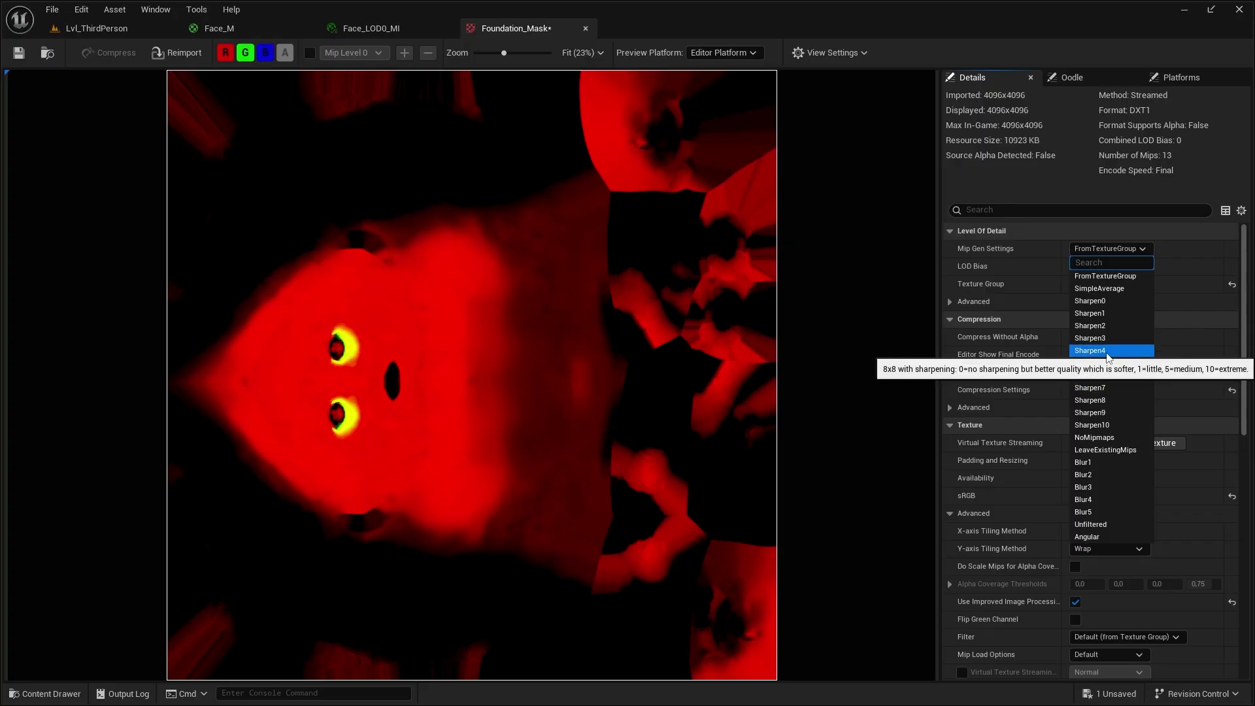
{"action": "left_click", "coordinate": [1139, 251]}
{"action": "key", "text": "ctrl+s"}
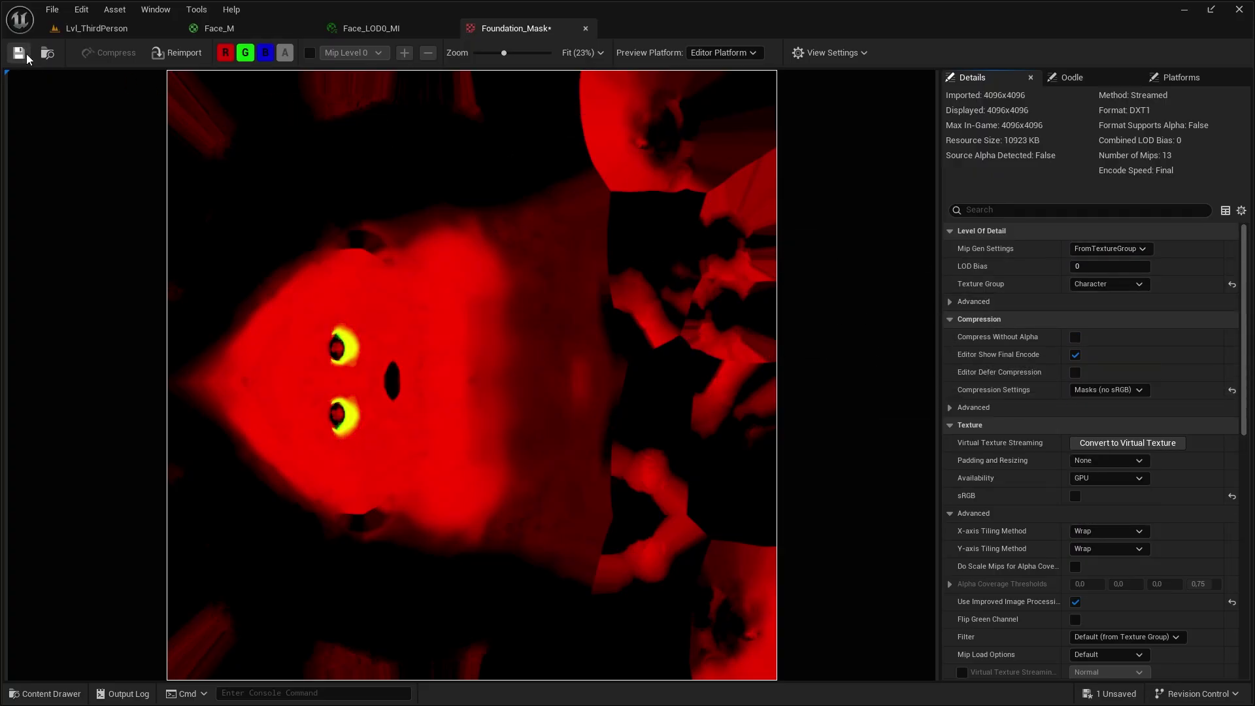
{"action": "left_click", "coordinate": [585, 28]}
- Compare the Blusher_Mask, Foundation_Mask and Lips_Mask_4K settings together in the Property Matrix, and close it
{"action": "key", "text": "ctrl+space"}
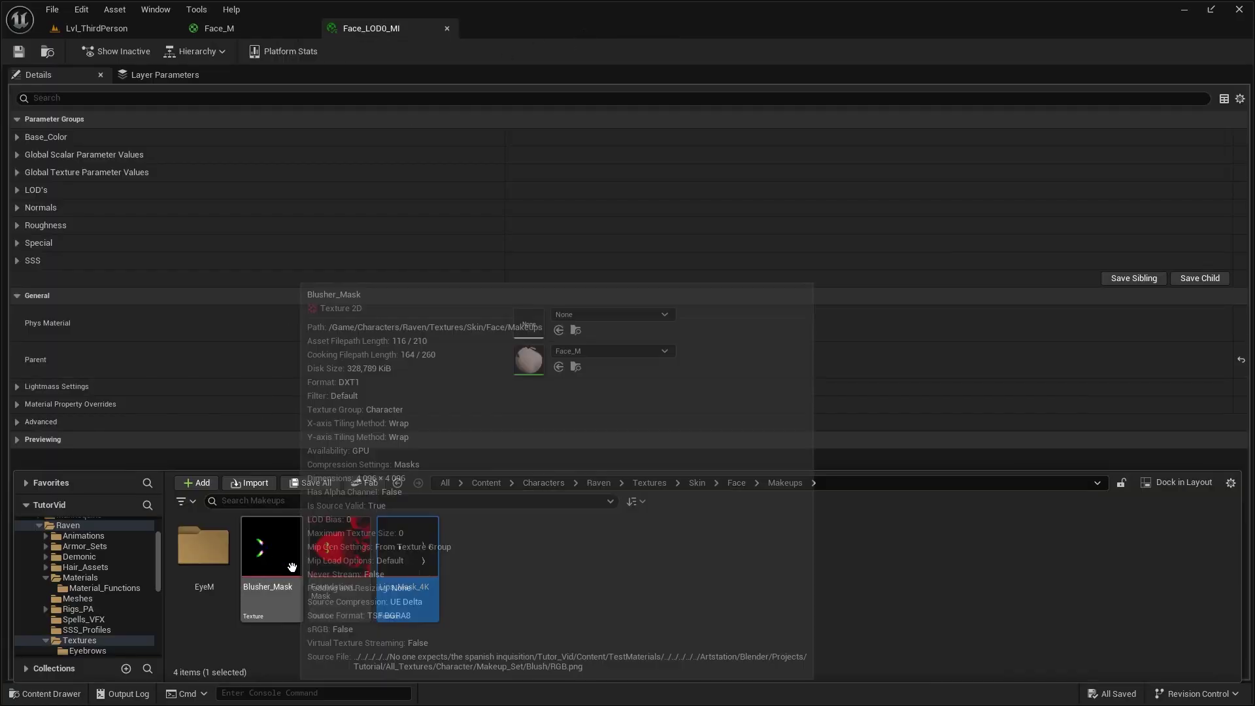
{"action": "right_click", "coordinate": [428, 543]}
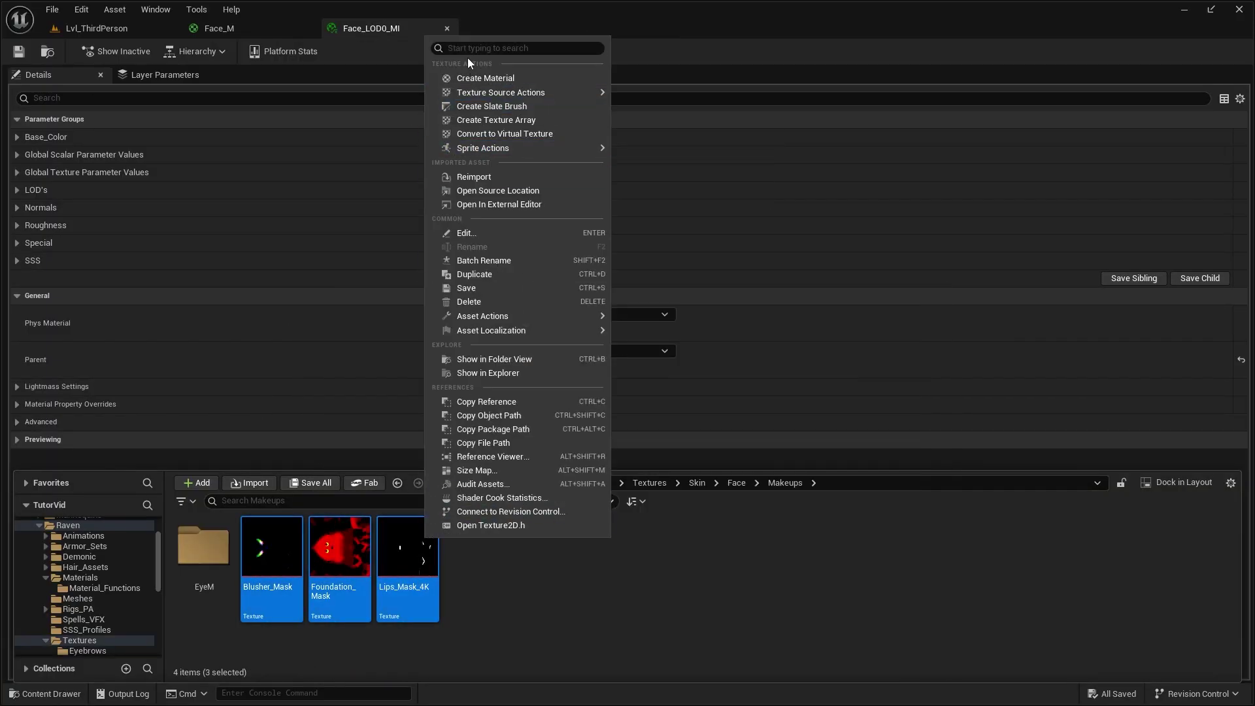
{"action": "type", "text": "matrix"}
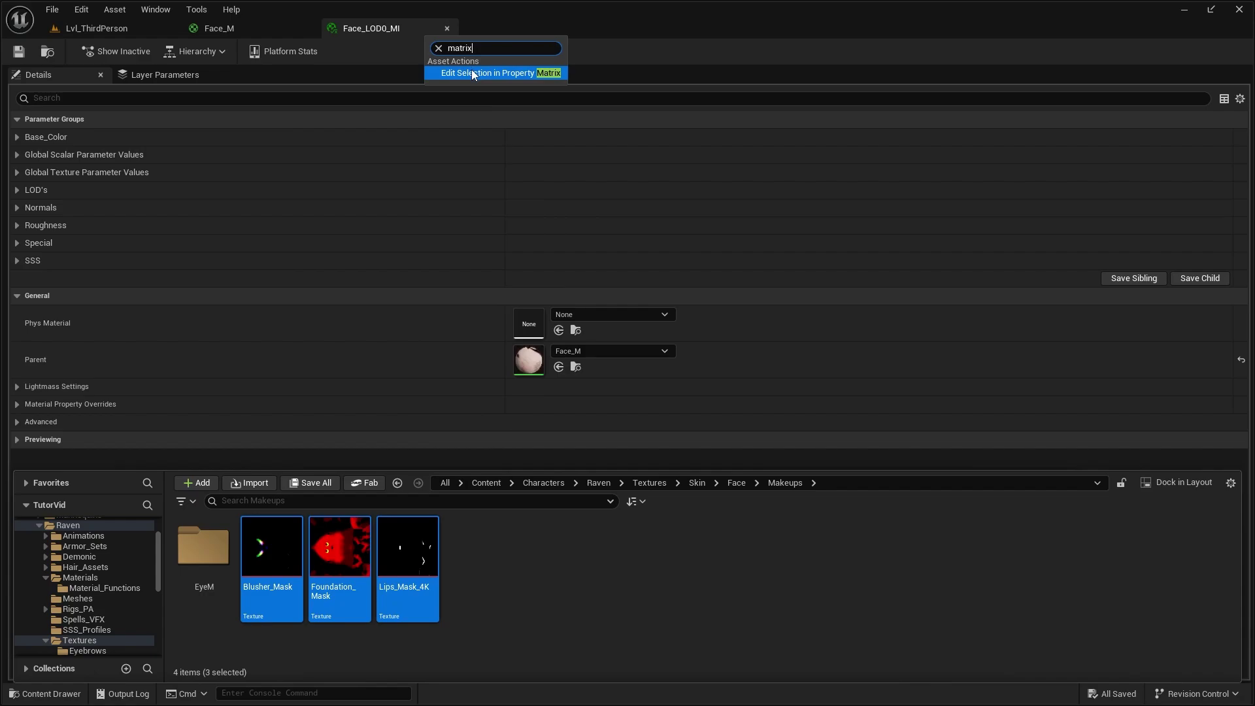
{"action": "left_click", "coordinate": [472, 73]}
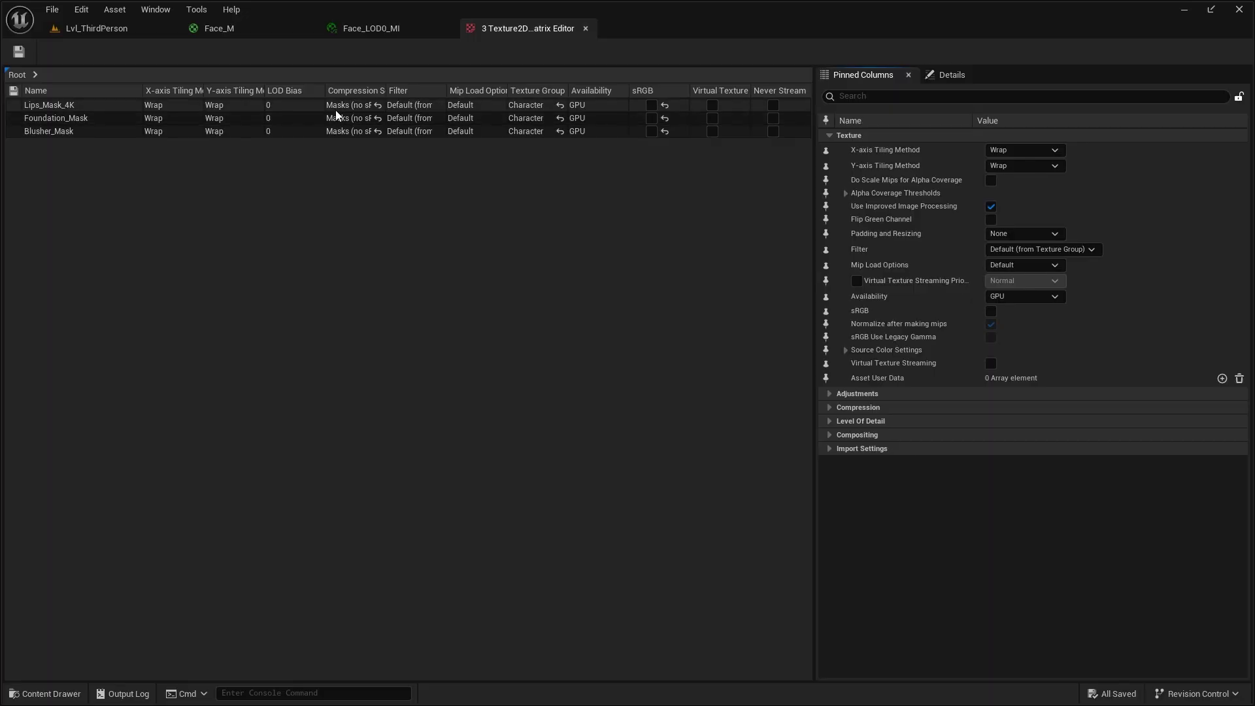
{"action": "left_click", "coordinate": [586, 29]}
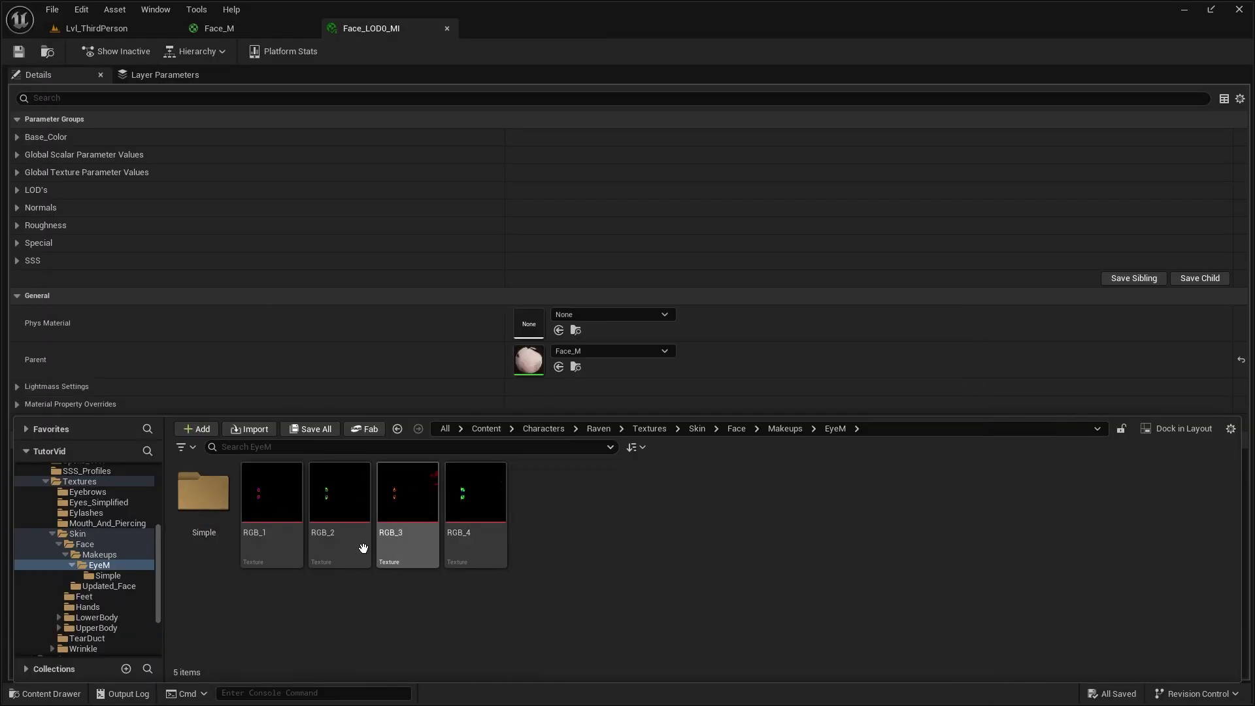
- Open the Makeup_Master_M material from the Makeup_Master_Custom folder
{"action": "left_click", "coordinate": [46, 694]}
{"action": "left_click", "coordinate": [46, 693]}
{"action": "scroll", "coordinate": [99, 599], "scroll_direction": "down", "scroll_amount": 3}
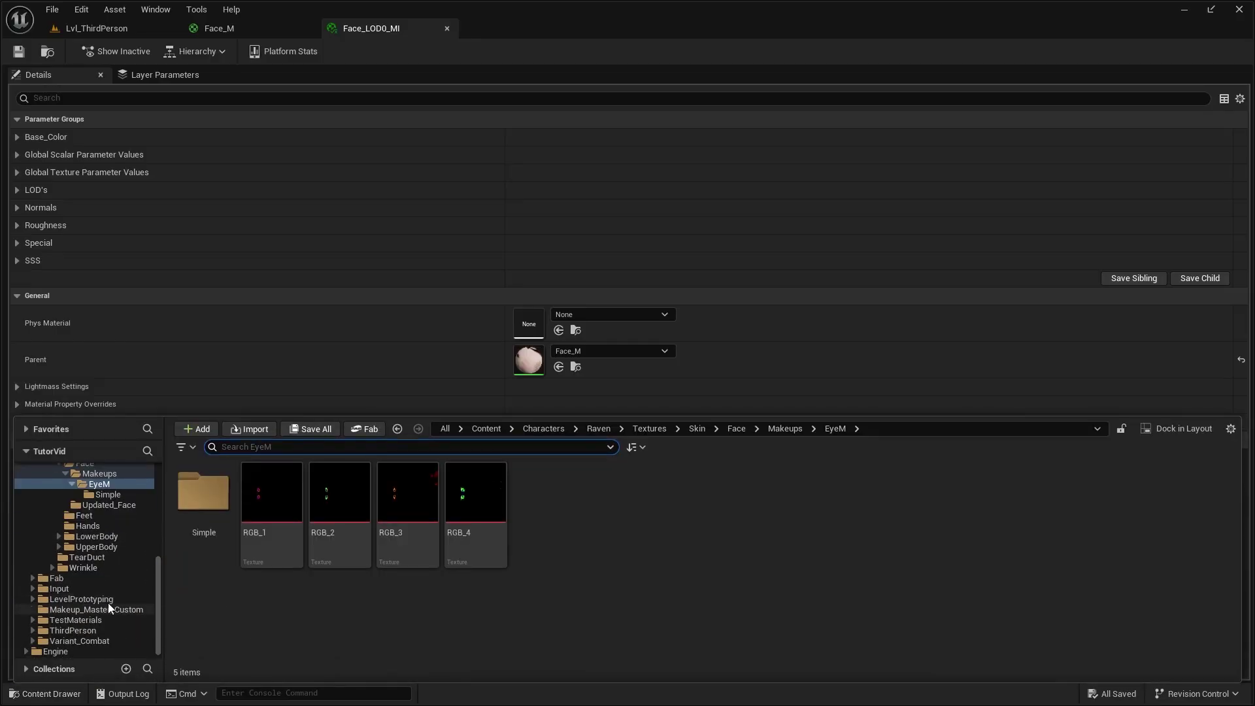
{"action": "left_click", "coordinate": [98, 609]}
{"action": "left_click", "coordinate": [203, 496]}
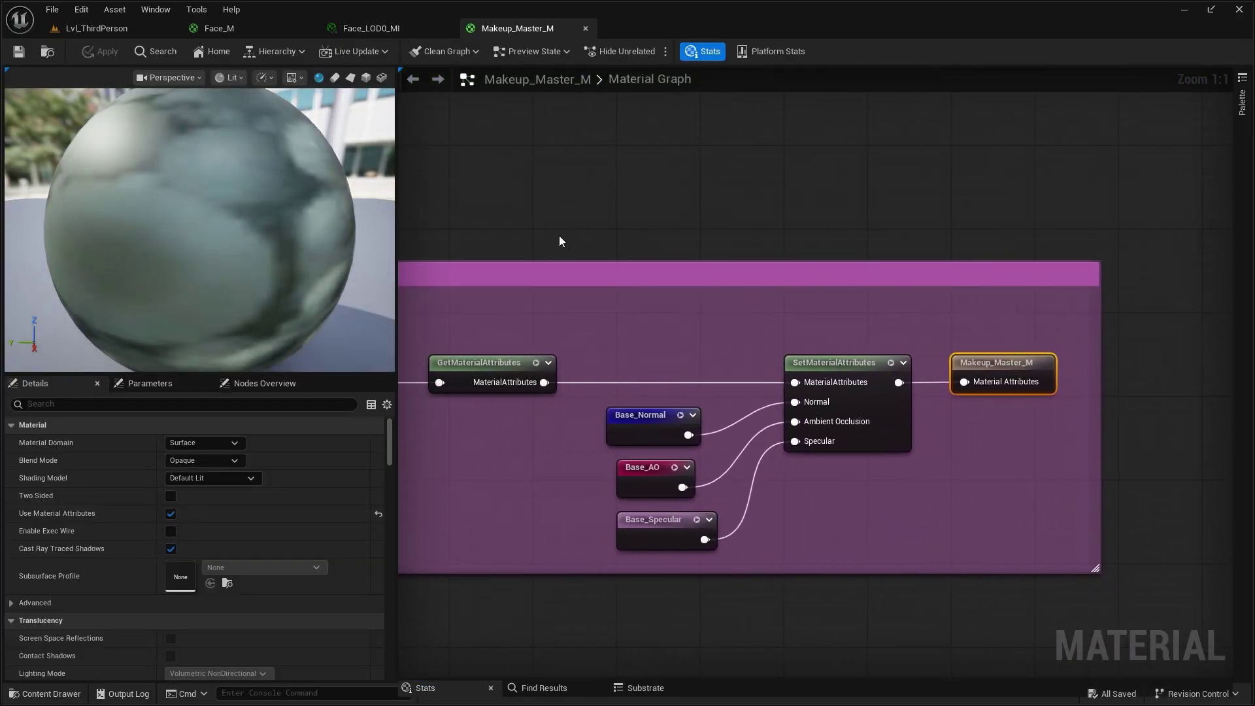
- Locate the EyeMakeupMaskArray node in the eye makeup section and check its Sampler Source setting
{"action": "scroll", "coordinate": [560, 237], "scroll_direction": "down", "scroll_amount": 4}
{"action": "right_click_drag", "start_coordinate": [560, 236], "coordinate": [954, 404]}
{"action": "scroll", "coordinate": [634, 271], "scroll_direction": "down", "scroll_amount": 5}
{"action": "right_click_drag", "start_coordinate": [620, 269], "coordinate": [552, 255]}
{"action": "scroll", "coordinate": [663, 287], "scroll_direction": "up", "scroll_amount": 3}
{"action": "scroll", "coordinate": [692, 281], "scroll_direction": "up", "scroll_amount": 5}
{"action": "left_click", "coordinate": [693, 281]}
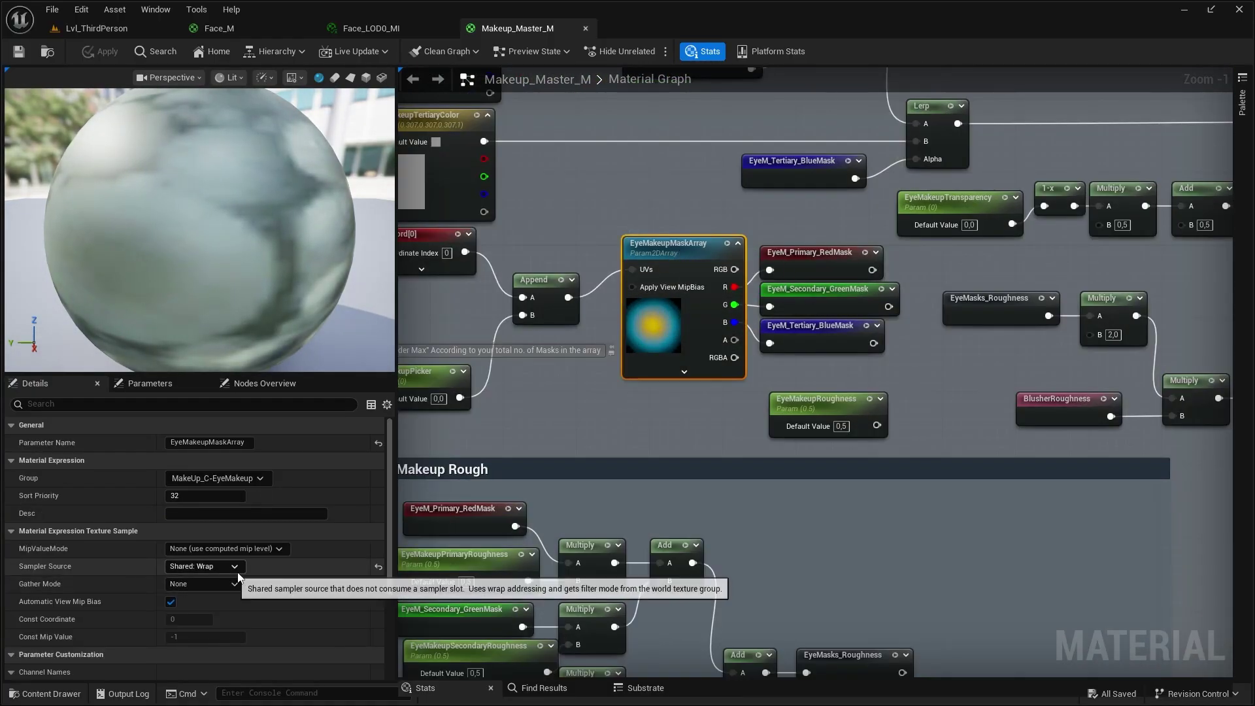
- Create a Texture 2D Array named EyeMasks_TD in Raven's EyeM makeup folder and open it
{"action": "key", "text": "ctrl+space"}
{"action": "right_click", "coordinate": [545, 425]}
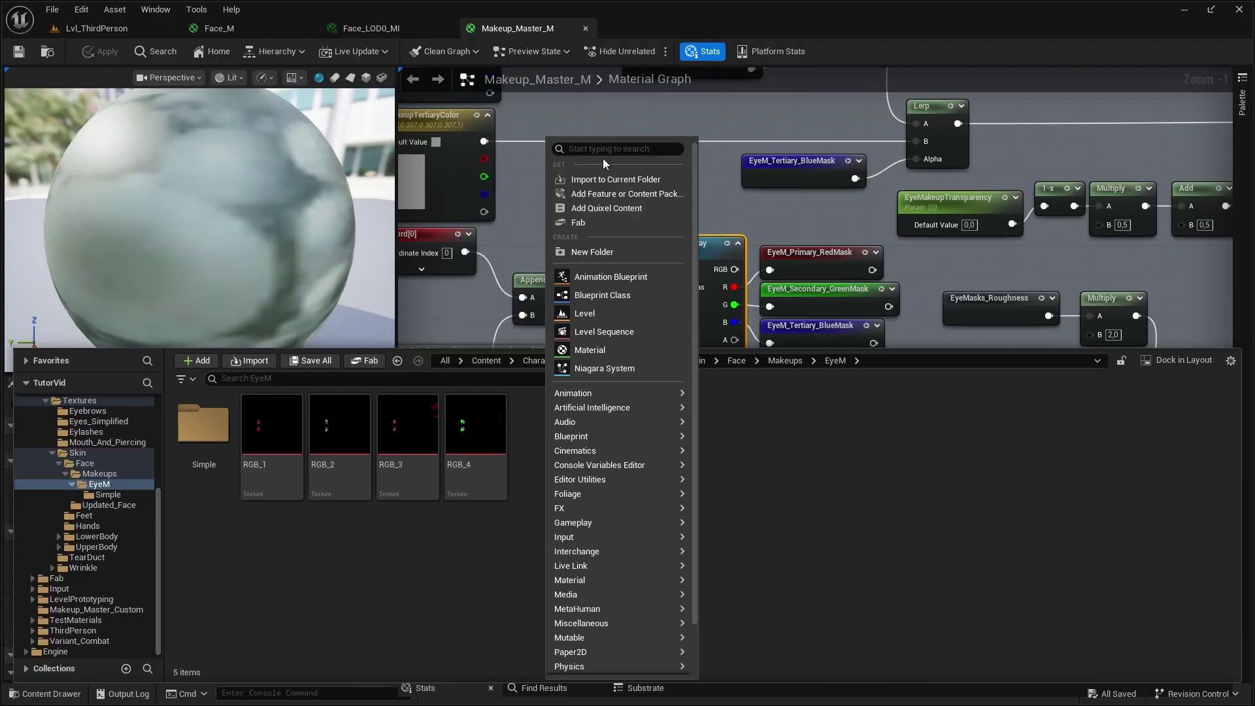
{"action": "type", "text": "array"}
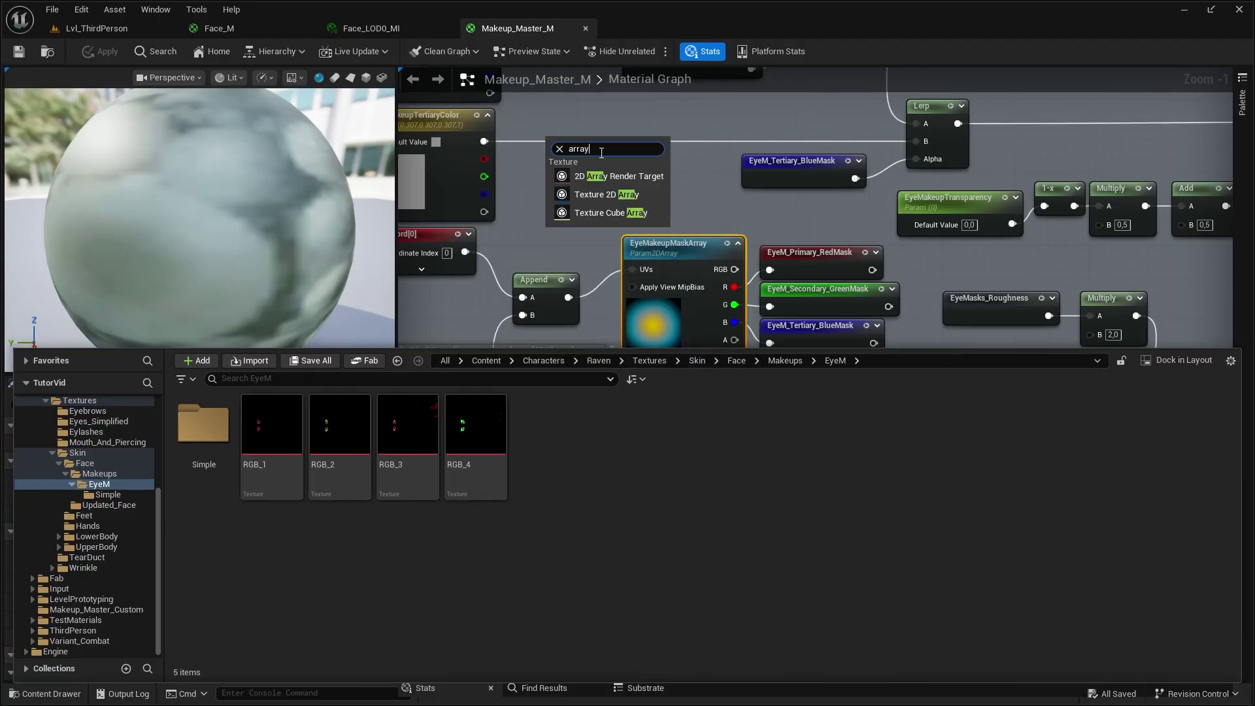
{"action": "left_click", "coordinate": [606, 194]}
{"action": "type", "text": "EyeMasks_TD"}
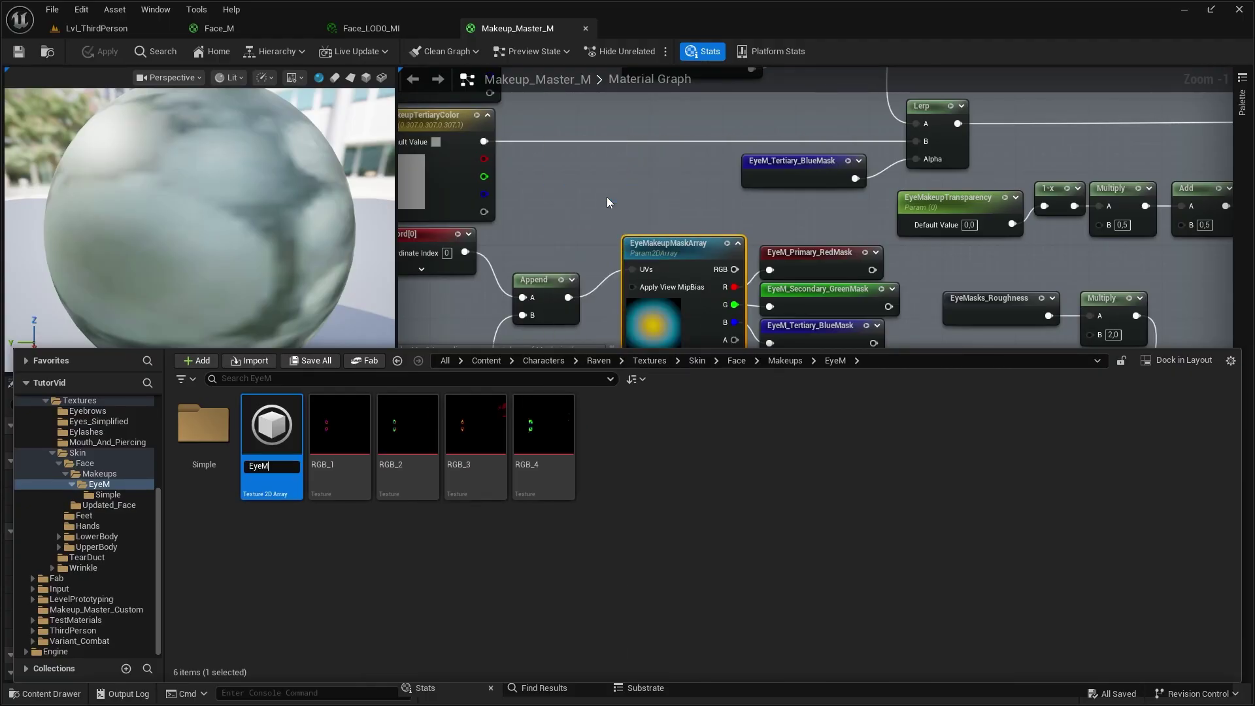
{"action": "key", "text": "Return"}
- Set EyeMasks_TD's Compression Settings to Masks (no sRGB) and add six elements to its Source Textures
{"action": "left_click", "coordinate": [1150, 379]}
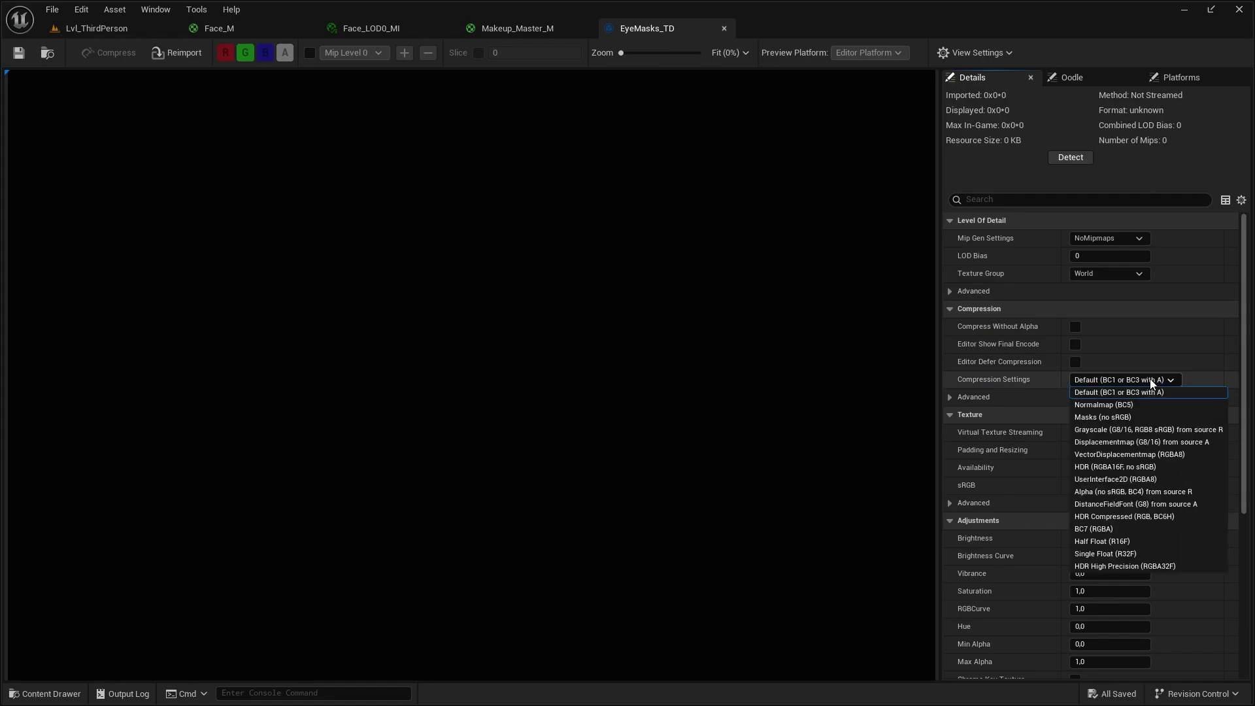
{"action": "left_click", "coordinate": [1109, 419]}
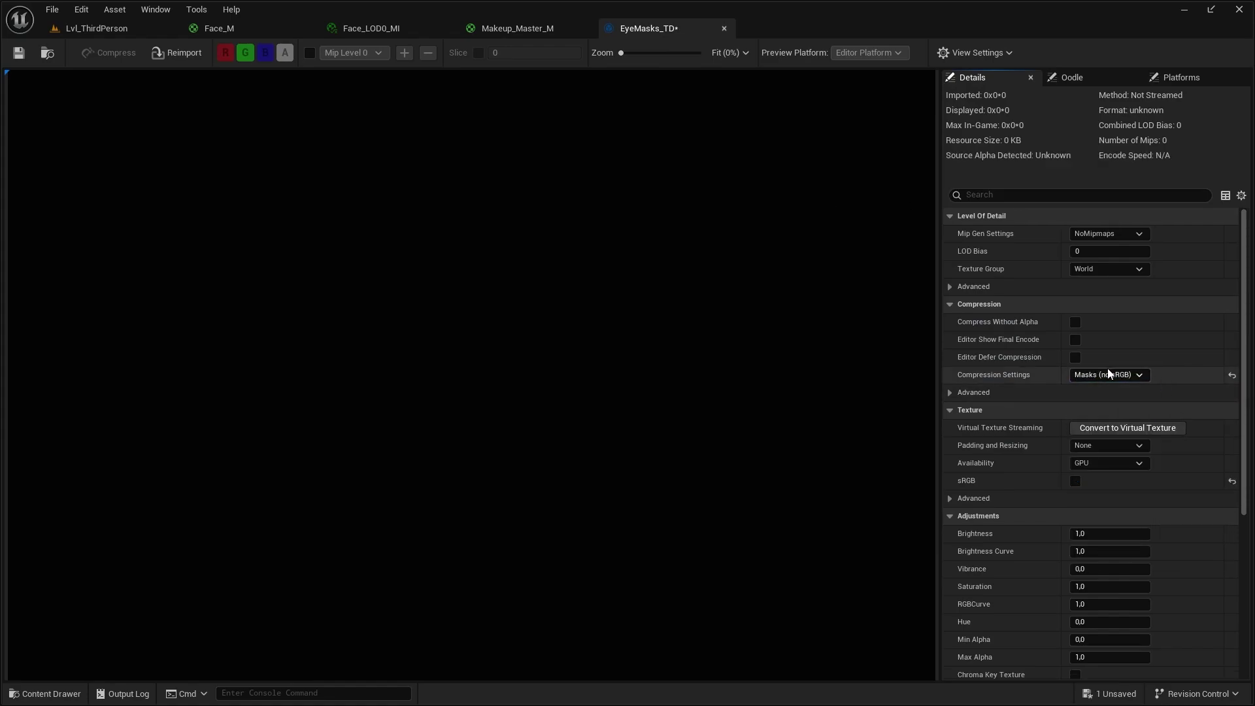
{"action": "left_click_drag", "start_coordinate": [1244, 392], "coordinate": [1247, 573]}
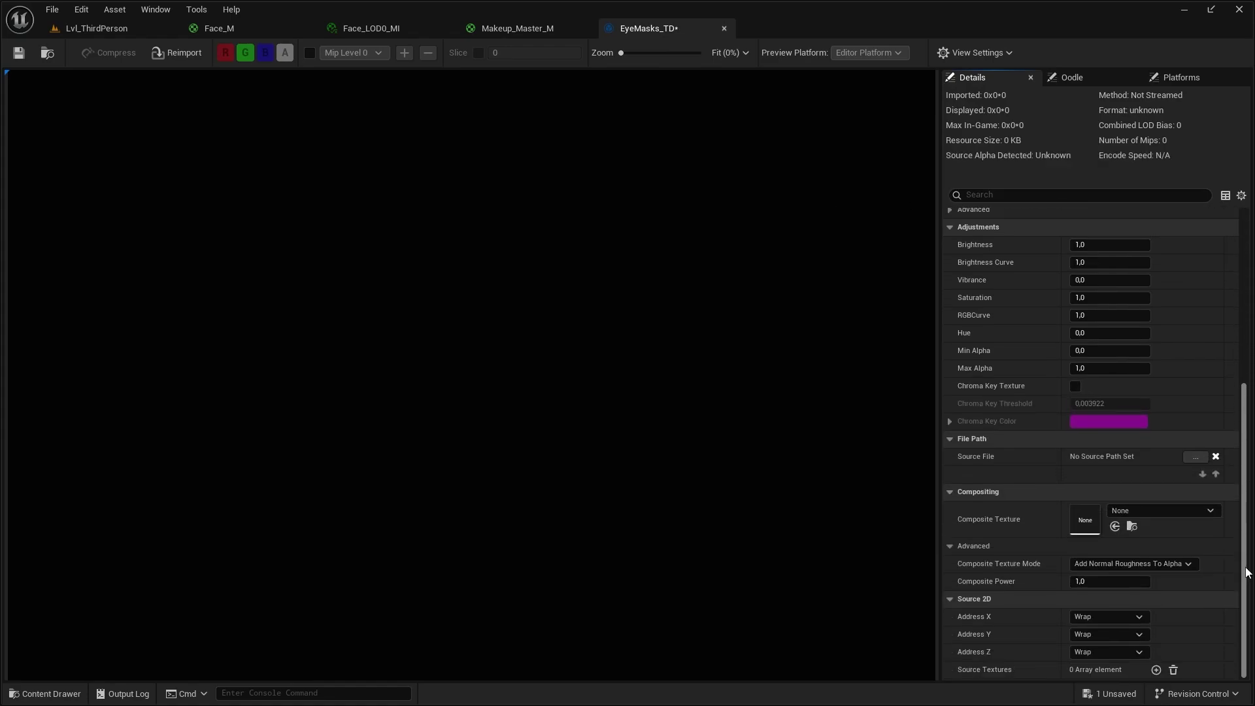
{"action": "left_click", "coordinate": [1155, 670]}
{"action": "scroll", "coordinate": [1209, 563], "scroll_direction": "down", "scroll_amount": 1}
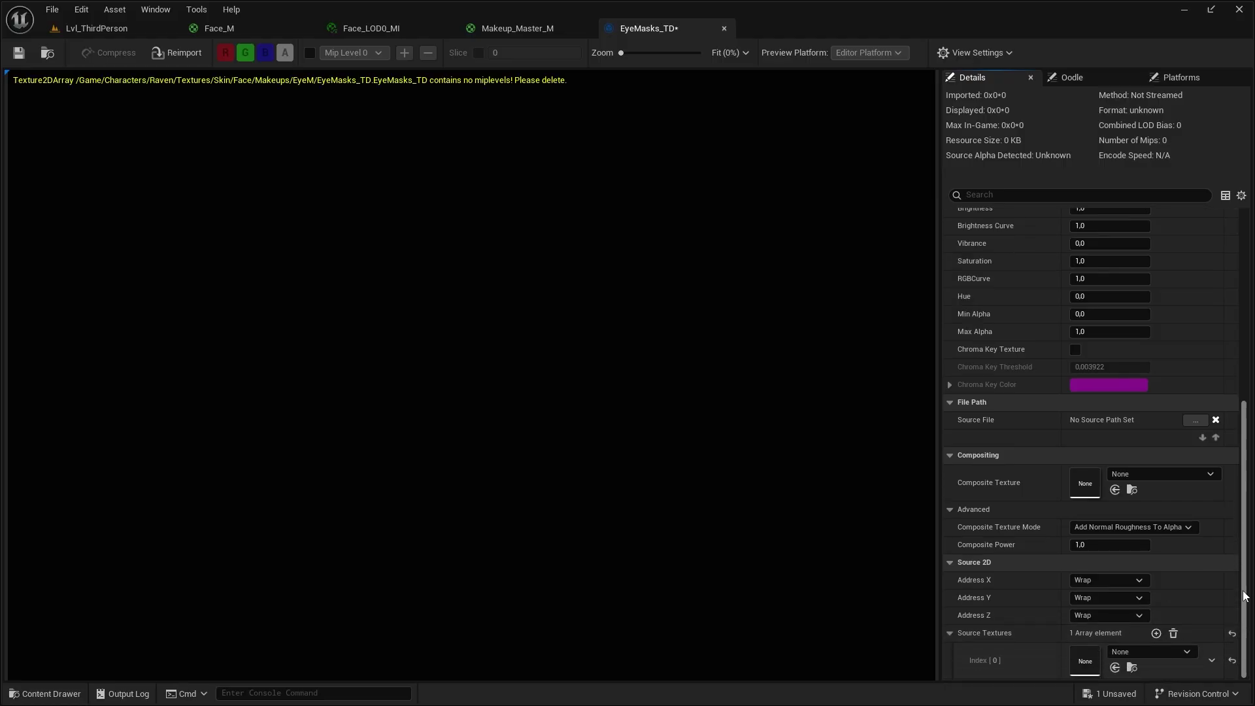
{"action": "left_click", "coordinate": [1155, 633]}
{"action": "left_click", "coordinate": [1156, 633]}
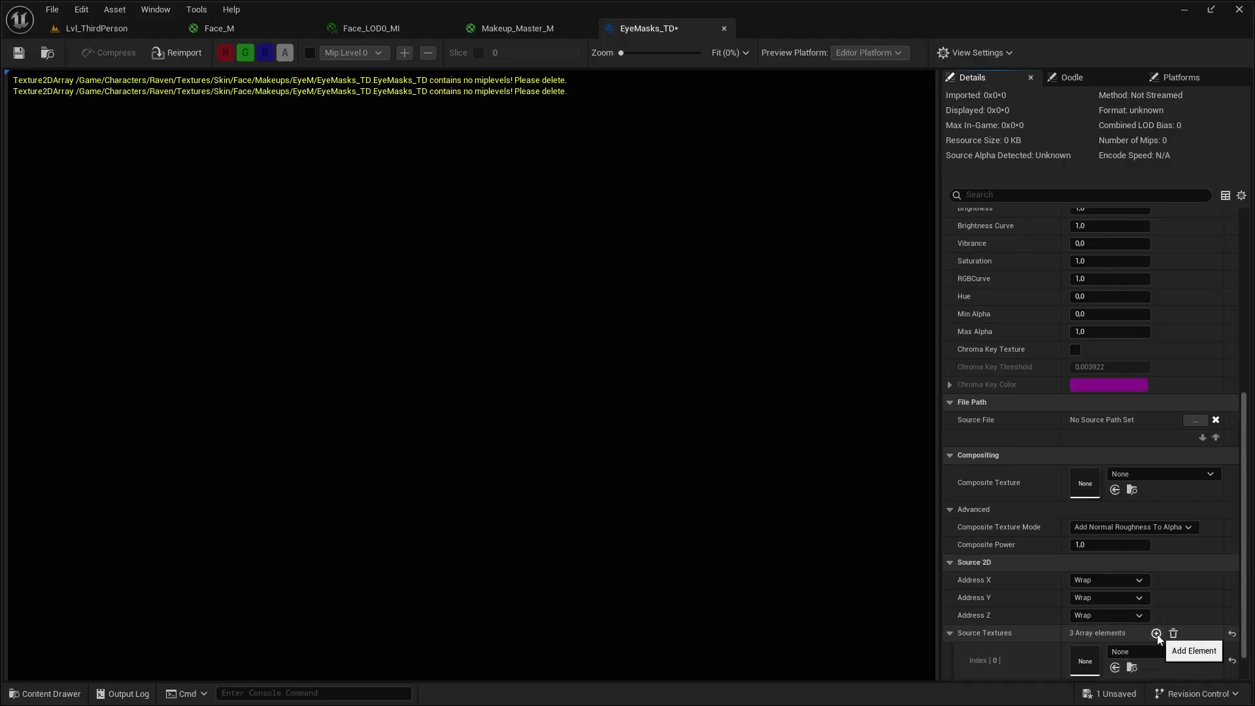
{"action": "left_click", "coordinate": [1156, 633]}
{"action": "left_click", "coordinate": [1156, 634]}
{"action": "left_click", "coordinate": [1156, 633]}
{"action": "scroll", "coordinate": [1170, 601], "scroll_direction": "down", "scroll_amount": 4}
- Assign RGB_1, RGB_2, RGB_3, RGB_4, RGB_Duo and RGB_Simple1 to Source Textures indexes 0 to 5 in that order, and save the array
{"action": "left_click", "coordinate": [56, 693]}
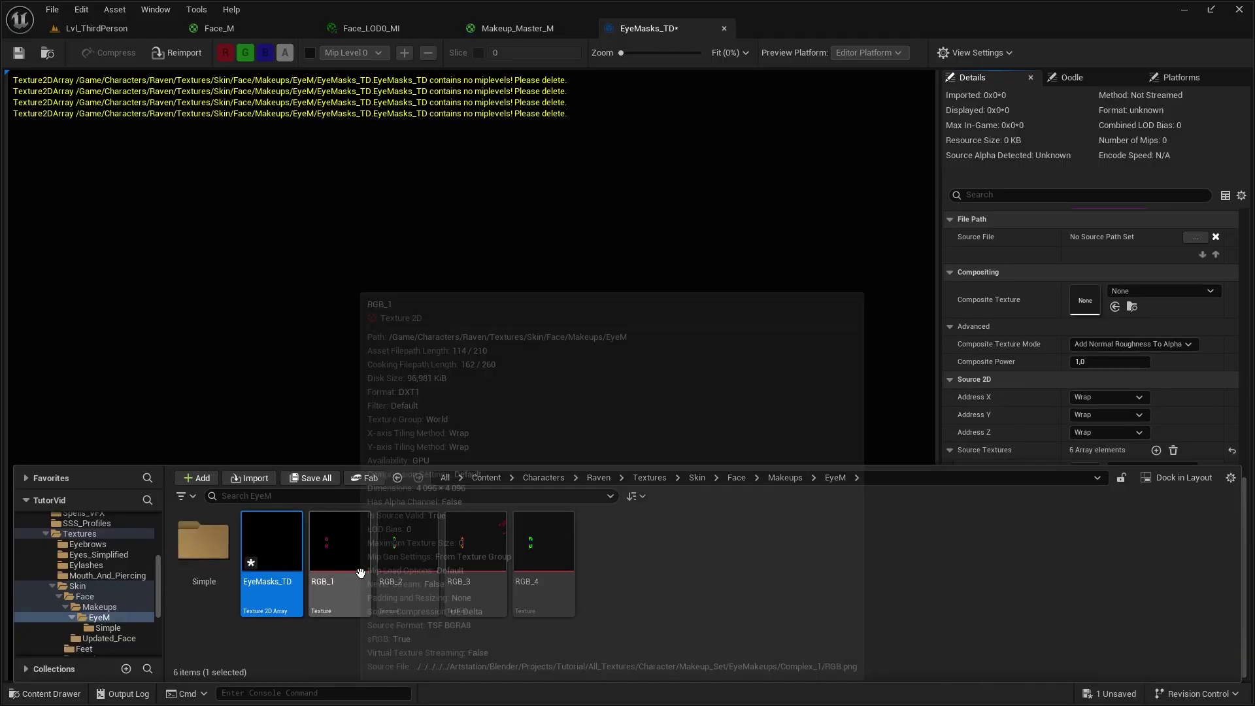
{"action": "left_click", "coordinate": [56, 694]}
{"action": "left_click", "coordinate": [56, 693]}
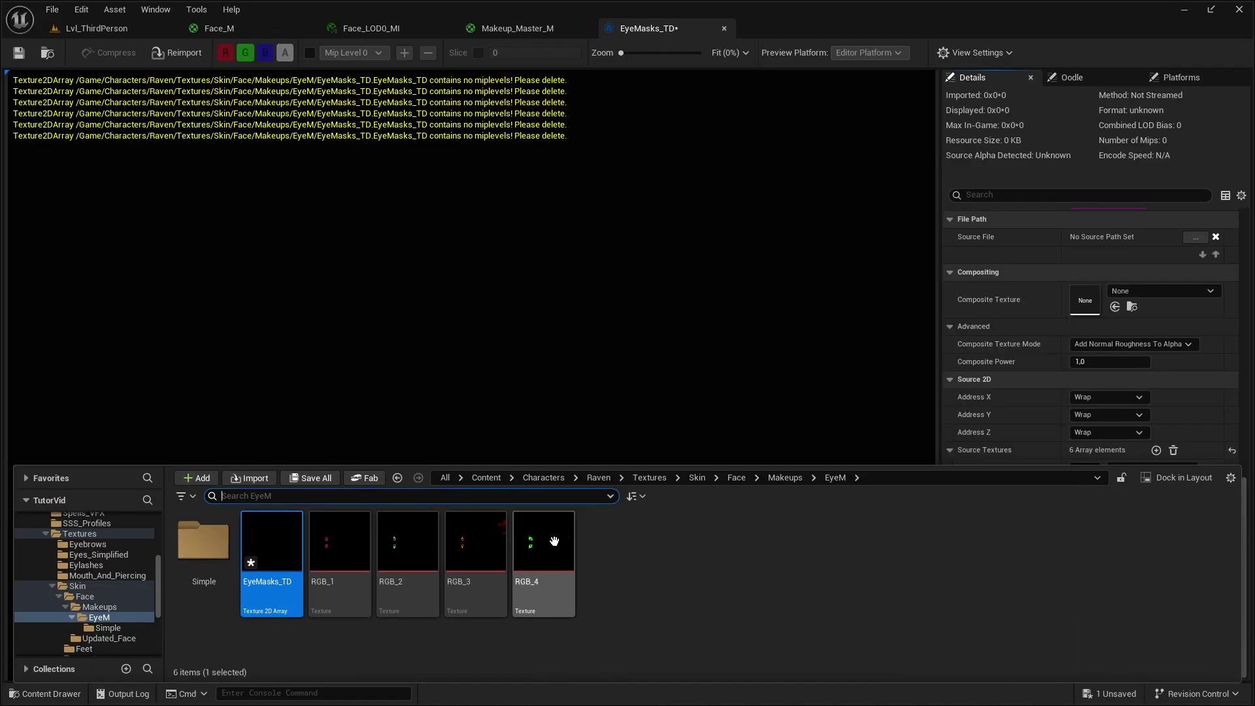
{"action": "left_click_drag", "start_coordinate": [544, 546], "coordinate": [1130, 552]}
{"action": "key", "text": "ctrl+space"}
{"action": "left_click_drag", "start_coordinate": [475, 546], "coordinate": [1134, 552]}
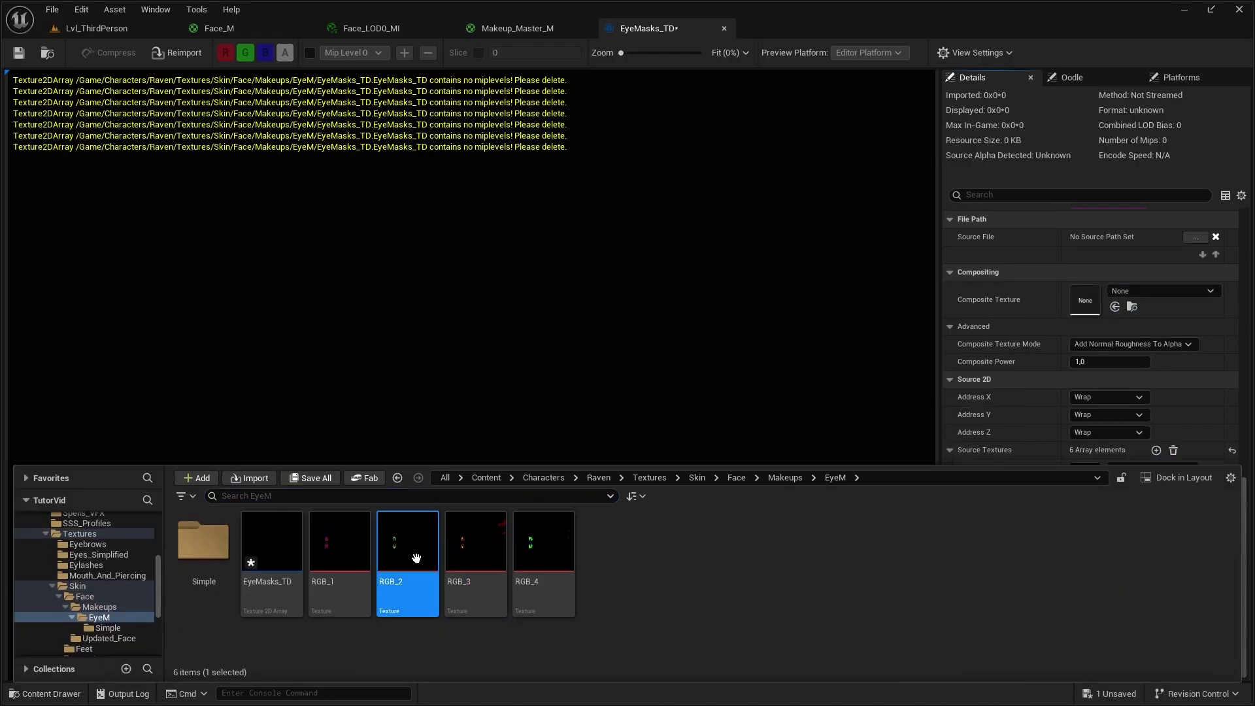
{"action": "left_click", "coordinate": [70, 694]}
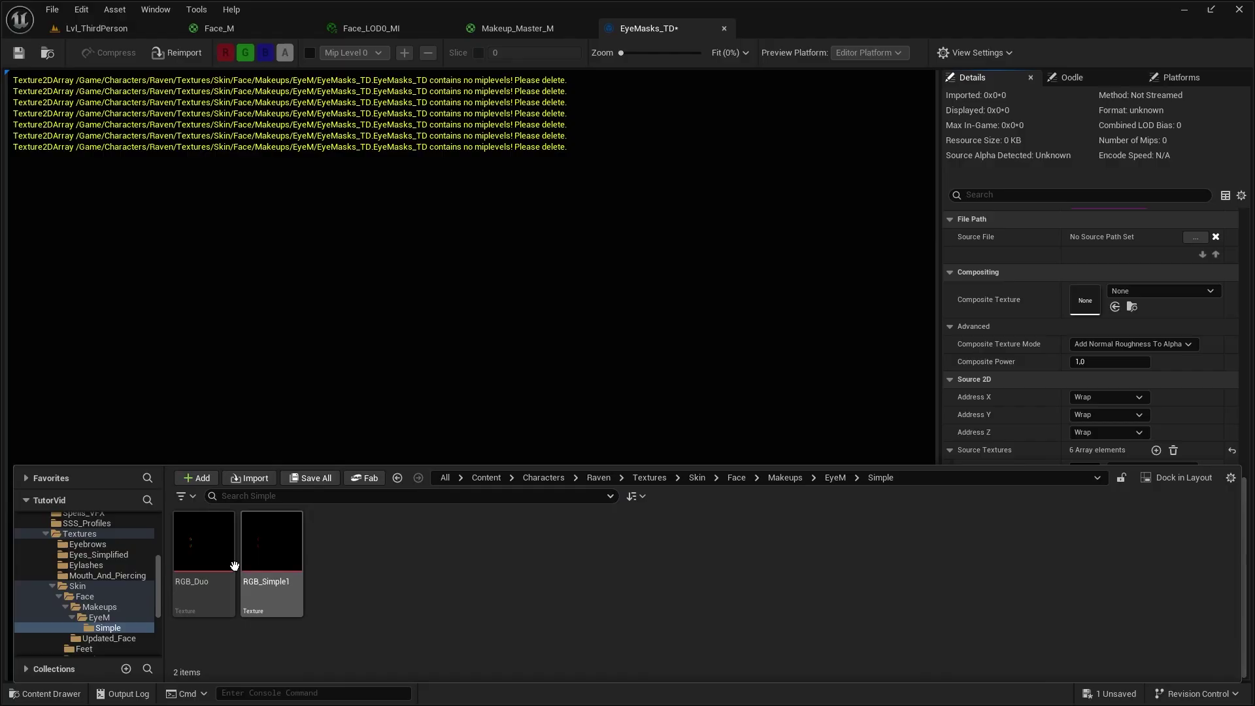
{"action": "left_click_drag", "start_coordinate": [196, 536], "coordinate": [1134, 621]}
{"action": "key", "text": "ctrl+space"}
{"action": "left_click_drag", "start_coordinate": [272, 536], "coordinate": [1134, 644]}
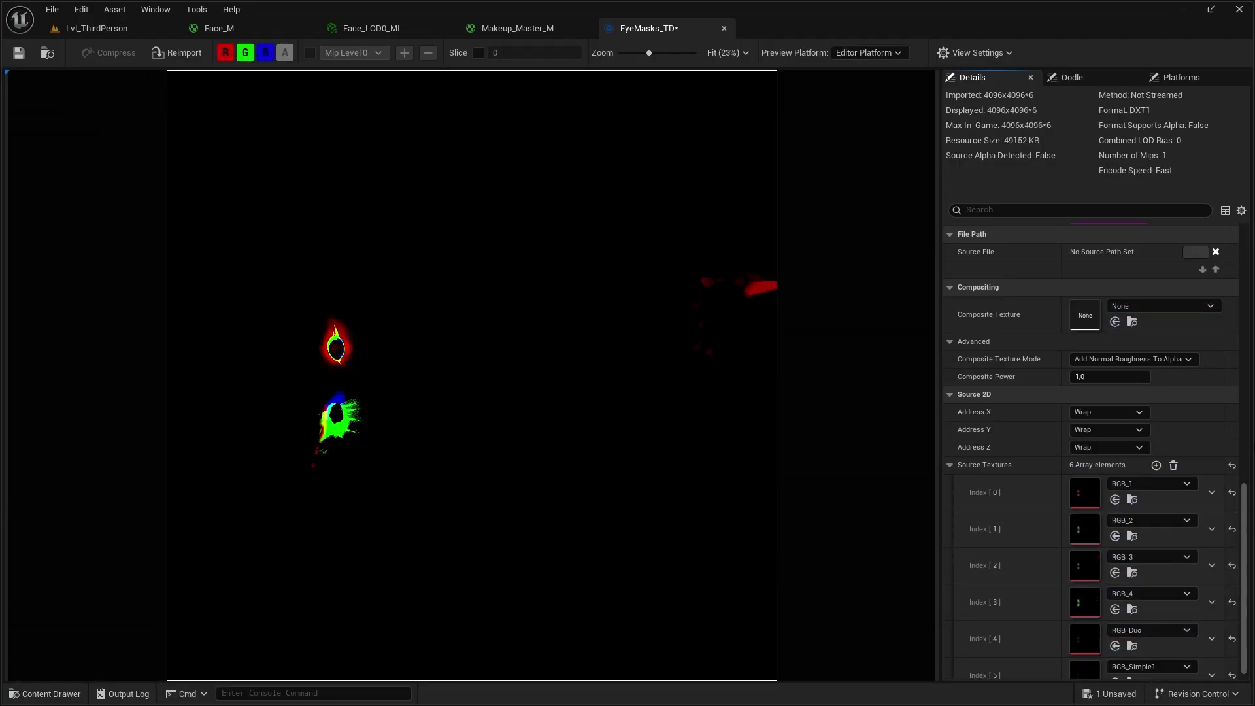
{"action": "scroll", "coordinate": [1221, 512], "scroll_direction": "down", "scroll_amount": 1}
{"action": "key", "text": "ctrl+s"}
- Inspect EyeMasks_TD's blue channel on its own, and close the texture array
{"action": "left_click", "coordinate": [245, 53]}
{"action": "left_click", "coordinate": [225, 53]}
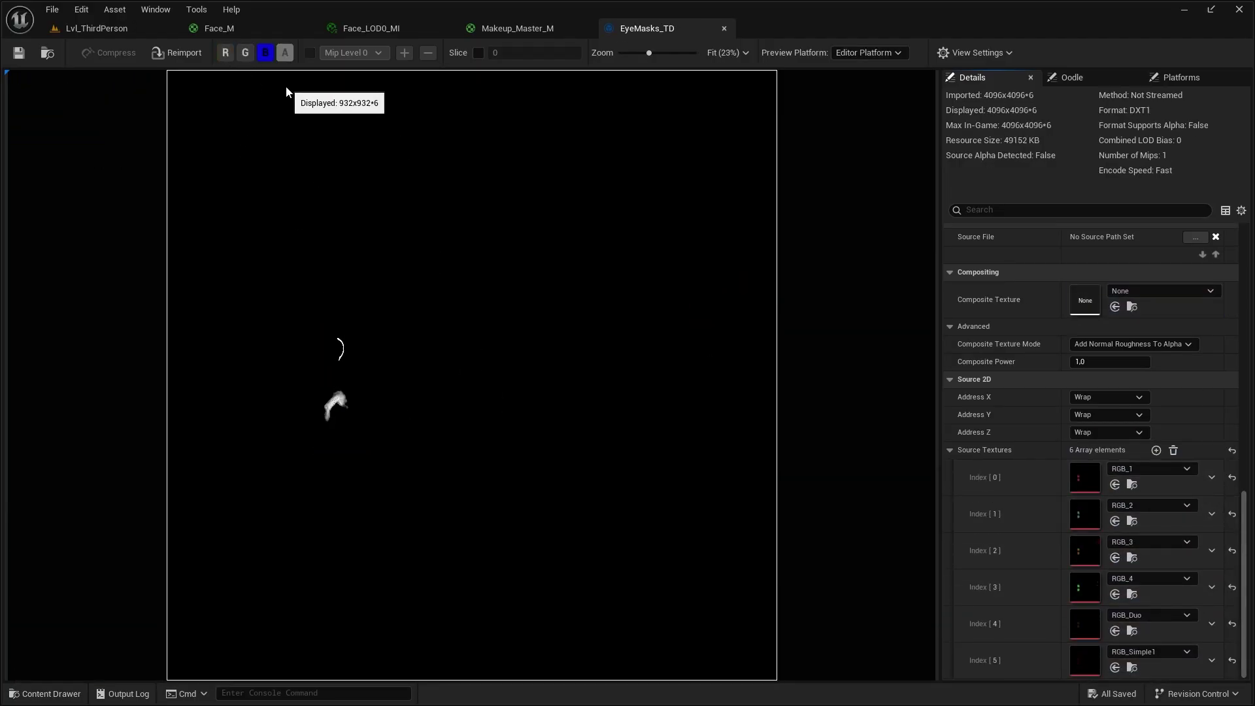
{"action": "left_click", "coordinate": [245, 52]}
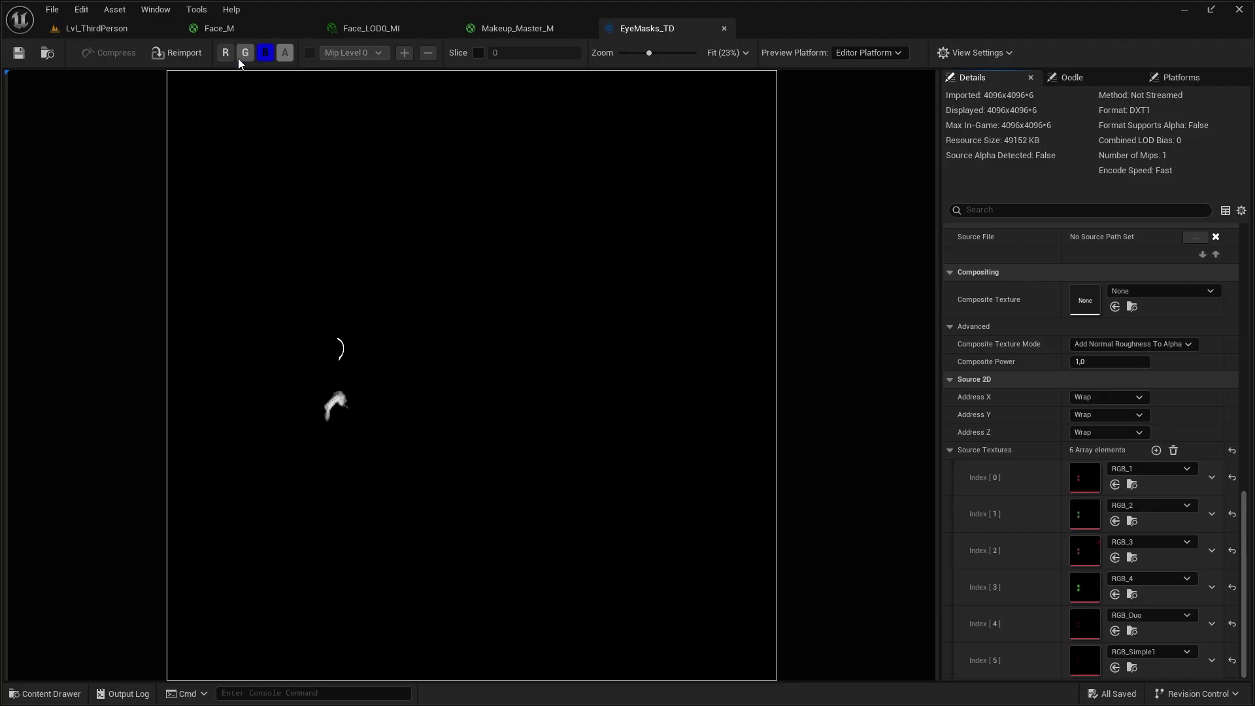
{"action": "left_click", "coordinate": [724, 28]}
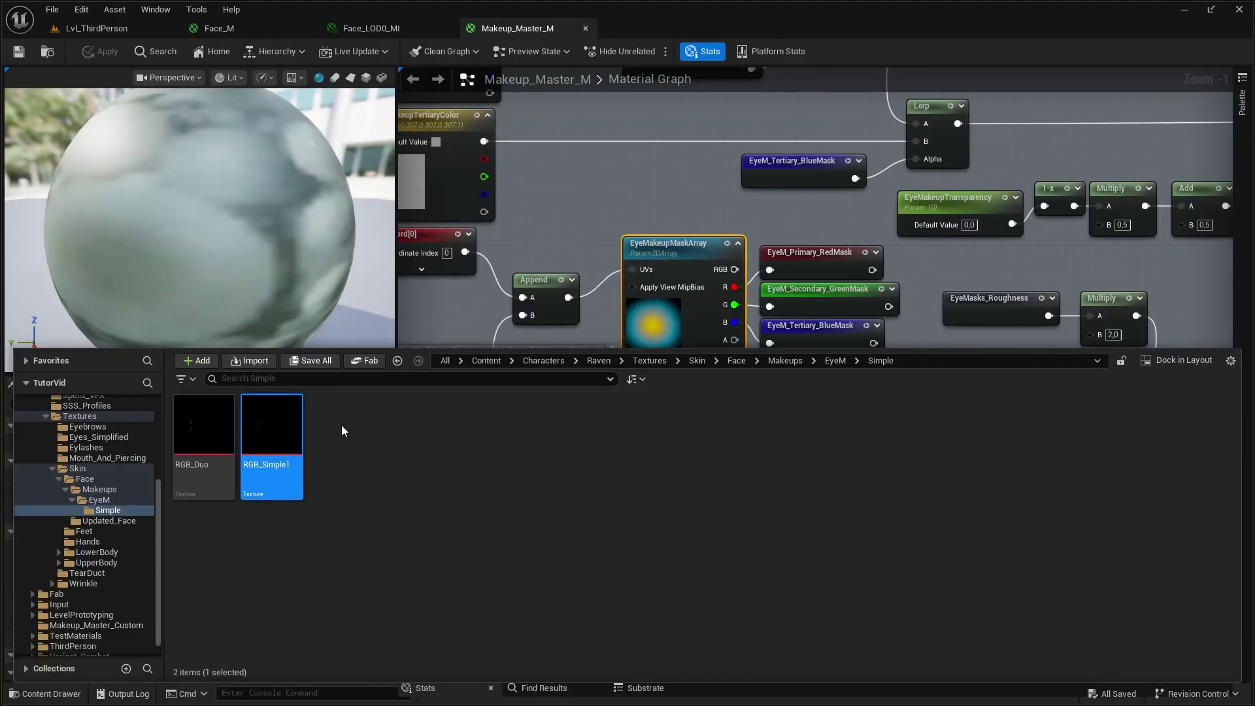
- Open the RGB_Simple1 texture, set its Compression Settings to Masks (no sRGB), and save it
{"action": "double_click", "coordinate": [271, 425]}
{"action": "left_click_drag", "start_coordinate": [716, 75], "coordinate": [654, 29]}
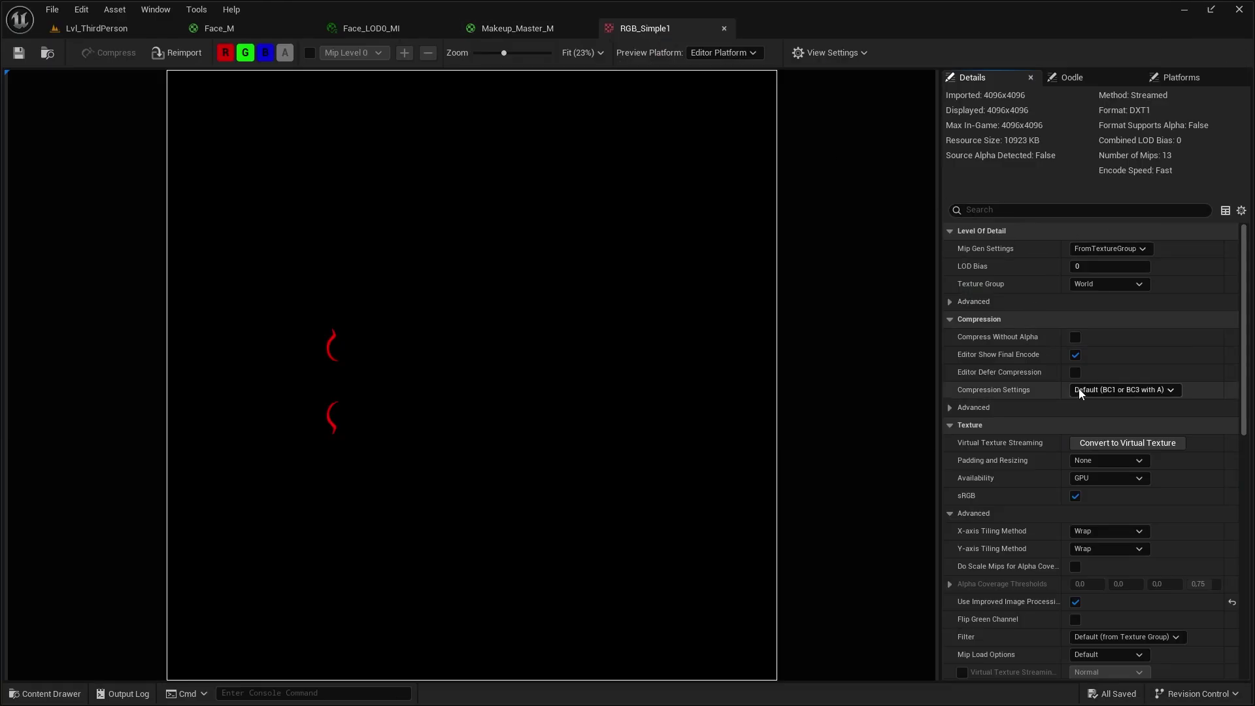
{"action": "left_click", "coordinate": [1127, 389]}
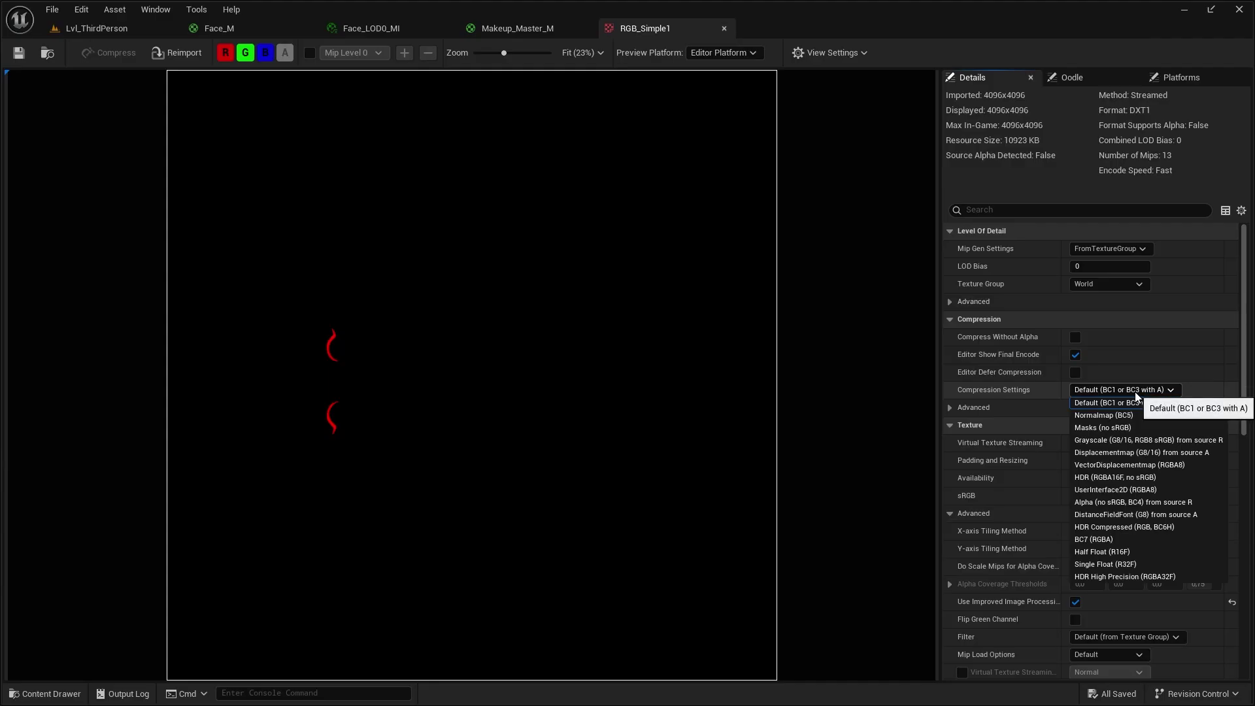
{"action": "left_click", "coordinate": [1103, 427]}
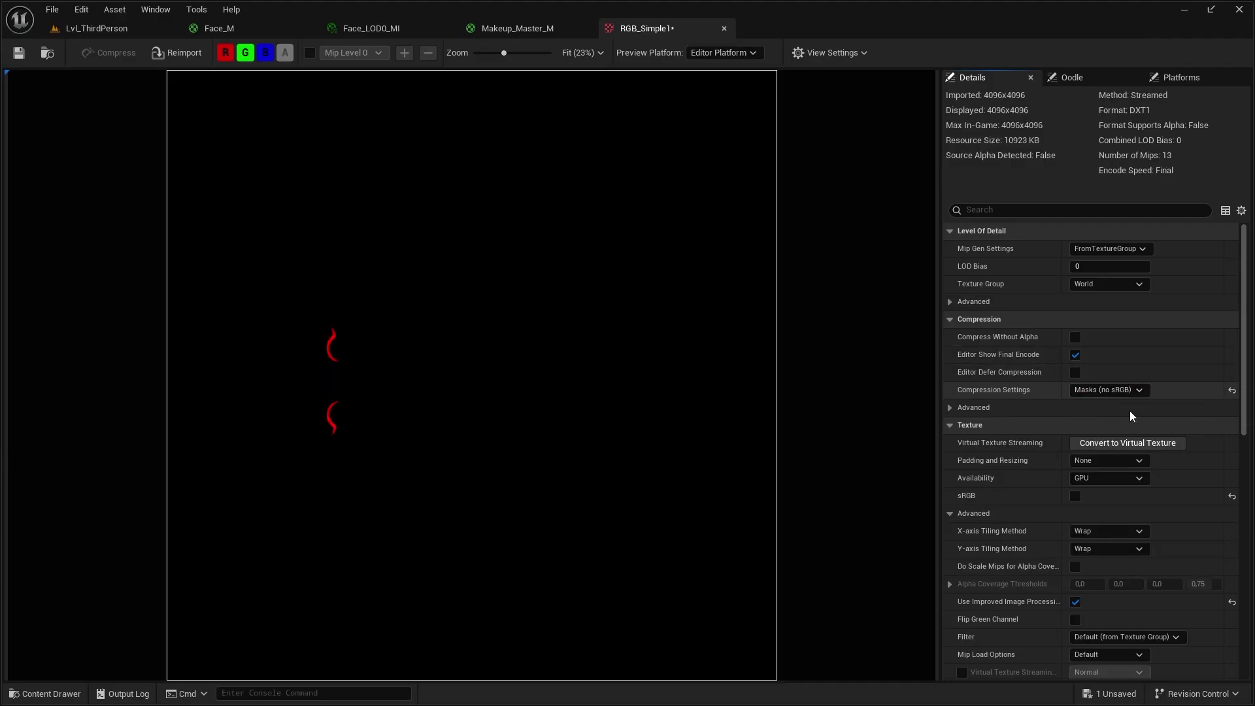
{"action": "left_click", "coordinate": [18, 52]}
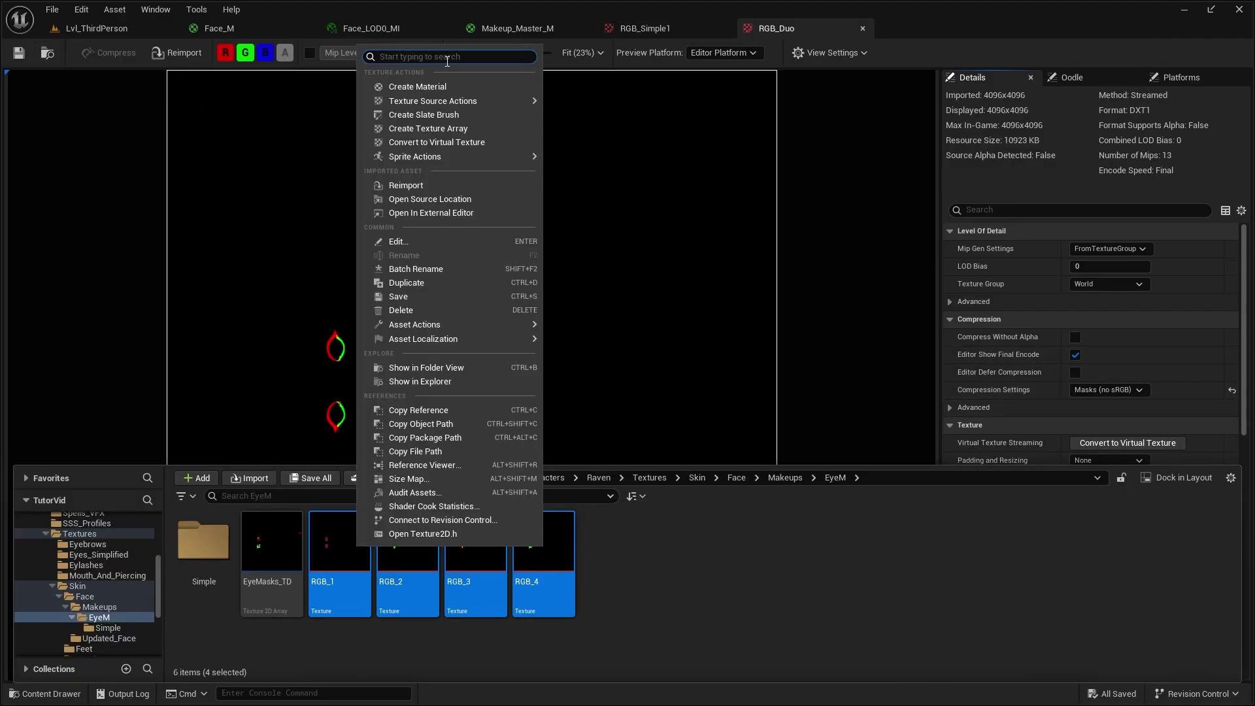
- Open RGB_1 to RGB_4 together in the Property Matrix and disable sRGB for RGB_3, RGB_2 and RGB_1
{"action": "type", "text": "matri"}
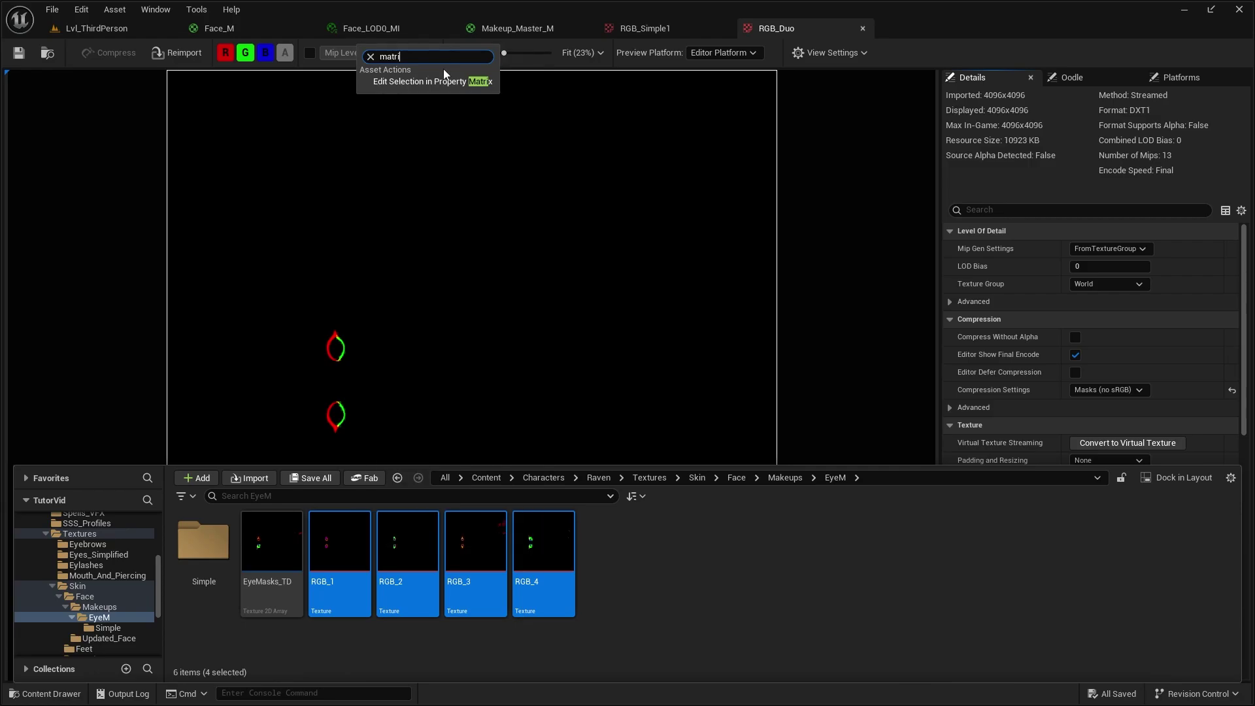
{"action": "left_click", "coordinate": [443, 81]}
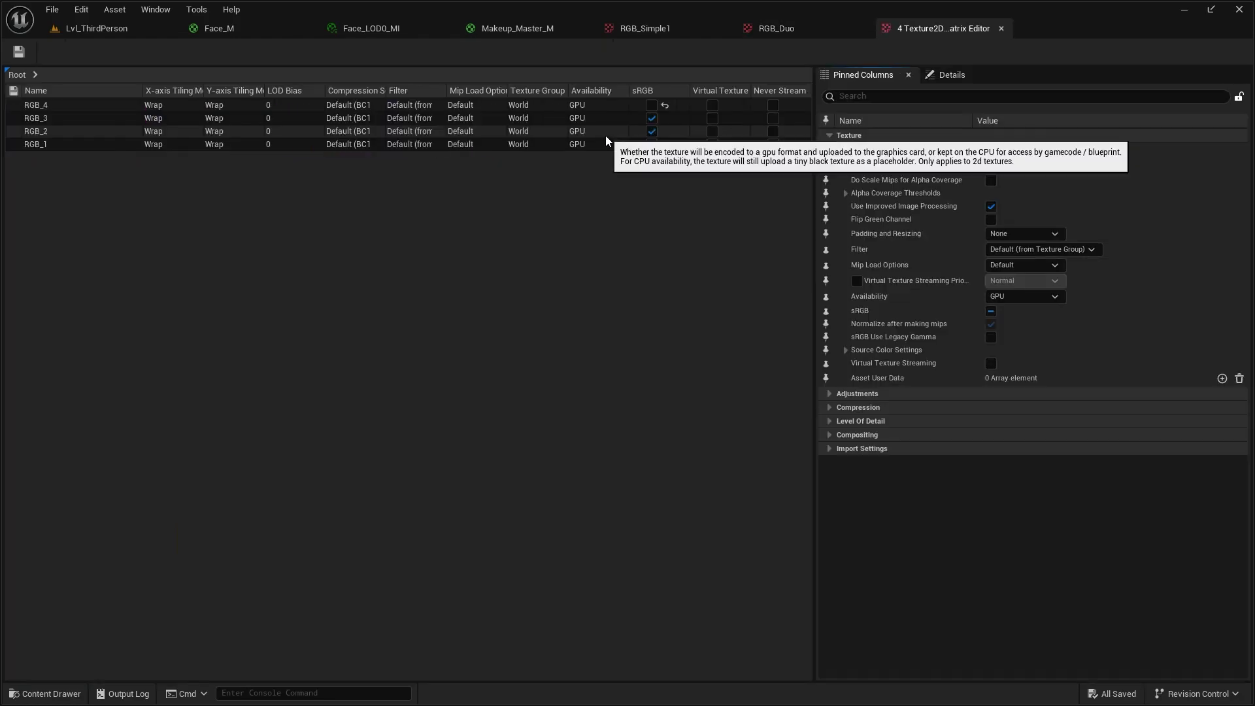
{"action": "left_click", "coordinate": [654, 117]}
{"action": "left_click", "coordinate": [652, 133]}
{"action": "left_click", "coordinate": [653, 143]}
- Set Compression Settings to Masks (no sRGB) for all four RGB textures, save them, and close the Property Matrix
{"action": "left_click_drag", "start_coordinate": [49, 105], "coordinate": [47, 146]}
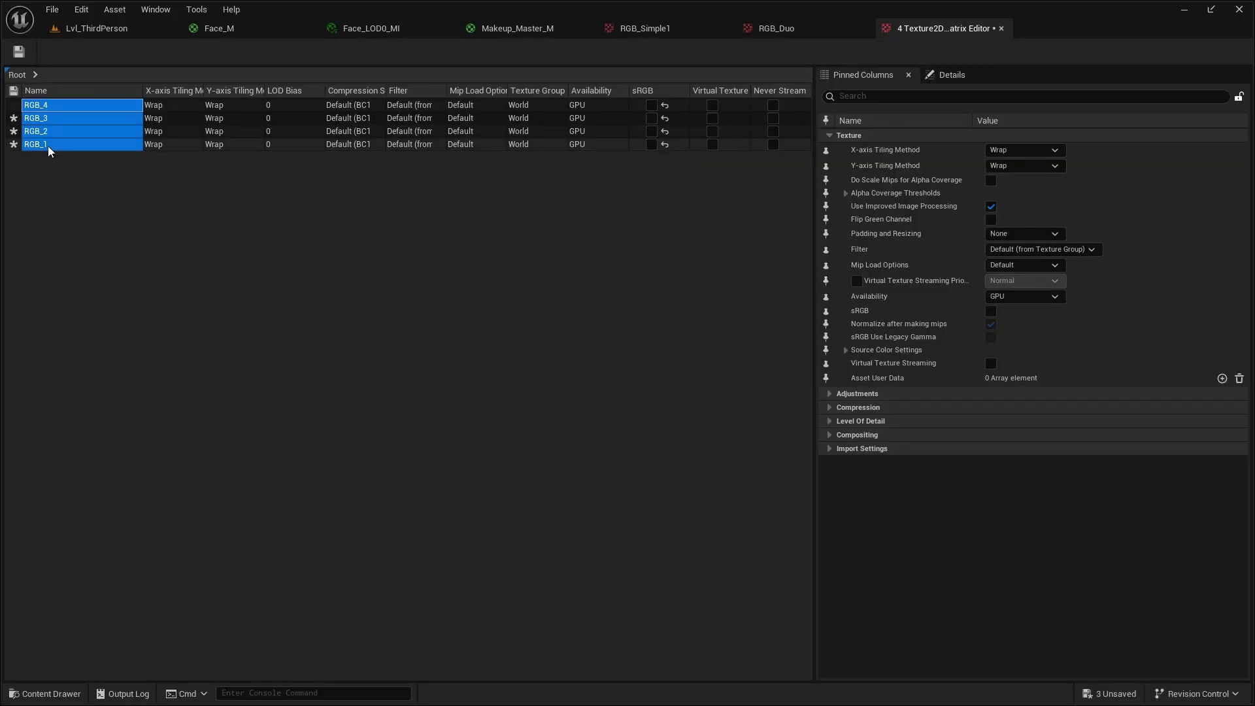
{"action": "left_click", "coordinate": [881, 97]}
{"action": "type", "text": "com"}
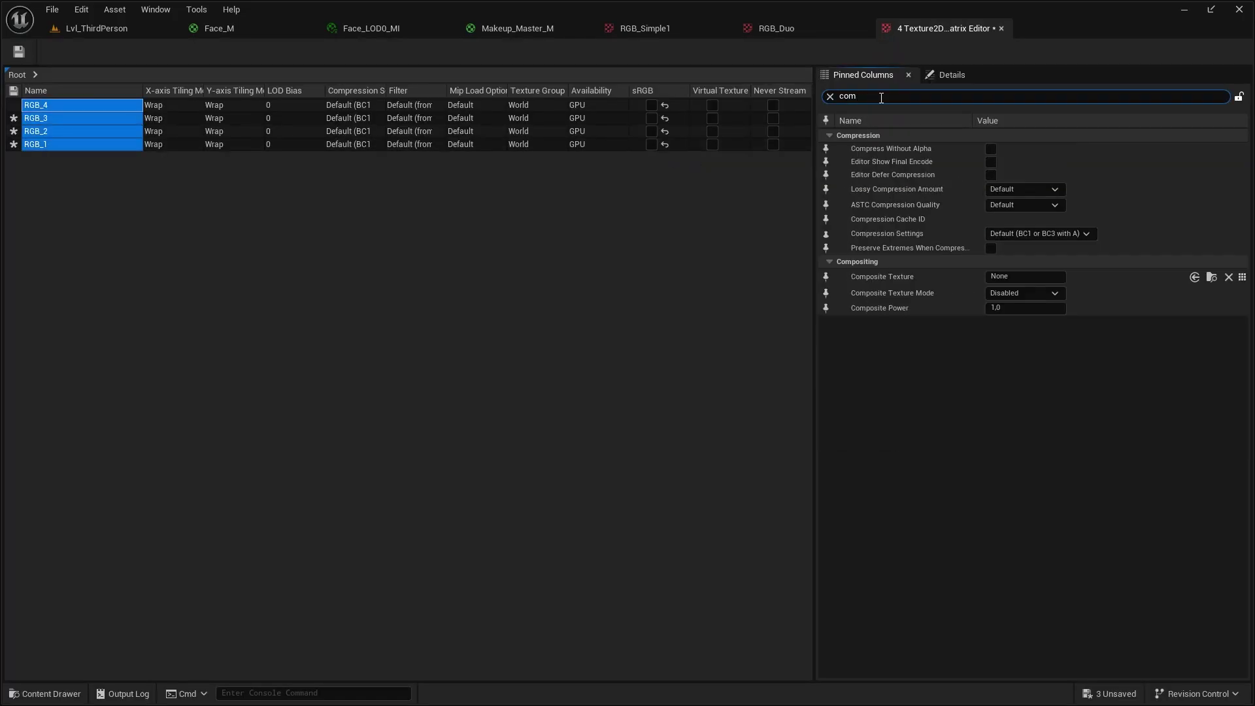
{"action": "left_click", "coordinate": [1080, 236]}
{"action": "left_click", "coordinate": [1051, 269]}
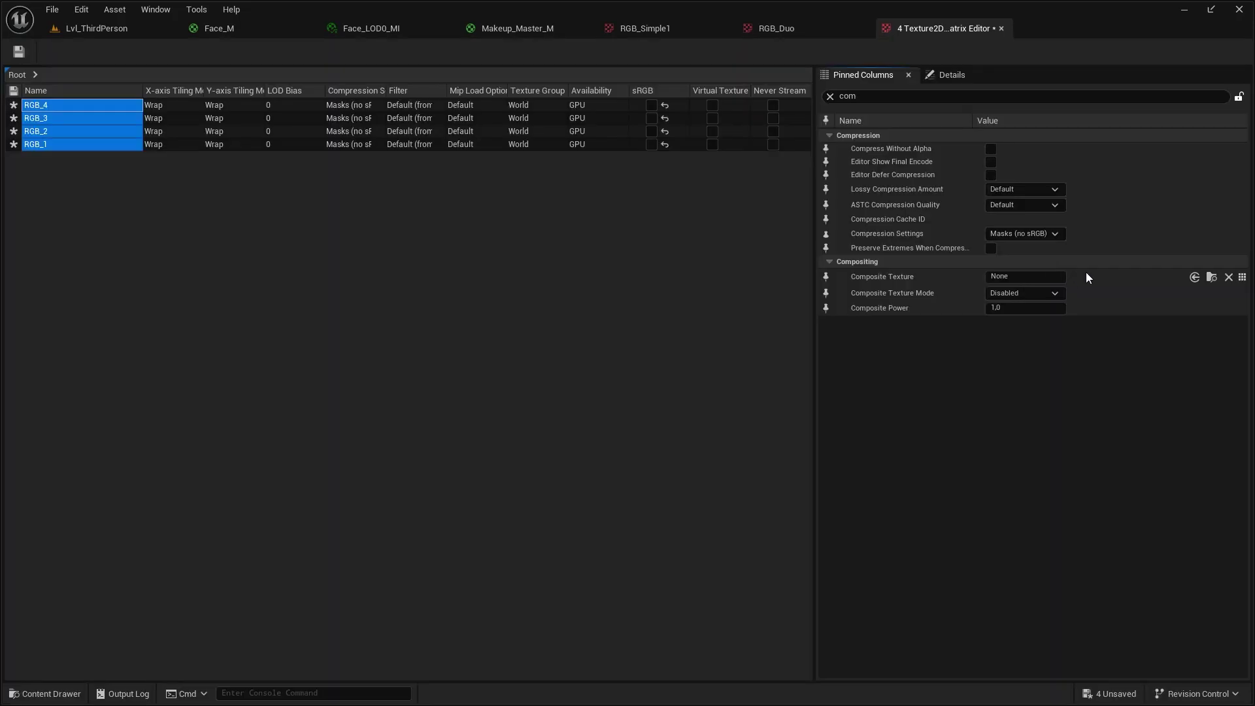
{"action": "left_click", "coordinate": [18, 52]}
{"action": "left_click", "coordinate": [1001, 28]}
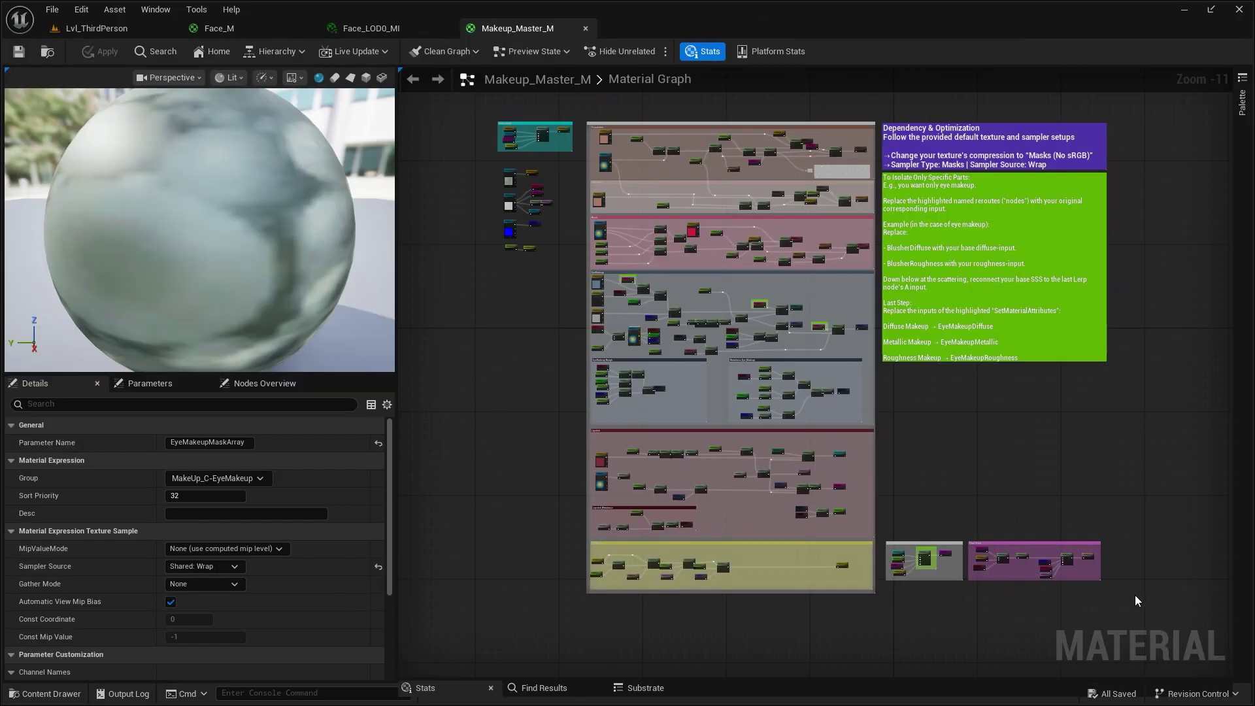
- Copy the entire Makeup_Master_M node graph and paste it into the empty area beside Face_M's result node
{"action": "left_click_drag", "start_coordinate": [1131, 605], "coordinate": [470, 110]}
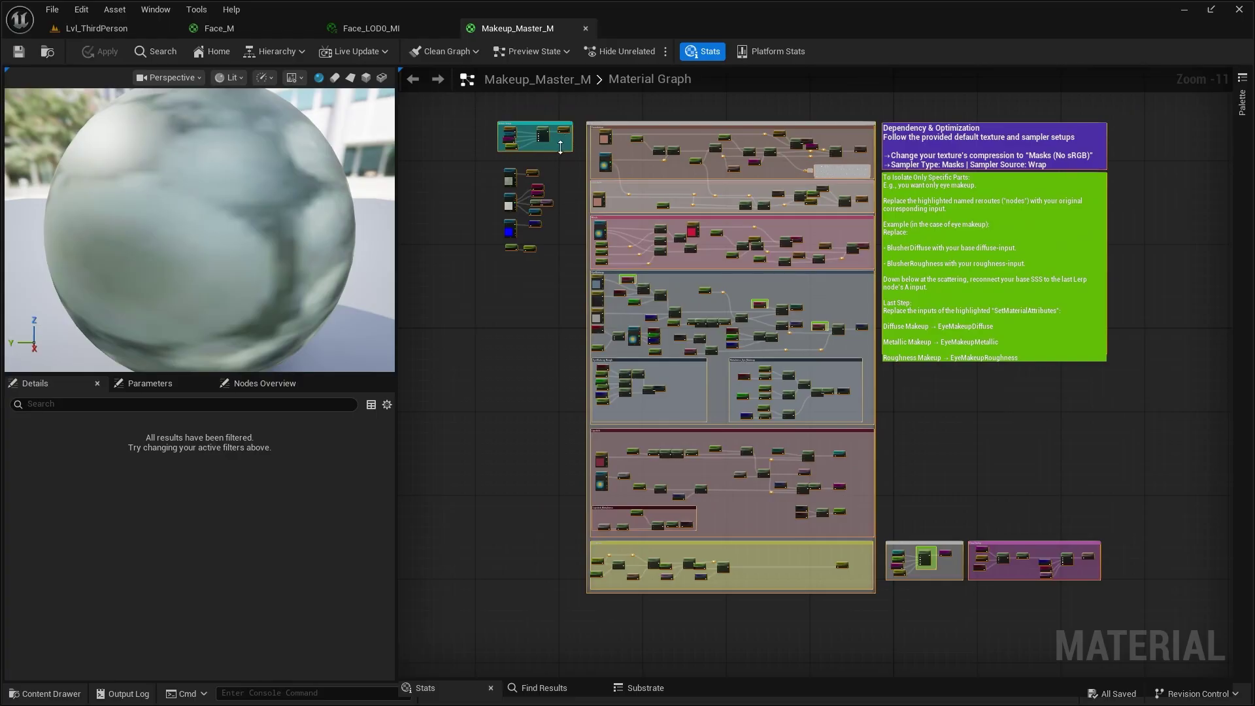
{"action": "left_click", "coordinate": [219, 28]}
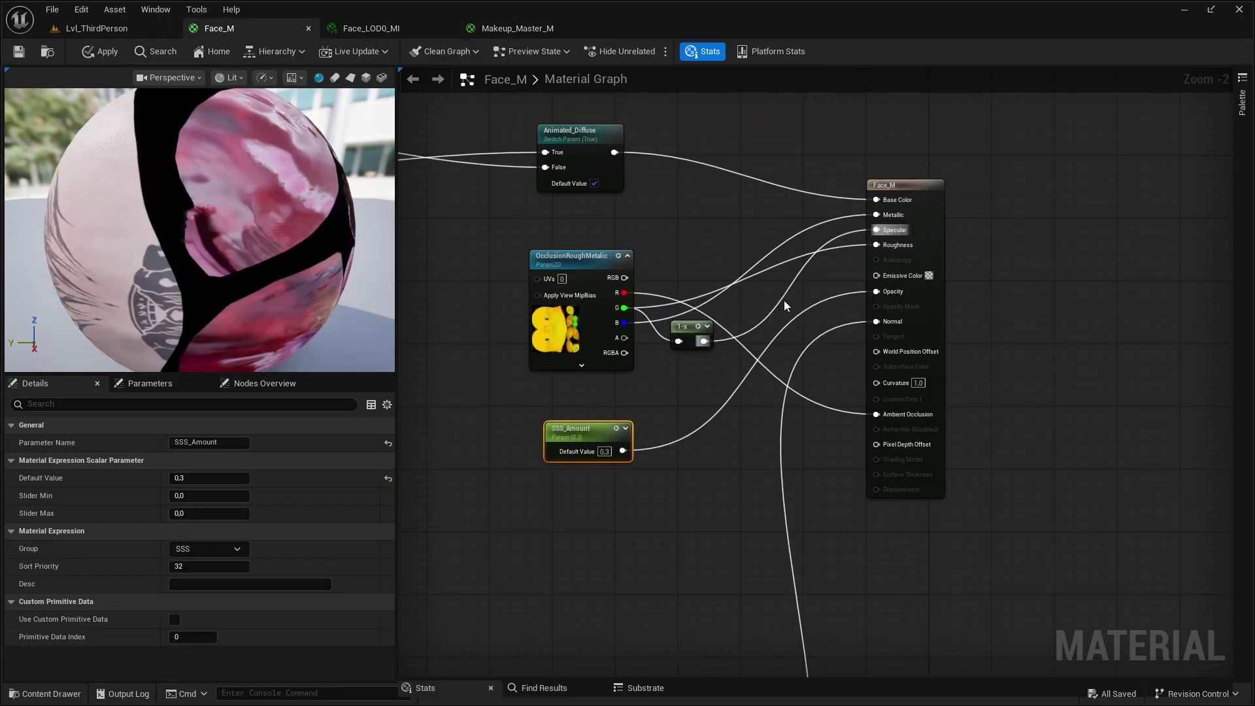
{"action": "scroll", "coordinate": [783, 300], "scroll_direction": "down", "scroll_amount": 3}
{"action": "right_click_drag", "start_coordinate": [783, 300], "coordinate": [665, 323]}
{"action": "scroll", "coordinate": [665, 324], "scroll_direction": "down", "scroll_amount": 5}
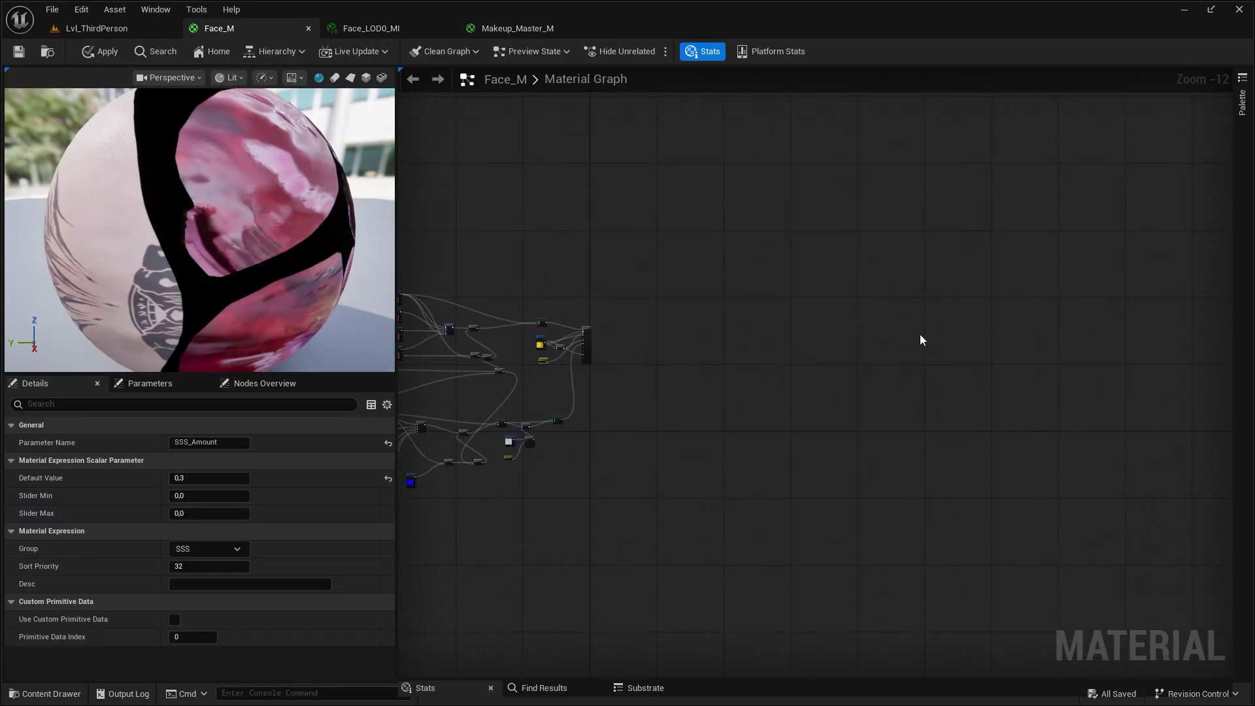
{"action": "left_click", "coordinate": [919, 340]}
{"action": "right_click_drag", "start_coordinate": [920, 340], "coordinate": [712, 346]}
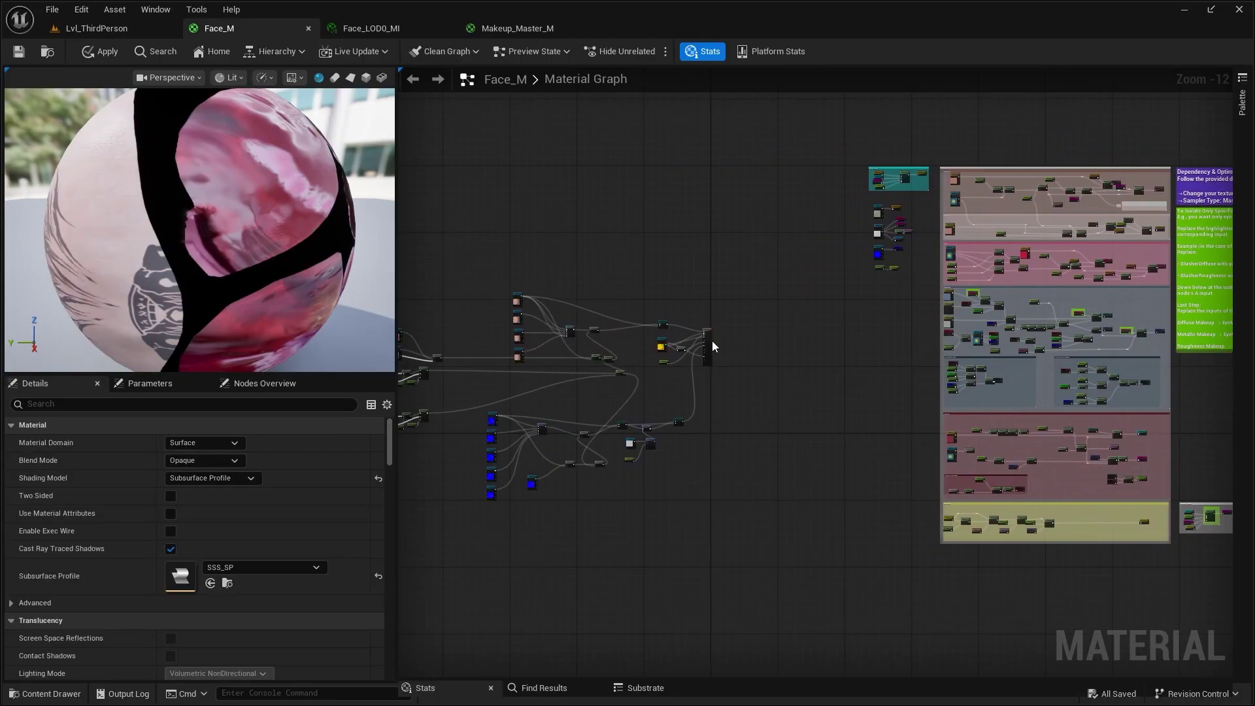
- Move the Face_M result node together with its Animated_Diffuse, OcclusionRoughMetallic, 1-x and SSS_Amount nodes beside the pasted base texture nodes
{"action": "scroll", "coordinate": [664, 351], "scroll_direction": "up", "scroll_amount": 7}
{"action": "left_click_drag", "start_coordinate": [642, 194], "coordinate": [848, 401]}
{"action": "scroll", "coordinate": [955, 396], "scroll_direction": "down", "scroll_amount": 3}
{"action": "right_click_drag", "start_coordinate": [960, 401], "coordinate": [781, 443]}
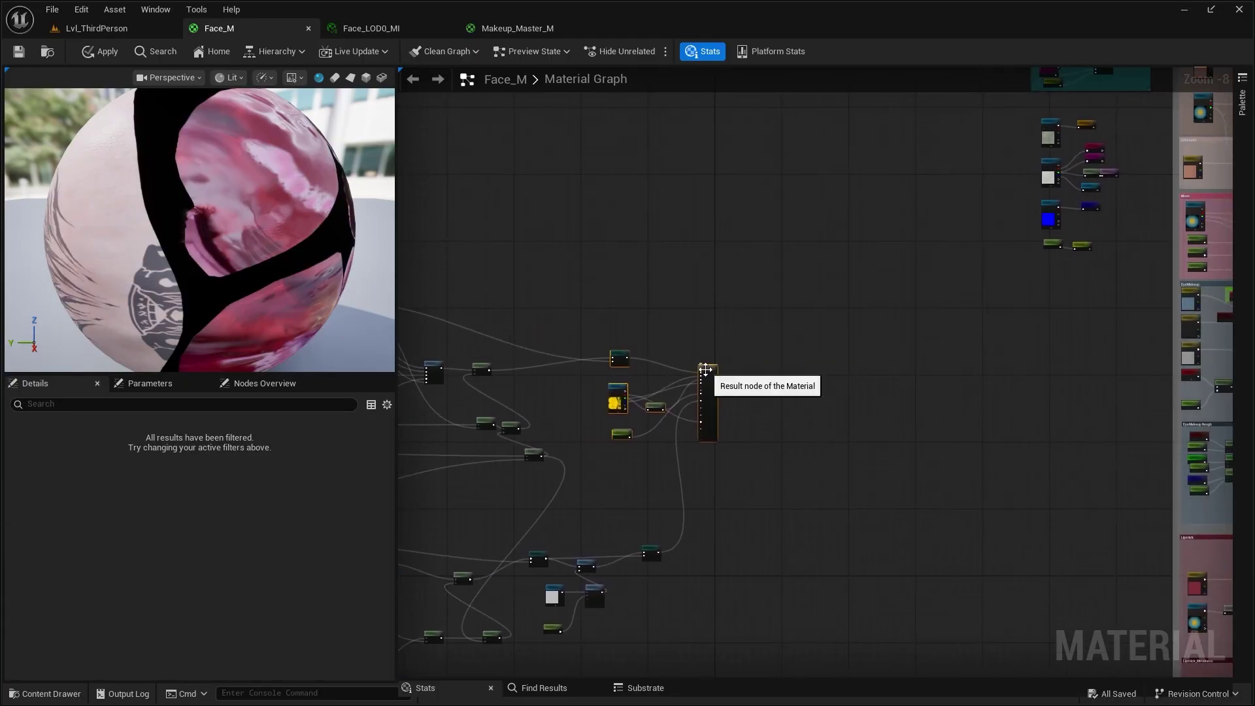
{"action": "left_click_drag", "start_coordinate": [705, 370], "coordinate": [974, 145]}
{"action": "scroll", "coordinate": [802, 311], "scroll_direction": "up", "scroll_amount": 4}
{"action": "right_click_drag", "start_coordinate": [982, 281], "coordinate": [831, 417]}
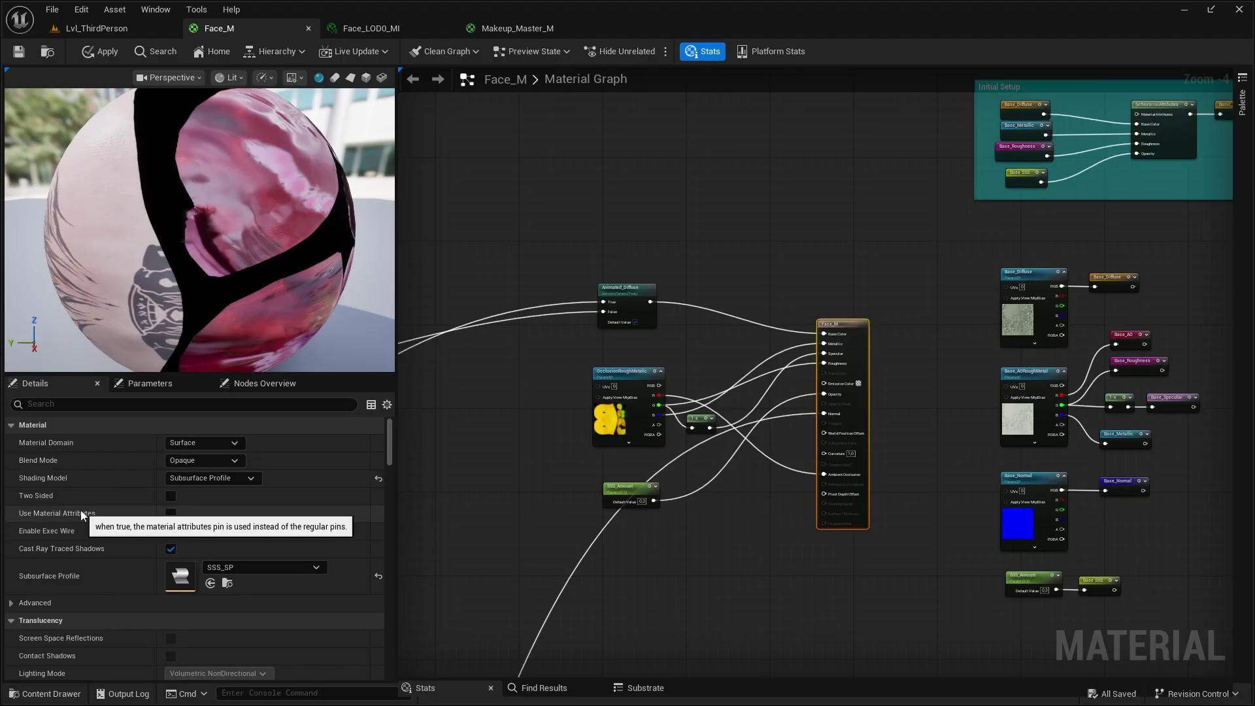
- Enable Use Material Attributes on Face_M, move its result node into the Final Setup section, and connect the section's last attributes node to it
{"action": "left_click", "coordinate": [170, 513]}
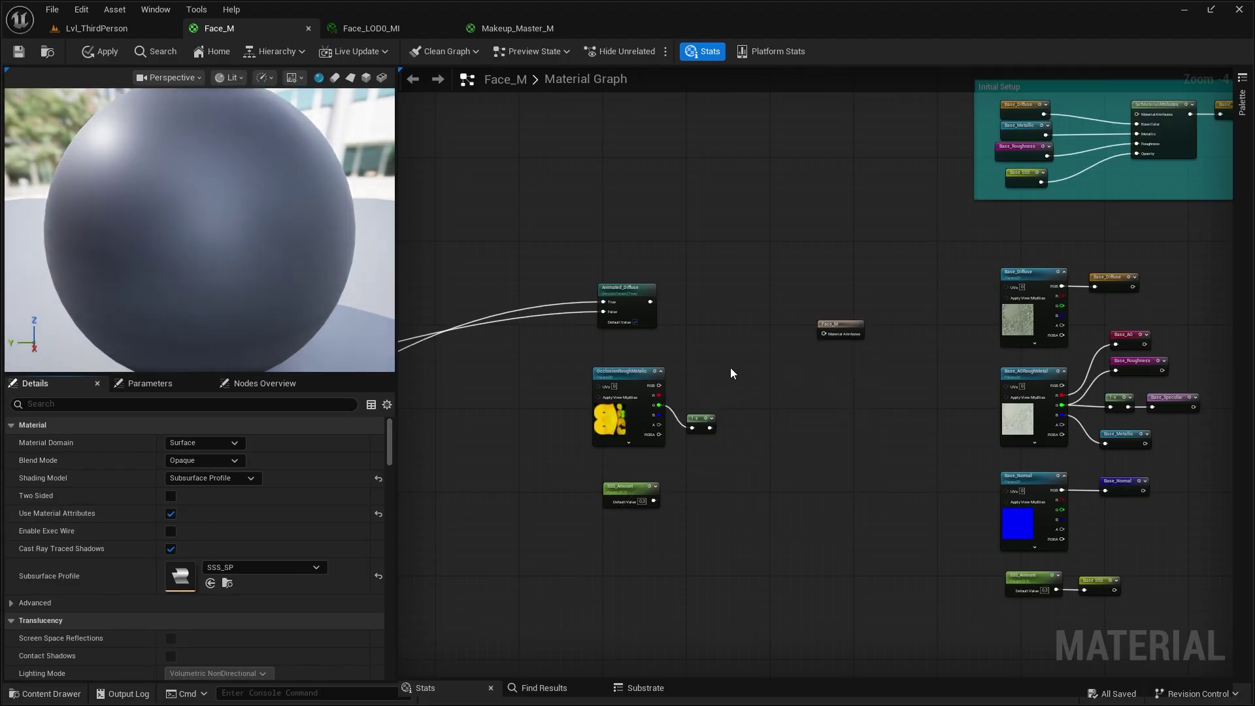
{"action": "scroll", "coordinate": [843, 419], "scroll_direction": "down", "scroll_amount": 1}
{"action": "right_click_drag", "start_coordinate": [843, 419], "coordinate": [727, 385]}
{"action": "left_click_drag", "start_coordinate": [715, 304], "coordinate": [830, 372]}
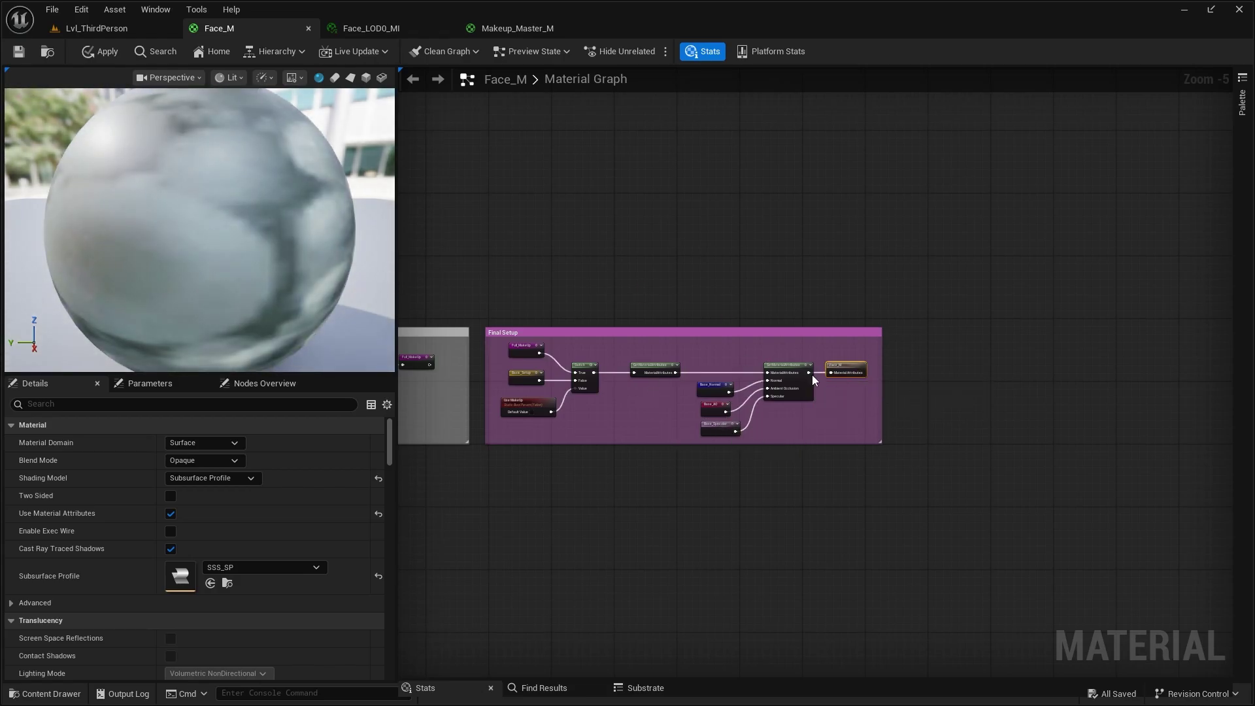
{"action": "scroll", "coordinate": [607, 268], "scroll_direction": "down", "scroll_amount": 1}
{"action": "right_click_drag", "start_coordinate": [606, 268], "coordinate": [807, 312]}
{"action": "scroll", "coordinate": [910, 367], "scroll_direction": "down", "scroll_amount": 3}
{"action": "scroll", "coordinate": [444, 233], "scroll_direction": "up", "scroll_amount": 1}
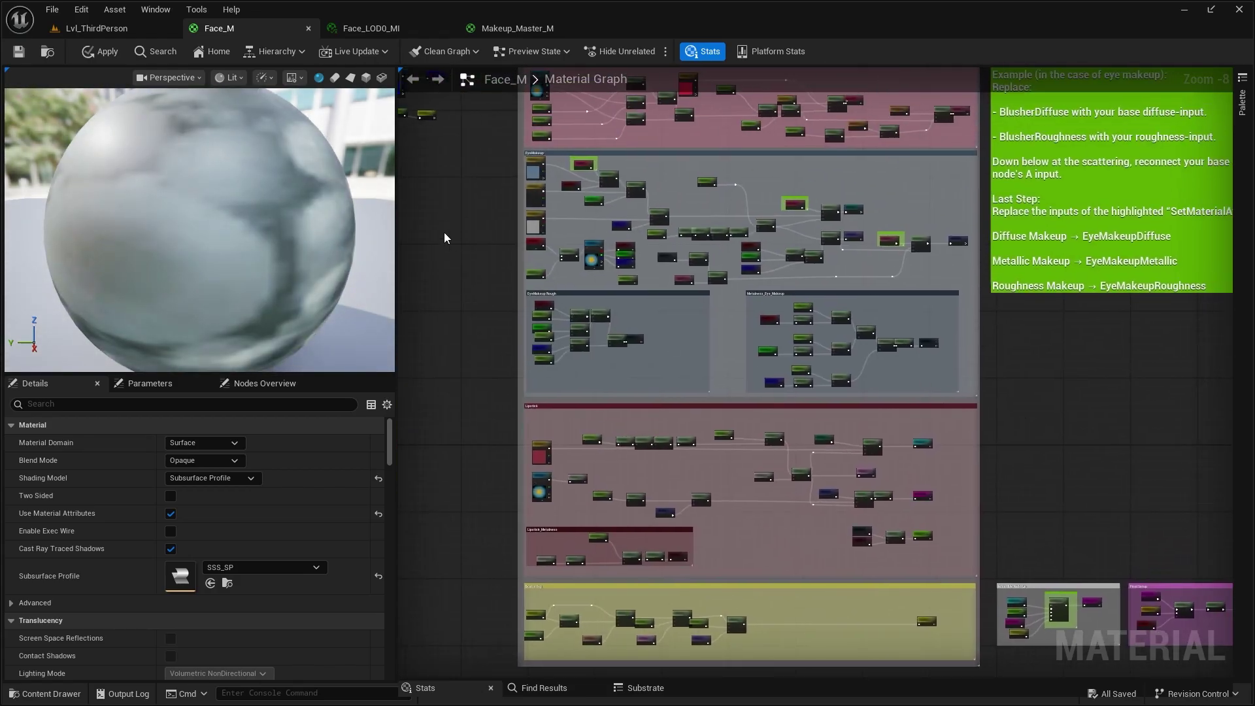
- Move all pasted base texture nodes with their named reroutes beside Face_M's Animated_Diffuse, OcclusionRoughMetallic and SSS_Amount nodes
{"action": "right_click_drag", "start_coordinate": [445, 232], "coordinate": [732, 453]}
{"action": "scroll", "coordinate": [623, 359], "scroll_direction": "up", "scroll_amount": 2}
{"action": "scroll", "coordinate": [694, 413], "scroll_direction": "up", "scroll_amount": 2}
{"action": "scroll", "coordinate": [797, 446], "scroll_direction": "up", "scroll_amount": 1}
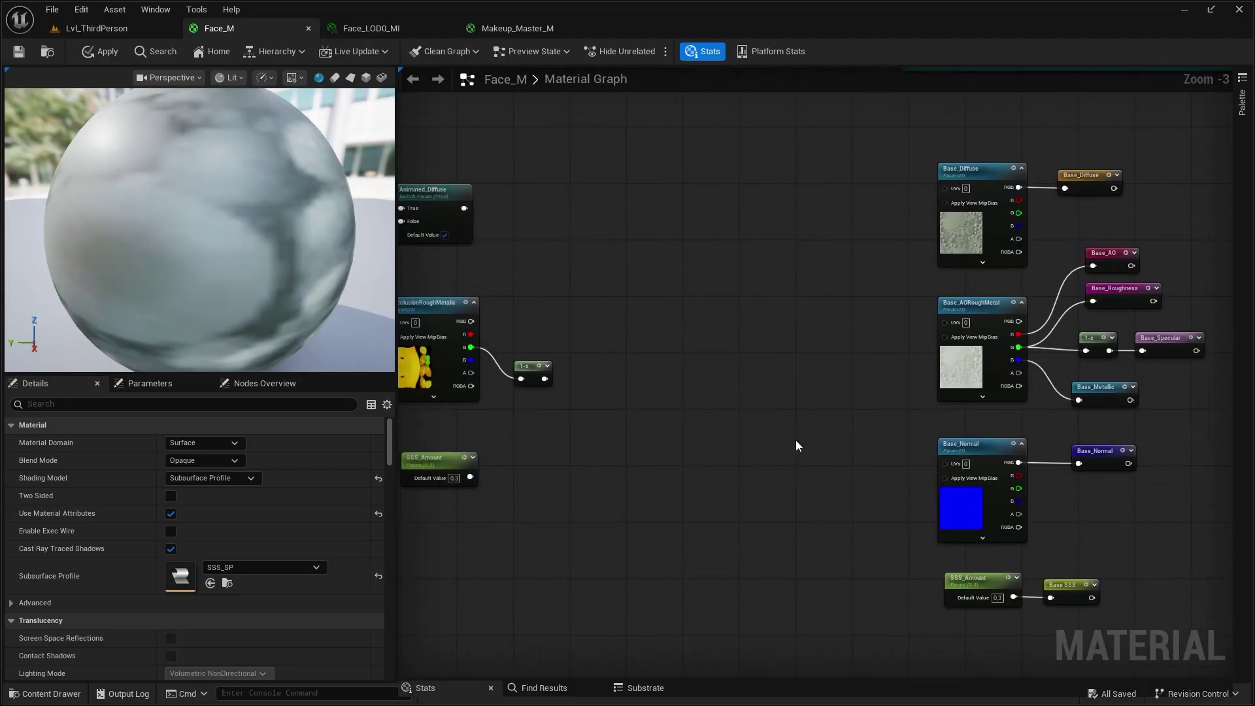
{"action": "scroll", "coordinate": [804, 434], "scroll_direction": "down", "scroll_amount": 1}
{"action": "left_click_drag", "start_coordinate": [850, 216], "coordinate": [1085, 569]}
{"action": "left_click_drag", "start_coordinate": [939, 240], "coordinate": [681, 229]}
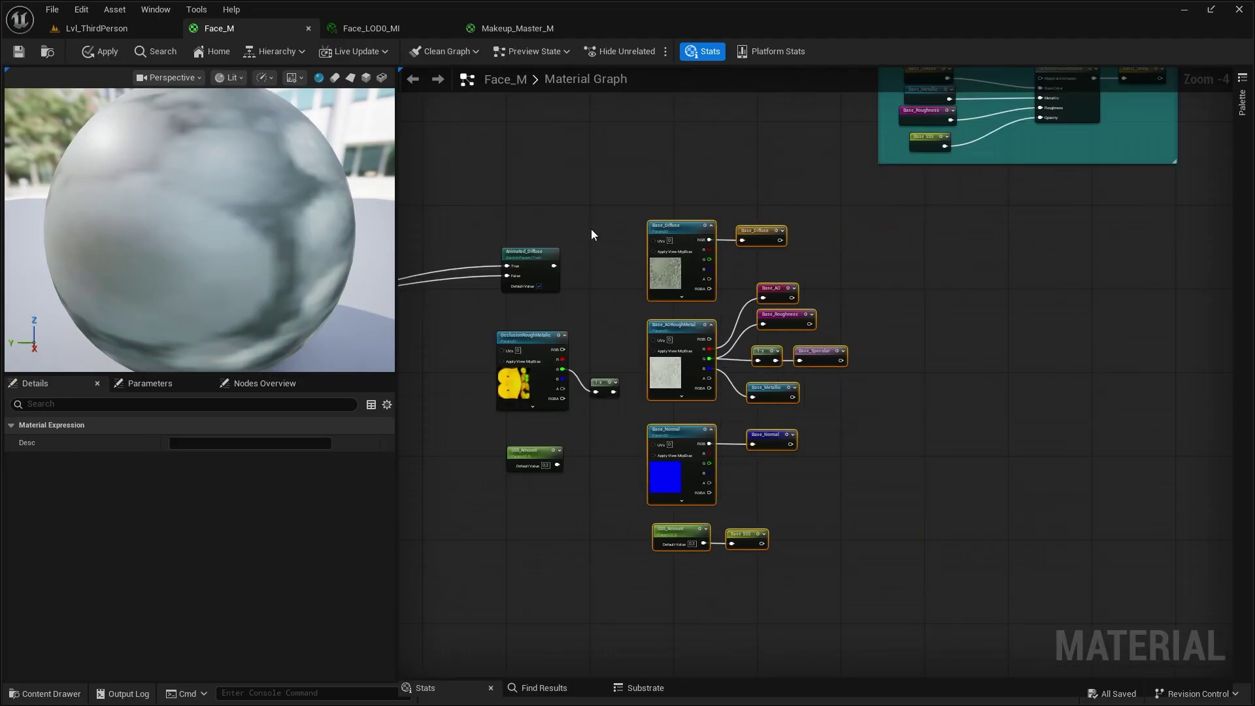
{"action": "left_click", "coordinate": [592, 234]}
- Connect Animated_Diffuse's output to the Base_Diffuse reroute and delete the placeholder Base_Diffuse texture node
{"action": "scroll", "coordinate": [642, 233], "scroll_direction": "up", "scroll_amount": 2}
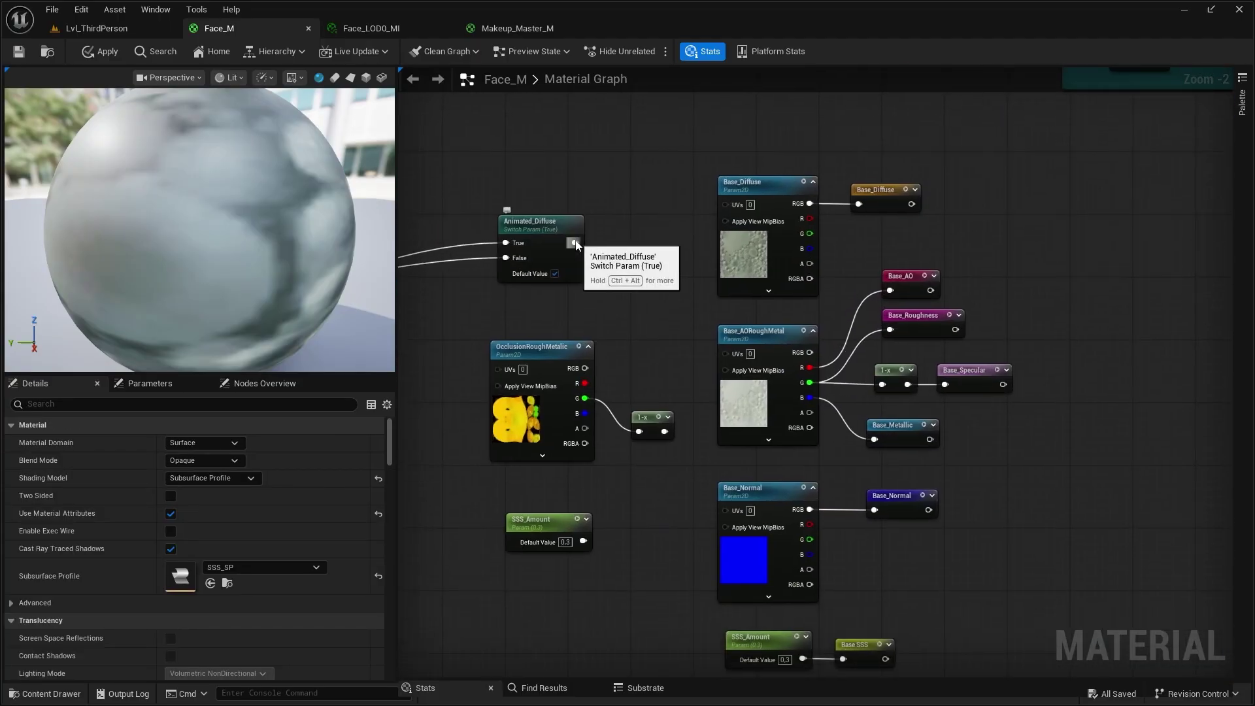
{"action": "left_click_drag", "start_coordinate": [575, 244], "coordinate": [859, 204]}
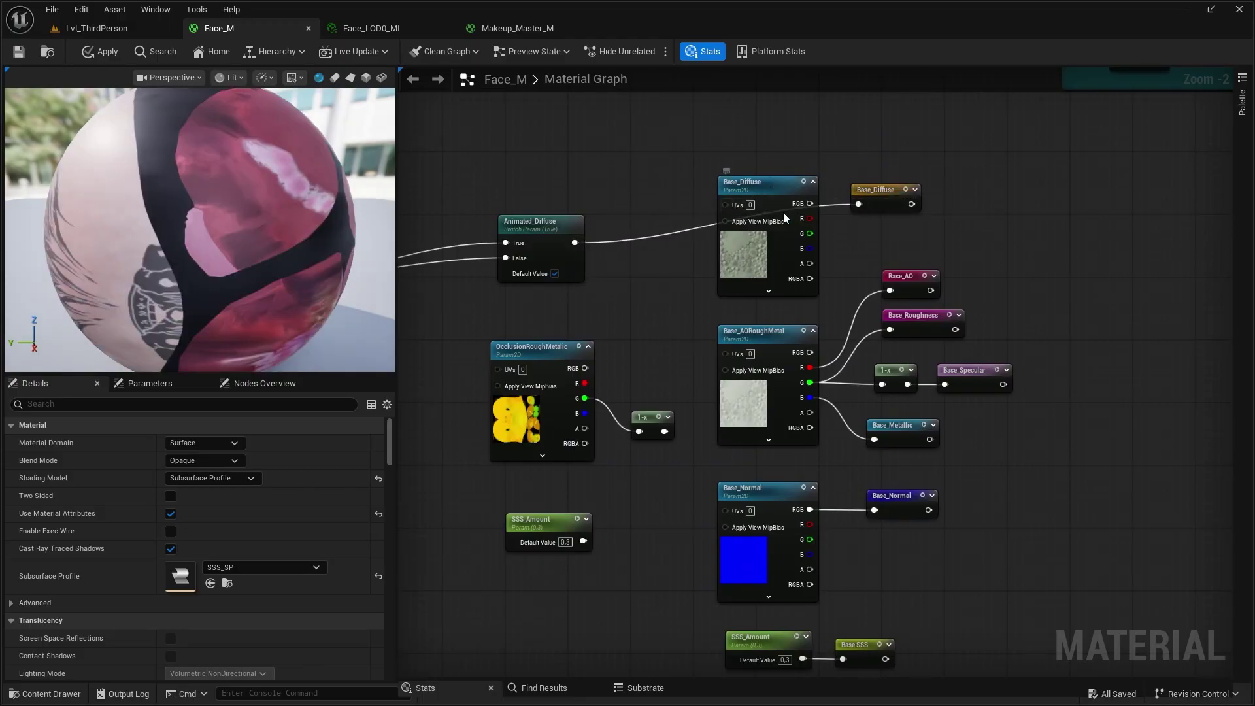
{"action": "left_click_drag", "start_coordinate": [773, 186], "coordinate": [1055, 155]}
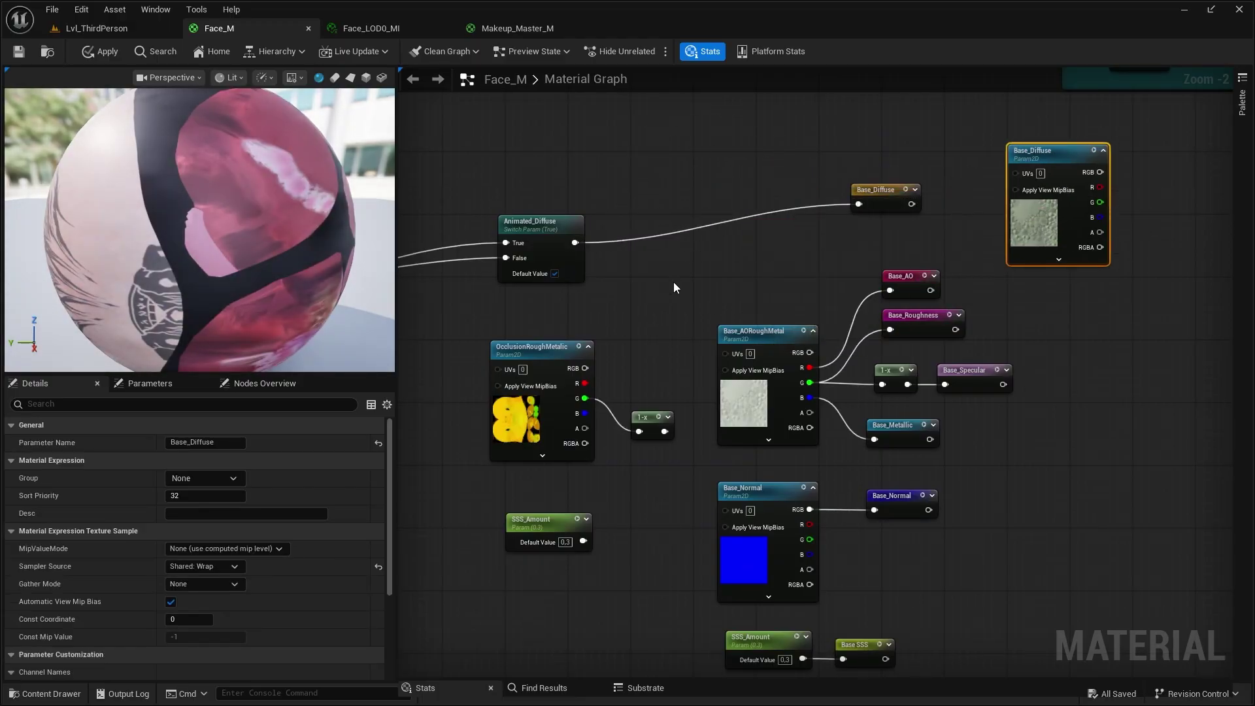
{"action": "scroll", "coordinate": [674, 281], "scroll_direction": "down", "scroll_amount": 4}
{"action": "right_click_drag", "start_coordinate": [673, 281], "coordinate": [1061, 244]}
{"action": "scroll", "coordinate": [542, 372], "scroll_direction": "up", "scroll_amount": 3}
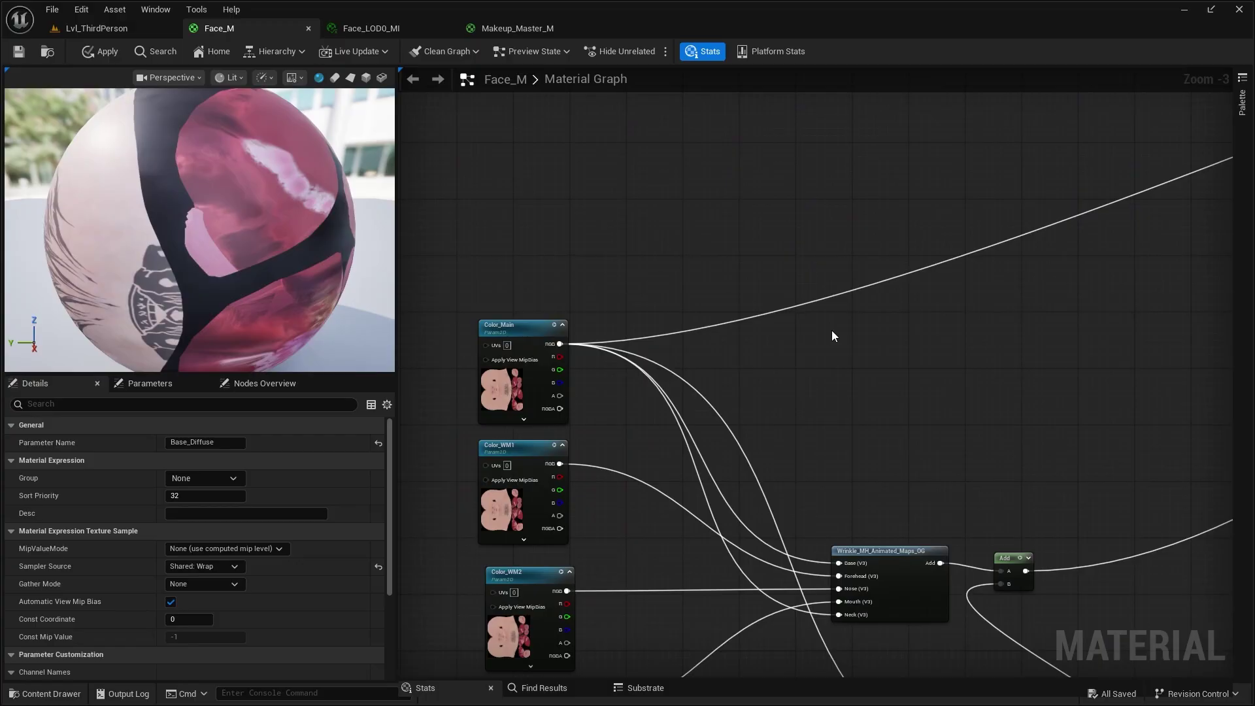
{"action": "scroll", "coordinate": [831, 331], "scroll_direction": "down", "scroll_amount": 2}
{"action": "right_click_drag", "start_coordinate": [985, 317], "coordinate": [405, 480]}
{"action": "right_click_drag", "start_coordinate": [1142, 191], "coordinate": [1080, 327]}
{"action": "scroll", "coordinate": [1023, 293], "scroll_direction": "up", "scroll_amount": 4}
{"action": "scroll", "coordinate": [897, 296], "scroll_direction": "down", "scroll_amount": 1}
{"action": "key", "text": "Delete"}
- Connect OcclusionRoughMetallic's R output to Base_AO and its G output to Base_Roughness and the 1-x node feeding Base_Specular
{"action": "right_click_drag", "start_coordinate": [928, 263], "coordinate": [1006, 219]}
{"action": "scroll", "coordinate": [802, 276], "scroll_direction": "up", "scroll_amount": 1}
{"action": "right_click_drag", "start_coordinate": [802, 276], "coordinate": [852, 280]}
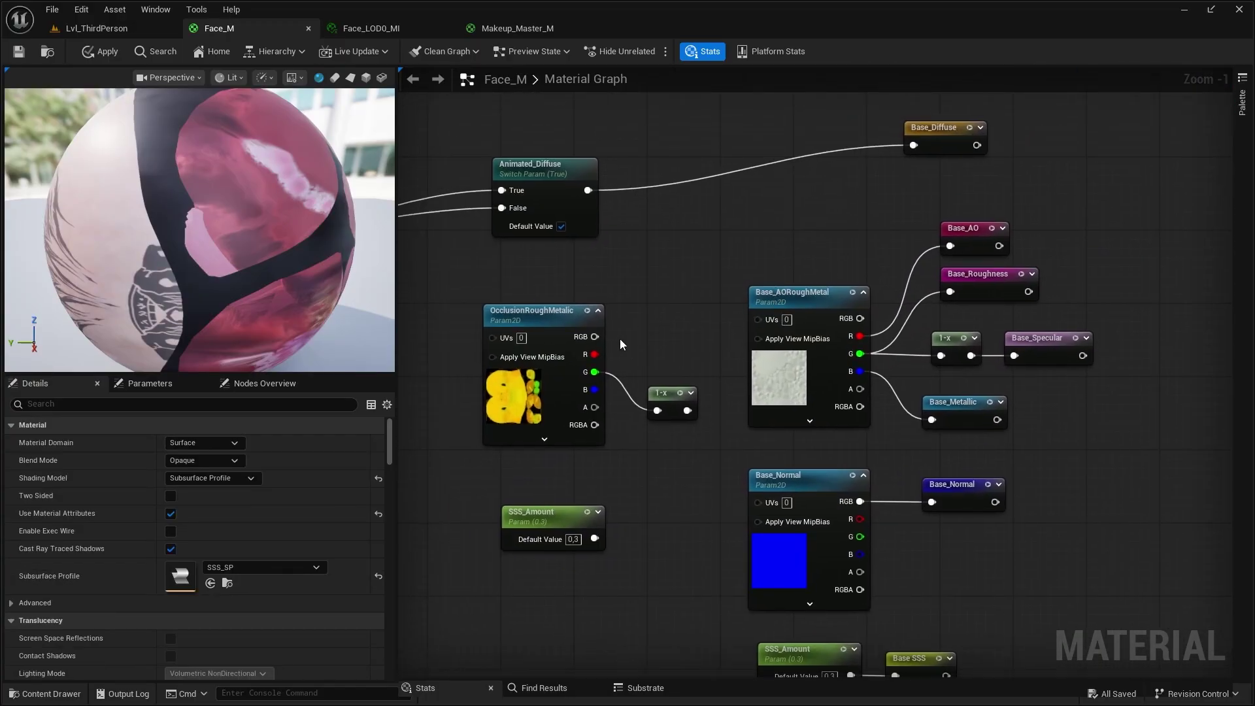
{"action": "left_click_drag", "start_coordinate": [594, 354], "coordinate": [950, 292]}
{"action": "left_click_drag", "start_coordinate": [594, 372], "coordinate": [941, 355]}
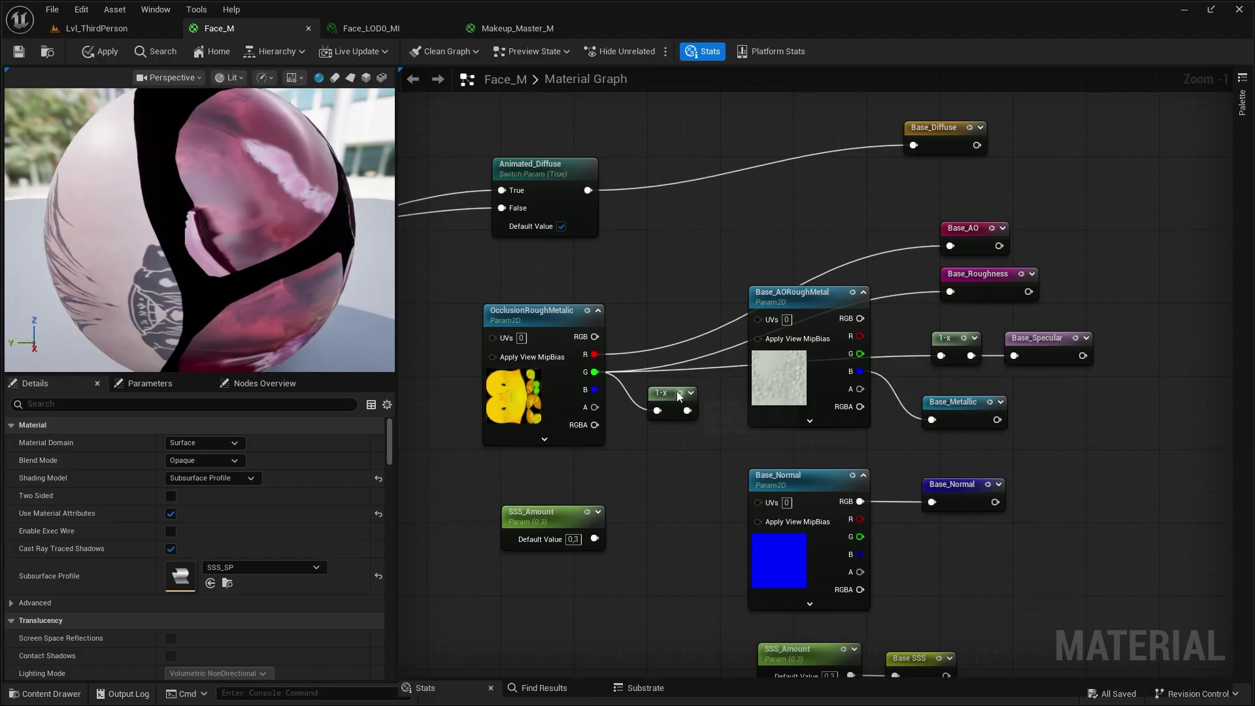
- Connect OcclusionRoughMetallic's B output to Base_Metallic and delete the spare 1-x node and the placeholder Base_AORoughMetal texture node
{"action": "left_click", "coordinate": [677, 392]}
{"action": "key", "text": "Delete"}
{"action": "left_click_drag", "start_coordinate": [595, 390], "coordinate": [931, 419]}
{"action": "left_click_drag", "start_coordinate": [832, 305], "coordinate": [1180, 406]}
{"action": "key", "text": "Delete"}
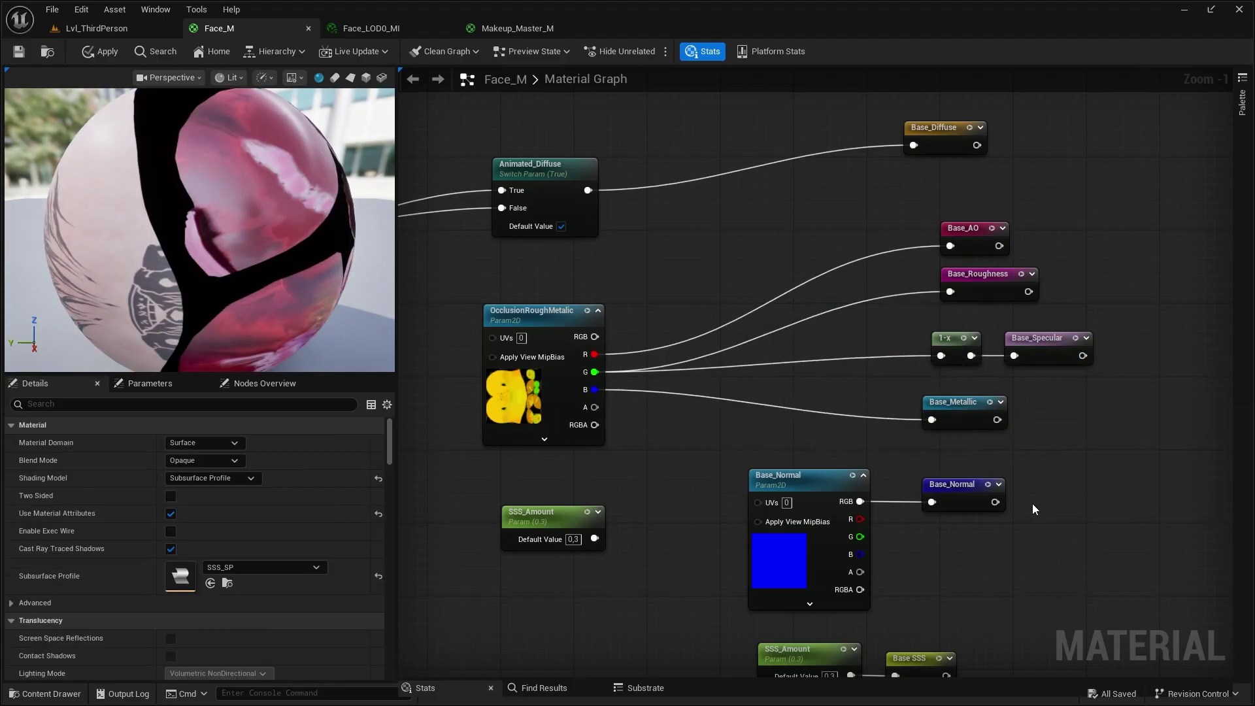
- Replace the pasted SSS_Amount parameter with Face_M's own SSS_Amount node, connecting it to the Base SSS reroute
{"action": "right_click_drag", "start_coordinate": [1033, 503], "coordinate": [971, 350]}
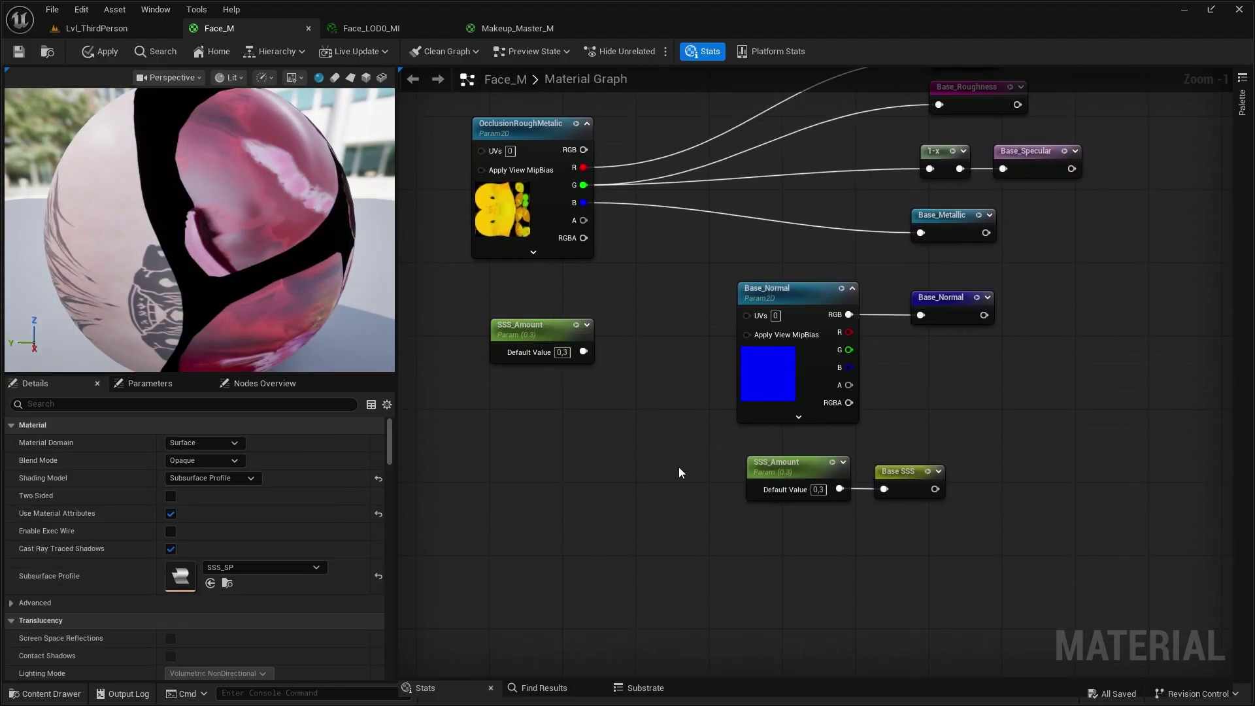
{"action": "left_click_drag", "start_coordinate": [559, 348], "coordinate": [815, 540]}
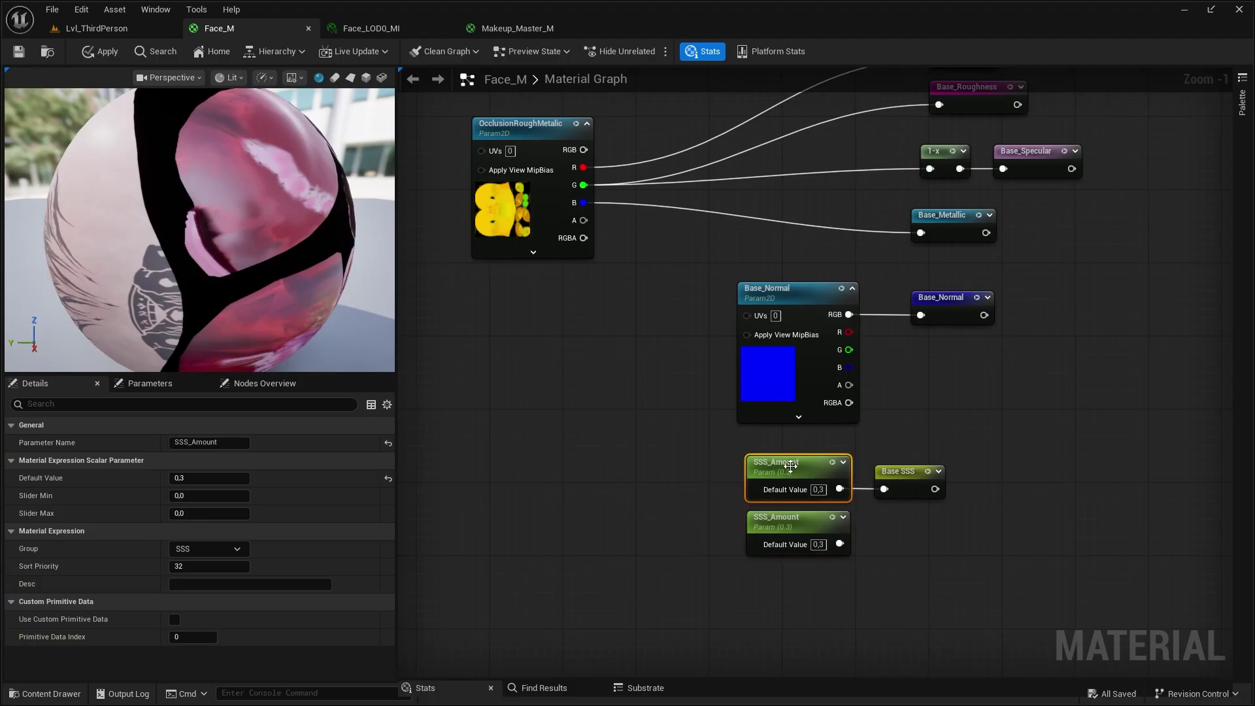
{"action": "left_click", "coordinate": [789, 523]}
{"action": "left_click_drag", "start_coordinate": [840, 543], "coordinate": [884, 489]}
{"action": "key", "text": "Delete"}
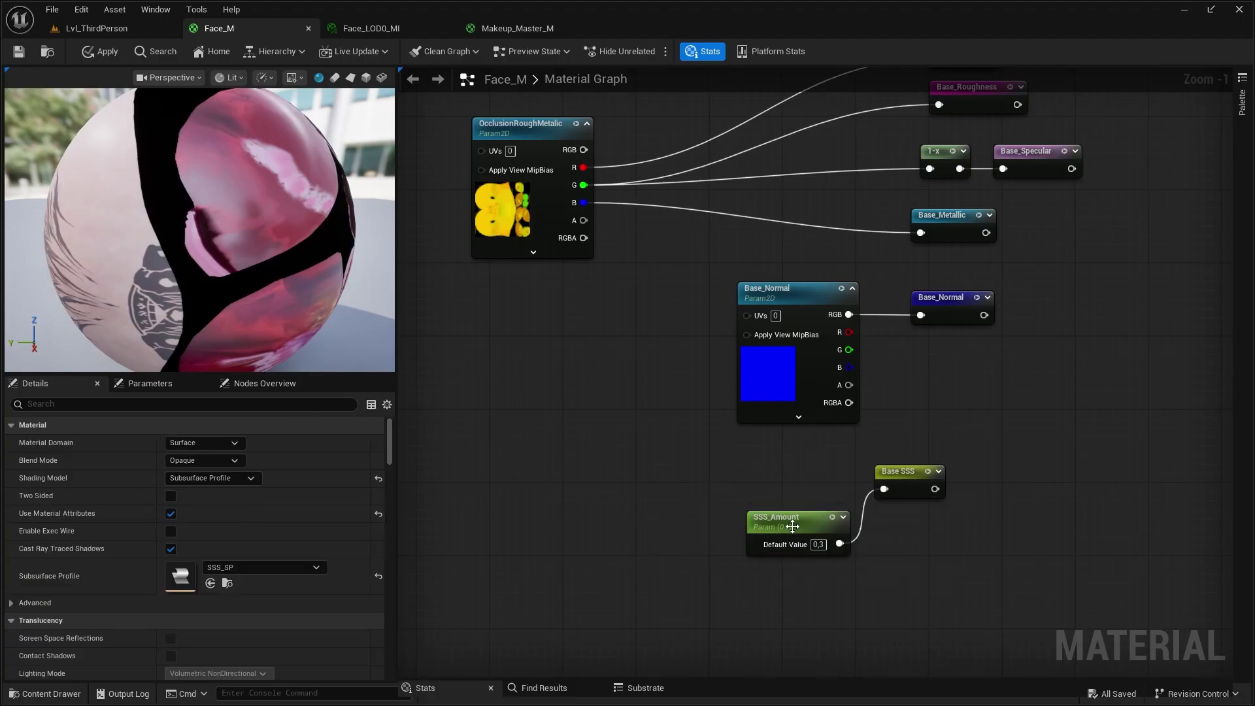
{"action": "left_click_drag", "start_coordinate": [788, 520], "coordinate": [787, 465]}
- Move the Base_Normal texture node and its reroute next to the Detailed_Normal switch
{"action": "scroll", "coordinate": [740, 314], "scroll_direction": "down", "scroll_amount": 1}
{"action": "left_click_drag", "start_coordinate": [740, 315], "coordinate": [1009, 417]}
{"action": "scroll", "coordinate": [972, 208], "scroll_direction": "down", "scroll_amount": 5}
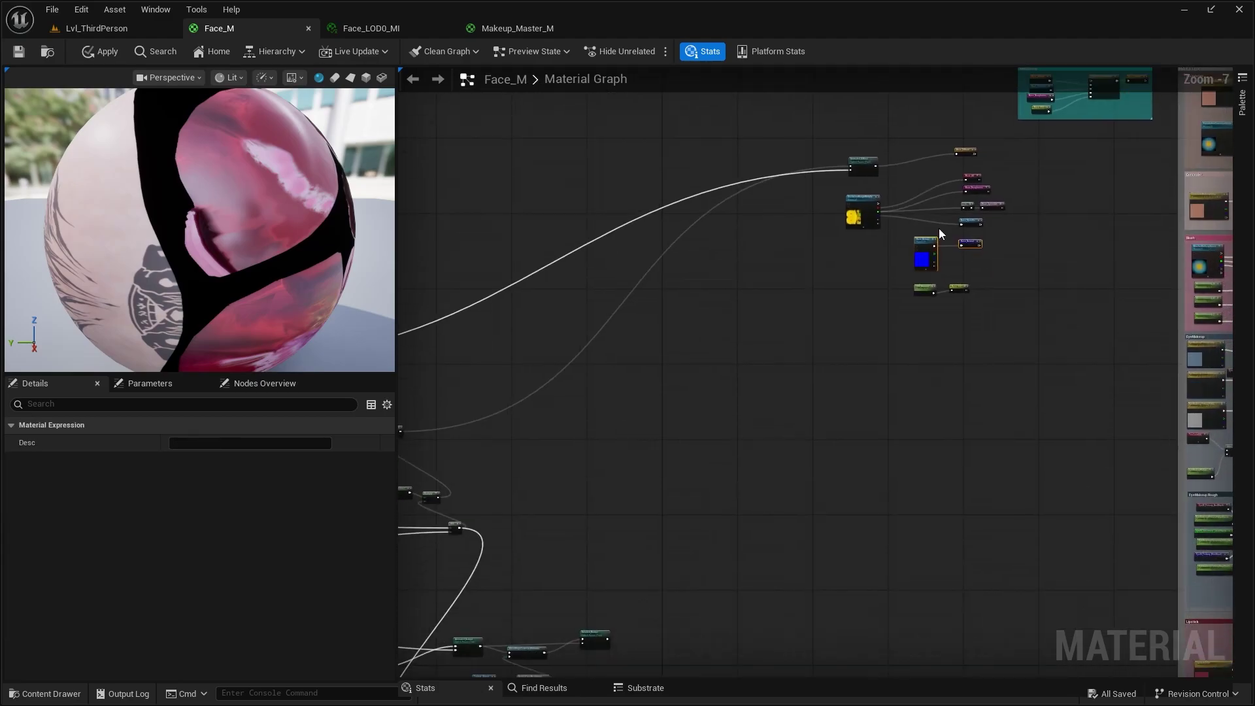
{"action": "left_click_drag", "start_coordinate": [932, 239], "coordinate": [745, 653]}
{"action": "right_click_drag", "start_coordinate": [702, 562], "coordinate": [850, 380]}
{"action": "scroll", "coordinate": [841, 441], "scroll_direction": "up", "scroll_amount": 3}
{"action": "right_click_drag", "start_coordinate": [841, 441], "coordinate": [880, 376]}
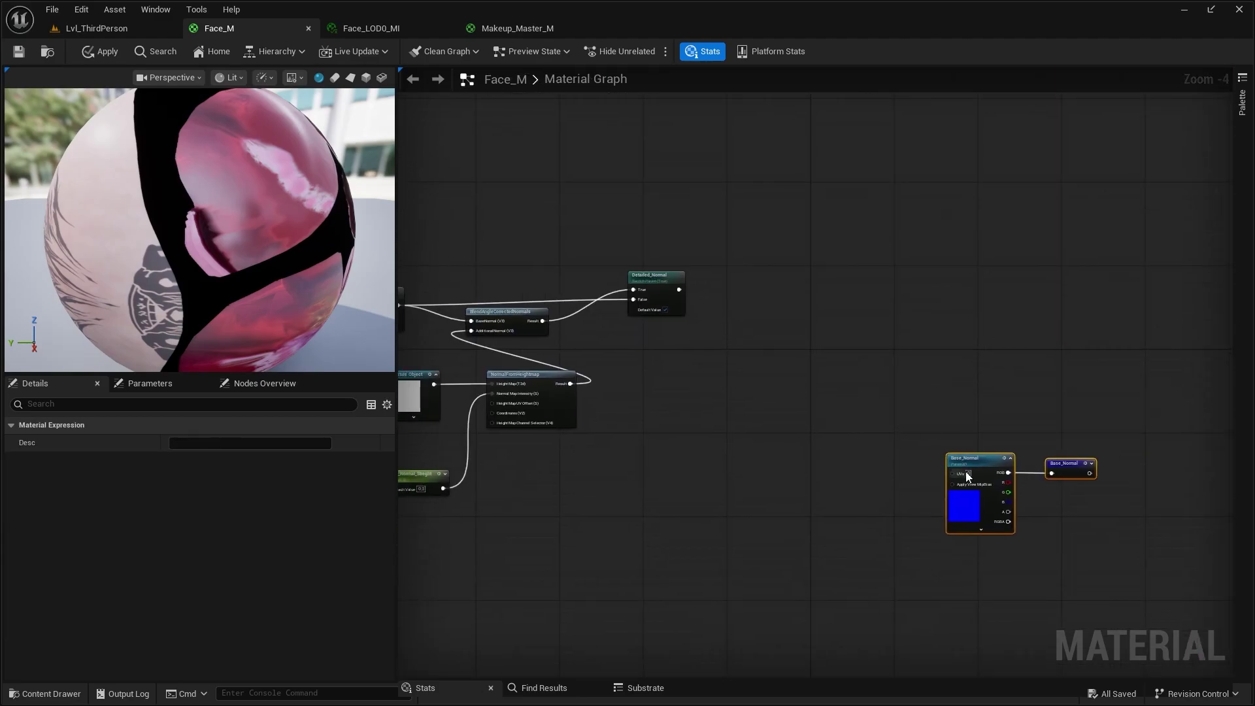
{"action": "left_click_drag", "start_coordinate": [965, 457], "coordinate": [667, 346]}
- Connect Detailed_Normal's output to the Base_Normal reroute, delete the placeholder Base_Normal texture, and place the reroute beside the switch
{"action": "scroll", "coordinate": [705, 303], "scroll_direction": "up", "scroll_amount": 3}
{"action": "left_click_drag", "start_coordinate": [673, 283], "coordinate": [809, 346]}
{"action": "left_click", "coordinate": [794, 303]}
{"action": "left_click_drag", "start_coordinate": [678, 336], "coordinate": [706, 418]}
{"action": "key", "text": "Delete"}
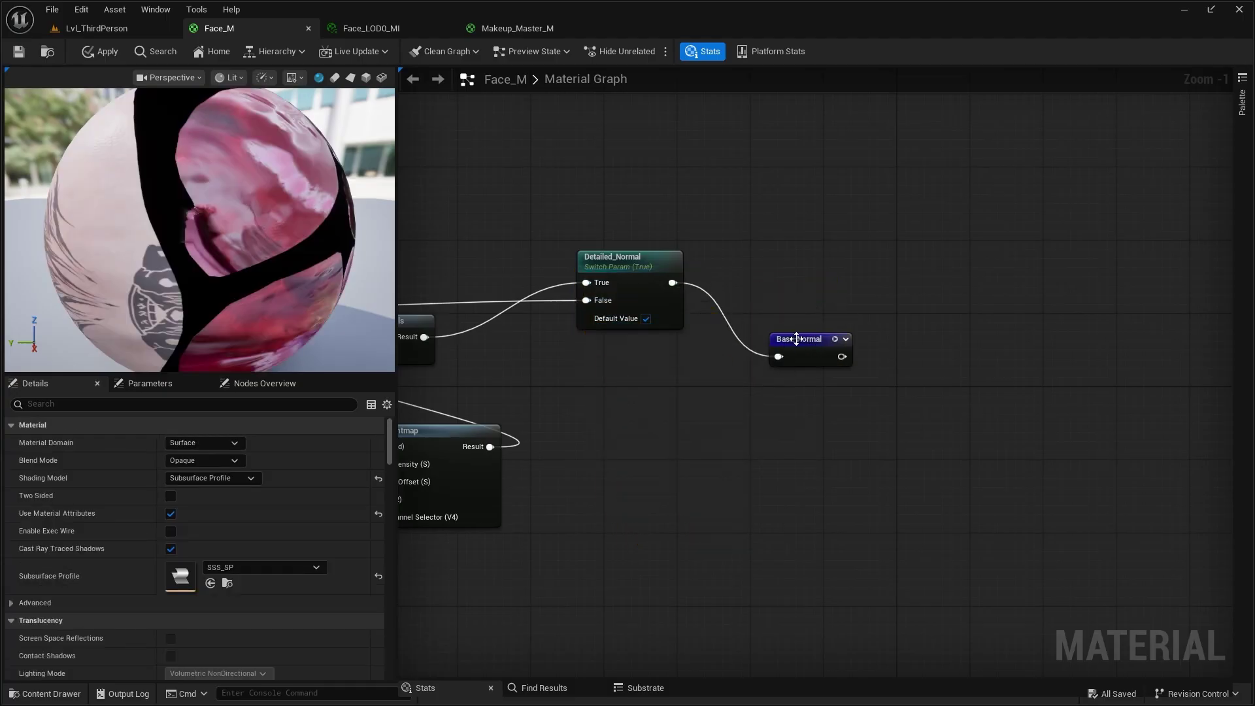
{"action": "left_click_drag", "start_coordinate": [799, 340], "coordinate": [752, 266]}
- Move the SSS_Amount and Base SSS nodes up directly below the Base_Metallic reroute
{"action": "scroll", "coordinate": [863, 247], "scroll_direction": "down", "scroll_amount": 4}
{"action": "right_click_drag", "start_coordinate": [863, 247], "coordinate": [711, 442]}
{"action": "scroll", "coordinate": [853, 311], "scroll_direction": "down", "scroll_amount": 3}
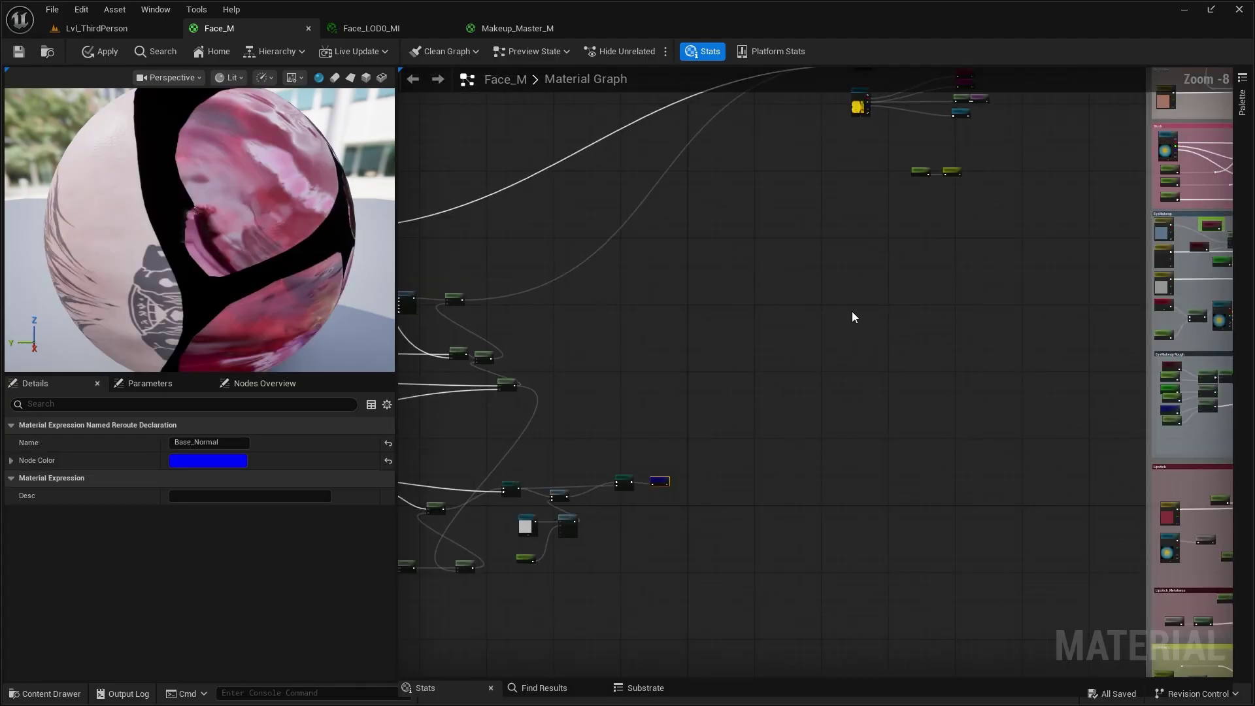
{"action": "right_click_drag", "start_coordinate": [852, 311], "coordinate": [725, 464]}
{"action": "scroll", "coordinate": [848, 255], "scroll_direction": "up", "scroll_amount": 5}
{"action": "left_click_drag", "start_coordinate": [586, 448], "coordinate": [846, 351]}
{"action": "left_click", "coordinate": [870, 298]}
{"action": "right_click_drag", "start_coordinate": [870, 297], "coordinate": [846, 385]}
{"action": "left_click", "coordinate": [708, 179]}
{"action": "scroll", "coordinate": [936, 299], "scroll_direction": "down", "scroll_amount": 2}
{"action": "right_click_drag", "start_coordinate": [937, 299], "coordinate": [645, 370]}
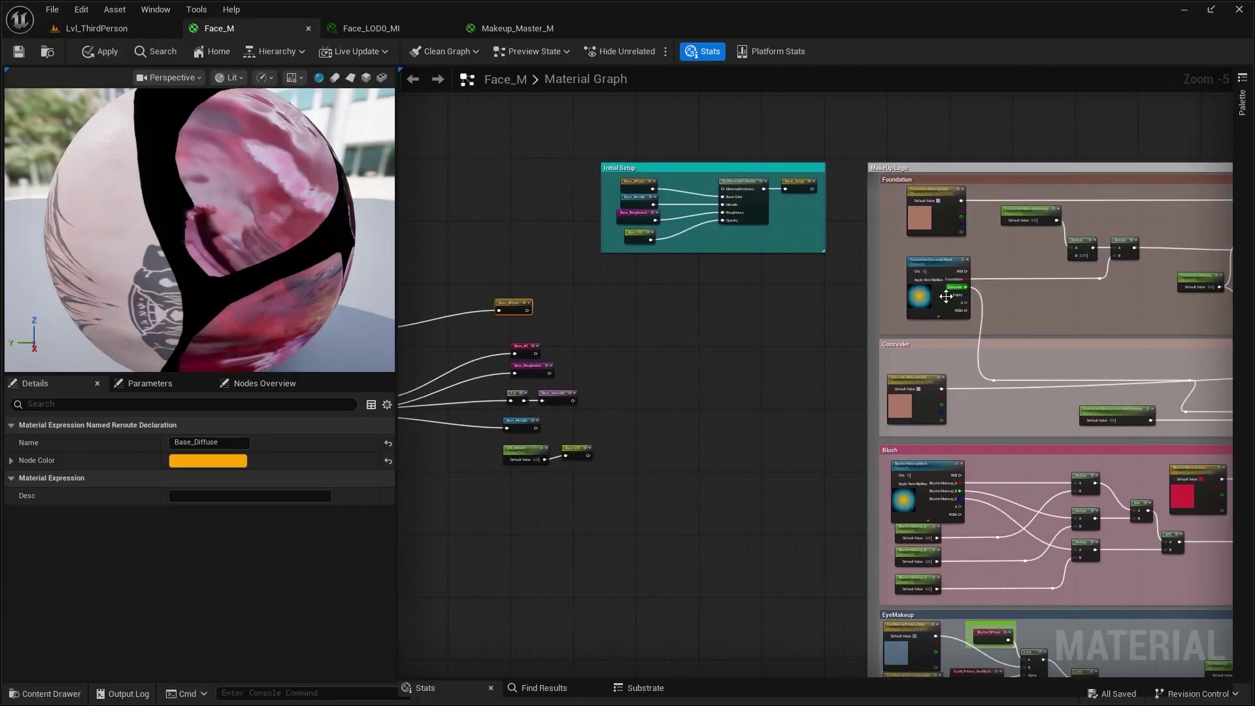
{"action": "right_click_drag", "start_coordinate": [799, 311], "coordinate": [775, 325]}
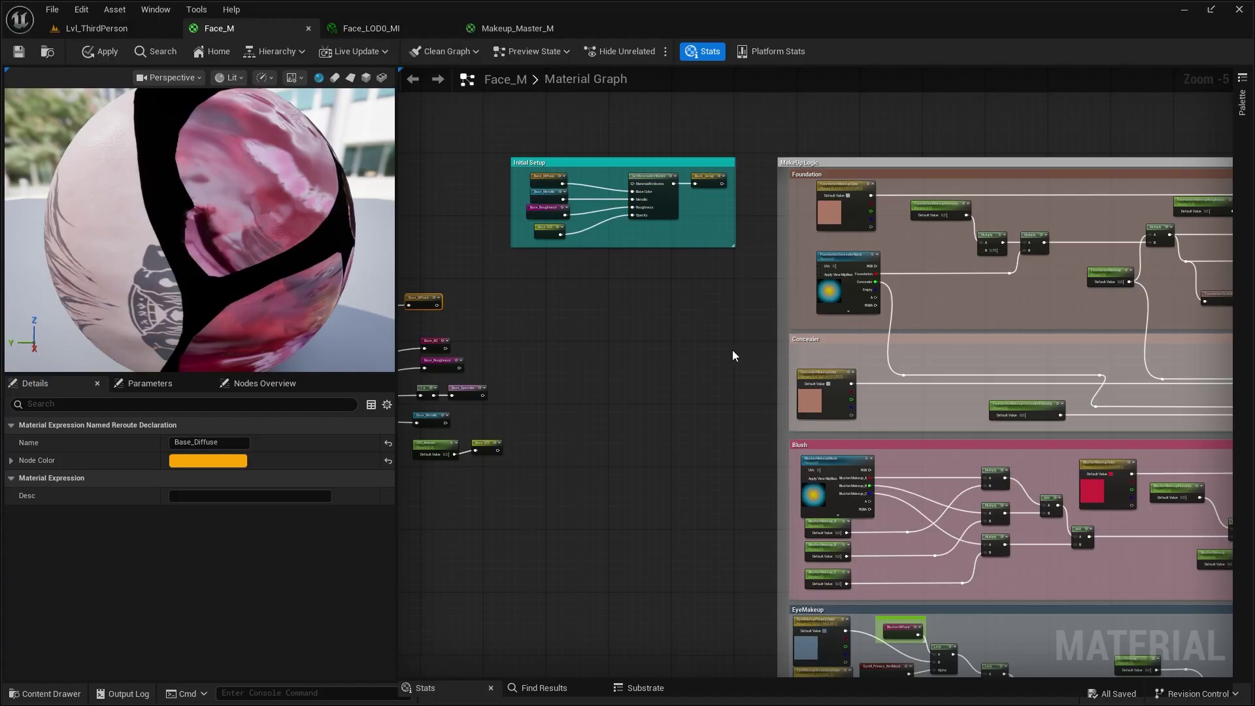
{"action": "right_click_drag", "start_coordinate": [732, 355], "coordinate": [756, 291]}
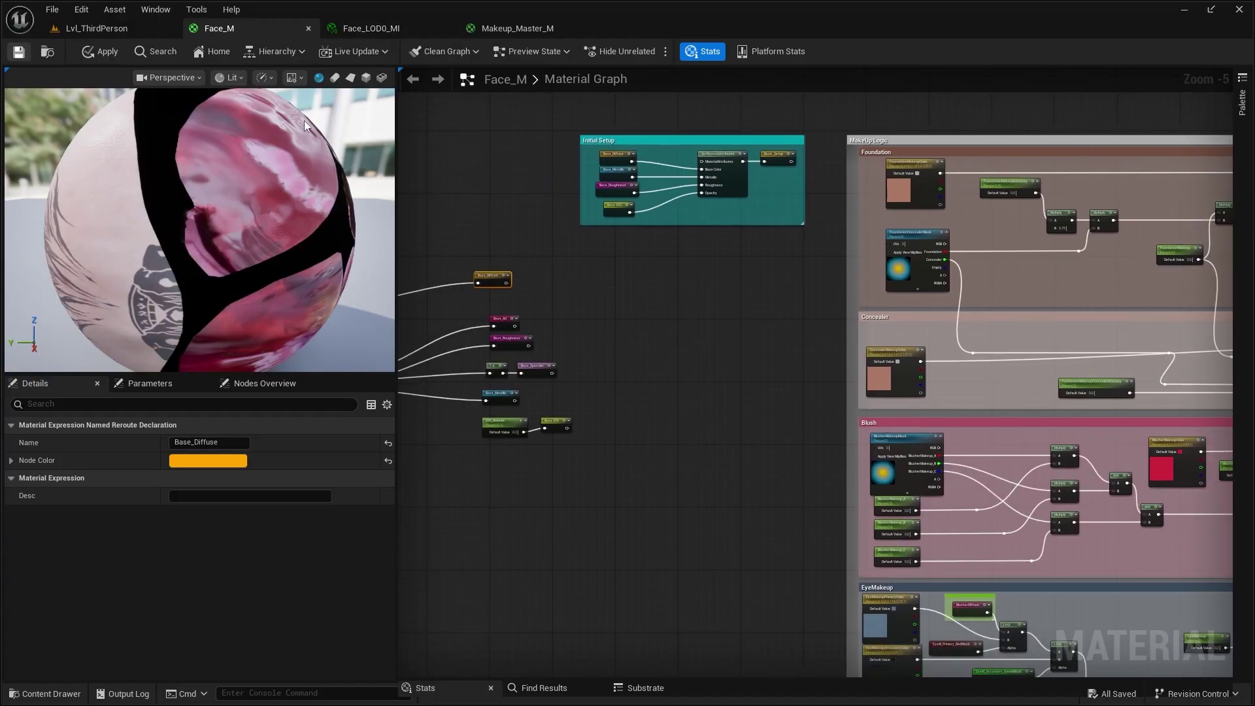
- Close the Face_M and Makeup_Master_M material editors, leaving the Face_LOD0_MI instance open
{"action": "left_click", "coordinate": [308, 29]}
{"action": "left_click", "coordinate": [277, 29]}
{"action": "left_click", "coordinate": [396, 28]}
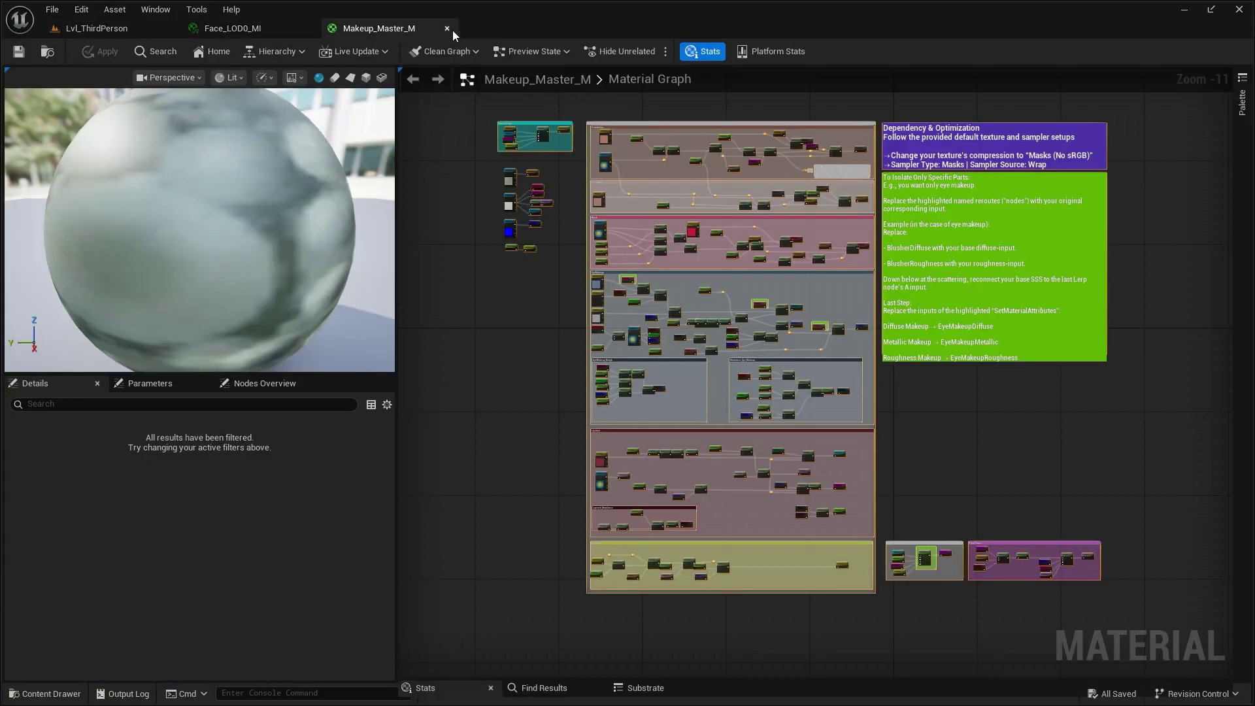
{"action": "left_click", "coordinate": [447, 28]}
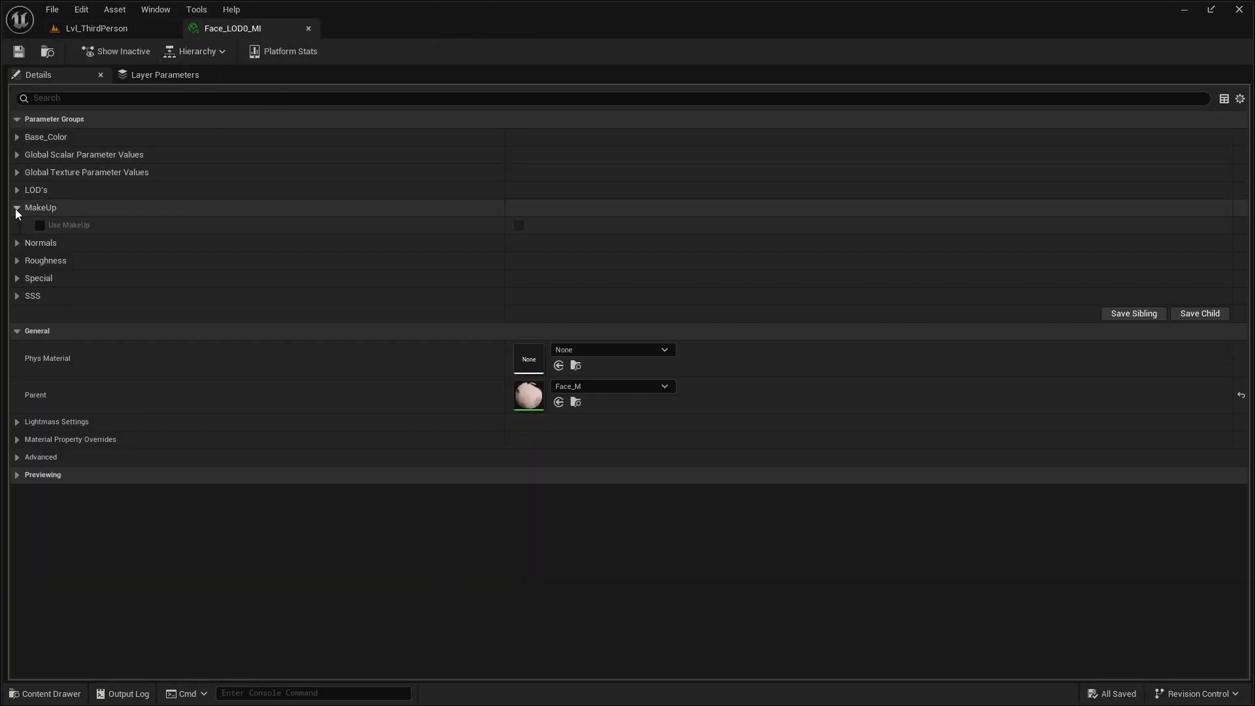
- Enable Use MakeUp in Face_LOD0_MI and assign the Foundation_Mask texture to FoundationConcealerMask
{"action": "left_click", "coordinate": [518, 226]}
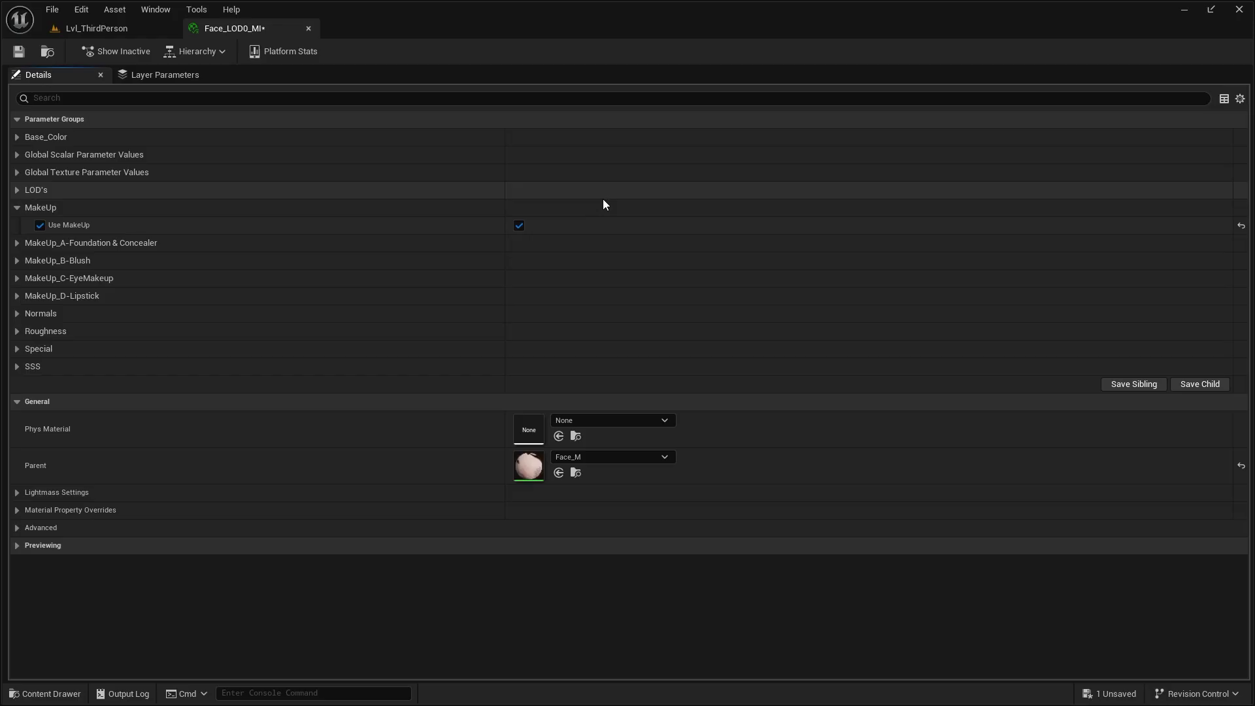
{"action": "left_click", "coordinate": [19, 243]}
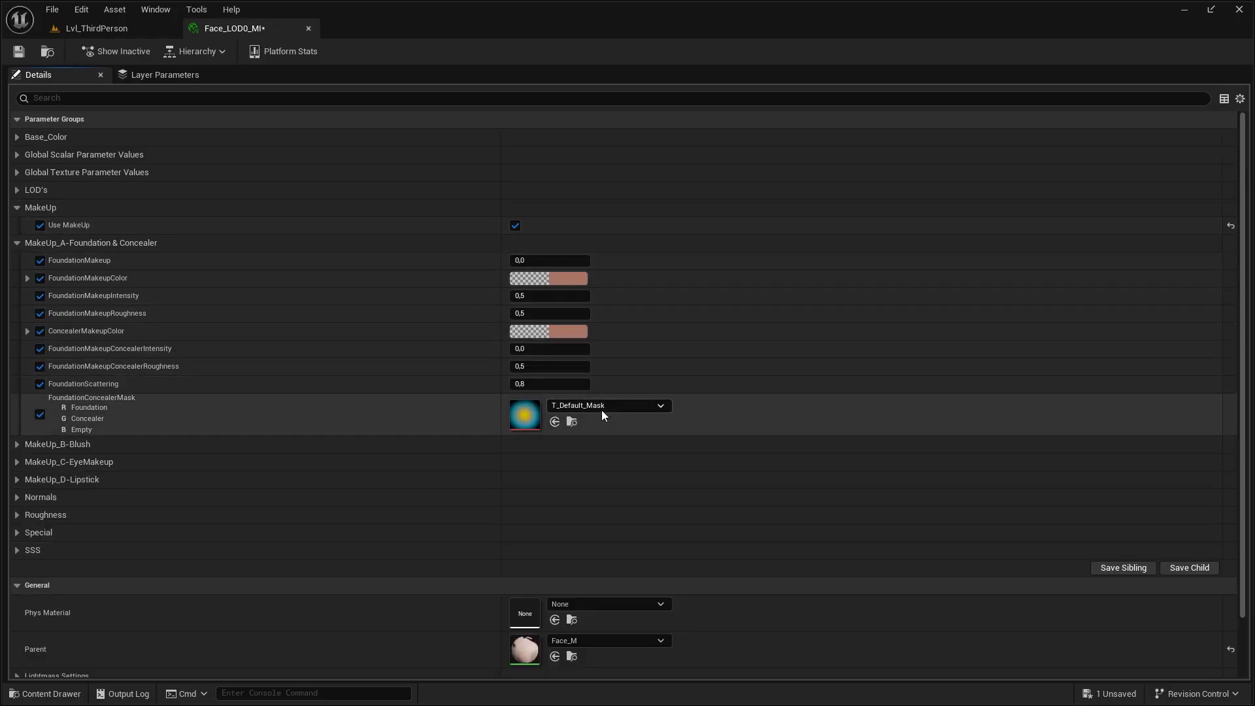
{"action": "key", "text": "ctrl+space"}
{"action": "left_click_drag", "start_coordinate": [344, 516], "coordinate": [546, 421]}
- Assign the Blusher_Mask texture to BlusherMakeupMask in the MakeUp_B-Blush group
{"action": "scroll", "coordinate": [328, 459], "scroll_direction": "down", "scroll_amount": 2}
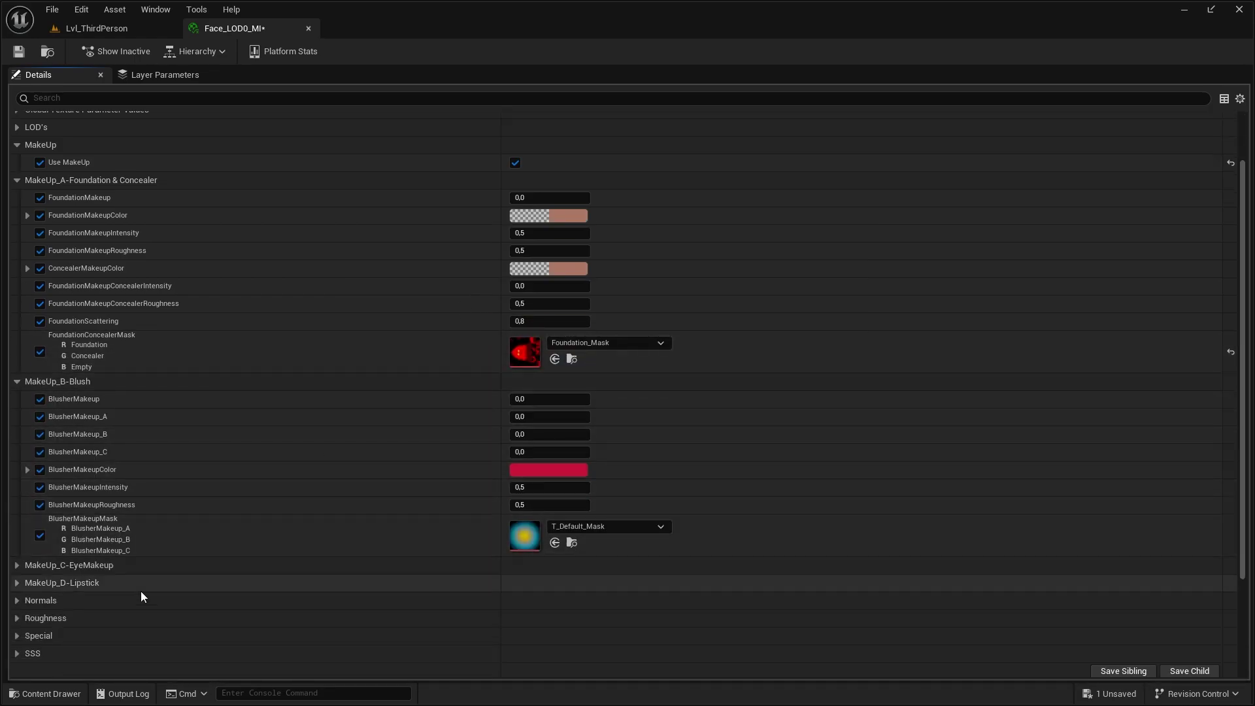
{"action": "key", "text": "ctrl+space"}
{"action": "left_click", "coordinate": [288, 506]}
{"action": "left_click_drag", "start_coordinate": [288, 506], "coordinate": [563, 537]}
- Assign the EyeMasks_TD texture array from the Makeups/EyeM folder to EyeMakeupMaskArray
{"action": "scroll", "coordinate": [347, 556], "scroll_direction": "down", "scroll_amount": 2}
{"action": "scroll", "coordinate": [349, 557], "scroll_direction": "down", "scroll_amount": 3}
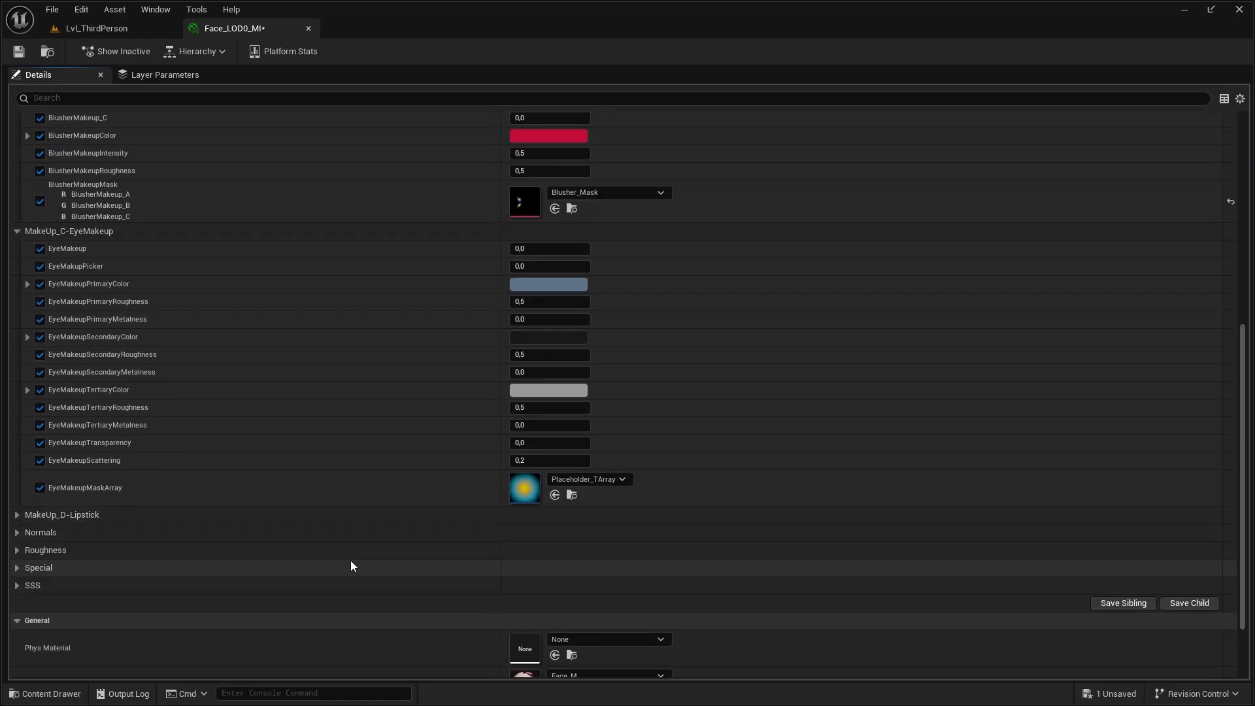
{"action": "key", "text": "ctrl+space"}
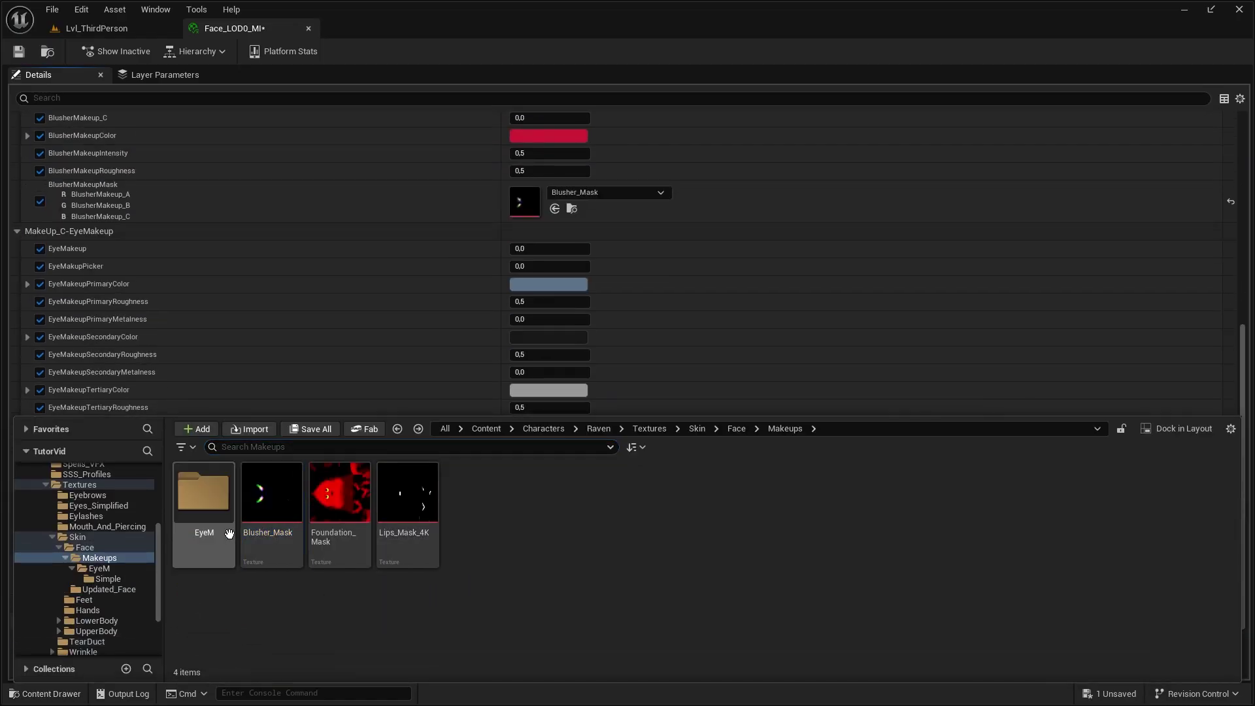
{"action": "left_click", "coordinate": [398, 428]}
{"action": "scroll", "coordinate": [125, 558], "scroll_direction": "up", "scroll_amount": 2}
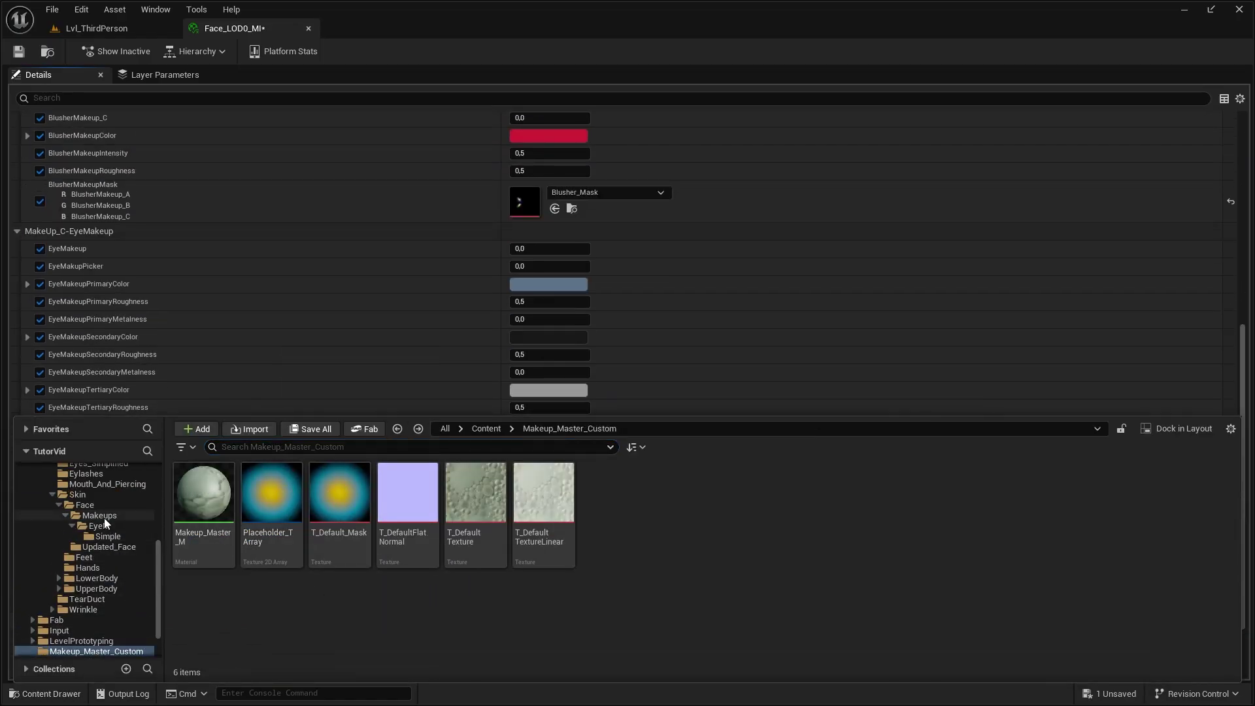
{"action": "left_click", "coordinate": [99, 525]}
{"action": "left_click_drag", "start_coordinate": [272, 494], "coordinate": [561, 487]}
- Assign the Lips_Mask_4K texture from the Makeups folder to LipstickMask and save the material instance
{"action": "left_click", "coordinate": [419, 514]}
{"action": "scroll", "coordinate": [358, 556], "scroll_direction": "down", "scroll_amount": 2}
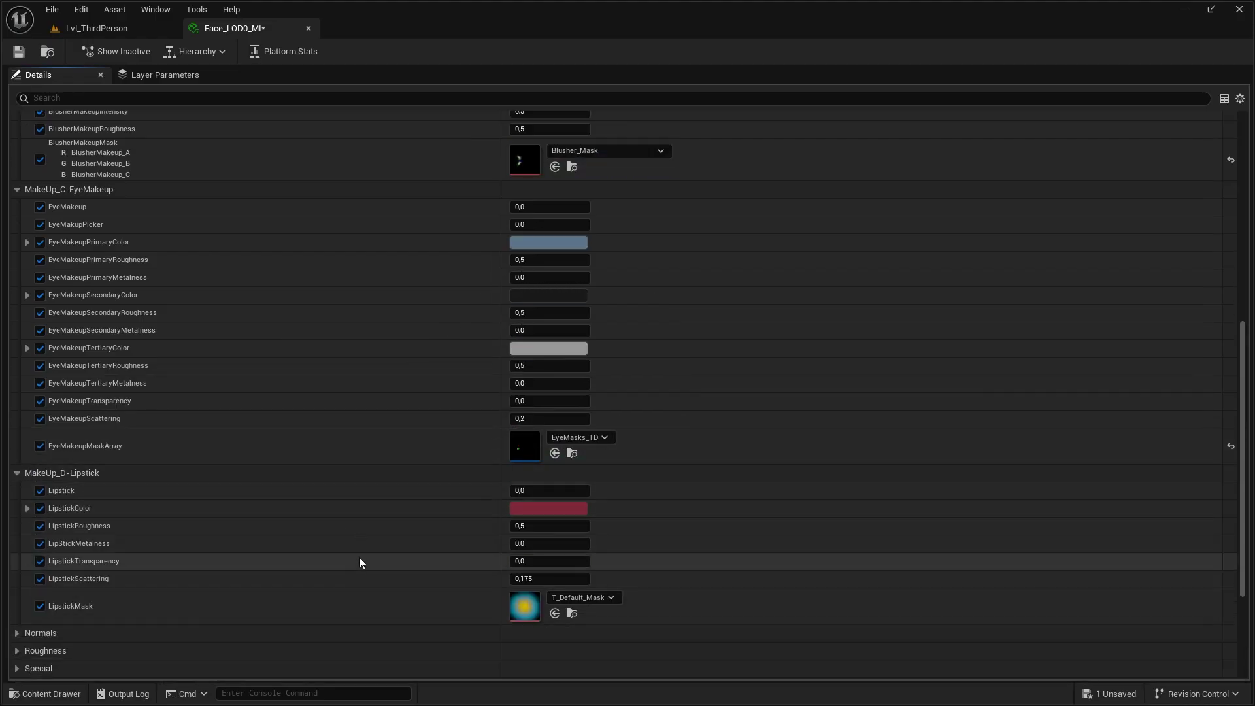
{"action": "left_click", "coordinate": [45, 693]}
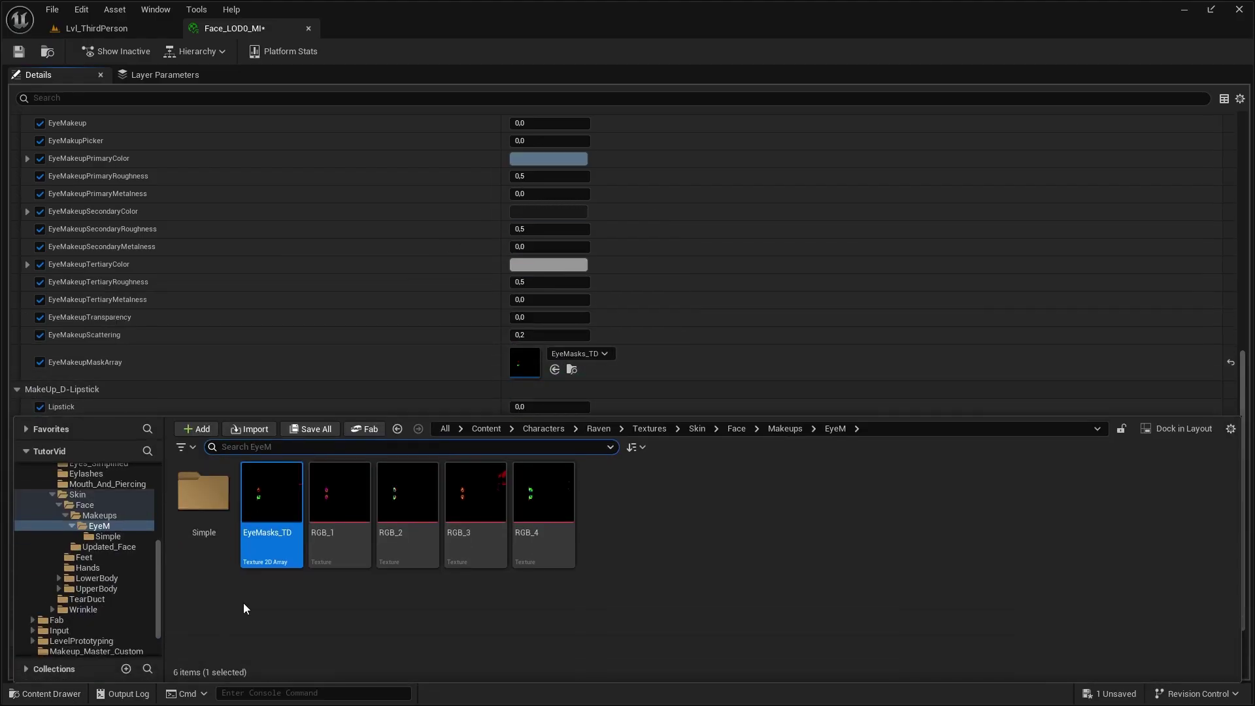
{"action": "left_click", "coordinate": [397, 428]}
{"action": "left_click", "coordinate": [415, 523]}
{"action": "left_click_drag", "start_coordinate": [416, 523], "coordinate": [543, 523]}
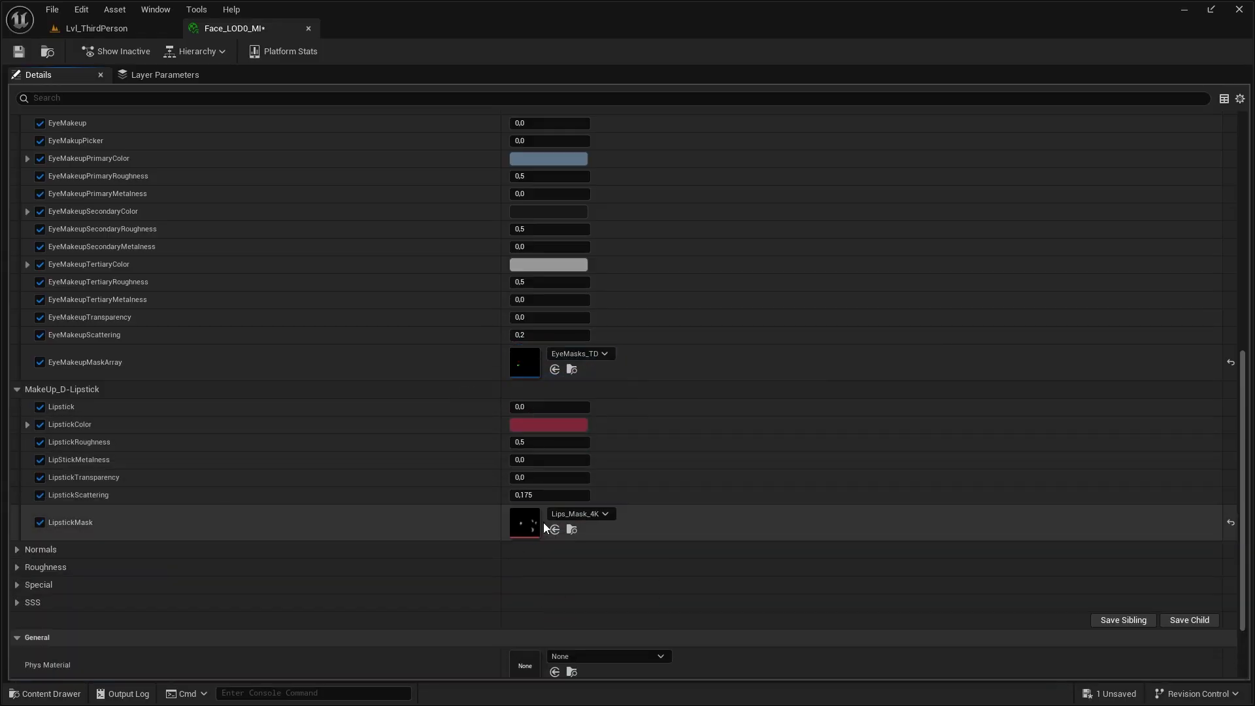
{"action": "key", "text": "ctrl+s"}
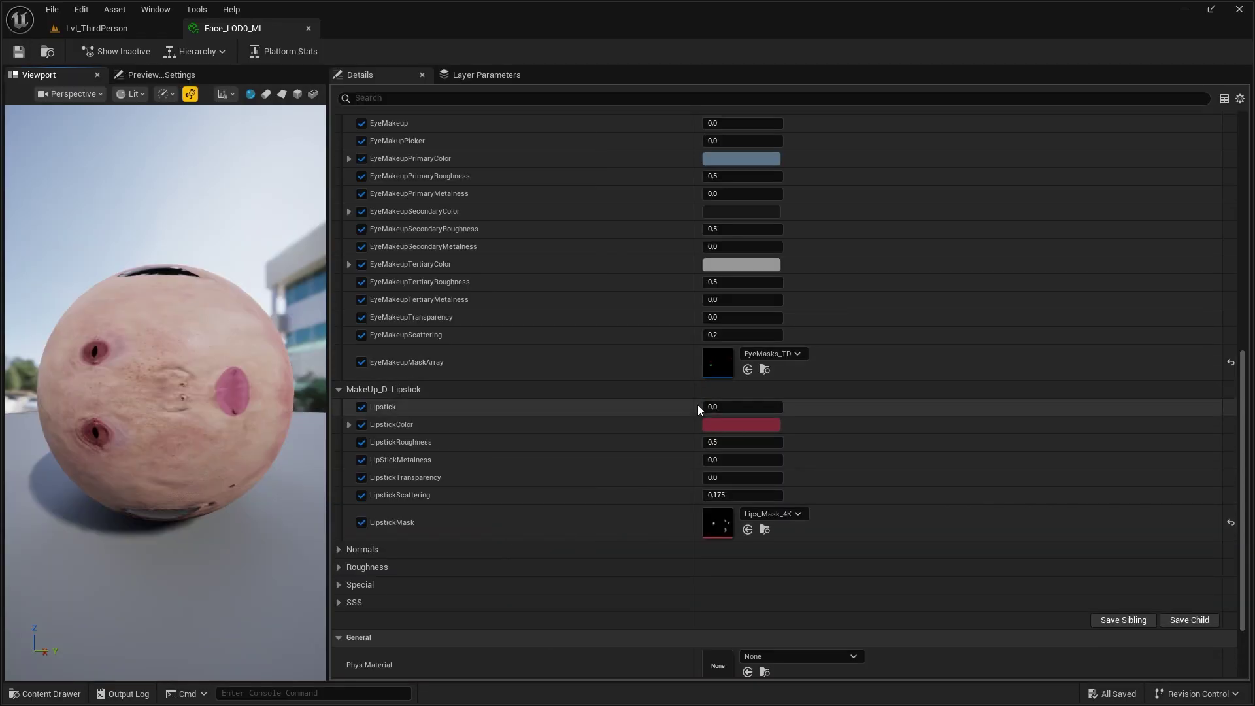
- Set both BlusherMakeup and BlusherMakeup_A to 1.0 in the MakeUp_B-Blush group
{"action": "left_click_drag", "start_coordinate": [707, 407], "coordinate": [782, 407]}
{"action": "scroll", "coordinate": [745, 327], "scroll_direction": "up", "scroll_amount": 3}
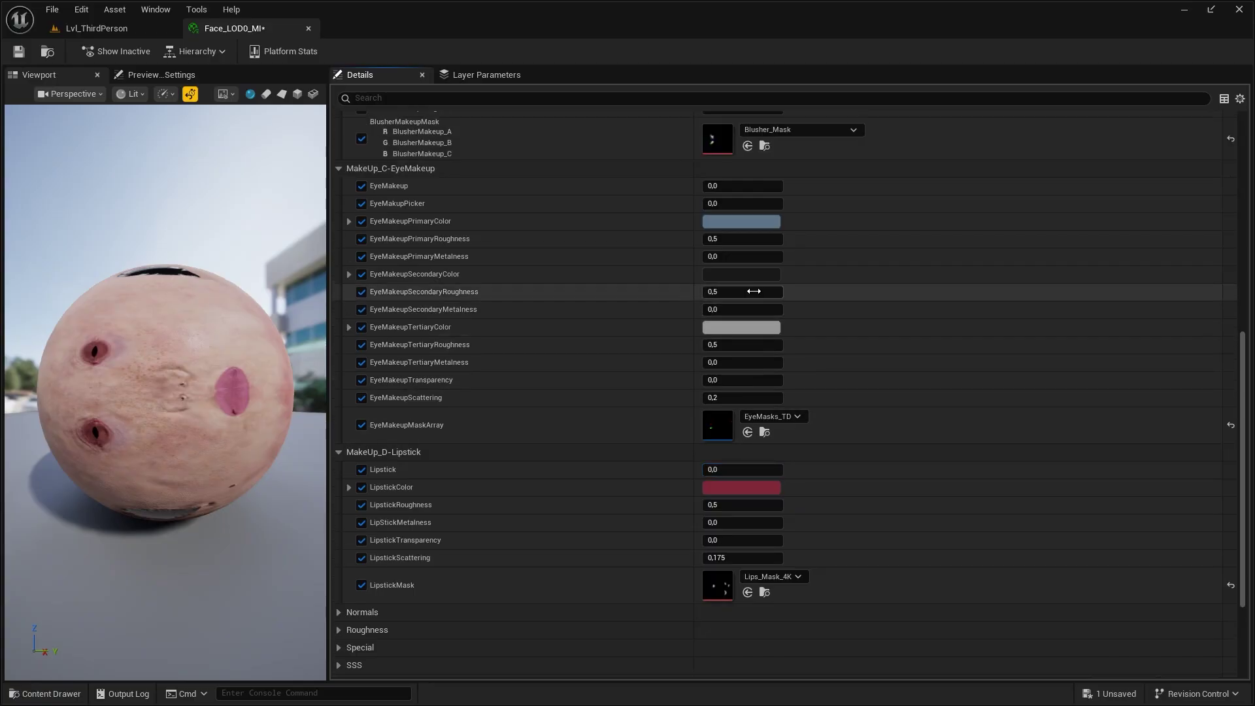
{"action": "left_click_drag", "start_coordinate": [709, 227], "coordinate": [719, 259]}
{"action": "scroll", "coordinate": [726, 230], "scroll_direction": "up", "scroll_amount": 5}
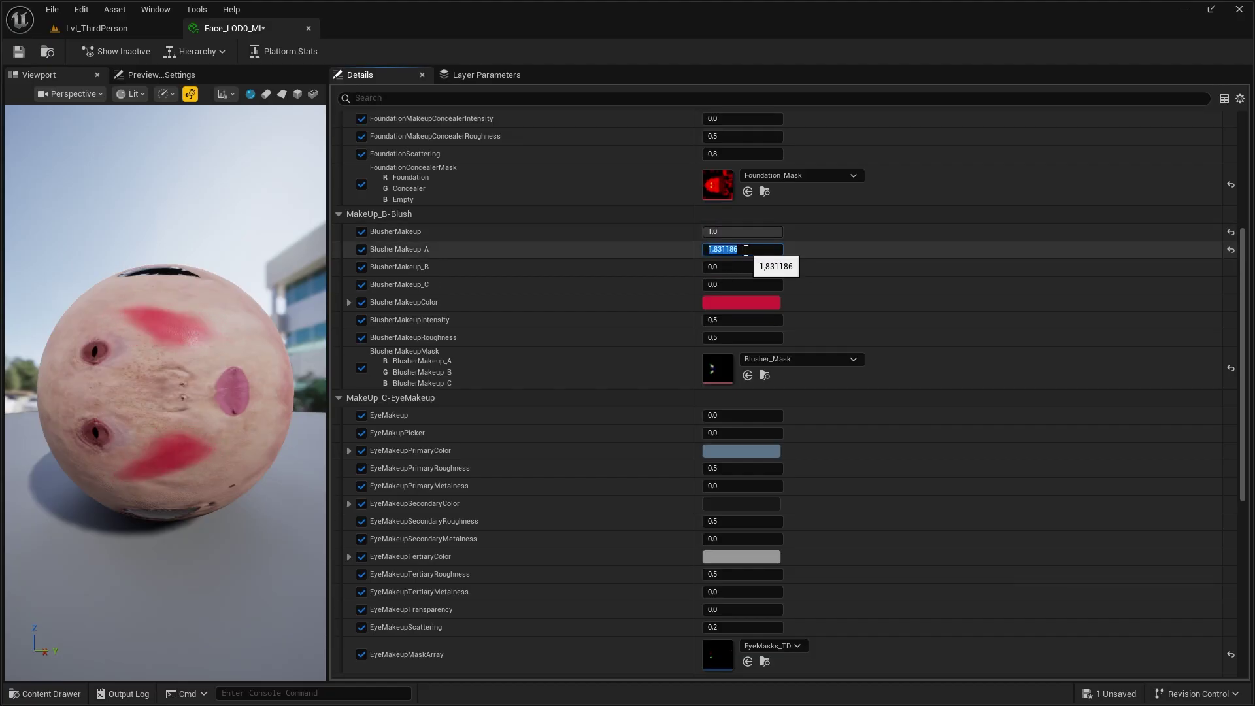
{"action": "type", "text": "1"}
{"action": "key", "text": "Return"}
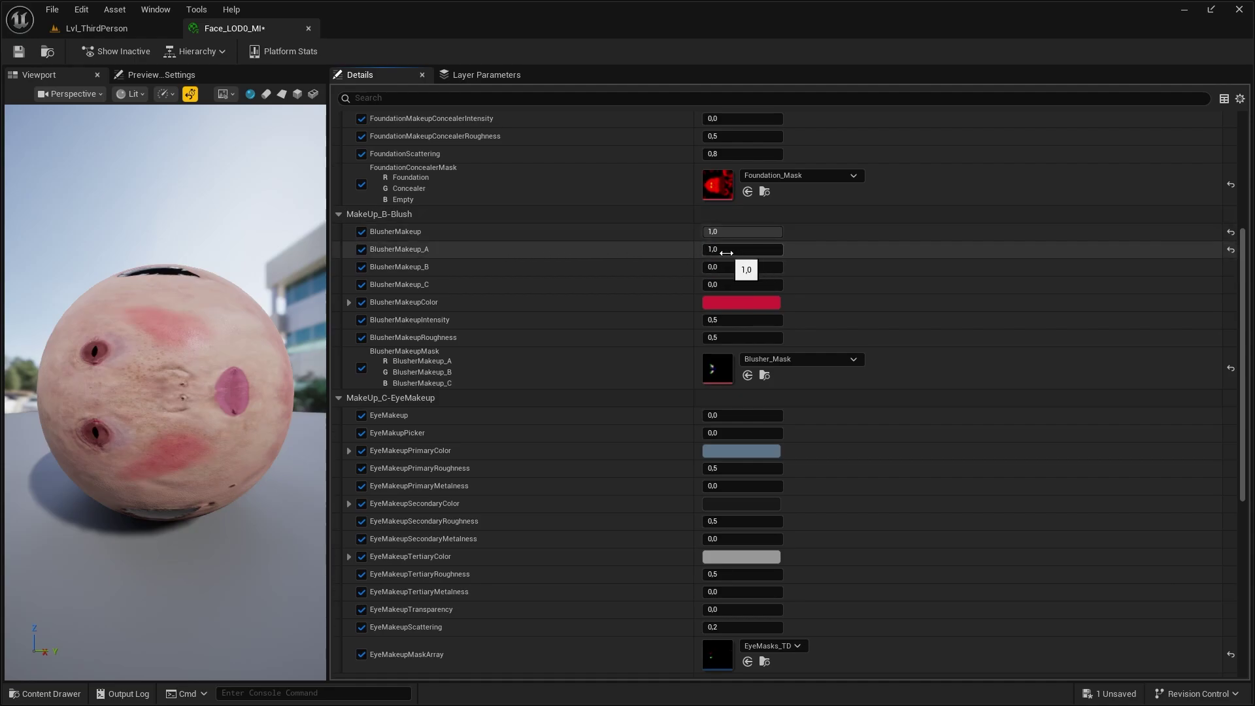
- Set BlusherMakeup_A to 0 in the MakeUp_B-Blush group
{"action": "mouse_move", "coordinate": [734, 247]}
{"action": "left_mouse_down"}
{"action": "mouse_move", "coordinate": [777, 248]}
{"action": "mouse_move", "coordinate": [734, 246]}
{"action": "left_mouse_up"}
{"action": "type", "text": "0"}
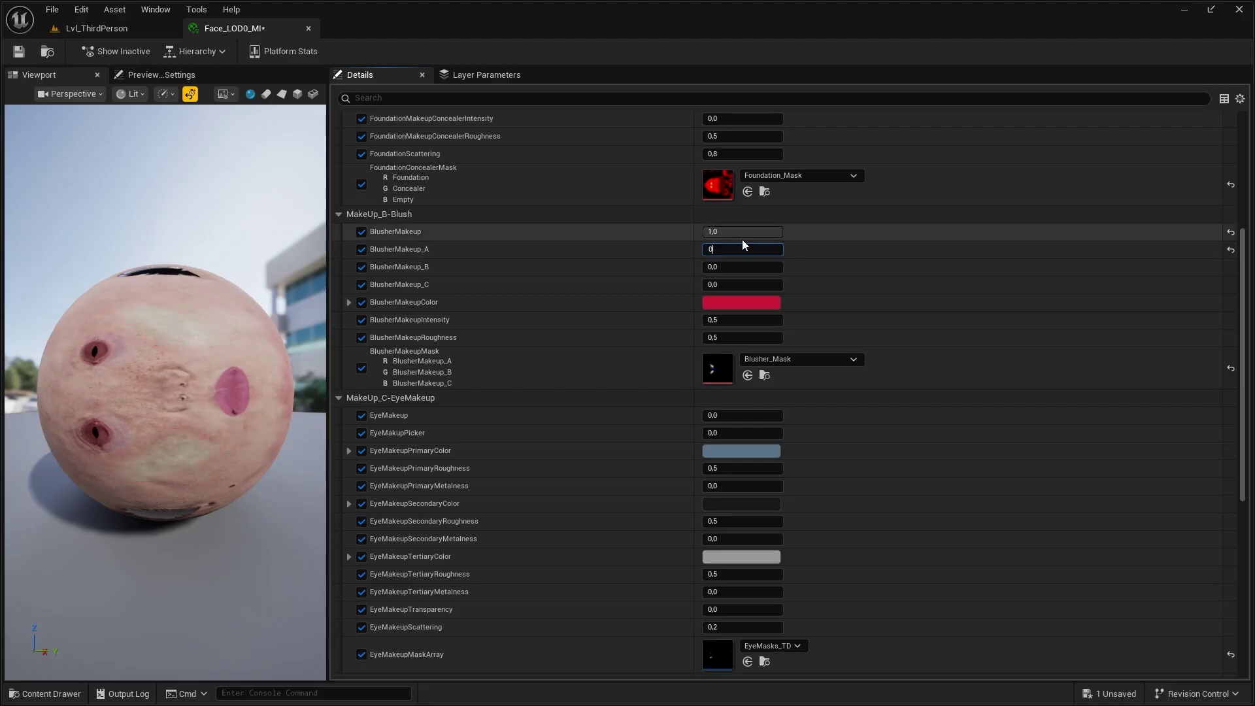
{"action": "key", "text": "Return"}
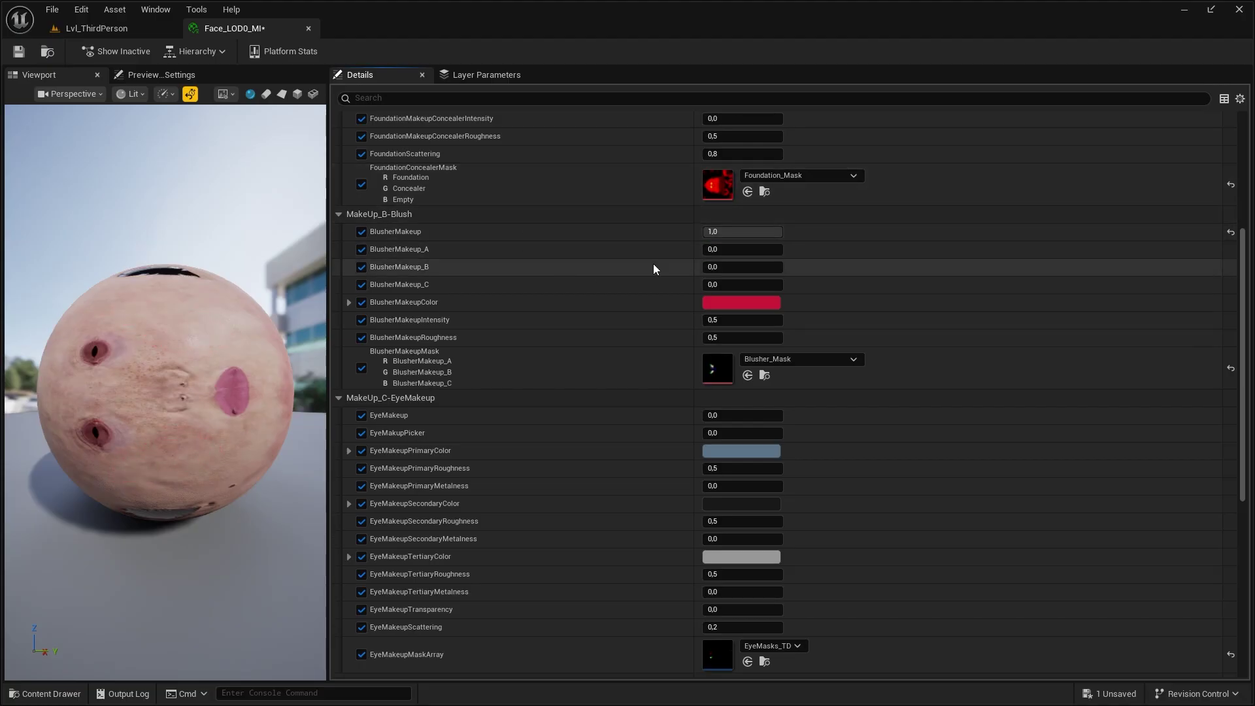
- Check the slider limits of the BlusherMakeup_A parameter in the Blush section of the Face_M graph and test the parameter in Face_LOD0_MI
{"action": "left_click_drag", "start_coordinate": [760, 250], "coordinate": [768, 250]}
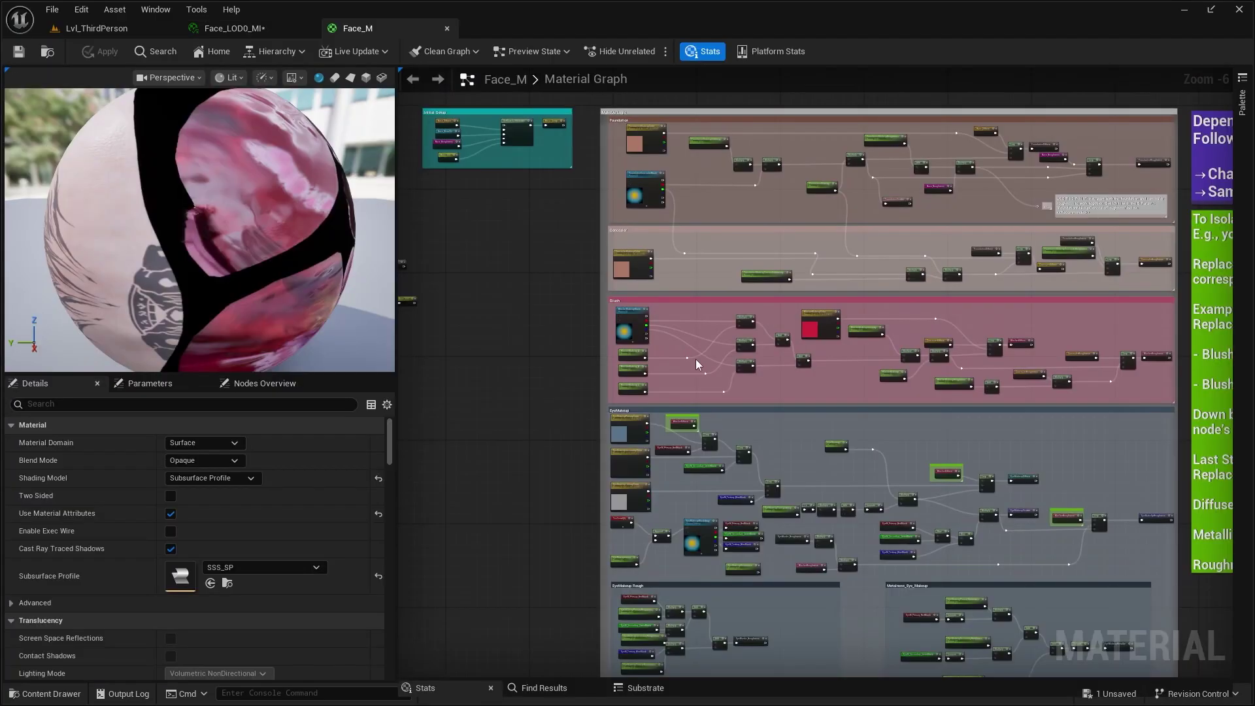
{"action": "scroll", "coordinate": [695, 359], "scroll_direction": "up", "scroll_amount": 5}
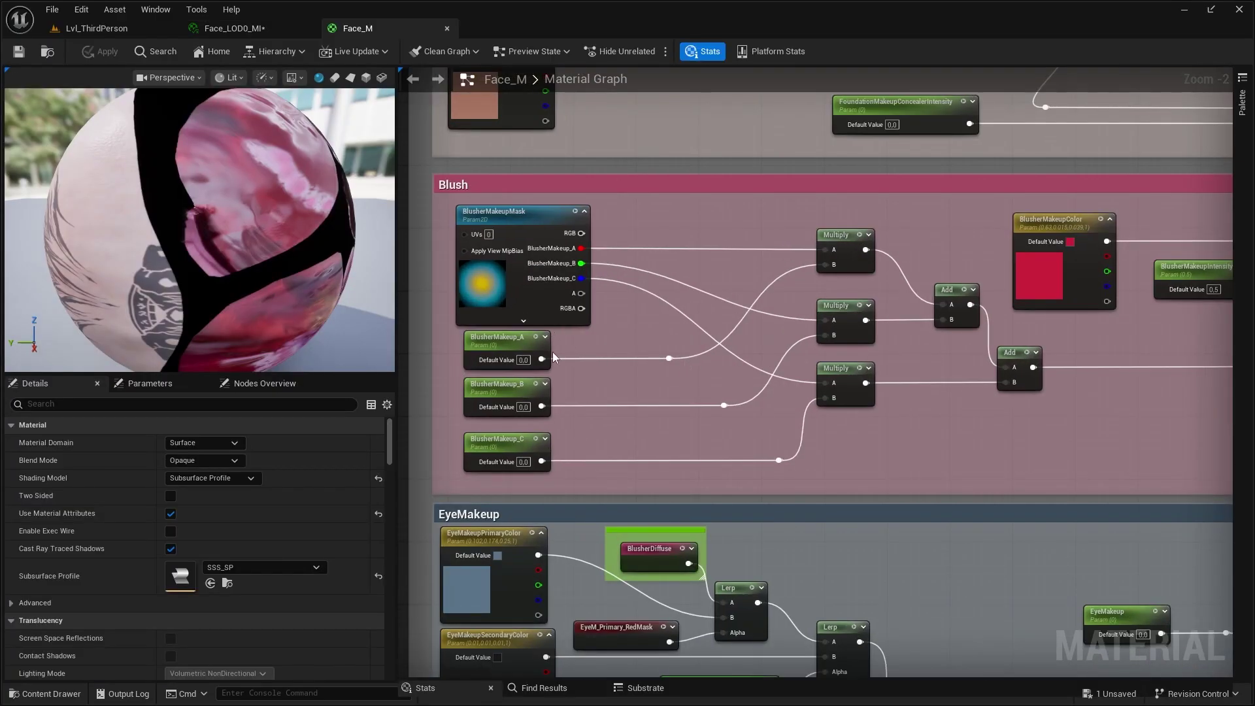
{"action": "left_click", "coordinate": [516, 348]}
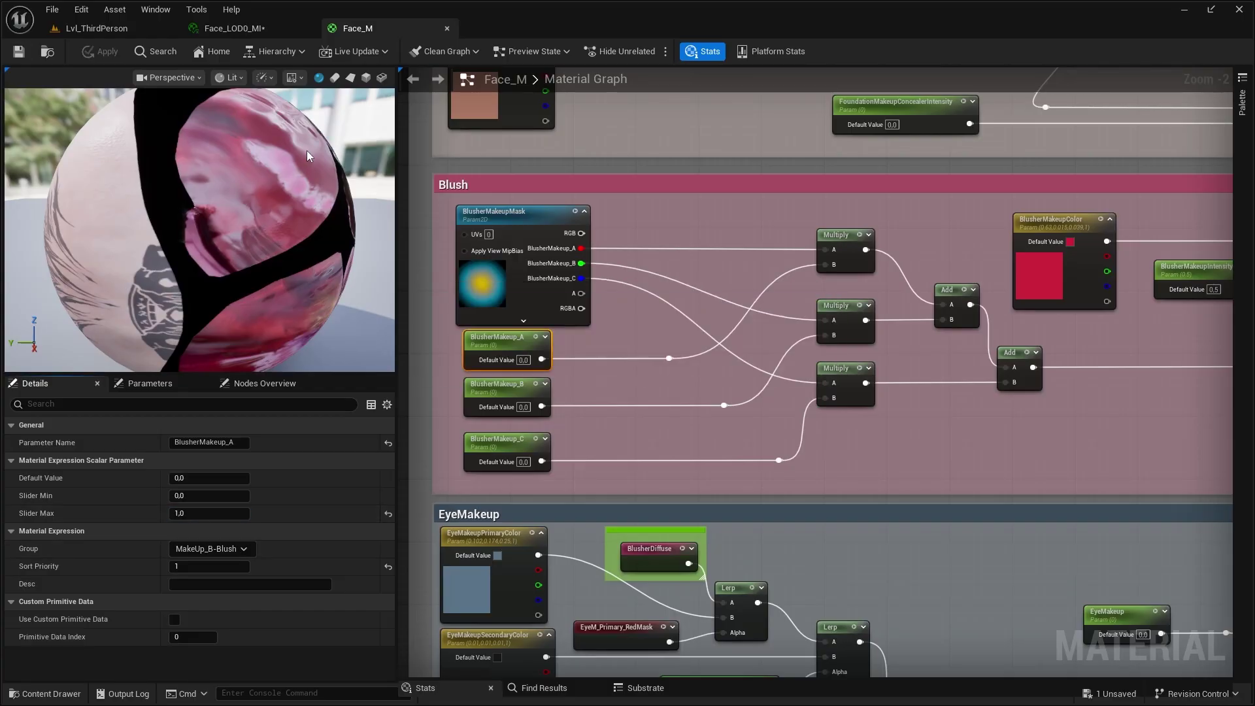
{"action": "left_click", "coordinate": [232, 28]}
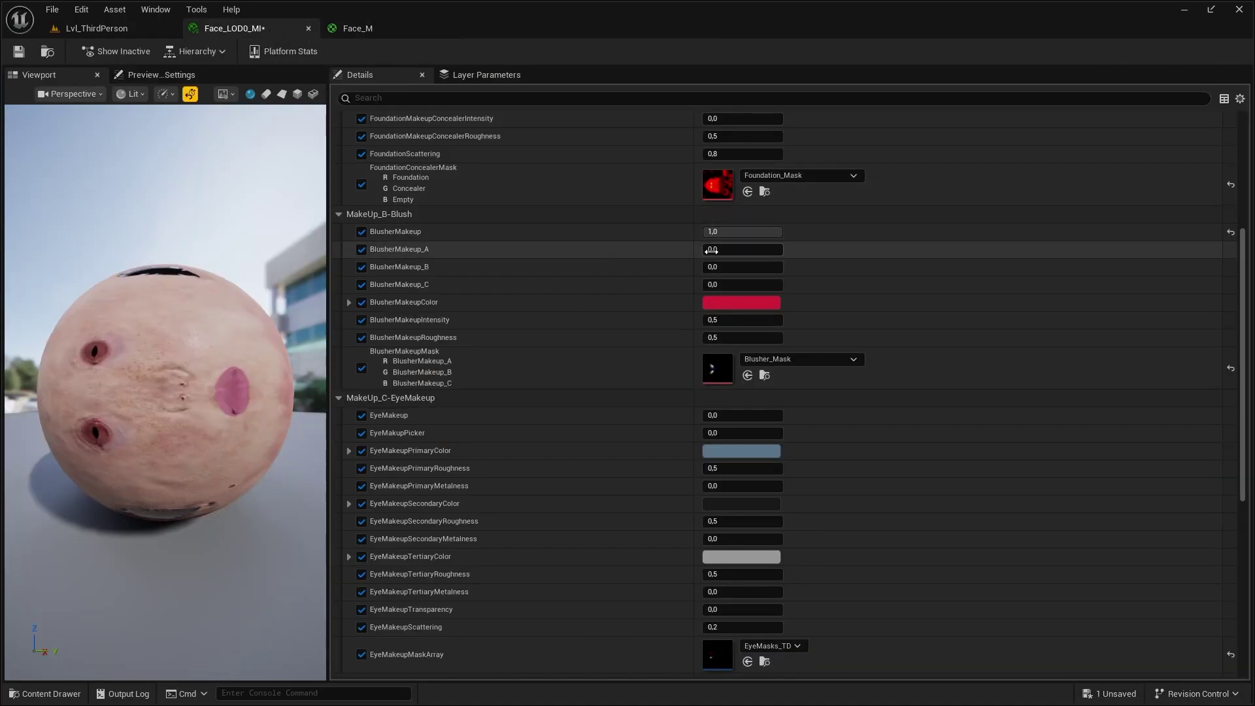
{"action": "left_click_drag", "start_coordinate": [711, 250], "coordinate": [783, 244]}
- Try FoundationMakeupRoughness at 1 and reset it to its default value
{"action": "scroll", "coordinate": [713, 248], "scroll_direction": "up", "scroll_amount": 5}
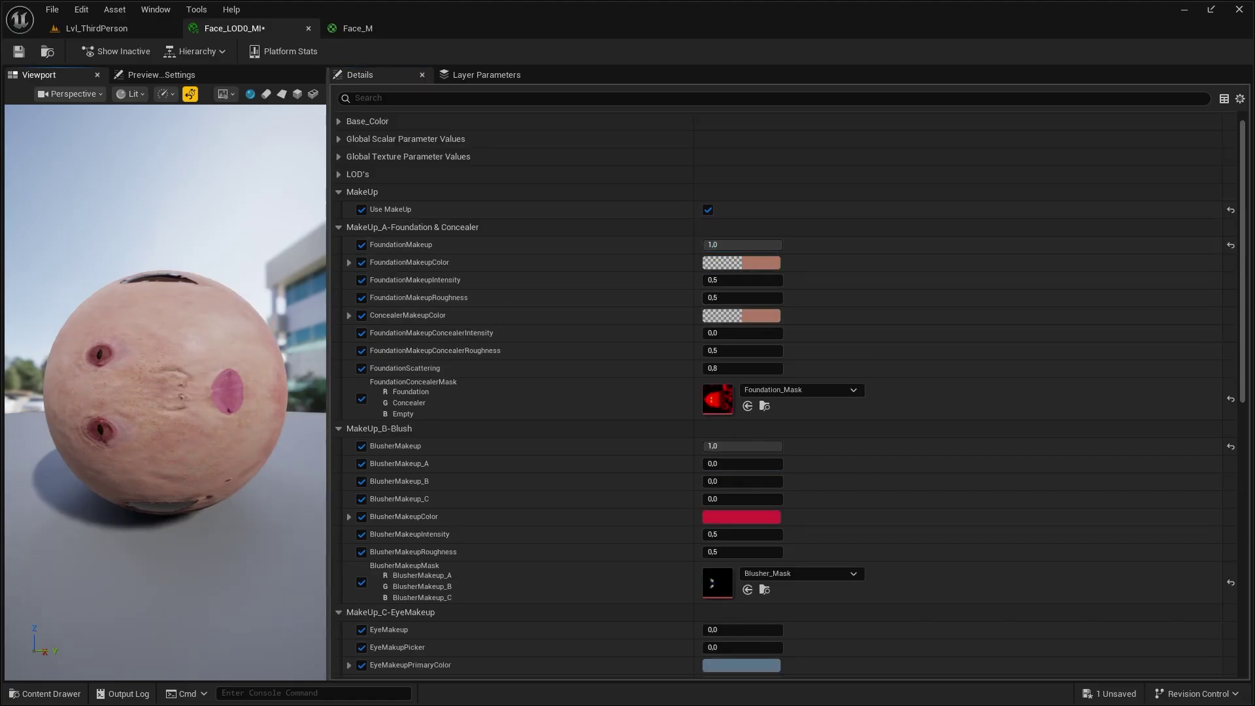
{"action": "mouse_move", "coordinate": [710, 298]}
{"action": "left_mouse_down"}
{"action": "mouse_move", "coordinate": [647, 298]}
{"action": "mouse_move", "coordinate": [712, 299]}
{"action": "left_mouse_up"}
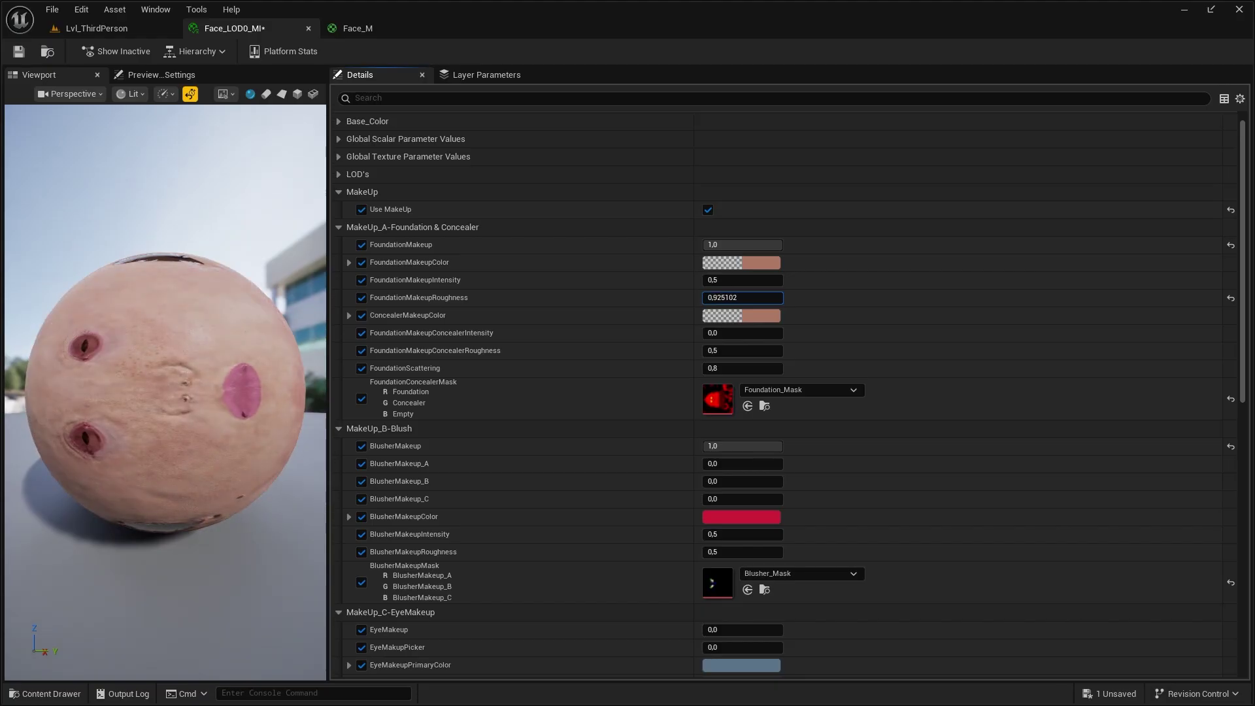
{"action": "type", "text": "1"}
{"action": "key", "text": "Return"}
{"action": "left_click", "coordinate": [1231, 298]}
- Disable Use MakeUp, save the Face_LOD0_MI material instance and close the Face_M material
{"action": "left_click", "coordinate": [707, 211]}
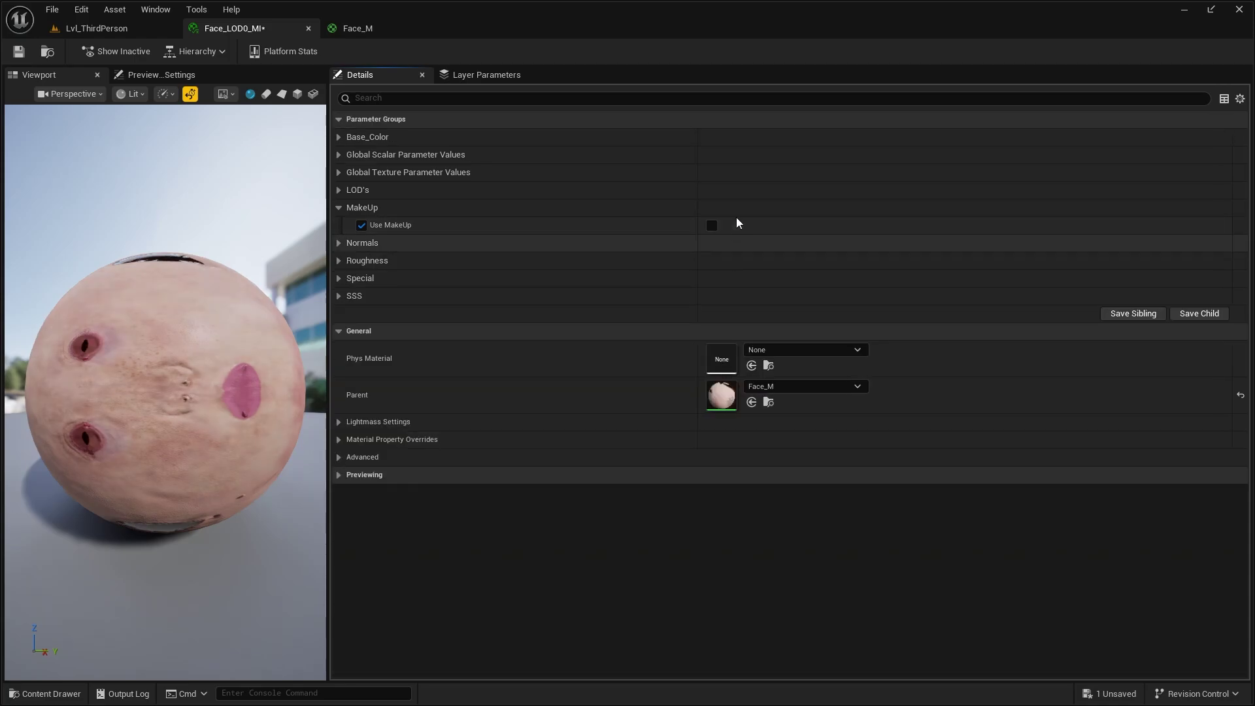
{"action": "left_click", "coordinate": [19, 51]}
{"action": "left_click", "coordinate": [357, 28]}
{"action": "left_click", "coordinate": [449, 28]}
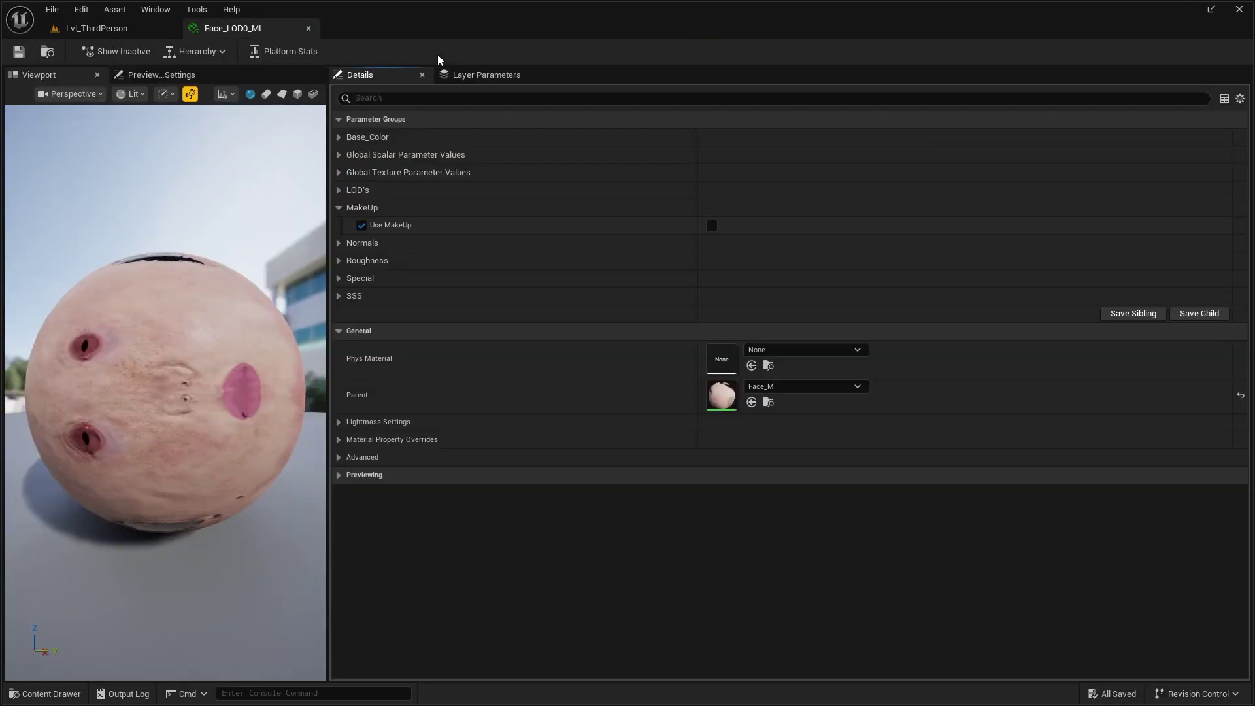
- Play the Lvl_ThirdPerson level, view the character from the front, and eject from the player for a close look at the face
{"action": "key", "text": "ctrl+Tab"}
{"action": "left_click", "coordinate": [360, 52]}
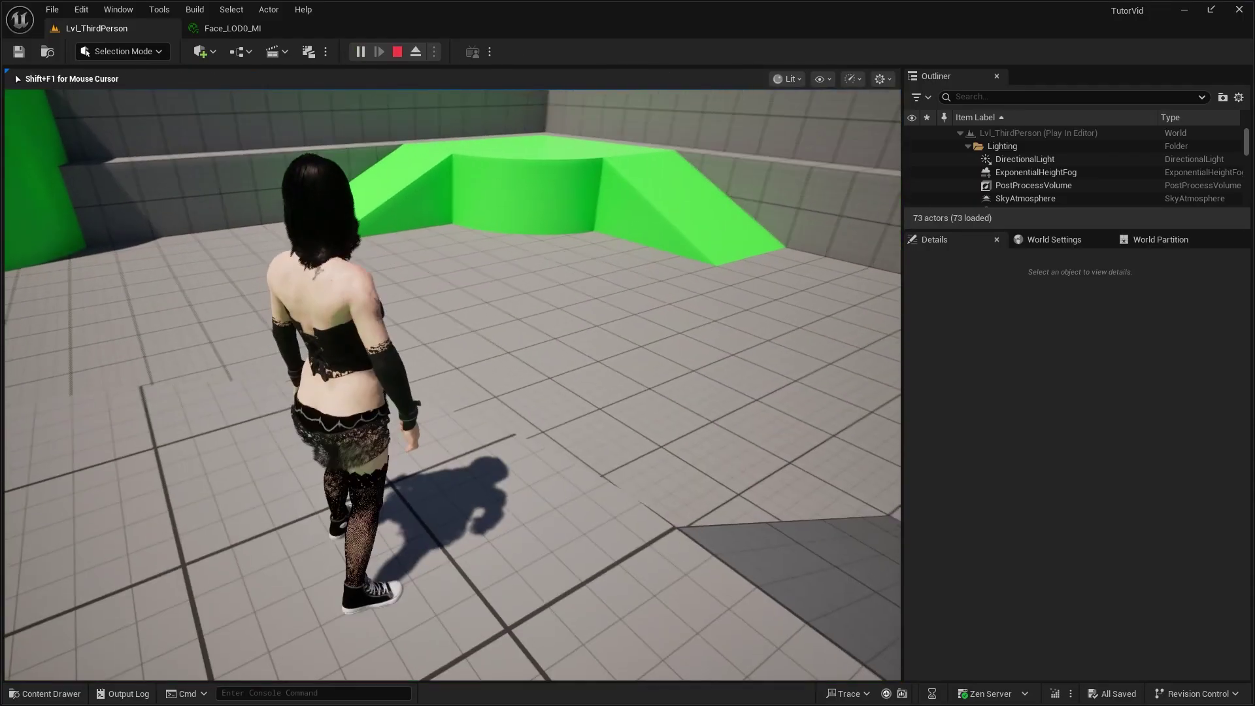
{"action": "key", "text": "s"}
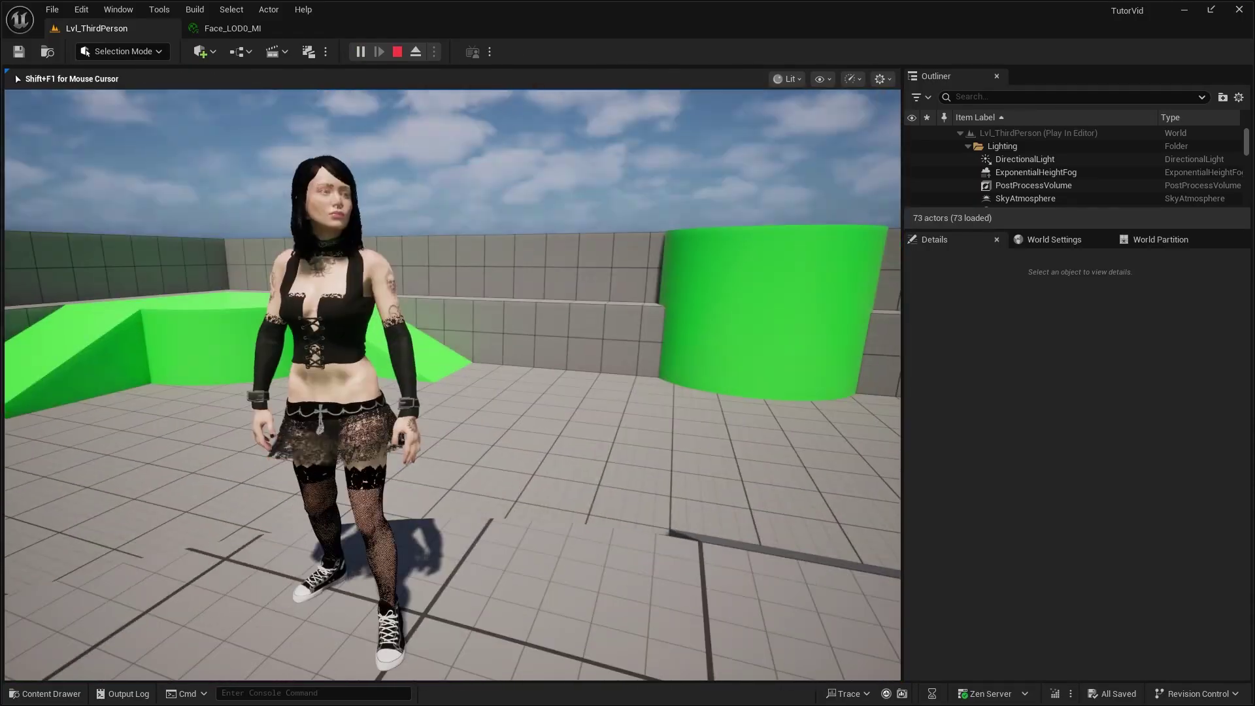
{"action": "key", "text": "F8"}
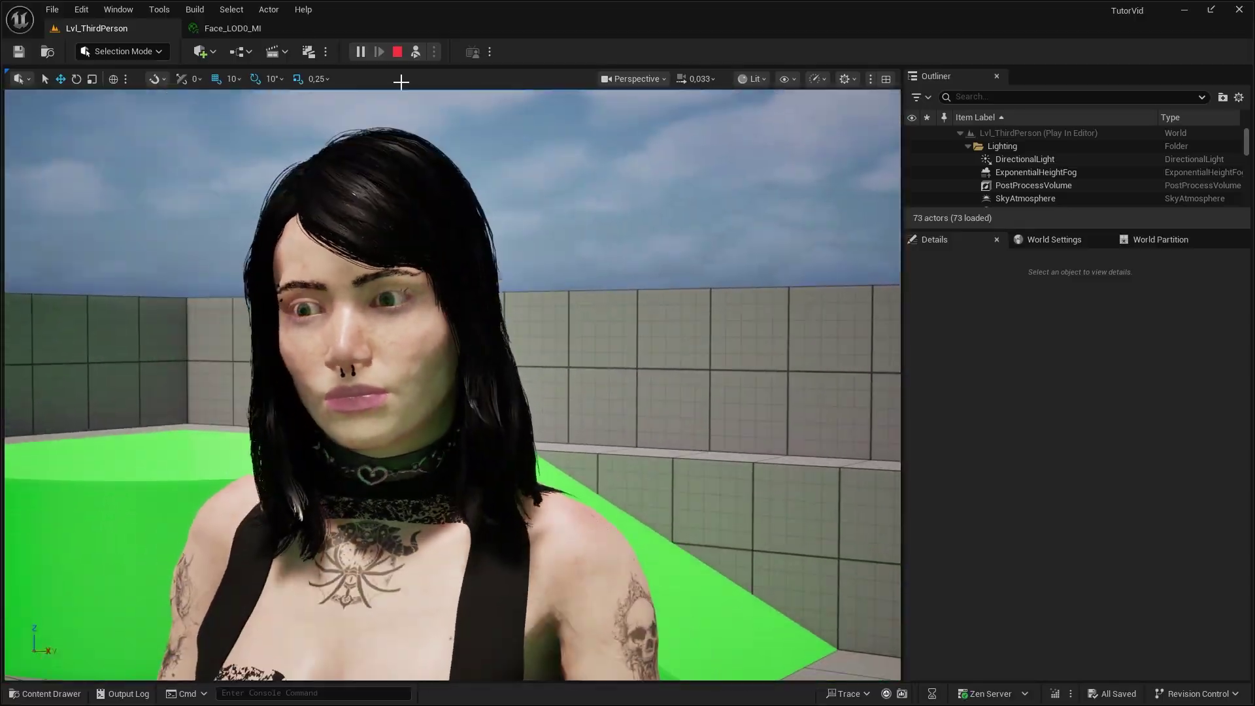
- Float the Face_LOD0_MI editor beside the character's face and enable Use MakeUp
{"action": "left_click_drag", "start_coordinate": [232, 28], "coordinate": [693, 58]}
{"action": "left_click_drag", "start_coordinate": [853, 425], "coordinate": [853, 638]}
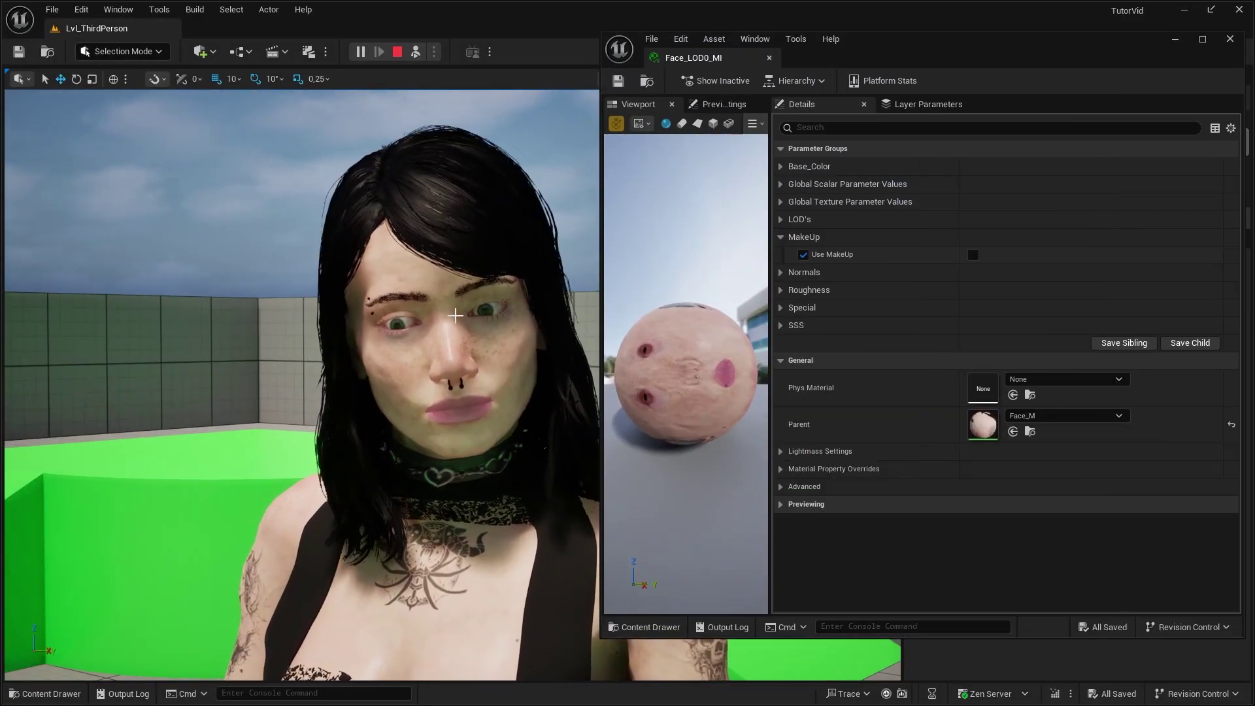
{"action": "left_click", "coordinate": [973, 255]}
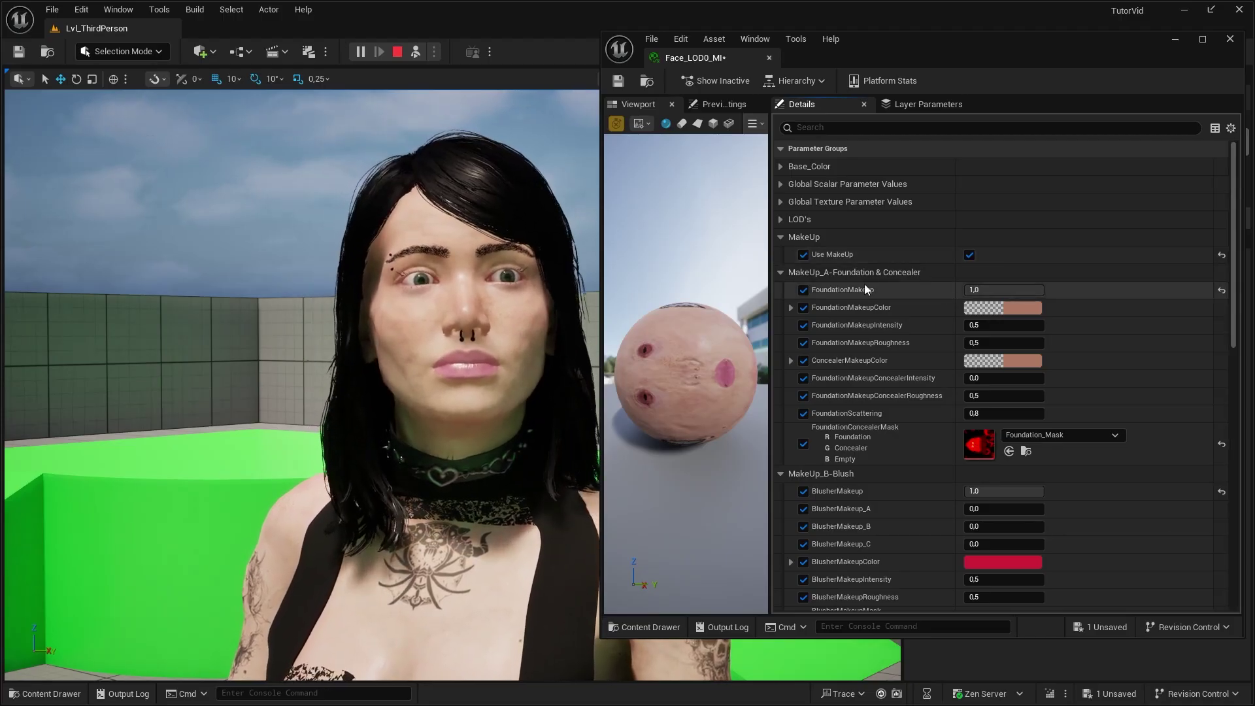
- Try FoundationMakeup at 0 and undo the change
{"action": "left_click", "coordinate": [1003, 290]}
{"action": "type", "text": "0"}
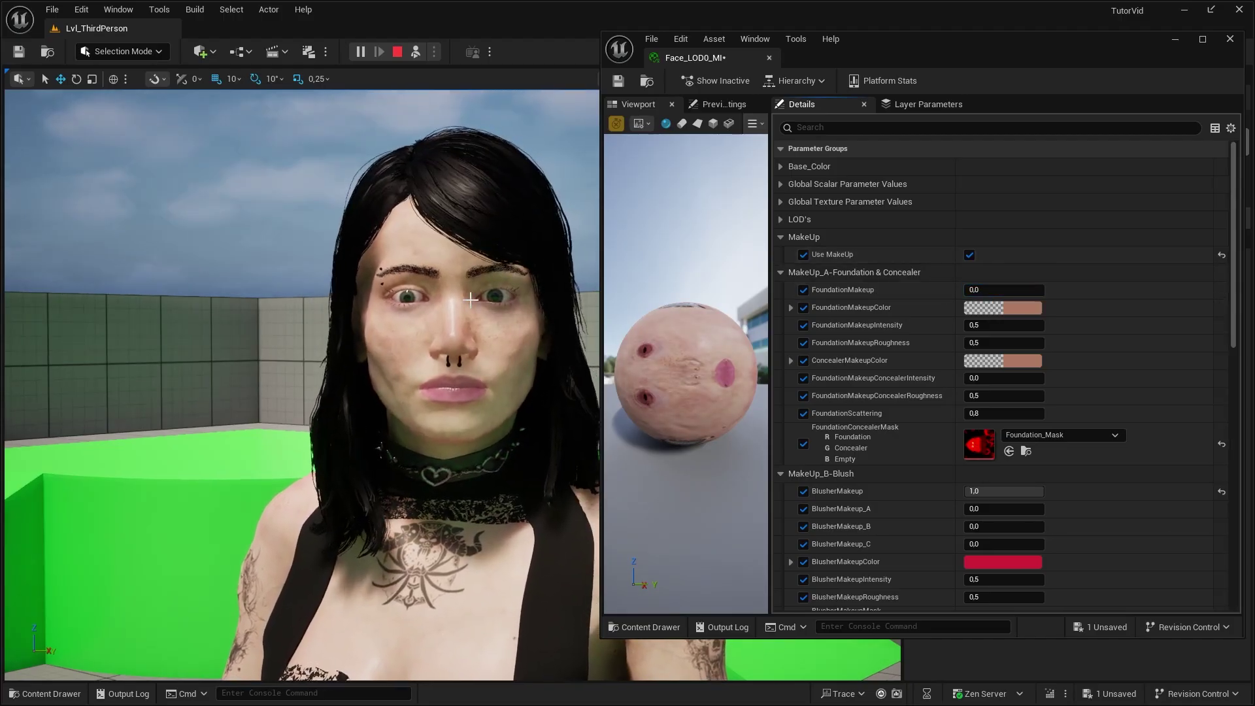
{"action": "key", "text": "ctrl+z"}
- Set FoundationMakeupIntensity to about 0.677 and FoundationMakeupRoughness to -0.02
{"action": "left_click_drag", "start_coordinate": [1003, 325], "coordinate": [1032, 325]}
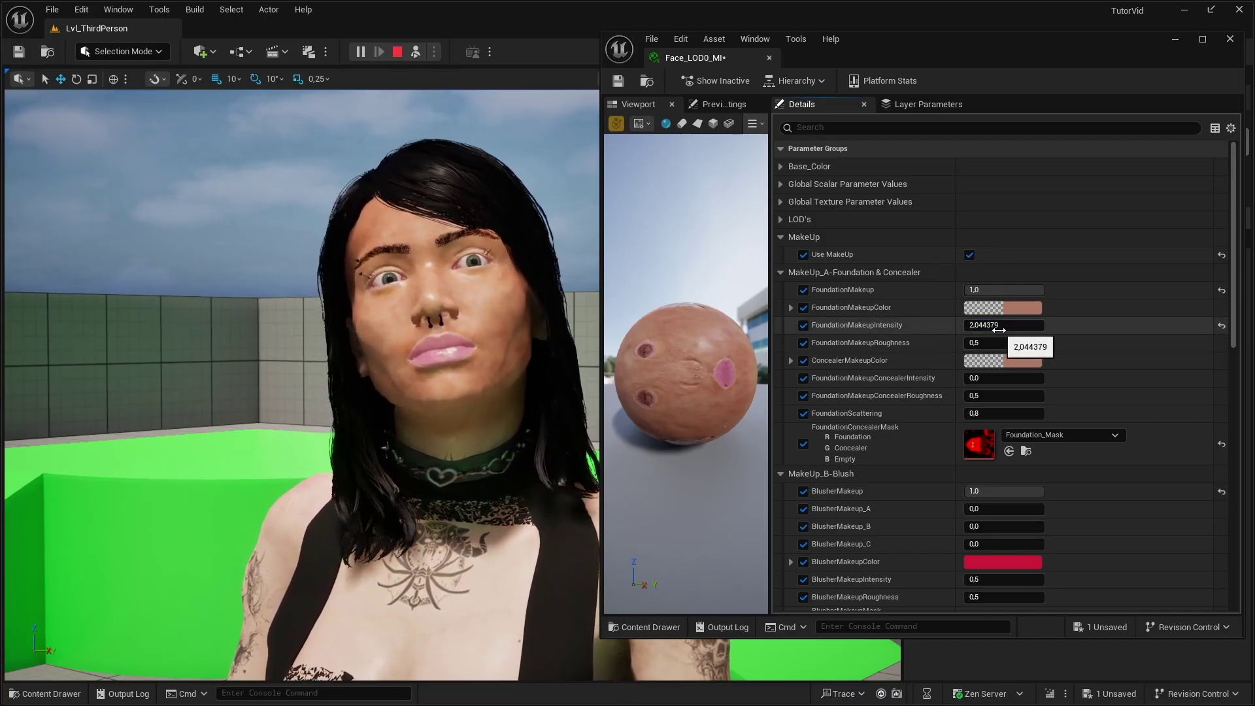
{"action": "mouse_move", "coordinate": [998, 329]}
{"action": "left_mouse_down"}
{"action": "mouse_move", "coordinate": [971, 329]}
{"action": "mouse_move", "coordinate": [988, 329]}
{"action": "left_mouse_up"}
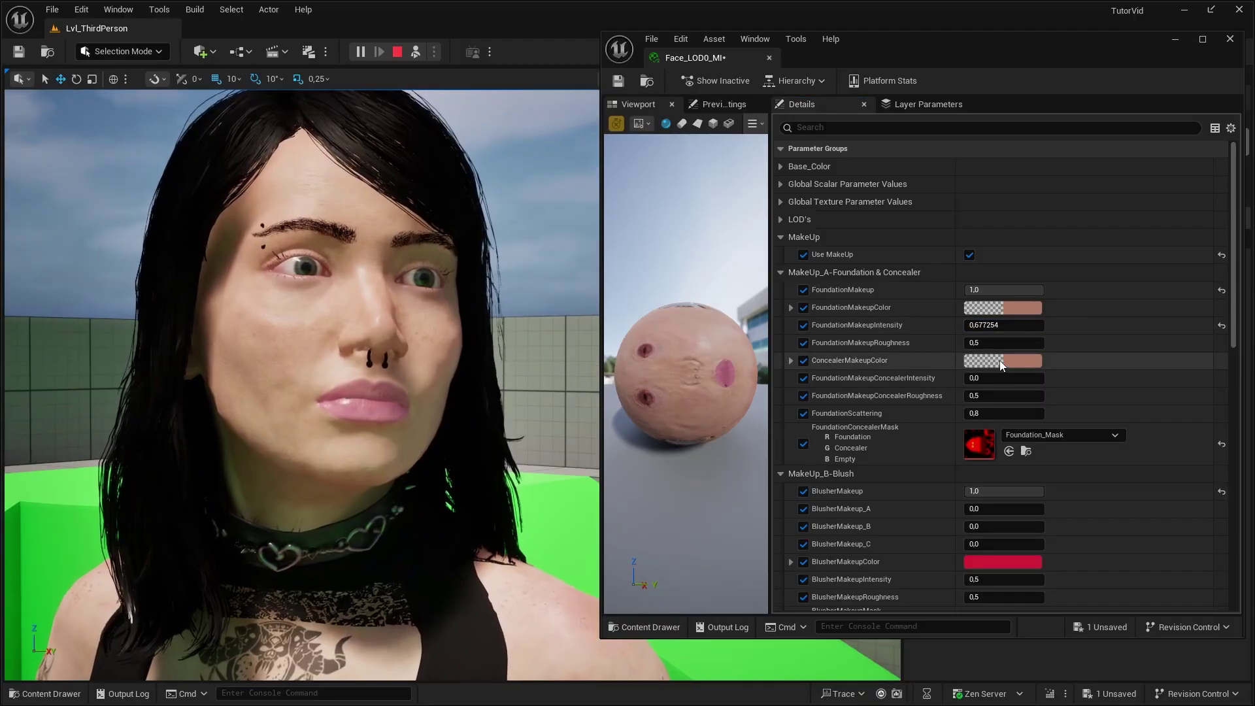
{"action": "left_click", "coordinate": [1002, 342]}
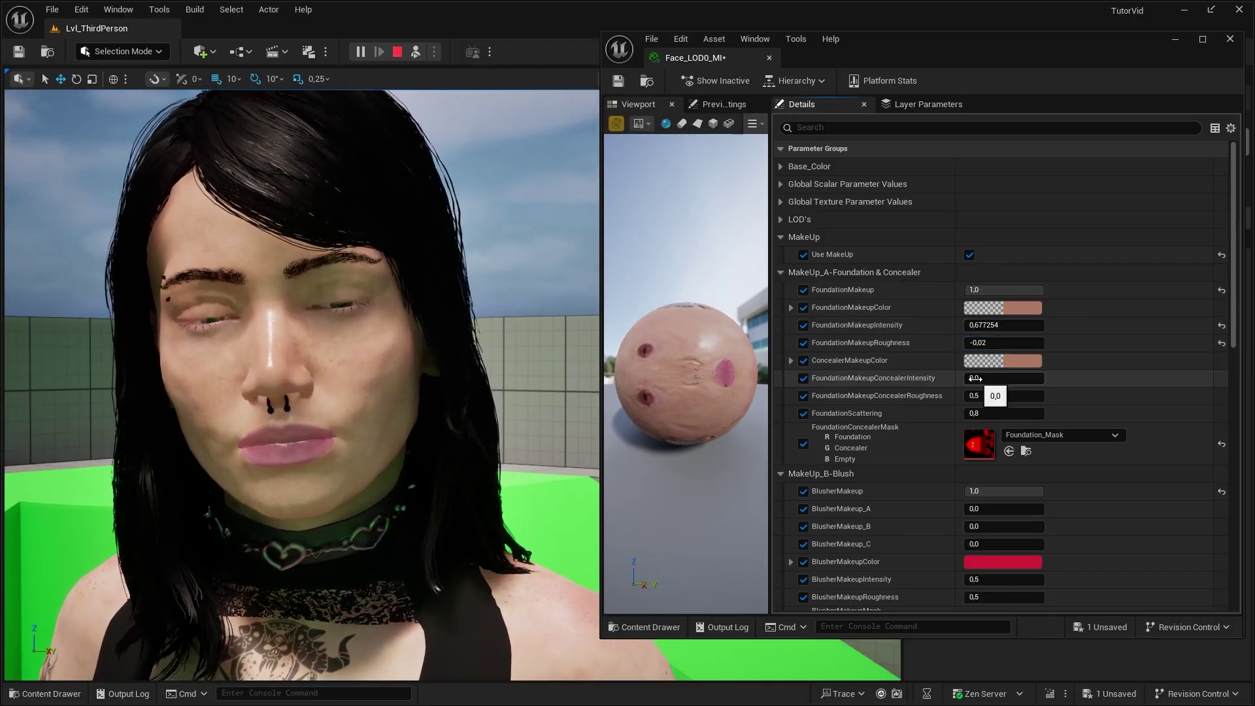
- Set FoundationMakeupConcealerIntensity to 1.0, FoundationMakeupConcealerRoughness to 0.316, and ConcealerMakeupColor to a muted pink
{"action": "left_click_drag", "start_coordinate": [987, 379], "coordinate": [1002, 379]}
{"action": "left_click", "coordinate": [1003, 360]}
{"action": "mouse_move", "coordinate": [816, 408]}
{"action": "left_mouse_down"}
{"action": "mouse_move", "coordinate": [824, 418]}
{"action": "mouse_move", "coordinate": [818, 398]}
{"action": "left_mouse_up"}
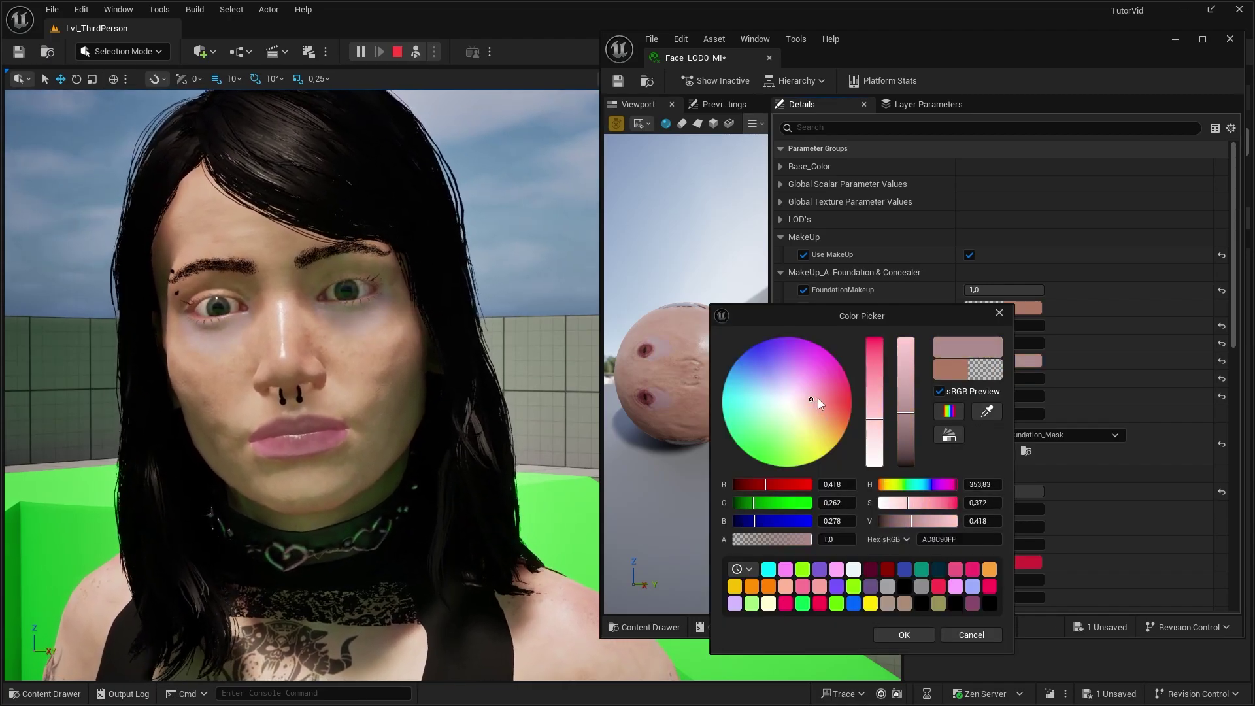
{"action": "left_click", "coordinate": [904, 635]}
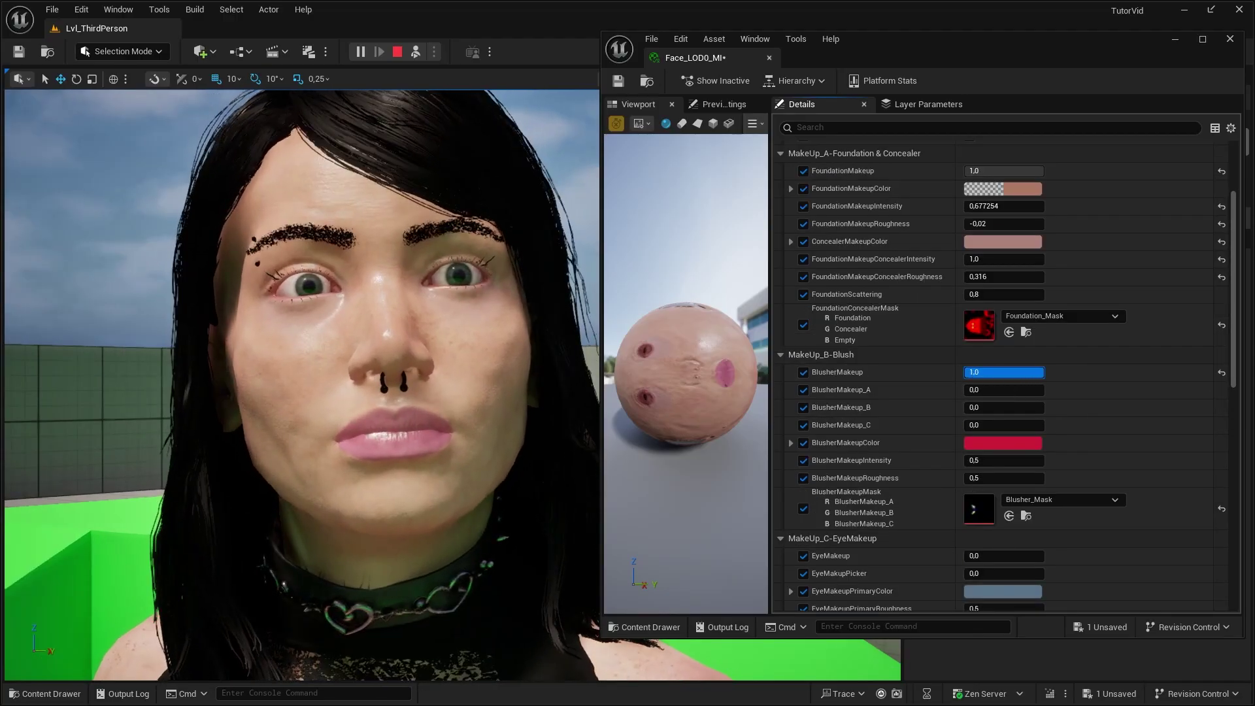
- Try BlusherMakeup_A at 1.0, set BlusherMakeupIntensity to 0.228, and switch the blush to BlusherMakeup_B at 1.0 with BlusherMakeup_A at 0
{"action": "left_click_drag", "start_coordinate": [973, 390], "coordinate": [1044, 390]}
{"action": "left_click", "coordinate": [1003, 460]}
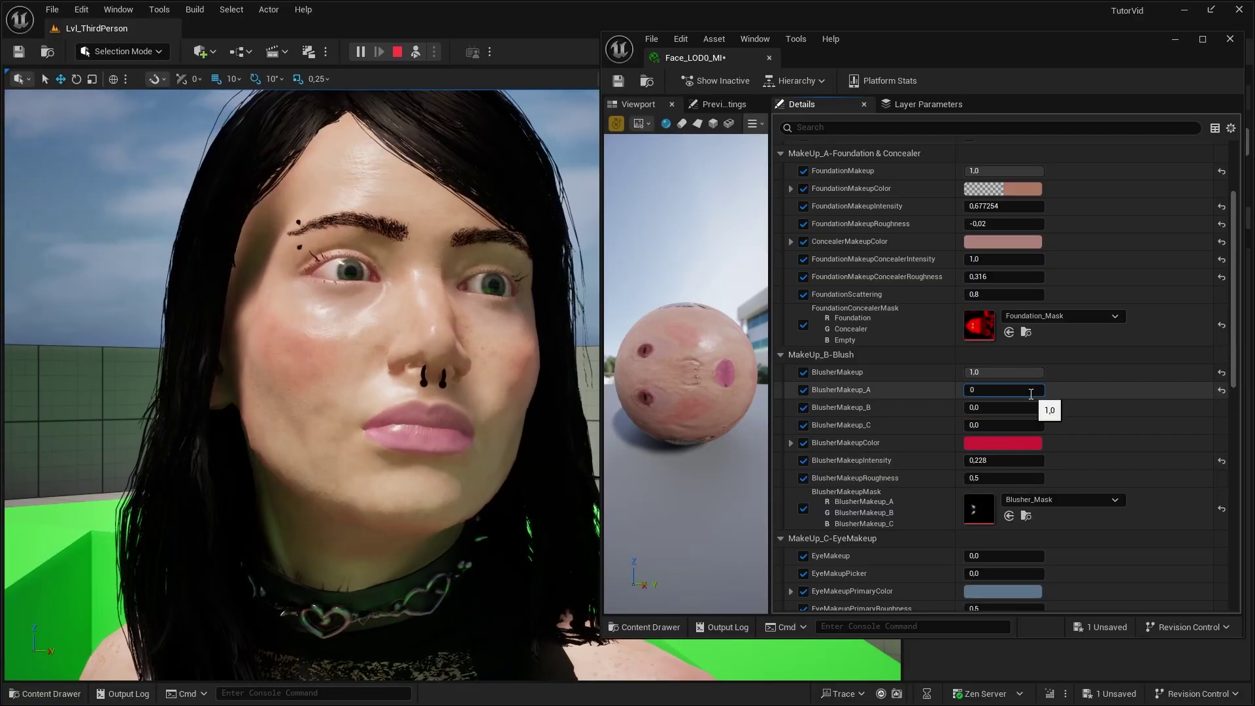
{"action": "key", "text": "Return"}
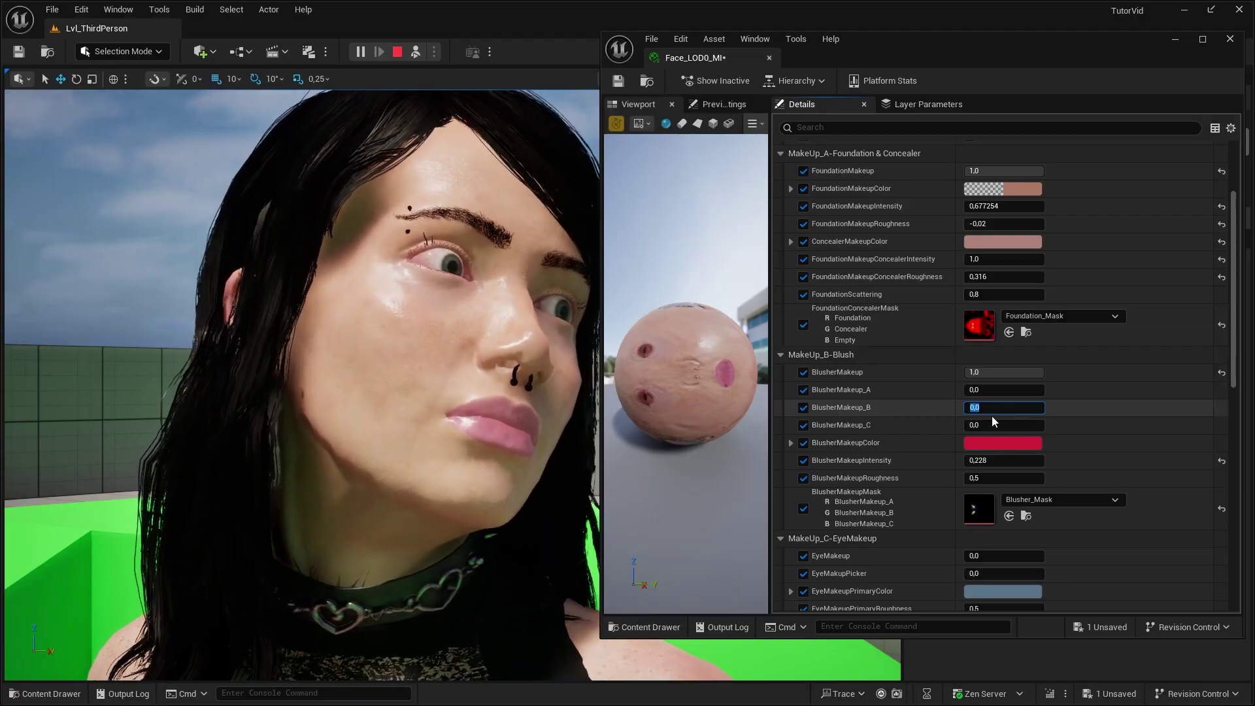
- Set EyeMakeup to 1.0 and try different EyeMakupPicker values up to 5.0
{"action": "left_click", "coordinate": [985, 303]}
{"action": "type", "text": "1"}
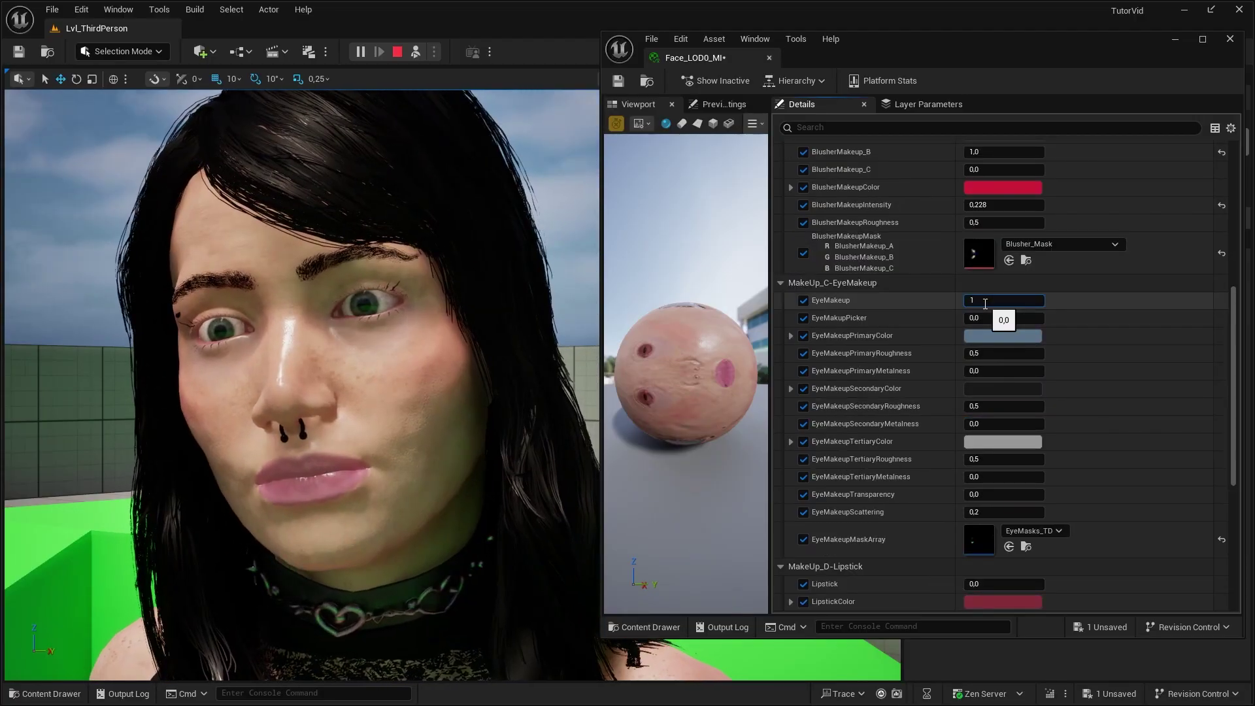
{"action": "left_click", "coordinate": [990, 321]}
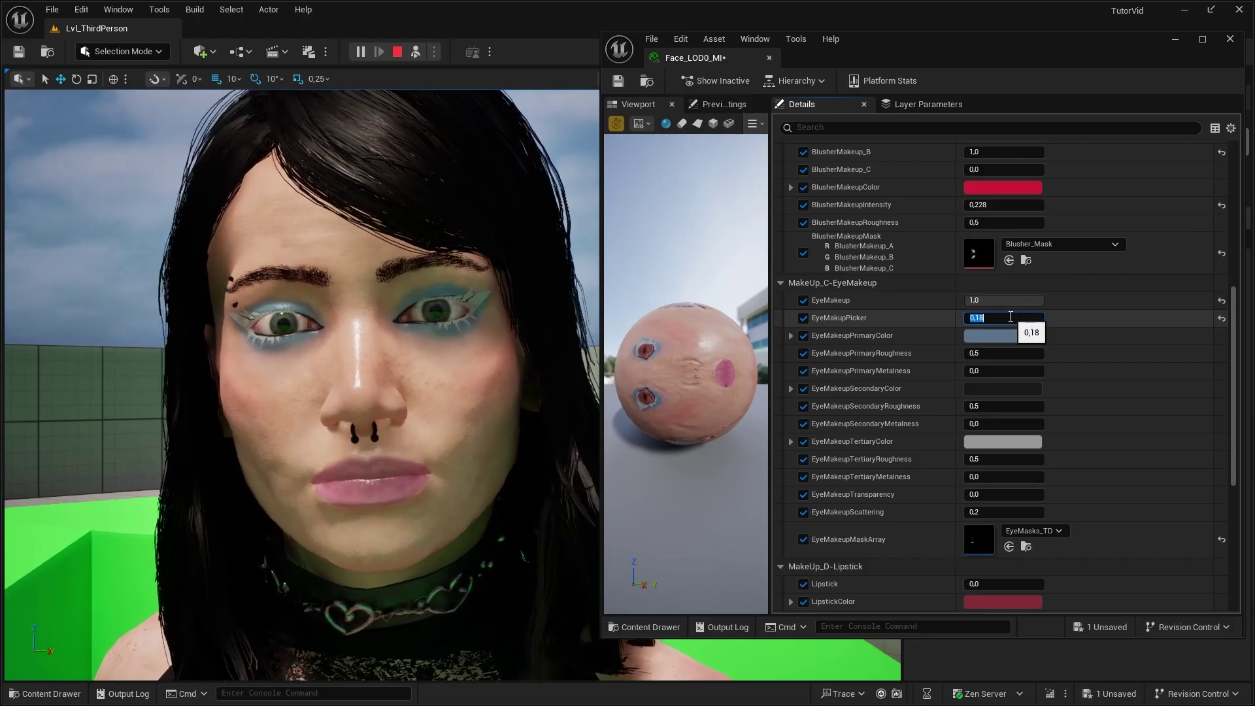
{"action": "left_click", "coordinate": [833, 325]}
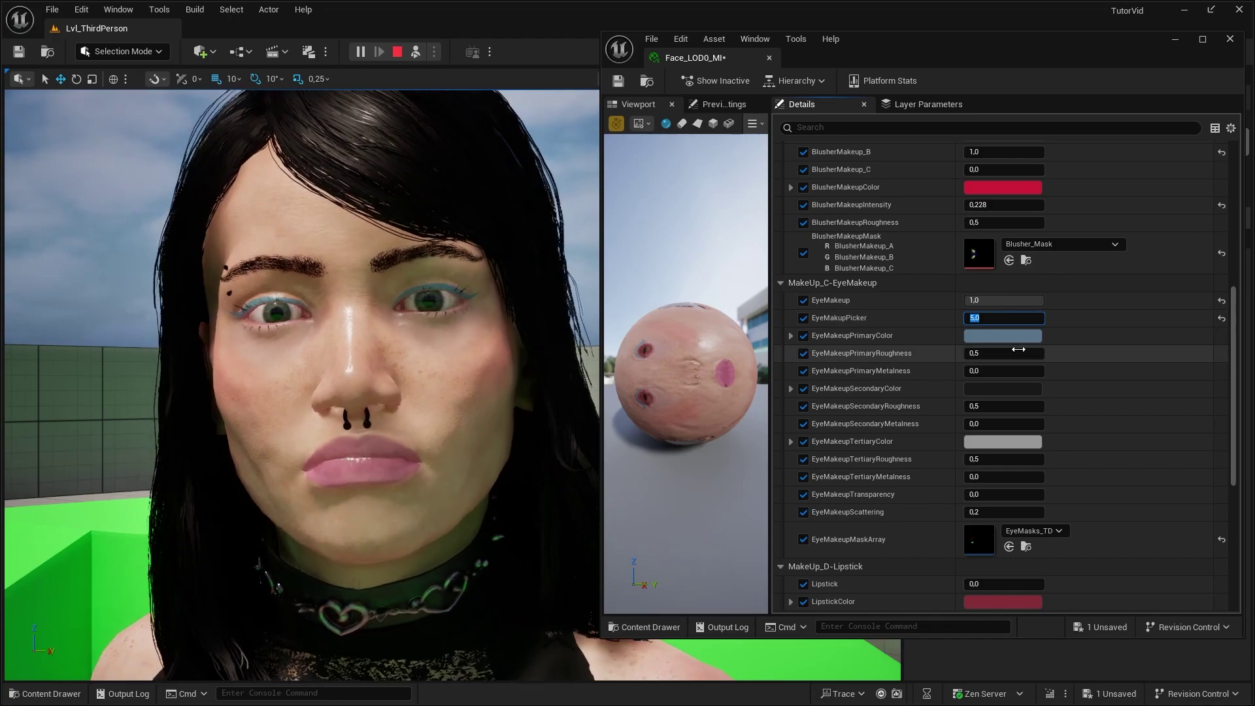
- Set EyeMakupPicker to 3.0 and EyeMakeupPrimaryColor to dark purple, hex 614D86FF
{"action": "left_click", "coordinate": [1003, 335]}
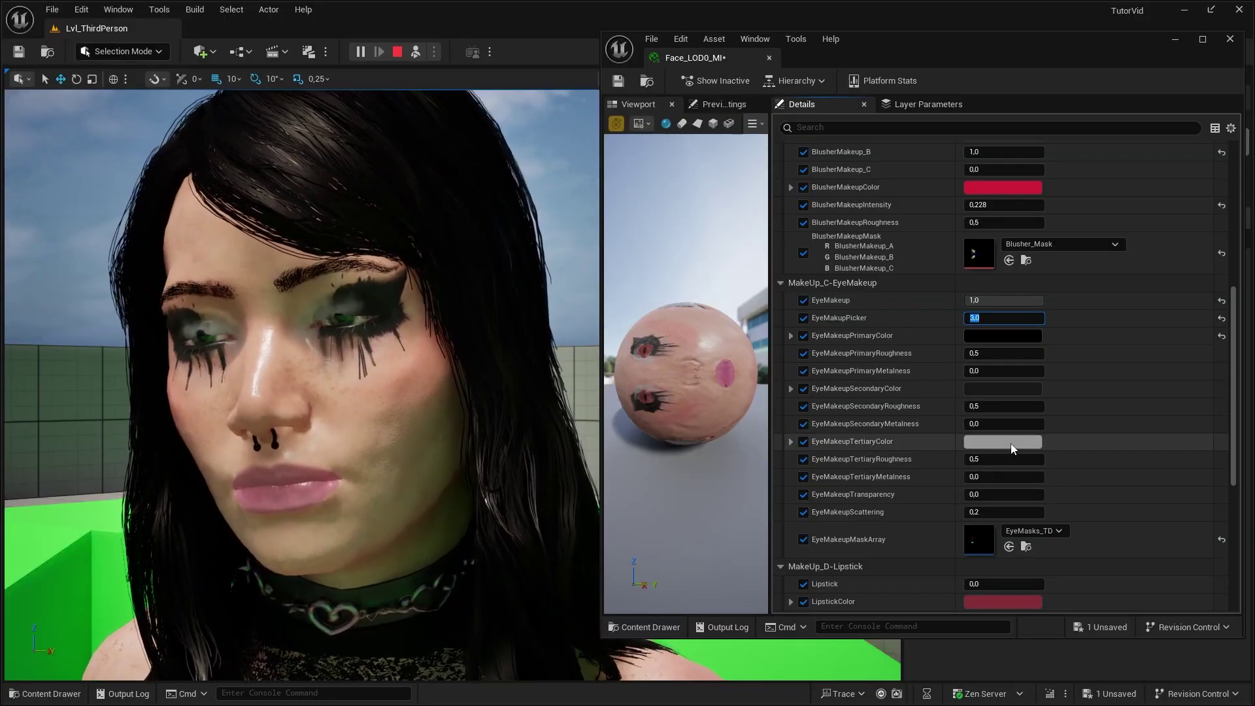
{"action": "left_click", "coordinate": [1012, 444]}
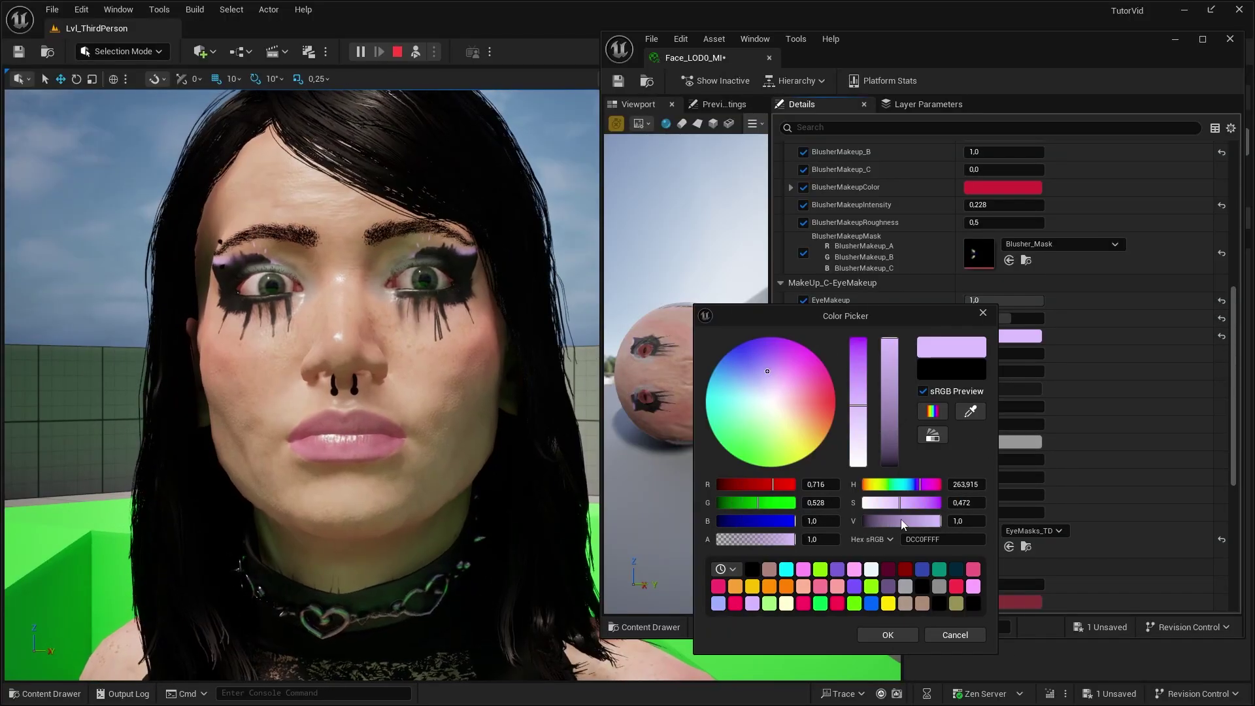
{"action": "left_click_drag", "start_coordinate": [758, 366], "coordinate": [753, 358]}
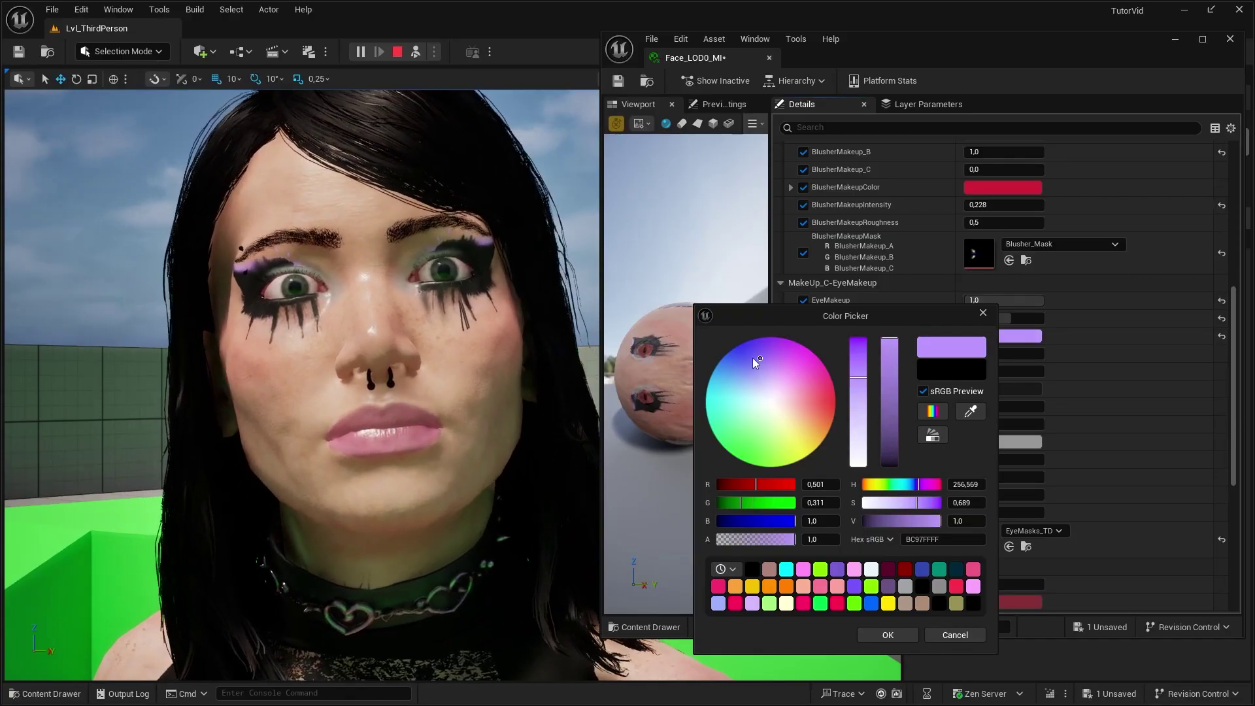
{"action": "left_click", "coordinate": [891, 436]}
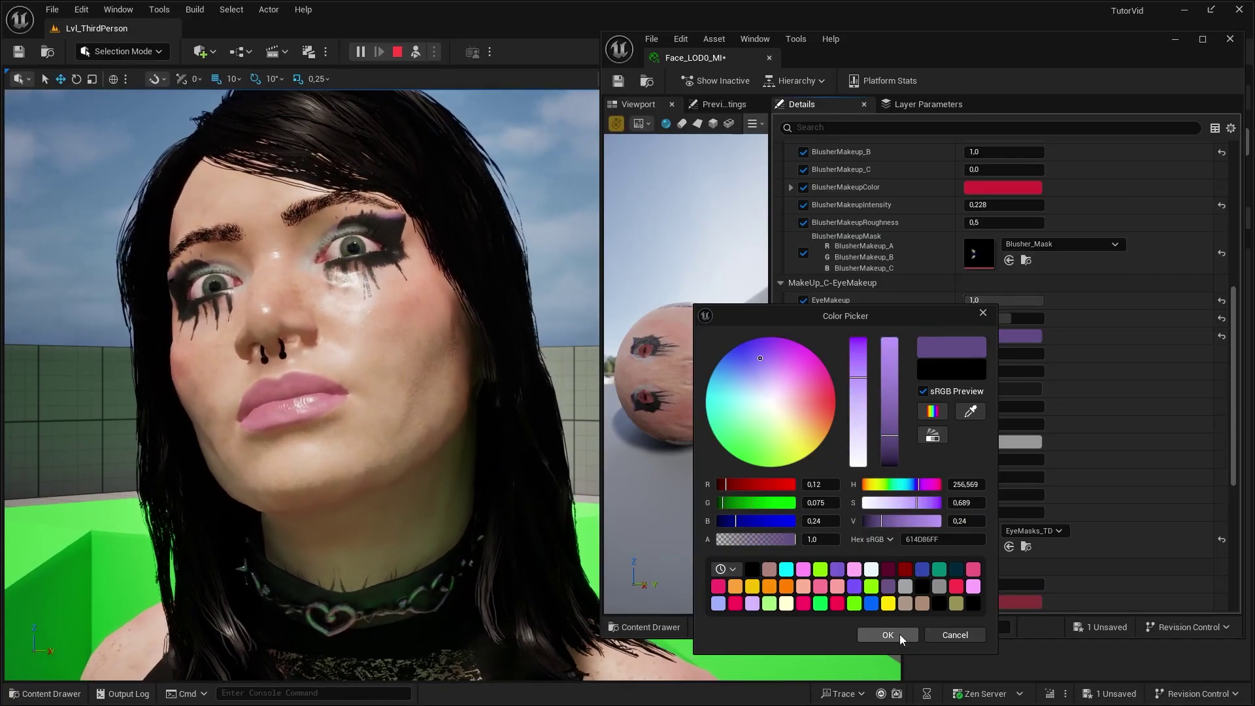
{"action": "left_click", "coordinate": [900, 634]}
- Set Lipstick to 1.0 and try a desaturated, greyish LipstickColor
{"action": "scroll", "coordinate": [974, 423], "scroll_direction": "down", "scroll_amount": 5}
{"action": "type", "text": "1"}
{"action": "key", "text": "Return"}
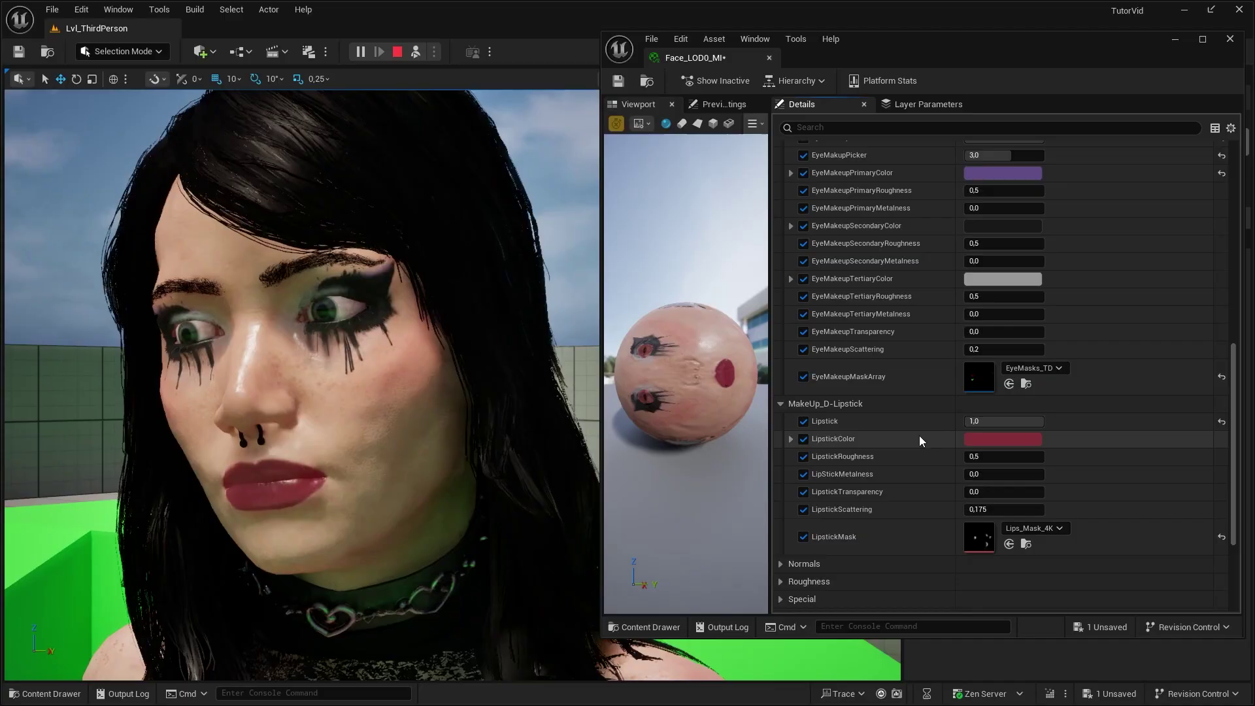
{"action": "left_click", "coordinate": [1023, 439]}
{"action": "left_click_drag", "start_coordinate": [851, 406], "coordinate": [808, 404]}
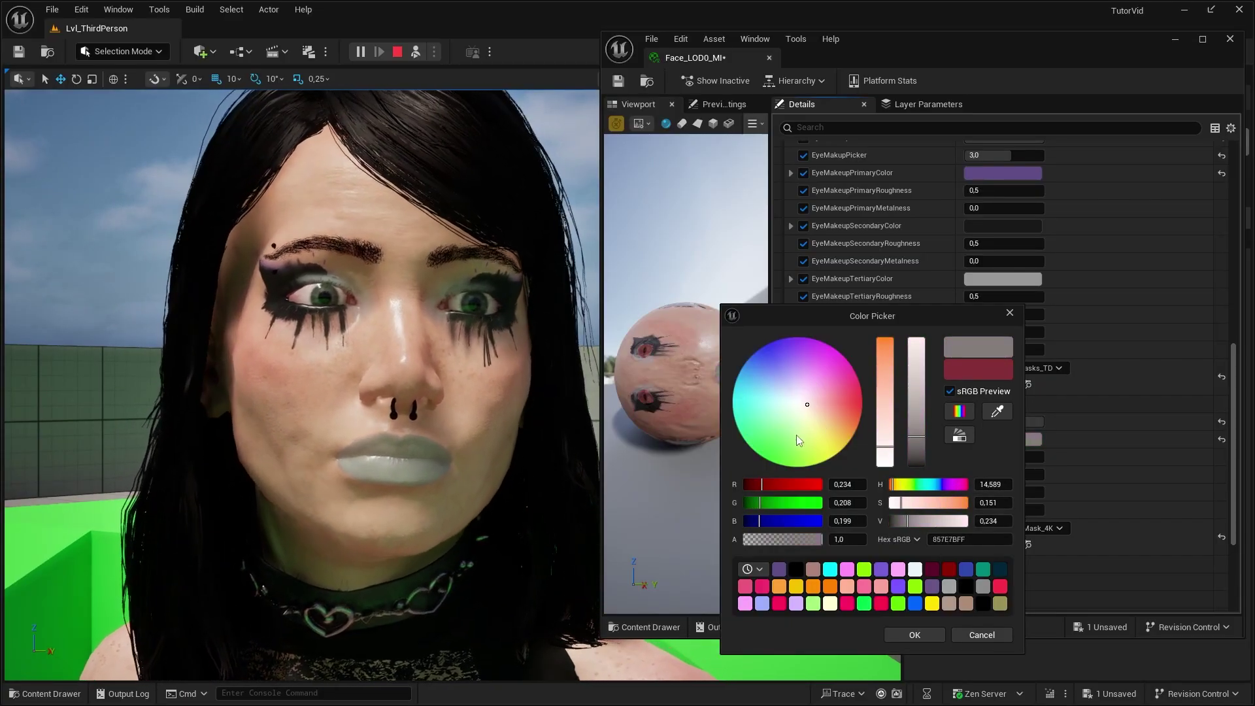
- Set LipstickColor to black and LipstickRoughness to 0.512, and adjust LipStickMetalness and LipstickTransparency
{"action": "left_click_drag", "start_coordinate": [1003, 457], "coordinate": [1036, 467]}
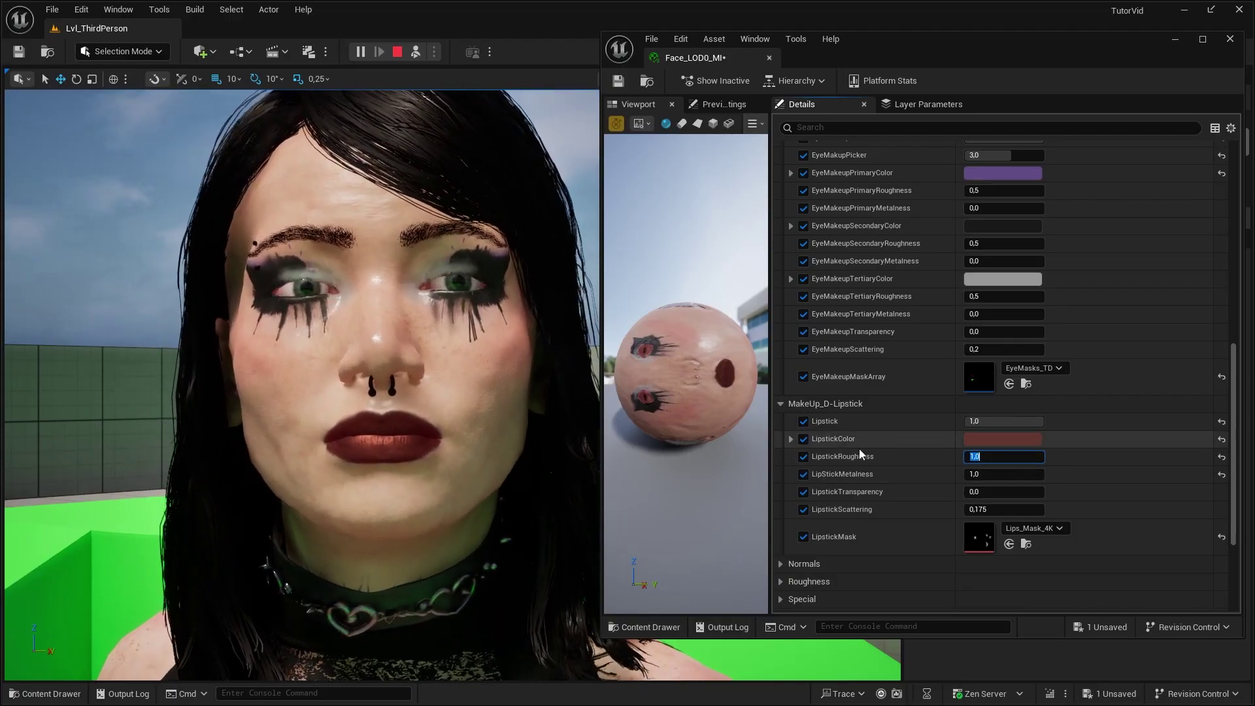
{"action": "left_click", "coordinate": [995, 440]}
{"action": "left_click", "coordinate": [992, 473]}
{"action": "type", "text": "0,512"}
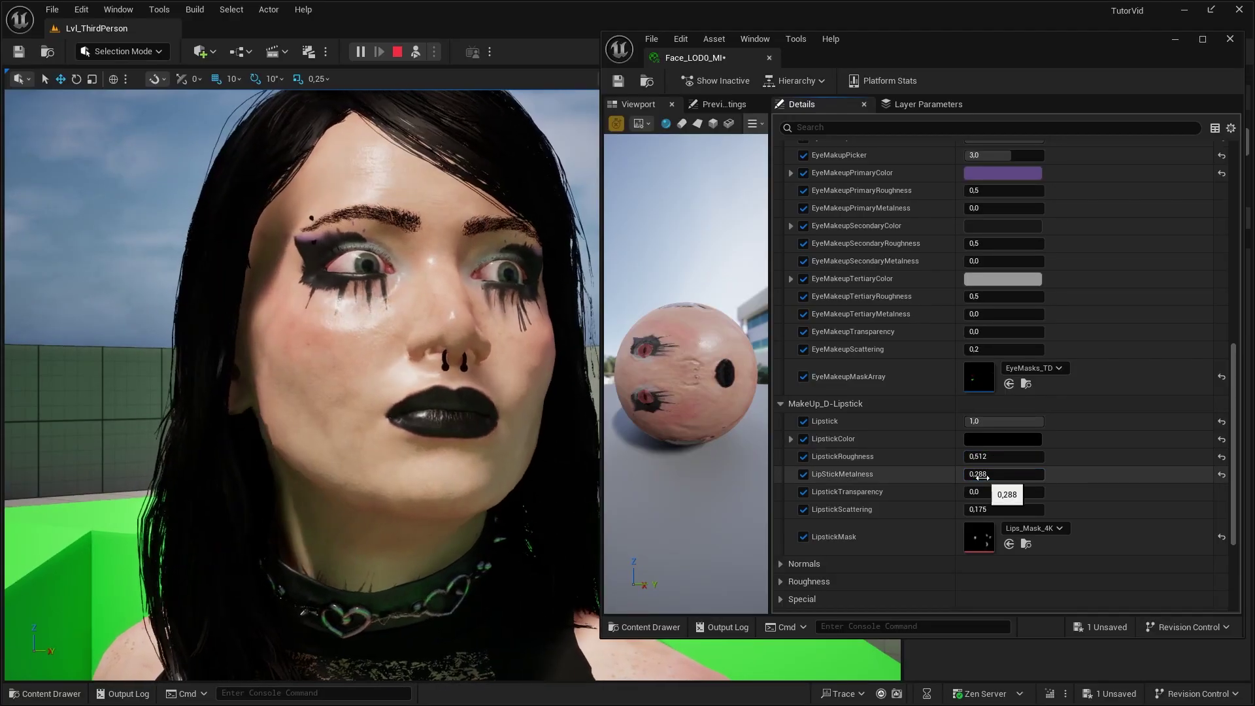
{"action": "left_click_drag", "start_coordinate": [982, 477], "coordinate": [1007, 478]}
{"action": "mouse_move", "coordinate": [983, 493]}
{"action": "left_mouse_down"}
{"action": "mouse_move", "coordinate": [1001, 491]}
{"action": "mouse_move", "coordinate": [963, 491]}
{"action": "left_mouse_up"}
- Try EyeMakupPicker values 2, 3, 1 and 0 on the character, then return it to 3
{"action": "left_click", "coordinate": [998, 330]}
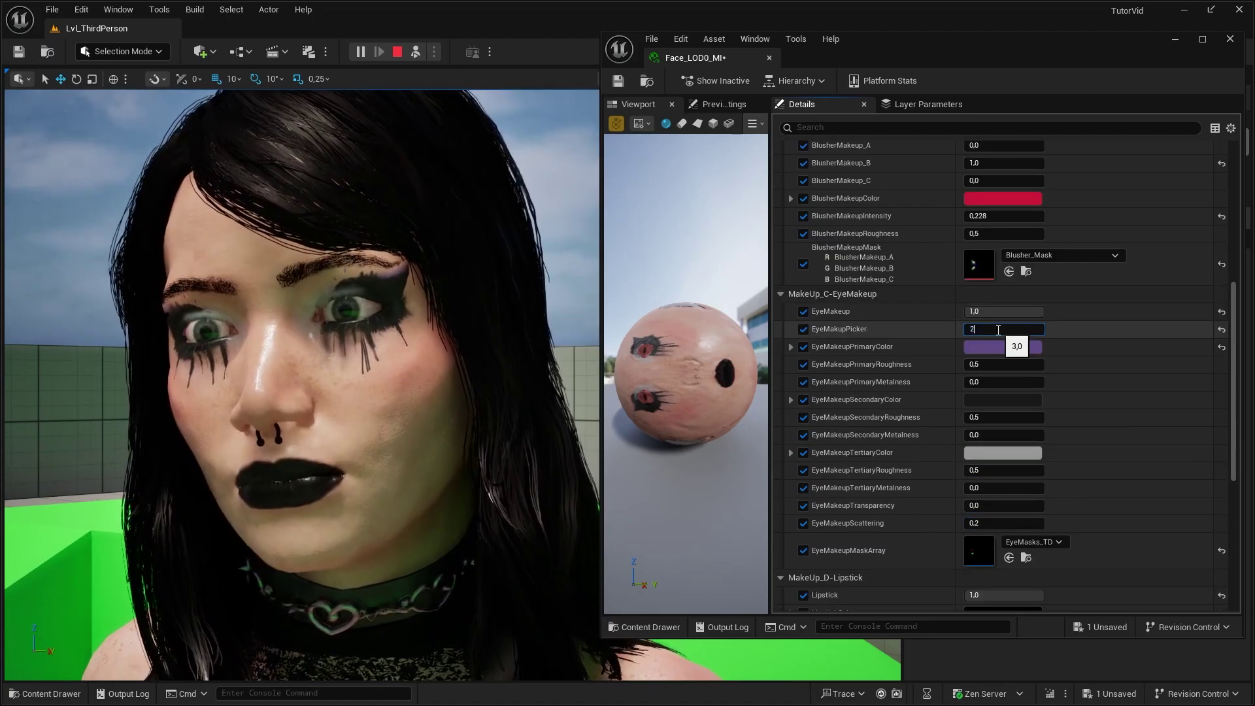
{"action": "type", "text": "2"}
{"action": "key", "text": "Return"}
{"action": "type", "text": "3"}
{"action": "key", "text": "Return"}
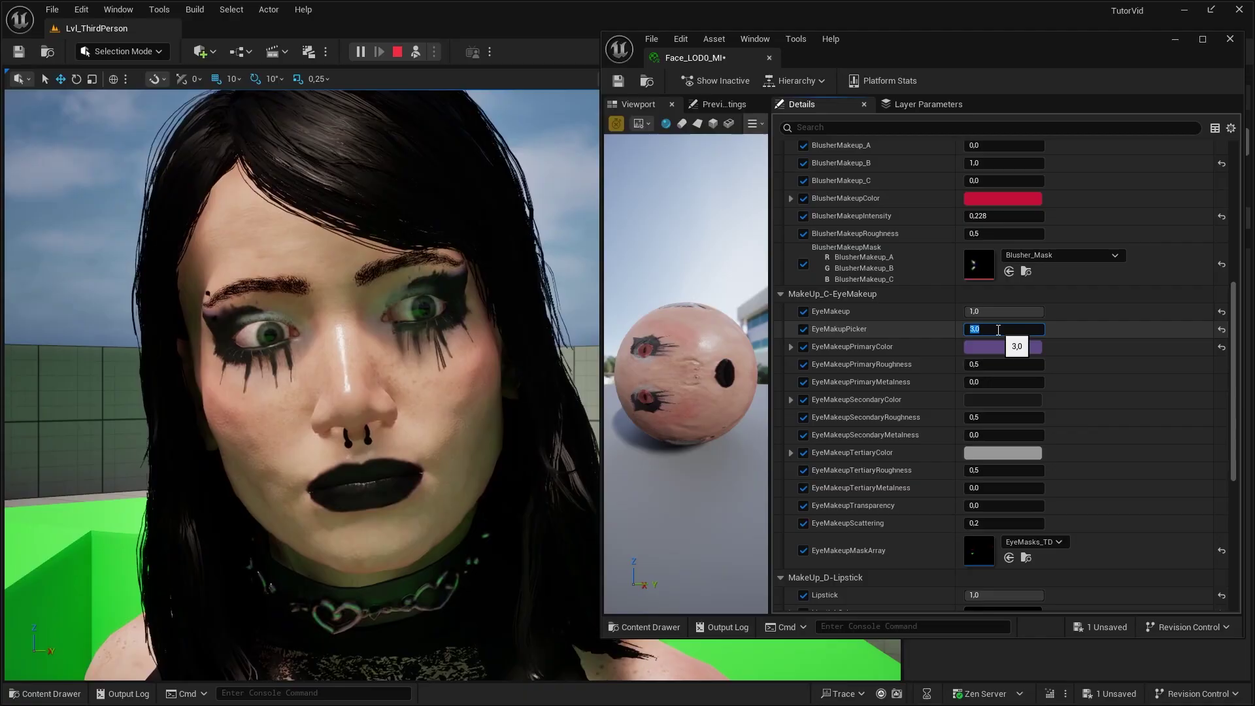
{"action": "type", "text": "1"}
{"action": "key", "text": "Return"}
{"action": "type", "text": "0"}
{"action": "key", "text": "Return"}
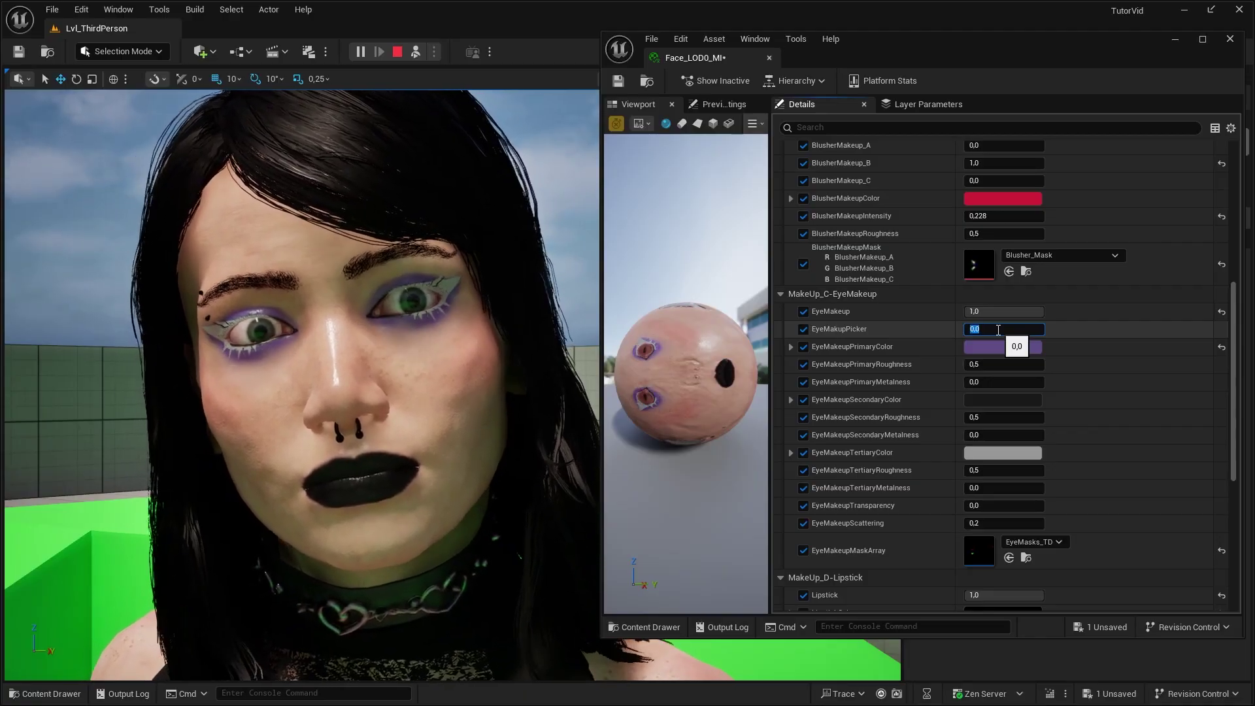
{"action": "type", "text": "3"}
{"action": "key", "text": "Return"}
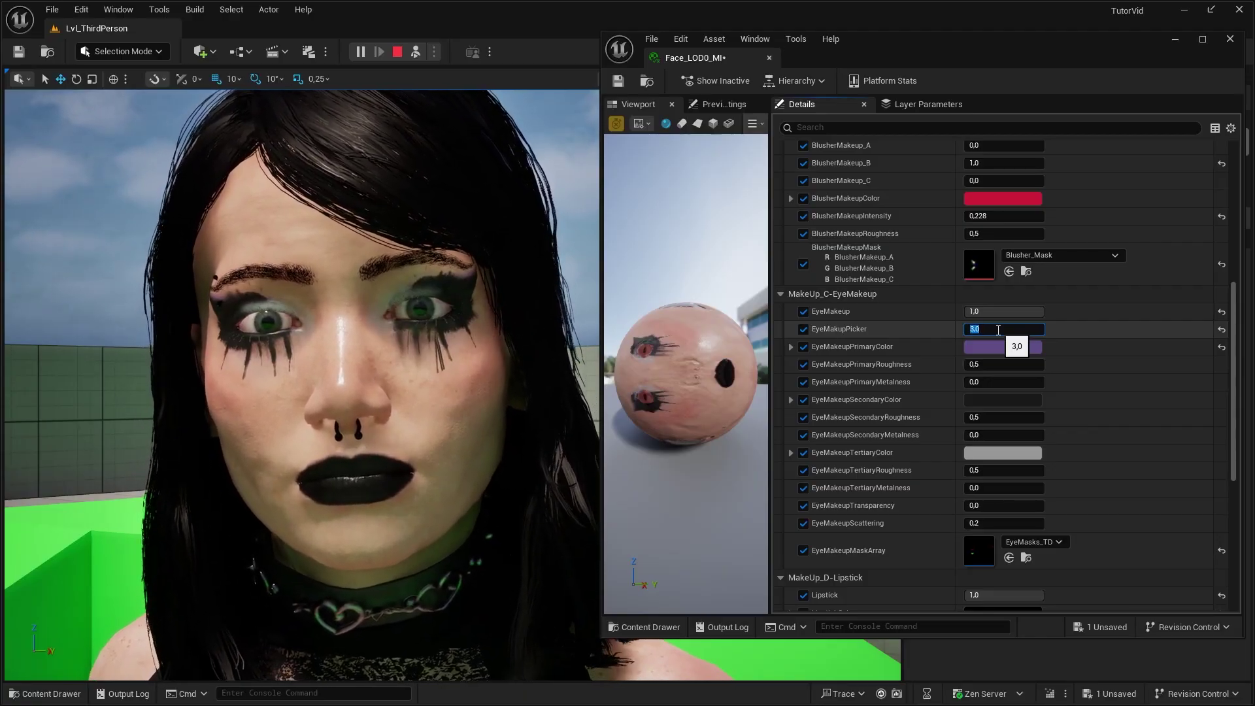
- Run and jump with the character in the playing level to view the finished makeup in motion
{"action": "left_click", "coordinate": [451, 379]}
{"action": "key", "text": "w"}
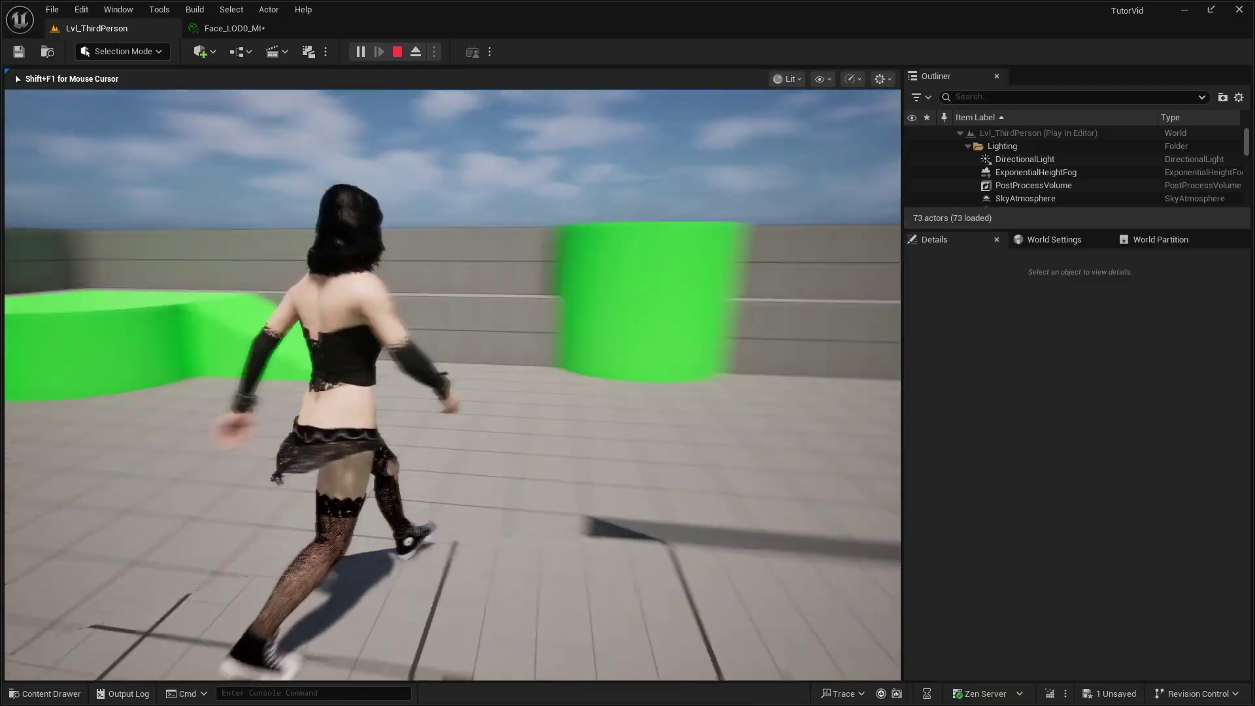
{"action": "key", "text": "space"}
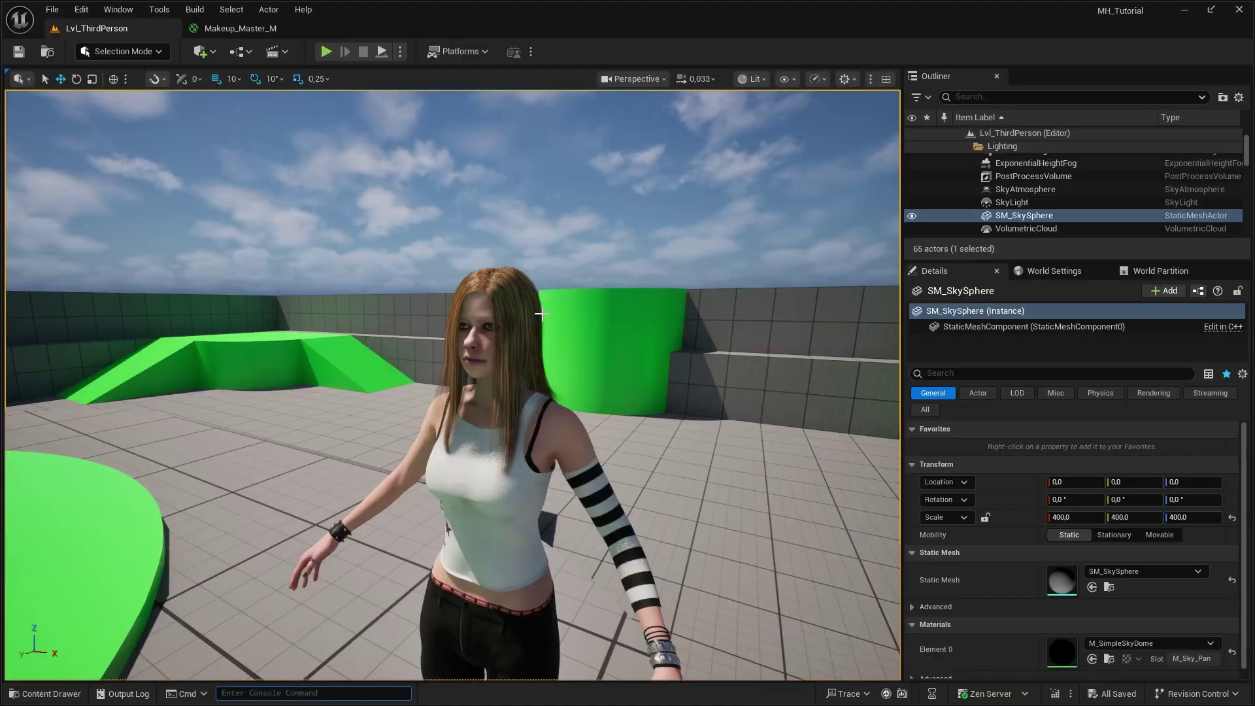
- Open the Makeup_Master_M graph in the MH_Tutorial project and examine its full node layout
{"action": "left_click", "coordinate": [213, 31]}
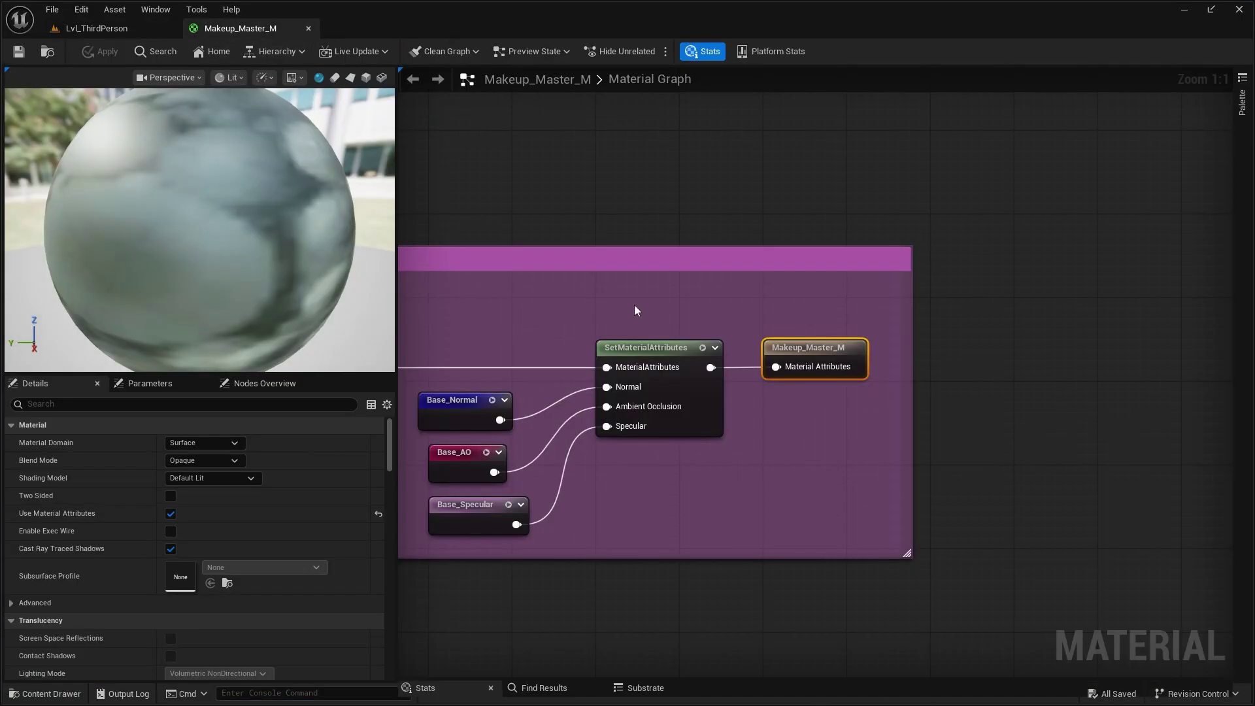
{"action": "scroll", "coordinate": [538, 178], "scroll_direction": "down", "scroll_amount": 5}
{"action": "right_click_drag", "start_coordinate": [581, 167], "coordinate": [703, 331]}
{"action": "scroll", "coordinate": [703, 331], "scroll_direction": "down", "scroll_amount": 5}
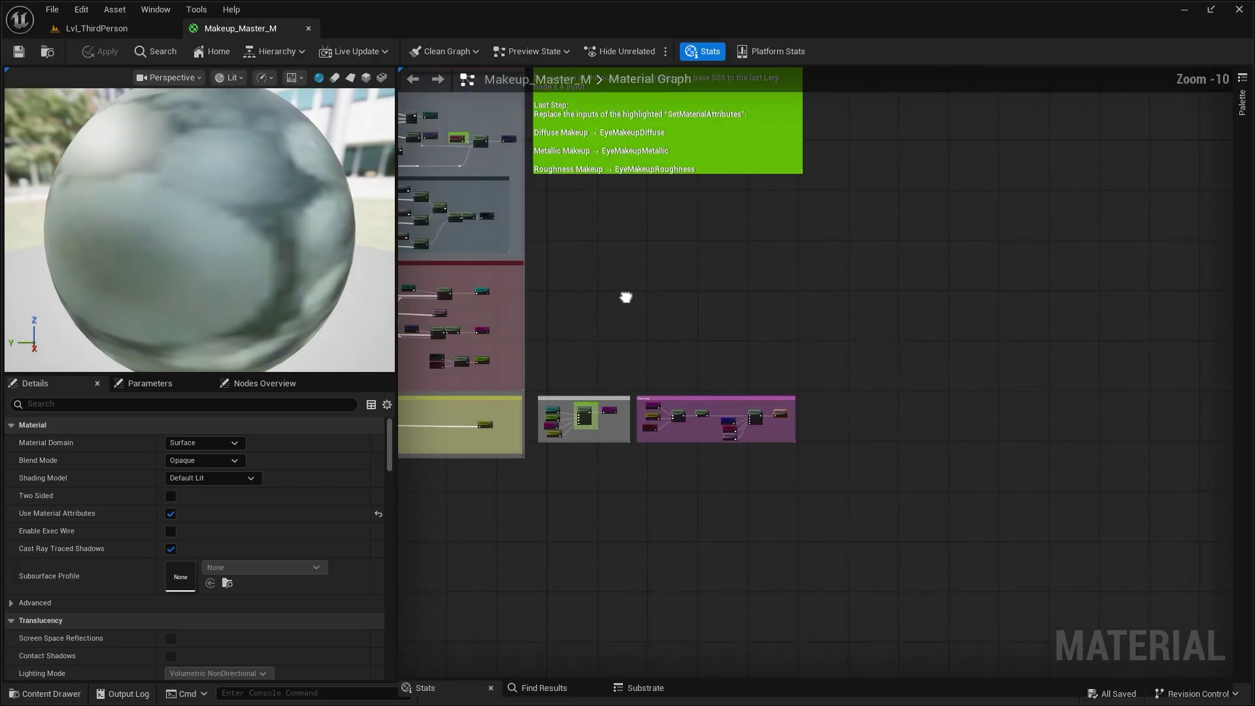
{"action": "right_click_drag", "start_coordinate": [625, 295], "coordinate": [849, 434]}
{"action": "scroll", "coordinate": [848, 434], "scroll_direction": "down", "scroll_amount": 2}
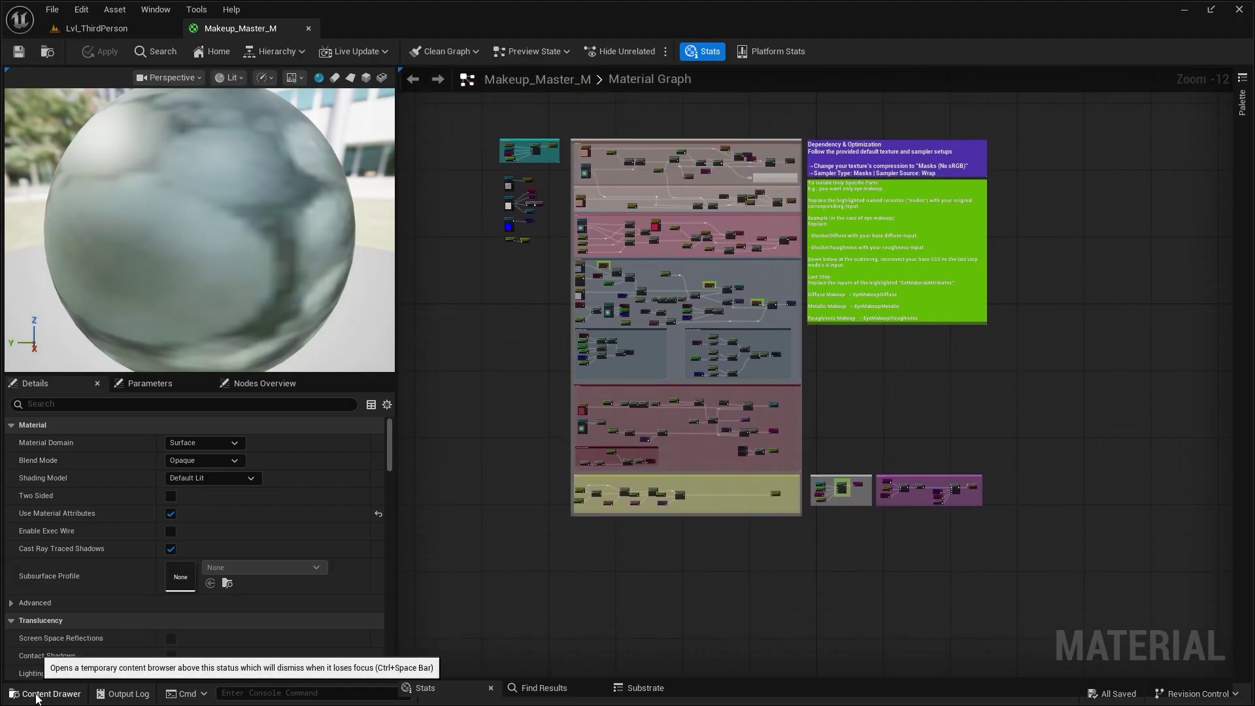
{"action": "left_click", "coordinate": [44, 694]}
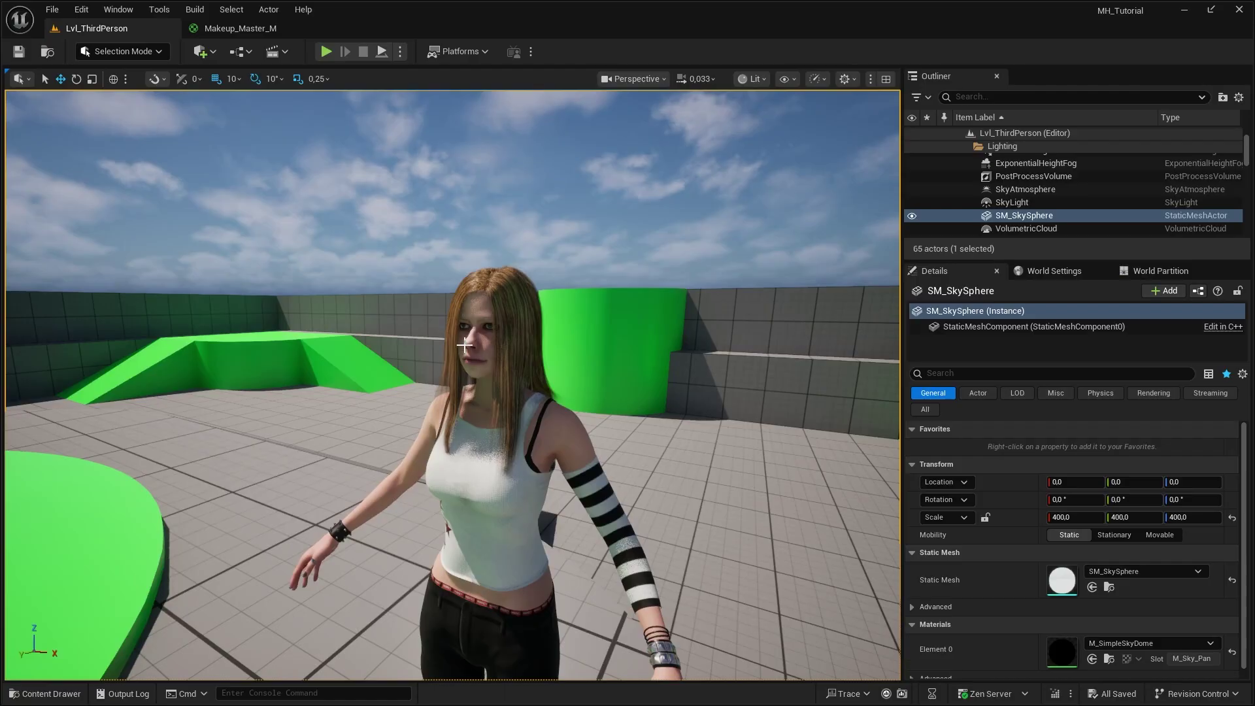
- Select the Face component of BP_Avril_Y in the level and open its skeletal mesh SKM_Avril_C_MH_FaceMesh
{"action": "left_click", "coordinate": [464, 345]}
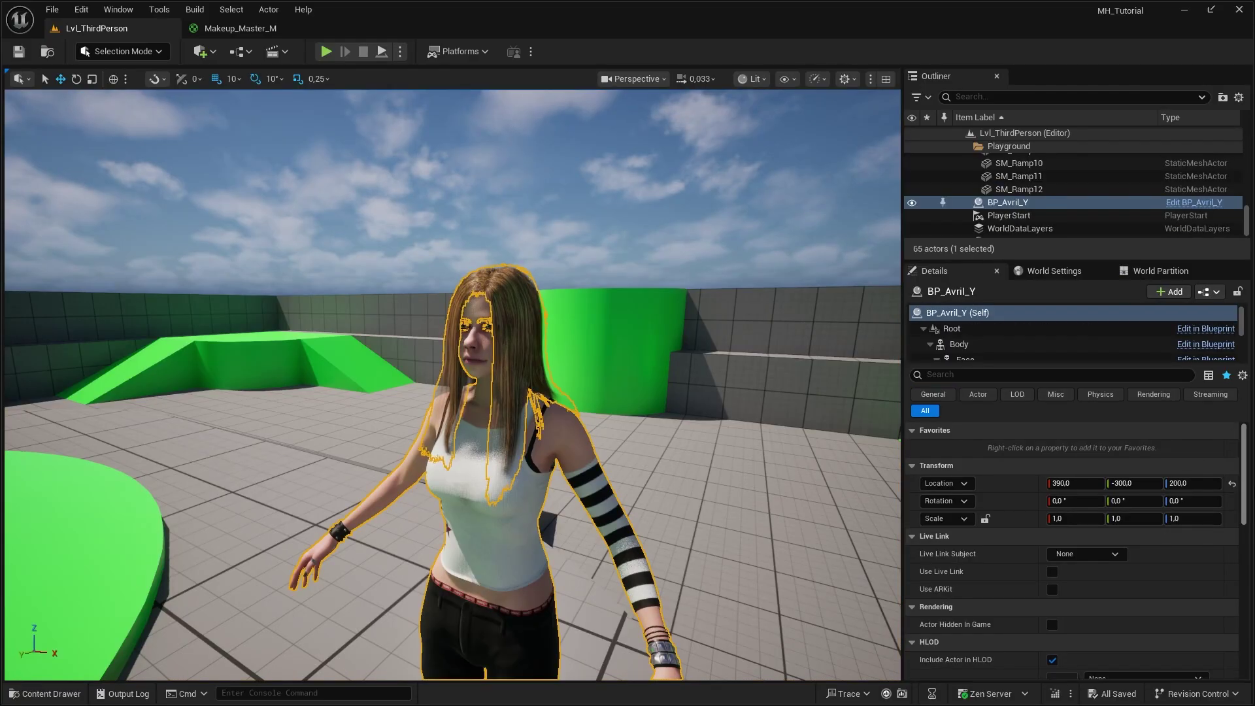
{"action": "scroll", "coordinate": [1023, 339], "scroll_direction": "down", "scroll_amount": 1}
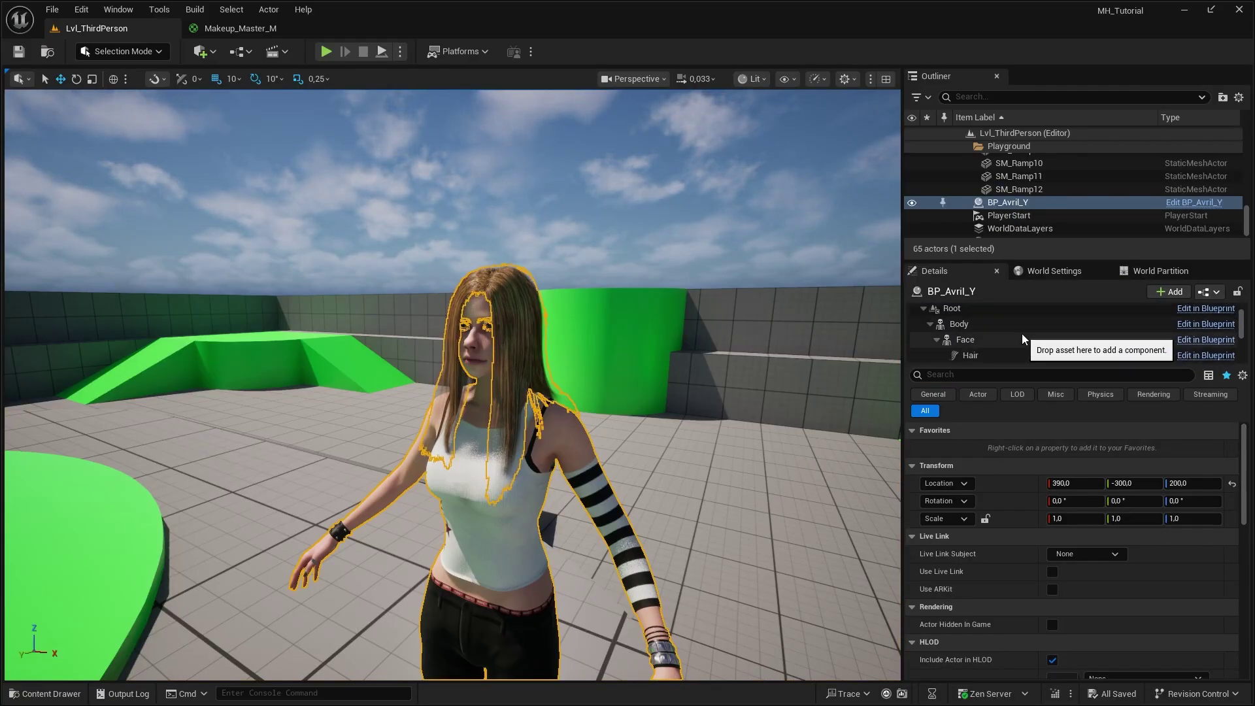
{"action": "left_click", "coordinate": [1024, 339]}
{"action": "scroll", "coordinate": [1242, 438], "scroll_direction": "down", "scroll_amount": 2}
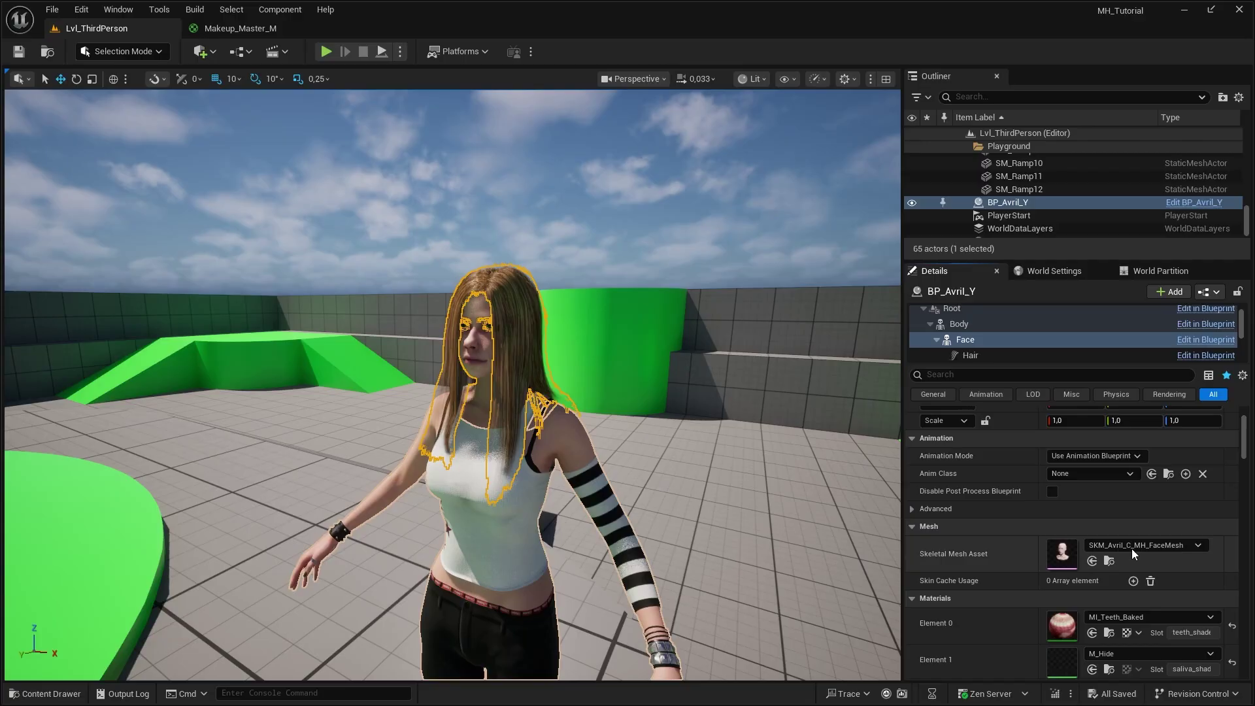
{"action": "left_click", "coordinate": [1109, 560]}
{"action": "double_click", "coordinate": [497, 418]}
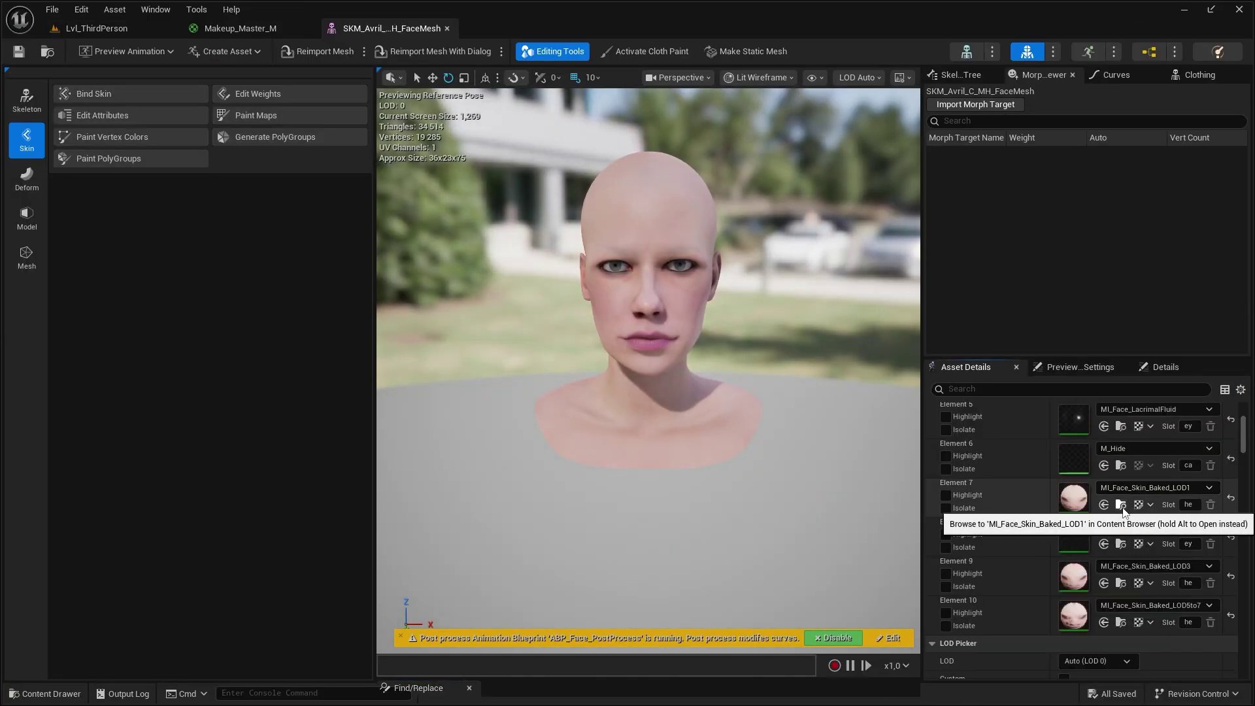
- Open the MI_Face_Skin_Baked_LOD1 material instance from the face mesh's Element 7 and dock its editor with the other assets
{"action": "left_click", "coordinate": [1122, 506]}
{"action": "double_click", "coordinate": [719, 459]}
{"action": "left_click_drag", "start_coordinate": [111, 26], "coordinate": [382, 32]}
- Follow the instance's parent chain through MI_Head_Baked_LOD0 and open the root material M_skin_unified_baked
{"action": "scroll", "coordinate": [1241, 261], "scroll_direction": "down", "scroll_amount": 3}
{"action": "scroll", "coordinate": [1242, 261], "scroll_direction": "down", "scroll_amount": 15}
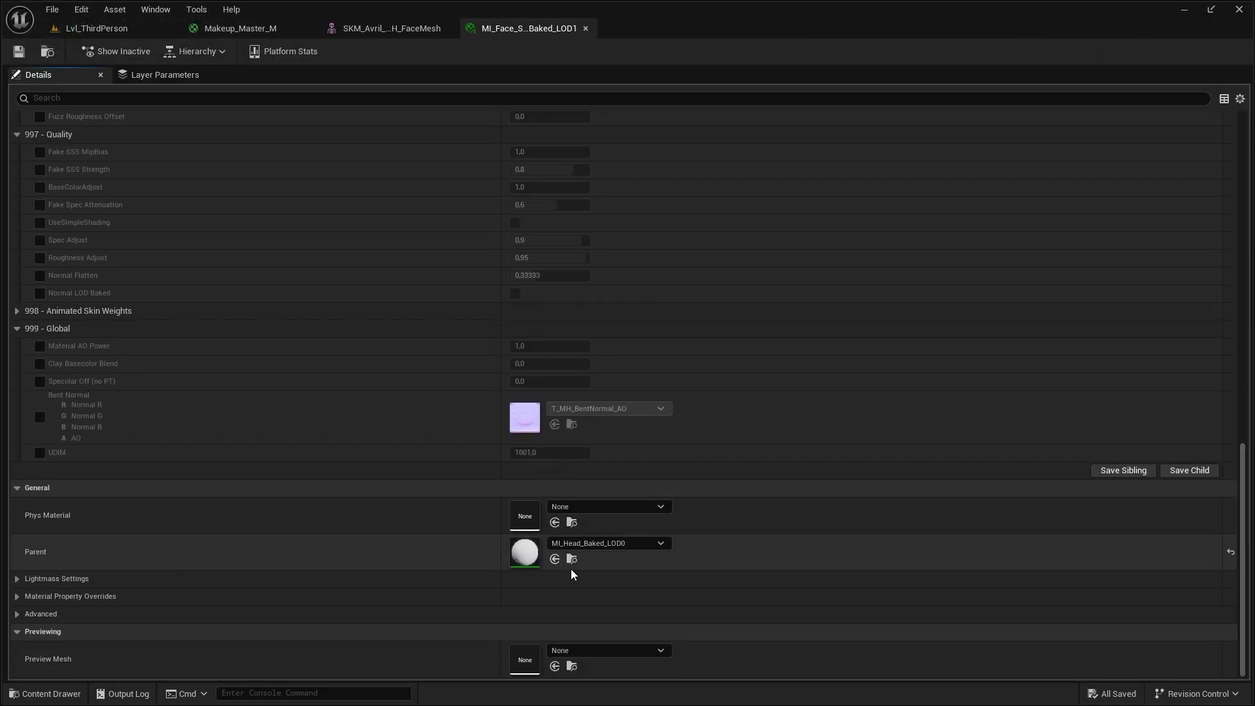
{"action": "left_click", "coordinate": [572, 559]}
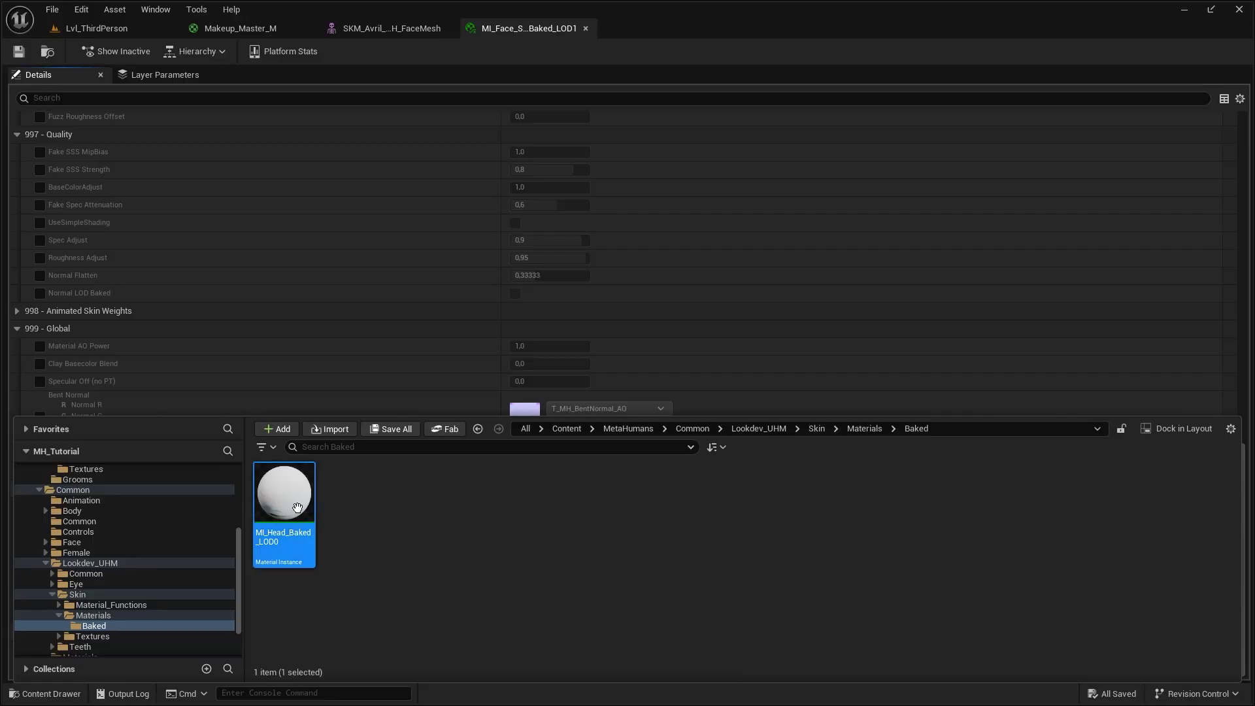
{"action": "double_click", "coordinate": [298, 508]}
{"action": "scroll", "coordinate": [639, 463], "scroll_direction": "down", "scroll_amount": 15}
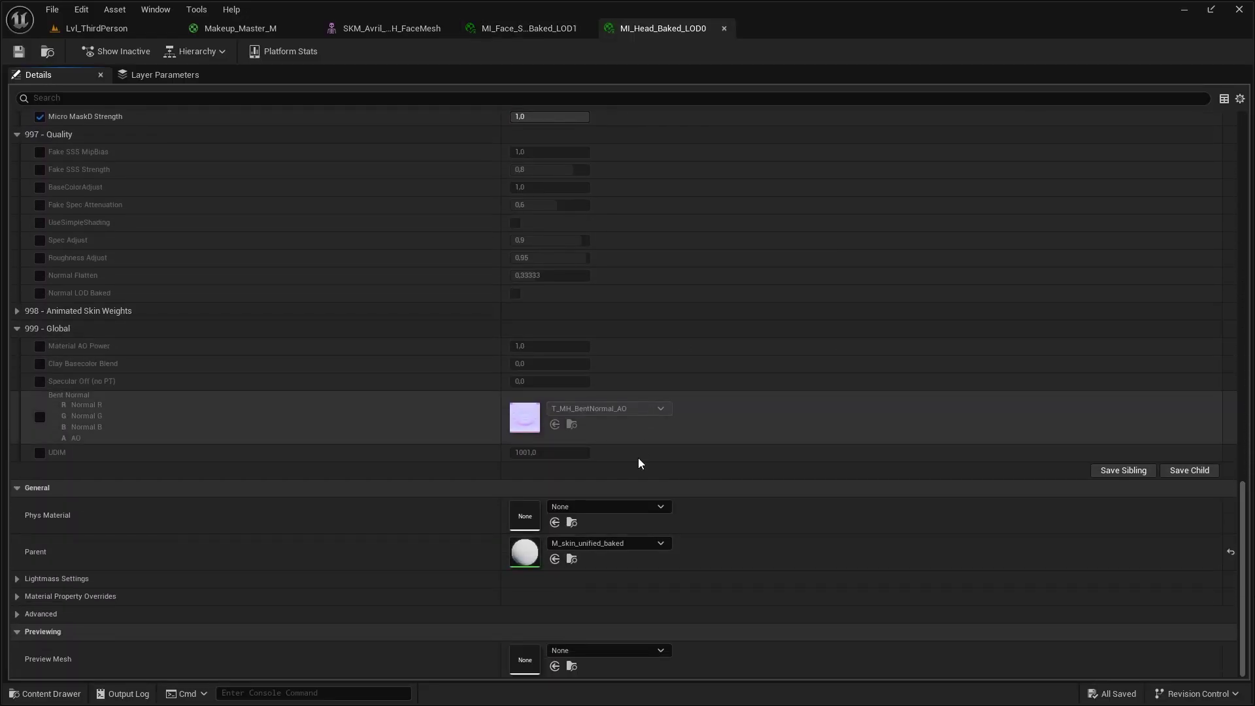
{"action": "left_click", "coordinate": [573, 558]}
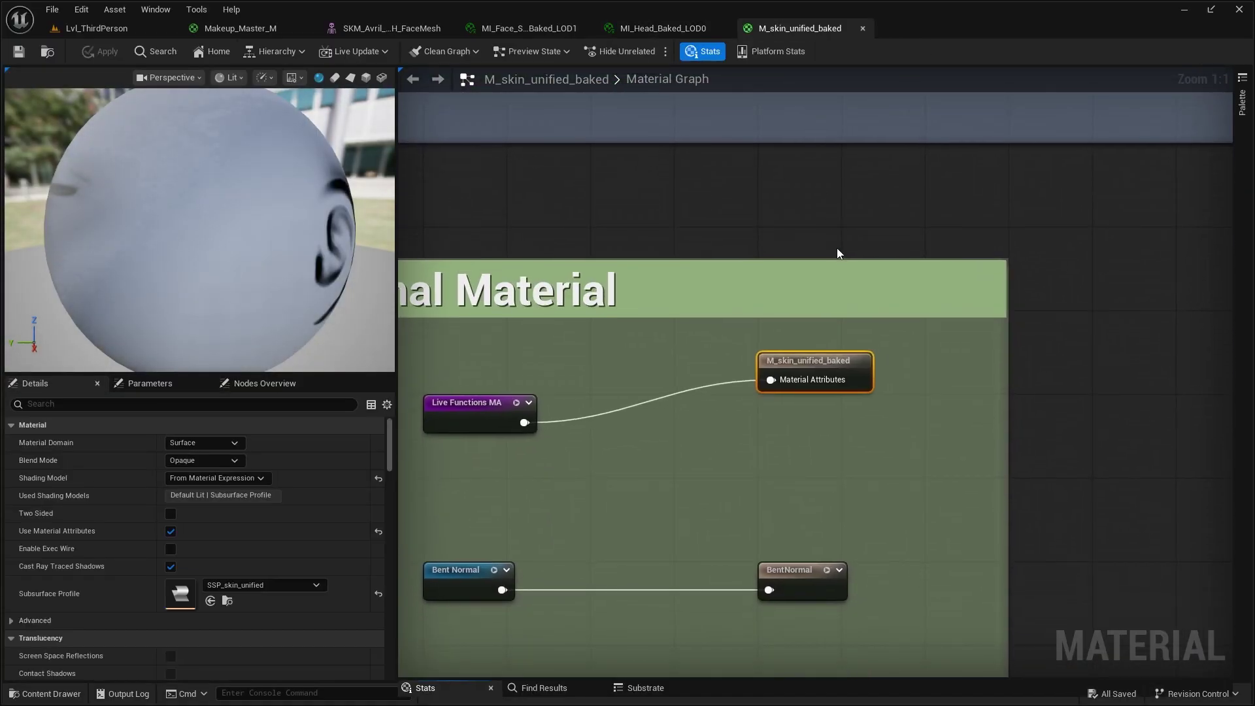
- Examine the M_skin_unified_baked graph's Final Material, Live Functions and Live Inputs sections for where the skin attributes originate
{"action": "scroll", "coordinate": [835, 256], "scroll_direction": "down", "scroll_amount": 5}
{"action": "right_click_drag", "start_coordinate": [833, 257], "coordinate": [638, 233]}
{"action": "scroll", "coordinate": [639, 233], "scroll_direction": "up", "scroll_amount": 1}
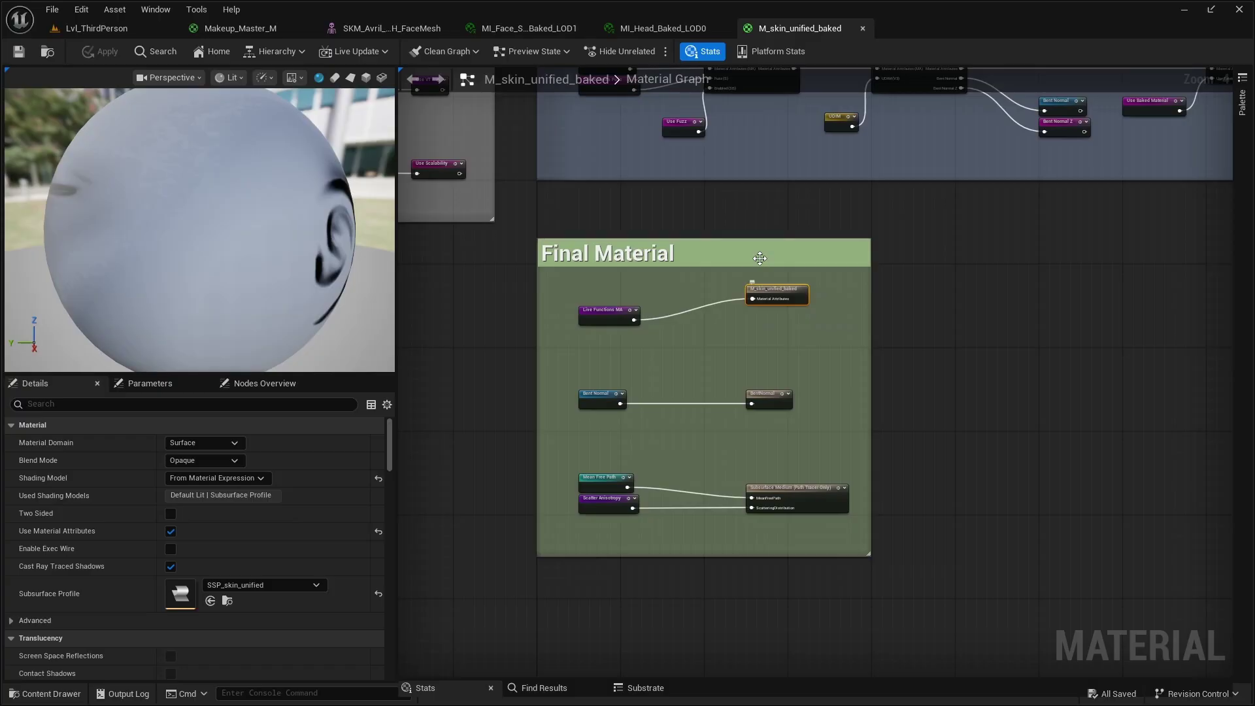
{"action": "scroll", "coordinate": [760, 255], "scroll_direction": "down", "scroll_amount": 2}
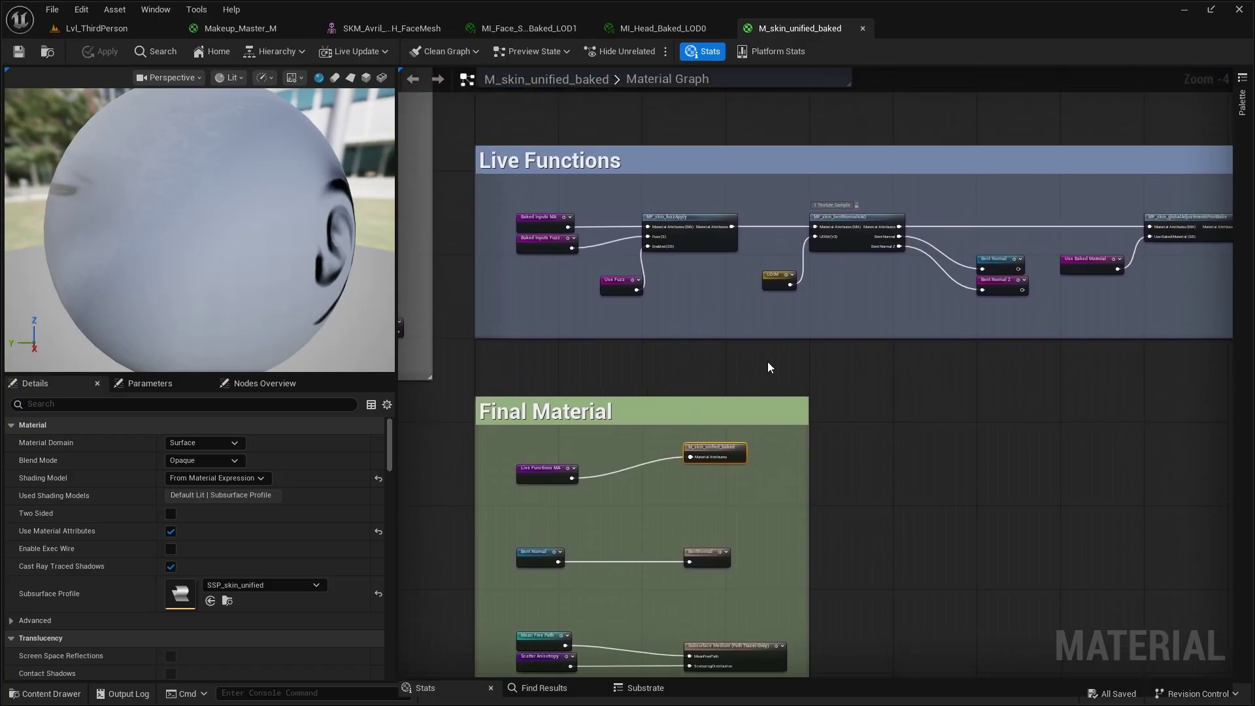
{"action": "right_click_drag", "start_coordinate": [852, 359], "coordinate": [386, 348]}
{"action": "right_click_drag", "start_coordinate": [1073, 288], "coordinate": [994, 286]}
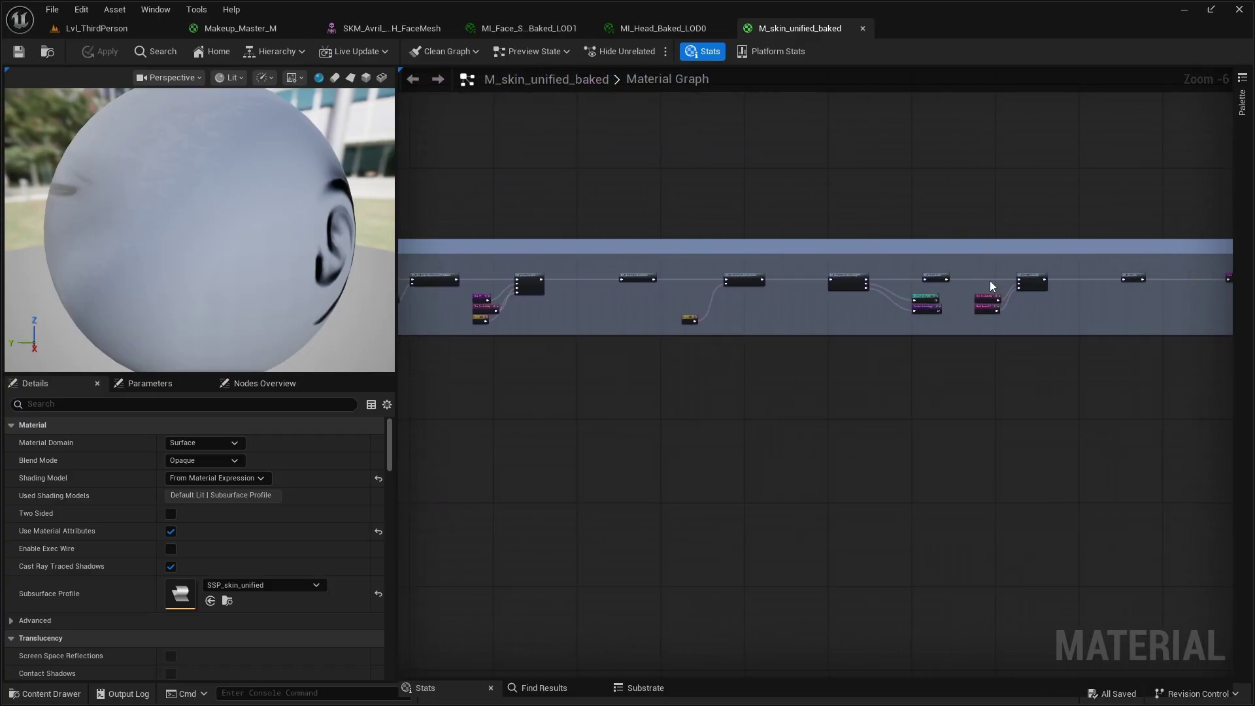
{"action": "right_click_drag", "start_coordinate": [679, 241], "coordinate": [1203, 308]}
{"action": "scroll", "coordinate": [748, 249], "scroll_direction": "up", "scroll_amount": 3}
{"action": "right_click_drag", "start_coordinate": [748, 249], "coordinate": [798, 302]}
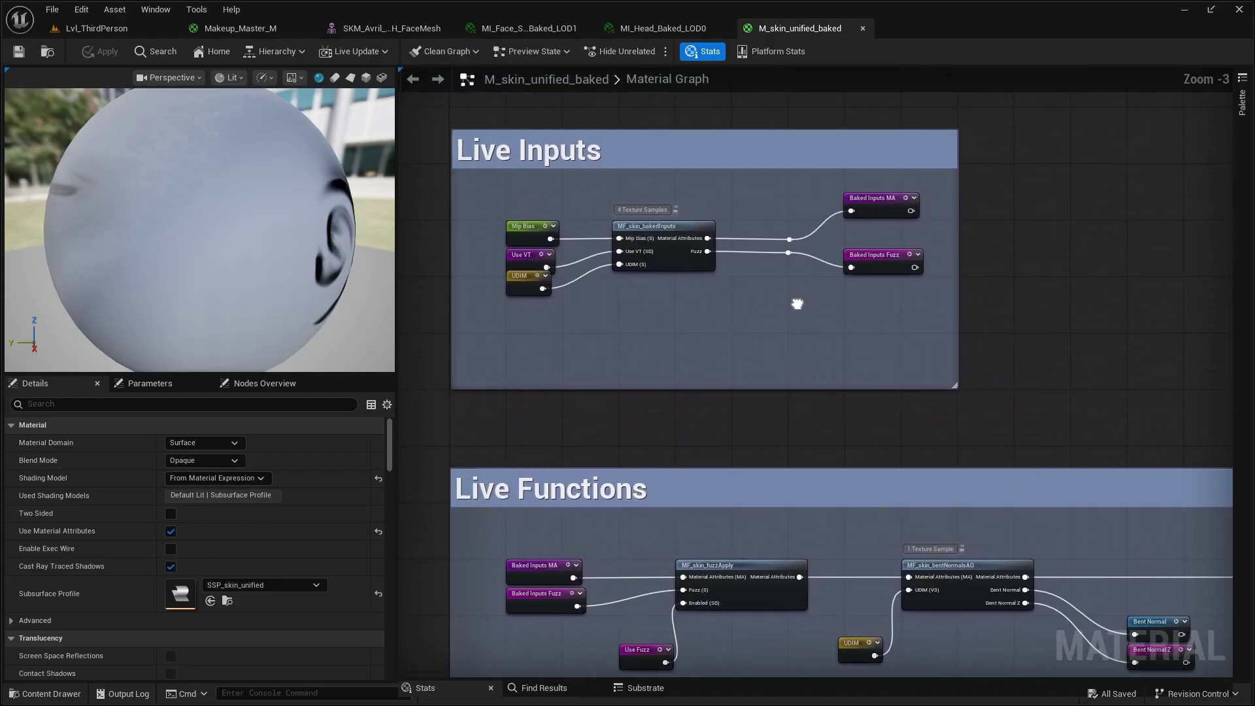
{"action": "scroll", "coordinate": [712, 294], "scroll_direction": "up", "scroll_amount": 1}
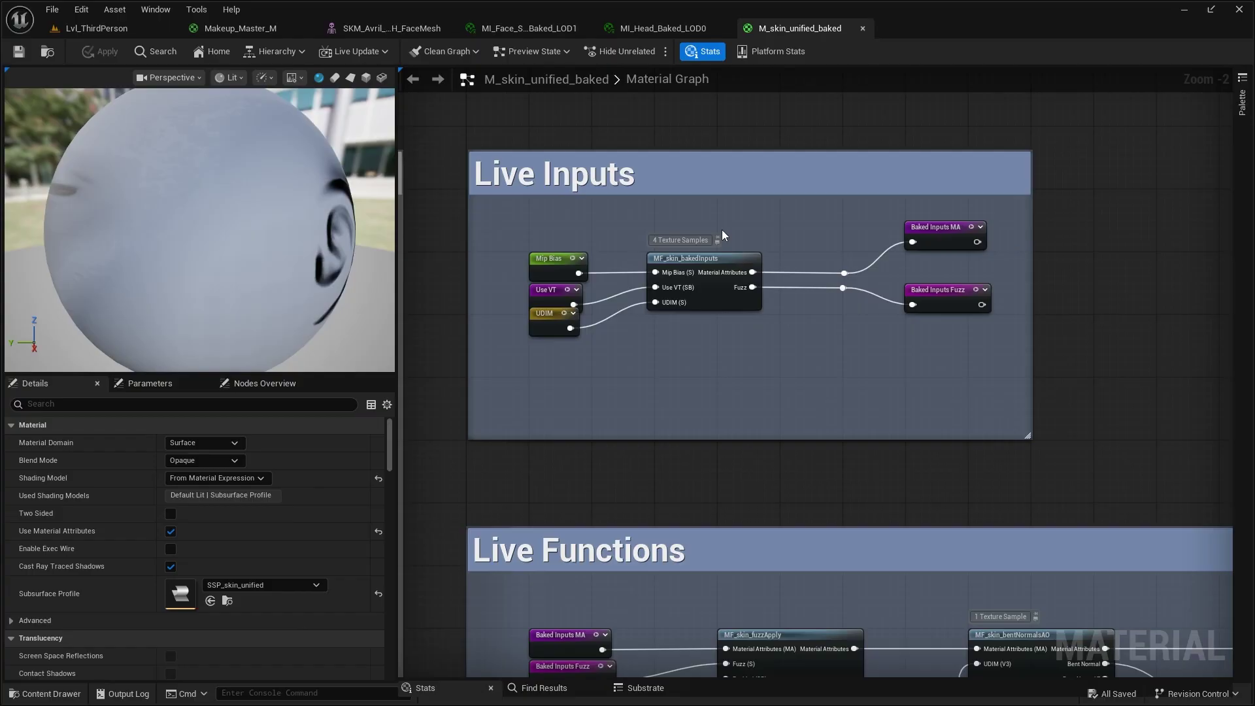
- Open the MF_skin_bakedInputs function, examine its texture inputs, MakeMaterialAttributes node and output, and close it
{"action": "double_click", "coordinate": [722, 262]}
{"action": "scroll", "coordinate": [737, 190], "scroll_direction": "down", "scroll_amount": 6}
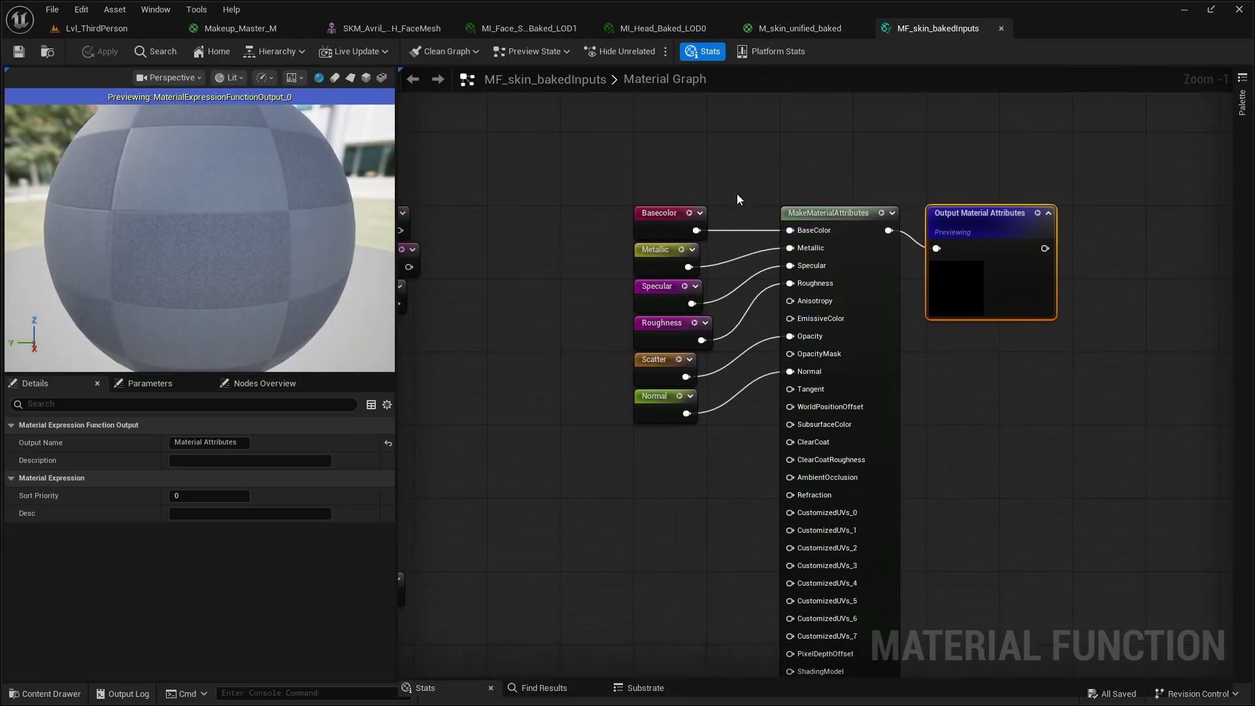
{"action": "right_click_drag", "start_coordinate": [736, 196], "coordinate": [660, 270]}
{"action": "key", "text": "Home"}
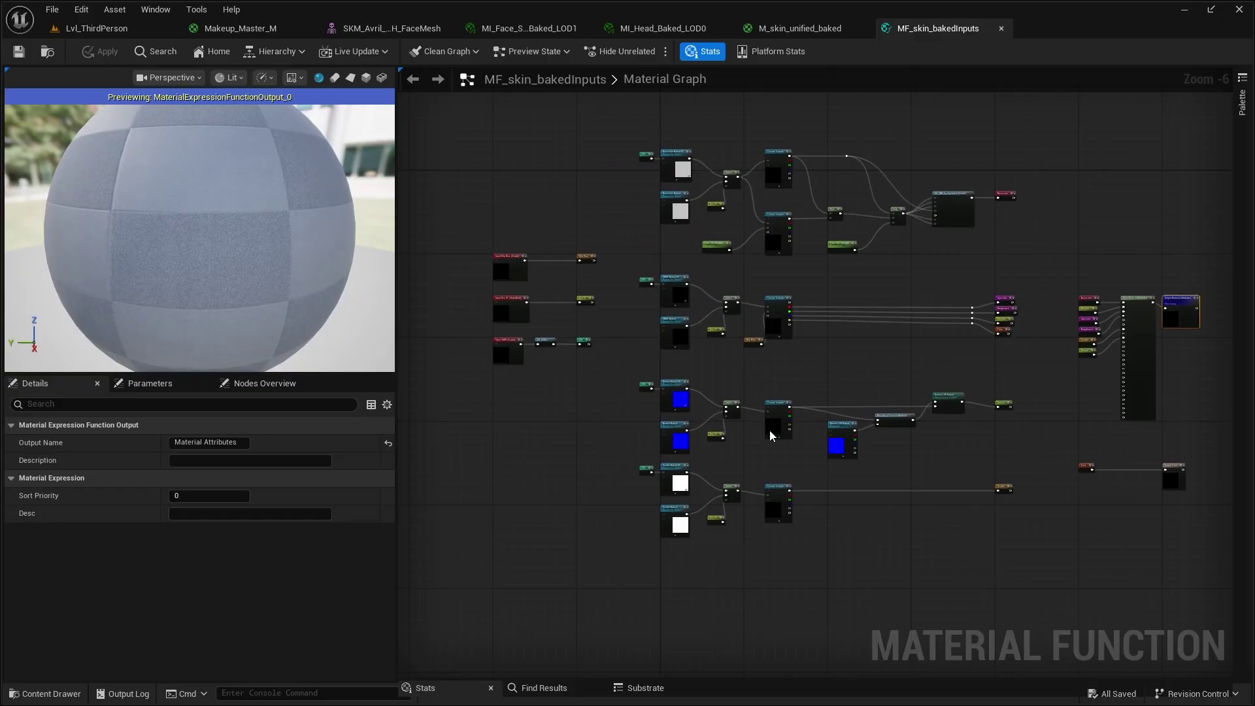
{"action": "scroll", "coordinate": [896, 293], "scroll_direction": "up", "scroll_amount": 4}
{"action": "right_click_drag", "start_coordinate": [896, 293], "coordinate": [565, 250]}
{"action": "right_click_drag", "start_coordinate": [1204, 301], "coordinate": [750, 282]}
{"action": "scroll", "coordinate": [759, 285], "scroll_direction": "up", "scroll_amount": 1}
{"action": "right_click_drag", "start_coordinate": [758, 210], "coordinate": [679, 174]}
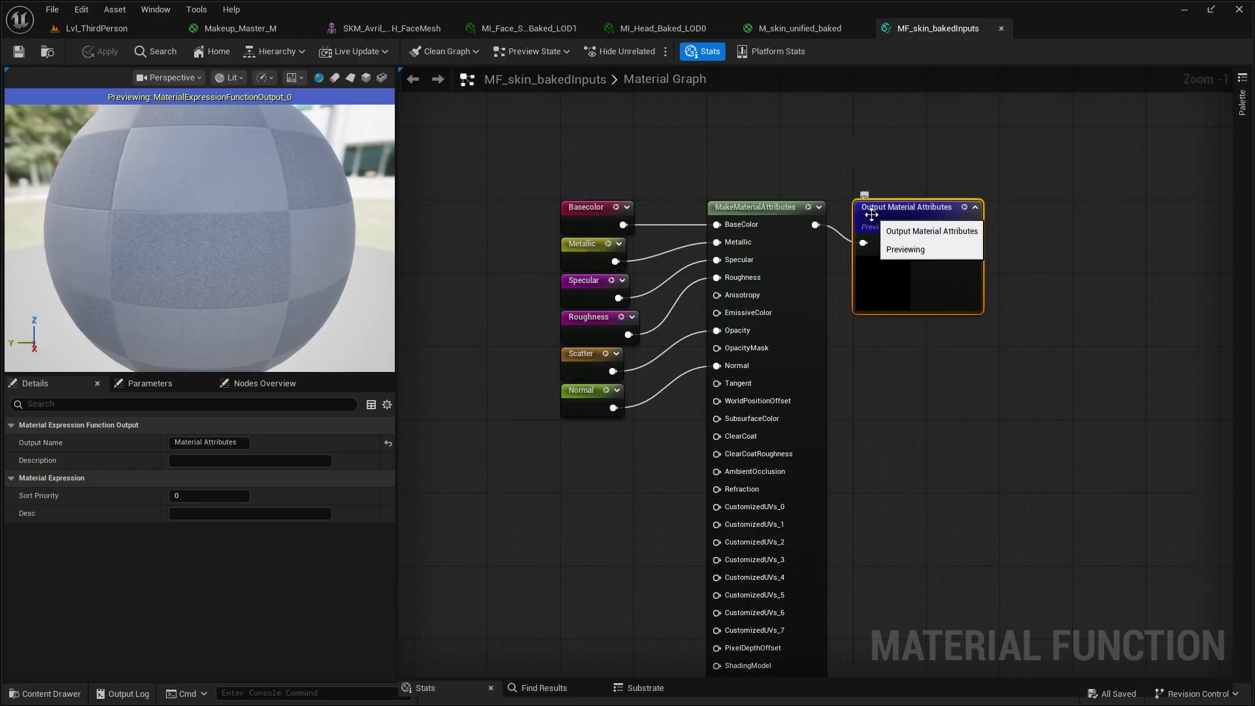
{"action": "left_click", "coordinate": [1000, 28]}
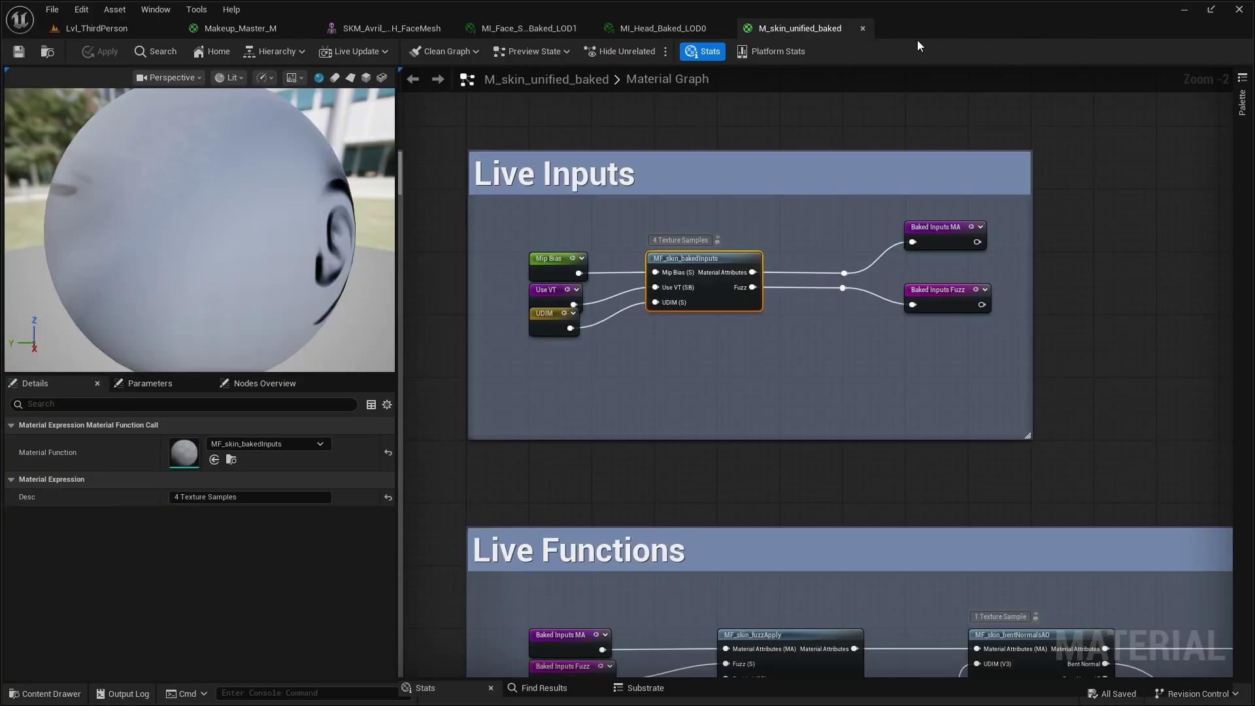
- Copy the entire Makeup_Master_M node graph and paste it into an empty area of M_skin_unified_baked
{"action": "scroll", "coordinate": [852, 461], "scroll_direction": "down", "scroll_amount": 6}
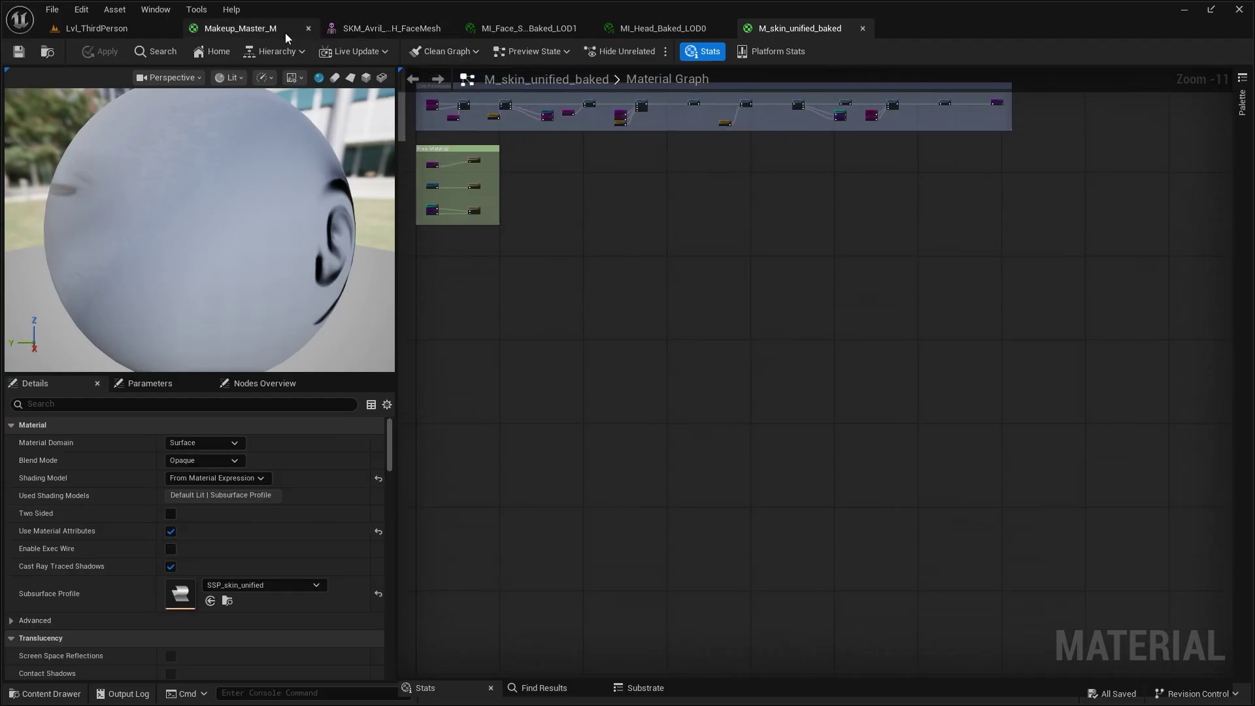
{"action": "left_click", "coordinate": [275, 30]}
{"action": "left_click_drag", "start_coordinate": [557, 196], "coordinate": [1038, 531]}
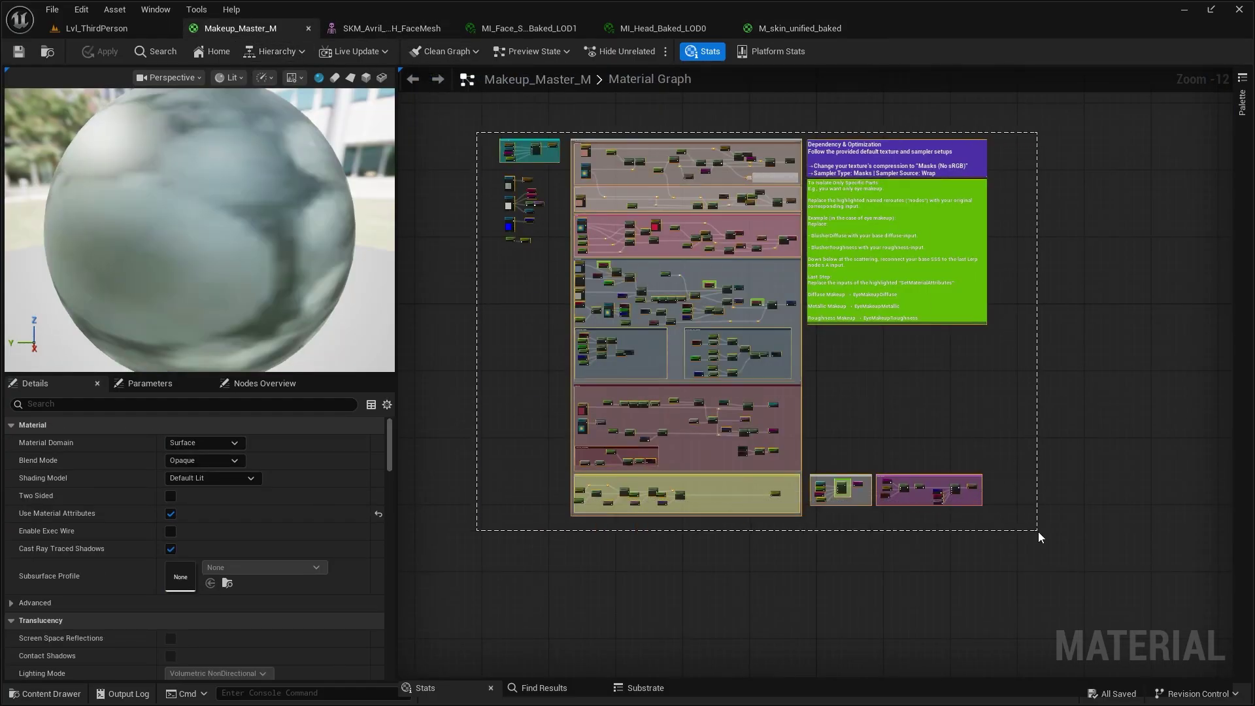
{"action": "key", "text": "ctrl+c"}
{"action": "key", "text": "ctrl+Tab"}
{"action": "key", "text": "ctrl+v"}
{"action": "right_click_drag", "start_coordinate": [657, 211], "coordinate": [622, 322]}
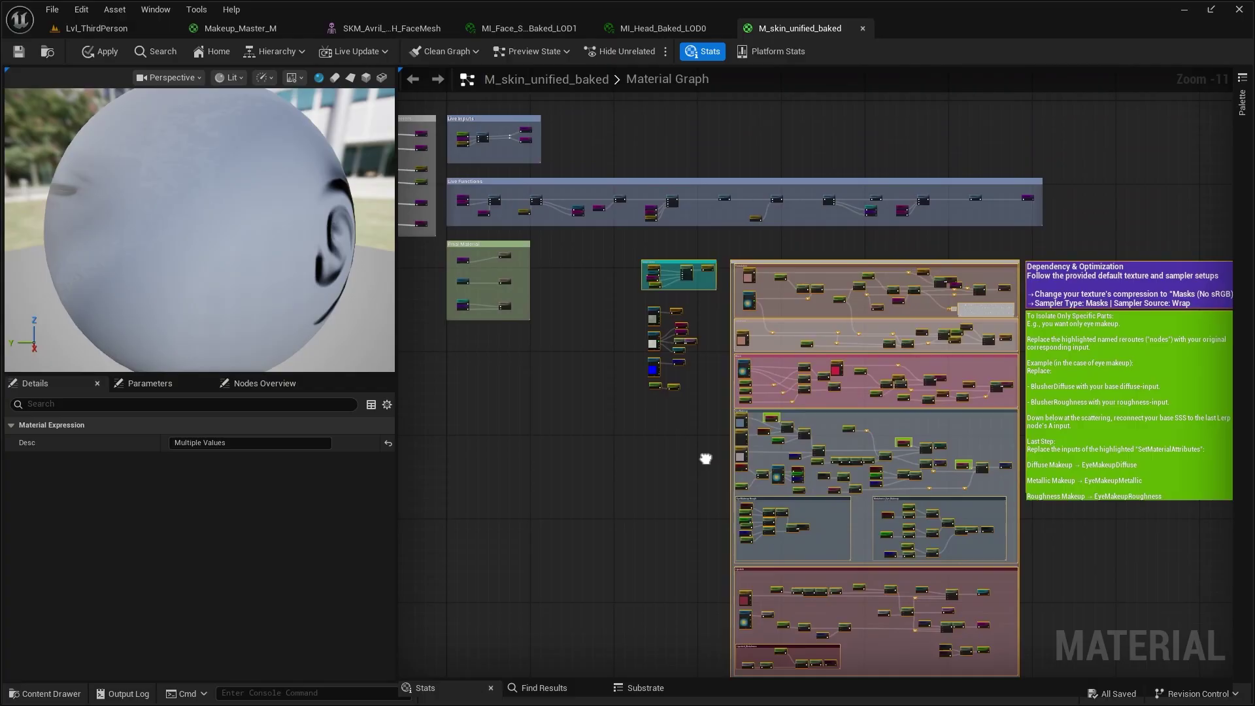
{"action": "left_click", "coordinate": [706, 454]}
- Open the MF_skin_bakedInputs function again from the Live Inputs section of M_skin_unified_baked
{"action": "scroll", "coordinate": [706, 453], "scroll_direction": "up", "scroll_amount": 8}
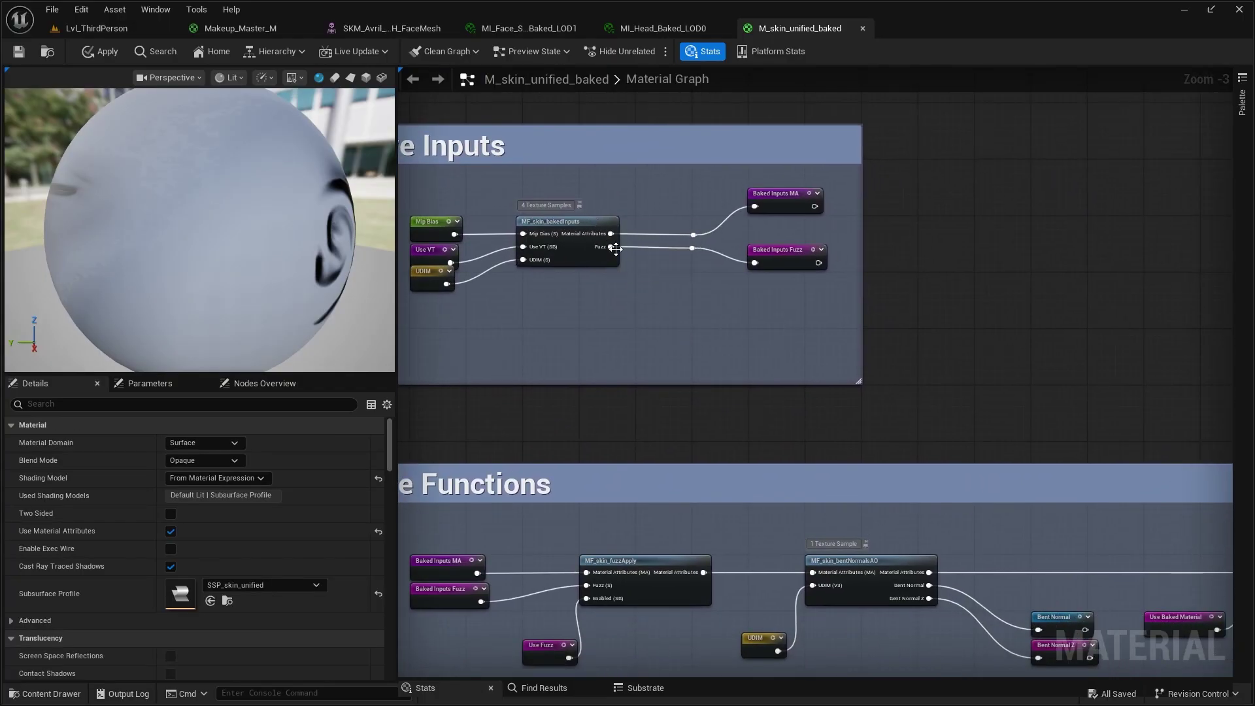
{"action": "scroll", "coordinate": [566, 226], "scroll_direction": "up", "scroll_amount": 2}
{"action": "right_click_drag", "start_coordinate": [664, 302], "coordinate": [697, 374]}
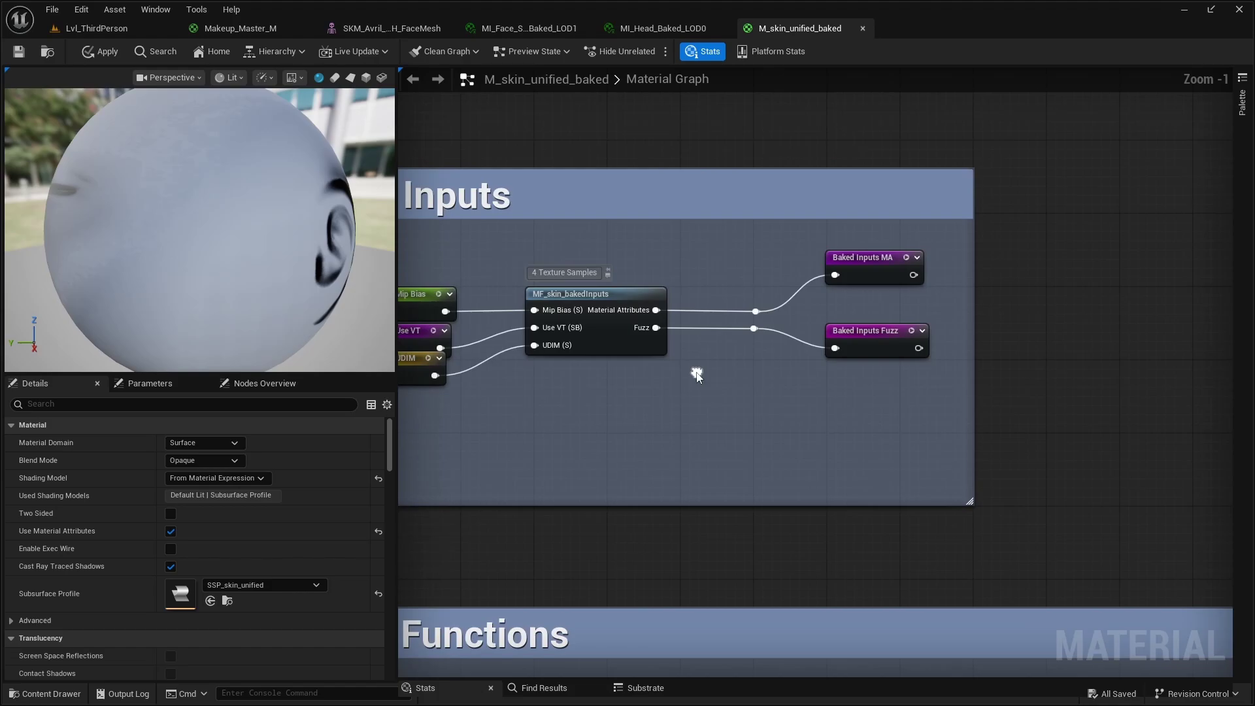
{"action": "scroll", "coordinate": [697, 374], "scroll_direction": "up", "scroll_amount": 1}
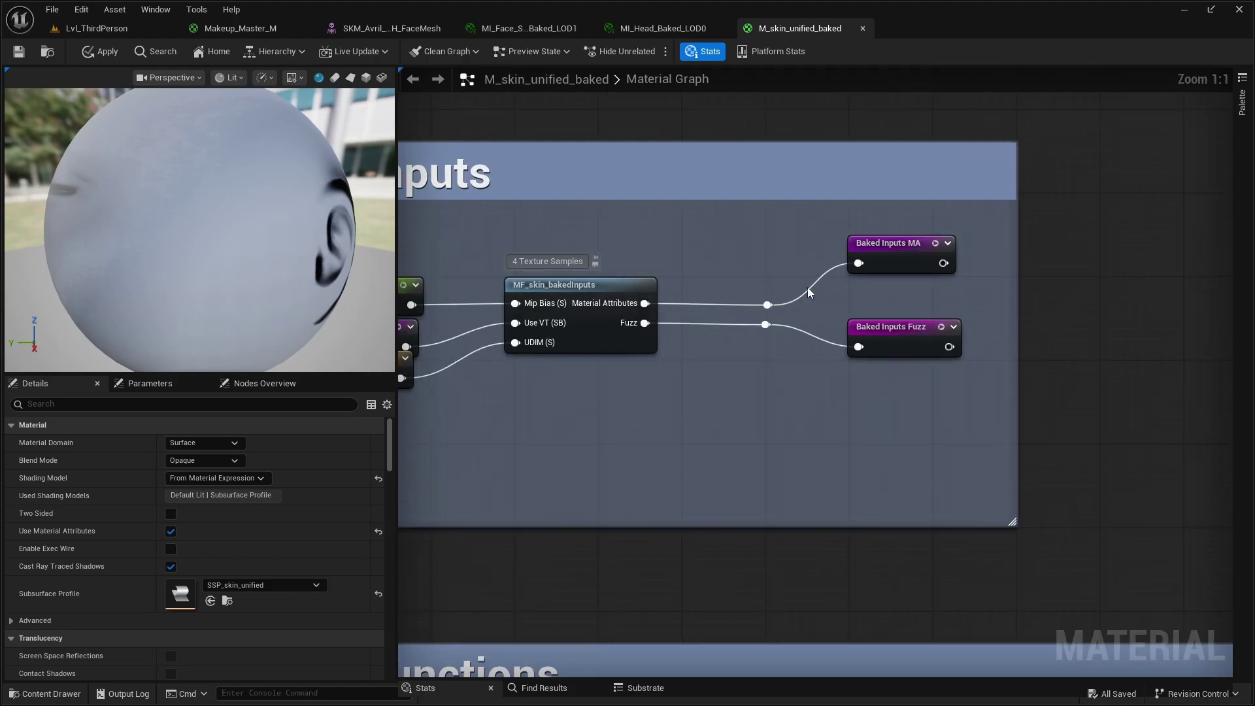
{"action": "right_click_drag", "start_coordinate": [658, 251], "coordinate": [768, 240]}
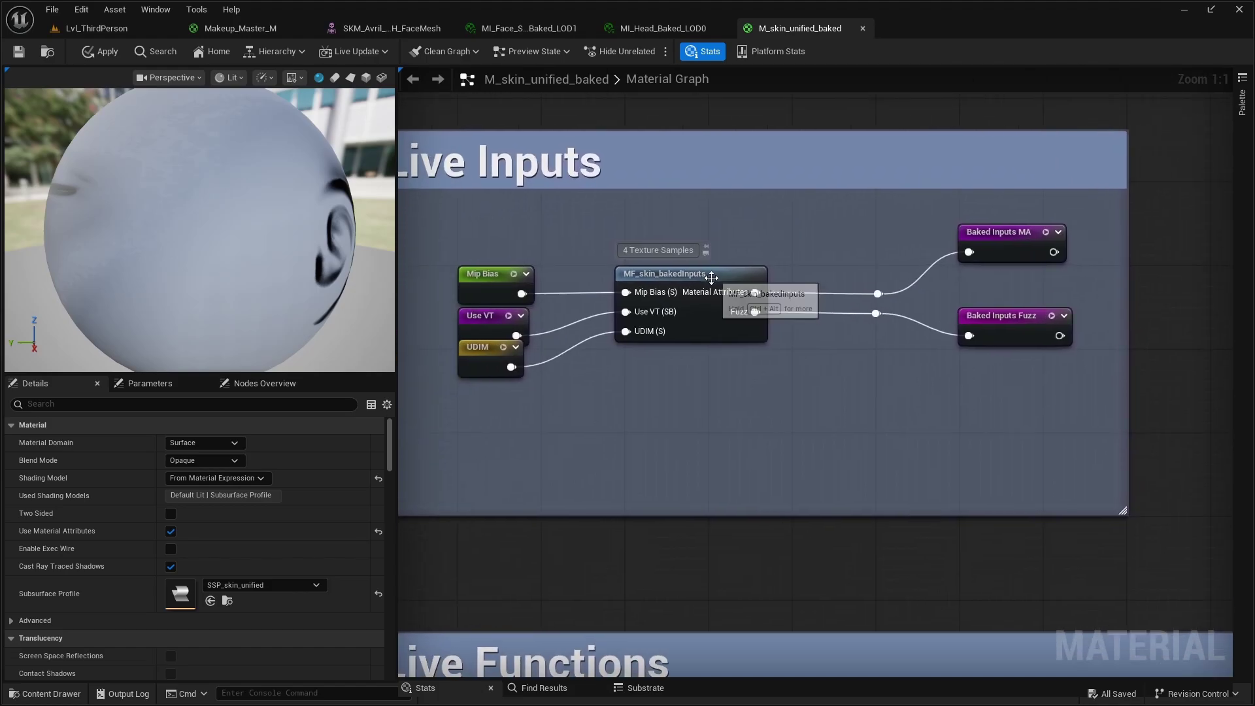
{"action": "left_click", "coordinate": [767, 279]}
{"action": "double_click", "coordinate": [766, 280]}
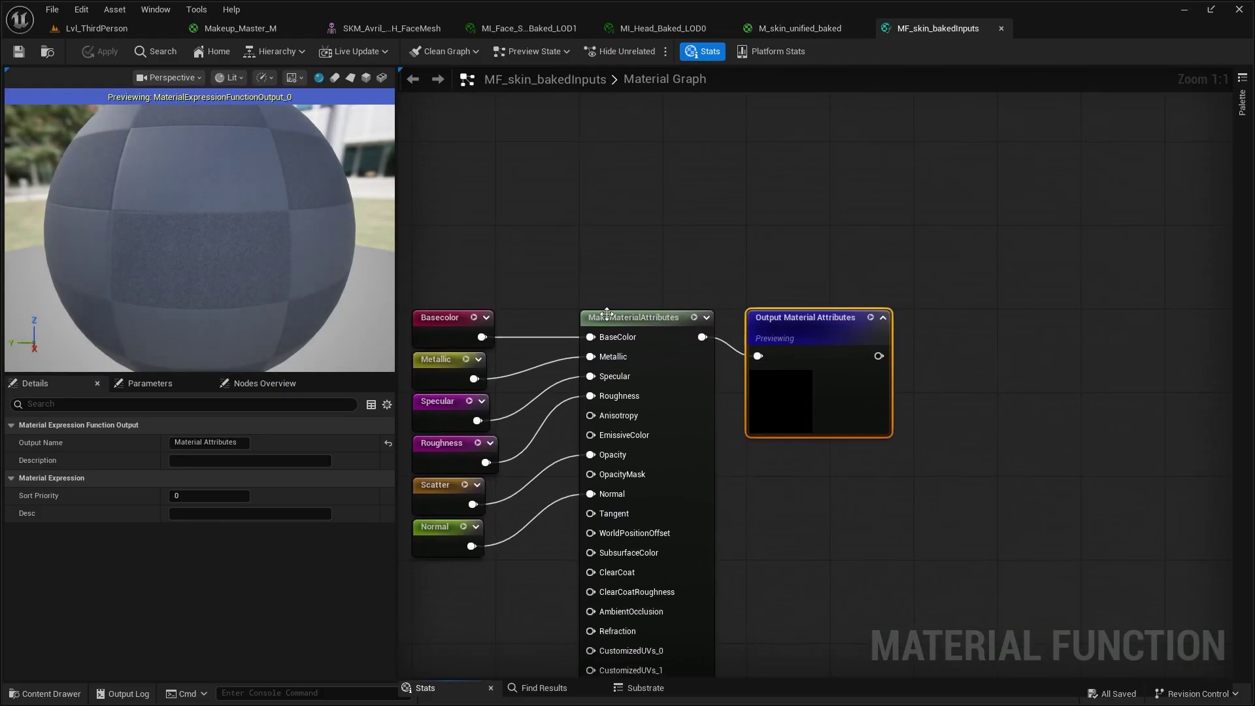
- Close MF_skin_bakedInputs and place a copy of the Live Functions' Baked Inputs MA reroute beside the pasted Base texture nodes in M_skin_unified_baked
{"action": "left_click", "coordinate": [1000, 28]}
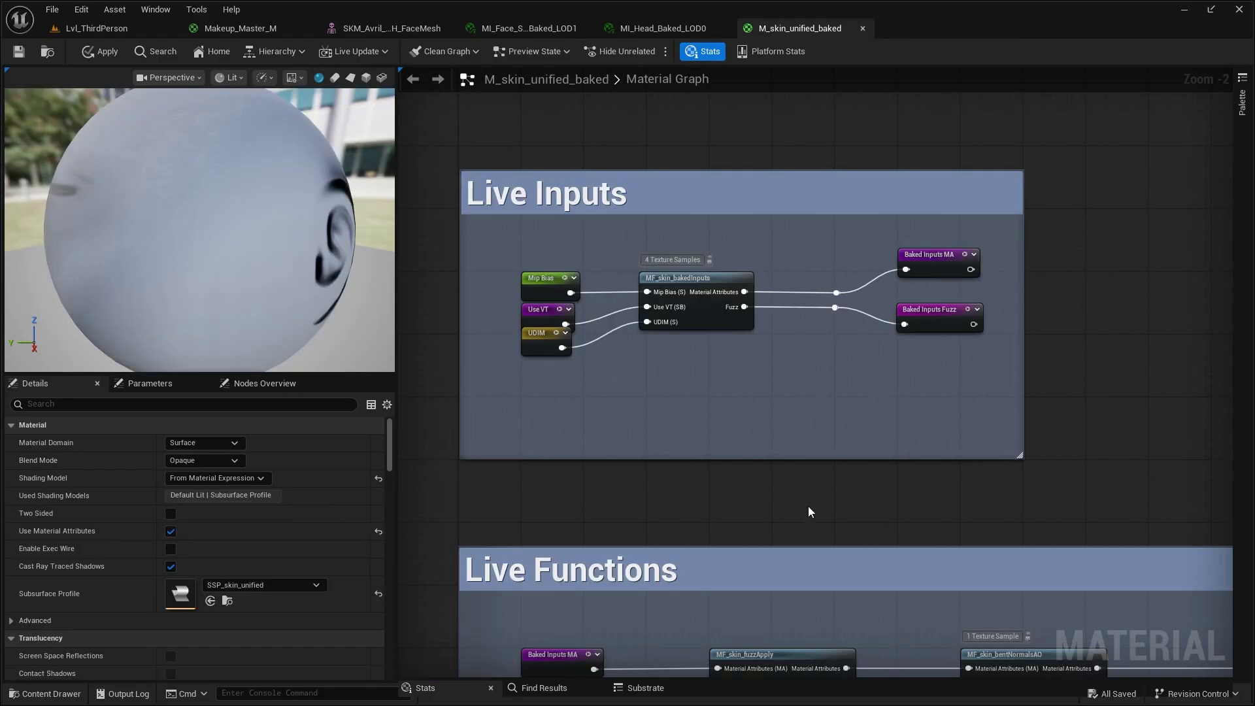
{"action": "right_click_drag", "start_coordinate": [808, 506], "coordinate": [810, 386]}
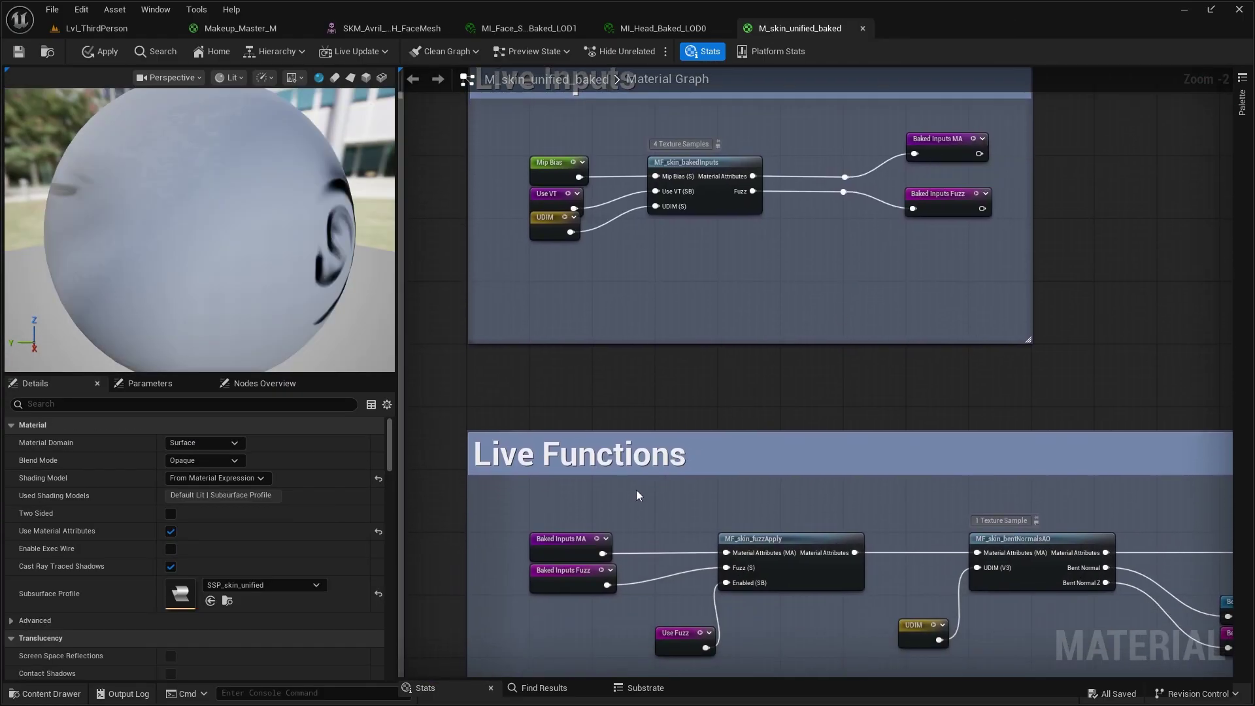
{"action": "left_click_drag", "start_coordinate": [579, 545], "coordinate": [720, 309]}
{"action": "scroll", "coordinate": [813, 470], "scroll_direction": "down", "scroll_amount": 5}
{"action": "scroll", "coordinate": [759, 419], "scroll_direction": "up", "scroll_amount": 5}
{"action": "right_click_drag", "start_coordinate": [720, 309], "coordinate": [719, 309]}
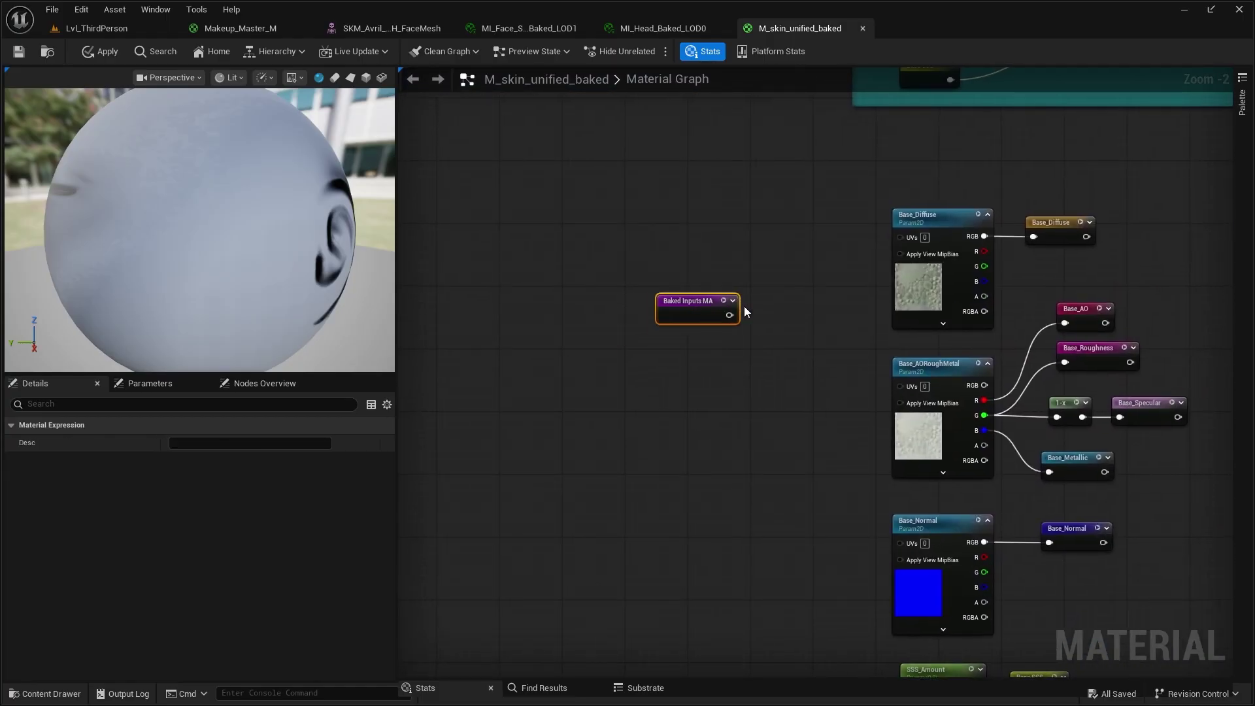
{"action": "right_click_drag", "start_coordinate": [850, 338], "coordinate": [905, 346]}
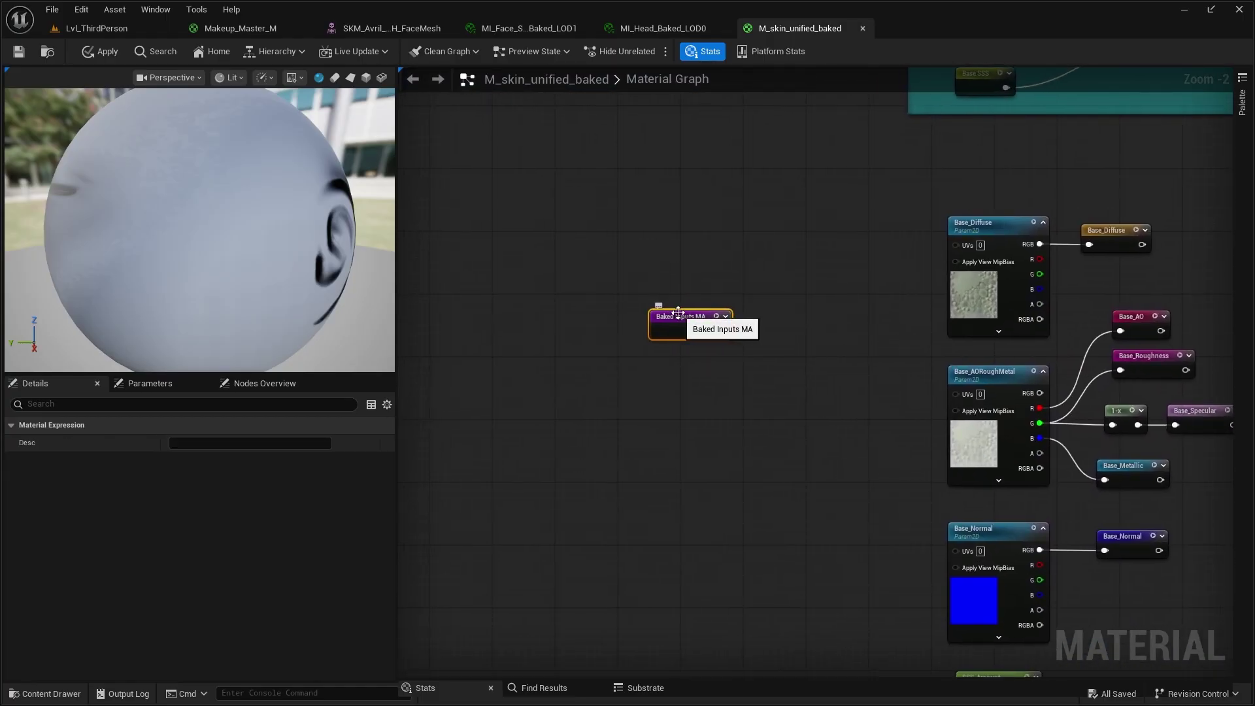
- Add a BreakMaterialAttributes node fed by the copied Baked Inputs MA reroute
{"action": "left_click_drag", "start_coordinate": [678, 313], "coordinate": [704, 284]}
{"action": "type", "text": "break"}
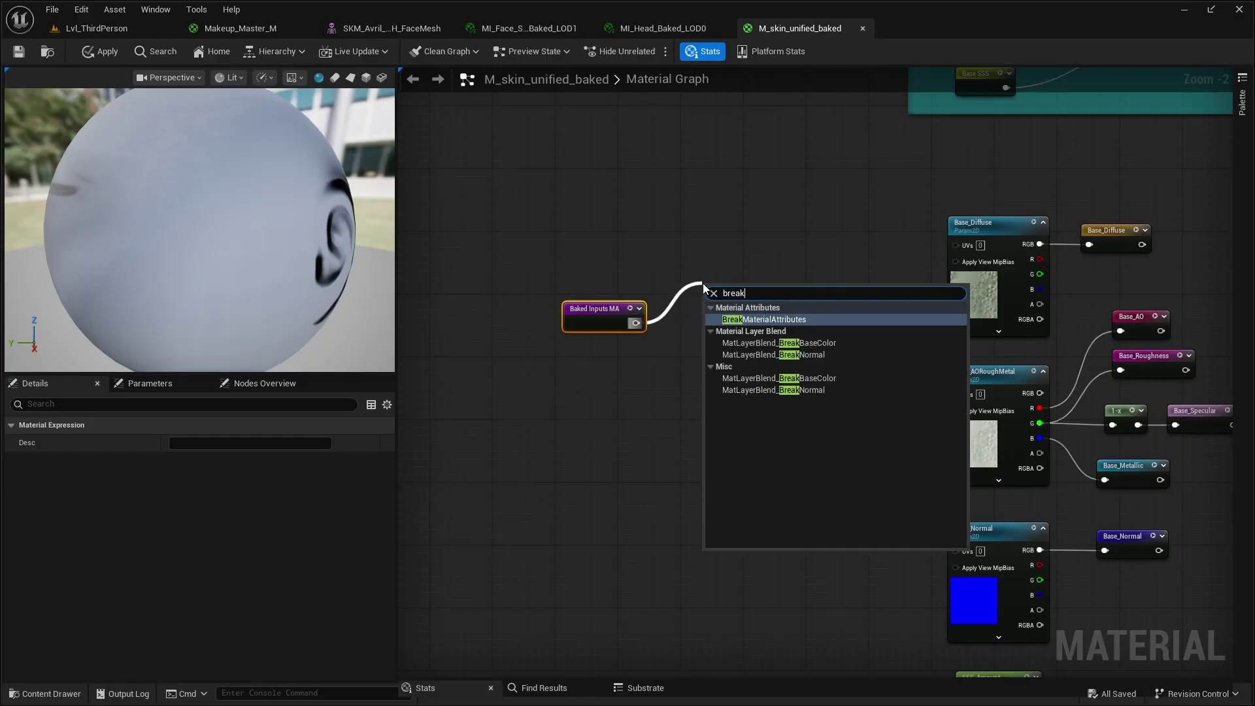
{"action": "left_click", "coordinate": [763, 319]}
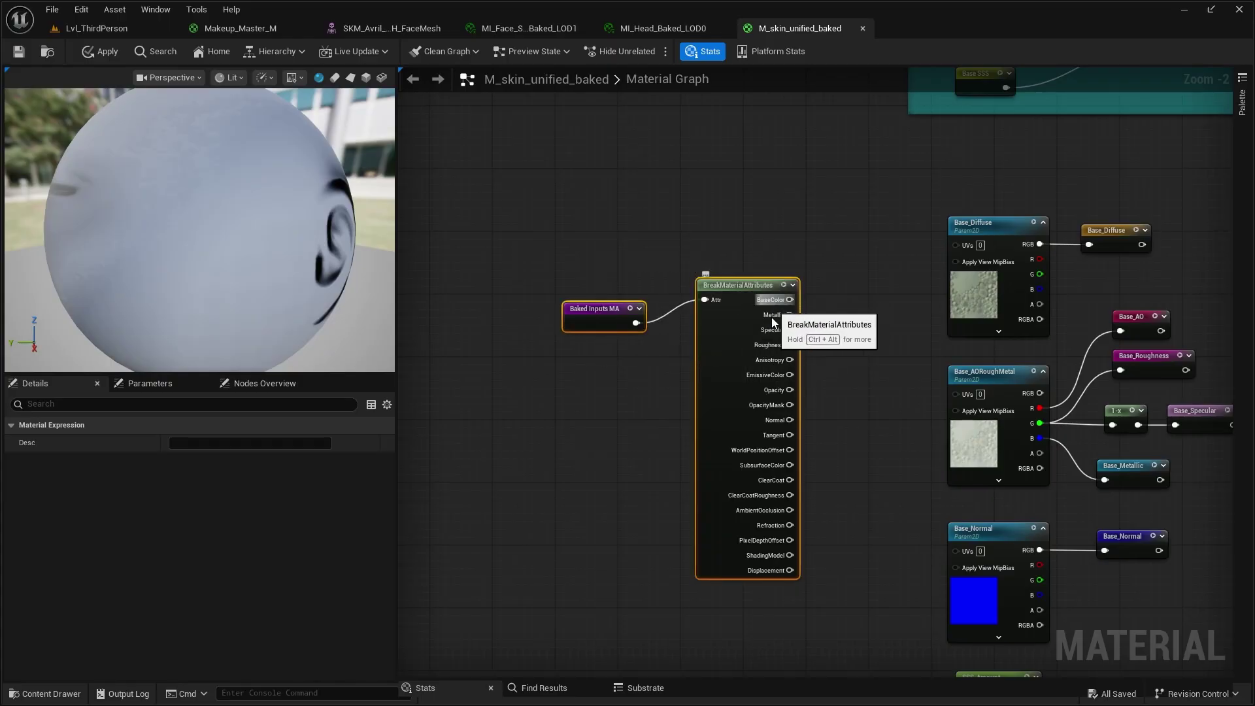
{"action": "right_click_drag", "start_coordinate": [833, 324], "coordinate": [730, 272]}
{"action": "left_click", "coordinate": [729, 272]}
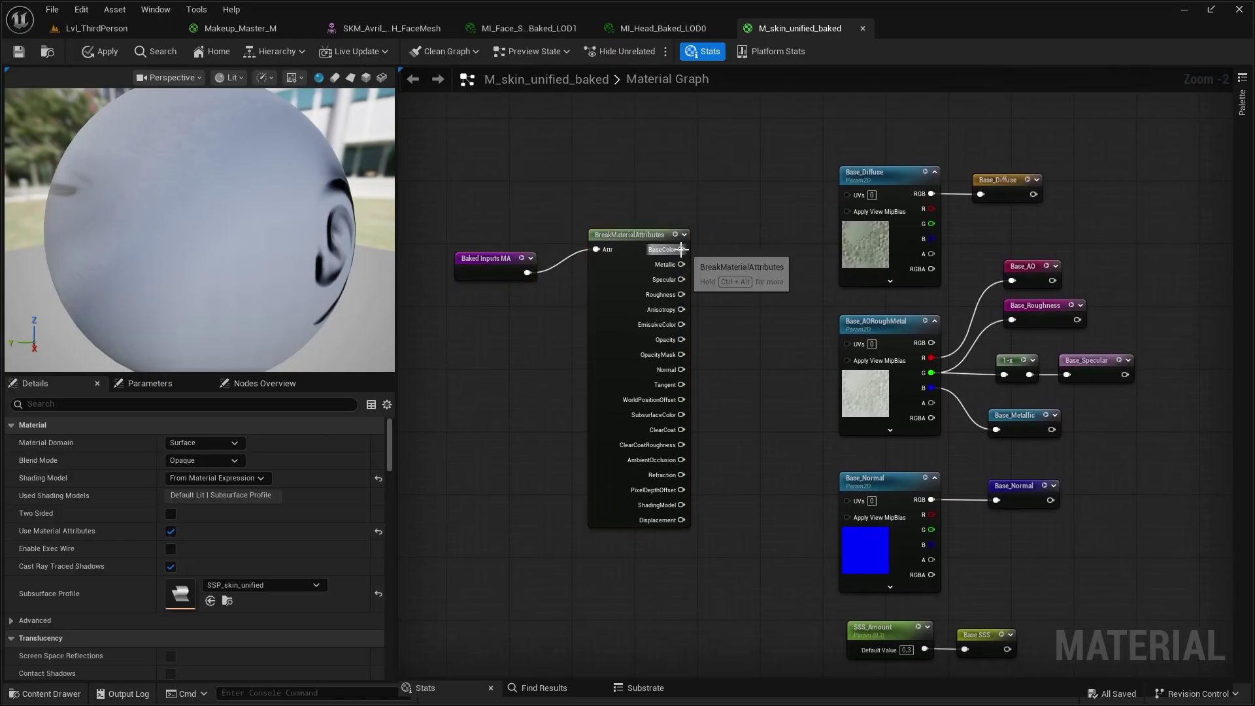
- Connect BaseColor, Metallic, Specular and Roughness to the Base_Diffuse, Base_Metallic, Base_Specular and Base_Roughness reroutes, stacking them beside BreakMaterialAttributes
{"action": "left_click_drag", "start_coordinate": [681, 249], "coordinate": [996, 429]}
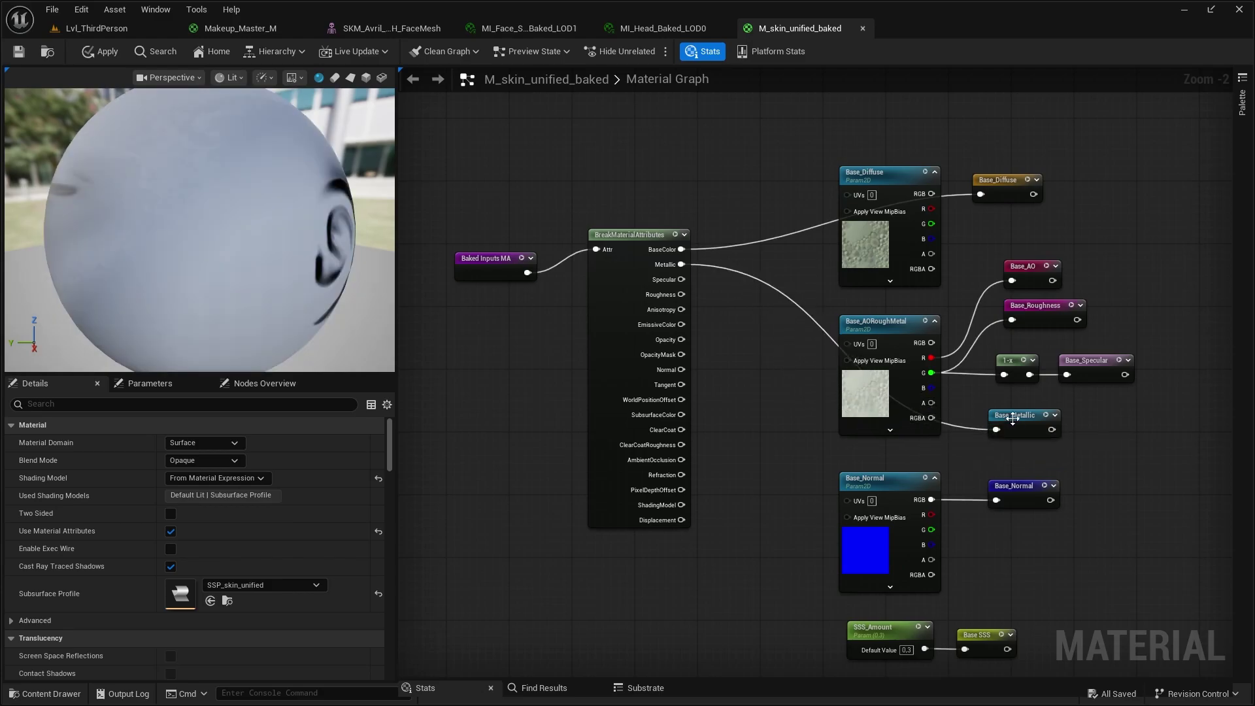
{"action": "left_click_drag", "start_coordinate": [669, 217], "coordinate": [1055, 313]}
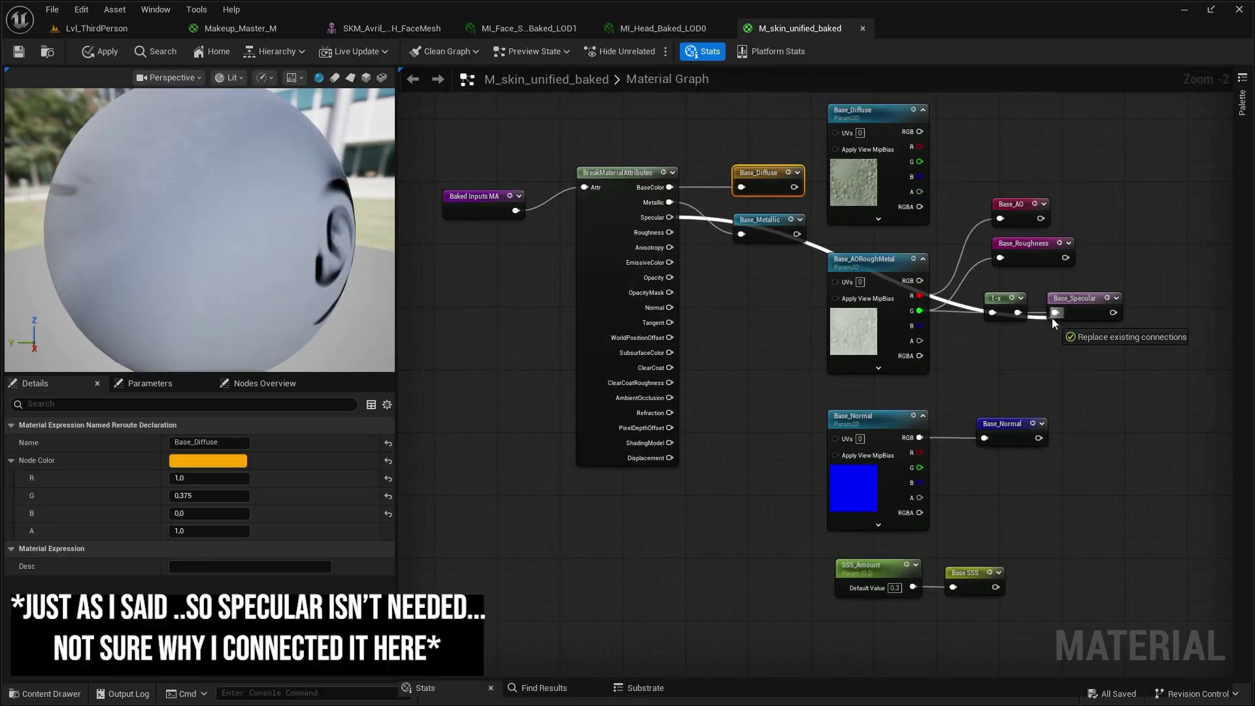
{"action": "left_click_drag", "start_coordinate": [1078, 298], "coordinate": [764, 267]}
{"action": "left_click_drag", "start_coordinate": [669, 232], "coordinate": [767, 317]}
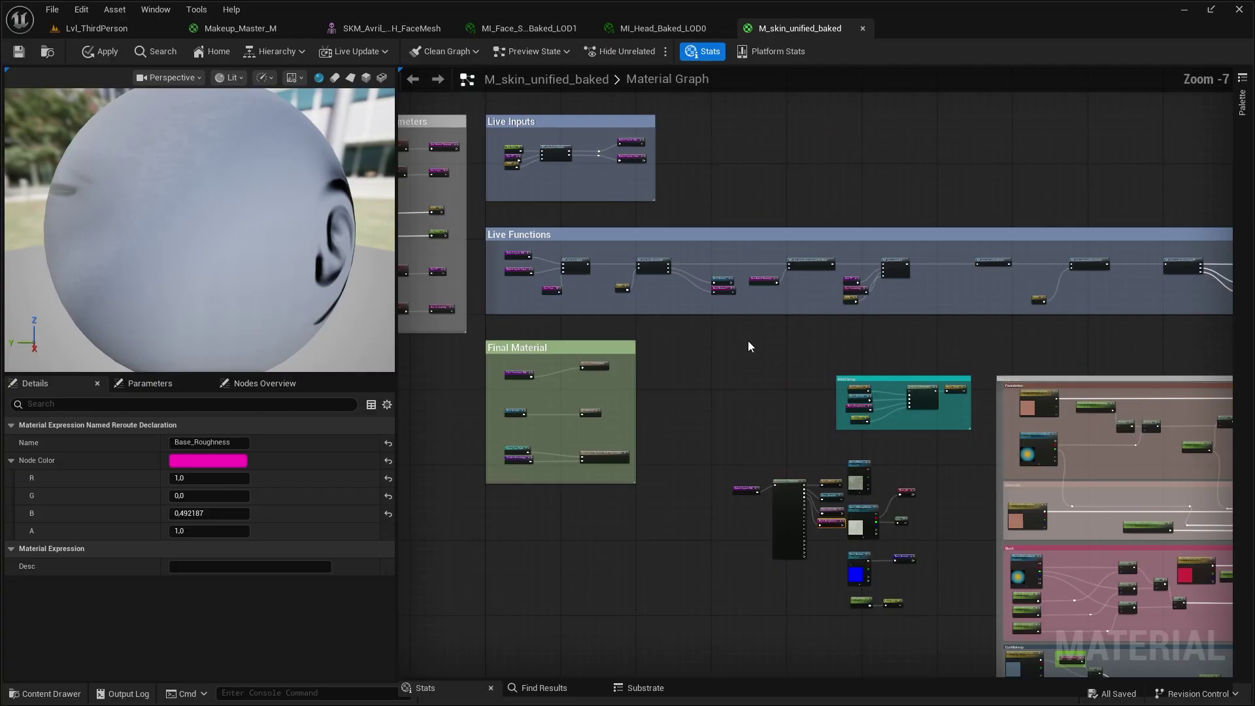
- Check the attribute wiring inside MF_skin_bakedInputs, close it, and connect BreakMaterialAttributes' Opacity output to the Base SSS reroute
{"action": "scroll", "coordinate": [777, 408], "scroll_direction": "up", "scroll_amount": 2}
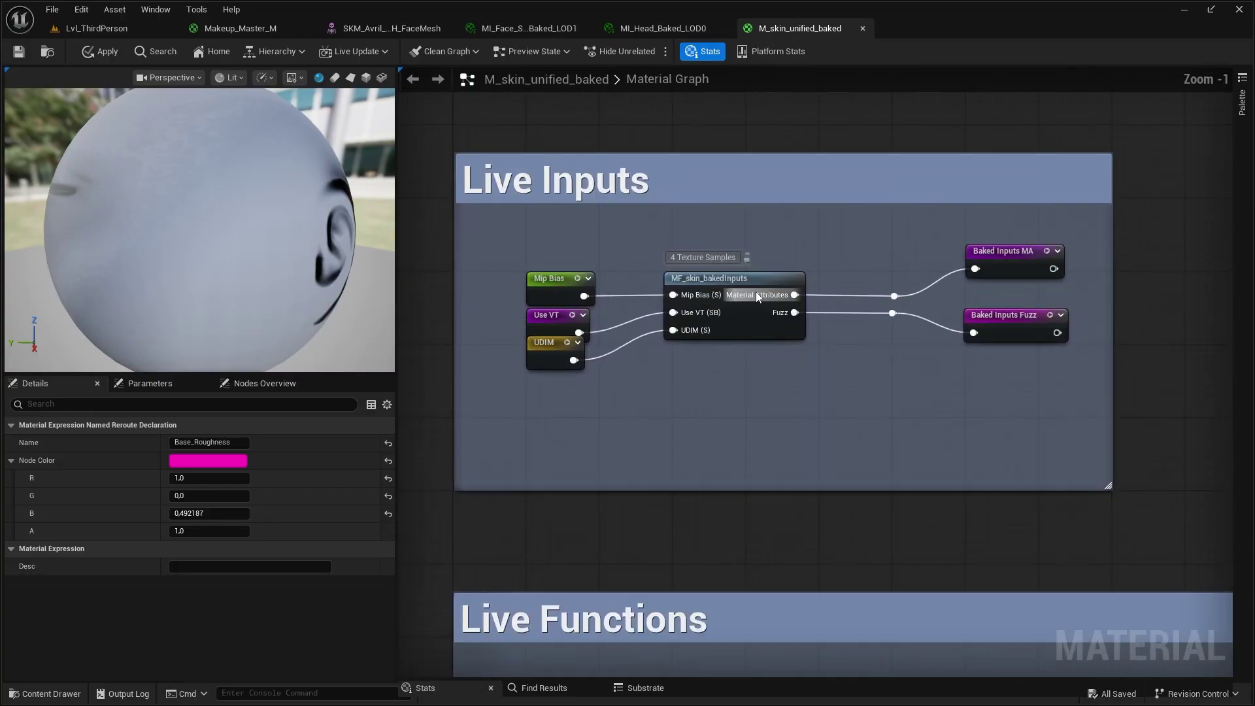
{"action": "left_click", "coordinate": [751, 278]}
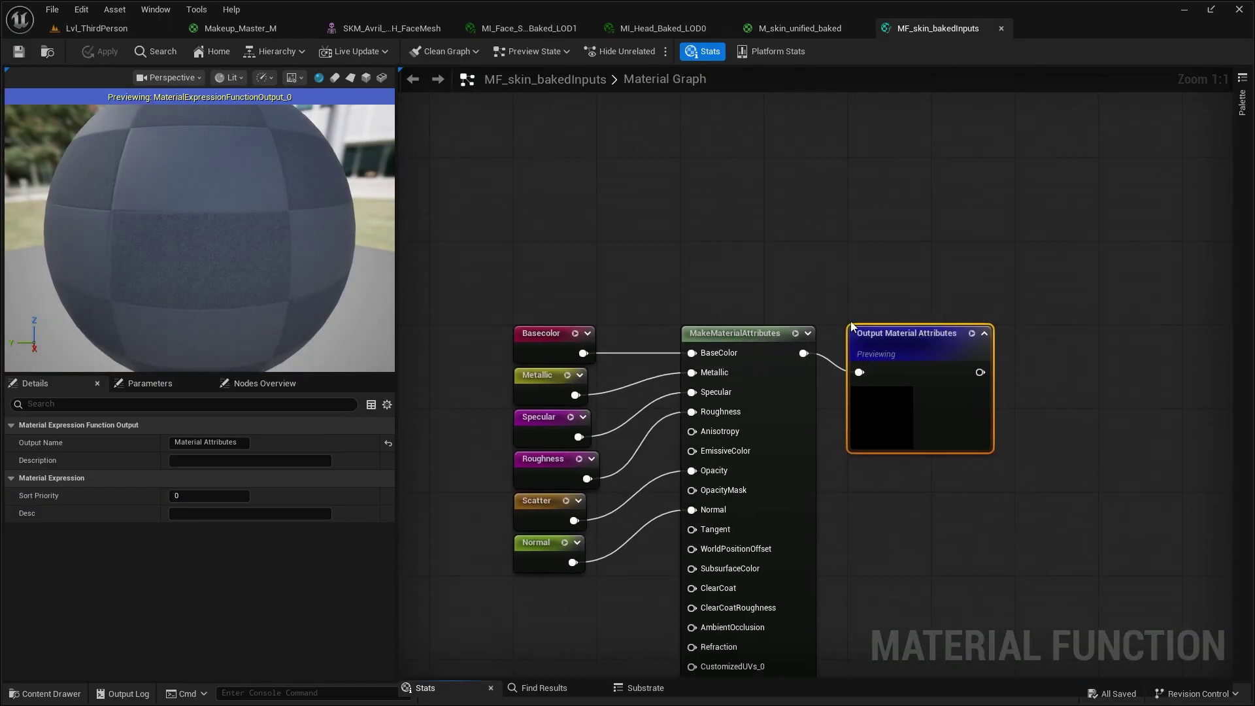
{"action": "right_click_drag", "start_coordinate": [849, 320], "coordinate": [657, 174]}
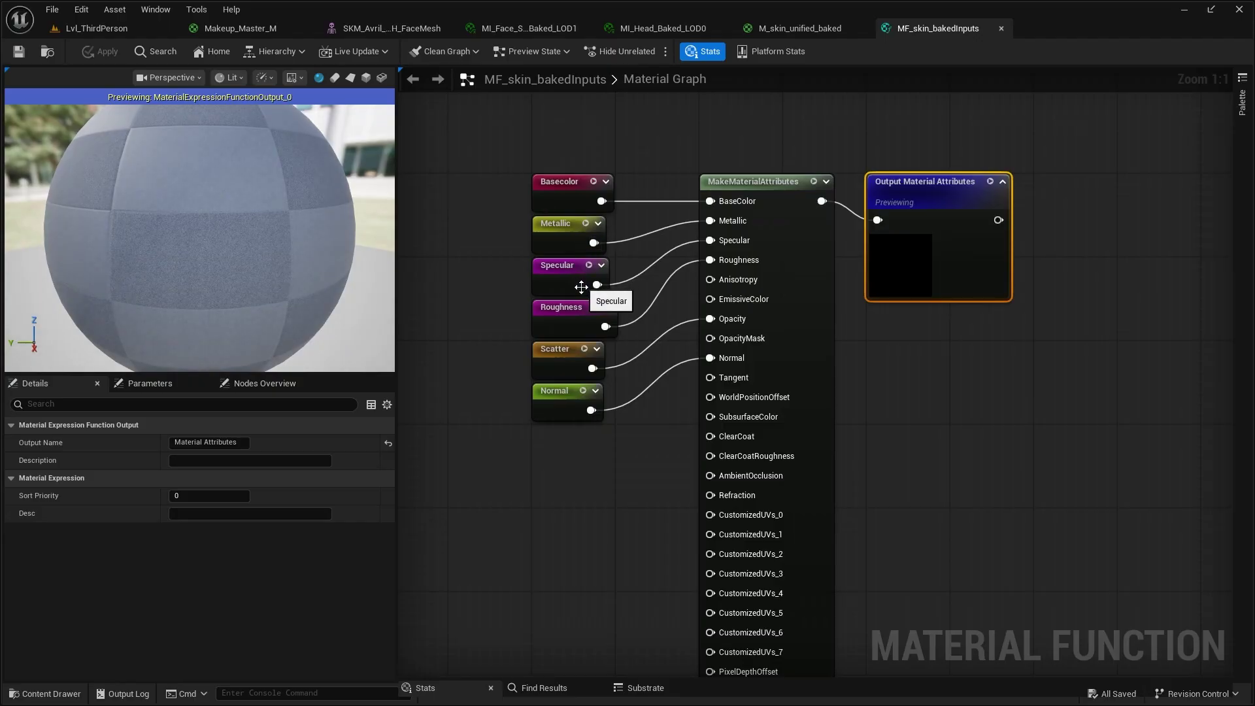
{"action": "key", "text": "ctrl+w"}
{"action": "left_click_drag", "start_coordinate": [680, 274], "coordinate": [771, 342]}
- Delete the leftover Base_Diffuse, Base_AORoughMetal and Base_Normal texture nodes together with the Base_AO, 1-x and Base_Normal nodes
{"action": "right_click_drag", "start_coordinate": [771, 342], "coordinate": [674, 347]}
{"action": "left_click_drag", "start_coordinate": [982, 528], "coordinate": [795, 167]}
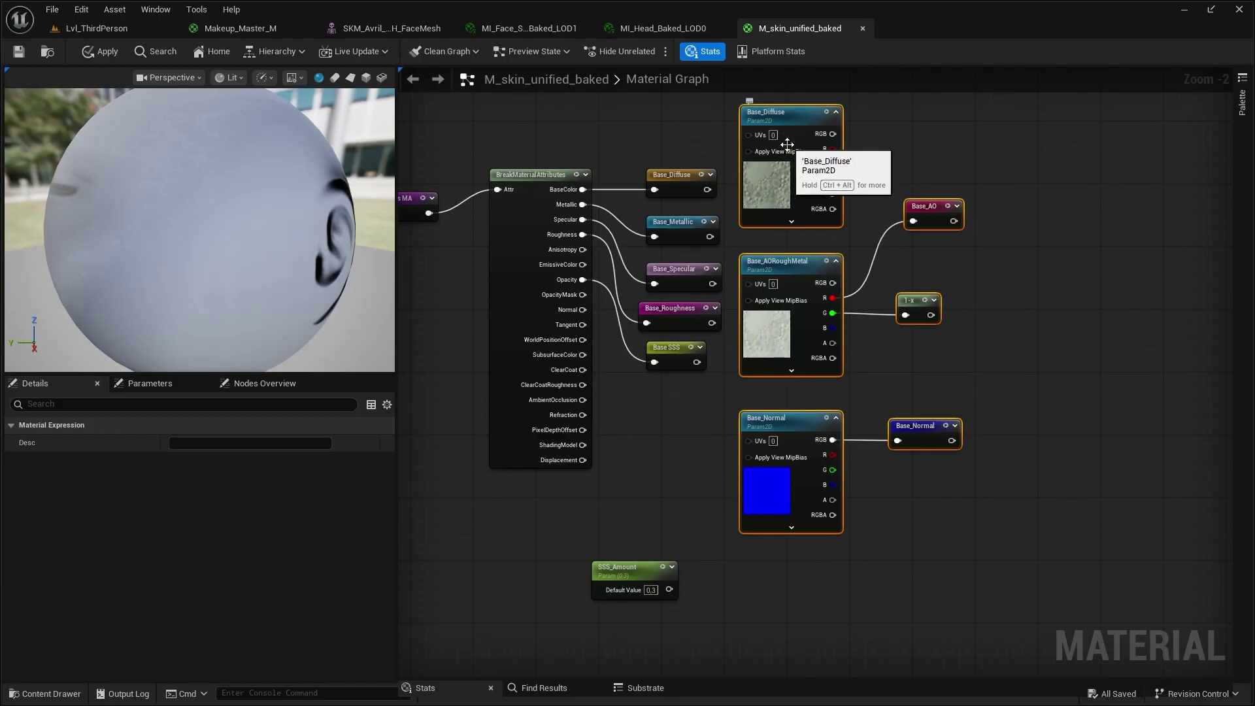
{"action": "key", "text": "Delete"}
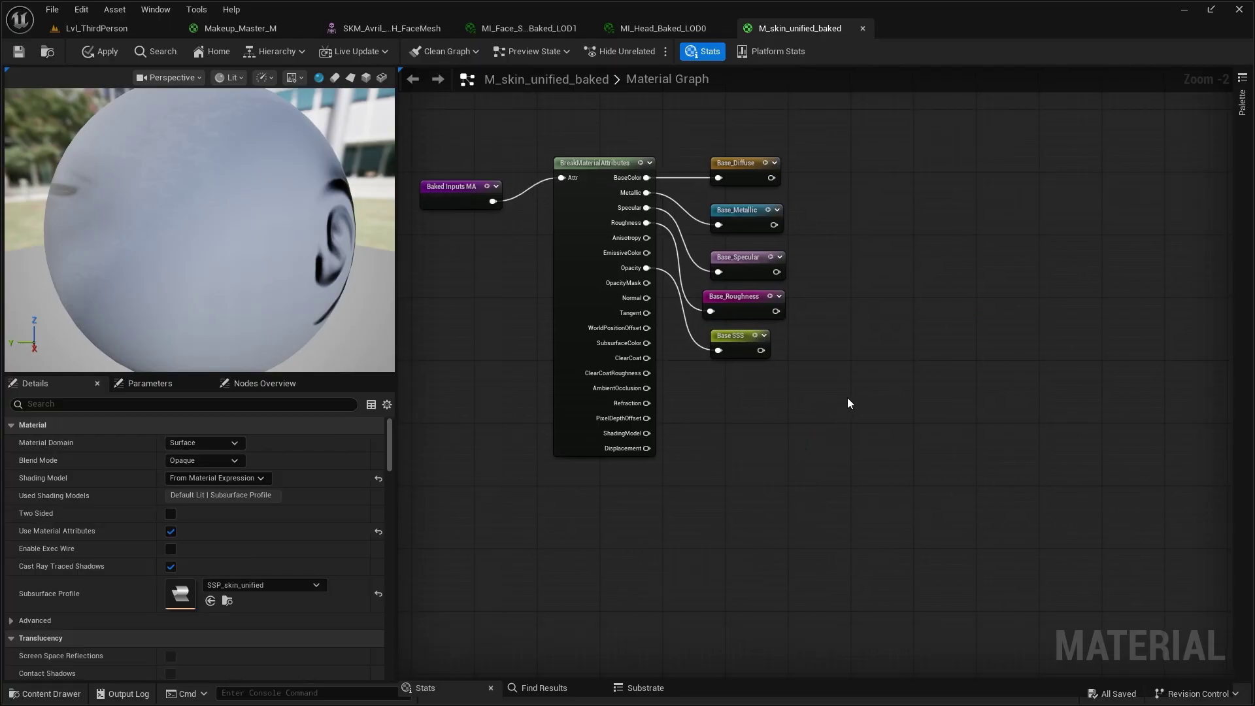
- Move the Baked Inputs MA, BreakMaterialAttributes and Base reroute nodes to just below the Initial Setup comment box
{"action": "scroll", "coordinate": [732, 326], "scroll_direction": "down", "scroll_amount": 1}
{"action": "key", "text": "ctrl+a"}
{"action": "left_click_drag", "start_coordinate": [582, 266], "coordinate": [893, 168]}
{"action": "right_click_drag", "start_coordinate": [912, 125], "coordinate": [812, 390]}
{"action": "scroll", "coordinate": [842, 343], "scroll_direction": "up", "scroll_amount": 1}
{"action": "right_click_drag", "start_coordinate": [923, 401], "coordinate": [884, 368]}
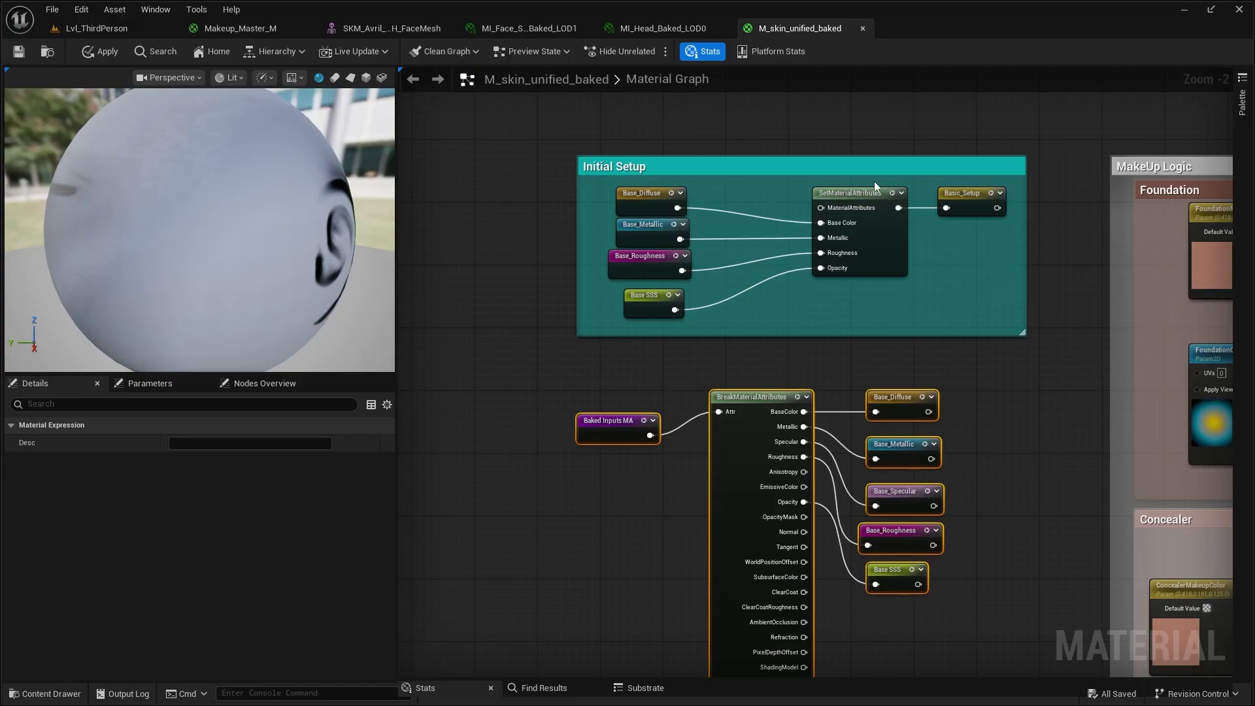
- Delete the old Base reroutes, SetMaterialAttributes and Basic_Setup nodes inside the Initial Setup box
{"action": "right_click_drag", "start_coordinate": [953, 297], "coordinate": [906, 320]}
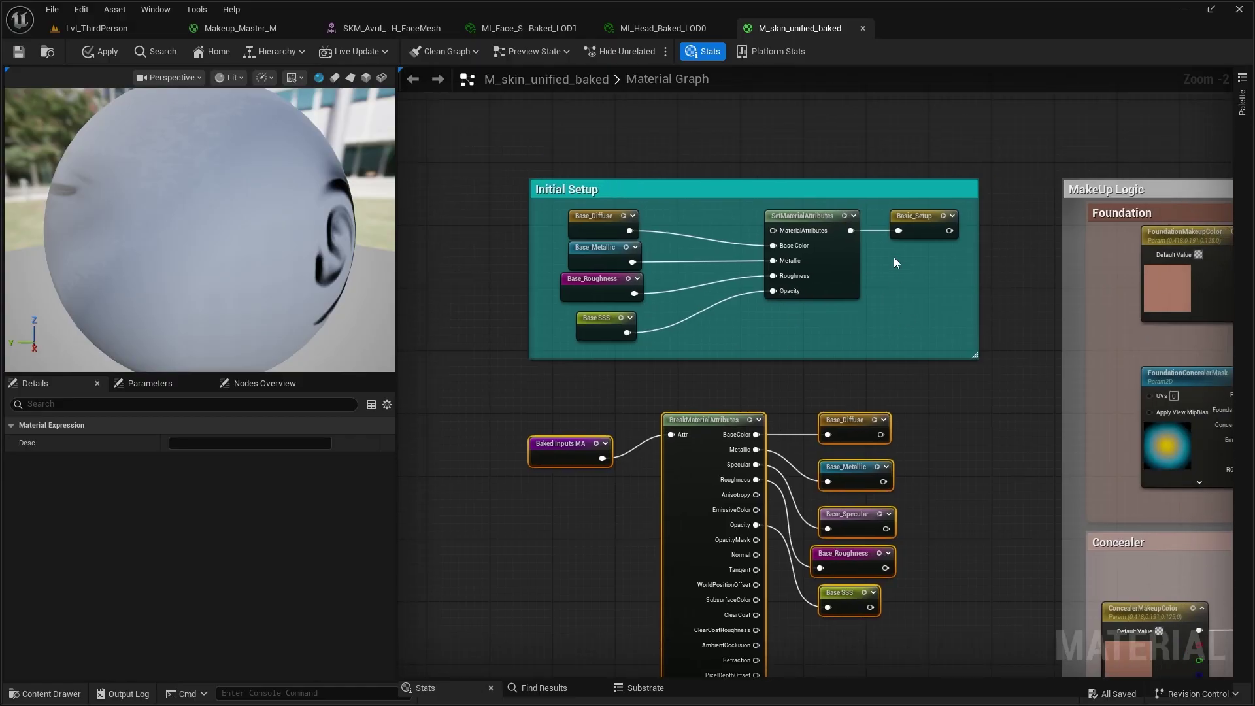
{"action": "right_click_drag", "start_coordinate": [859, 414], "coordinate": [875, 386]}
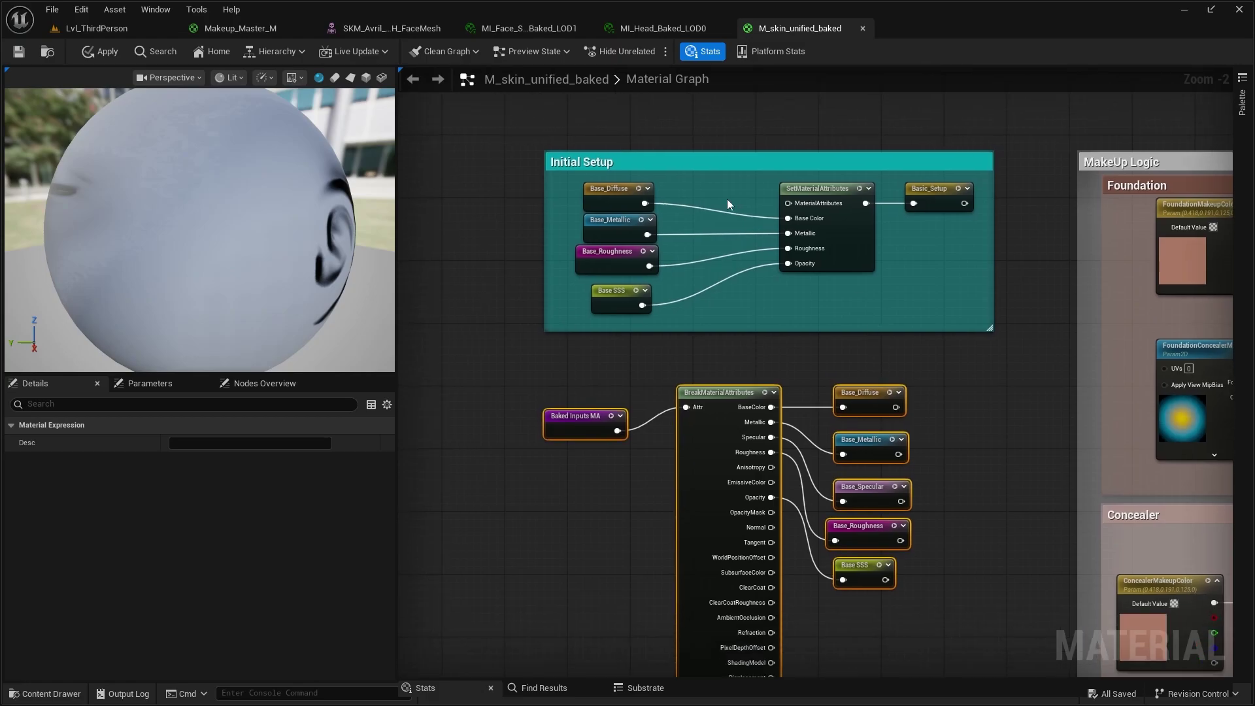
{"action": "left_click_drag", "start_coordinate": [963, 306], "coordinate": [597, 200]}
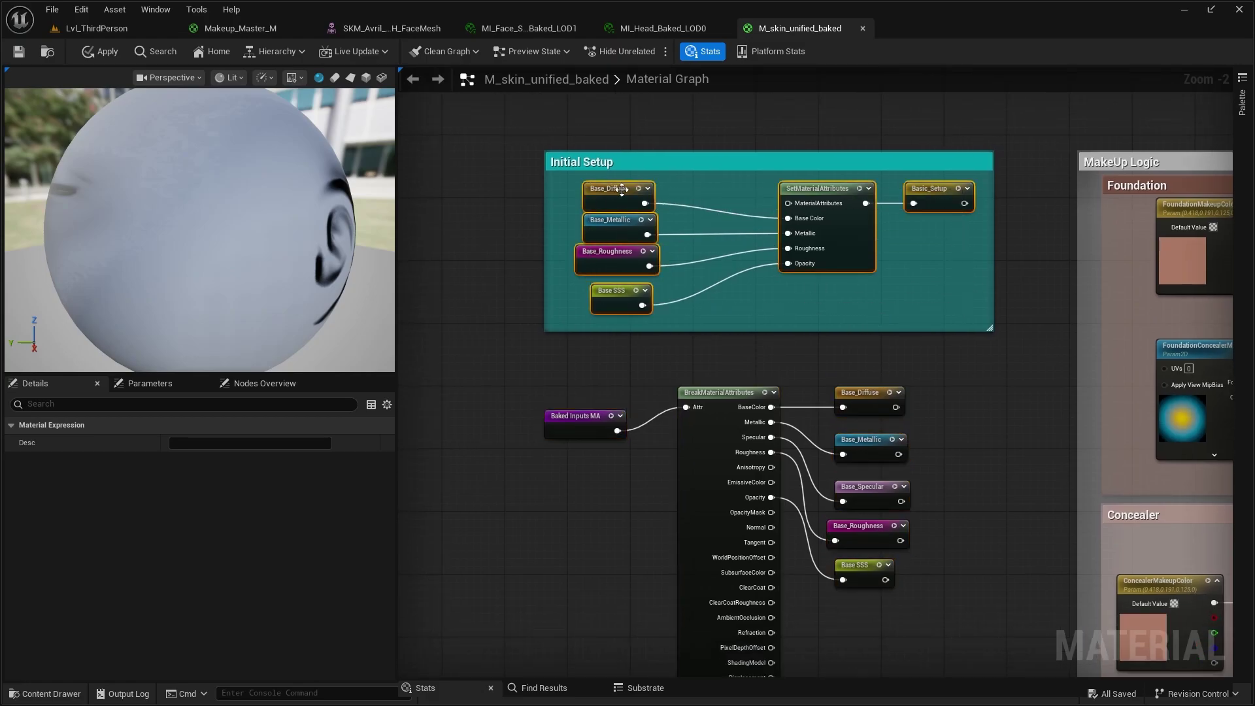
{"action": "key", "text": "Delete"}
- Enlarge the Initial Setup comment box and arrange the BreakMaterialAttributes node group inside it
{"action": "left_click_drag", "start_coordinate": [553, 328], "coordinate": [555, 693]}
{"action": "right_click_drag", "start_coordinate": [737, 407], "coordinate": [747, 308]}
{"action": "left_click_drag", "start_coordinate": [740, 295], "coordinate": [740, 201]}
{"action": "left_click_drag", "start_coordinate": [863, 505], "coordinate": [937, 166]}
{"action": "left_click_drag", "start_coordinate": [576, 292], "coordinate": [612, 352]}
- Move the Assemble MakeUp and Final Setup comment groups together from the graph's far end to below the Final Material and Initial Setup sections
{"action": "scroll", "coordinate": [888, 534], "scroll_direction": "down", "scroll_amount": 2}
{"action": "right_click_drag", "start_coordinate": [935, 589], "coordinate": [653, 147]}
{"action": "scroll", "coordinate": [745, 317], "scroll_direction": "down", "scroll_amount": 2}
{"action": "right_click_drag", "start_coordinate": [1072, 610], "coordinate": [747, 281]}
{"action": "scroll", "coordinate": [1099, 438], "scroll_direction": "up", "scroll_amount": 2}
{"action": "scroll", "coordinate": [1076, 441], "scroll_direction": "up", "scroll_amount": 2}
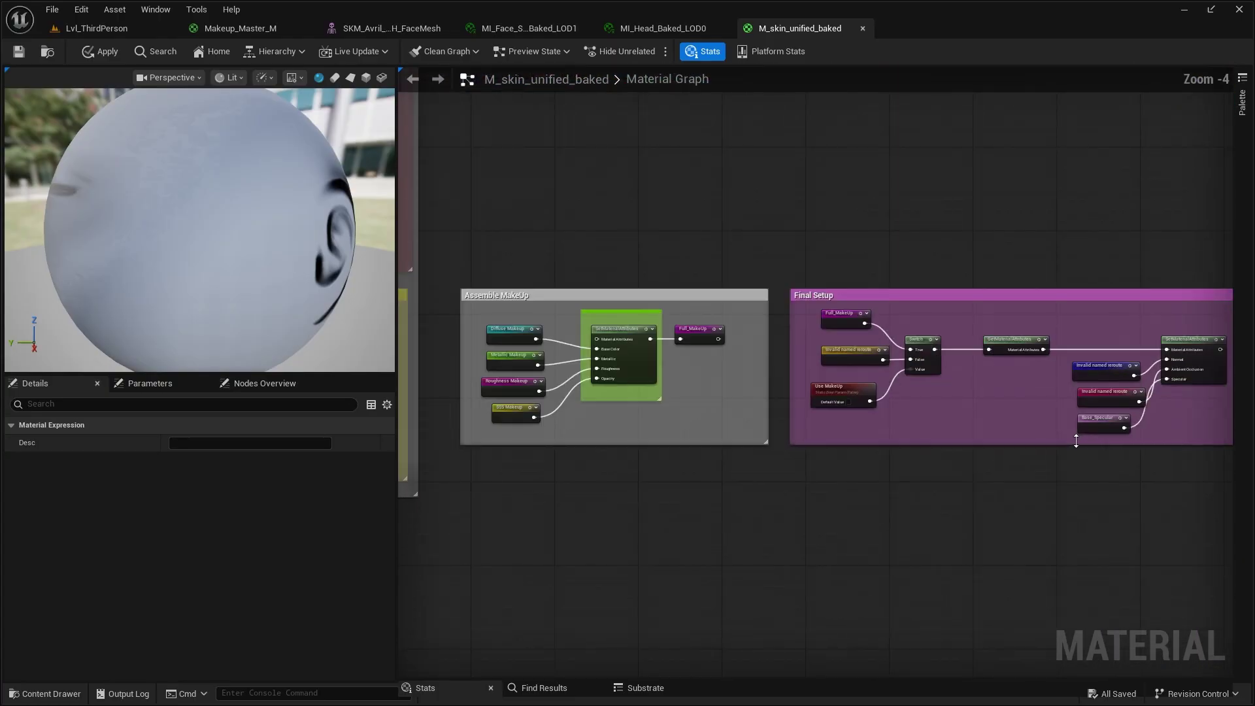
{"action": "scroll", "coordinate": [1024, 453], "scroll_direction": "down", "scroll_amount": 2}
{"action": "left_click_drag", "start_coordinate": [1189, 500], "coordinate": [842, 364]}
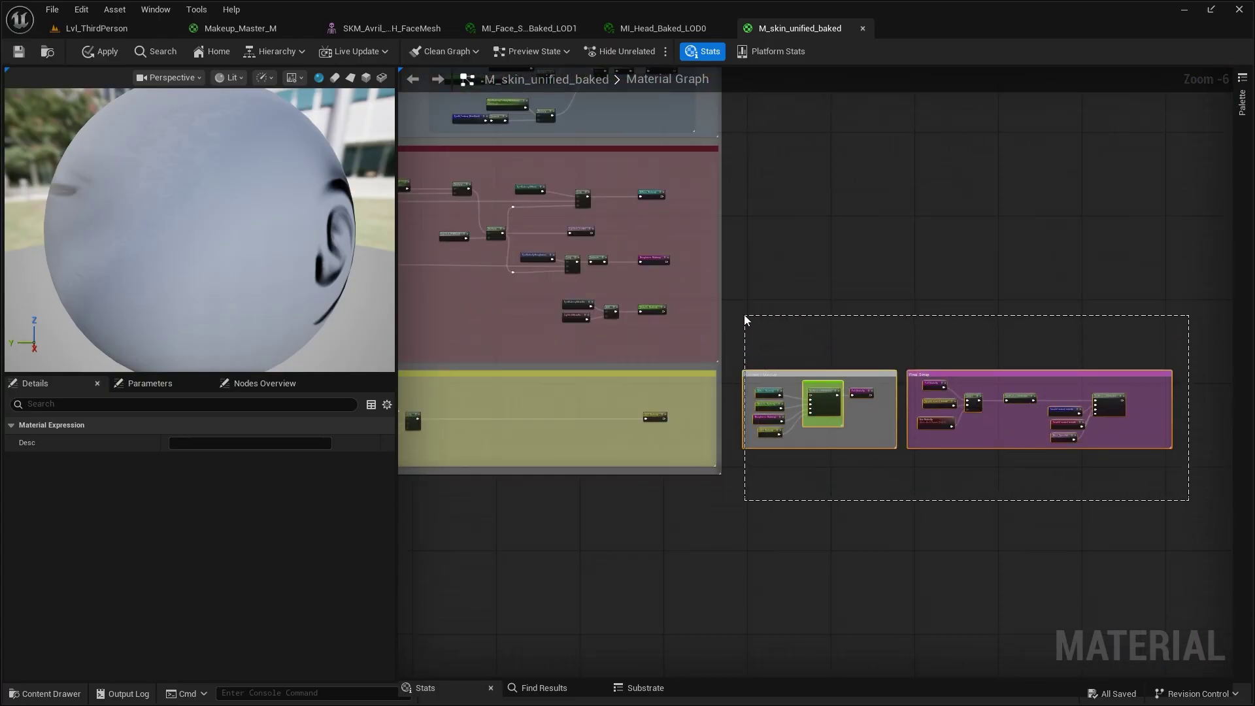
{"action": "left_click_drag", "start_coordinate": [744, 316], "coordinate": [743, 316]}
{"action": "right_click_drag", "start_coordinate": [883, 346], "coordinate": [1025, 463]}
{"action": "scroll", "coordinate": [1026, 462], "scroll_direction": "down", "scroll_amount": 4}
{"action": "left_click_drag", "start_coordinate": [1089, 477], "coordinate": [452, 93]}
{"action": "right_click_drag", "start_coordinate": [519, 198], "coordinate": [861, 421]}
{"action": "scroll", "coordinate": [800, 313], "scroll_direction": "up", "scroll_amount": 6}
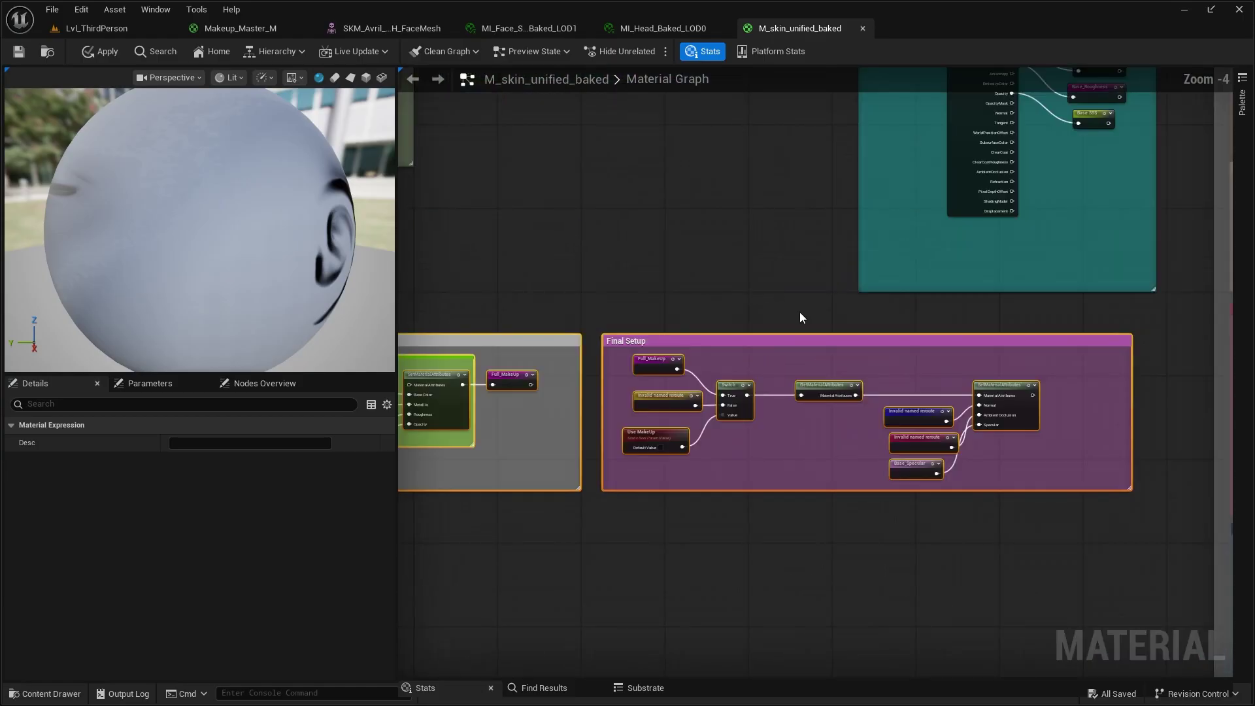
{"action": "left_click", "coordinate": [911, 338]}
- Remove the invalid named reroute feeding the Switch node's False input in Final Setup
{"action": "right_click_drag", "start_coordinate": [801, 318], "coordinate": [825, 431]}
{"action": "scroll", "coordinate": [905, 342], "scroll_direction": "up", "scroll_amount": 2}
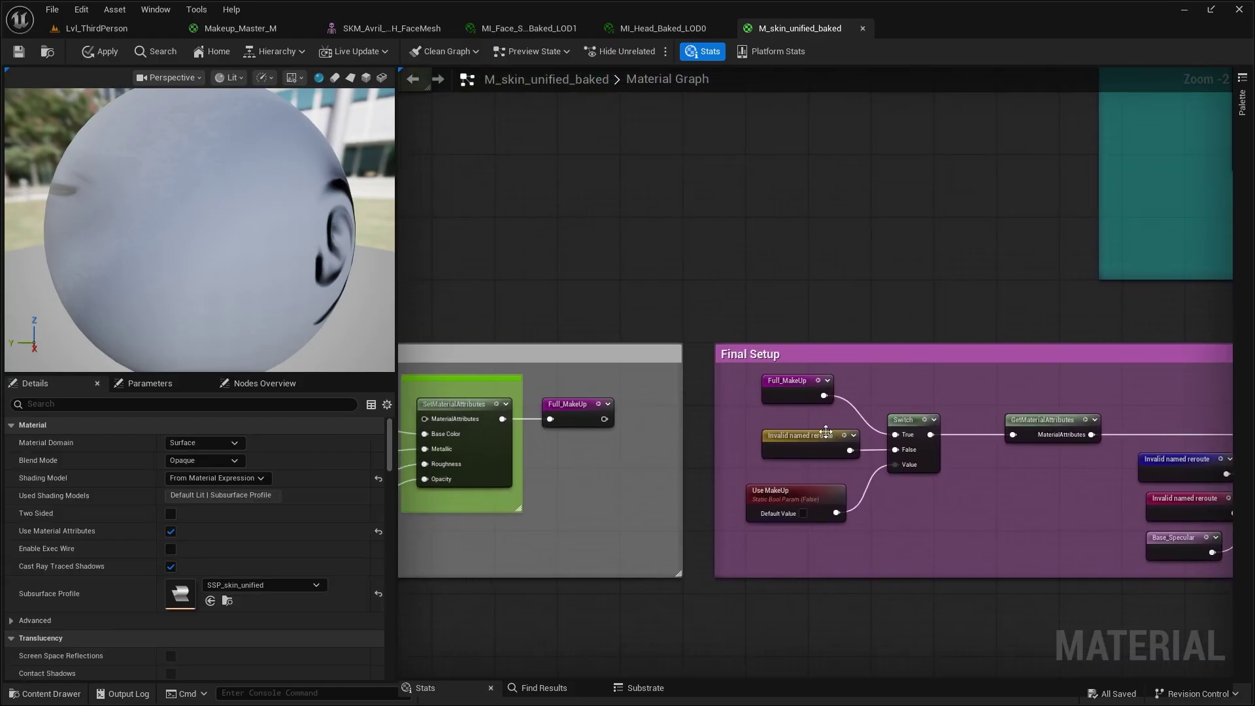
{"action": "left_click", "coordinate": [815, 440]}
{"action": "left_click_drag", "start_coordinate": [816, 440], "coordinate": [776, 442]}
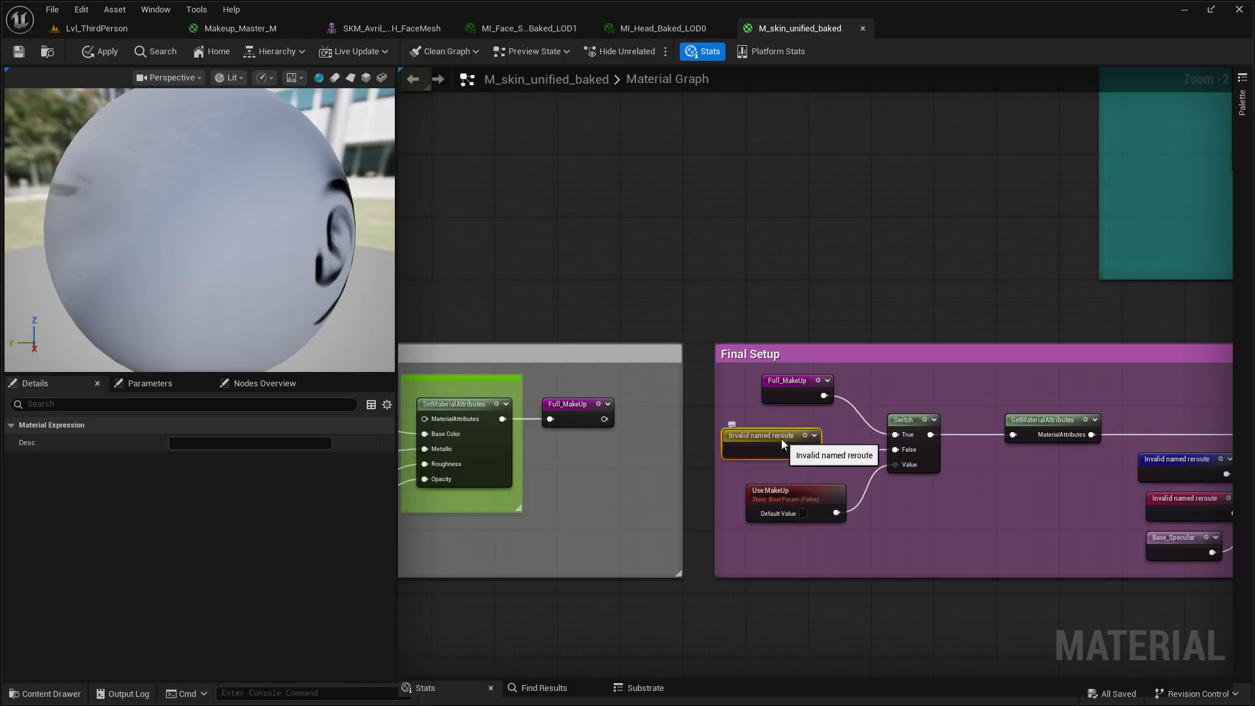
{"action": "right_click_drag", "start_coordinate": [994, 260], "coordinate": [887, 408]}
{"action": "scroll", "coordinate": [886, 409], "scroll_direction": "down", "scroll_amount": 2}
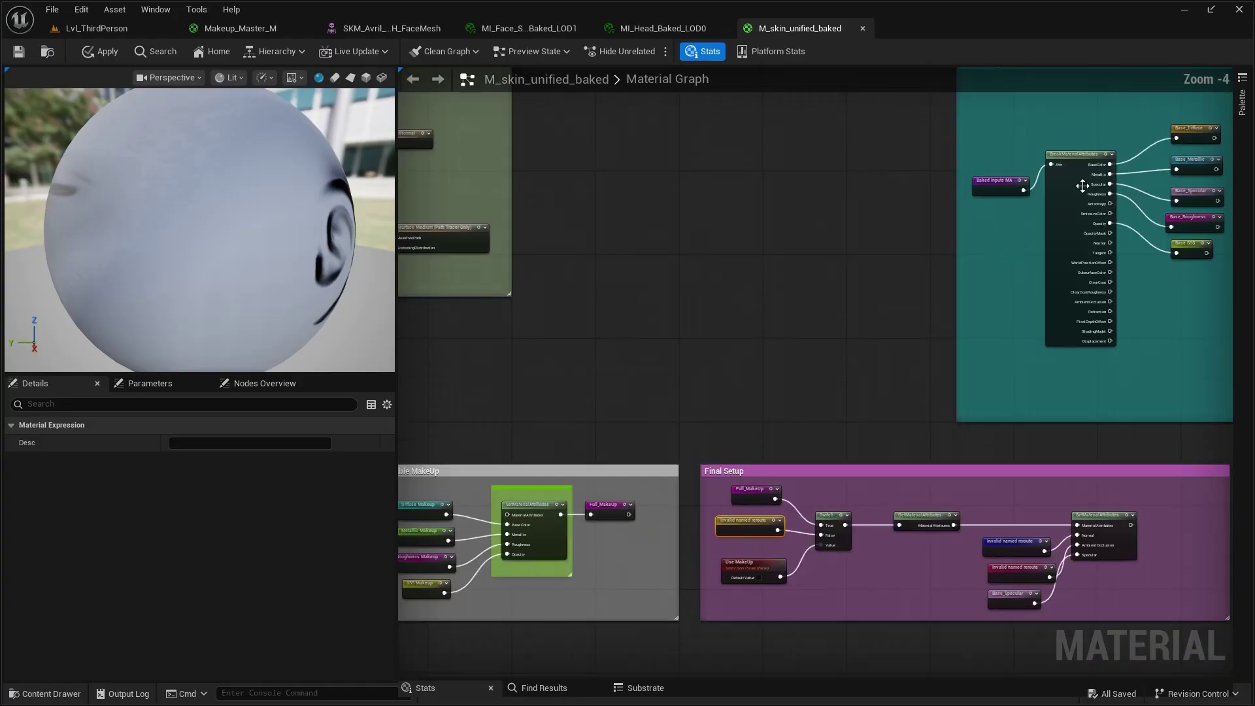
{"action": "right_click_drag", "start_coordinate": [782, 436], "coordinate": [772, 430]}
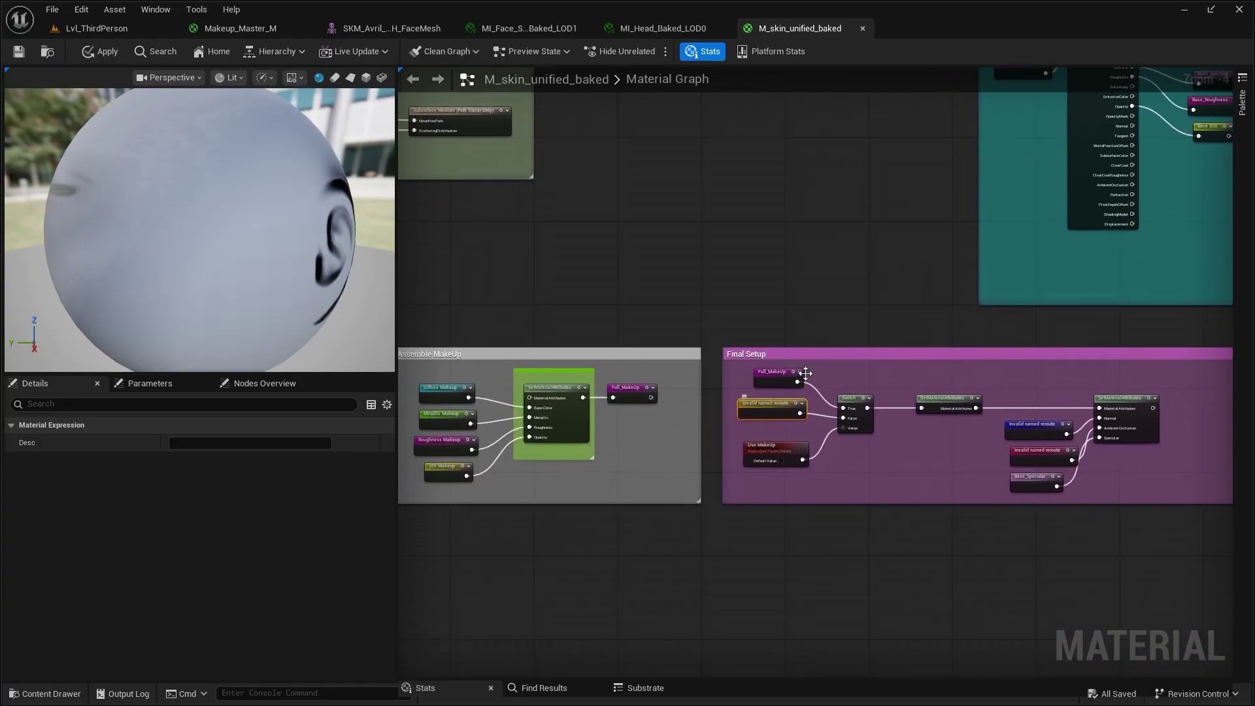
{"action": "left_click", "coordinate": [711, 418]}
{"action": "right_click_drag", "start_coordinate": [531, 446], "coordinate": [656, 449]}
{"action": "scroll", "coordinate": [657, 449], "scroll_direction": "up", "scroll_amount": 2}
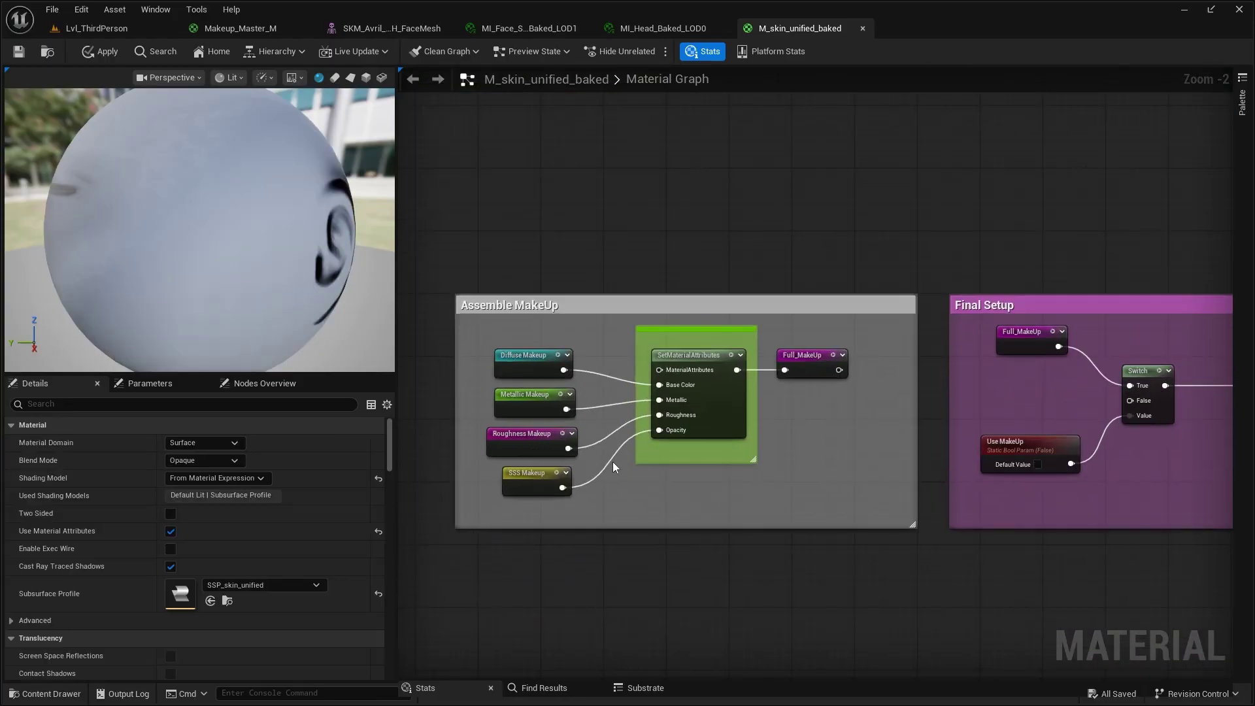
- Place the Assemble MakeUp group directly beneath Initial Setup and the Final Setup group beneath Final Material
{"action": "scroll", "coordinate": [991, 204], "scroll_direction": "down", "scroll_amount": 2}
{"action": "right_click_drag", "start_coordinate": [939, 196], "coordinate": [820, 259]}
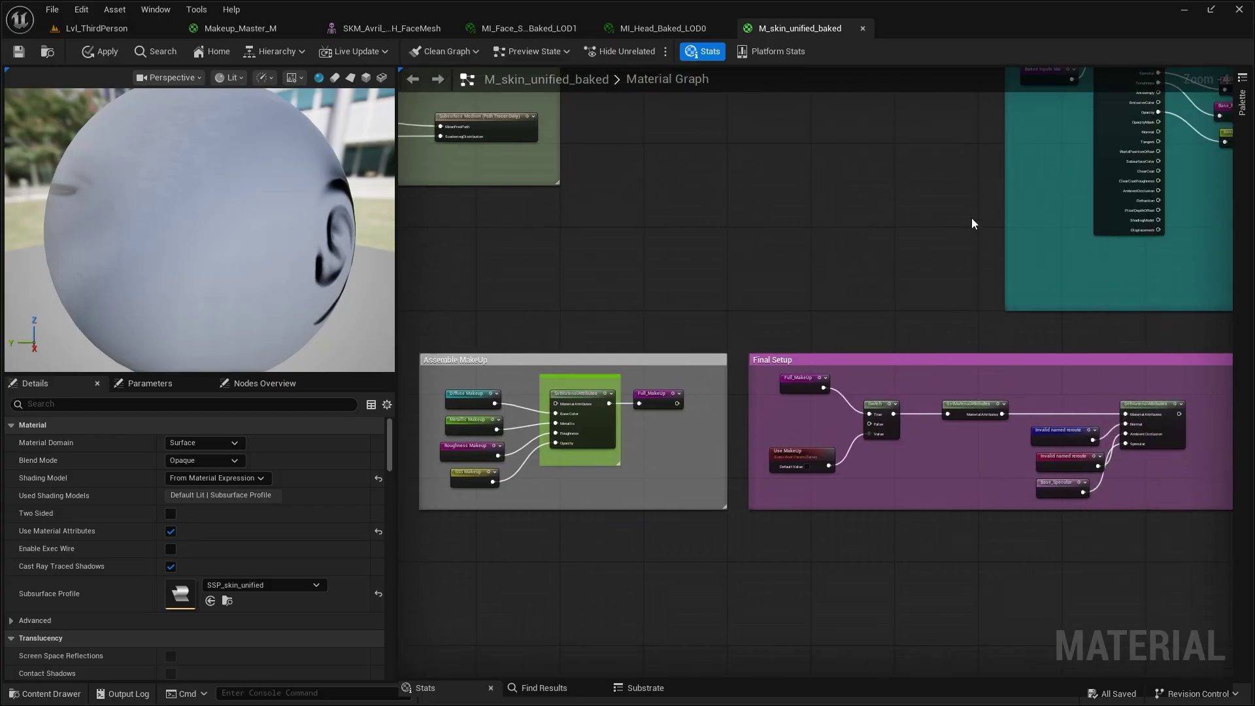
{"action": "scroll", "coordinate": [972, 221], "scroll_direction": "down", "scroll_amount": 1}
{"action": "right_click_drag", "start_coordinate": [972, 221], "coordinate": [869, 552]}
{"action": "mouse_move", "coordinate": [859, 554]}
{"action": "left_mouse_down"}
{"action": "mouse_move", "coordinate": [801, 255]}
{"action": "mouse_move", "coordinate": [758, 157]}
{"action": "mouse_move", "coordinate": [763, 486]}
{"action": "mouse_move", "coordinate": [855, 563]}
{"action": "left_mouse_up"}
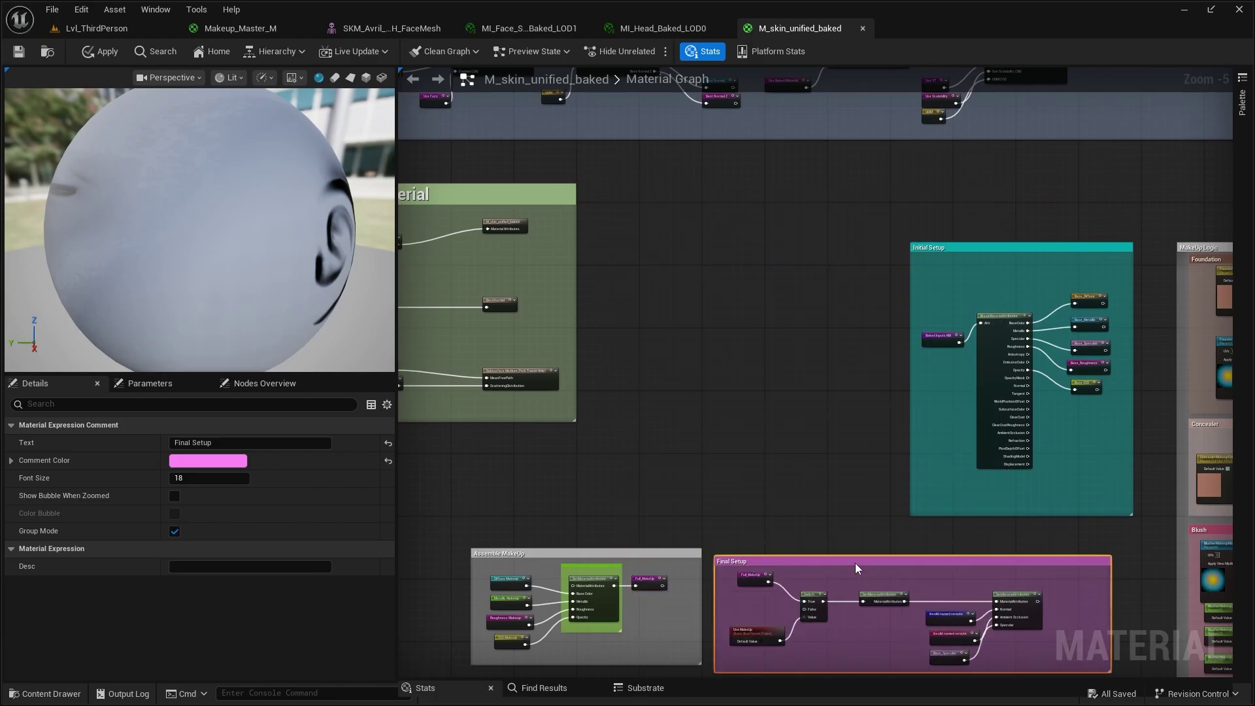
{"action": "right_click_drag", "start_coordinate": [691, 556], "coordinate": [755, 437]}
{"action": "left_click_drag", "start_coordinate": [756, 437], "coordinate": [1152, 567]}
{"action": "left_click_drag", "start_coordinate": [1048, 443], "coordinate": [796, 412]}
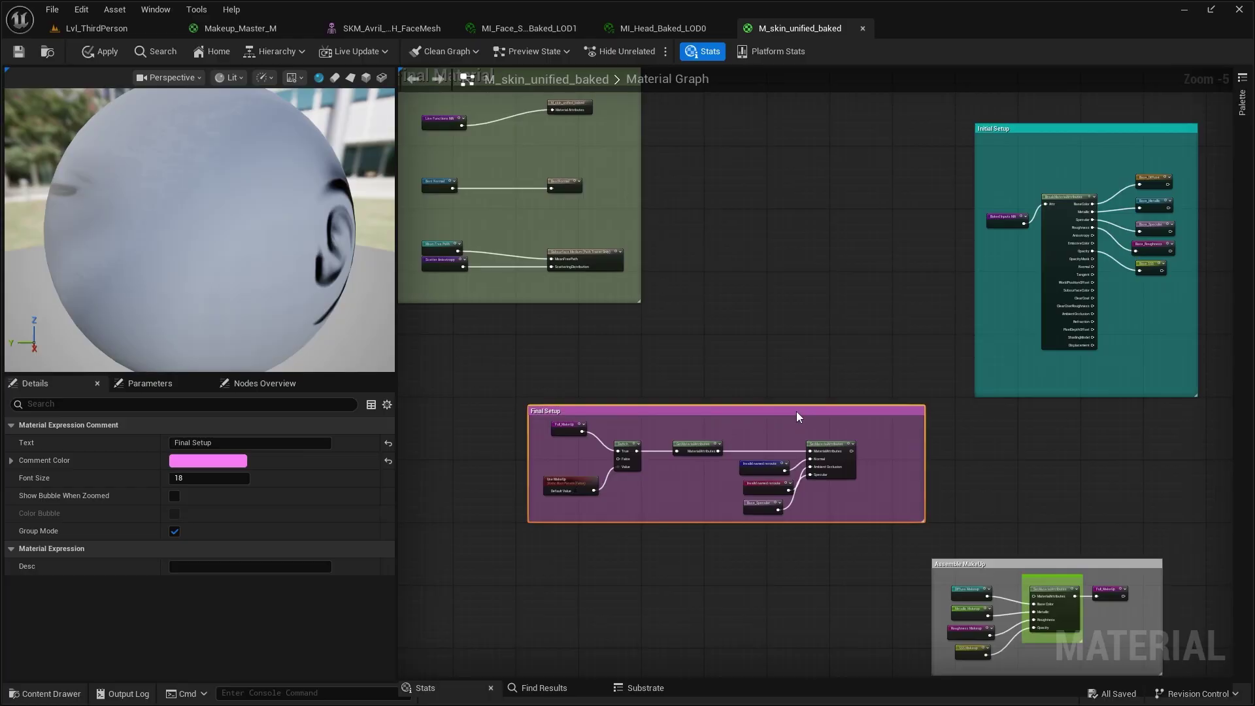
{"action": "left_click_drag", "start_coordinate": [995, 563], "coordinate": [1038, 422]}
- Detach the Switch with its Full_MakeUp and Use MakeUp inputs from Final Setup, place them in Live Functions, and shift Use Fuzz aside
{"action": "right_click_drag", "start_coordinate": [614, 484], "coordinate": [757, 634]}
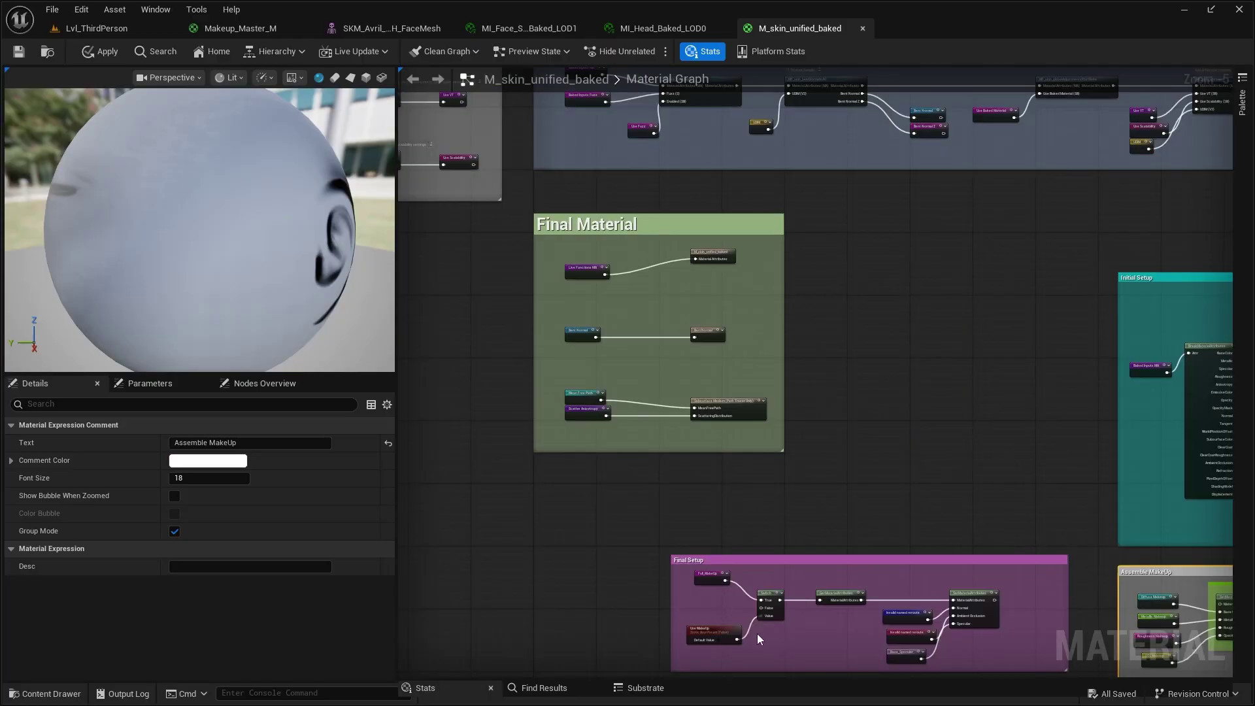
{"action": "right_click_drag", "start_coordinate": [838, 426], "coordinate": [885, 575]}
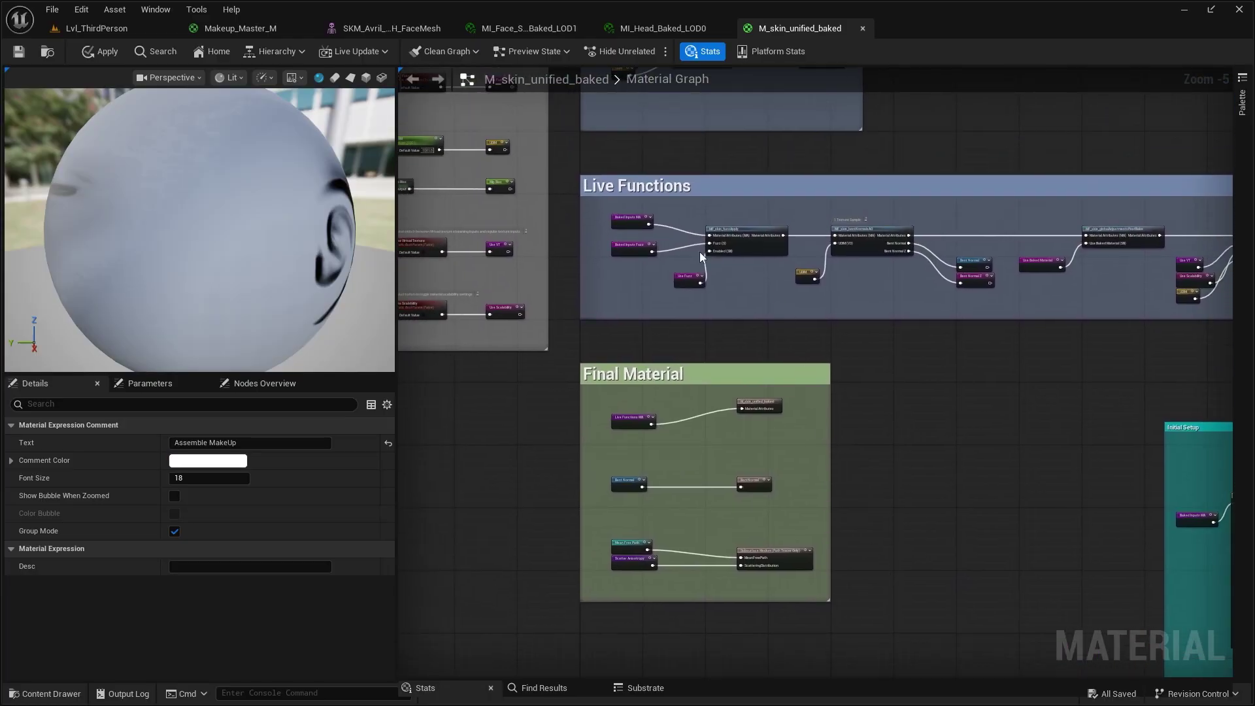
{"action": "right_click_drag", "start_coordinate": [913, 469], "coordinate": [887, 155]}
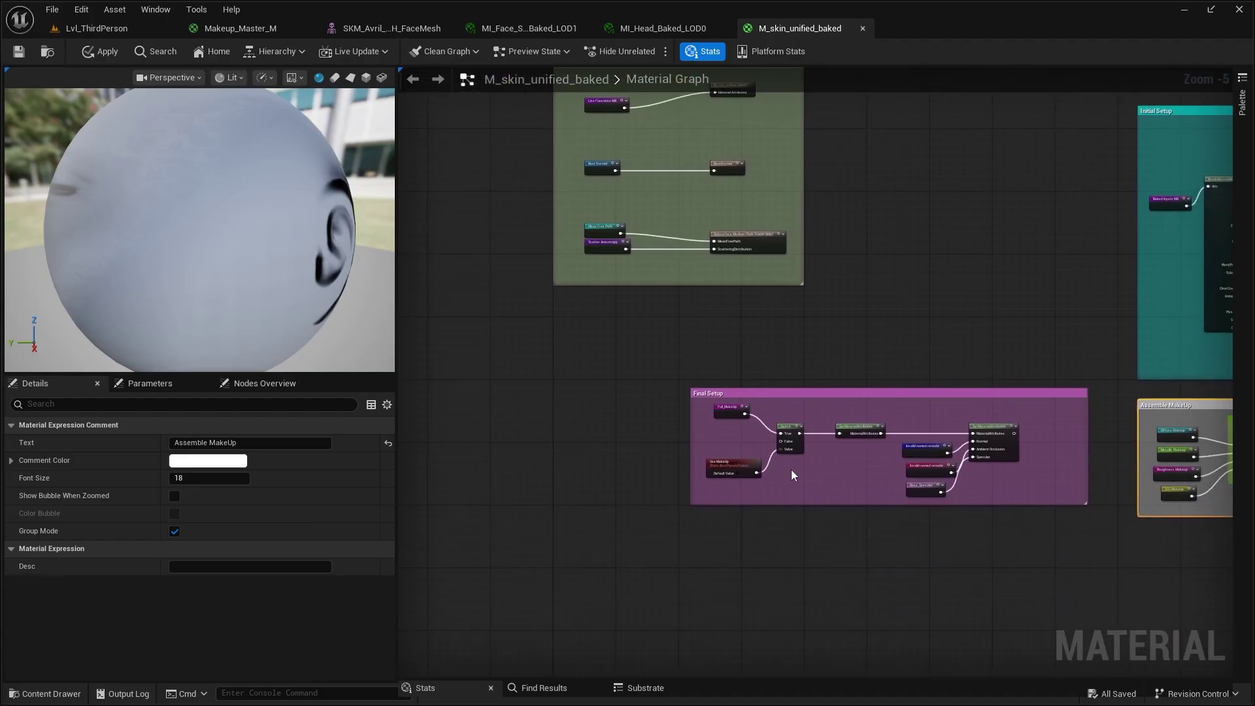
{"action": "scroll", "coordinate": [822, 469], "scroll_direction": "up", "scroll_amount": 2}
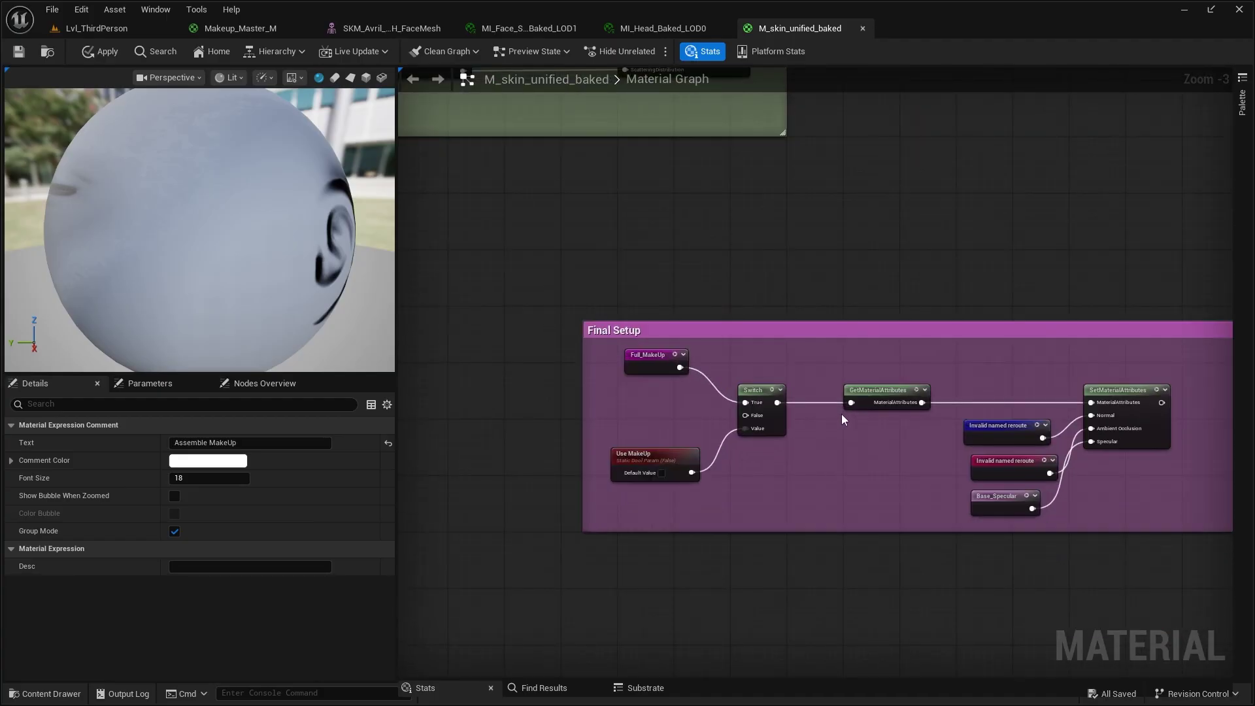
{"action": "right_click_drag", "start_coordinate": [841, 414], "coordinate": [845, 469]}
{"action": "left_click_drag", "start_coordinate": [855, 458], "coordinate": [820, 428], "text": "ctrl"}
{"action": "left_click_drag", "start_coordinate": [608, 400], "coordinate": [799, 544]}
{"action": "left_click_drag", "start_coordinate": [658, 410], "coordinate": [834, 160]}
{"action": "right_click_drag", "start_coordinate": [864, 88], "coordinate": [955, 485]}
{"action": "scroll", "coordinate": [905, 492], "scroll_direction": "down", "scroll_amount": 2}
{"action": "left_click_drag", "start_coordinate": [902, 529], "coordinate": [655, 213]}
{"action": "scroll", "coordinate": [715, 205], "scroll_direction": "up", "scroll_amount": 2}
{"action": "right_click_drag", "start_coordinate": [717, 209], "coordinate": [736, 288]}
{"action": "left_click_drag", "start_coordinate": [782, 316], "coordinate": [838, 338]}
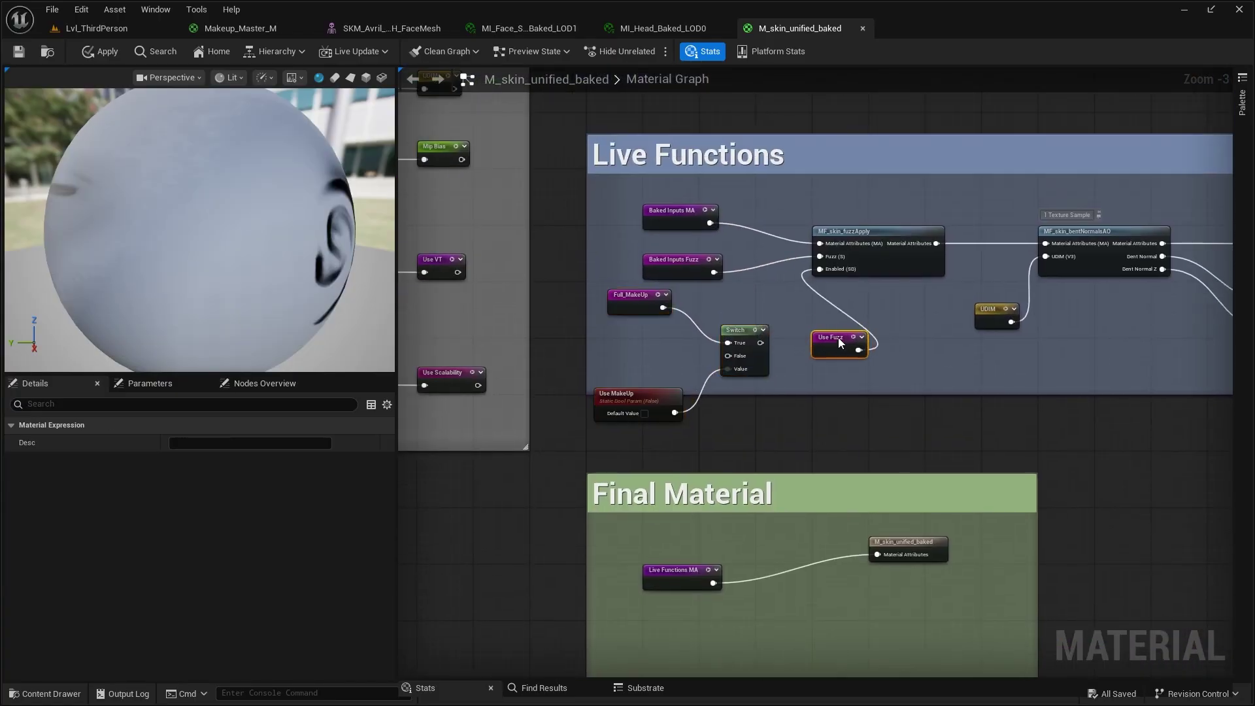
- Arrange the Switch in Live Functions, wire Baked Inputs MA to its False input, and route its output into MF_skin_fuzzApply's Material Attributes
{"action": "right_click_drag", "start_coordinate": [807, 313], "coordinate": [802, 353]}
{"action": "scroll", "coordinate": [834, 248], "scroll_direction": "up", "scroll_amount": 2}
{"action": "left_click", "coordinate": [948, 277]}
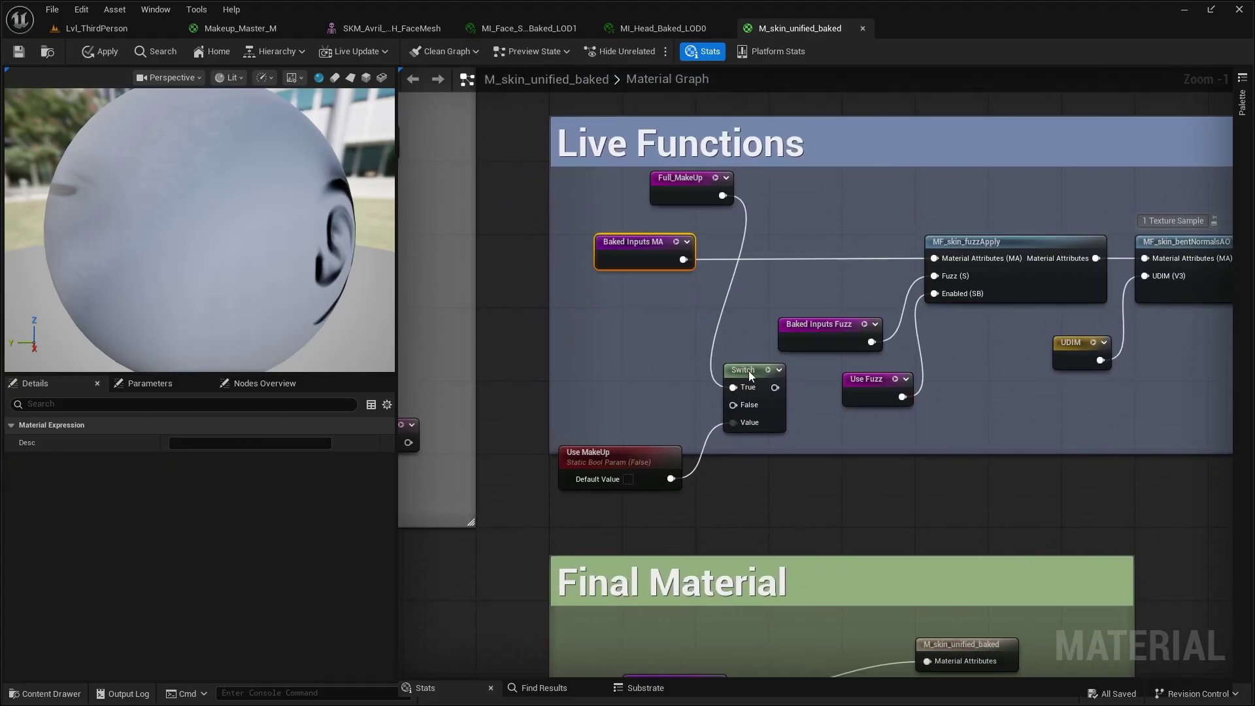
{"action": "left_click_drag", "start_coordinate": [749, 372], "coordinate": [813, 226]}
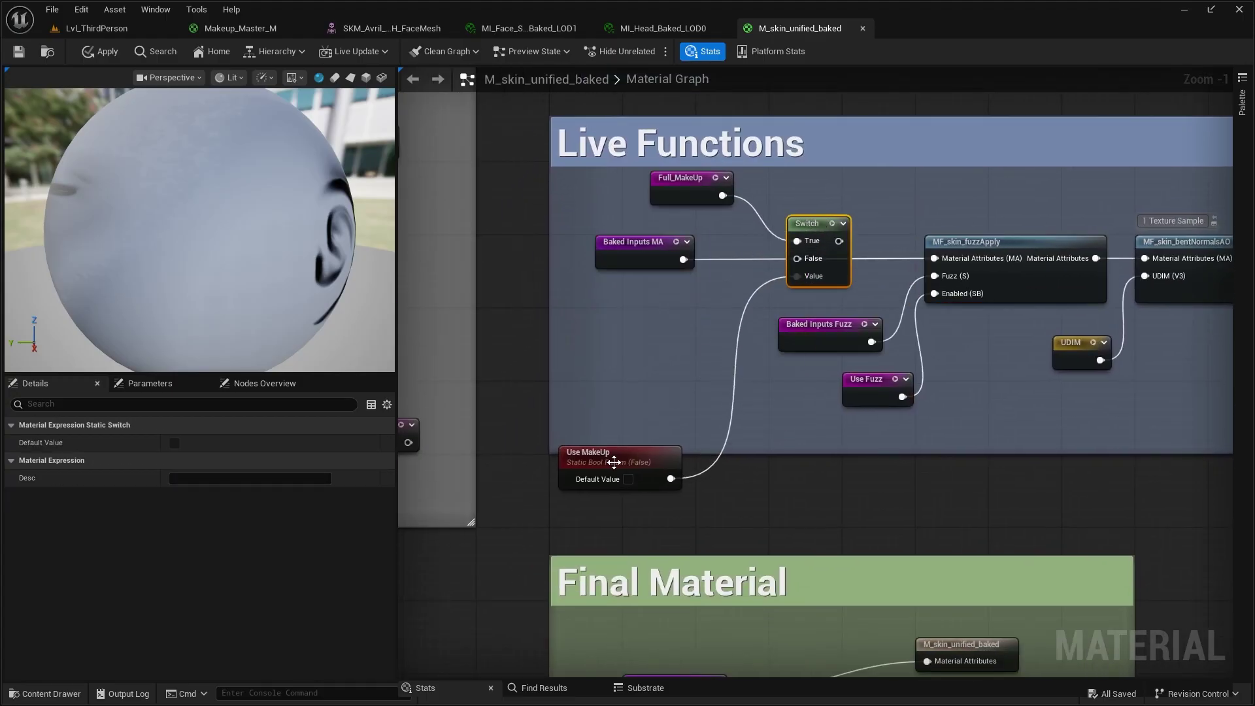
{"action": "left_click_drag", "start_coordinate": [613, 464], "coordinate": [659, 325]}
{"action": "left_click_drag", "start_coordinate": [689, 261], "coordinate": [797, 259]}
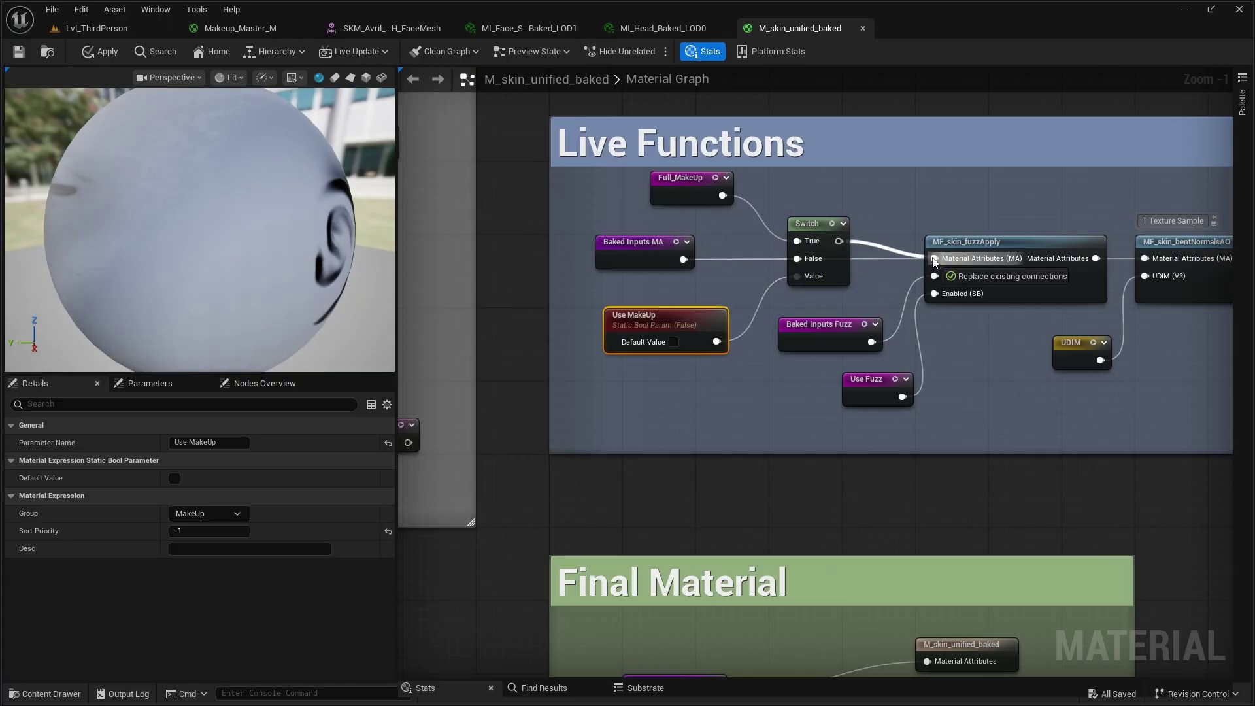
{"action": "left_click_drag", "start_coordinate": [935, 261], "coordinate": [934, 260]}
- Delete the entire Final Setup comment group together with the nodes it contains
{"action": "scroll", "coordinate": [1032, 496], "scroll_direction": "down", "scroll_amount": 3}
{"action": "right_click_drag", "start_coordinate": [1056, 544], "coordinate": [819, 300]}
{"action": "left_click", "coordinate": [995, 489]}
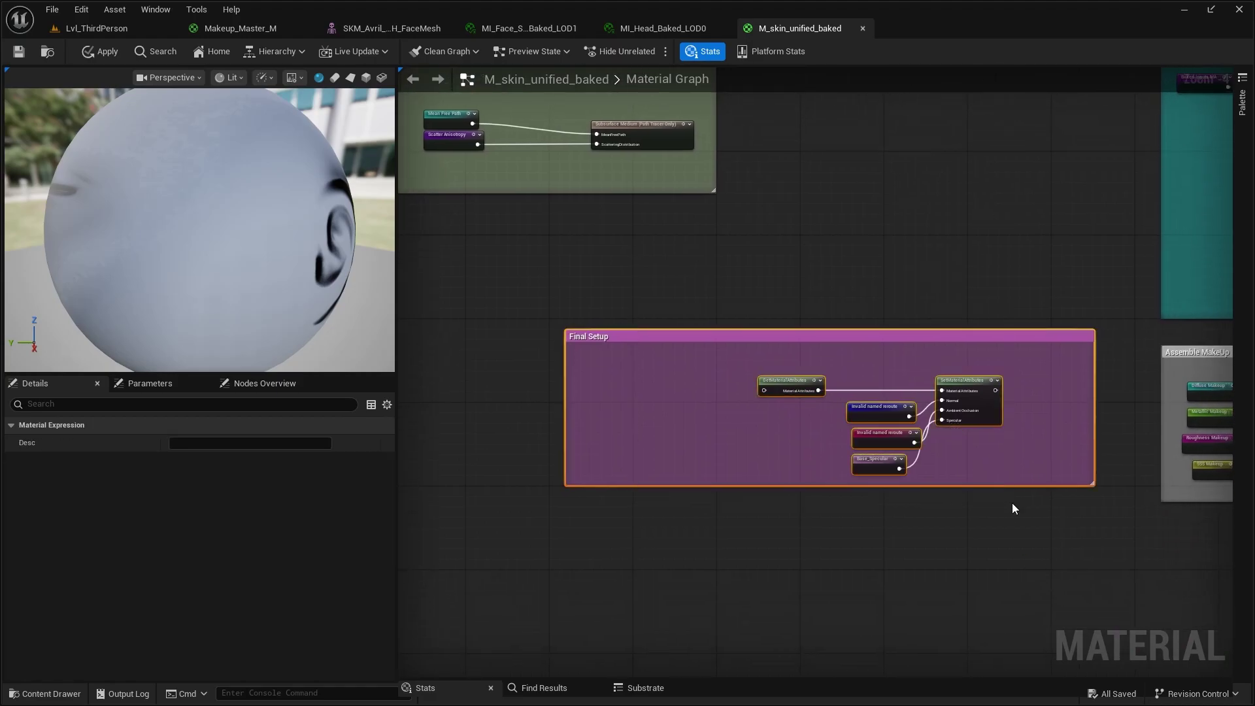
{"action": "key", "text": "Delete"}
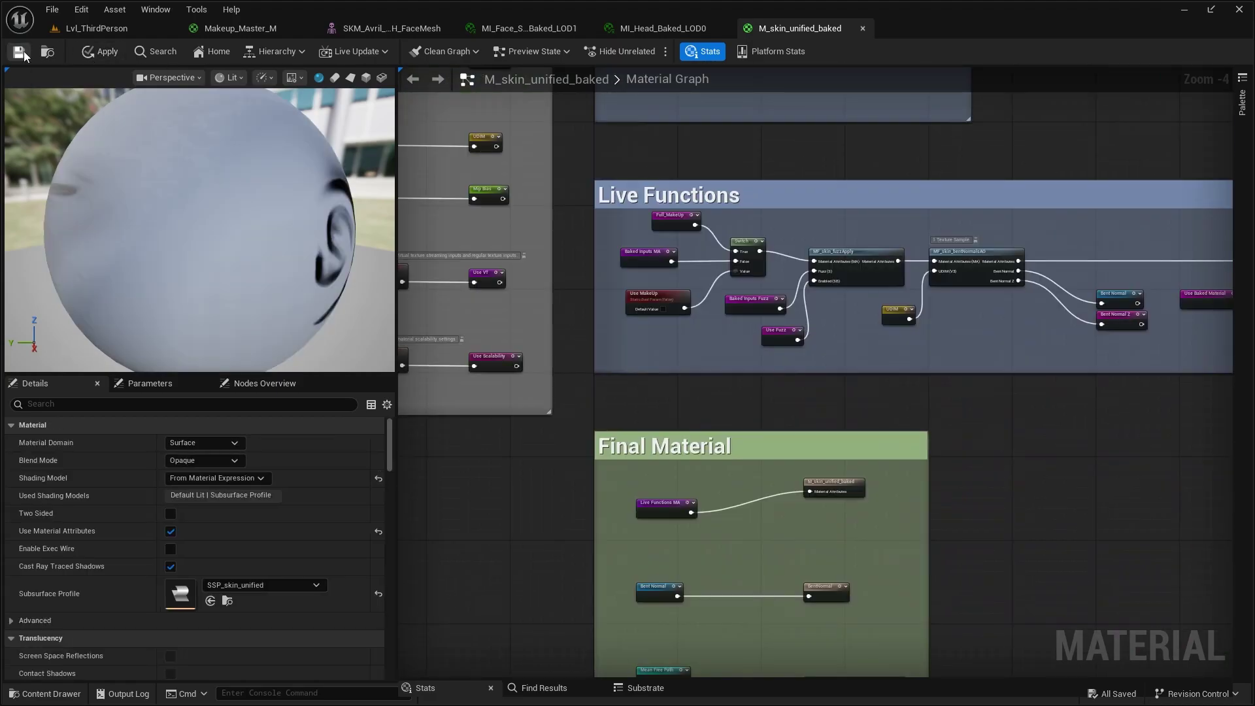
- Close the MI_Head_Baked_LOD0 and M_skin_unified_baked editors
{"action": "left_click", "coordinate": [686, 25]}
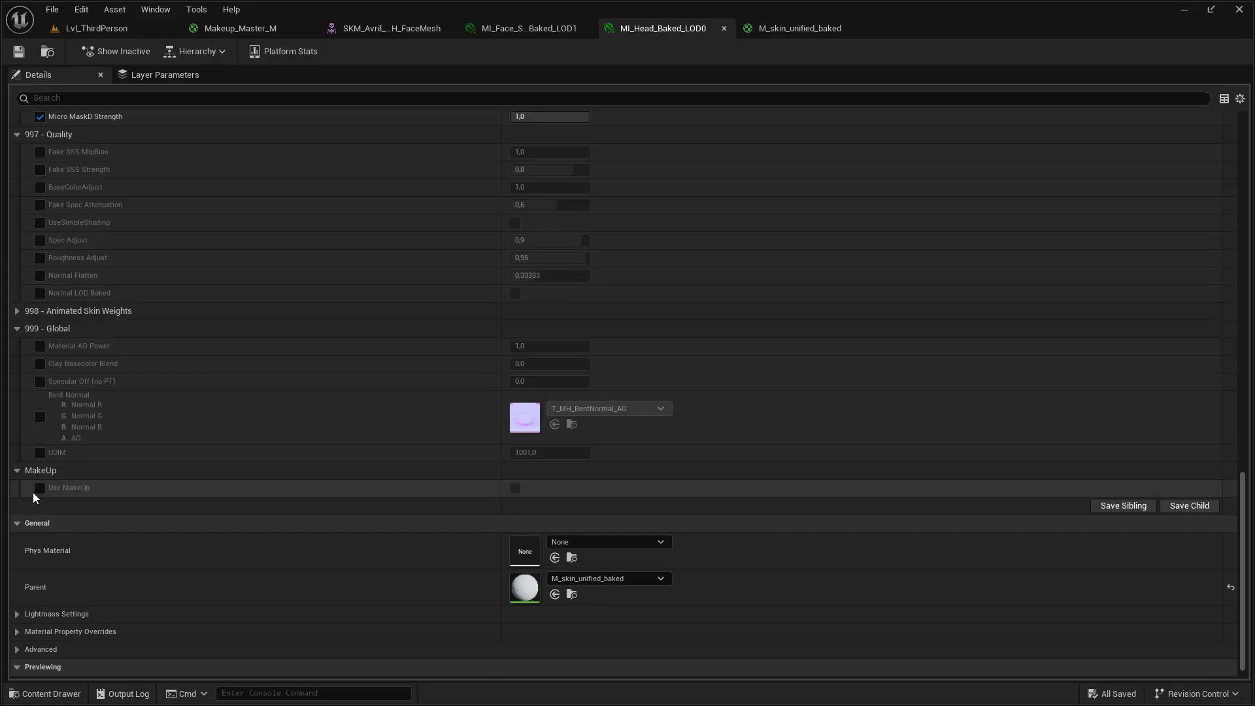
{"action": "left_click", "coordinate": [723, 28]}
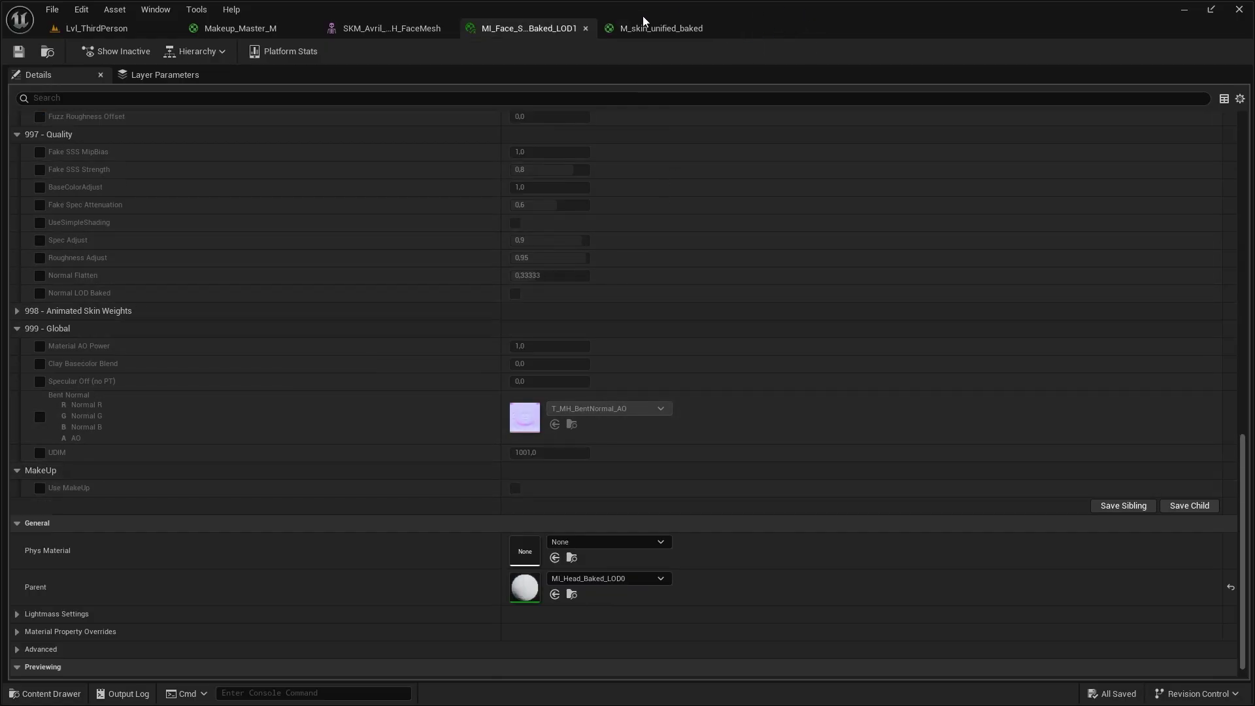
{"action": "left_click", "coordinate": [722, 28]}
- Float the face skin Baked_LOD1 material instance beside the face mesh preview and override Use MakeUp to true
{"action": "left_click_drag", "start_coordinate": [523, 28], "coordinate": [817, 117]}
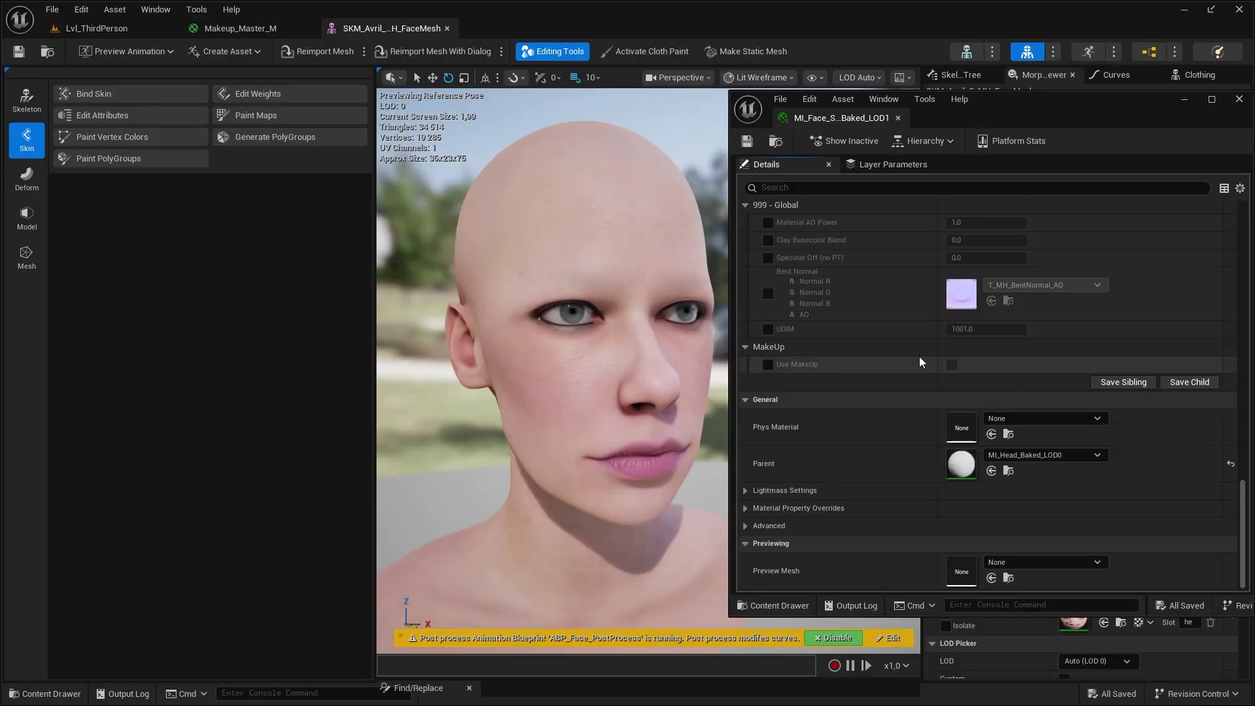
{"action": "left_click", "coordinate": [768, 365]}
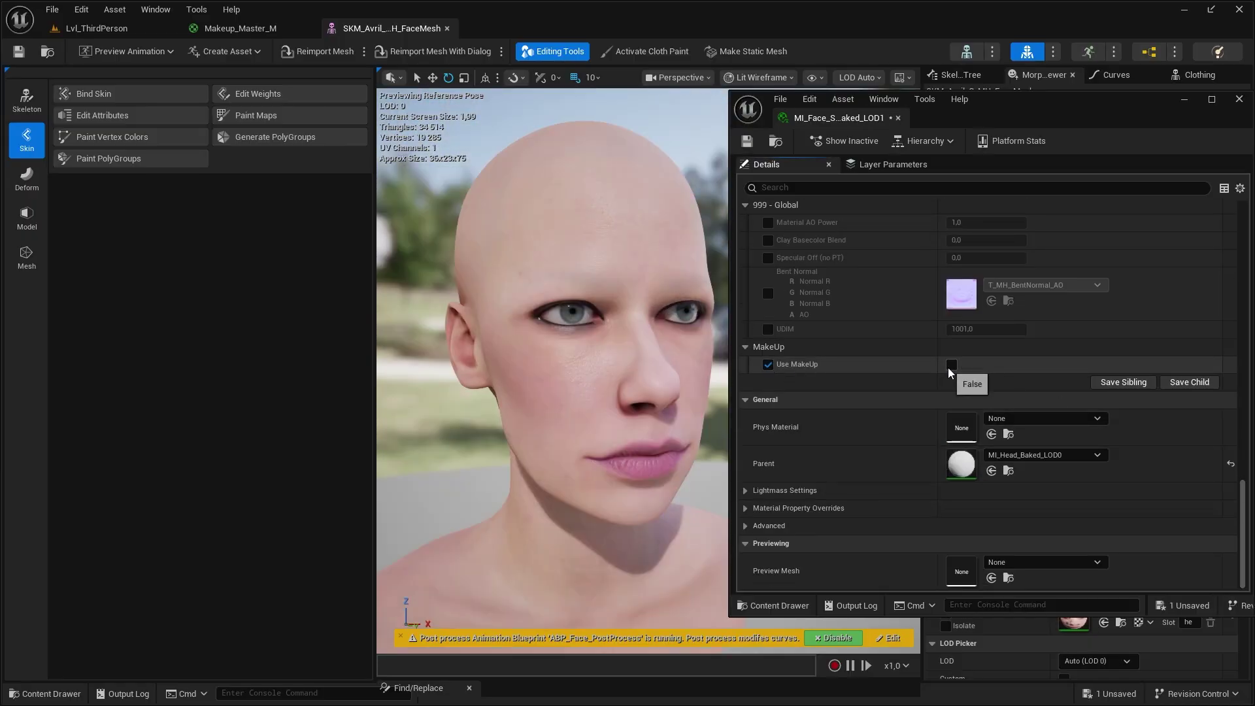
{"action": "left_click", "coordinate": [951, 364]}
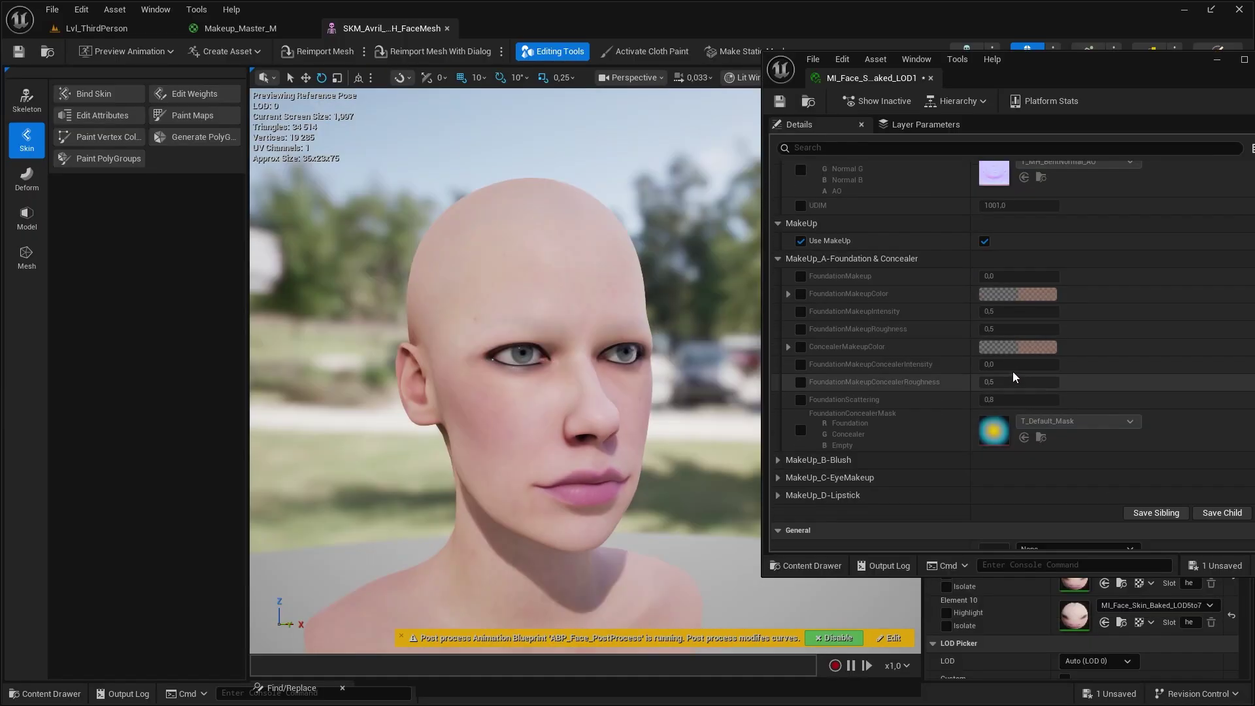
- Set FoundationMakeup to 1.0 and assign the T_FoundationConcealer_001 texture to FoundationConcealerMask
{"action": "scroll", "coordinate": [1015, 378], "scroll_direction": "down", "scroll_amount": 2}
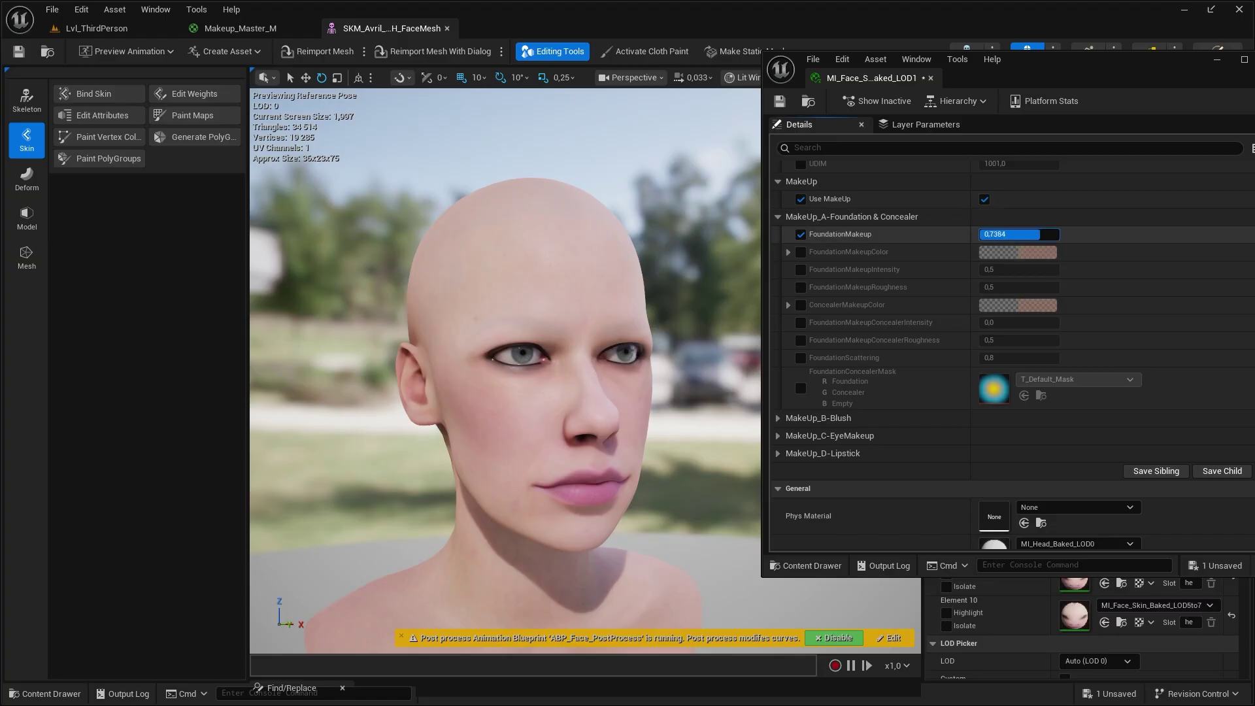
{"action": "left_click_drag", "start_coordinate": [1020, 234], "coordinate": [1057, 234]}
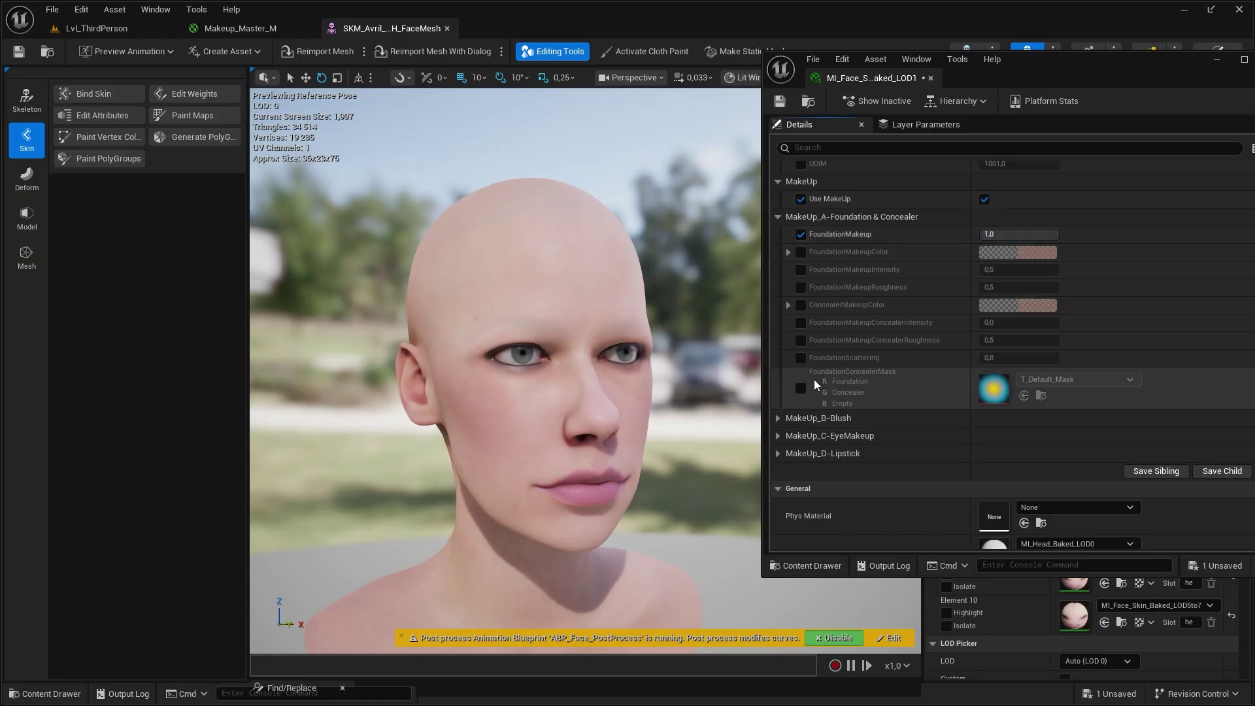
{"action": "left_click", "coordinate": [800, 388]}
{"action": "key", "text": "ctrl+space"}
{"action": "type", "text": "f"}
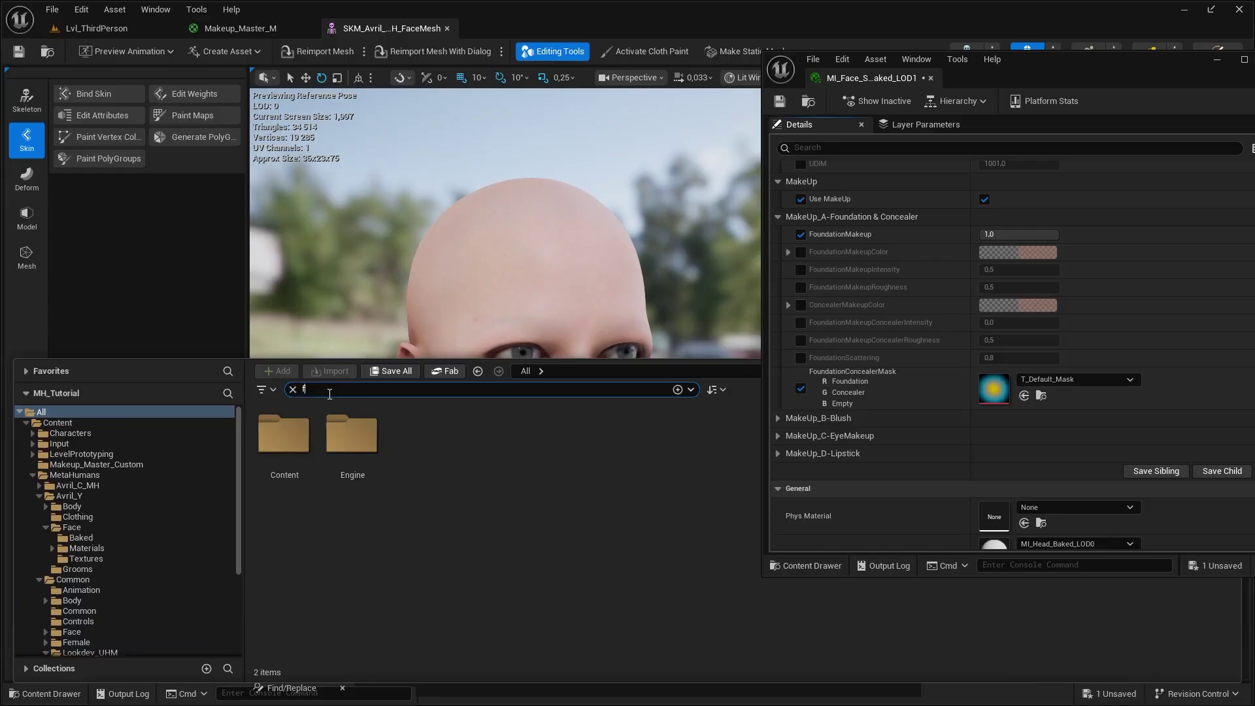
{"action": "type", "text": "ound"}
{"action": "left_click_drag", "start_coordinate": [310, 443], "coordinate": [1068, 387]}
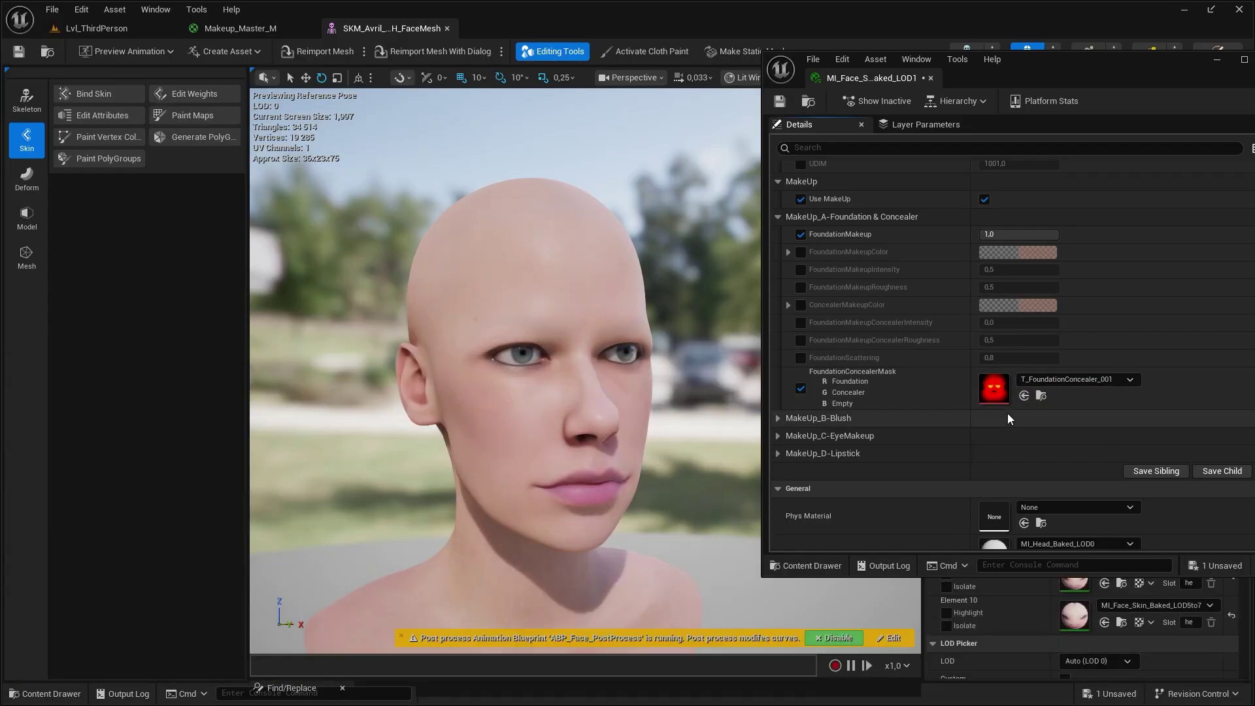
- Enable overrides for the remaining foundation and concealer color, intensity, roughness and scattering parameters
{"action": "left_click", "coordinate": [801, 252]}
{"action": "left_click", "coordinate": [800, 270]}
{"action": "left_click", "coordinate": [801, 287]}
{"action": "left_click", "coordinate": [800, 304]}
{"action": "left_click", "coordinate": [801, 323]}
{"action": "left_click", "coordinate": [801, 340]}
{"action": "left_click", "coordinate": [800, 358]}
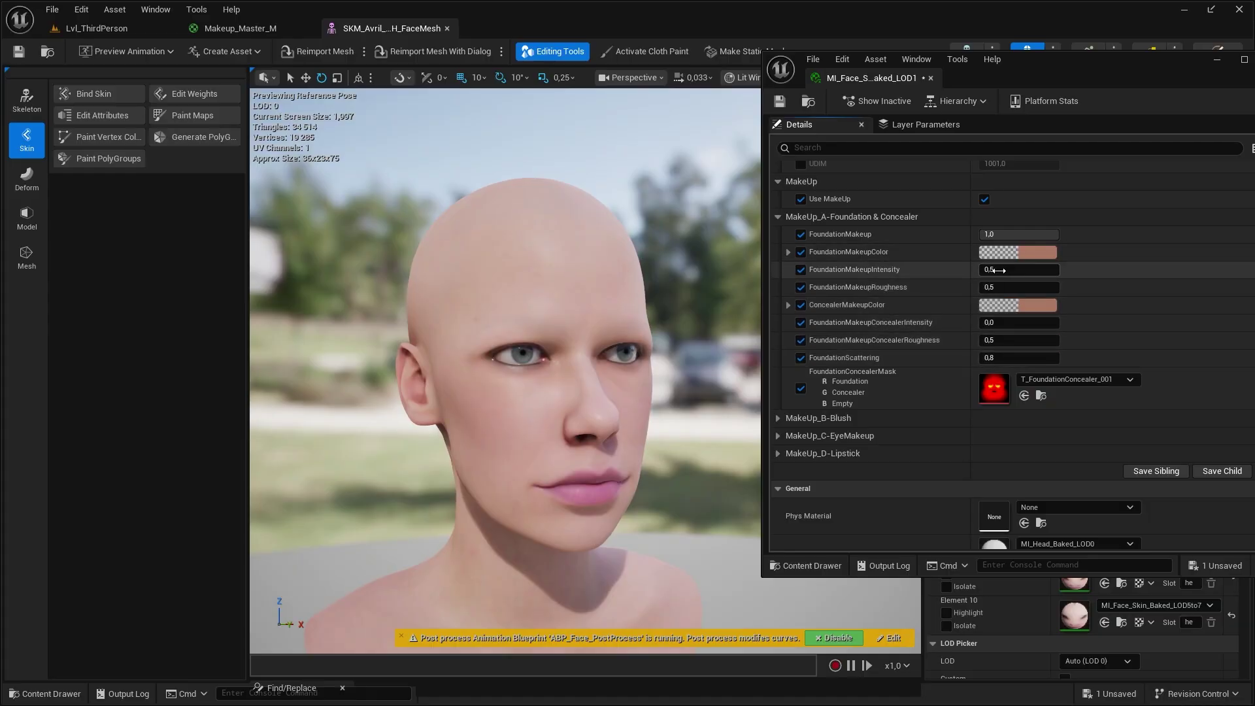
- Try different foundation tints and set FoundationMakeupColor to a muted dusty pink
{"action": "mouse_move", "coordinate": [1020, 270]}
{"action": "left_mouse_down"}
{"action": "mouse_move", "coordinate": [1046, 269]}
{"action": "mouse_move", "coordinate": [995, 268]}
{"action": "mouse_move", "coordinate": [1010, 266]}
{"action": "left_mouse_up"}
{"action": "left_click", "coordinate": [1032, 255]}
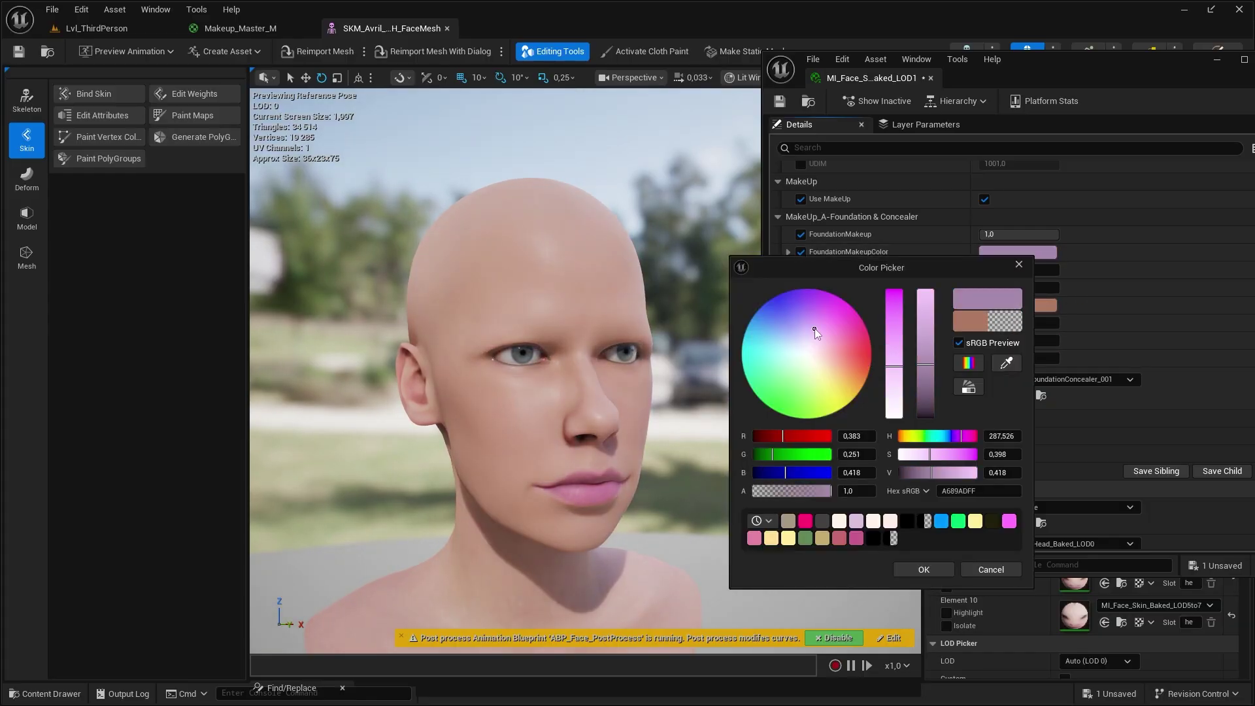
{"action": "left_click_drag", "start_coordinate": [815, 330], "coordinate": [794, 310]}
{"action": "left_click", "coordinate": [922, 570]}
{"action": "left_click", "coordinate": [1000, 252]}
{"action": "left_click", "coordinate": [766, 389]}
{"action": "left_click", "coordinate": [888, 566]}
{"action": "left_click", "coordinate": [996, 256]}
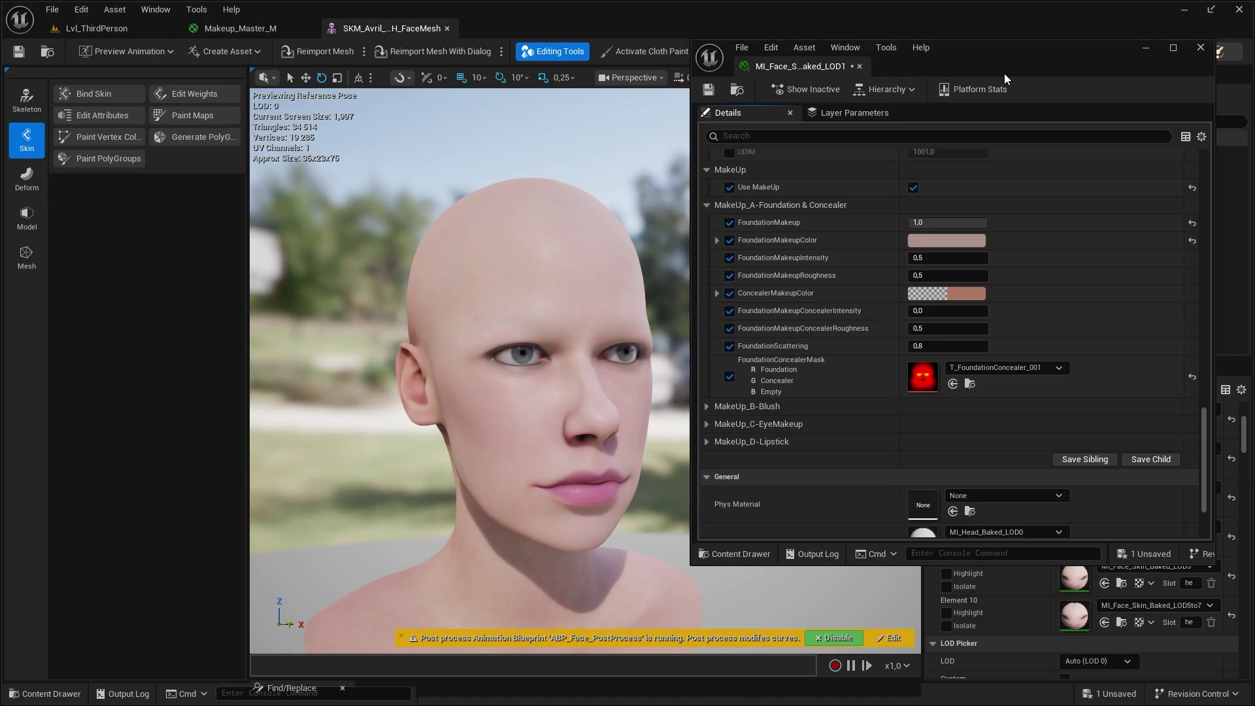
- Set FoundationMakeupConcealerIntensity to 1.0 and ConcealerMakeupColor to a light purple
{"action": "left_click_drag", "start_coordinate": [1004, 73], "coordinate": [957, 60]}
{"action": "left_click", "coordinate": [974, 310]}
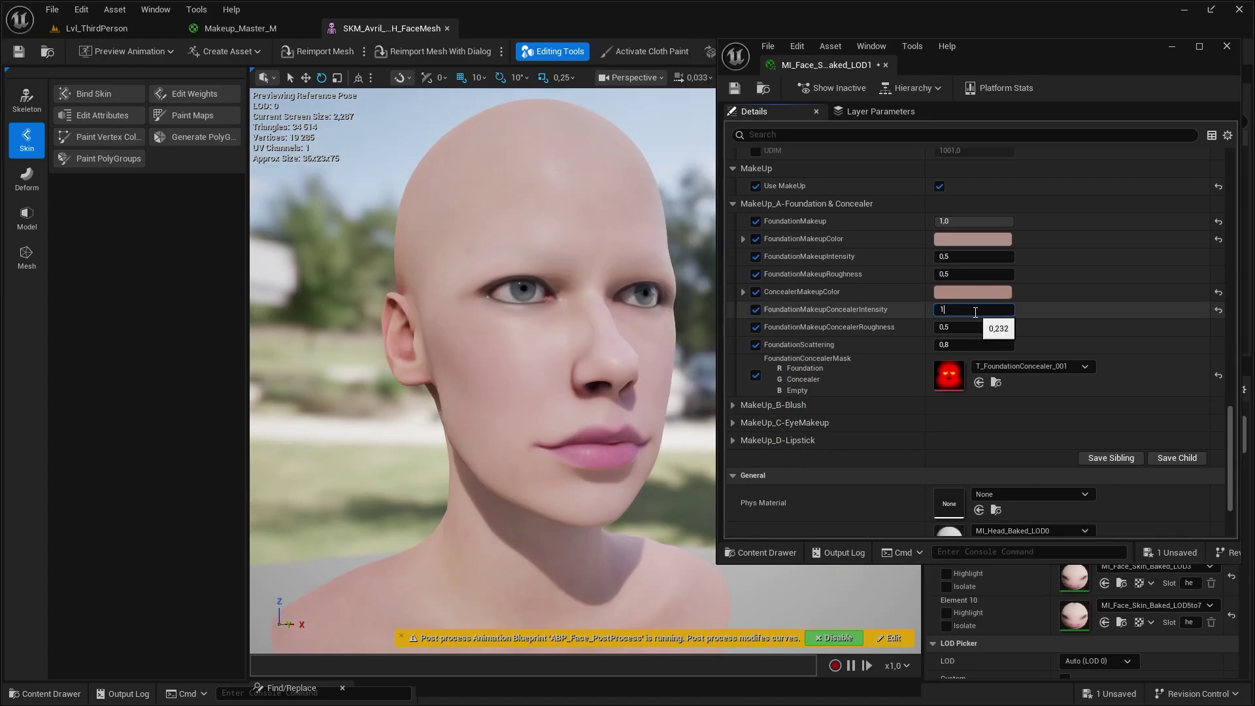
{"action": "left_click", "coordinate": [980, 292]}
{"action": "left_click", "coordinate": [787, 397]}
{"action": "left_click", "coordinate": [870, 633]}
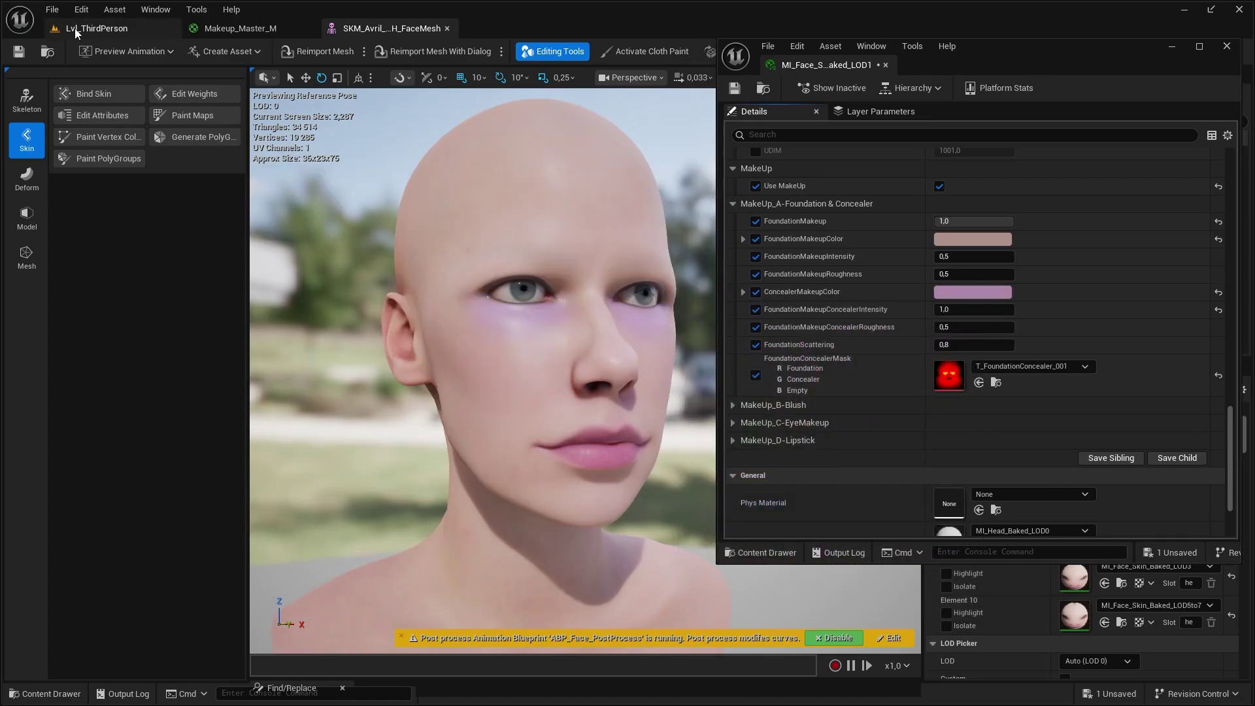
- Assign T_BlushMakeup_HighCurve to BlusherMakeupMask and open that texture to inspect its mask channels
{"action": "left_click", "coordinate": [80, 29]}
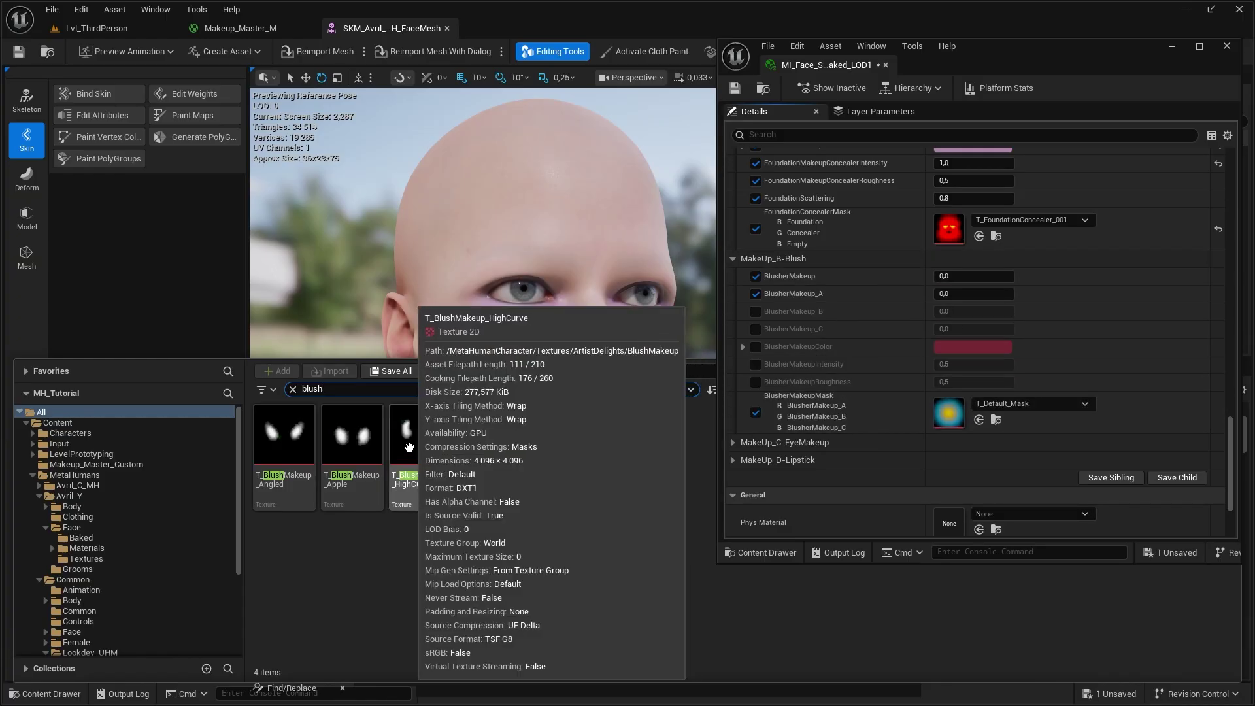
{"action": "left_click_drag", "start_coordinate": [409, 447], "coordinate": [949, 413]}
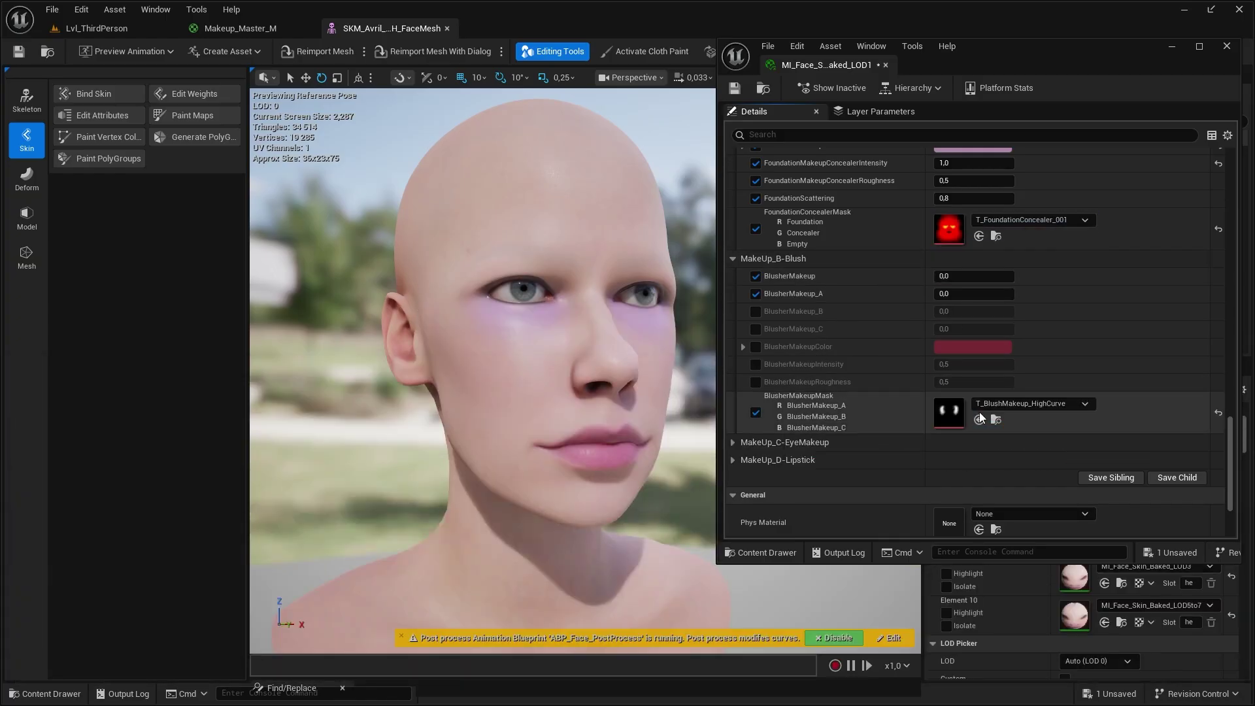
{"action": "left_click", "coordinate": [49, 693]}
{"action": "double_click", "coordinate": [419, 438]}
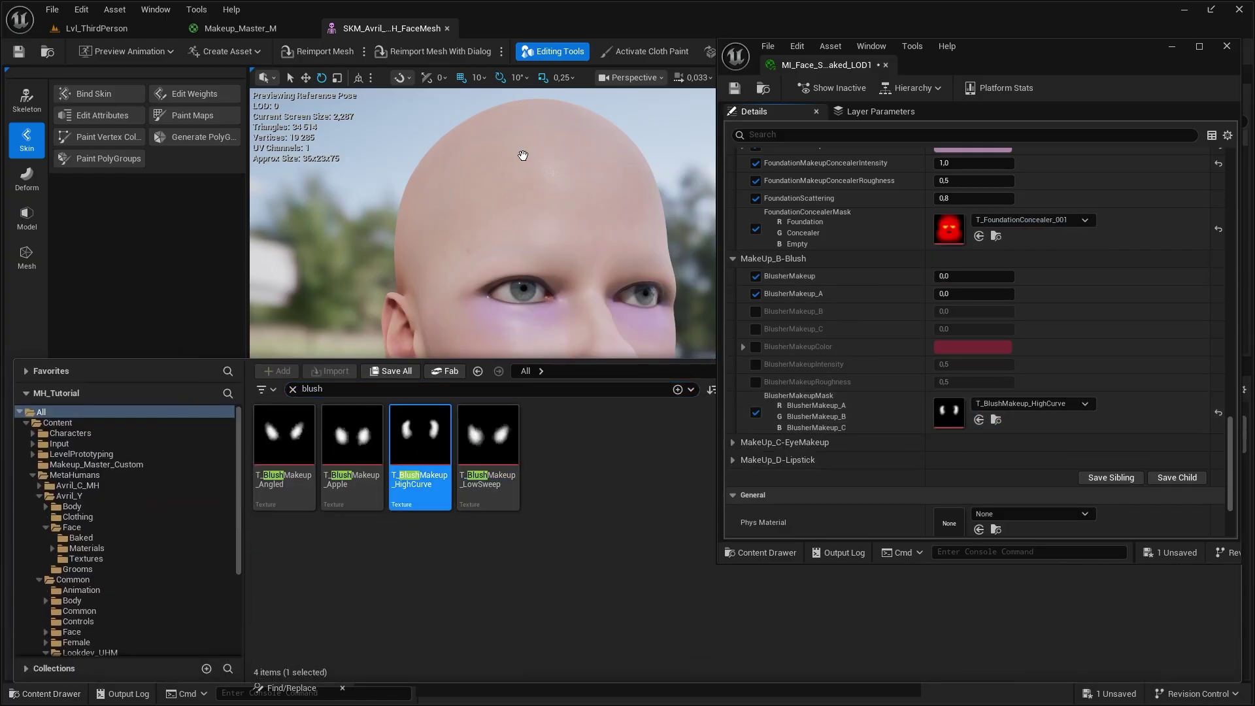
{"action": "left_click", "coordinate": [264, 53]}
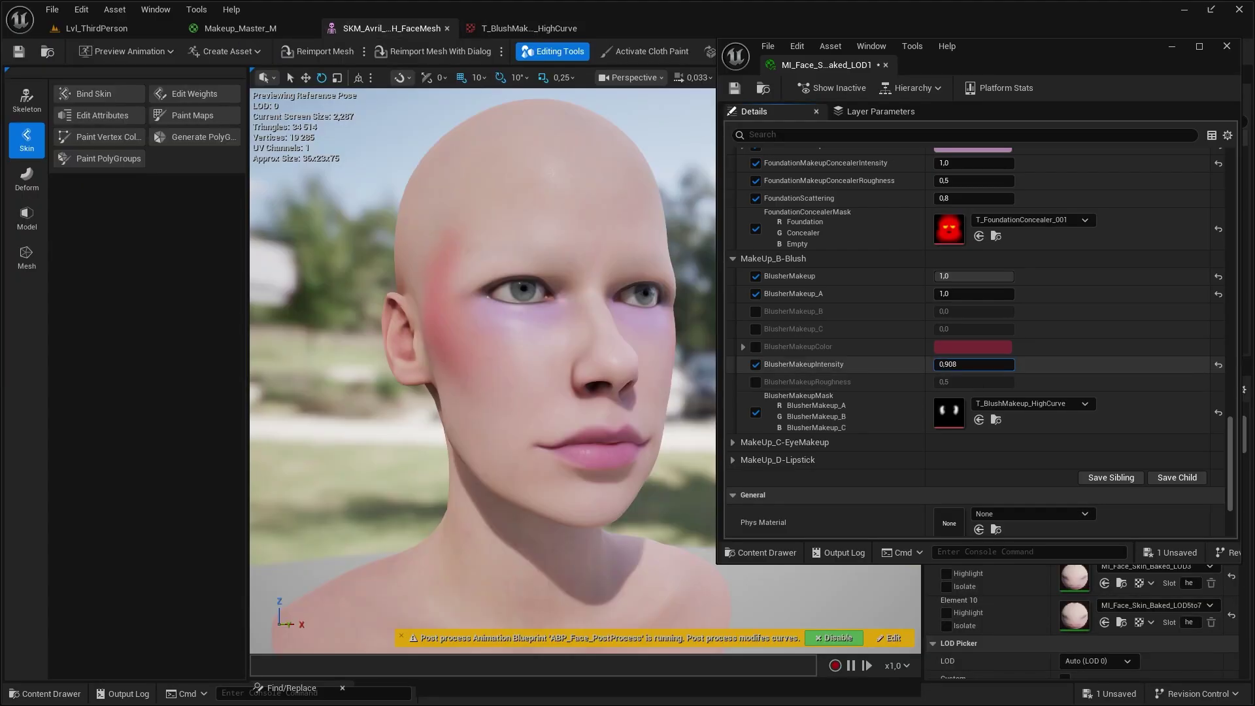
- Set BlusherMakeupIntensity to 0.2
{"action": "mouse_move", "coordinate": [951, 364]}
{"action": "left_mouse_down"}
{"action": "mouse_move", "coordinate": [1012, 364]}
{"action": "mouse_move", "coordinate": [934, 362]}
{"action": "left_mouse_up"}
{"action": "type", "text": "0,2"}
{"action": "key", "text": "Return"}
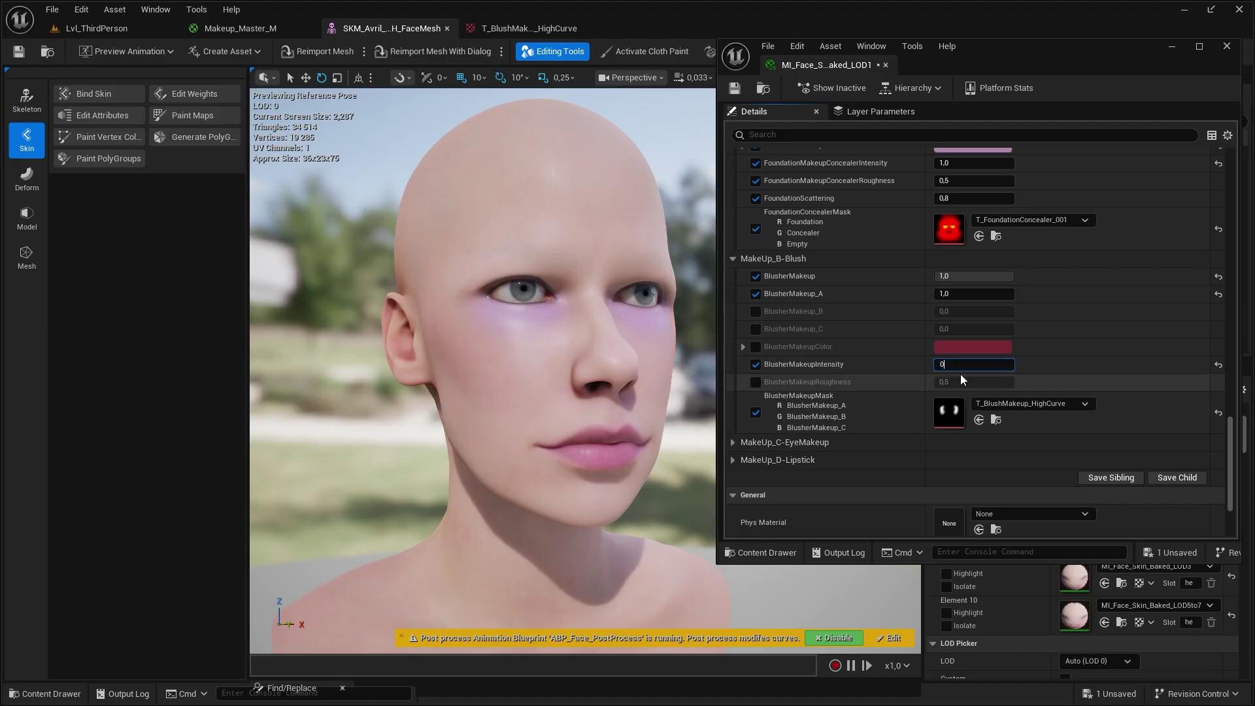
- Expand the MakeUp_C-EyeMakeup parameters and set EyeMakeup to 1.0
{"action": "left_click", "coordinate": [733, 442]}
{"action": "scroll", "coordinate": [733, 392], "scroll_direction": "down", "scroll_amount": 5}
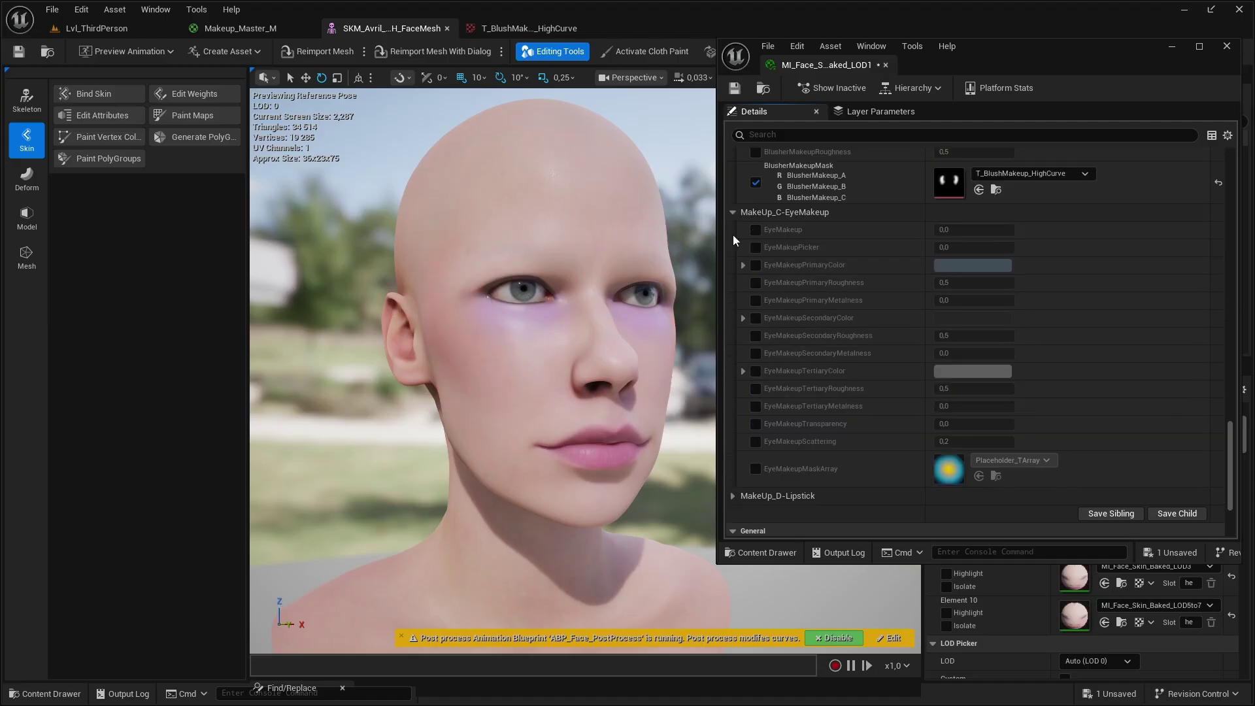
{"action": "left_click", "coordinate": [943, 229]}
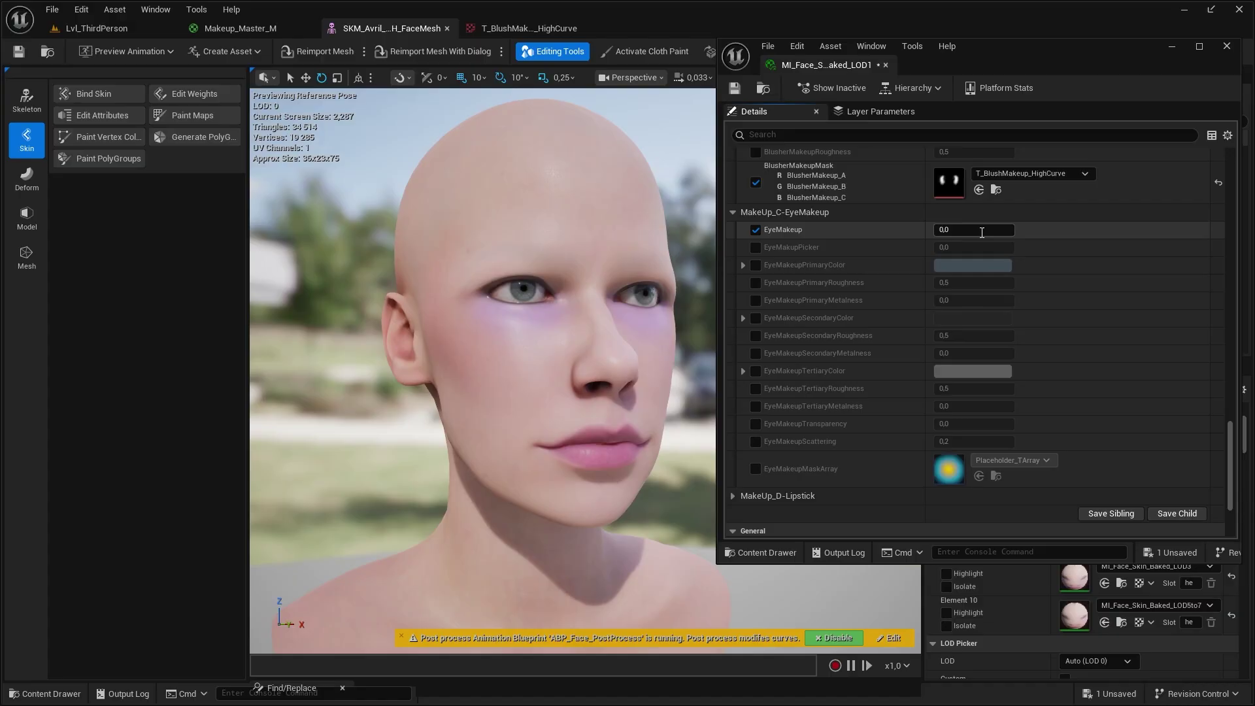
{"action": "type", "text": "1"}
{"action": "key", "text": "Return"}
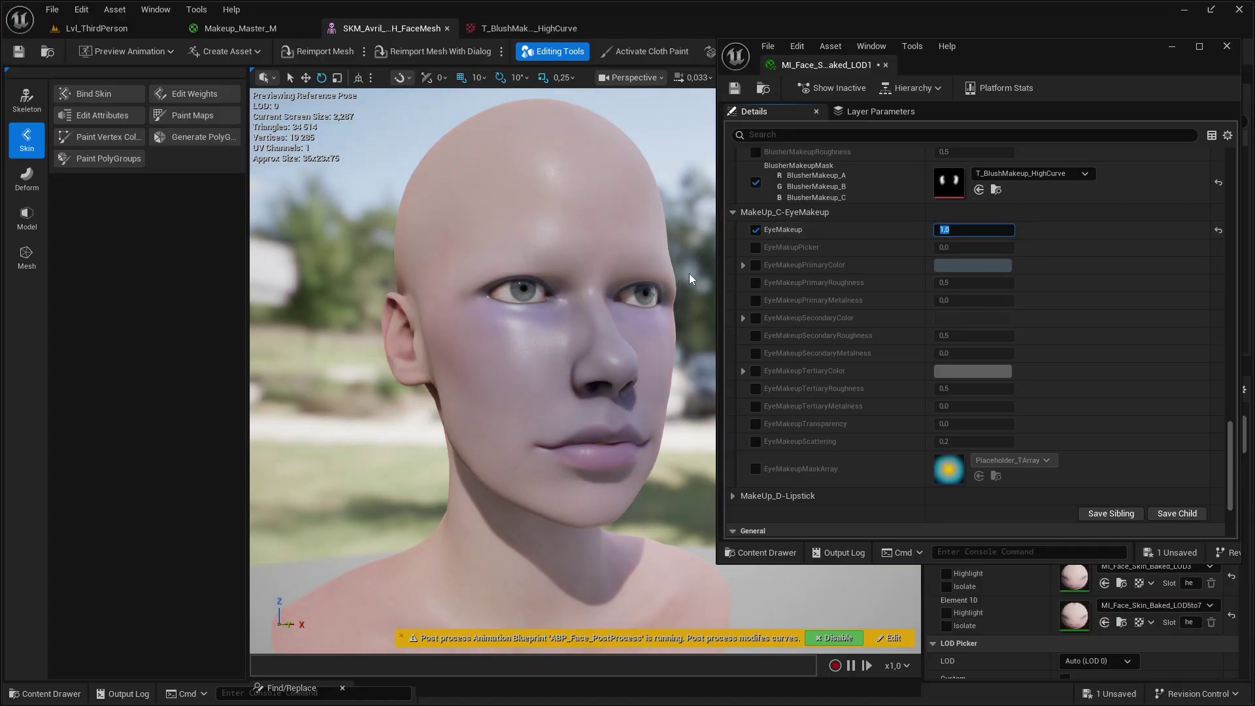
- Enable the EyeMakeupMaskArray override and open its Placeholder_TArray asset for editing
{"action": "left_click", "coordinate": [756, 468]}
{"action": "left_click", "coordinate": [49, 694]}
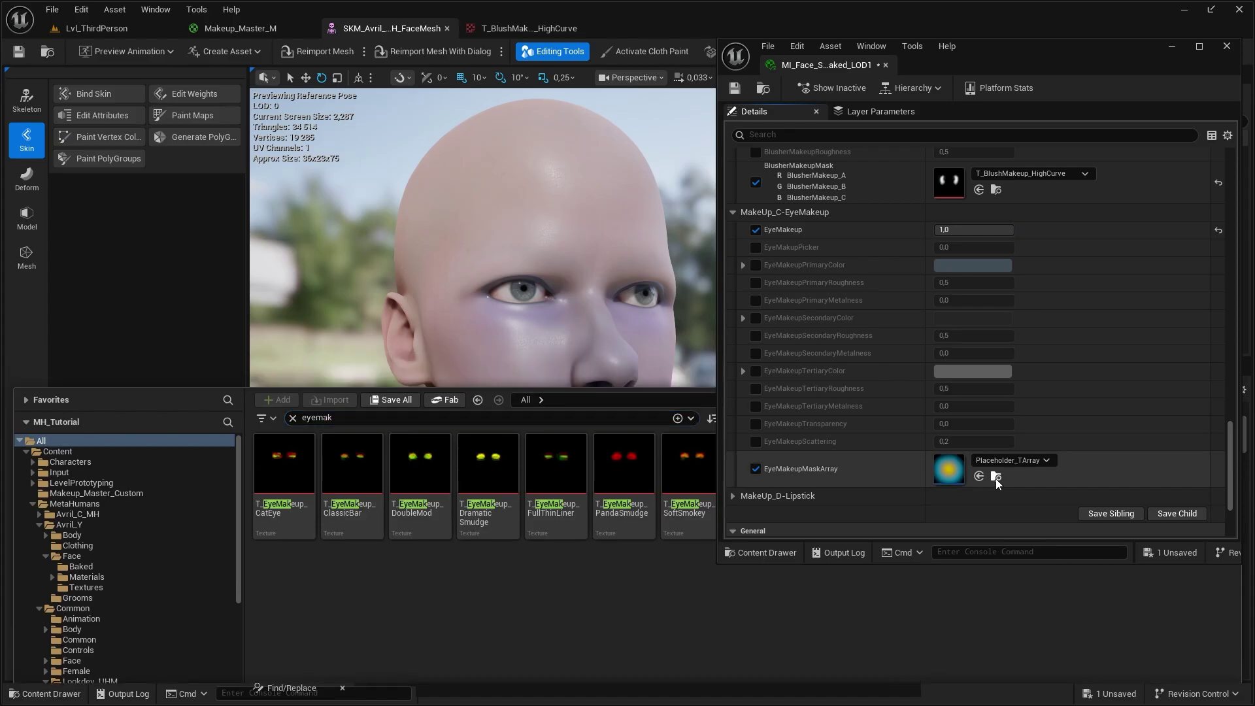
{"action": "left_click", "coordinate": [996, 476]}
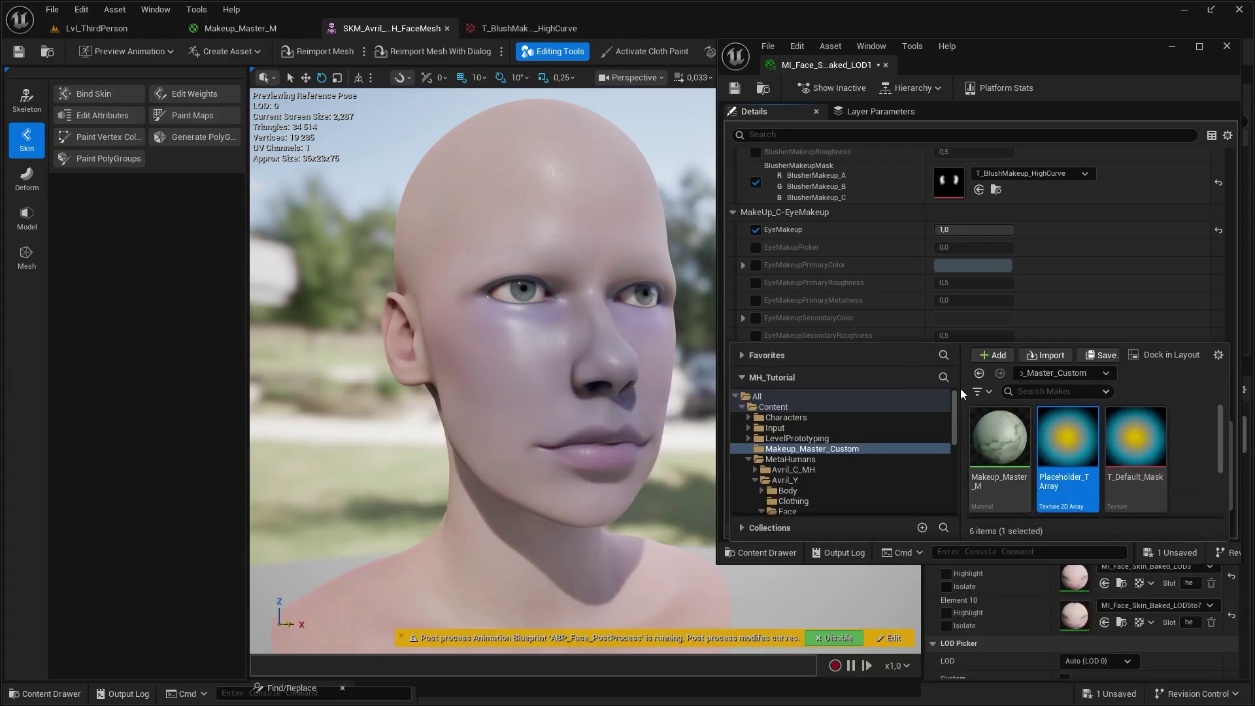
{"action": "double_click", "coordinate": [1067, 451]}
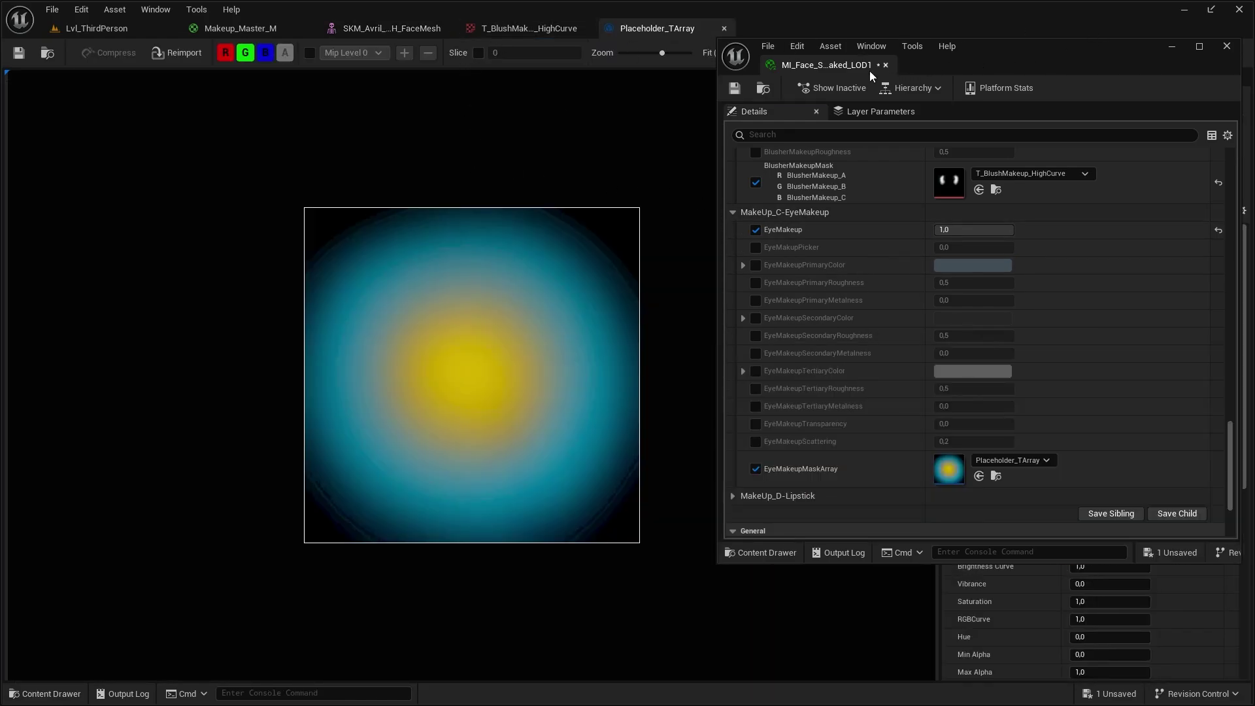
- Assign the T_EyeMakeup CatEye, ClassicBar and DoubleMod textures to indices 0, 1 and 2 of Placeholder_TArray's source textures
{"action": "left_click_drag", "start_coordinate": [844, 65], "coordinate": [797, 28]}
{"action": "scroll", "coordinate": [1091, 588], "scroll_direction": "down", "scroll_amount": 10}
{"action": "key", "text": "ctrl+space"}
{"action": "left_click_drag", "start_coordinate": [352, 563], "coordinate": [1170, 481]}
{"action": "key", "text": "ctrl+space"}
{"action": "left_click_drag", "start_coordinate": [420, 560], "coordinate": [1150, 513]}
{"action": "key", "text": "ctrl+space"}
{"action": "left_click_drag", "start_coordinate": [490, 560], "coordinate": [1150, 550]}
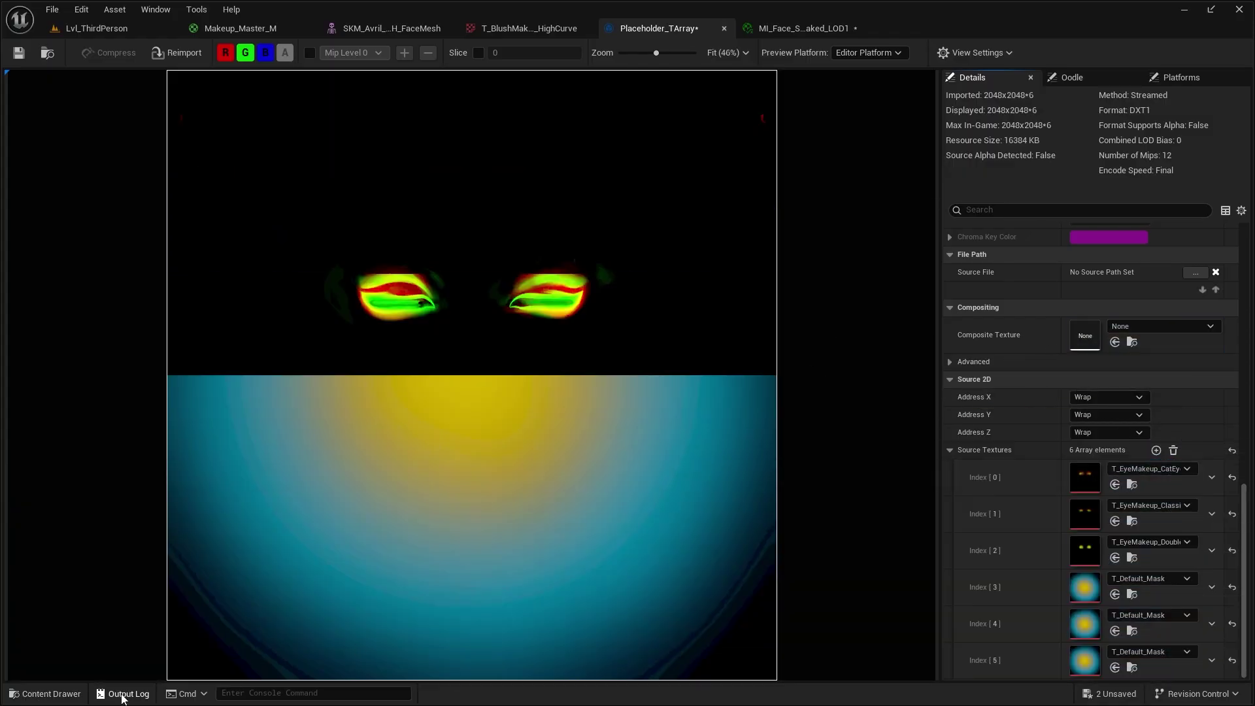
- Replace the default masks at source texture indices 3, 4 and 5 with further T_EyeMakeup textures and save the array
{"action": "key", "text": "ctrl+space"}
{"action": "left_click_drag", "start_coordinate": [560, 560], "coordinate": [1150, 586]}
{"action": "key", "text": "ctrl+space"}
{"action": "left_click_drag", "start_coordinate": [630, 560], "coordinate": [1150, 623]}
{"action": "key", "text": "ctrl+space"}
{"action": "left_click_drag", "start_coordinate": [700, 560], "coordinate": [1147, 670]}
{"action": "key", "text": "ctrl+s"}
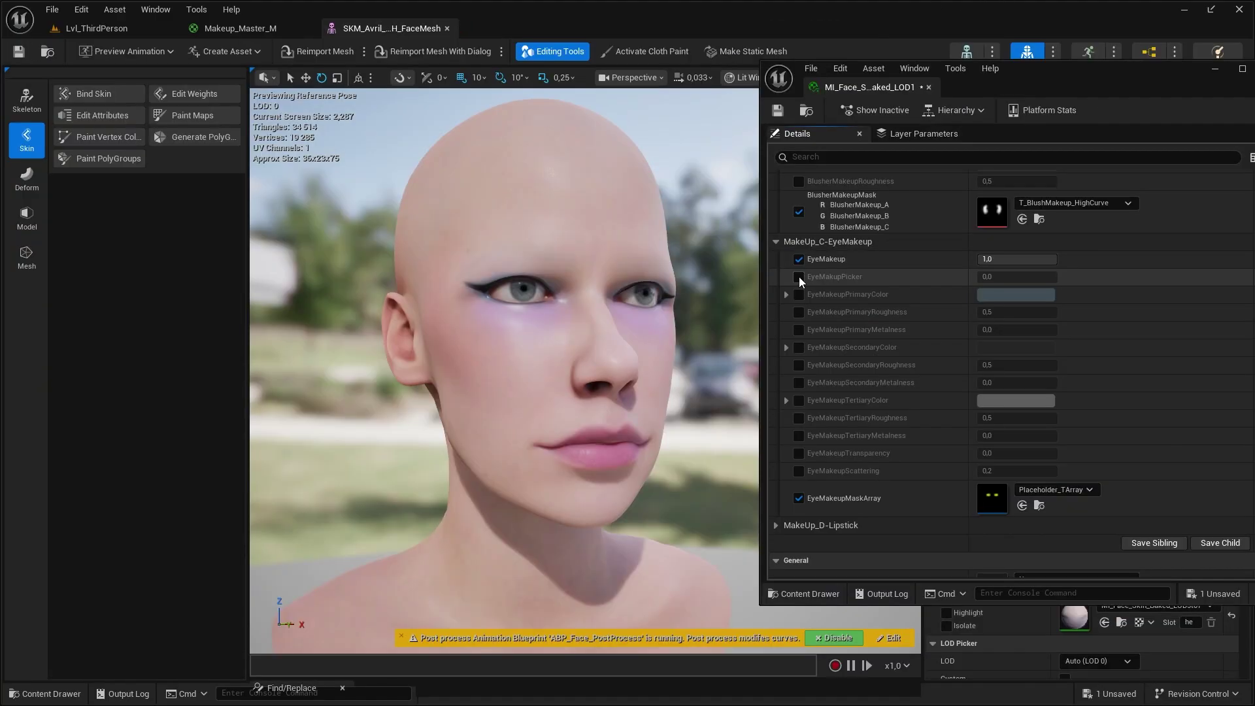
- Enable the EyeMakupPicker override and switch between eye makeup masks, entering indices 5 and 3
{"action": "left_click", "coordinate": [799, 277]}
{"action": "left_click_drag", "start_coordinate": [971, 282], "coordinate": [1112, 276]}
{"action": "left_click", "coordinate": [1007, 279]}
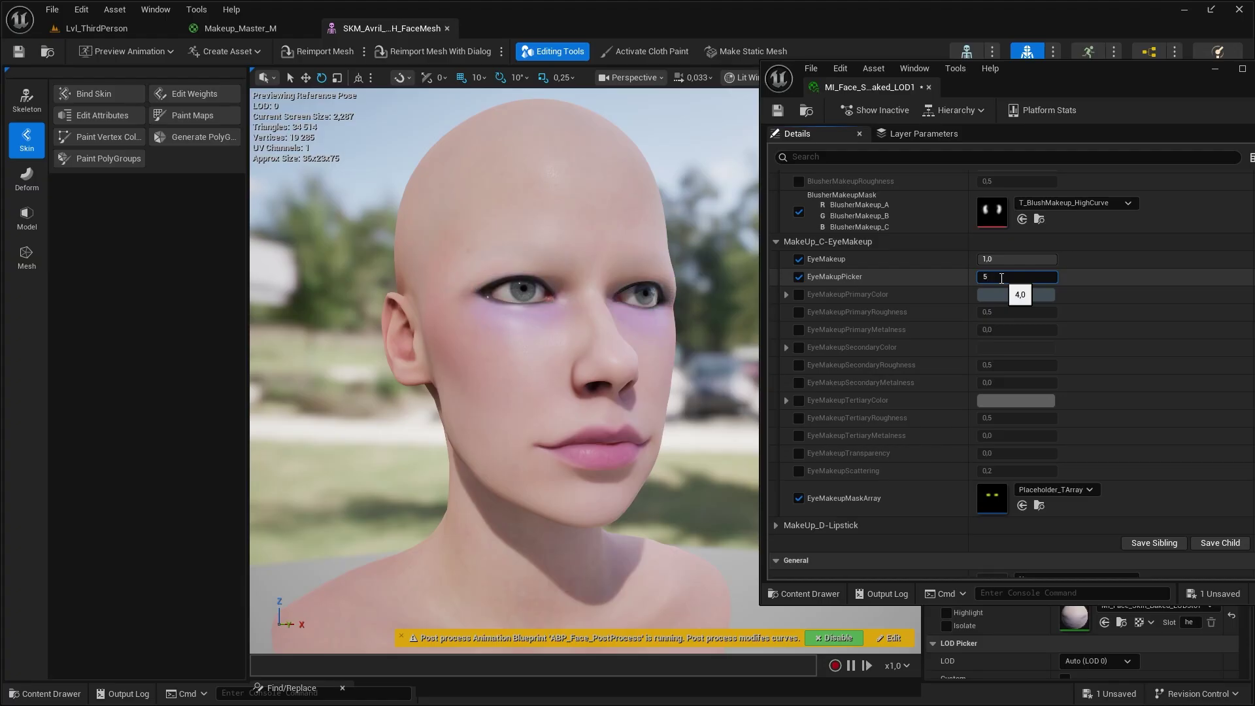
{"action": "type", "text": "5"}
{"action": "key", "text": "Return"}
{"action": "type", "text": "3"}
- Set ConcealerMakeupColor to black (000000FF)
{"action": "left_click", "coordinate": [986, 294]}
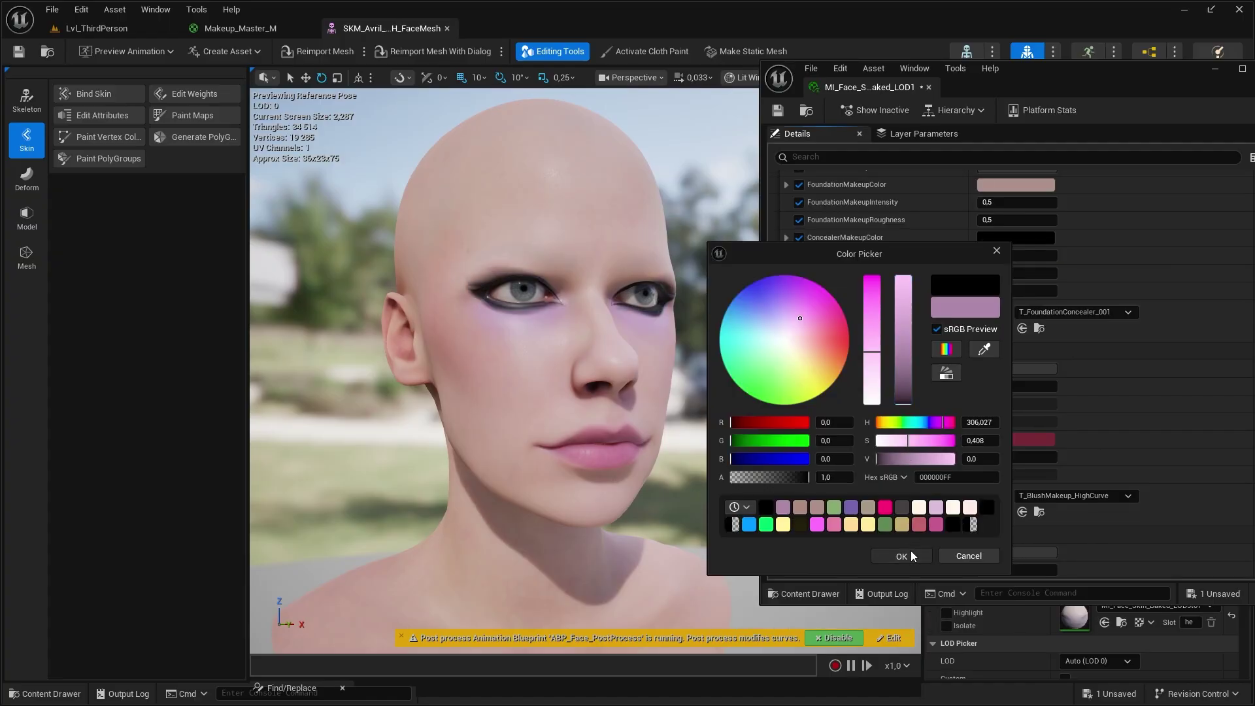
{"action": "left_click", "coordinate": [911, 550]}
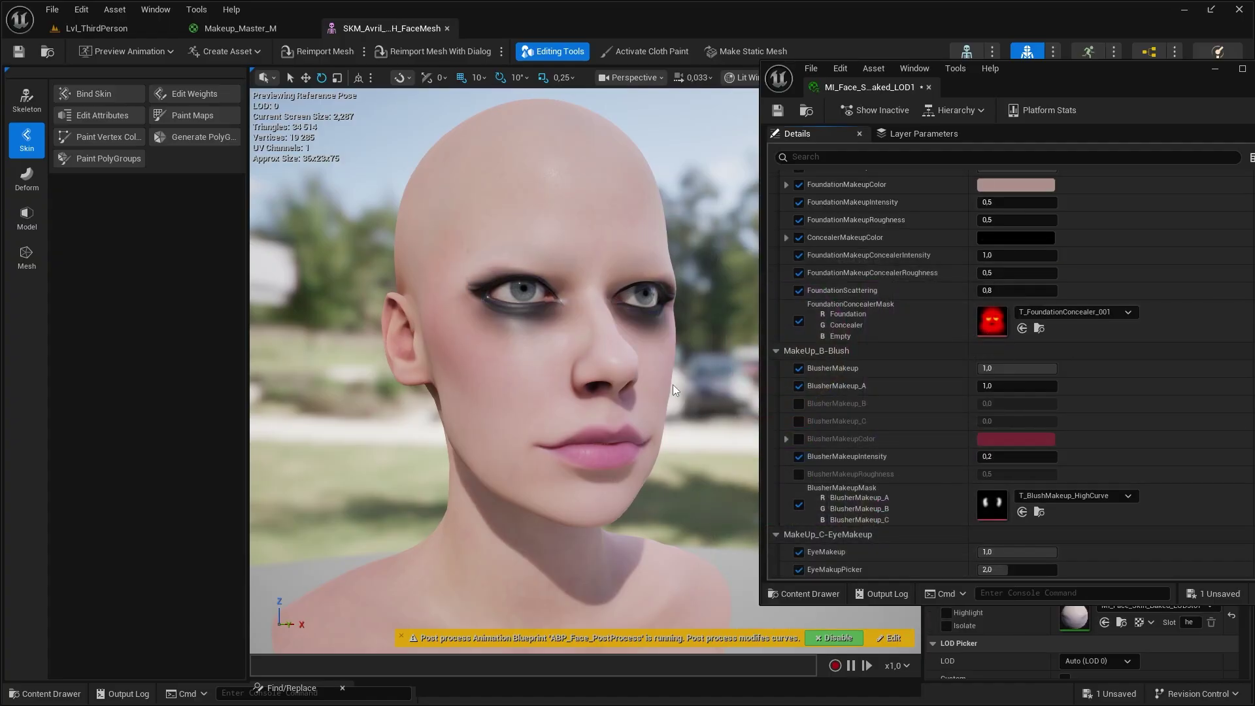
- Set EyeMakeupPrimaryMetalness to 1 on the face material instance
{"action": "scroll", "coordinate": [798, 330], "scroll_direction": "down", "scroll_amount": 5}
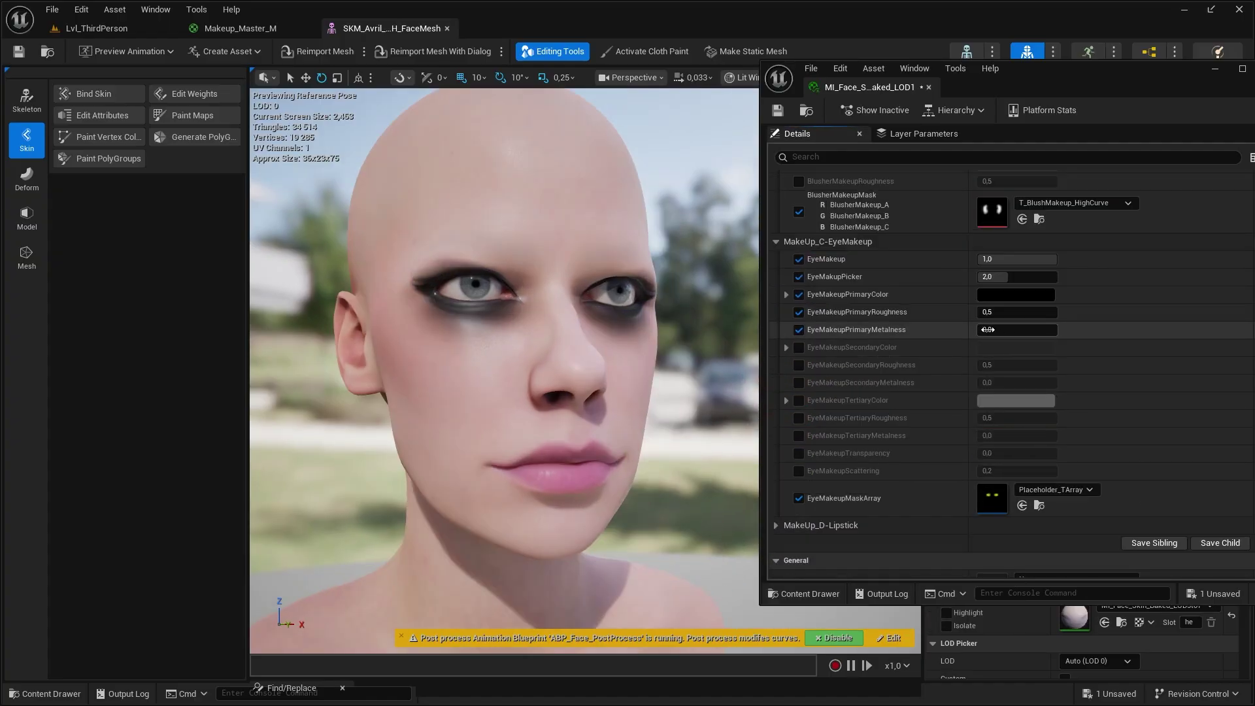
{"action": "left_click", "coordinate": [988, 331]}
{"action": "type", "text": "1"}
{"action": "key", "text": "Return"}
- Enable Lipstick at 1.0, assign T_LipsMakeup_Hollywood as LipstickMask, and toggle the Lipstick override off and on to compare
{"action": "scroll", "coordinate": [850, 314], "scroll_direction": "down", "scroll_amount": 4}
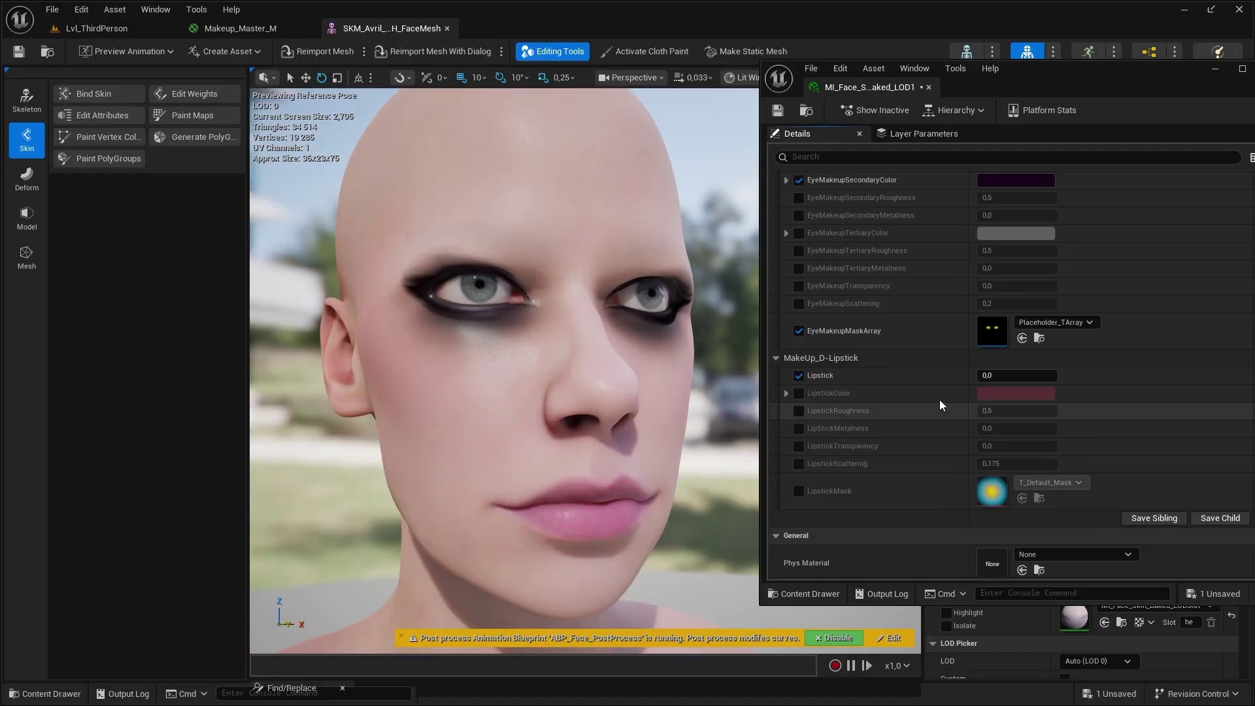
{"action": "left_click", "coordinate": [799, 375]}
{"action": "left_click", "coordinate": [994, 376]}
{"action": "key", "text": "Return"}
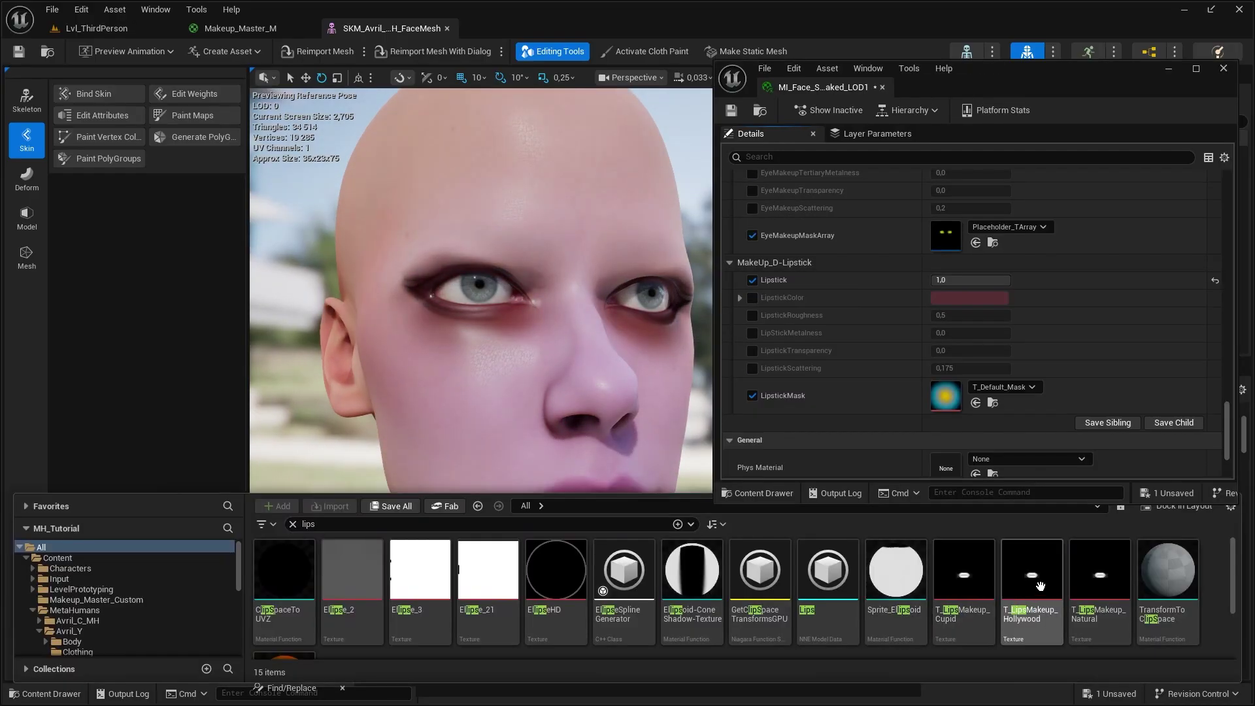
{"action": "left_click_drag", "start_coordinate": [1032, 575], "coordinate": [948, 395]}
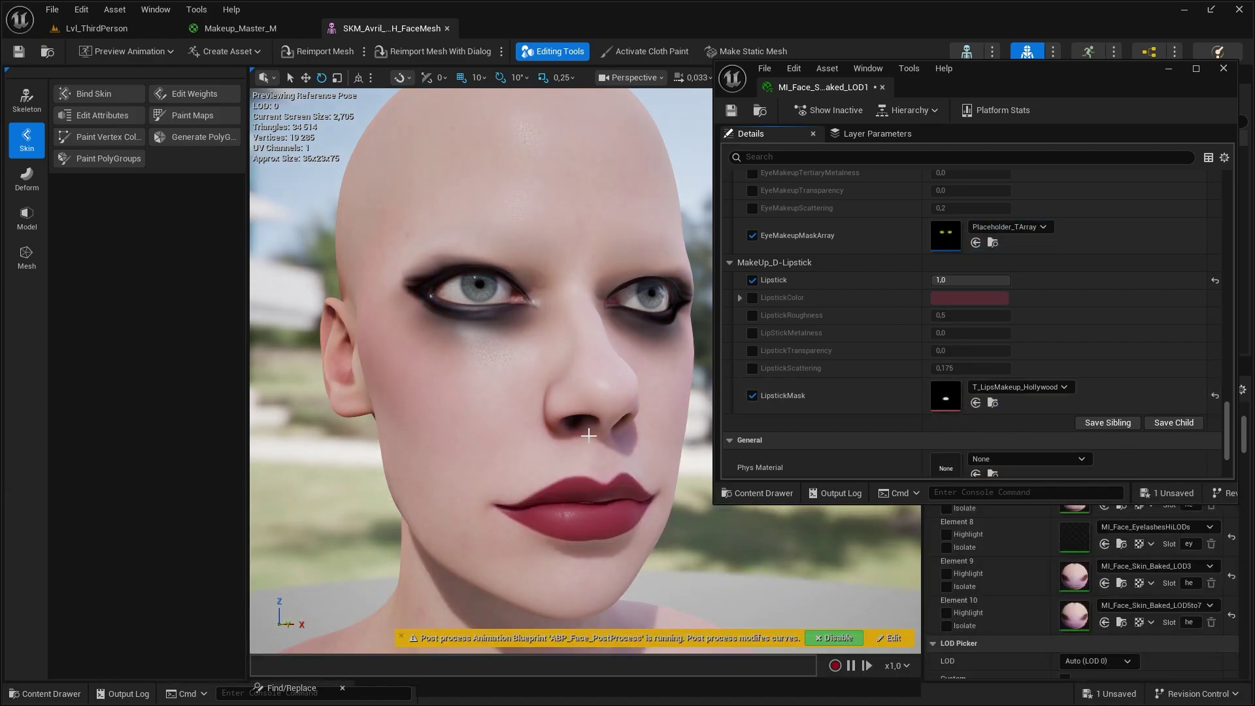
{"action": "left_click", "coordinate": [752, 280]}
{"action": "left_click", "coordinate": [753, 280]}
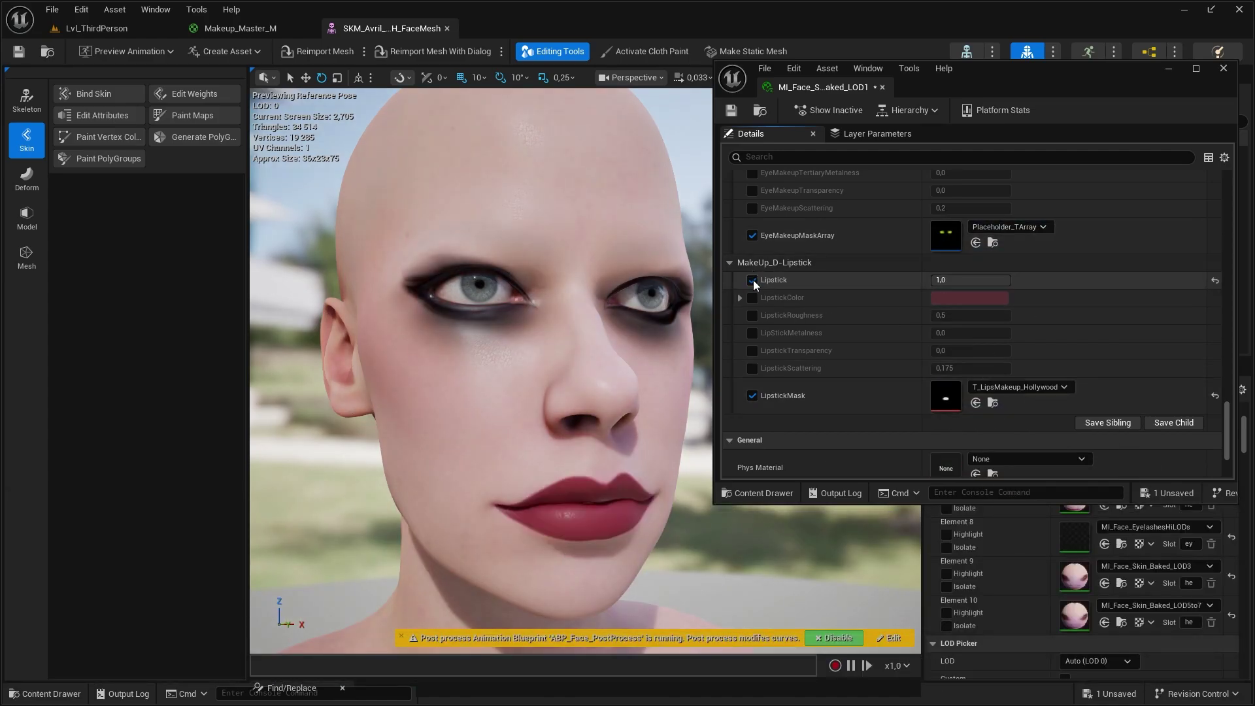
- Try a green tint for LipstickColor, then darken it to black and accept the color
{"action": "left_click", "coordinate": [969, 298]}
{"action": "left_click_drag", "start_coordinate": [817, 312], "coordinate": [1077, 308]}
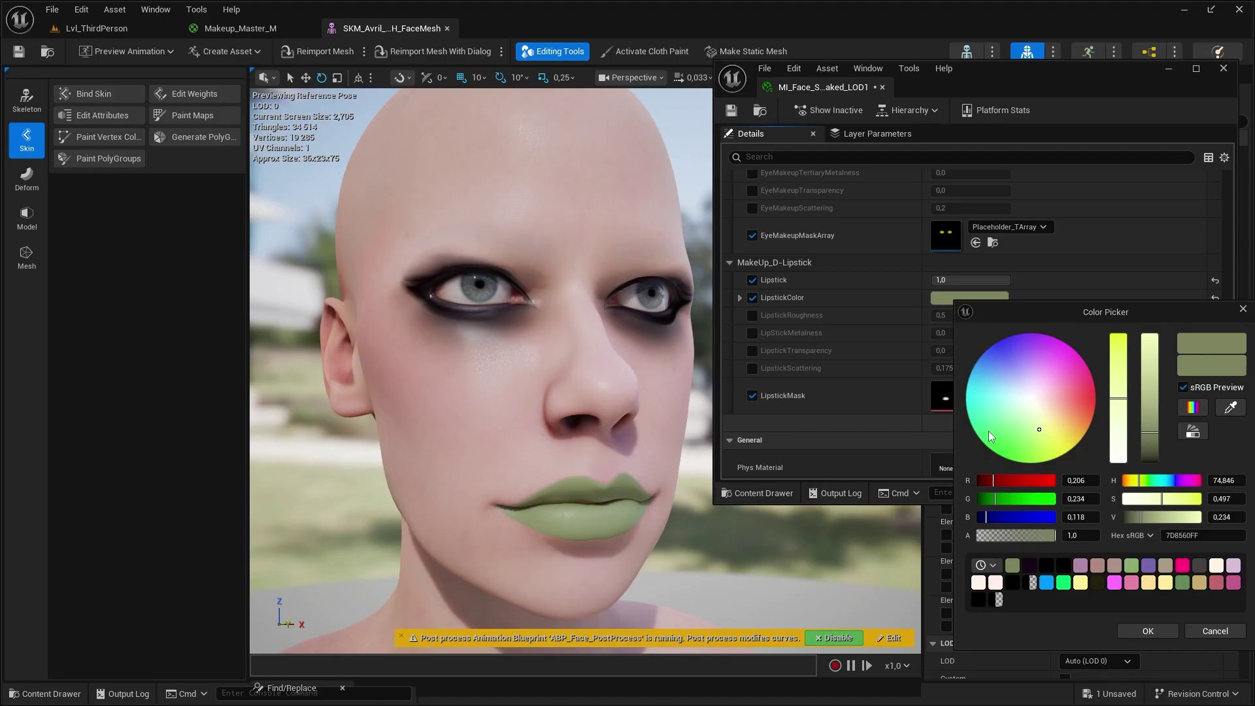
{"action": "left_click_drag", "start_coordinate": [1148, 393], "coordinate": [1149, 451]}
{"action": "left_click", "coordinate": [1148, 632]}
- Enable LipStickMetalness at 0.8 and set LipstickRoughness to 0.3, checking the lips from another angle
{"action": "left_click", "coordinate": [752, 332]}
{"action": "left_click", "coordinate": [971, 332]}
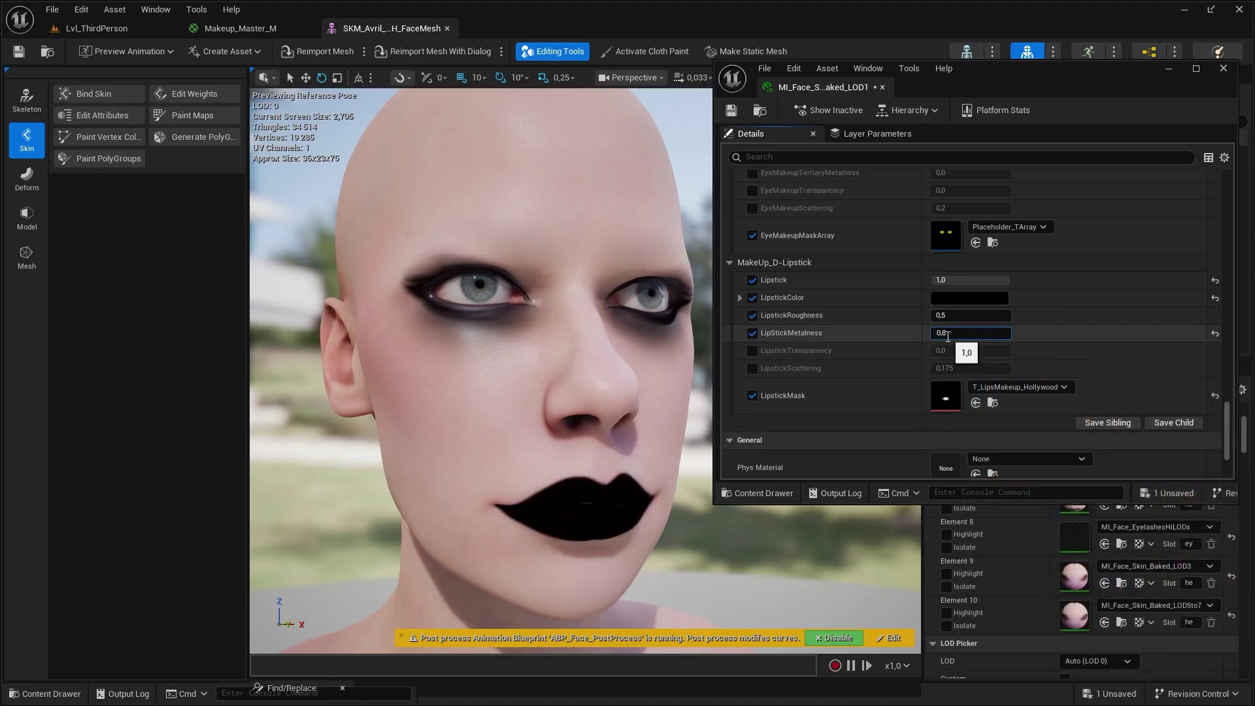
{"action": "left_click_drag", "start_coordinate": [679, 346], "coordinate": [545, 340]}
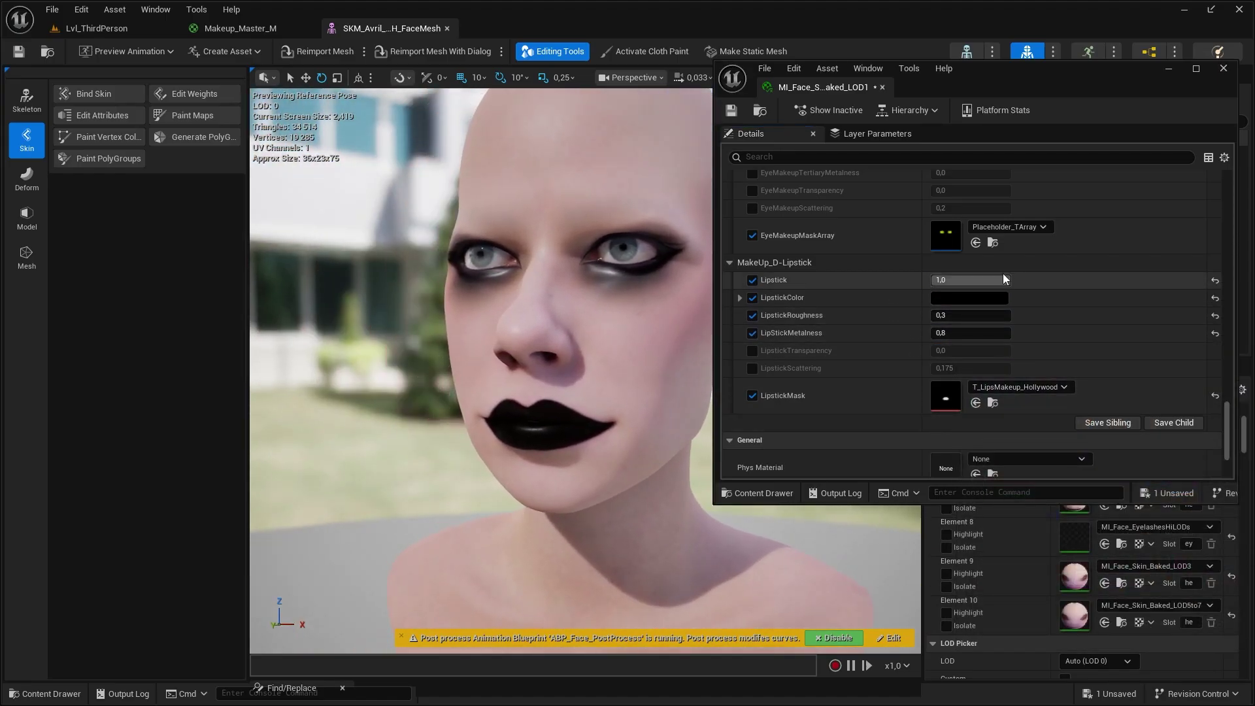
- Set LipstickColor to a muted dark red (763535FF)
{"action": "left_click", "coordinate": [972, 299]}
{"action": "left_click_drag", "start_coordinate": [786, 417], "coordinate": [803, 398]}
{"action": "left_click_drag", "start_coordinate": [868, 366], "coordinate": [868, 426]}
{"action": "left_click", "coordinate": [867, 633]}
- Set LipStickMetalness to 0.2 for the red lipstick
{"action": "left_click_drag", "start_coordinate": [588, 392], "coordinate": [523, 392]}
{"action": "left_click", "coordinate": [961, 335]}
{"action": "type", "text": "0,2"}
{"action": "key", "text": "Return"}
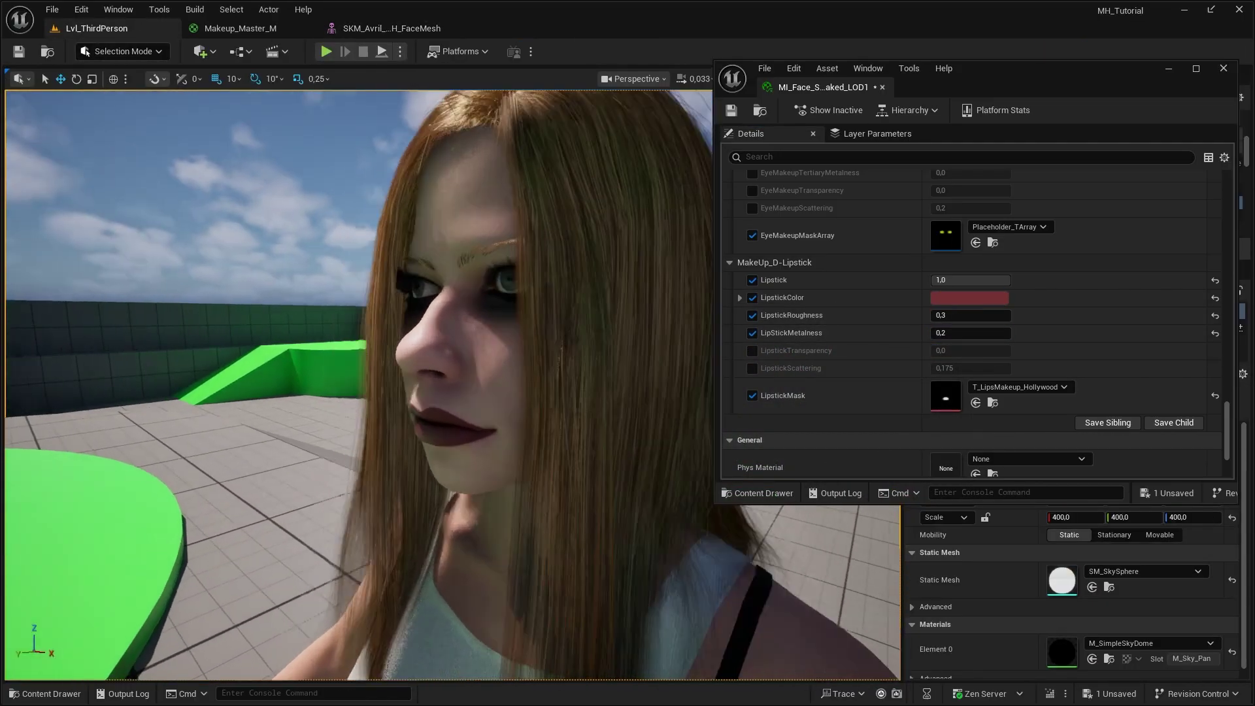
- Adjust the brightness of the red LipstickColor while viewing the character in Lvl_ThirdPerson
{"action": "left_click", "coordinate": [969, 297]}
{"action": "left_click", "coordinate": [922, 364]}
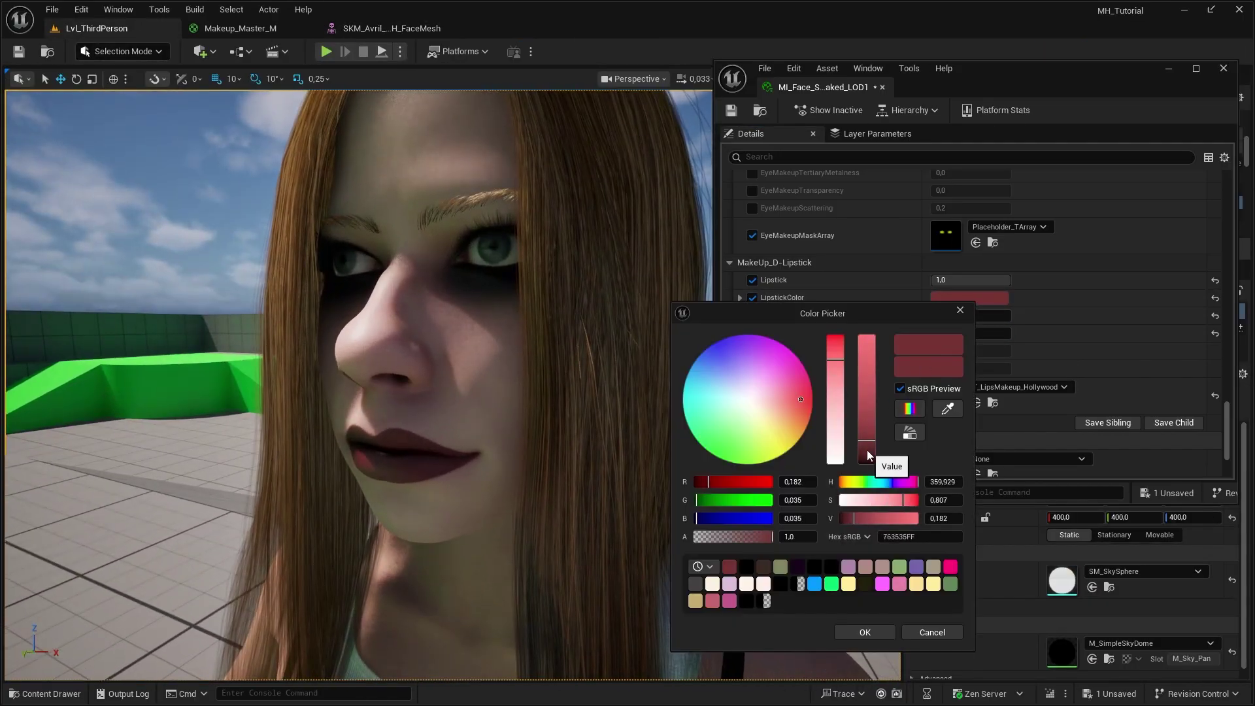
{"action": "left_click", "coordinate": [865, 632]}
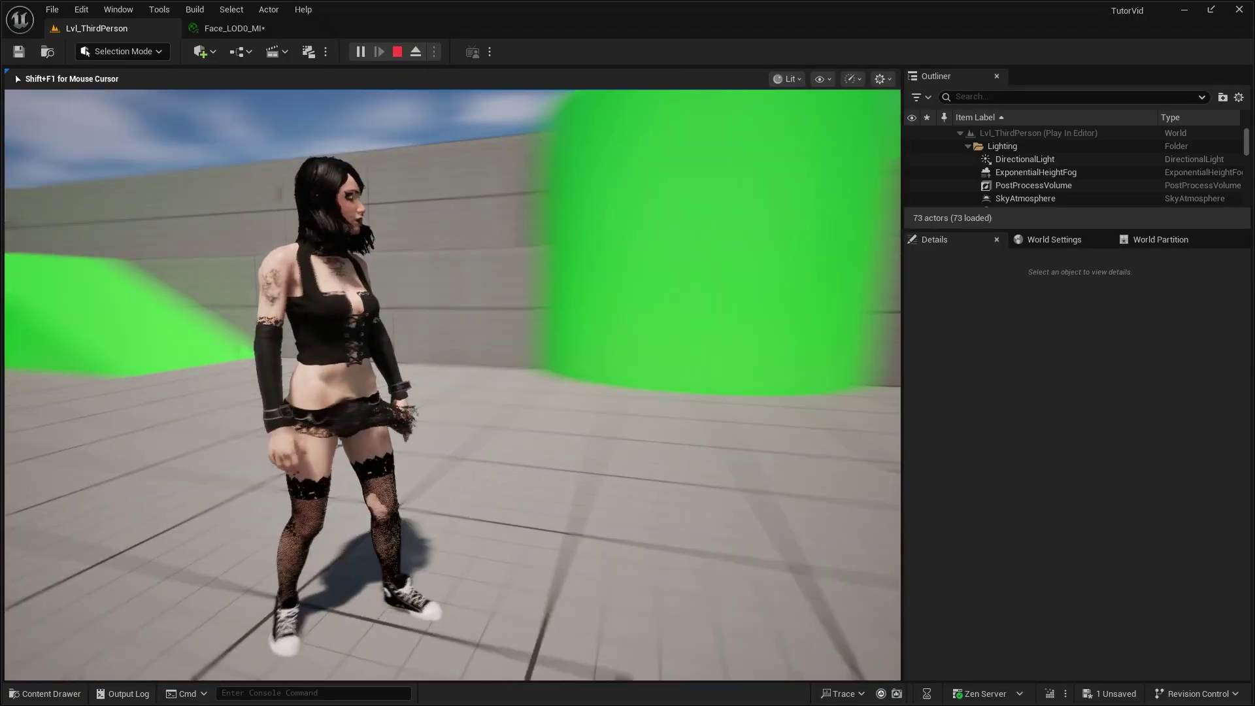
- Make the finished character jump and move sideways during play in Lvl_ThirdPerson
{"action": "key", "text": "space"}
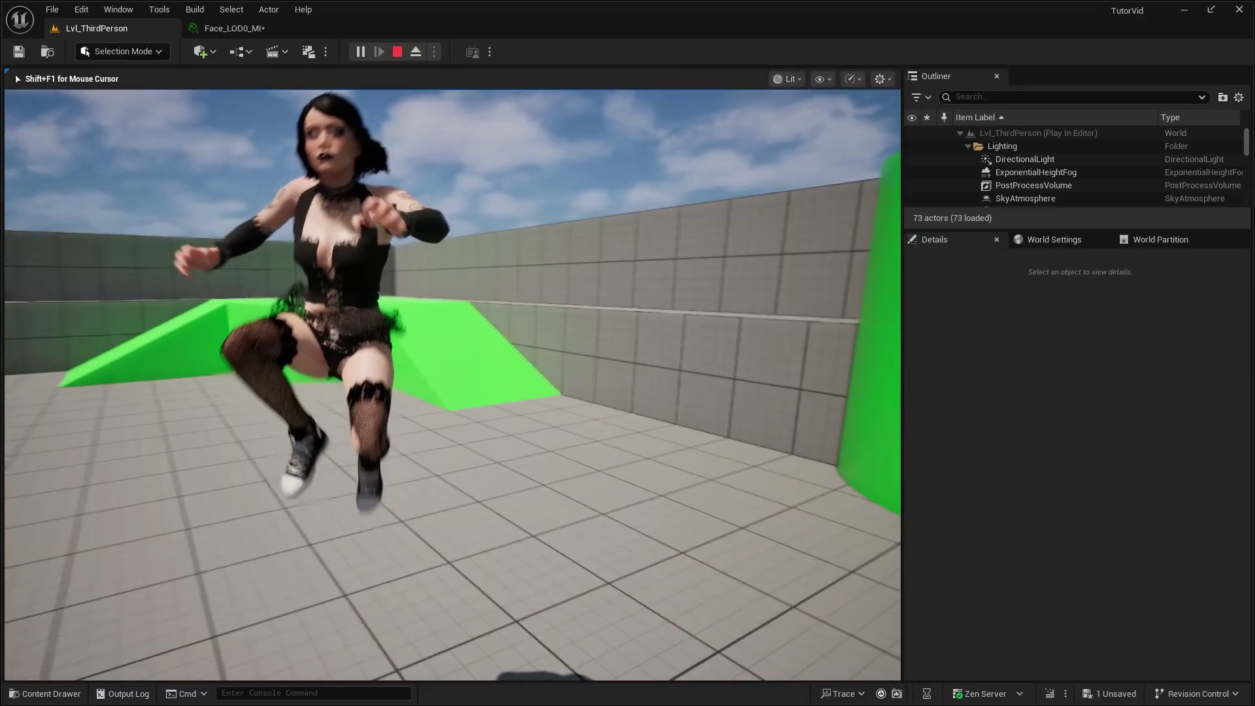
{"action": "key", "text": "d"}
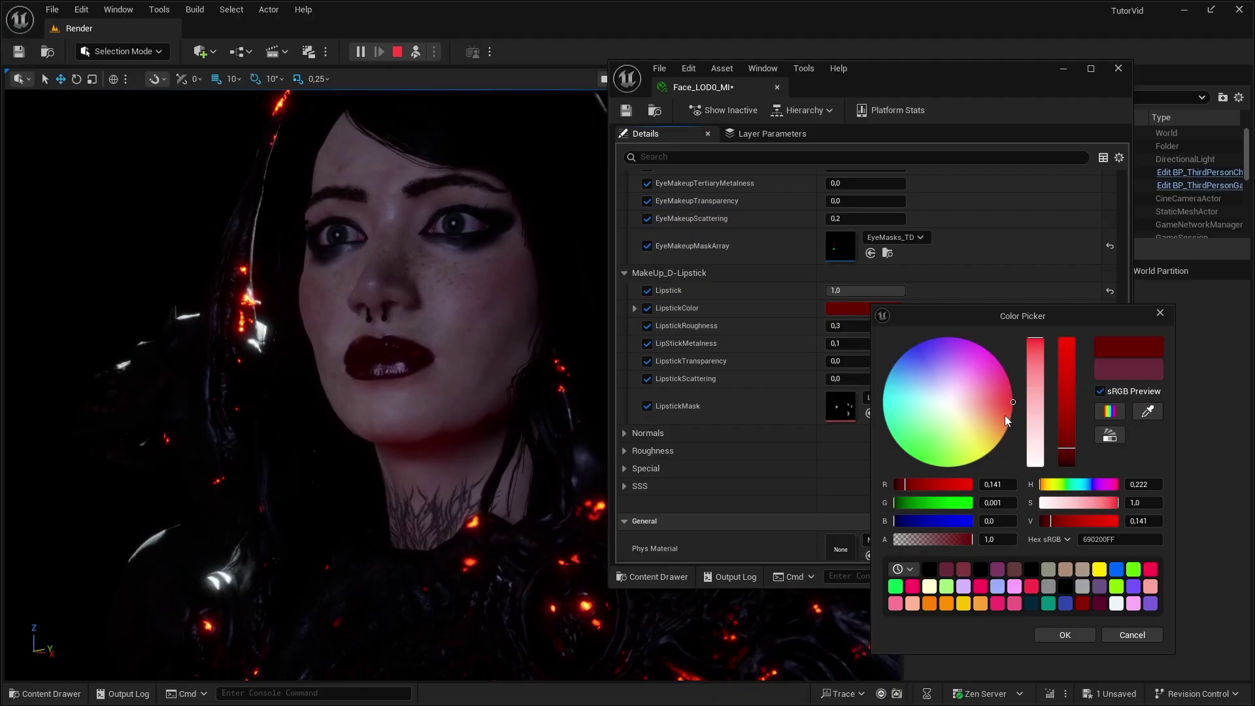
- Accept dark red (690200FF) as LipstickColor on Face_LOD0_MI and set LipstickRoughness to 0.6
{"action": "left_click", "coordinate": [1072, 633]}
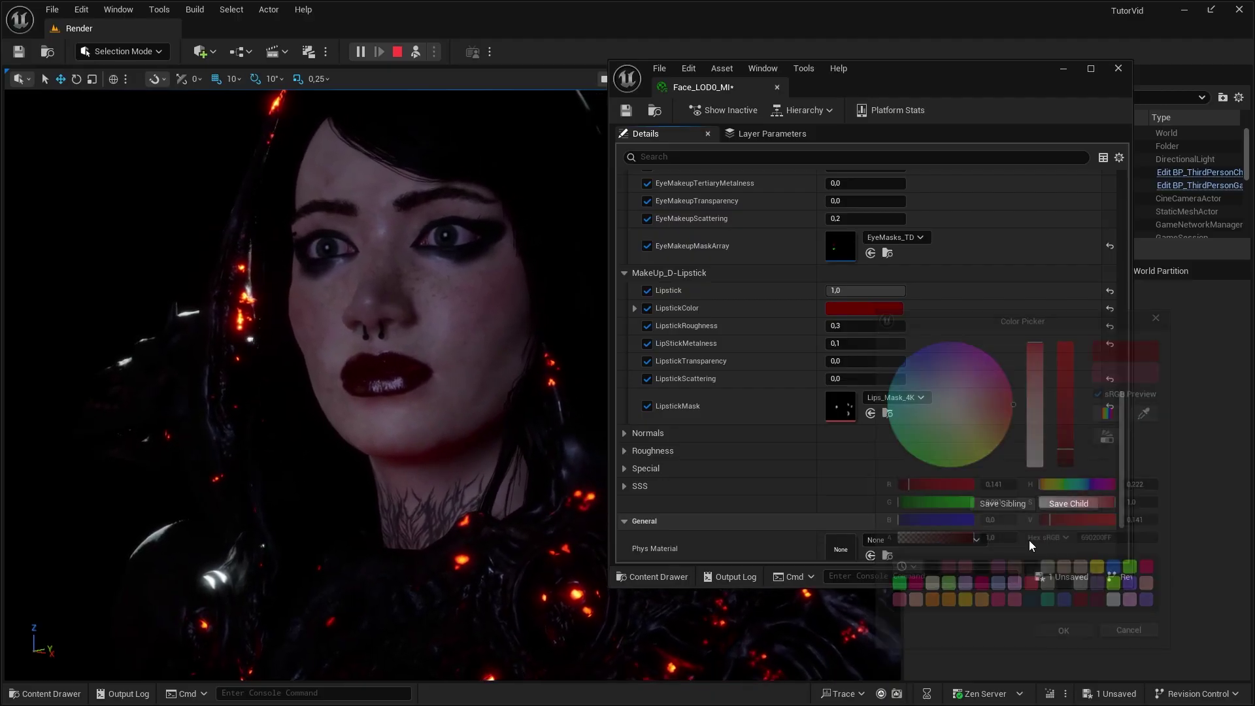
{"action": "left_click", "coordinate": [854, 331]}
{"action": "type", "text": "0,6"}
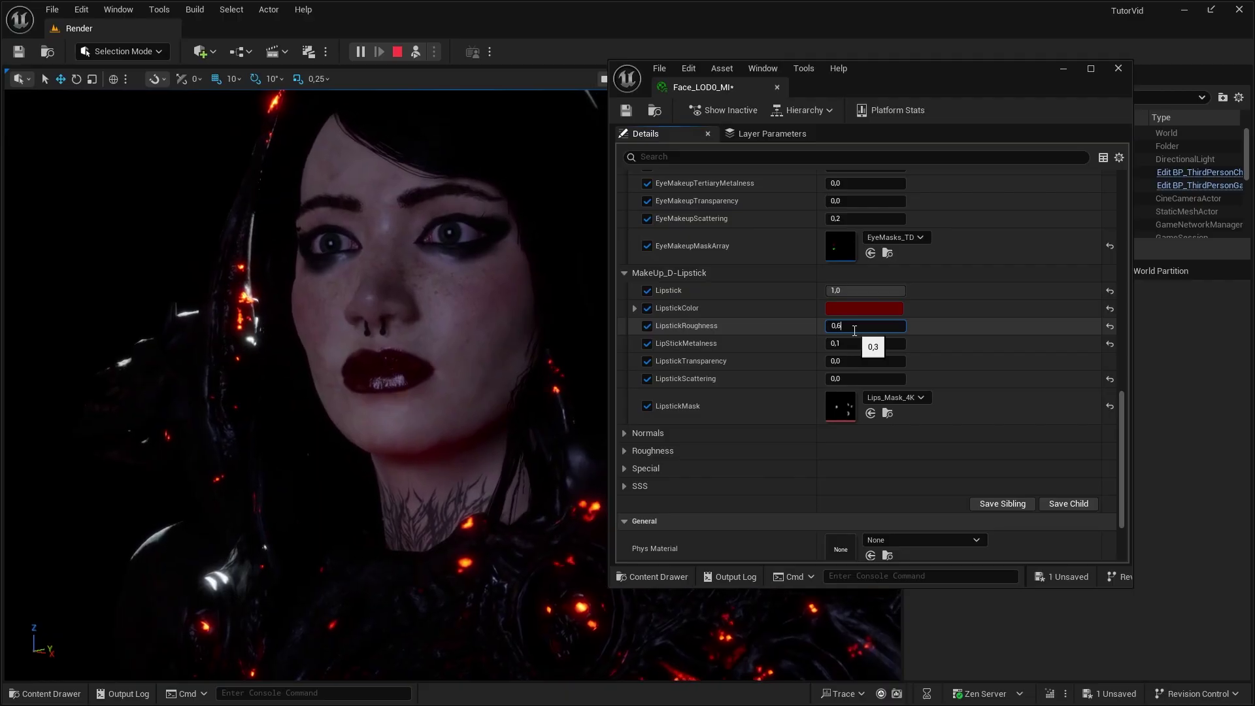
{"action": "key", "text": "Return"}
- Inspect the makeup in the running Render level, possess the player character and walk it forward
{"action": "right_click_drag", "start_coordinate": [510, 322], "coordinate": [563, 340]}
{"action": "key", "text": "a"}
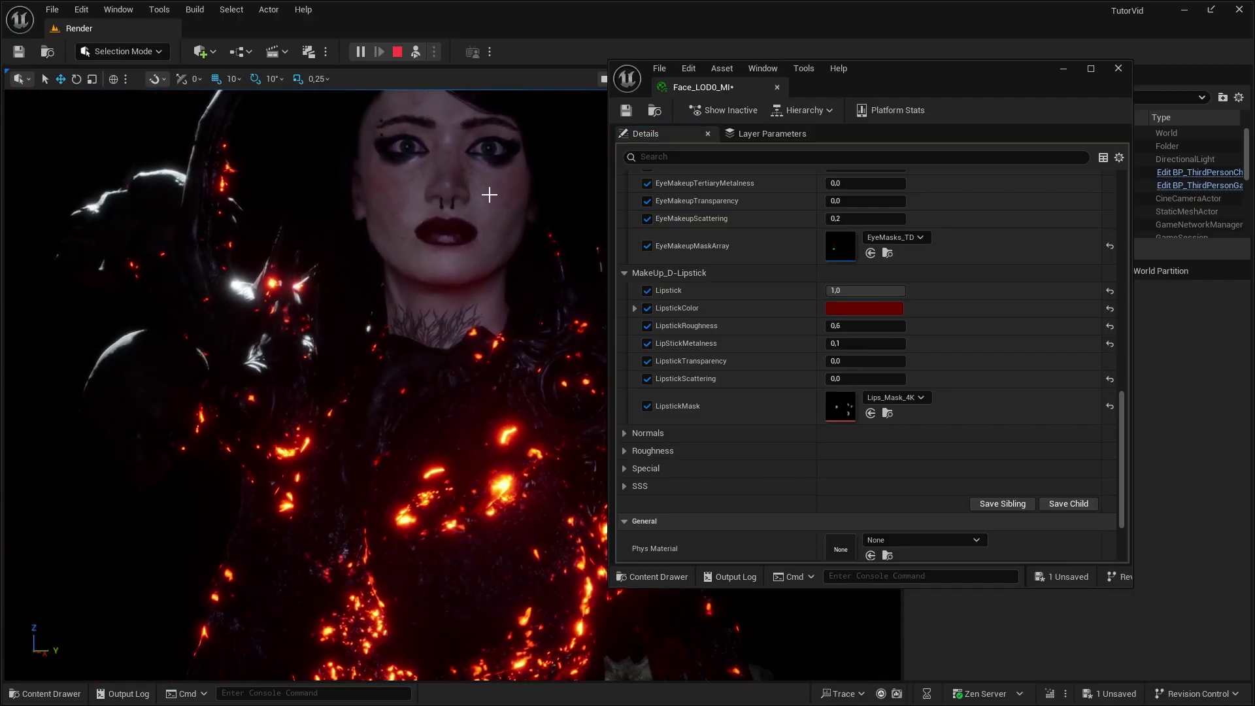
{"action": "left_click", "coordinate": [416, 52]}
{"action": "left_click", "coordinate": [430, 209]}
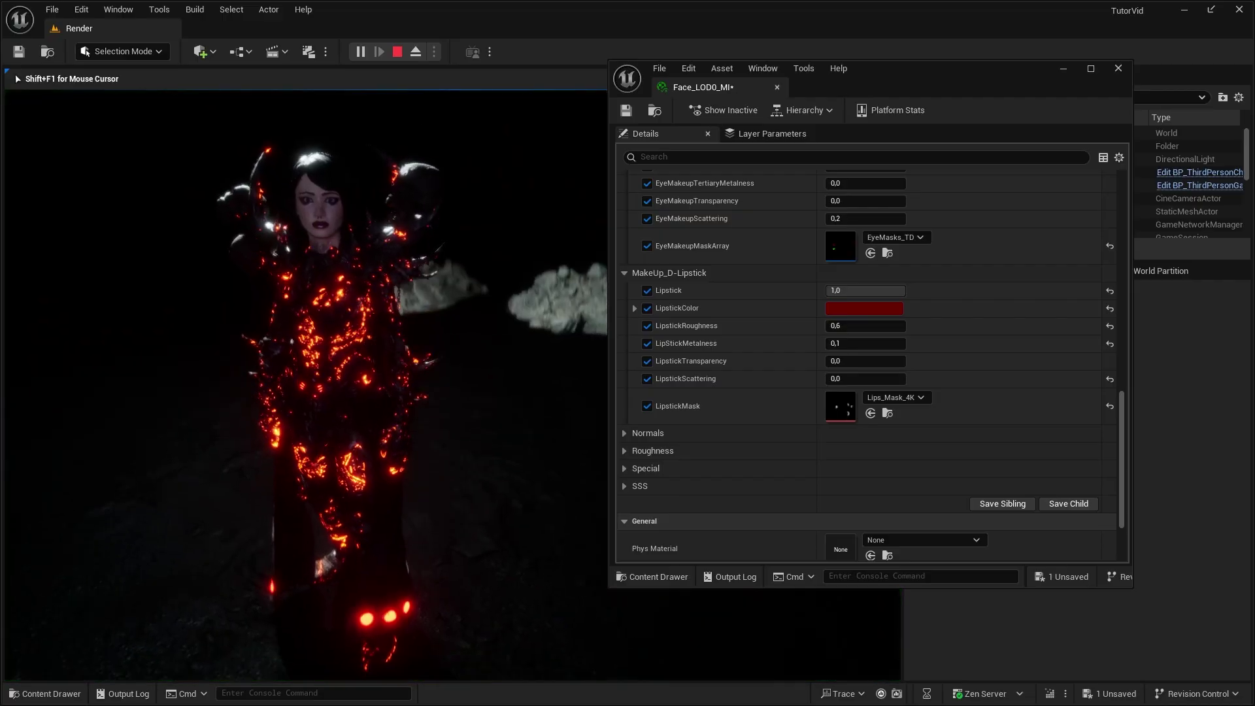
{"action": "key", "text": "w"}
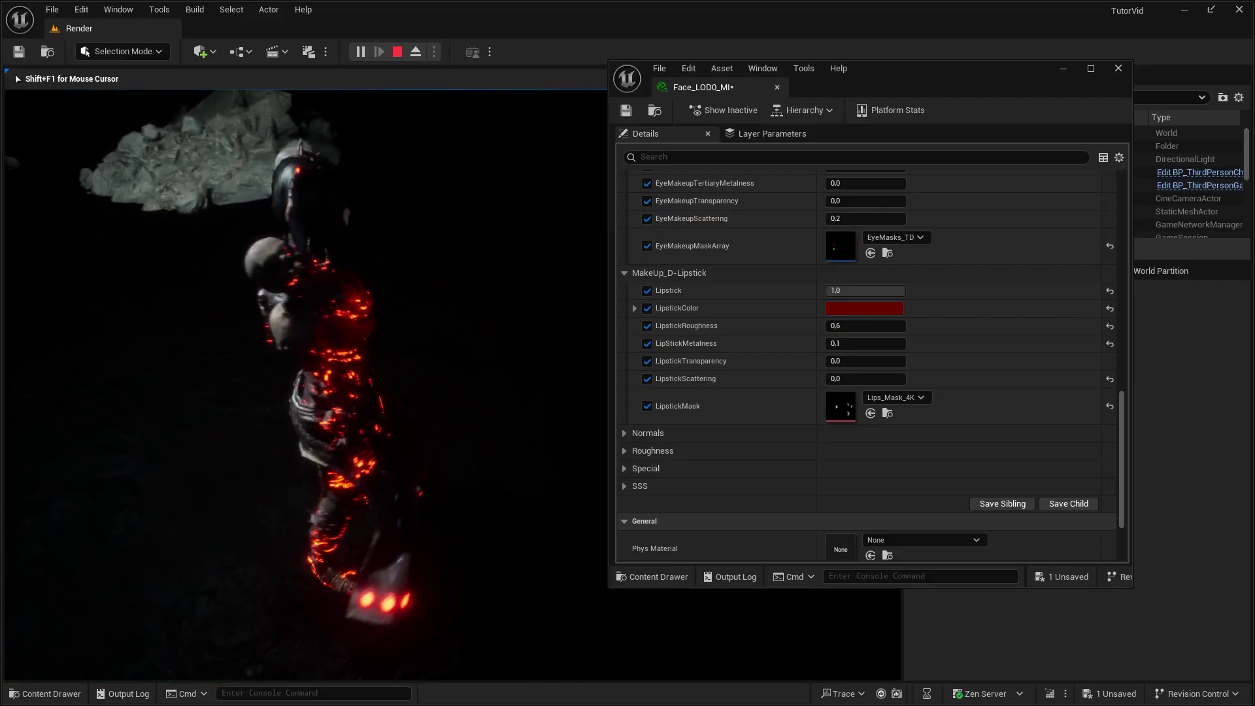